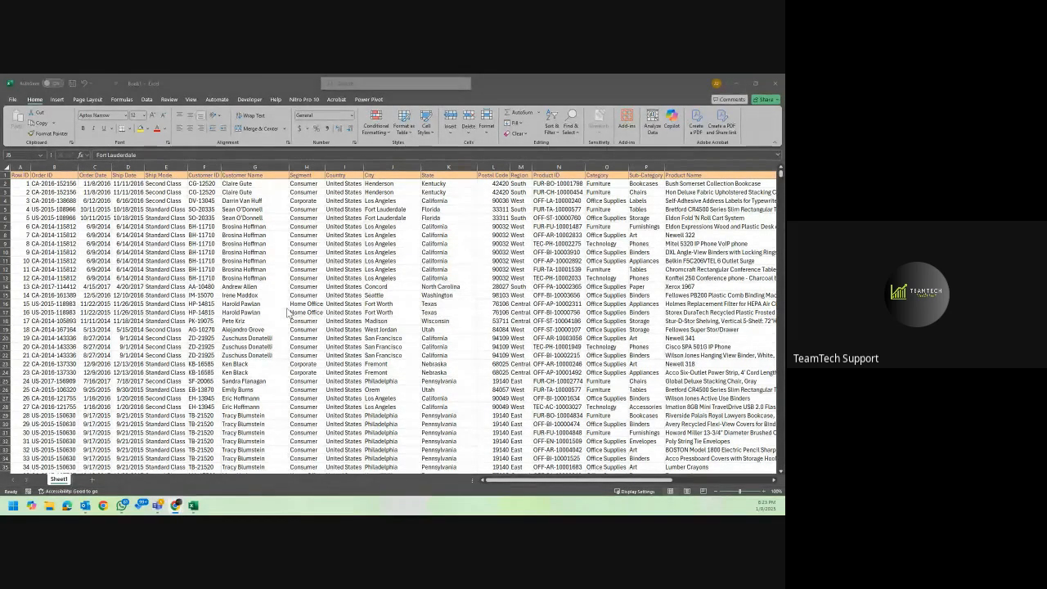
pyautogui.click(340, 267)
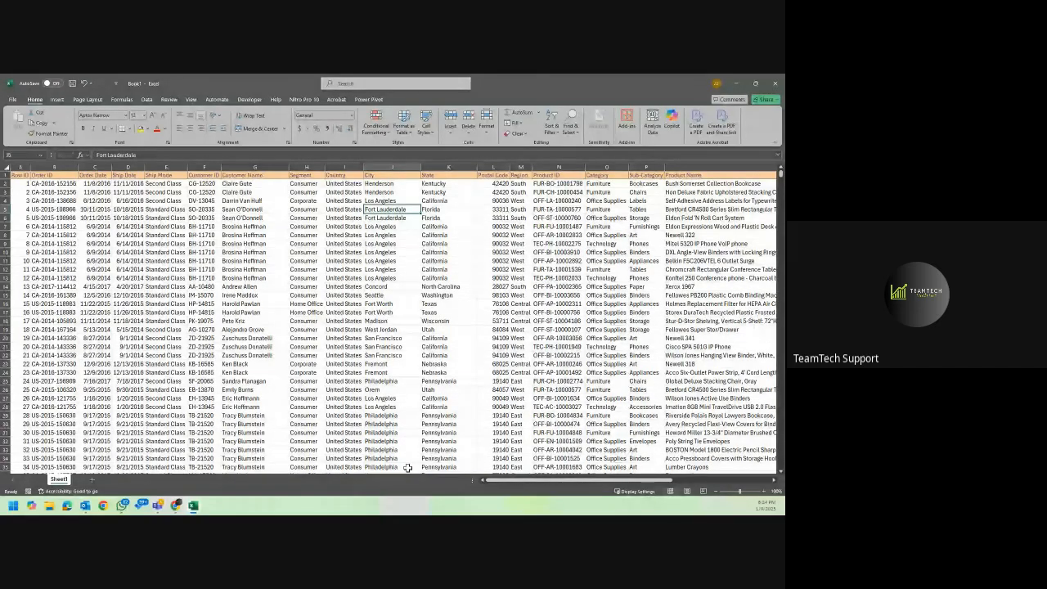
pyautogui.hotkey('alt', 'Tab')
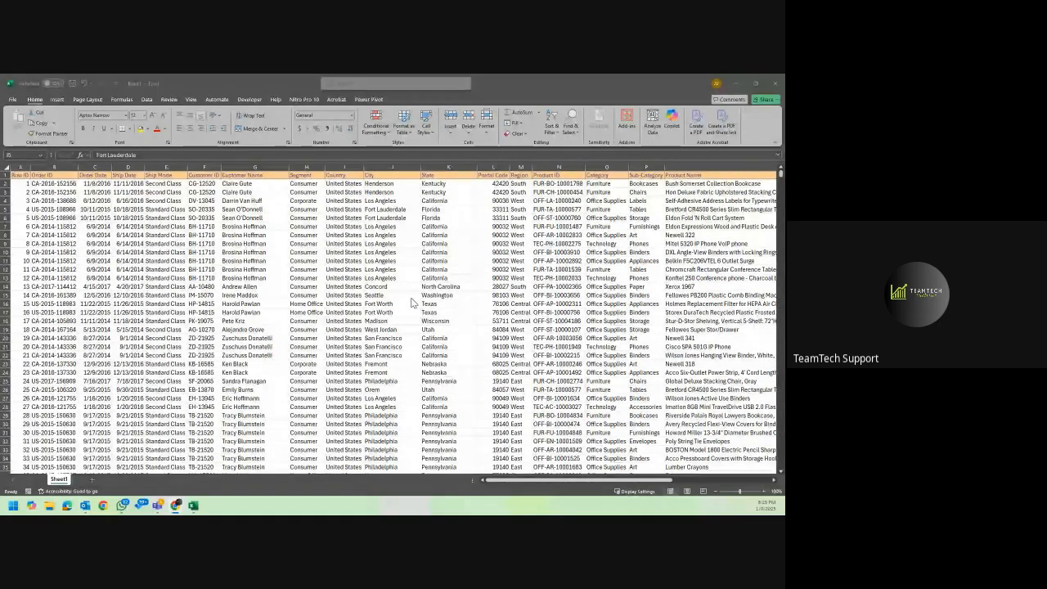
pyautogui.click(358, 233)
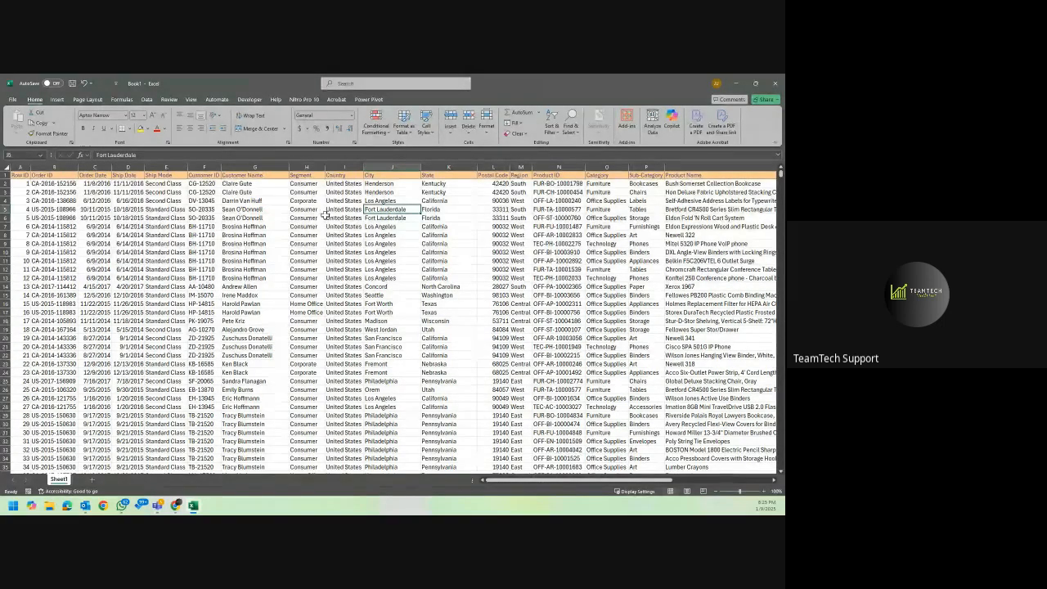
# Look through the sales dataset's columns from Row ID across to Profit.
pyautogui.hscroll(2, 325, 214)
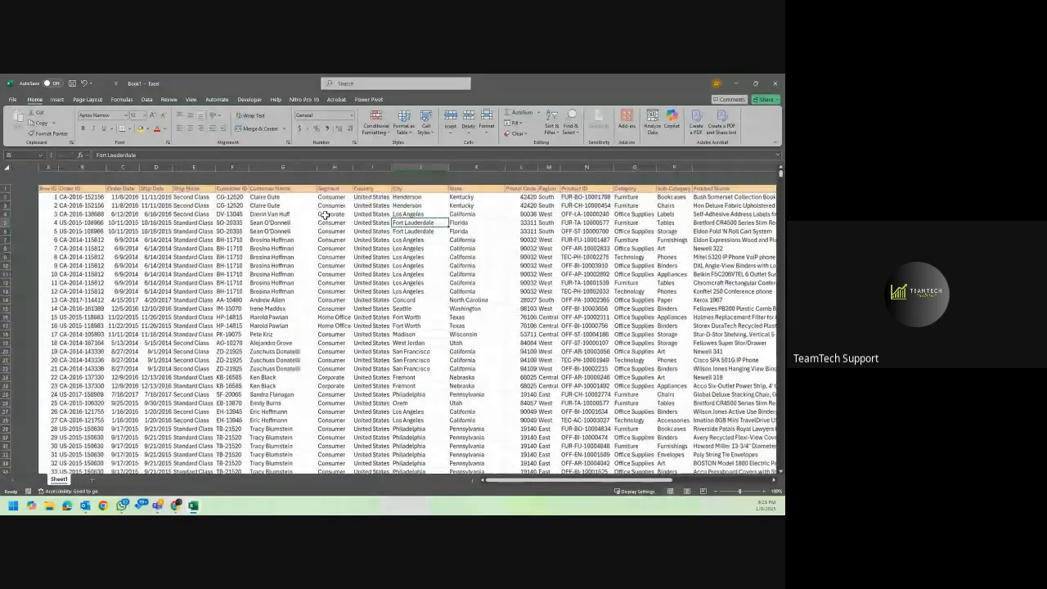
pyautogui.hscroll(-2, 325, 214)
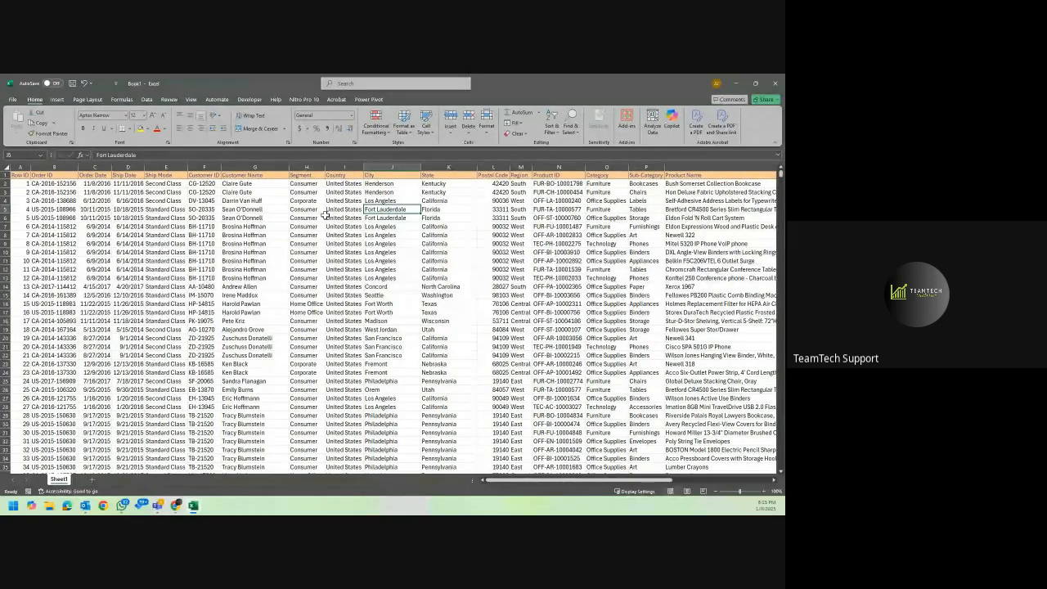
pyautogui.hscroll(1, 325, 215)
pyautogui.hscroll(6, 325, 215)
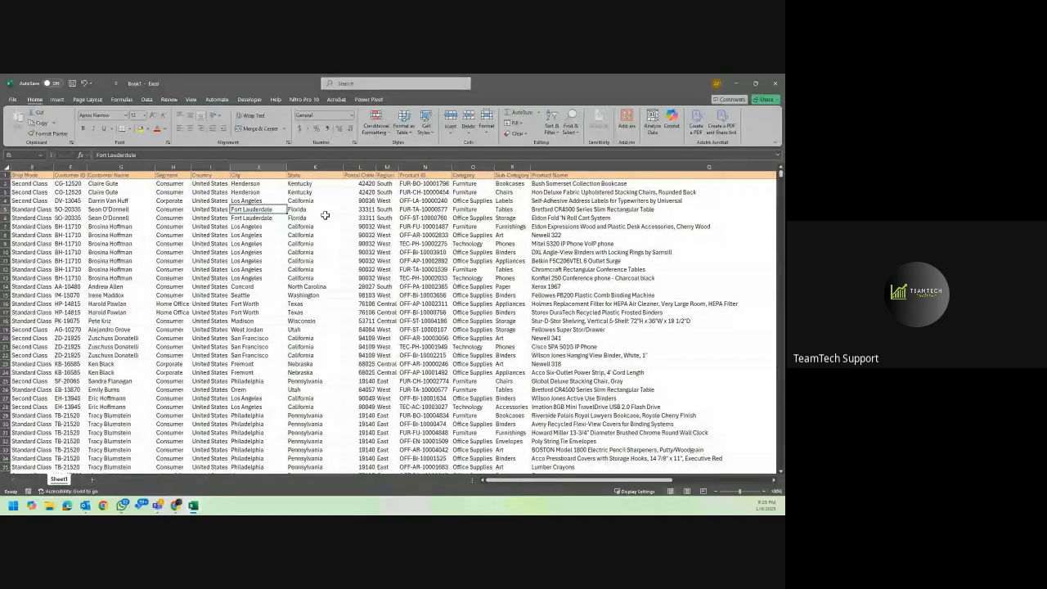
pyautogui.hscroll(8, 325, 215)
pyautogui.hscroll(-1, 325, 215)
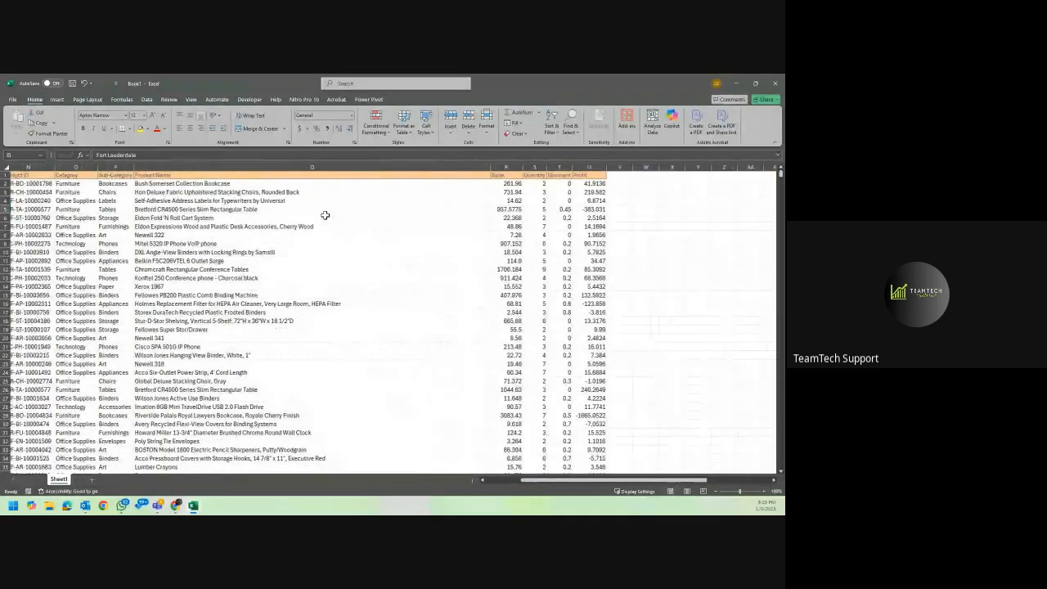
pyautogui.hscroll(-4, 325, 215)
pyautogui.hscroll(-8, 325, 215)
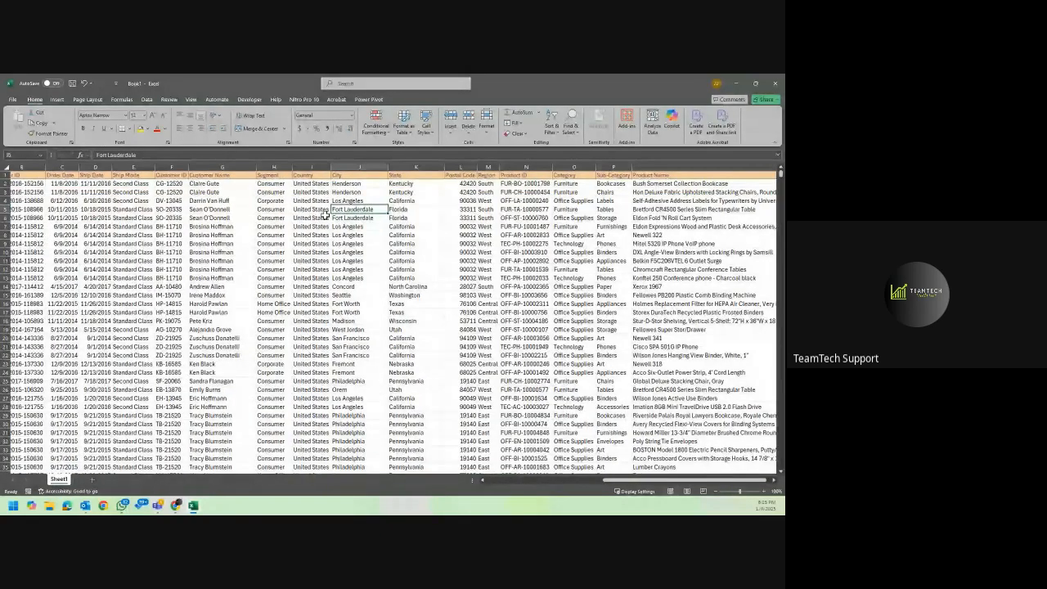
pyautogui.hscroll(-1, 324, 215)
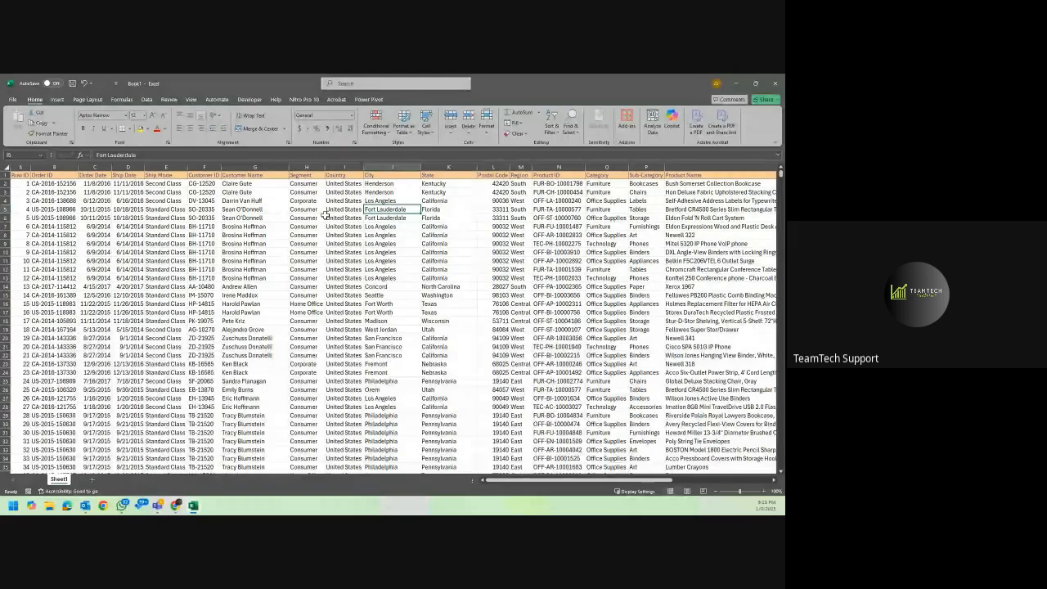
# Turn on filtering for the dataset's header row from the Order ID header.
pyautogui.click(95, 183)
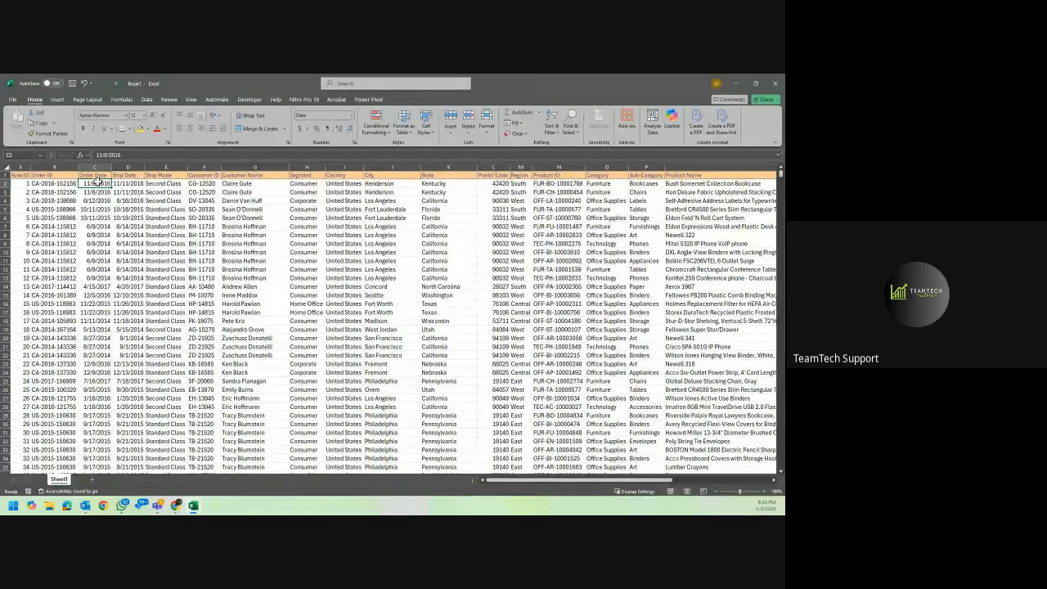
pyautogui.click(20, 167)
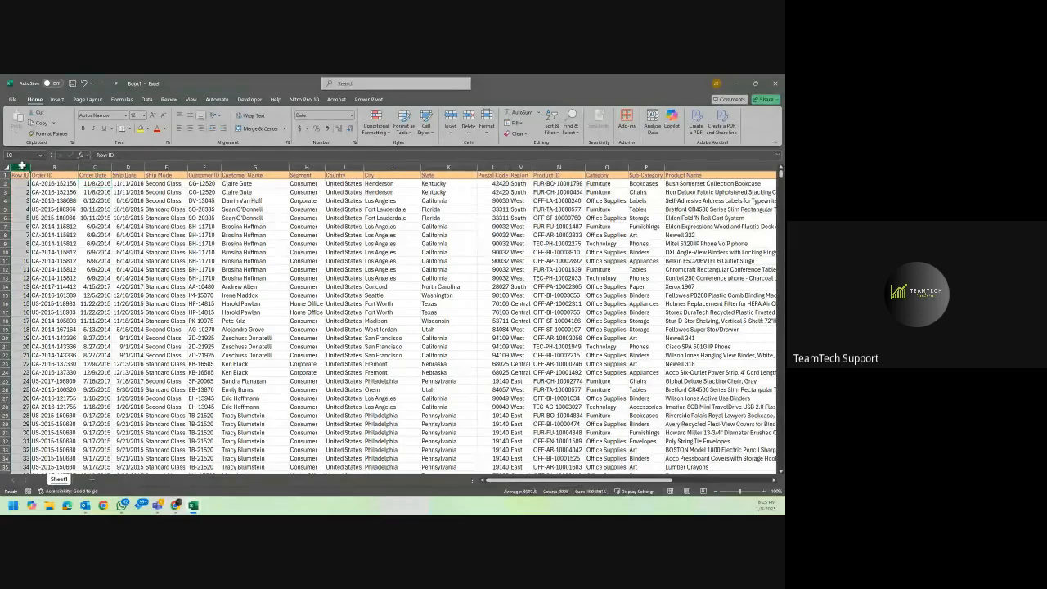
pyautogui.click(68, 183)
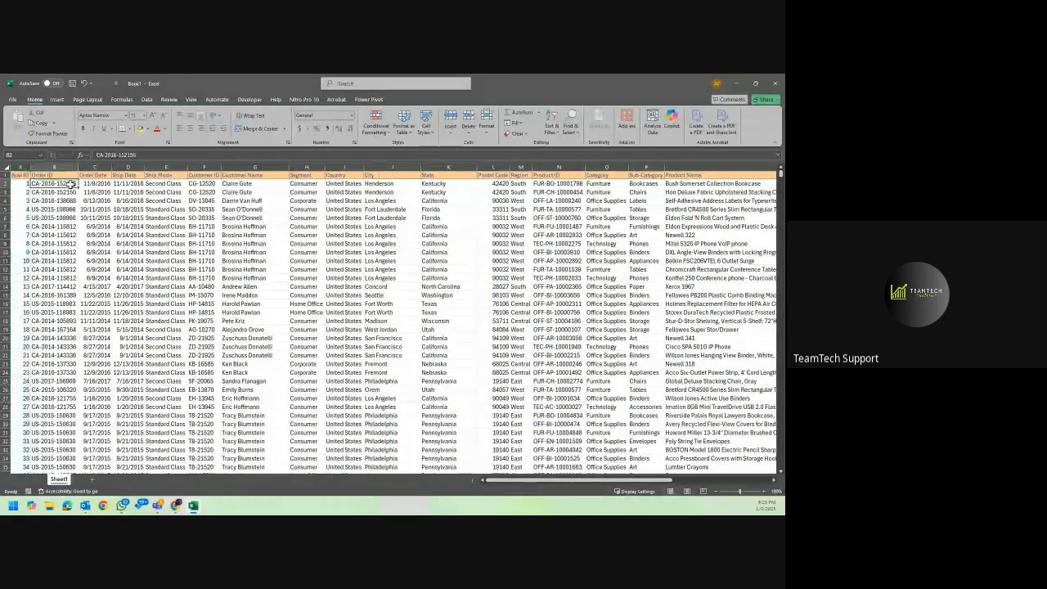
pyautogui.click(57, 176)
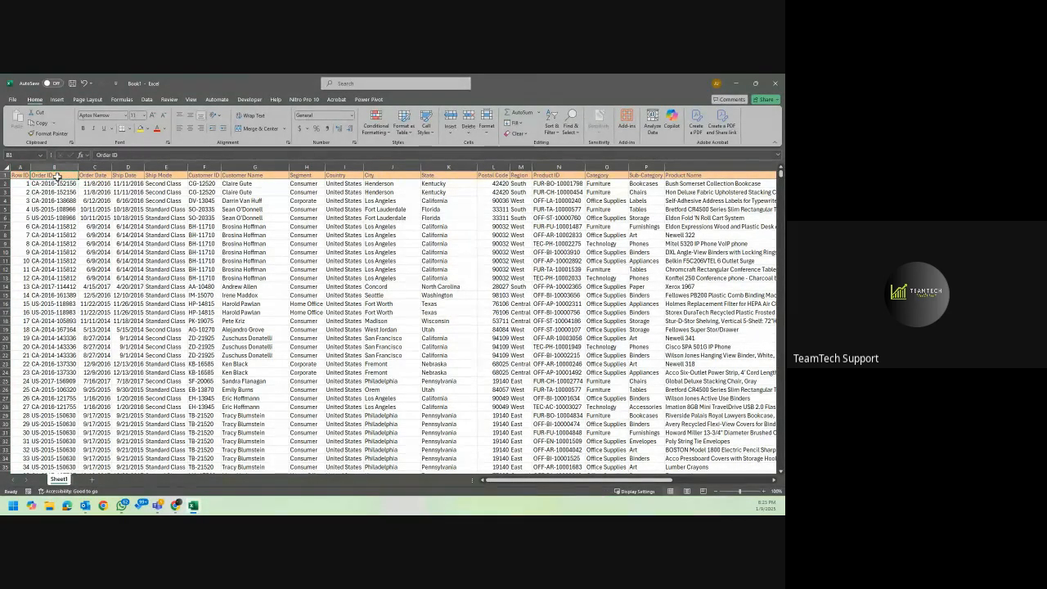
pyautogui.hotkey('ctrl', 'shift', 'l')
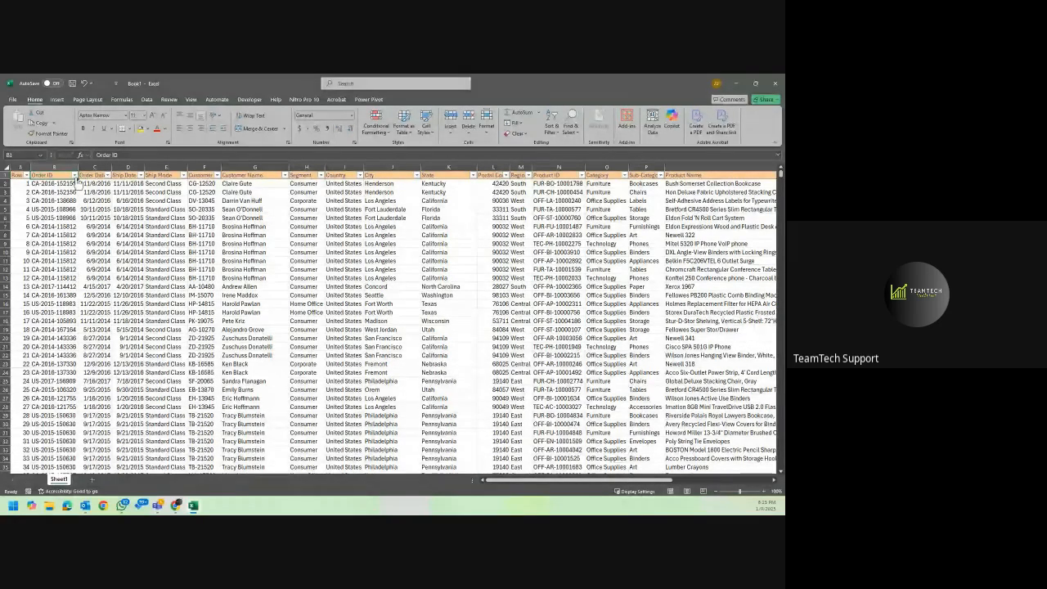
# Examine the filter values available for Order ID, Order Date and Ship Date without applying a filter.
pyautogui.click(75, 175)
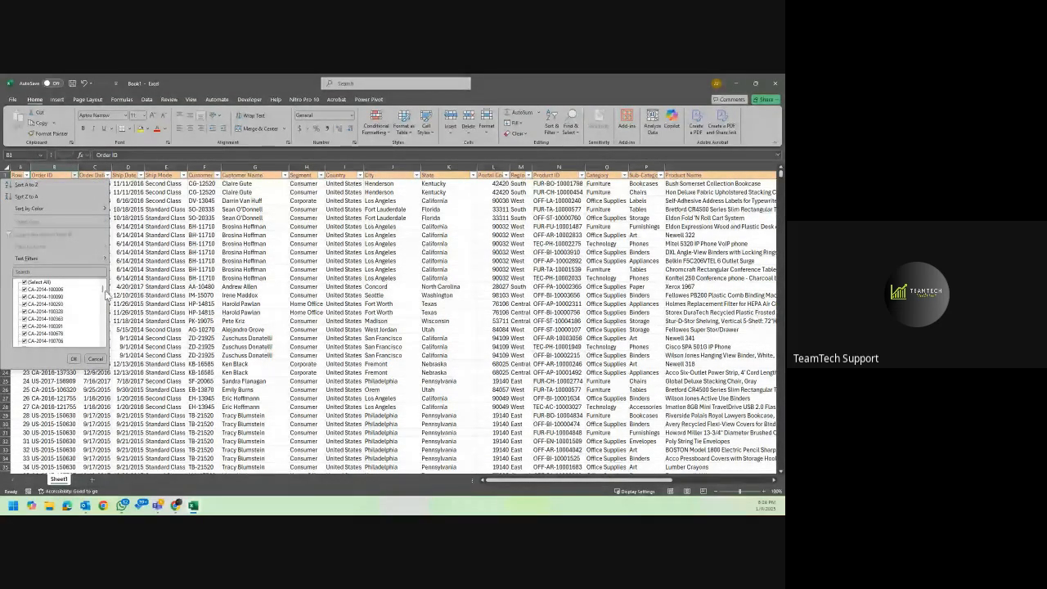
pyautogui.moveTo(103, 290); pyautogui.dragTo(91, 343)
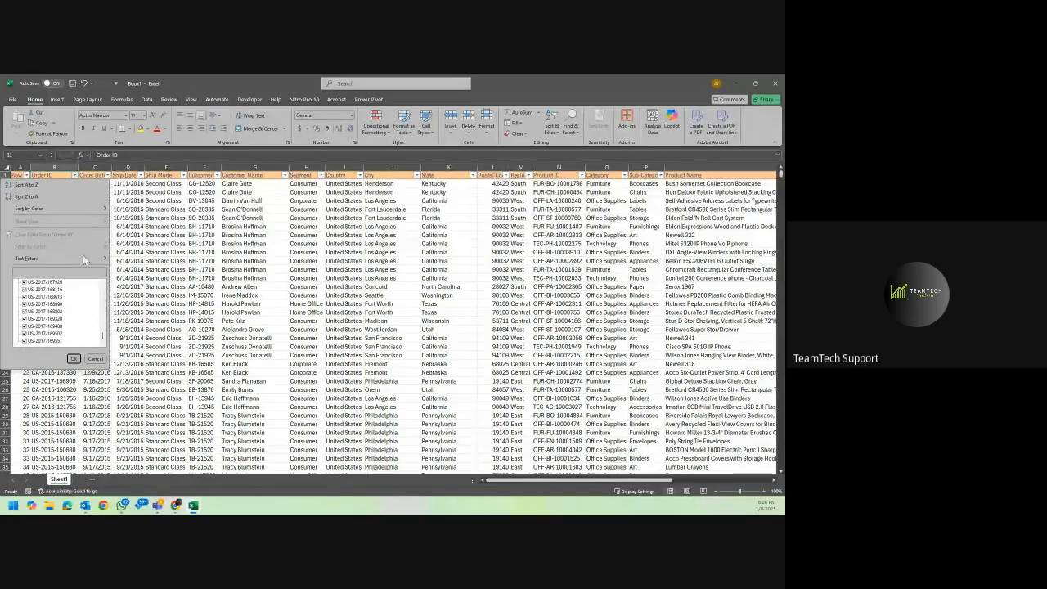
pyautogui.click(123, 216)
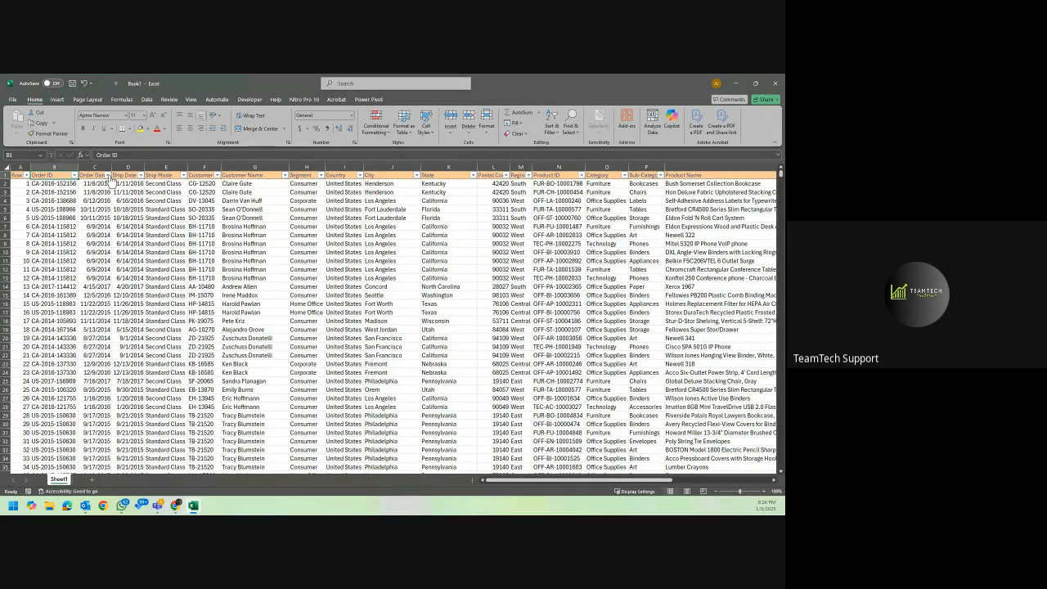
pyautogui.click(107, 176)
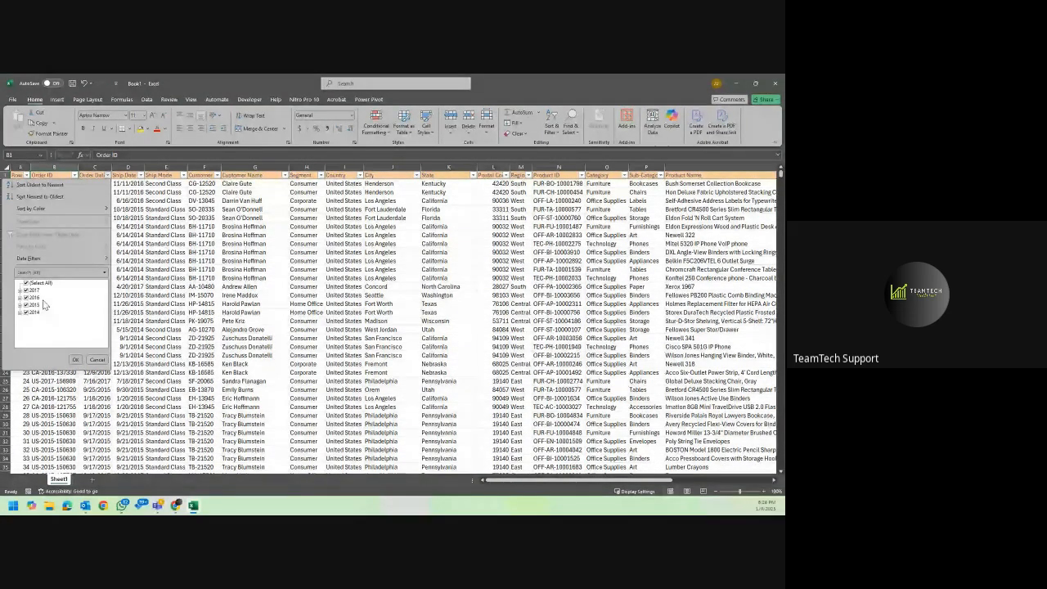
pyautogui.click(147, 205)
pyautogui.click(141, 175)
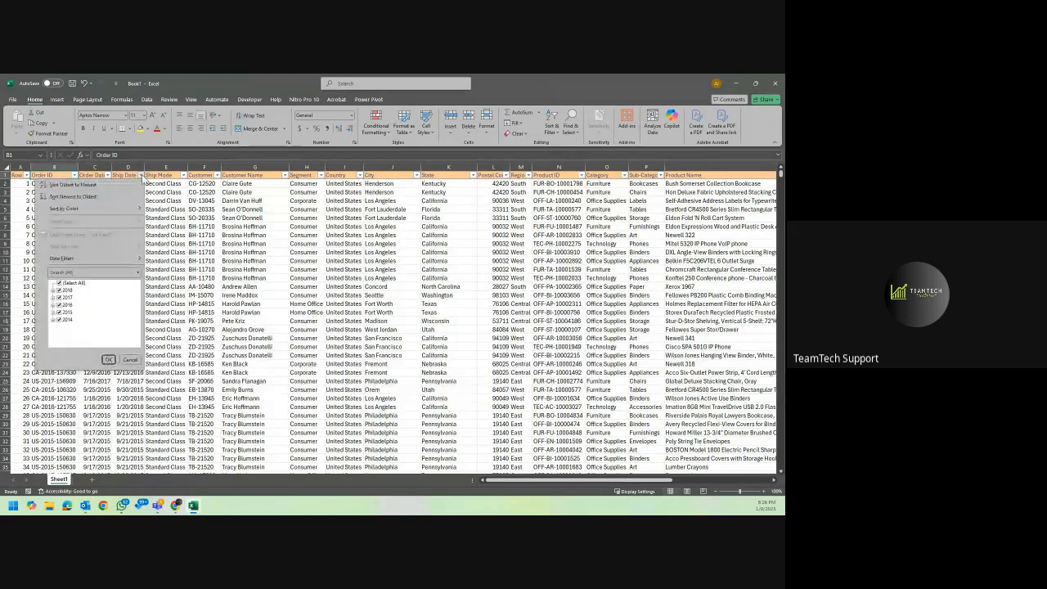
pyautogui.click(145, 180)
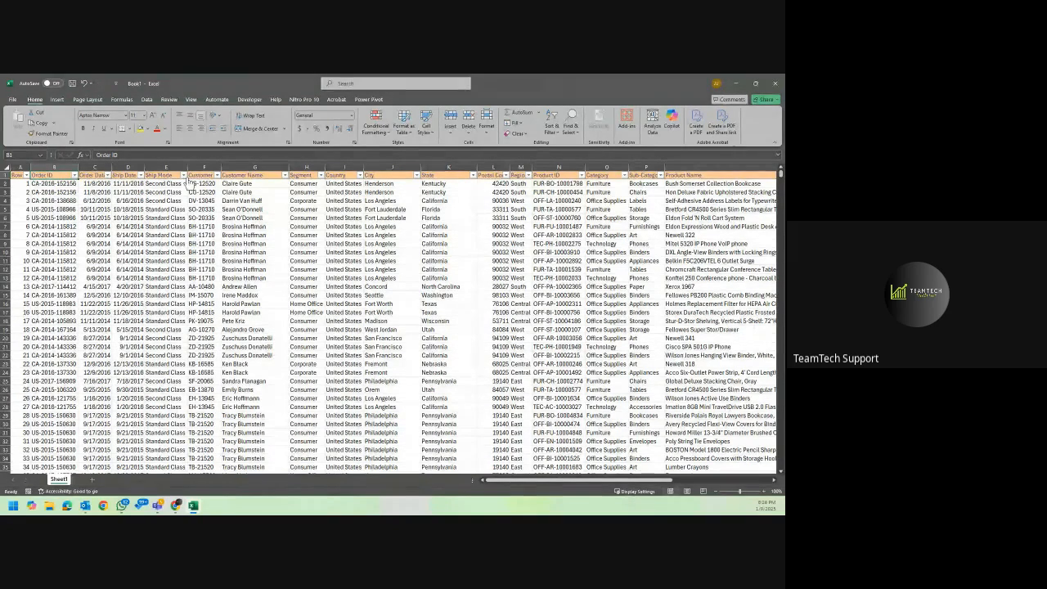
# Examine the filter values available for Ship Mode, Segment and Country, leaving the data unfiltered.
pyautogui.click(183, 175)
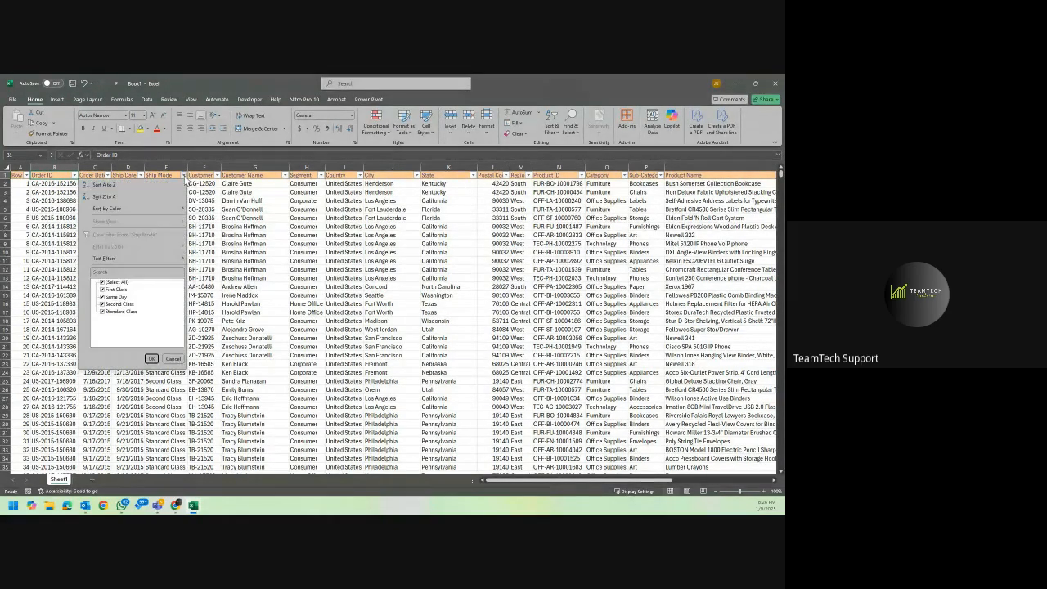
pyautogui.click(226, 251)
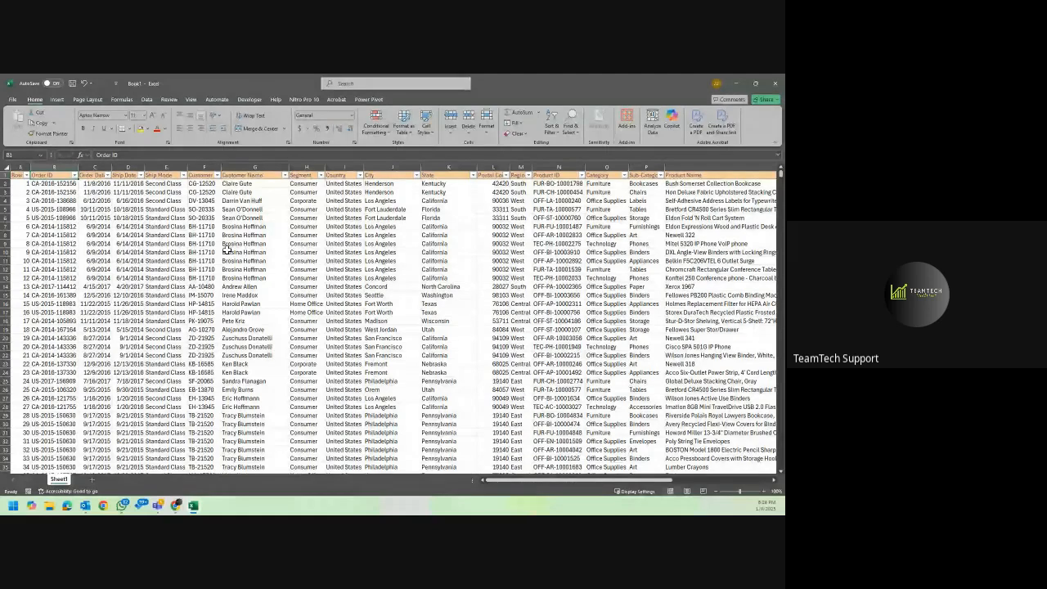
pyautogui.click(322, 175)
pyautogui.click(359, 180)
pyautogui.click(359, 176)
pyautogui.press('Escape')
# Examine the full list of Sub-Category filter values, then close it without filtering.
pyautogui.hscroll(3, 446, 227)
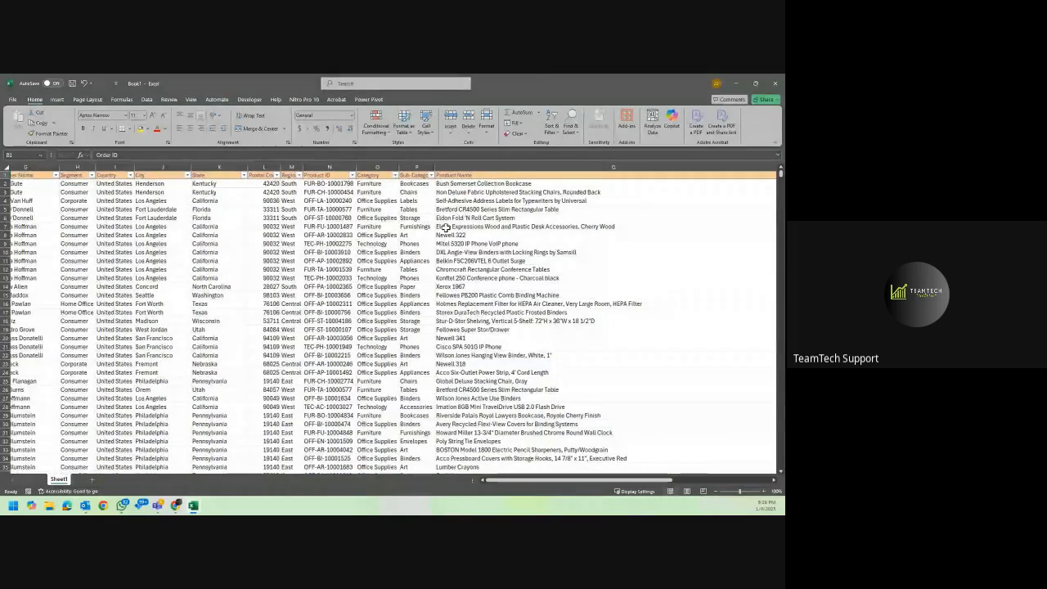
pyautogui.hscroll(1, 444, 226)
pyautogui.click(399, 175)
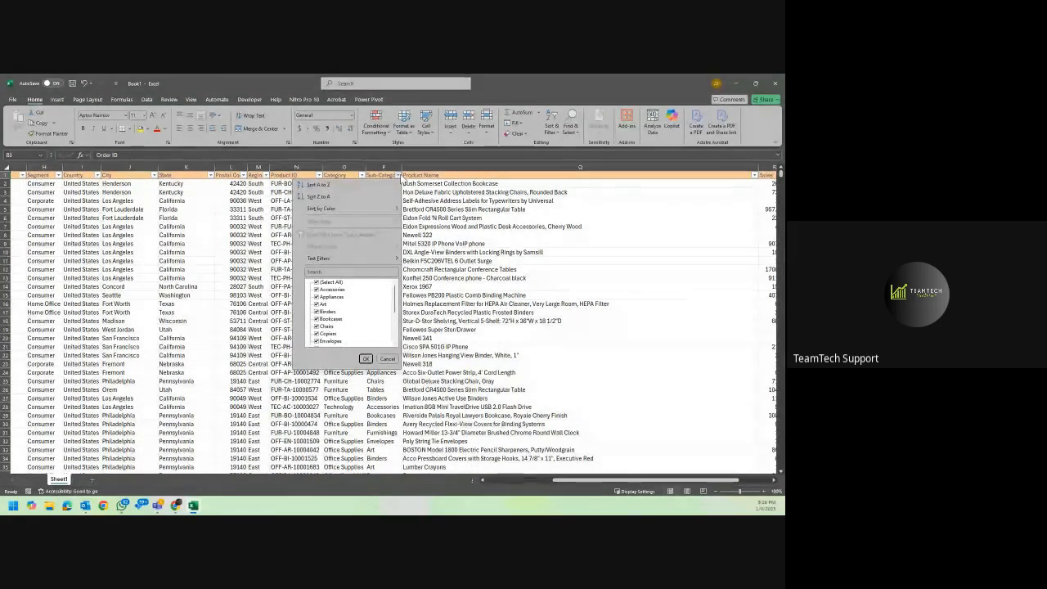
pyautogui.scroll(-3, 370, 340)
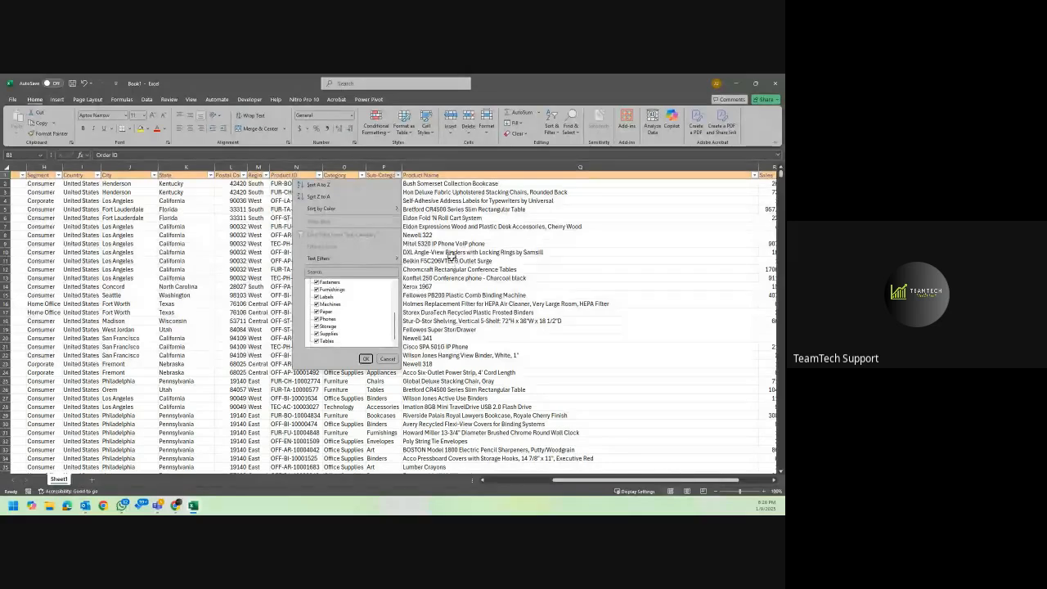
pyautogui.press('Escape')
# Narrow the Product Name column and review its list of filter values with all items kept selected.
pyautogui.hscroll(4, 450, 256)
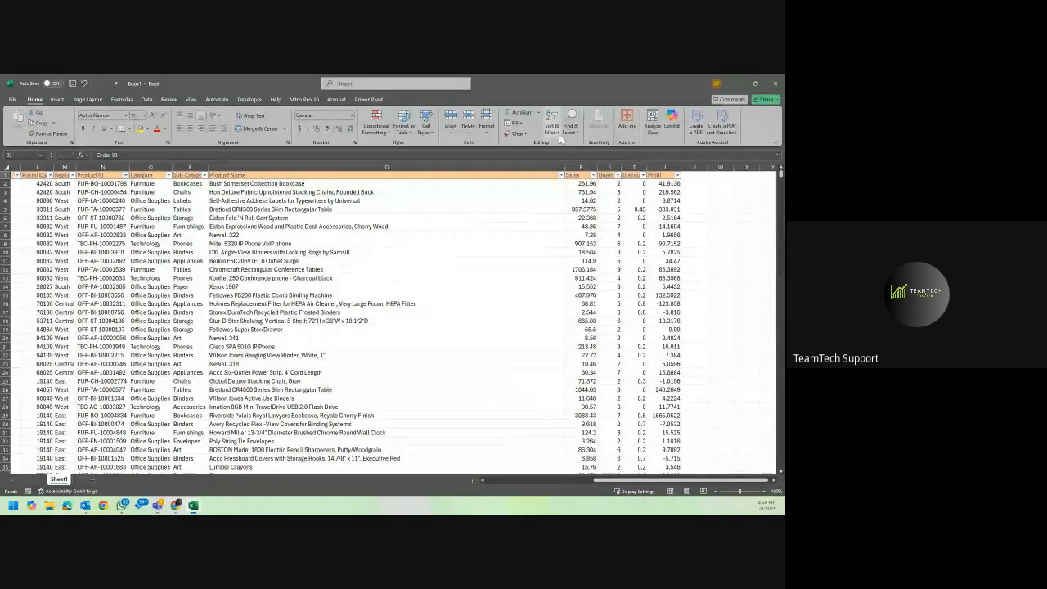
pyautogui.moveTo(564, 171); pyautogui.dragTo(465, 174)
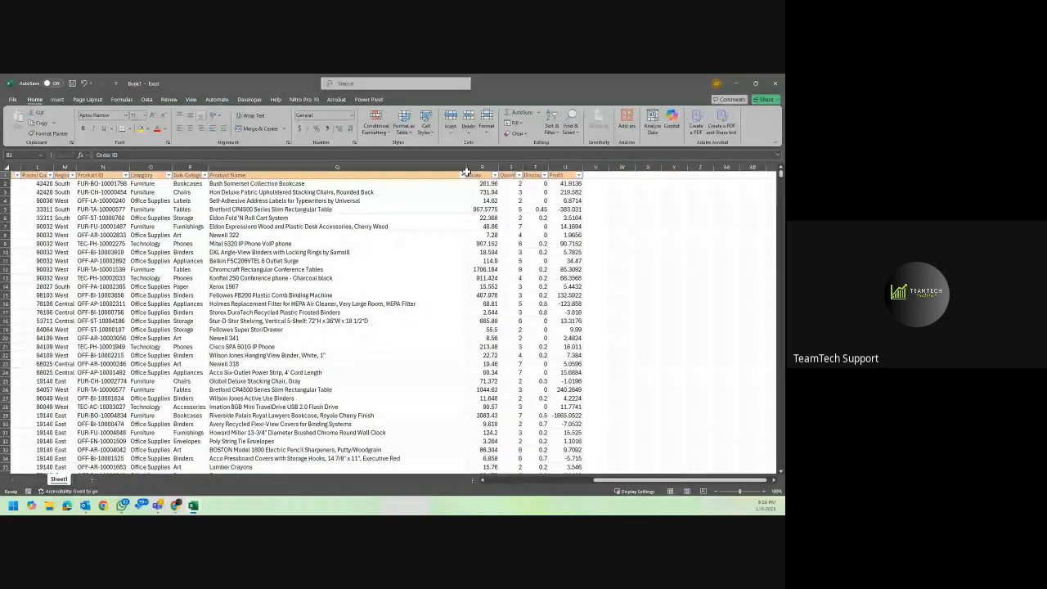
pyautogui.click(460, 175)
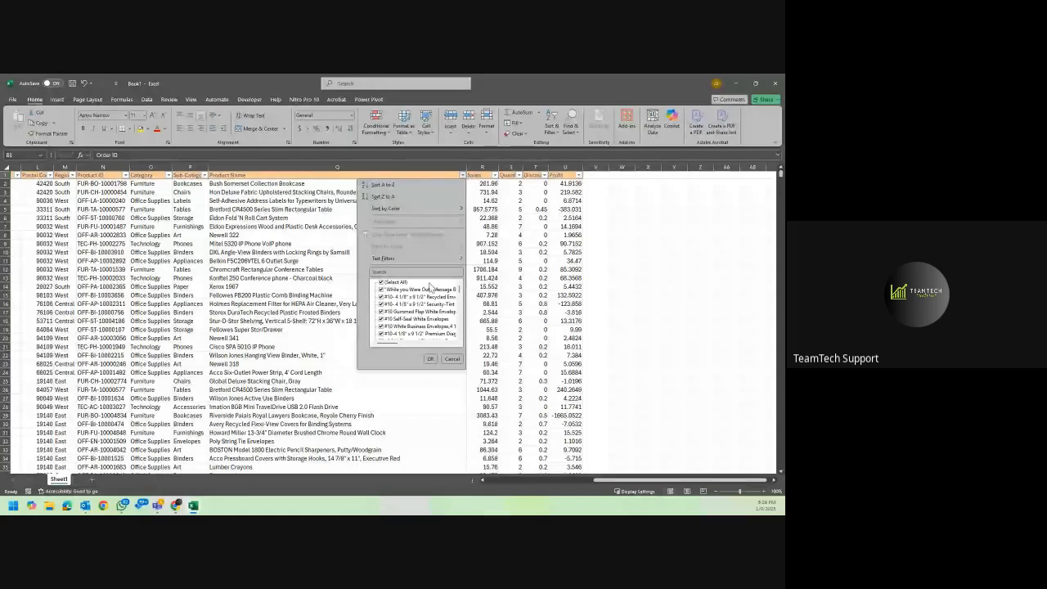
pyautogui.scroll(-3, 422, 319)
pyautogui.click(430, 359)
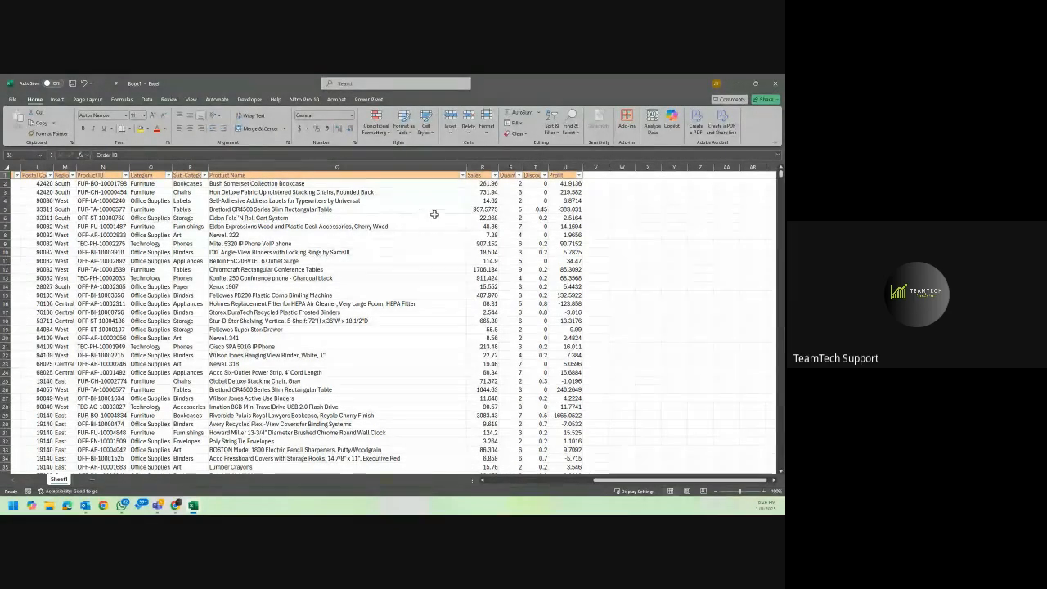
# Select the Sales column and widen the Quantity and Discount columns to show their full headers.
pyautogui.click(486, 167)
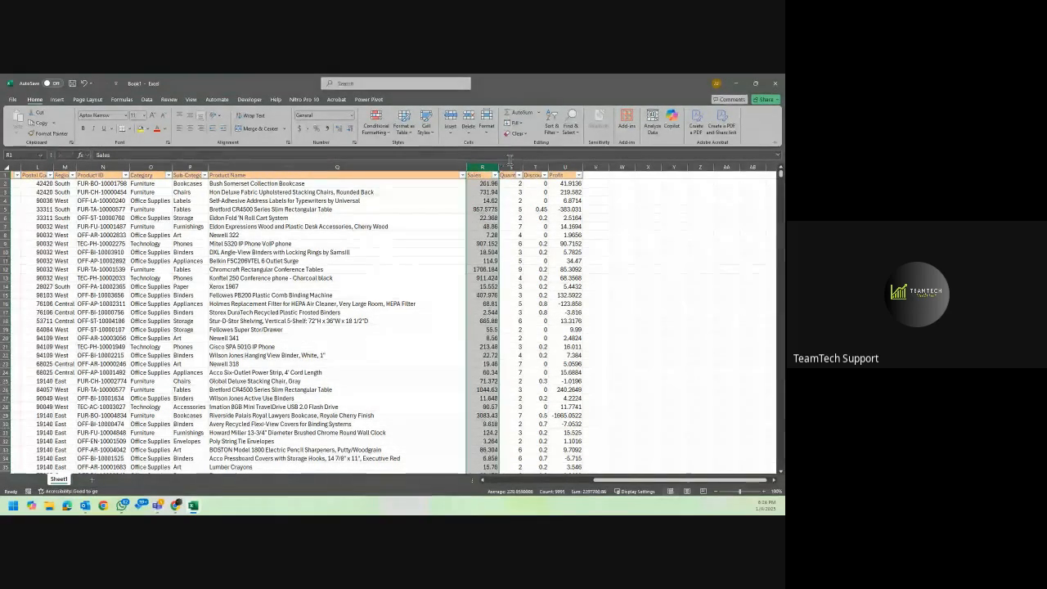
pyautogui.moveTo(522, 166); pyautogui.dragTo(557, 167)
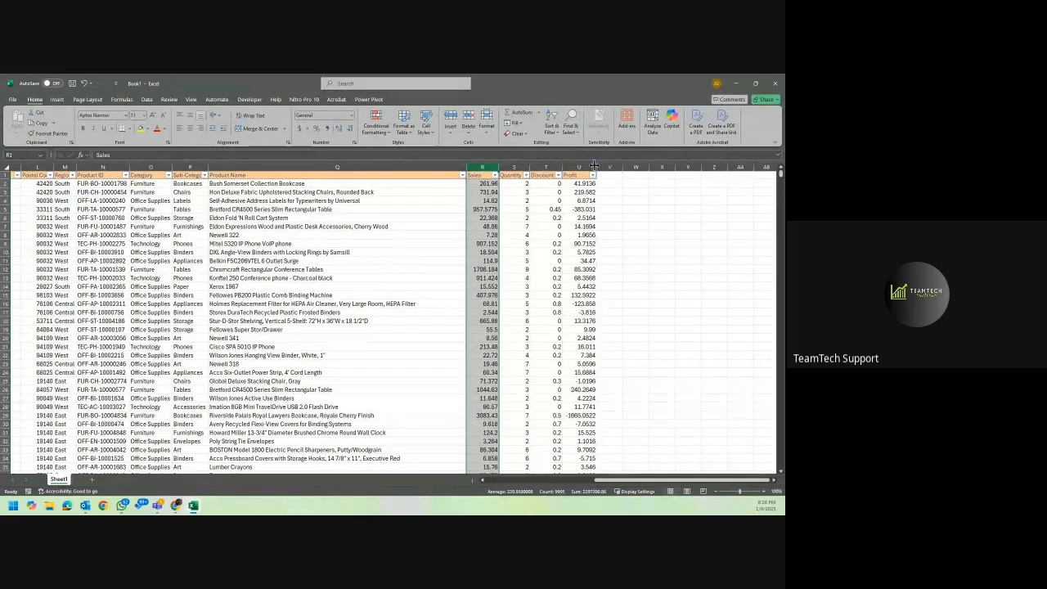
# Remove the filters from the header row and go back to the first columns of the dataset.
pyautogui.click(456, 174)
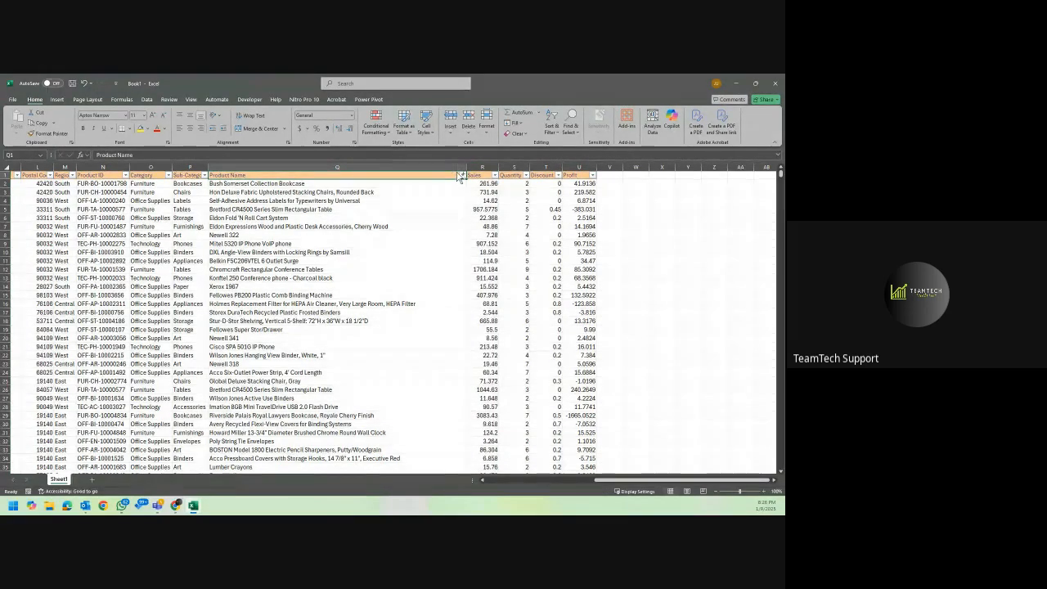
pyautogui.click(346, 234)
pyautogui.hscroll(-5, 347, 238)
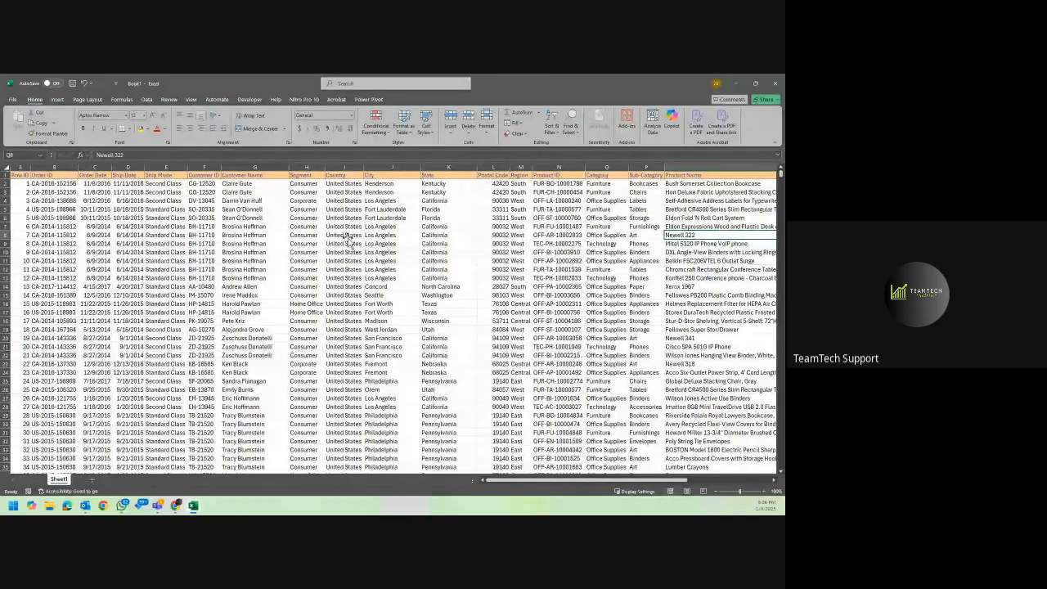
pyautogui.hscroll(8, 347, 237)
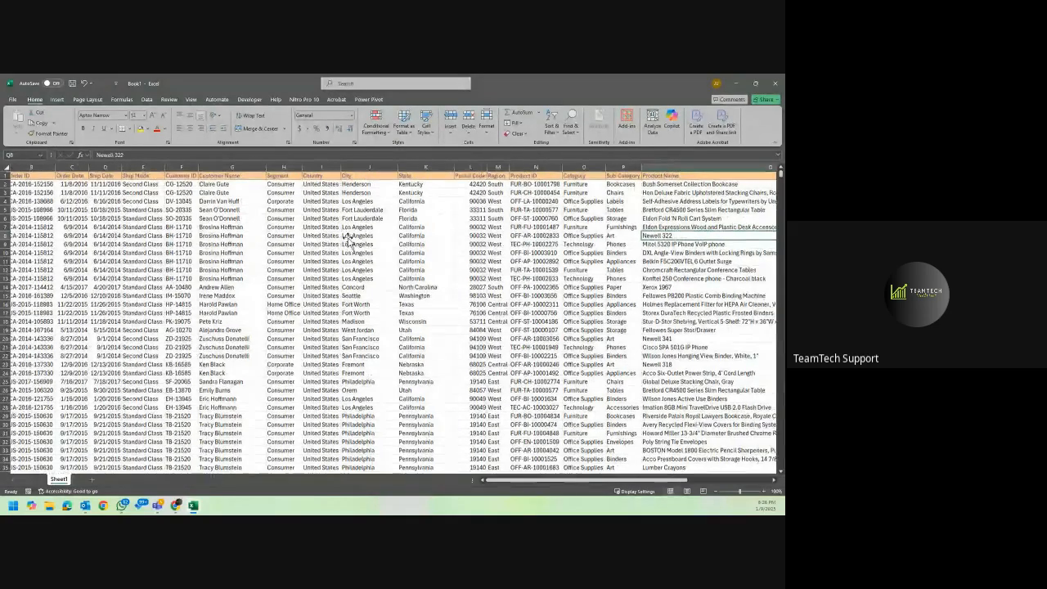
pyautogui.hscroll(1, 348, 237)
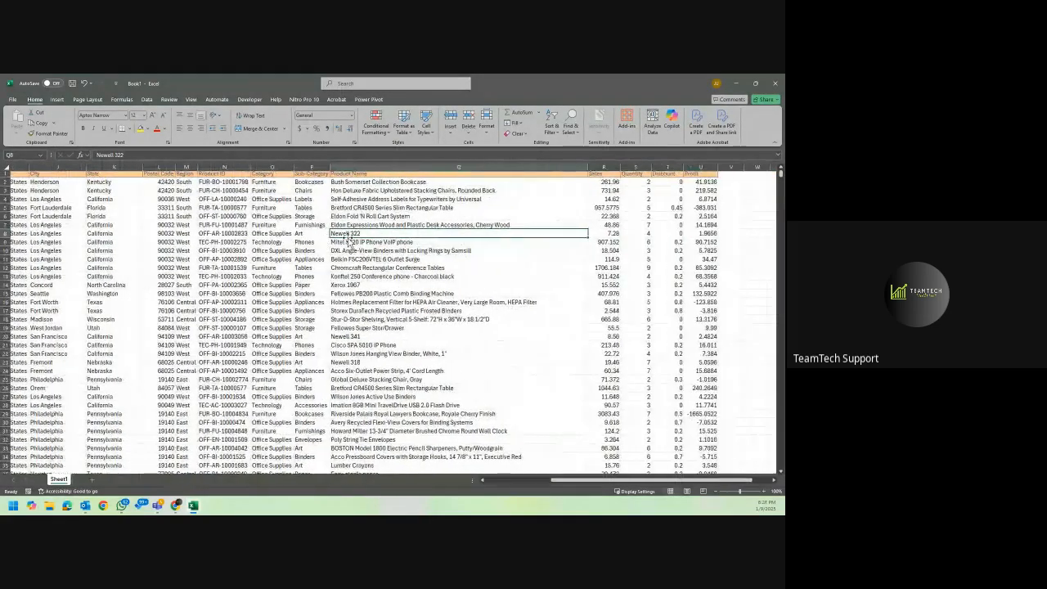
pyautogui.hscroll(-9, 348, 237)
pyautogui.hscroll(8, 348, 239)
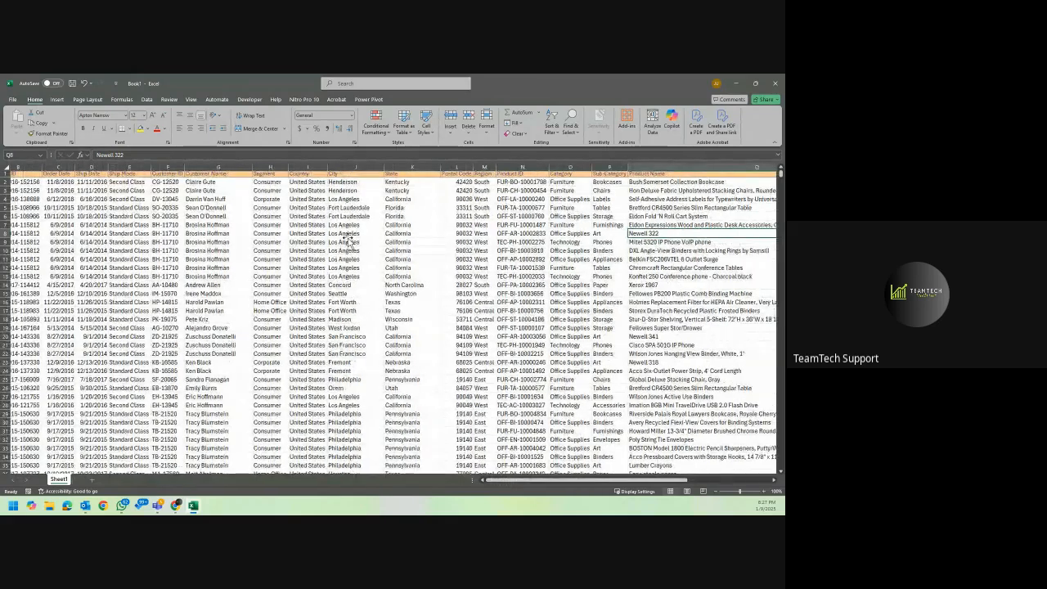
pyautogui.hscroll(-8, 348, 237)
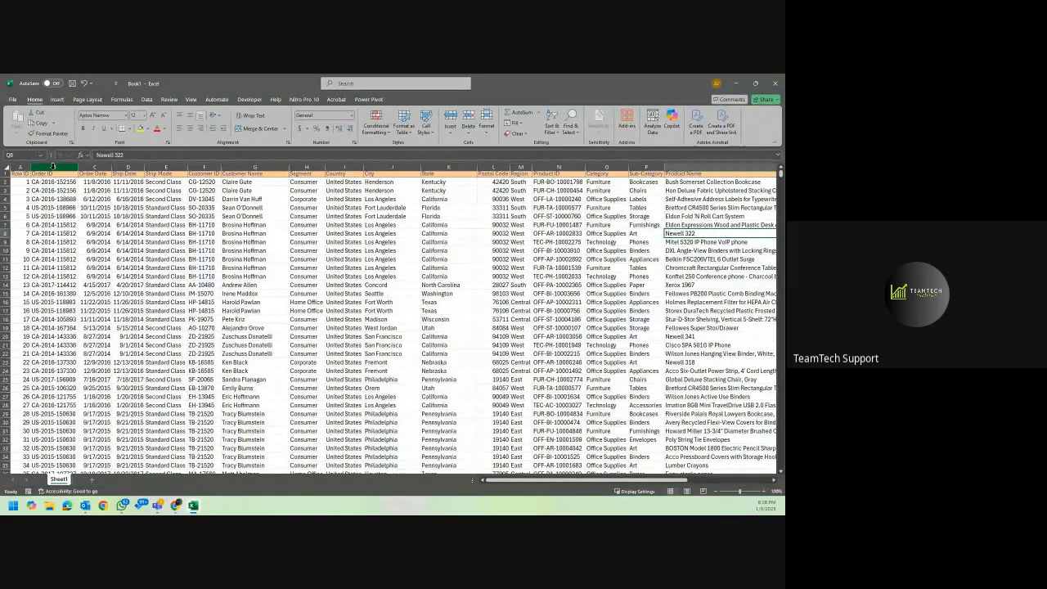
pyautogui.hscroll(5, 309, 185)
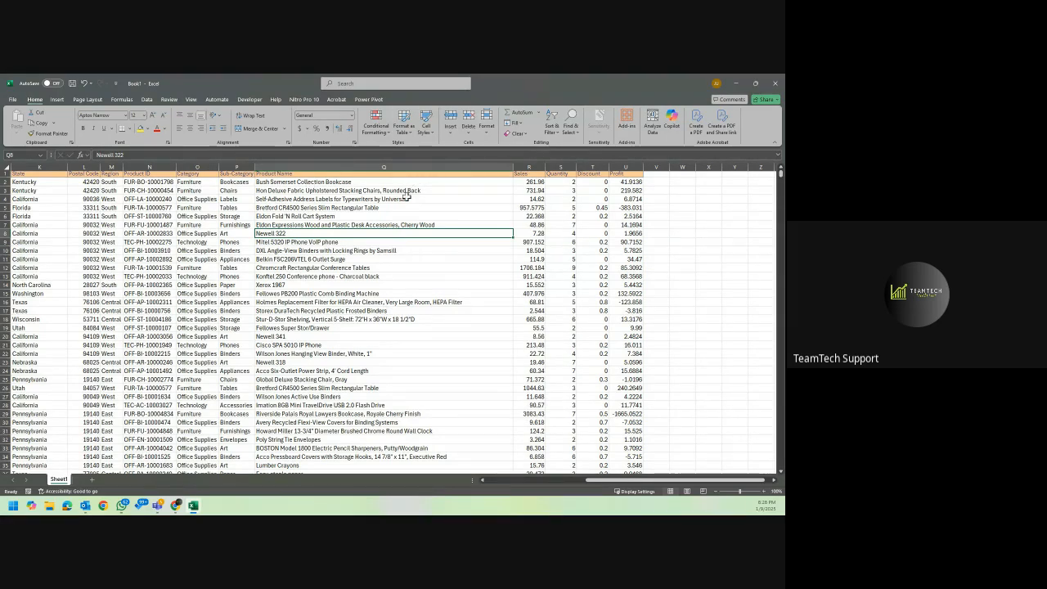
pyautogui.hscroll(-10, 400, 201)
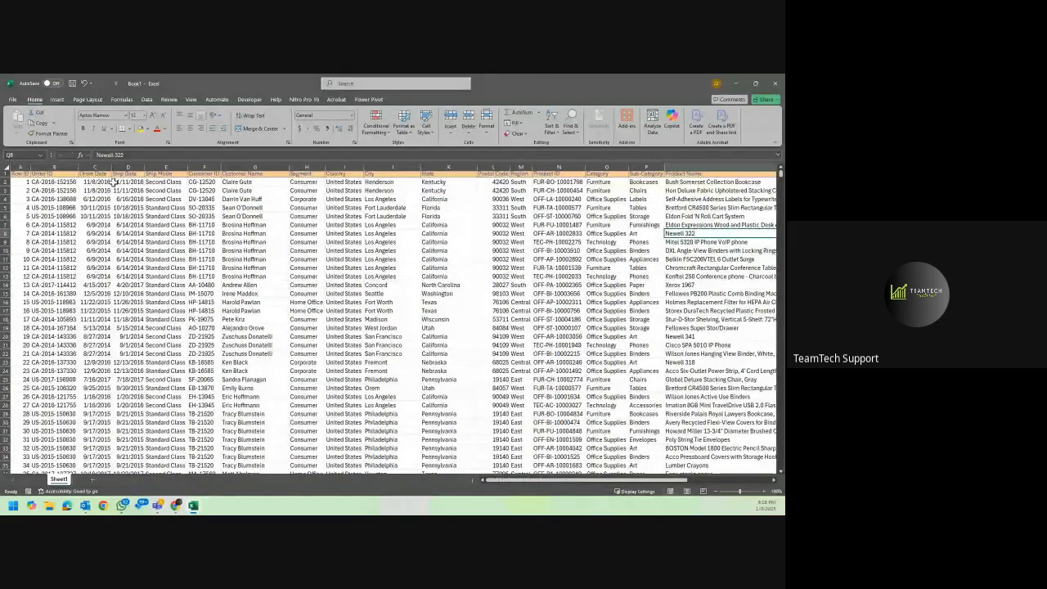
# Go through the Order ID, Order Date, Ship Date, Ship Mode and Customer Name columns, selecting each to examine its data.
pyautogui.click(54, 167)
pyautogui.click(97, 167)
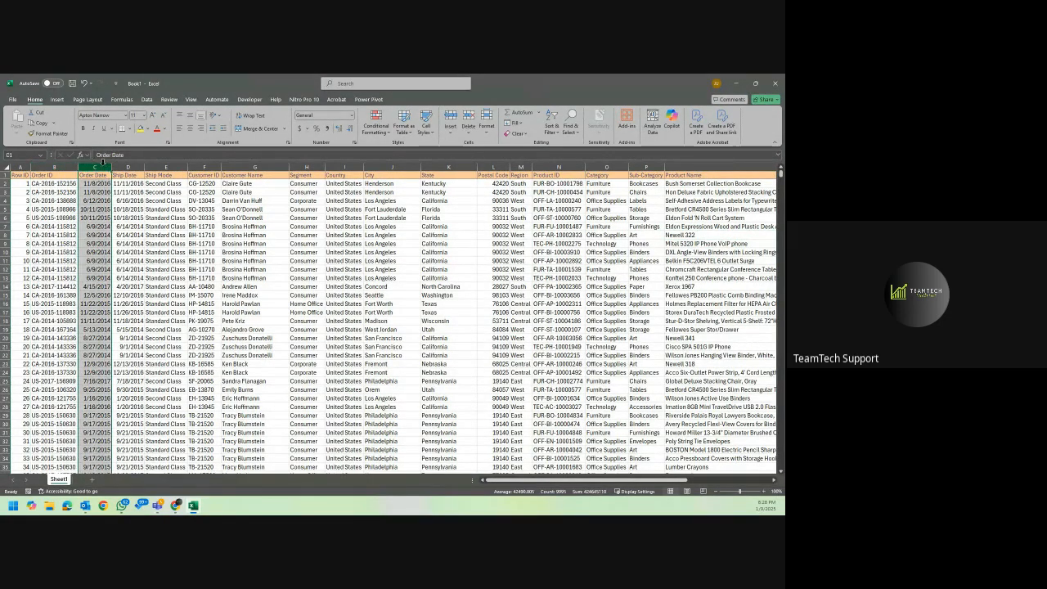
pyautogui.click(127, 166)
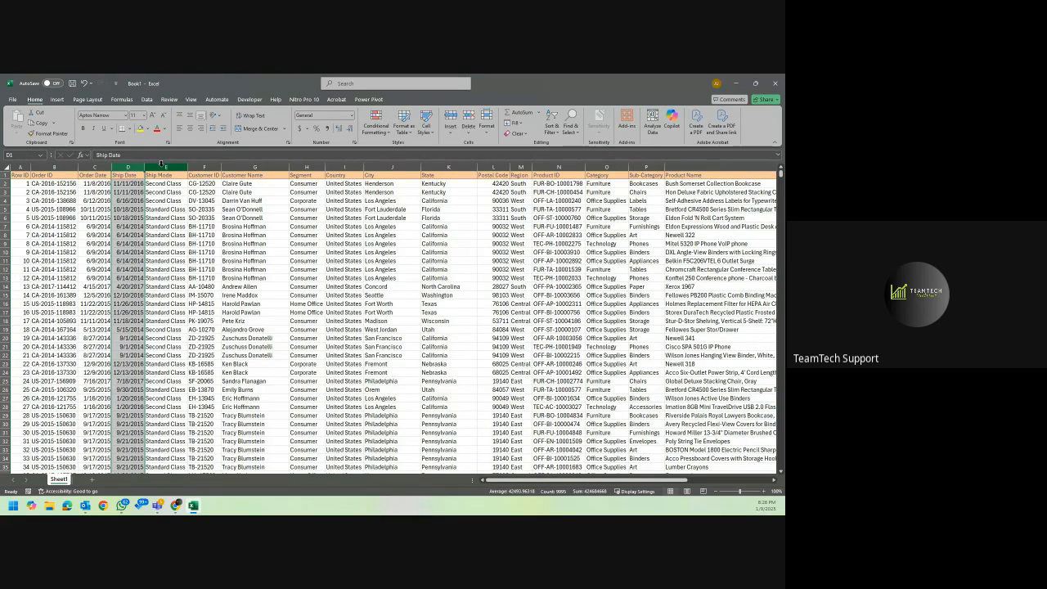
pyautogui.click(161, 166)
pyautogui.click(123, 166)
pyautogui.click(102, 166)
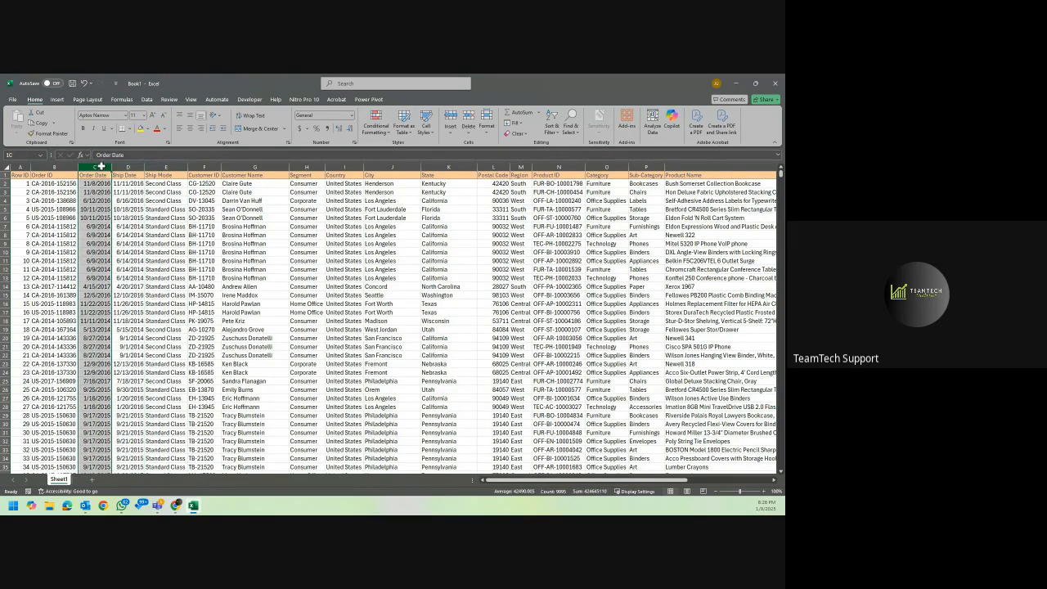
pyautogui.click(169, 166)
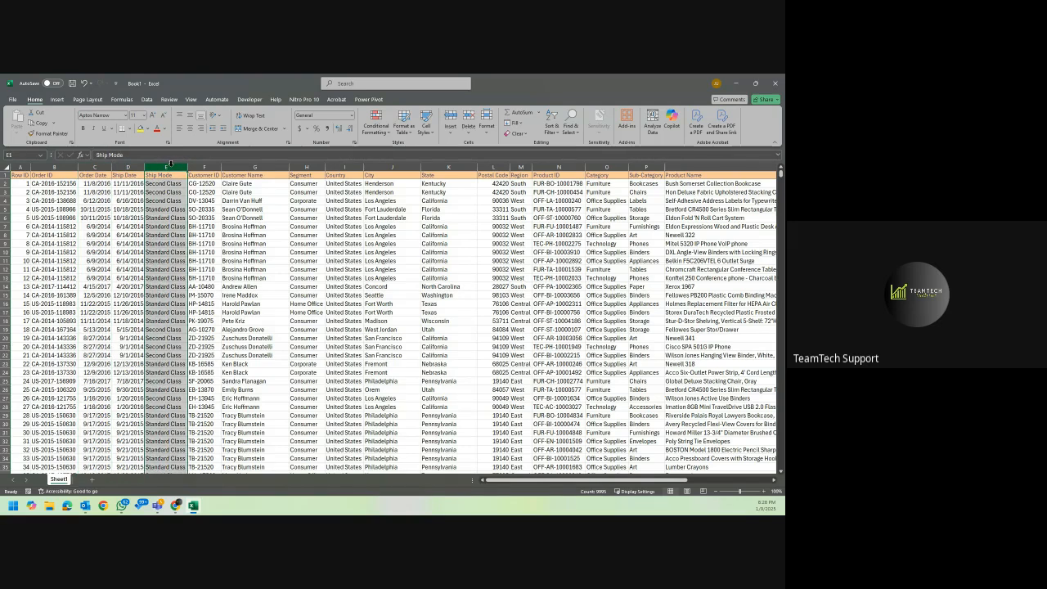
pyautogui.click(262, 166)
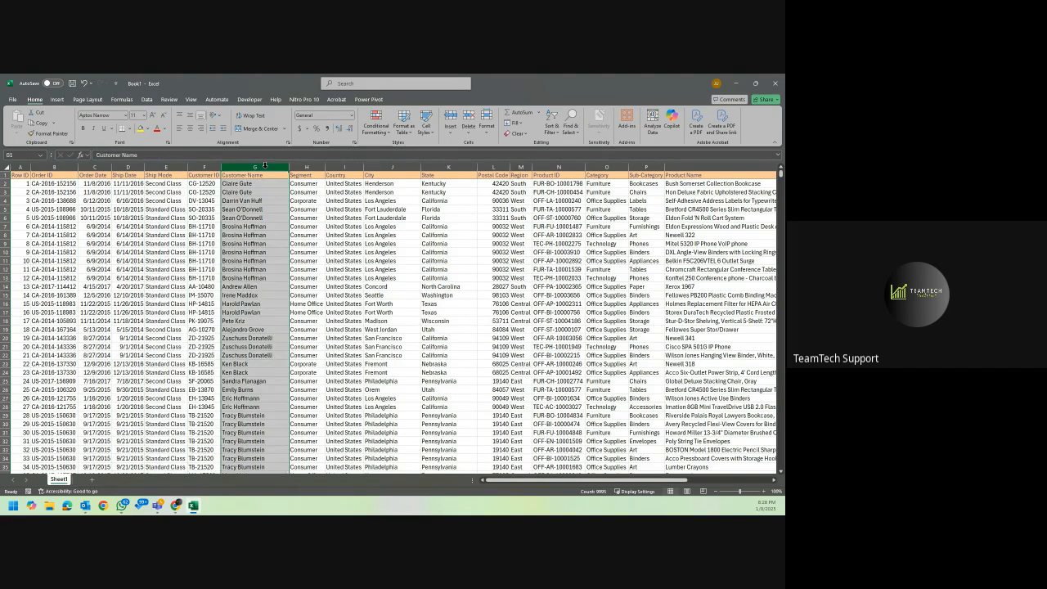
# Go through the City, State, Category, Sub-Category and Product Name columns in turn, ending on the Sales header cell.
pyautogui.hscroll(3, 265, 166)
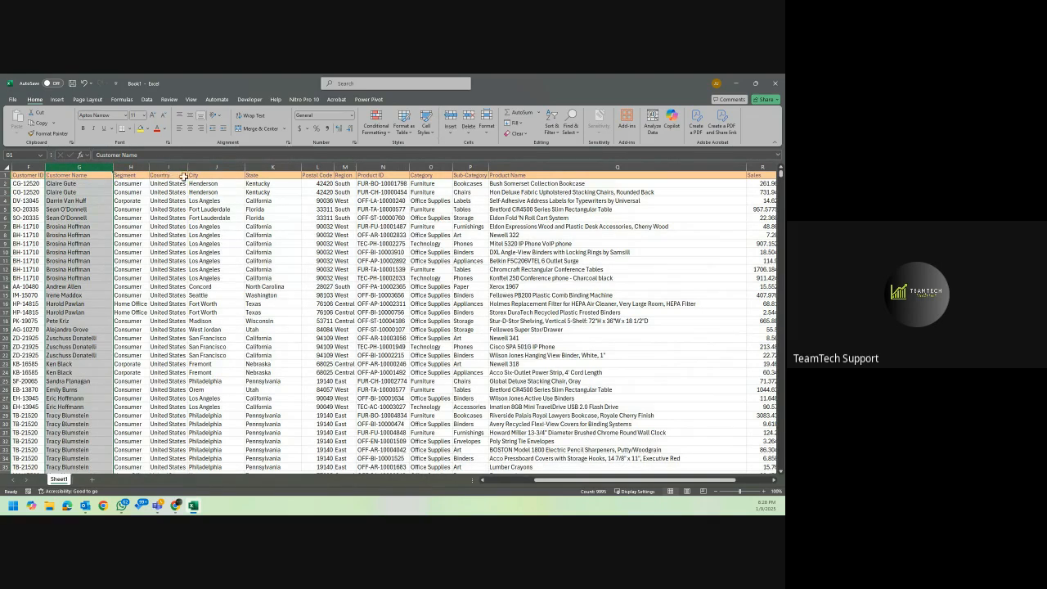
pyautogui.click(221, 167)
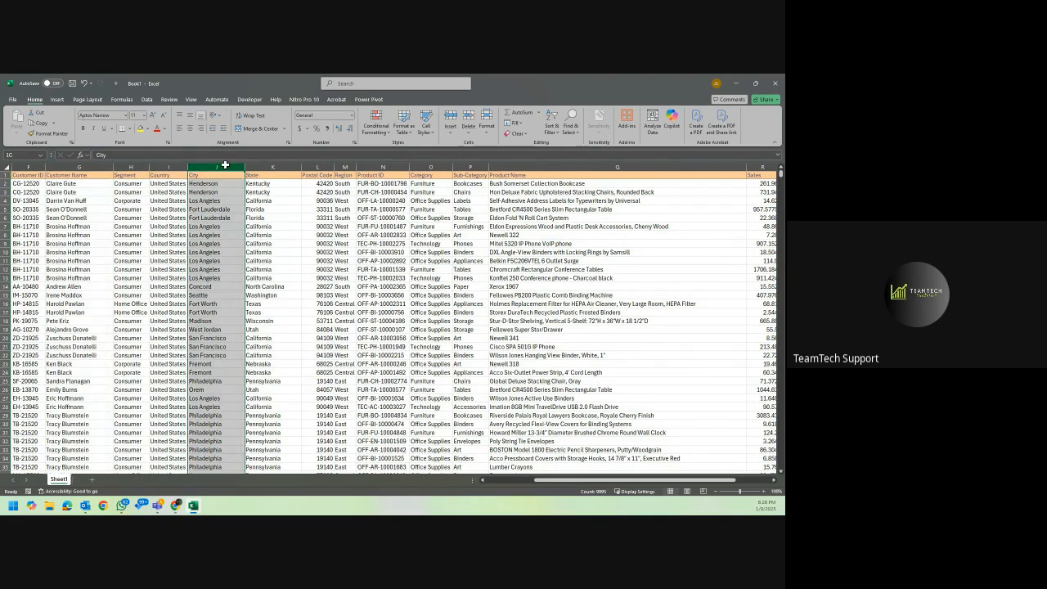
pyautogui.click(276, 166)
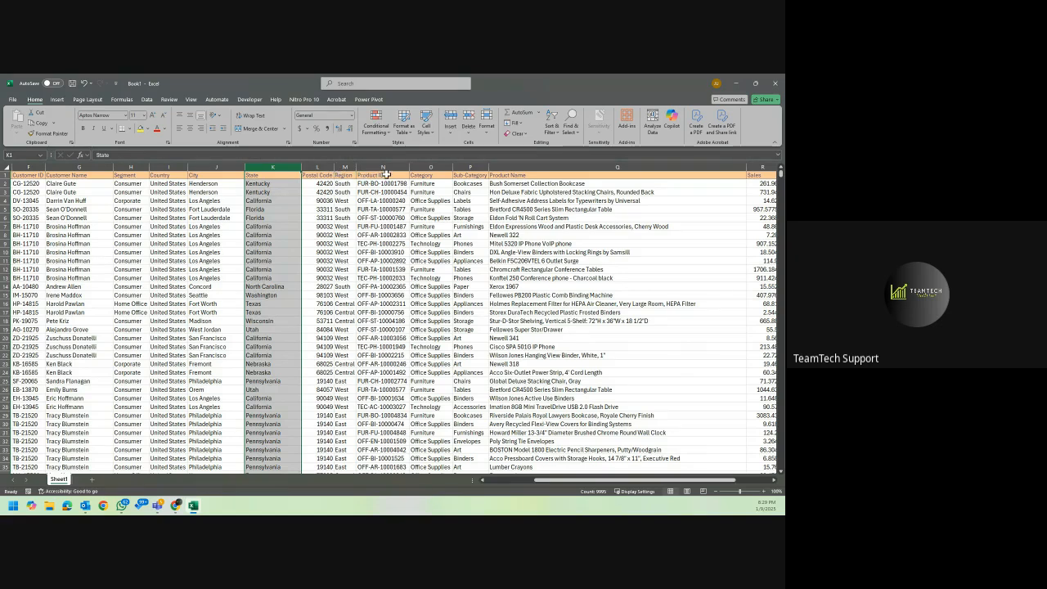
pyautogui.click(431, 167)
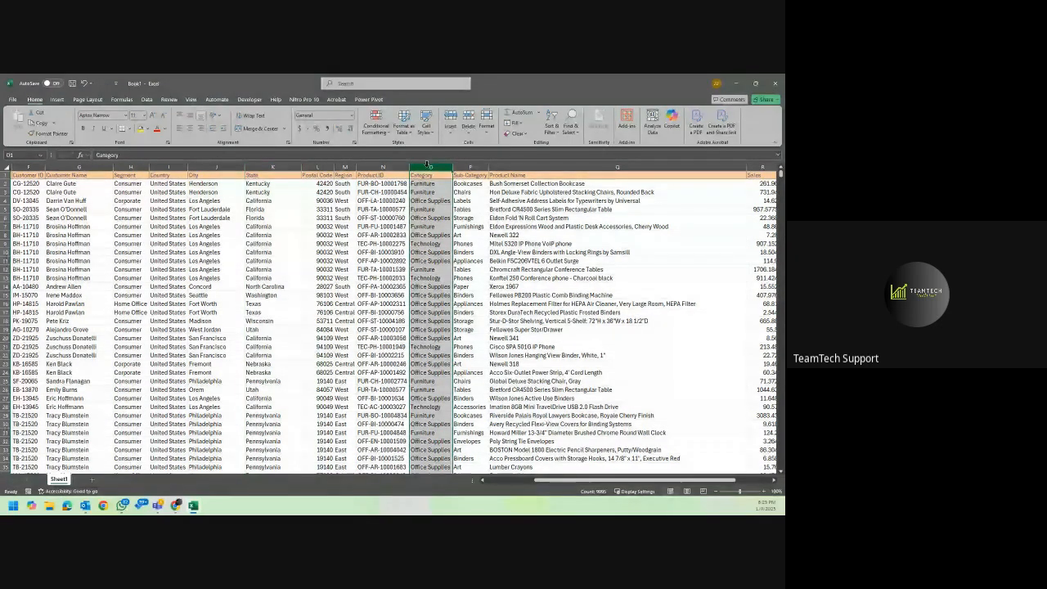
pyautogui.click(470, 166)
pyautogui.hscroll(2, 469, 161)
pyautogui.hscroll(2, 469, 161)
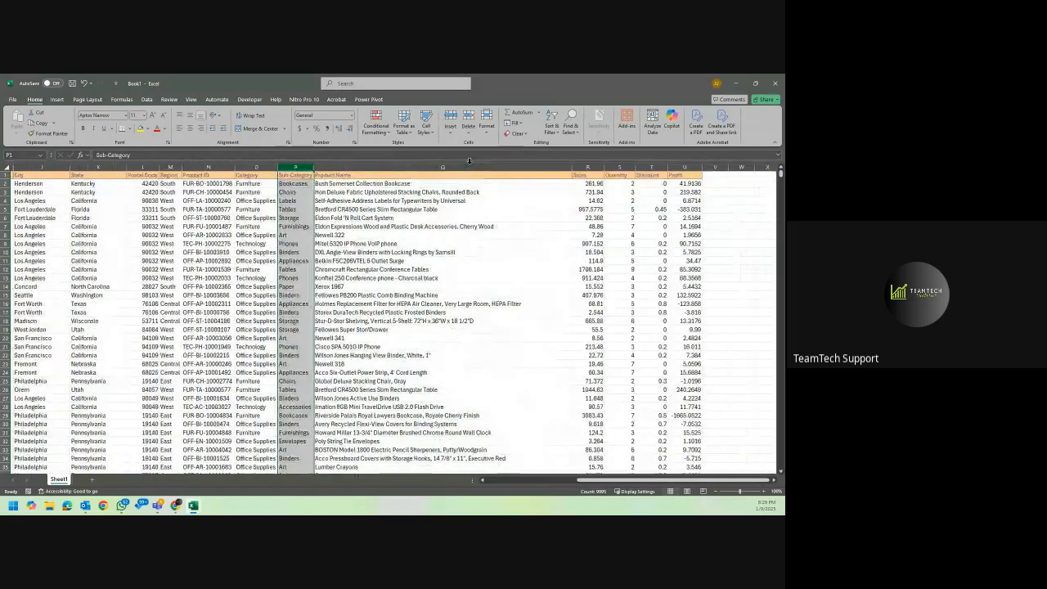
pyautogui.click(469, 161)
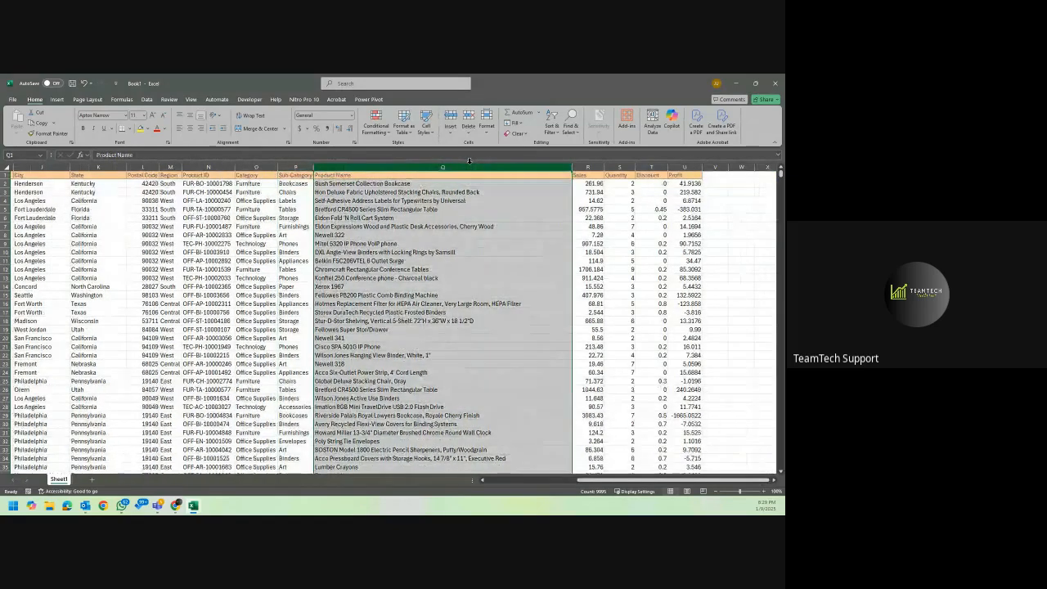
pyautogui.click(584, 175)
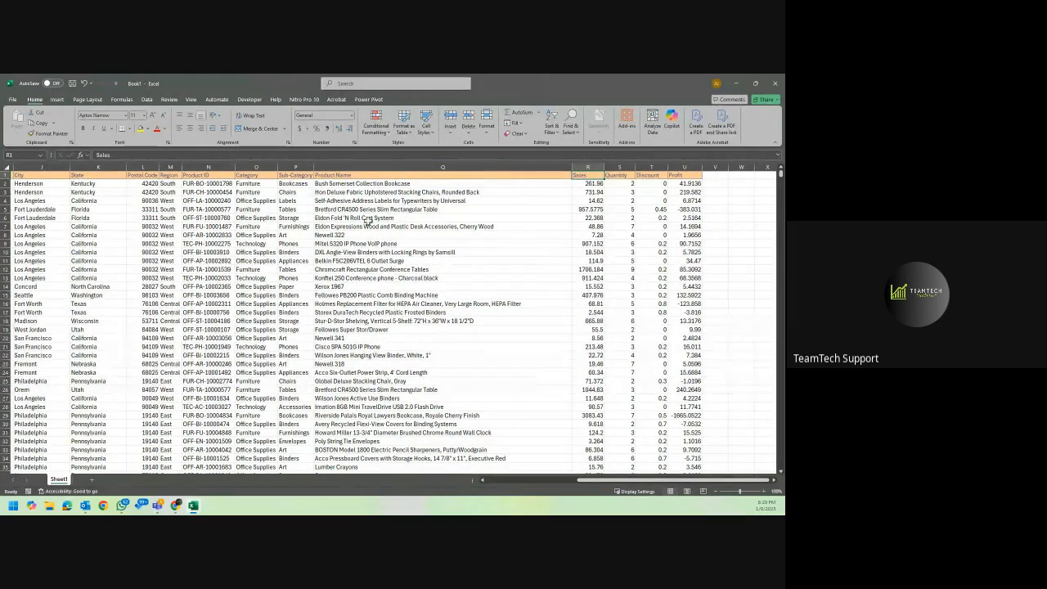
# Return to the first columns of the dataset and look at the Customer Name and Segment columns.
pyautogui.hscroll(-2, 361, 224)
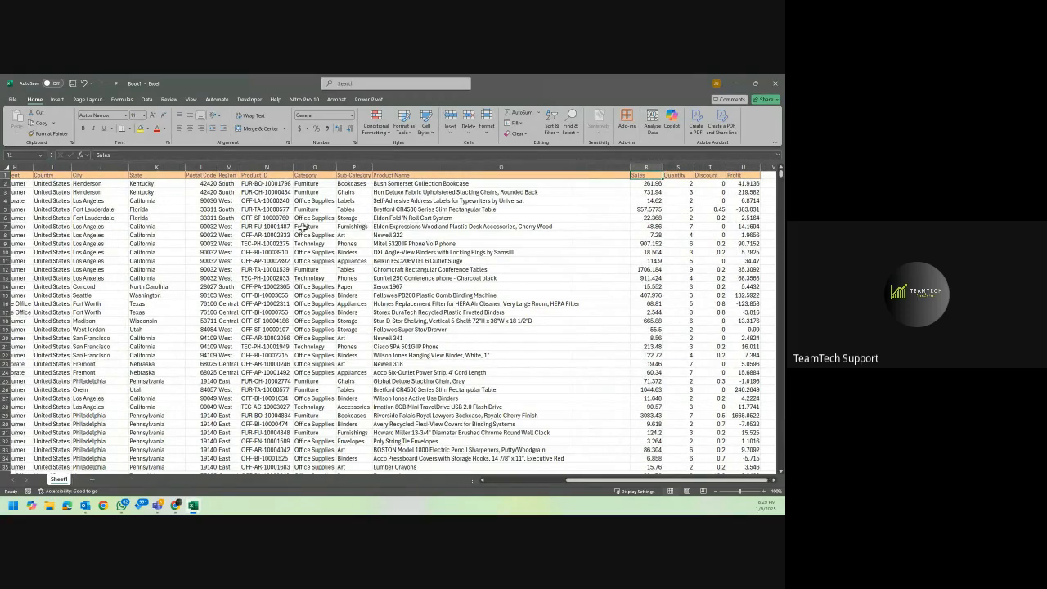
pyautogui.hscroll(-3, 292, 231)
pyautogui.hscroll(-3, 292, 230)
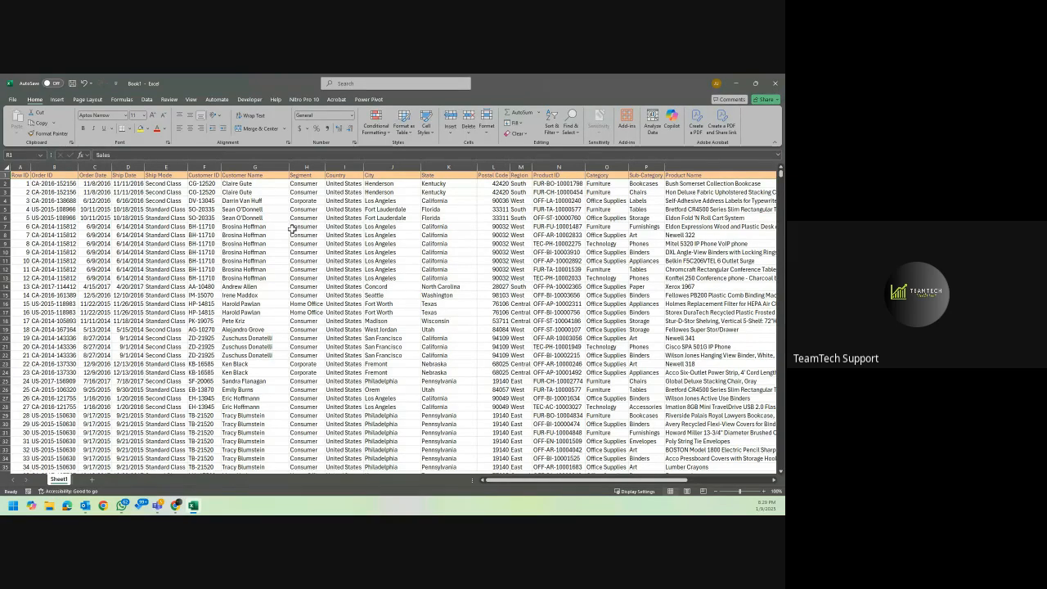
pyautogui.click(267, 165)
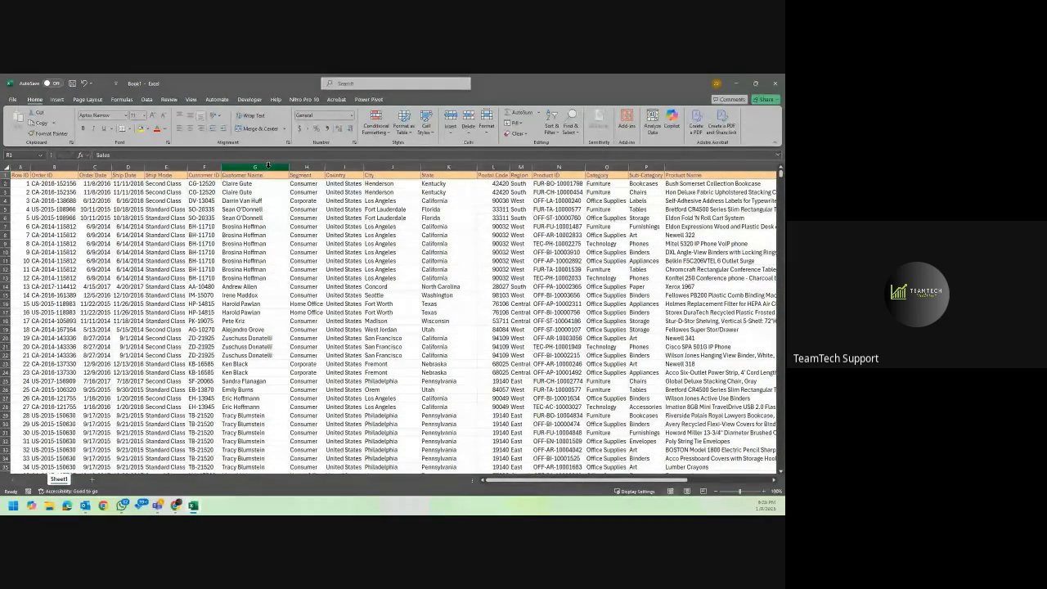
pyautogui.click(303, 166)
# Compare the Order Date with the Ship Date for the orders in rows 2 and 4.
pyautogui.click(95, 181)
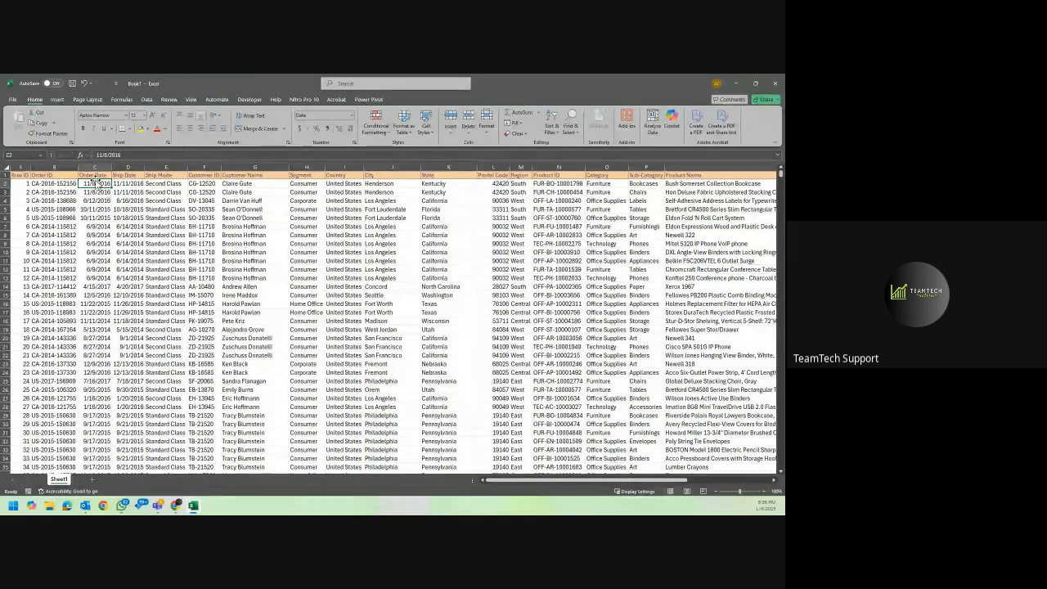
pyautogui.click(128, 184)
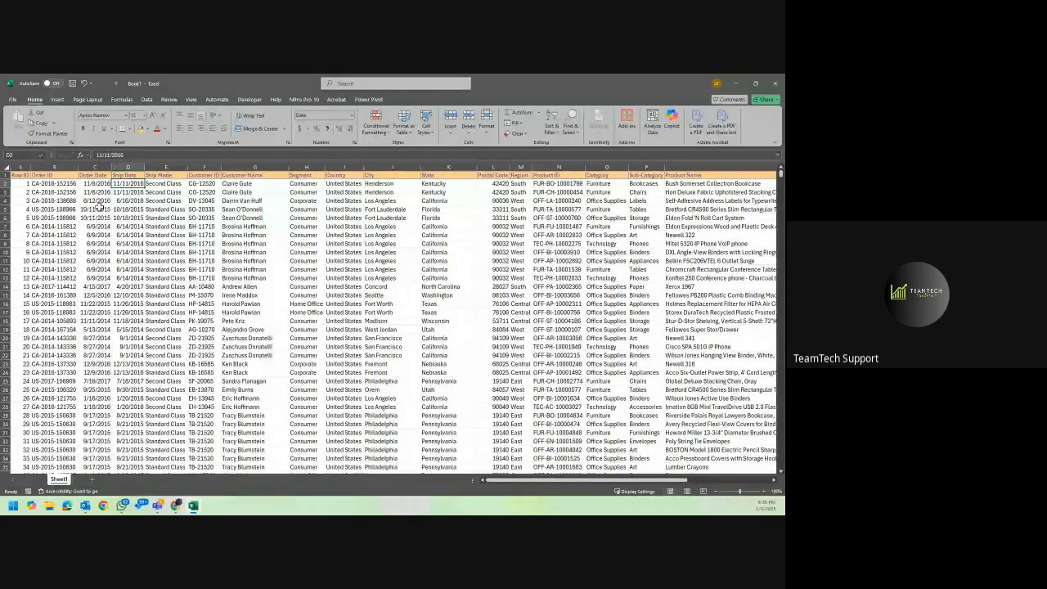
pyautogui.click(99, 200)
pyautogui.click(123, 200)
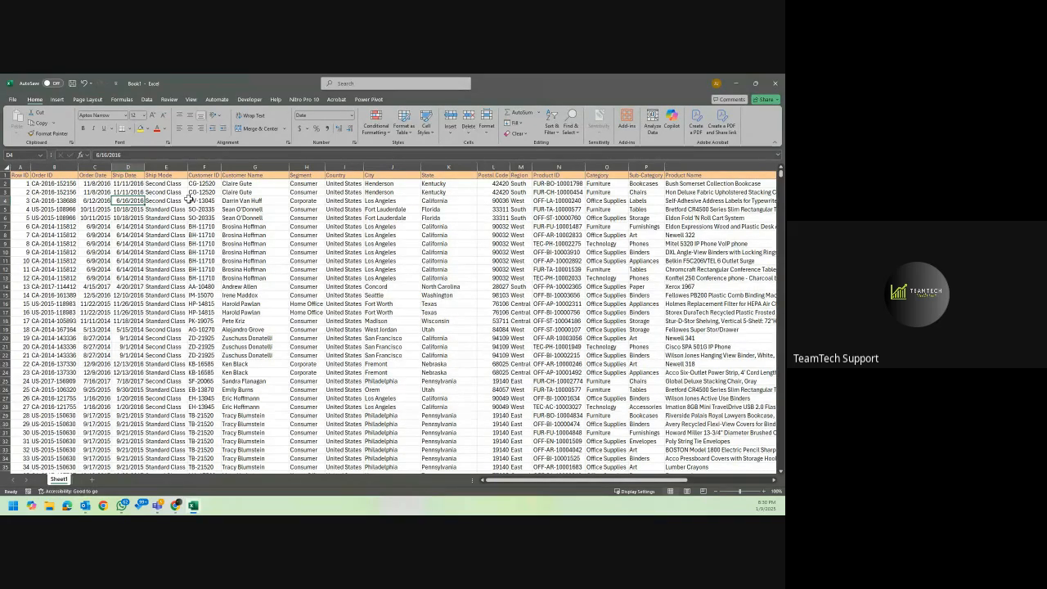
# Filter the header row temporarily to review the list of Ship Mode values, then remove the filters without filtering anything.
pyautogui.click(173, 174)
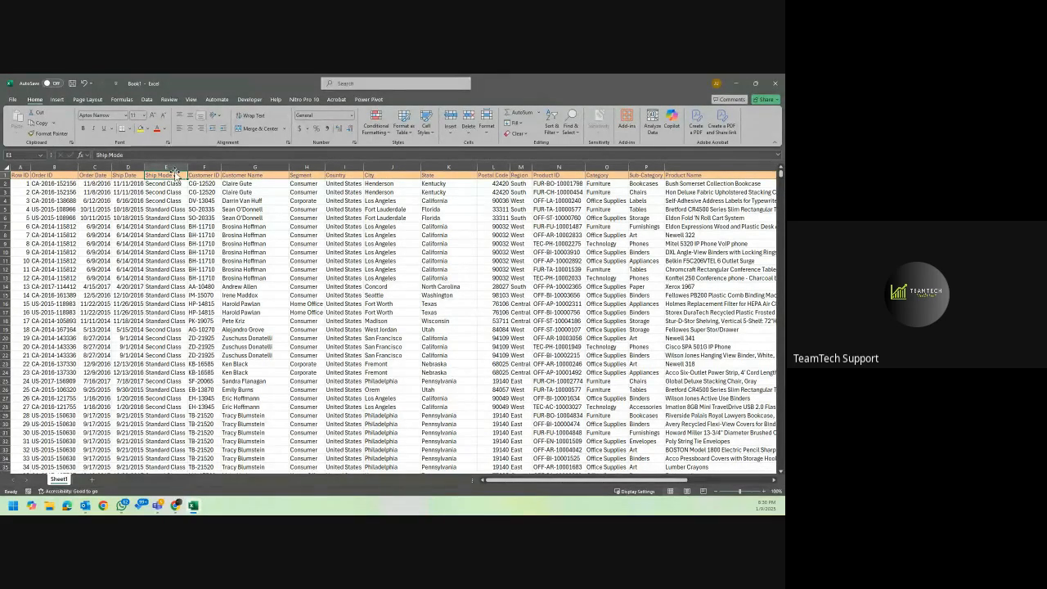
pyautogui.hotkey('ctrl', 'shift', 'l')
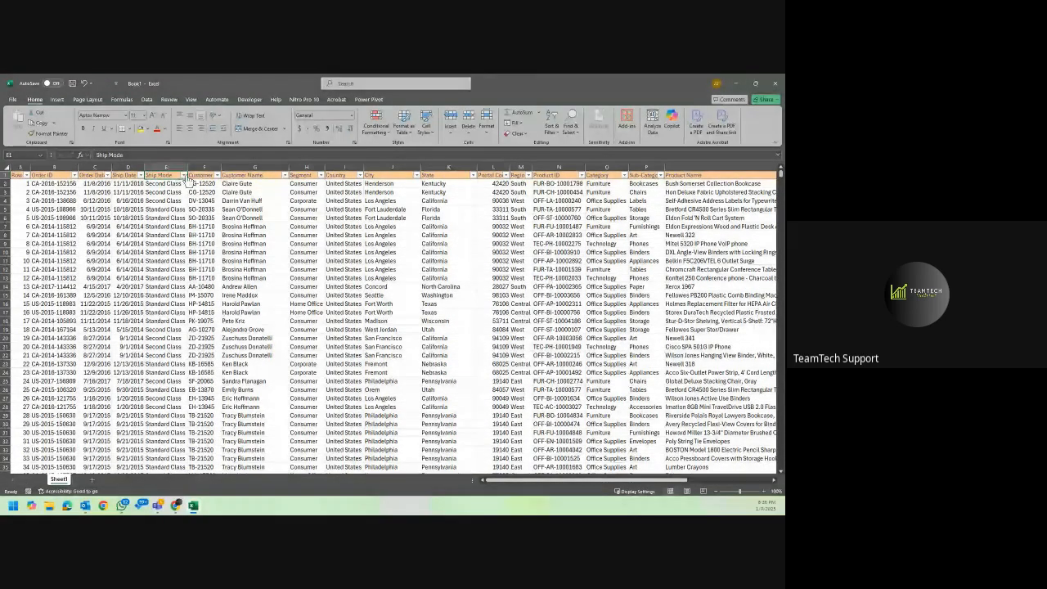
pyautogui.click(184, 176)
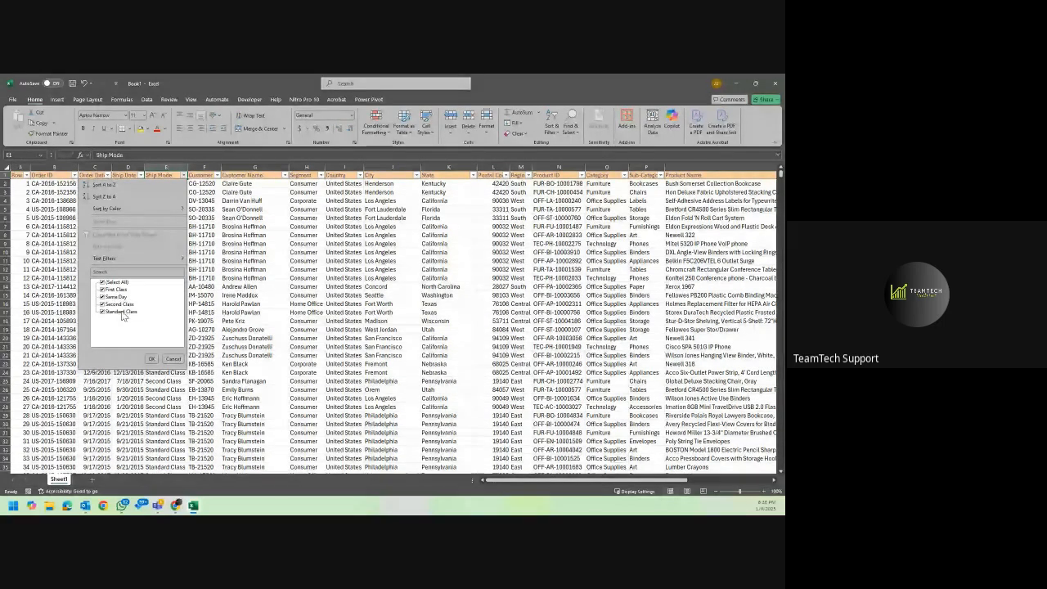
pyautogui.click(241, 242)
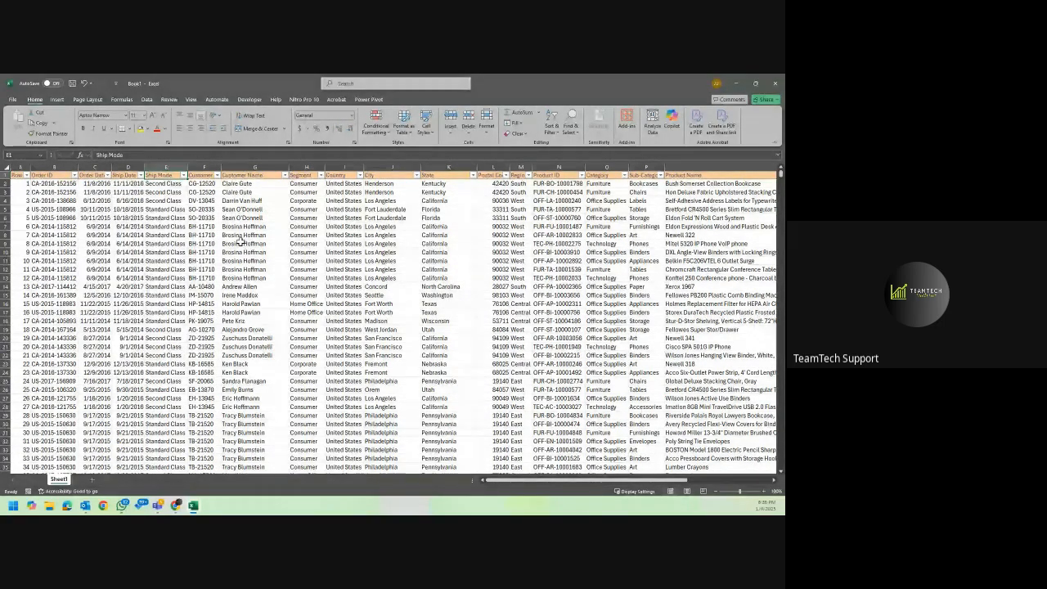
pyautogui.hotkey('ctrl', 'shift', 'l')
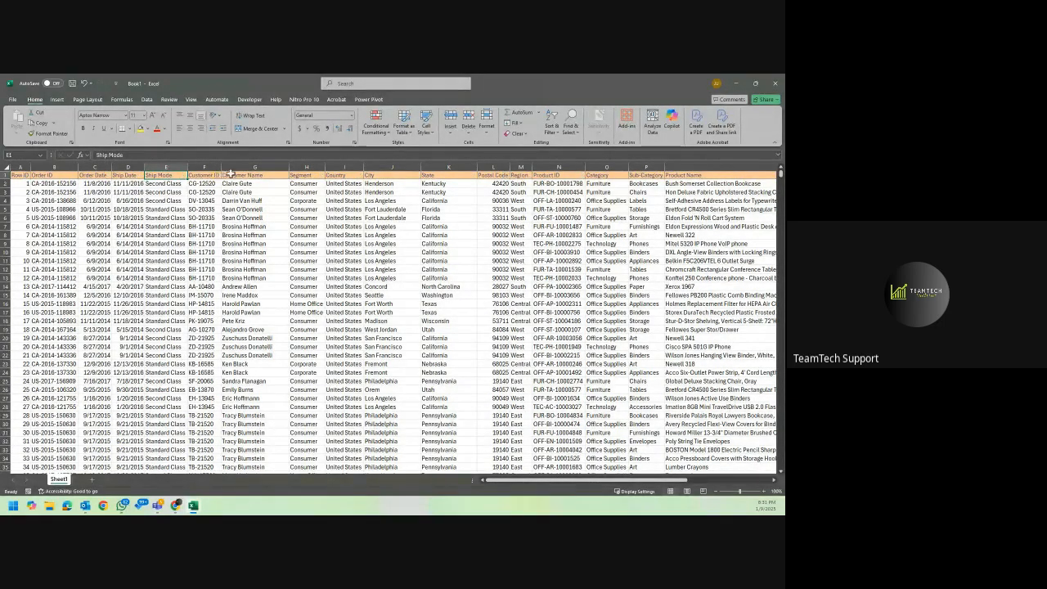
# Look over the columns from Customer Name to Sales, then return to the first Ship Mode value.
pyautogui.click(274, 176)
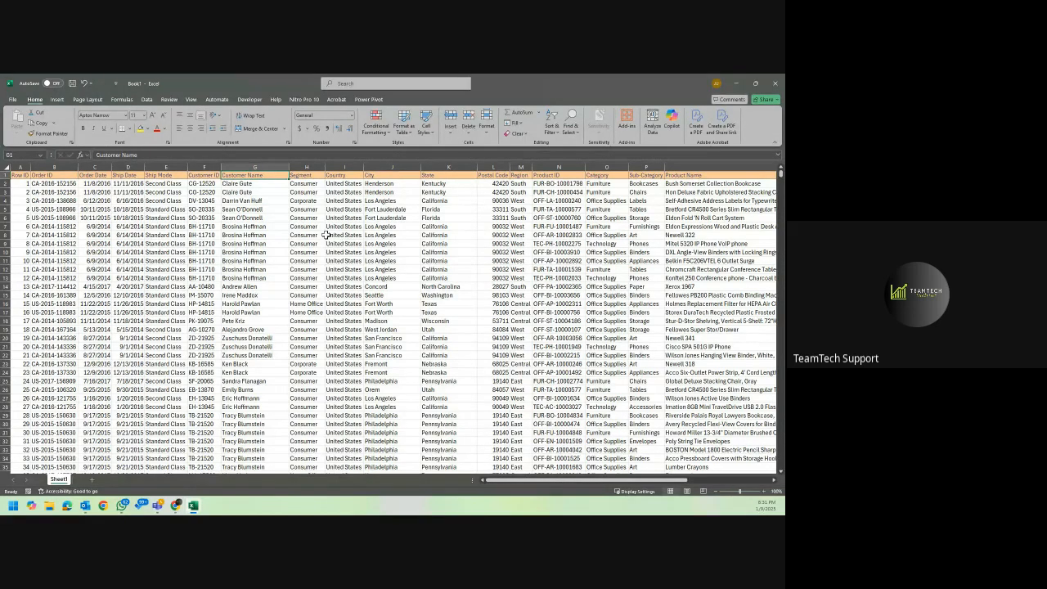
pyautogui.hscroll(3, 325, 235)
pyautogui.hscroll(2, 325, 235)
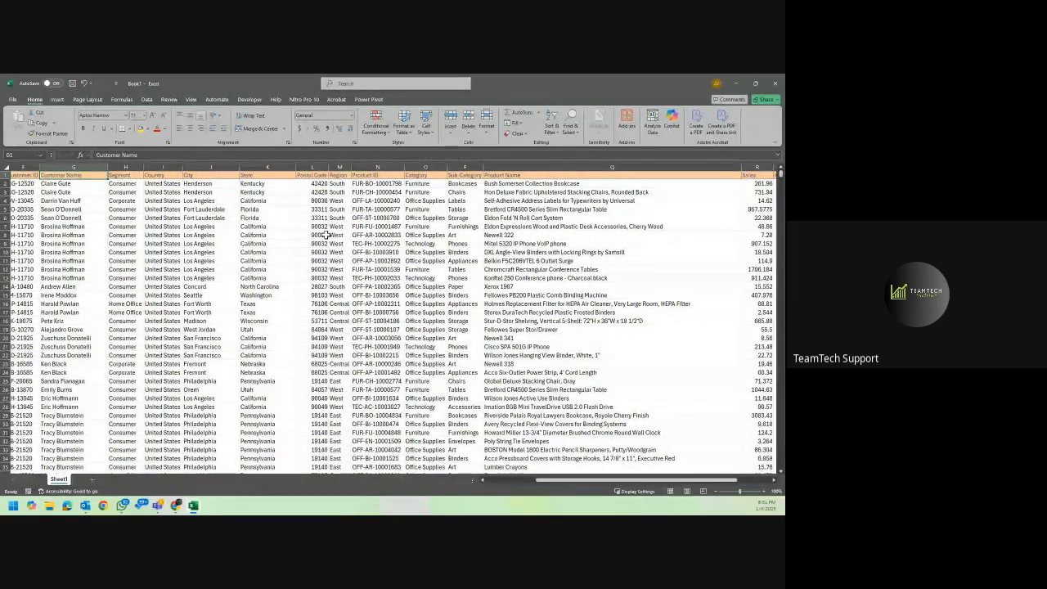
pyautogui.hscroll(-5, 325, 234)
pyautogui.click(152, 183)
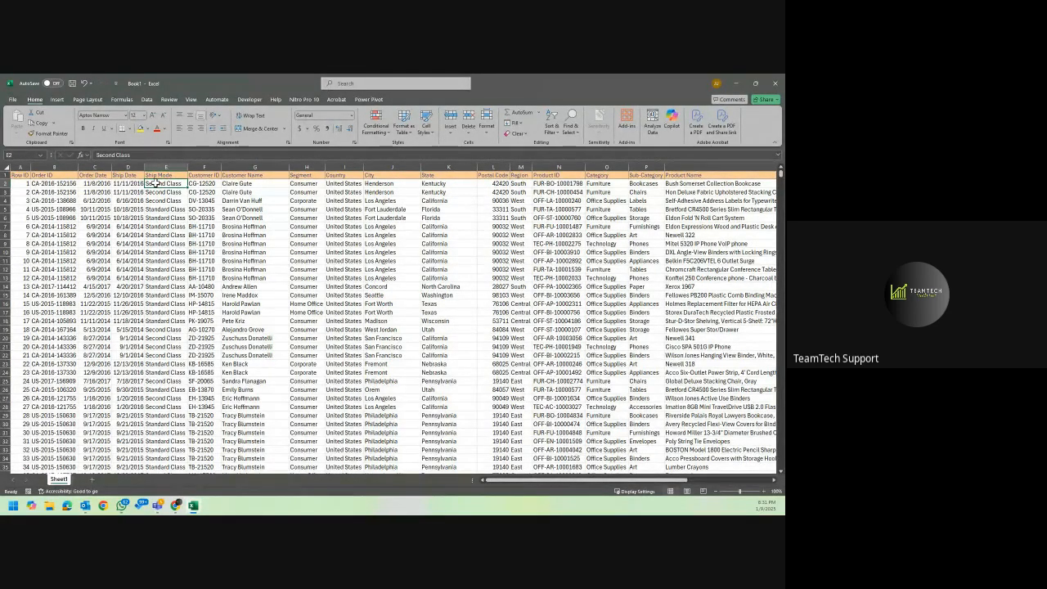
# Convert the dataset starting at the Row ID header into an Excel table that uses its first row as headers.
pyautogui.click(26, 175)
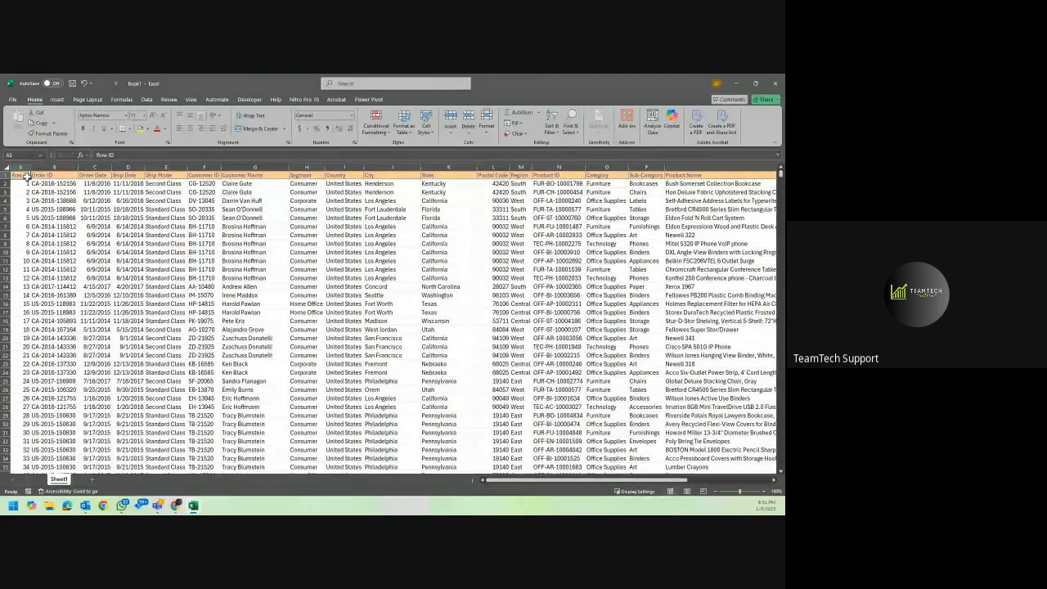
pyautogui.click(55, 99)
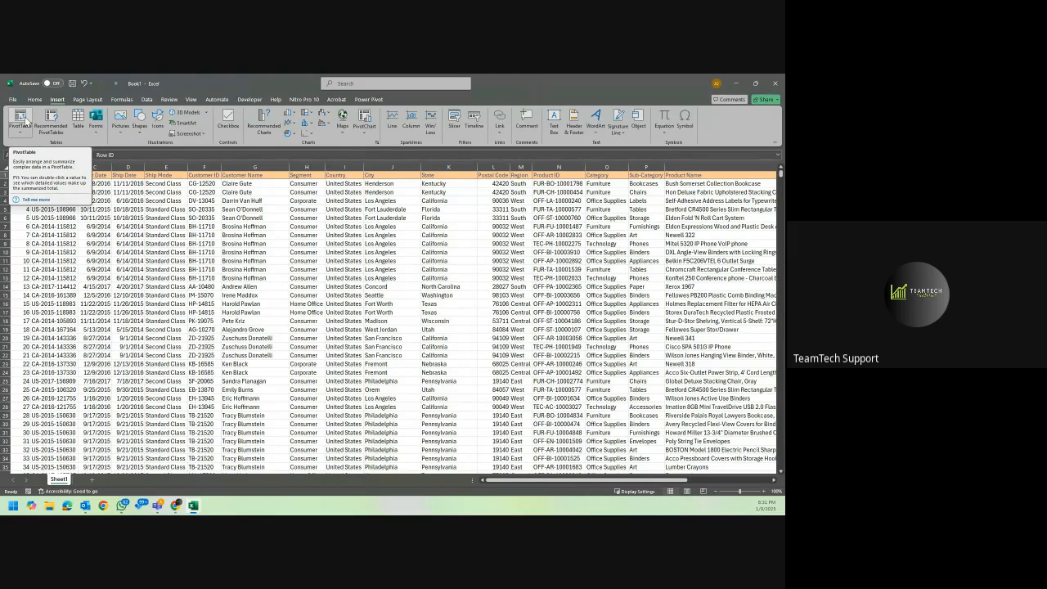
pyautogui.click(83, 128)
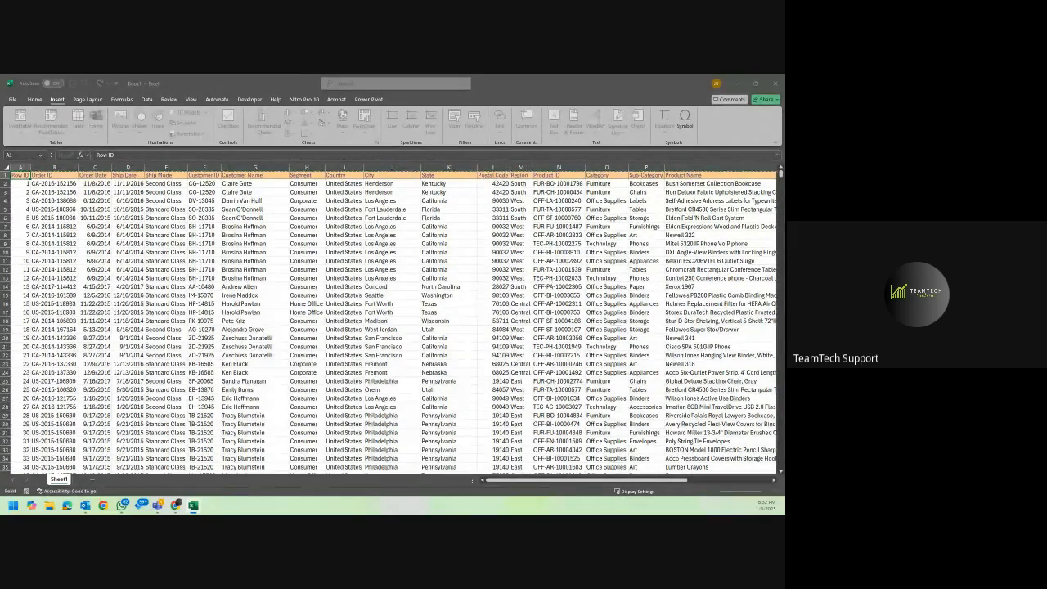
pyautogui.moveTo(376, 491); pyautogui.dragTo(378, 247)
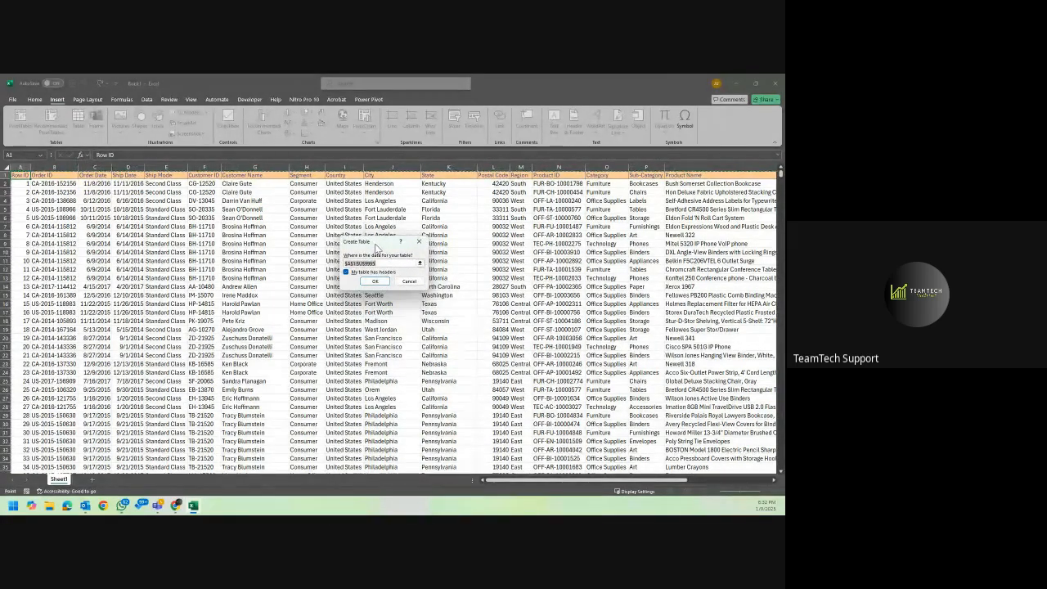
pyautogui.click(378, 281)
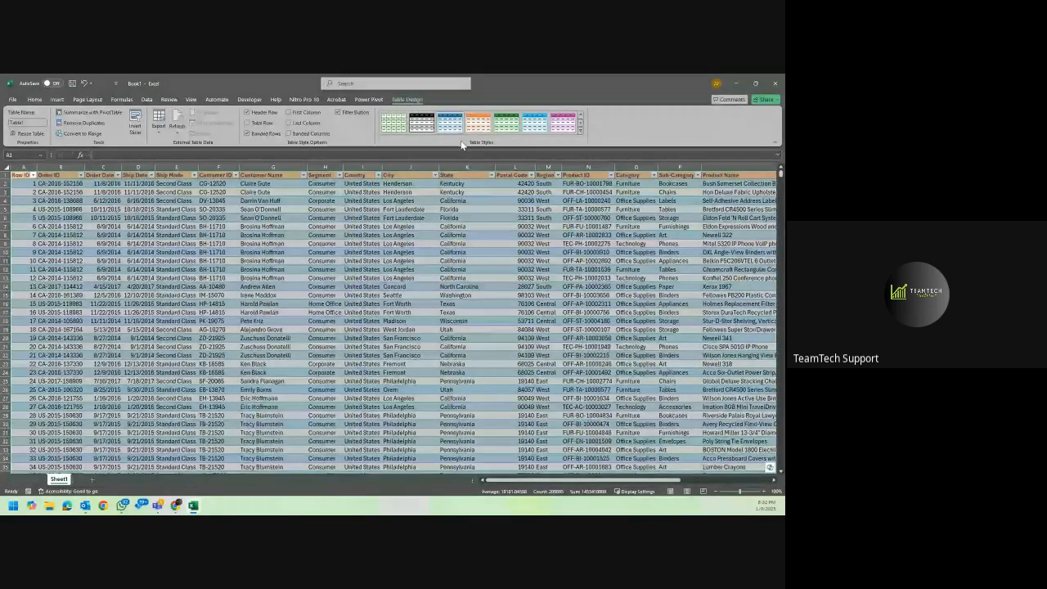
# Turn off the table's banded rows and select the Order ID cell in row 3.
pyautogui.click(248, 134)
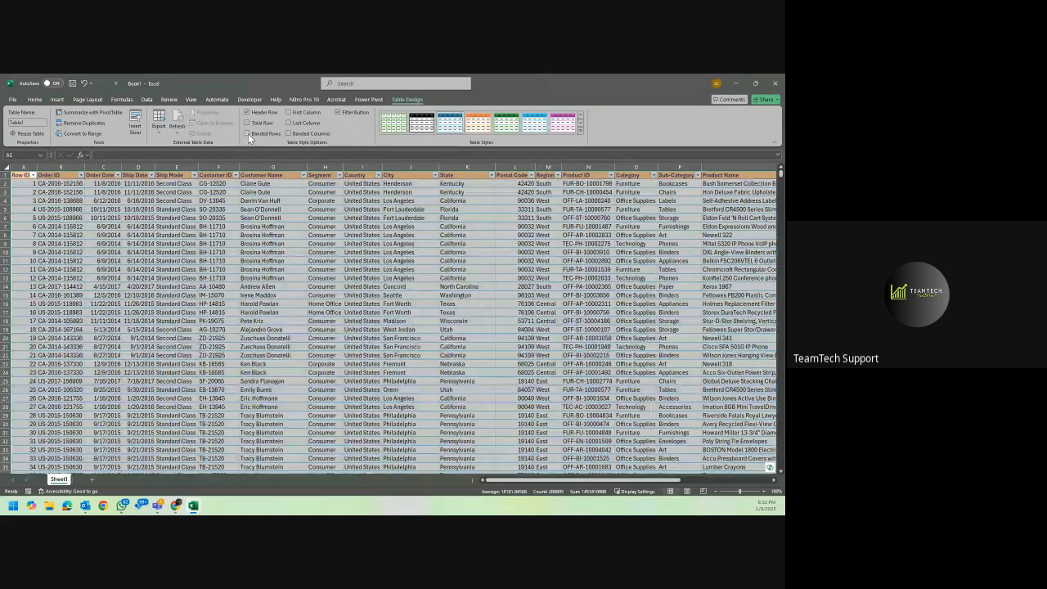
pyautogui.click(302, 244)
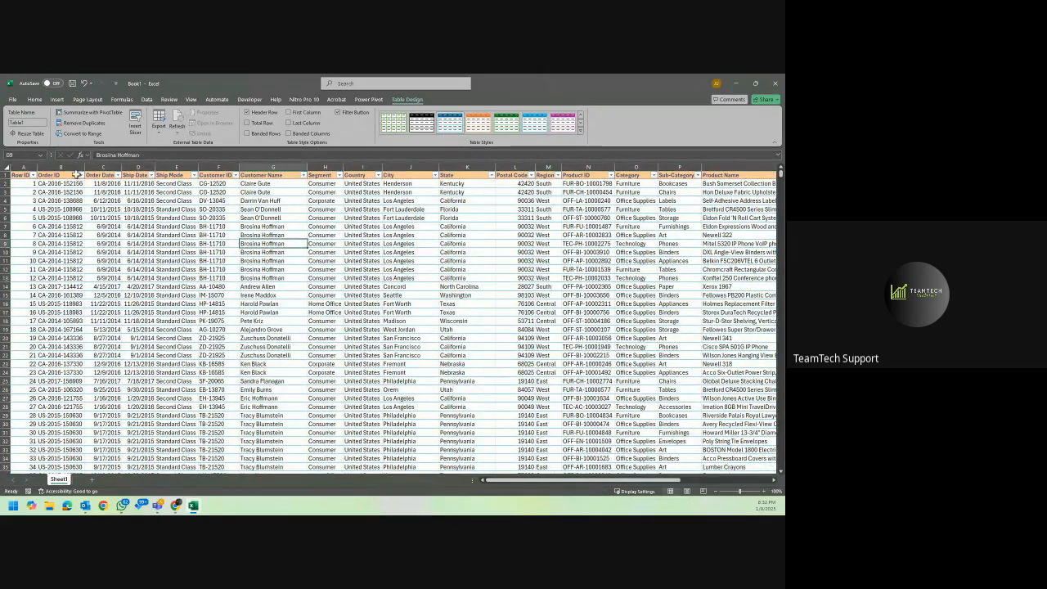
pyautogui.click(38, 193)
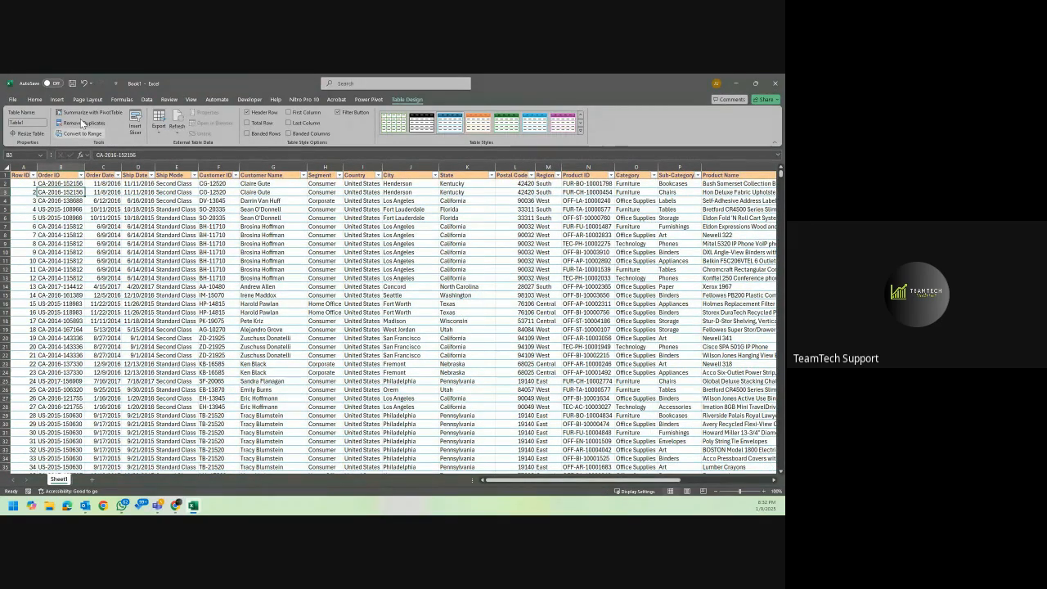
pyautogui.click(56, 99)
pyautogui.click(19, 117)
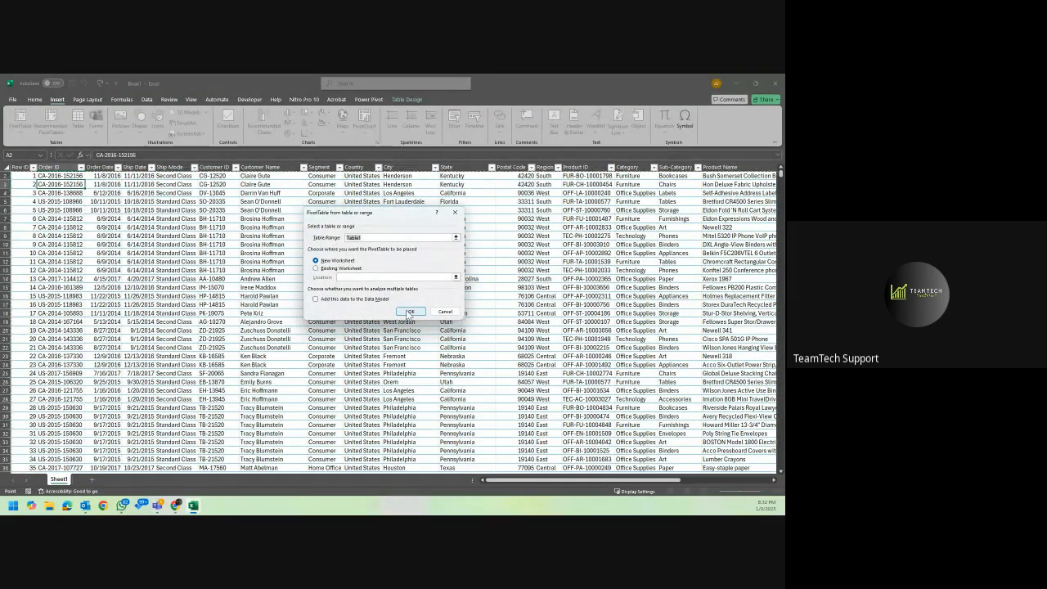
pyautogui.click(448, 312)
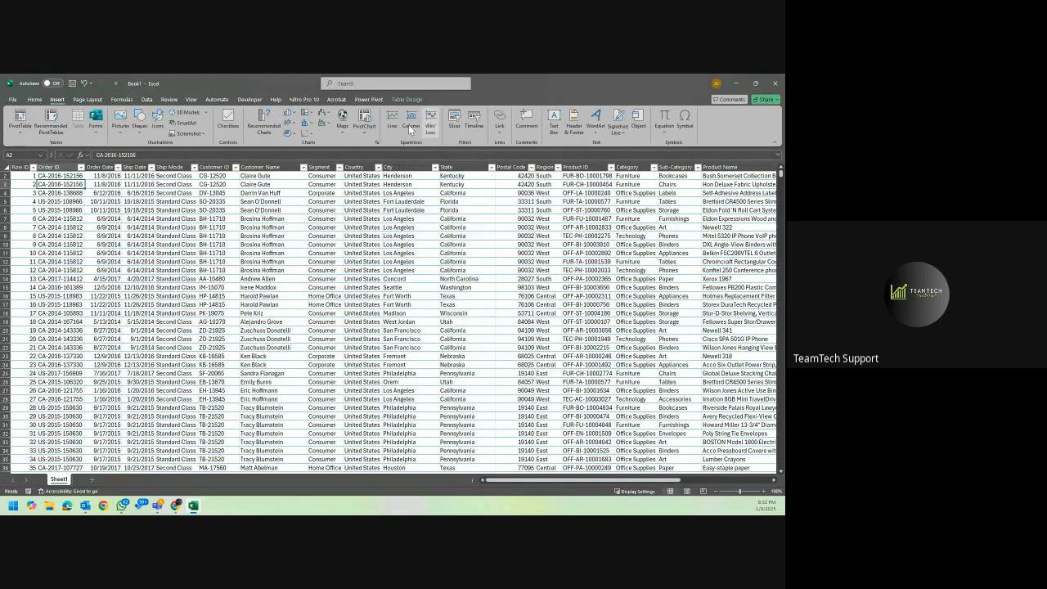
# Try to rename the table as "Superstore Sales Data", with spaces between the words.
pyautogui.click(402, 101)
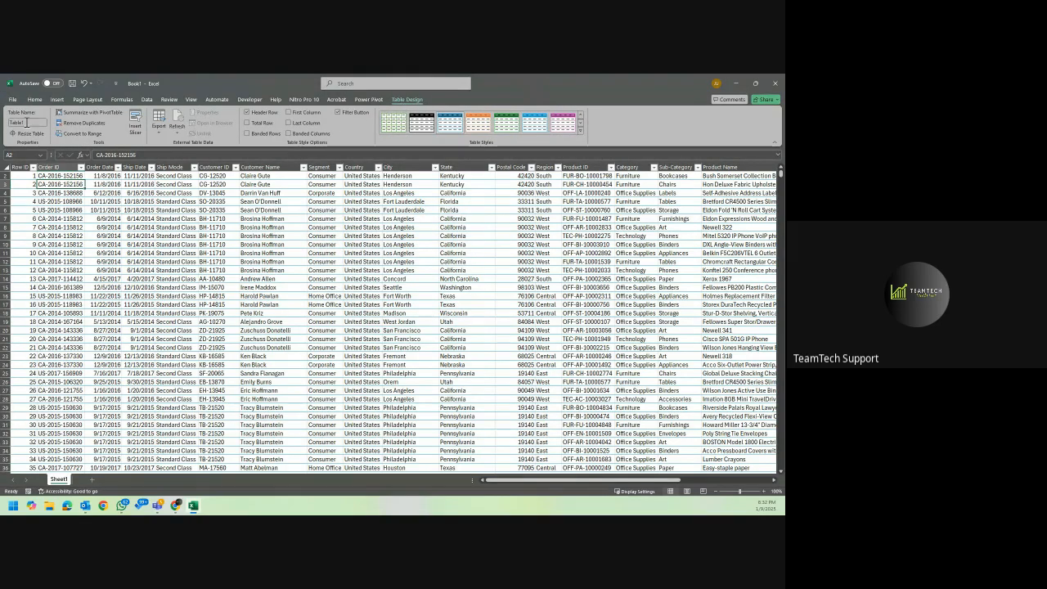
pyautogui.click(36, 123)
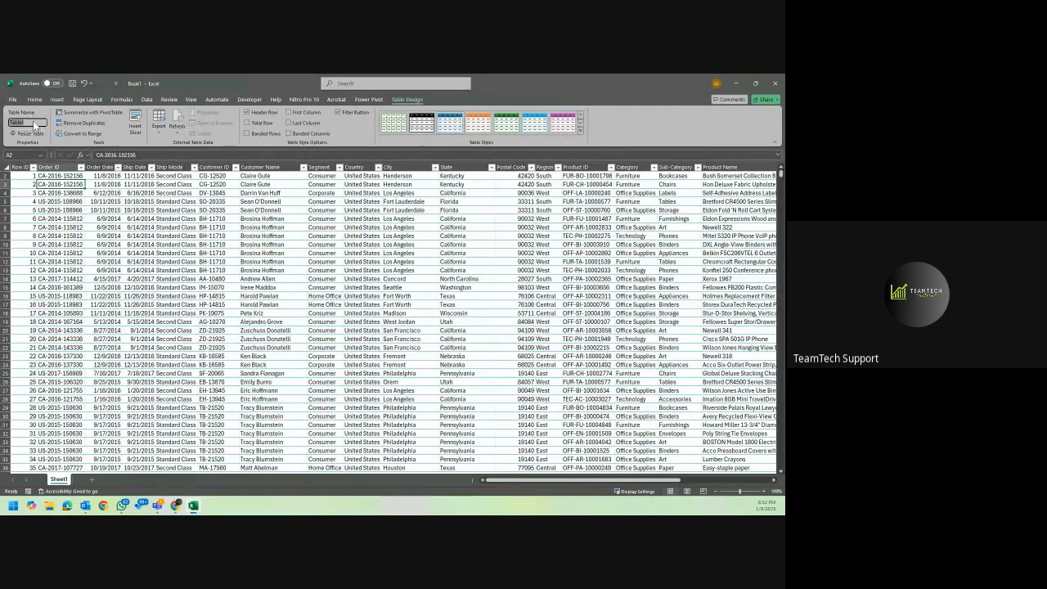
pyautogui.write('Superstore_Data')
pyautogui.press('BackSpace')
pyautogui.press('BackSpace')
pyautogui.press('BackSpace')
pyautogui.press('BackSpace')
pyautogui.press('BackSpace')
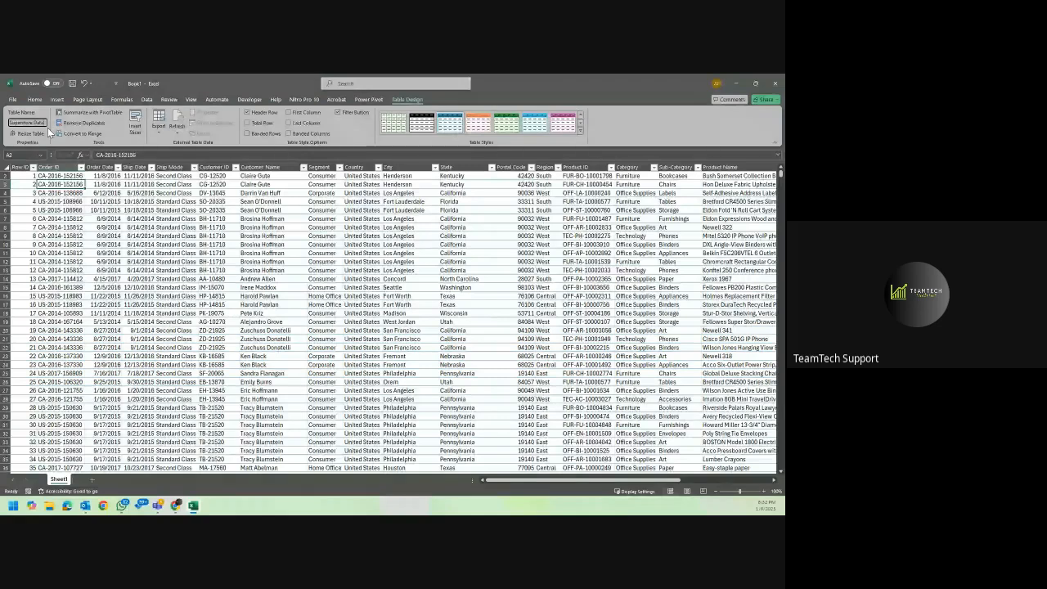
pyautogui.write('_Sal')
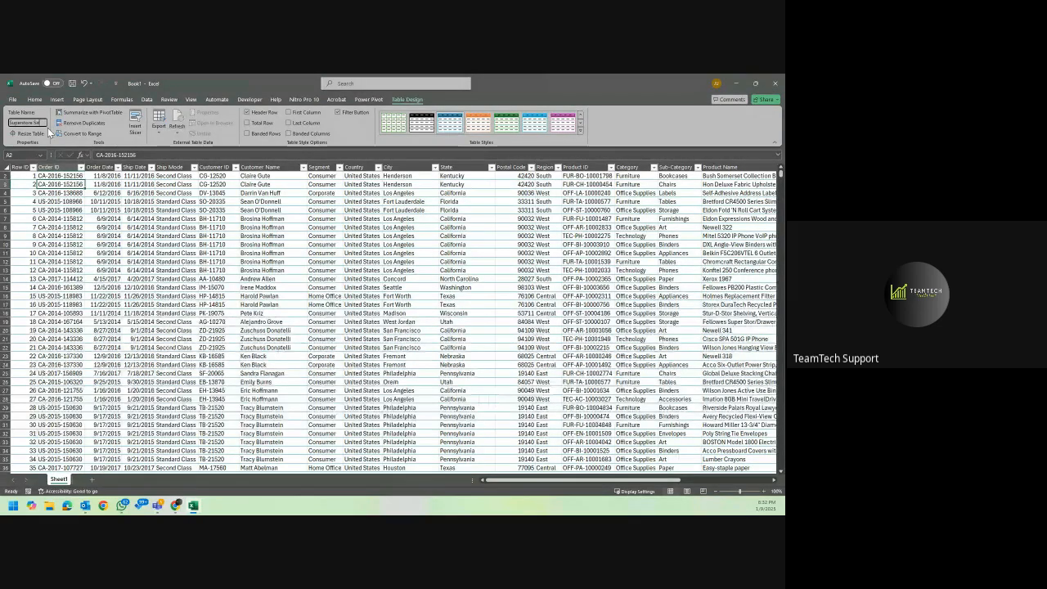
pyautogui.write('es_Data')
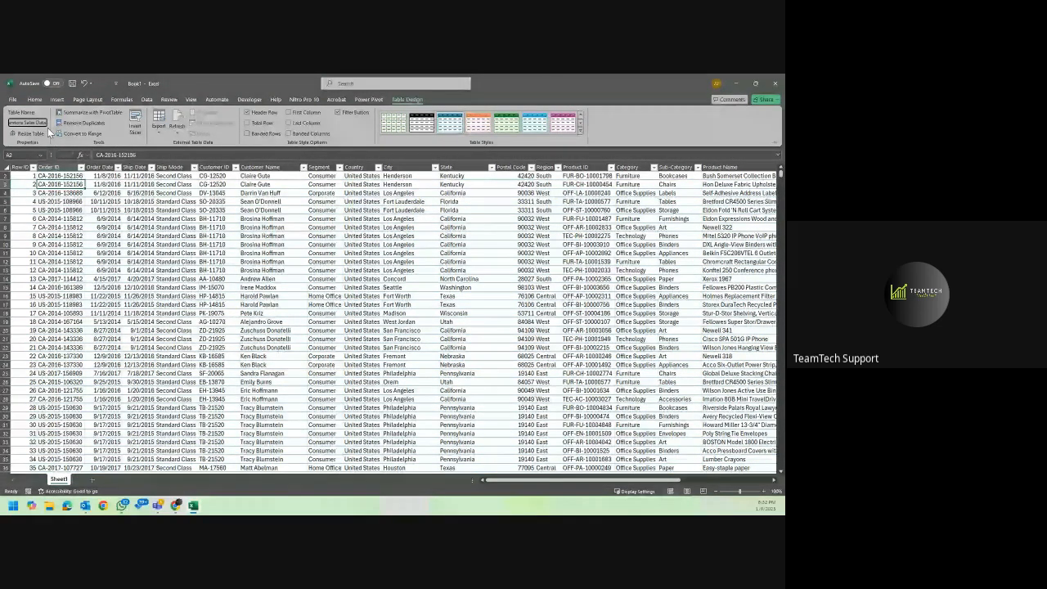
pyautogui.press('Return')
pyautogui.press('Return')
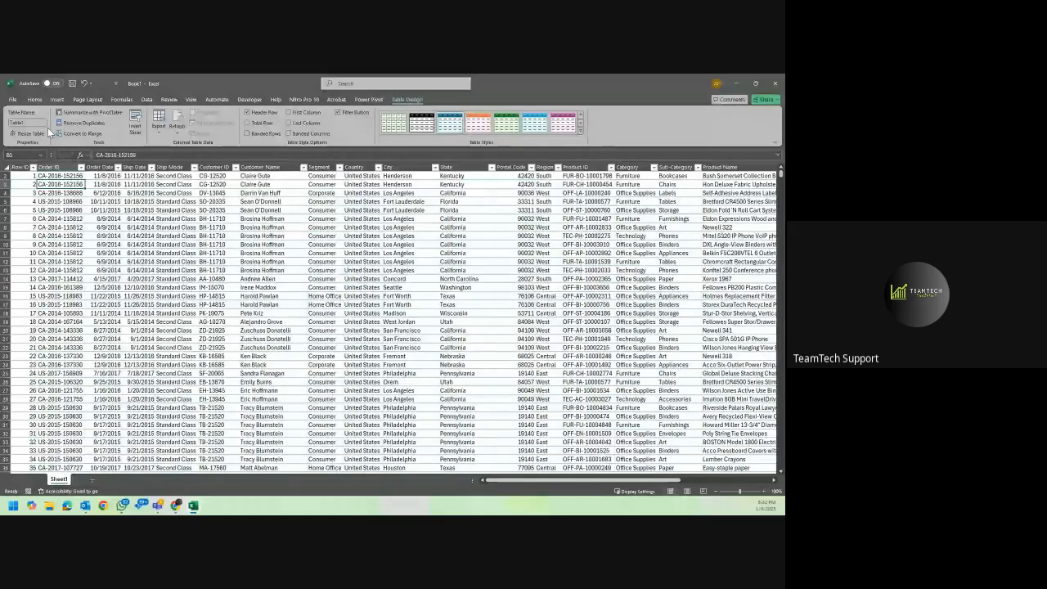
# Rename the table as Superstore_Sales_Data, using underscores between the words.
pyautogui.click(35, 123)
pyautogui.write('Sa')
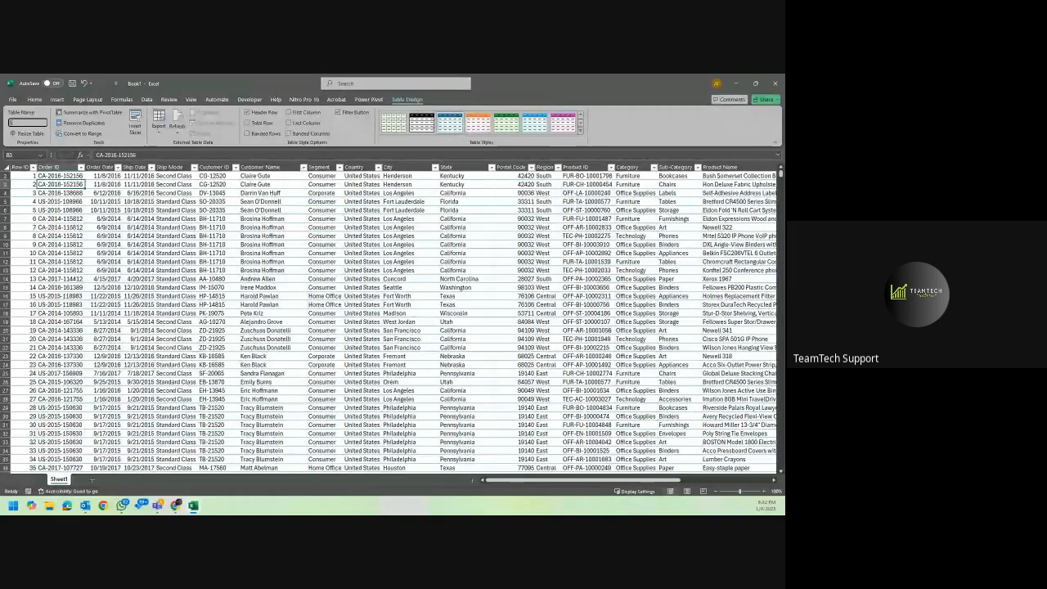
pyautogui.write('lerst')
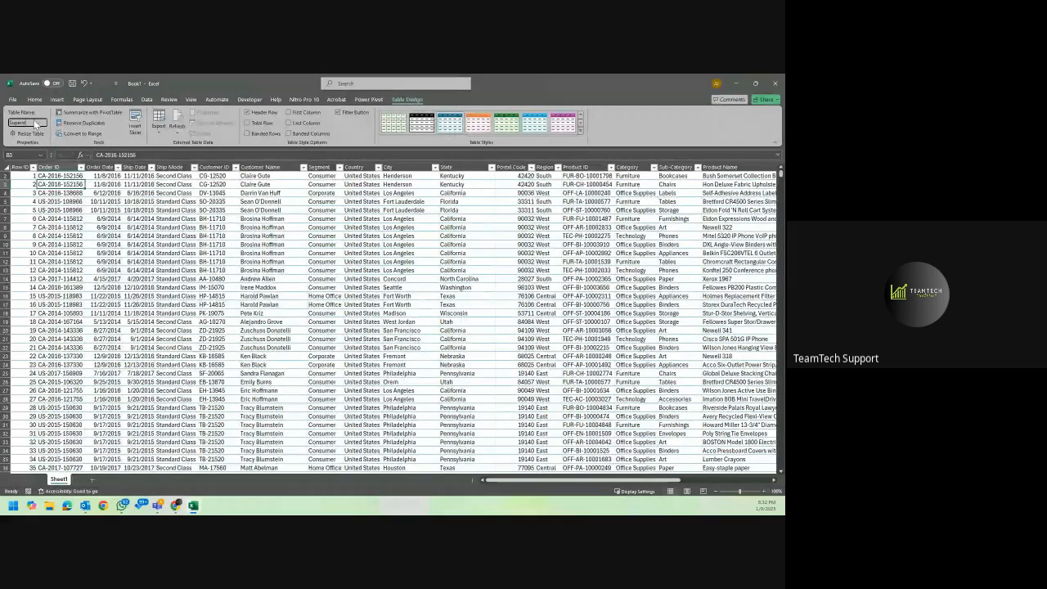
pyautogui.write('ore_Data')
pyautogui.press('Return')
pyautogui.click(191, 202)
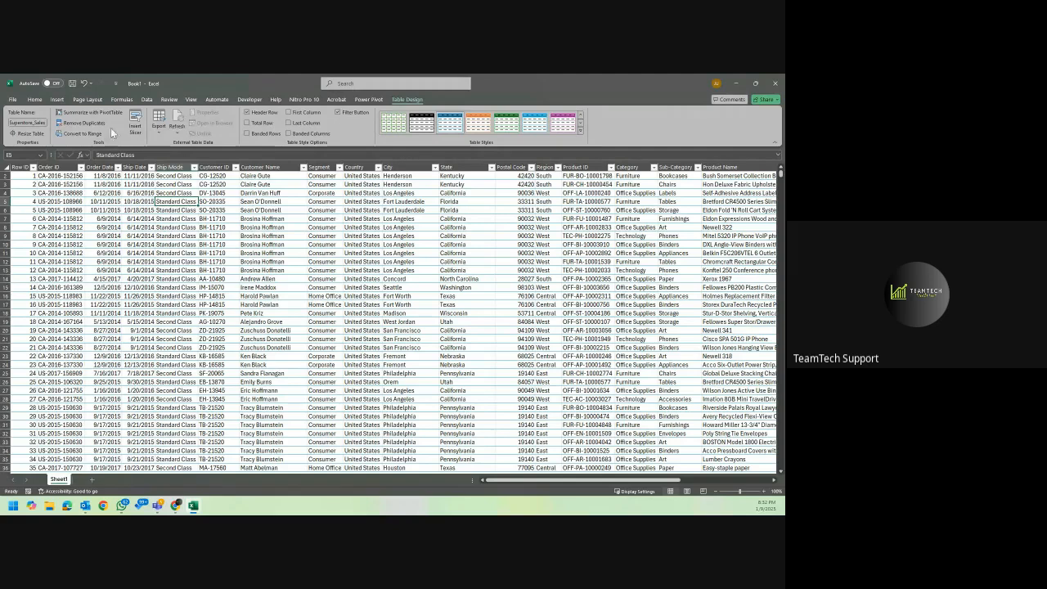
# Look over the table's header row, the first Order ID values and the neighbouring columns.
pyautogui.click(56, 99)
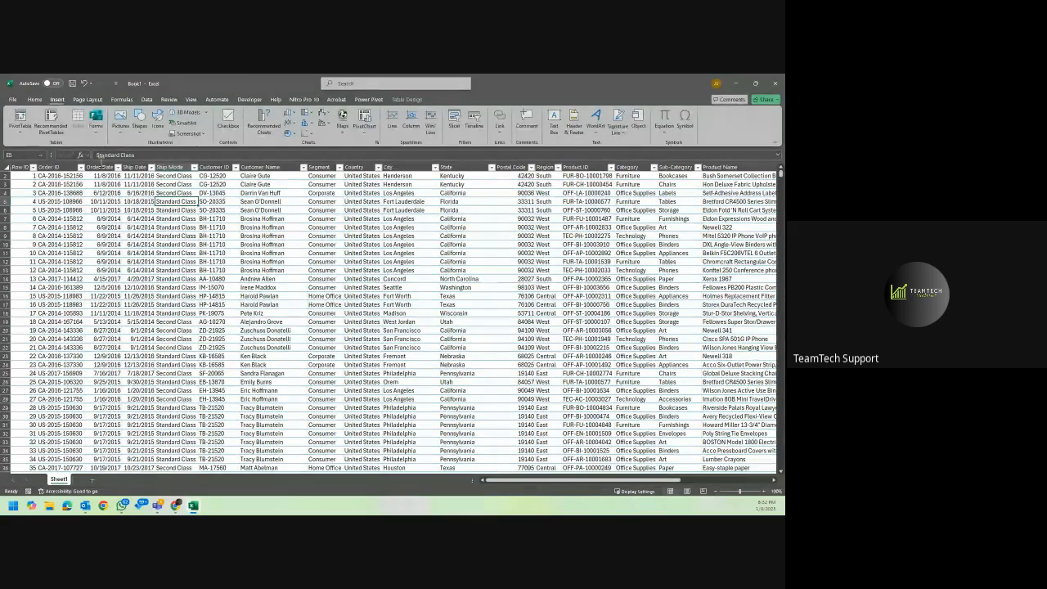
pyautogui.scroll(1, 123, 205)
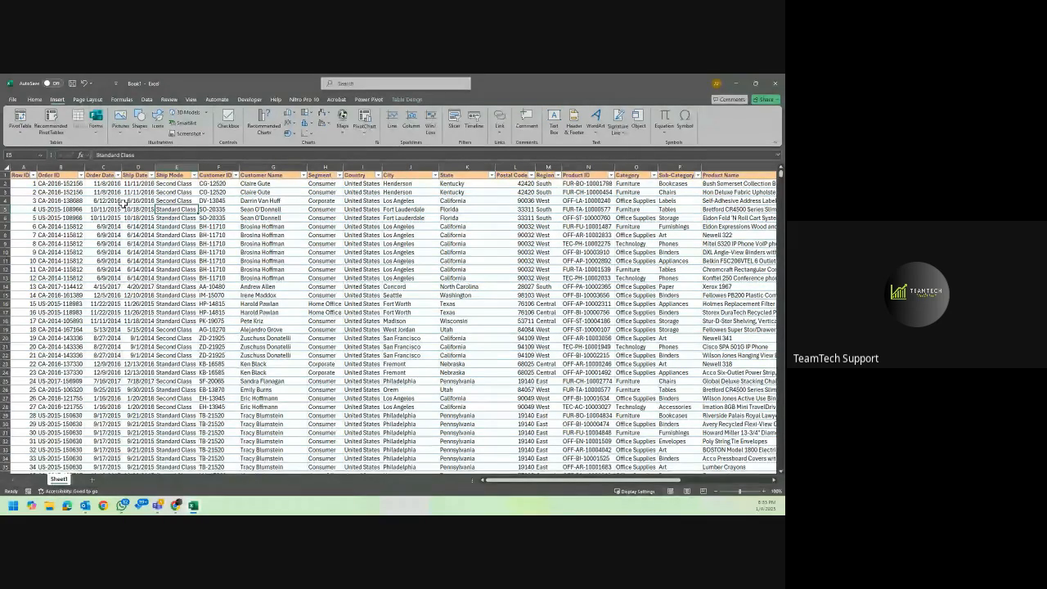
pyautogui.click(73, 174)
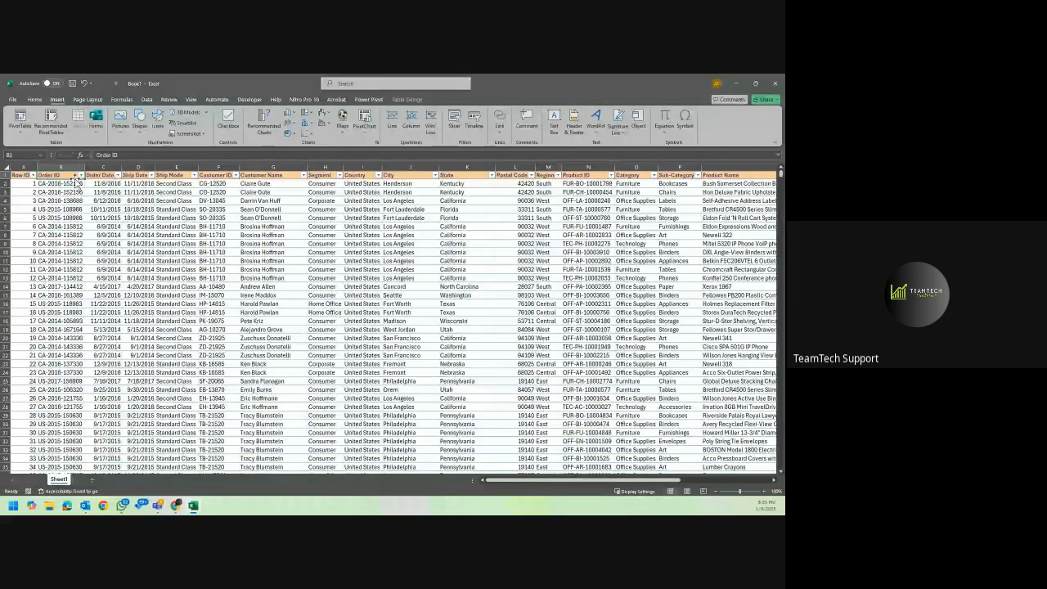
pyautogui.click(80, 192)
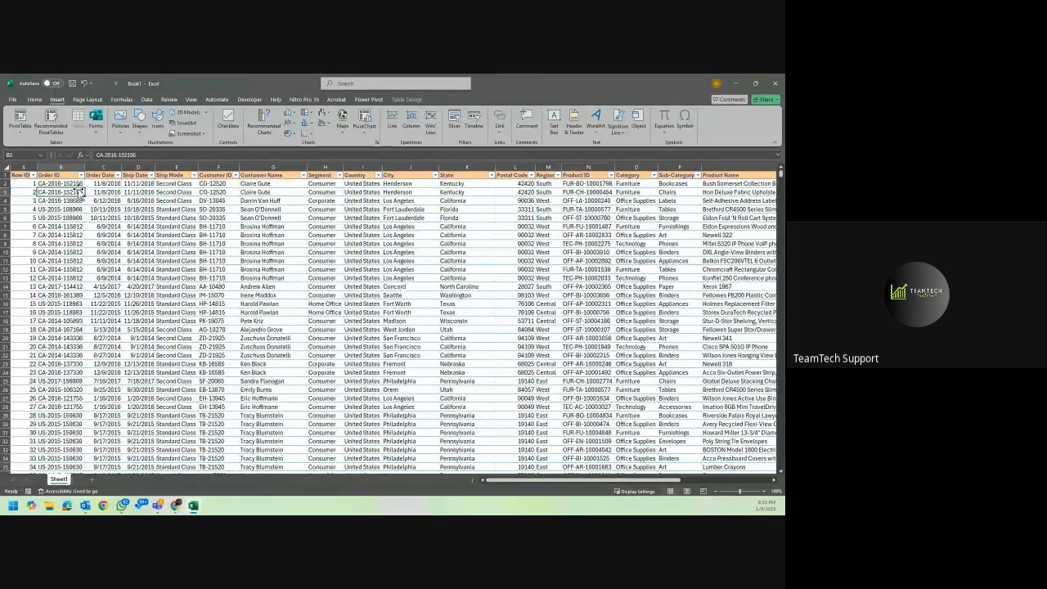
pyautogui.hscroll(3, 81, 189)
pyautogui.hscroll(4, 79, 189)
pyautogui.hscroll(-6, 79, 190)
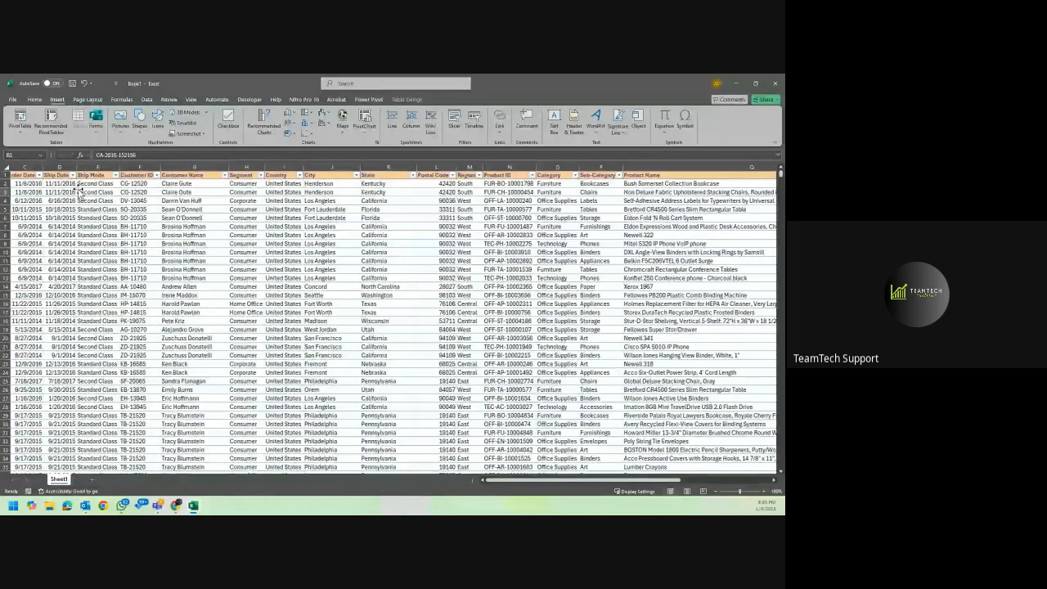
pyautogui.hscroll(-3, 79, 190)
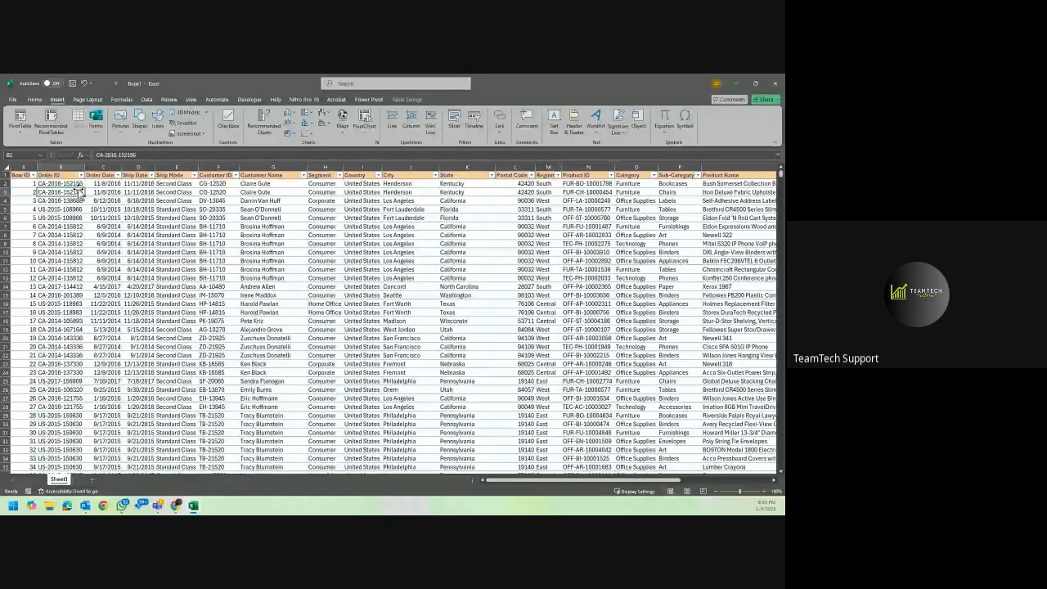
# Check where the records end in the Order ID column and return to its header.
pyautogui.hotkey('ctrl', 'Down')
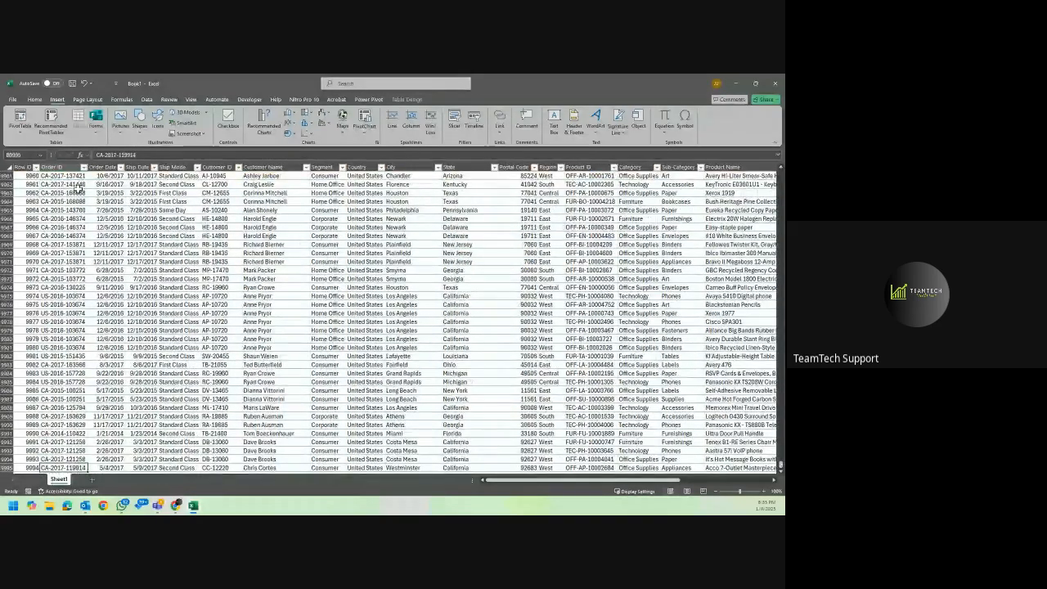
pyautogui.scroll(-3, 80, 188)
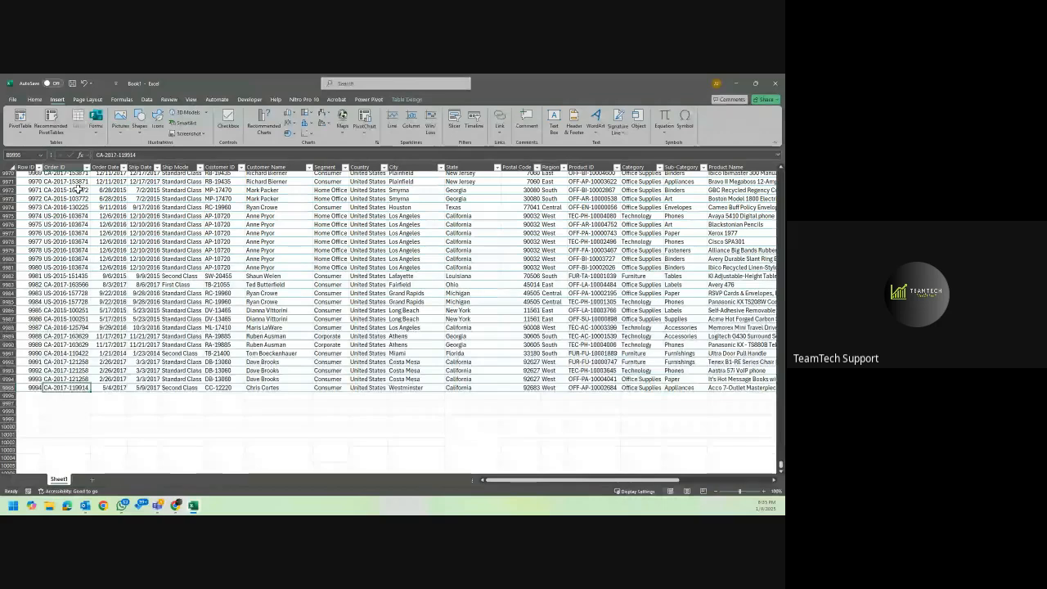
pyautogui.hotkey('ctrl', 'Up')
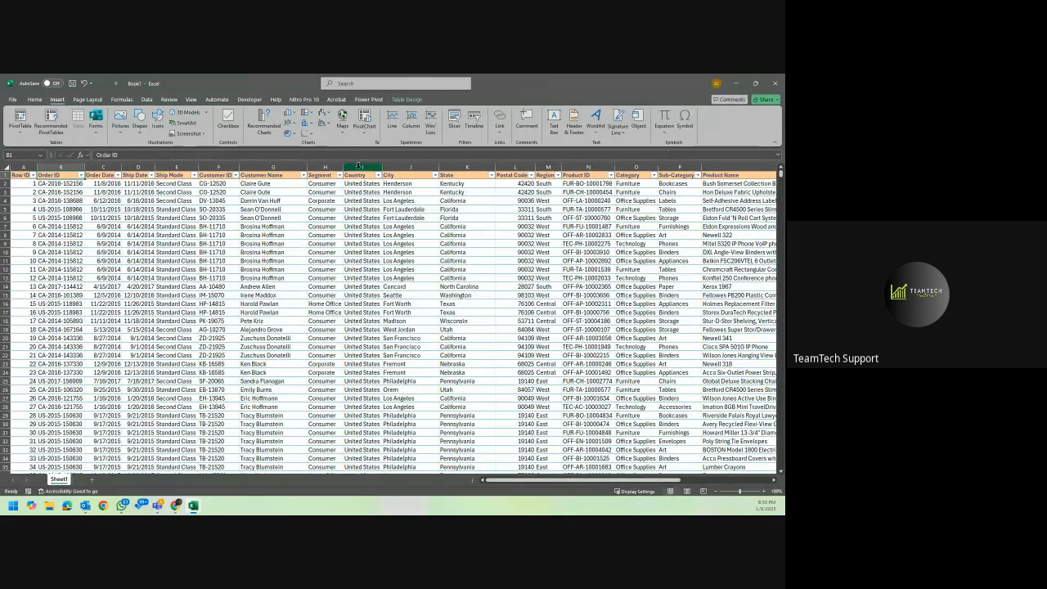
# Examine the Quantity, Sales and Discount columns in turn, and return to the City value in row 3.
pyautogui.hscroll(4, 553, 249)
pyautogui.hscroll(6, 553, 250)
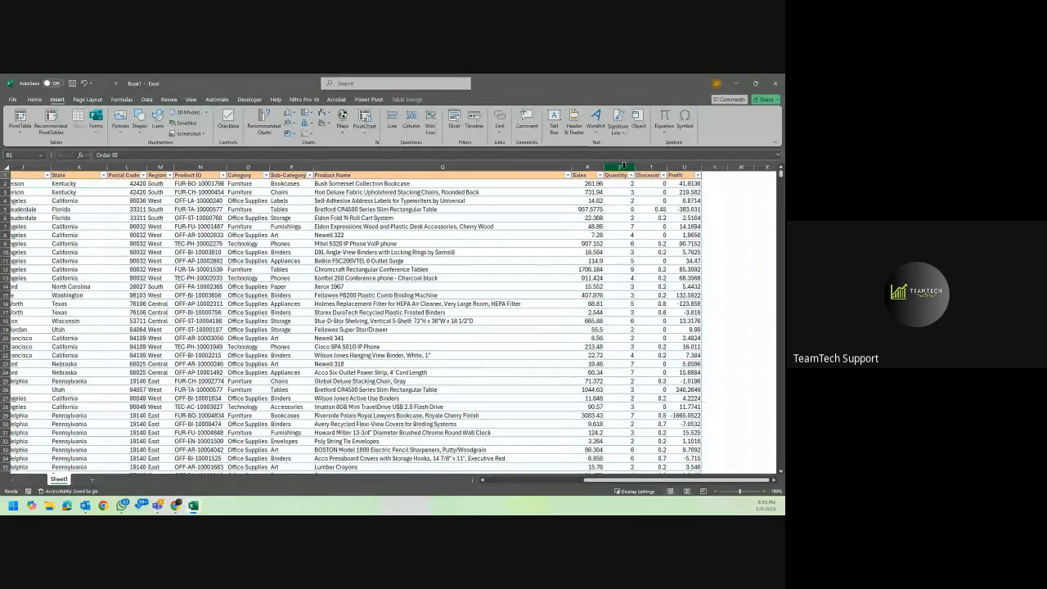
pyautogui.click(623, 166)
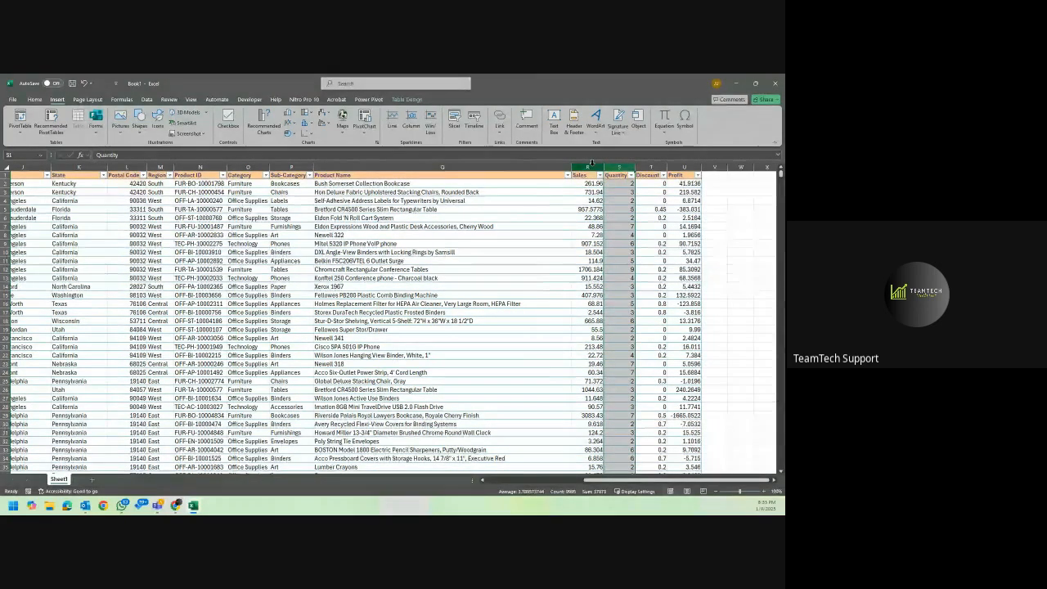
pyautogui.click(591, 165)
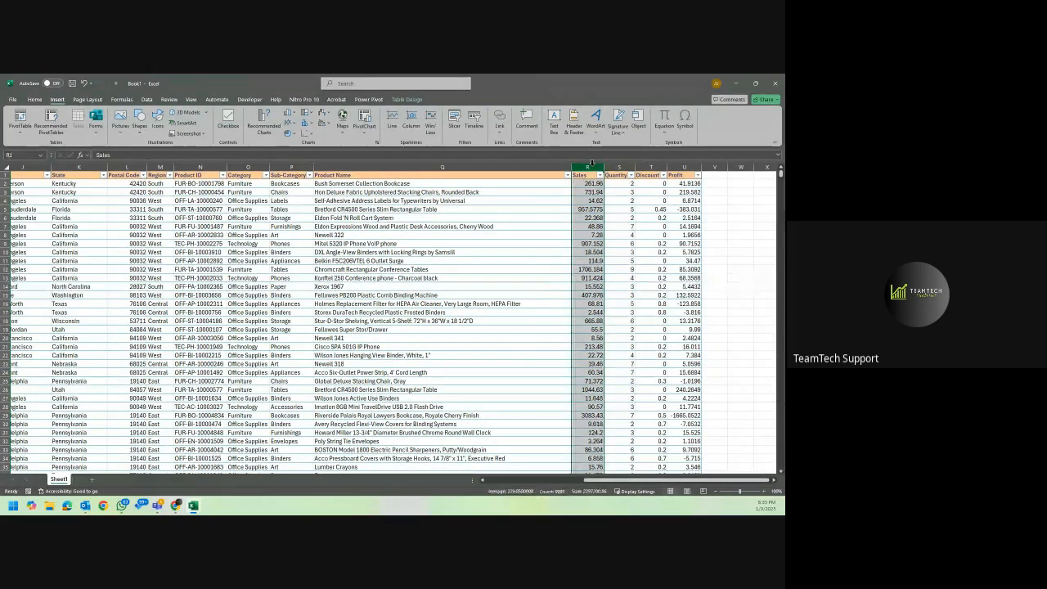
pyautogui.click(641, 167)
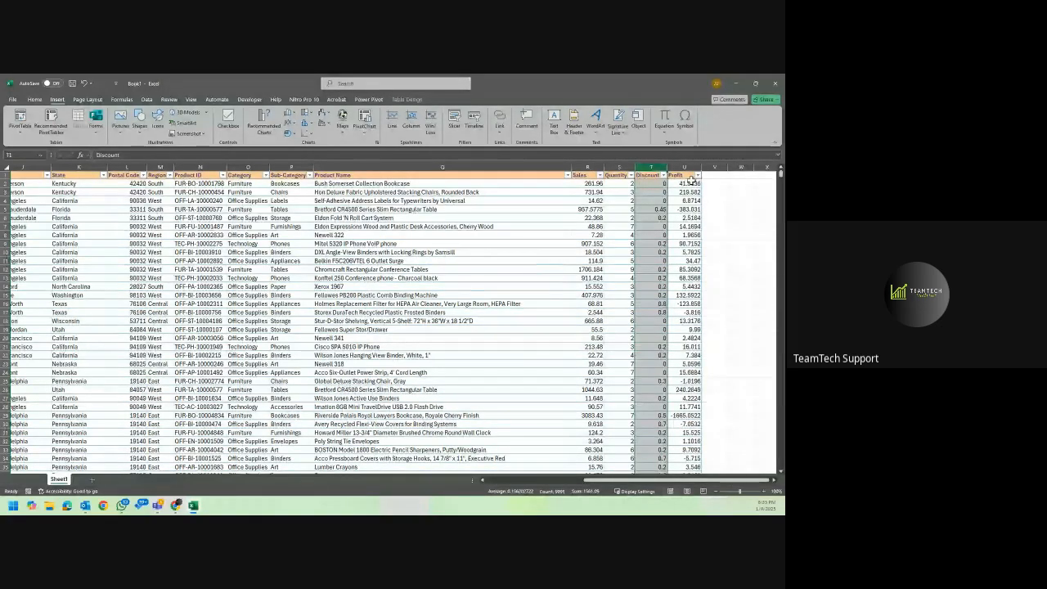
pyautogui.click(617, 168)
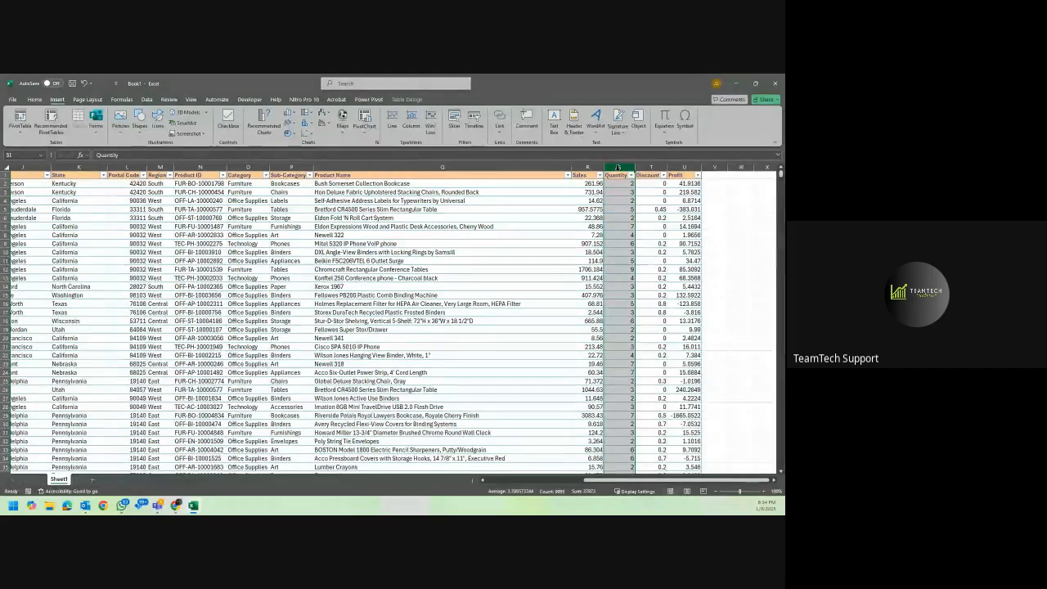
pyautogui.hscroll(-2, 591, 216)
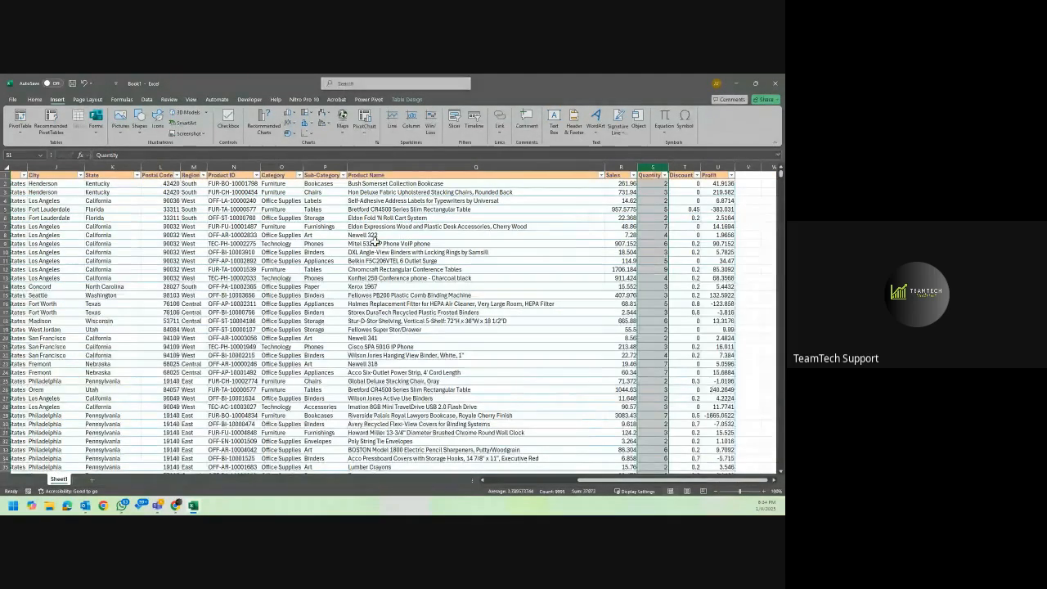
pyautogui.click(370, 243)
pyautogui.click(81, 193)
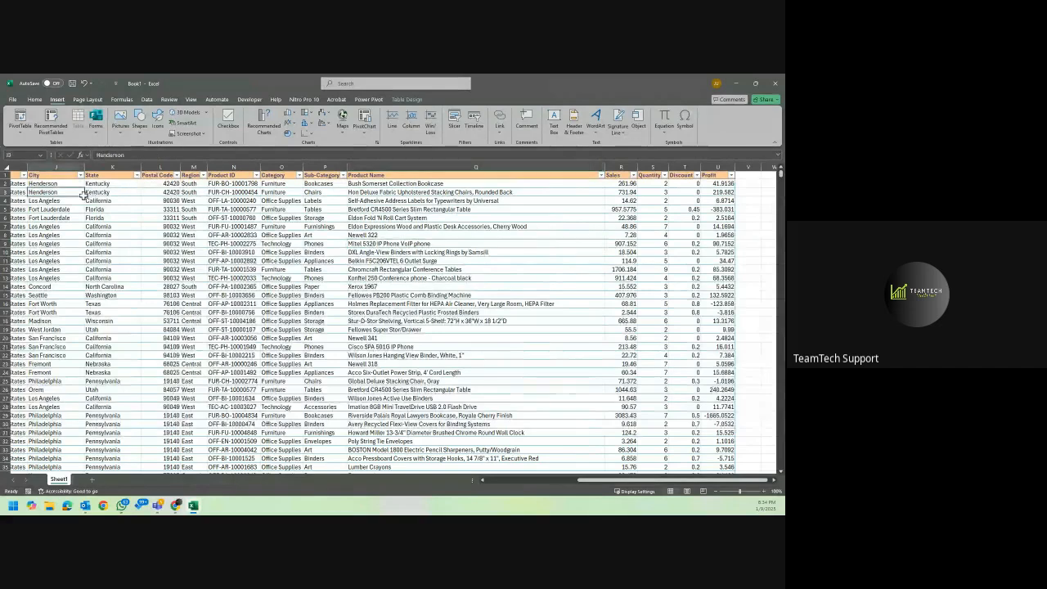
# Create a PivotTable from the superstore sales table on a new worksheet.
pyautogui.hscroll(-3, 84, 197)
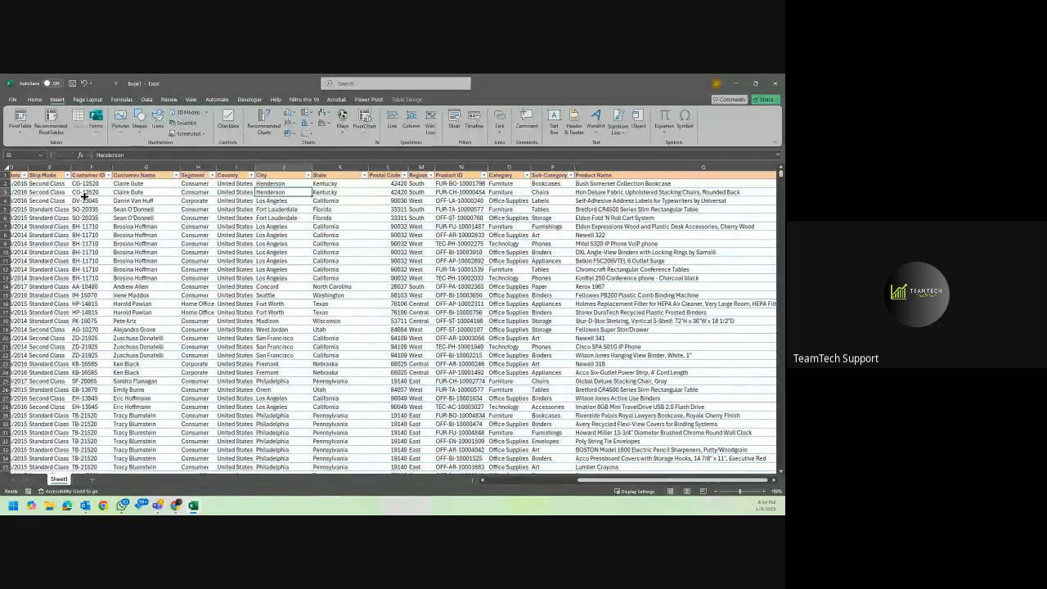
pyautogui.hscroll(-2, 84, 197)
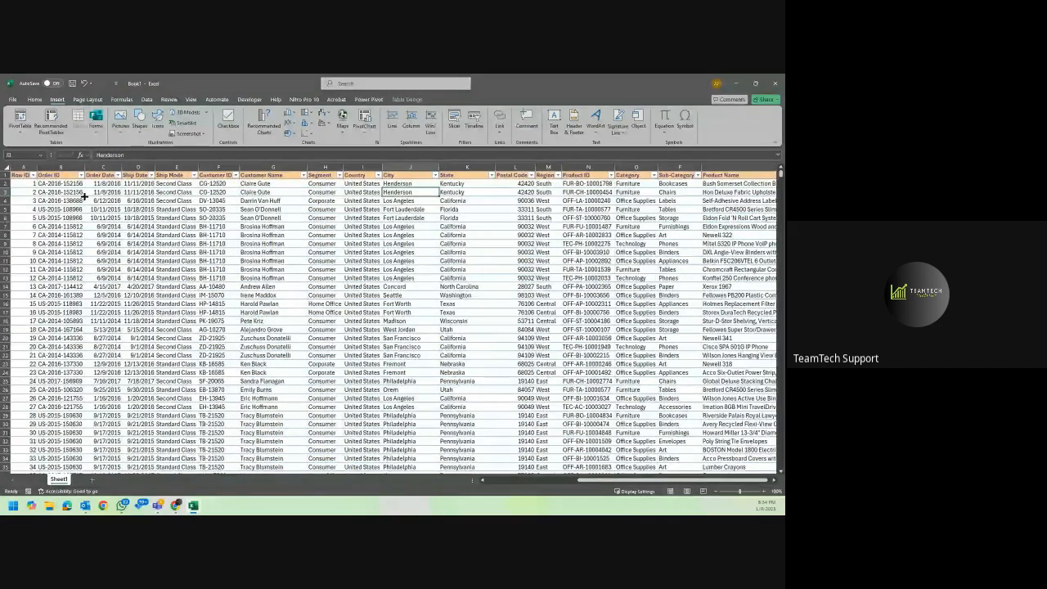
pyautogui.click(86, 195)
pyautogui.click(206, 190)
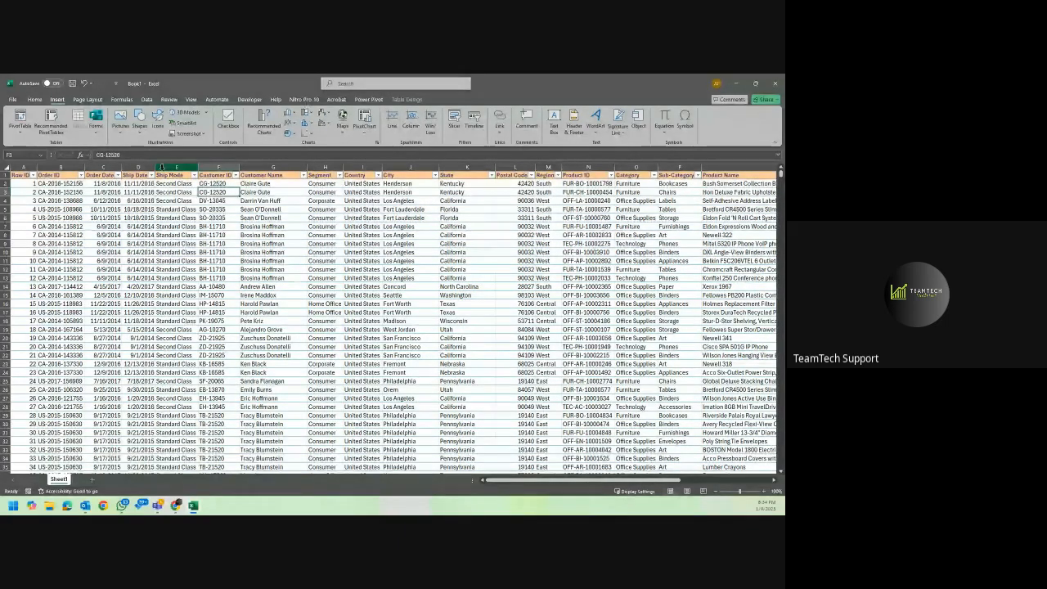
pyautogui.click(118, 192)
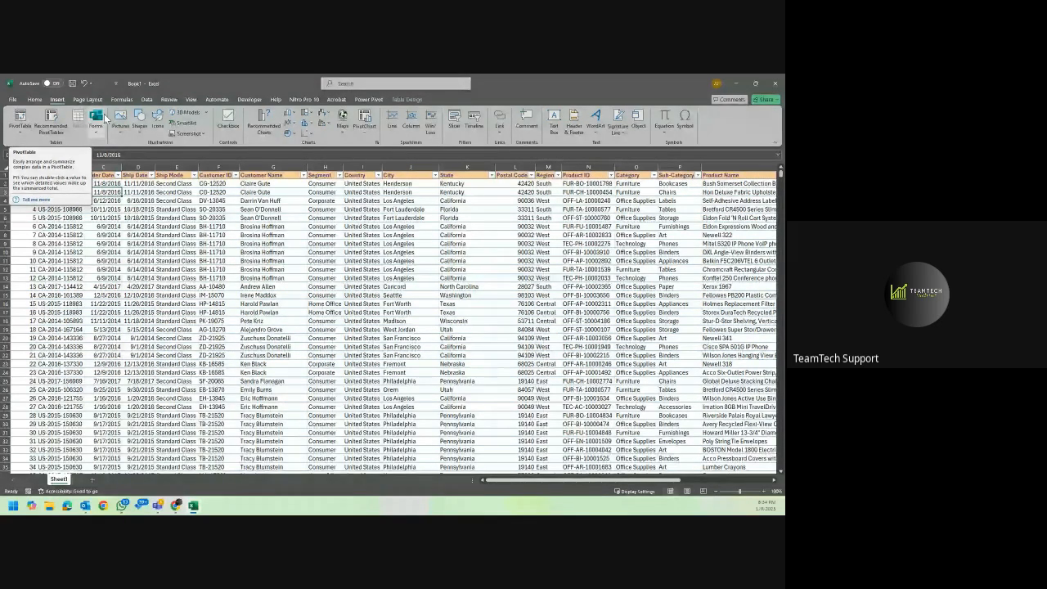
pyautogui.click(19, 120)
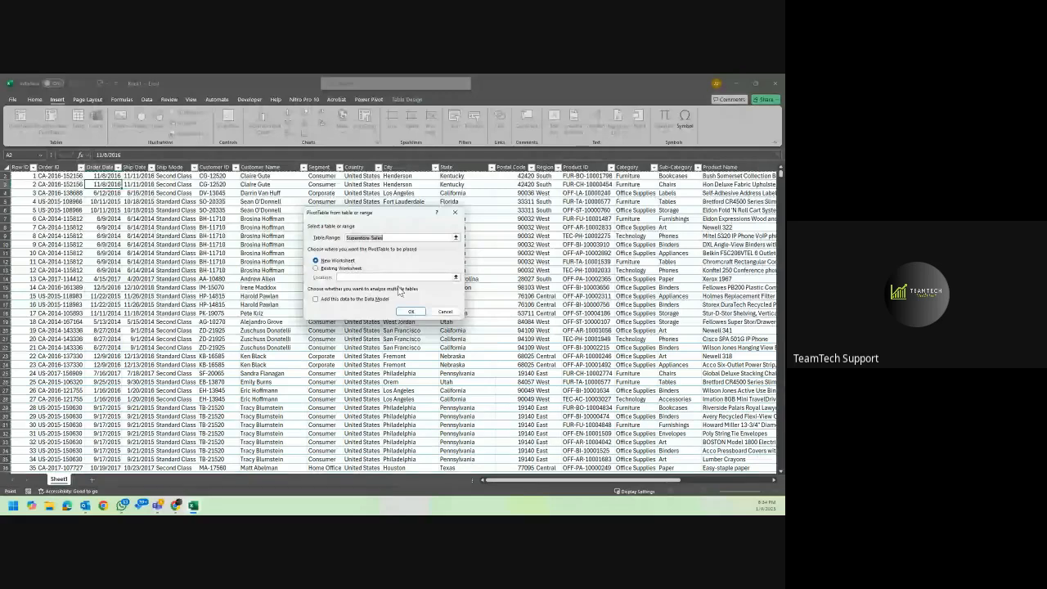
pyautogui.click(411, 311)
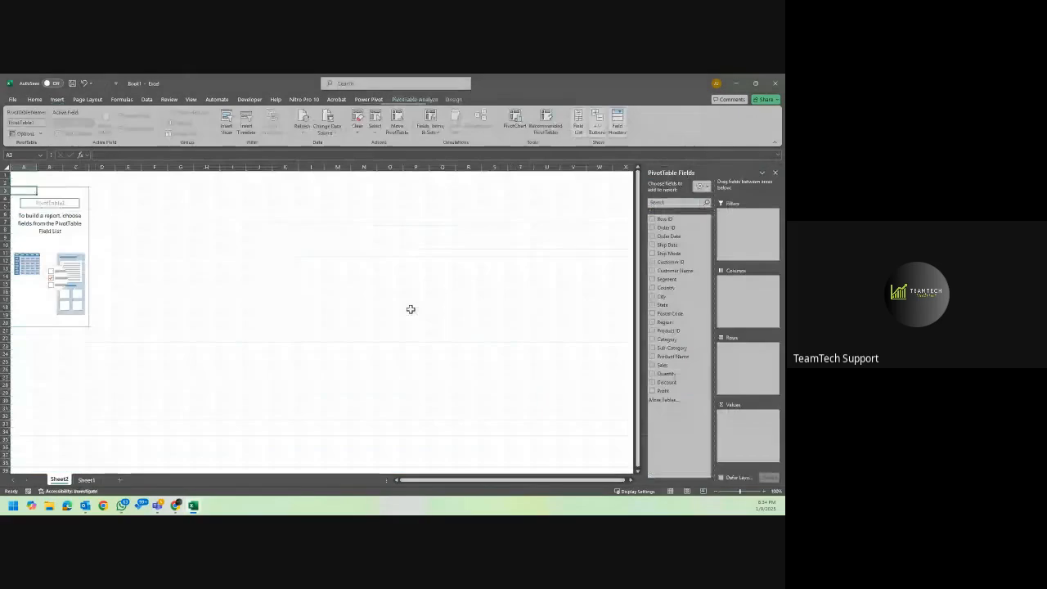
# Rename the worksheet holding the source data as Dataset.
pyautogui.click(85, 479)
pyautogui.write('D')
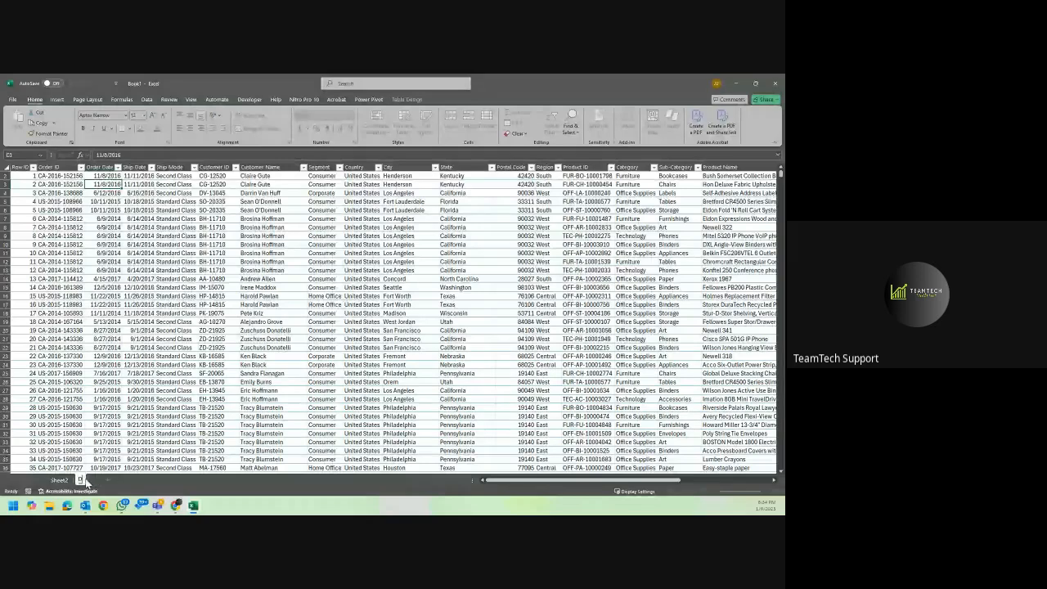
pyautogui.write('ataset')
pyautogui.press('Return')
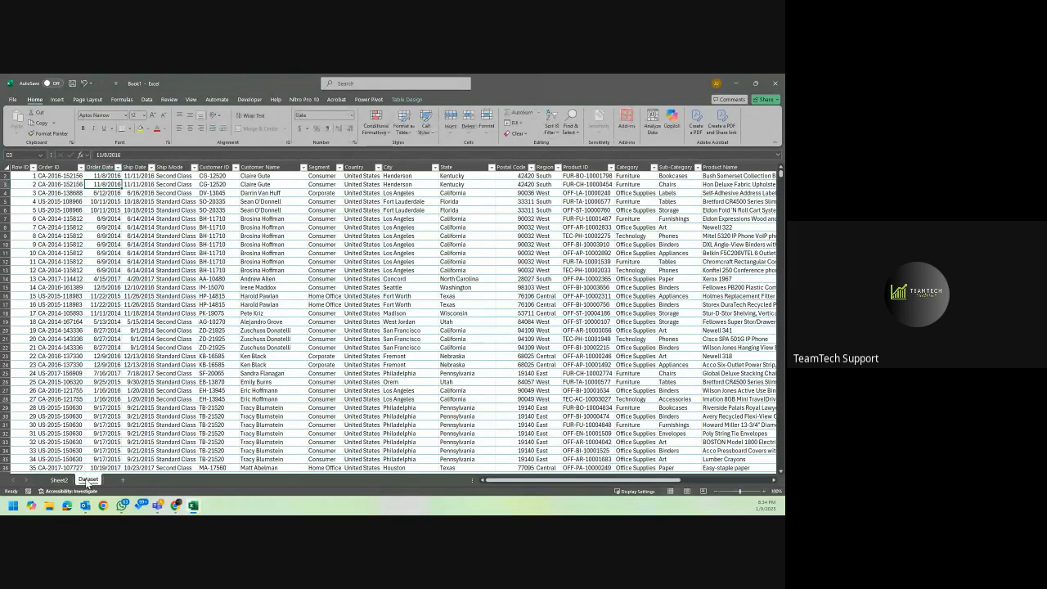
# Rename the PivotTable's worksheet as Pivot Analysis and place it after the Dataset sheet.
pyautogui.doubleClick(60, 480)
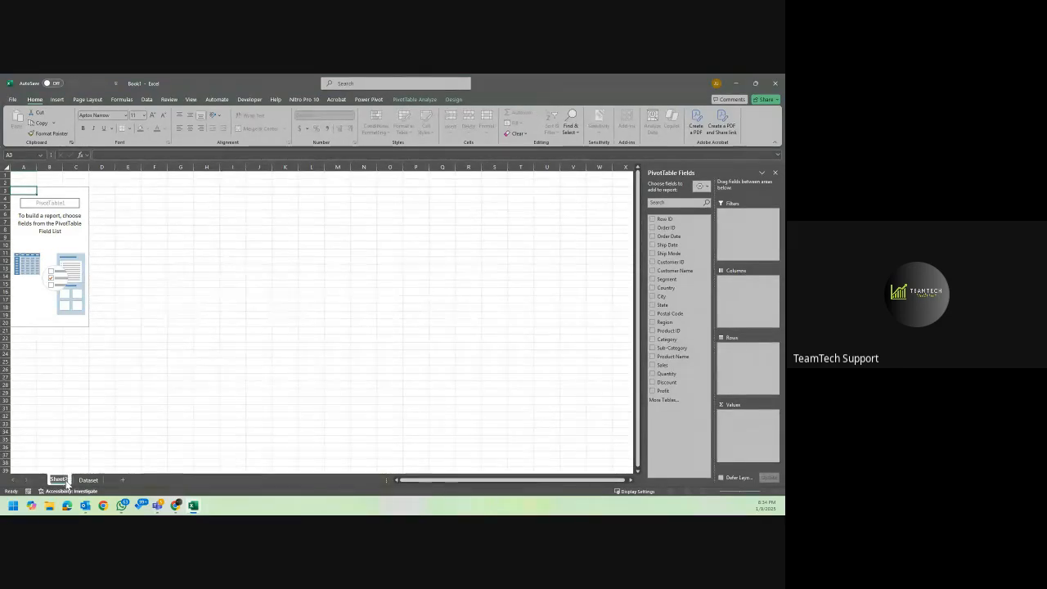
pyautogui.write('Pivot Analysis')
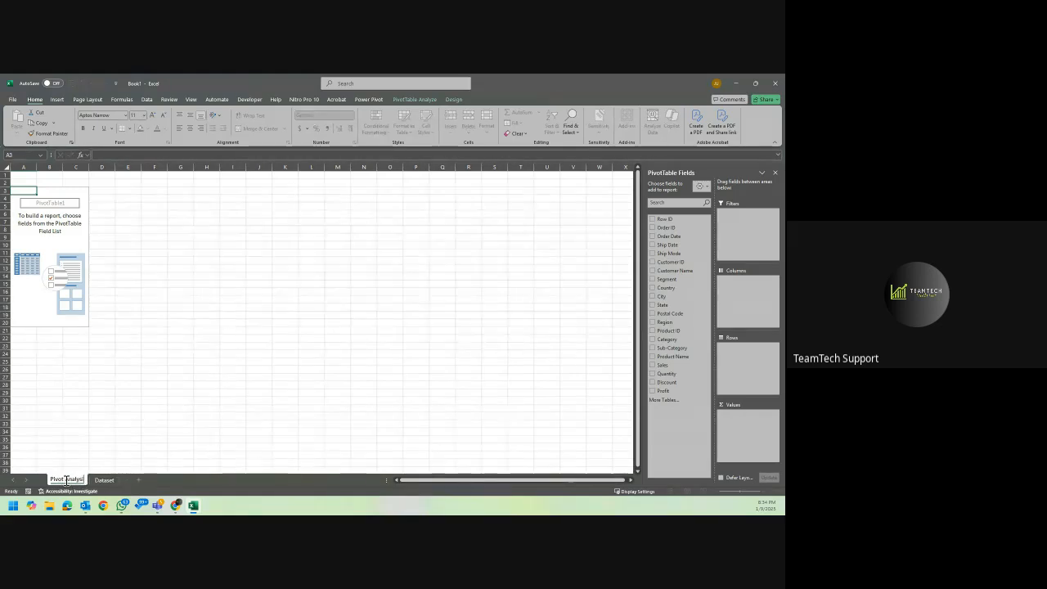
pyautogui.press('Return')
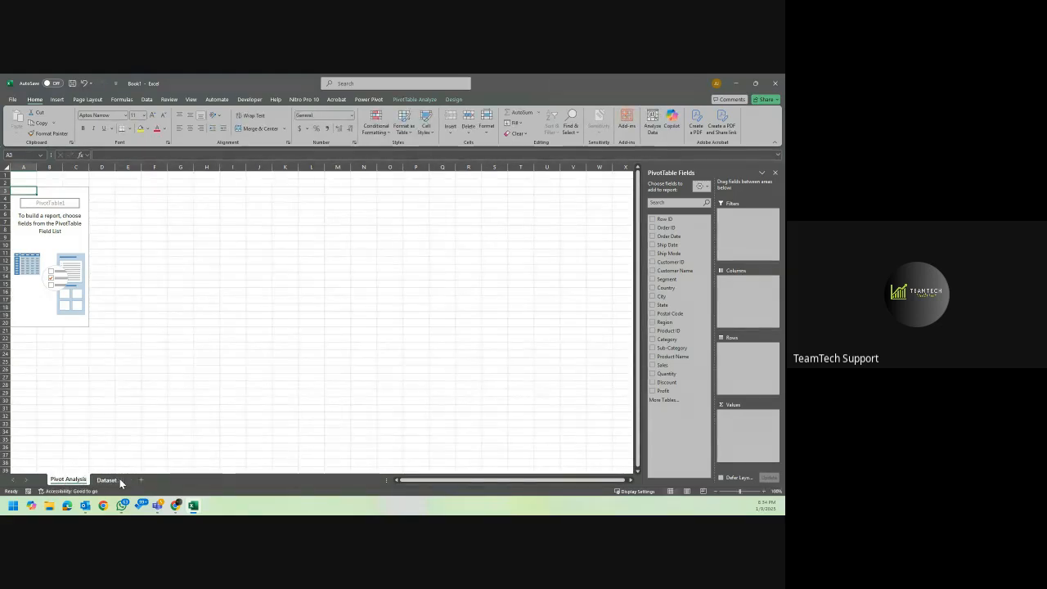
pyautogui.moveTo(81, 483); pyautogui.dragTo(134, 471)
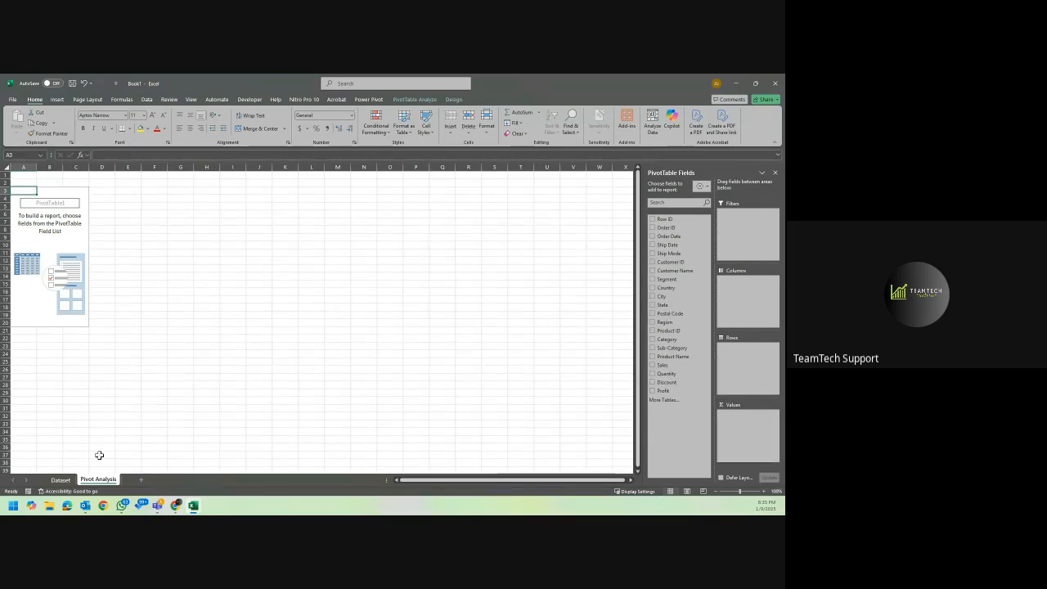
# Build the PivotTable on the Pivot Analysis sheet with Order Date as rows and Sales as summed values.
pyautogui.click(60, 480)
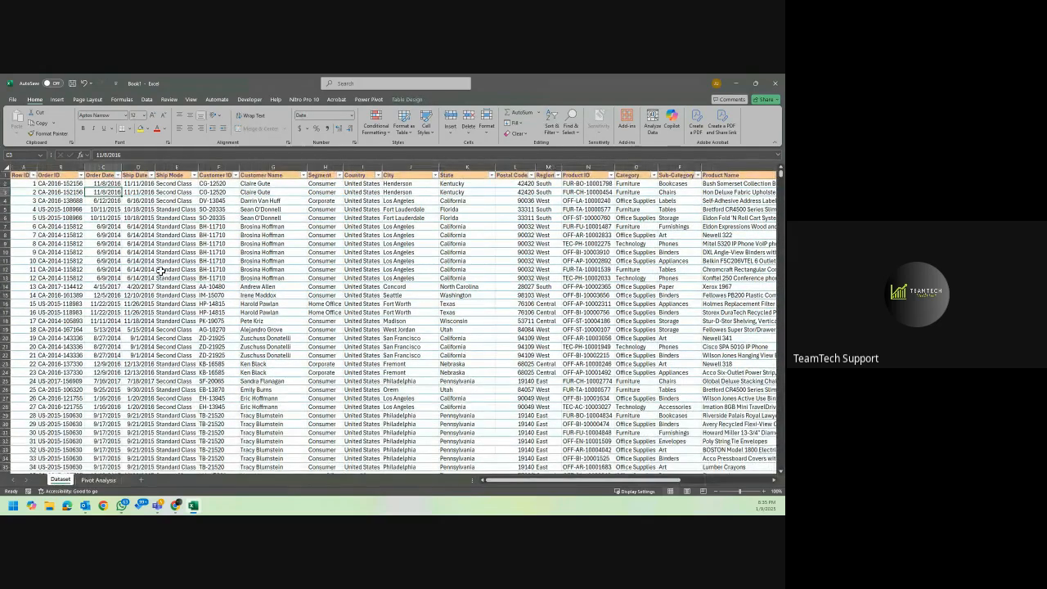
pyautogui.click(98, 480)
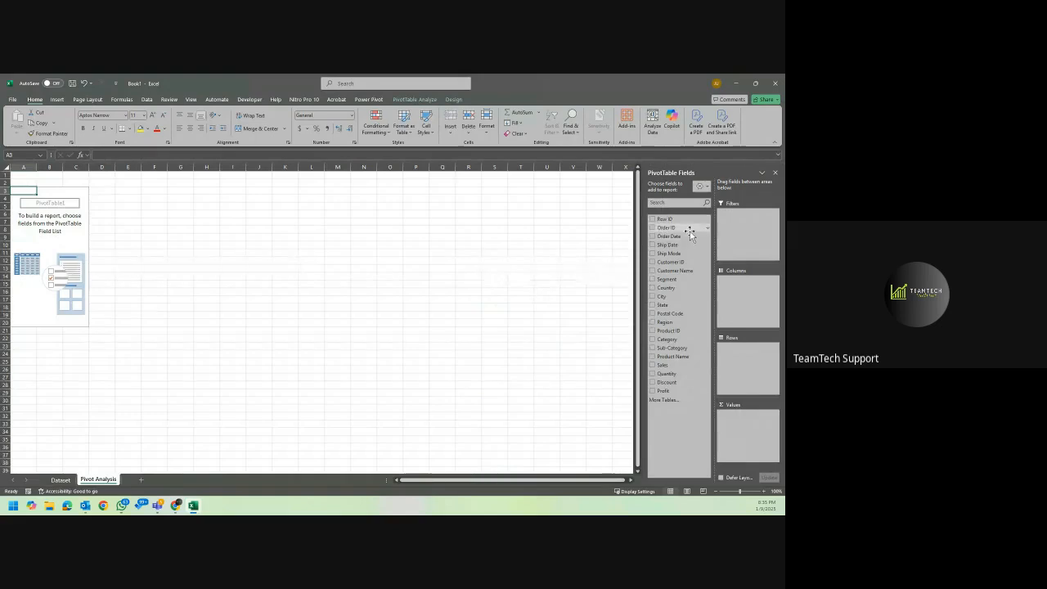
pyautogui.moveTo(686, 243); pyautogui.dragTo(745, 362)
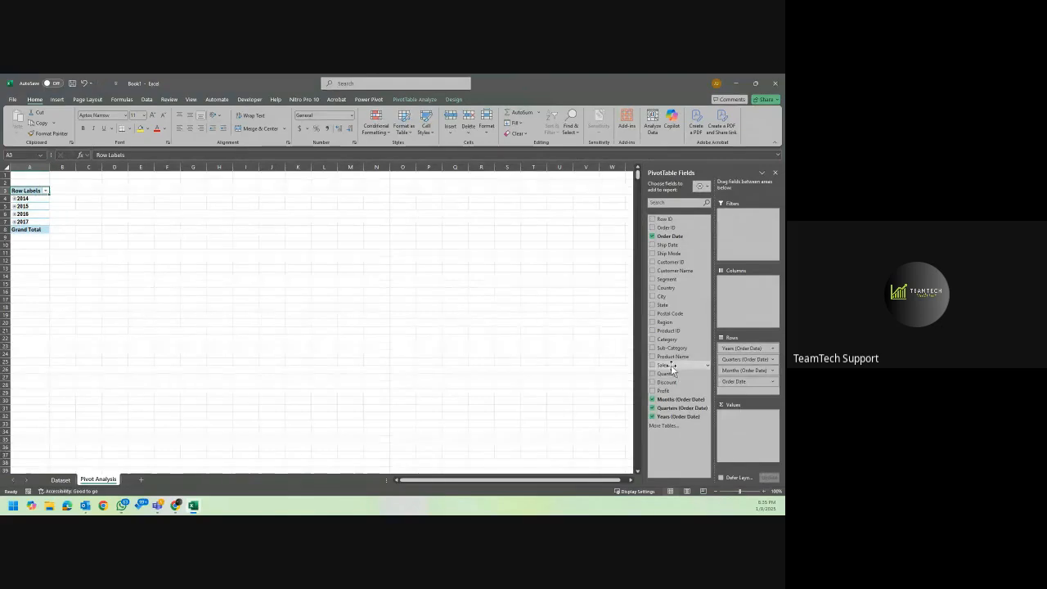
pyautogui.moveTo(672, 367); pyautogui.dragTo(739, 439)
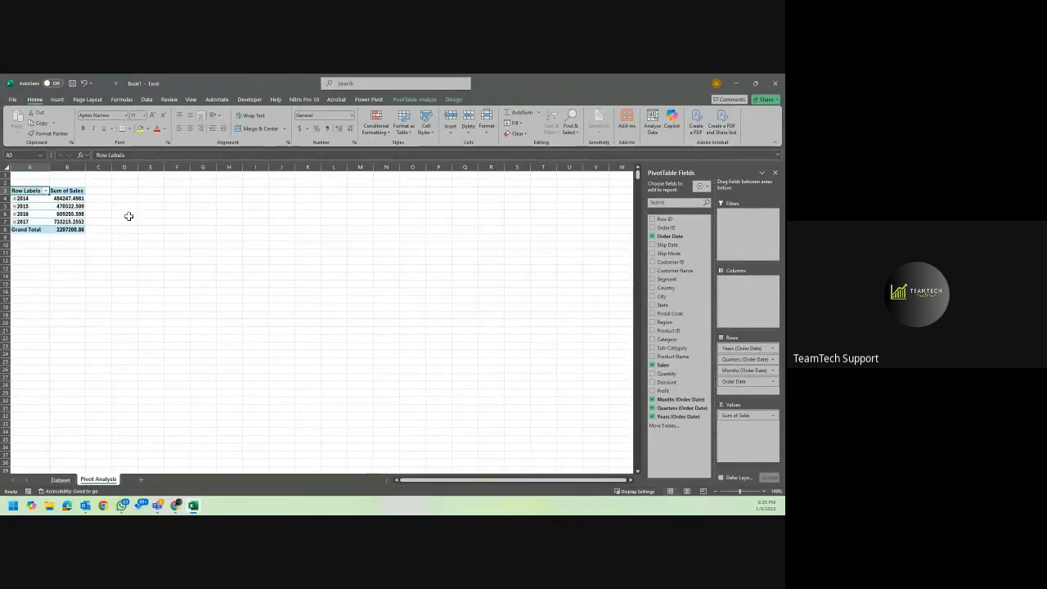
# Format the Sum of Sales figures, including the grand total, as Currency with the $ symbol and 2 decimal places.
pyautogui.moveTo(77, 198); pyautogui.dragTo(72, 229)
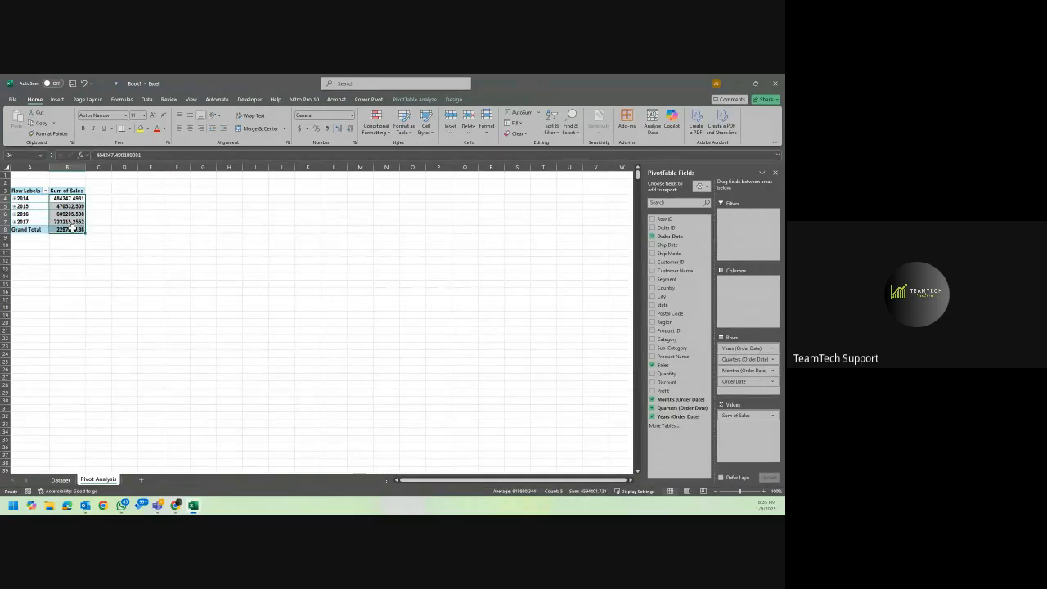
pyautogui.rightClick(70, 211)
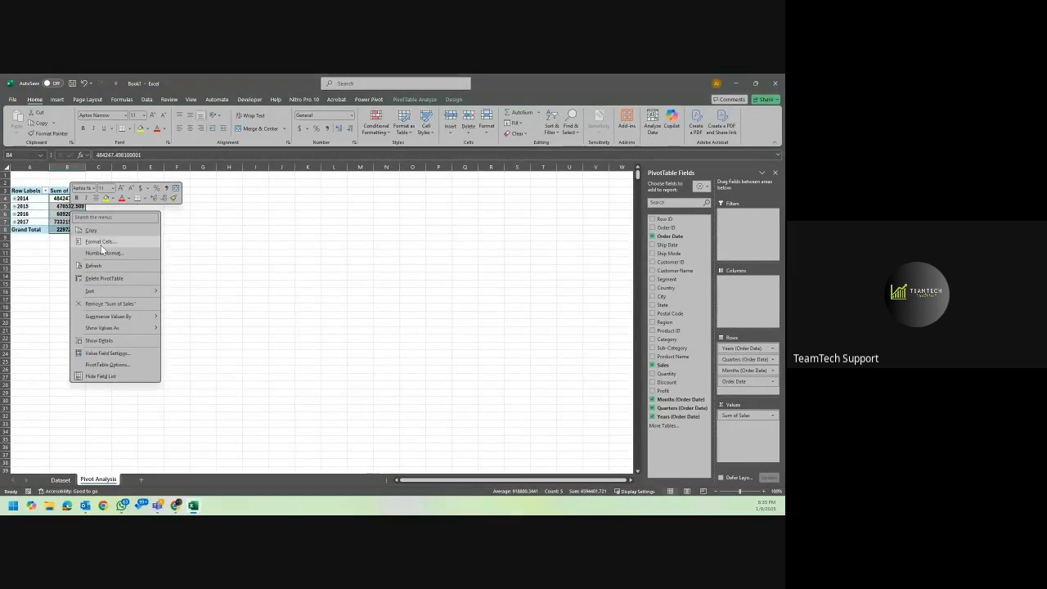
pyautogui.click(102, 243)
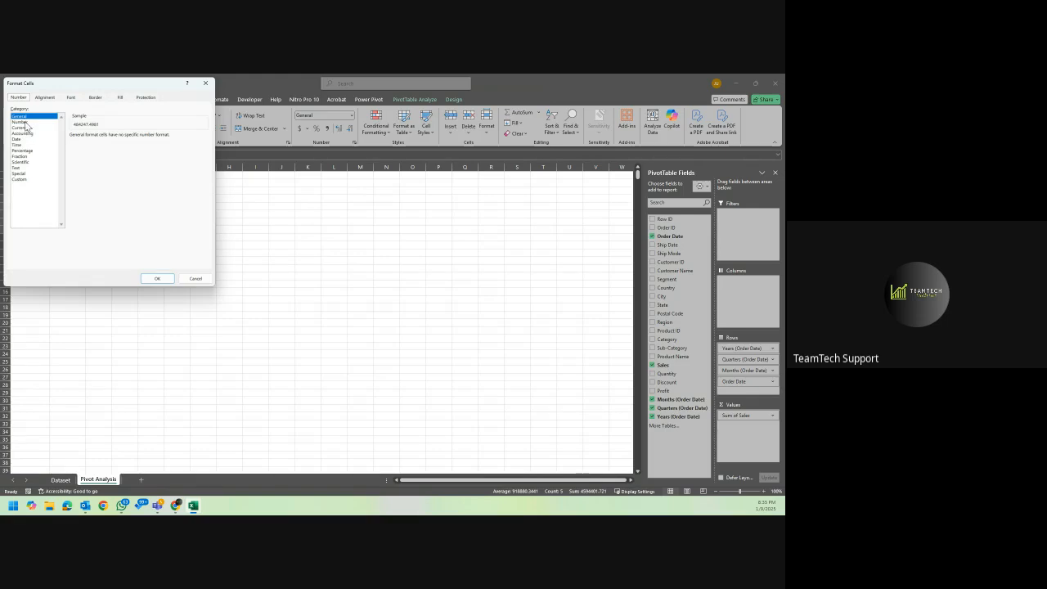
pyautogui.click(23, 122)
pyautogui.moveTo(62, 86); pyautogui.dragTo(167, 121)
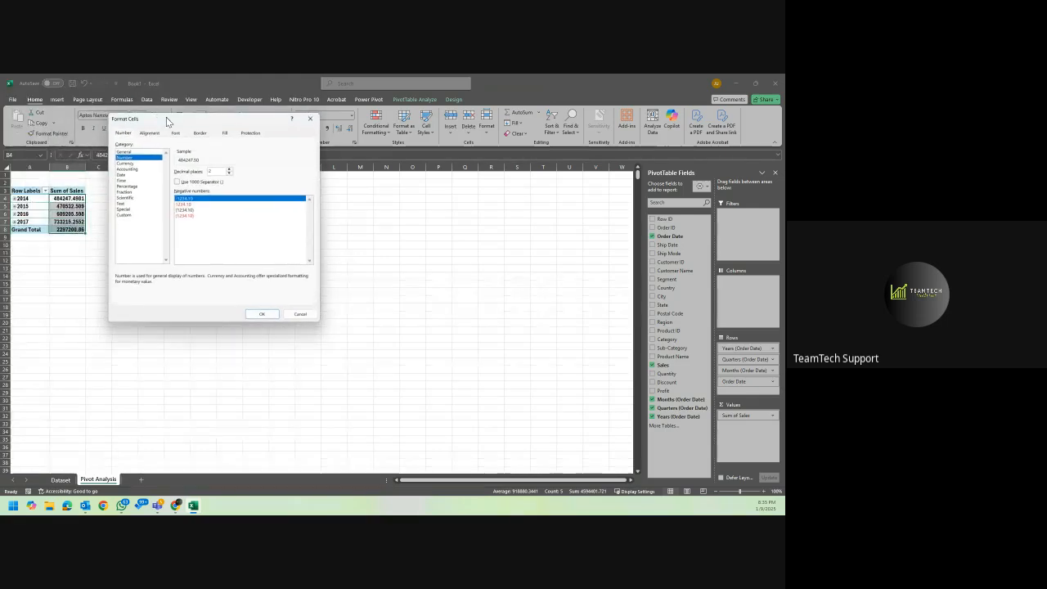
pyautogui.click(144, 163)
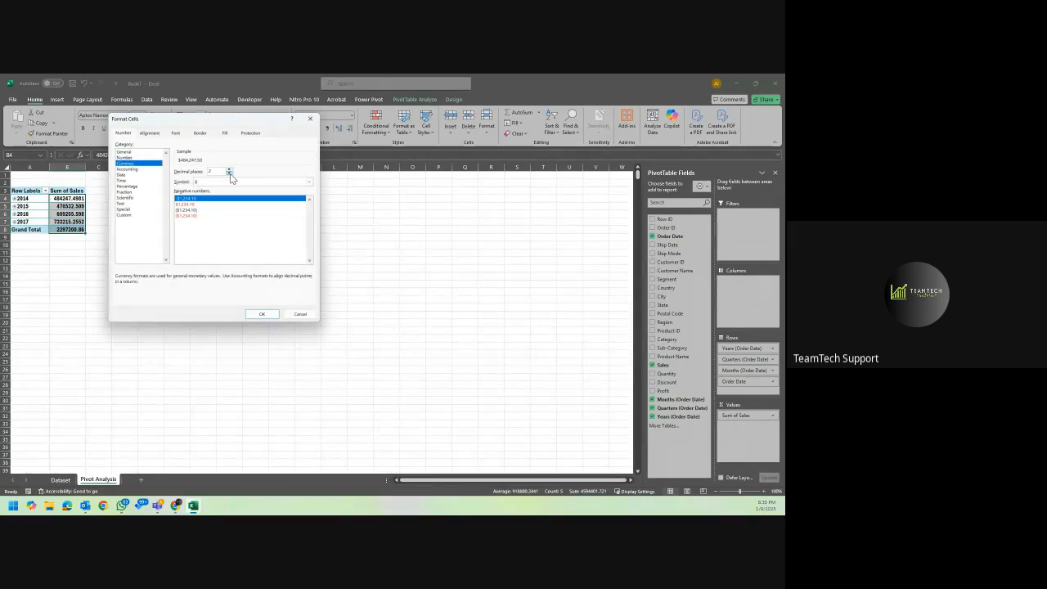
pyautogui.click(260, 314)
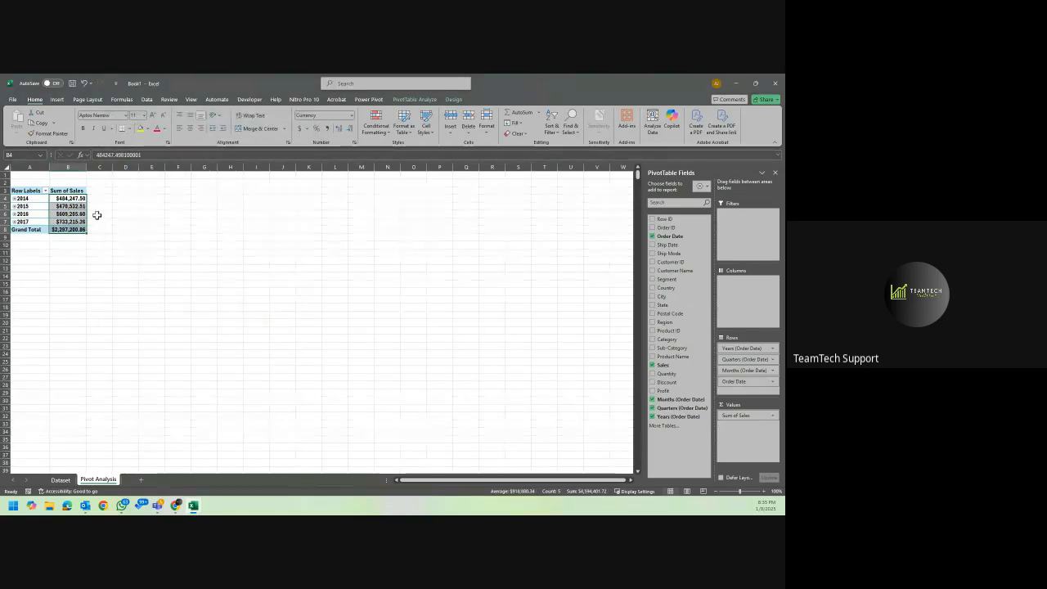
# Sort the PivotTable's years by Sum of Sales from largest to smallest.
pyautogui.click(73, 206)
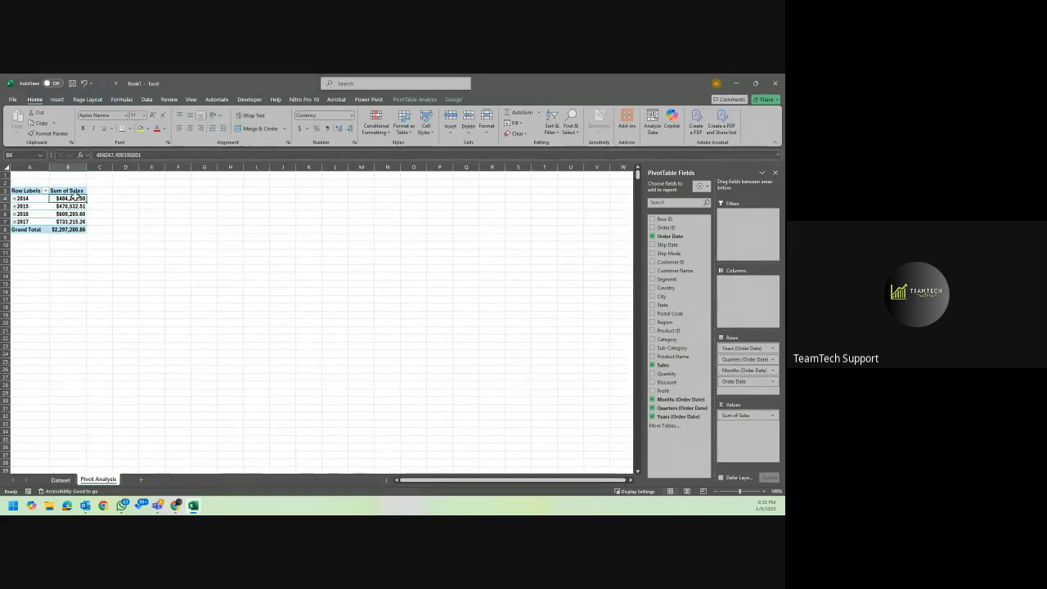
pyautogui.rightClick(75, 199)
pyautogui.moveTo(146, 281)
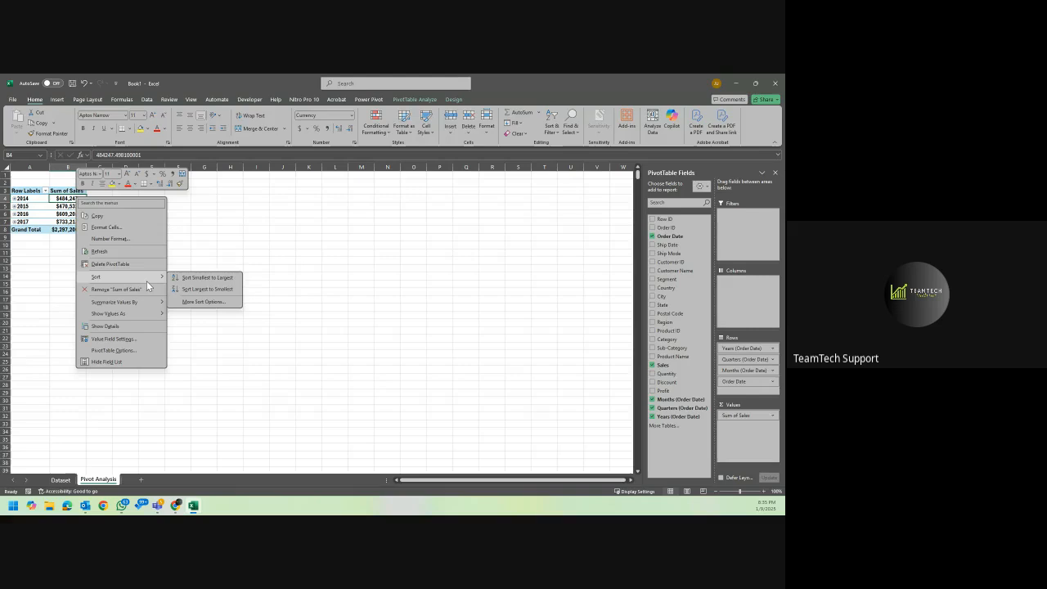
pyautogui.click(218, 287)
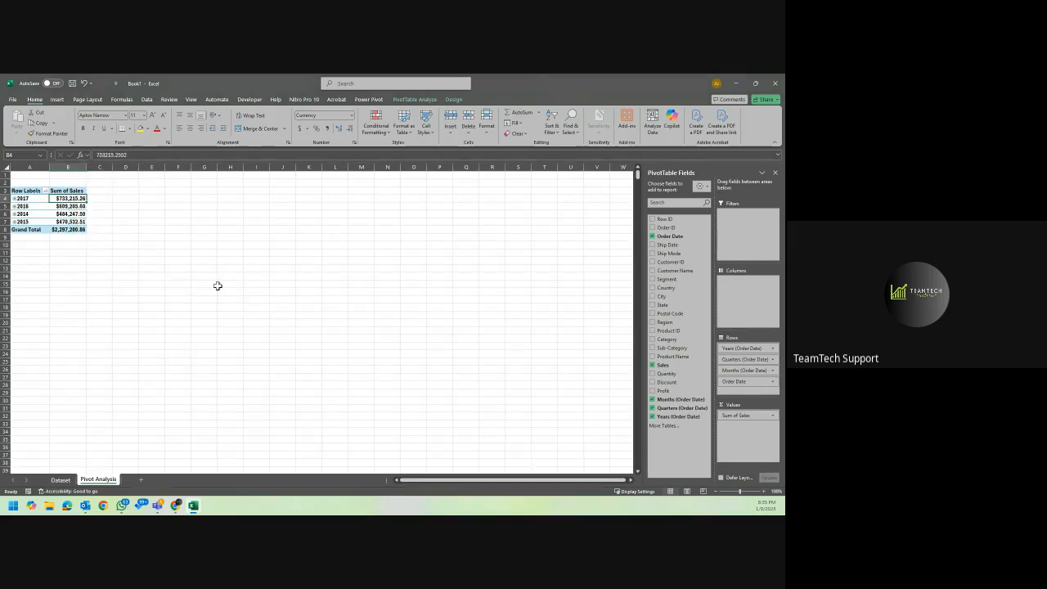
pyautogui.click(70, 221)
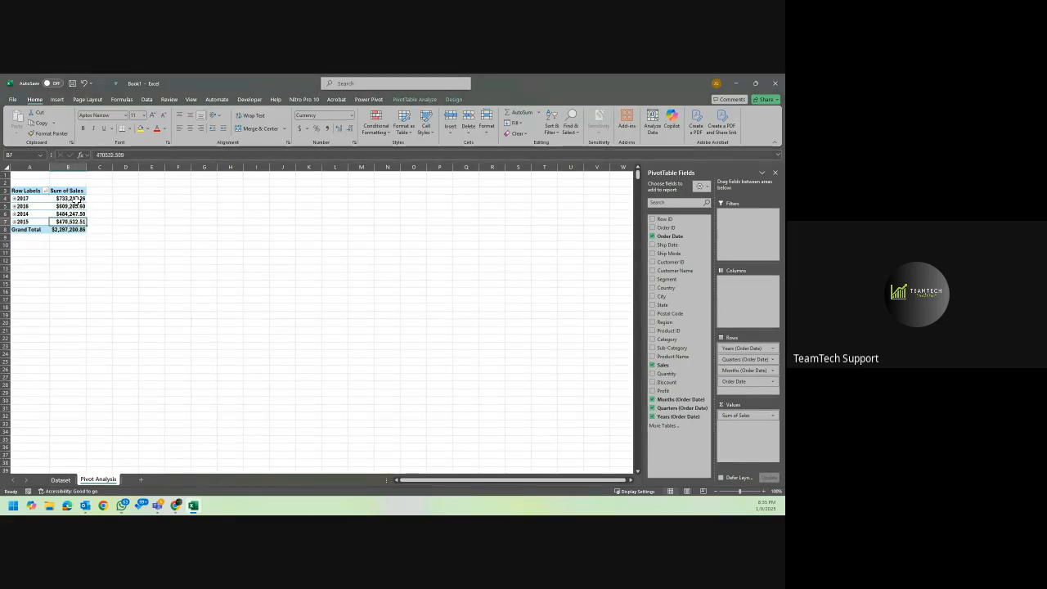
# Copy the whole yearly sales PivotTable to cell E3, keeping the source column widths.
pyautogui.click(31, 191)
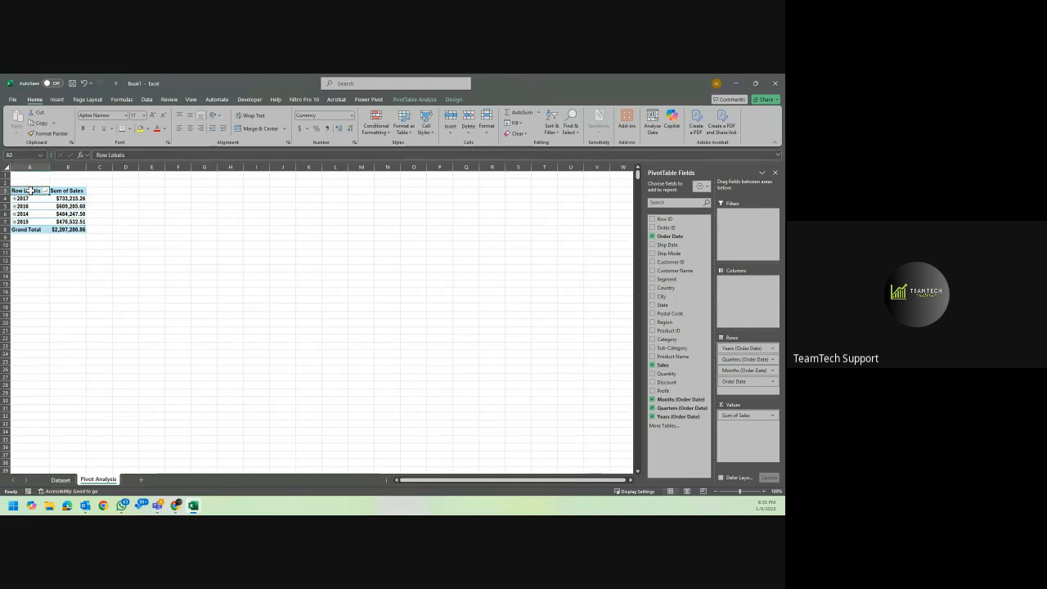
pyautogui.moveTo(30, 190); pyautogui.dragTo(75, 228)
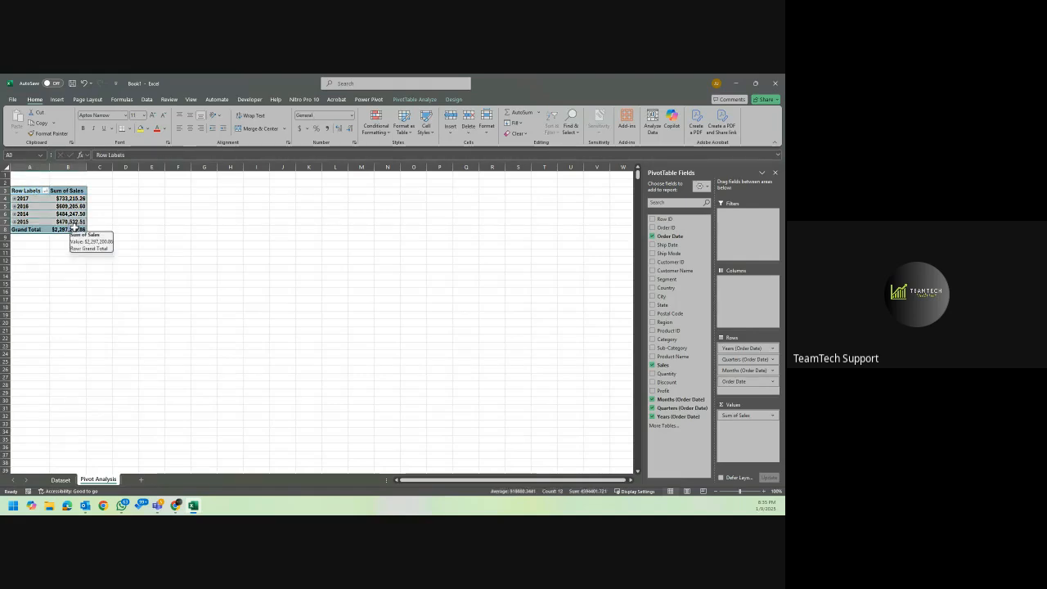
pyautogui.hotkey('ctrl', 'c')
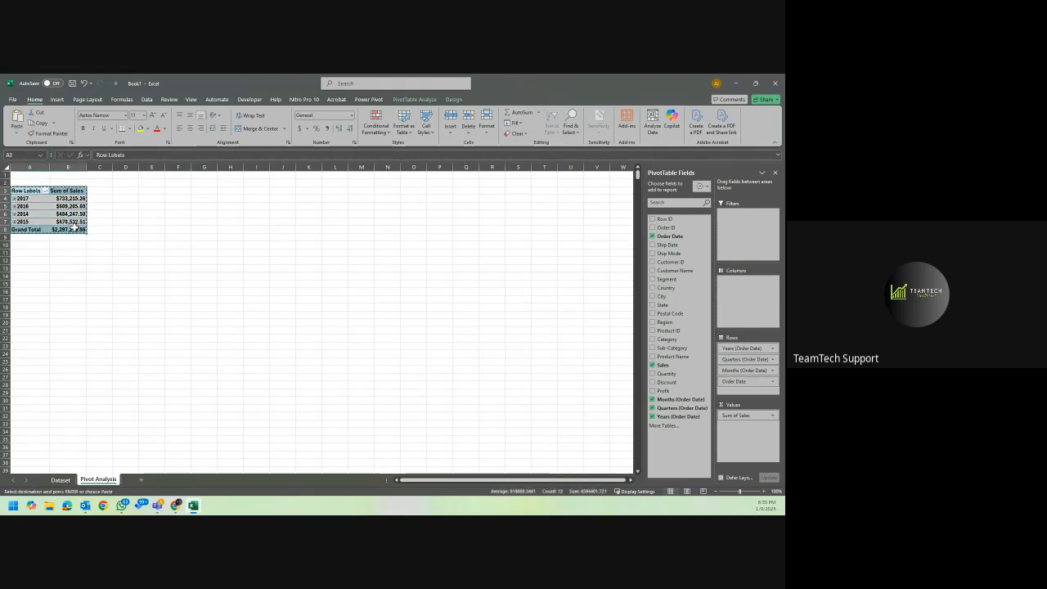
pyautogui.click(158, 189)
pyautogui.press('Return')
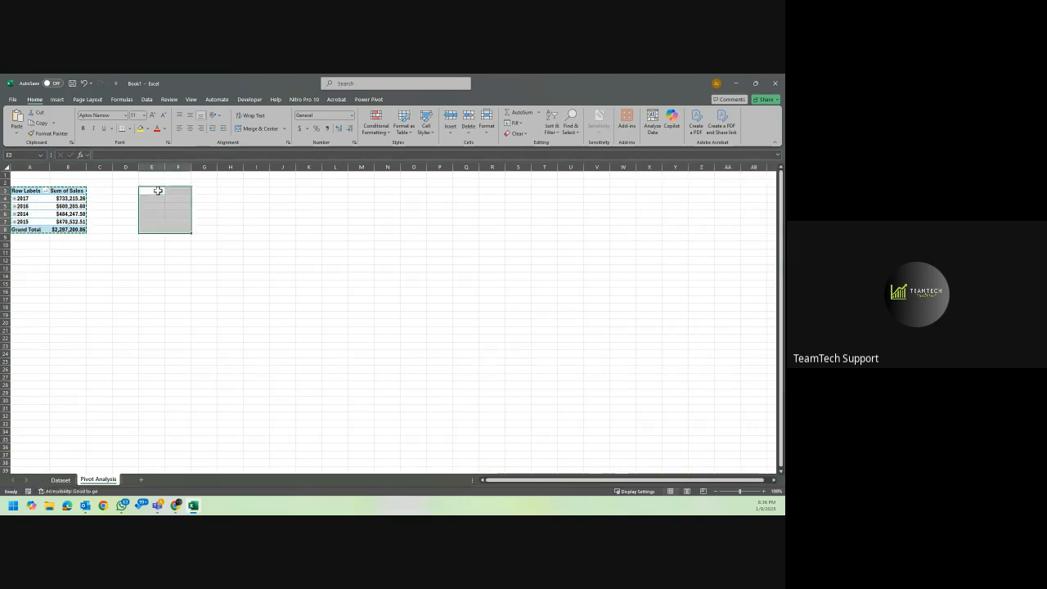
pyautogui.click(205, 239)
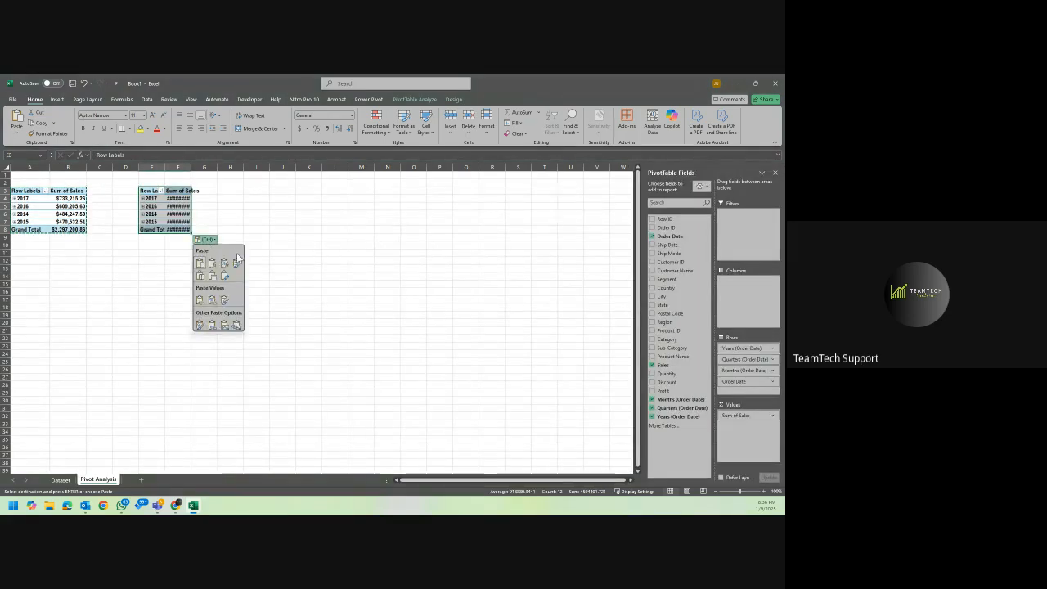
pyautogui.click(212, 275)
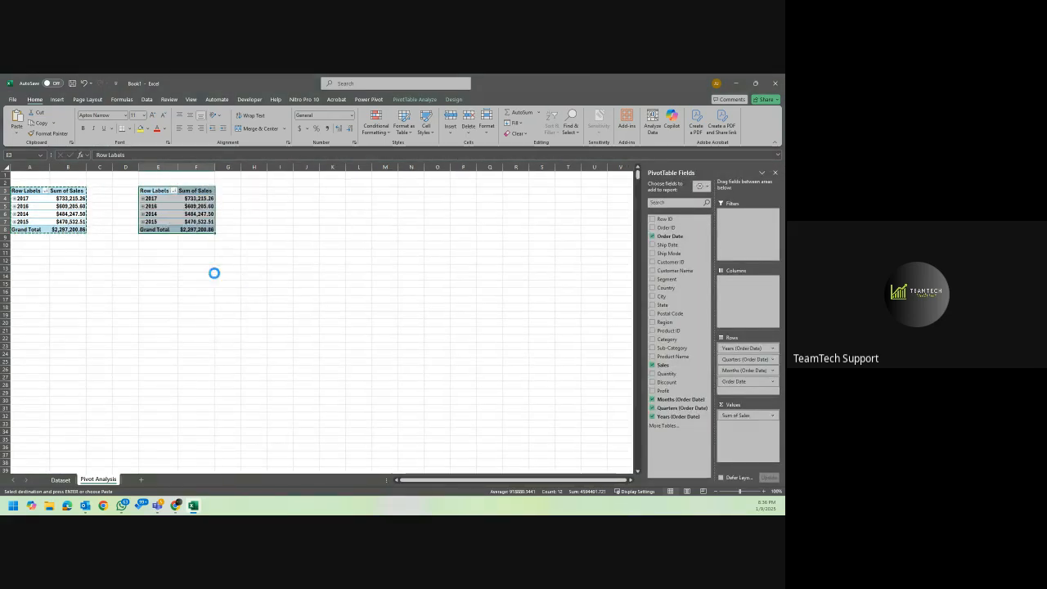
# Replace all the Order Date row fields of the PivotTable copy at E3 with Ship Mode.
pyautogui.click(184, 205)
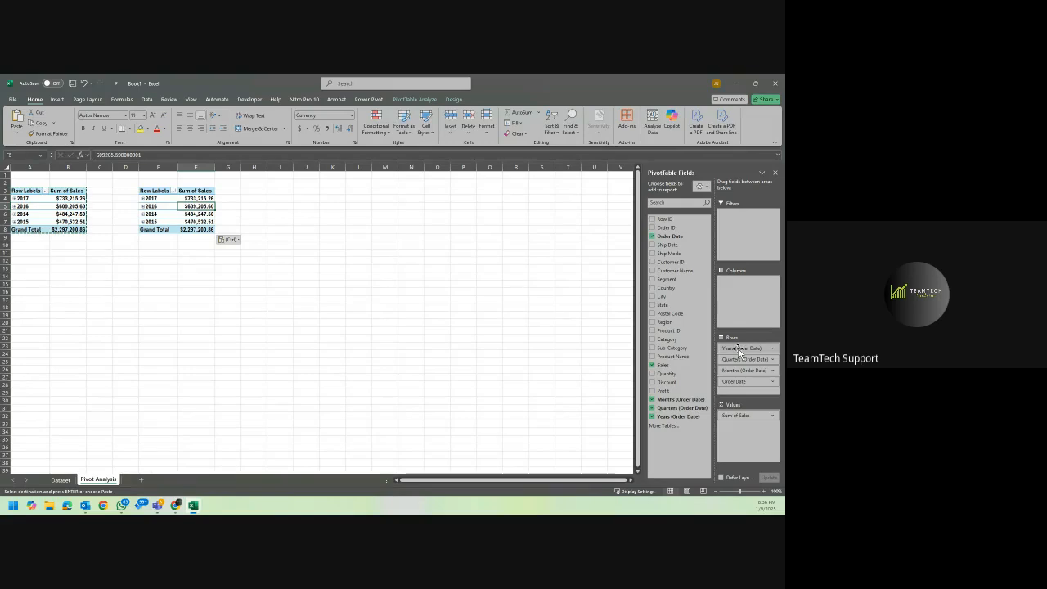
pyautogui.moveTo(739, 347); pyautogui.dragTo(620, 355)
pyautogui.moveTo(740, 349); pyautogui.dragTo(589, 349)
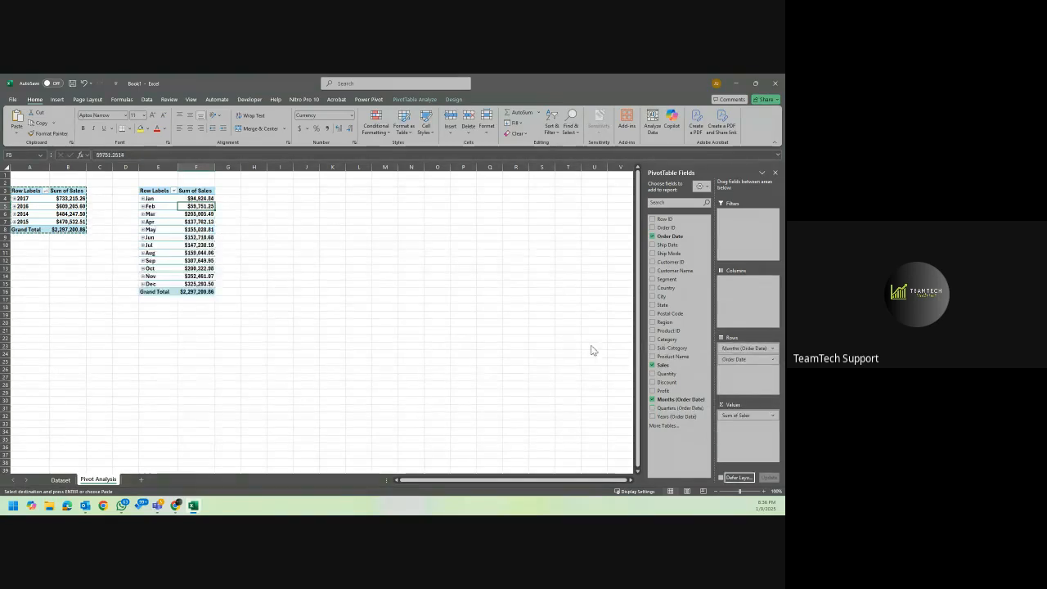
pyautogui.moveTo(751, 349); pyautogui.dragTo(640, 349)
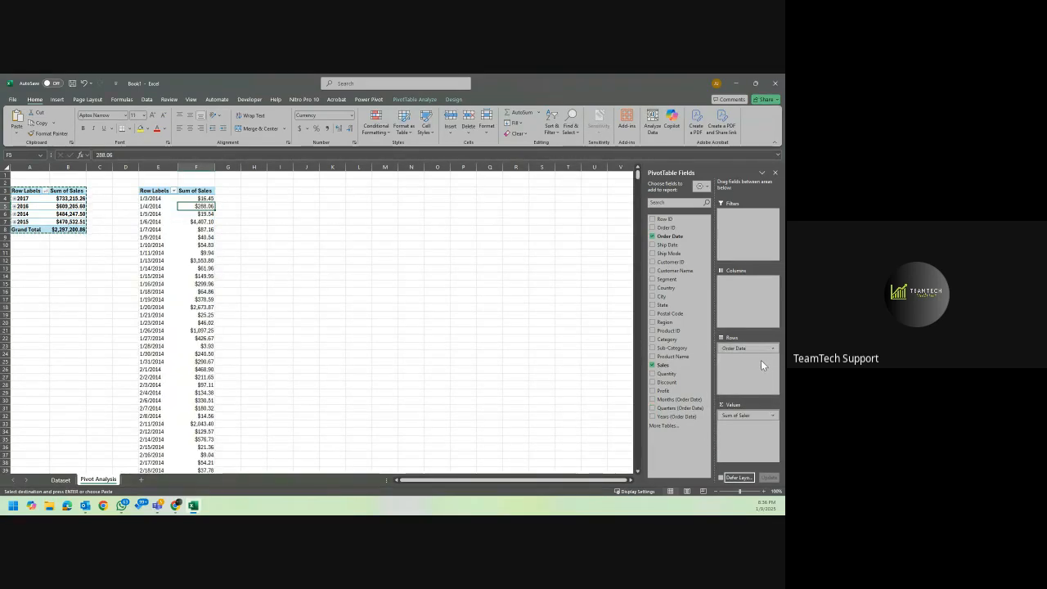
pyautogui.moveTo(740, 348); pyautogui.dragTo(627, 349)
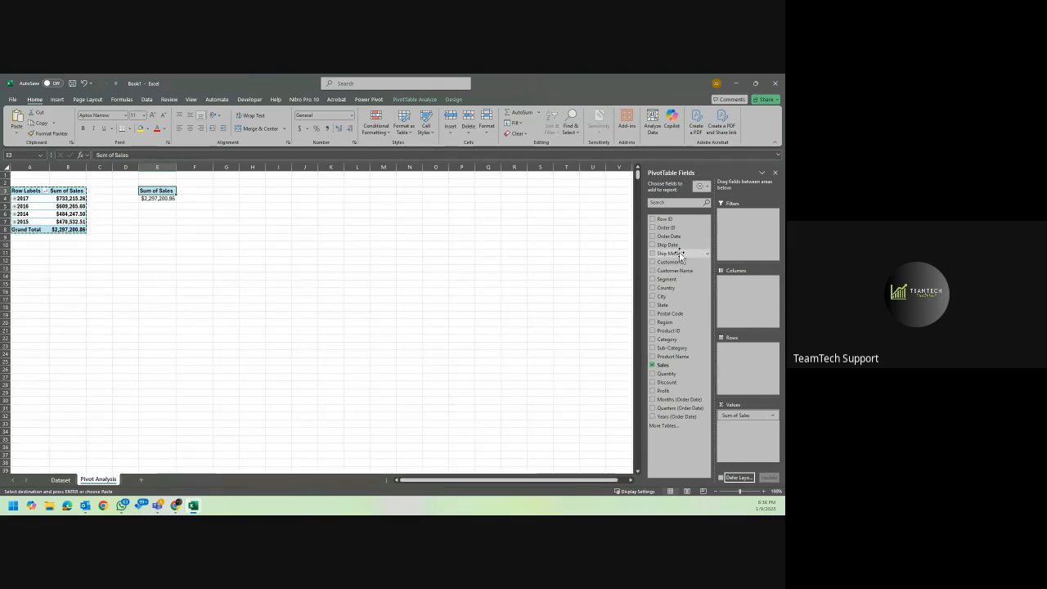
pyautogui.moveTo(679, 254); pyautogui.dragTo(741, 372)
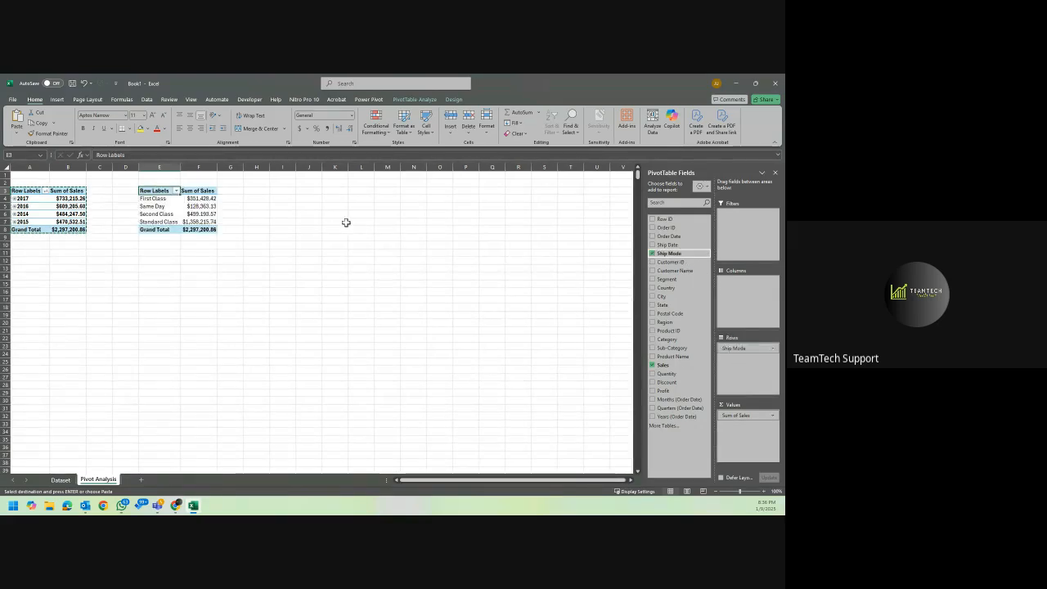
# Sort the ship modes in the PivotTable at E3 by Sum of Sales from largest to smallest.
pyautogui.click(198, 199)
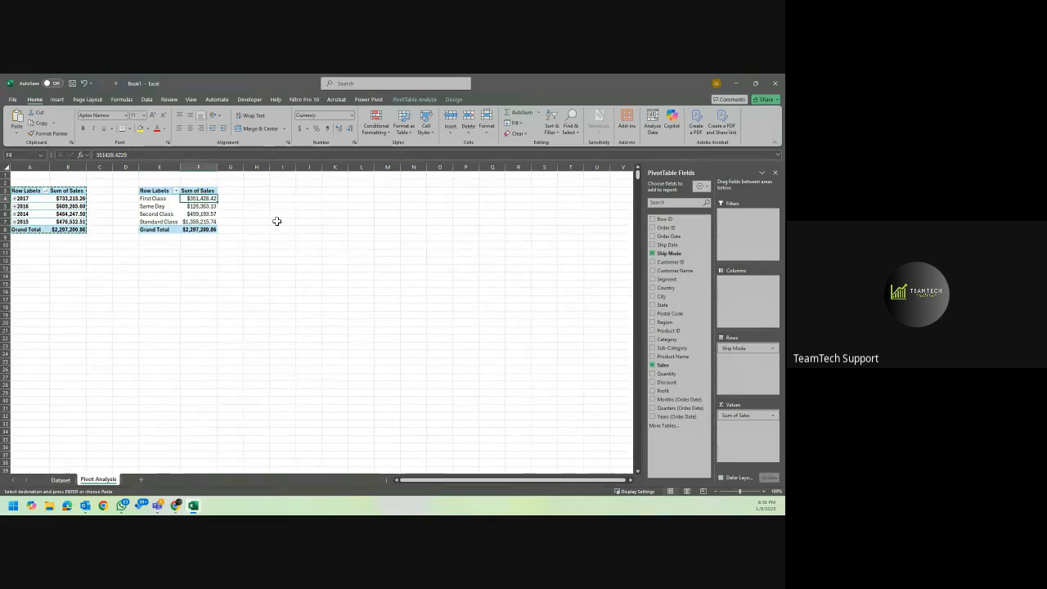
pyautogui.press('Escape')
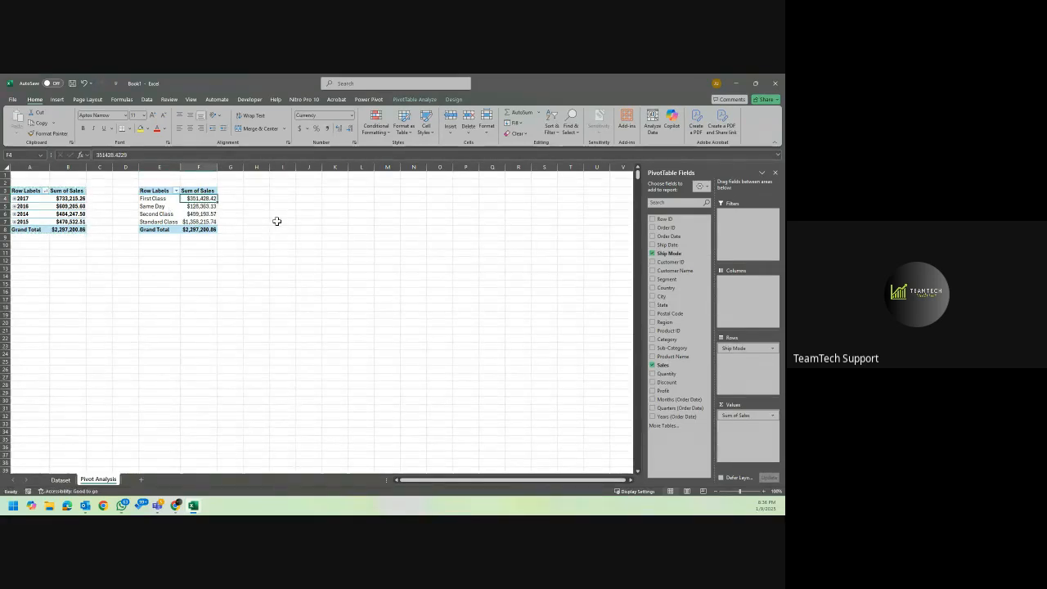
pyautogui.rightClick(198, 199)
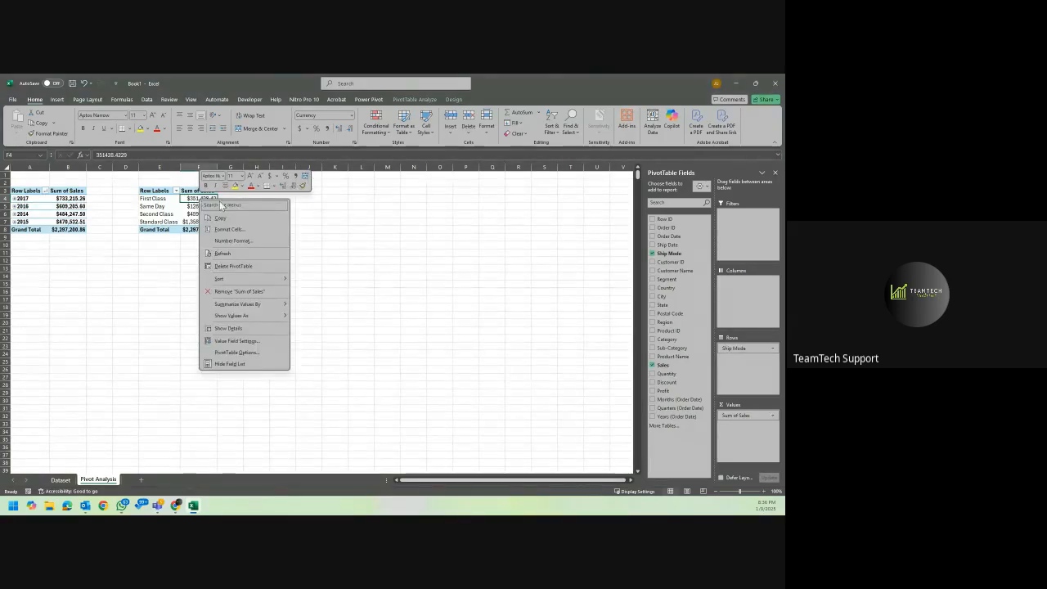
pyautogui.moveTo(252, 279)
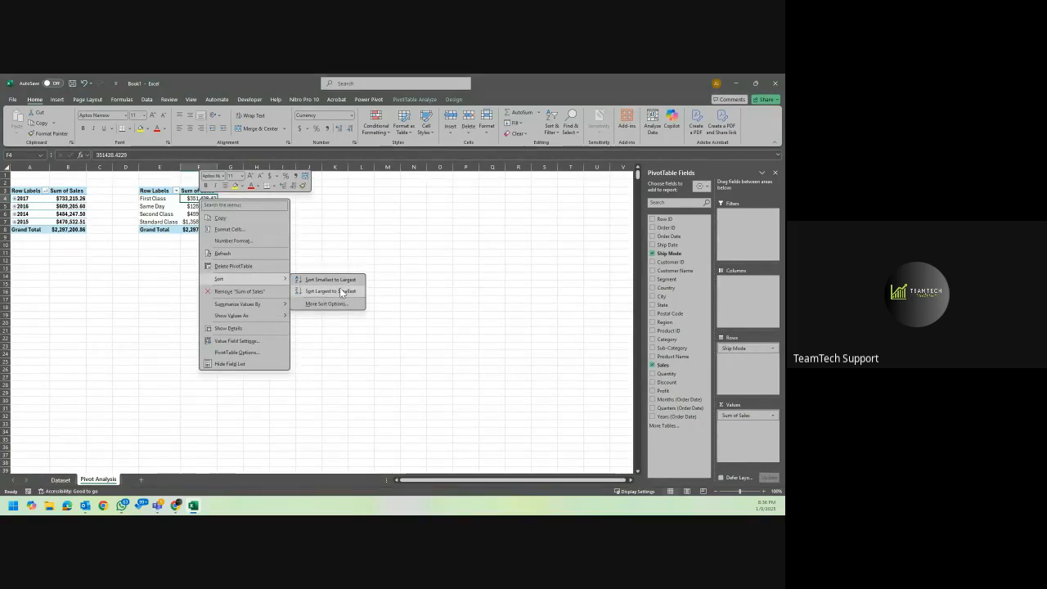
pyautogui.click(342, 292)
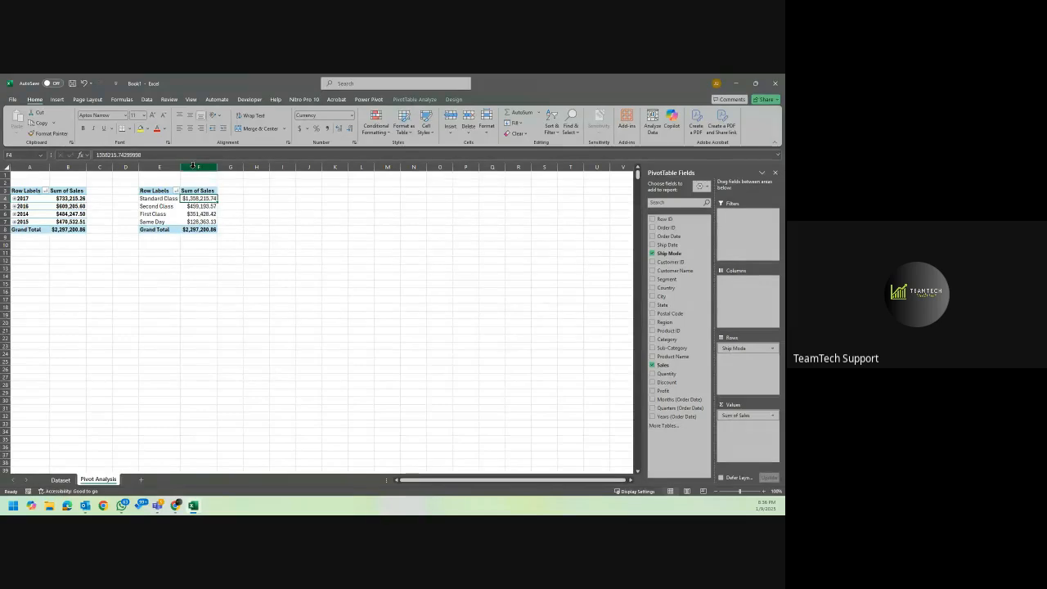
# Widen columns E and F slightly so the ship mode PivotTable has more room.
pyautogui.moveTo(181, 168); pyautogui.dragTo(191, 168)
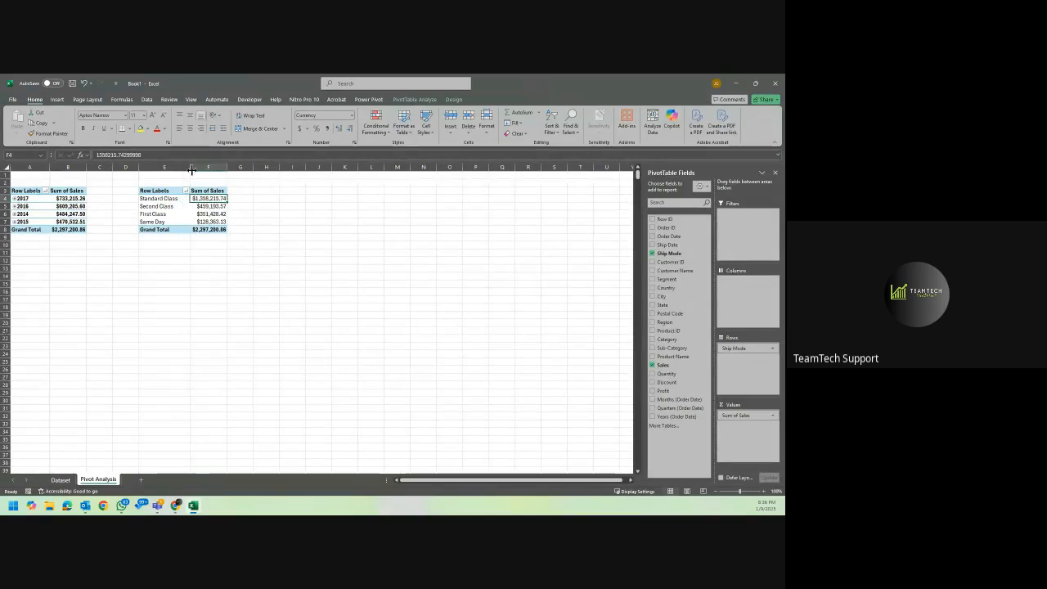
pyautogui.moveTo(228, 167); pyautogui.dragTo(233, 167)
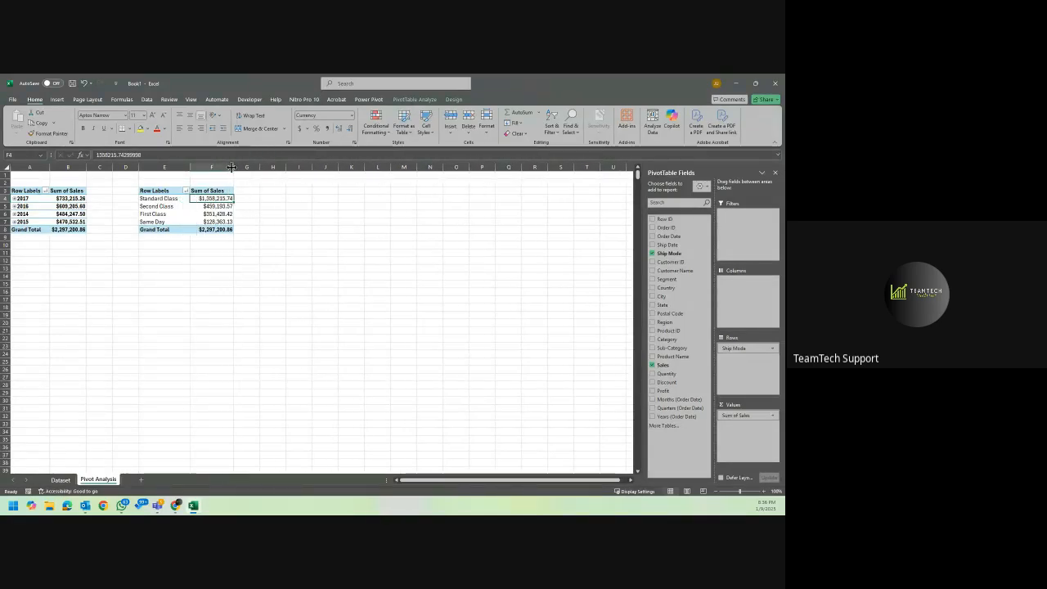
pyautogui.click(274, 221)
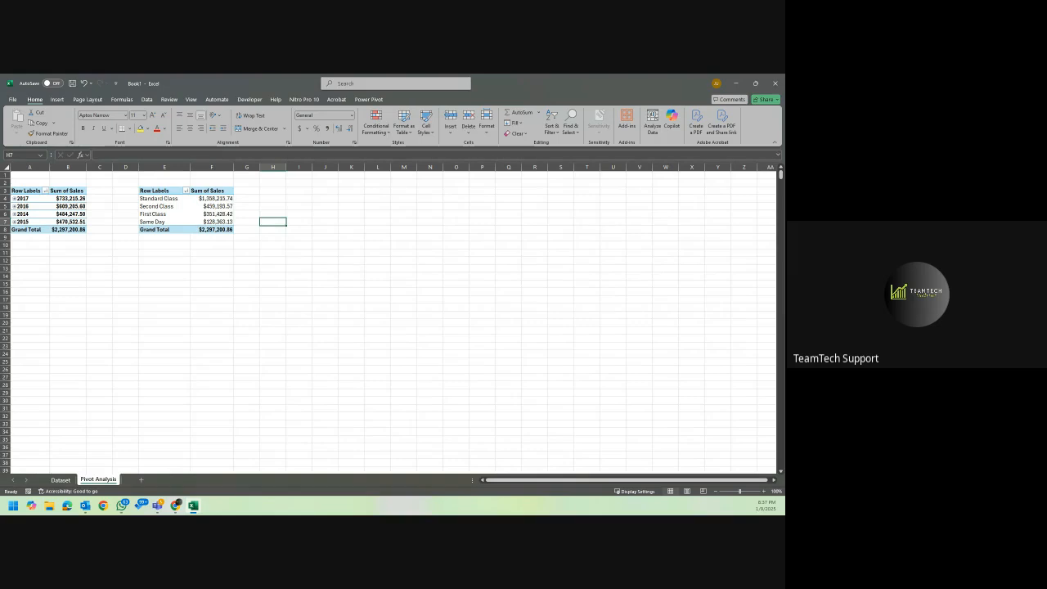
pyautogui.hotkey('alt', 'Tab')
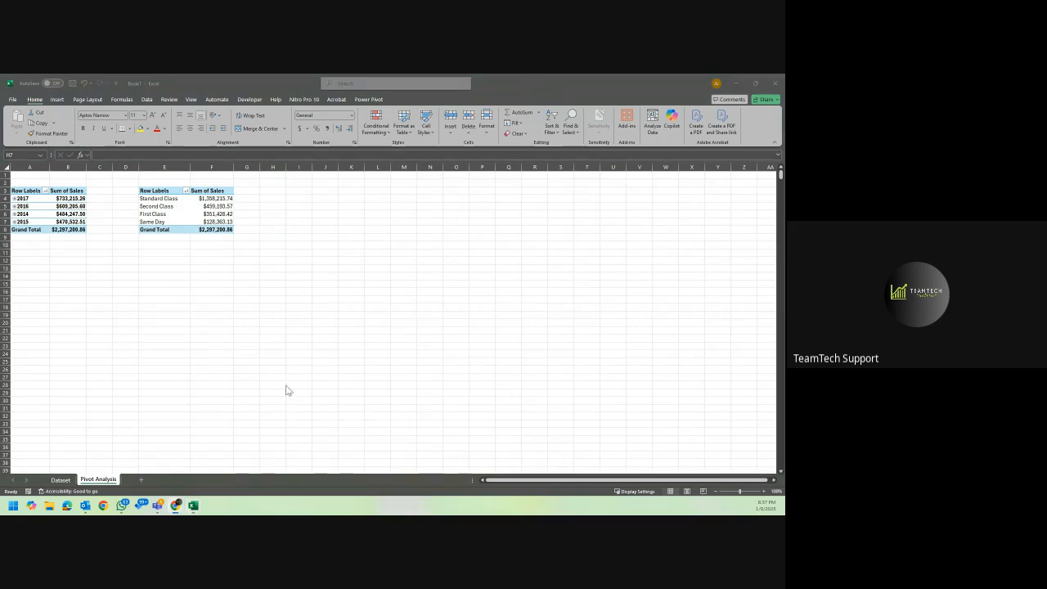
pyautogui.hotkey('alt', 'Tab')
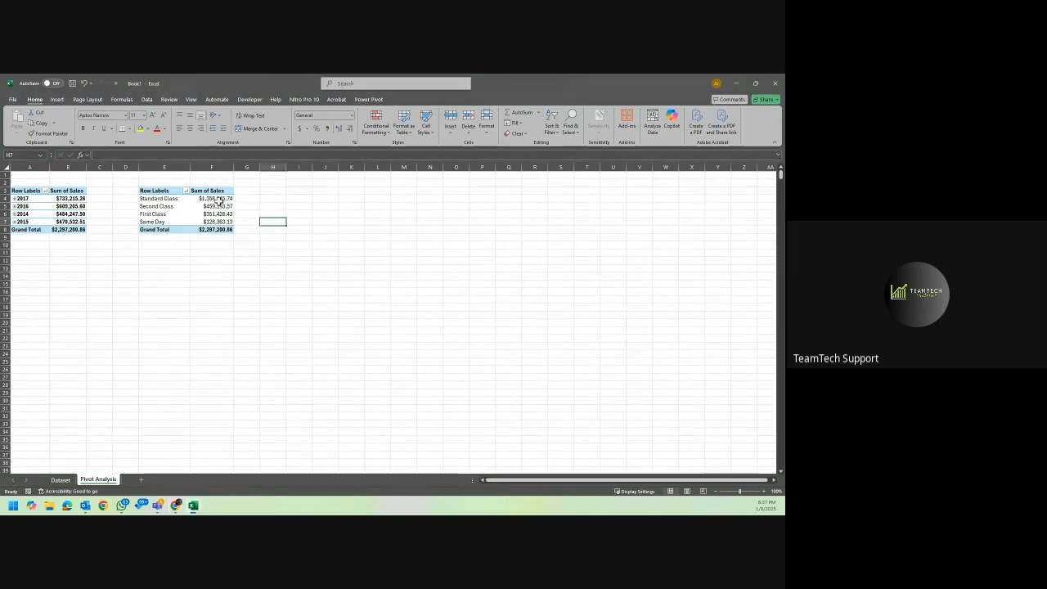
# Copy the whole ship mode PivotTable to cell I3, keeping the source column widths.
pyautogui.click(219, 201)
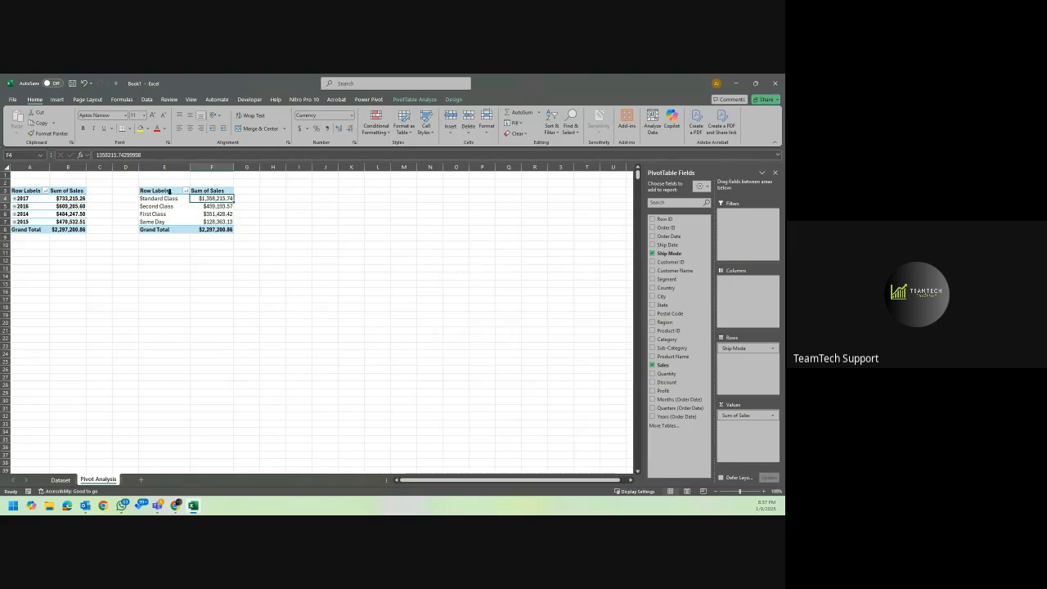
pyautogui.moveTo(170, 190); pyautogui.dragTo(213, 229)
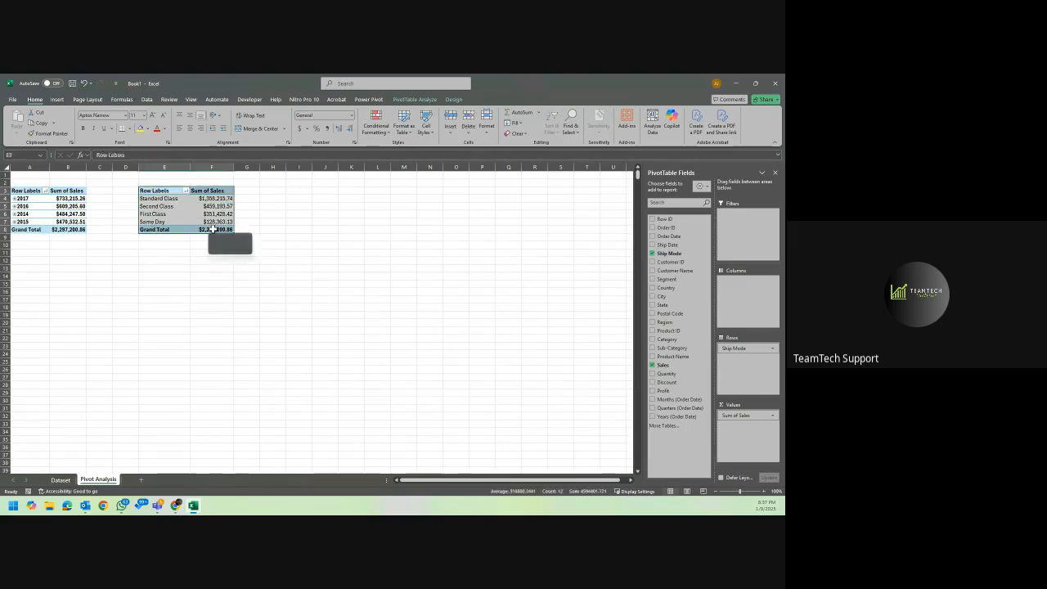
pyautogui.hotkey('ctrl', 'c')
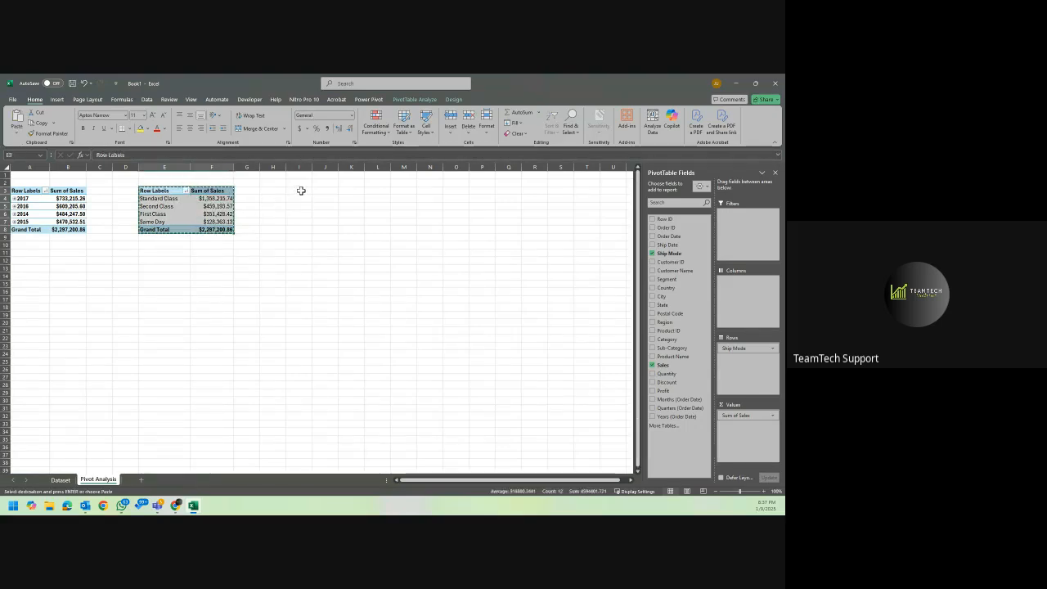
pyautogui.click(301, 191)
pyautogui.hotkey('ctrl', 'v')
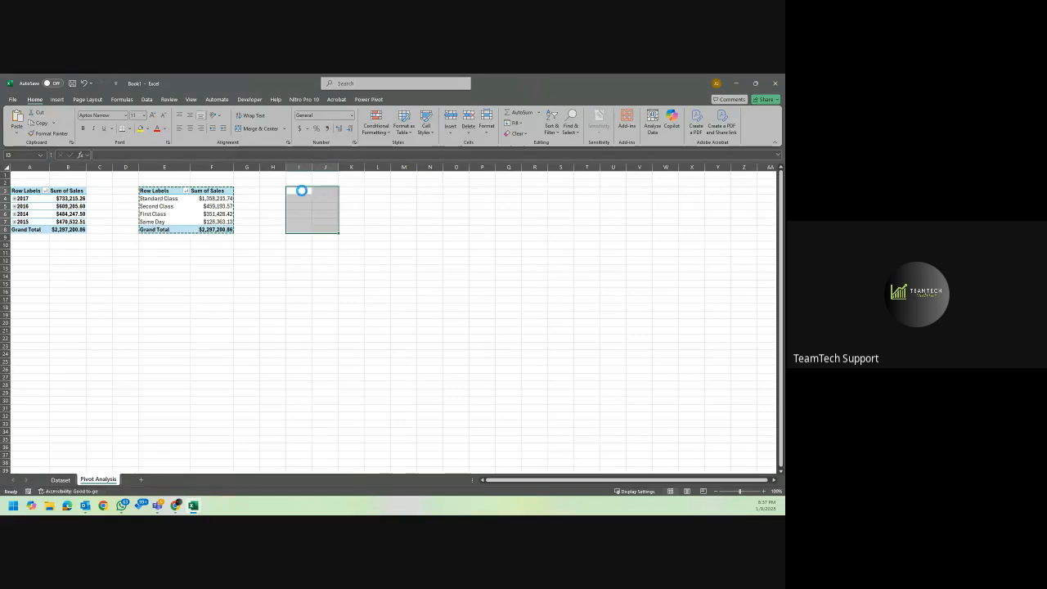
pyautogui.click(350, 239)
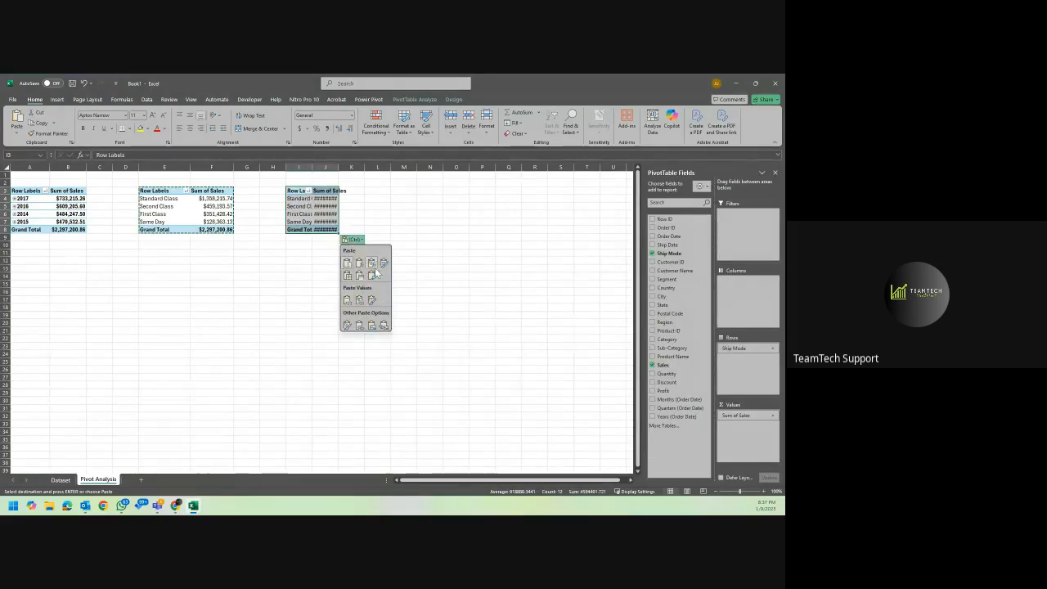
pyautogui.click(359, 275)
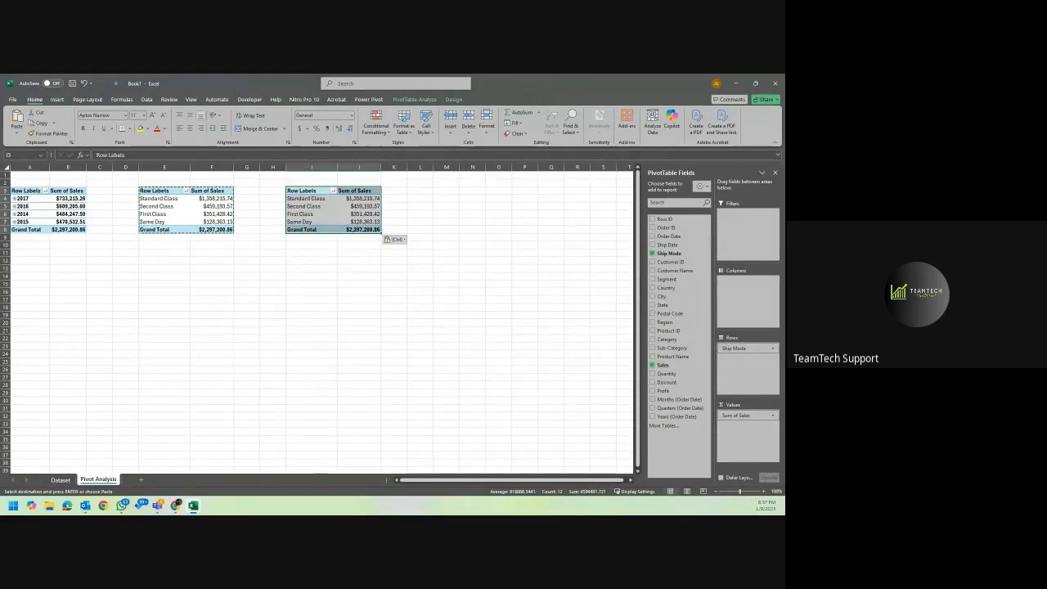
pyautogui.hotkey('alt', 'Tab')
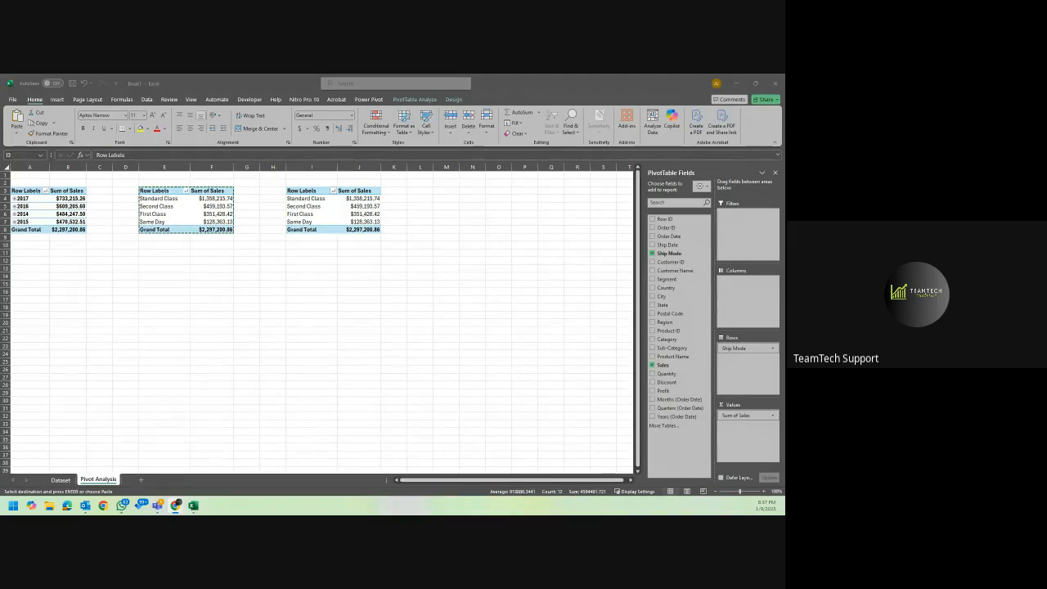
pyautogui.hotkey('alt', 'Tab')
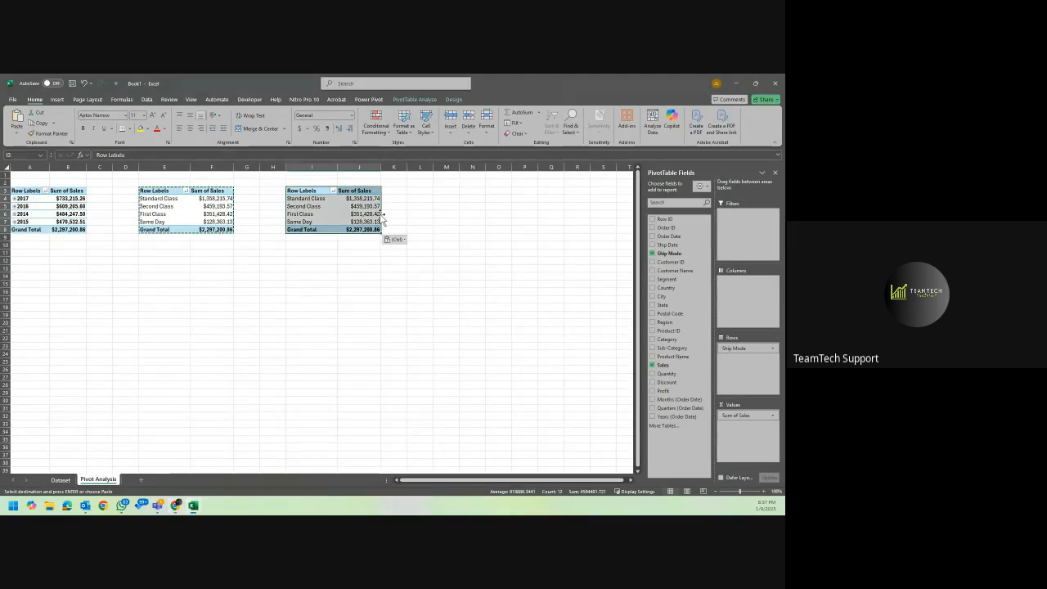
# Replace Ship Mode with Customer Name as the row field of the PivotTable copy at I3.
pyautogui.click(395, 209)
pyautogui.press('Escape')
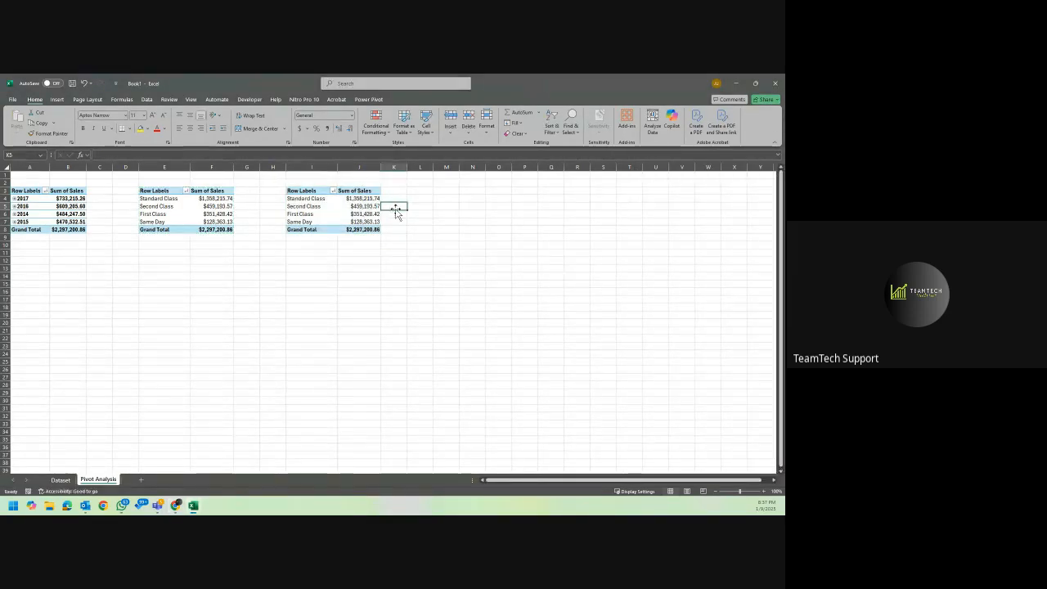
pyautogui.click(349, 210)
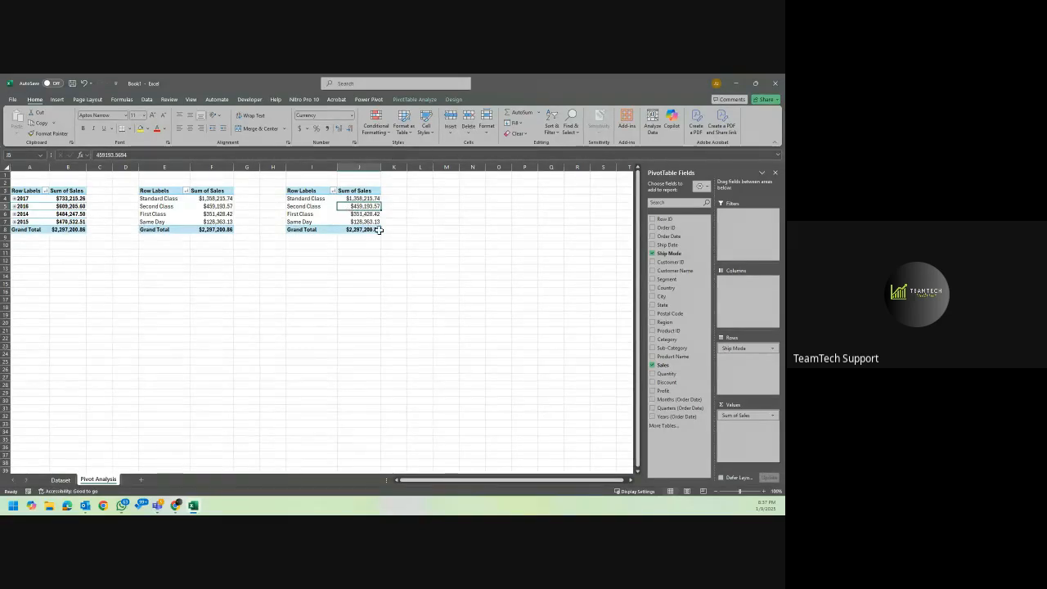
pyautogui.moveTo(733, 349); pyautogui.dragTo(575, 340)
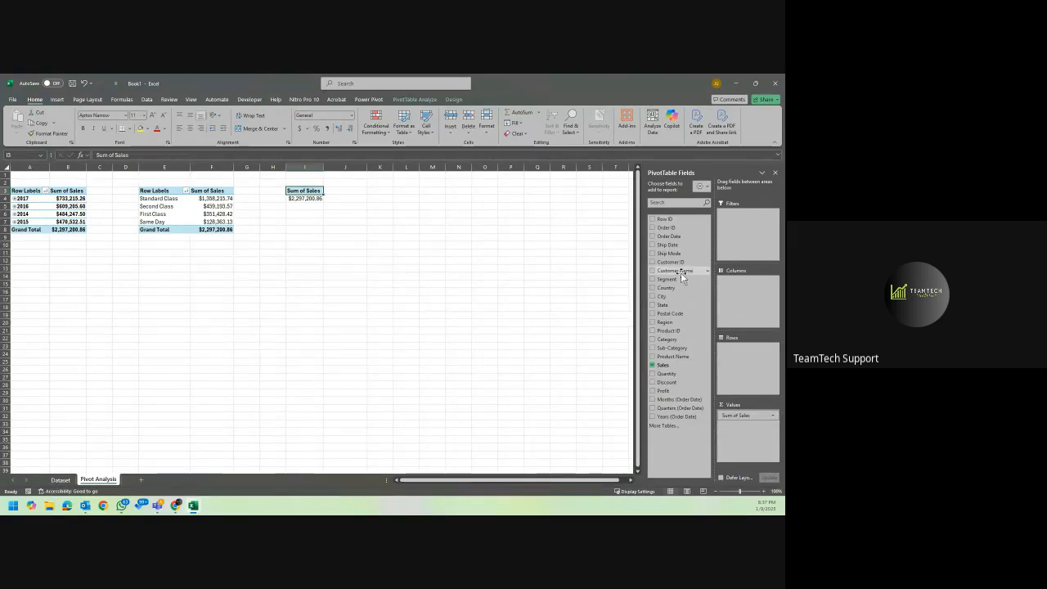
pyautogui.moveTo(681, 276); pyautogui.dragTo(733, 354)
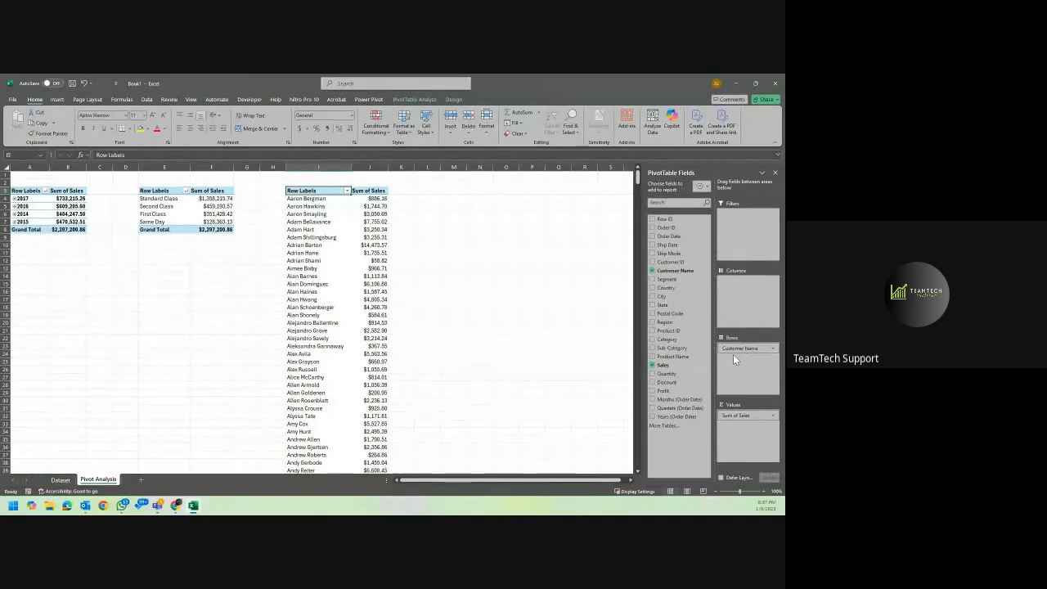
# Sort the customers in the PivotTable at I3 by Sum of Sales from largest to smallest.
pyautogui.rightClick(384, 199)
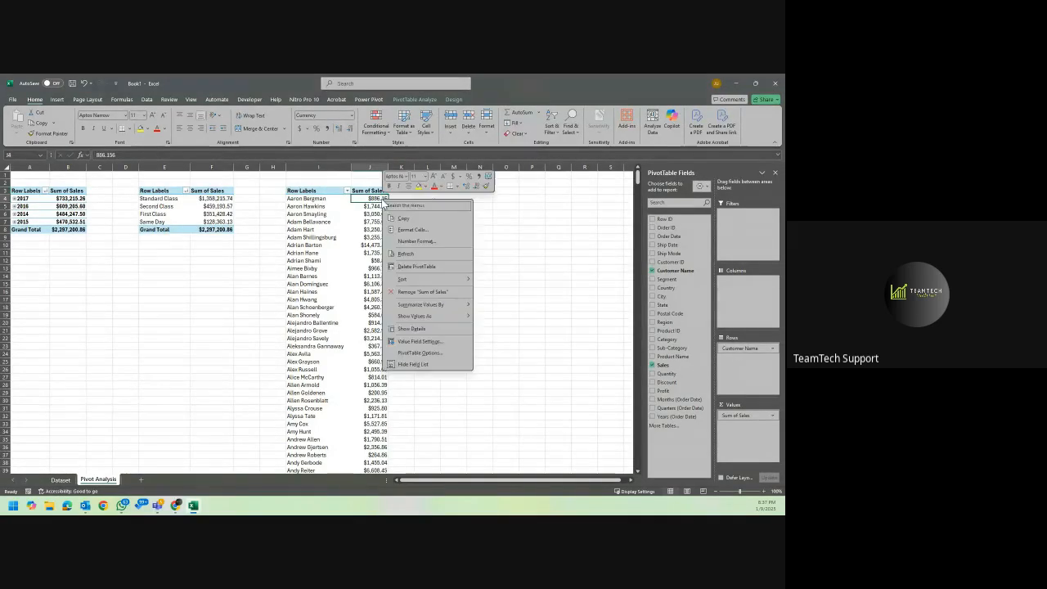
pyautogui.moveTo(456, 280)
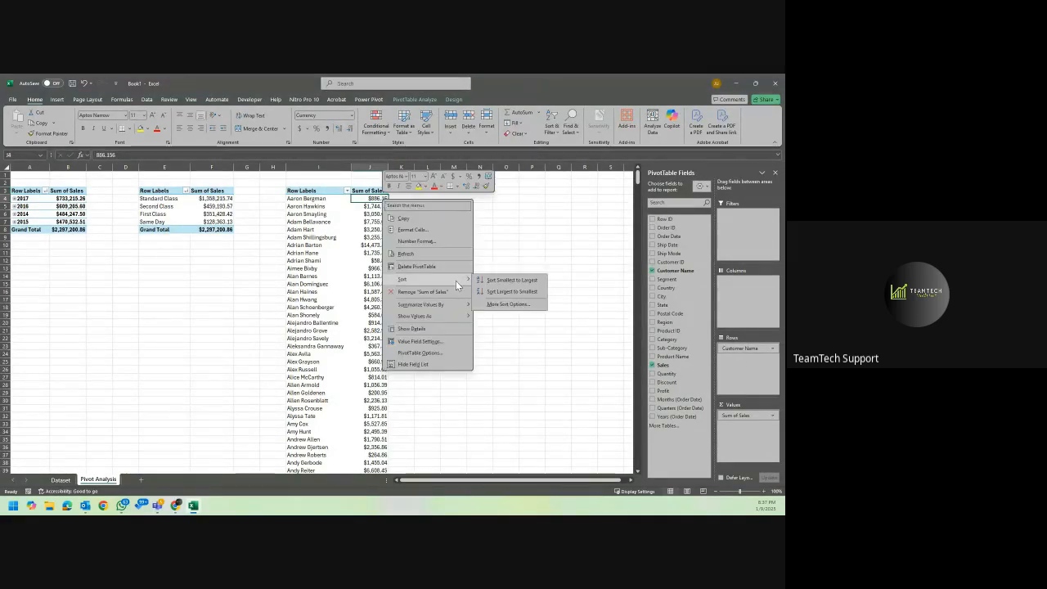
pyautogui.click(518, 291)
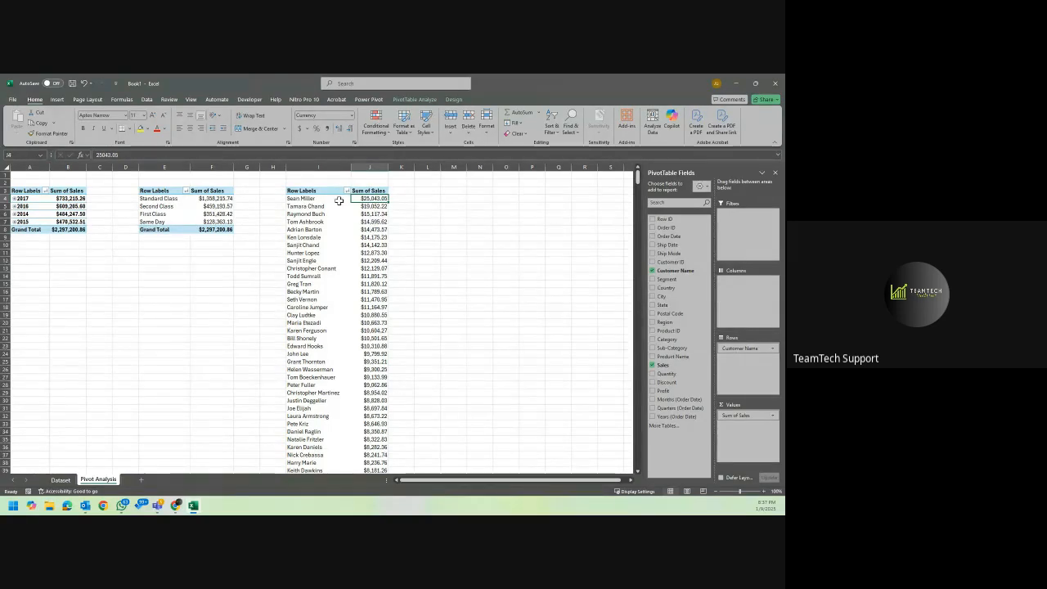
pyautogui.scroll(-1, 341, 238)
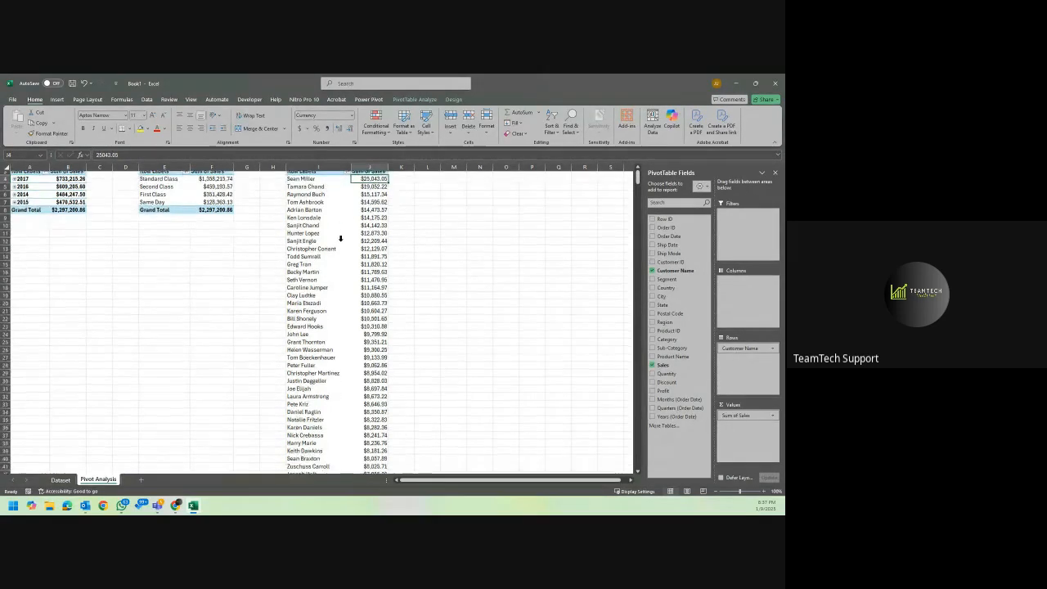
pyautogui.scroll(1, 341, 238)
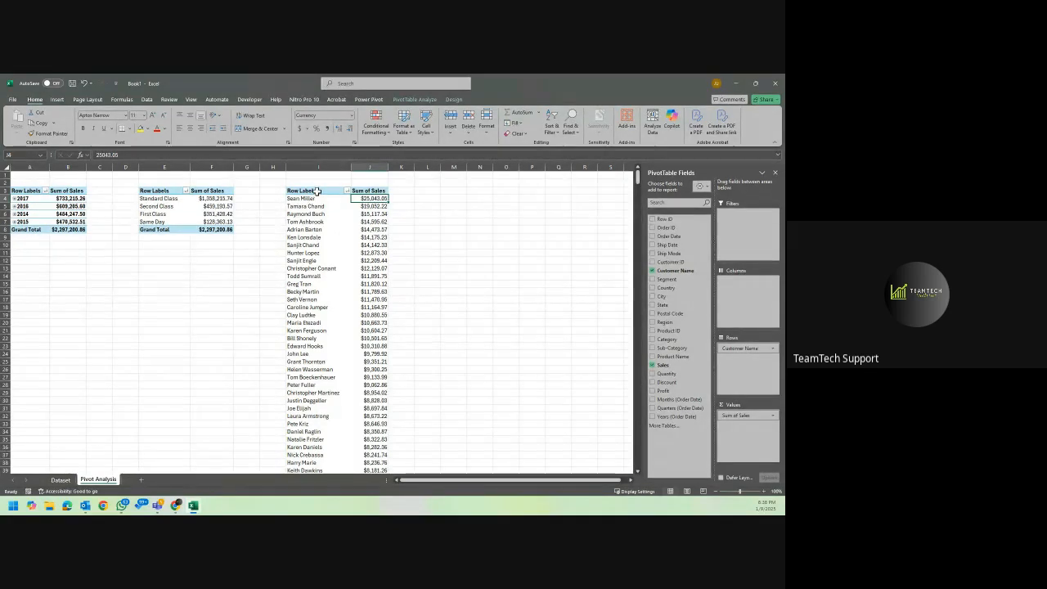
pyautogui.click(372, 206)
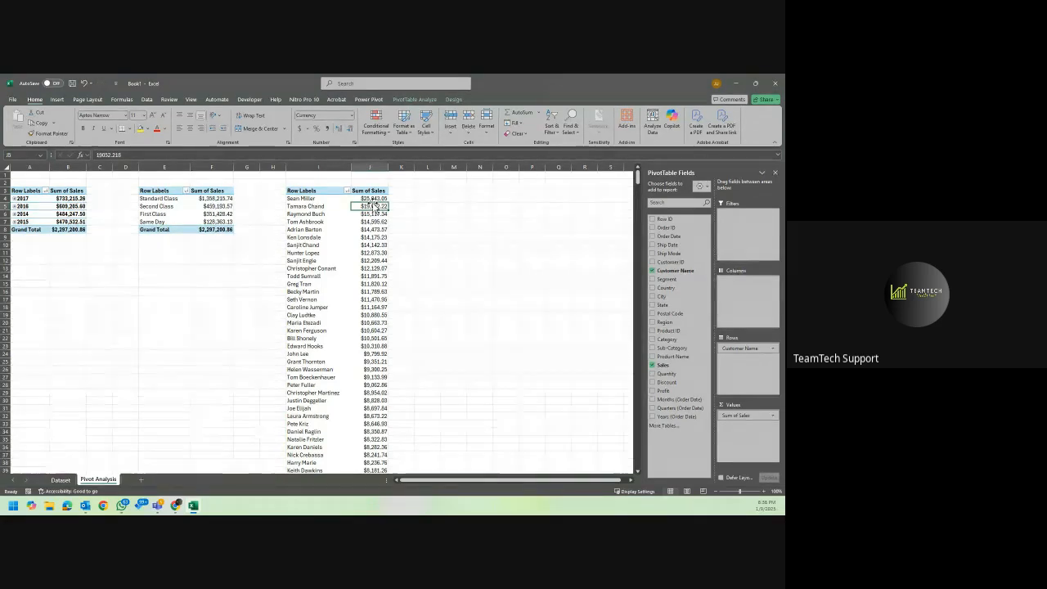
pyautogui.click(325, 206)
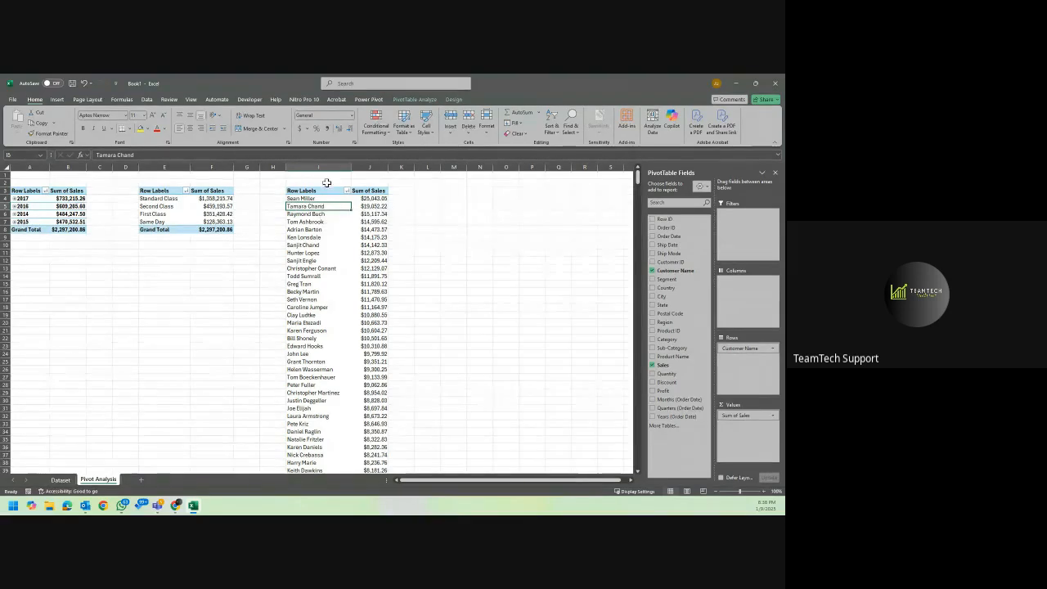
pyautogui.click(323, 190)
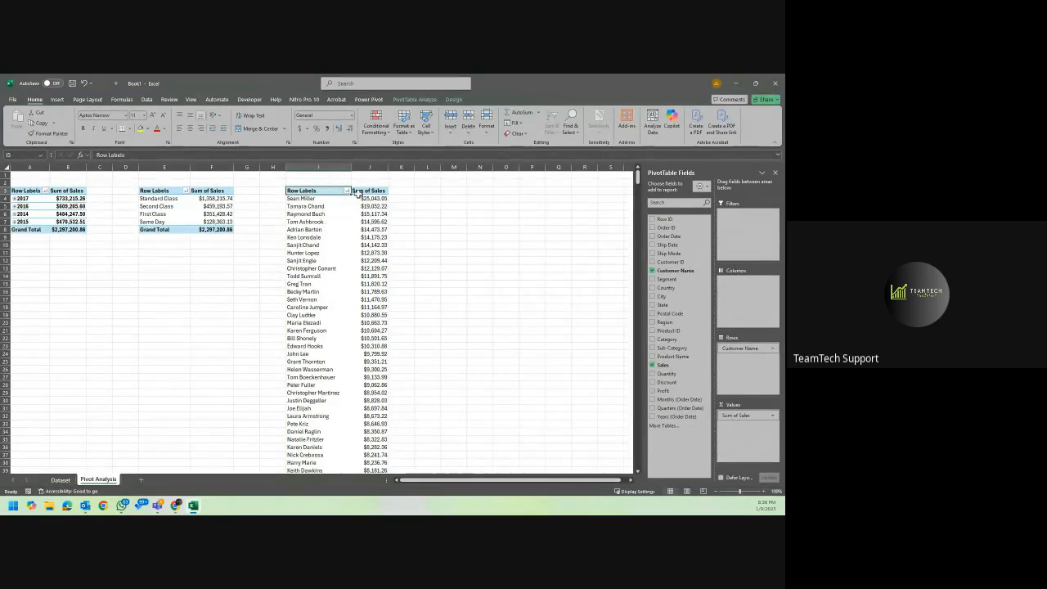
# Filter the customer PivotTable at I3 to the top 10 items by Sum of Sales and slightly widen column I.
pyautogui.click(347, 190)
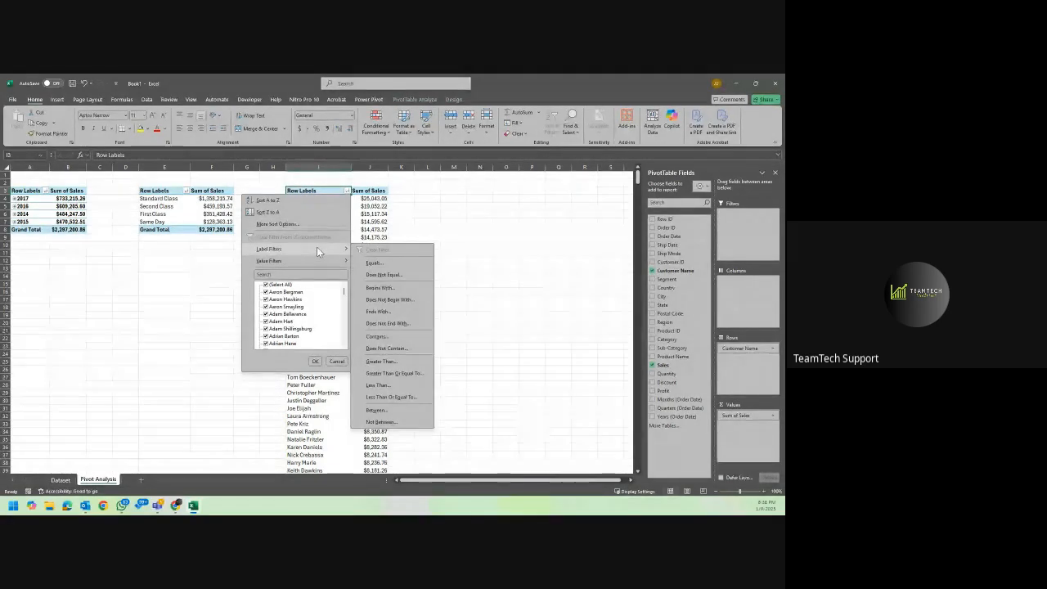
pyautogui.moveTo(306, 260)
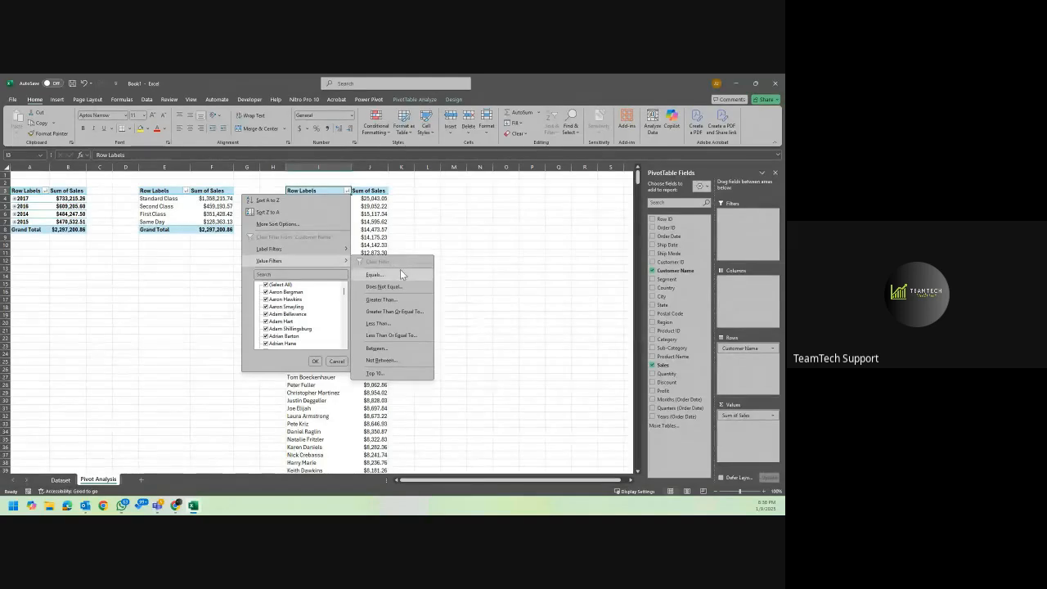
pyautogui.click(376, 374)
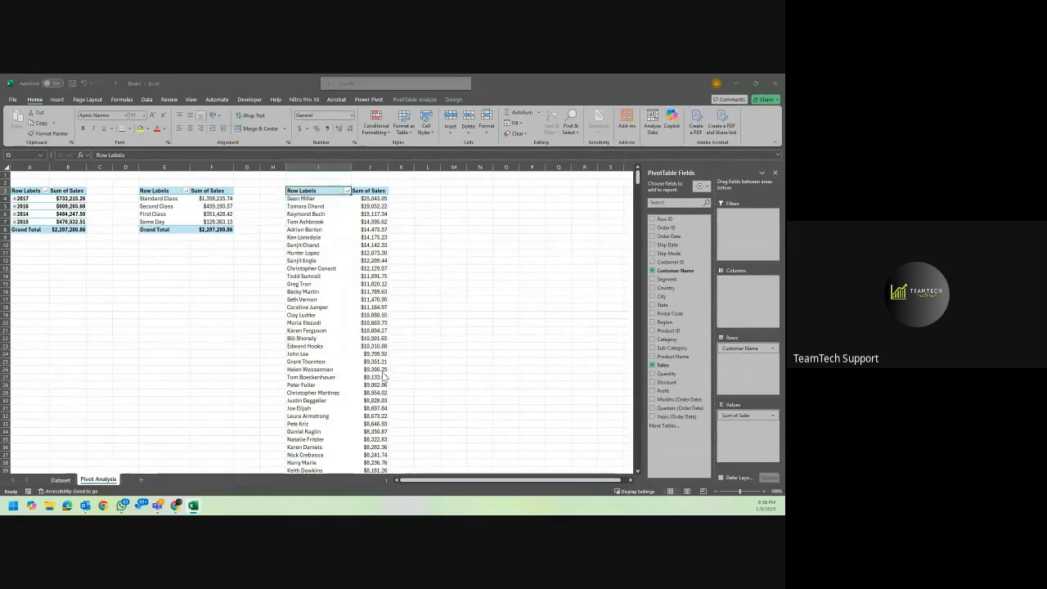
pyautogui.moveTo(250, 174); pyautogui.dragTo(274, 227)
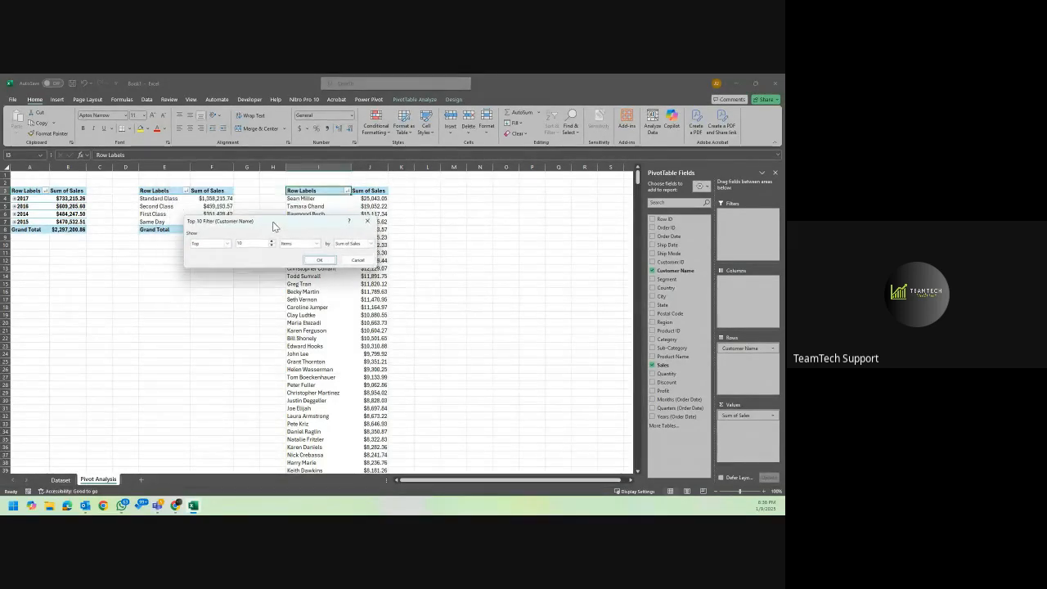
pyautogui.click(227, 244)
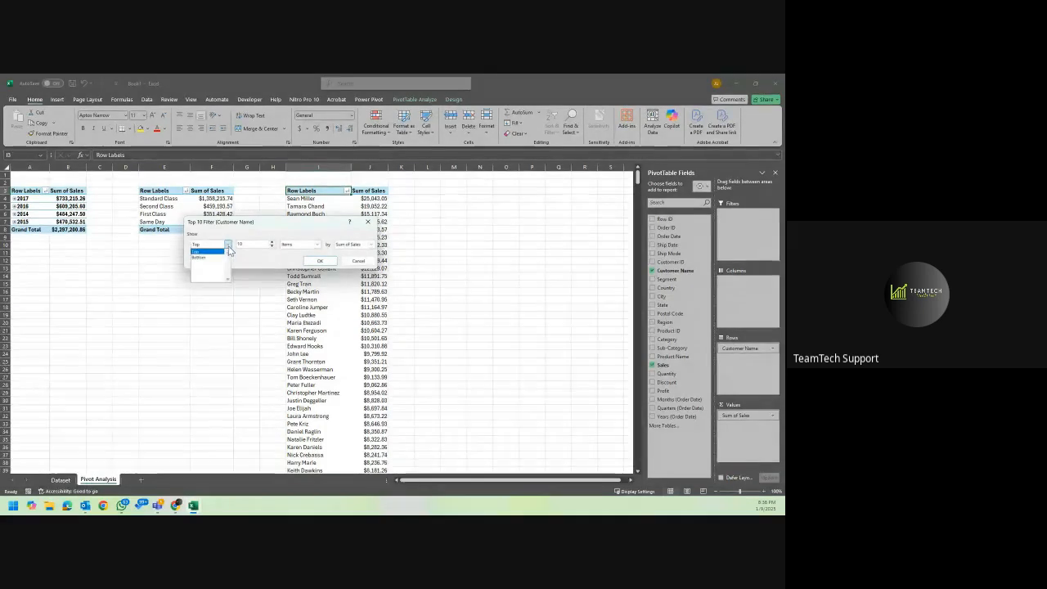
pyautogui.click(229, 250)
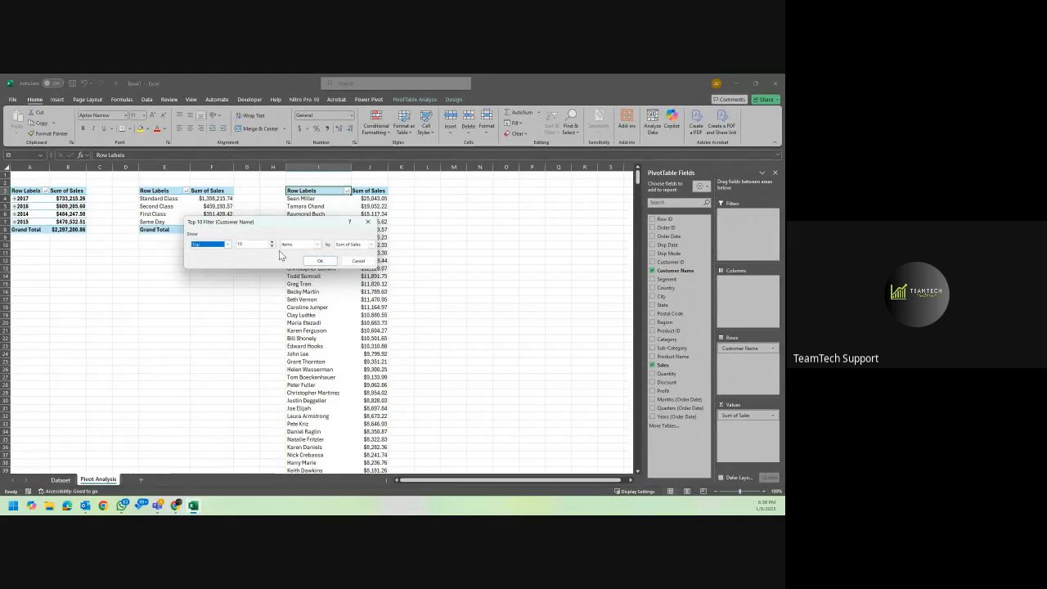
pyautogui.click(261, 245)
pyautogui.click(306, 247)
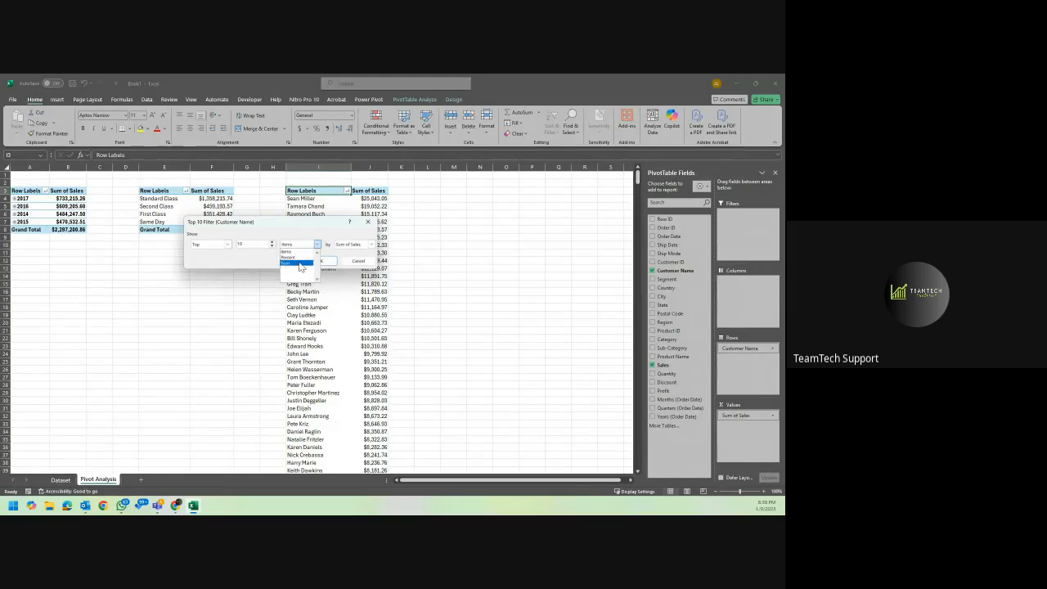
pyautogui.click(299, 264)
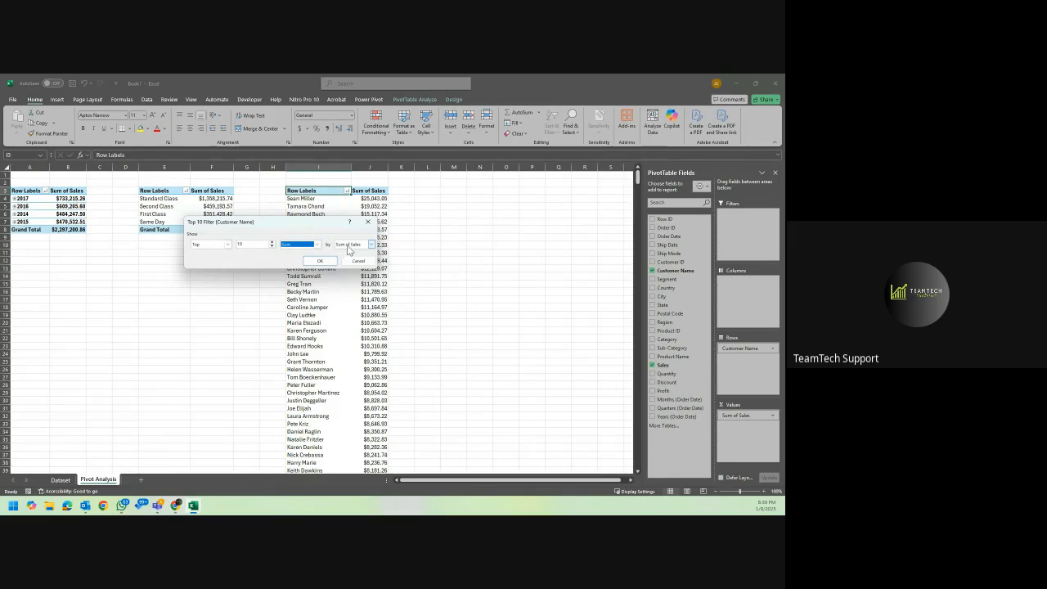
pyautogui.click(318, 244)
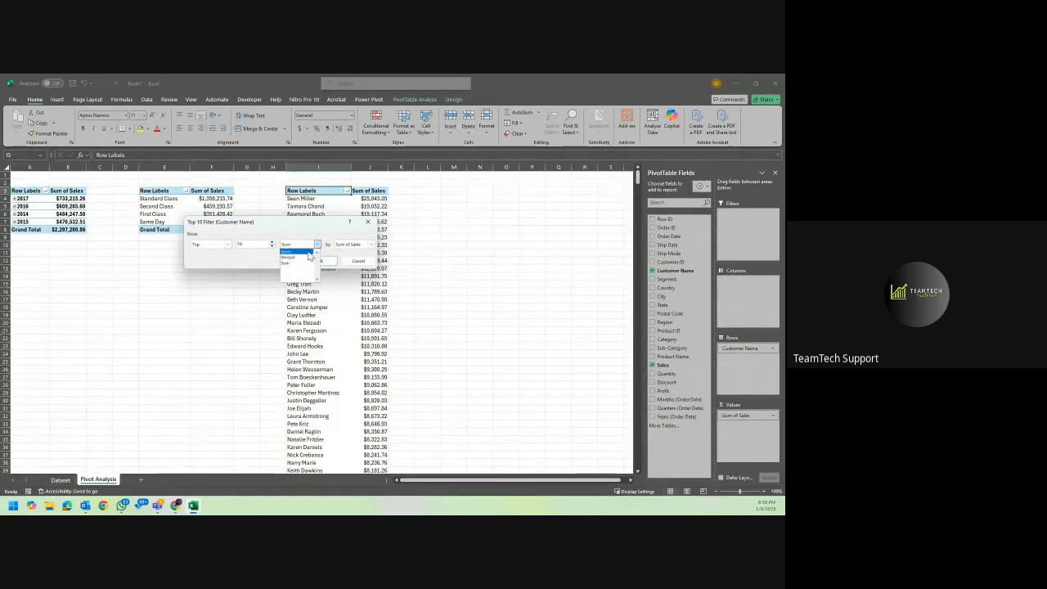
pyautogui.click(297, 251)
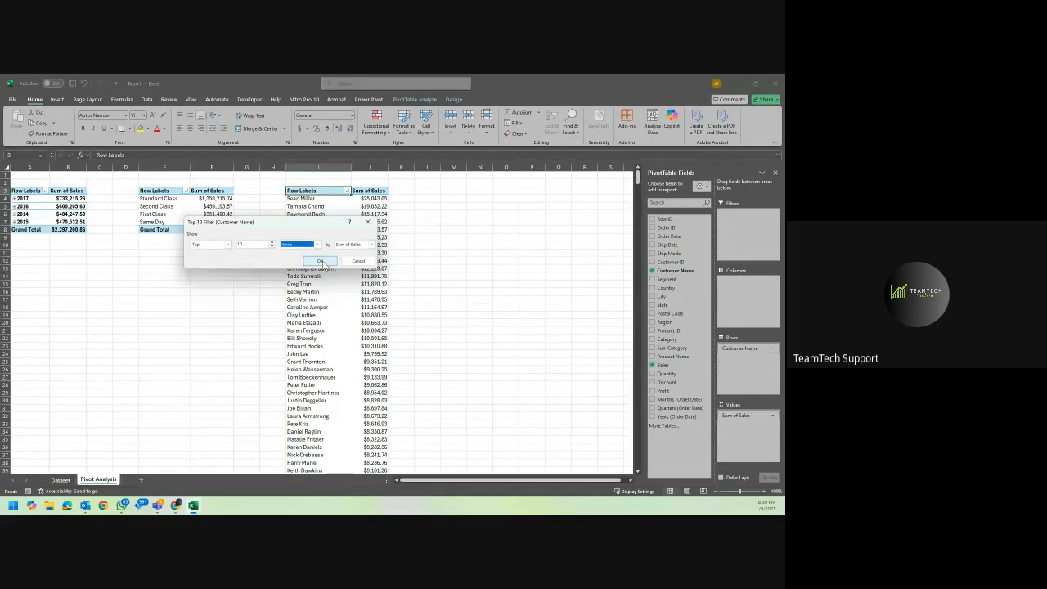
pyautogui.click(321, 261)
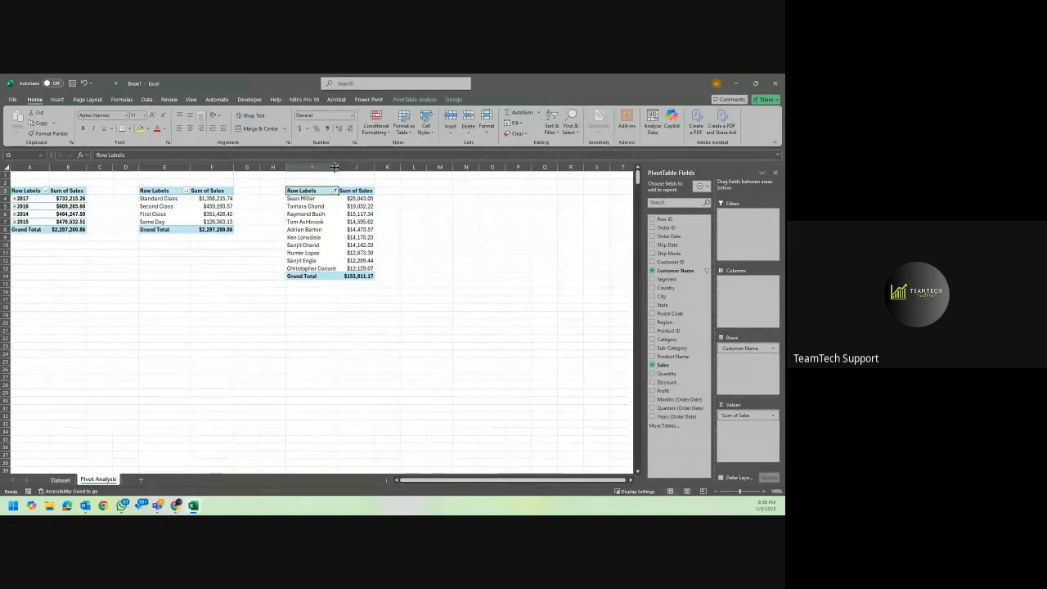
pyautogui.moveTo(338, 169); pyautogui.dragTo(342, 169)
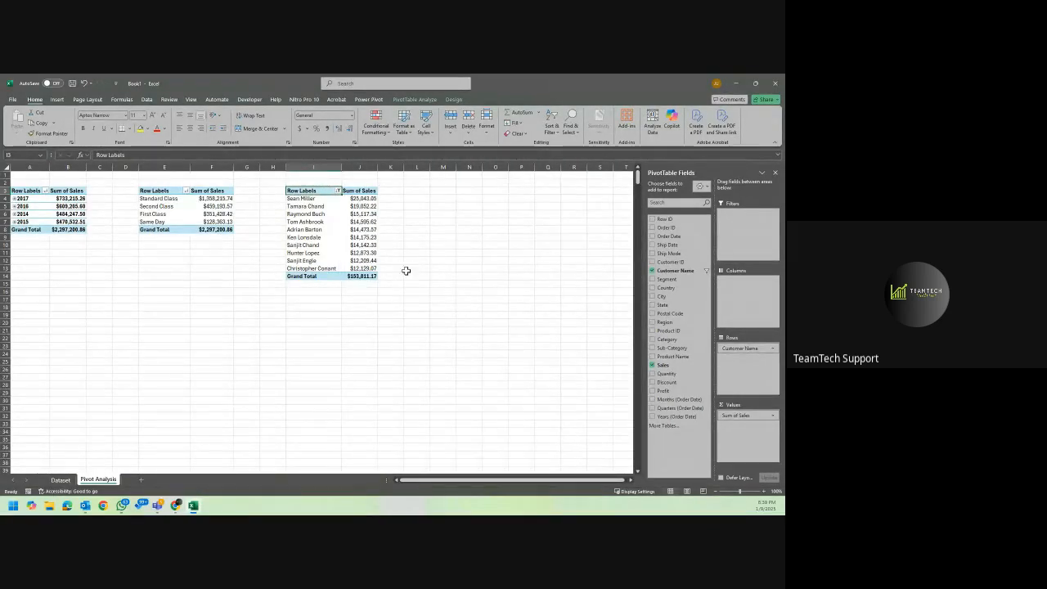
# Copy the whole ship mode PivotTable to cell L3 and autofit columns L and M to its contents.
pyautogui.moveTo(180, 191); pyautogui.dragTo(197, 230)
pyautogui.hotkey('ctrl', 'c')
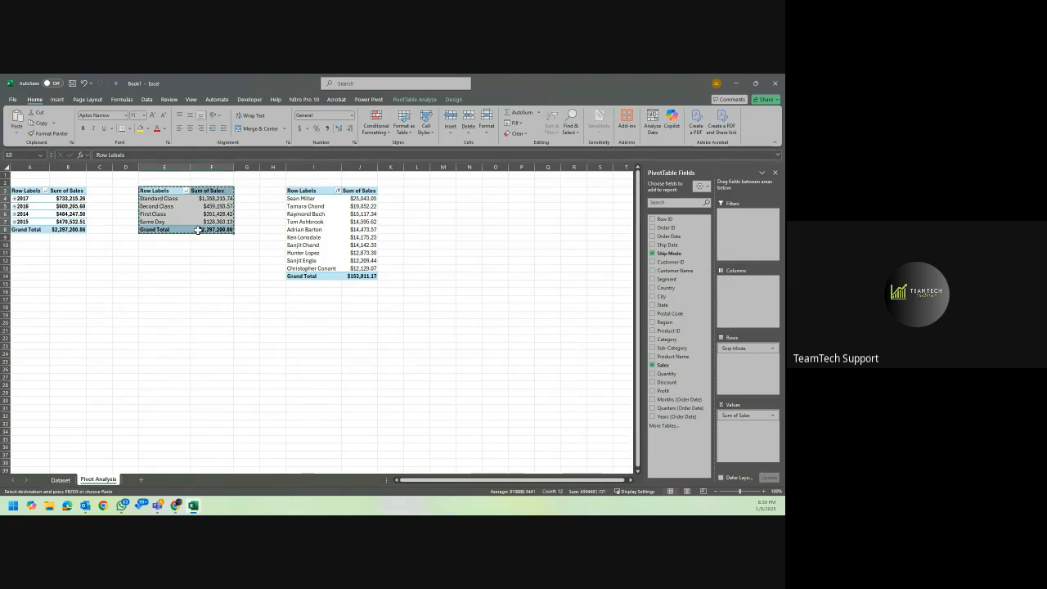
pyautogui.click(423, 194)
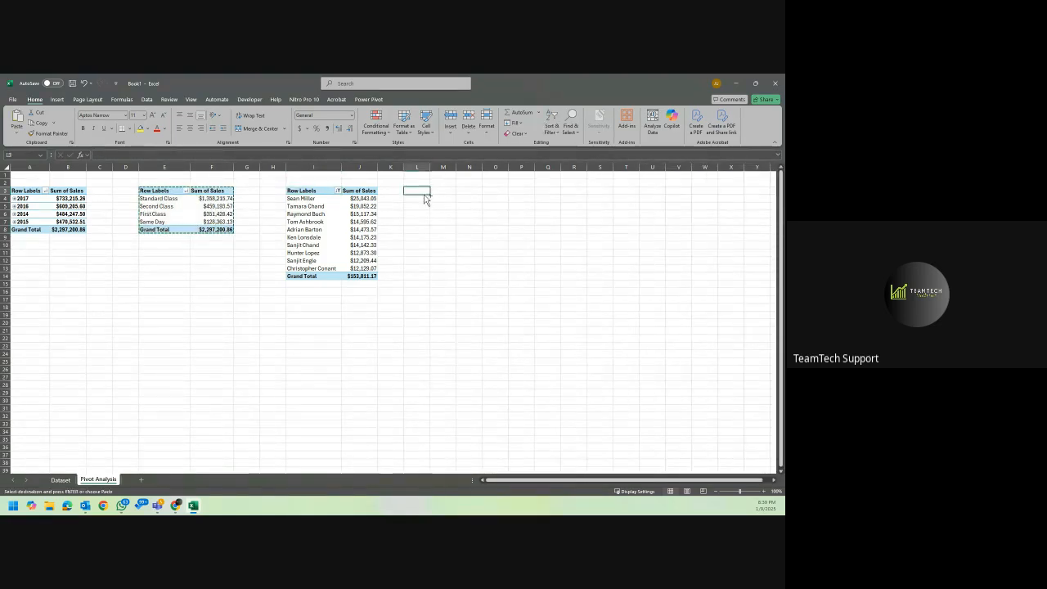
pyautogui.hotkey('ctrl', 'v')
pyautogui.moveTo(417, 167); pyautogui.dragTo(446, 167)
pyautogui.doubleClick(455, 167)
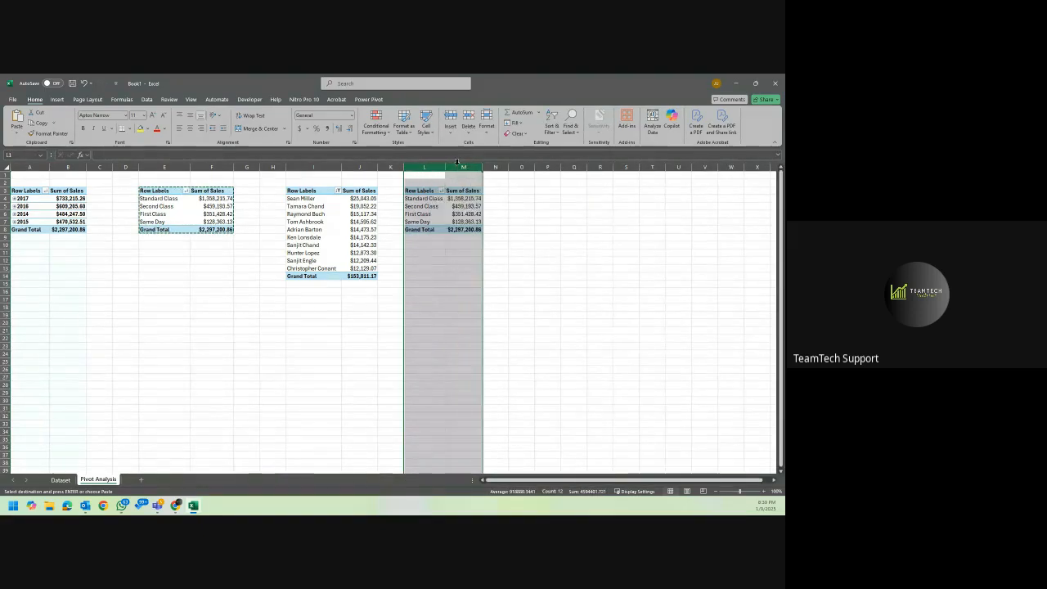
pyautogui.click(449, 229)
pyautogui.click(440, 214)
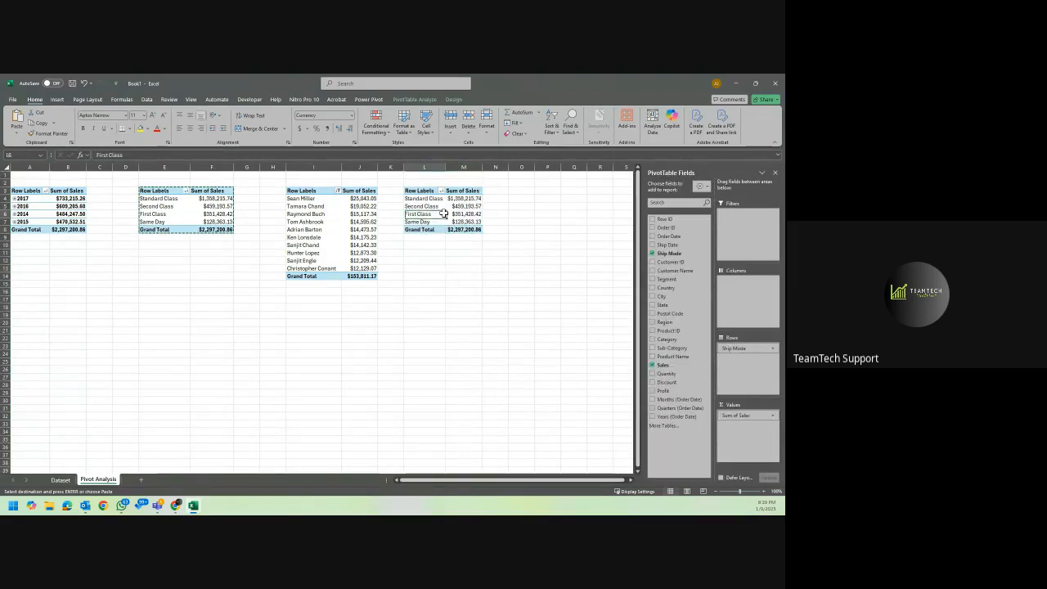
pyautogui.press('Escape')
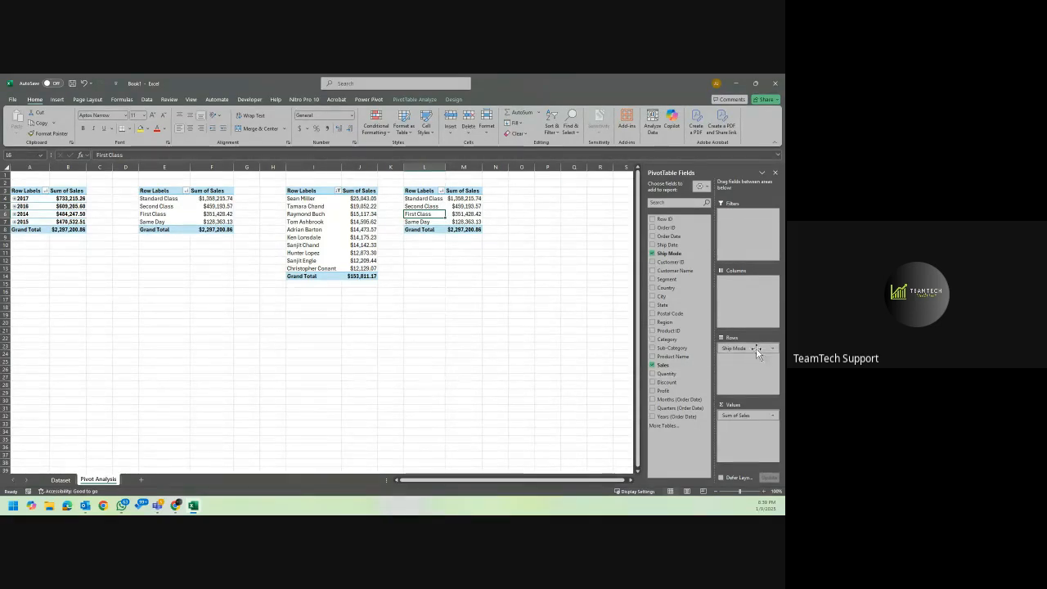
# Replace Ship Mode with Category as the row field of the PivotTable at L3 and sort by Sum of Sales, largest to smallest.
pyautogui.moveTo(757, 350); pyautogui.dragTo(537, 385)
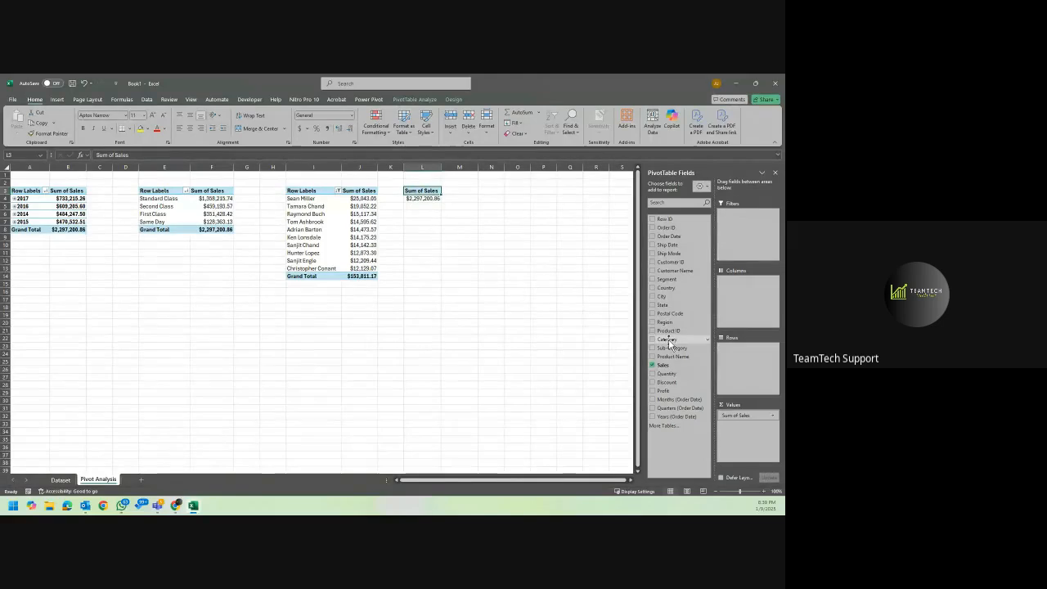
pyautogui.moveTo(669, 342); pyautogui.dragTo(744, 374)
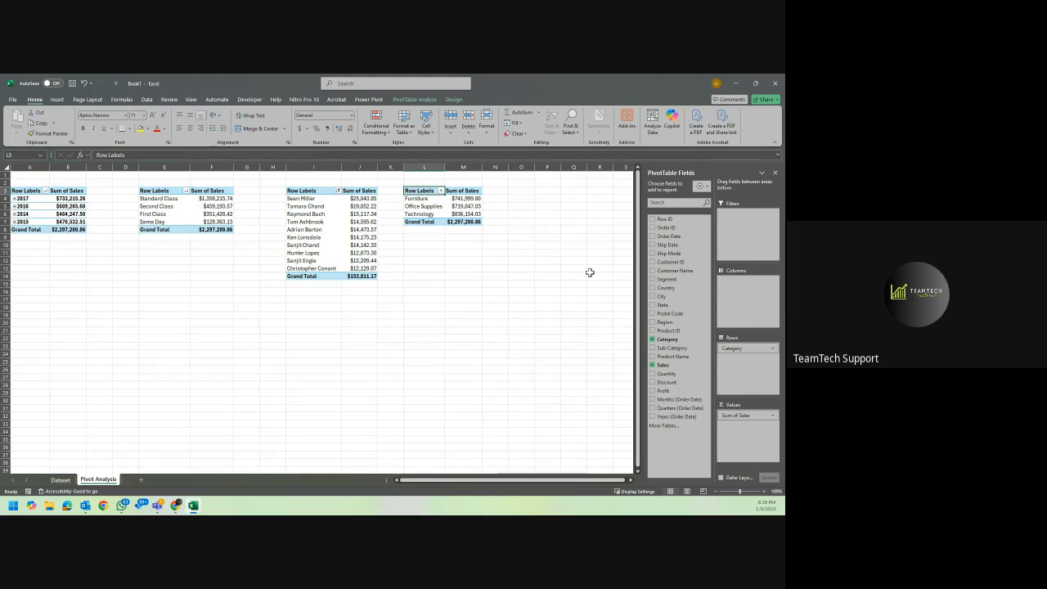
pyautogui.rightClick(467, 199)
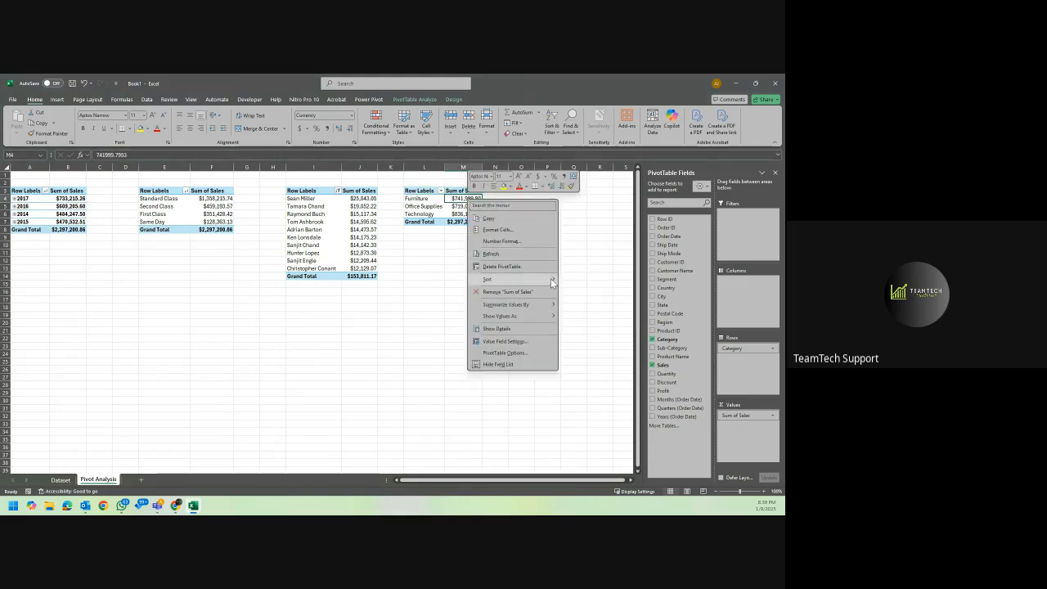
pyautogui.moveTo(550, 278)
pyautogui.click(594, 289)
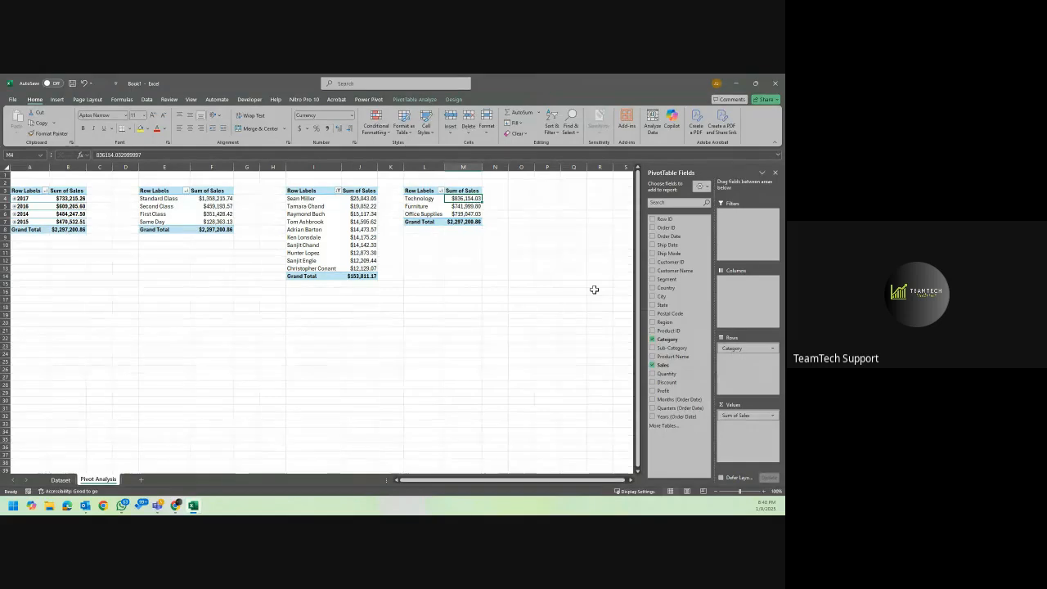
pyautogui.click(479, 238)
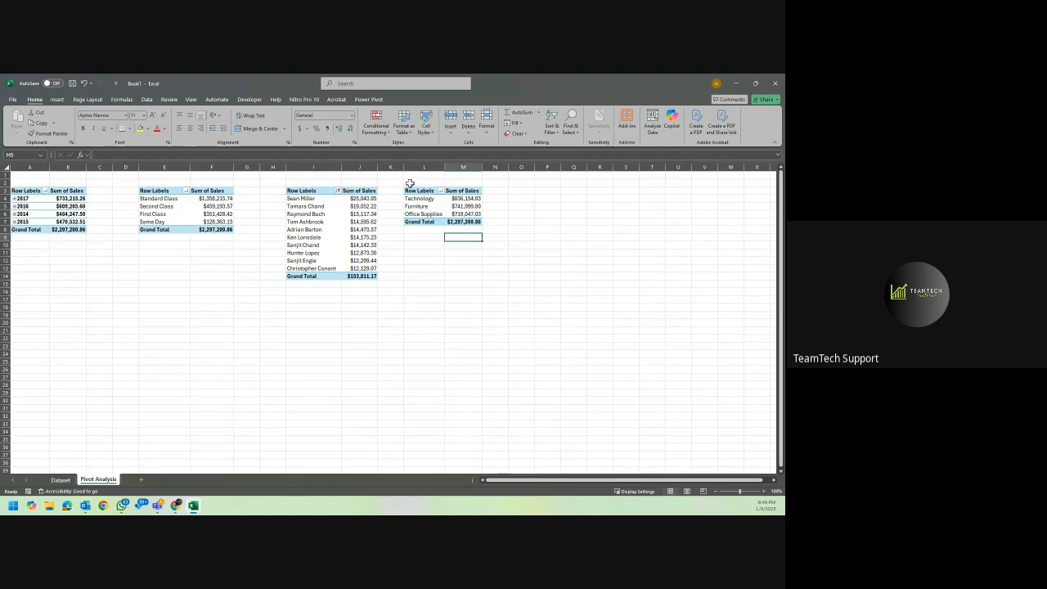
# Copy the whole category PivotTable to cell O3, keeping the source column widths.
pyautogui.moveTo(411, 191); pyautogui.dragTo(460, 222)
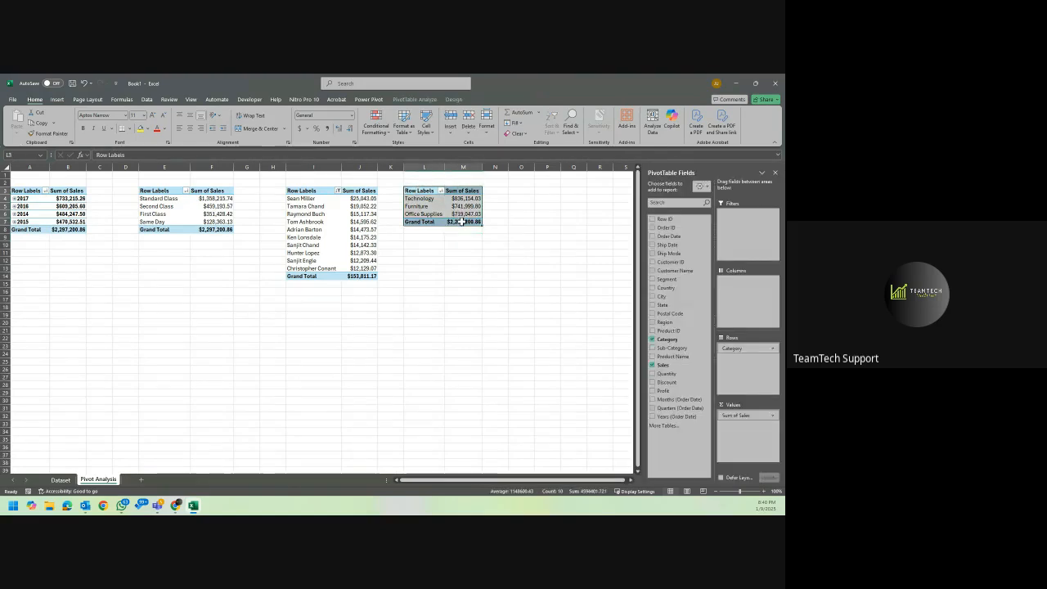
pyautogui.hotkey('ctrl', 'c')
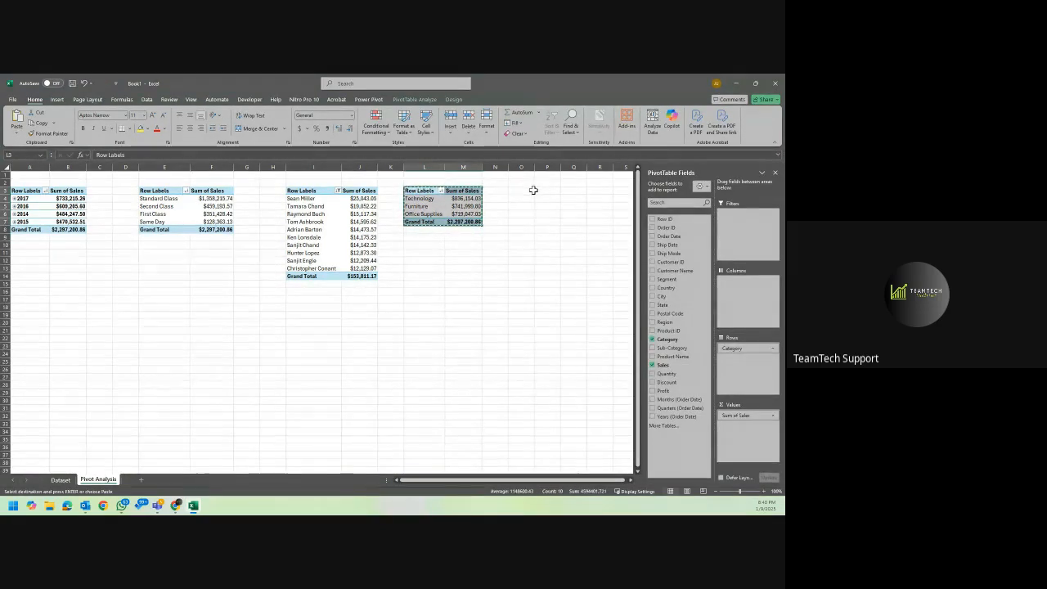
pyautogui.click(532, 191)
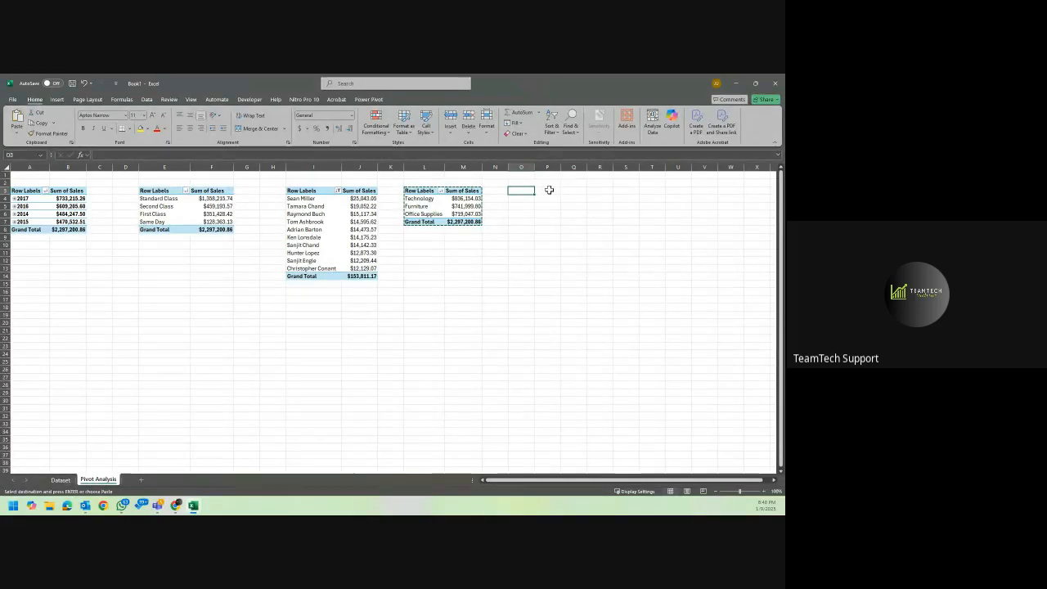
pyautogui.hotkey('ctrl', 'v')
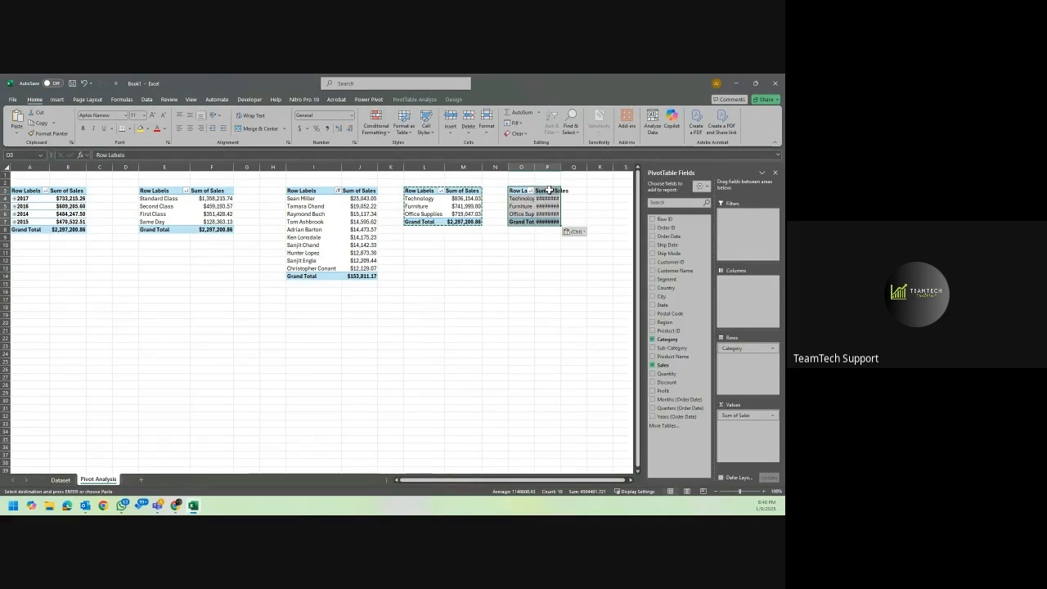
pyautogui.click(573, 233)
pyautogui.click(586, 267)
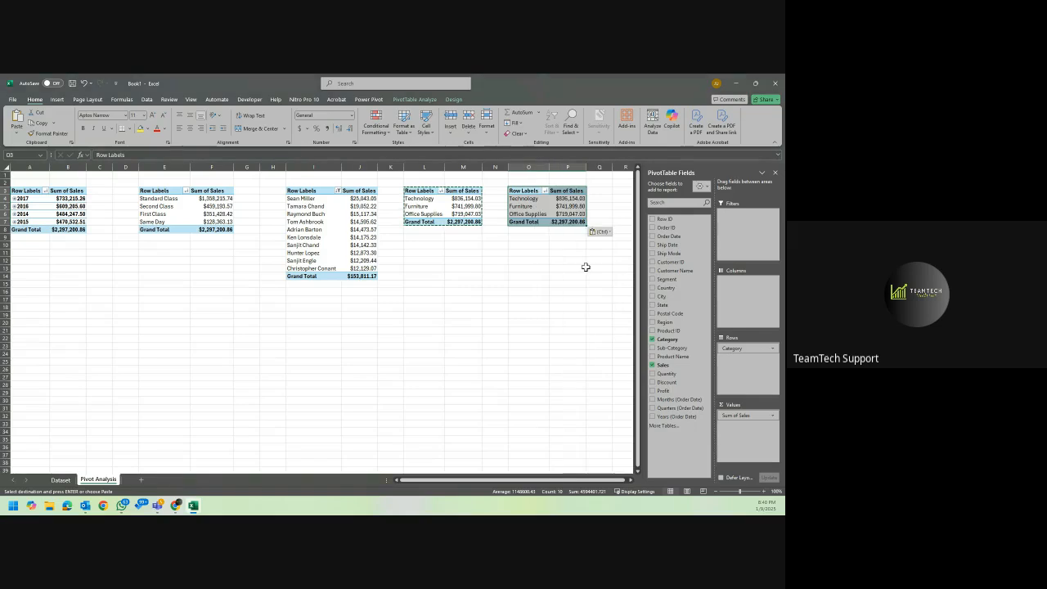
pyautogui.click(560, 221)
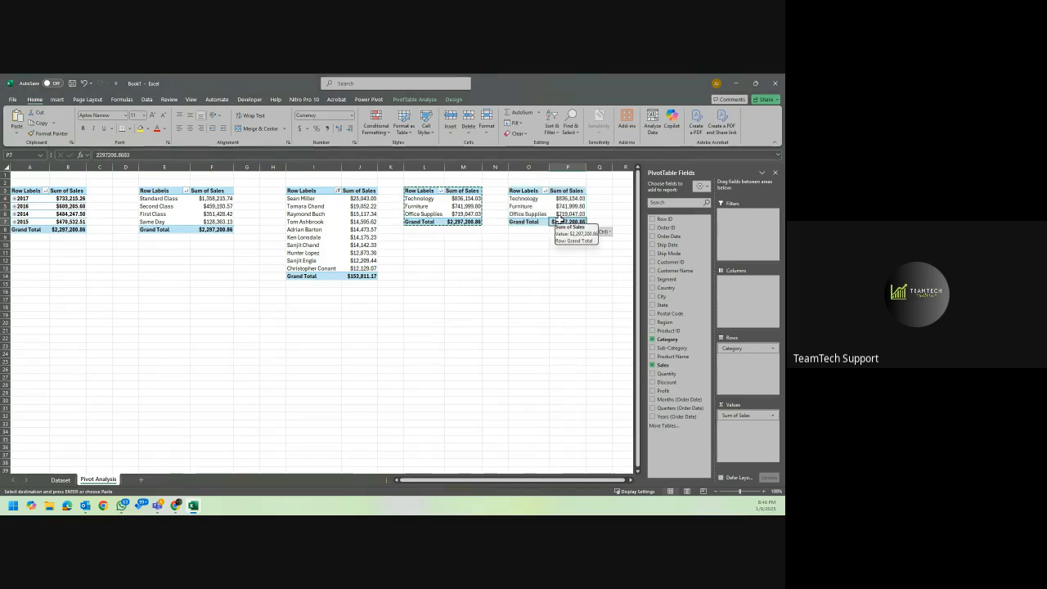
pyautogui.press('Escape')
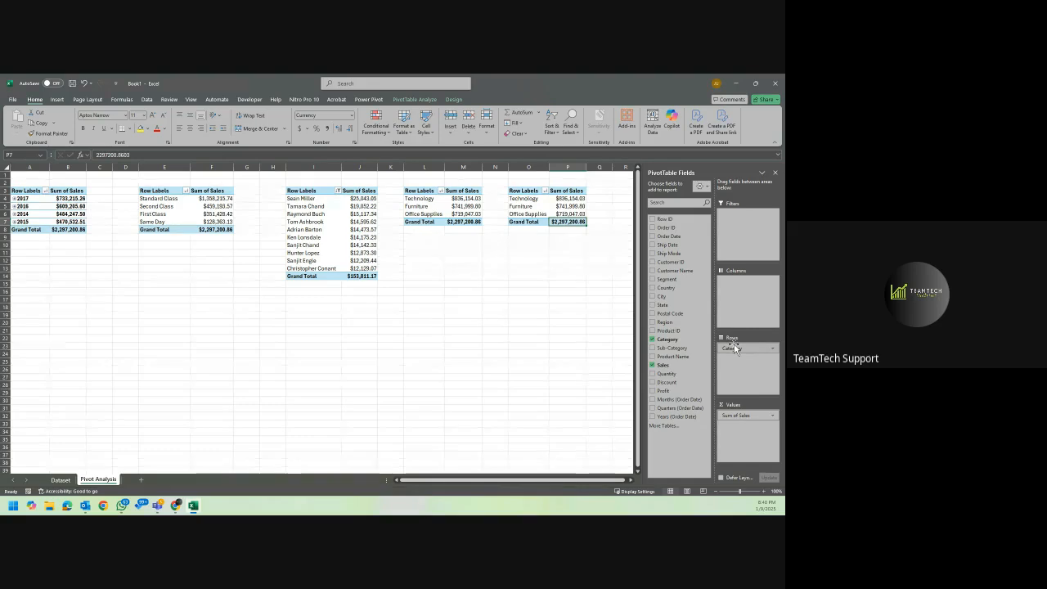
# Replace Category with Sub-Category as the row field of the PivotTable at O3 and sort by Sum of Sales, largest to smallest.
pyautogui.moveTo(736, 348)
pyautogui.mouseDown()
pyautogui.moveTo(668, 352)
pyautogui.moveTo(737, 365)
pyautogui.mouseUp()
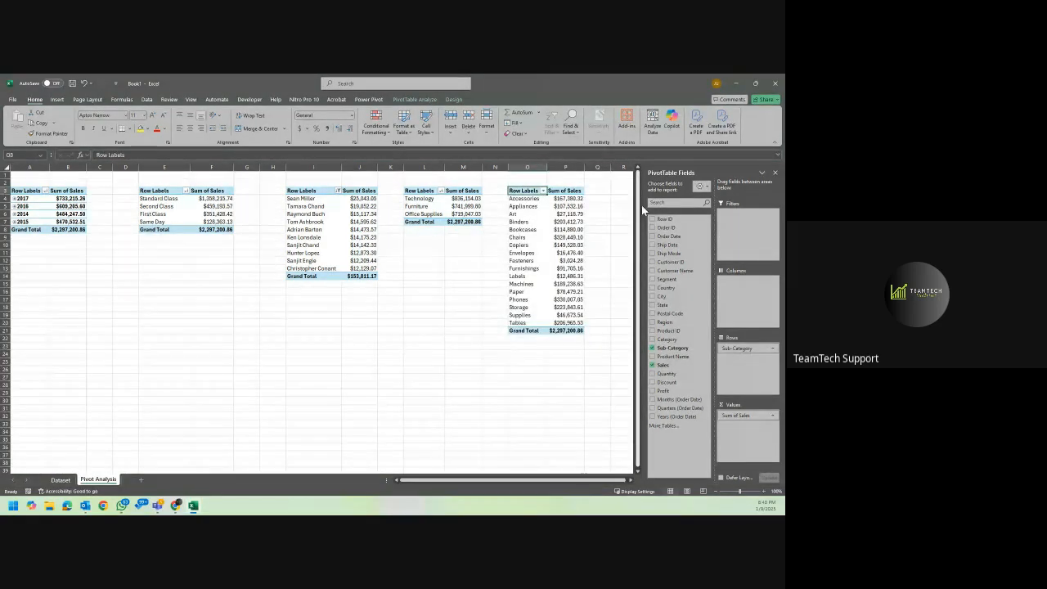
pyautogui.rightClick(571, 198)
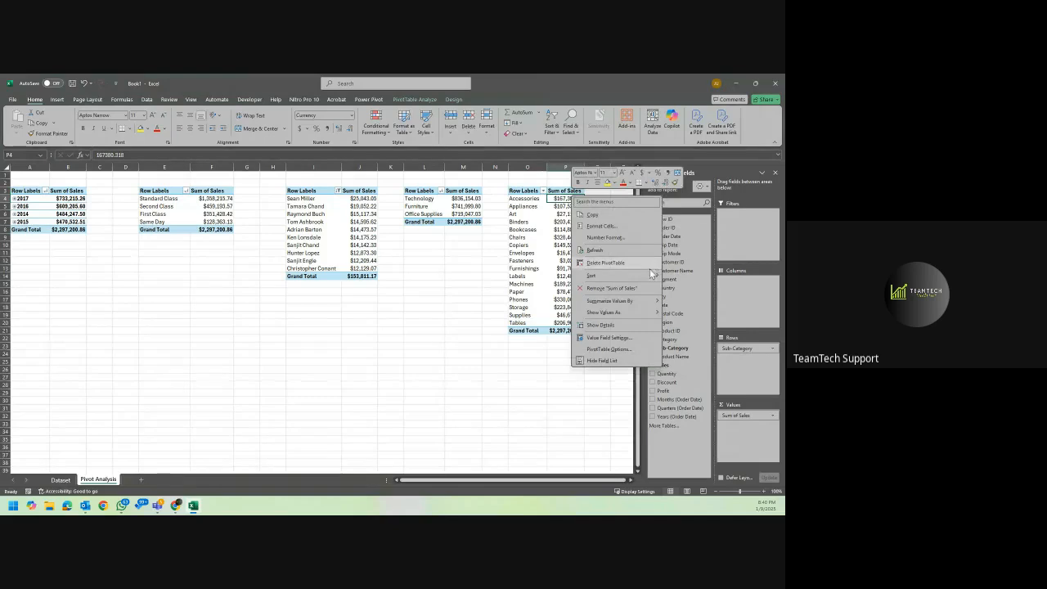
pyautogui.moveTo(646, 275)
pyautogui.click(701, 289)
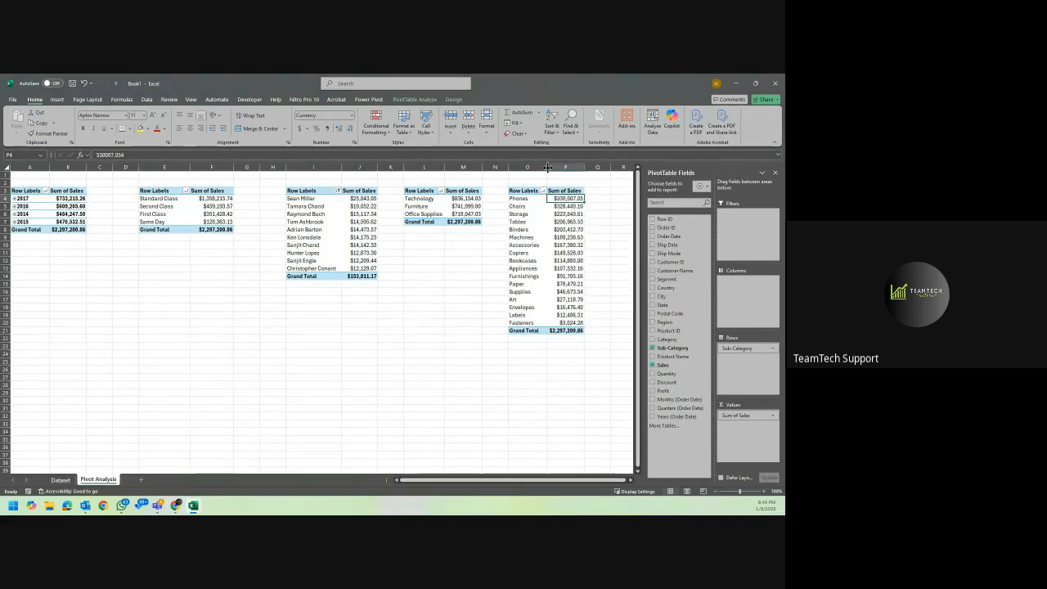
# Widen columns O and P slightly so the sub-category PivotTable has more room.
pyautogui.moveTo(547, 167); pyautogui.dragTo(597, 166)
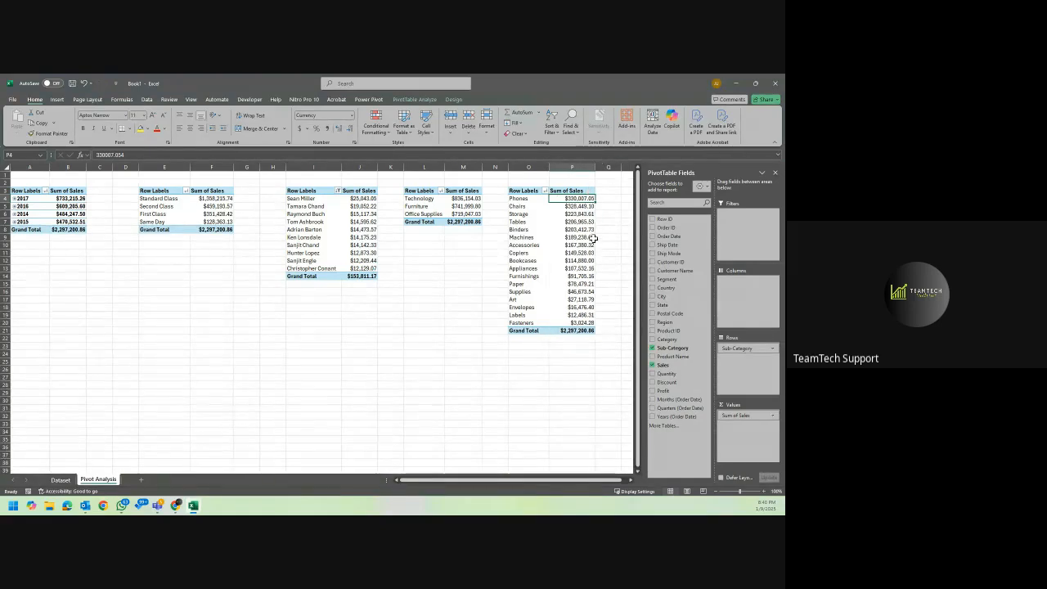
pyautogui.click(565, 351)
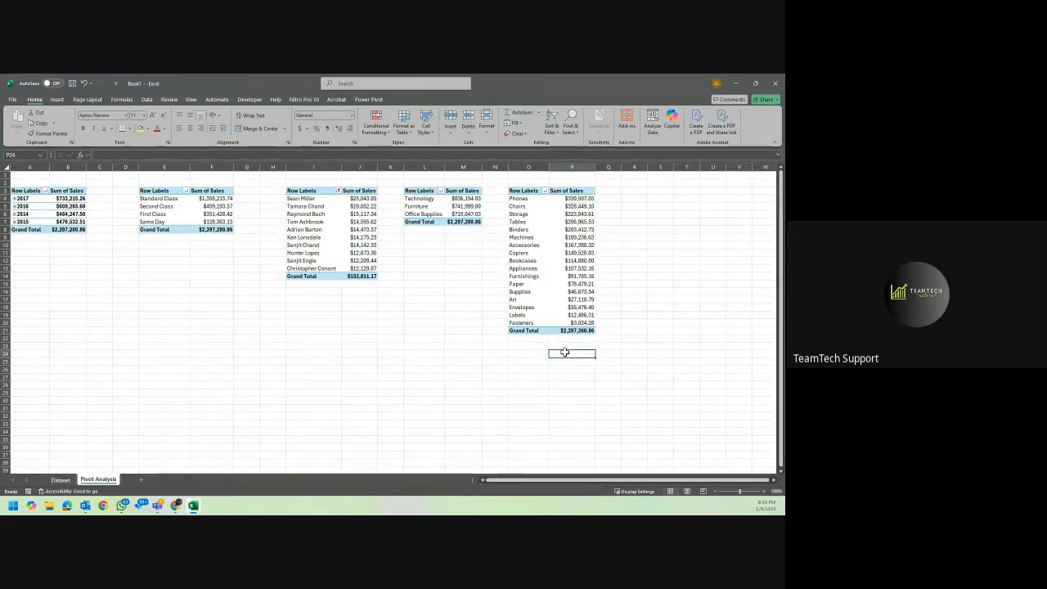
pyautogui.click(556, 193)
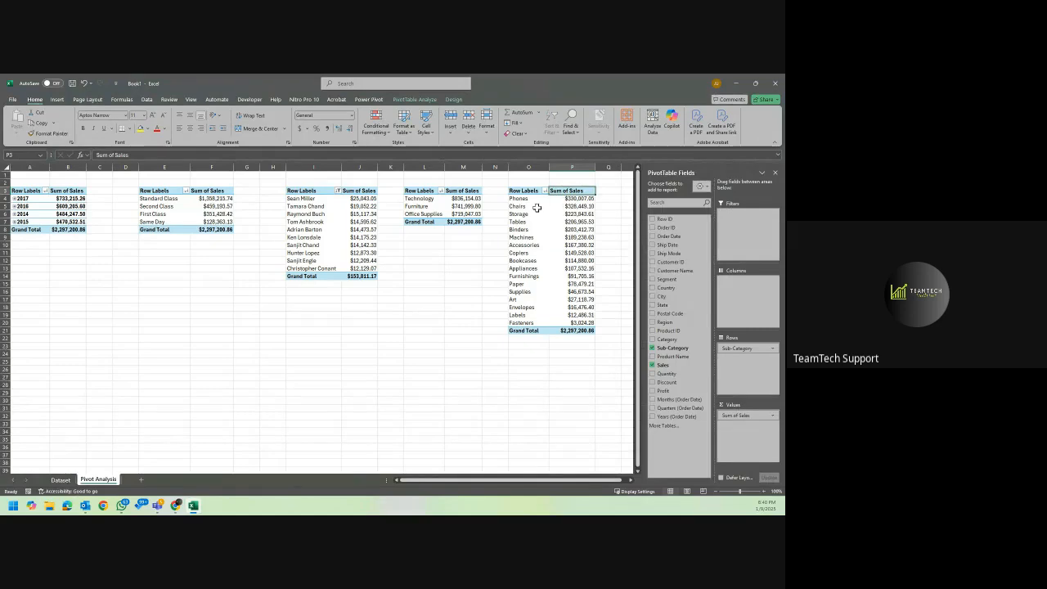
# Copy the whole category PivotTable at L3 to cell S3.
pyautogui.click(604, 336)
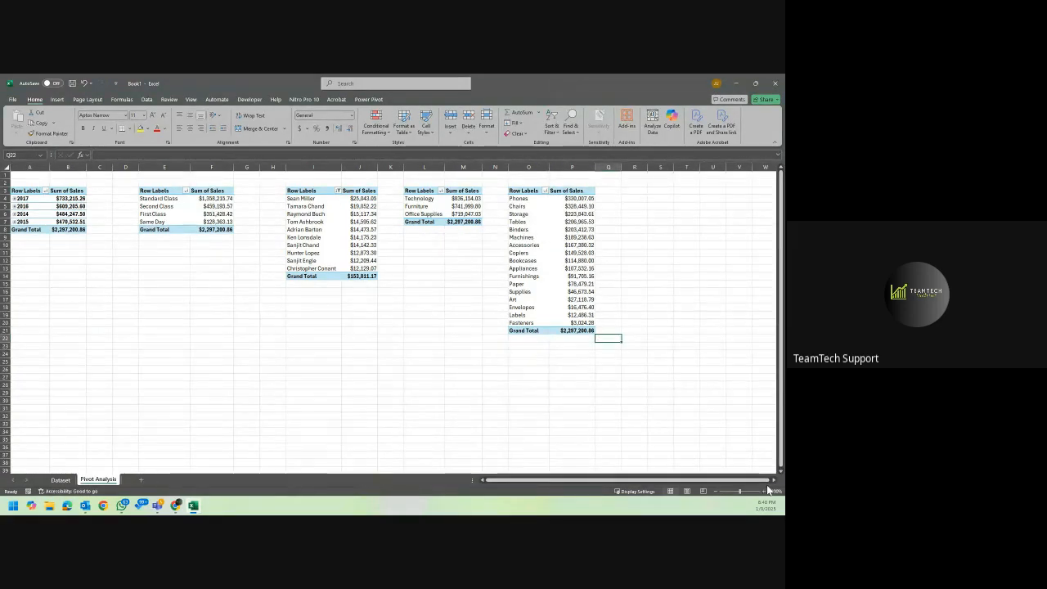
pyautogui.click(773, 481)
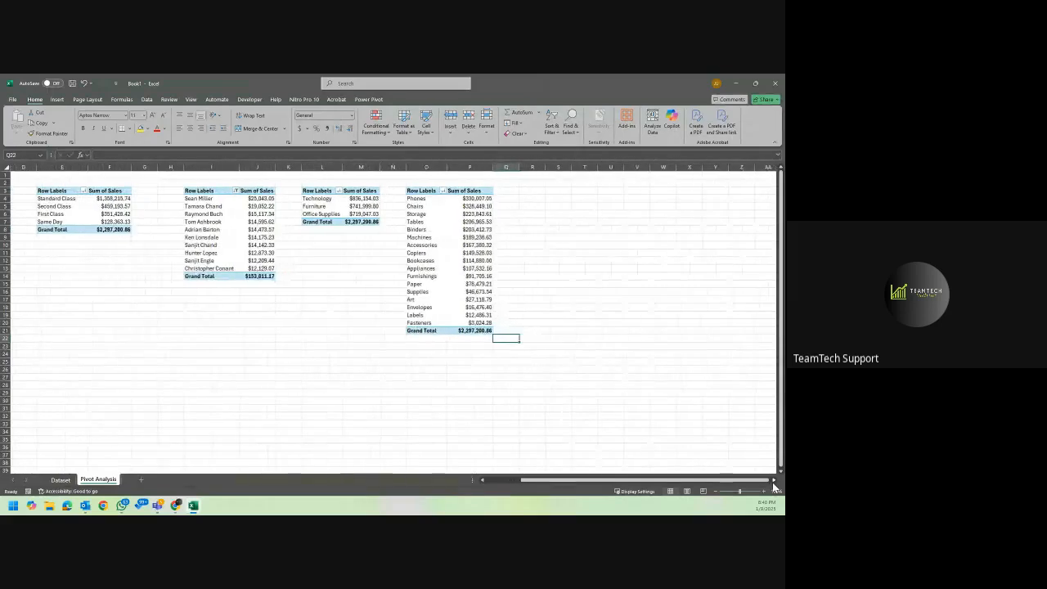
pyautogui.click(478, 299)
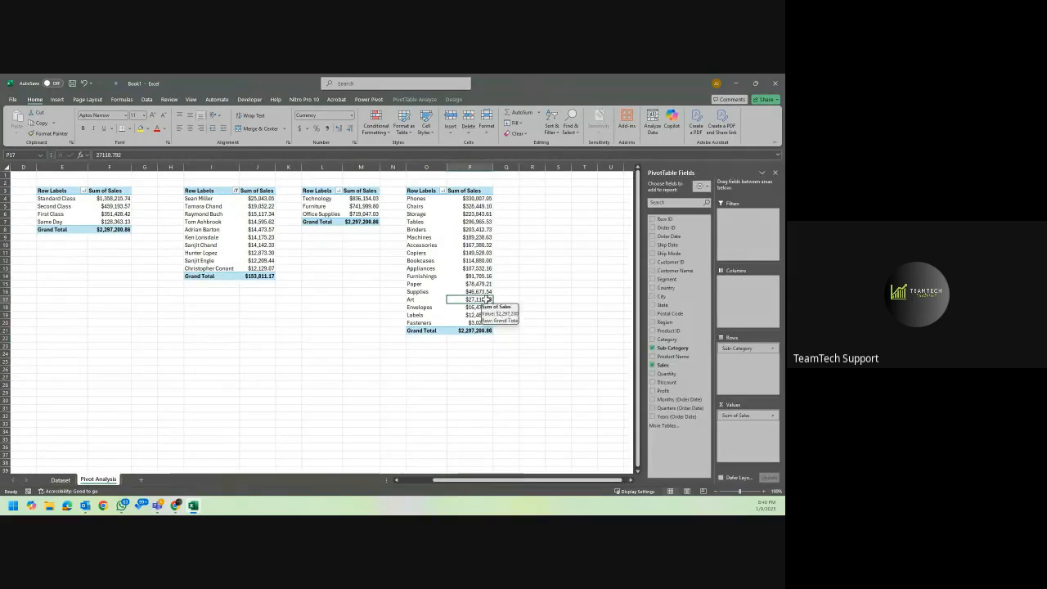
pyautogui.moveTo(324, 190); pyautogui.dragTo(365, 223)
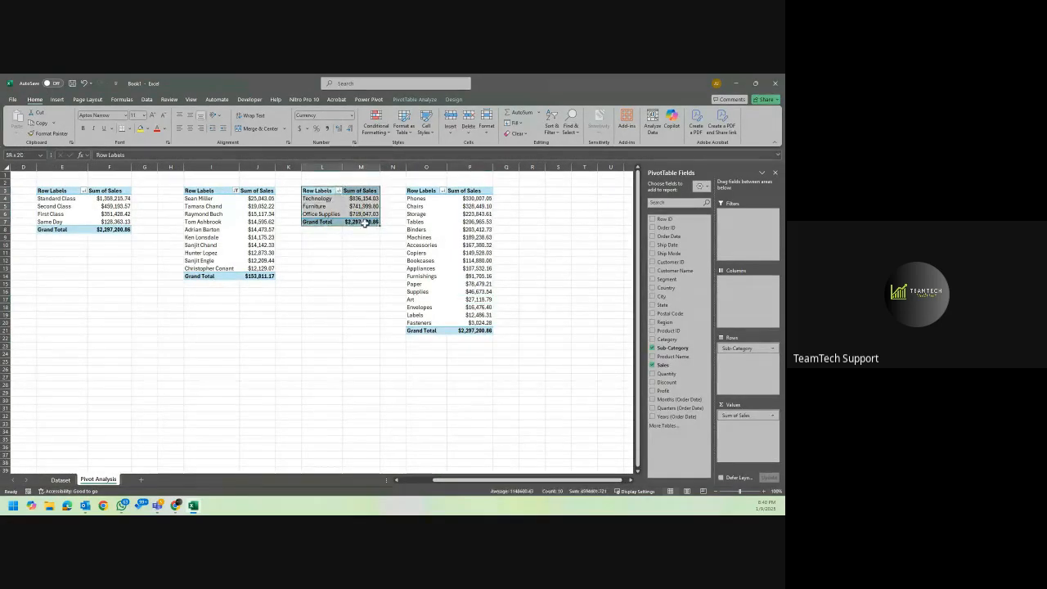
pyautogui.hotkey('ctrl', 'c')
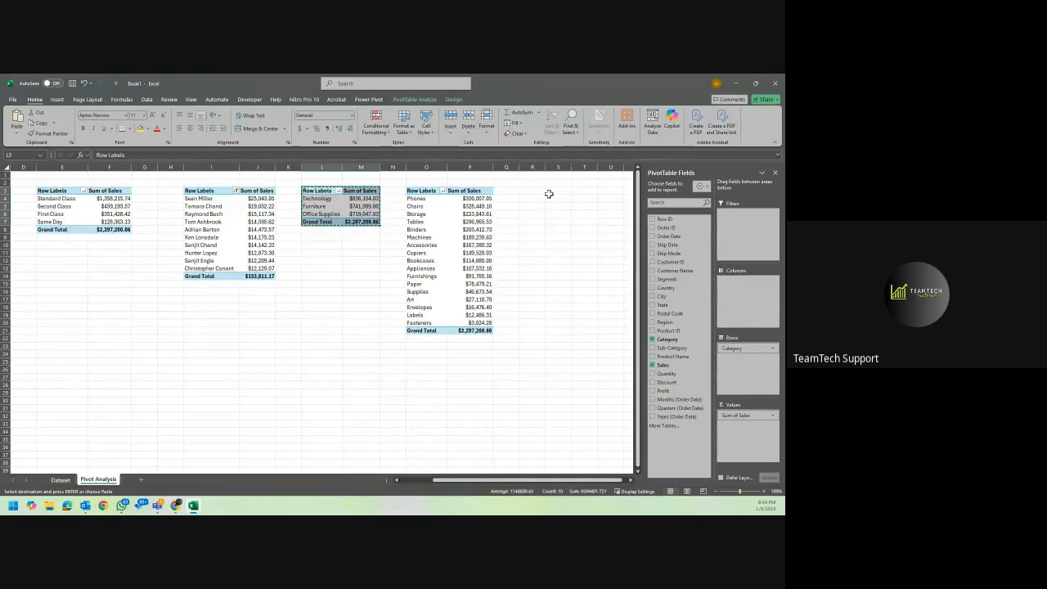
pyautogui.click(550, 192)
pyautogui.hotkey('ctrl', 'v')
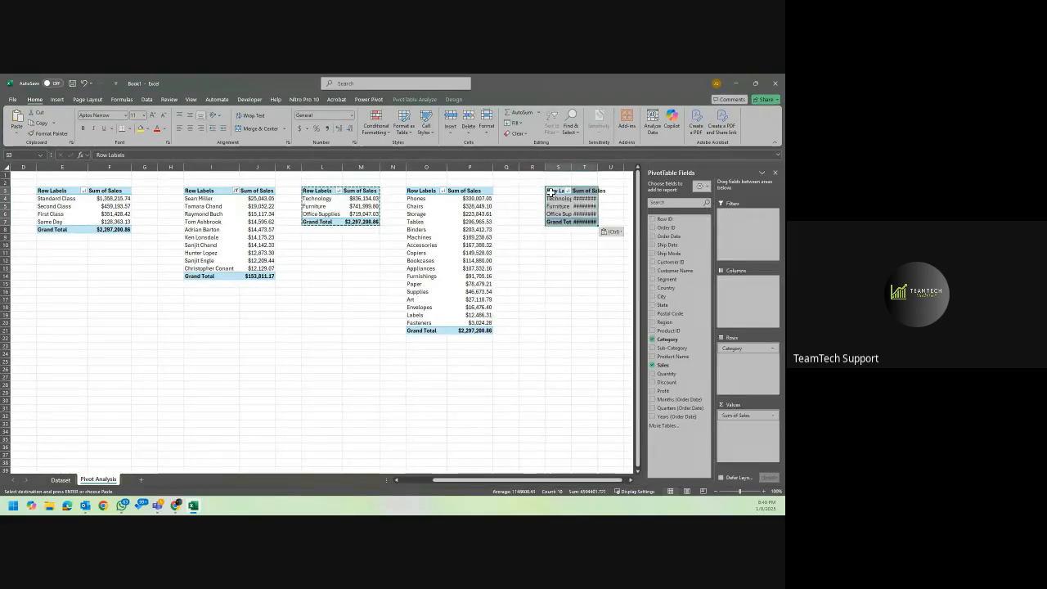
# Auto-fit the widths of columns S and T to the copied PivotTable.
pyautogui.moveTo(560, 168); pyautogui.dragTo(601, 167)
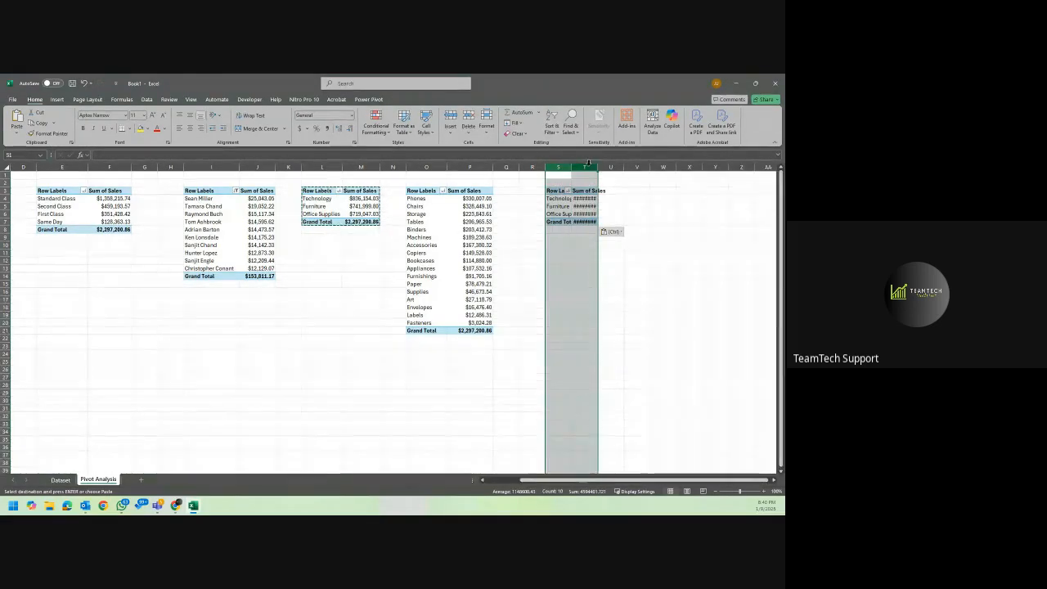
pyautogui.doubleClick(601, 168)
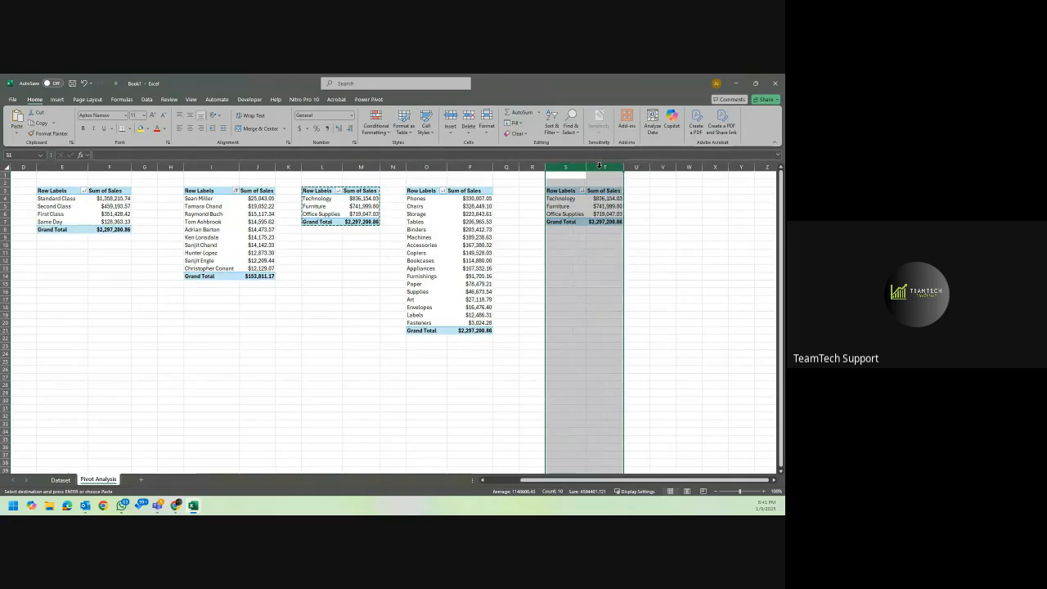
pyautogui.click(591, 205)
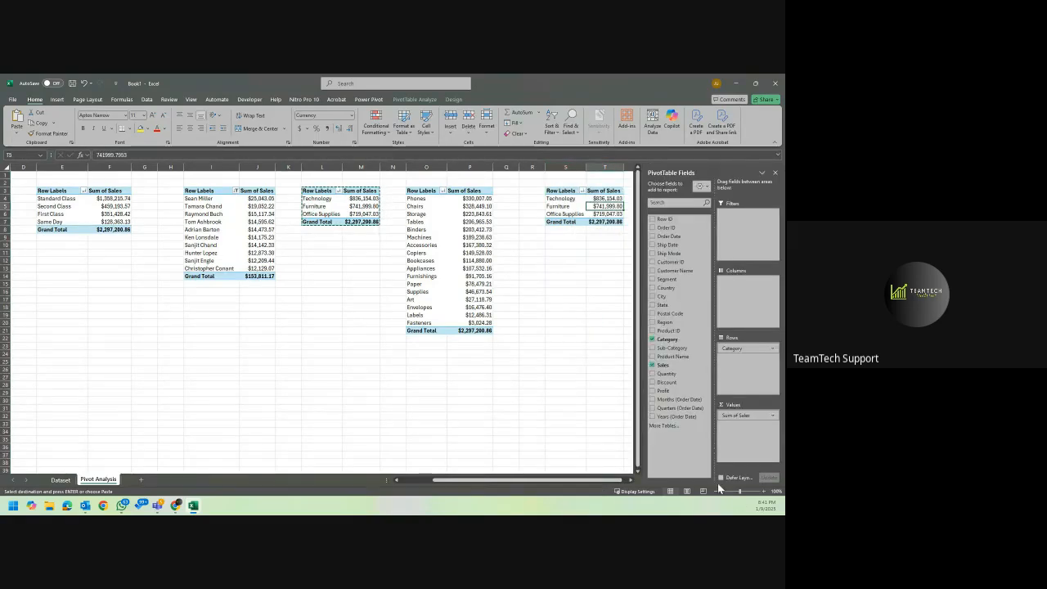
# Remove Category and Sum of Sales from the PivotTable at S3 and use Sub-Category as rows with Sum of Quantity as values.
pyautogui.click(629, 481)
pyautogui.click(630, 481)
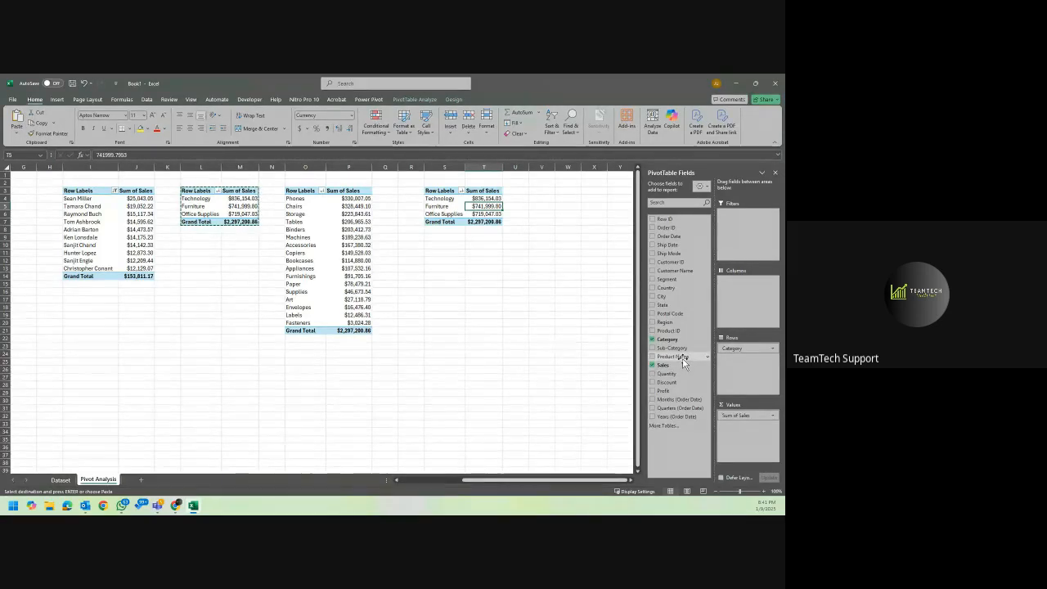
pyautogui.moveTo(684, 364); pyautogui.dragTo(606, 361)
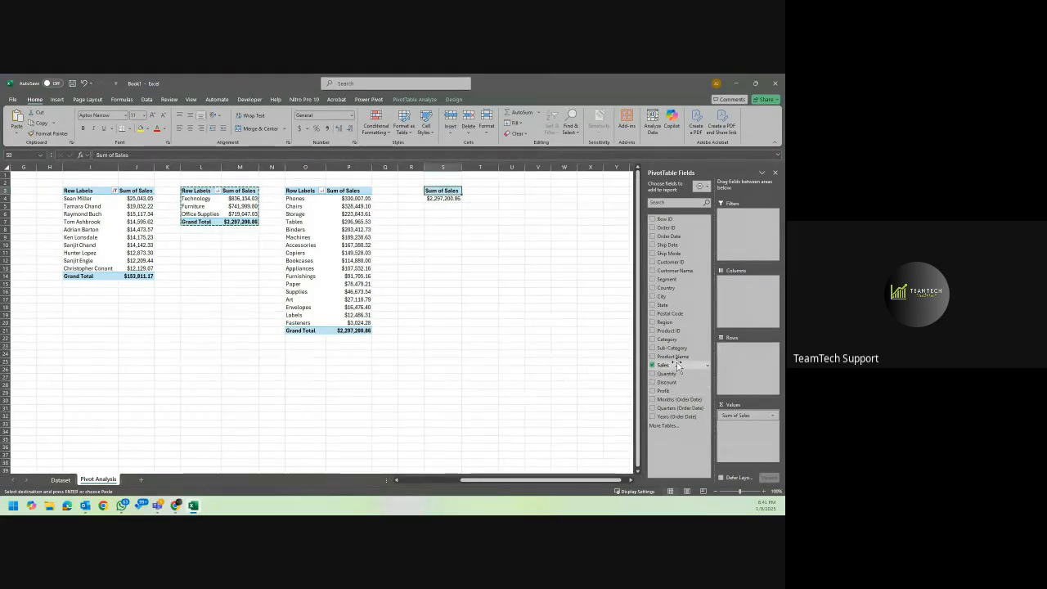
pyautogui.moveTo(679, 357); pyautogui.dragTo(735, 362)
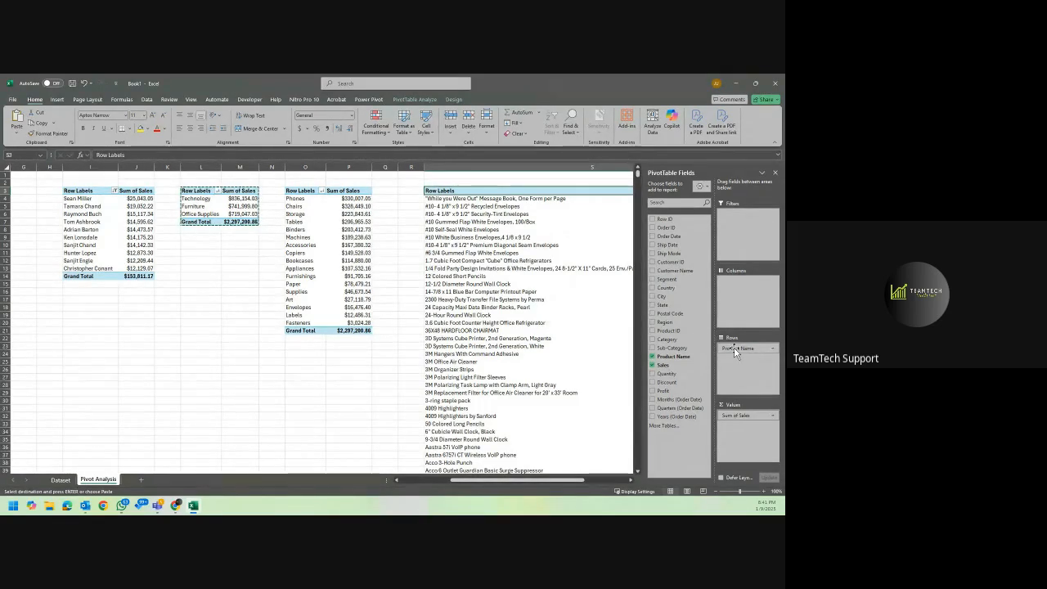
pyautogui.moveTo(734, 350); pyautogui.dragTo(542, 360)
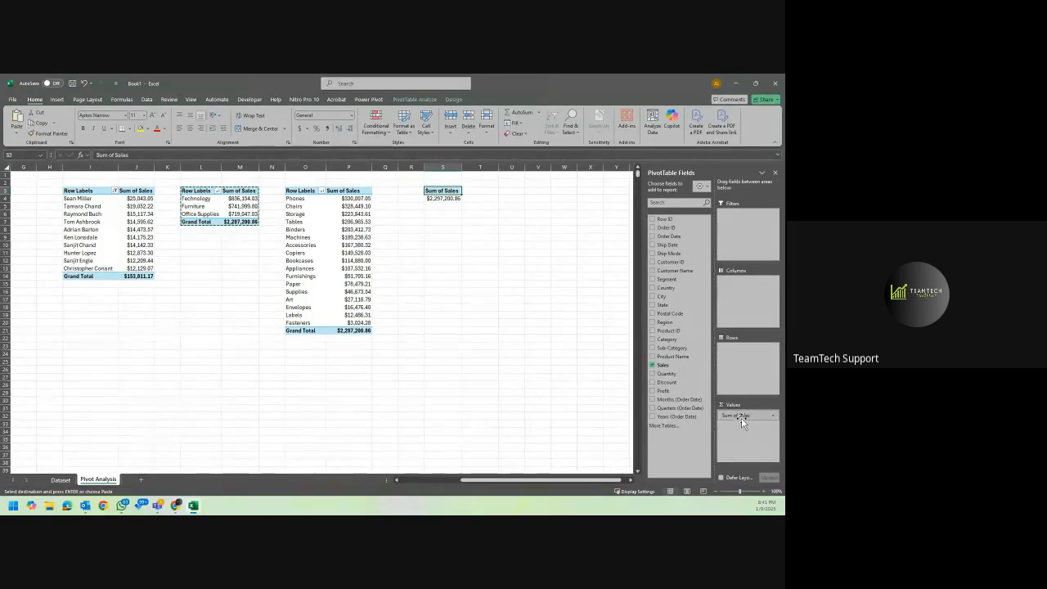
pyautogui.moveTo(743, 423); pyautogui.dragTo(575, 412)
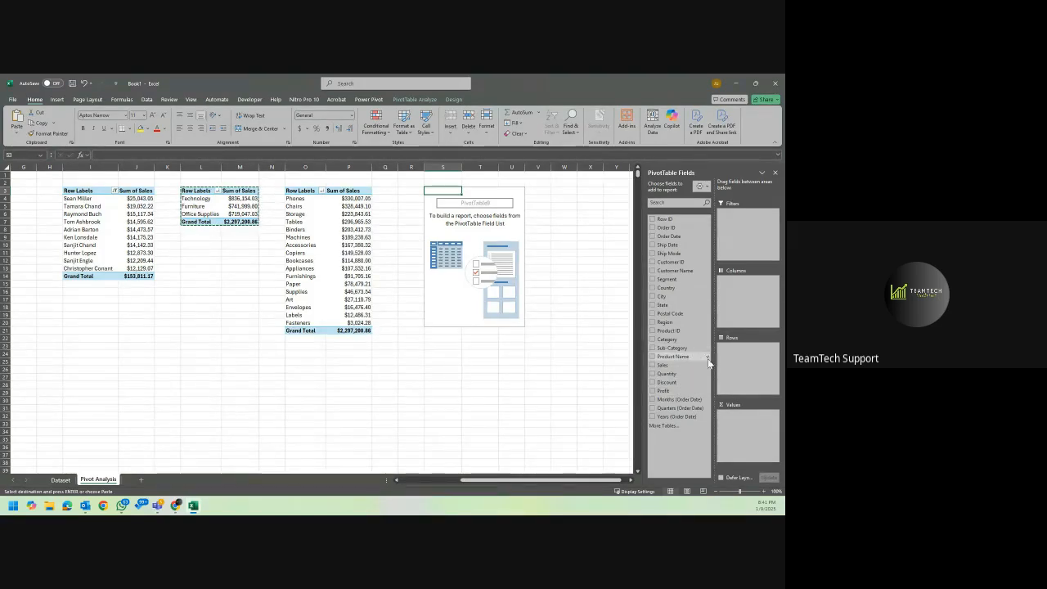
pyautogui.moveTo(693, 349); pyautogui.dragTo(733, 362)
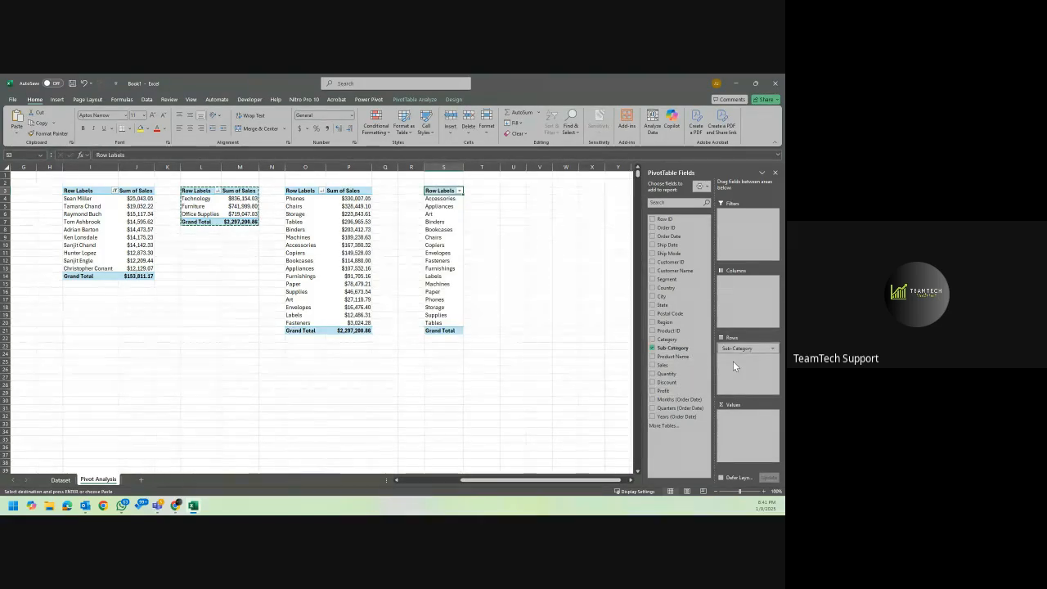
pyautogui.click(678, 373)
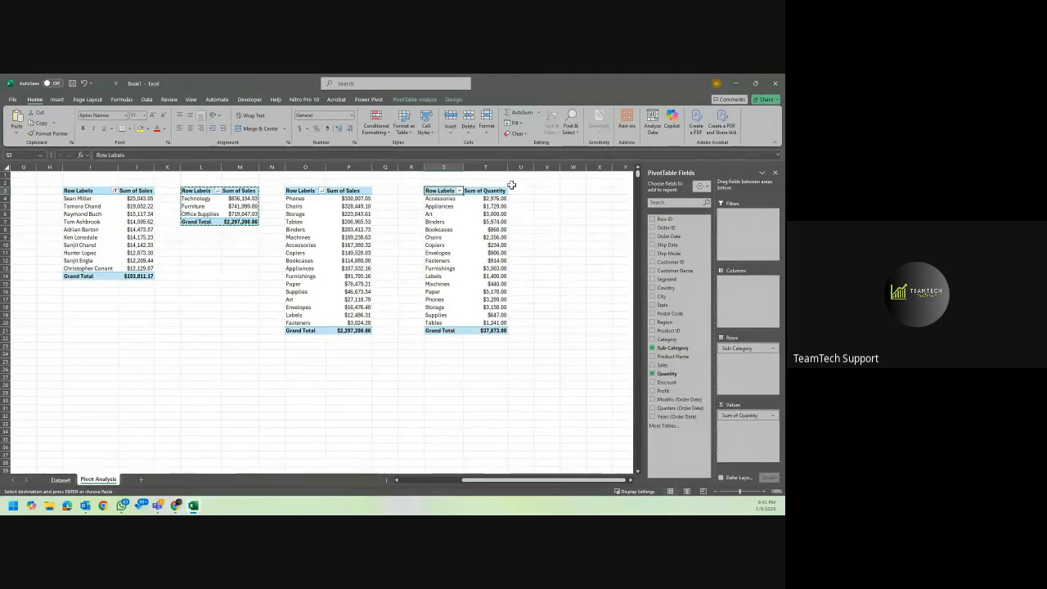
# Format the Sum of Quantity values, including the grand total, as Number with 0 decimal places and a thousands separator.
pyautogui.moveTo(494, 198); pyautogui.dragTo(501, 329)
pyautogui.rightClick(505, 235)
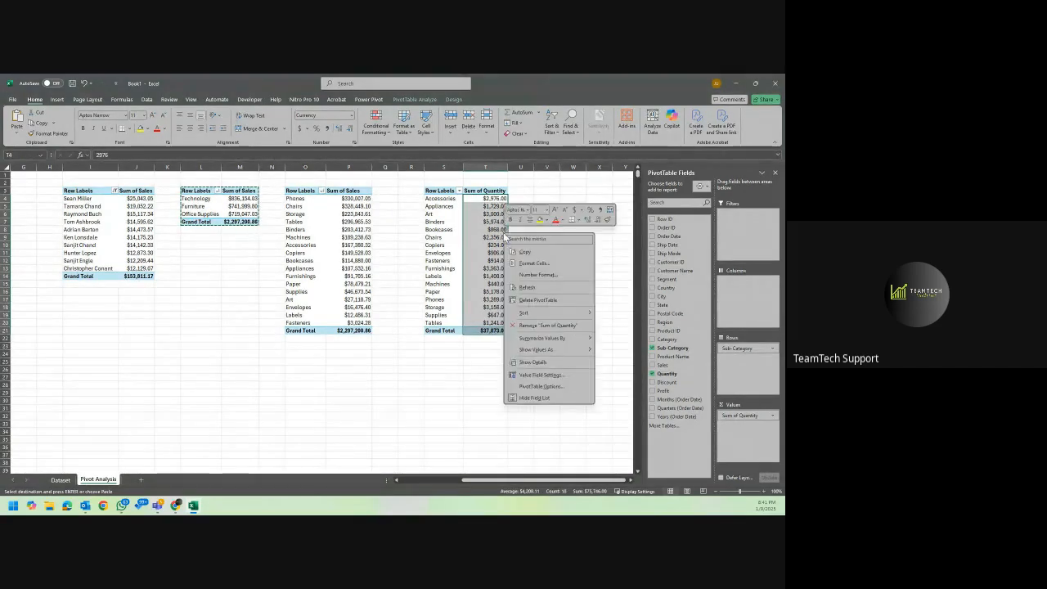
pyautogui.click(538, 274)
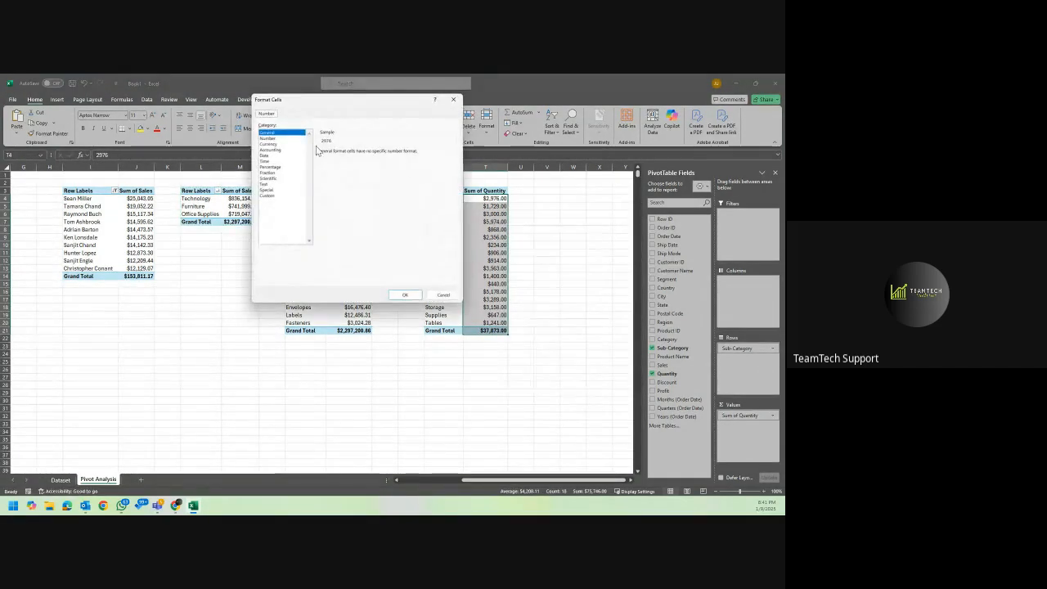
pyautogui.click(286, 139)
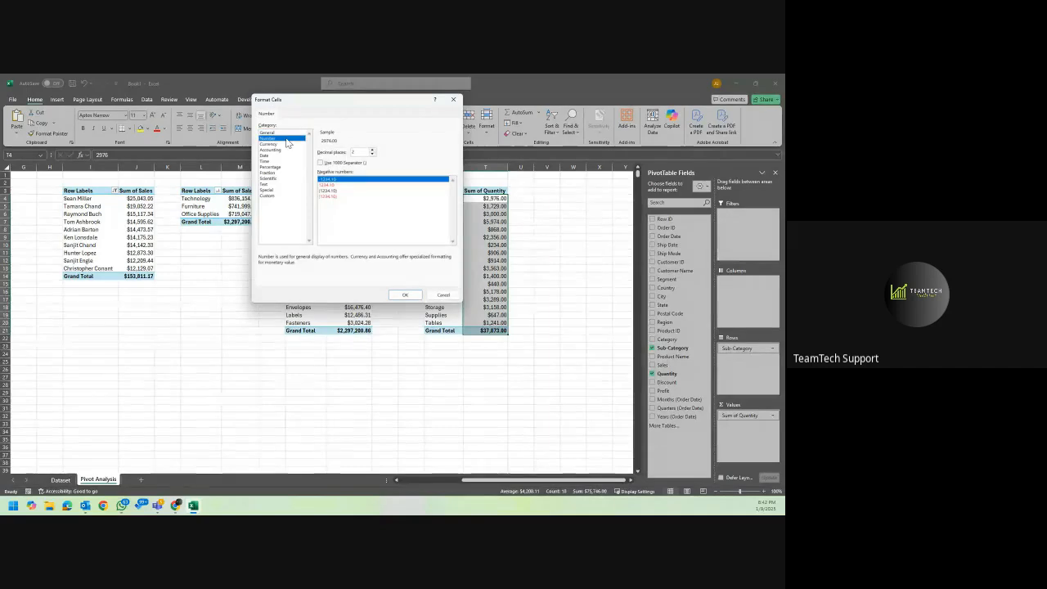
pyautogui.click(286, 134)
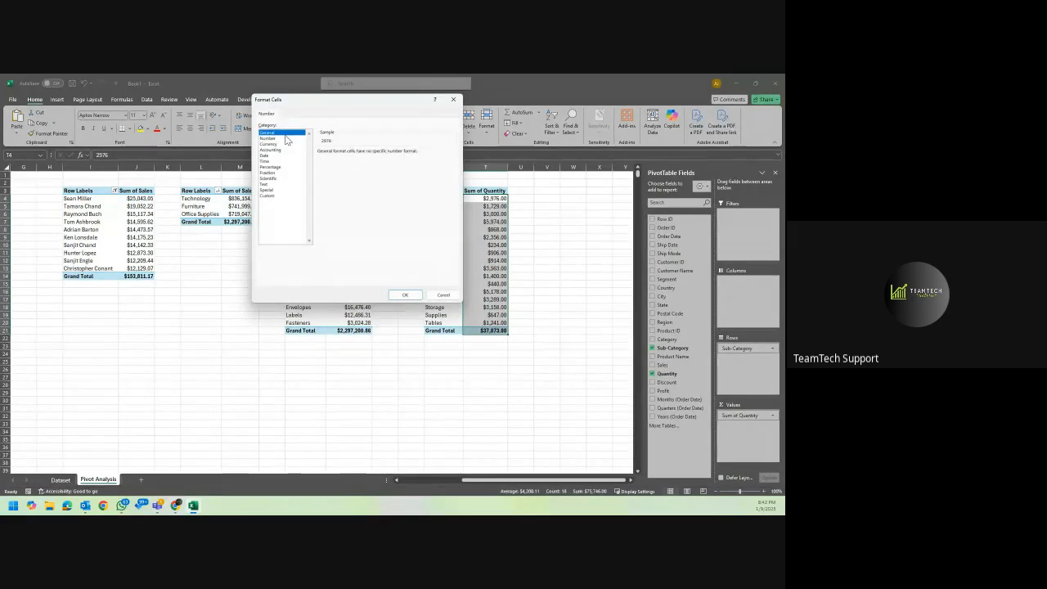
pyautogui.click(285, 139)
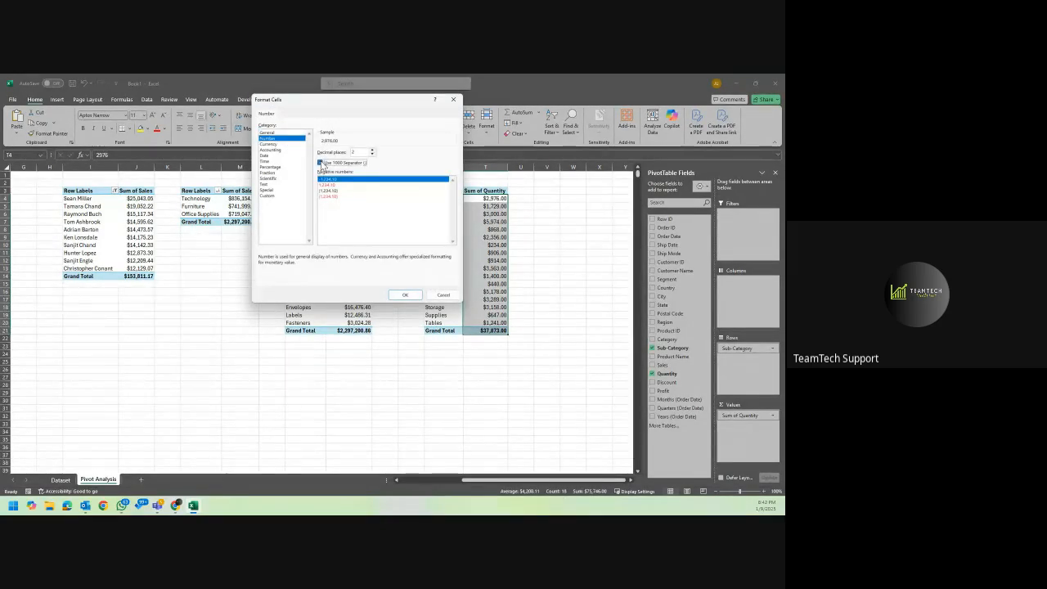
pyautogui.click(371, 155)
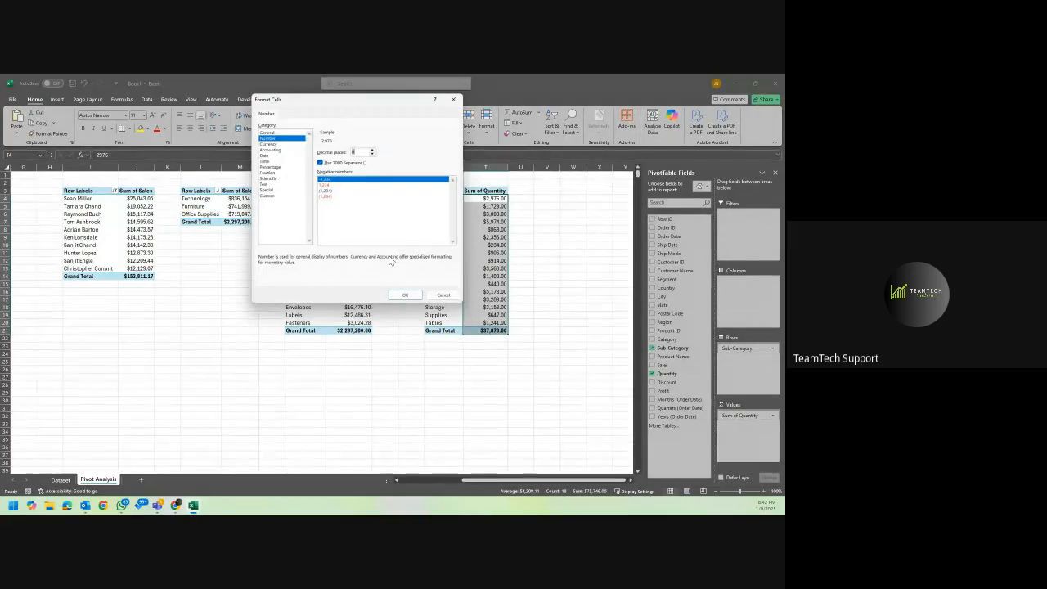
pyautogui.click(396, 295)
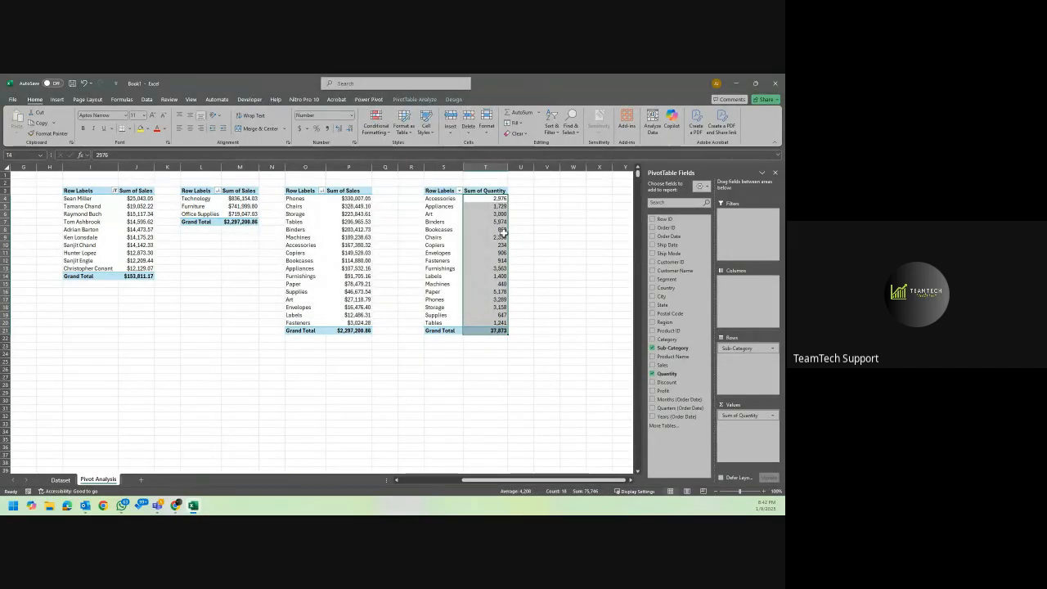
# Sort the sub-categories in the PivotTable at S3 by Sum of Quantity, largest to smallest.
pyautogui.click(494, 199)
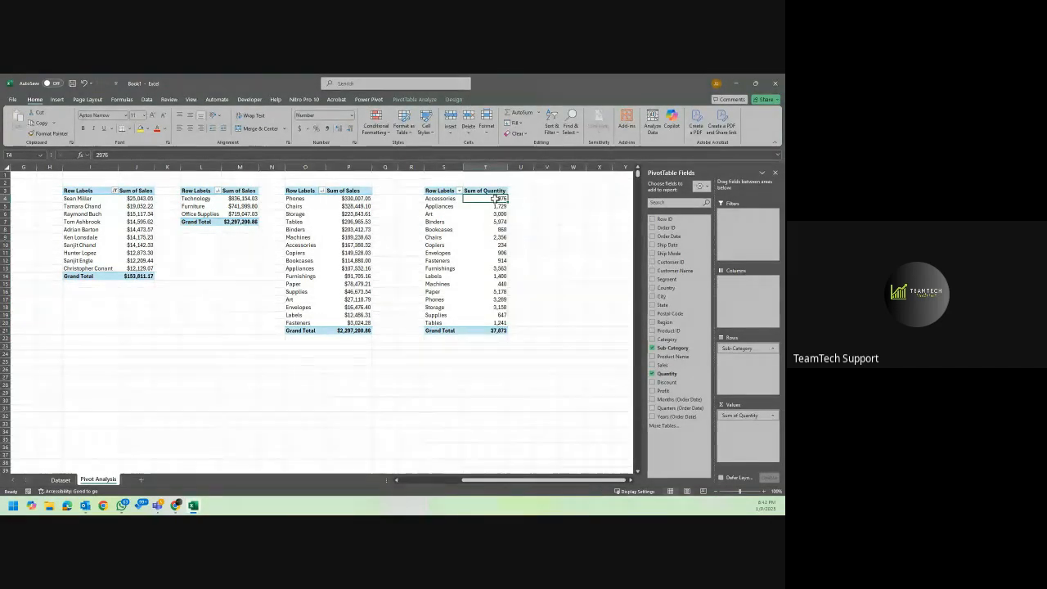
pyautogui.rightClick(494, 199)
pyautogui.moveTo(554, 279)
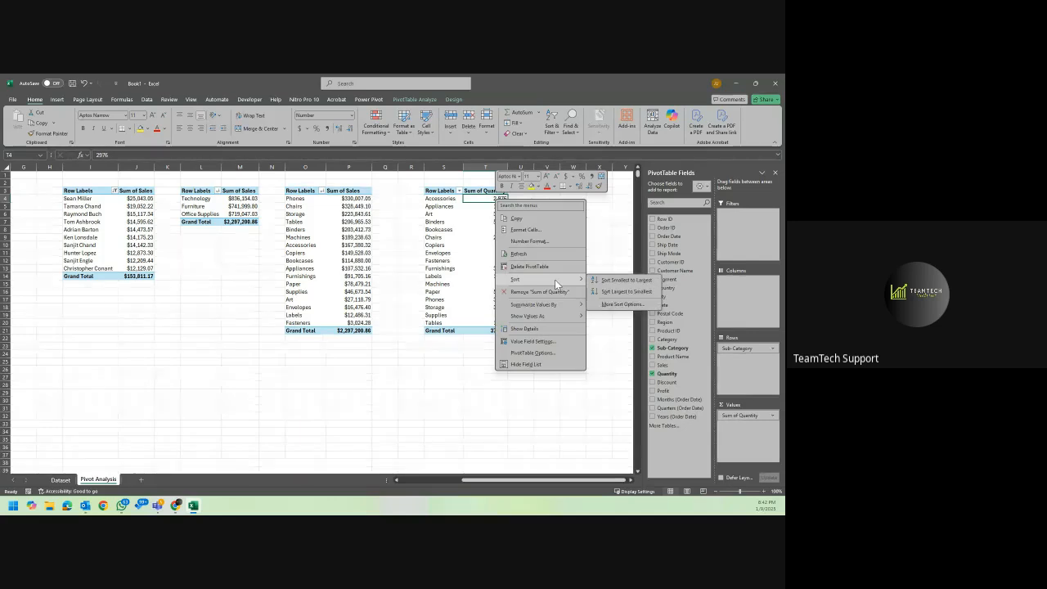
pyautogui.click(606, 292)
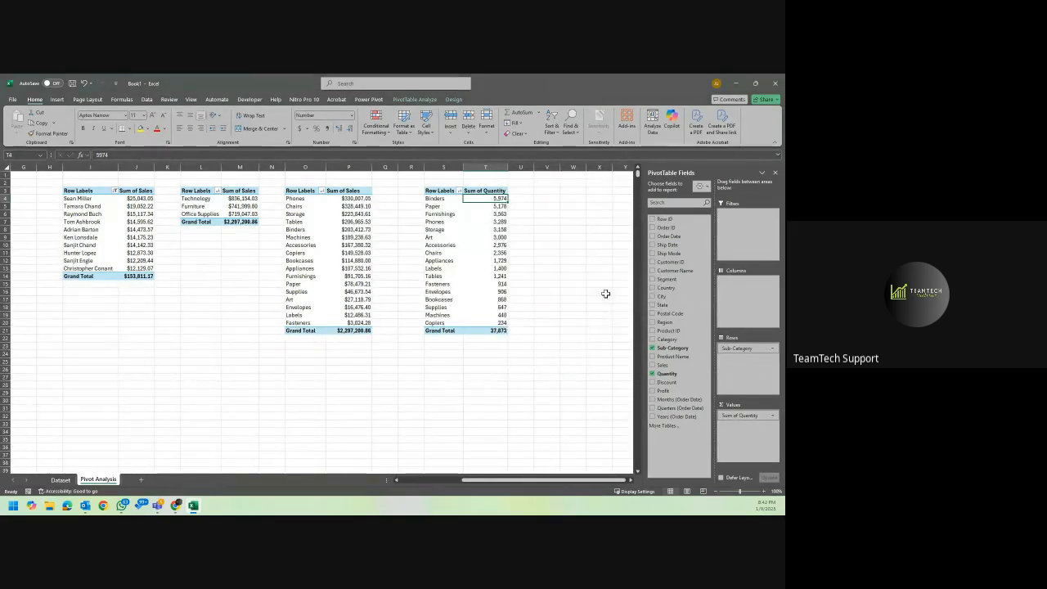
# Add Category above Sub-Category in the rows of the quantity PivotTable and widen column T slightly.
pyautogui.click(443, 200)
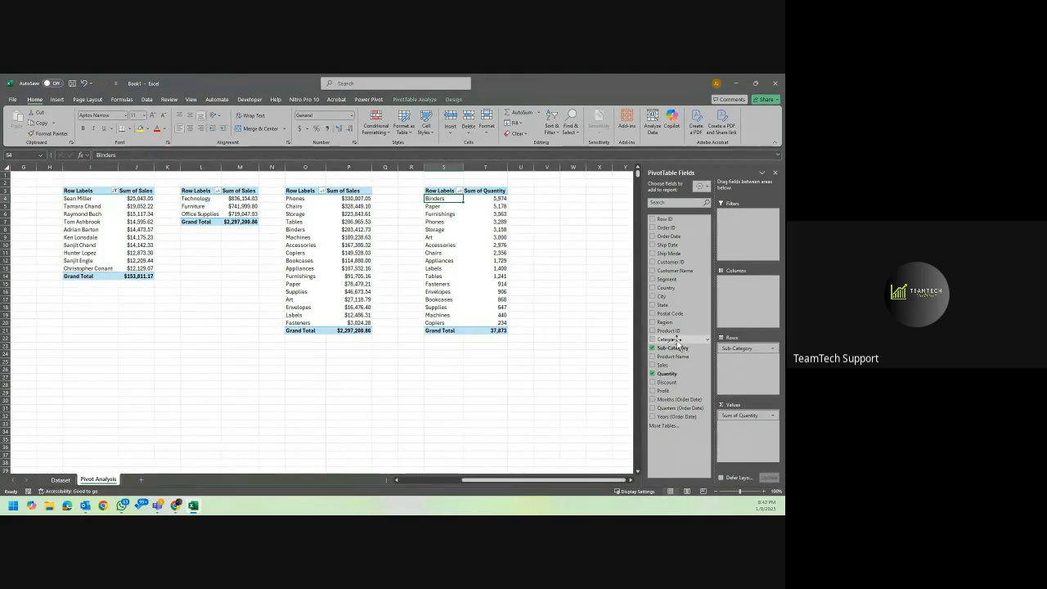
pyautogui.moveTo(676, 341); pyautogui.dragTo(742, 348)
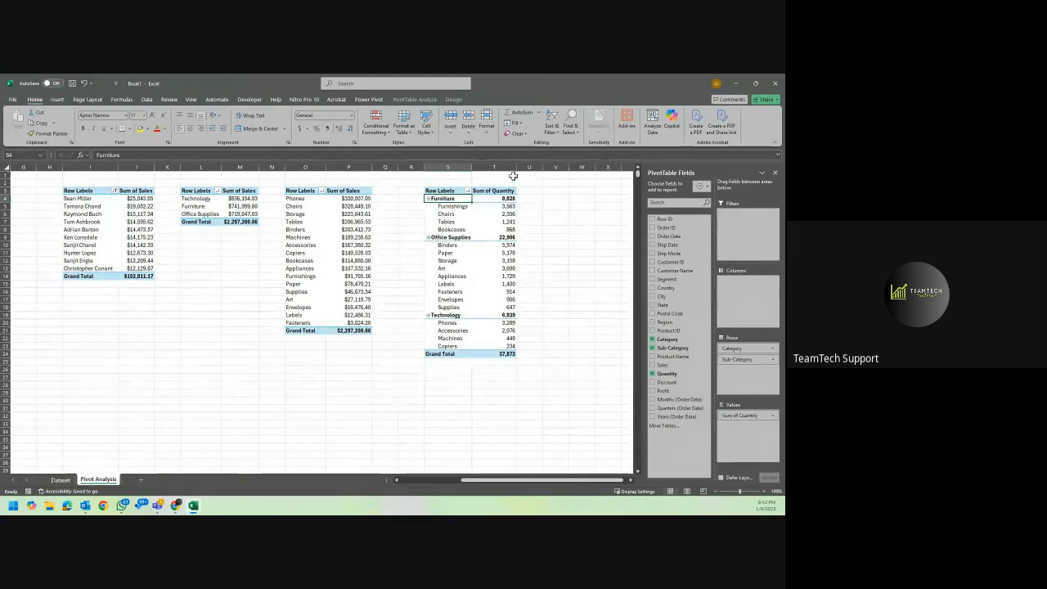
pyautogui.moveTo(515, 168); pyautogui.dragTo(517, 167)
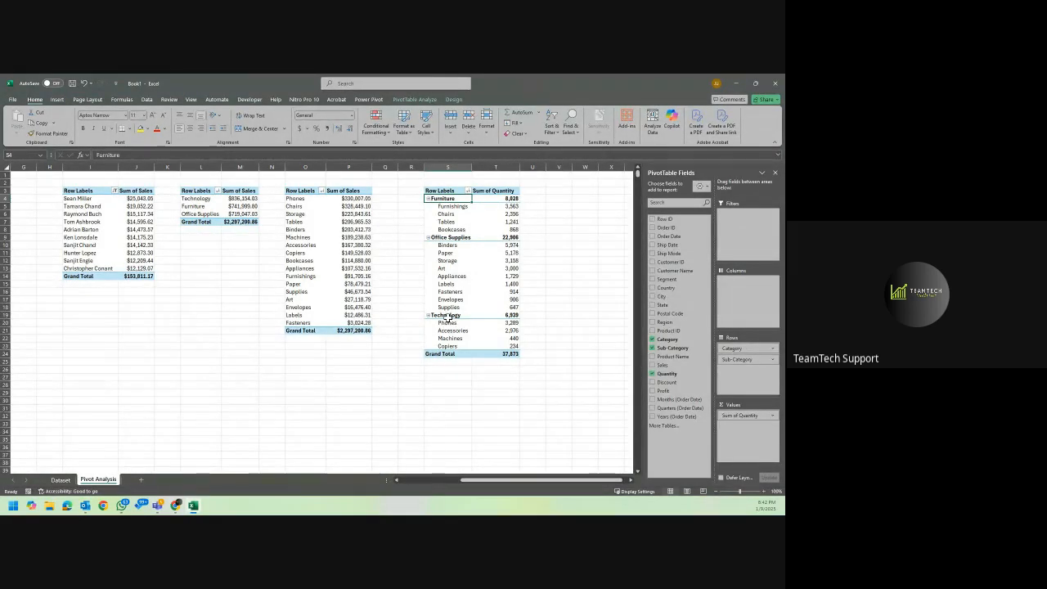
# Compare the quantities per category in the PivotTable at S3 with the category sales in the PivotTable at L3.
pyautogui.moveTo(511, 324); pyautogui.dragTo(510, 351)
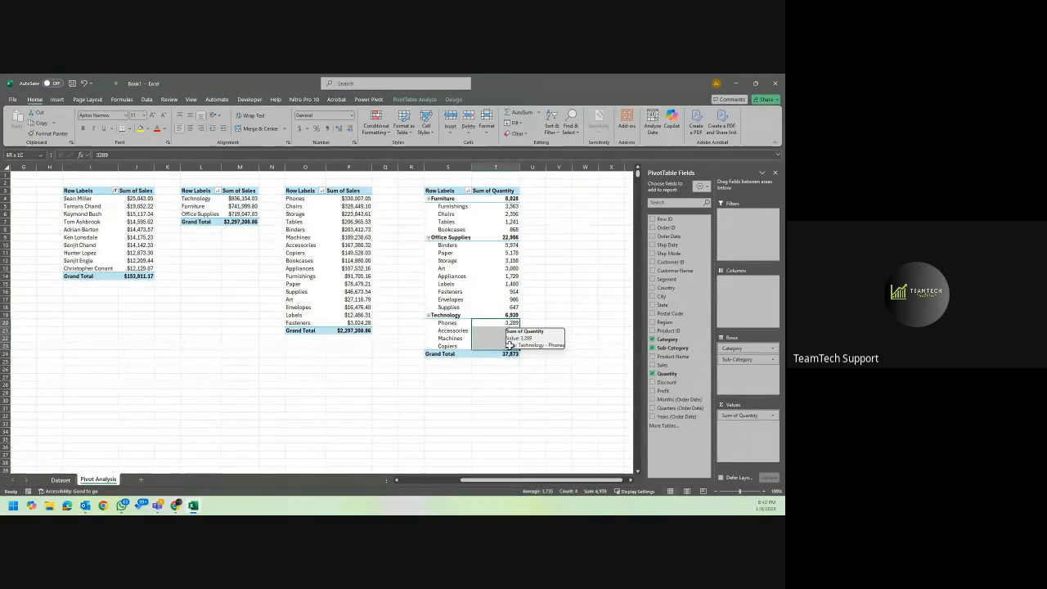
pyautogui.click(248, 199)
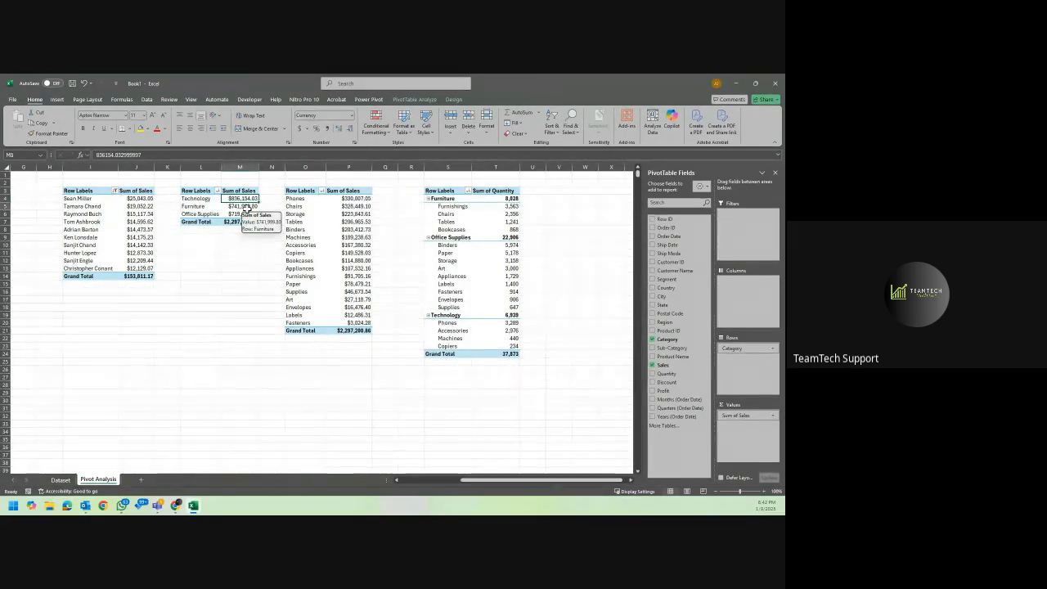
pyautogui.click(245, 208)
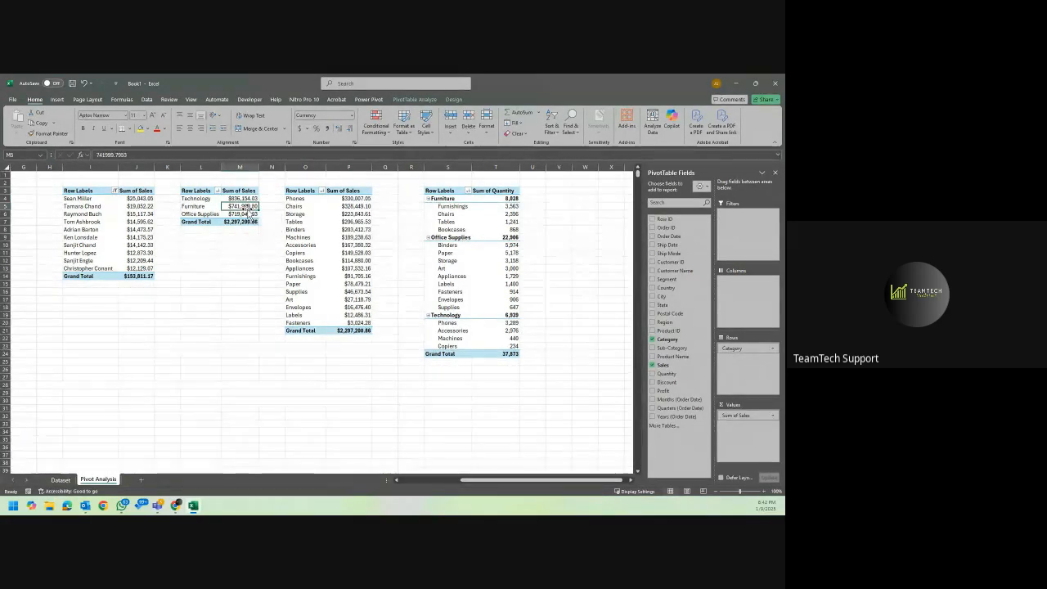
pyautogui.click(514, 199)
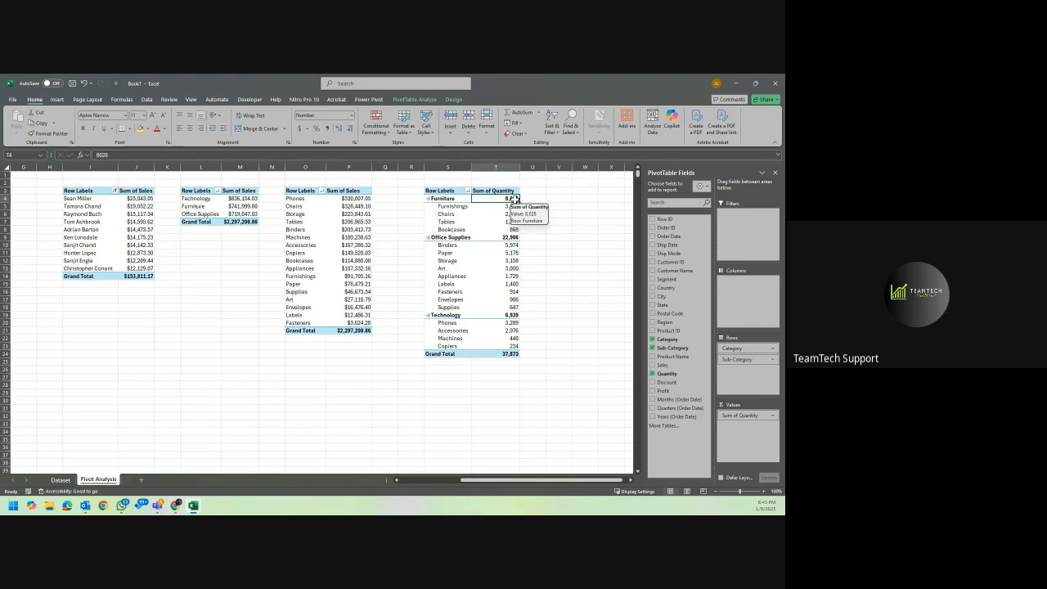
pyautogui.click(515, 237)
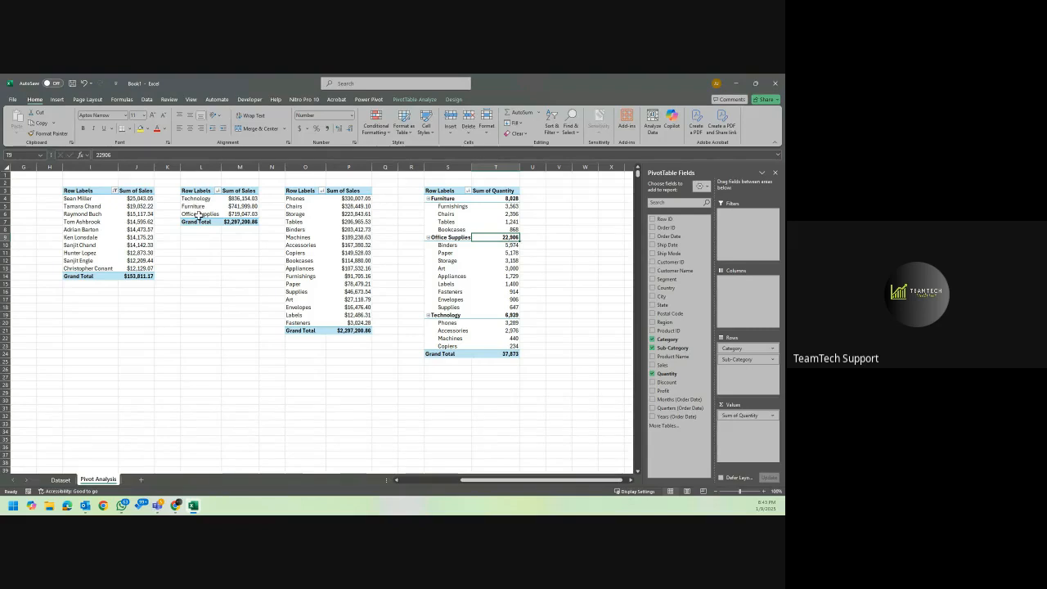
pyautogui.click(569, 229)
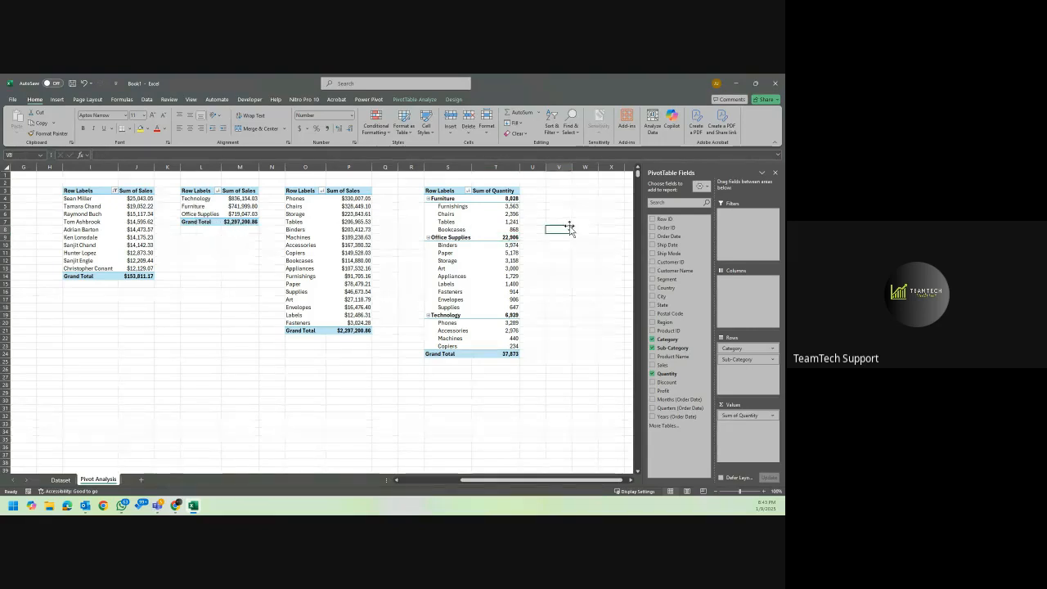
# Bring the empty columns beyond the quantity PivotTable at S3 into view.
pyautogui.click(487, 214)
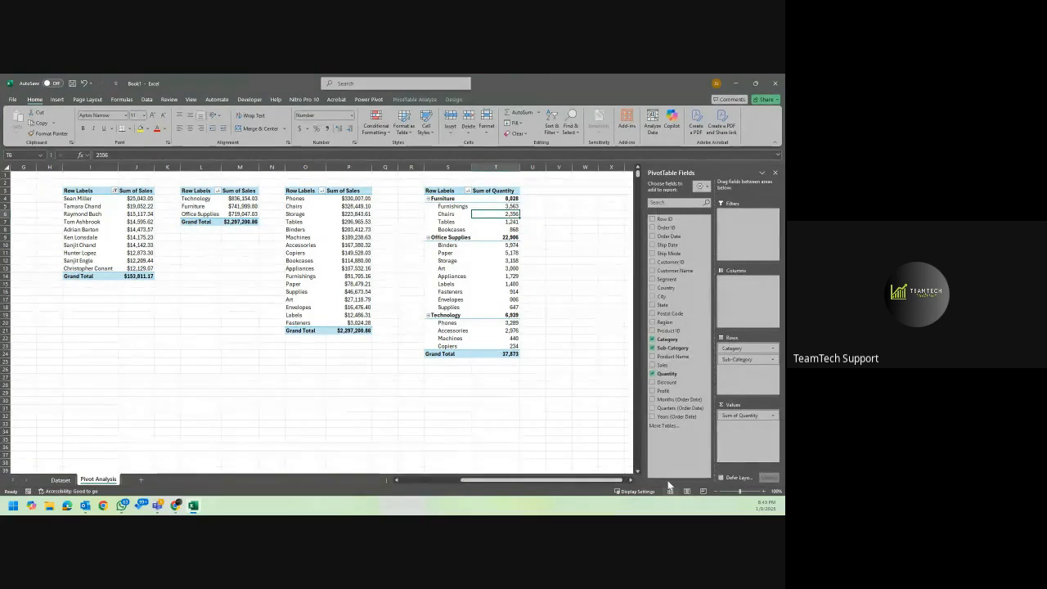
pyautogui.moveTo(607, 479); pyautogui.dragTo(642, 478)
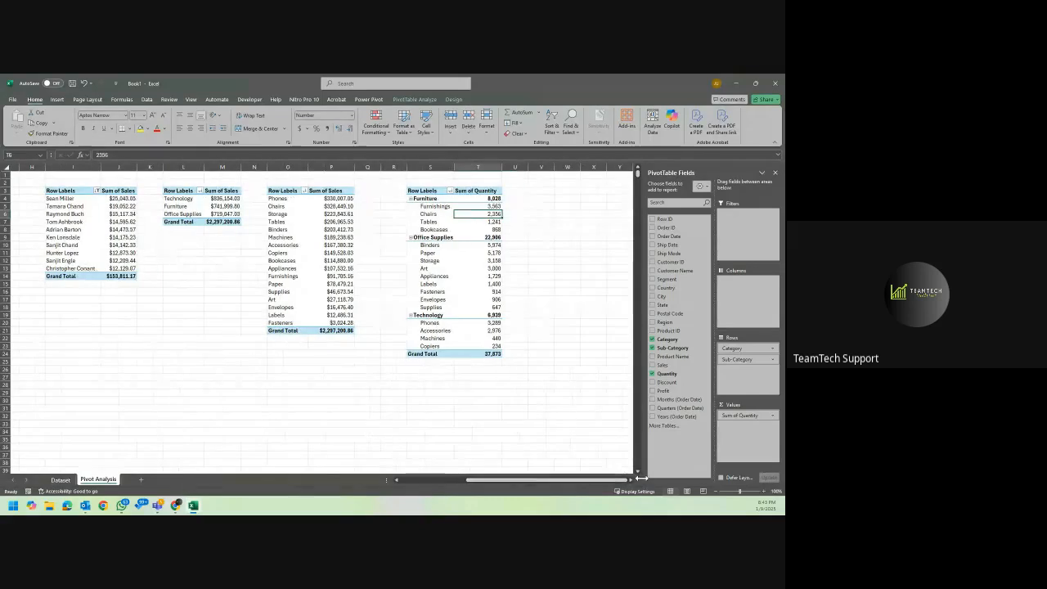
pyautogui.click(630, 481)
pyautogui.click(631, 481)
pyautogui.click(631, 481)
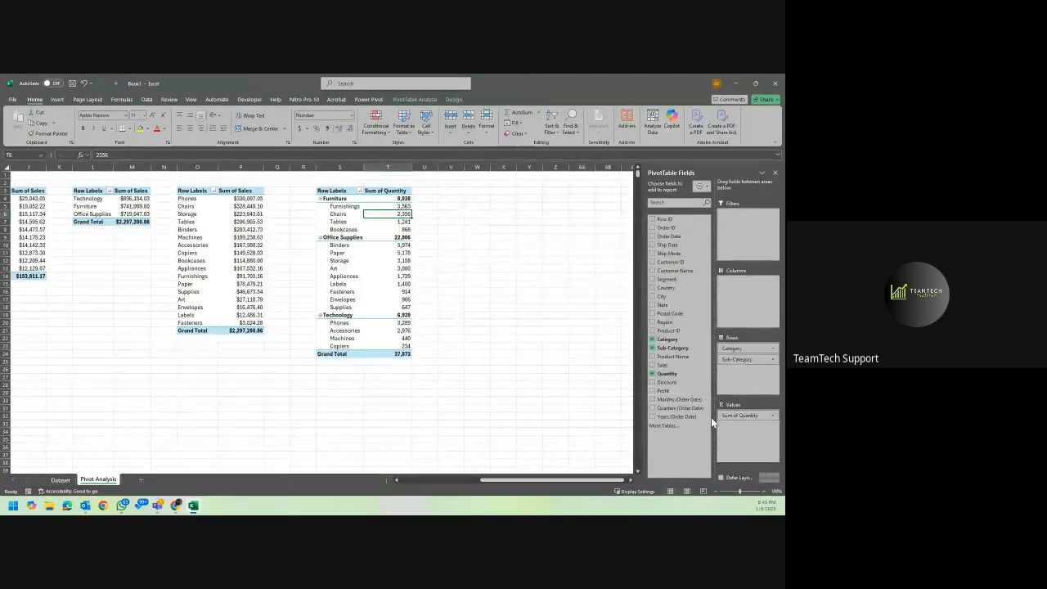
# Copy the category sales PivotTable at L3 to V3, keeping the source column widths.
pyautogui.moveTo(89, 188); pyautogui.dragTo(121, 221)
pyautogui.hotkey('ctrl', 'c')
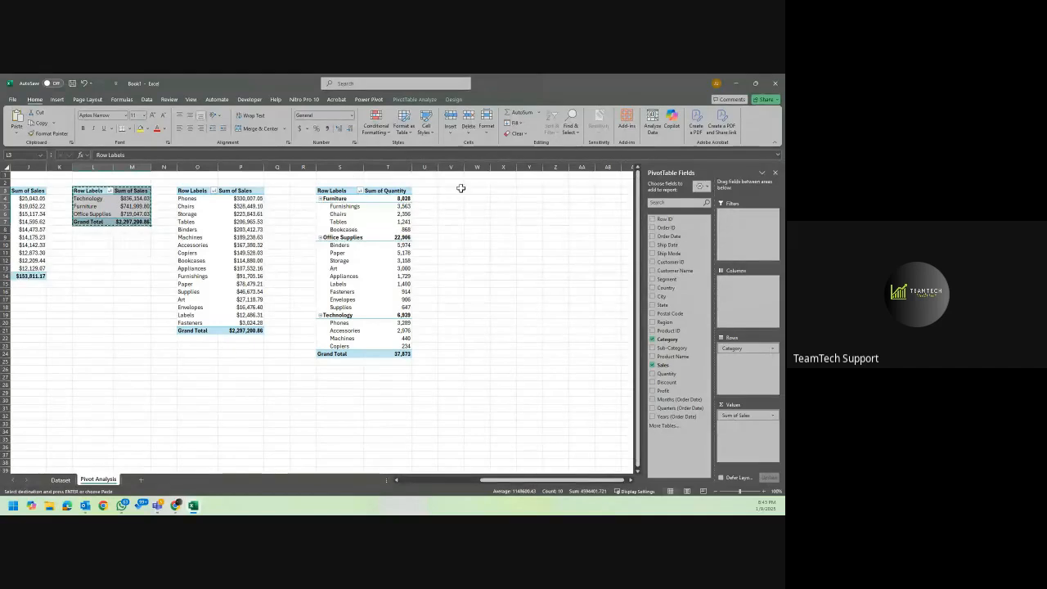
pyautogui.click(461, 191)
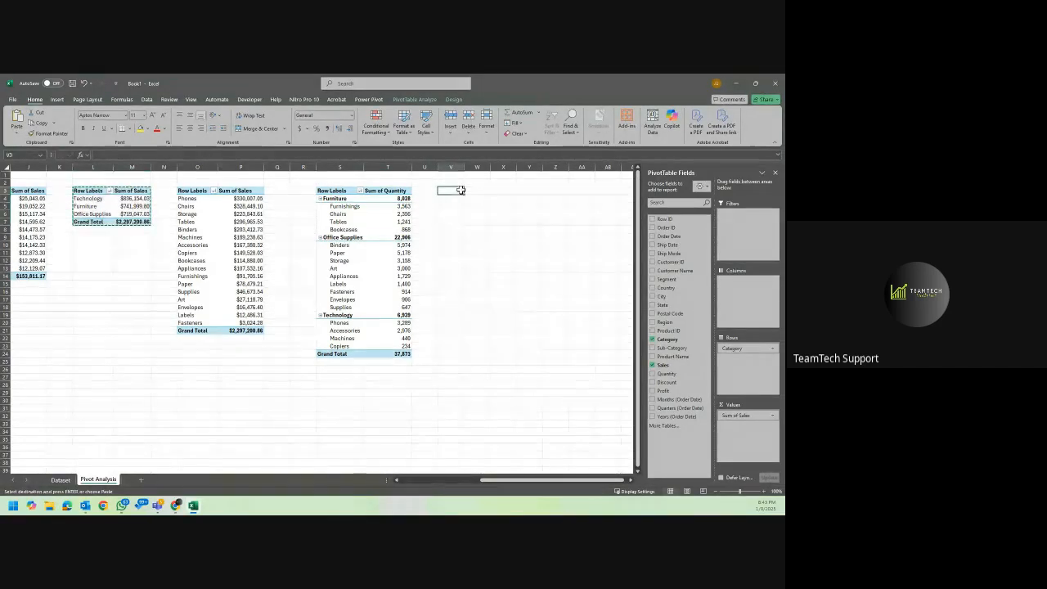
pyautogui.hotkey('ctrl', 'v')
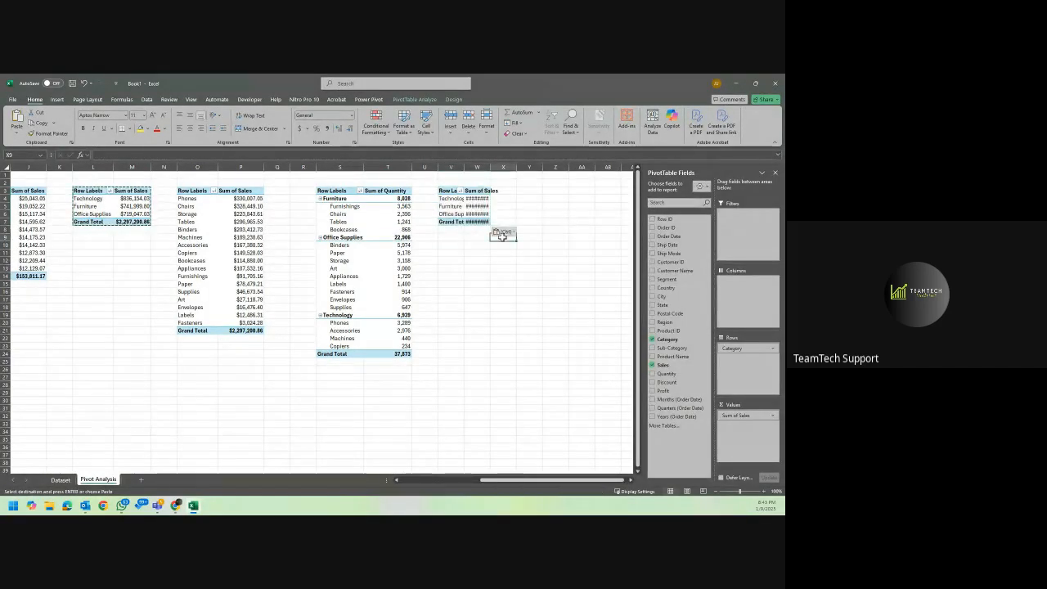
pyautogui.click(505, 232)
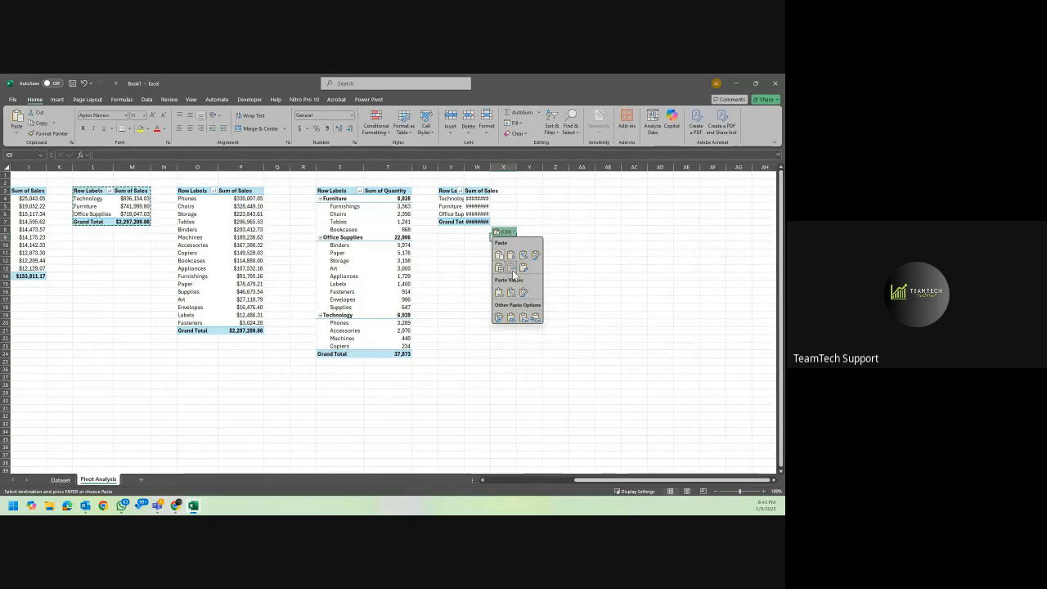
pyautogui.click(511, 268)
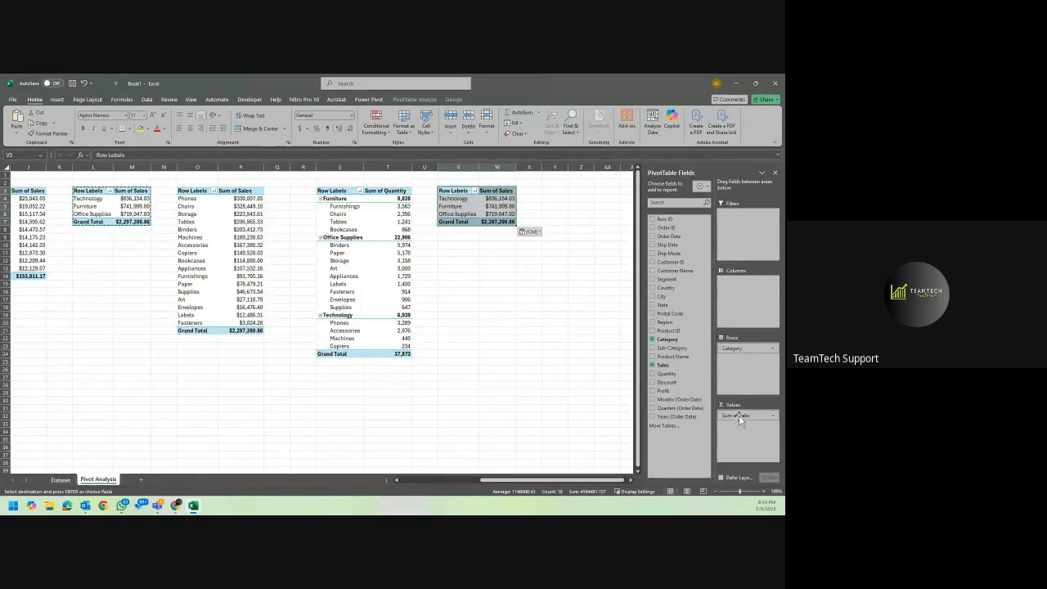
# Replace Sum of Sales with Sum of Profit in the PivotTable at V3 and sort its categories by profit, largest to smallest.
pyautogui.moveTo(739, 419); pyautogui.dragTo(623, 423)
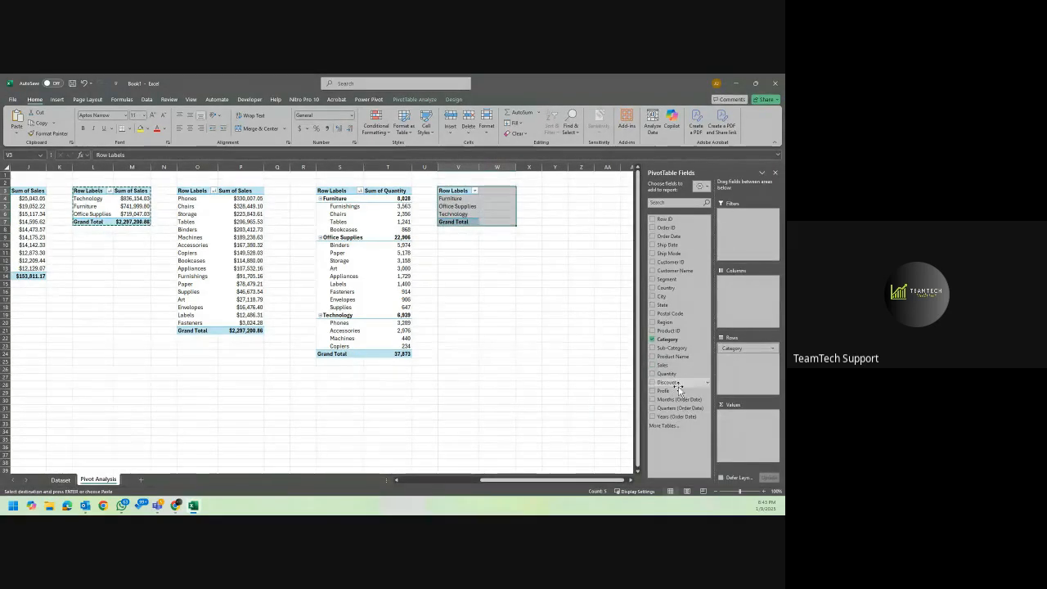
pyautogui.moveTo(678, 391); pyautogui.dragTo(743, 427)
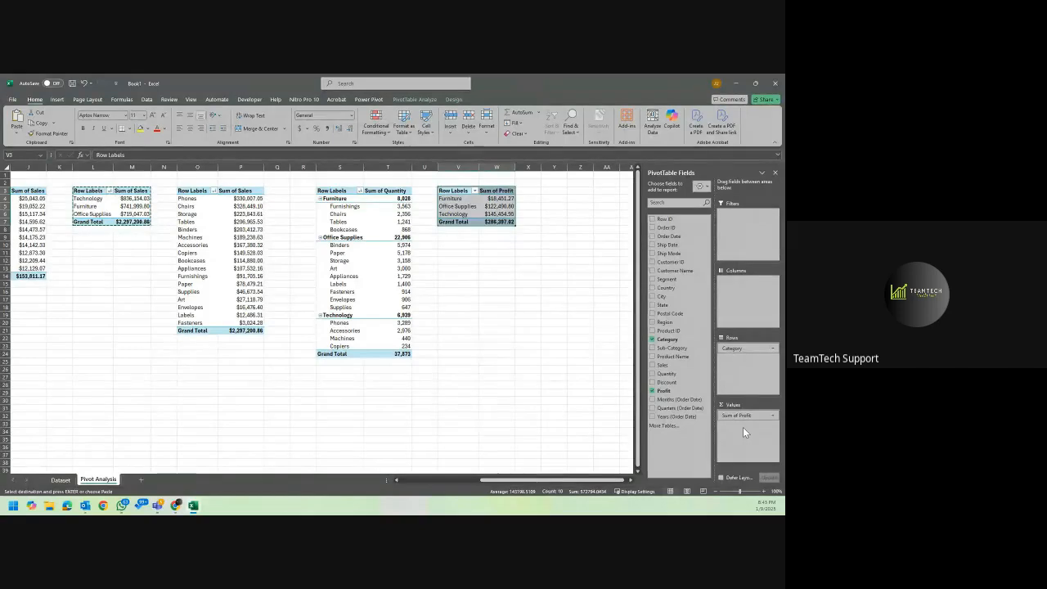
pyautogui.click(501, 199)
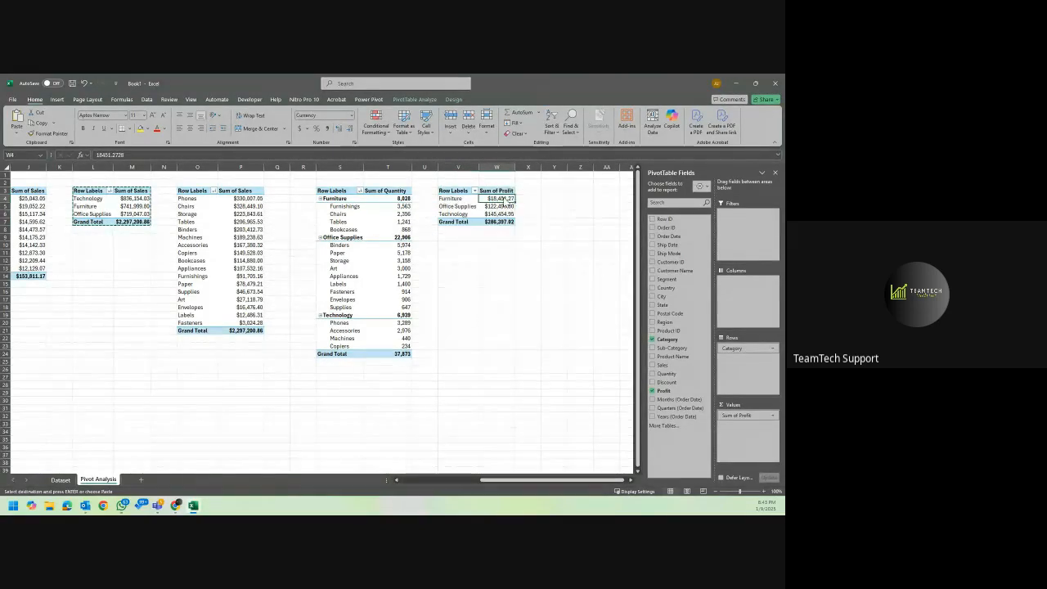
pyautogui.rightClick(503, 199)
pyautogui.moveTo(581, 282)
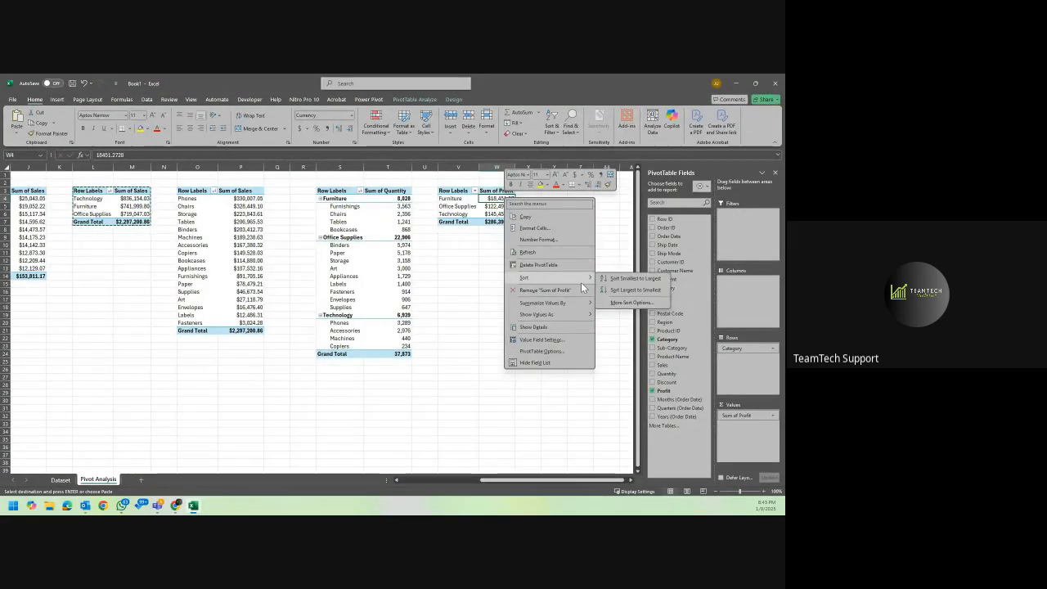
pyautogui.click(632, 290)
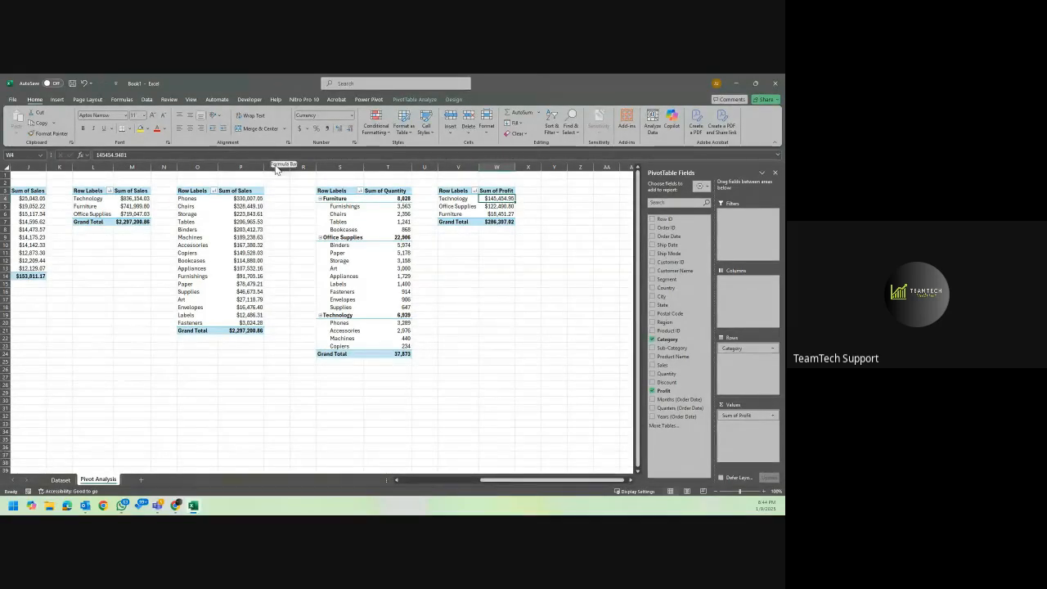
# Insert four columns before the sub-category sales PivotTable, starting at column O.
pyautogui.moveTo(302, 167); pyautogui.dragTo(201, 161)
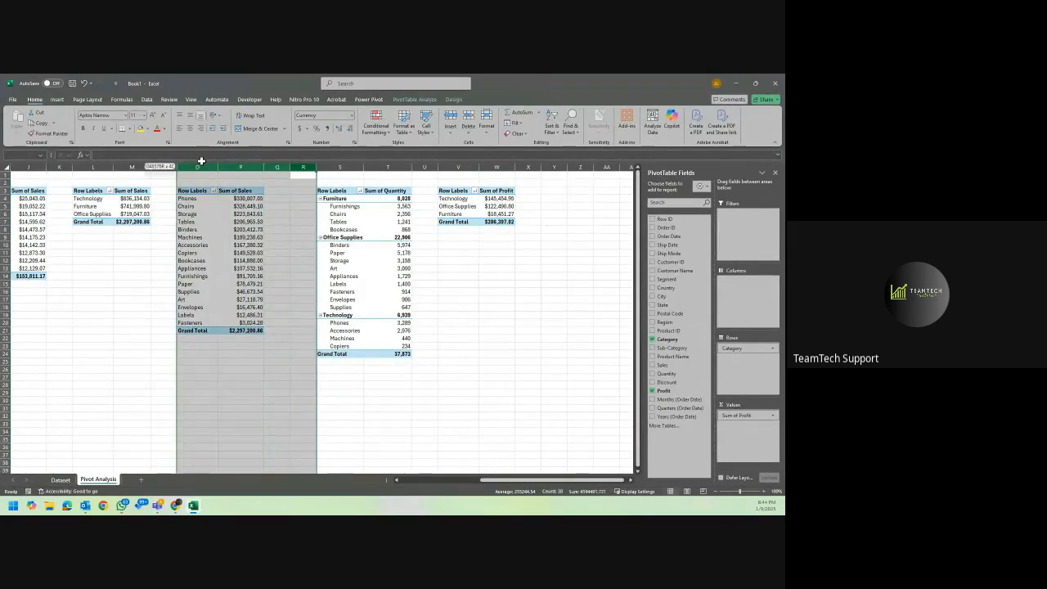
pyautogui.rightClick(201, 166)
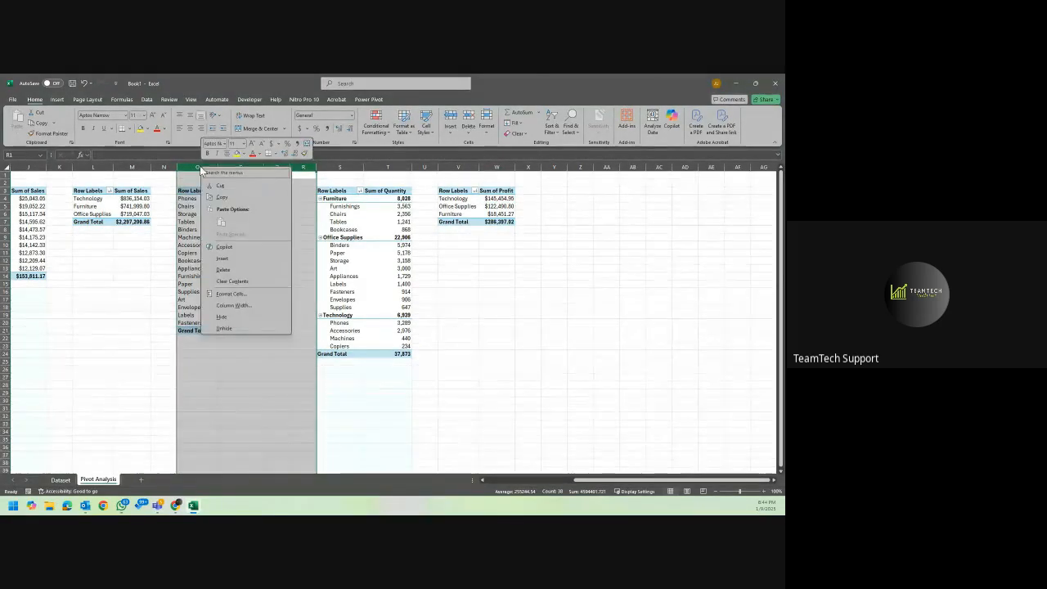
pyautogui.click(246, 258)
# Move the category profit PivotTable from Z3 to O3, beside the category sales PivotTable.
pyautogui.click(556, 191)
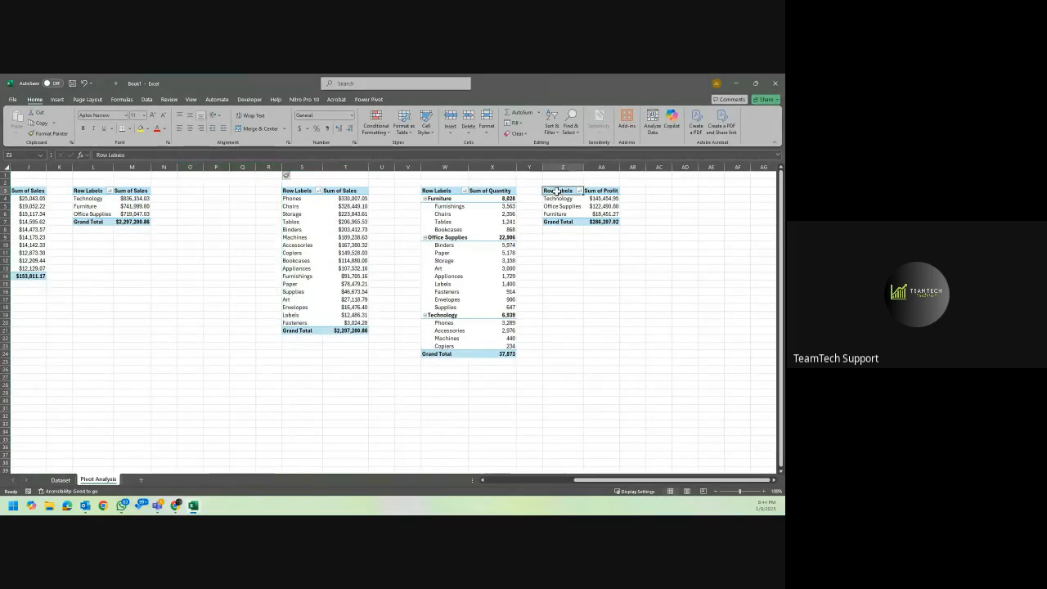
pyautogui.moveTo(556, 190); pyautogui.dragTo(613, 222)
pyautogui.hotkey('ctrl', 'c')
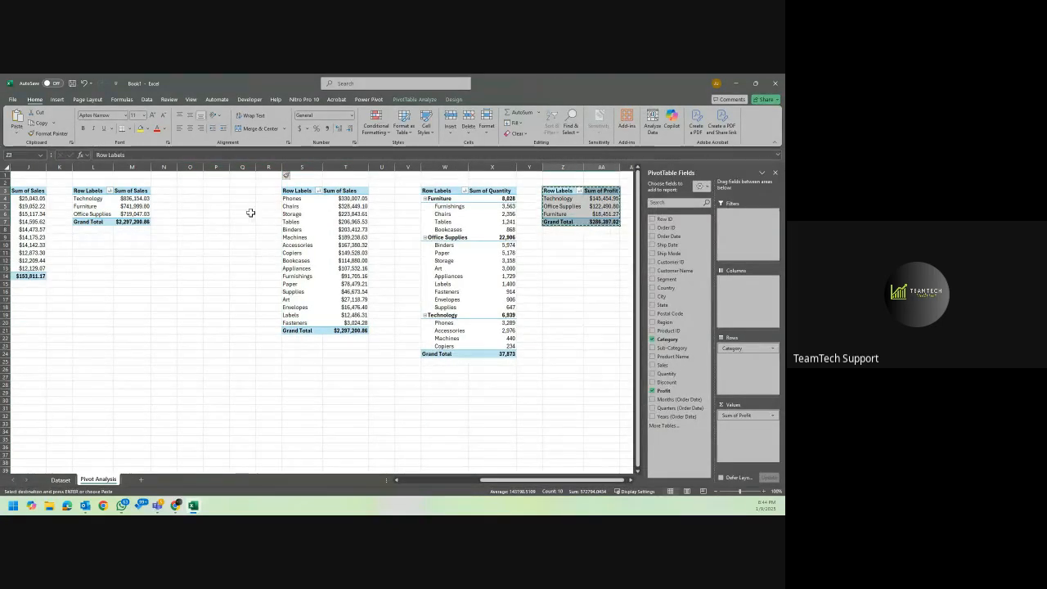
pyautogui.click(190, 191)
pyautogui.hotkey('ctrl', 'v')
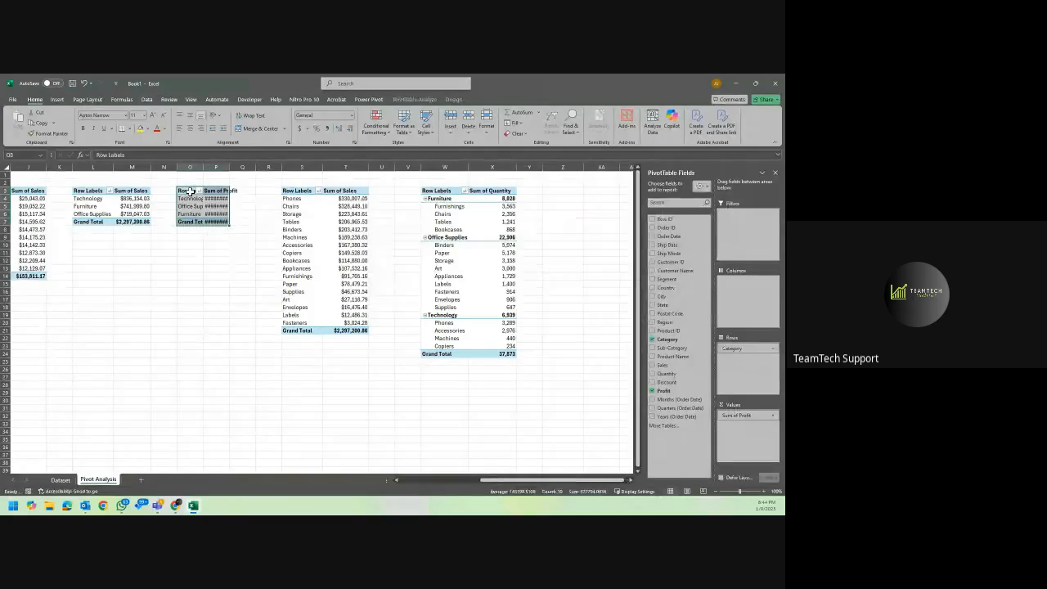
# Autofit columns O and P of the profit PivotTable and column M of the category sales PivotTable.
pyautogui.moveTo(190, 167); pyautogui.dragTo(218, 167)
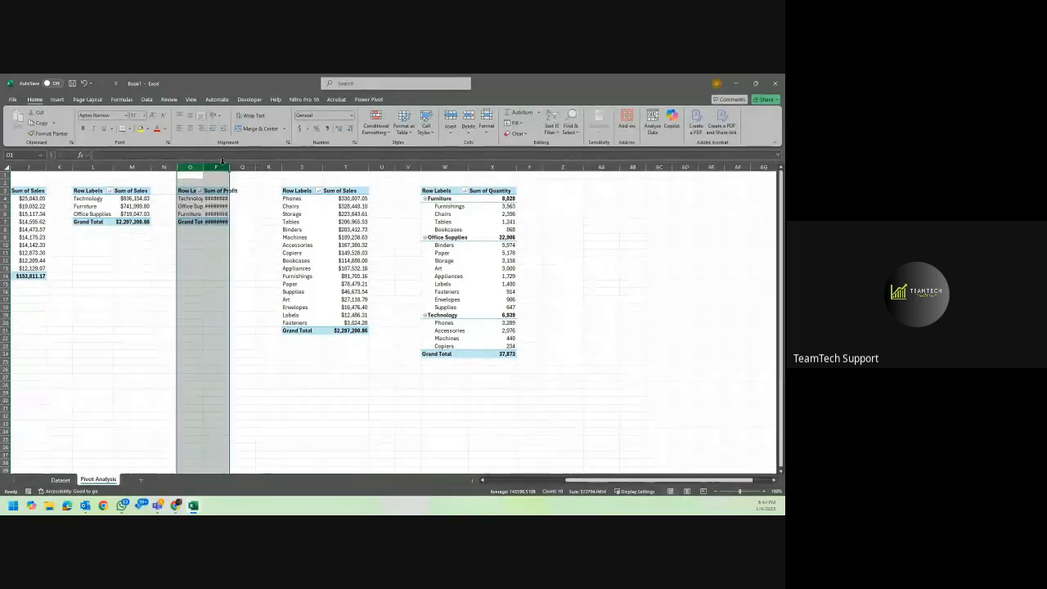
pyautogui.doubleClick(229, 166)
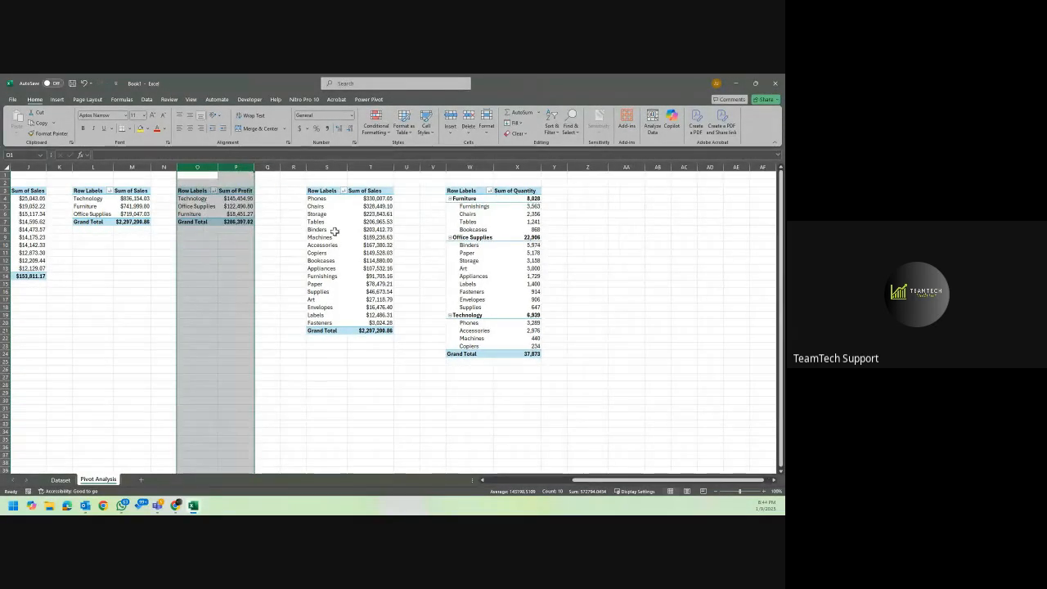
pyautogui.click(577, 277)
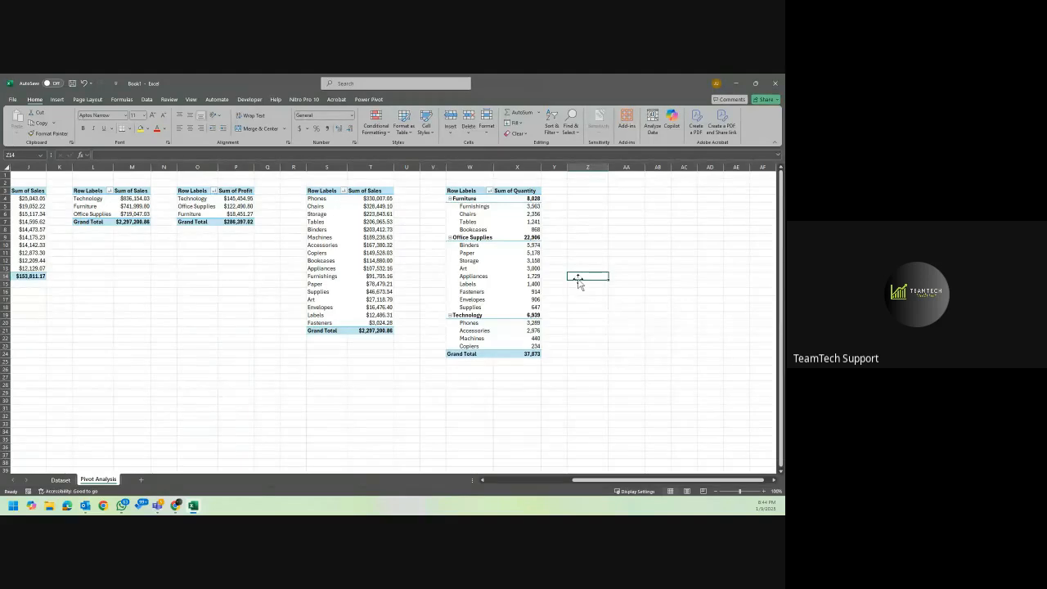
pyautogui.click(762, 491)
pyautogui.click(762, 490)
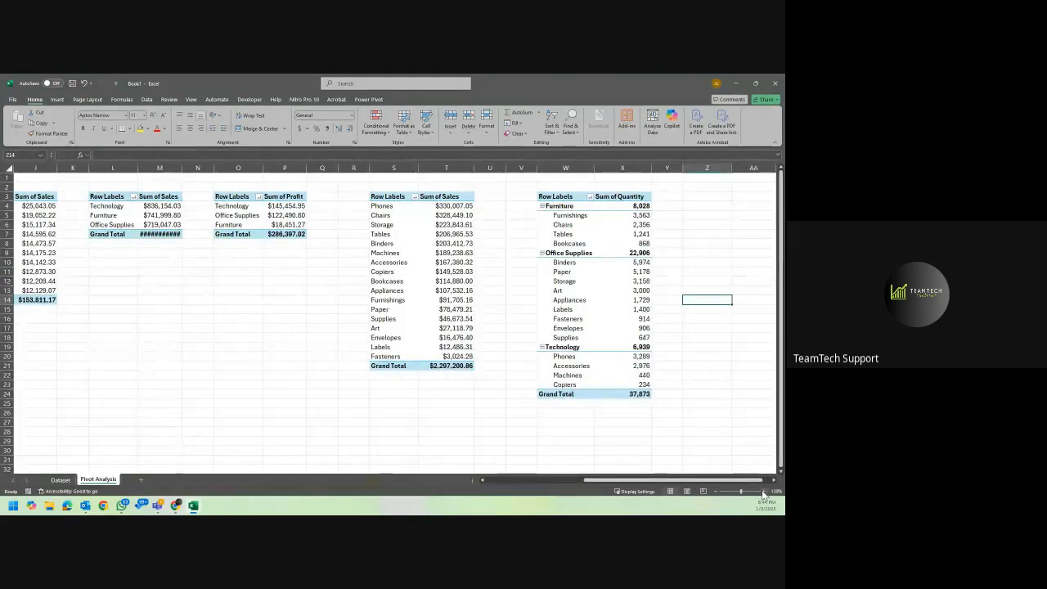
pyautogui.doubleClick(180, 170)
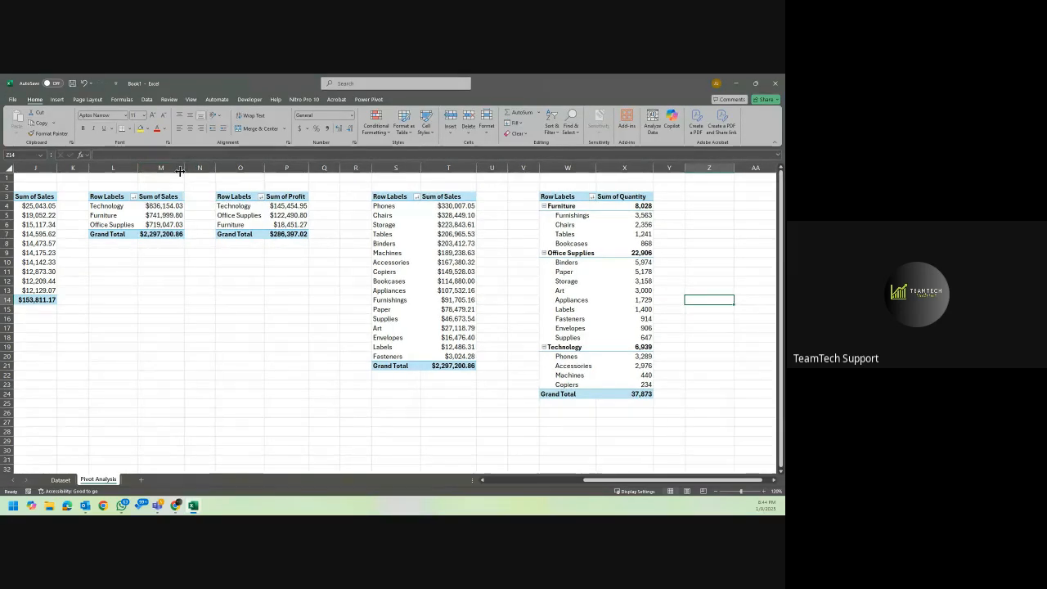
# Compare the sales of each category in the PivotTable at L3 with its profit in the PivotTable at O3 and the quantities sold.
pyautogui.click(155, 206)
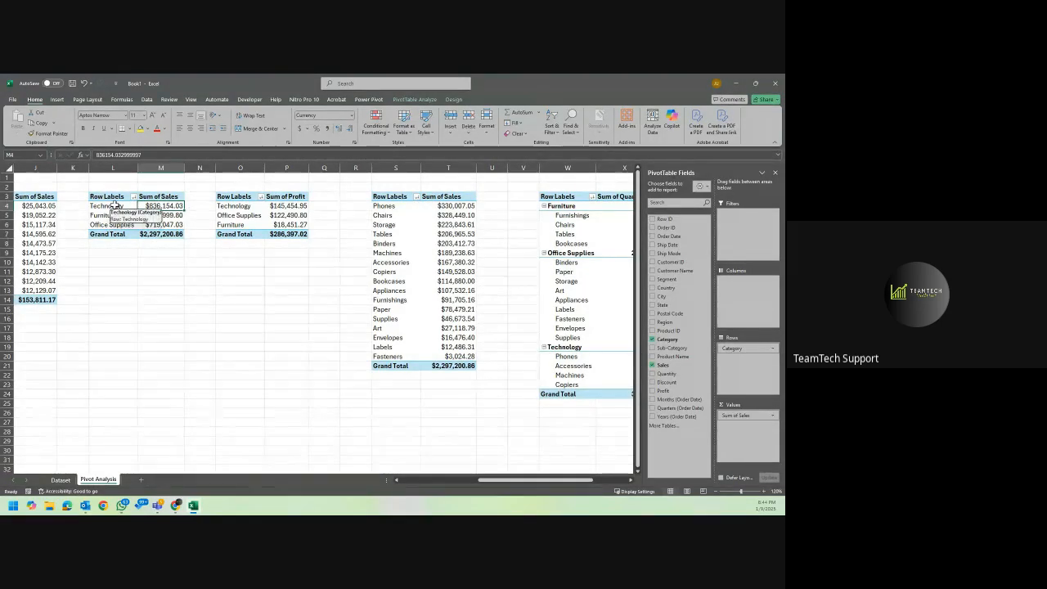
pyautogui.click(299, 207)
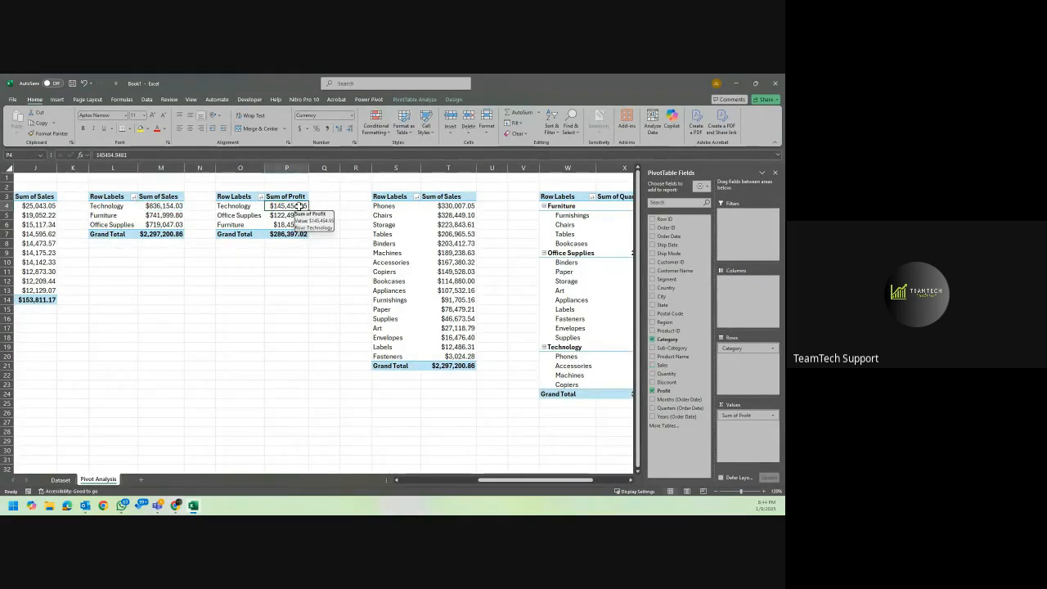
pyautogui.click(122, 218)
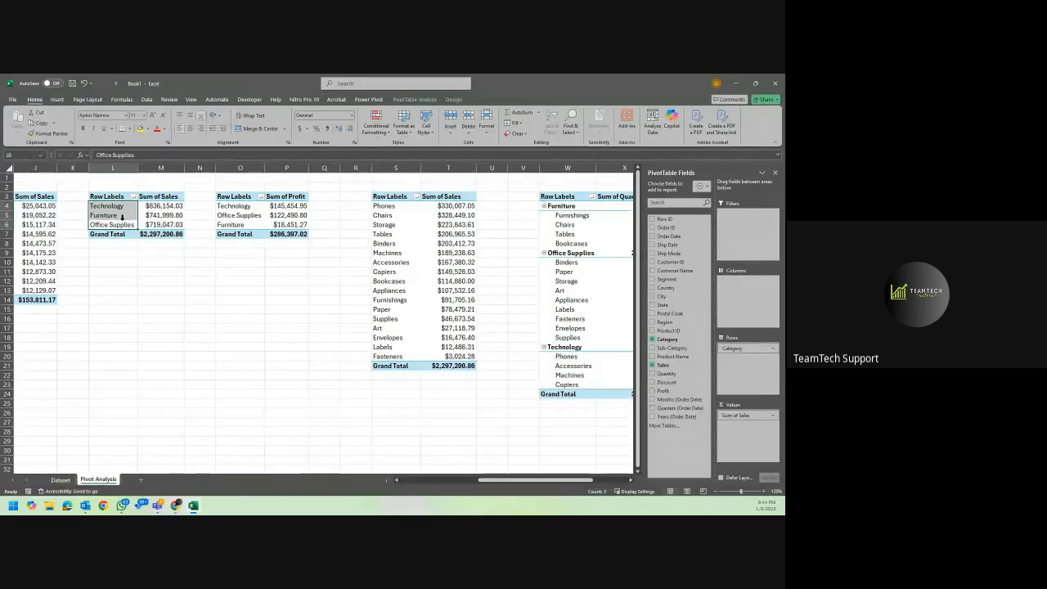
pyautogui.click(120, 216)
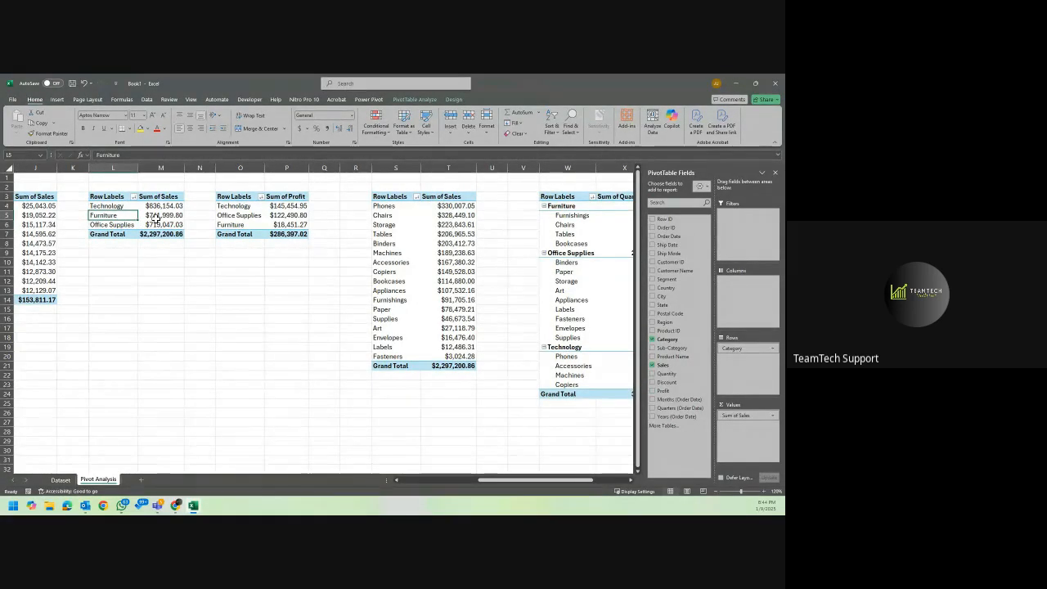
pyautogui.click(156, 217)
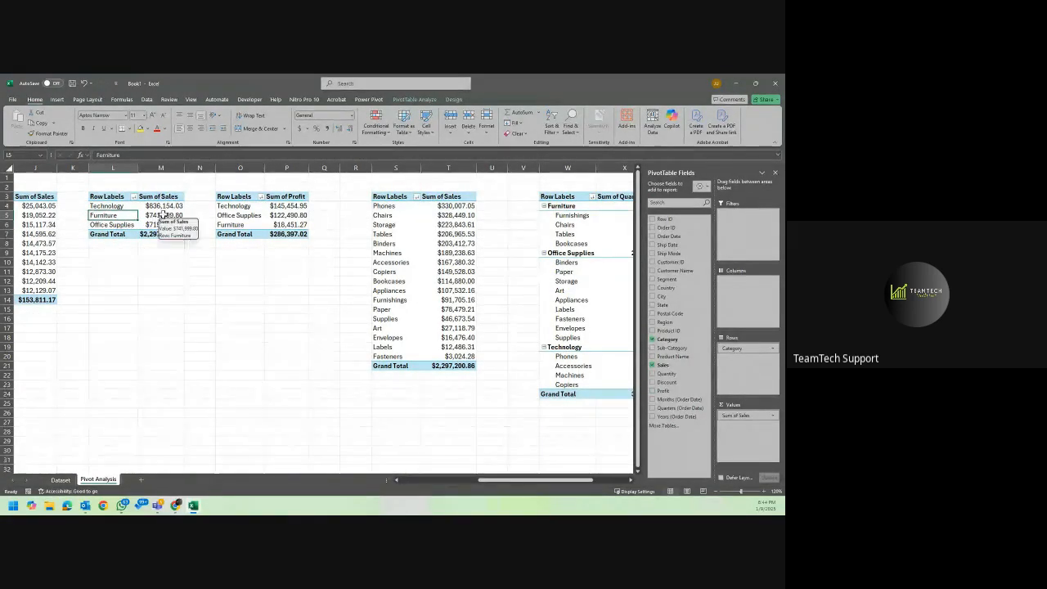
pyautogui.click(291, 226)
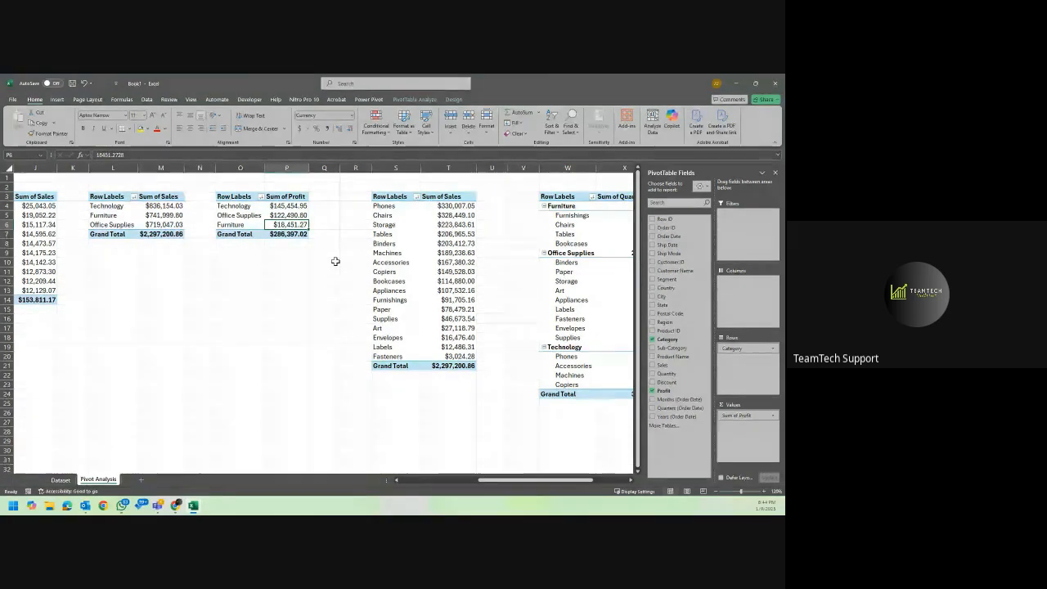
pyautogui.click(123, 225)
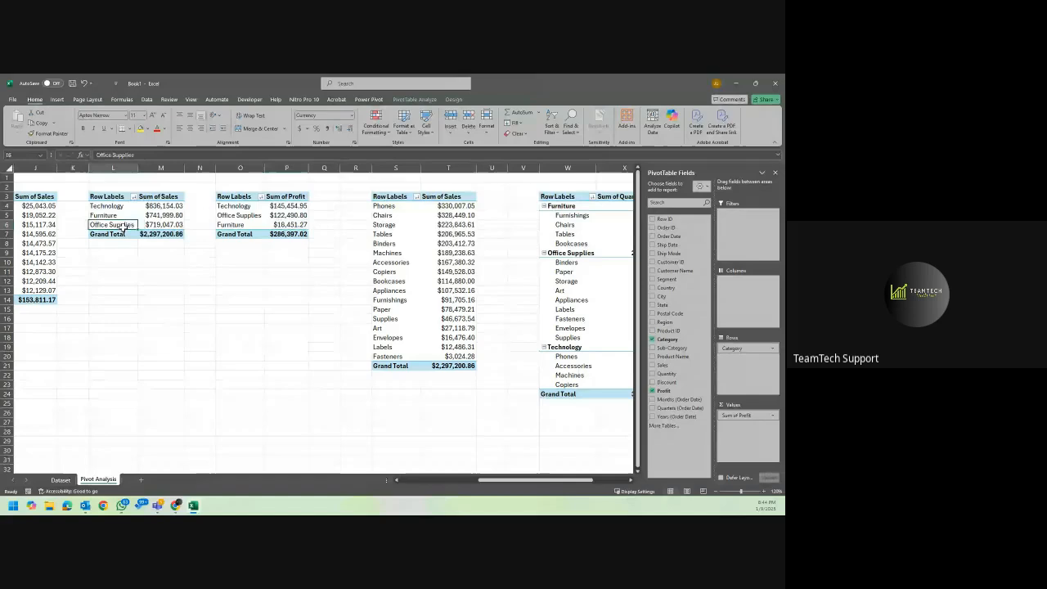
pyautogui.click(165, 226)
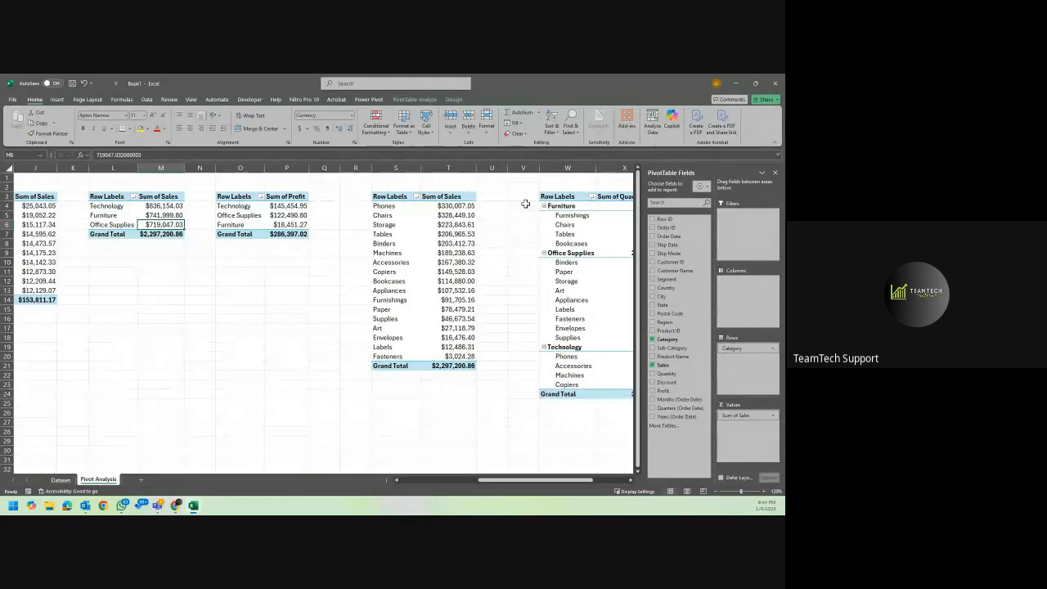
pyautogui.hscroll(2, 537, 289)
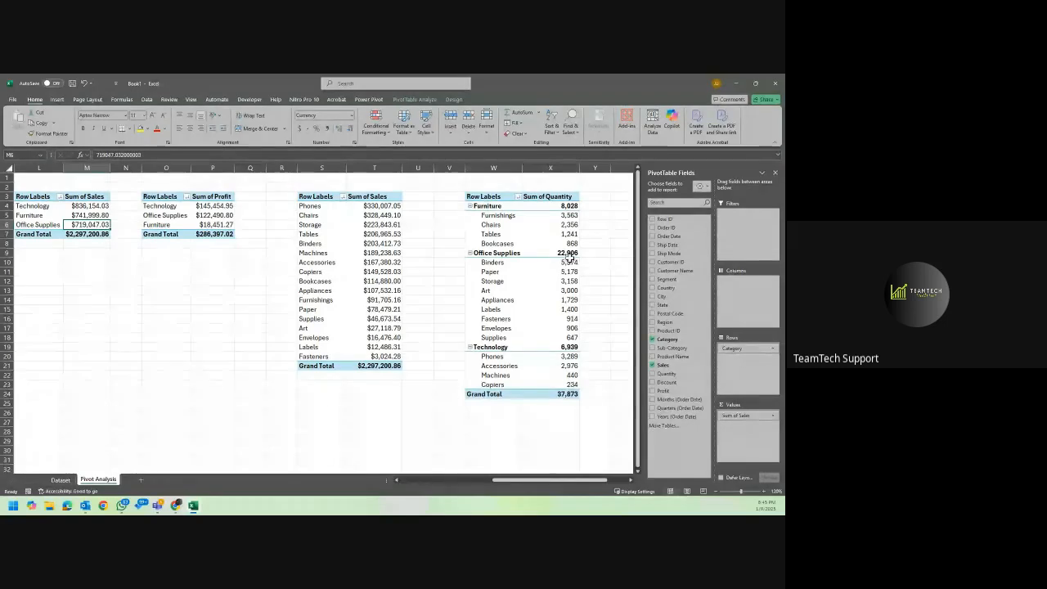
pyautogui.hscroll(-2, 352, 246)
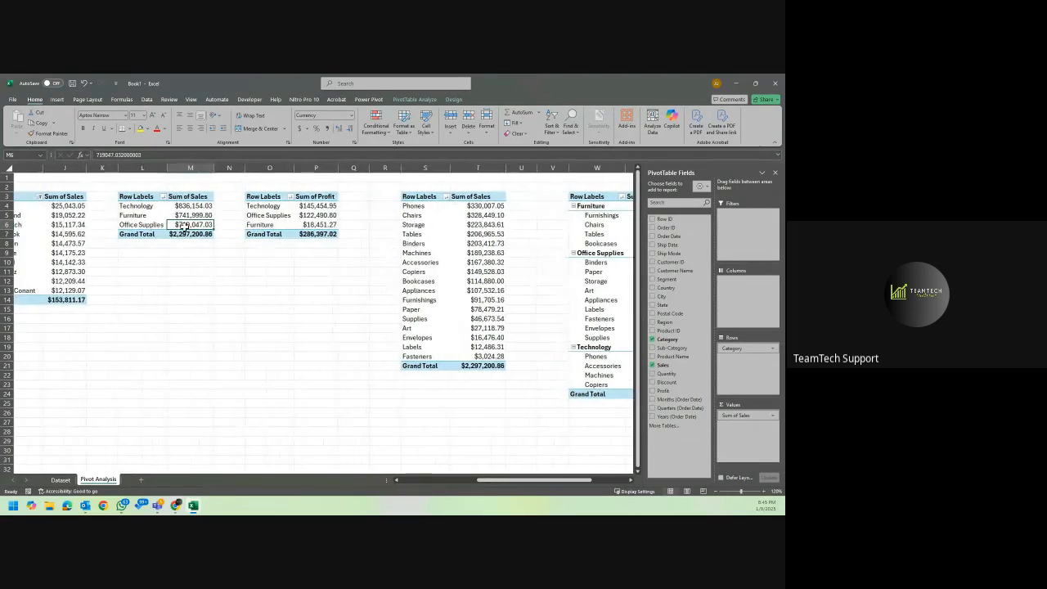
pyautogui.click(324, 215)
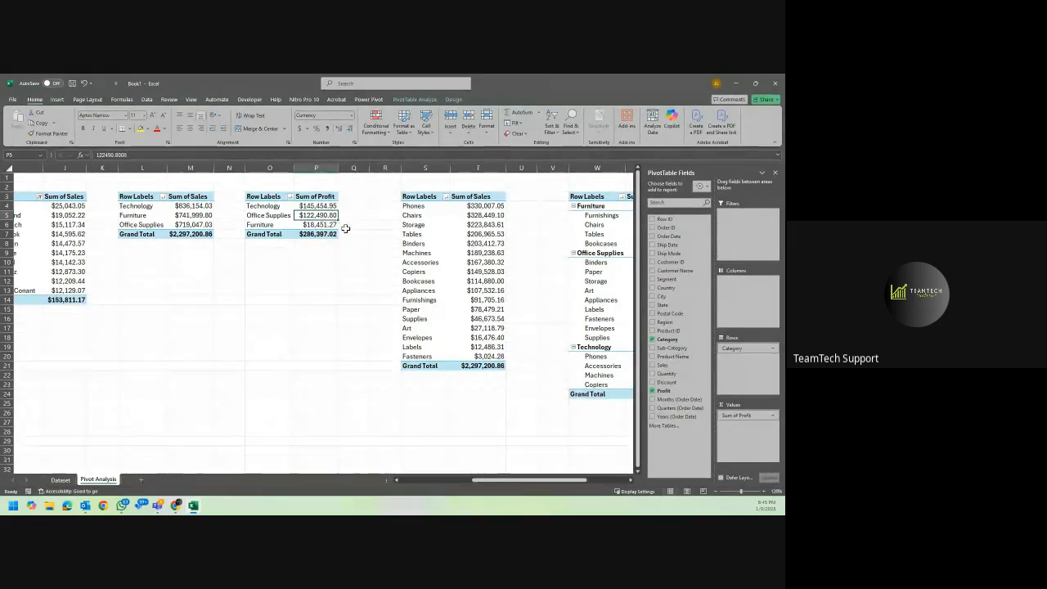
# Delete the separate profit PivotTable at O3 and add Profit to the values of the category sales PivotTable at L3.
pyautogui.click(350, 235)
pyautogui.moveTo(264, 197); pyautogui.dragTo(190, 206)
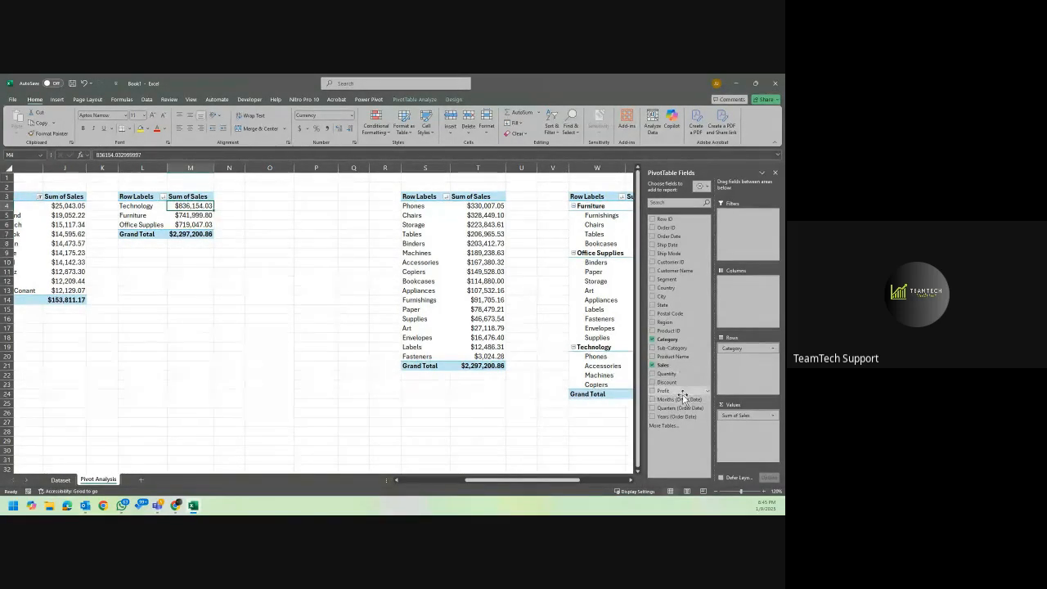
pyautogui.moveTo(677, 391); pyautogui.dragTo(732, 434)
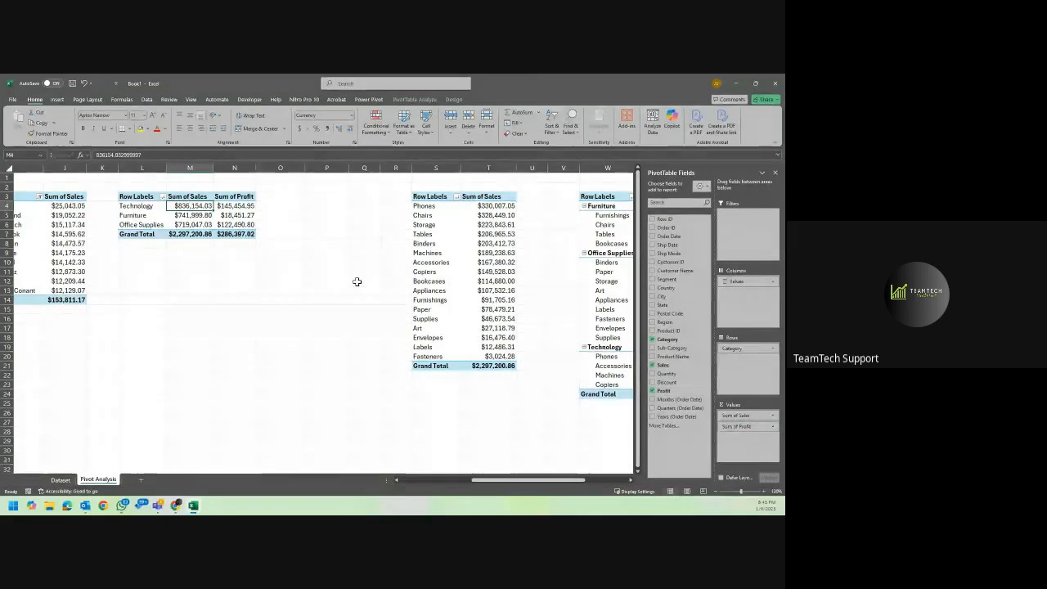
pyautogui.click(233, 206)
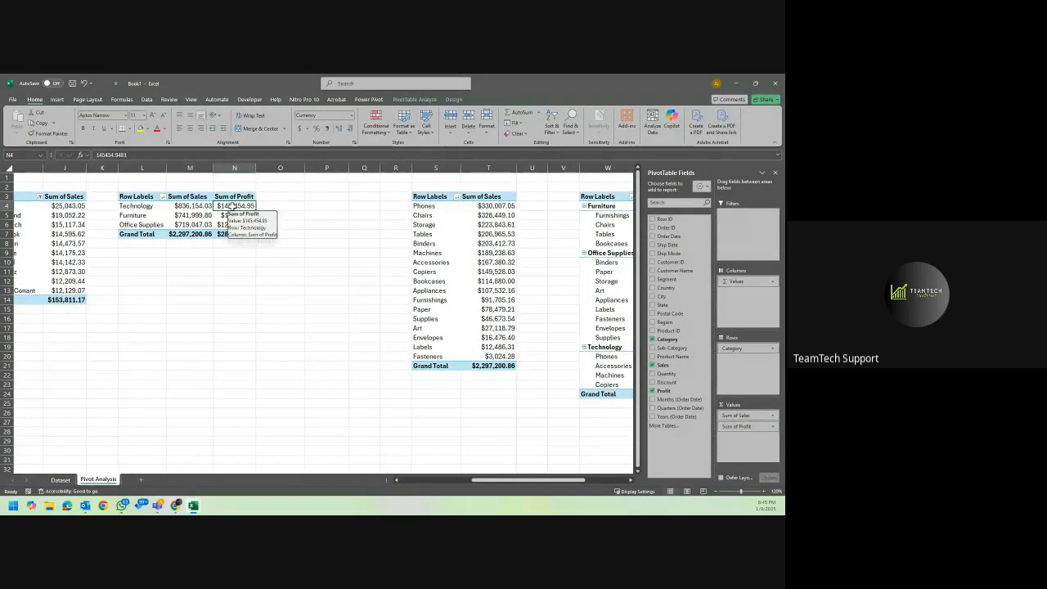
pyautogui.rightClick(233, 206)
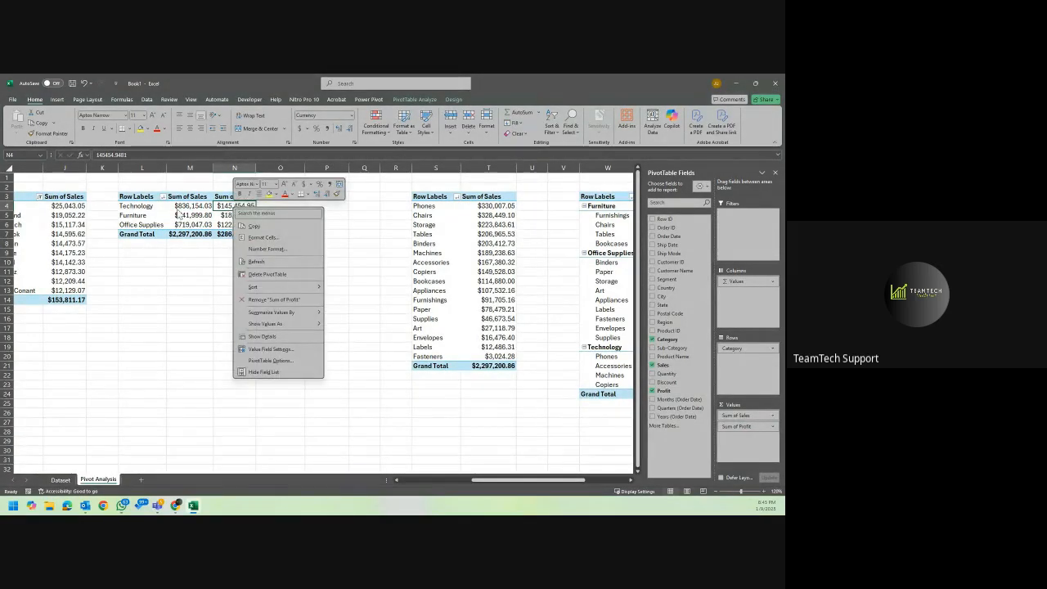
pyautogui.press('Escape')
pyautogui.click(222, 254)
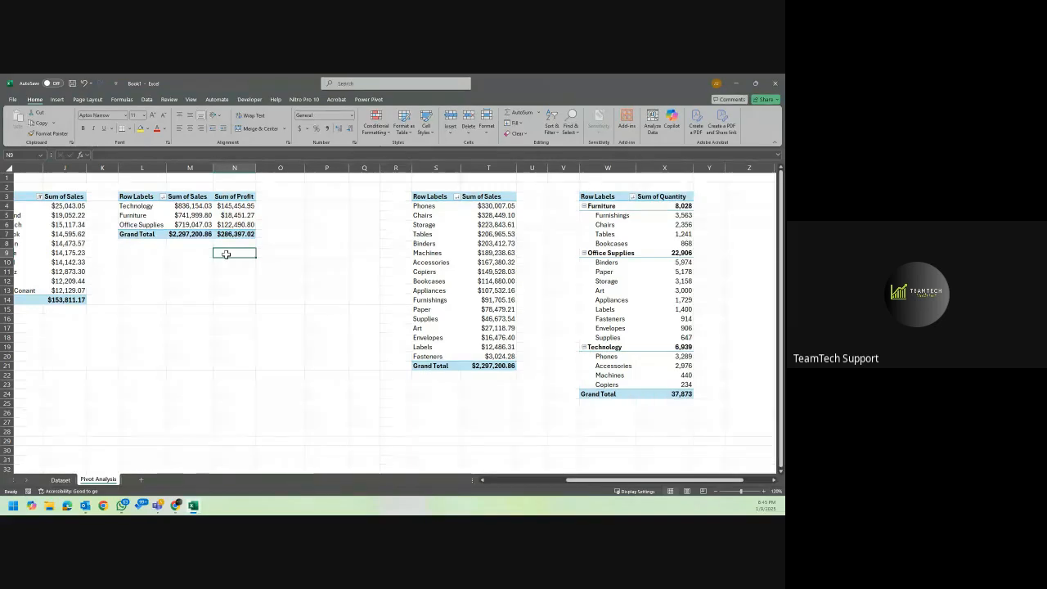
# Delete the empty columns P to R between the category and sub-category sales PivotTables.
pyautogui.hscroll(2, 226, 254)
pyautogui.hscroll(-1, 226, 254)
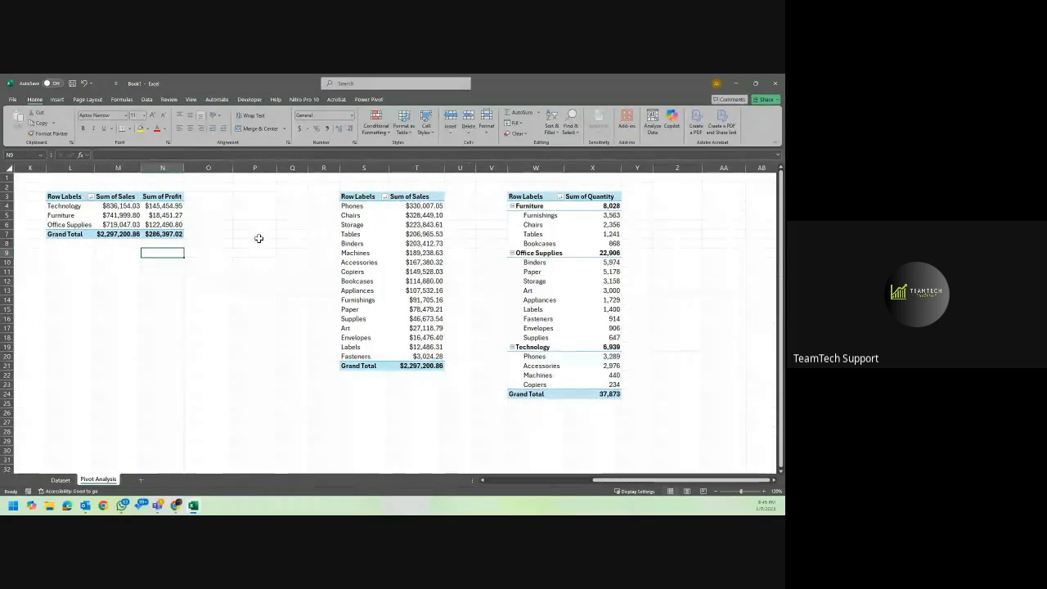
pyautogui.click(319, 167)
pyautogui.moveTo(319, 167); pyautogui.dragTo(252, 166)
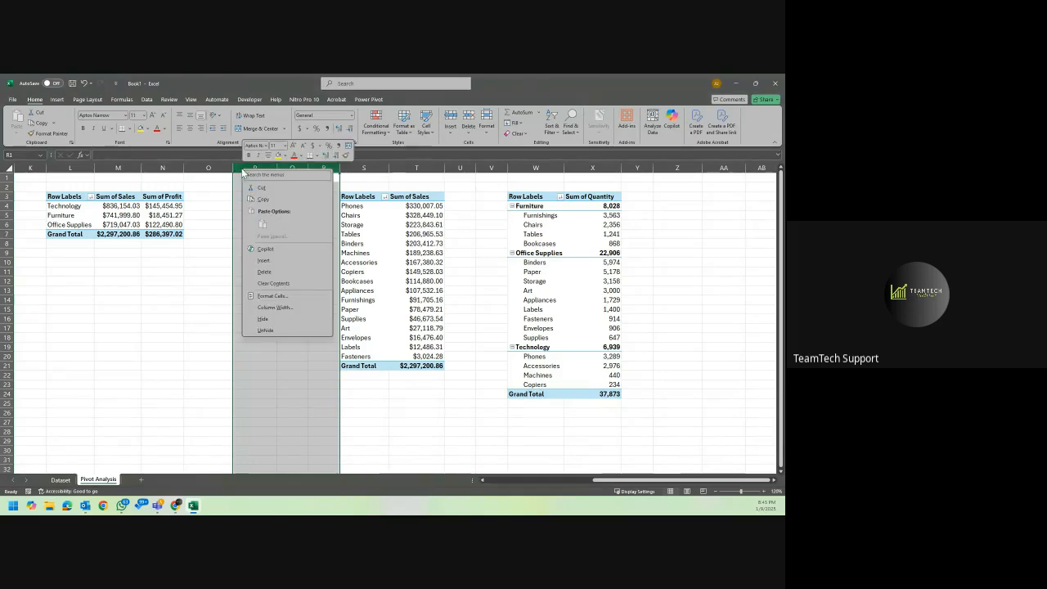
pyautogui.rightClick(243, 170)
pyautogui.click(282, 271)
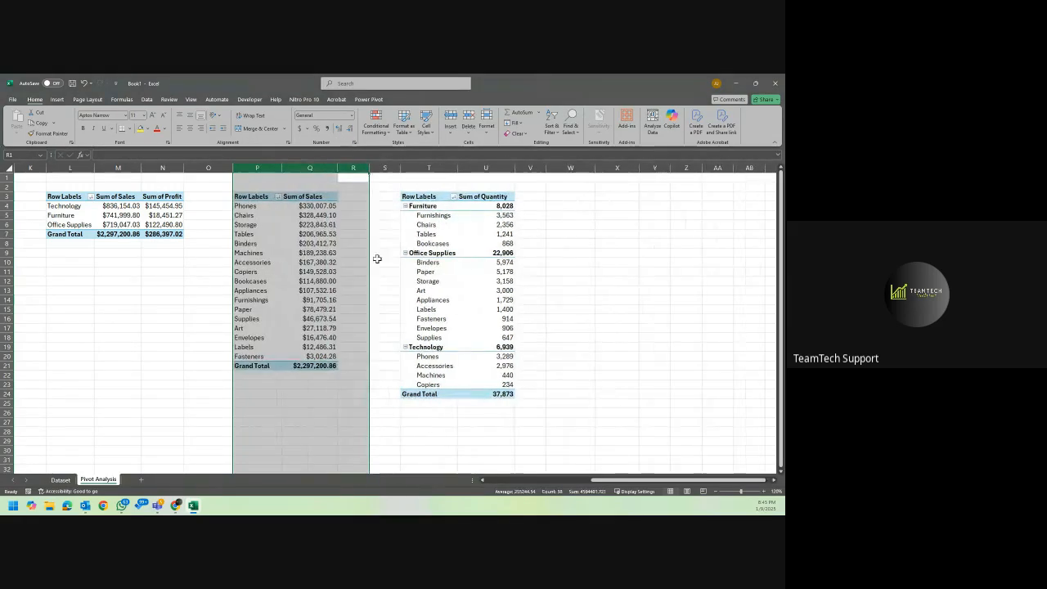
pyautogui.click(552, 263)
# Autofit column B of the yearly sales PivotTable so its grand total fits.
pyautogui.hscroll(-5, 552, 264)
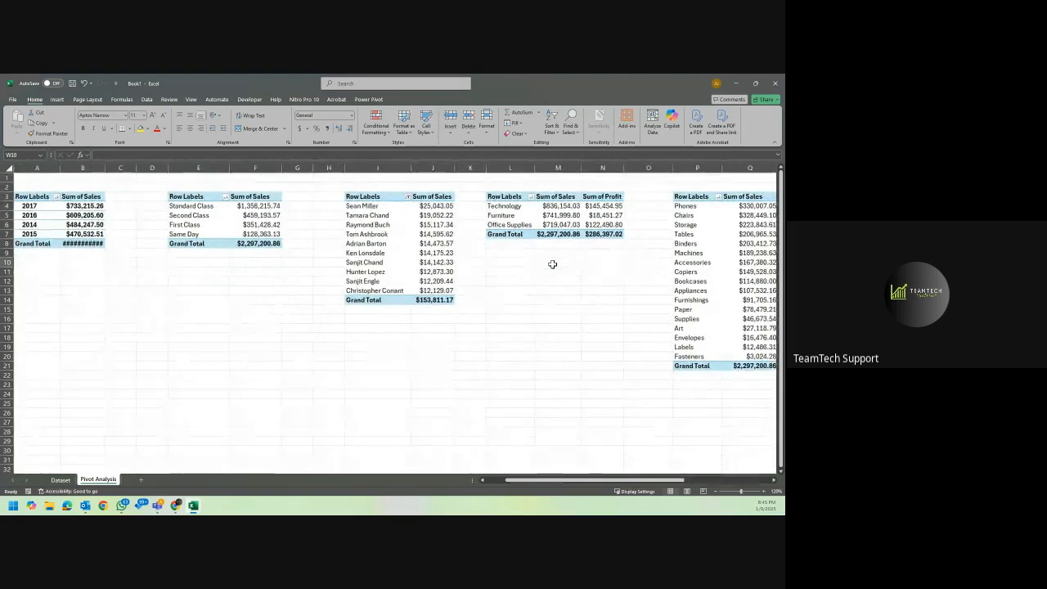
pyautogui.hscroll(-3, 552, 263)
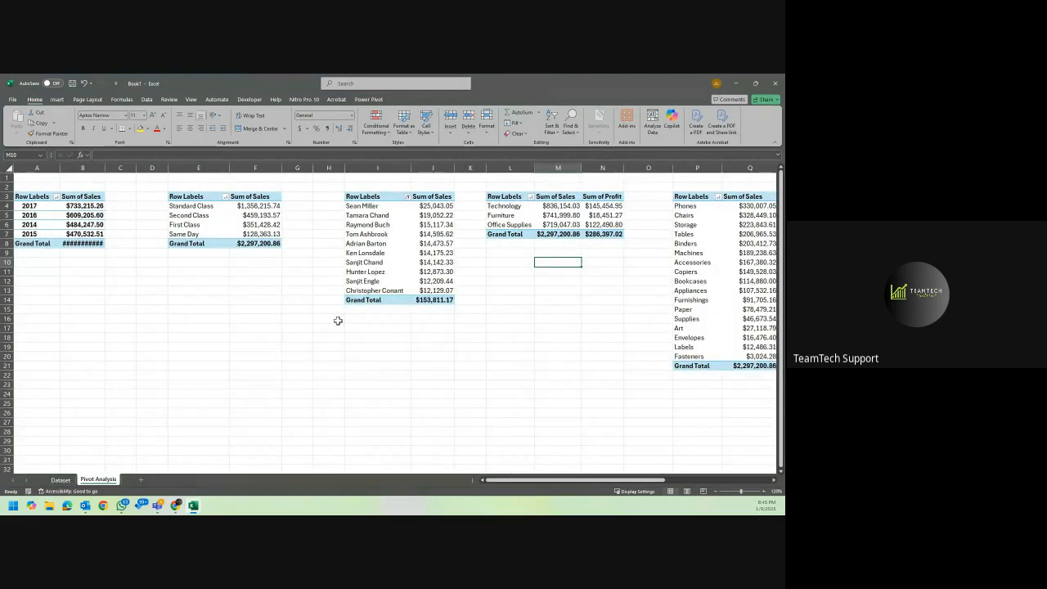
pyautogui.doubleClick(106, 168)
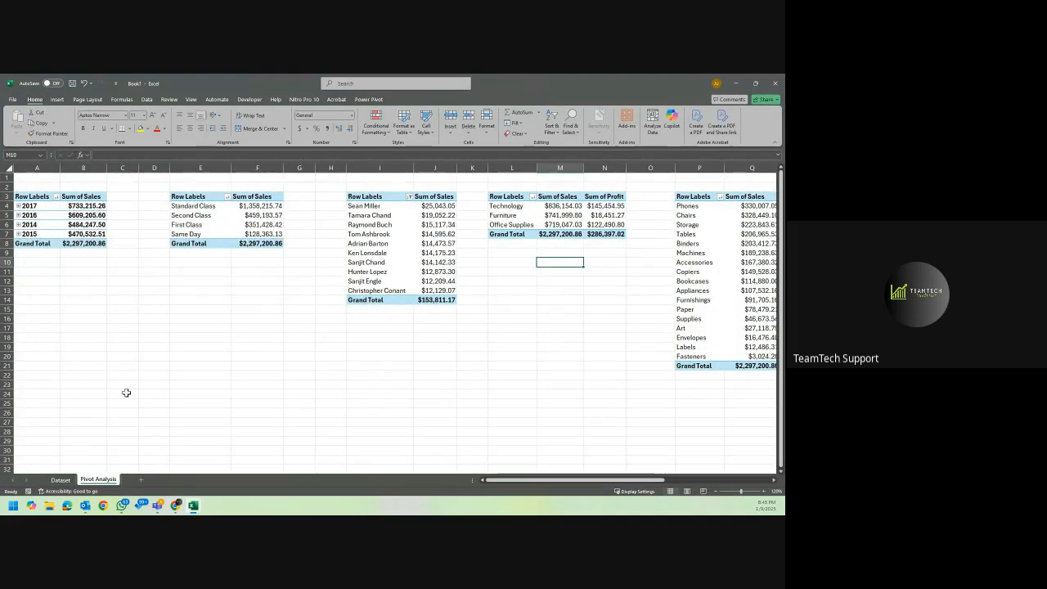
# Insert a new table column between Ship Date and Ship Mode on the Dataset sheet.
pyautogui.click(62, 480)
pyautogui.click(141, 262)
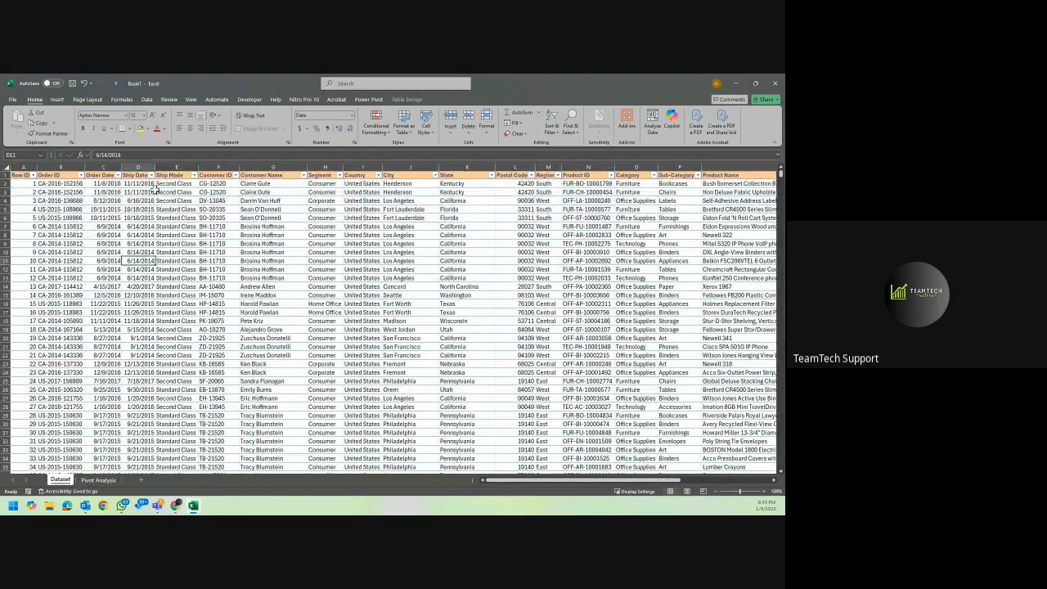
pyautogui.click(109, 183)
pyautogui.click(142, 184)
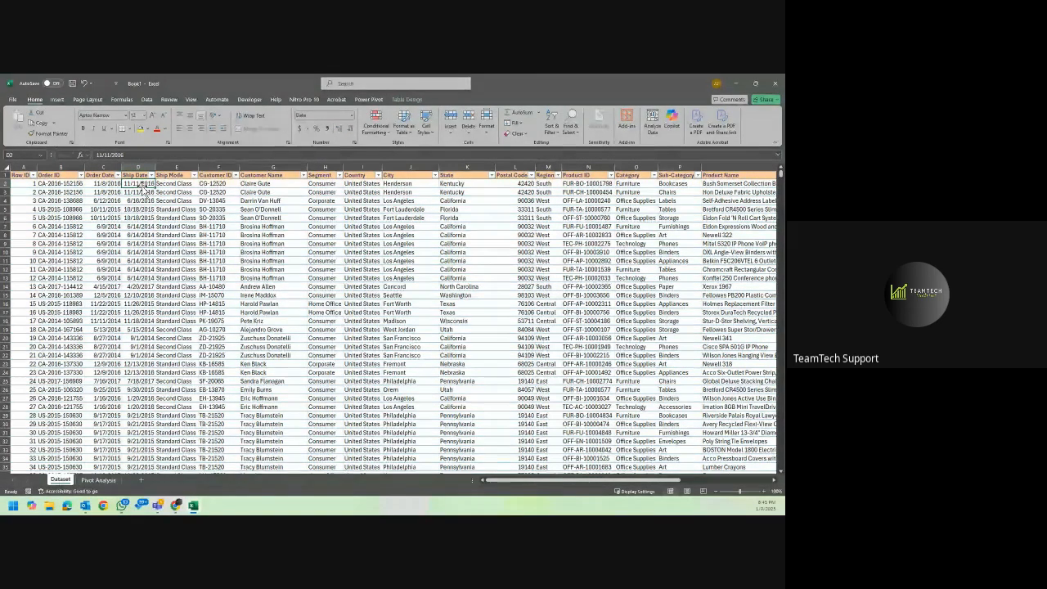
pyautogui.click(184, 168)
pyautogui.rightClick(185, 166)
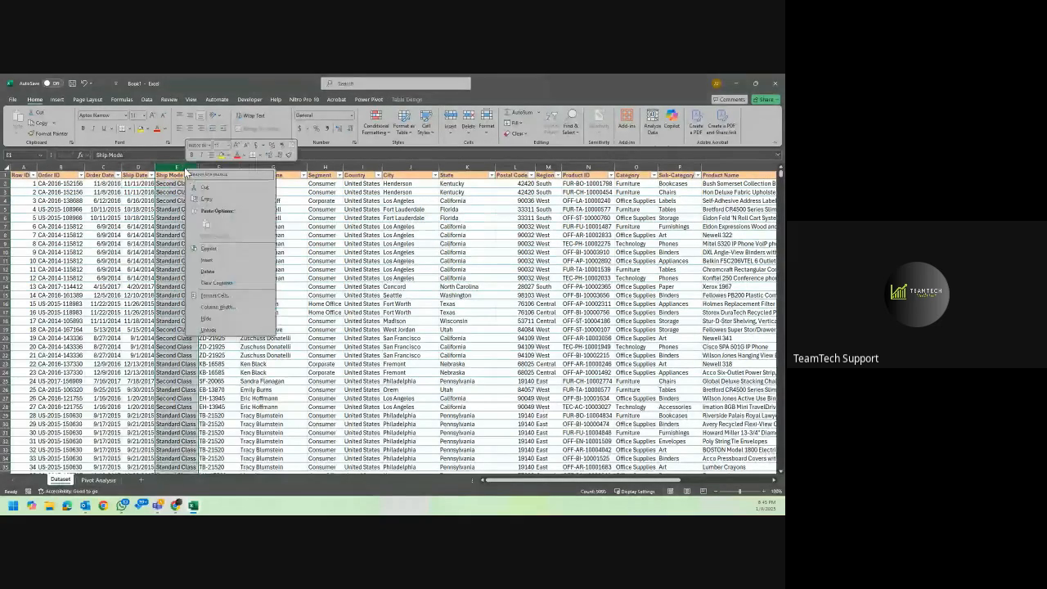
pyautogui.click(234, 258)
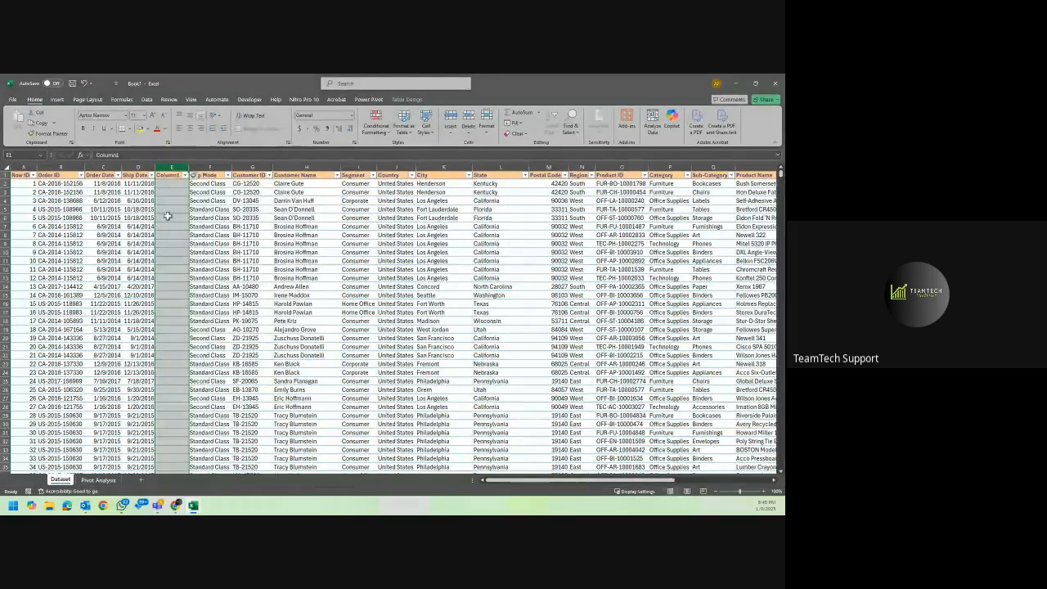
# Name the new column E "Order to Ship" and autofit its width.
pyautogui.click(166, 176)
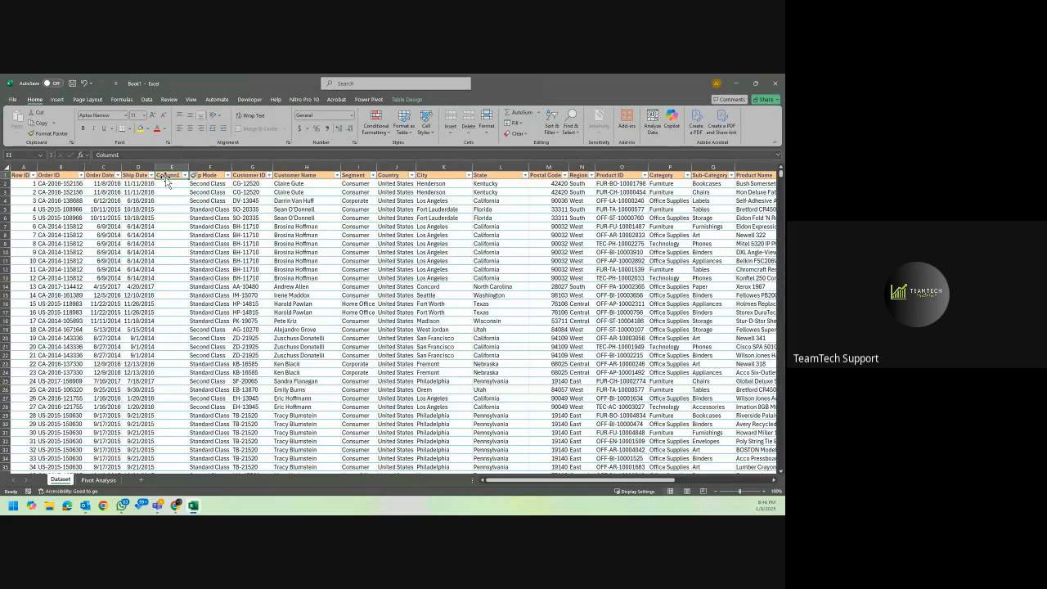
pyautogui.write('Order t')
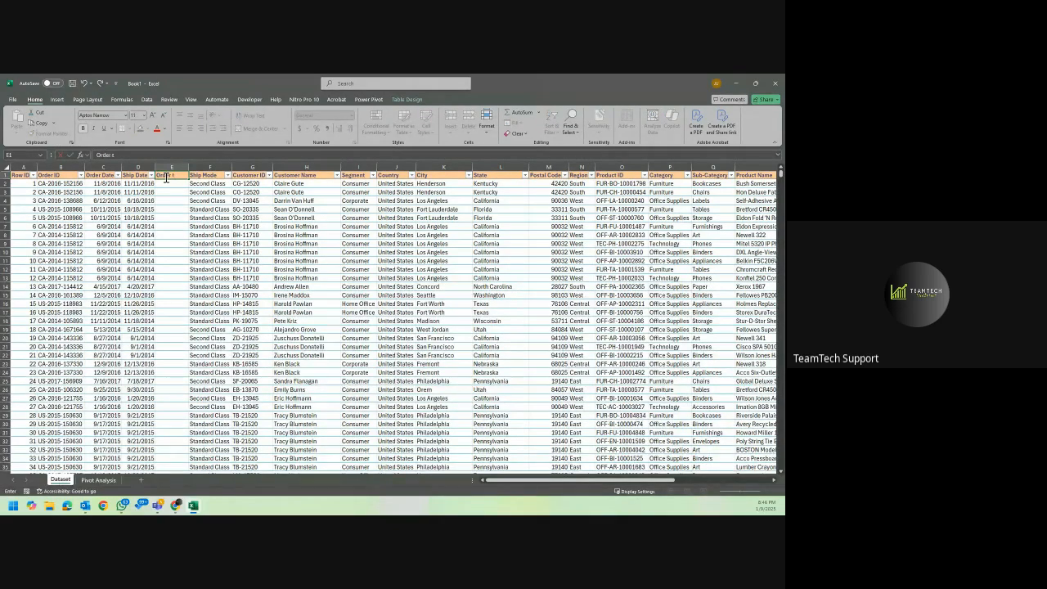
pyautogui.write('o Ship')
pyautogui.press('Return')
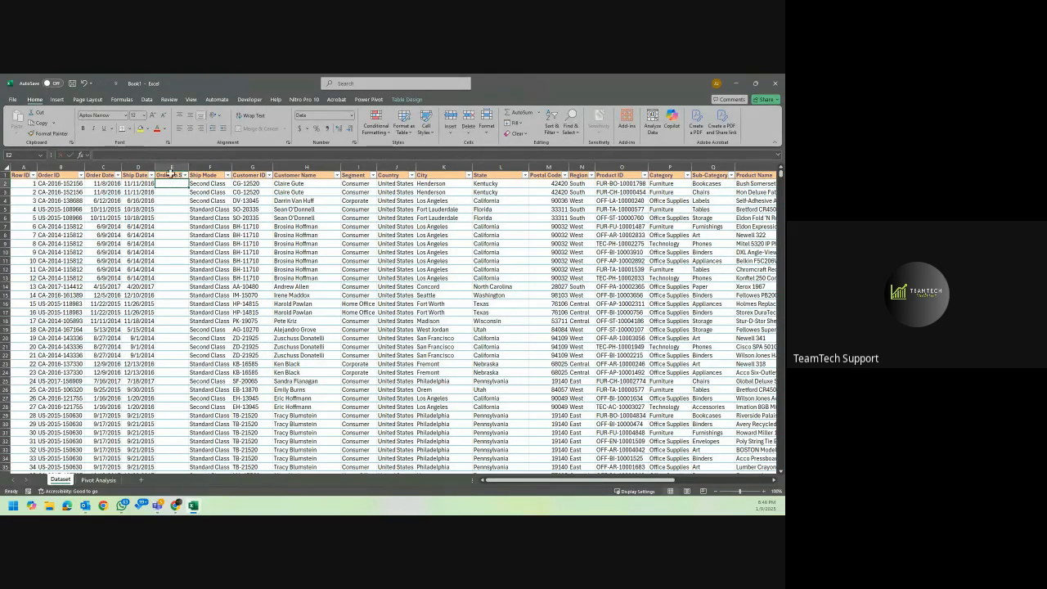
pyautogui.doubleClick(188, 168)
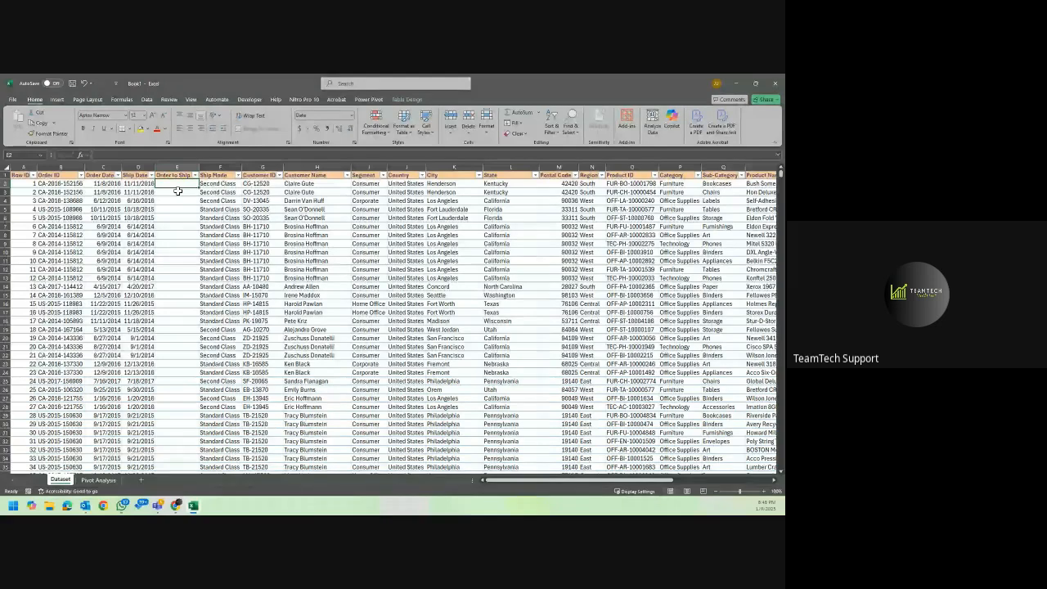
# Fill the Order to Ship column with the formula =[@[Ship Date]]-[@[Order Date]].
pyautogui.write('=')
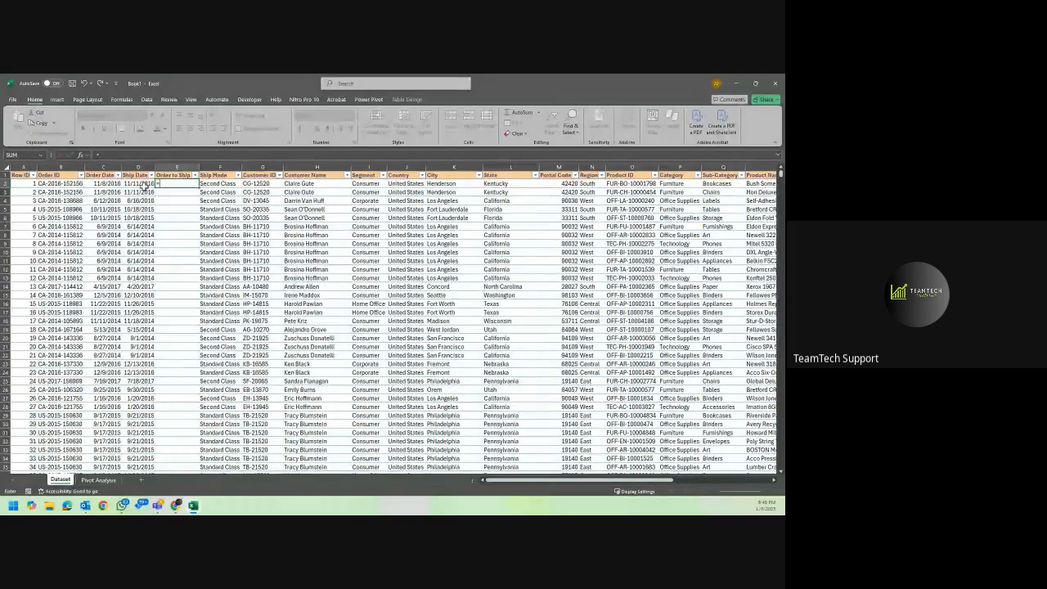
pyautogui.click(144, 186)
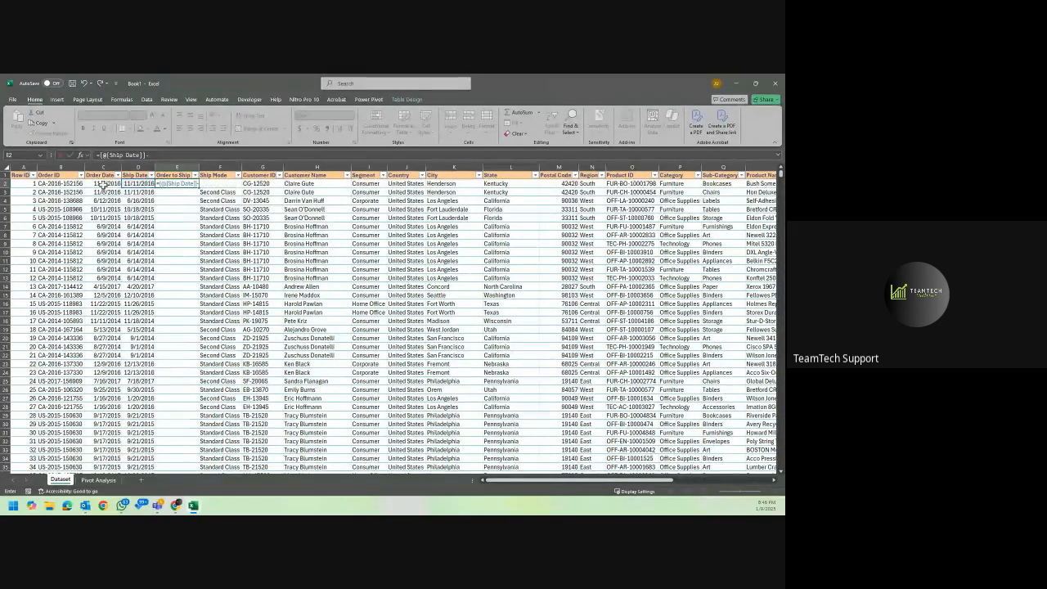
pyautogui.write('-')
pyautogui.click(104, 186)
pyautogui.press('Return')
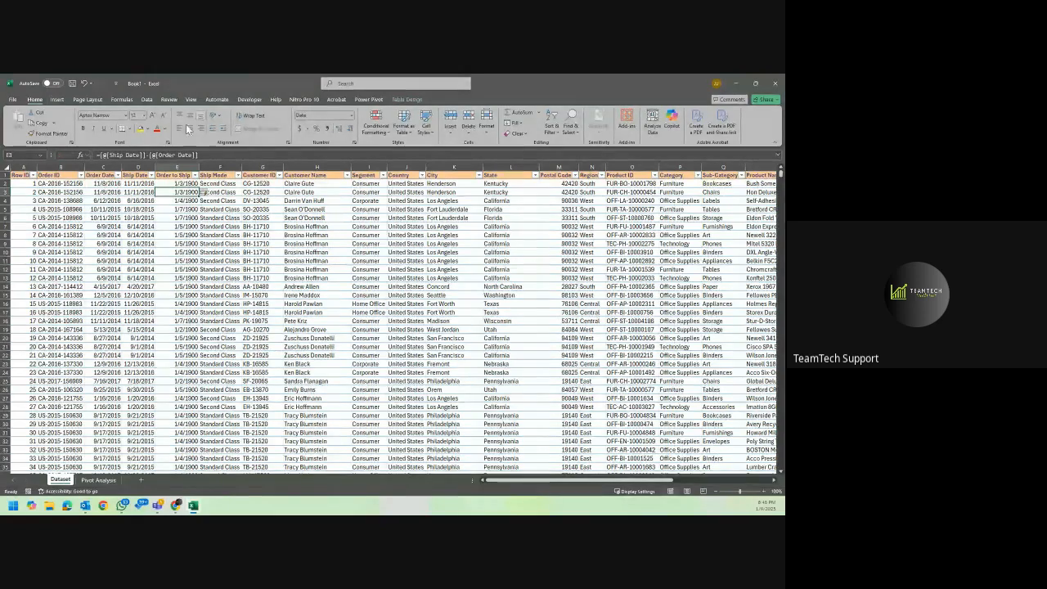
# Apply the General number format to the whole Order to Ship column.
pyautogui.click(191, 185)
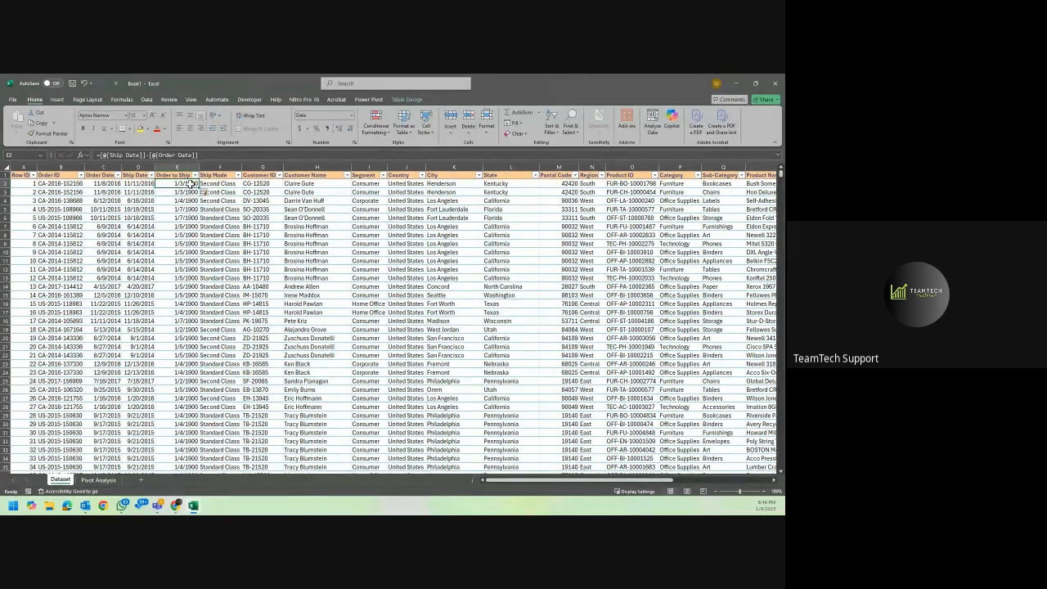
pyautogui.click(183, 167)
pyautogui.click(184, 167)
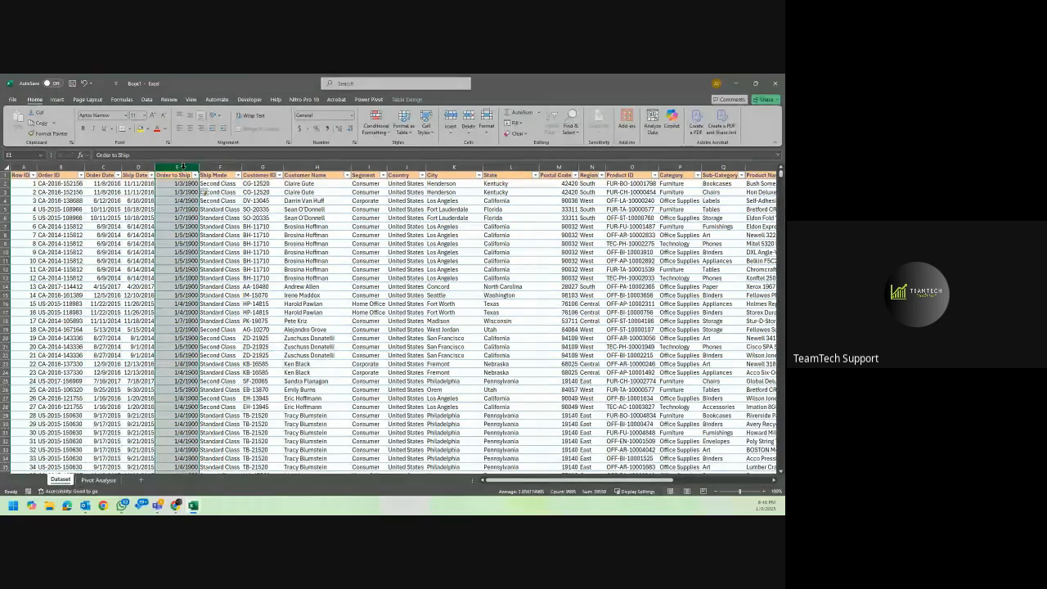
pyautogui.click(352, 116)
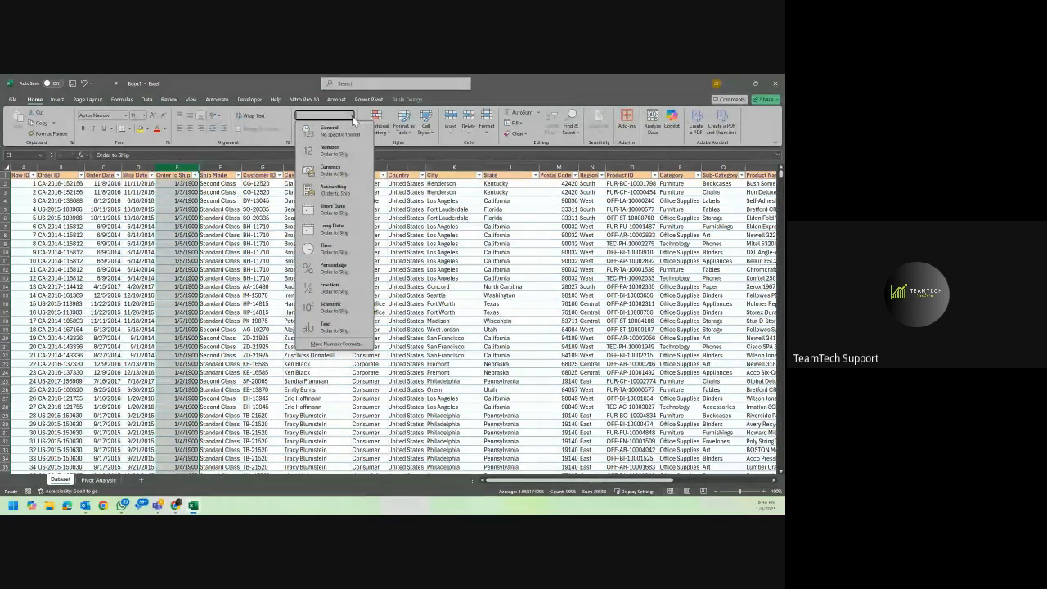
pyautogui.click(346, 150)
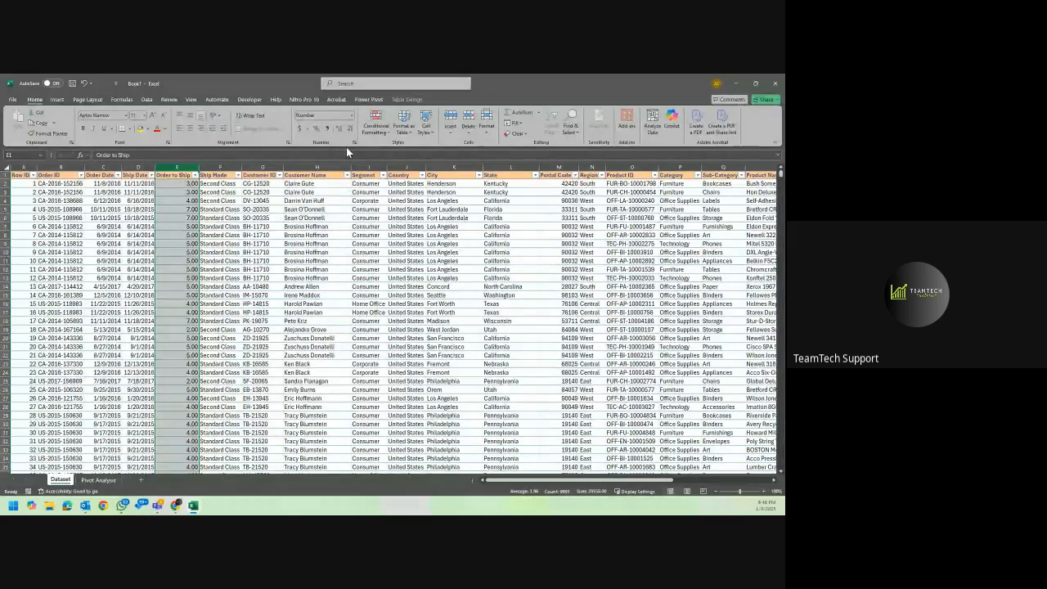
pyautogui.click(347, 121)
pyautogui.click(352, 116)
pyautogui.click(344, 131)
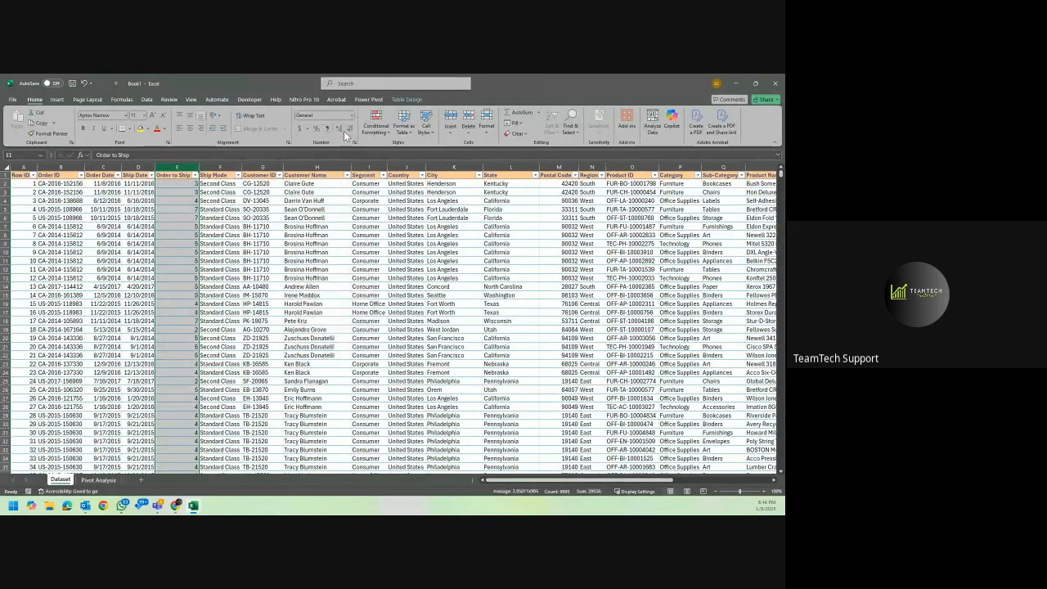
# Center the contents of the Order to Ship column and autofit its width.
pyautogui.click(189, 129)
pyautogui.click(223, 225)
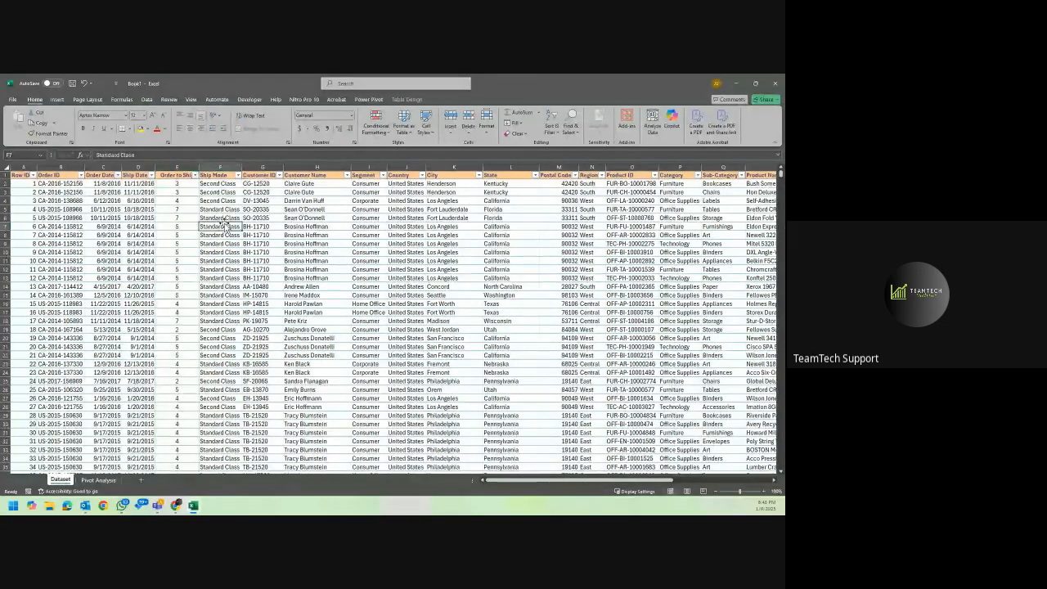
pyautogui.doubleClick(195, 166)
# Check the Order to Ship days of the first few orders against their order and ship dates.
pyautogui.click(186, 208)
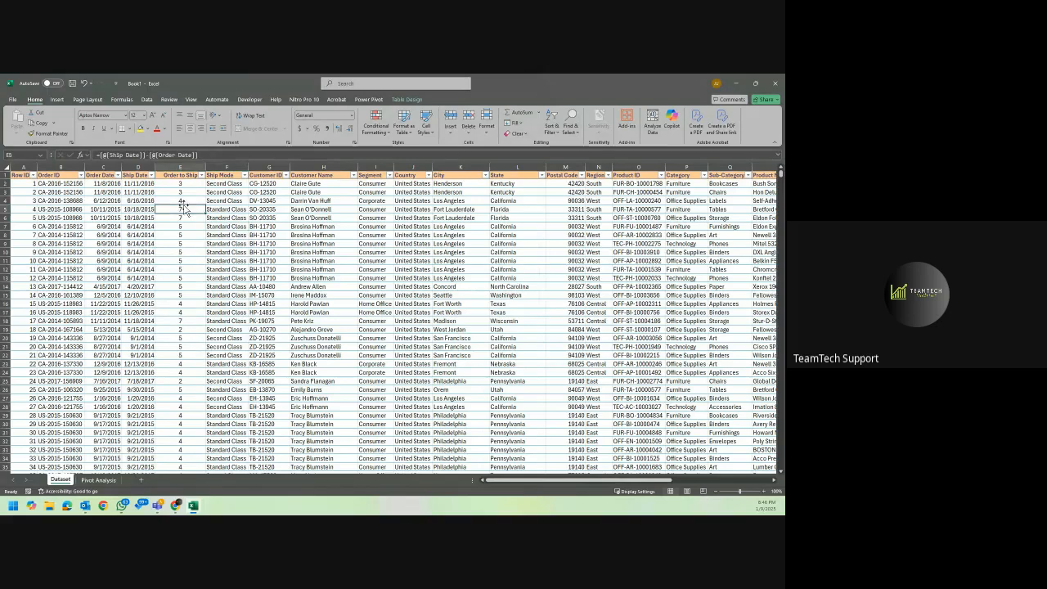
pyautogui.click(191, 183)
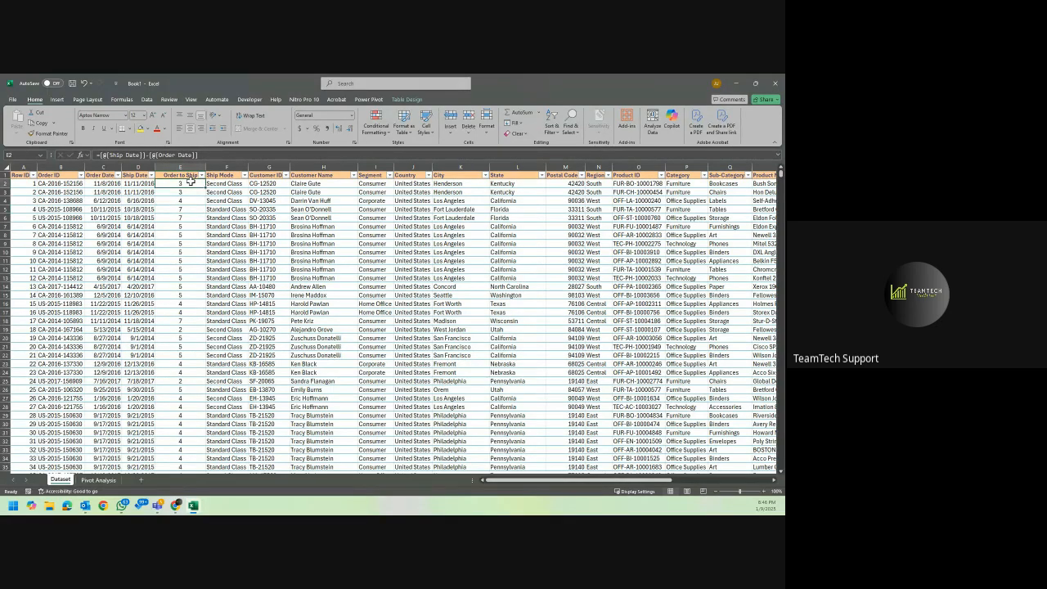
pyautogui.click(106, 185)
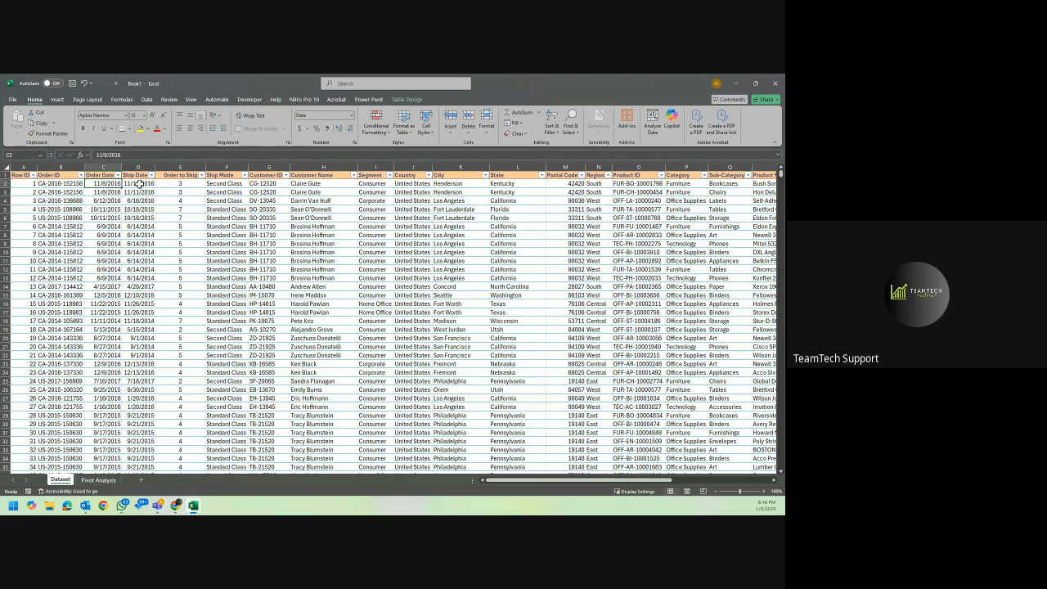
pyautogui.click(140, 184)
pyautogui.click(177, 184)
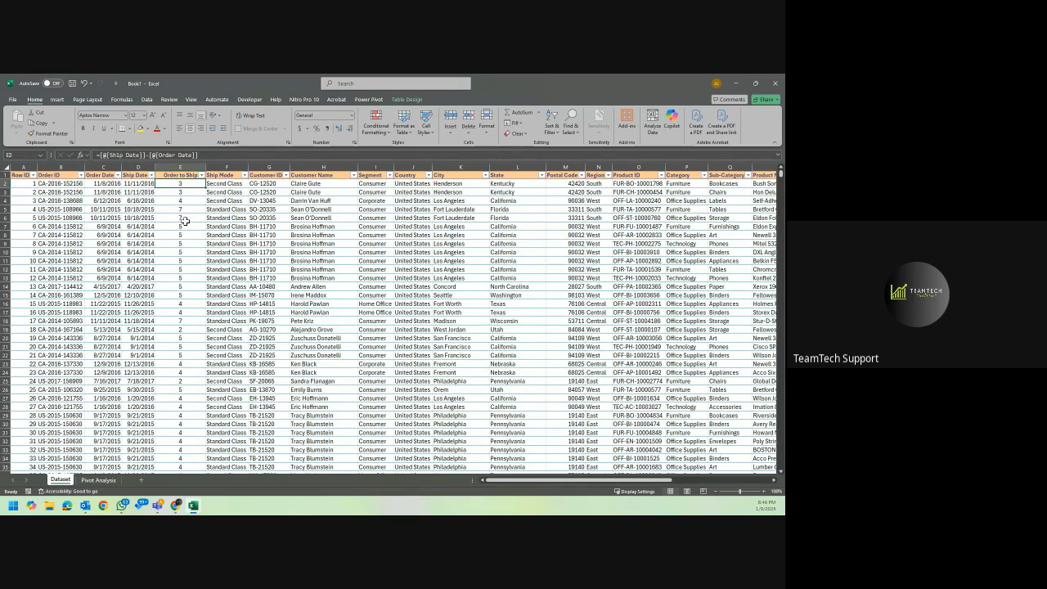
pyautogui.click(190, 200)
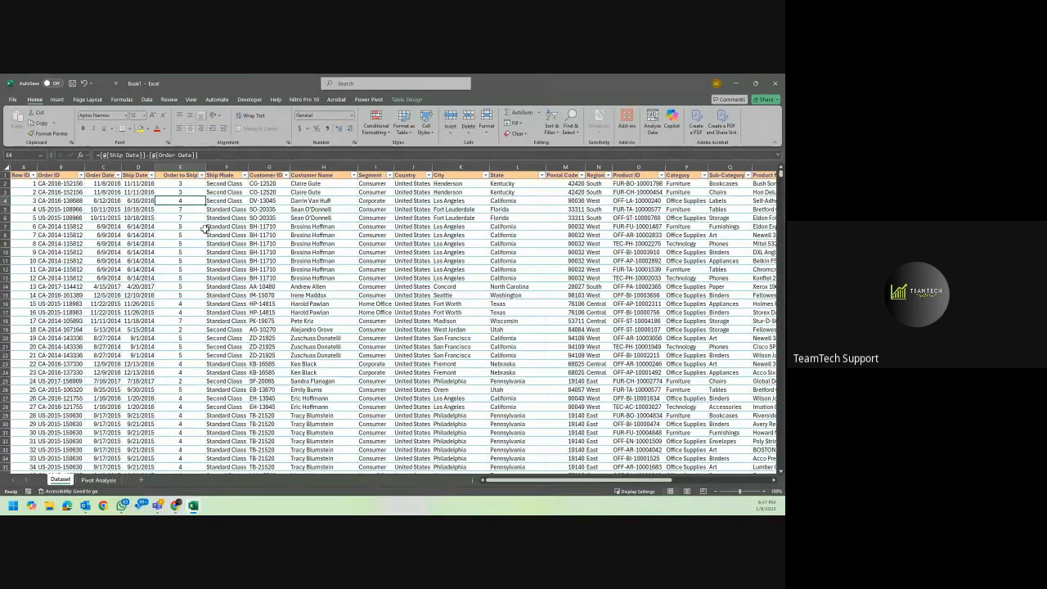
# Rename the header in E1 to "Order to Ship Lead time".
pyautogui.click(186, 174)
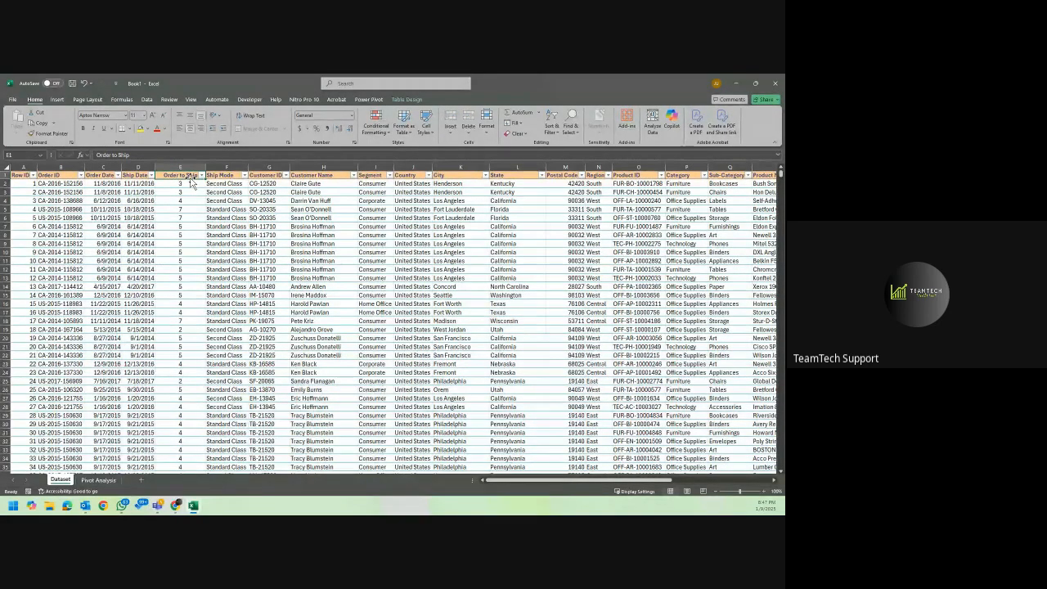
pyautogui.click(147, 156)
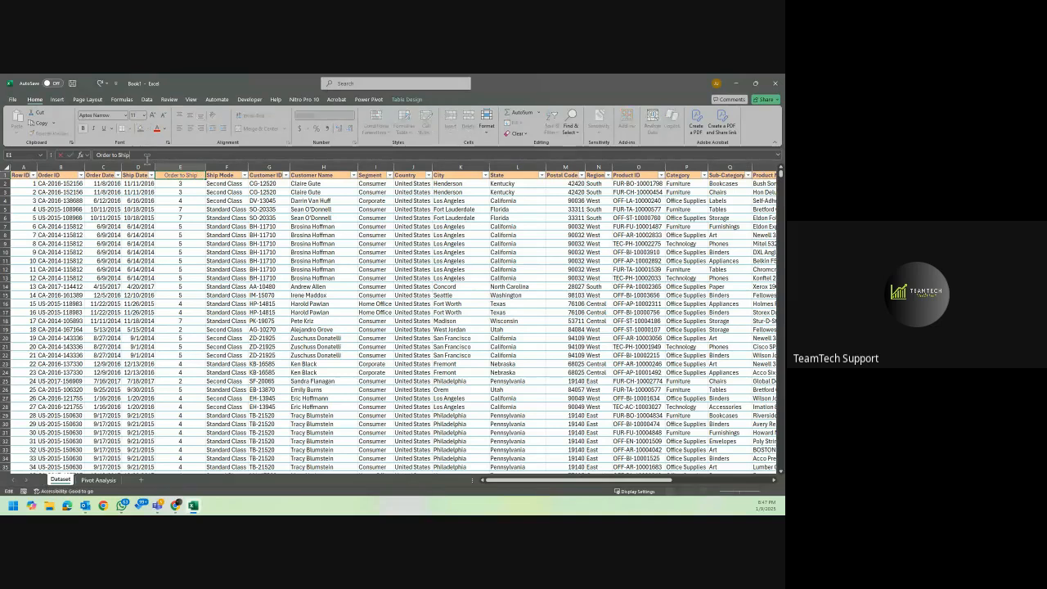
pyautogui.write('Lead')
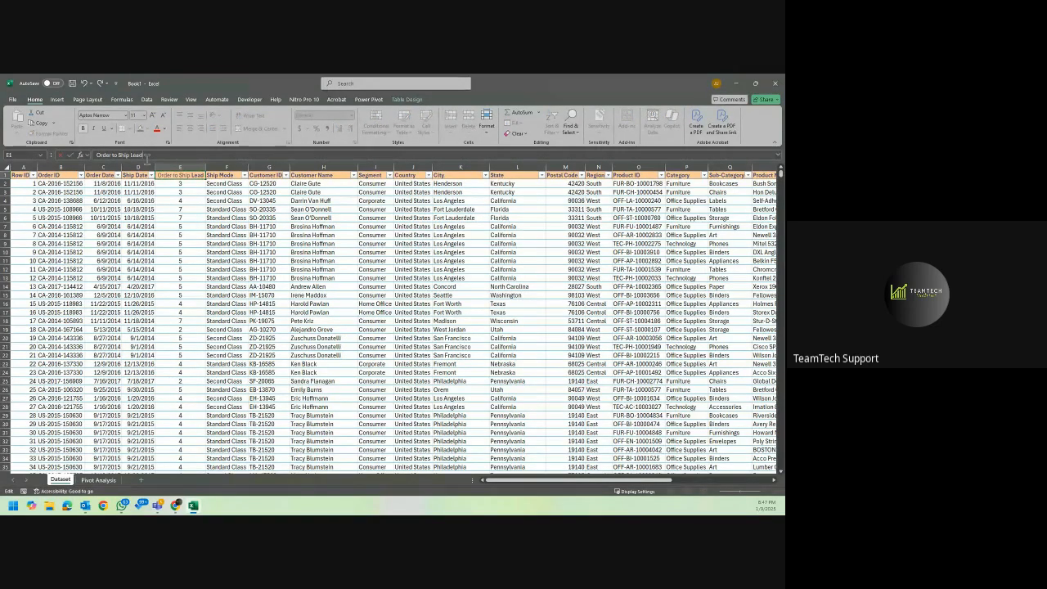
pyautogui.write('time')
pyautogui.press('Return')
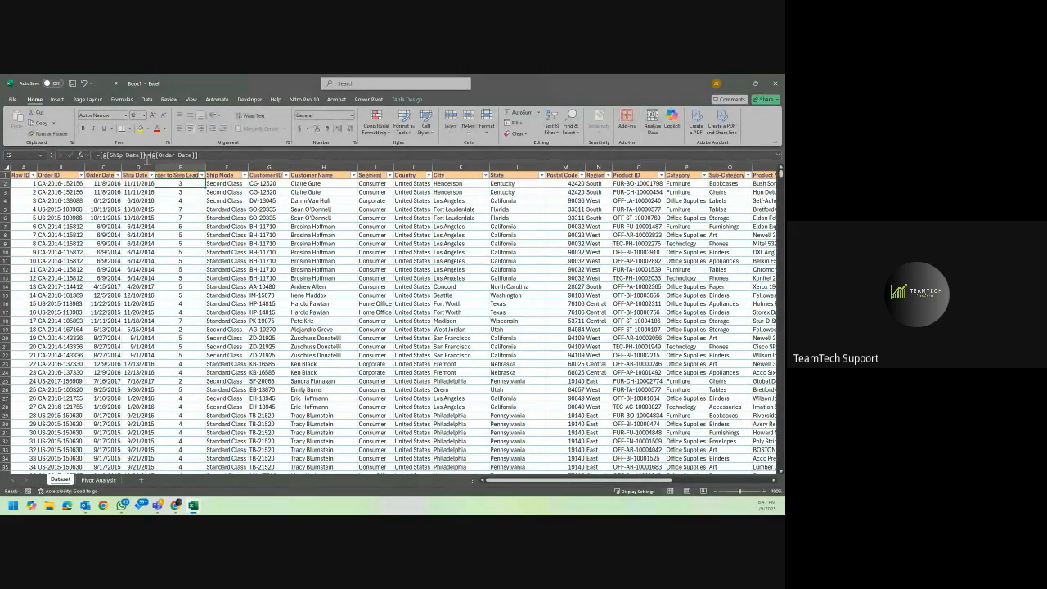
# Autofit the width of column E to the Order to Ship Leadtime header.
pyautogui.doubleClick(208, 166)
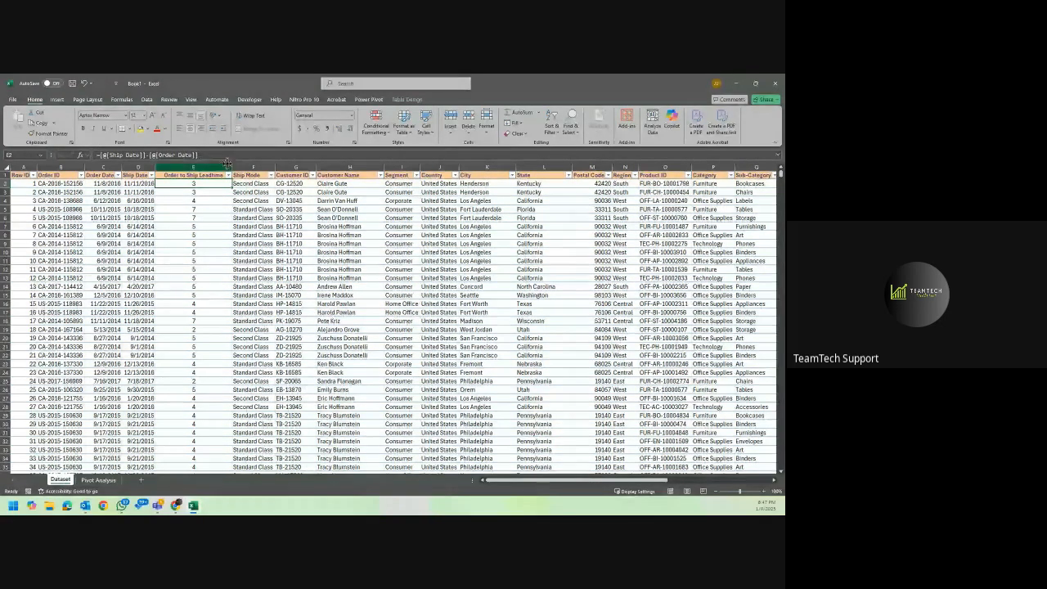
pyautogui.moveTo(232, 164); pyautogui.dragTo(211, 167)
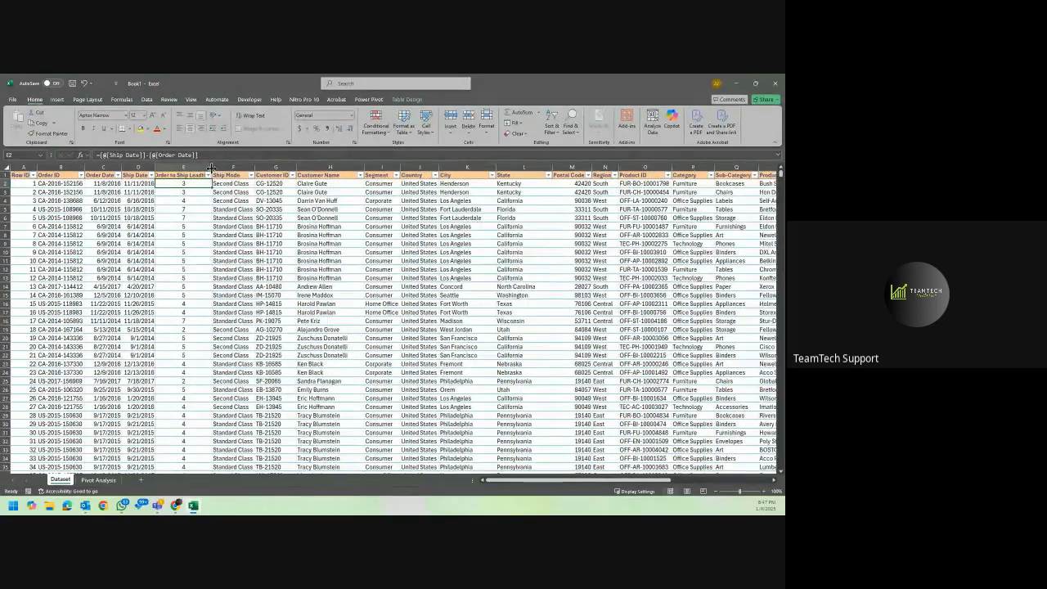
pyautogui.doubleClick(211, 167)
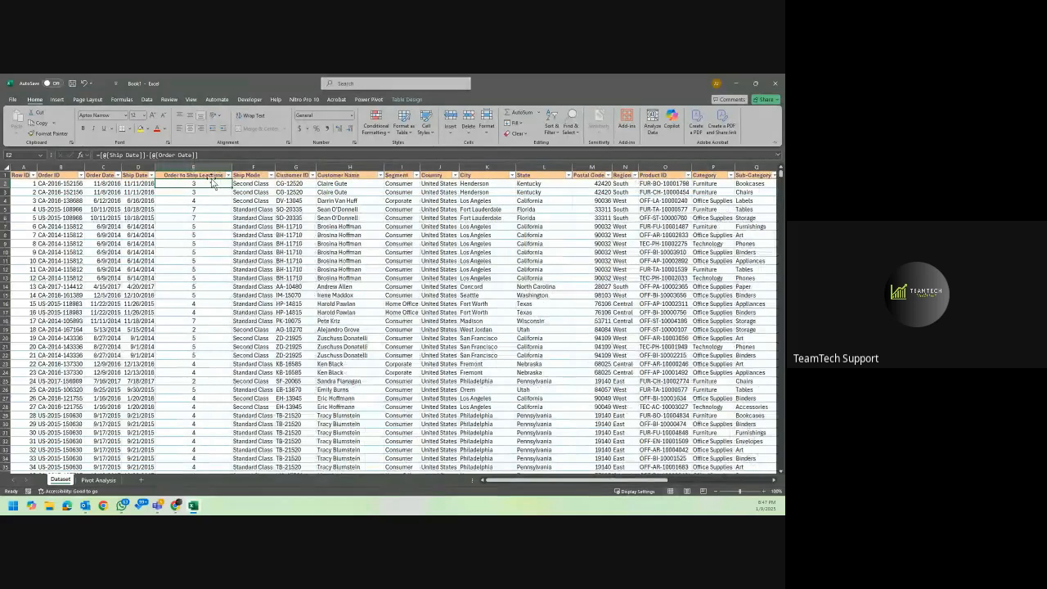
pyautogui.click(212, 176)
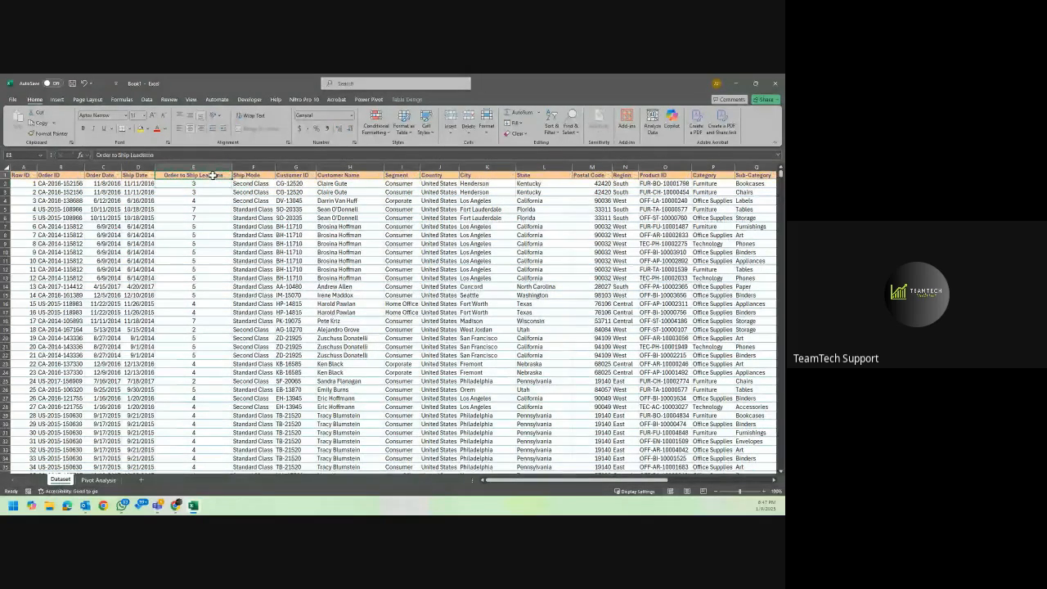
# Review the PivotTables on the Pivot Analysis sheet and the Quantity, Discount and Profit columns on the Dataset sheet.
pyautogui.click(98, 480)
pyautogui.click(216, 309)
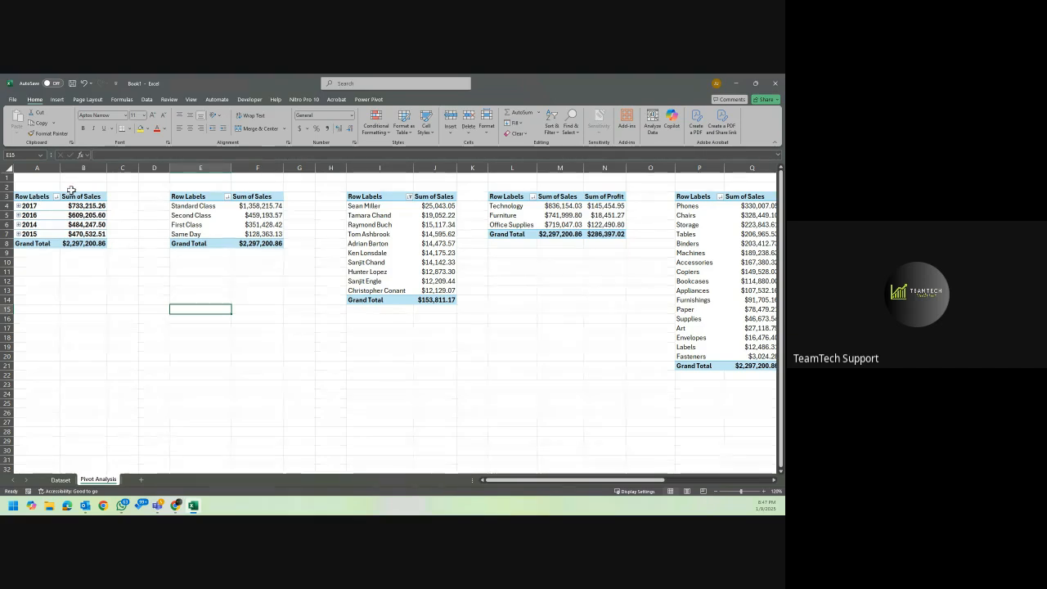
pyautogui.click(135, 263)
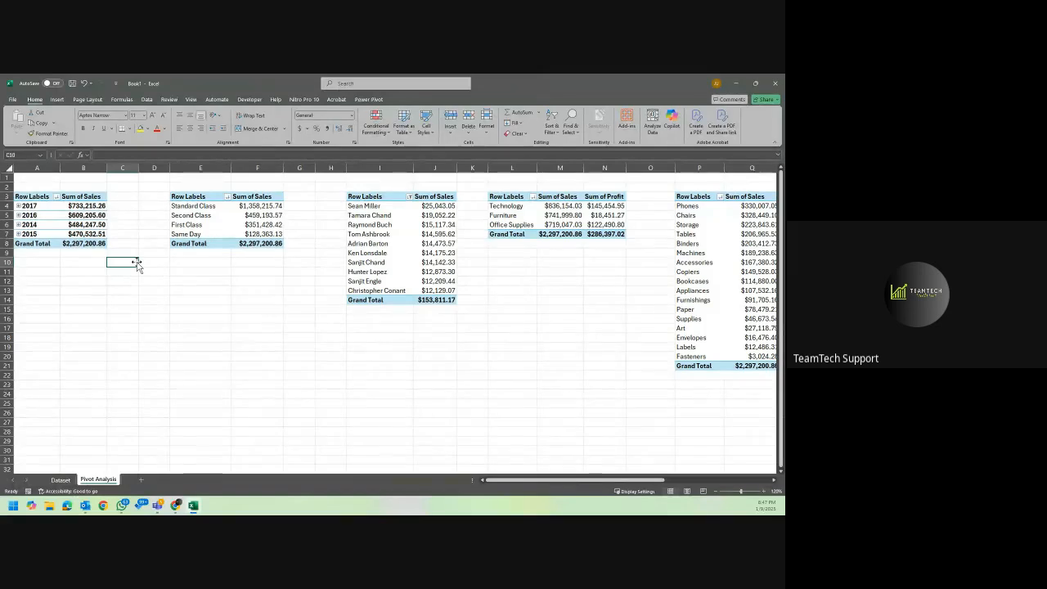
pyautogui.click(72, 299)
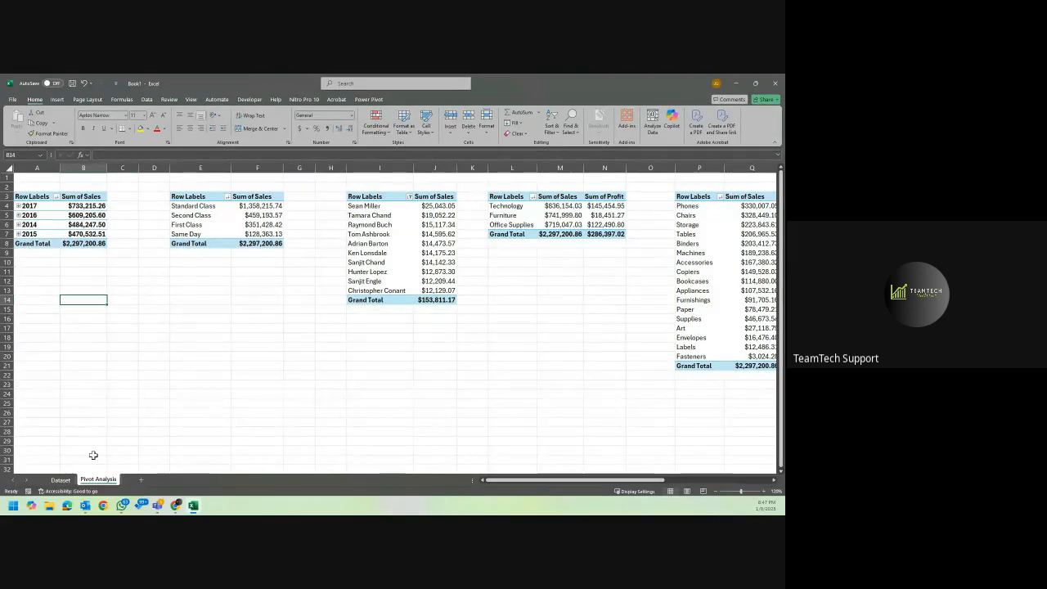
pyautogui.click(60, 480)
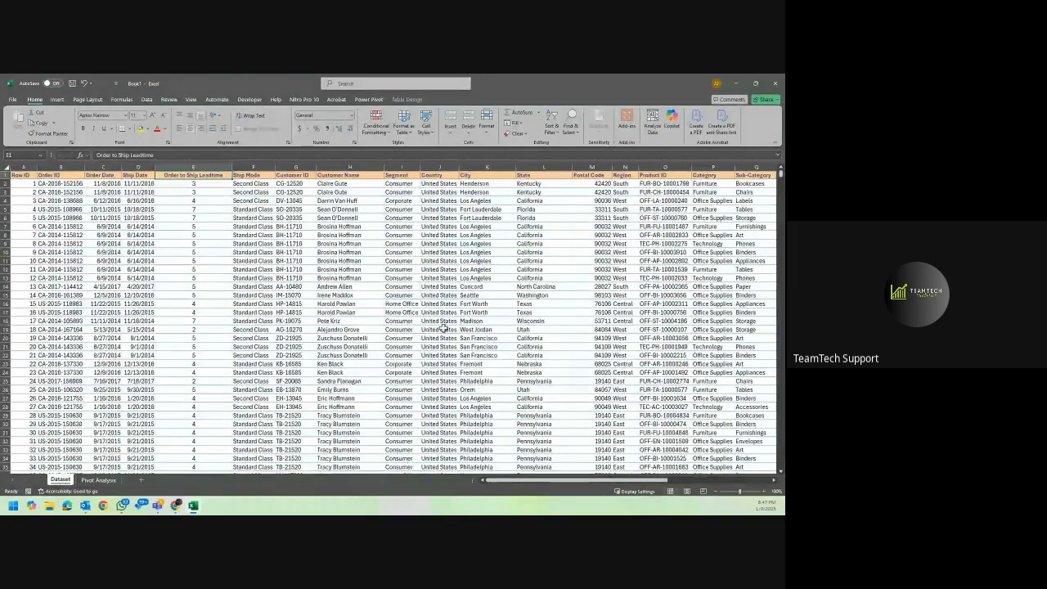
pyautogui.hscroll(6, 444, 326)
pyautogui.hscroll(-2, 432, 330)
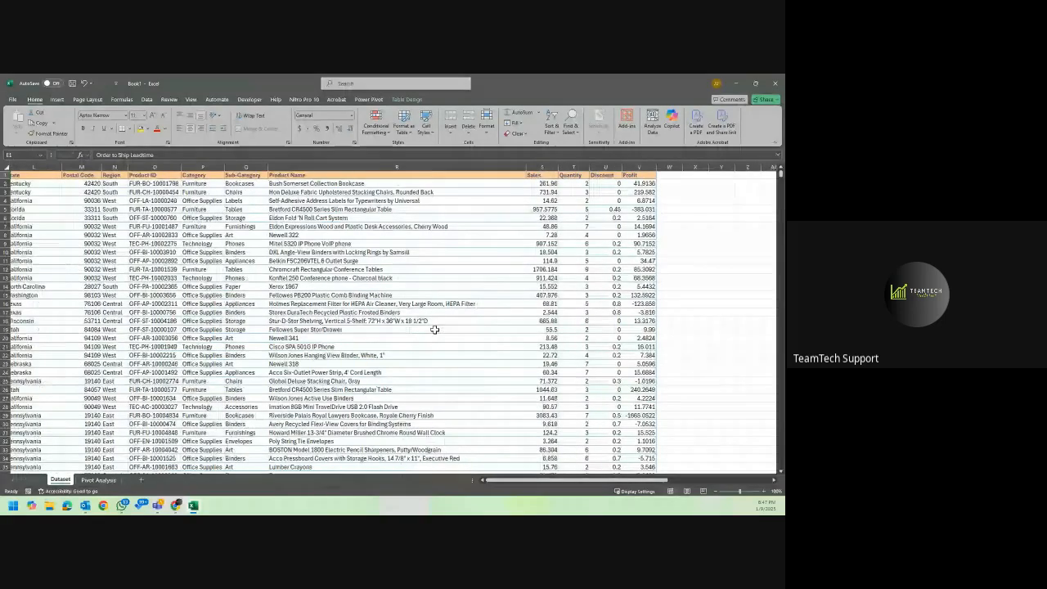
pyautogui.hscroll(2, 434, 330)
pyautogui.click(478, 165)
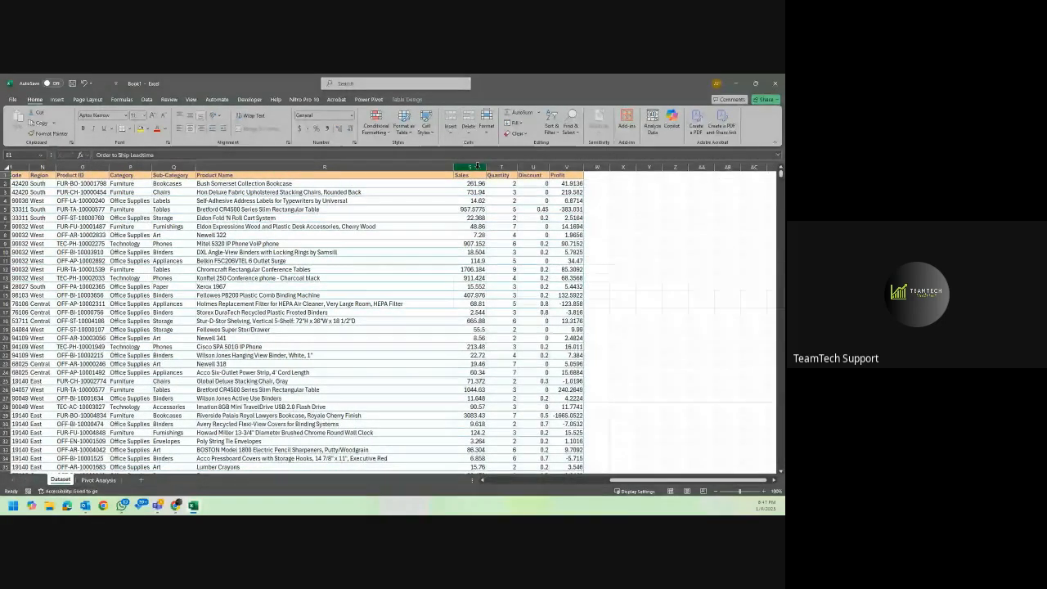
pyautogui.click(501, 165)
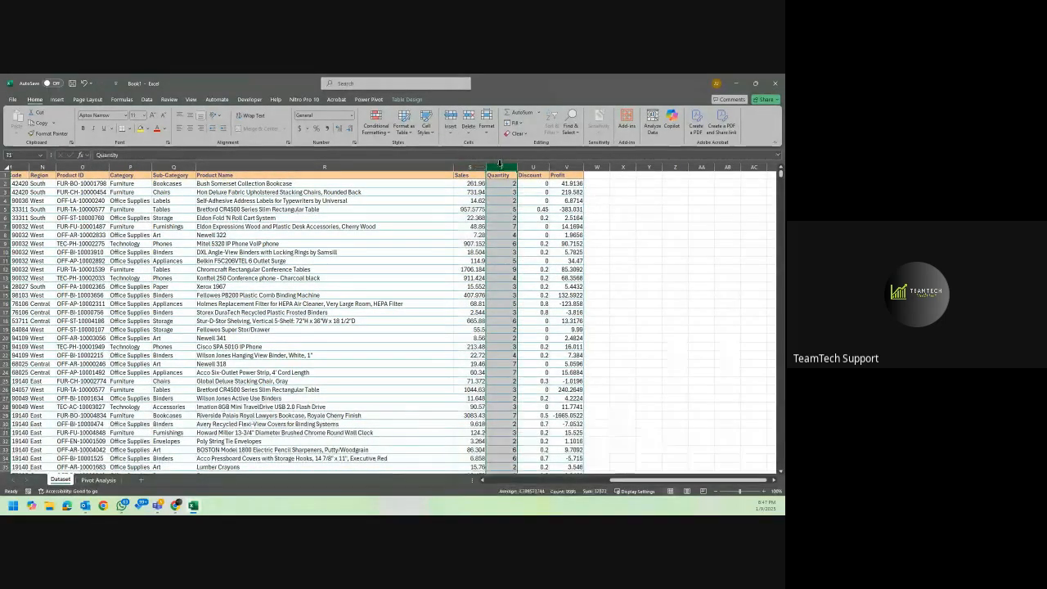
pyautogui.click(534, 166)
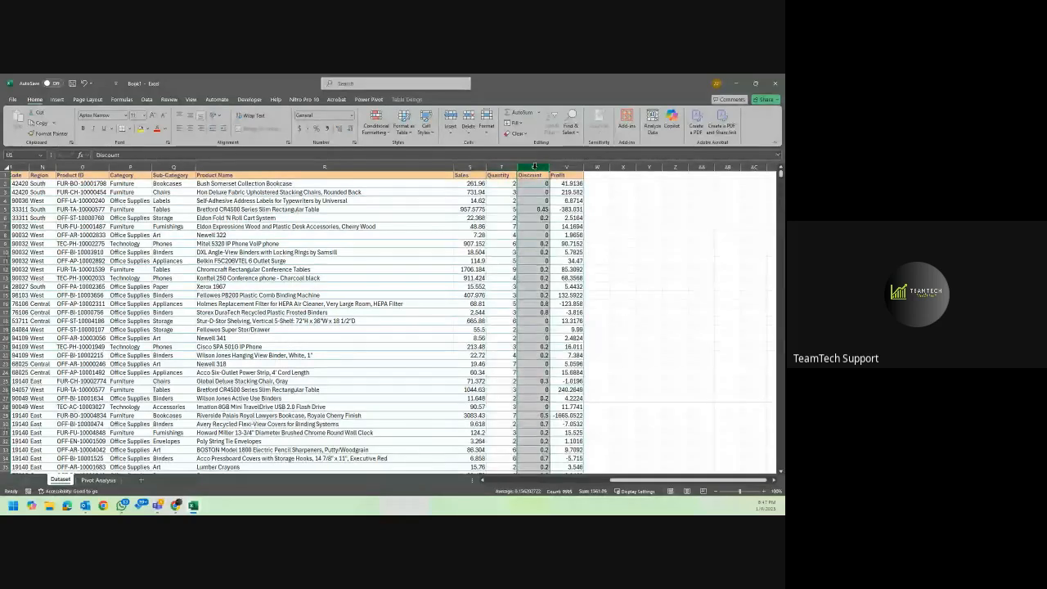
pyautogui.click(503, 183)
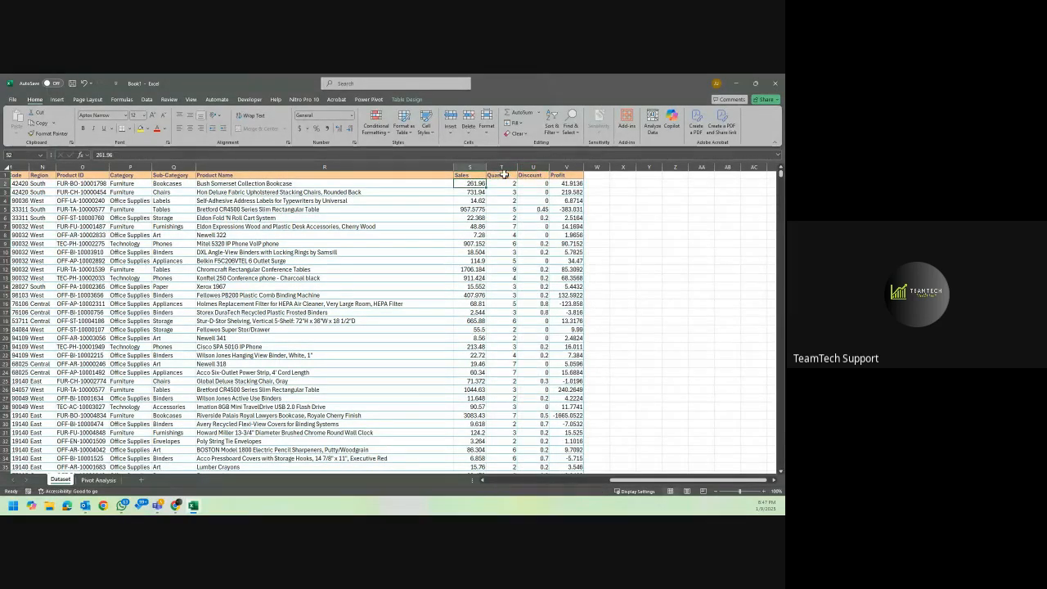
pyautogui.click(546, 181)
pyautogui.click(573, 184)
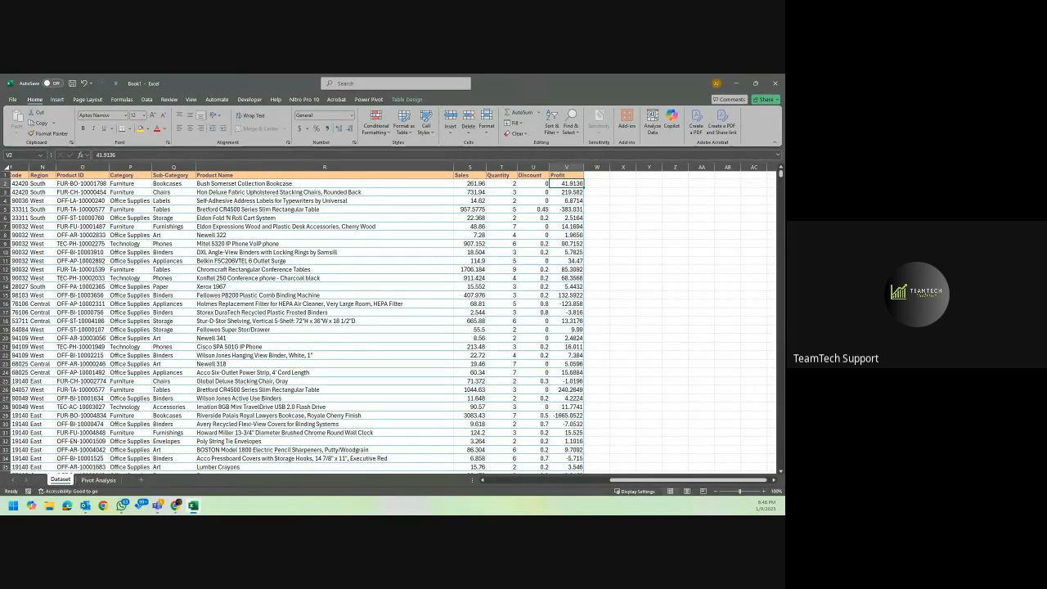
# Copy the yearly sales PivotTable in A3:B8 of the Pivot Analysis sheet to cell X3 and autofit columns X and Y.
pyautogui.click(99, 479)
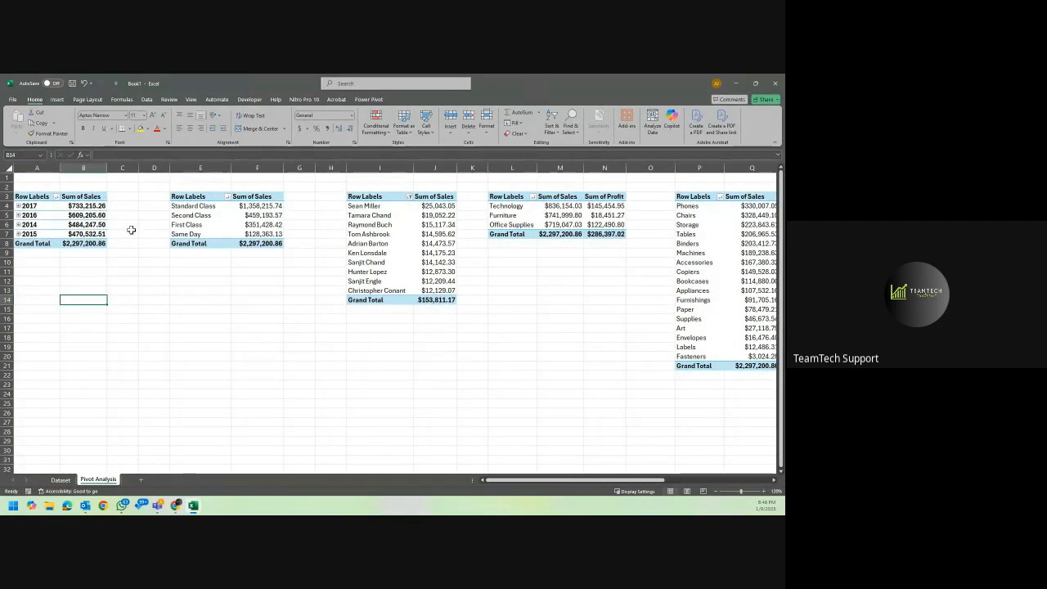
pyautogui.moveTo(37, 197); pyautogui.dragTo(72, 243)
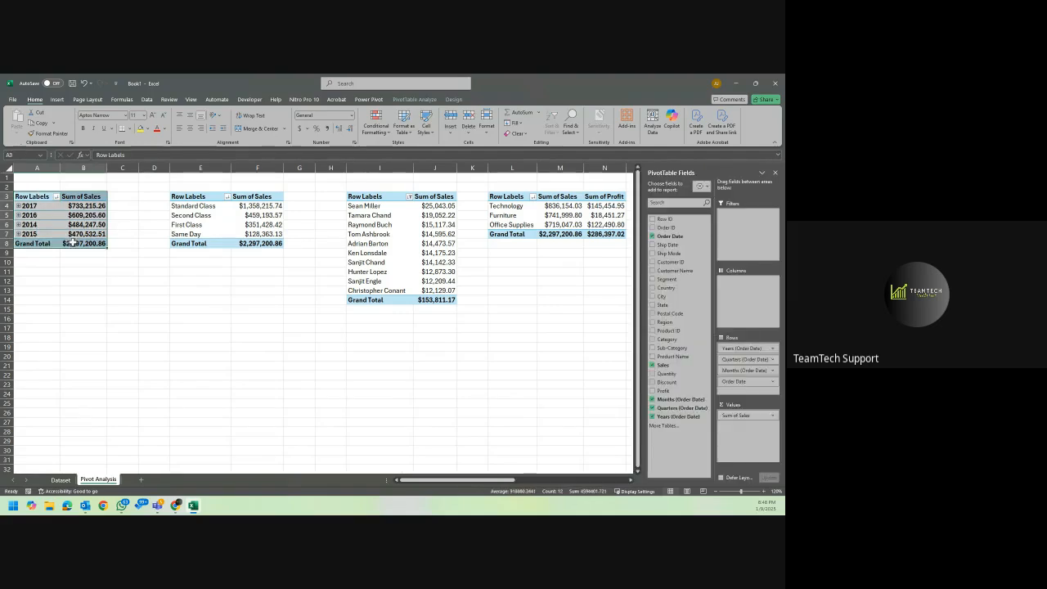
pyautogui.hotkey('ctrl', 'c')
pyautogui.click(40, 307)
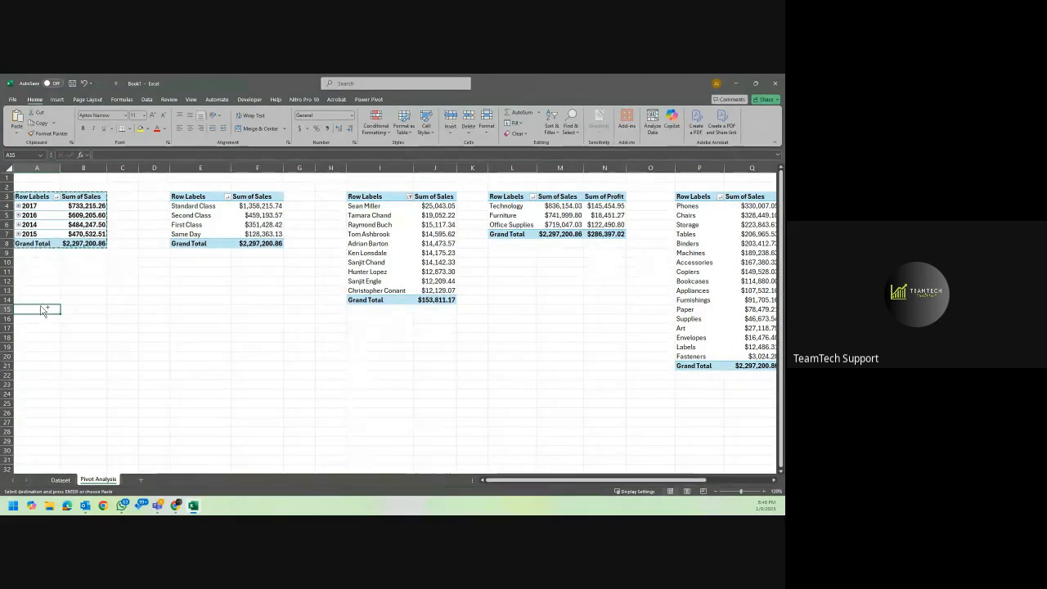
pyautogui.hscroll(6, 378, 283)
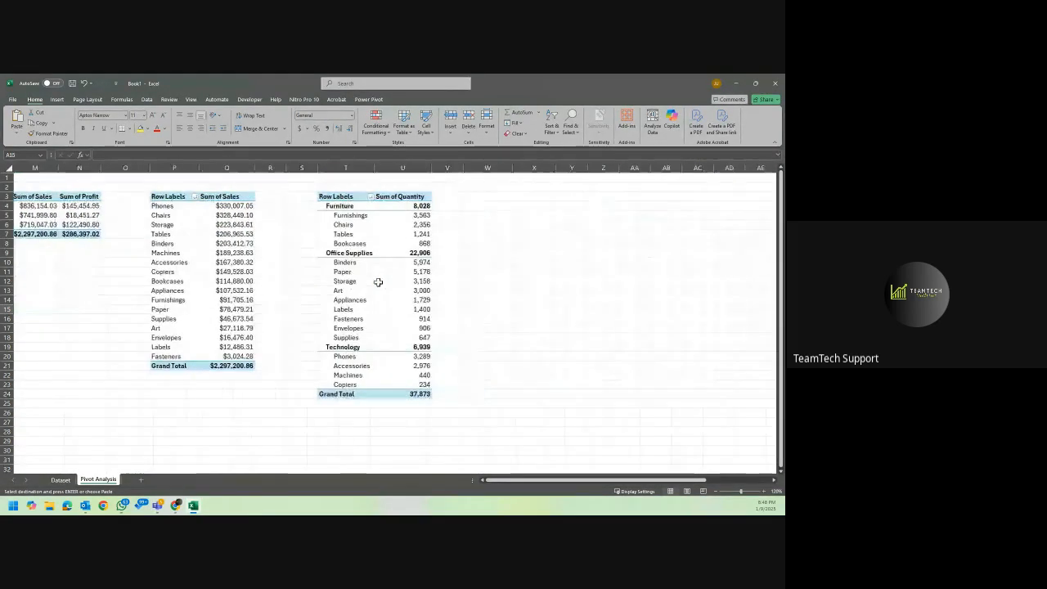
pyautogui.hscroll(-2, 376, 279)
pyautogui.click(325, 197)
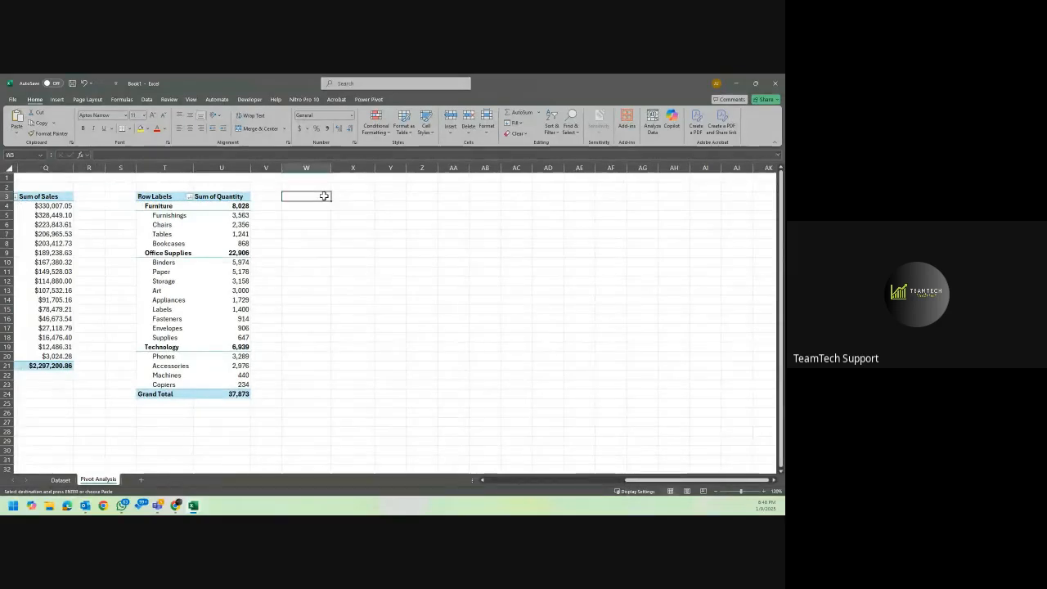
pyautogui.click(353, 200)
pyautogui.hotkey('ctrl', 'v')
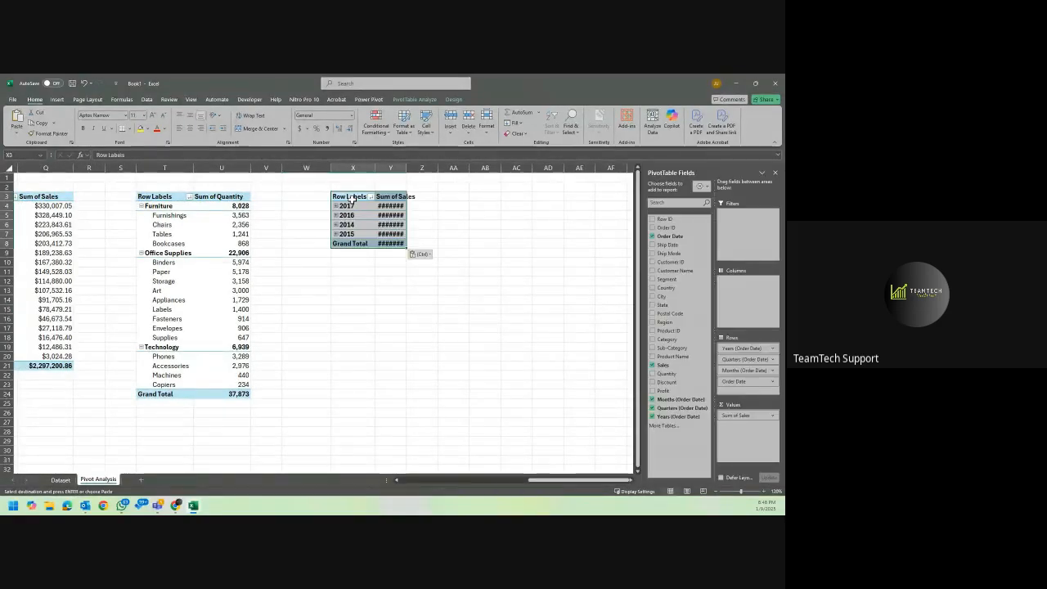
pyautogui.moveTo(354, 168); pyautogui.dragTo(402, 167)
pyautogui.doubleClick(405, 167)
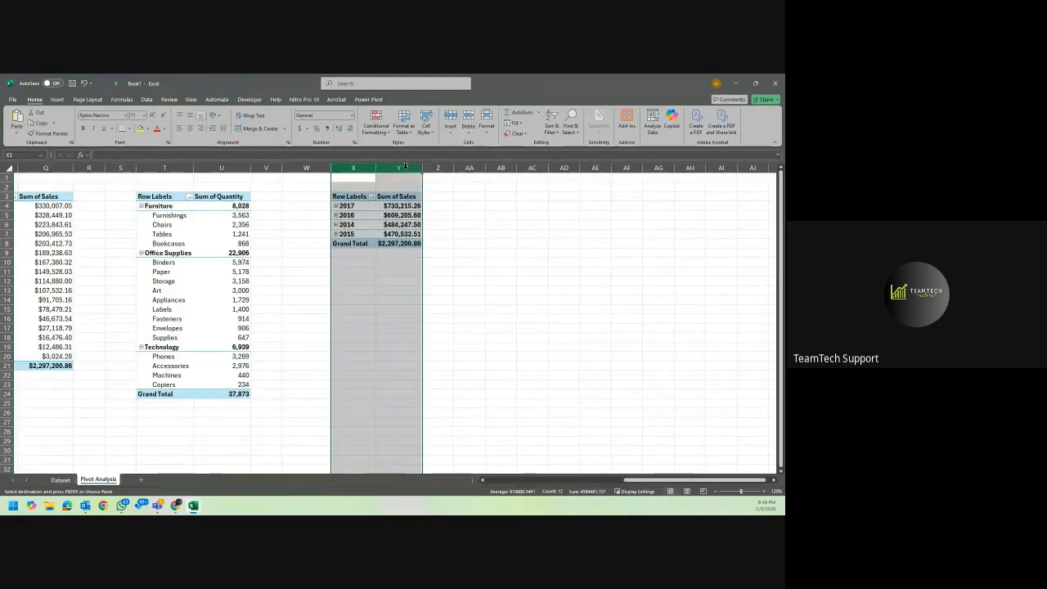
# Remove the Years, Quarters, Months and Order Date fields from the rows of the PivotTable at X3, leaving only Sum of Sales.
pyautogui.click(390, 218)
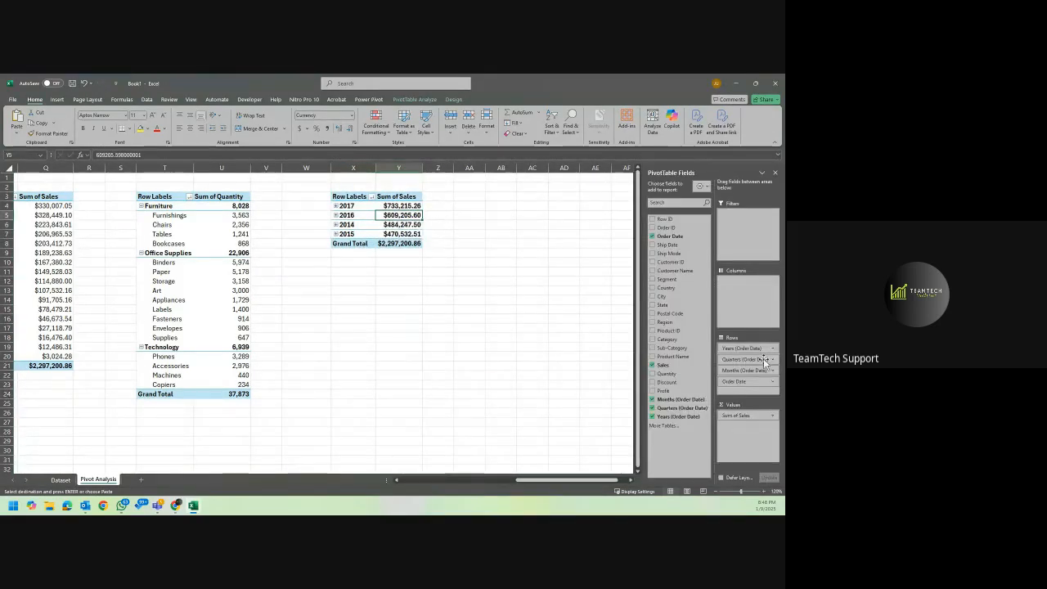
pyautogui.moveTo(745, 350); pyautogui.dragTo(617, 363)
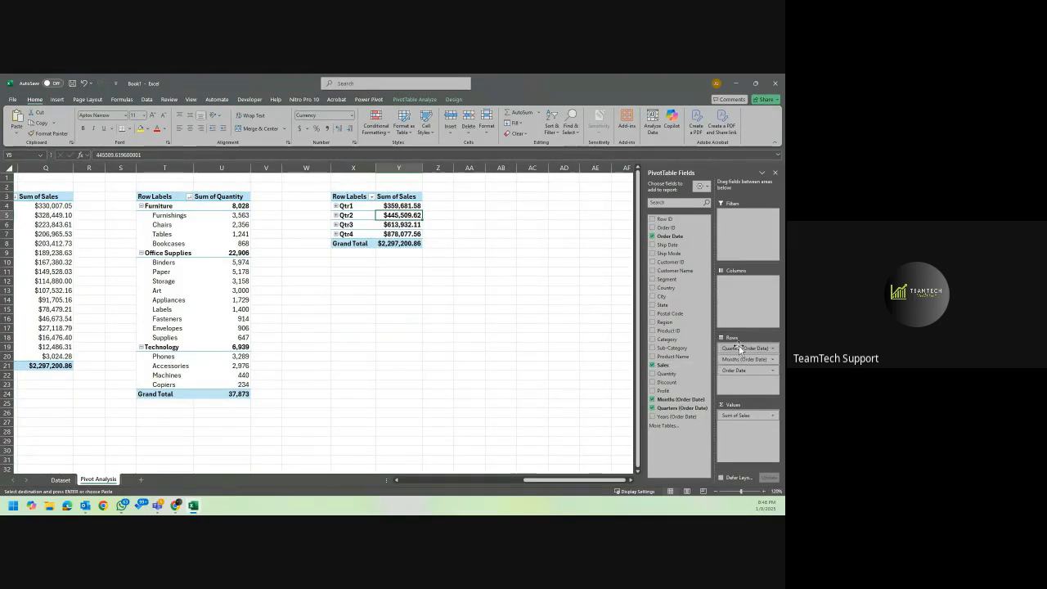
pyautogui.moveTo(740, 347); pyautogui.dragTo(601, 344)
pyautogui.moveTo(739, 349); pyautogui.dragTo(584, 350)
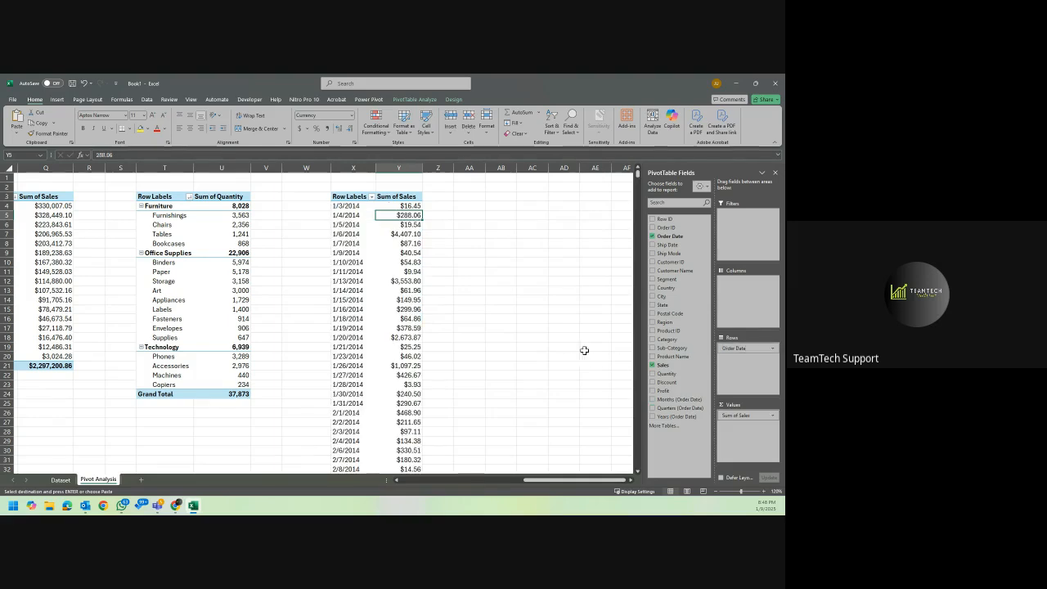
pyautogui.moveTo(730, 350); pyautogui.dragTo(642, 344)
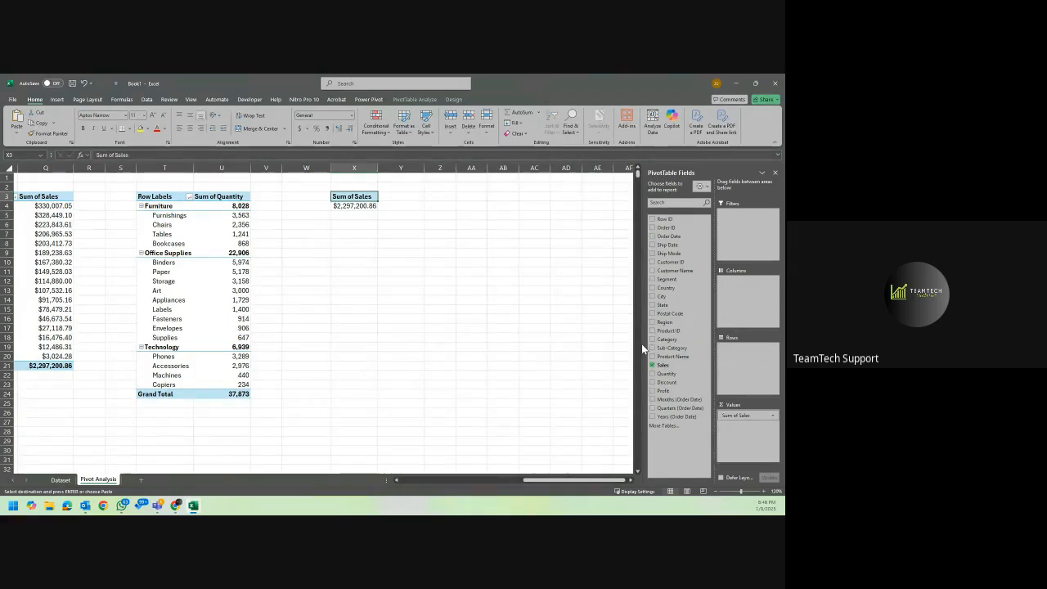
# Copy the total sales PivotTable to Z3, autofit column Z, and replace Sales with Profit in the copy's values.
pyautogui.moveTo(352, 197); pyautogui.dragTo(354, 207)
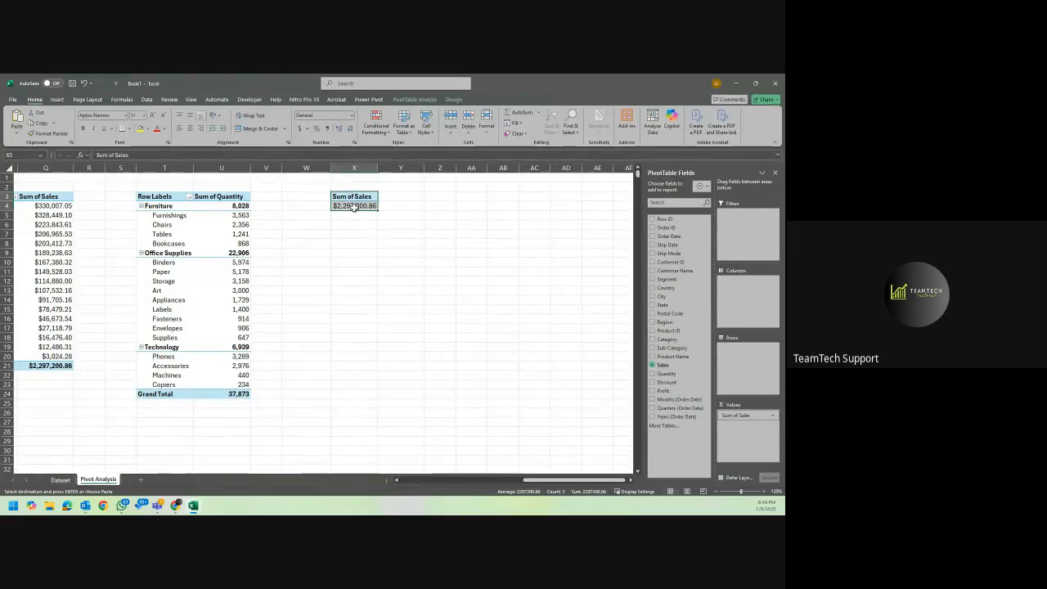
pyautogui.click(445, 195)
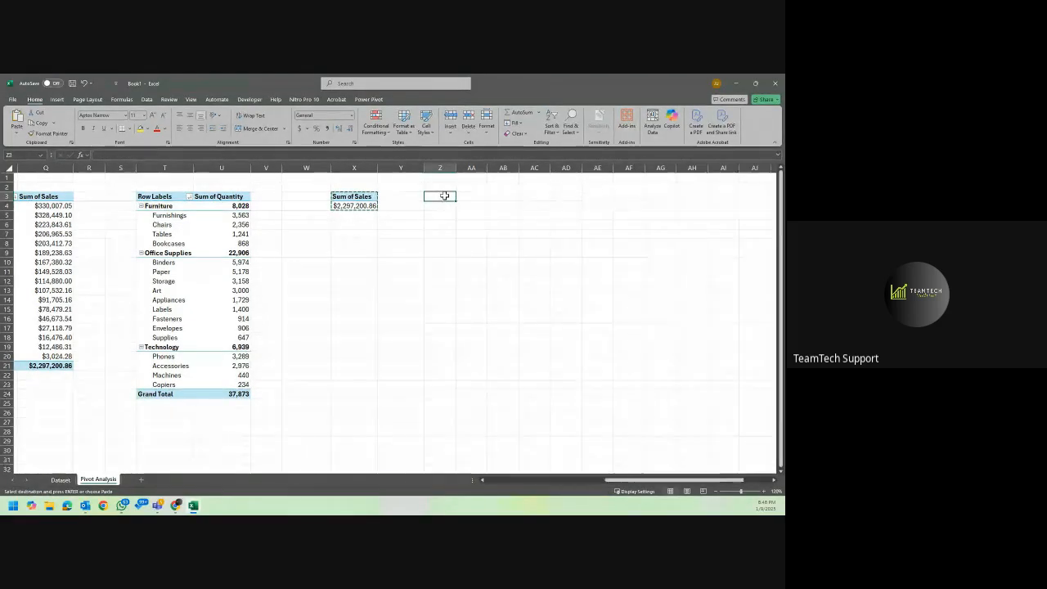
pyautogui.hotkey('ctrl', 'v')
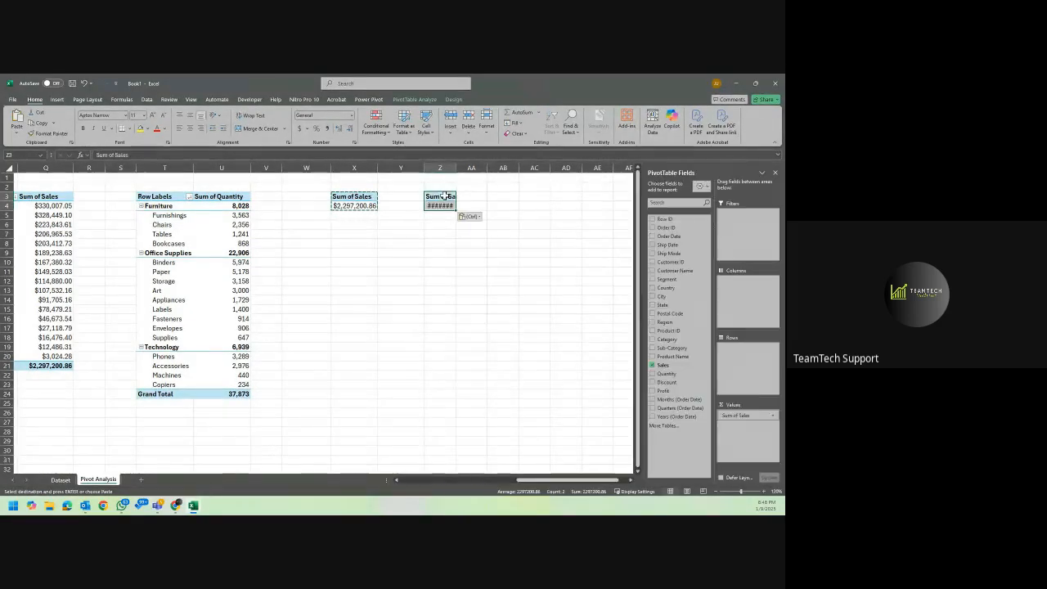
pyautogui.doubleClick(456, 168)
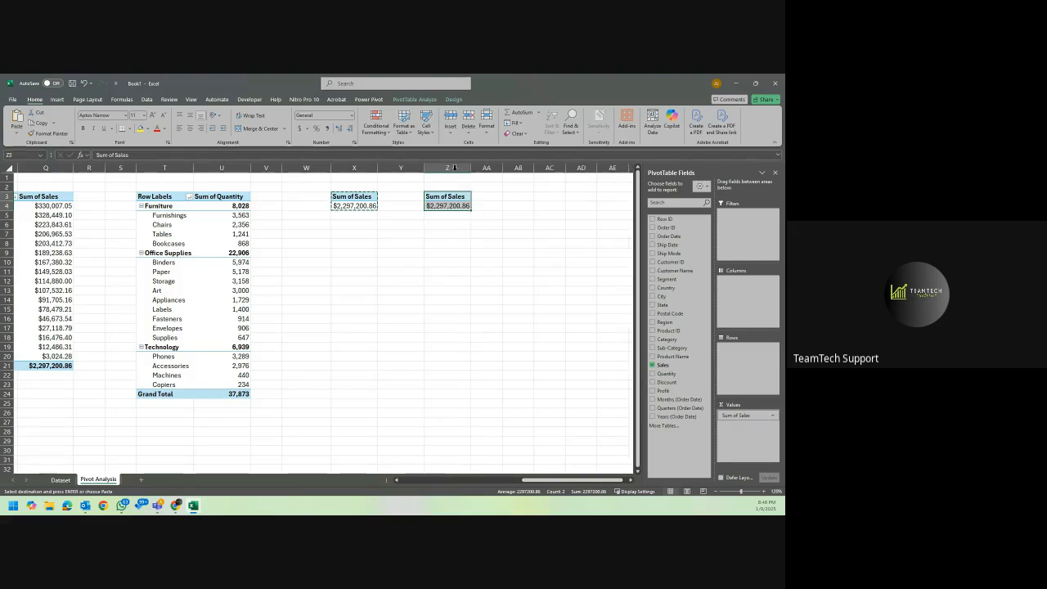
pyautogui.press('Escape')
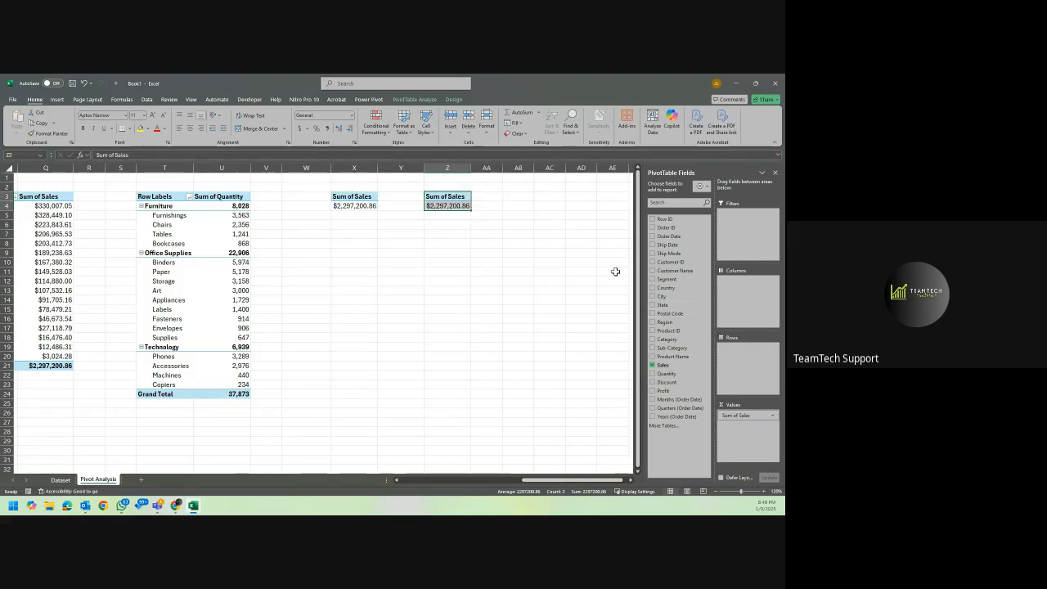
pyautogui.moveTo(749, 416); pyautogui.dragTo(583, 418)
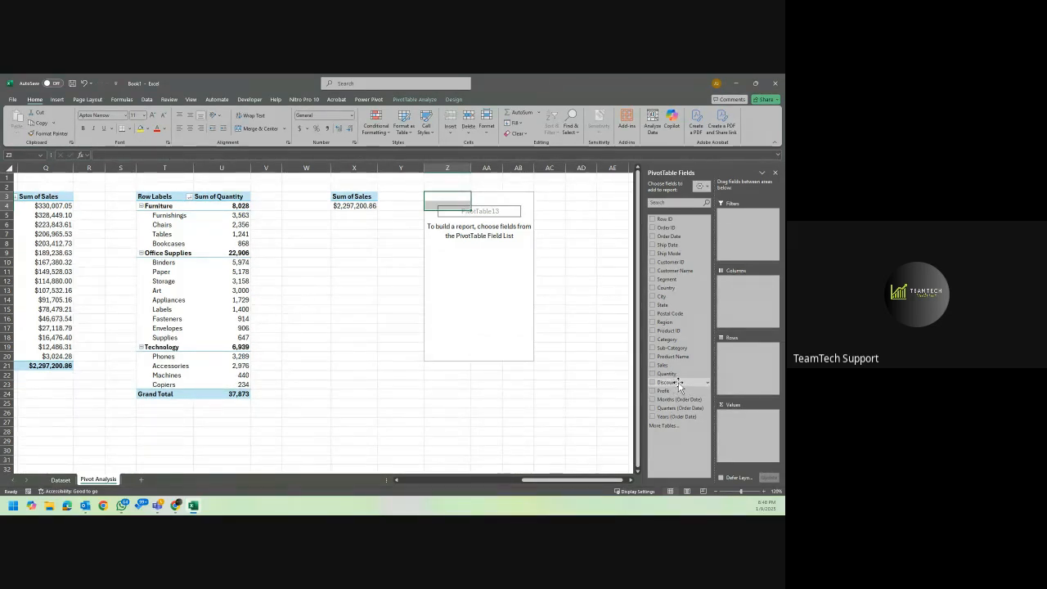
pyautogui.moveTo(665, 391); pyautogui.dragTo(740, 435)
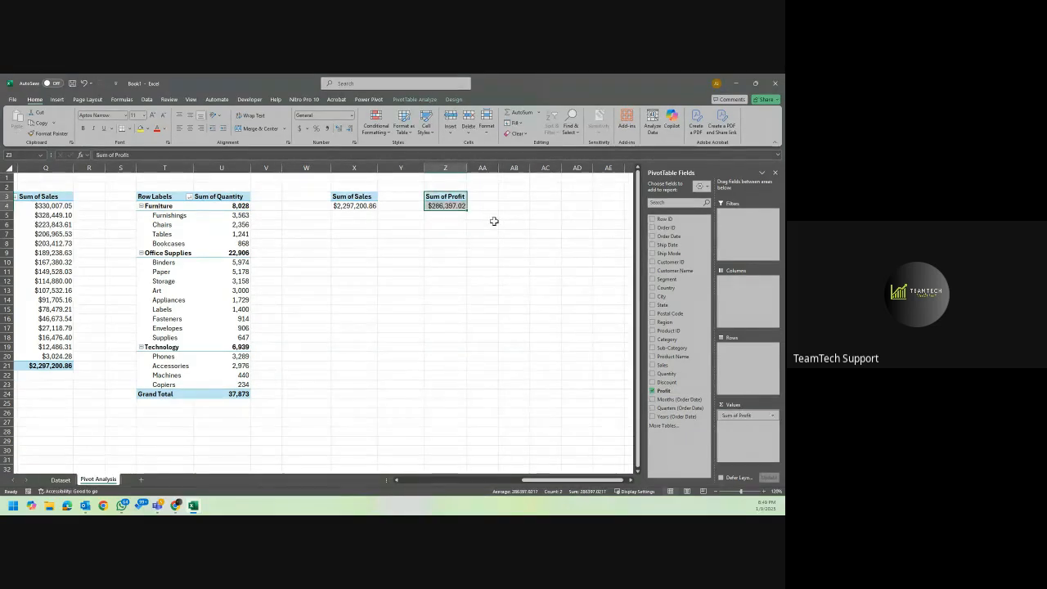
# Copy the total profit PivotTable to AB3 and widen column AB to fit its contents.
pyautogui.hotkey('ctrl', 'c')
pyautogui.click(510, 198)
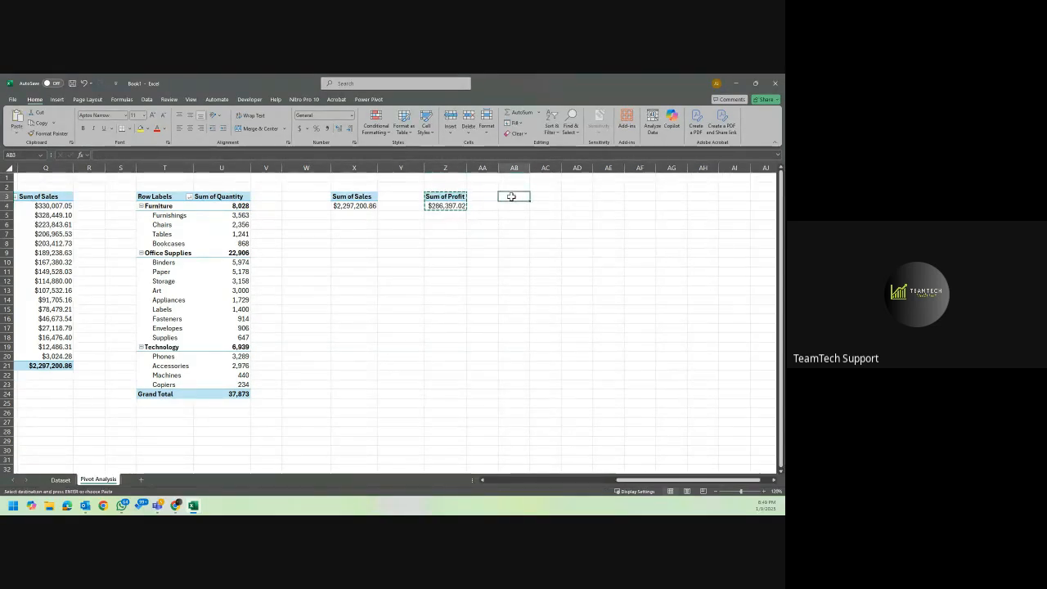
pyautogui.hotkey('ctrl', 'v')
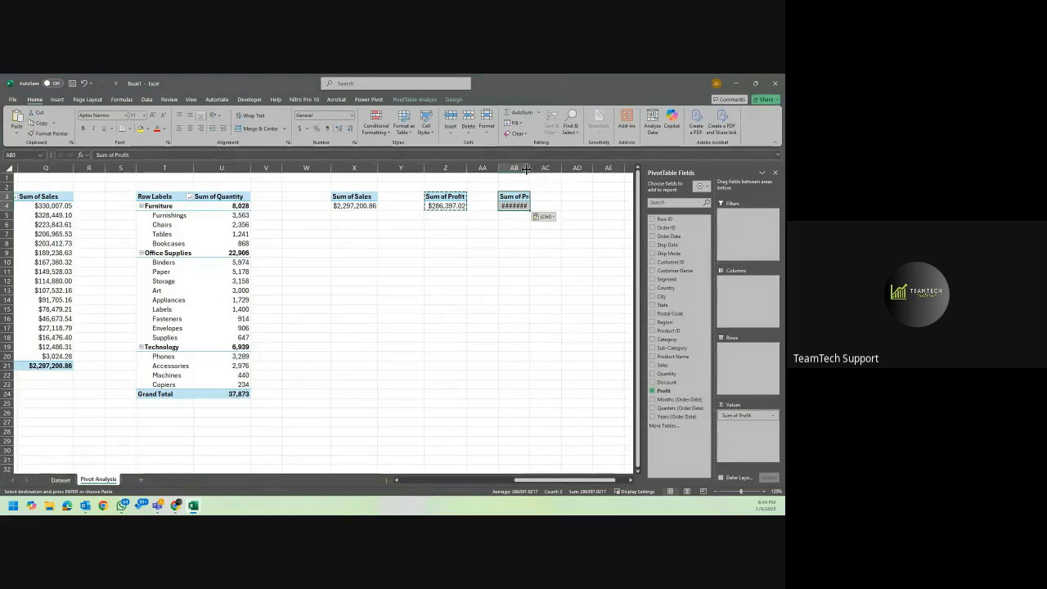
pyautogui.moveTo(527, 168); pyautogui.dragTo(541, 168)
pyautogui.click(528, 205)
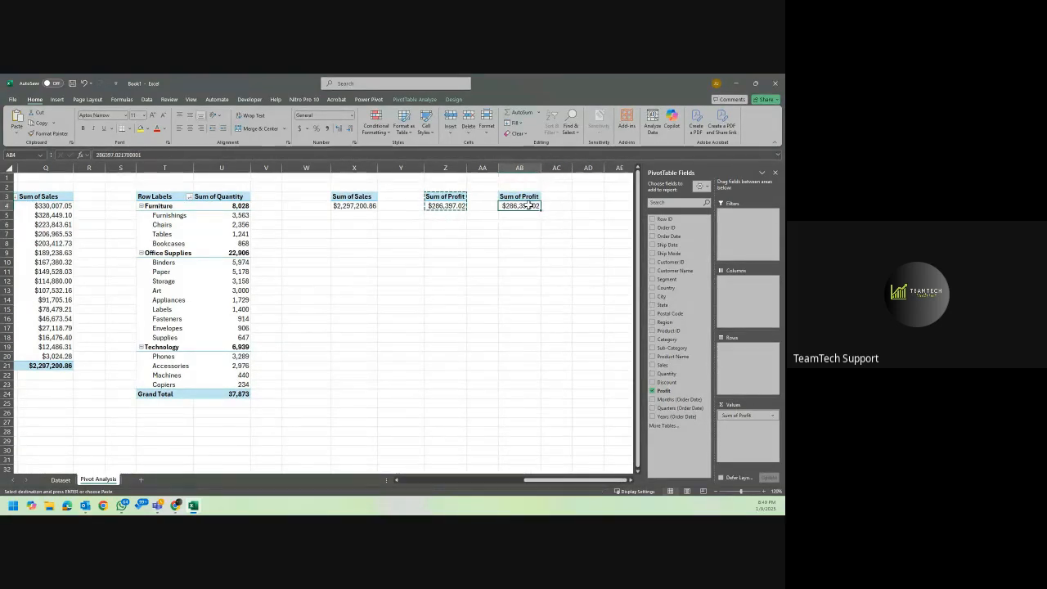
# Replace Profit with Discount in the values of the PivotTable at AB3.
pyautogui.press('Escape')
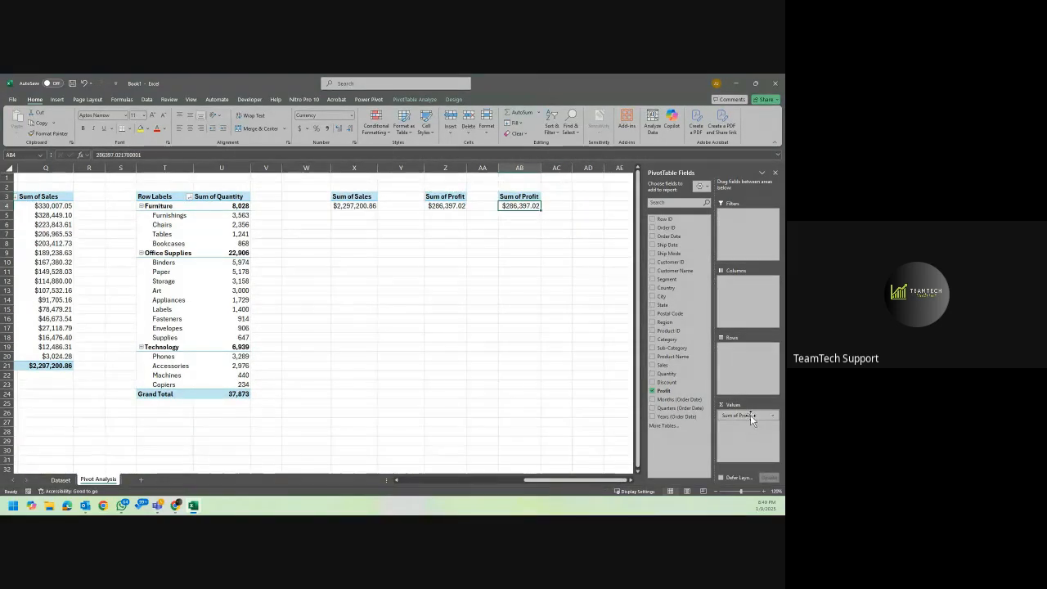
pyautogui.moveTo(750, 415); pyautogui.dragTo(593, 420)
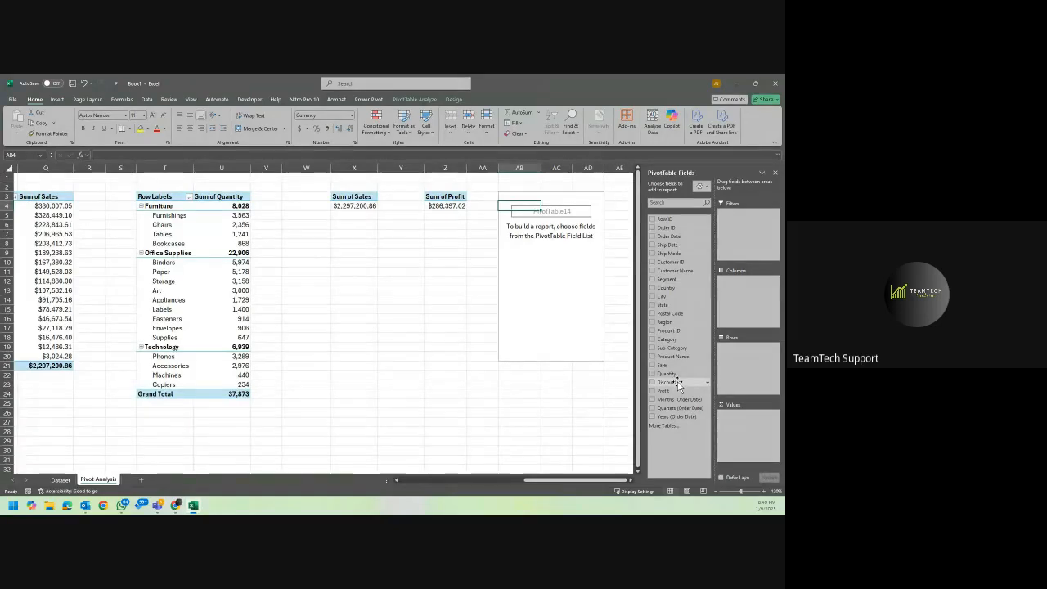
pyautogui.moveTo(678, 386); pyautogui.dragTo(732, 426)
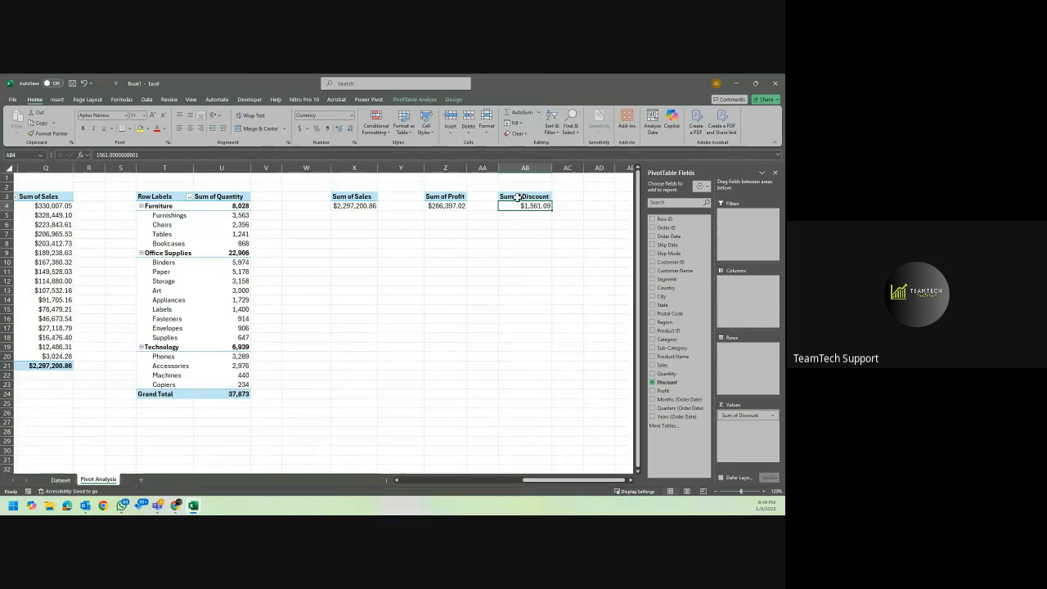
# Copy the total discount PivotTable in AB3:AB4 to cell AD3 and clear the copy selection.
pyautogui.moveTo(524, 198); pyautogui.dragTo(532, 207)
pyautogui.hotkey('ctrl', 'c')
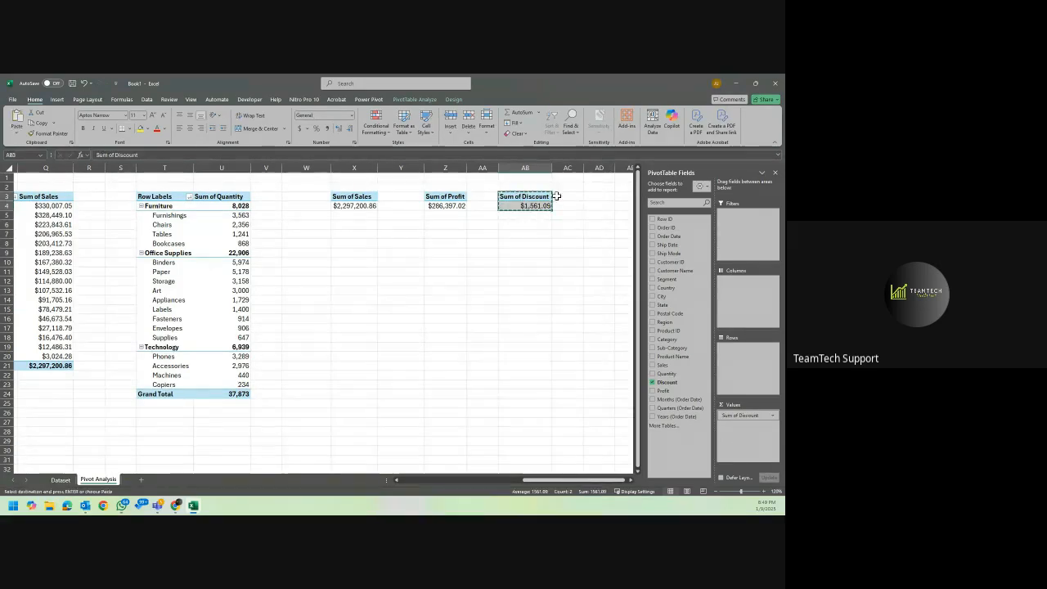
pyautogui.click(597, 197)
pyautogui.hotkey('ctrl', 'v')
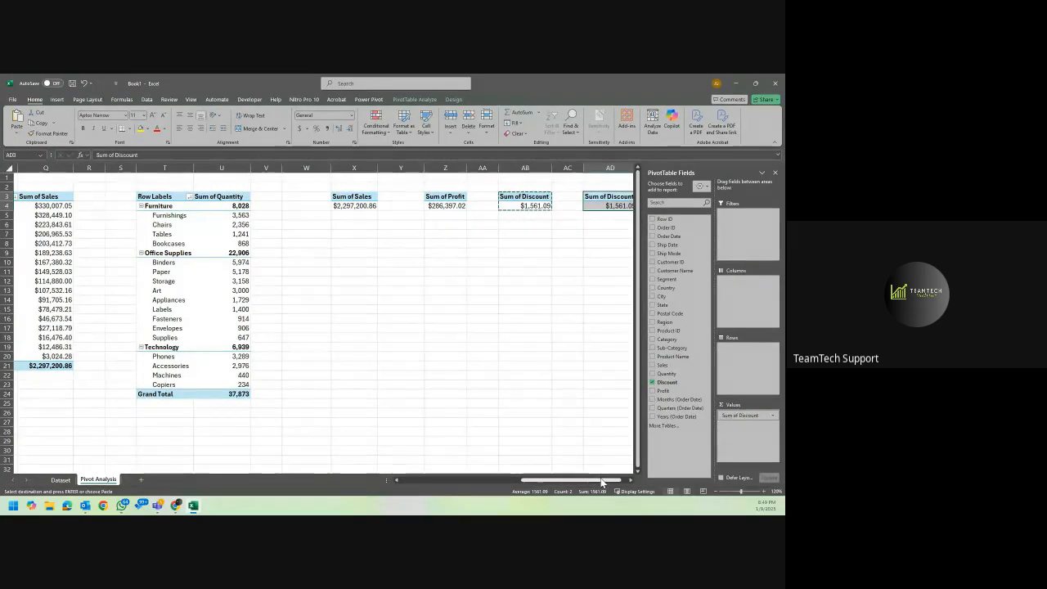
pyautogui.moveTo(601, 478); pyautogui.dragTo(607, 478)
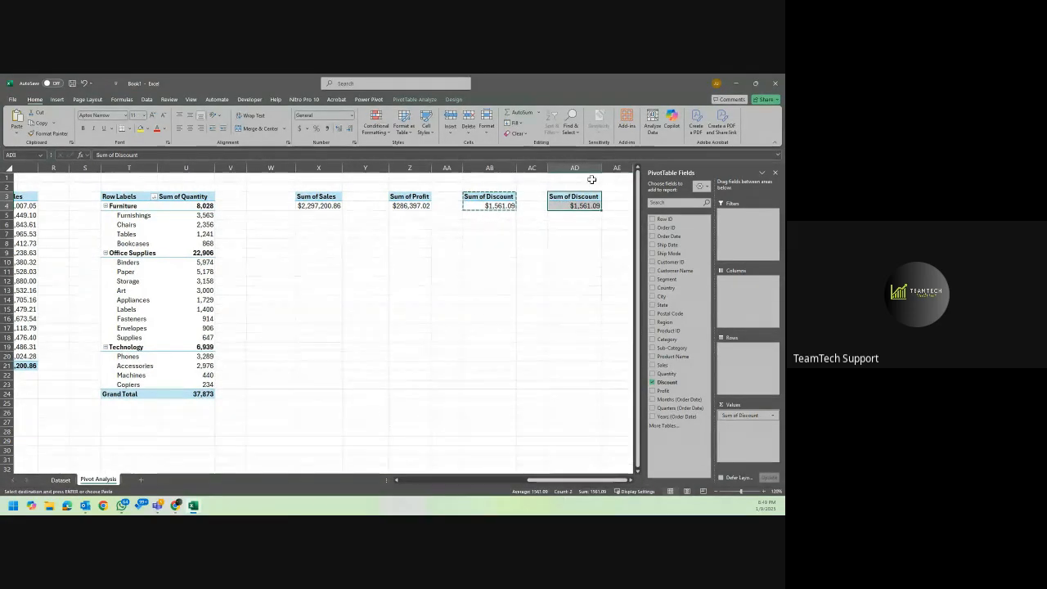
pyautogui.click(579, 216)
pyautogui.press('Escape')
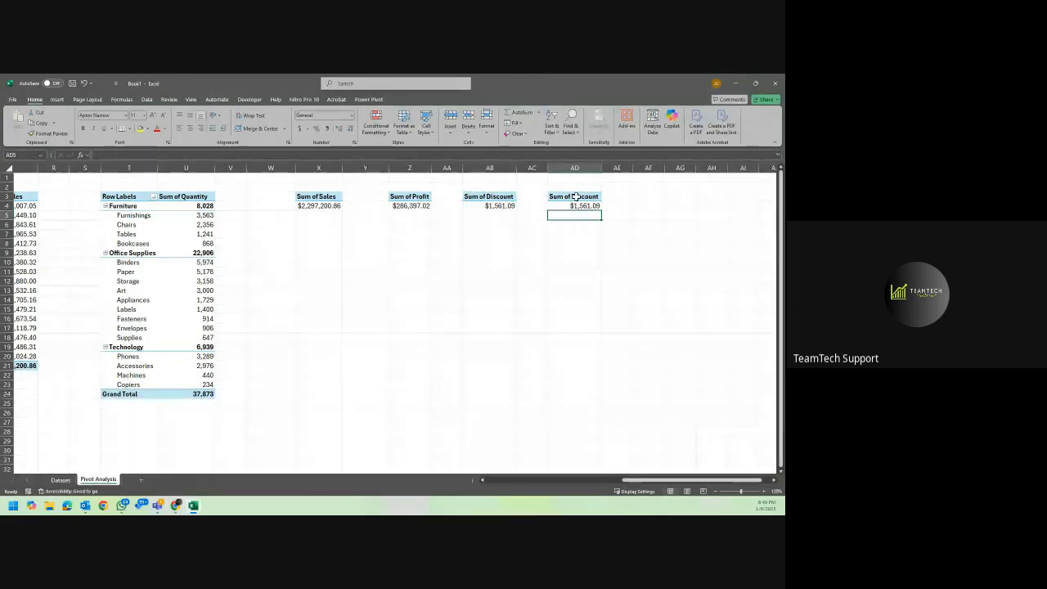
# Replace Discount with Quantity in the values of the PivotTable at AD3.
pyautogui.click(574, 196)
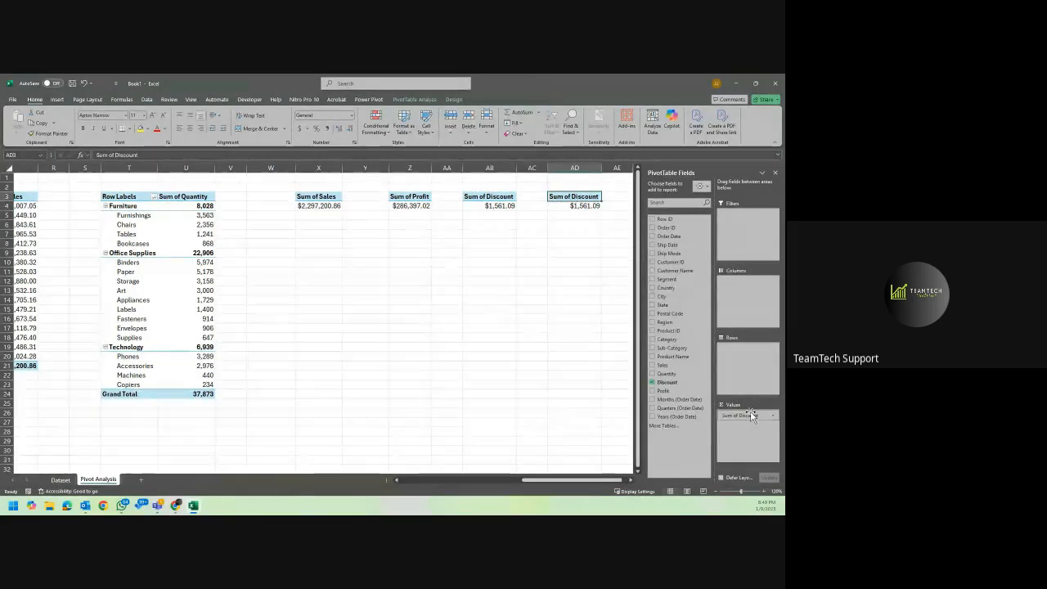
pyautogui.moveTo(750, 415); pyautogui.dragTo(596, 409)
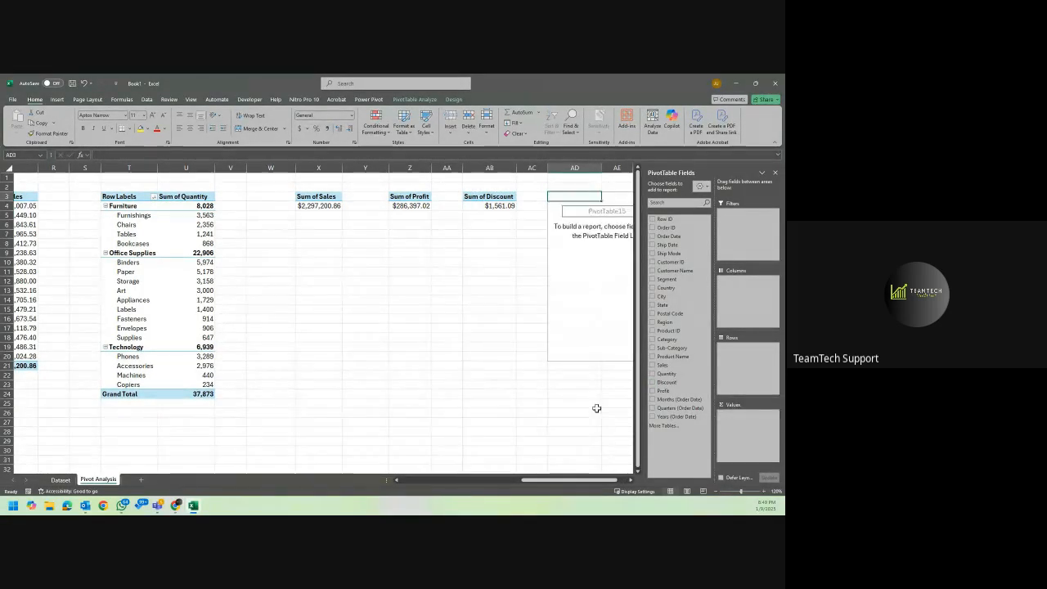
pyautogui.moveTo(665, 373); pyautogui.dragTo(725, 432)
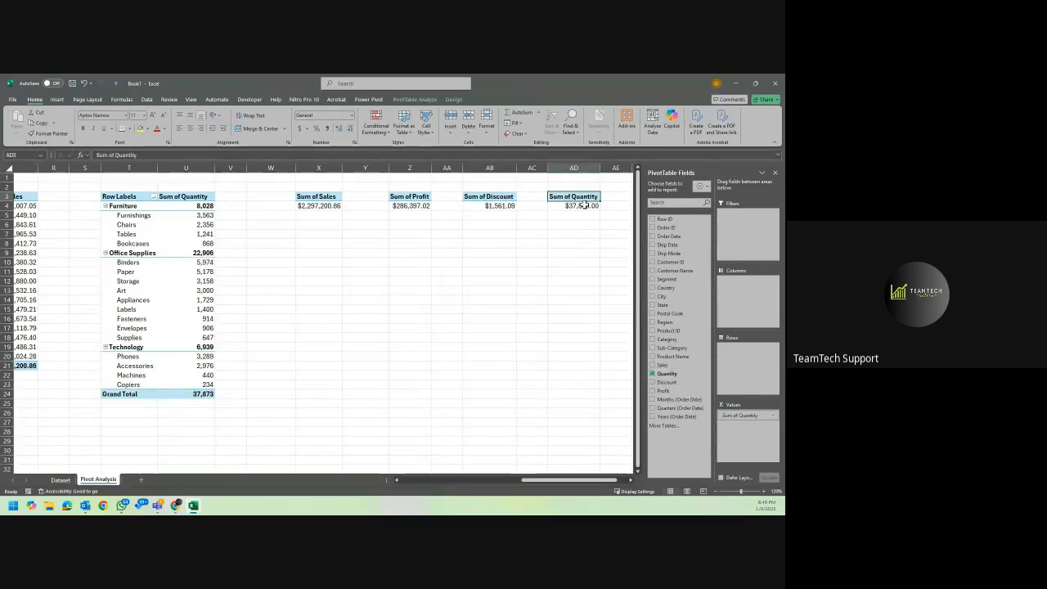
# Format the quantity total in AD4 as a number with a thousands separator and no decimal places.
pyautogui.click(585, 206)
pyautogui.click(351, 115)
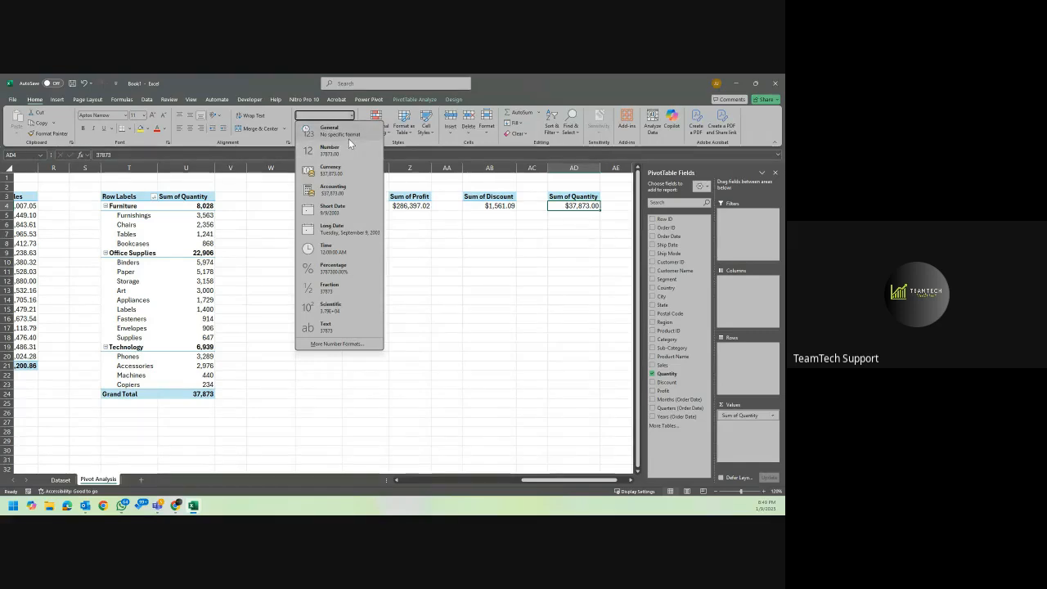
pyautogui.click(349, 138)
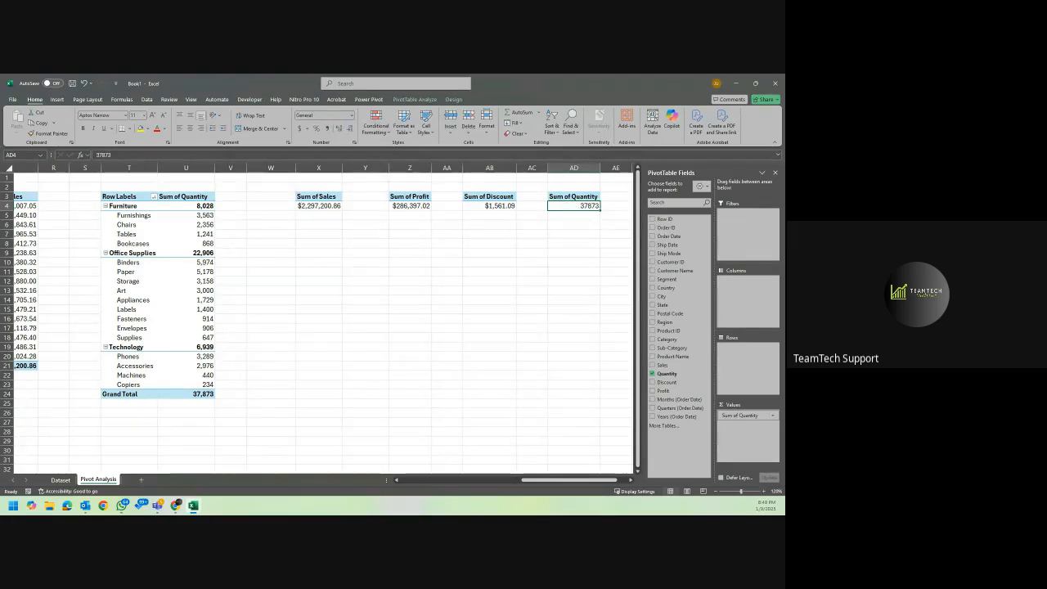
pyautogui.click(589, 205)
pyautogui.click(353, 115)
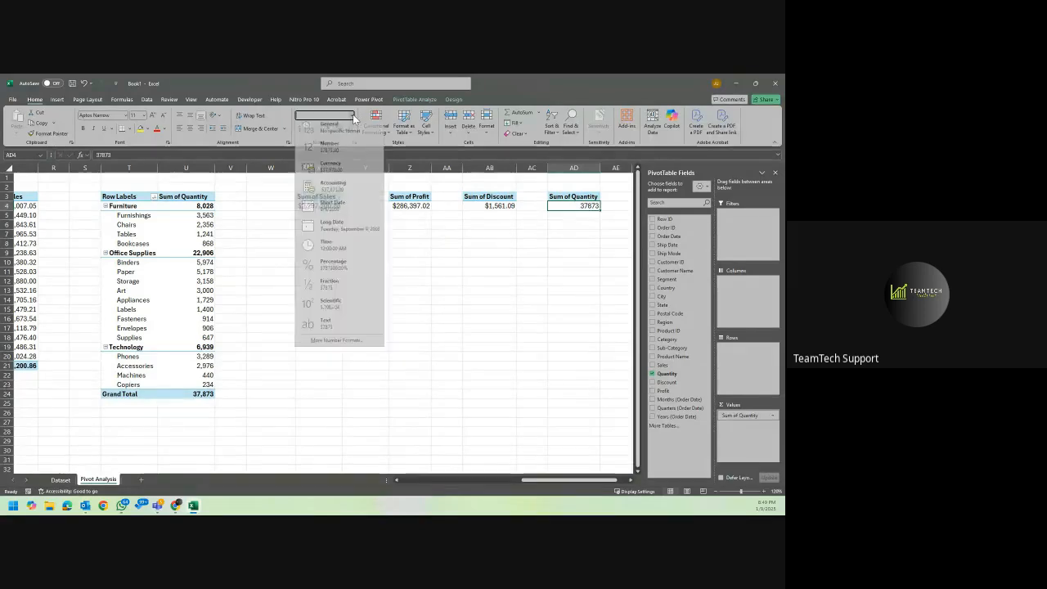
pyautogui.click(341, 153)
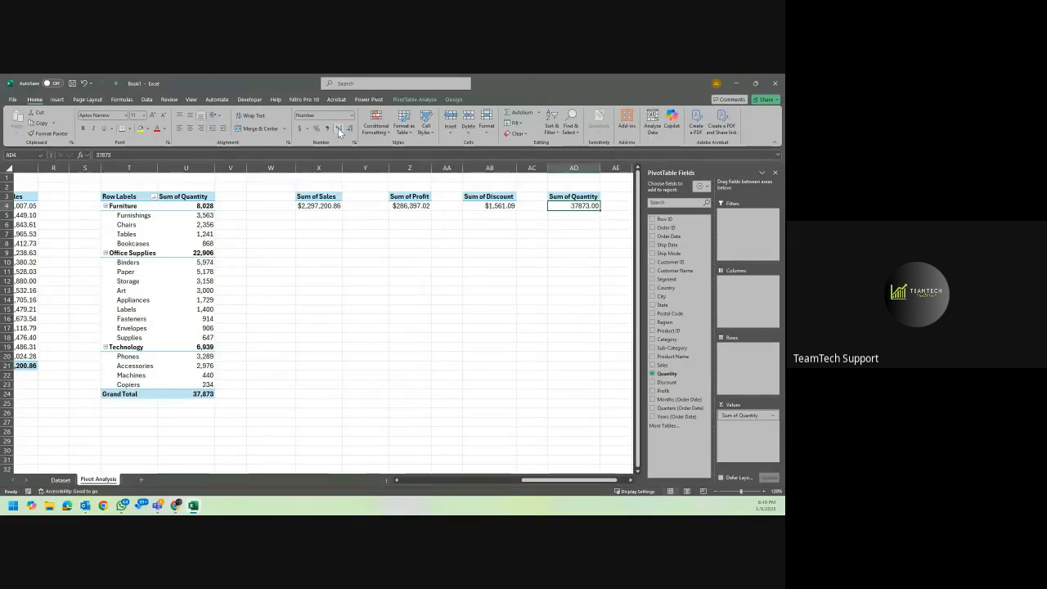
pyautogui.click(348, 128)
pyautogui.click(348, 128)
pyautogui.click(329, 127)
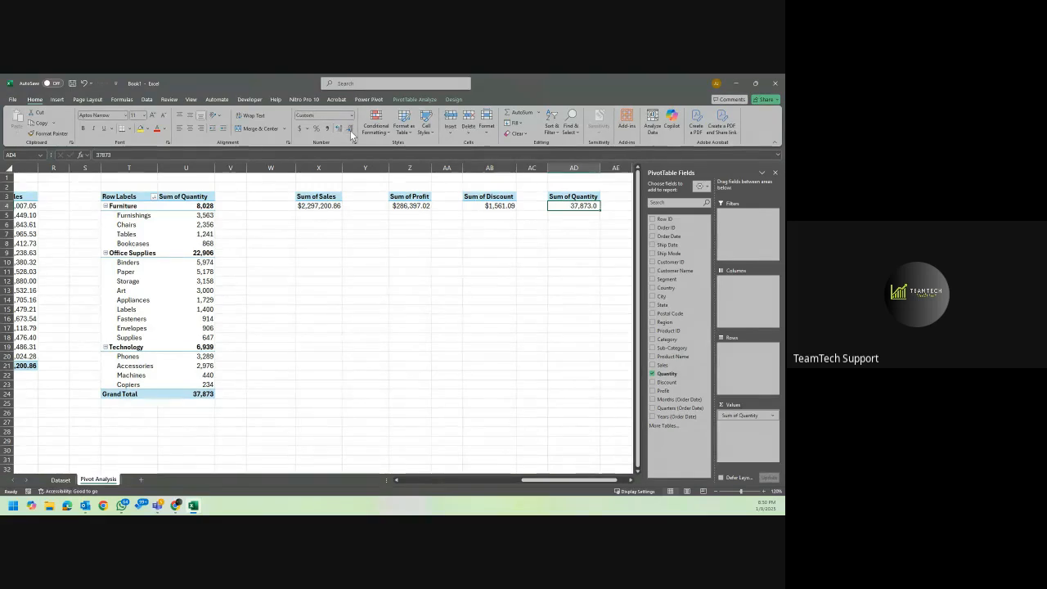
pyautogui.click(466, 262)
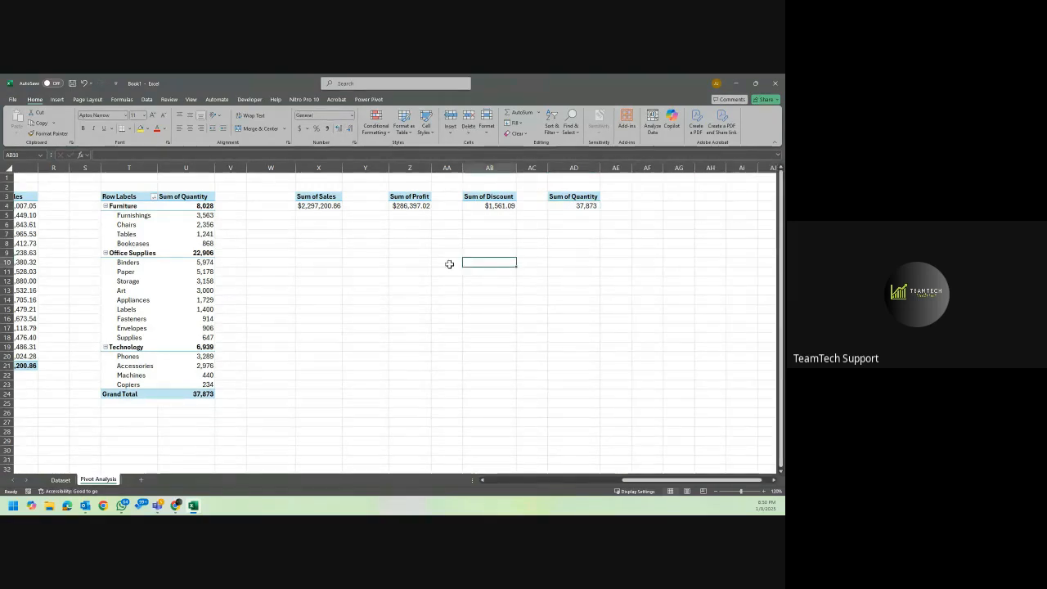
# Review the source table on the Dataset sheet and all the PivotTables across the Pivot Analysis sheet.
pyautogui.click(60, 480)
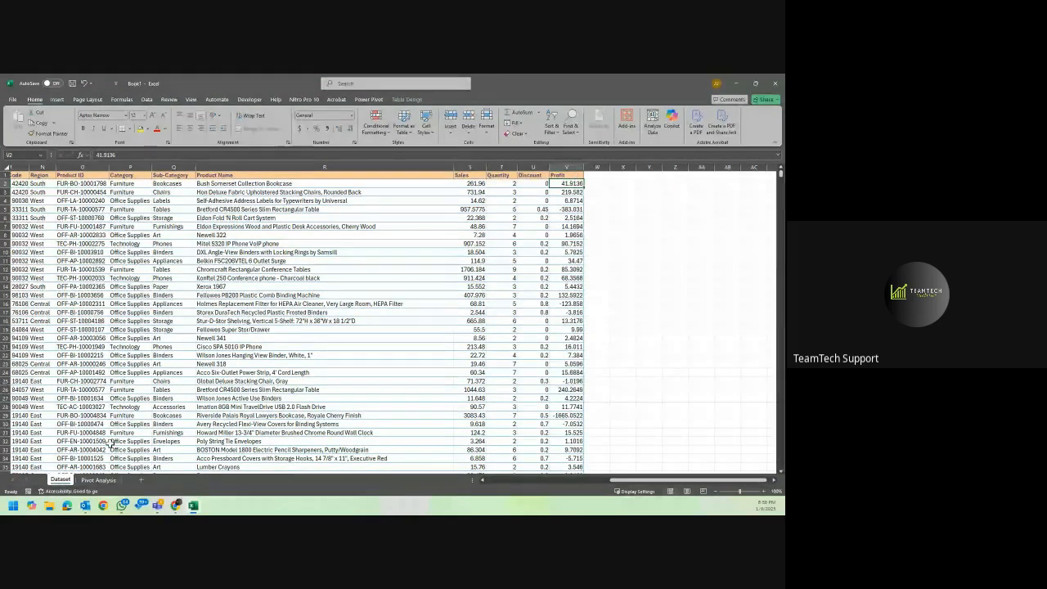
pyautogui.click(102, 480)
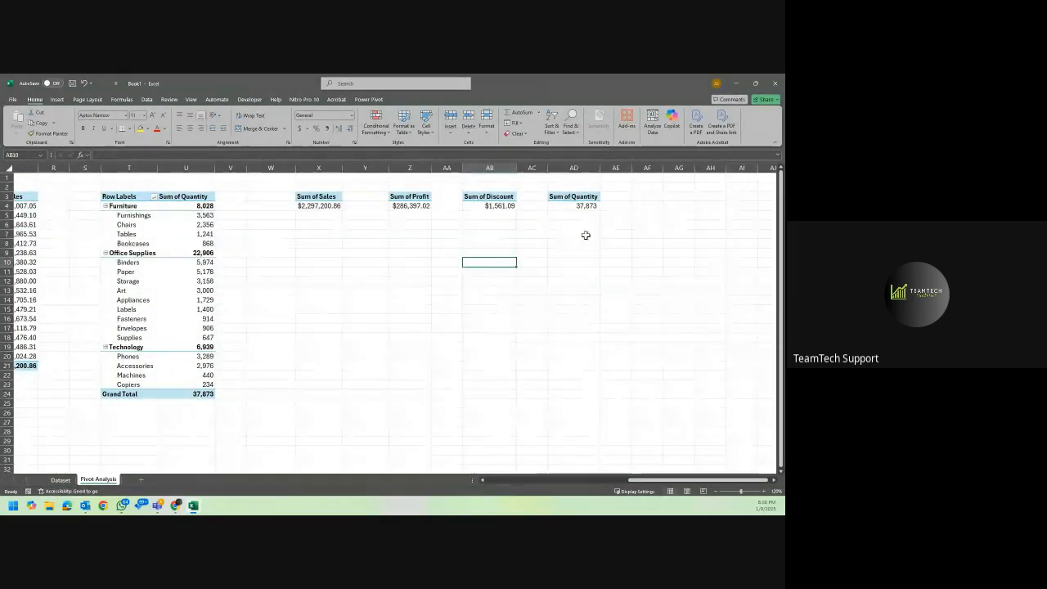
pyautogui.click(586, 235)
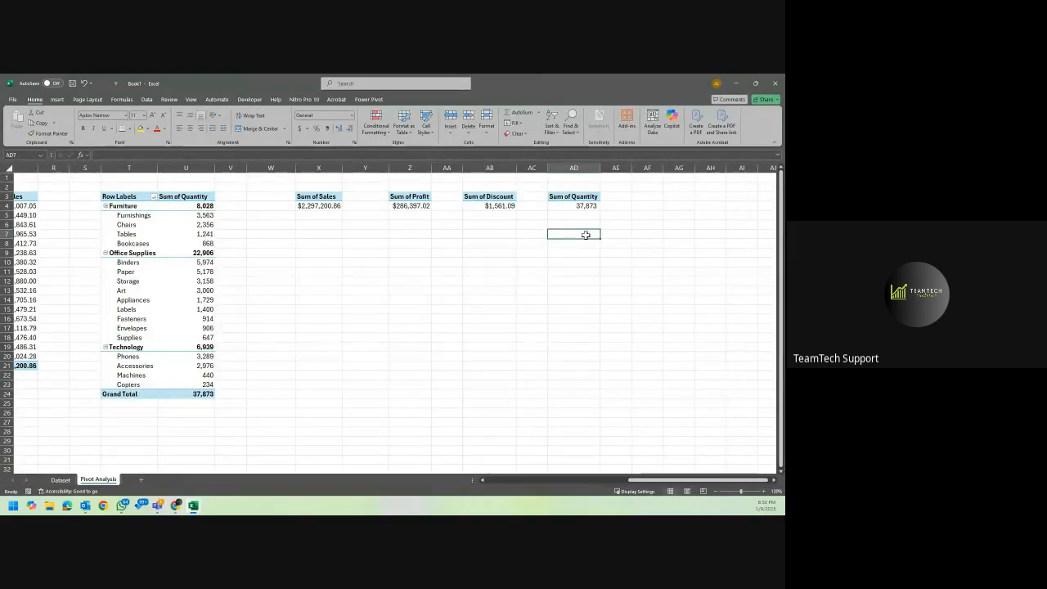
pyautogui.hscroll(-10, 586, 235)
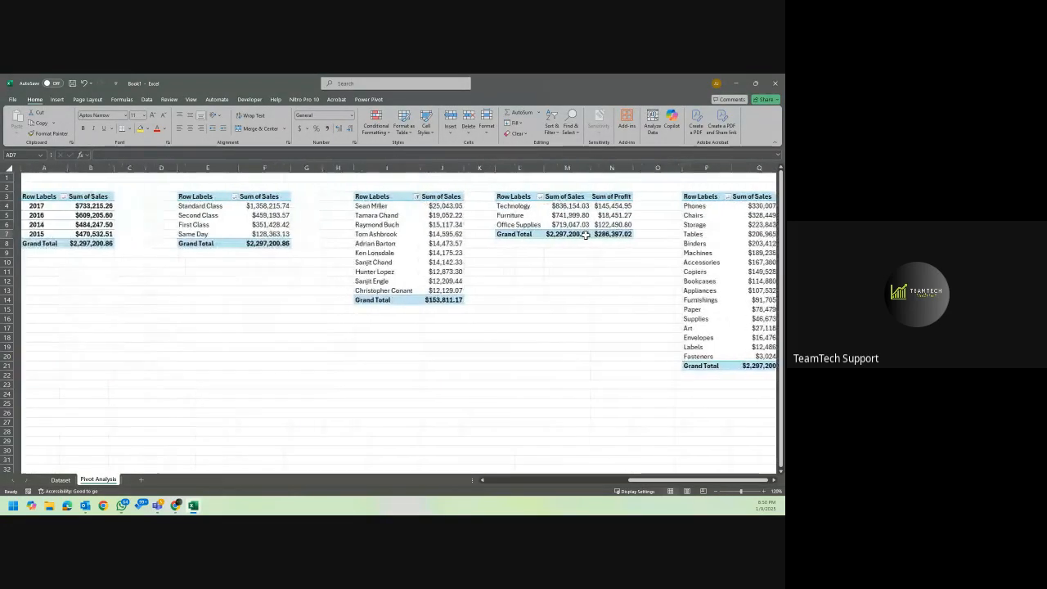
pyautogui.moveTo(586, 235)
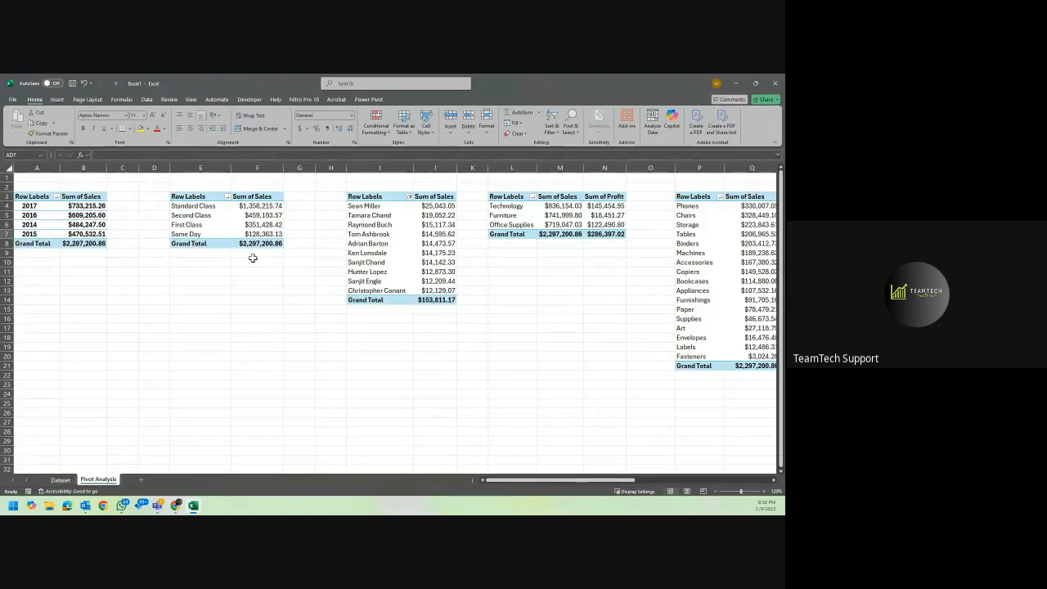
pyautogui.hscroll(5, 253, 257)
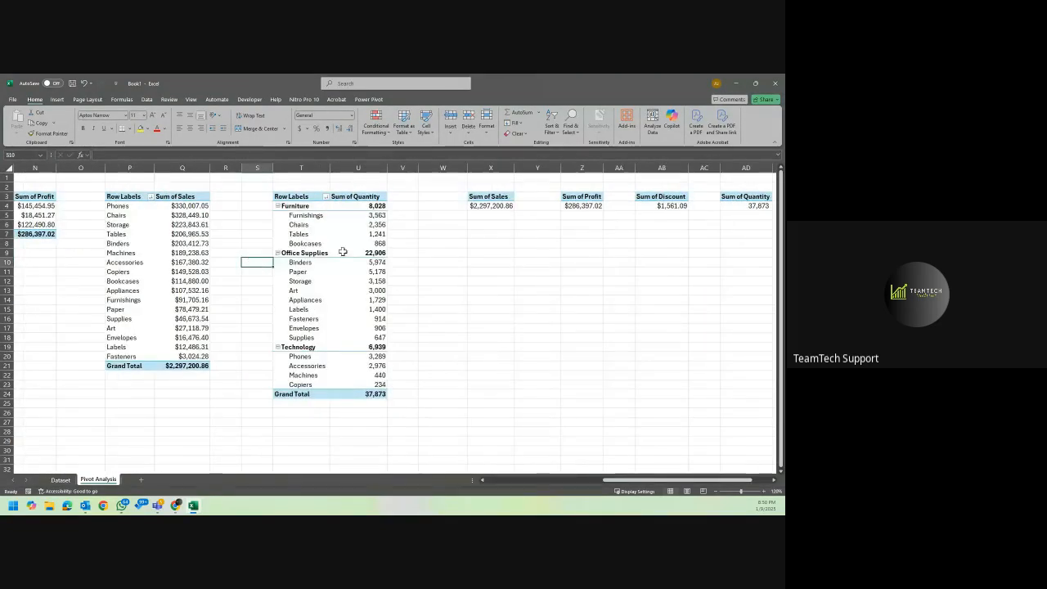
pyautogui.hscroll(-3, 343, 251)
pyautogui.hscroll(-3, 342, 251)
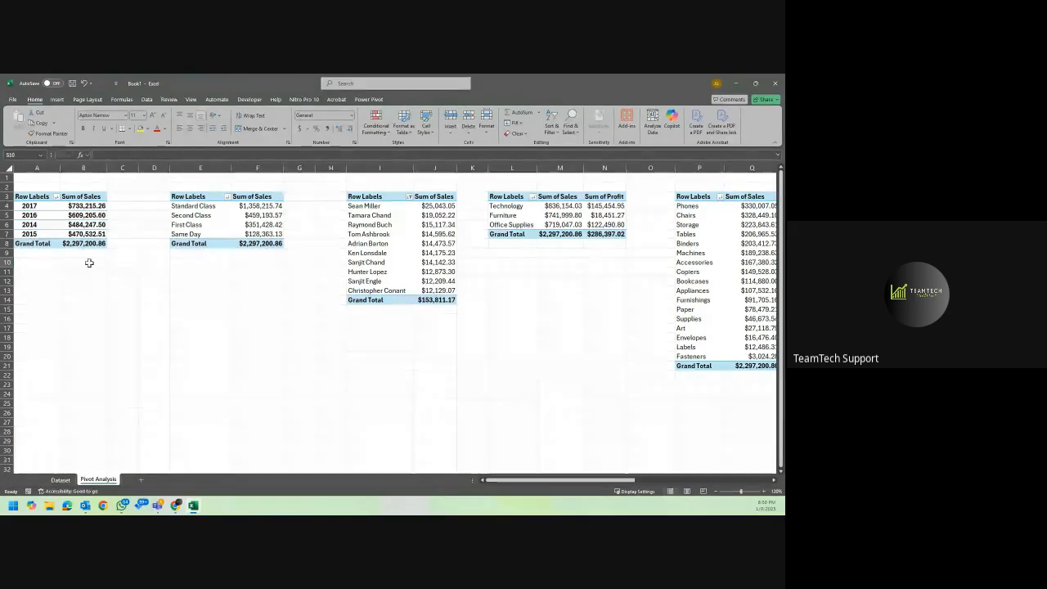
pyautogui.click(60, 480)
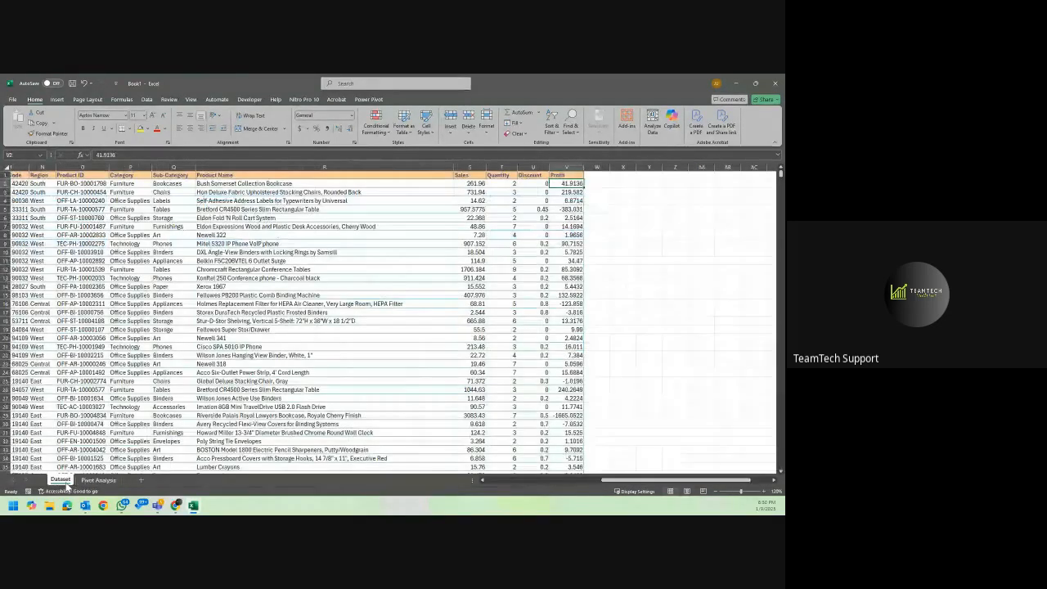
pyautogui.click(94, 480)
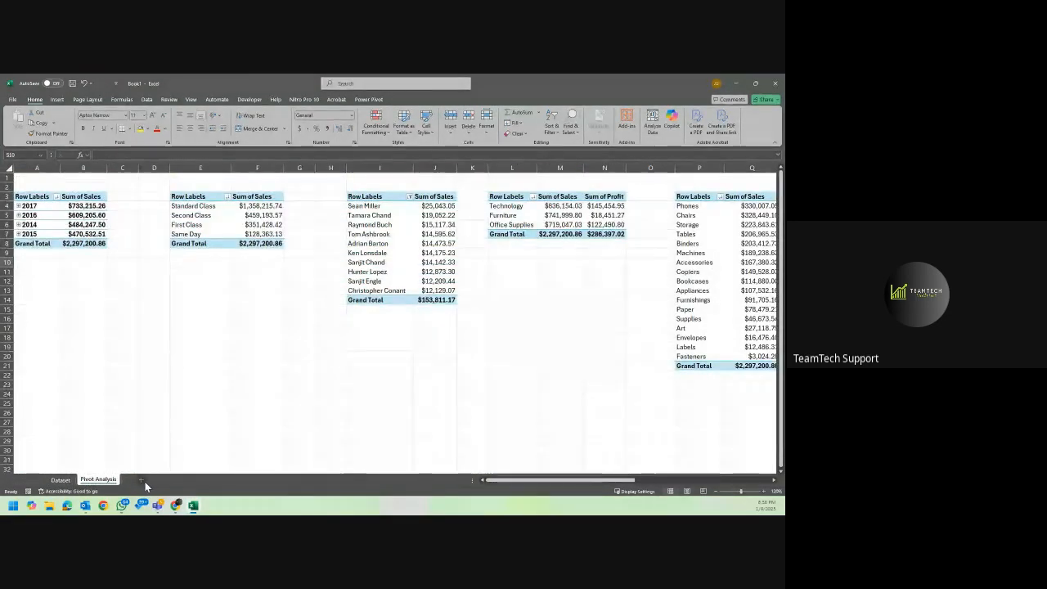
# Add a new worksheet after Pivot Analysis and name it Dashboard.
pyautogui.click(142, 480)
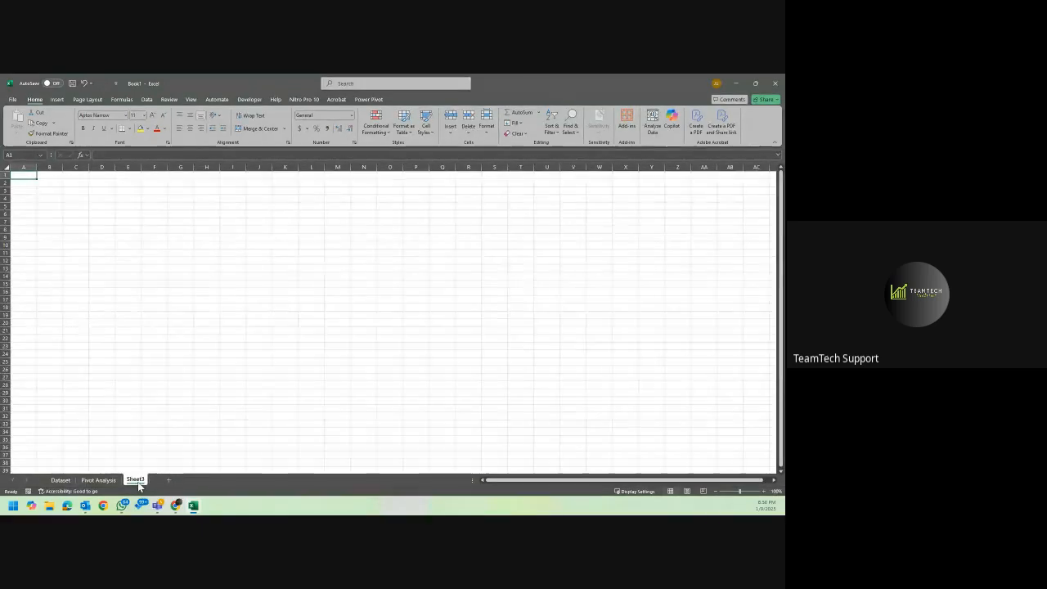
pyautogui.write('Dashboard')
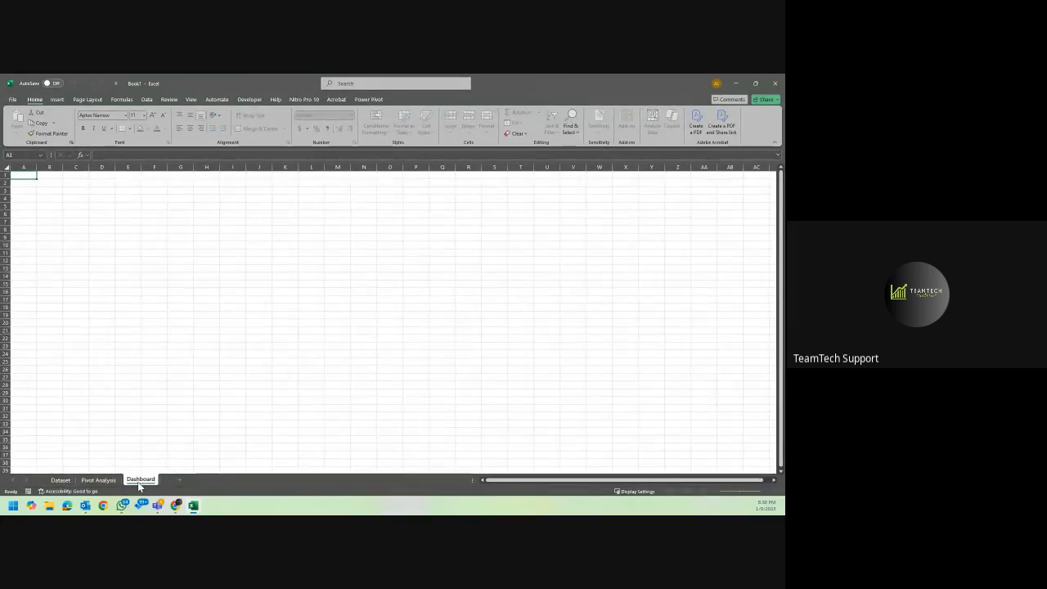
pyautogui.press('Return')
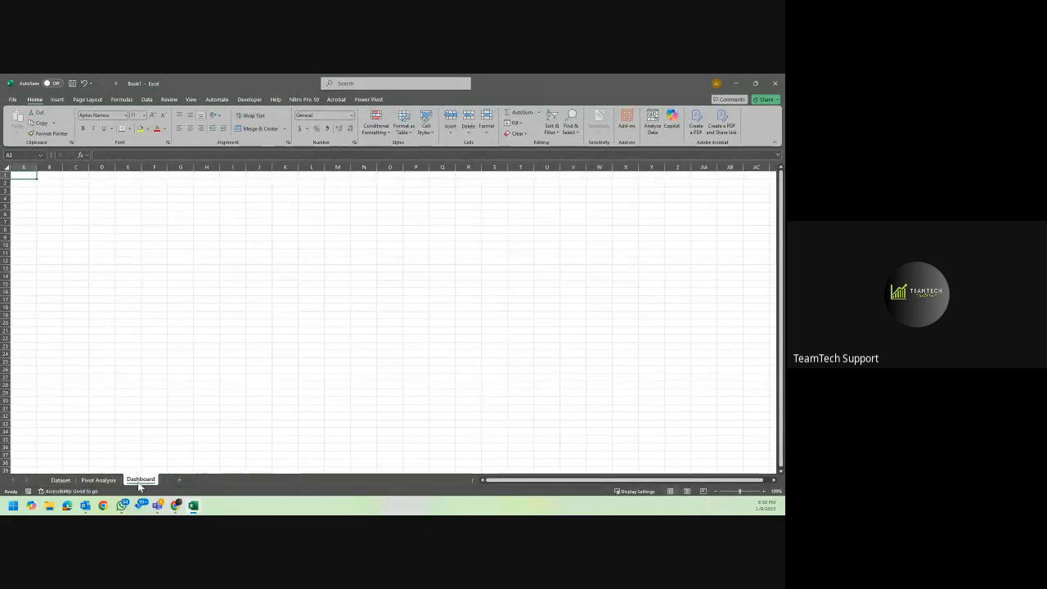
# Rename the row label header in A3 of the Pivot Analysis sheet to Order Date.
pyautogui.click(113, 479)
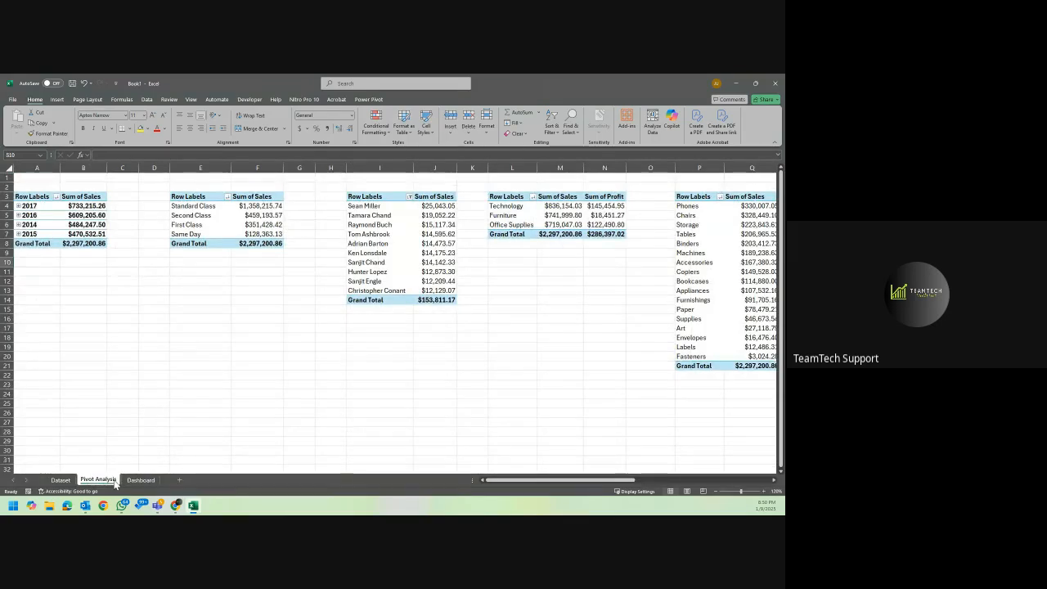
pyautogui.click(124, 254)
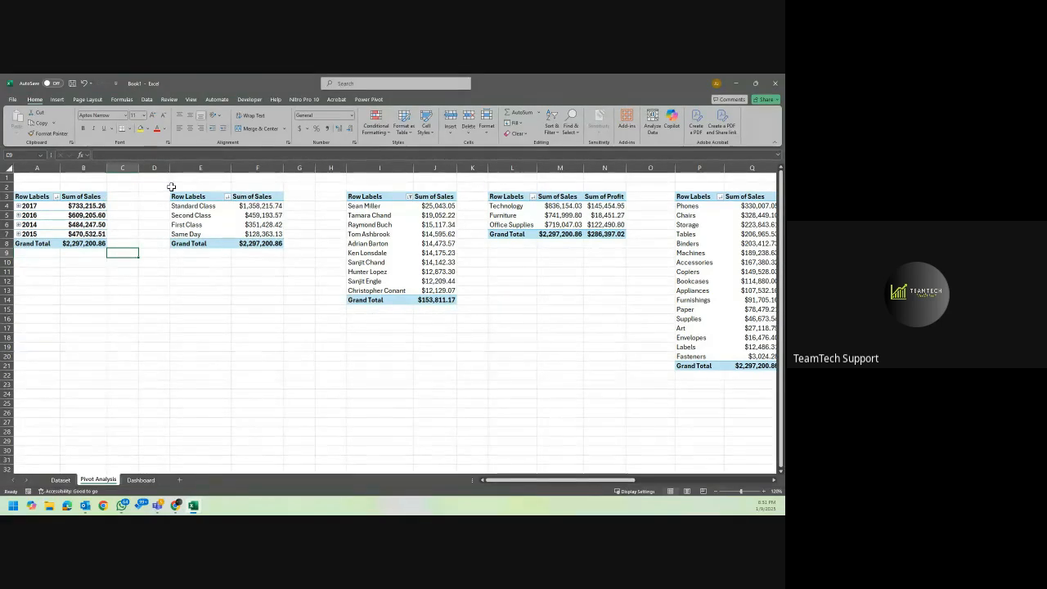
pyautogui.click(45, 197)
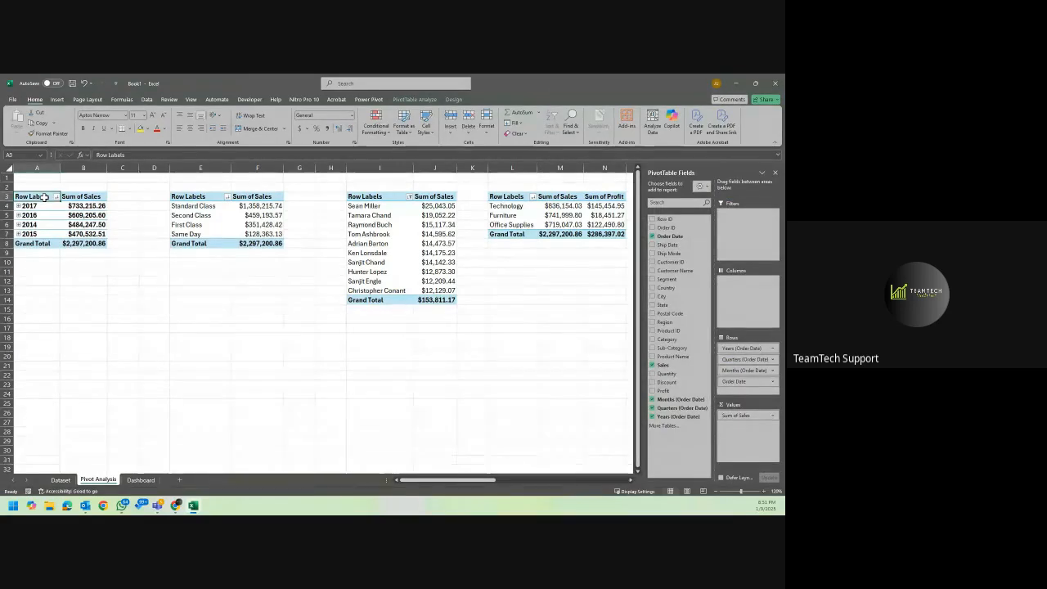
pyautogui.write('Order Da')
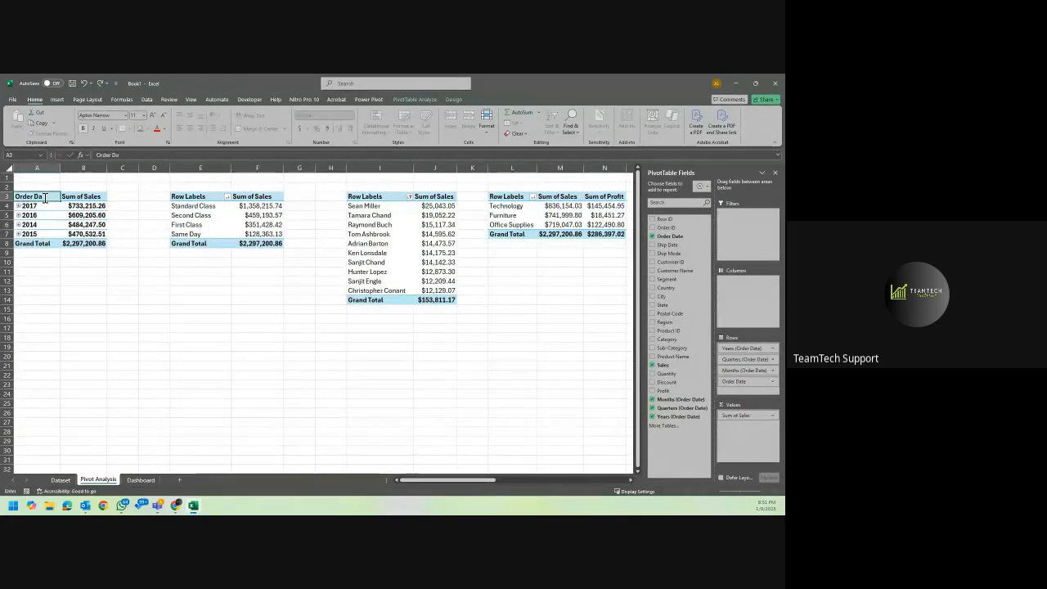
pyautogui.write('te')
pyautogui.press('Return')
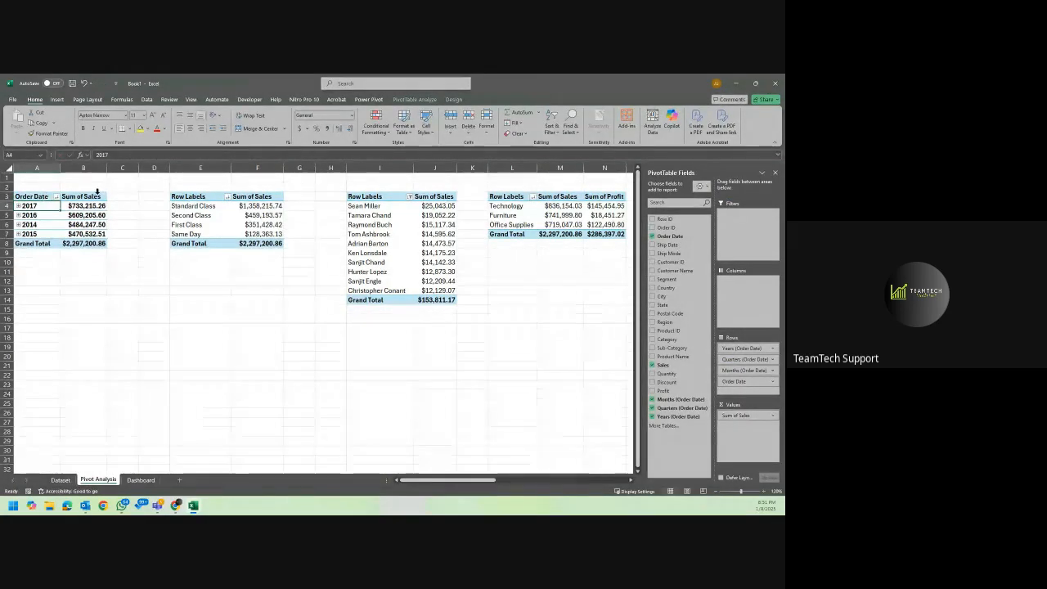
# Check the ship mode column name on the Dataset sheet and rename the row label header in E3 of Pivot Analysis to Ship Mode.
pyautogui.click(194, 198)
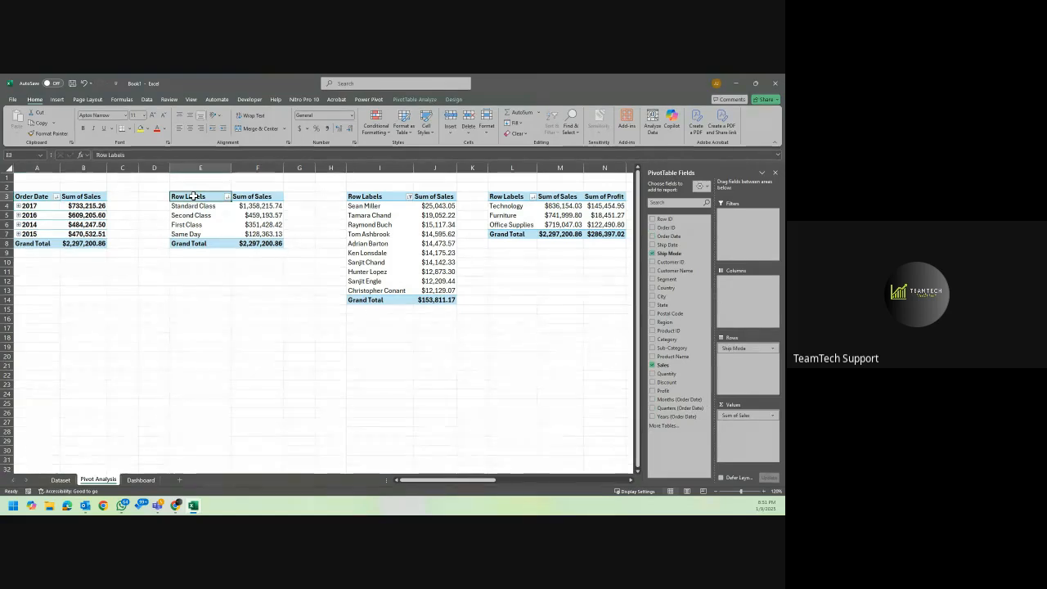
pyautogui.click(69, 482)
pyautogui.hscroll(-5, 139, 388)
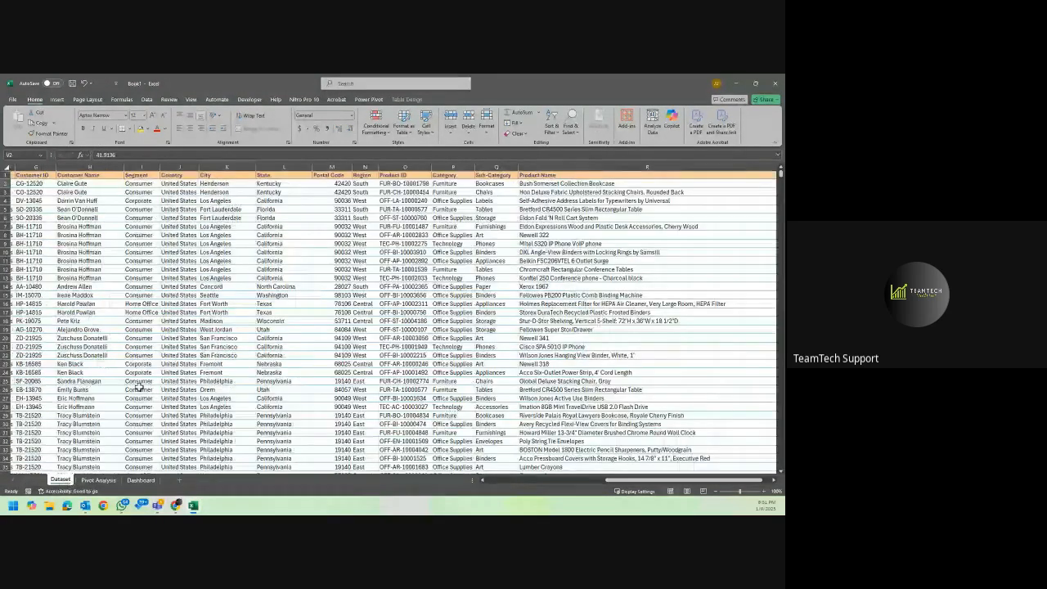
pyautogui.hscroll(-4, 139, 388)
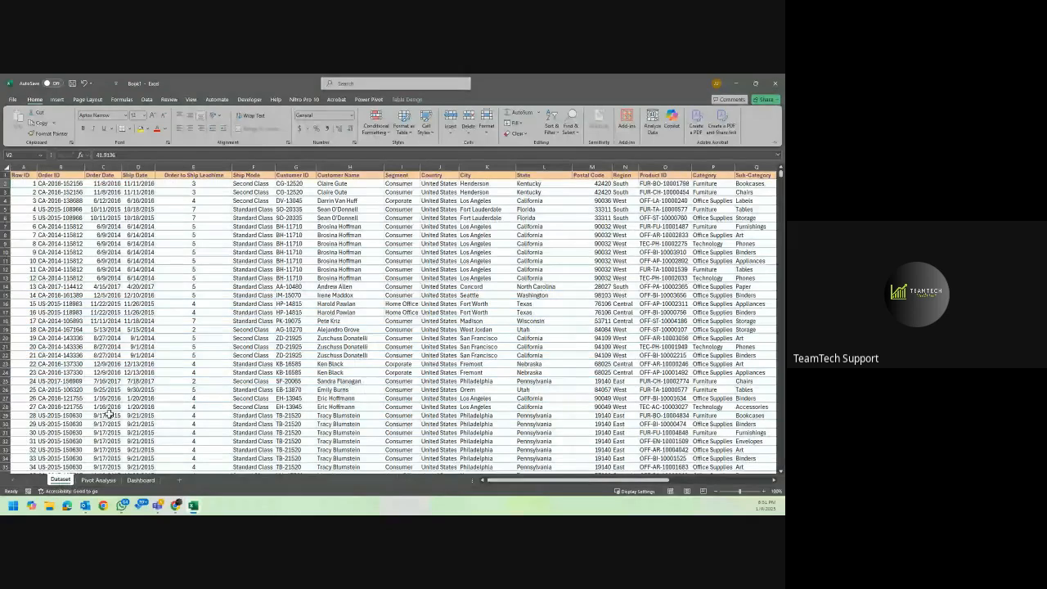
pyautogui.click(98, 479)
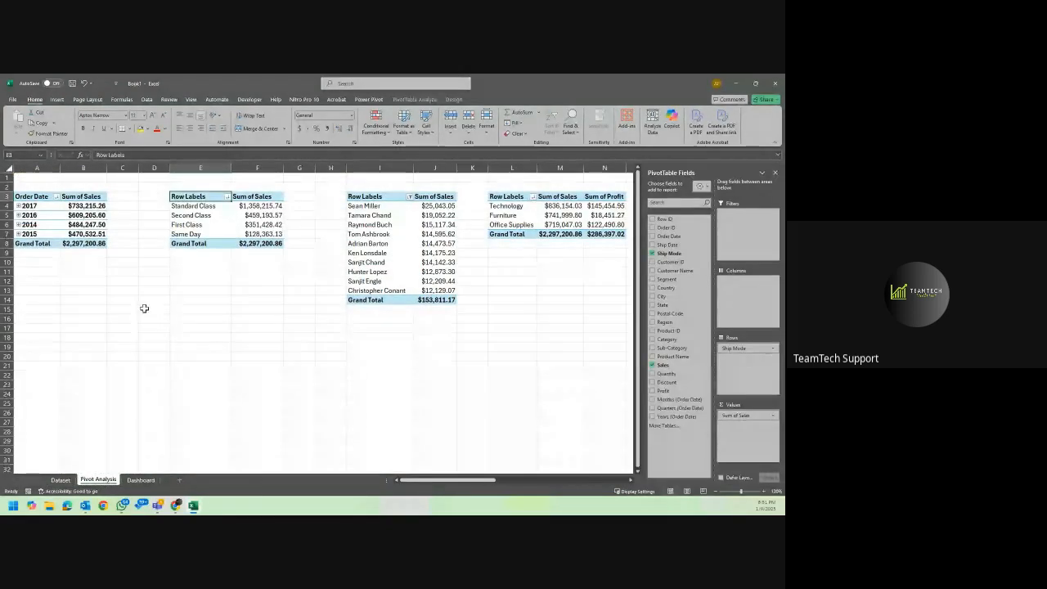
pyautogui.write('Ship Mo')
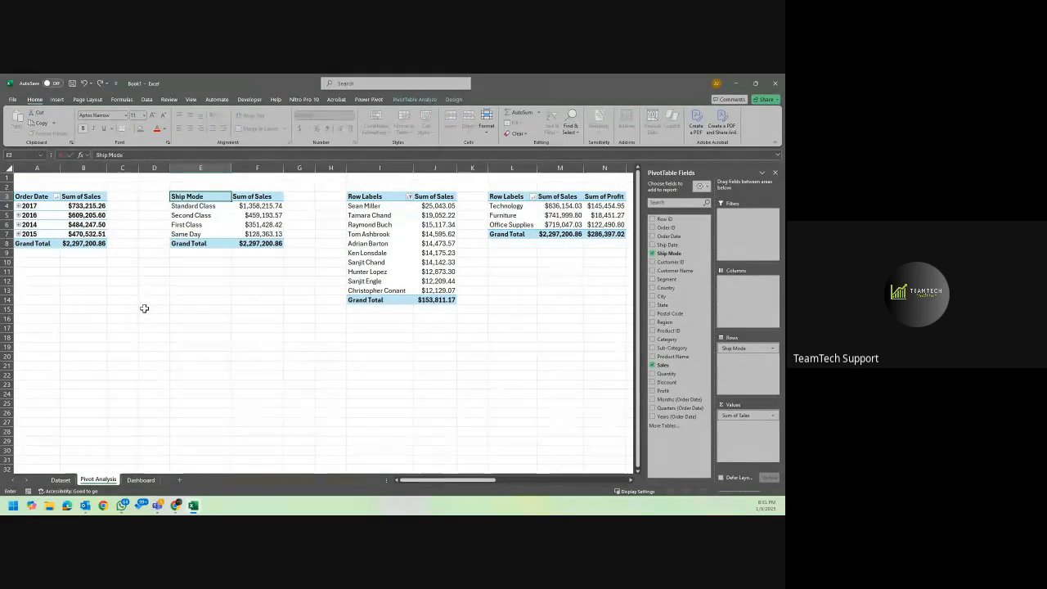
pyautogui.write('de')
pyautogui.press('Return')
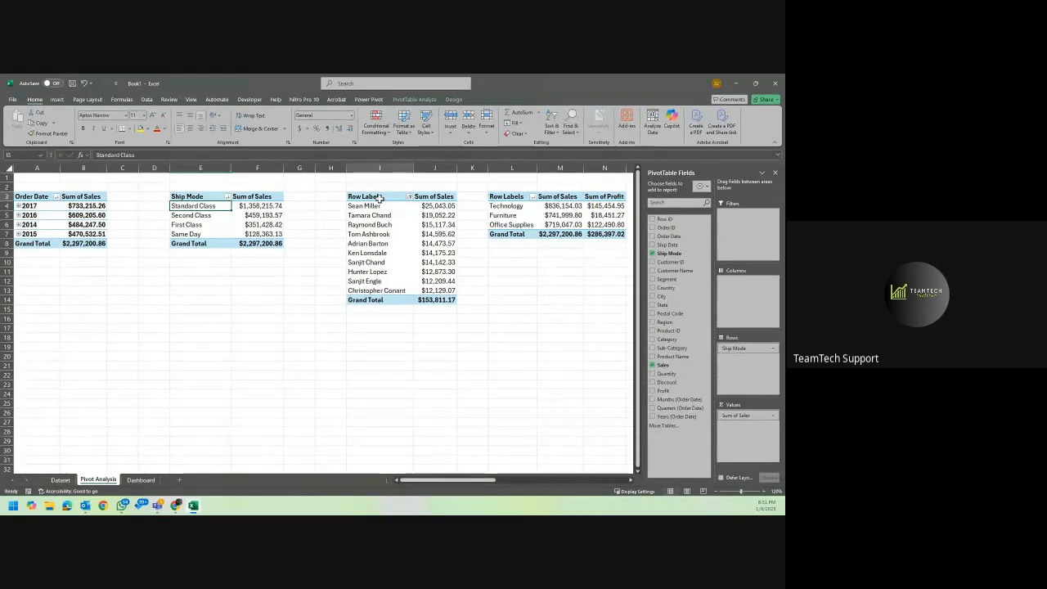
# Rename the row label header in I3 of the customer sales PivotTable to Top 10 Customers.
pyautogui.click(378, 197)
pyautogui.write('Tom Ashbrook')
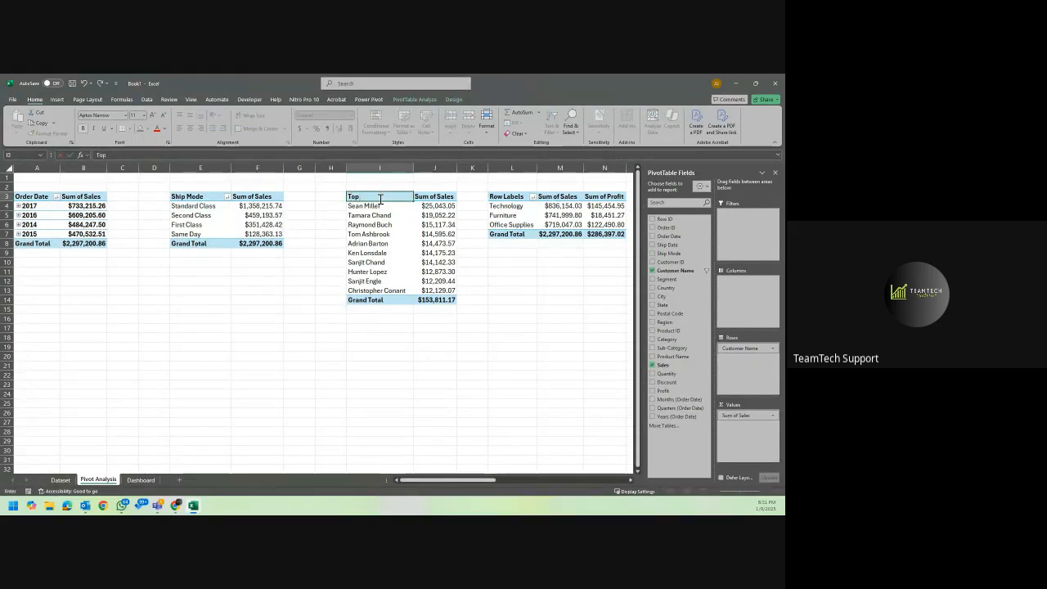
pyautogui.write(' Customers')
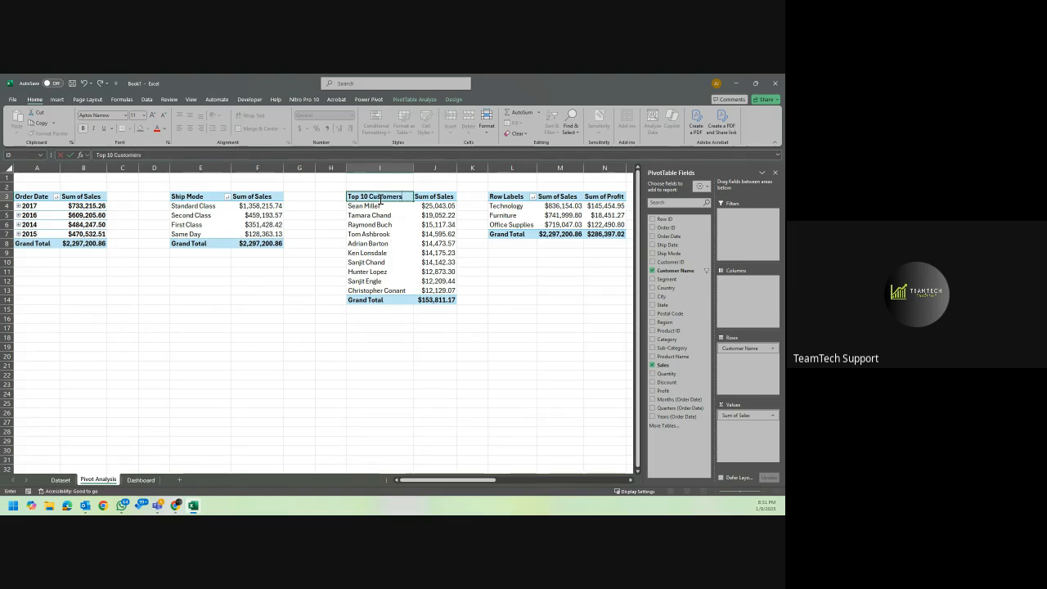
pyautogui.press('Return')
# Rename the row label header in L3 of the sales and profit PivotTable to Category.
pyautogui.hscroll(4, 380, 198)
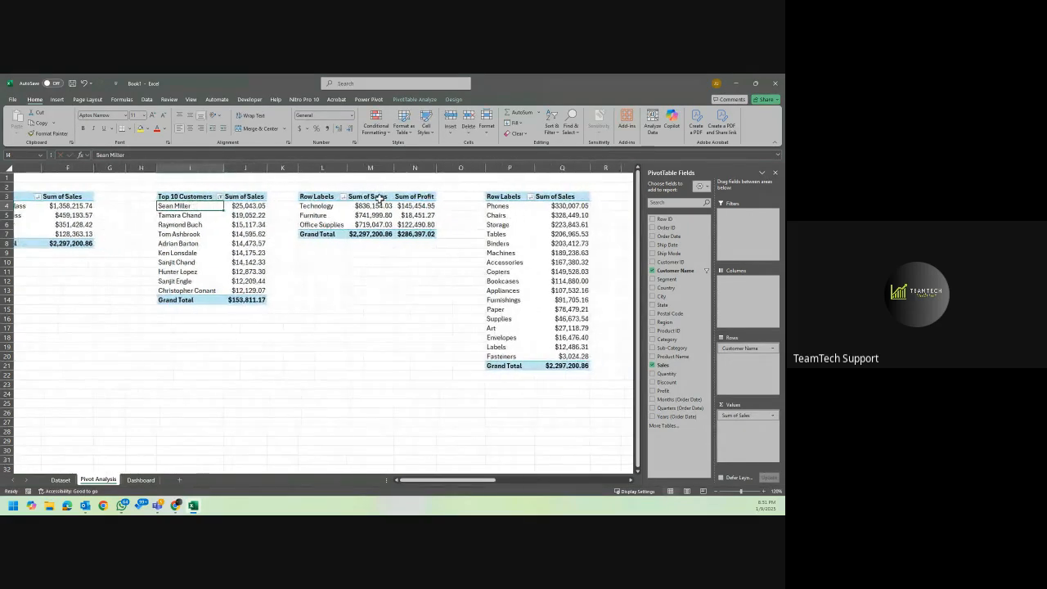
pyautogui.click(323, 197)
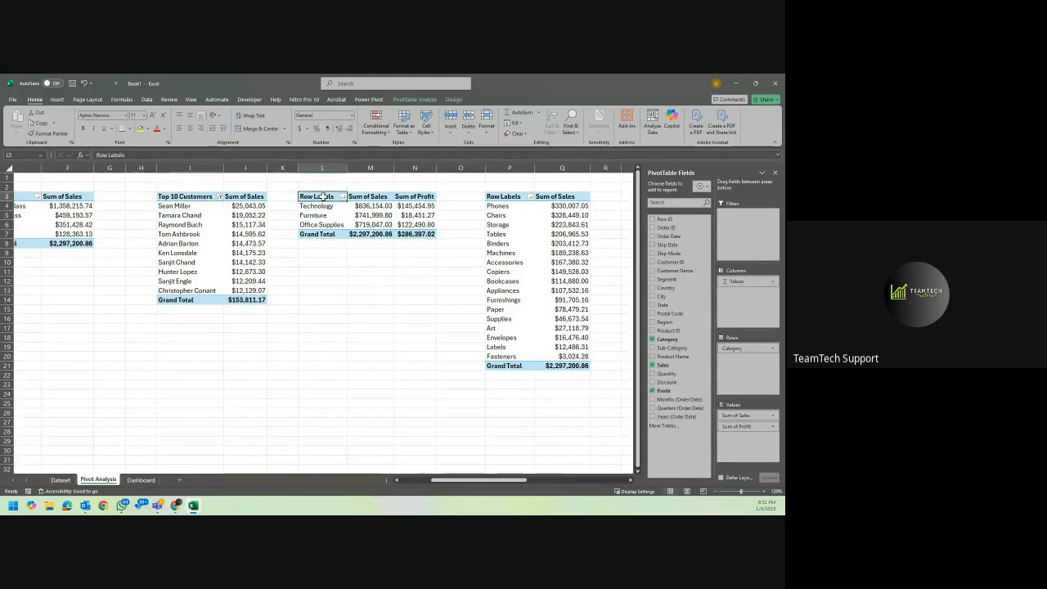
pyautogui.write('Category')
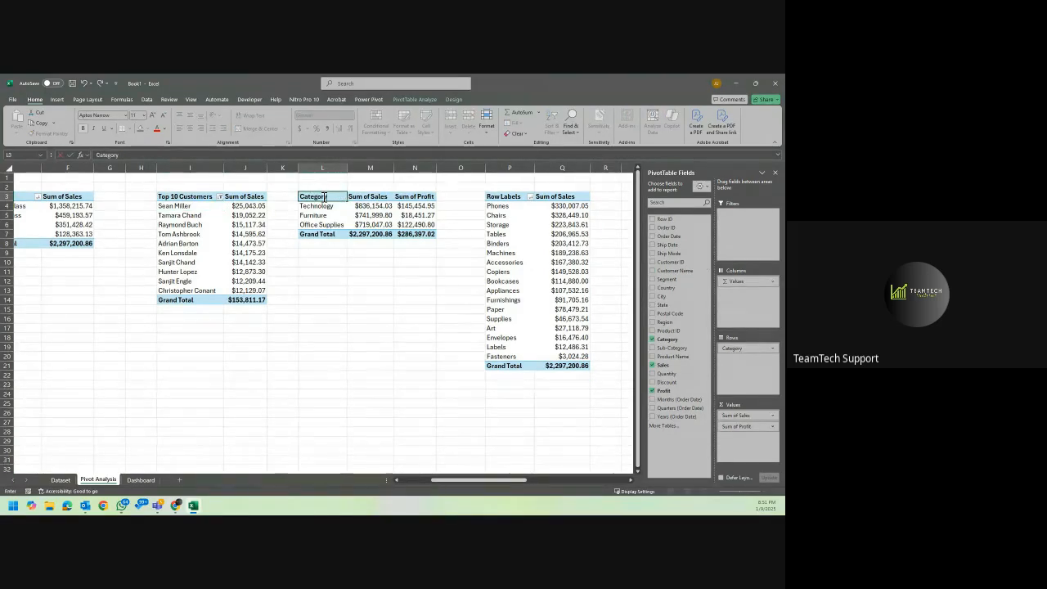
pyautogui.press('Tab')
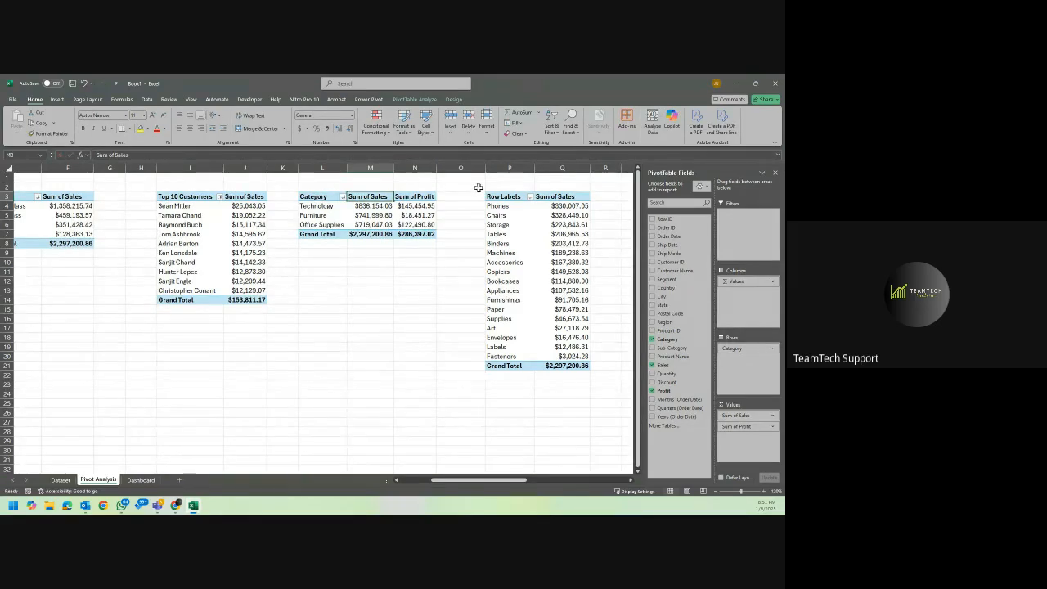
# Rename the row label header in P3 to Sub-Category and correct its spelling.
pyautogui.click(500, 196)
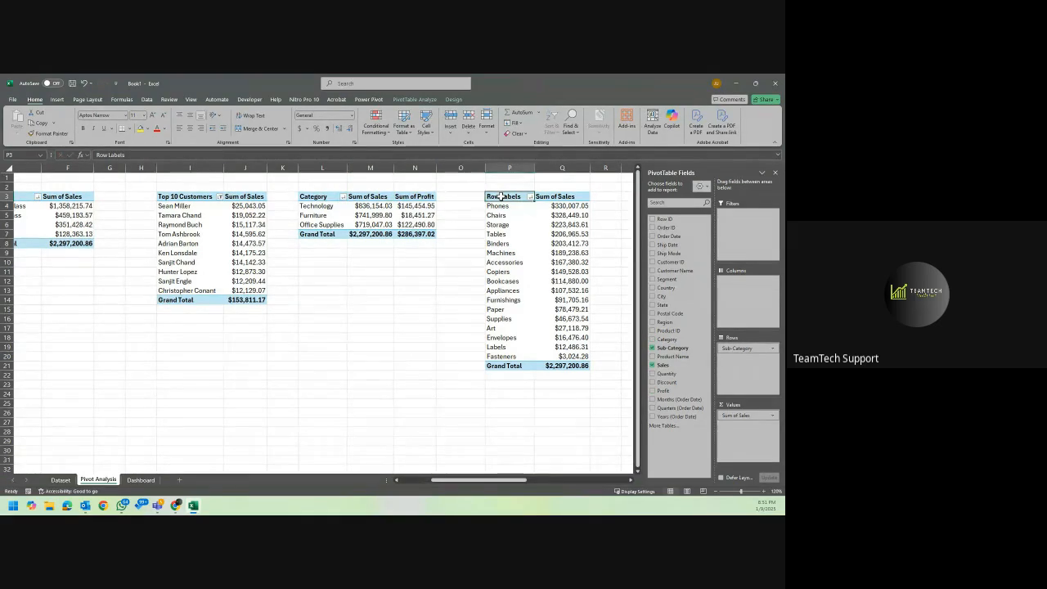
pyautogui.write('Subca')
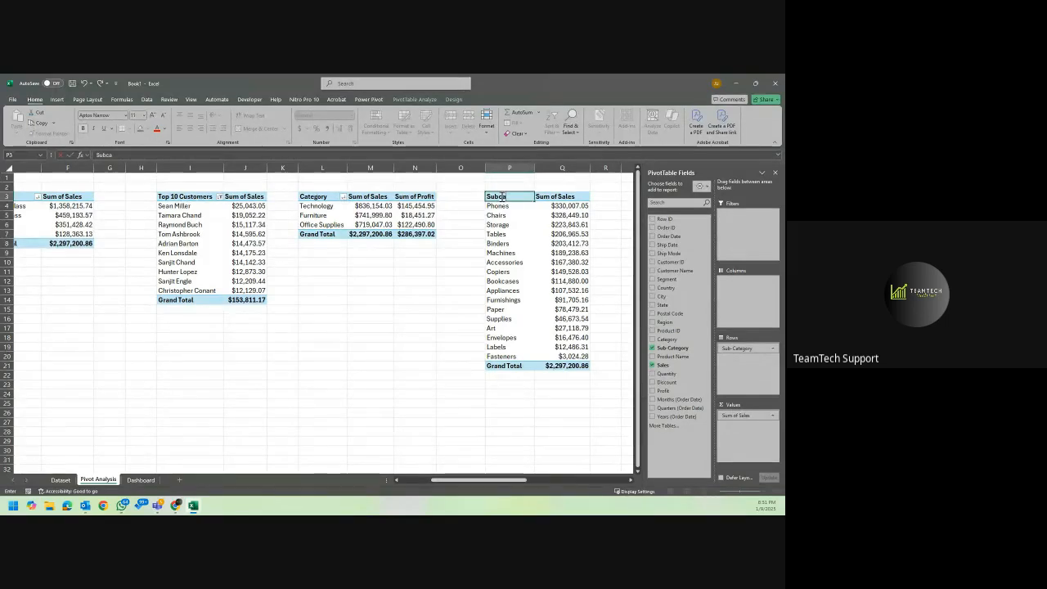
pyautogui.press('BackSpace')
pyautogui.press('BackSpace')
pyautogui.write('-Category')
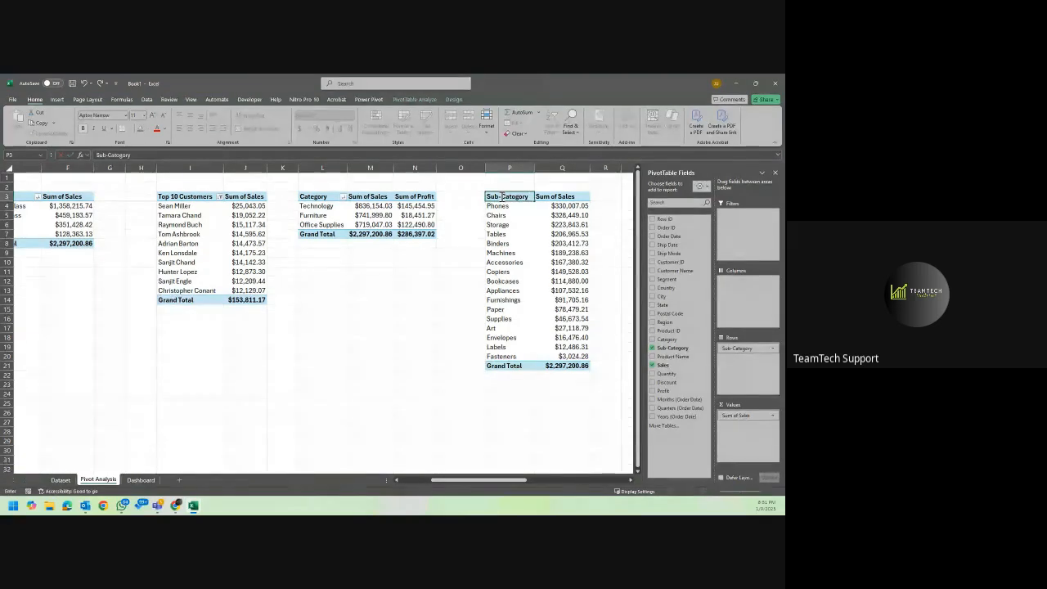
pyautogui.press('Return')
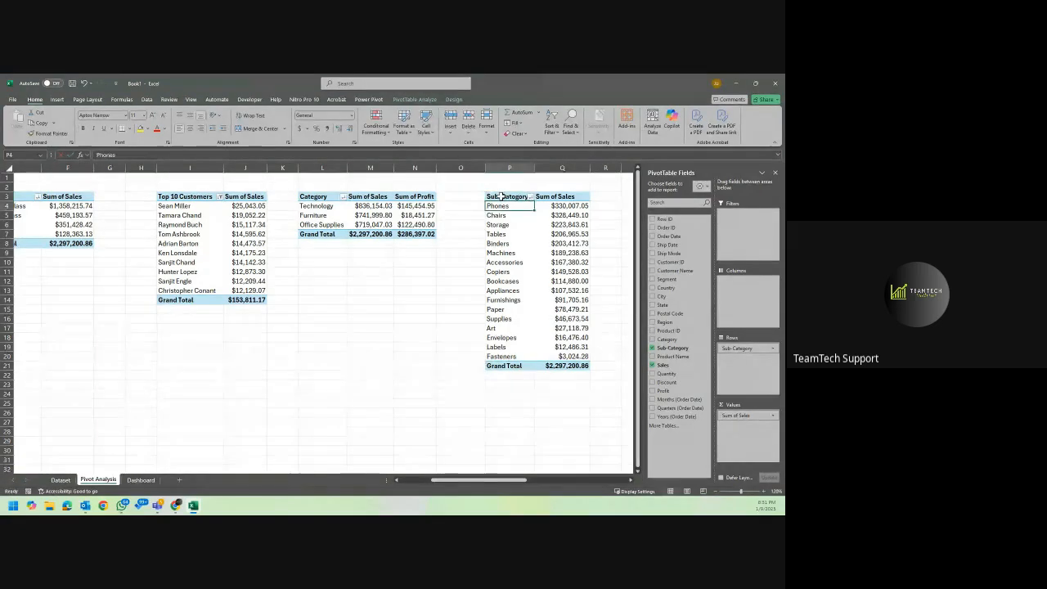
pyautogui.hscroll(3, 501, 196)
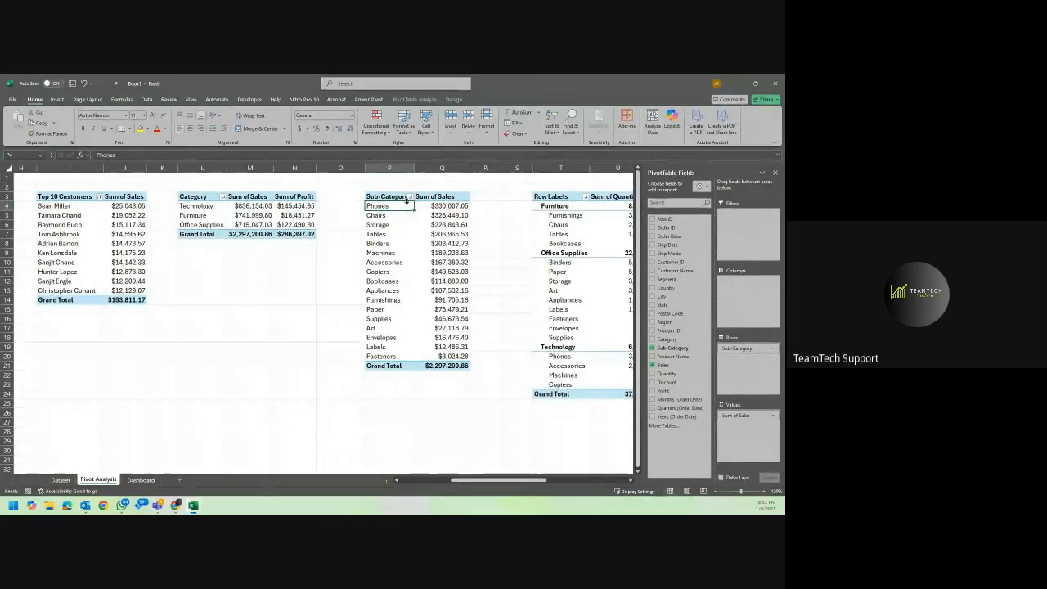
pyautogui.click(396, 196)
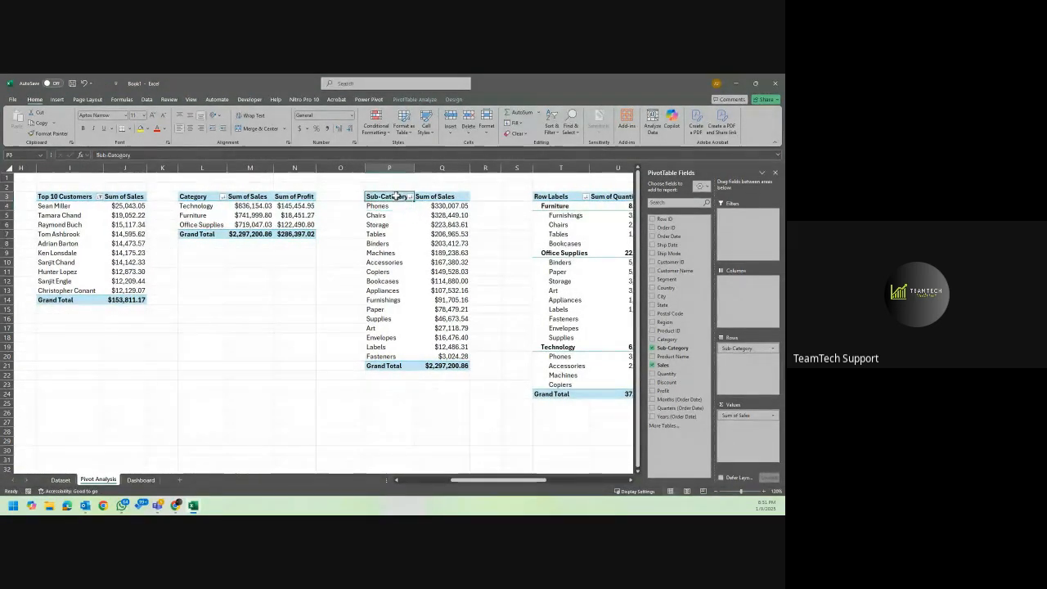
pyautogui.click(121, 155)
pyautogui.write('e')
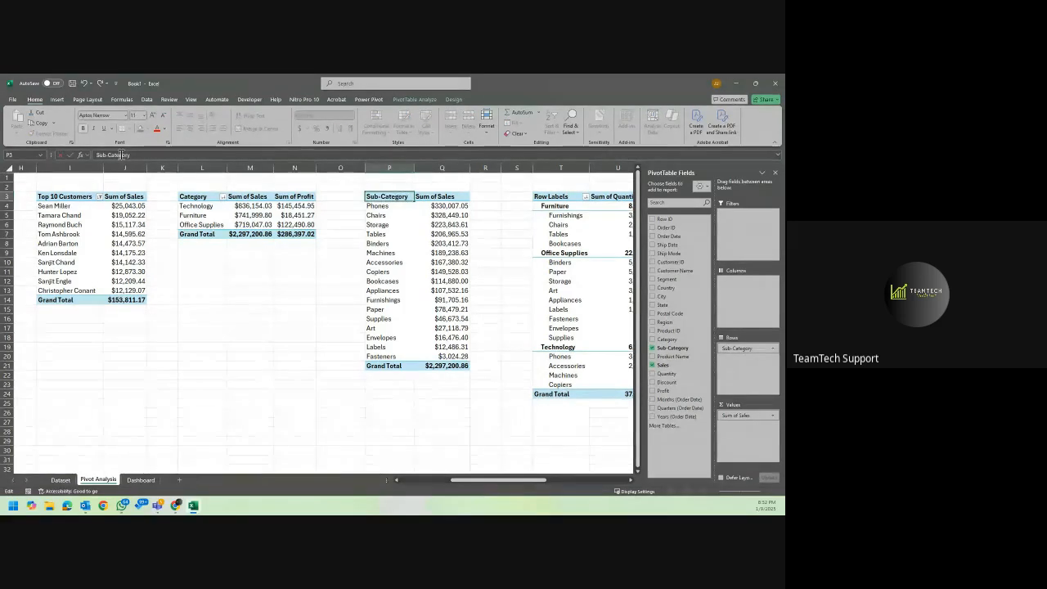
pyautogui.press('Return')
# Show the quantity PivotTable starting at T3 in tabular form so Category and Sub-Category get separate columns.
pyautogui.hscroll(3, 471, 182)
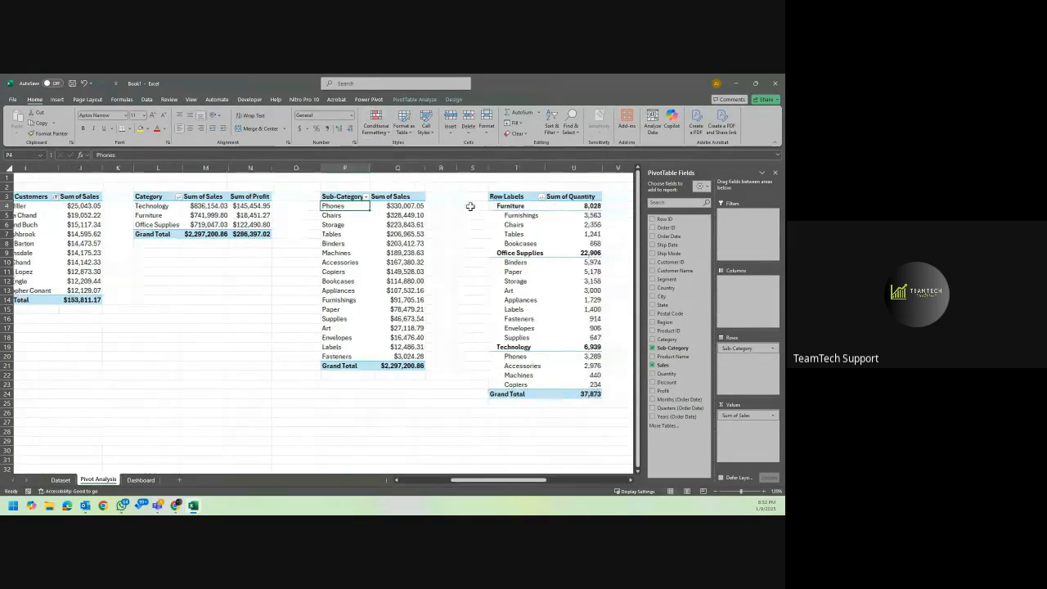
pyautogui.click(413, 197)
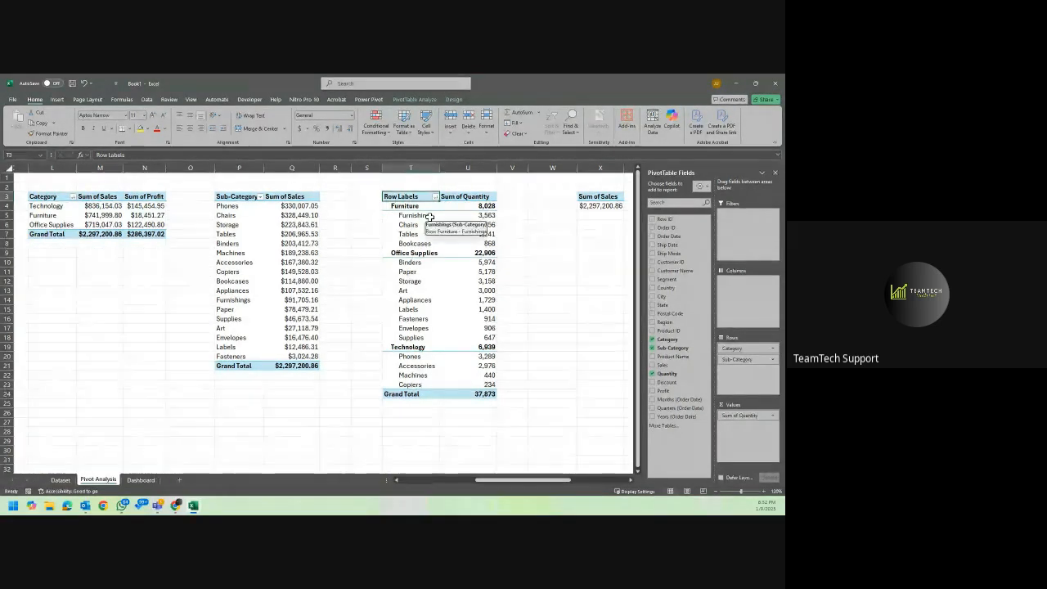
pyautogui.click(454, 100)
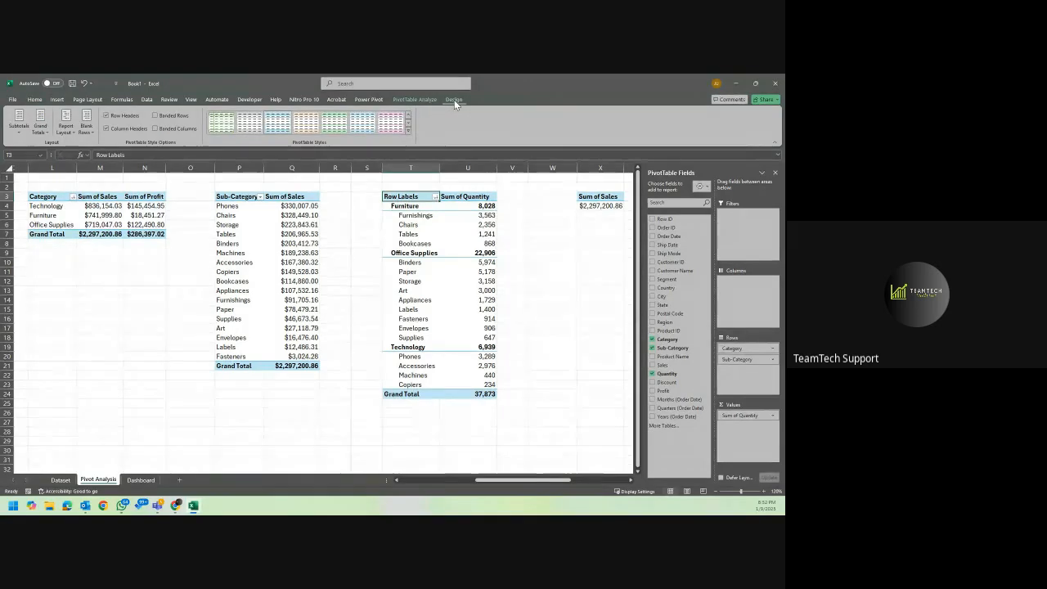
pyautogui.click(68, 128)
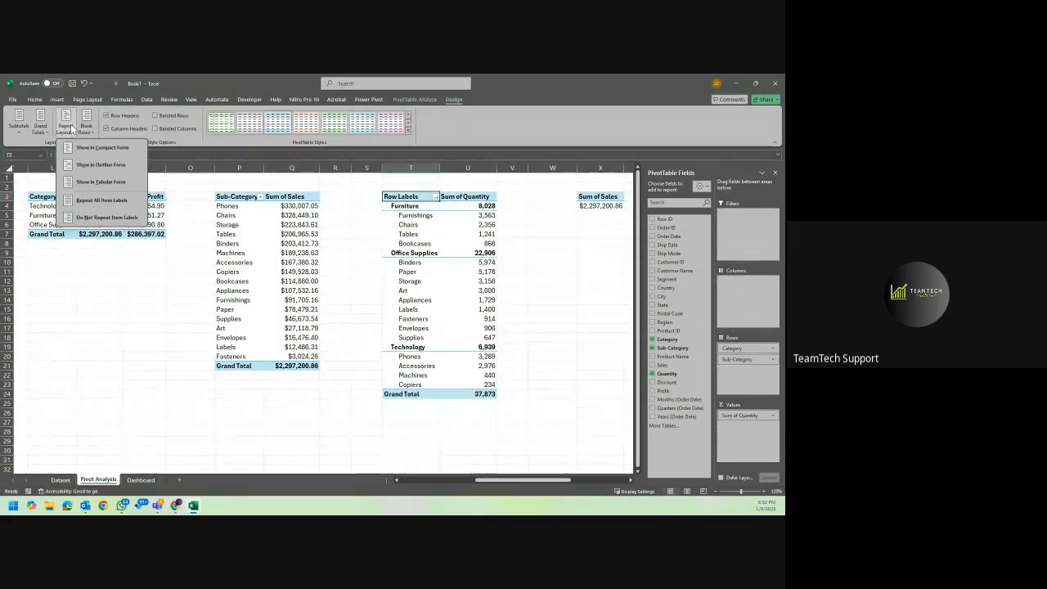
pyautogui.click(120, 181)
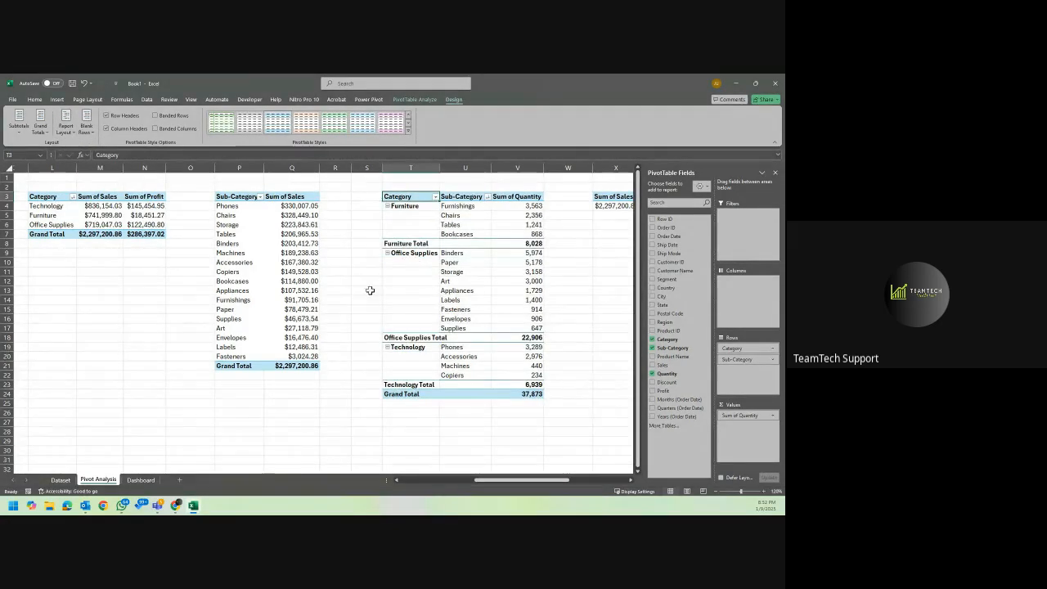
# Turn off the category subtotals in the quantity PivotTable at T3.
pyautogui.click(440, 253)
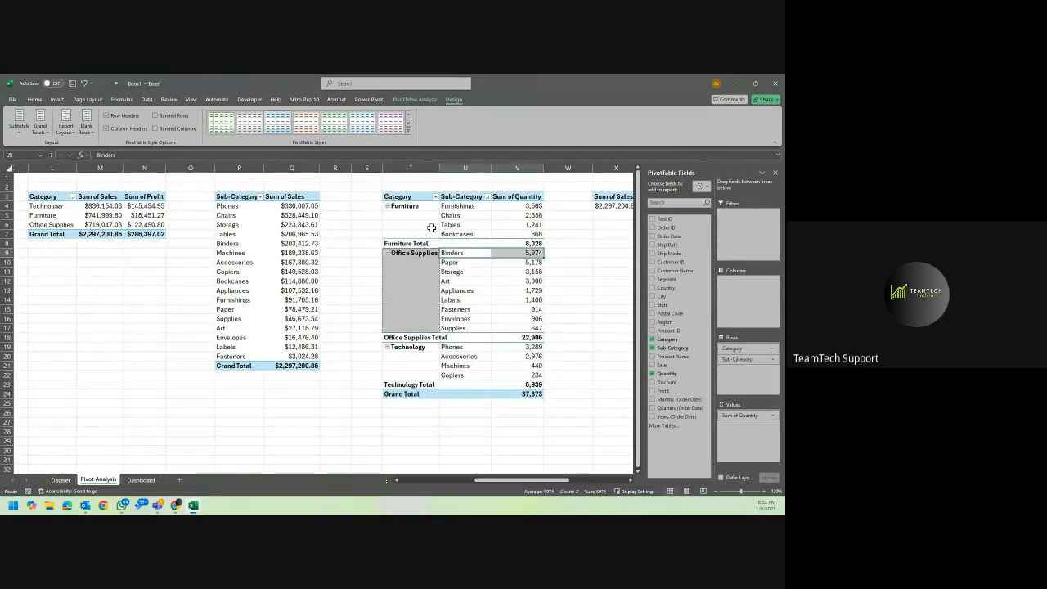
pyautogui.click(431, 227)
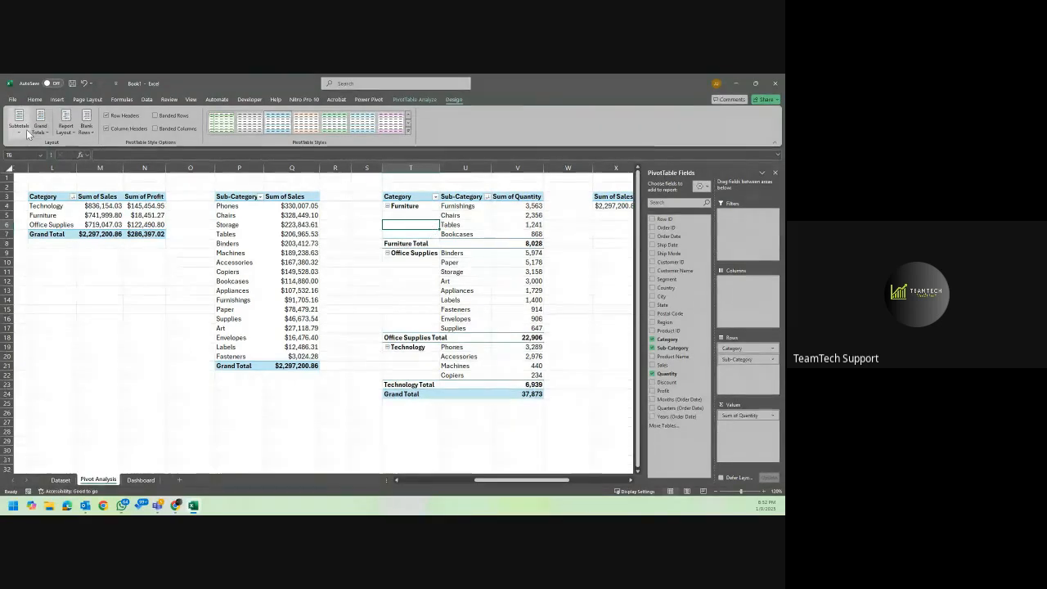
pyautogui.click(18, 122)
pyautogui.click(74, 150)
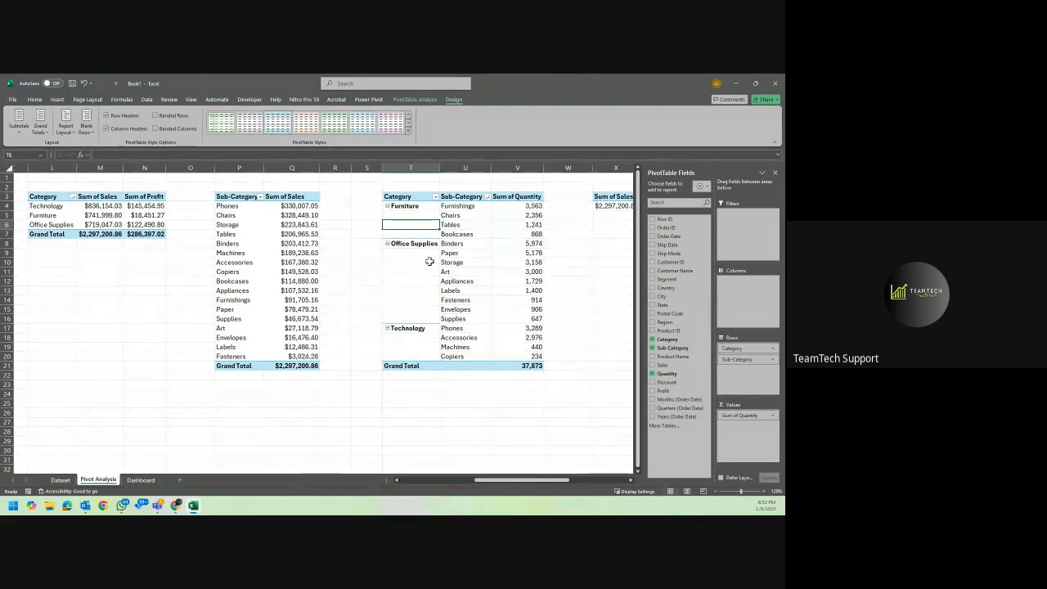
# Try repeating all item labels in the quantity PivotTable's Category column, and set it back to not repeating them.
pyautogui.click(83, 129)
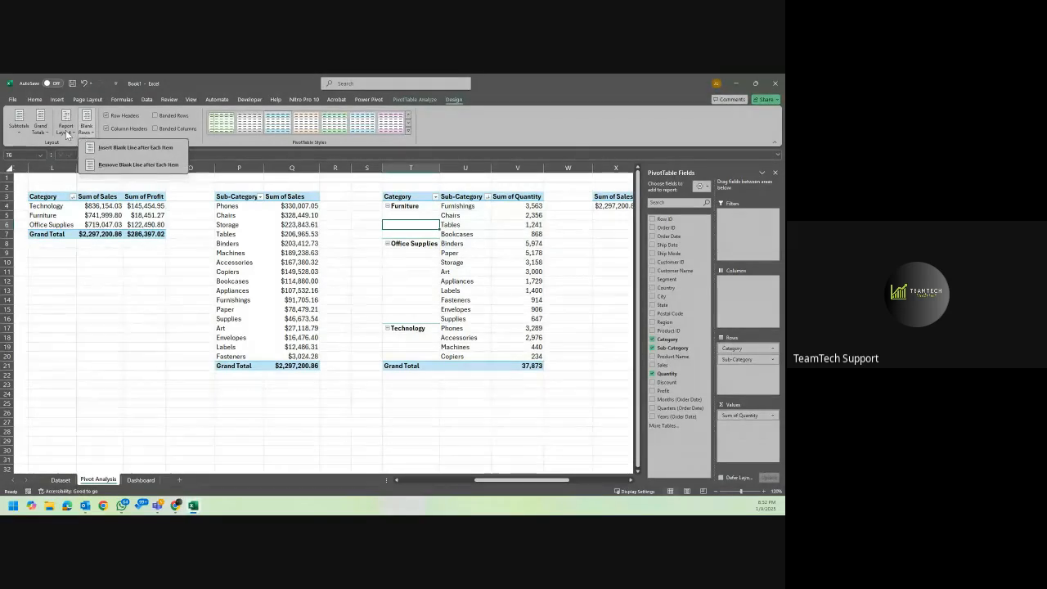
pyautogui.click(65, 130)
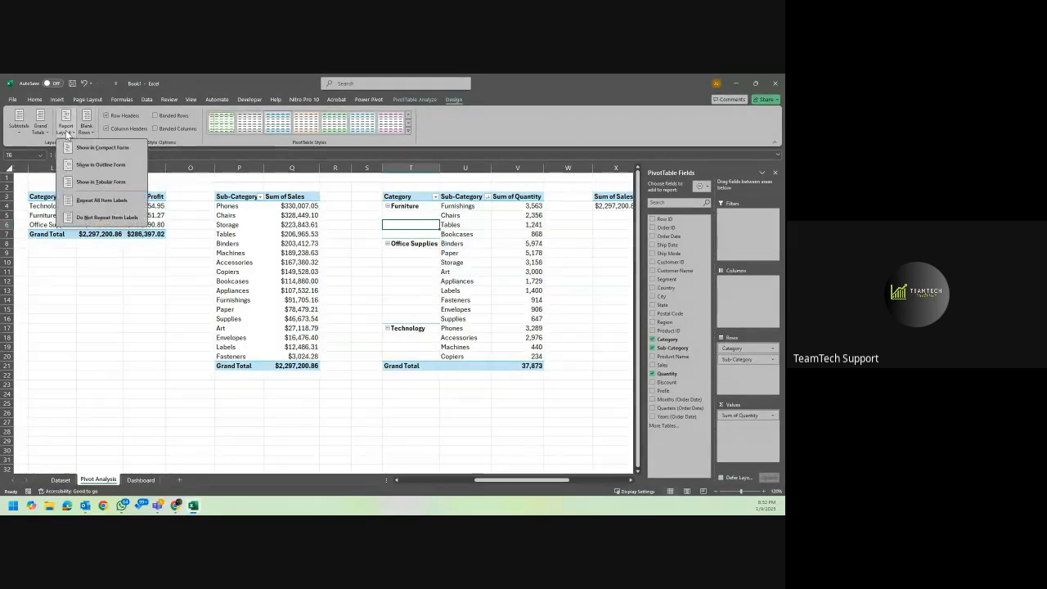
pyautogui.click(101, 200)
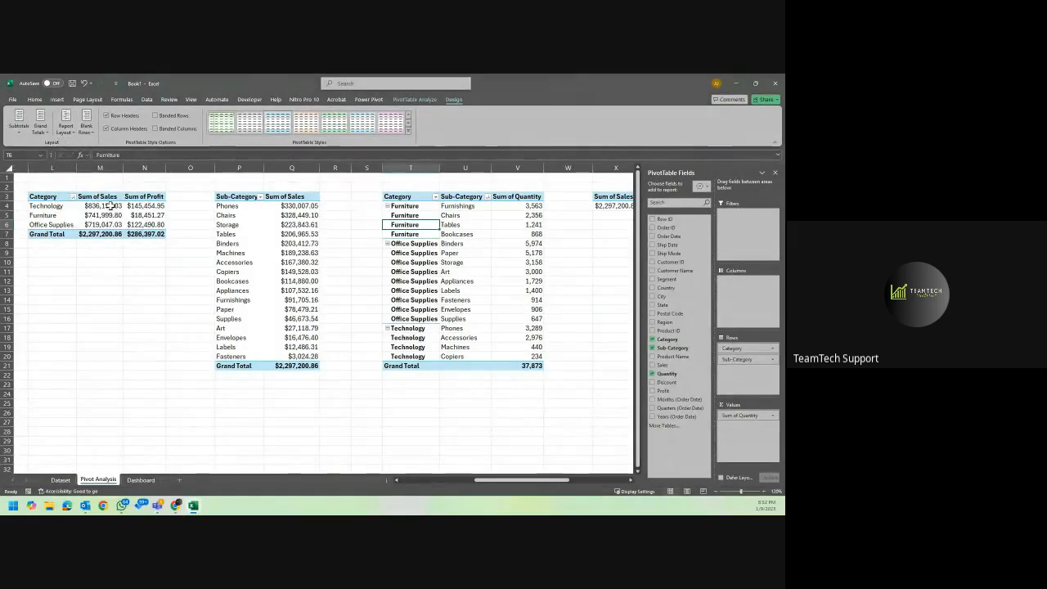
pyautogui.click(70, 132)
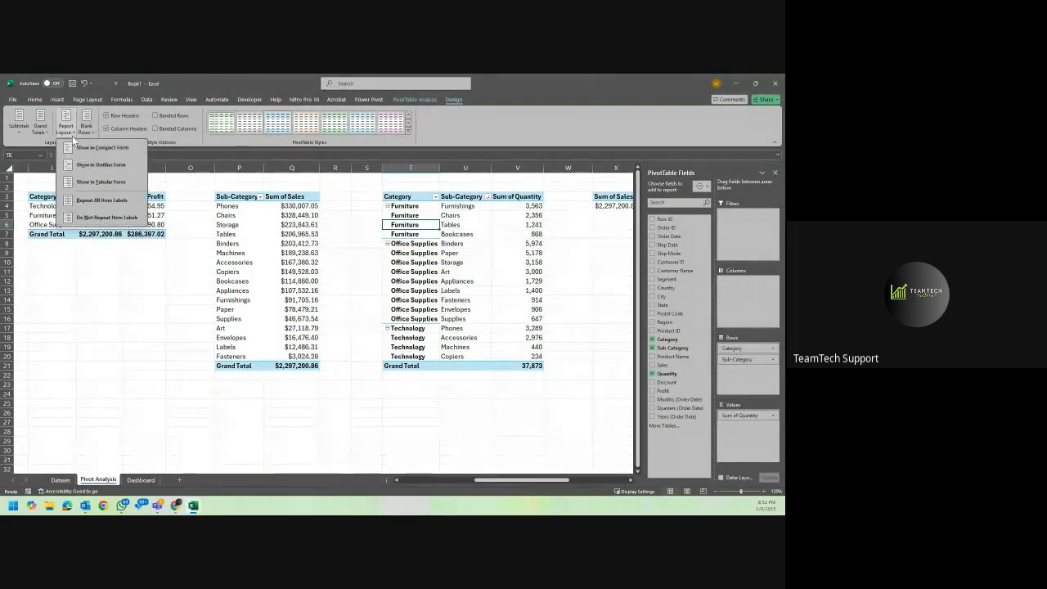
pyautogui.click(107, 217)
pyautogui.click(499, 225)
# Review the single-value totals for sales, profit, discount and quantity beside the quantity PivotTable.
pyautogui.hscroll(3, 499, 224)
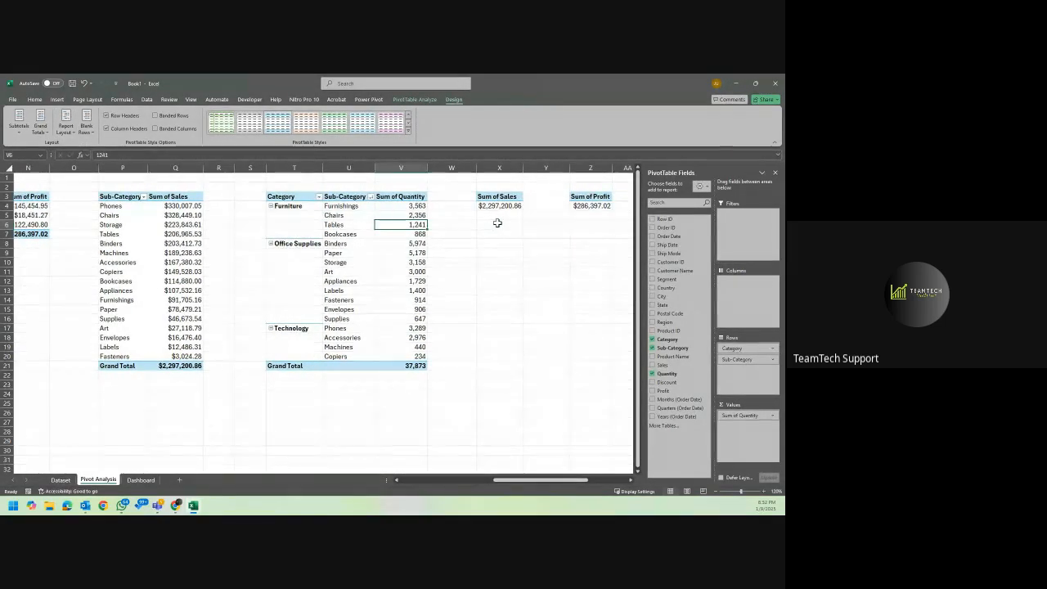
pyautogui.hscroll(2, 497, 222)
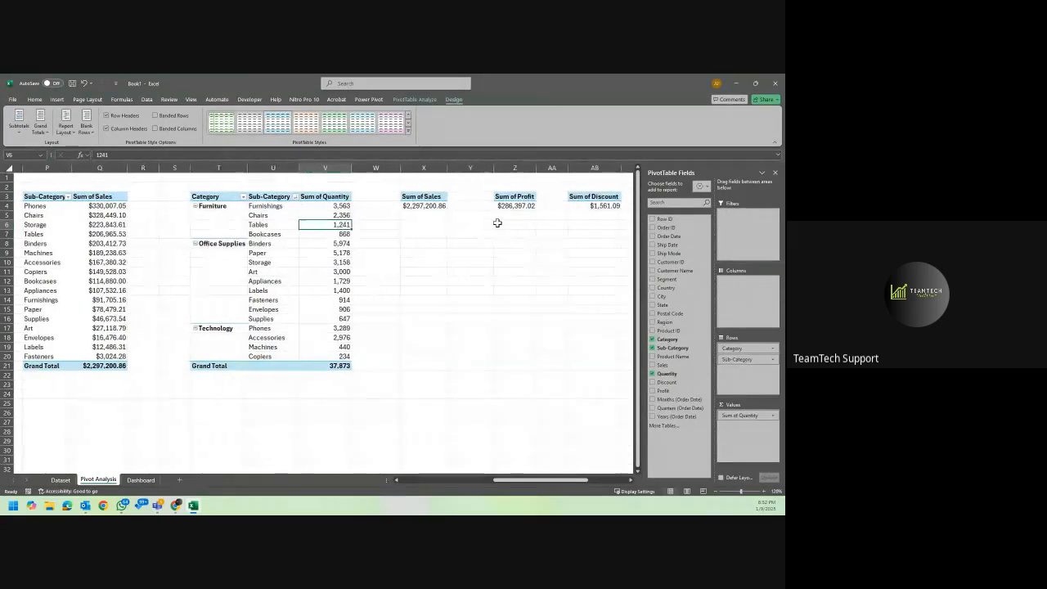
pyautogui.click(424, 206)
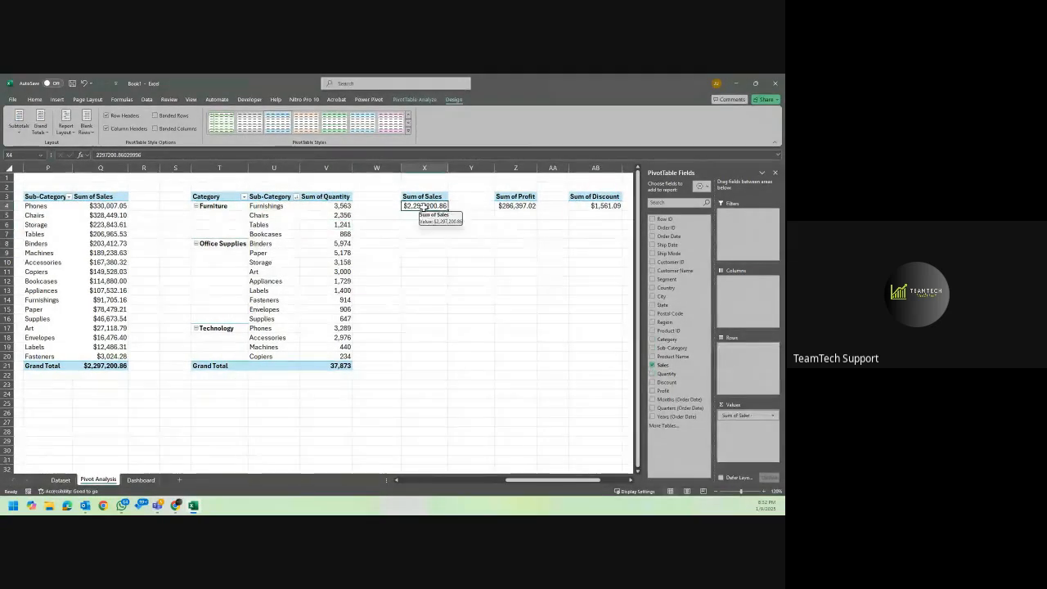
pyautogui.hscroll(2, 517, 208)
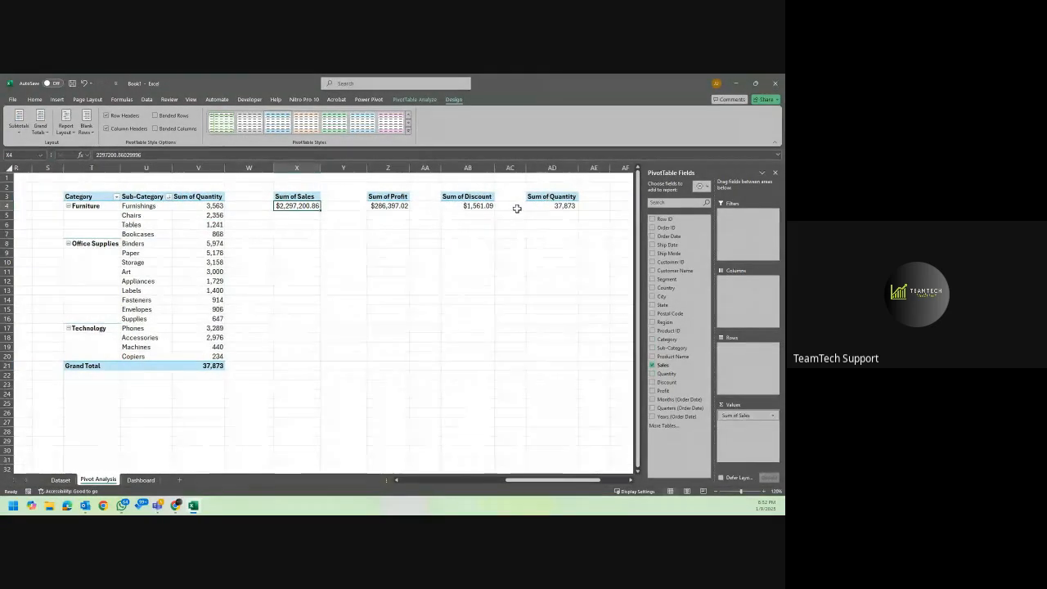
# Review the PivotTables across the Pivot Analysis sheet back to the first one, and check the source table on the Dataset sheet.
pyautogui.hscroll(-5, 517, 209)
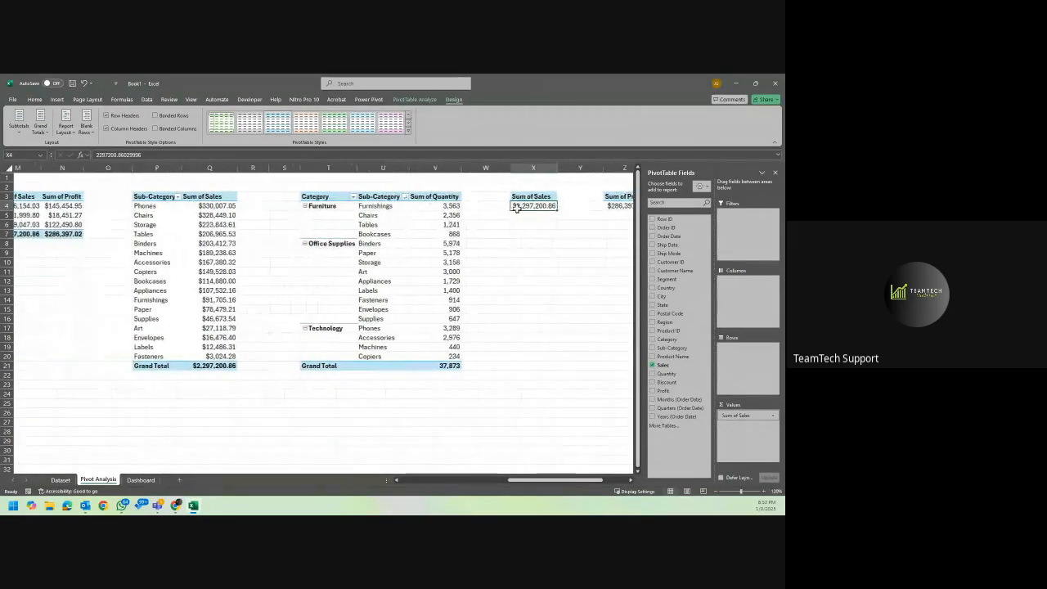
pyautogui.hscroll(-10, 517, 207)
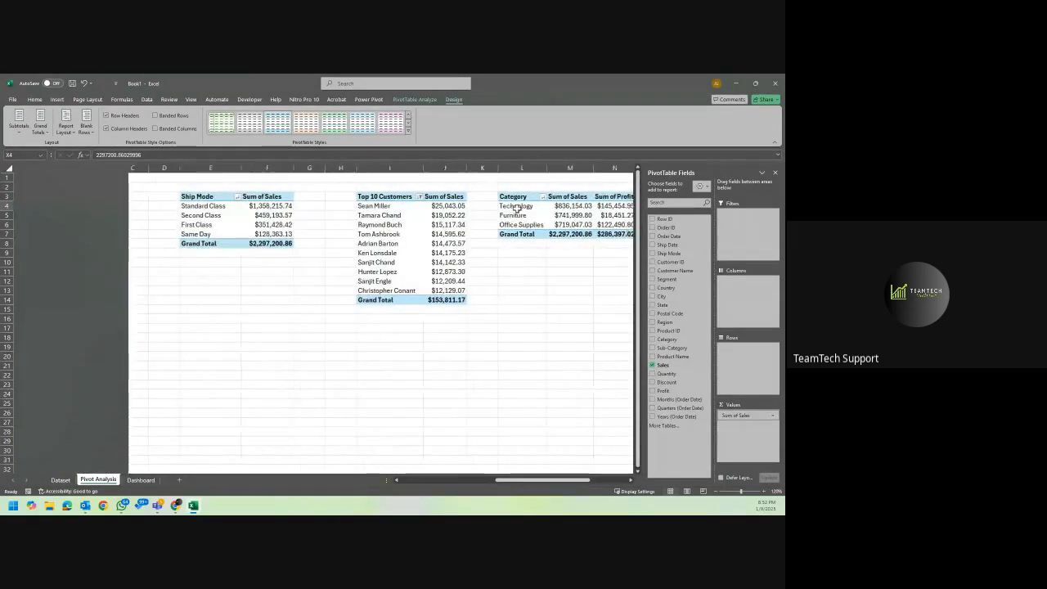
pyautogui.hscroll(-3, 517, 209)
pyautogui.click(191, 309)
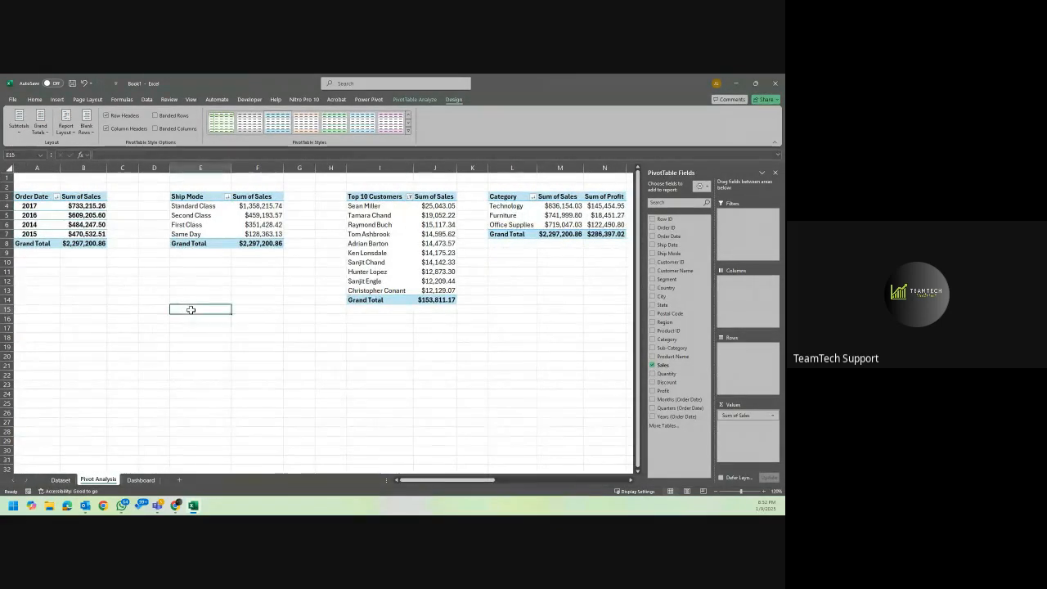
pyautogui.click(64, 482)
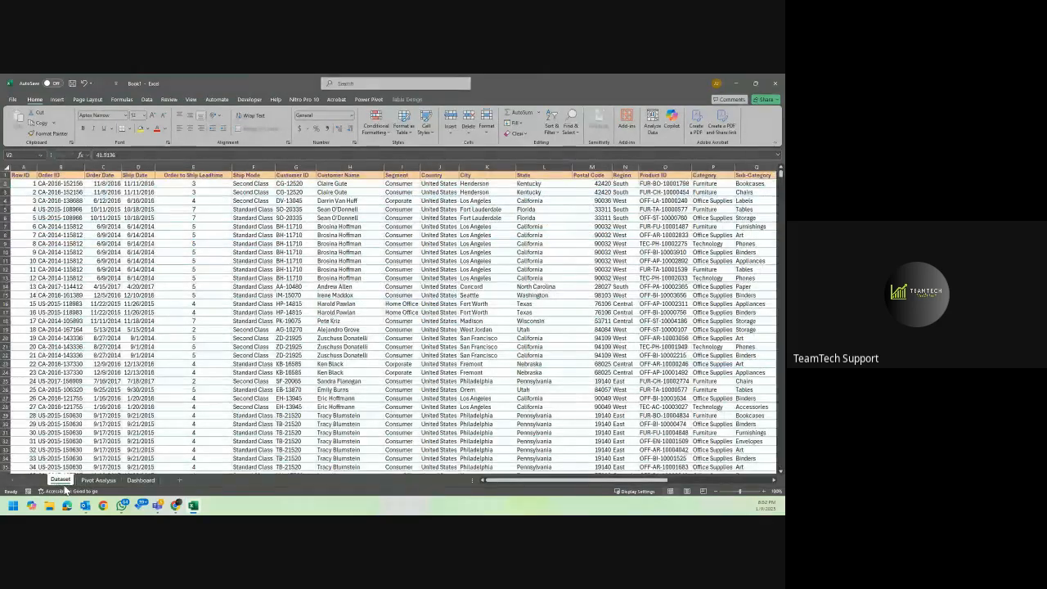
pyautogui.click(96, 480)
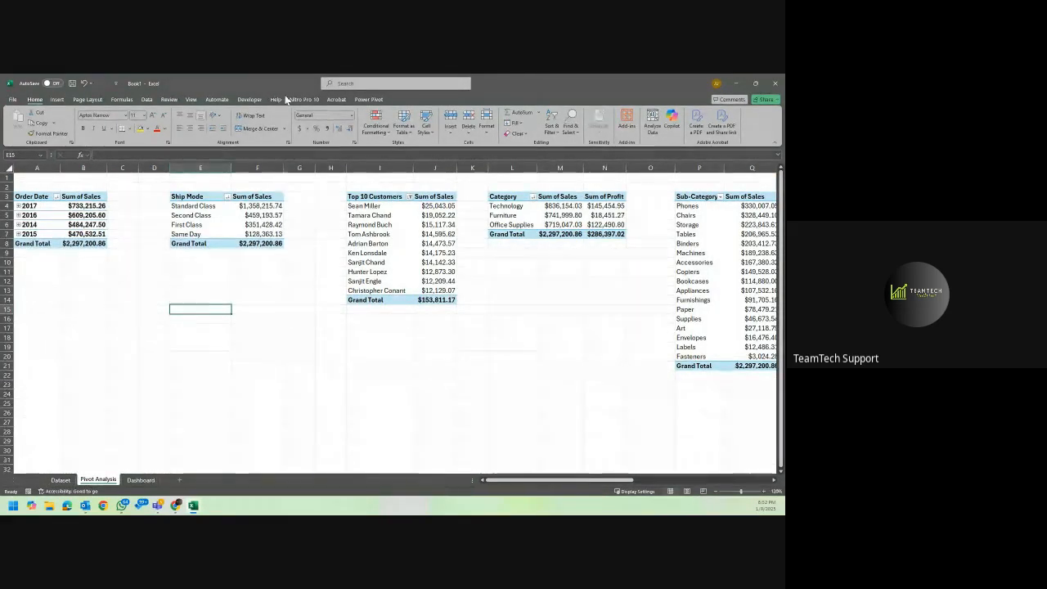
# Hide the gridlines on the Pivot Analysis sheet and look over the PivotTables without them.
pyautogui.click(193, 99)
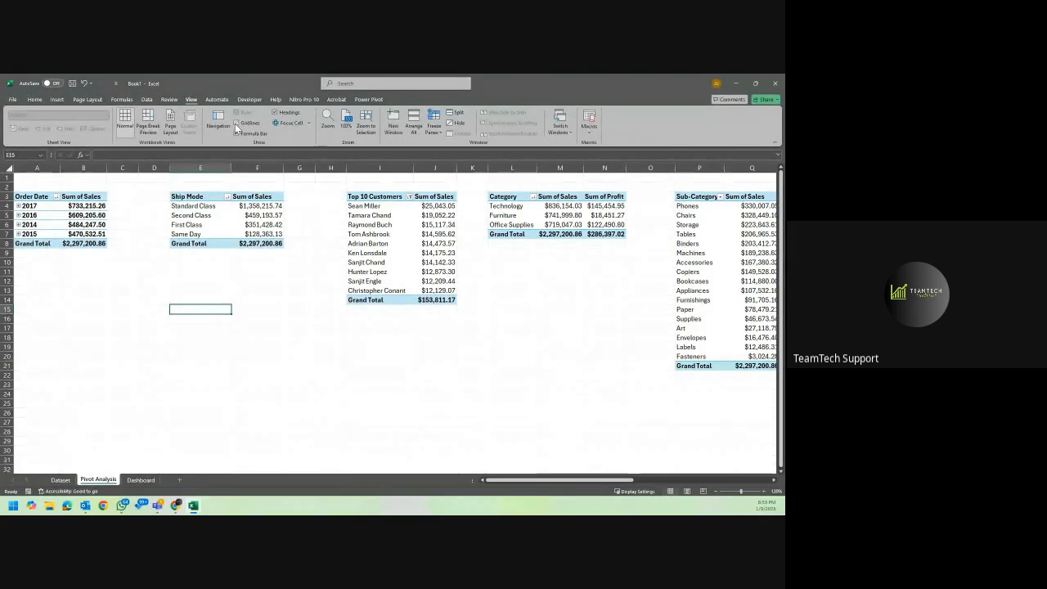
pyautogui.click(242, 291)
pyautogui.hscroll(5, 242, 291)
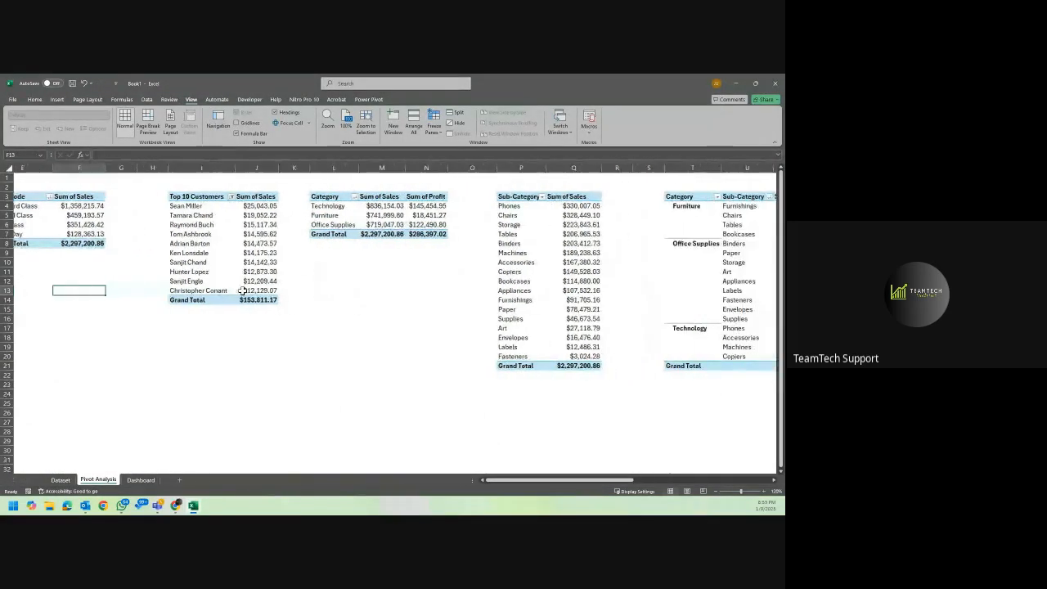
pyautogui.hscroll(5, 242, 291)
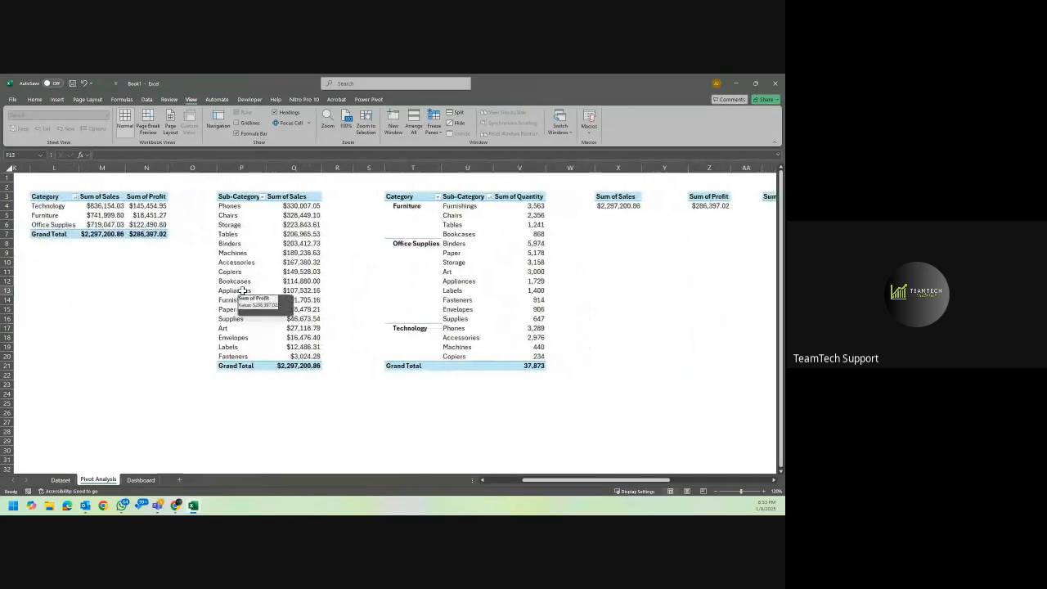
pyautogui.hscroll(-3, 242, 291)
pyautogui.hscroll(-5, 242, 291)
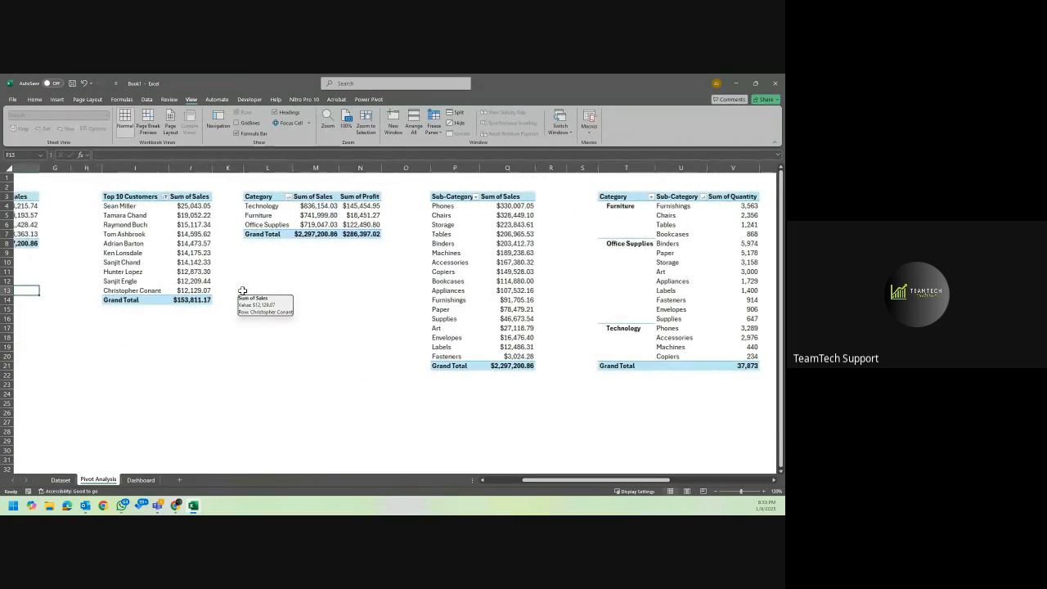
pyautogui.hscroll(-3, 242, 291)
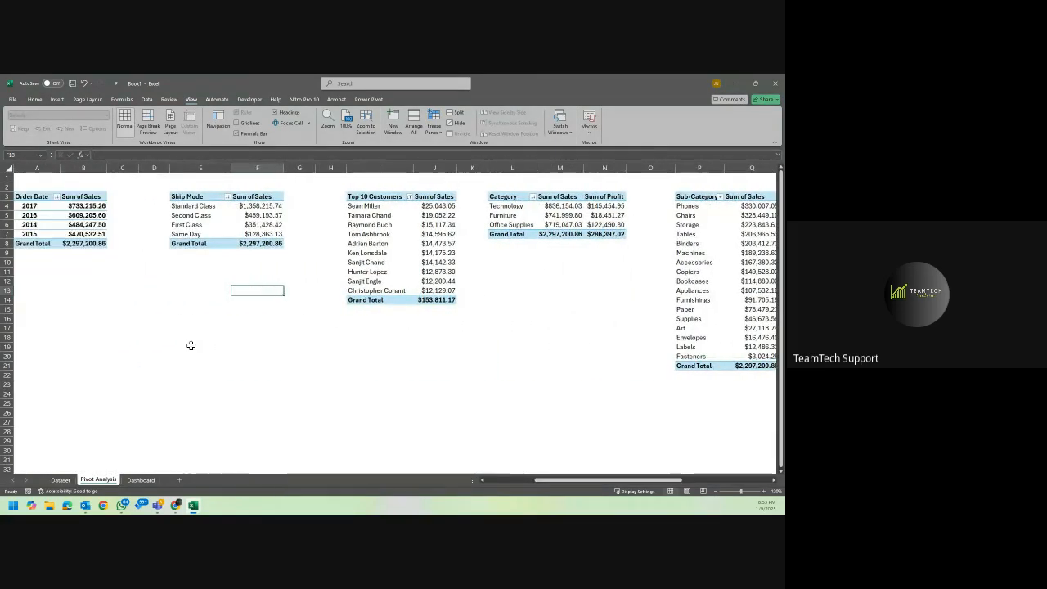
# Hide the gridlines on the empty Dashboard sheet.
pyautogui.click(140, 479)
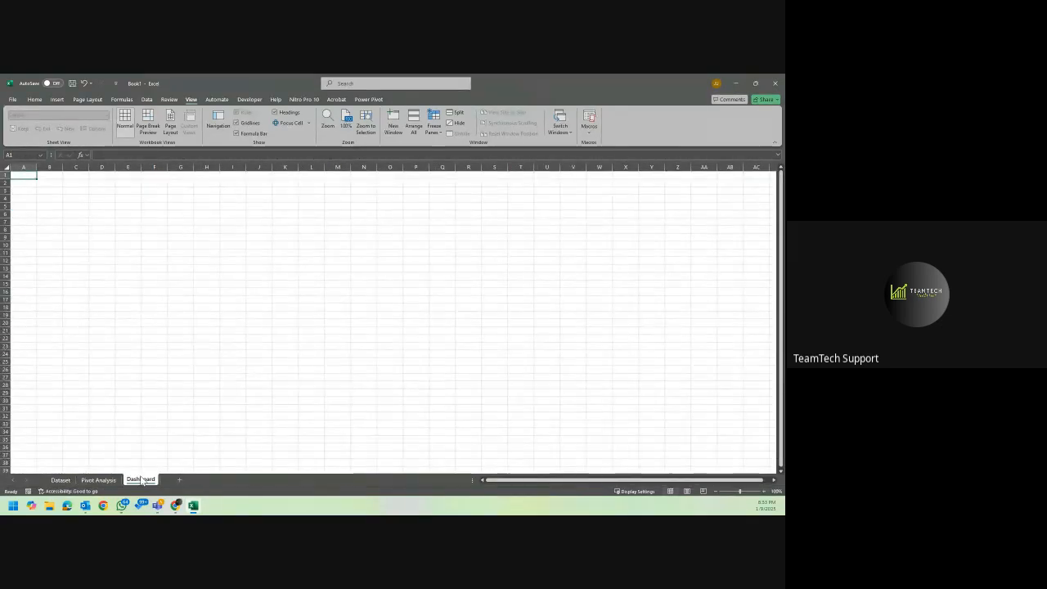
pyautogui.click(96, 481)
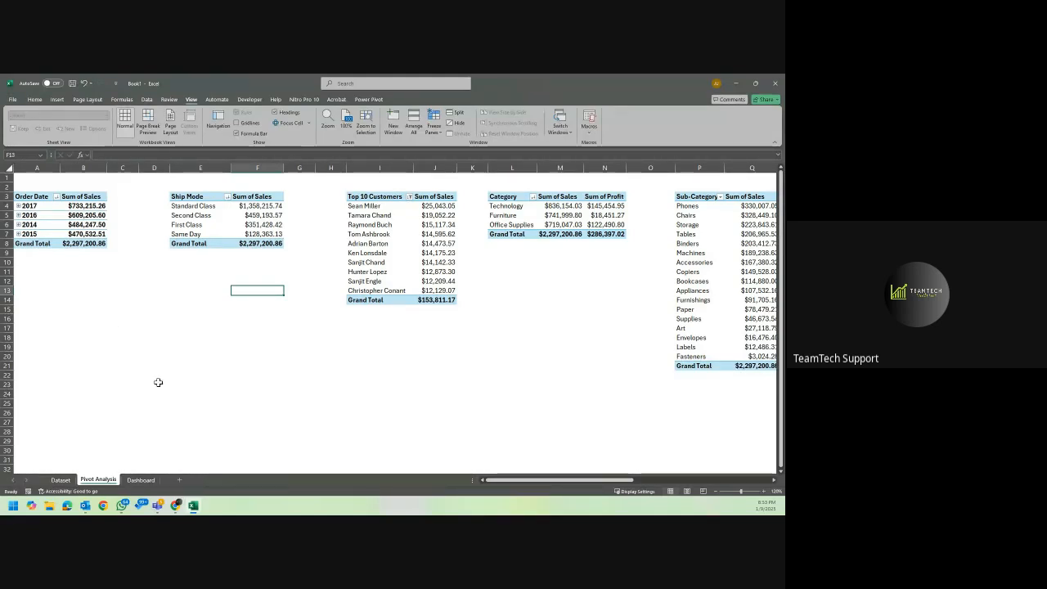
pyautogui.click(140, 480)
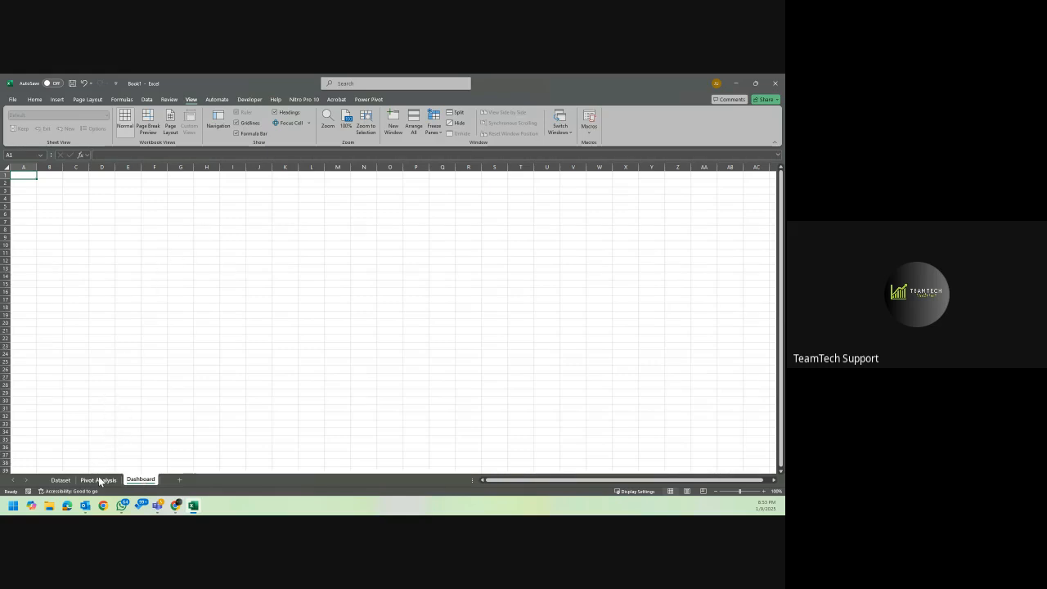
pyautogui.click(236, 123)
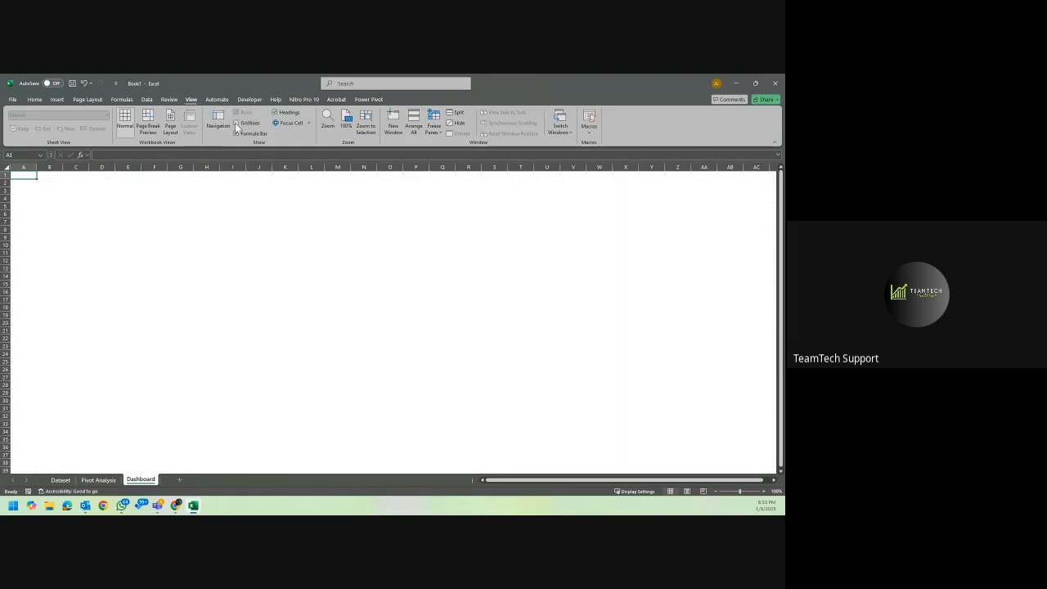
pyautogui.click(180, 229)
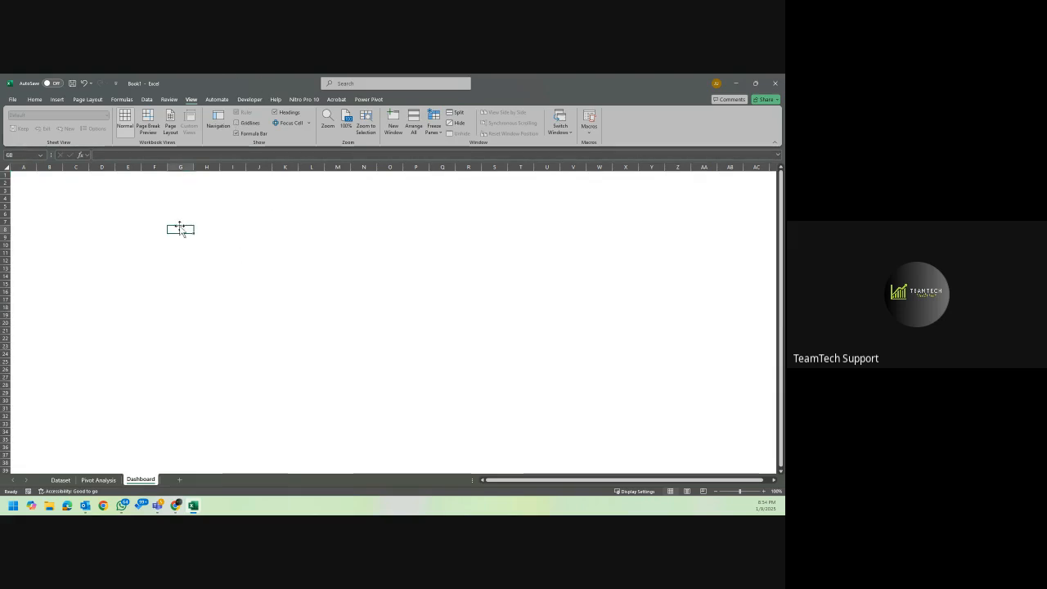
# Insert a clustered column PivotChart based on the Order Date sales PivotTable on the Pivot Analysis sheet.
pyautogui.click(97, 480)
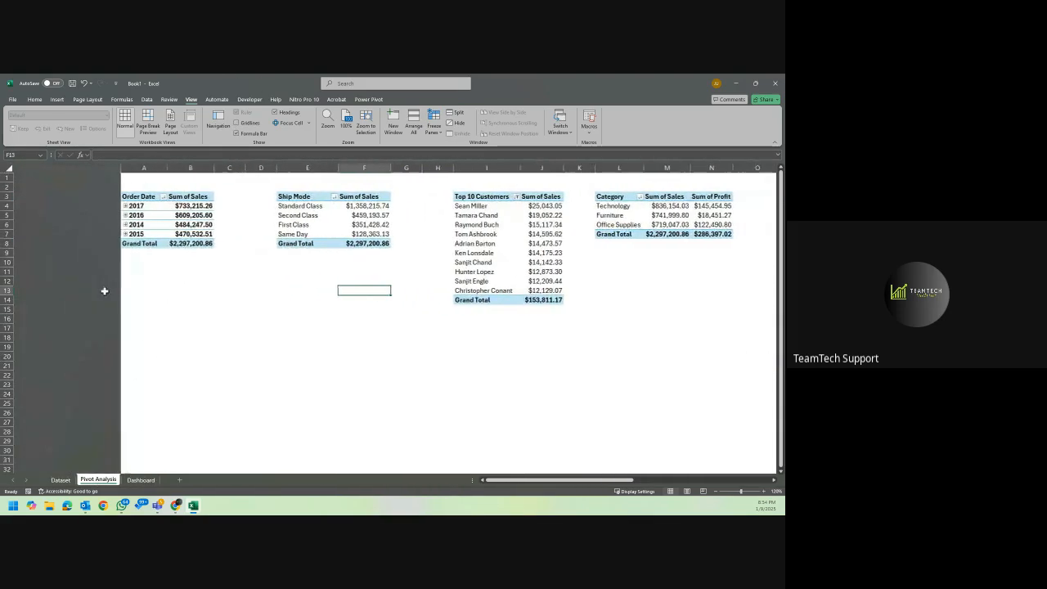
pyautogui.click(79, 225)
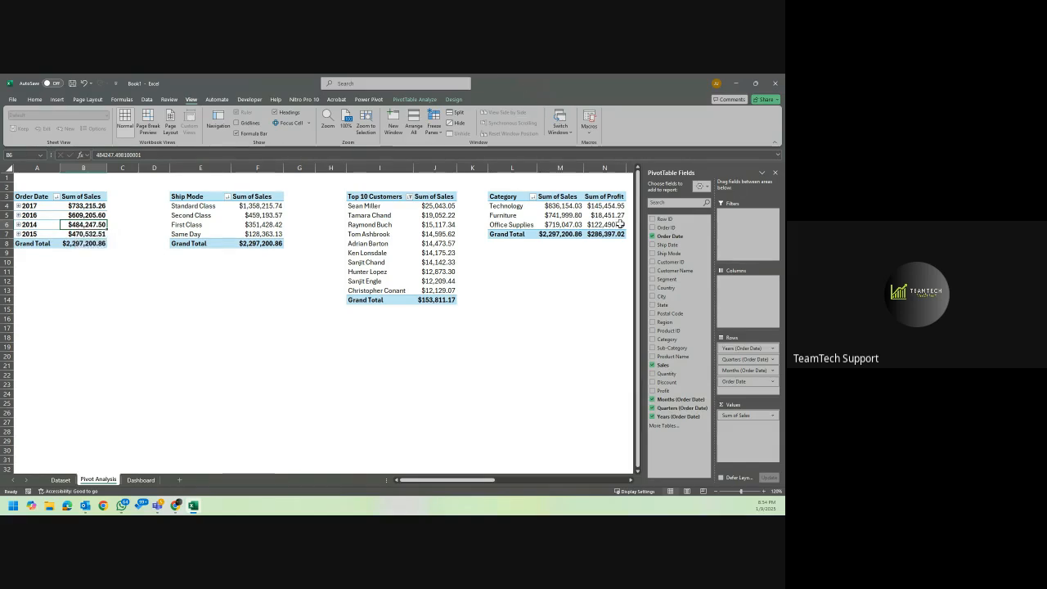
pyautogui.click(773, 175)
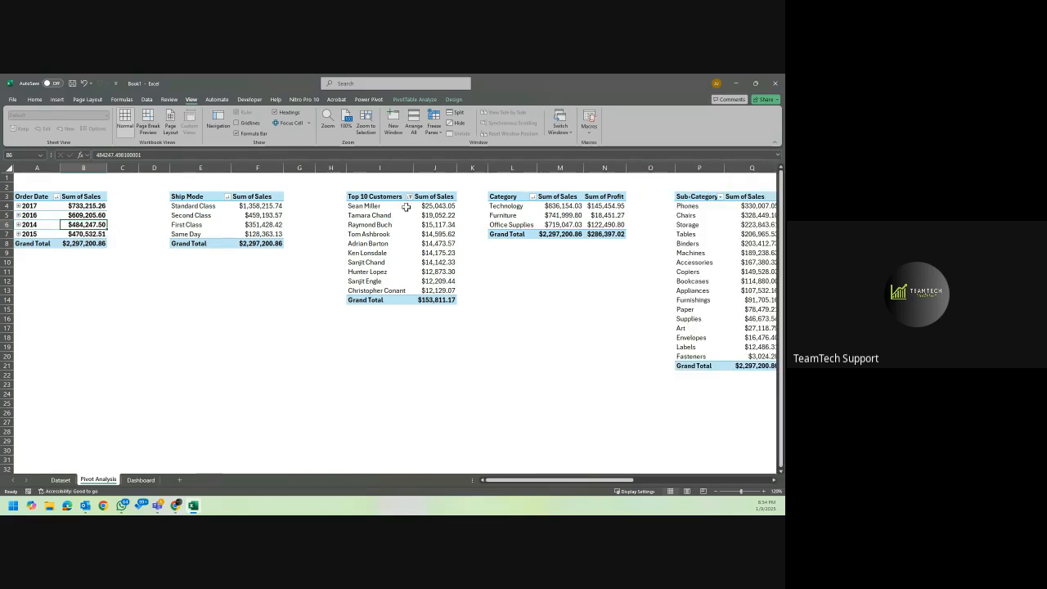
pyautogui.click(55, 210)
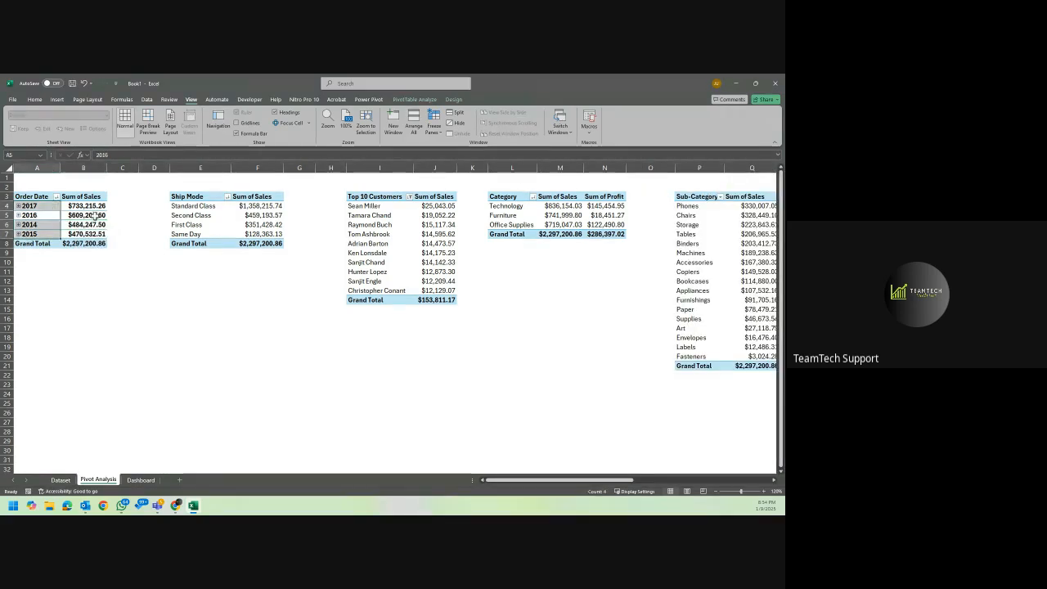
pyautogui.click(92, 215)
pyautogui.click(36, 99)
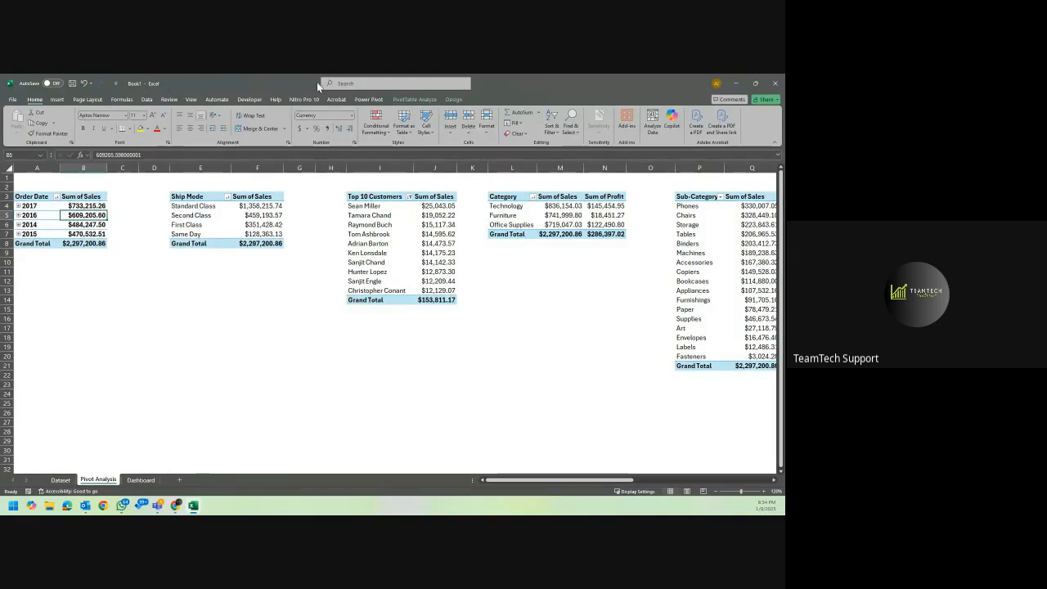
pyautogui.click(409, 99)
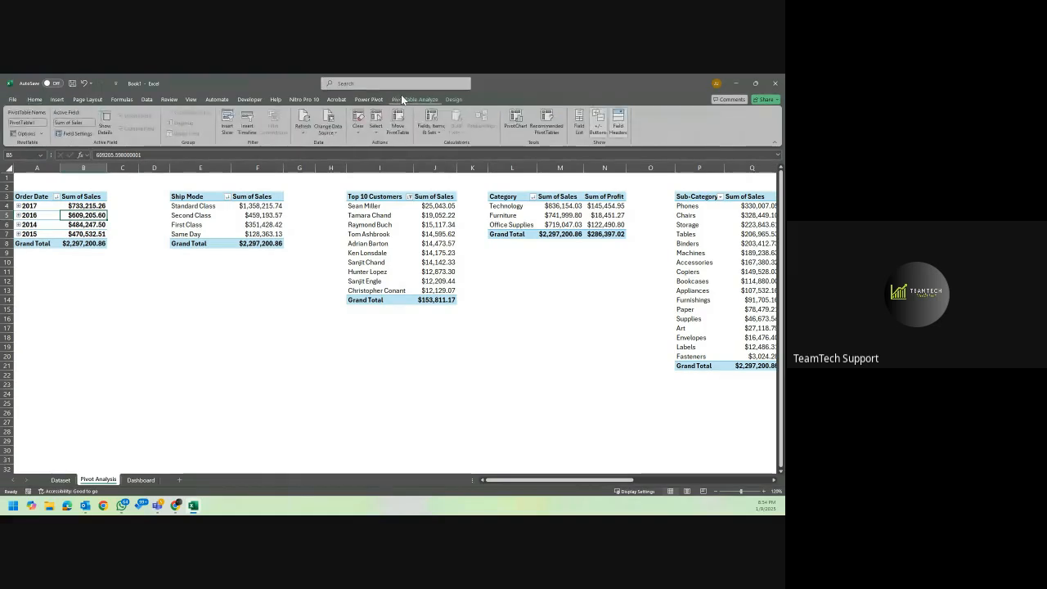
pyautogui.click(523, 124)
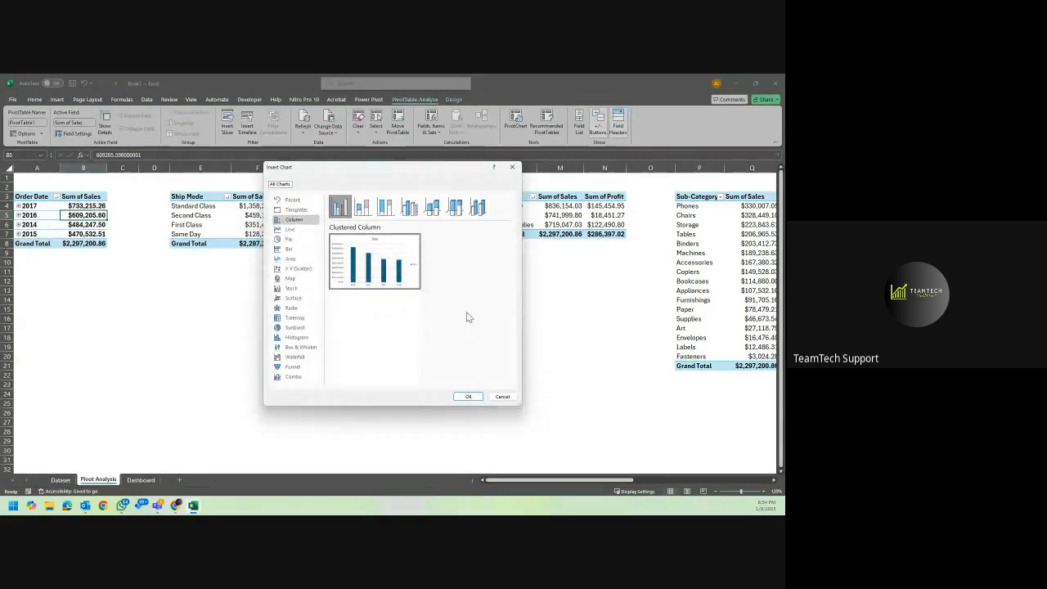
pyautogui.click(470, 397)
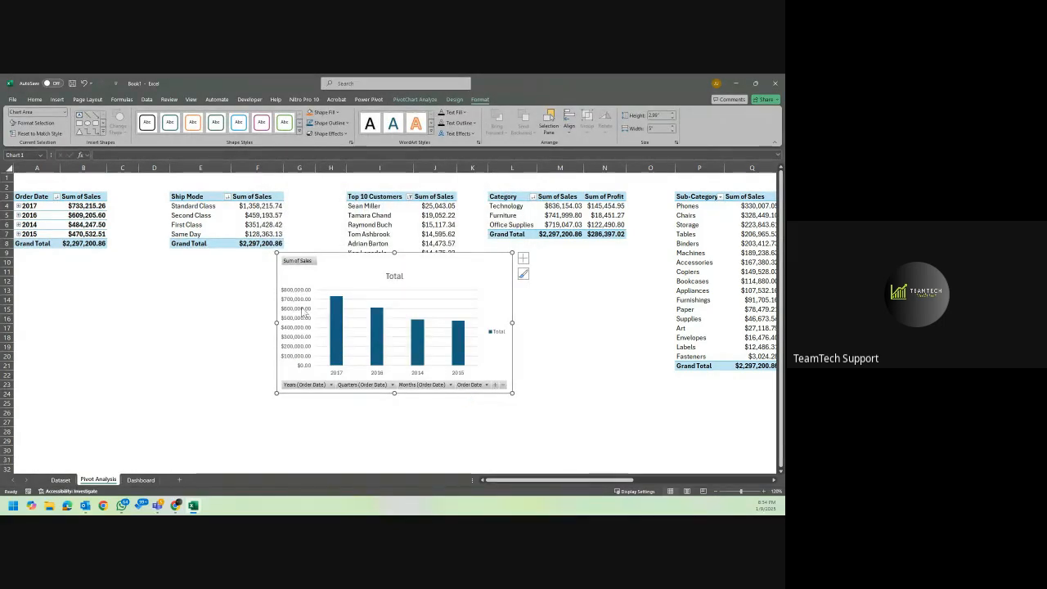
# Hide all field buttons on the yearly sales column chart and add data labels to its columns.
pyautogui.rightClick(302, 261)
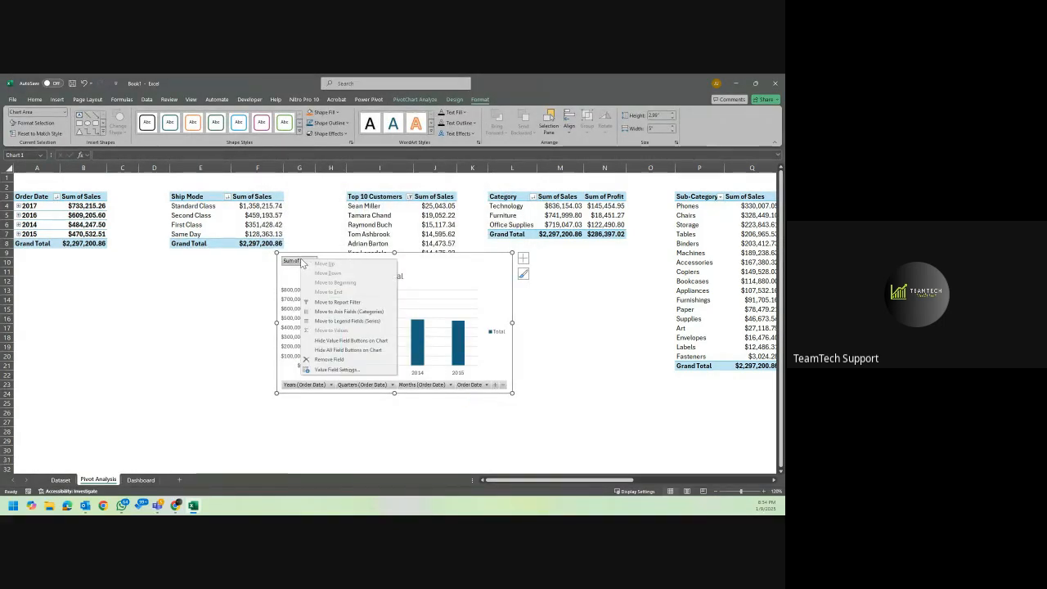
pyautogui.click(368, 350)
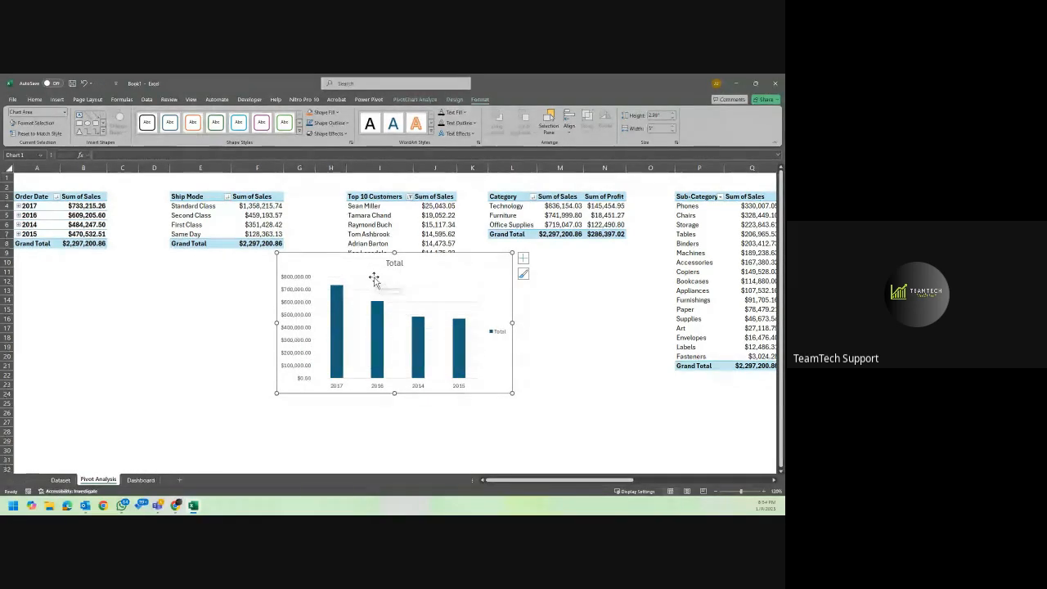
pyautogui.click(477, 280)
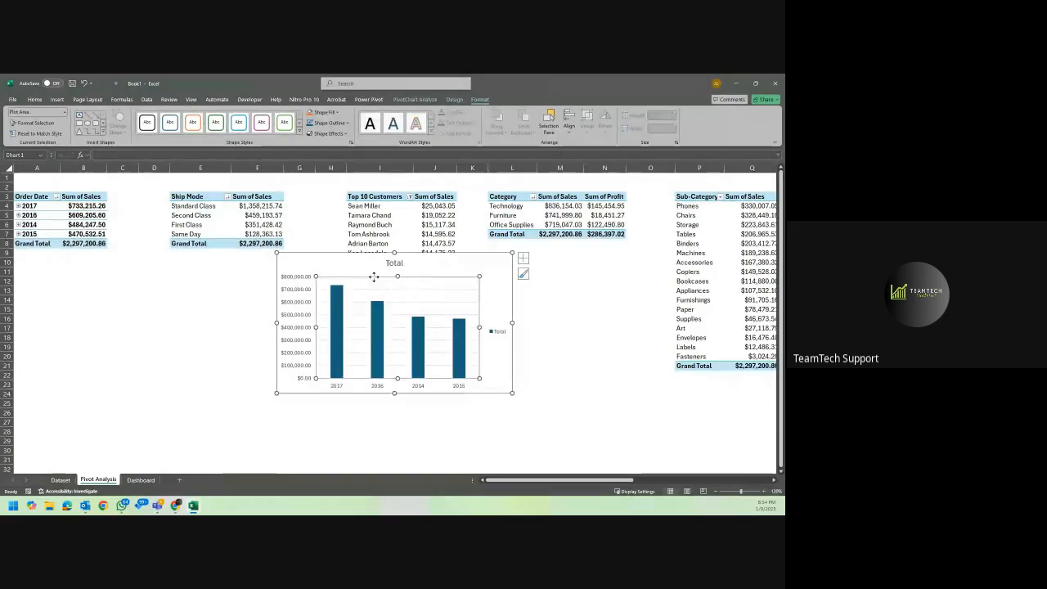
pyautogui.click(524, 259)
pyautogui.click(545, 295)
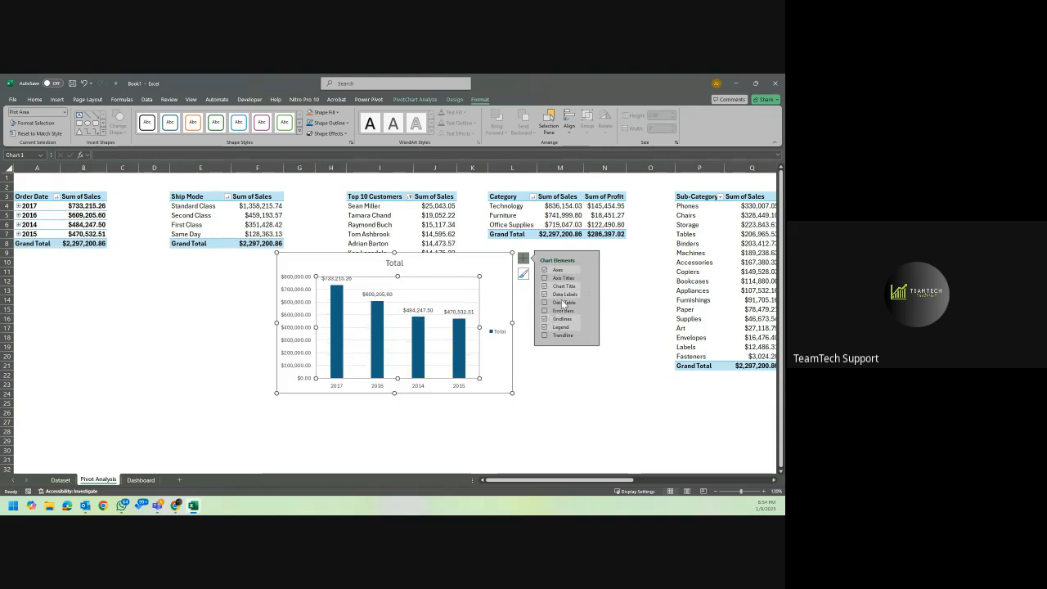
# Remove the primary vertical axis, gridlines and legend from the yearly sales column chart.
pyautogui.click(586, 267)
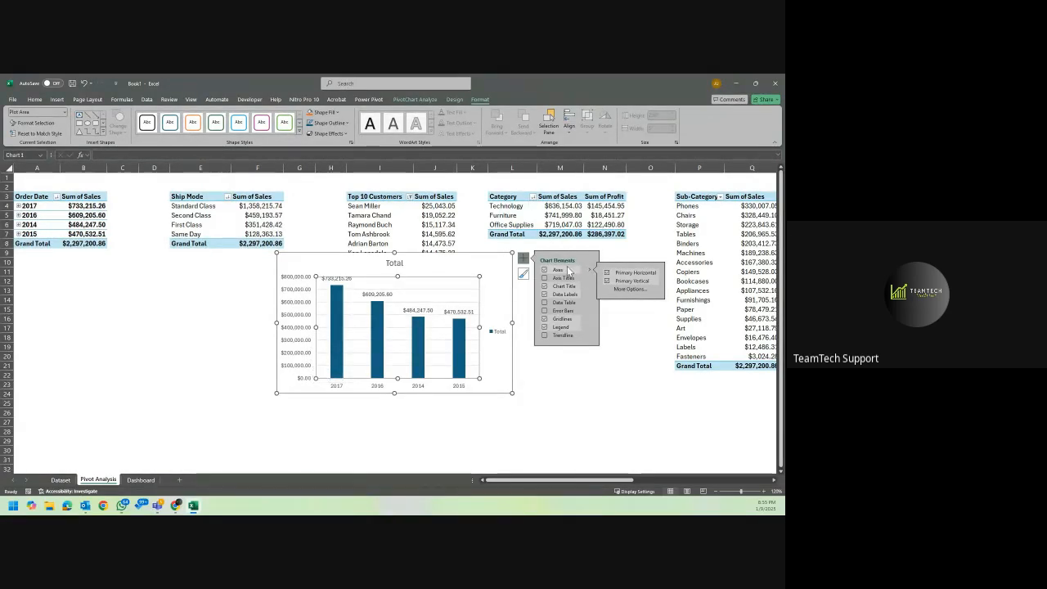
pyautogui.click(607, 283)
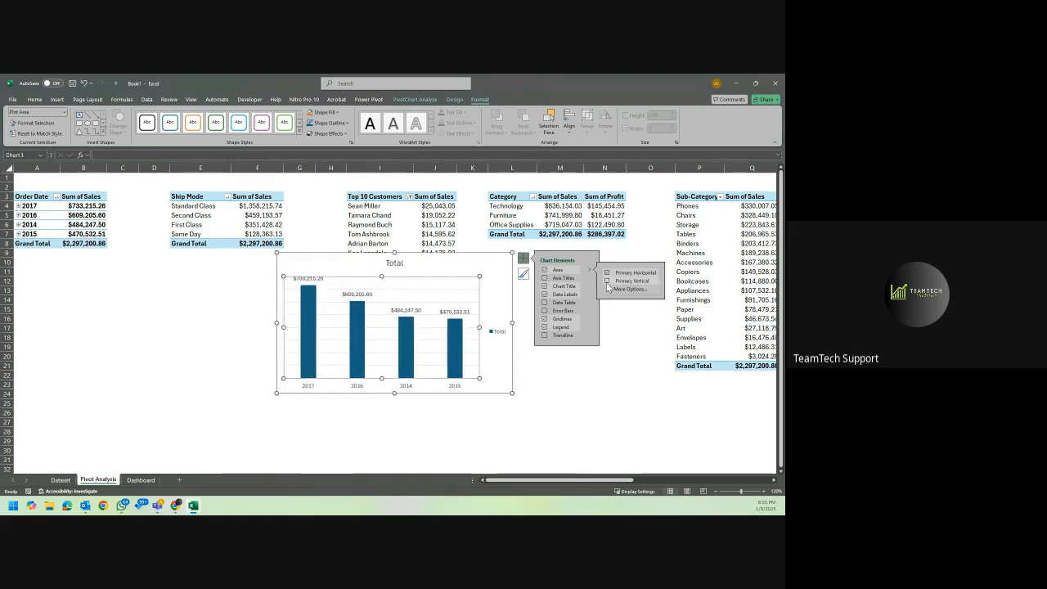
pyautogui.click(545, 328)
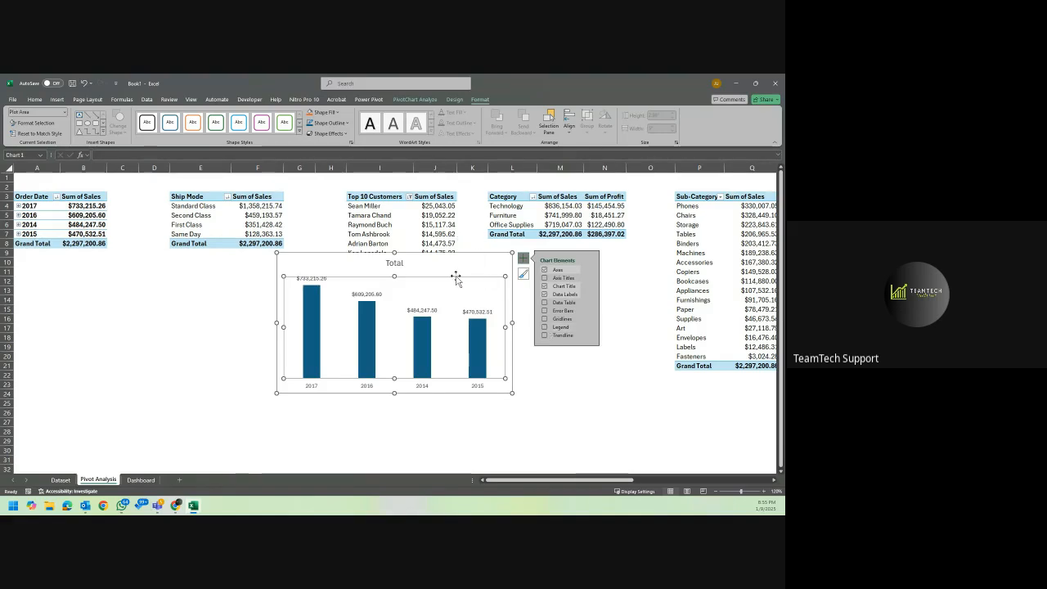
# Change the title of the yearly sales column chart to "Sales Trend".
pyautogui.doubleClick(393, 264)
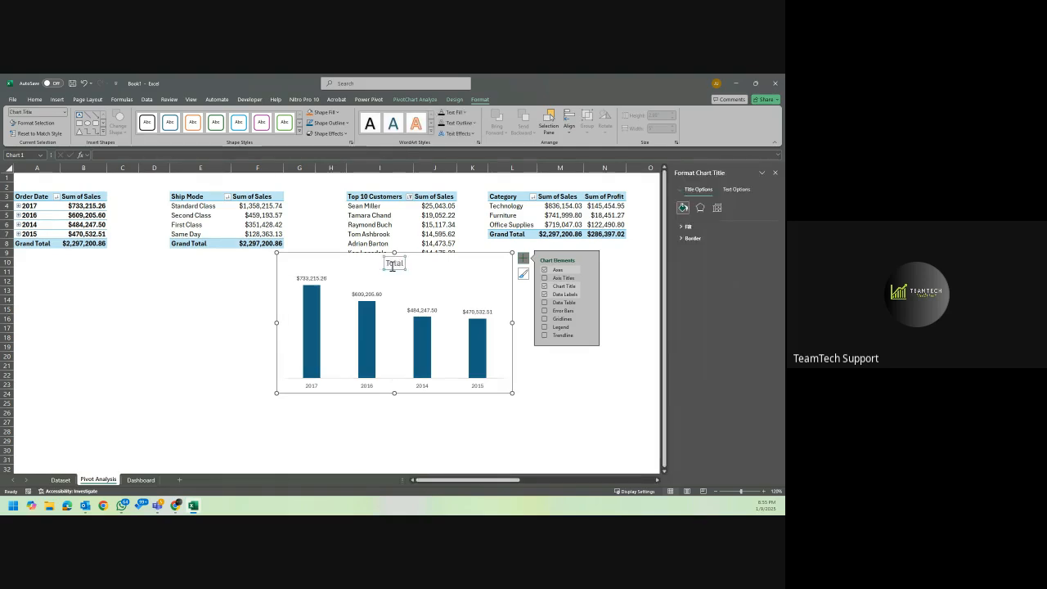
pyautogui.doubleClick(392, 264)
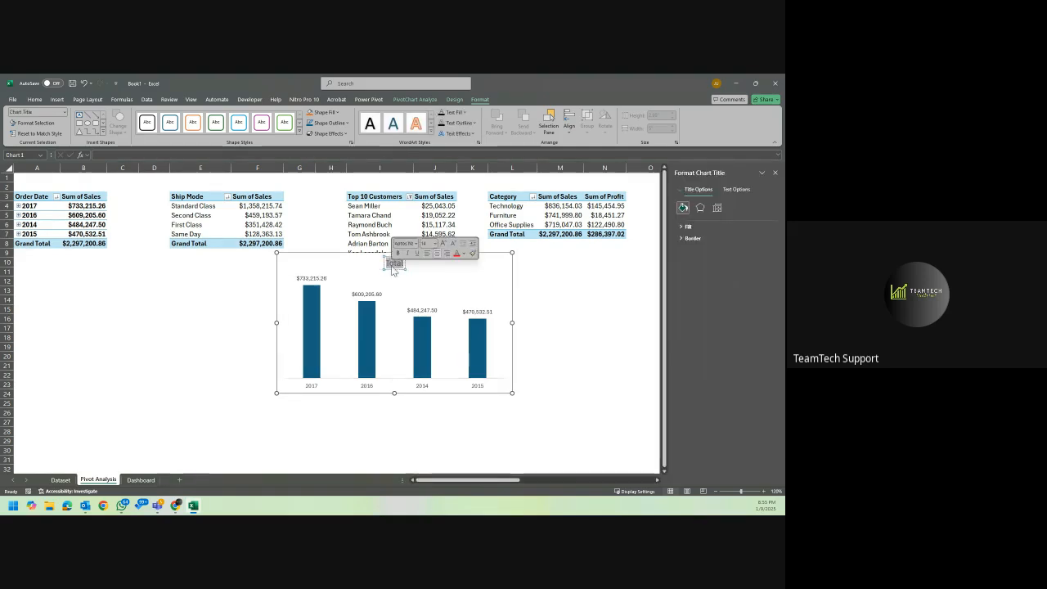
pyautogui.press('BackSpace')
pyautogui.write('Sales')
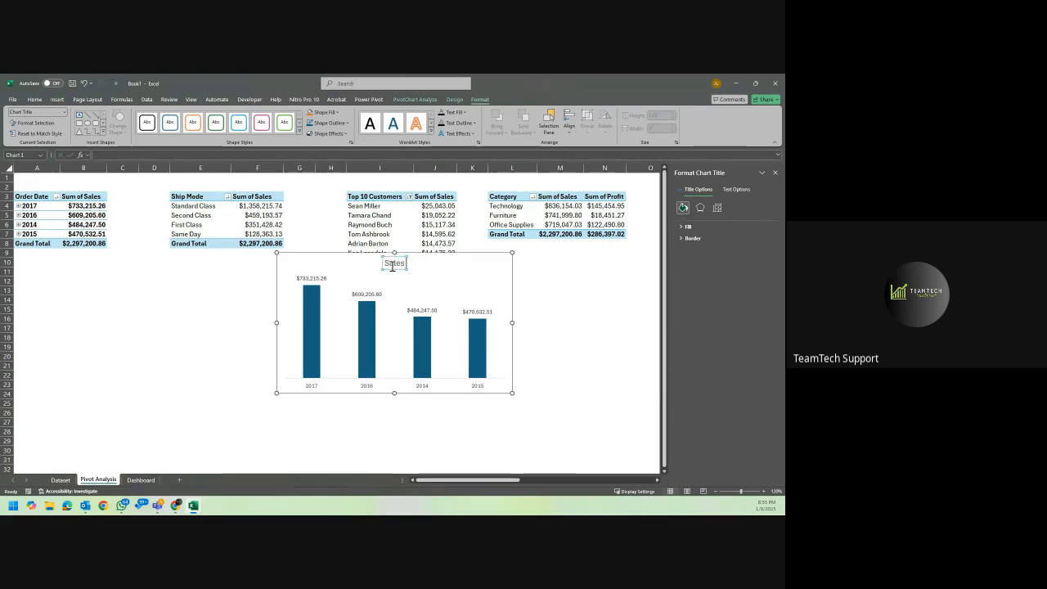
pyautogui.write(' Tre')
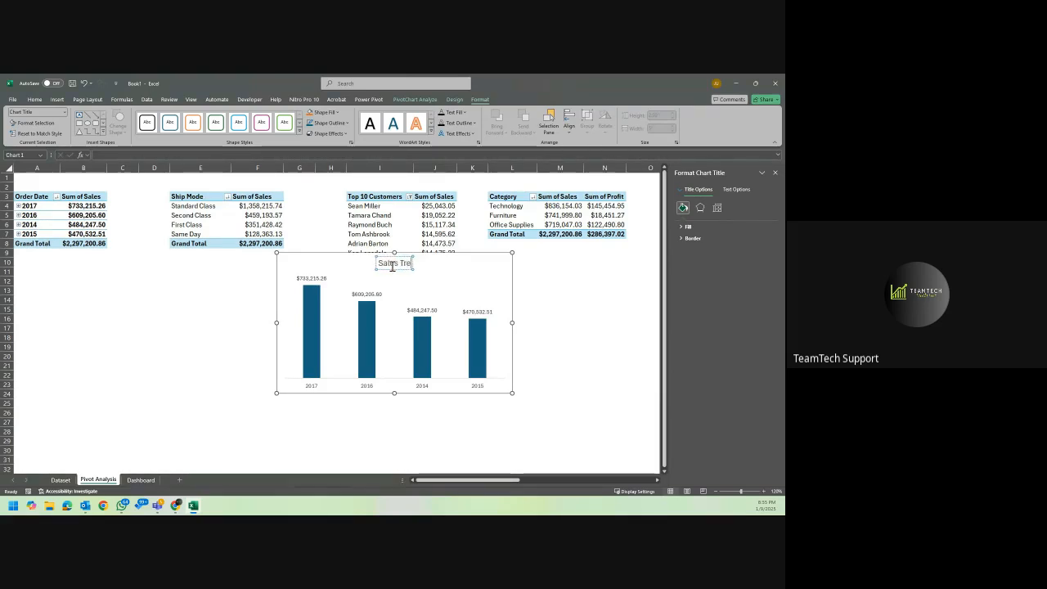
pyautogui.press('BackSpace')
pyautogui.press('BackSpace')
pyautogui.press('BackSpace')
pyautogui.press('BackSpace')
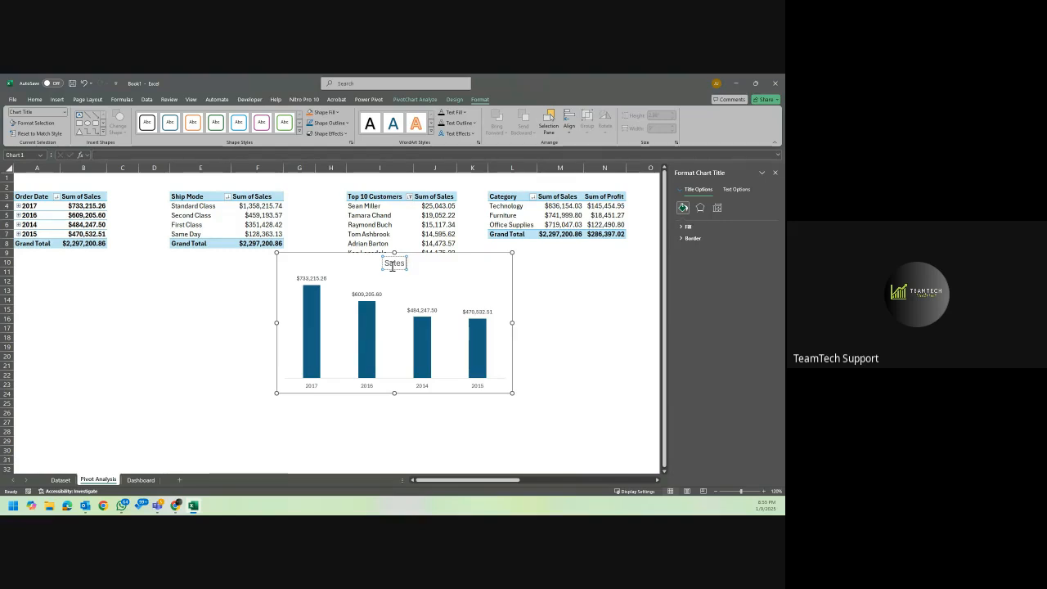
pyautogui.write('by')
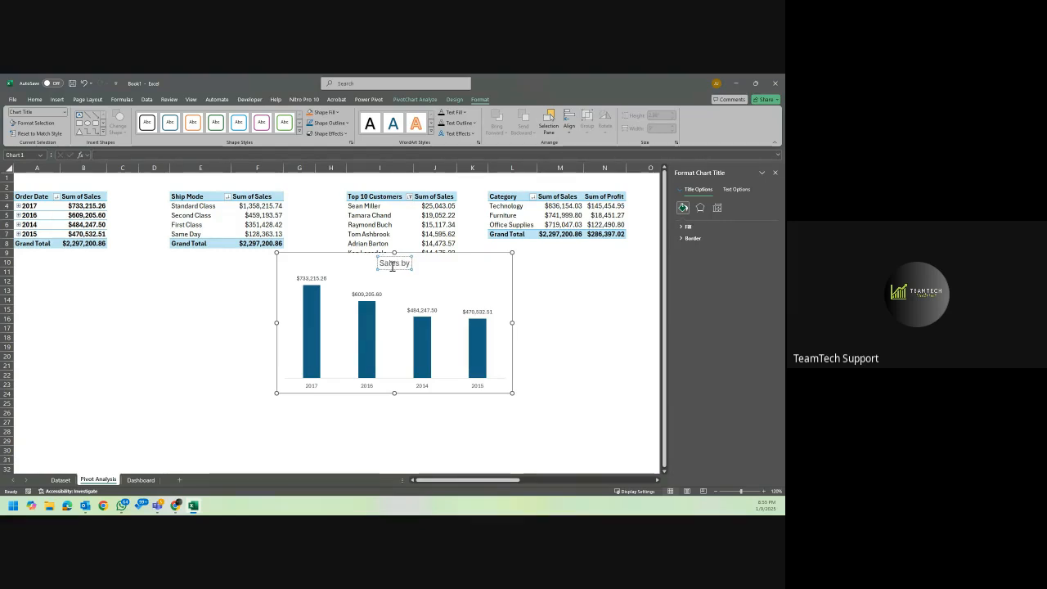
pyautogui.press('BackSpace')
pyautogui.press('BackSpace')
pyautogui.write('Treand')
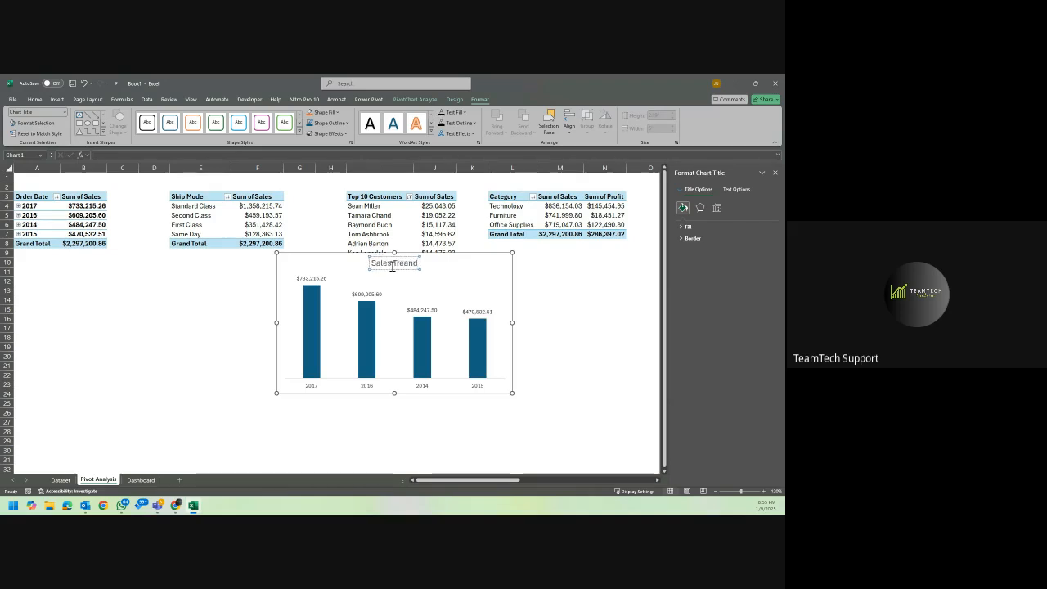
pyautogui.write(' by Te')
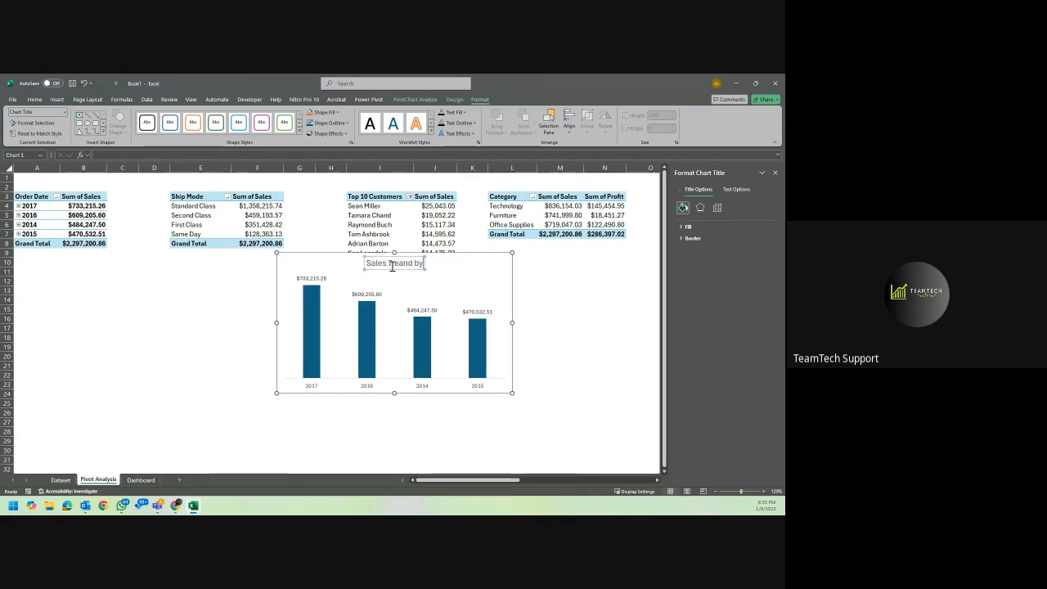
pyautogui.press('BackSpace')
pyautogui.press('BackSpace')
pyautogui.press('BackSpace')
pyautogui.press('BackSpace')
pyautogui.press('BackSpace')
pyautogui.press('BackSpace')
pyautogui.press('BackSpace')
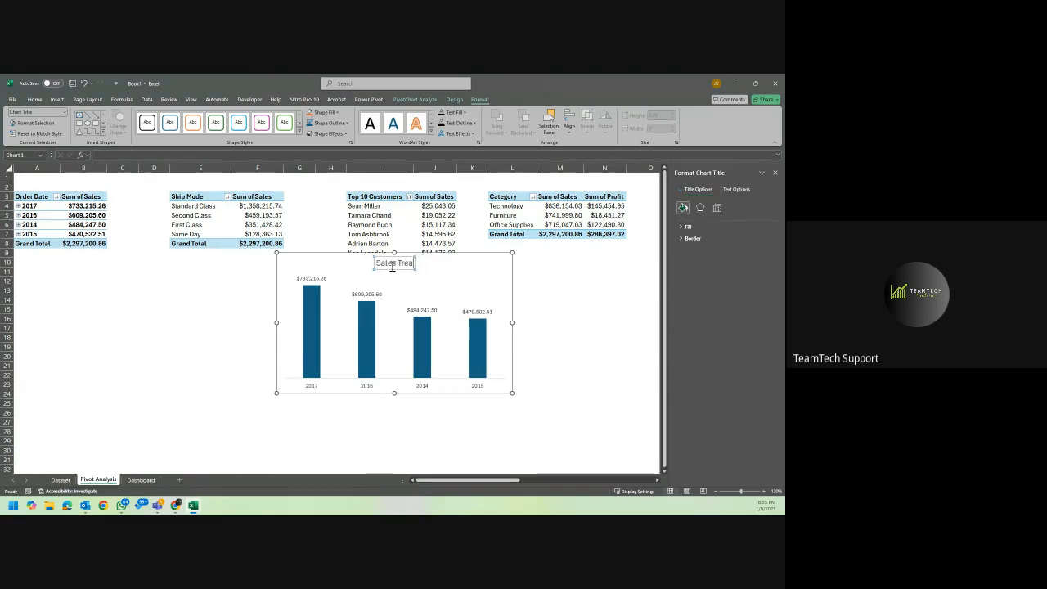
pyautogui.press('BackSpace')
pyautogui.write('nd')
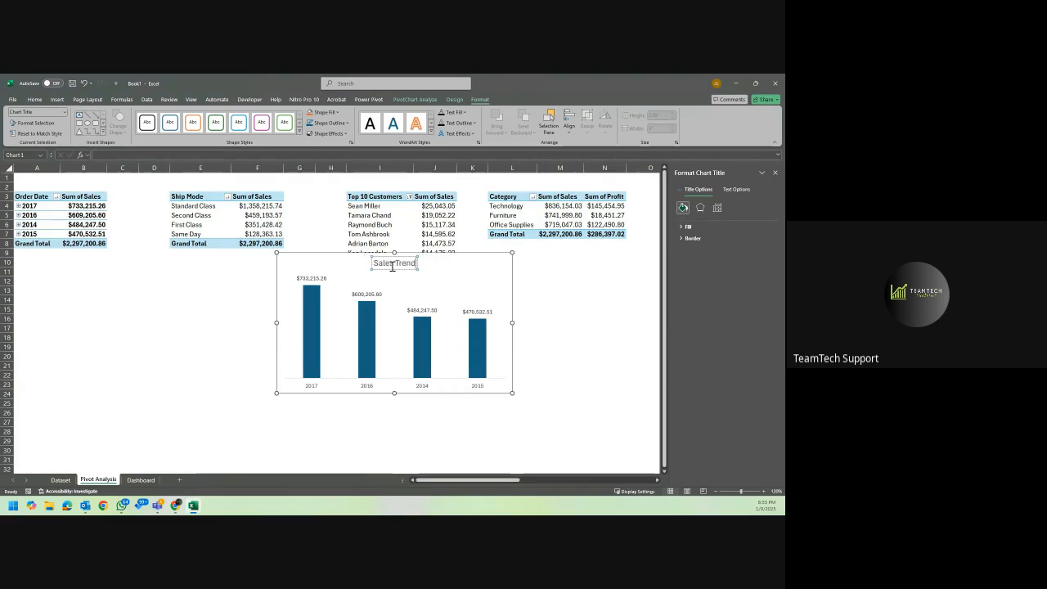
pyautogui.click(445, 264)
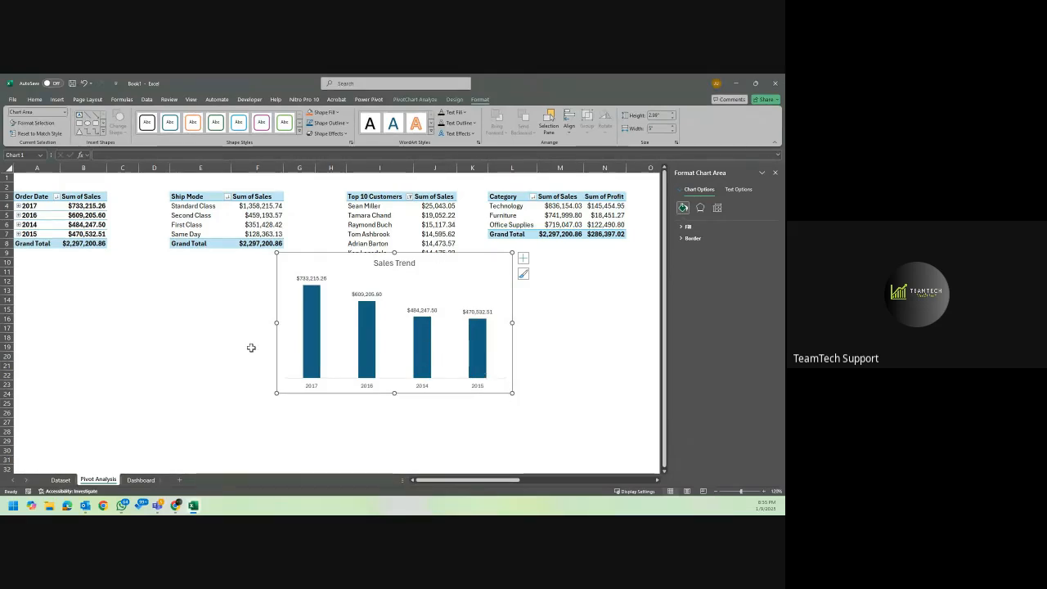
# Sort the years in the Order Date PivotTable from oldest to newest.
pyautogui.click(41, 206)
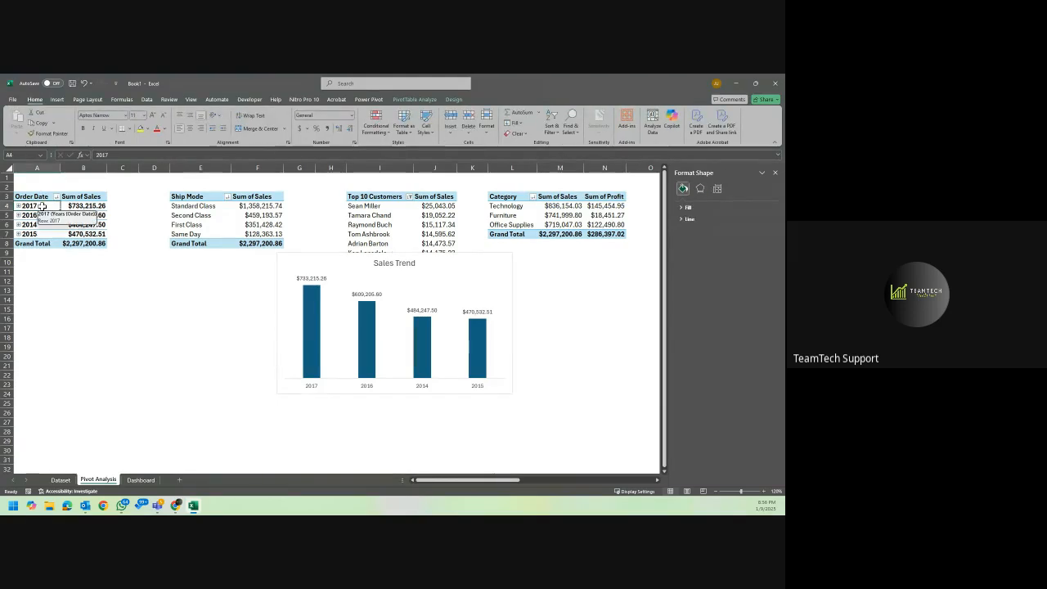
pyautogui.rightClick(43, 207)
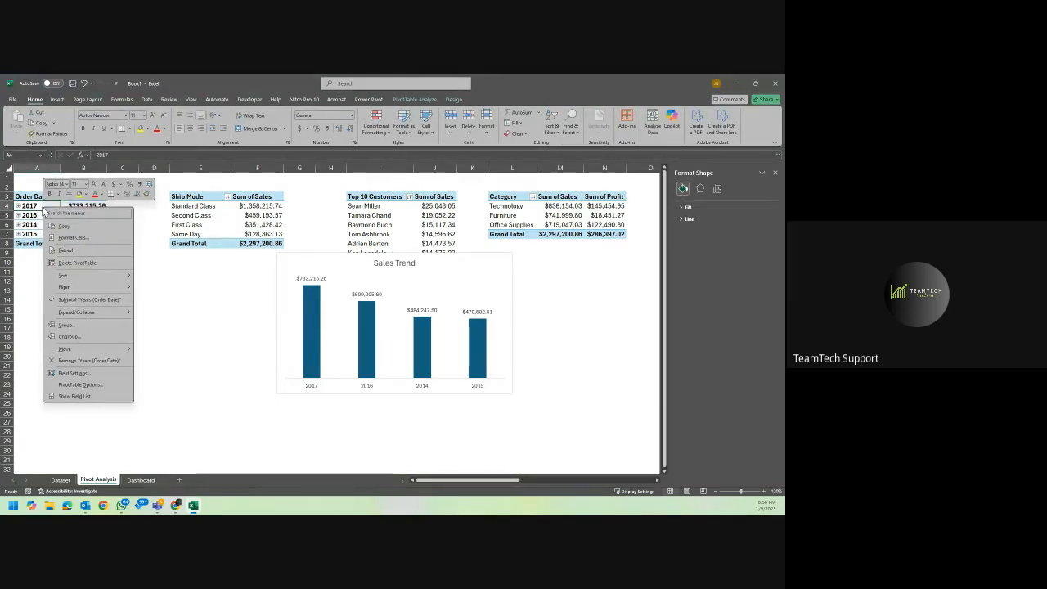
pyautogui.moveTo(133, 275)
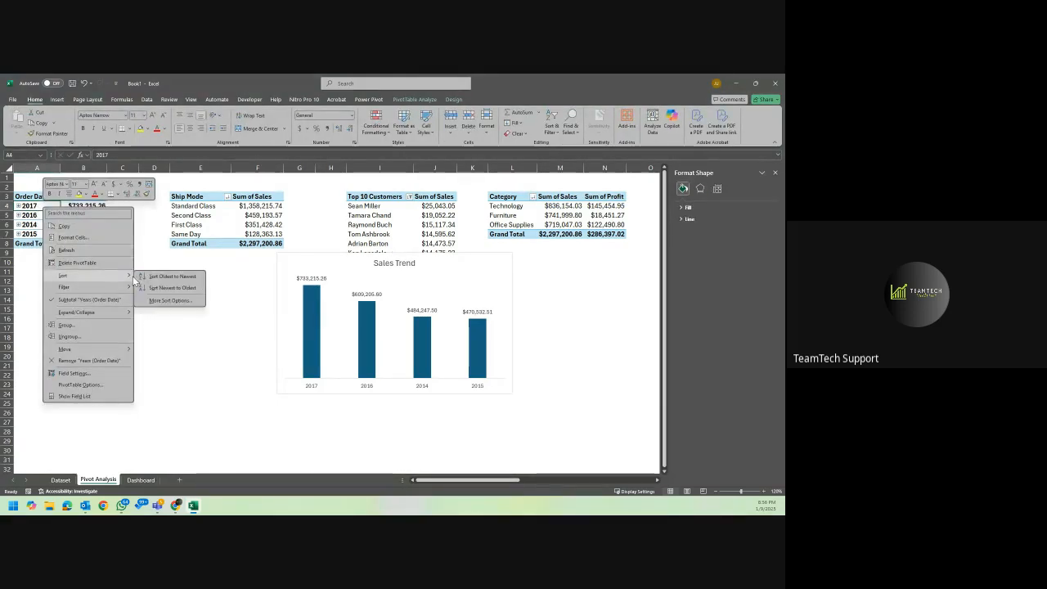
pyautogui.click(185, 275)
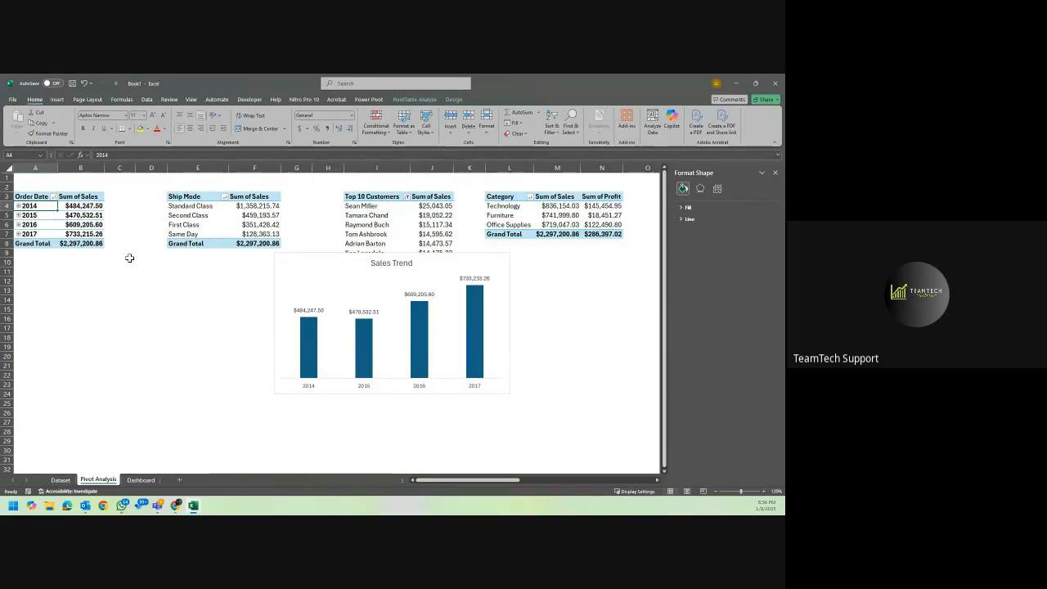
# Shrink the Sales Trend chart and move it below the Order Date PivotTable, to about rows 17 to 30.
pyautogui.click(315, 260)
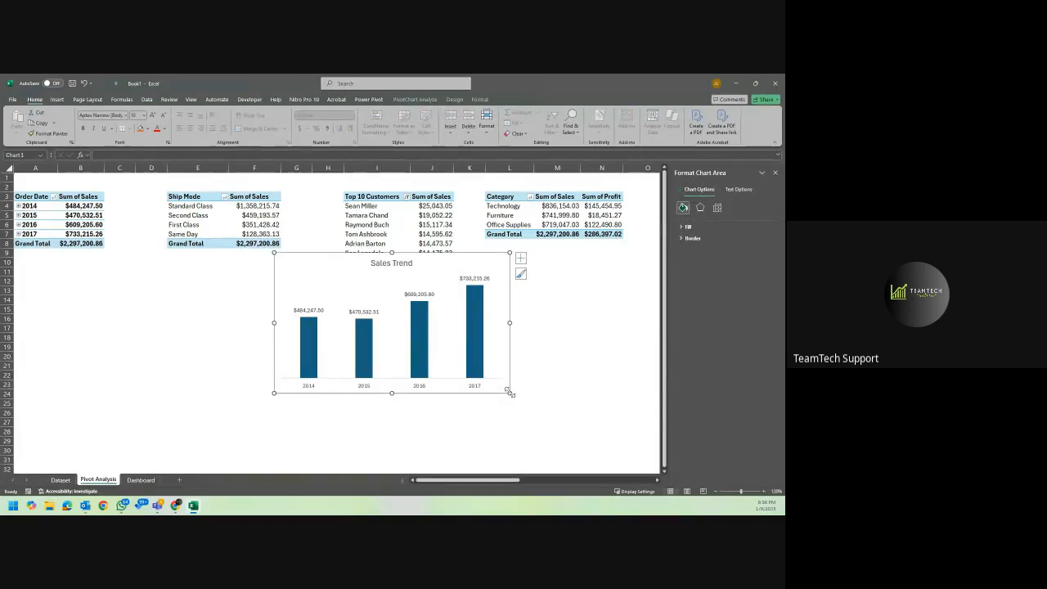
pyautogui.moveTo(508, 392); pyautogui.dragTo(450, 380)
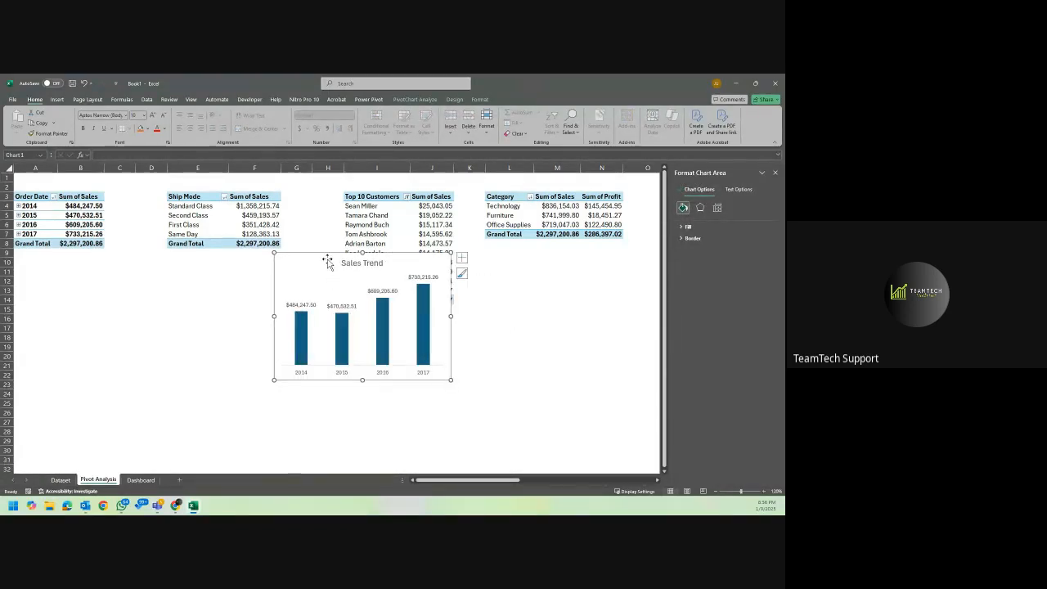
pyautogui.moveTo(325, 262); pyautogui.dragTo(70, 328)
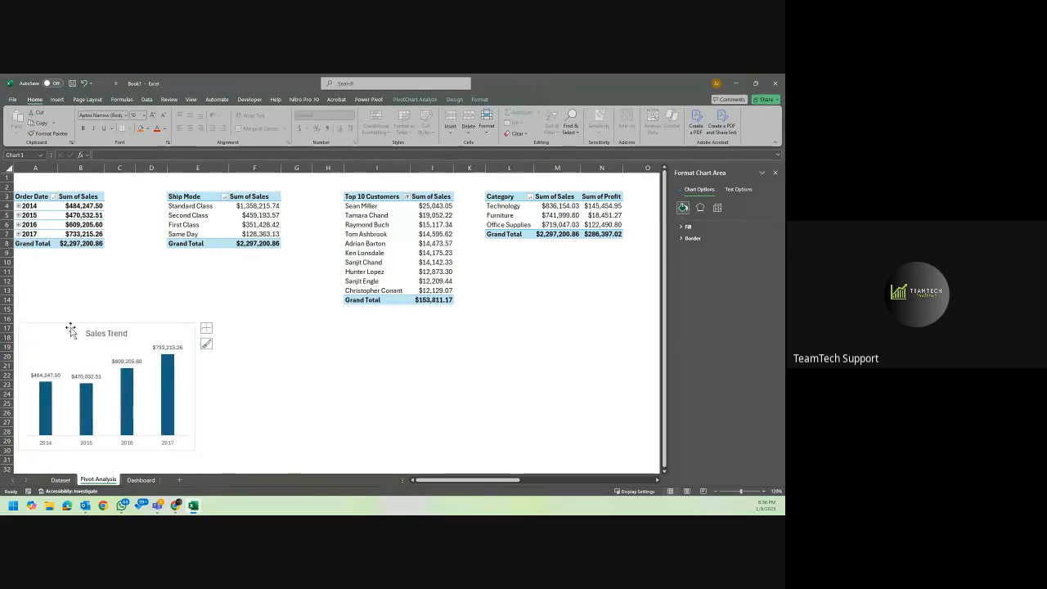
# Select the Ship Mode header cell of the Ship Mode sales PivotTable.
pyautogui.click(194, 196)
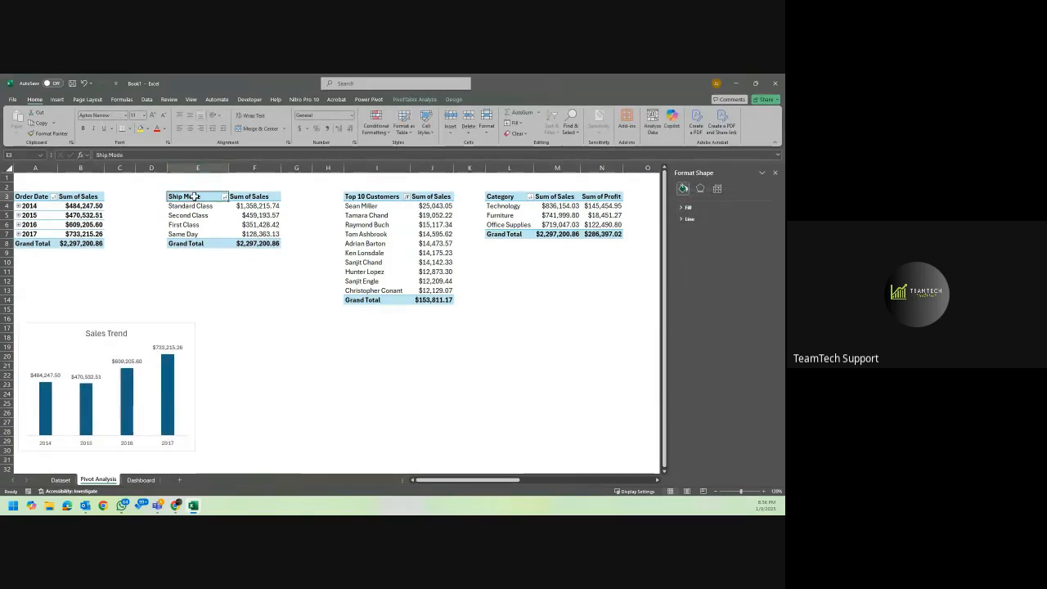
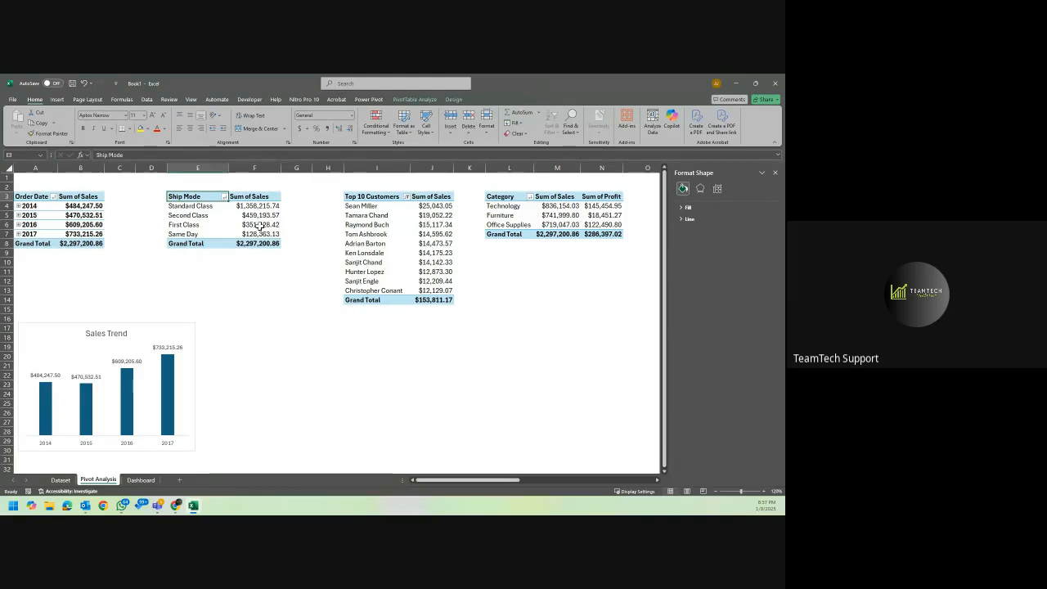
# Insert a pie PivotChart from the Ship Mode sales PivotTable.
pyautogui.moveTo(260, 227)
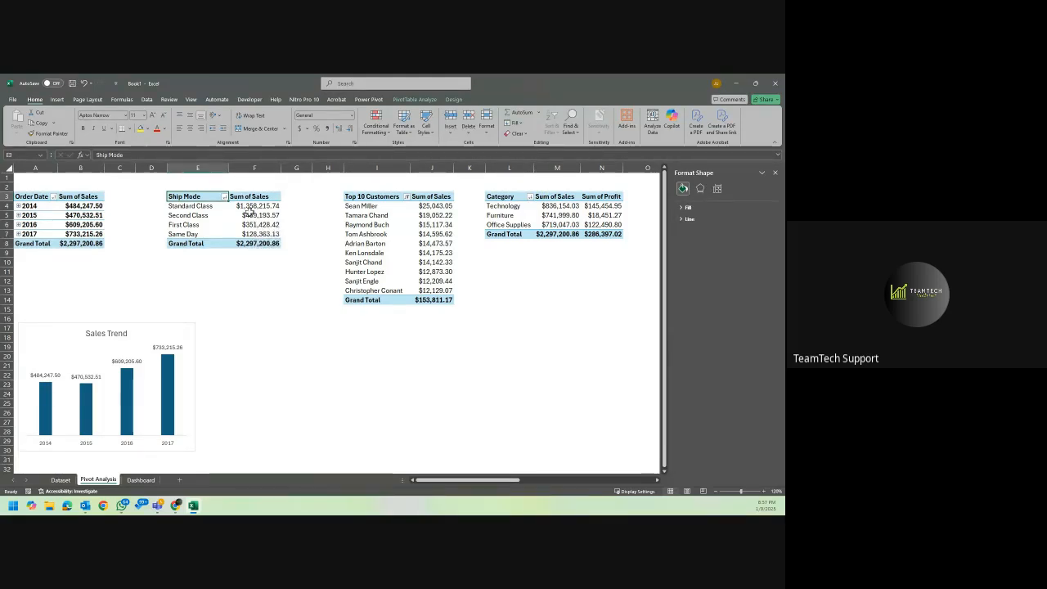
pyautogui.click(259, 207)
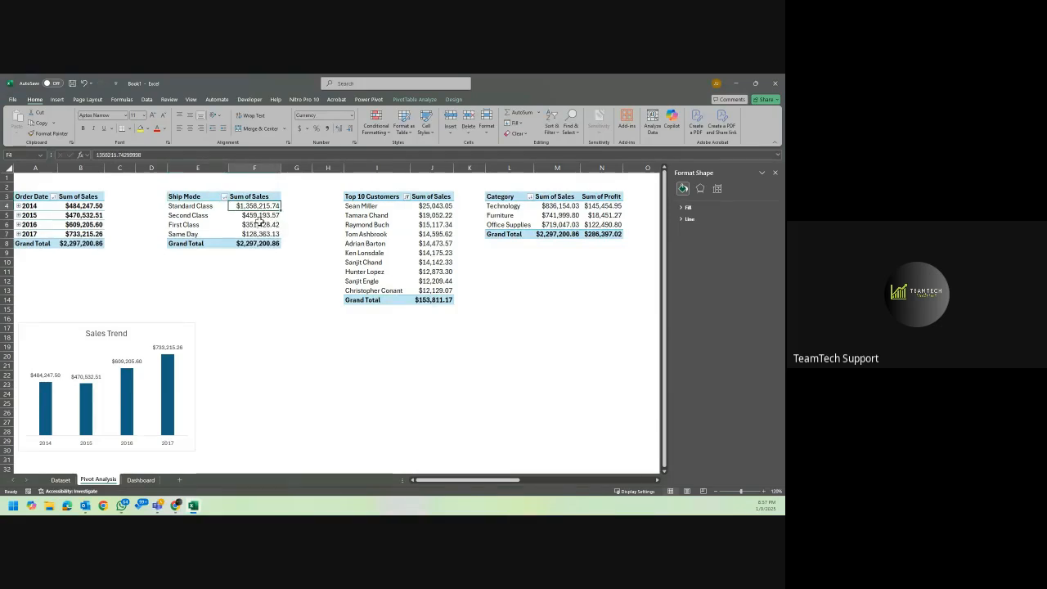
pyautogui.moveTo(257, 247)
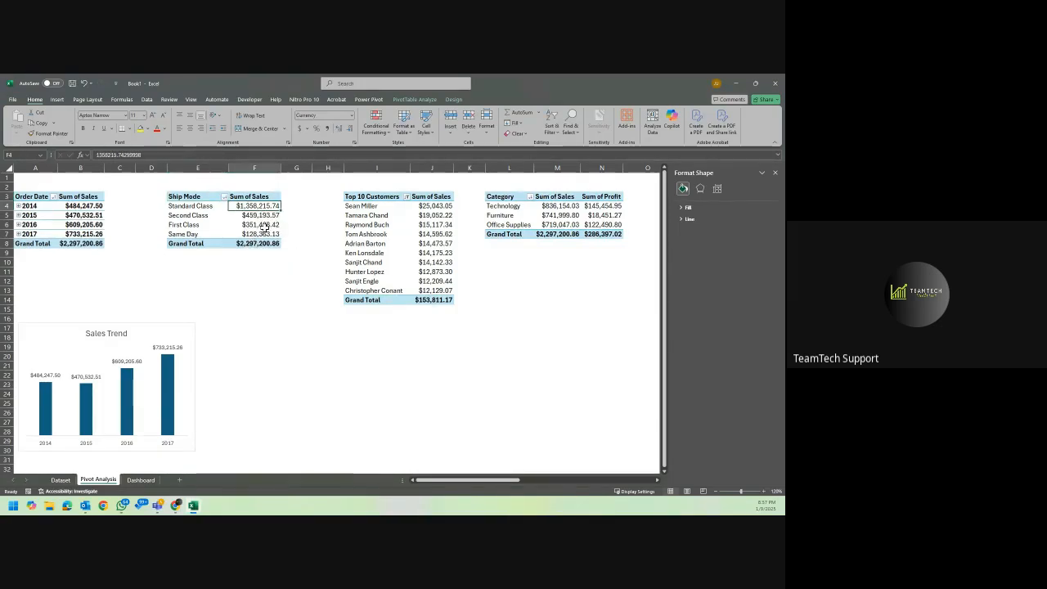
pyautogui.moveTo(276, 213)
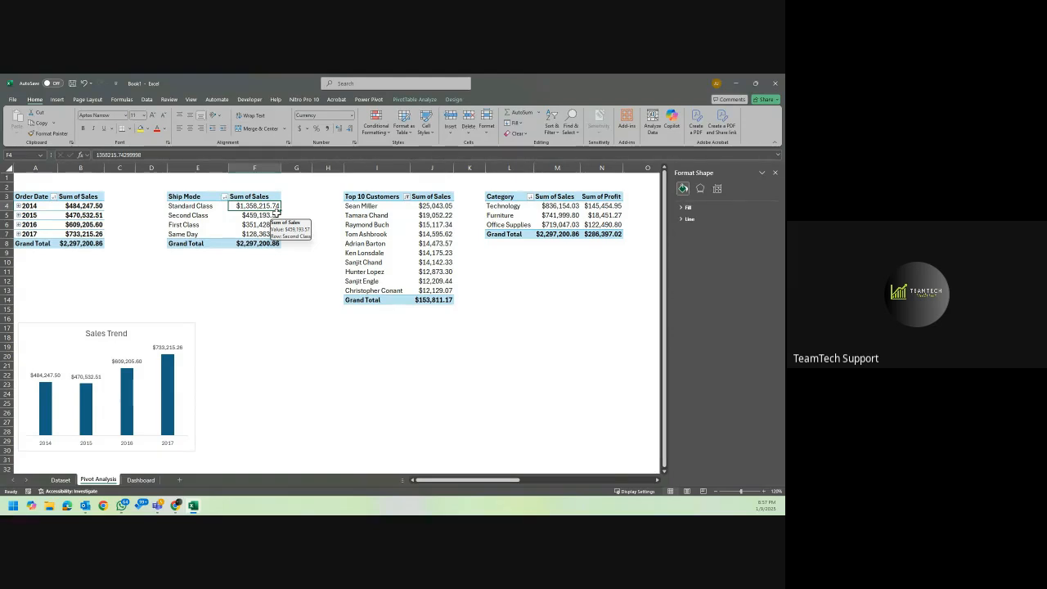
pyautogui.rightClick(253, 206)
pyautogui.click(190, 208)
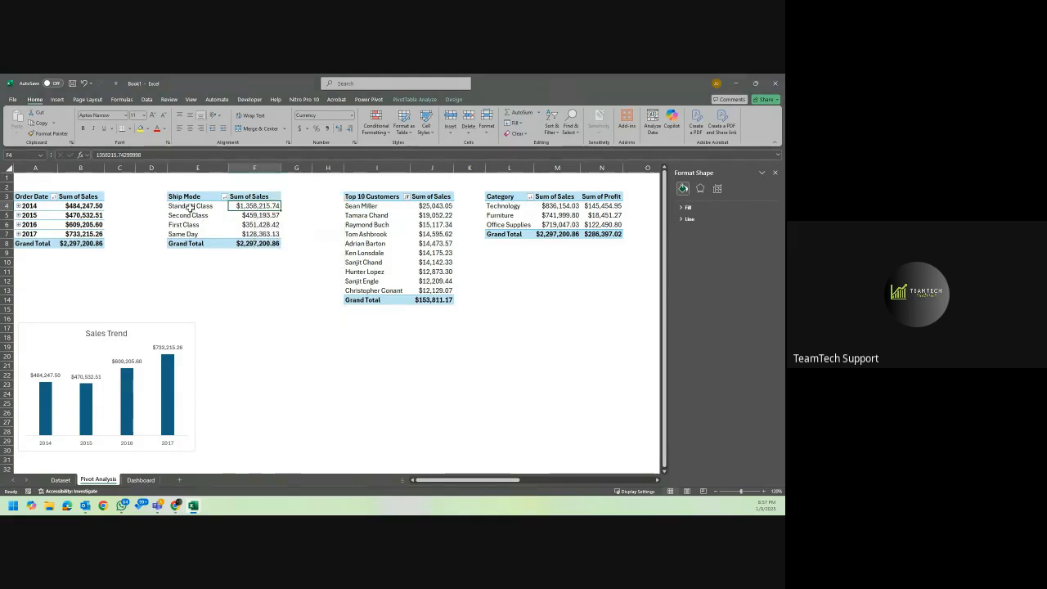
pyautogui.click(190, 208)
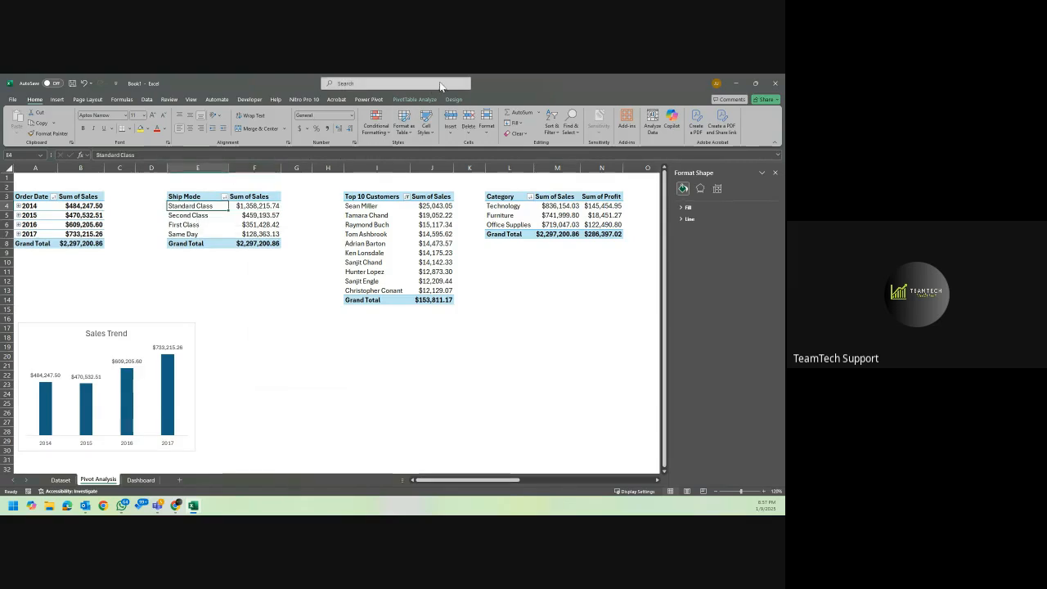
pyautogui.click(422, 100)
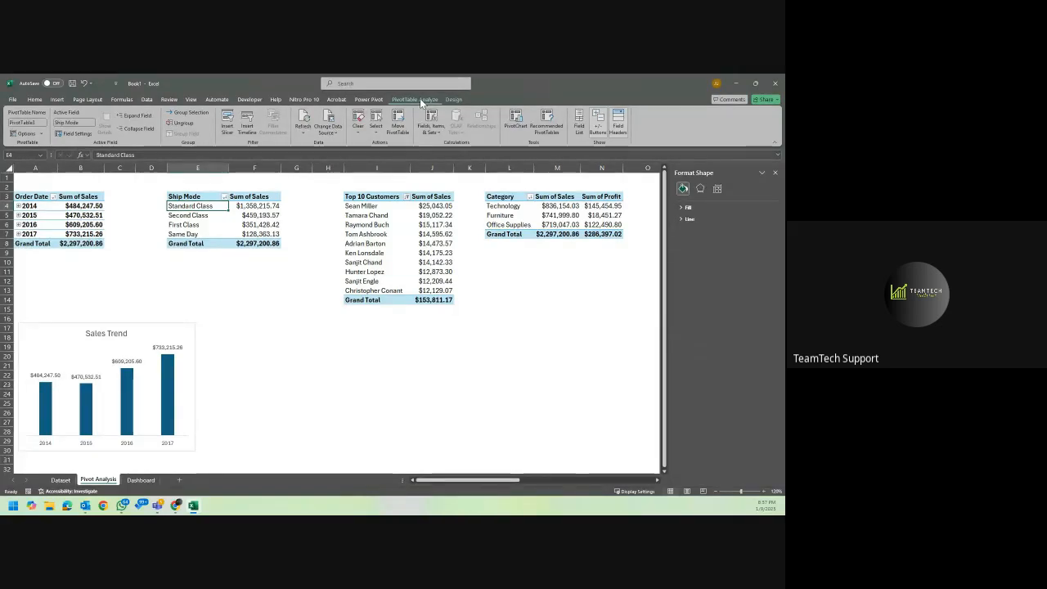
pyautogui.click(517, 123)
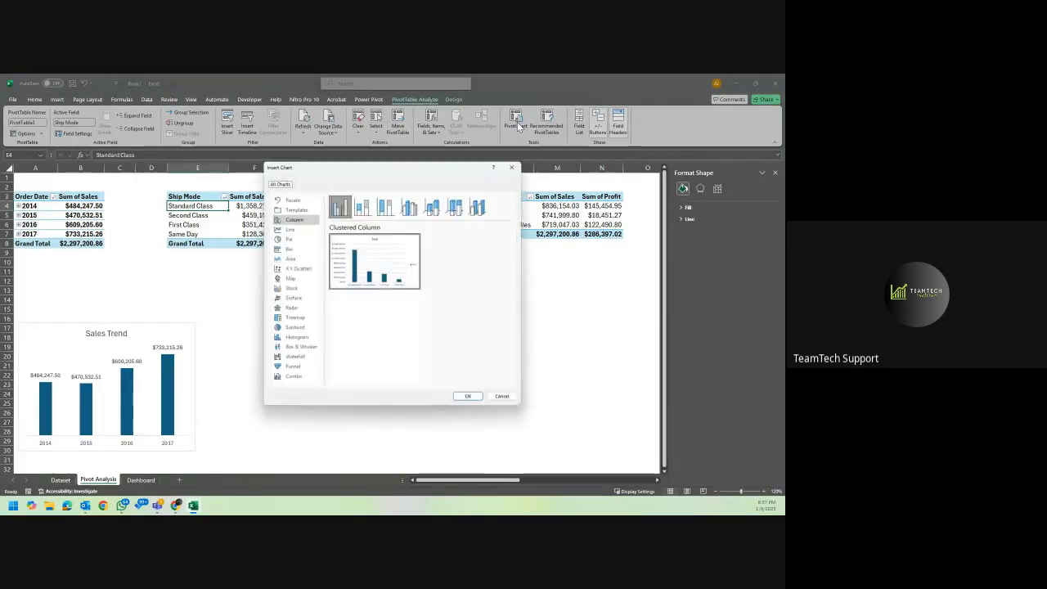
pyautogui.click(288, 239)
pyautogui.moveTo(363, 263)
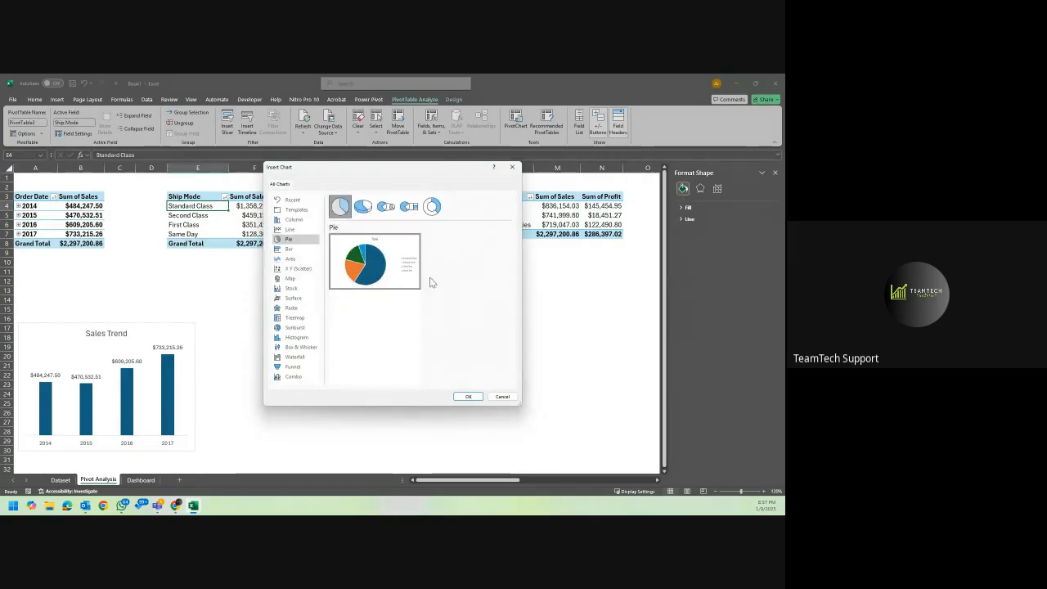
pyautogui.moveTo(412, 288)
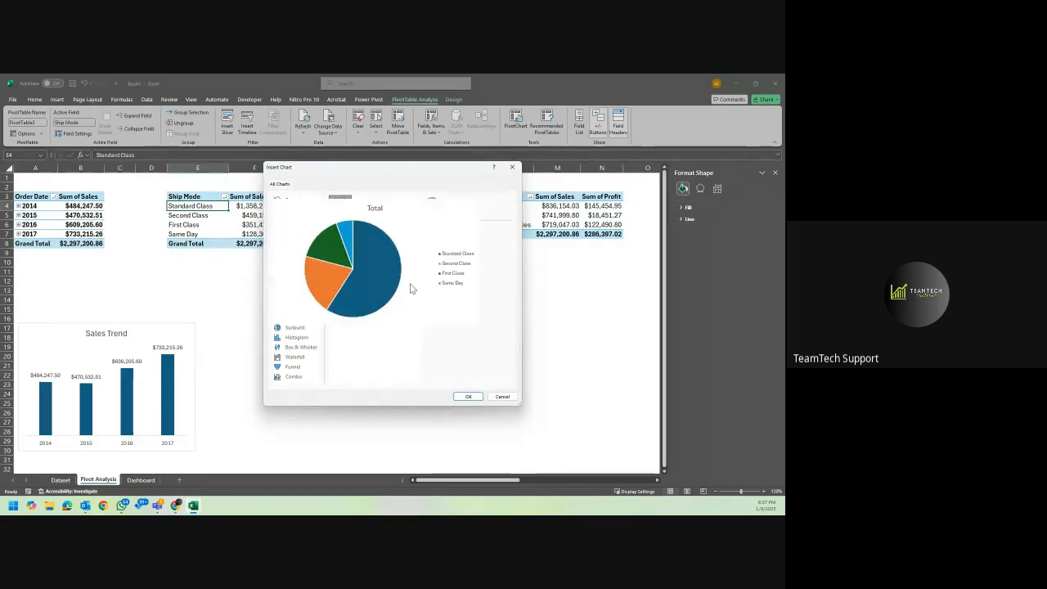
pyautogui.click(467, 397)
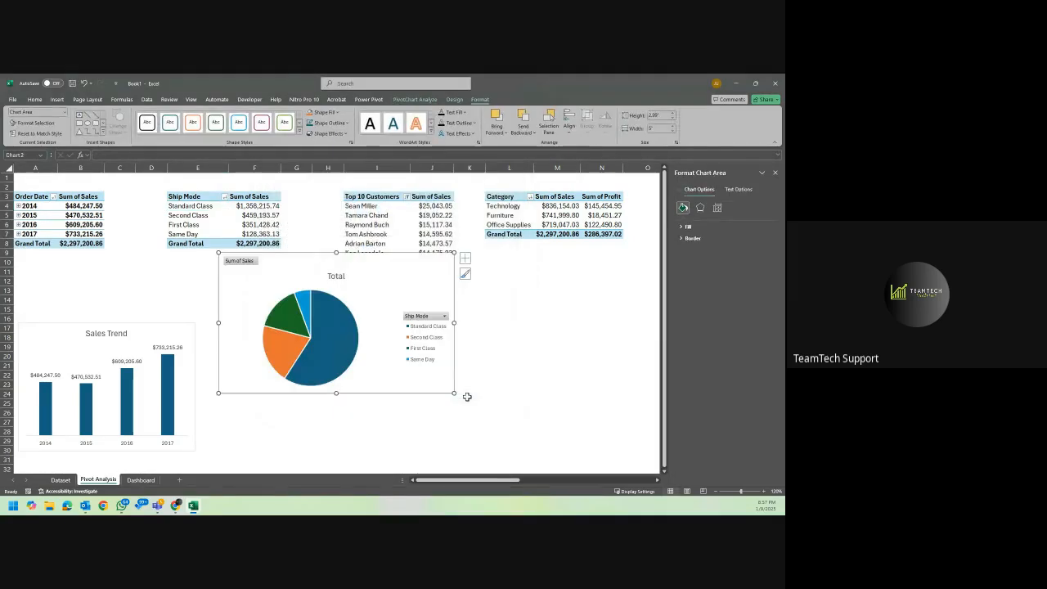
# Hide all field buttons on the Ship Mode pie chart and move it beside the Sales Trend chart, to about rows 16 to 30.
pyautogui.rightClick(413, 318)
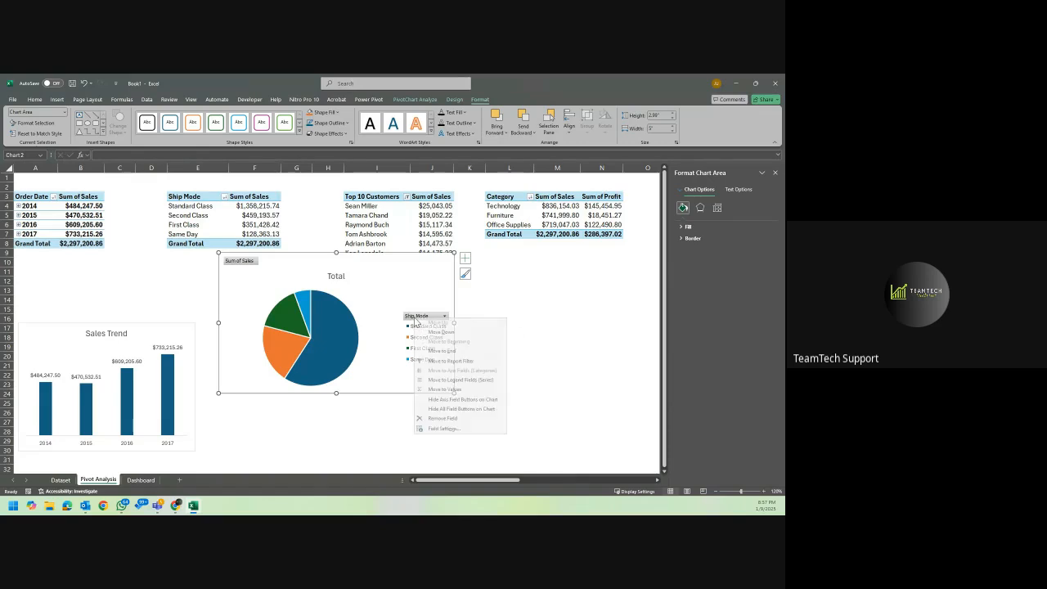
pyautogui.click(453, 409)
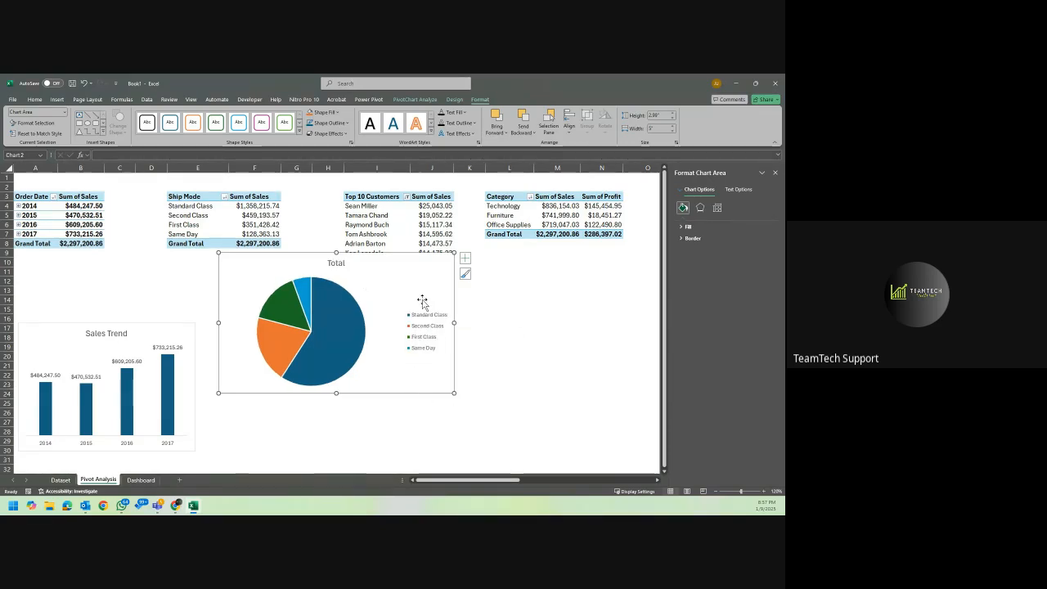
pyautogui.moveTo(423, 283); pyautogui.dragTo(413, 344)
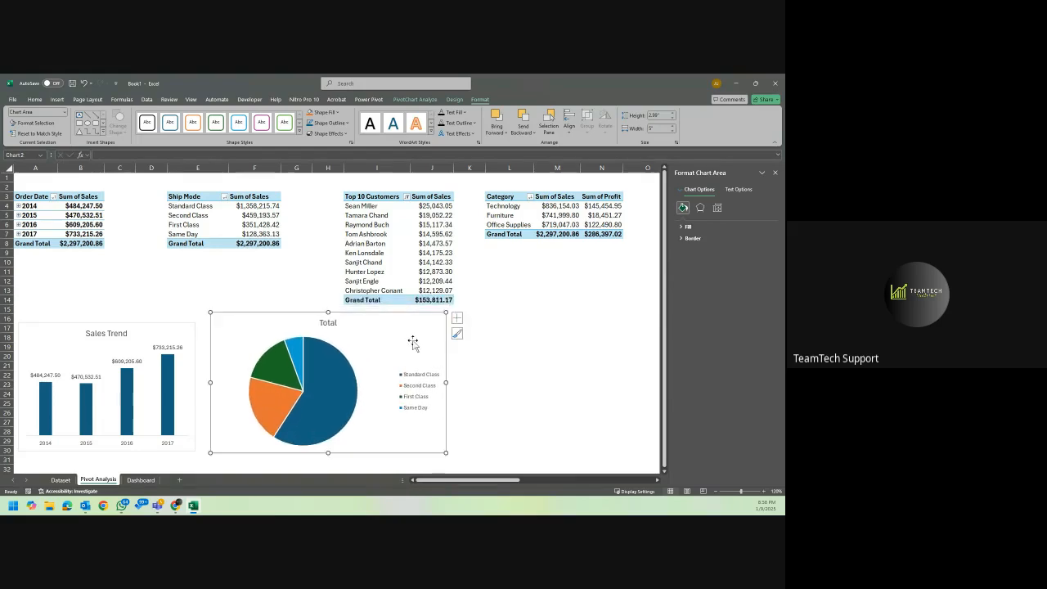
# Remove the pie chart's legend, add data labels outside the slices, and open the detailed data label options.
pyautogui.click(456, 318)
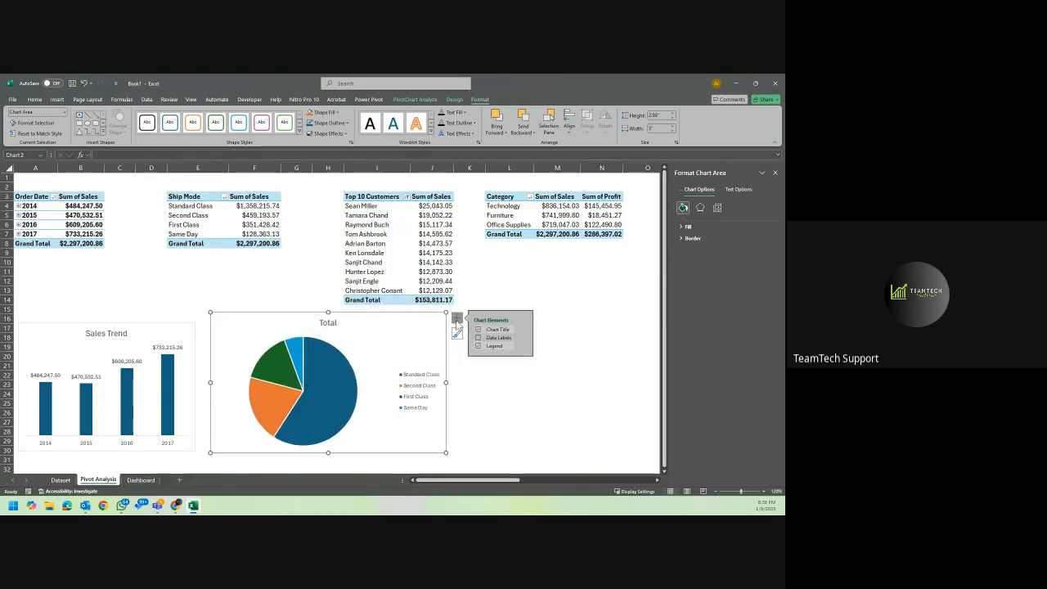
pyautogui.click(480, 346)
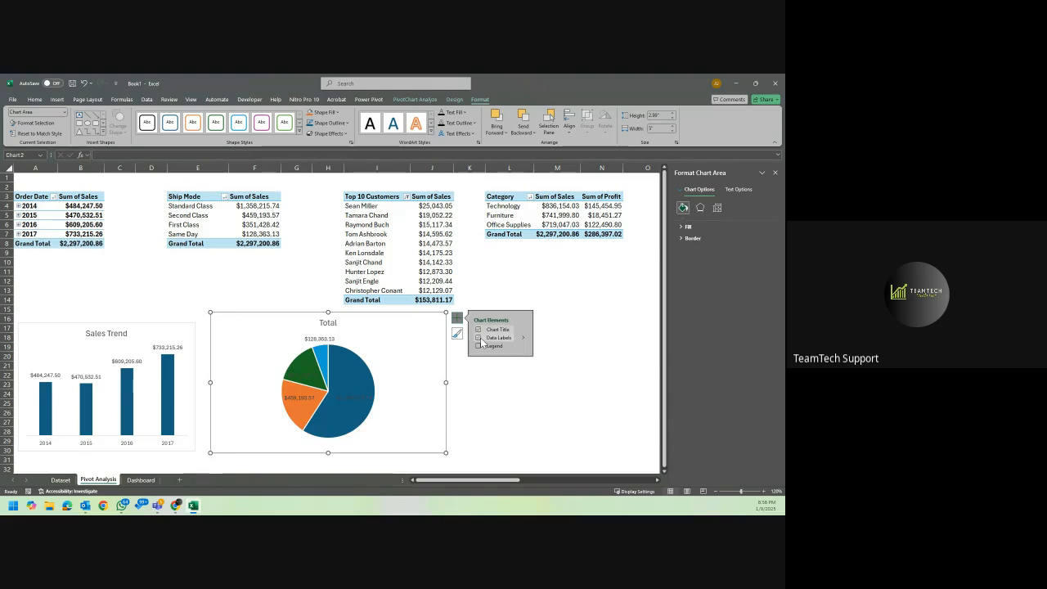
pyautogui.click(524, 338)
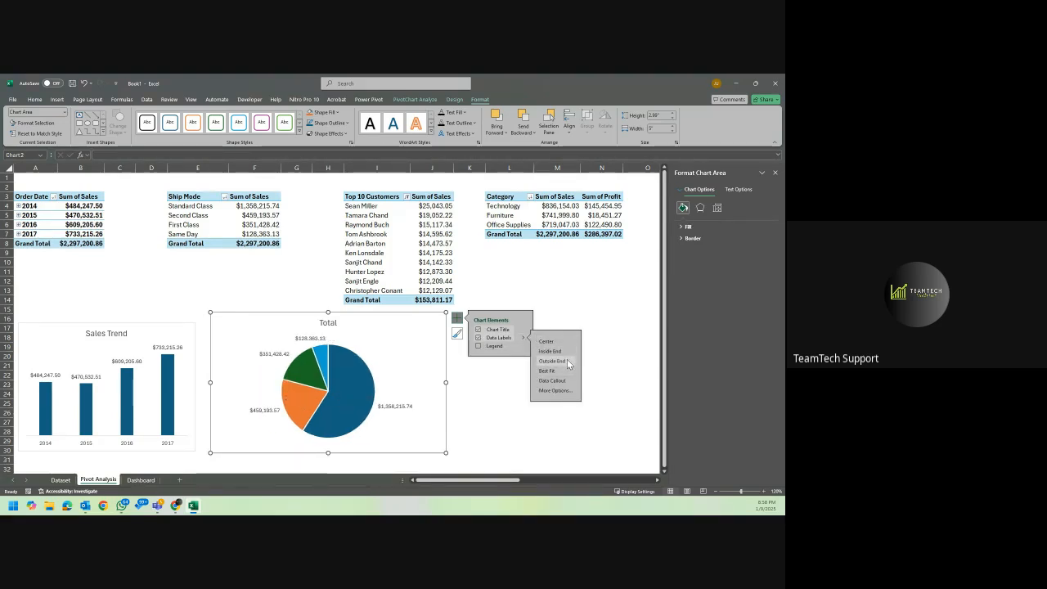
pyautogui.click(564, 393)
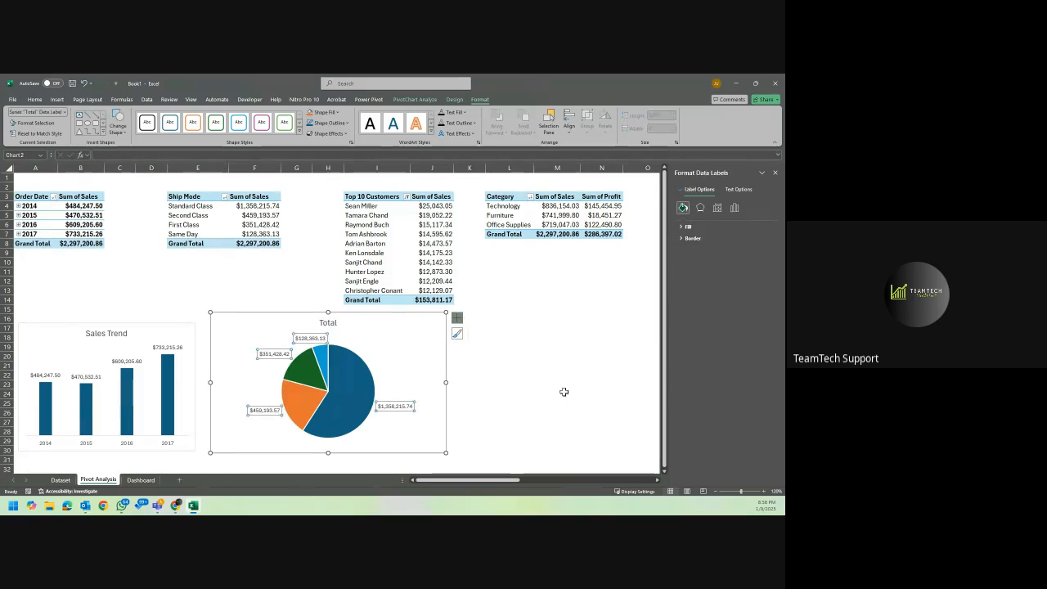
# Make the pie chart's data labels show only the percentage, without value or category name.
pyautogui.click(735, 208)
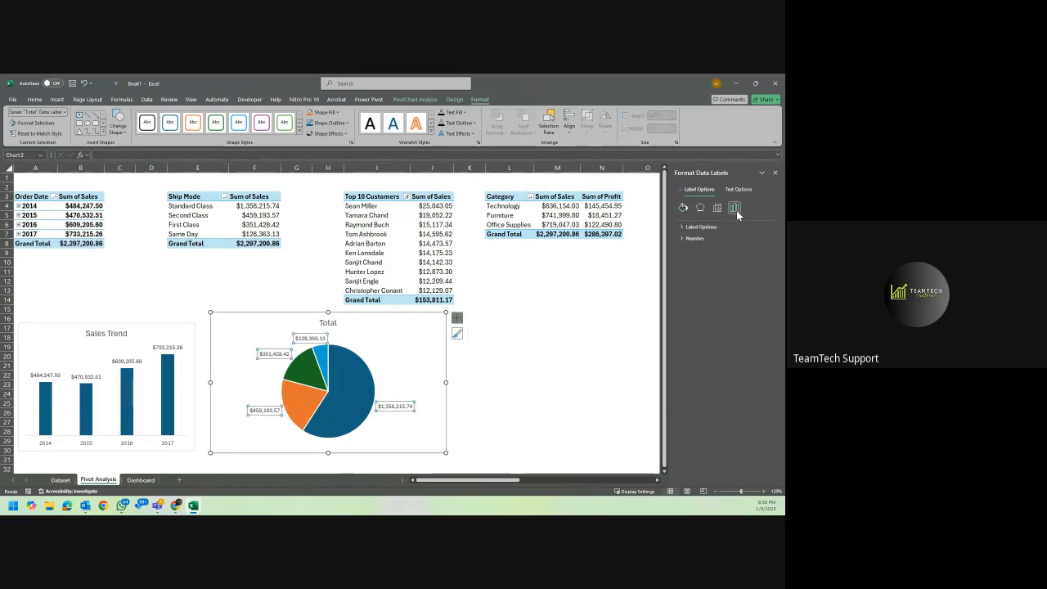
pyautogui.click(681, 228)
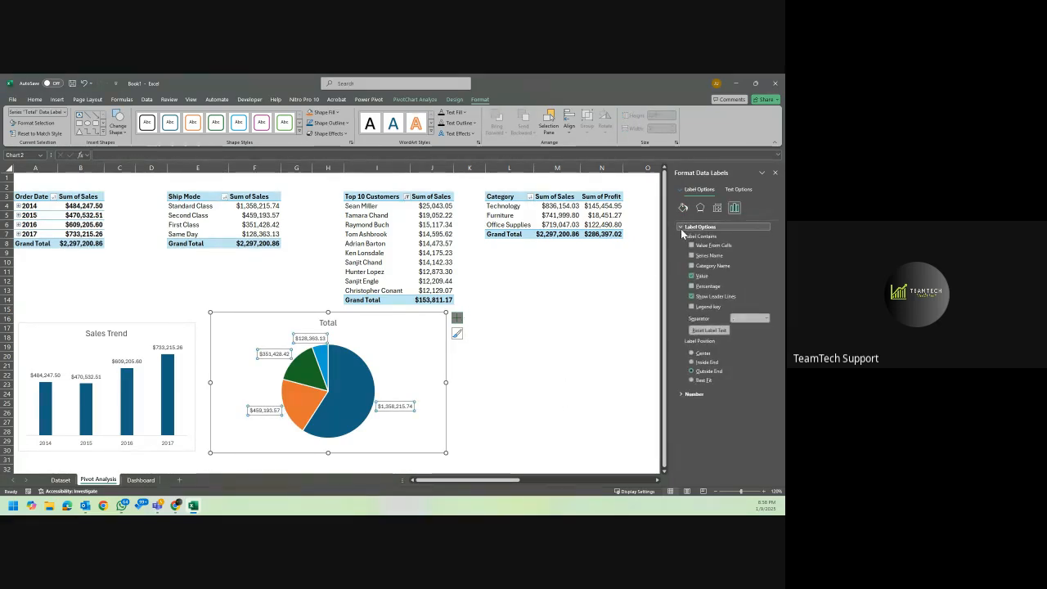
pyautogui.click(692, 286)
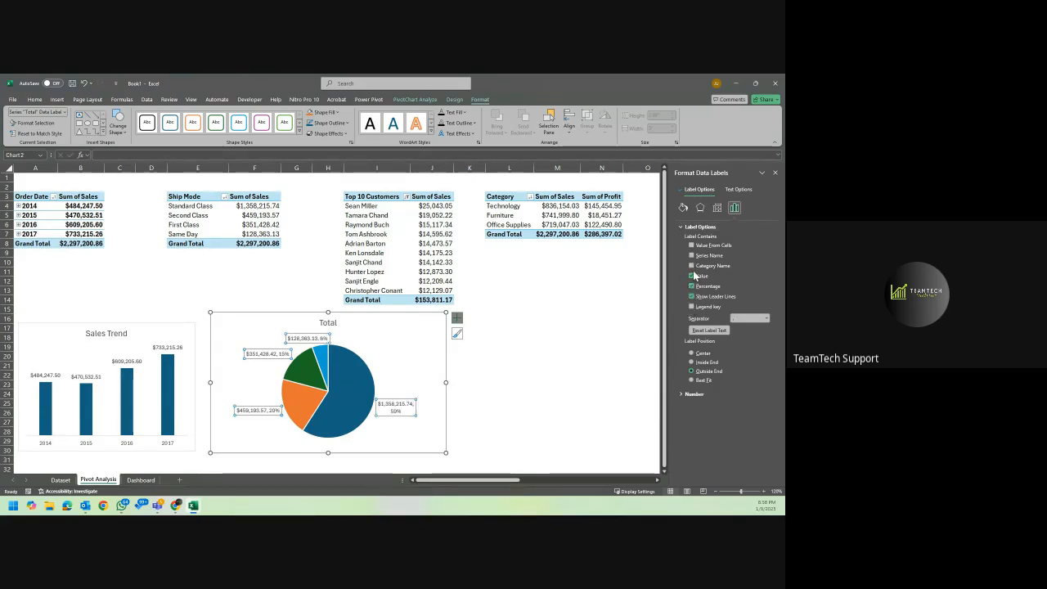
pyautogui.click(691, 277)
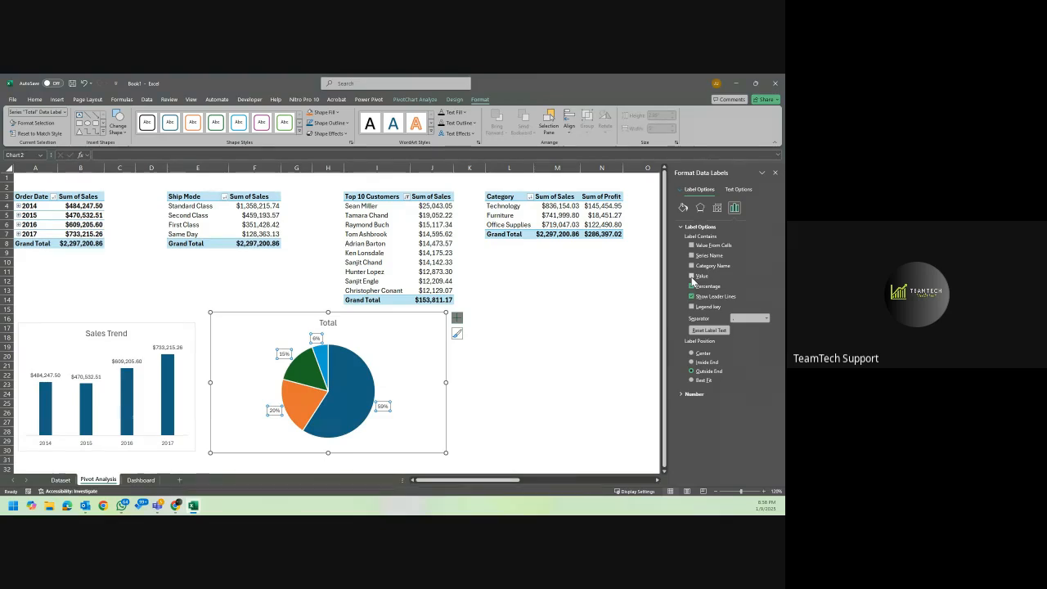
pyautogui.click(691, 267)
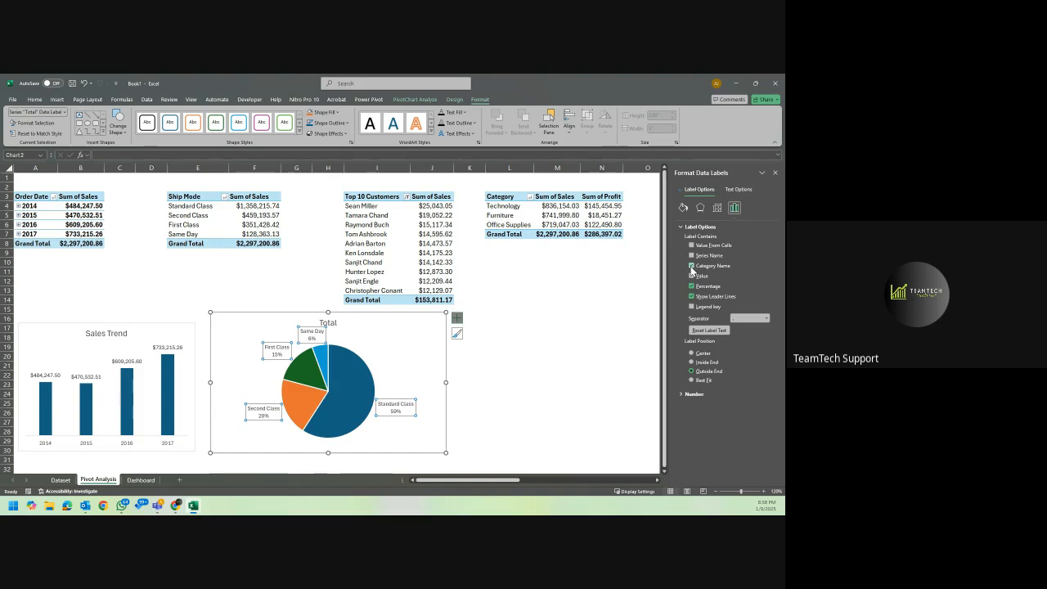
pyautogui.click(691, 266)
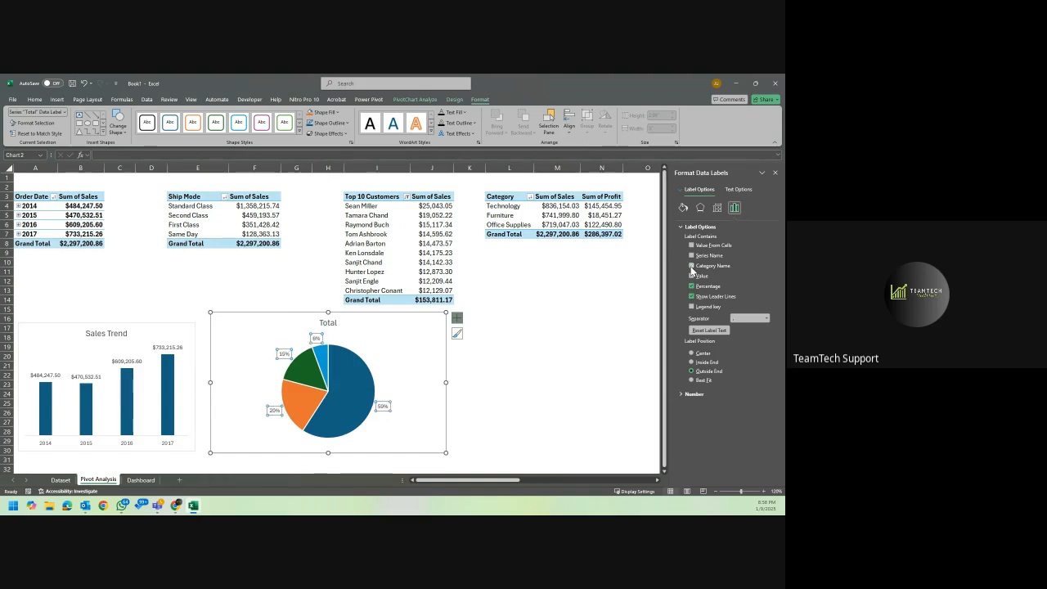
# Turn the legend of the Ship Mode pie chart back on.
pyautogui.click(458, 319)
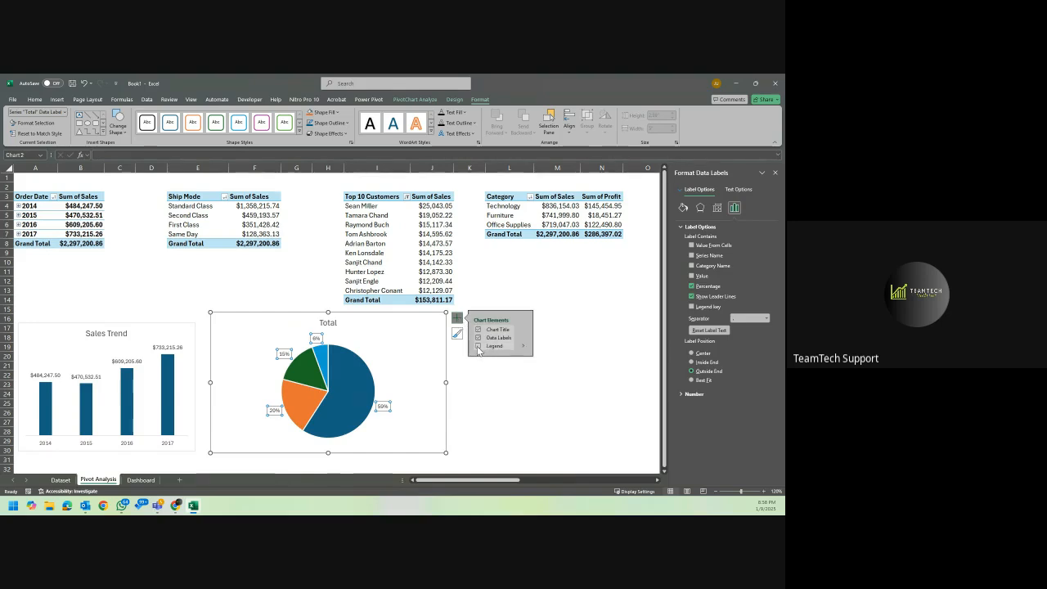
pyautogui.click(479, 346)
pyautogui.click(370, 348)
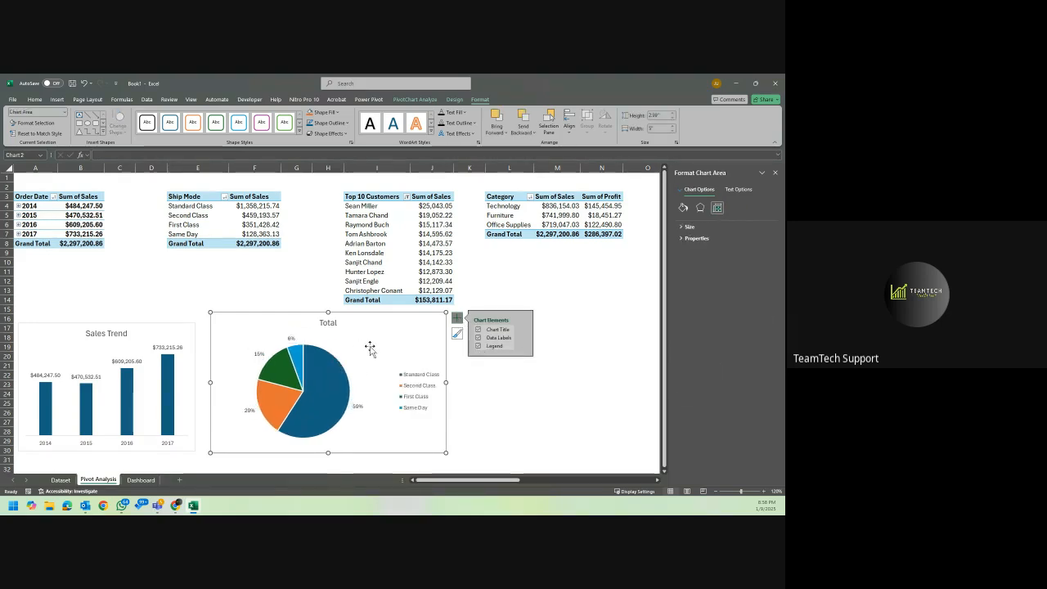
# Change the title of the pie chart to "% Sales by Ship Mode".
pyautogui.click(329, 325)
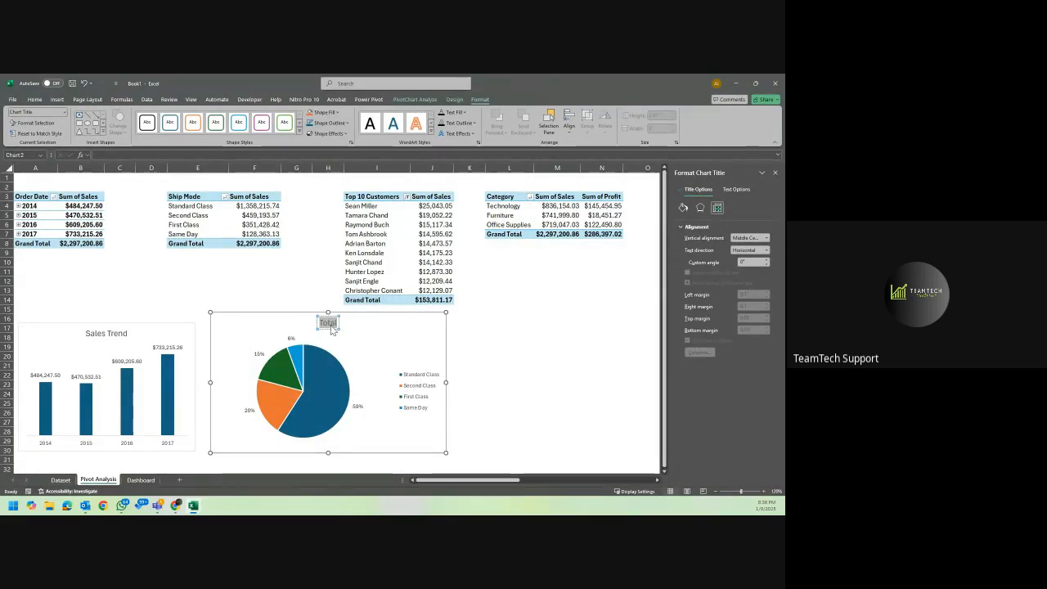
pyautogui.write('Sales')
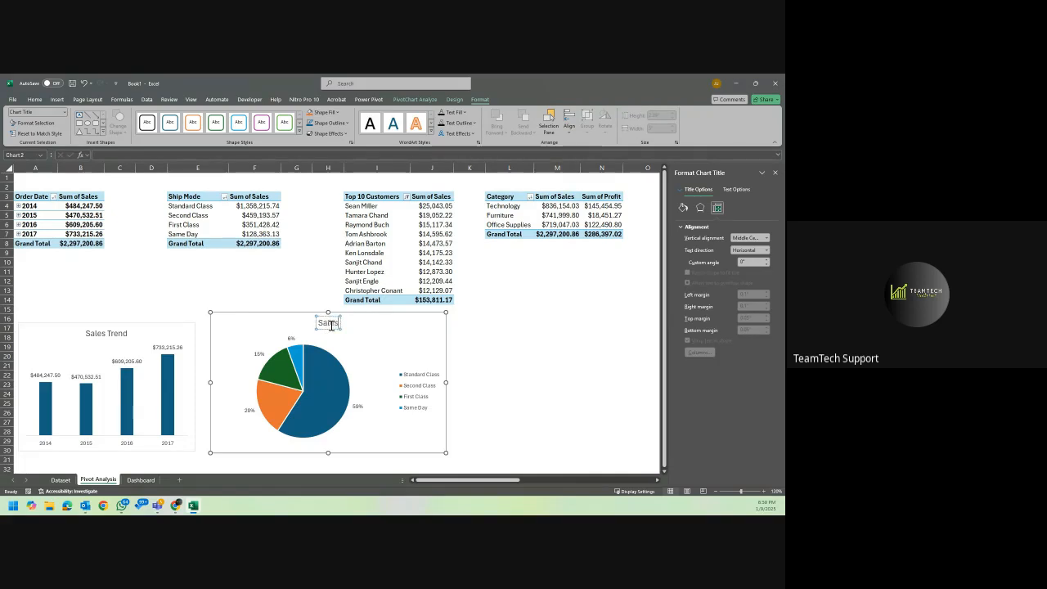
pyautogui.press('BackSpace')
pyautogui.press('BackSpace')
pyautogui.press('BackSpace')
pyautogui.press('BackSpace')
pyautogui.press('BackSpace')
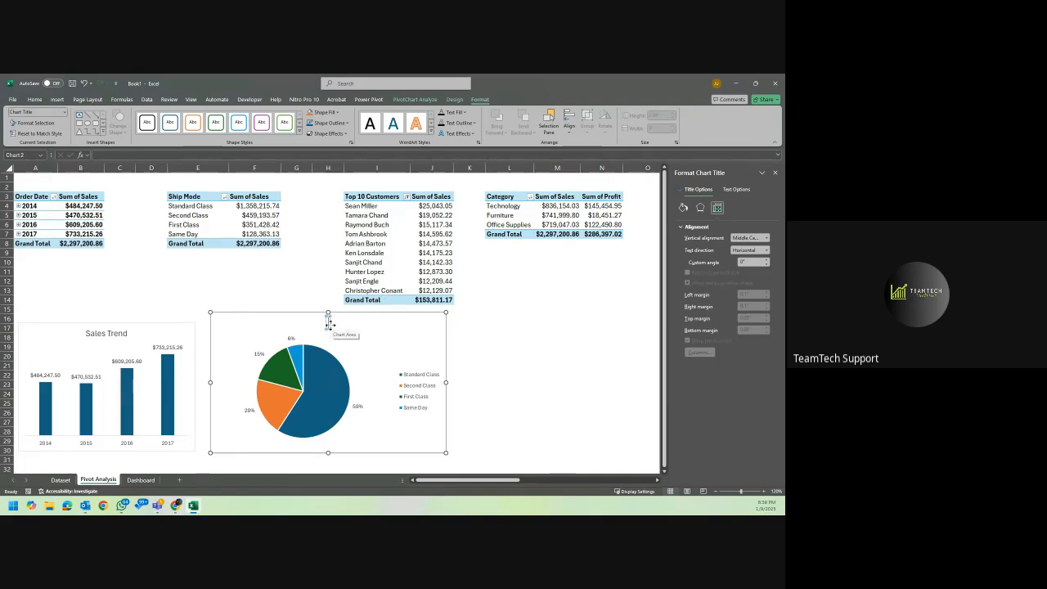
pyautogui.write('% Sales')
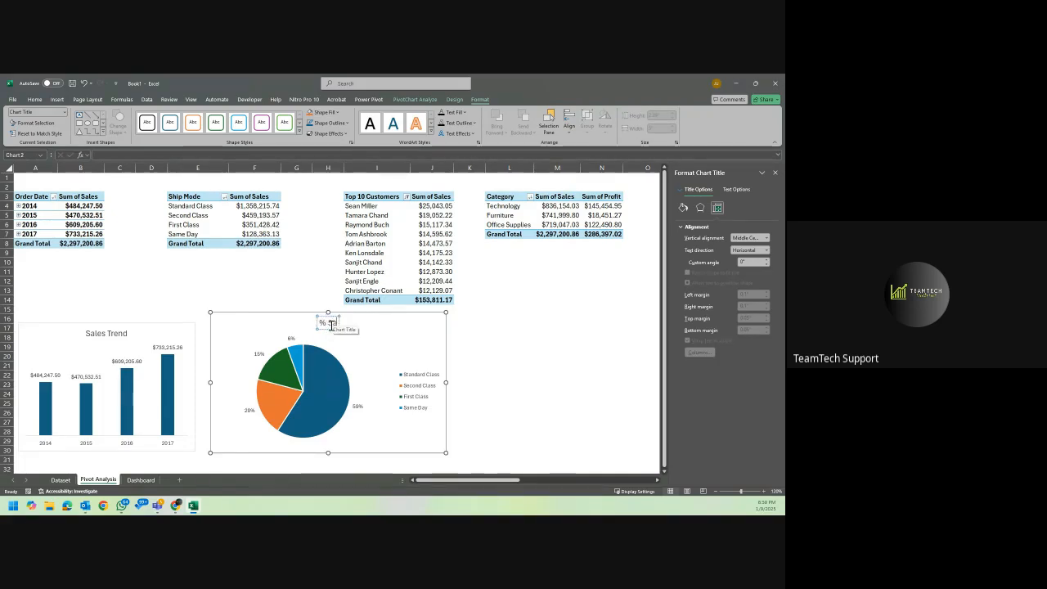
pyautogui.write(' by')
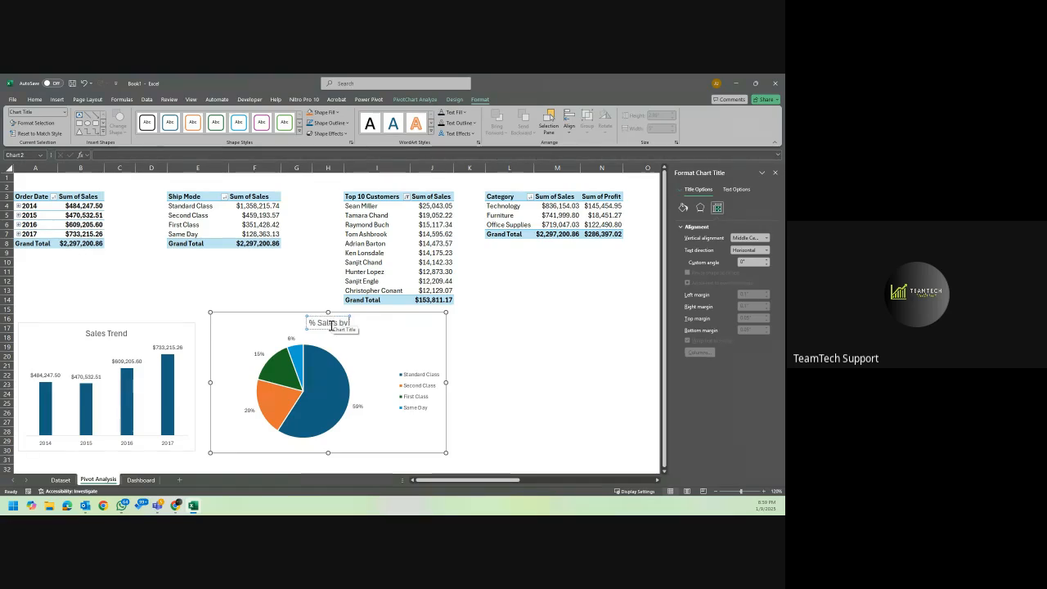
pyautogui.write(' Ship')
pyautogui.press('BackSpace')
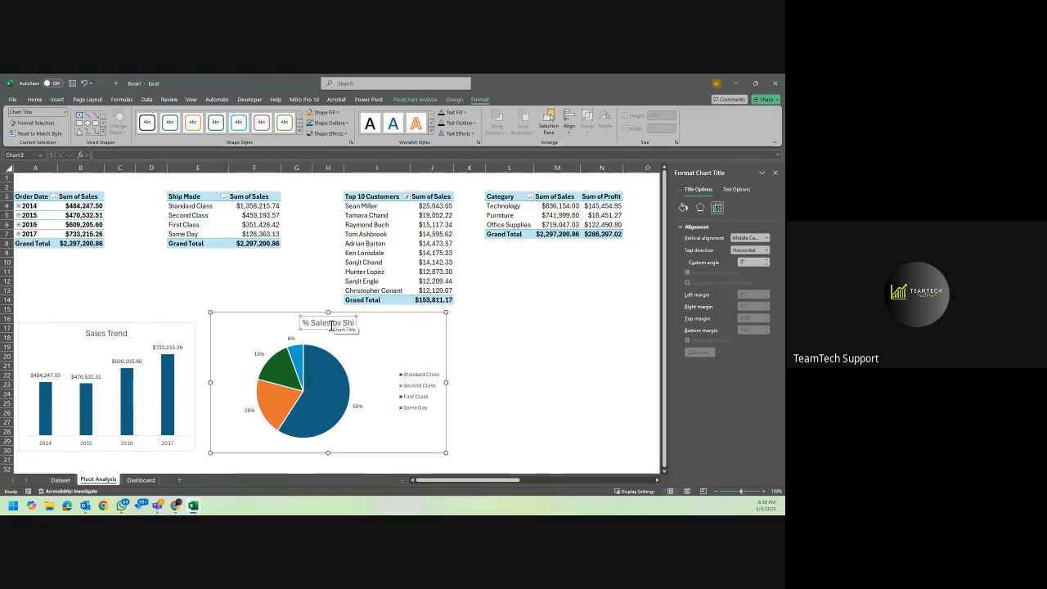
pyautogui.write('p Mode')
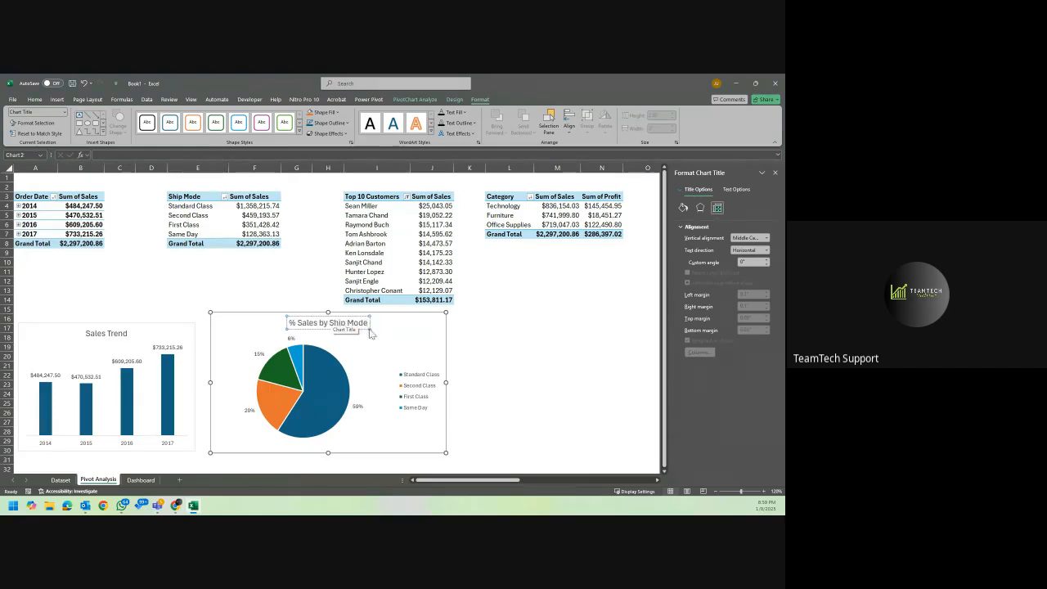
pyautogui.click(401, 330)
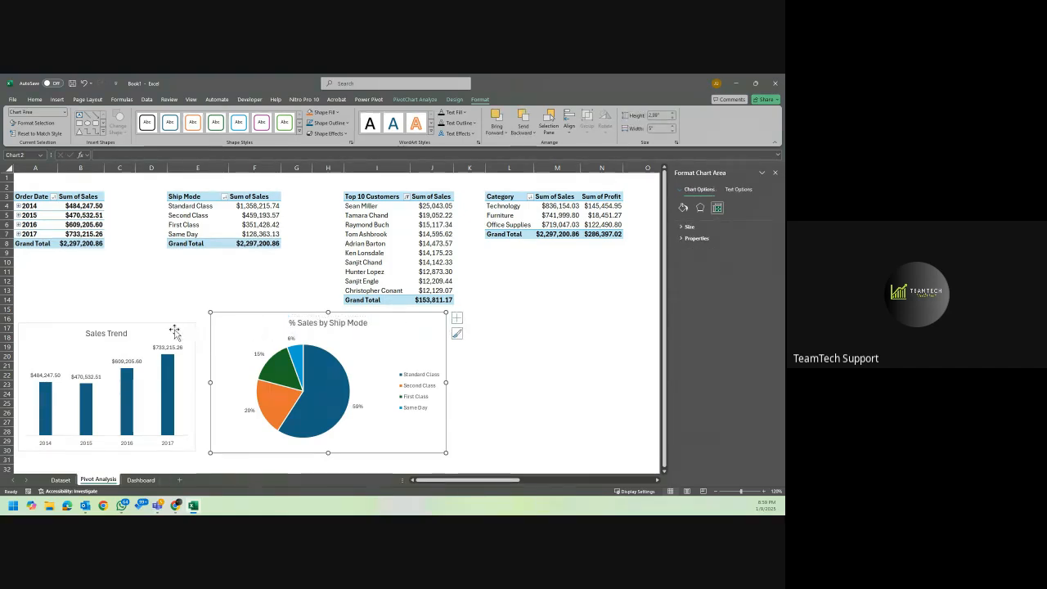
# Extend the title of the yearly sales column chart to "Sales Trend by Year".
pyautogui.click(106, 334)
pyautogui.doubleClick(117, 334)
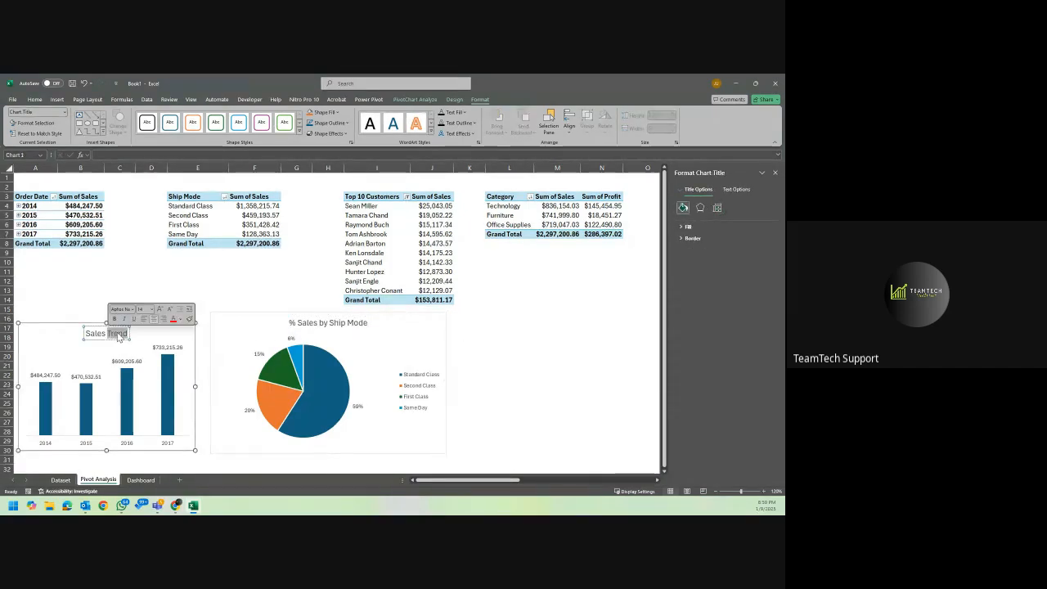
pyautogui.click(122, 334)
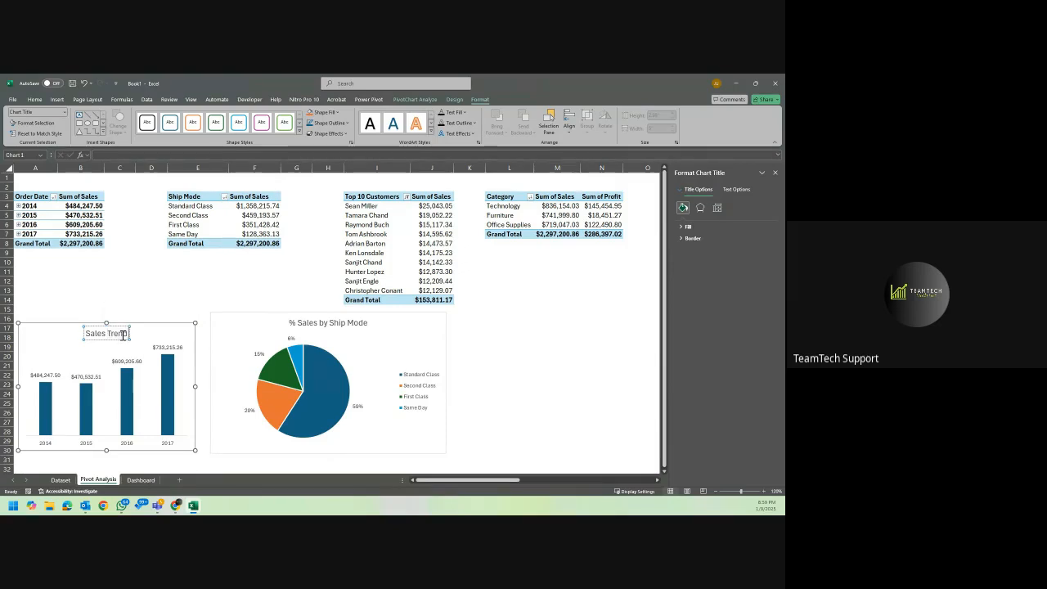
pyautogui.write('by Year')
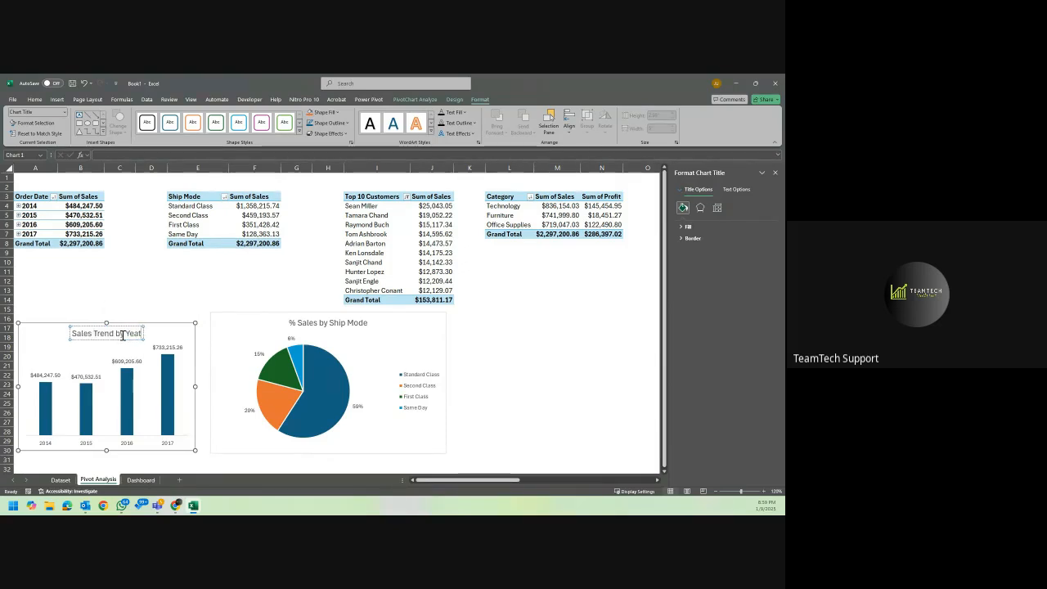
pyautogui.click(178, 332)
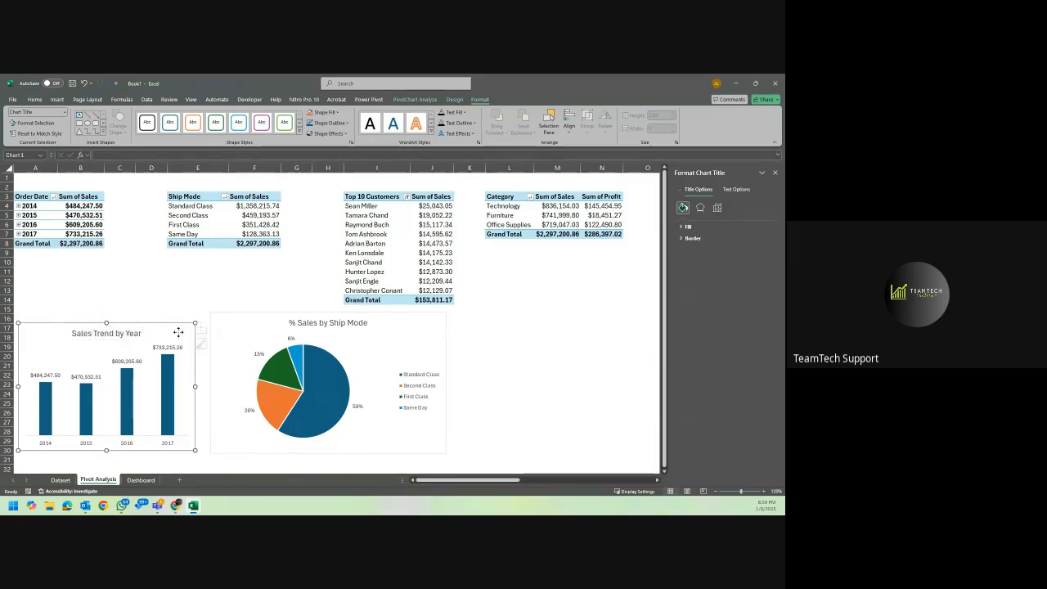
# Move the Ship Mode pie chart level with the column chart and shrink it to about 2.72" high by 3.96" wide.
pyautogui.click(415, 328)
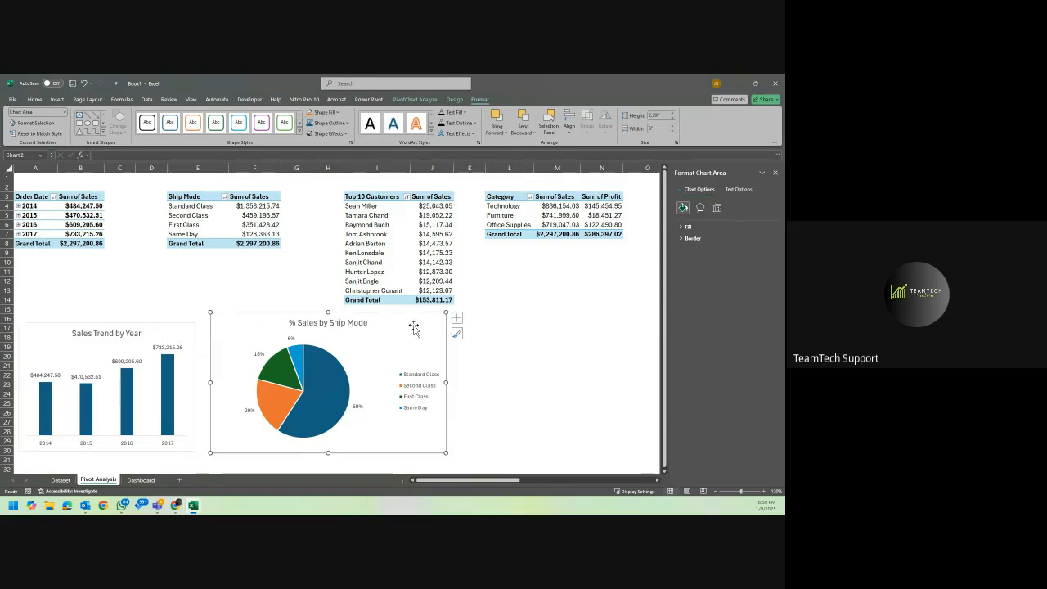
pyautogui.moveTo(414, 325); pyautogui.dragTo(407, 337)
pyautogui.moveTo(445, 464); pyautogui.dragTo(389, 450)
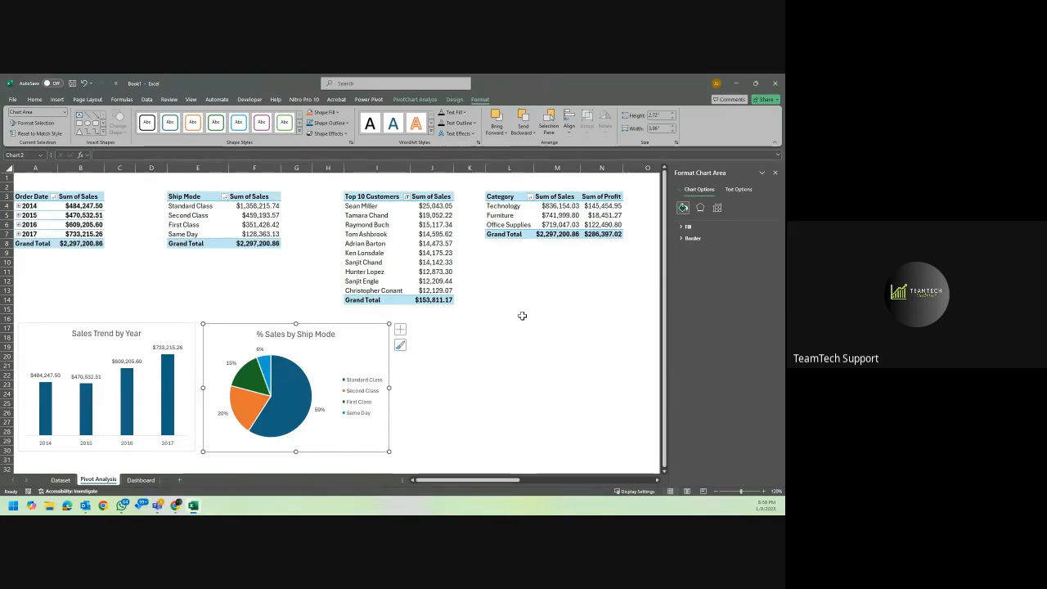
# Insert a Clustered Bar PivotChart based on the Top 10 Customers PivotTable.
pyautogui.click(393, 230)
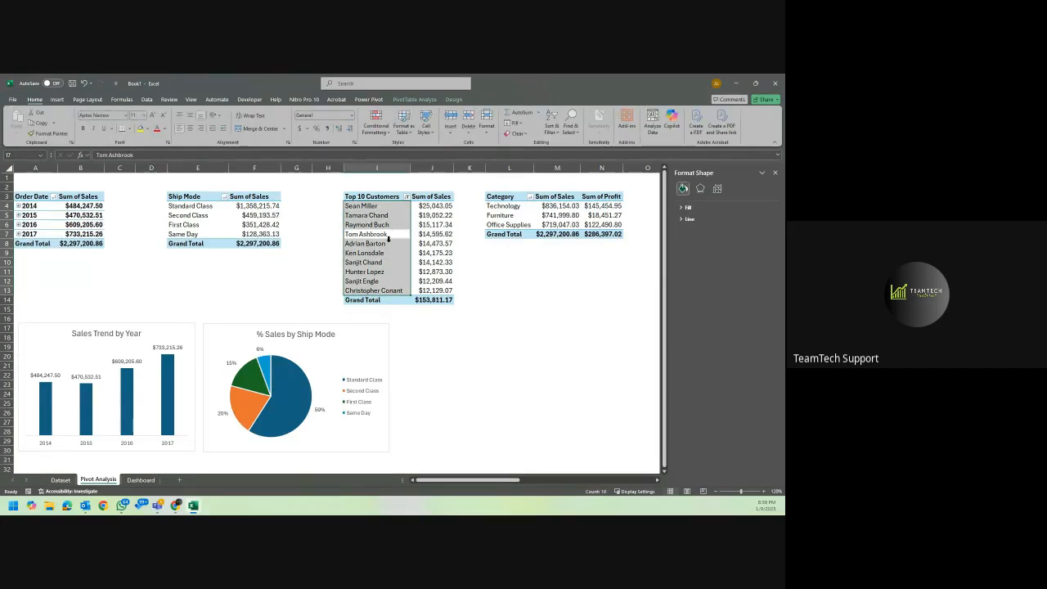
pyautogui.click(435, 262)
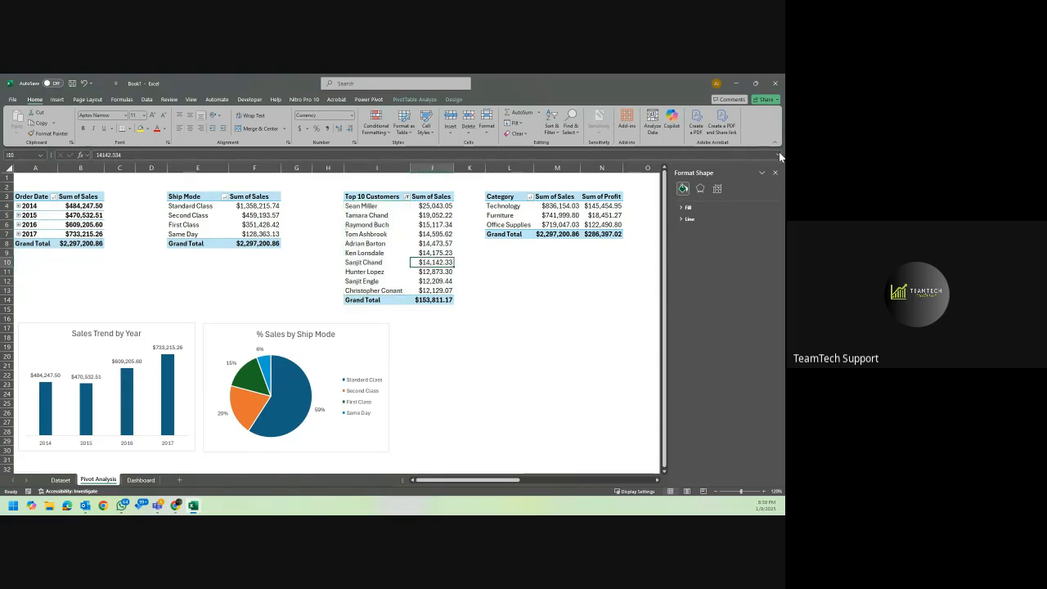
pyautogui.click(775, 173)
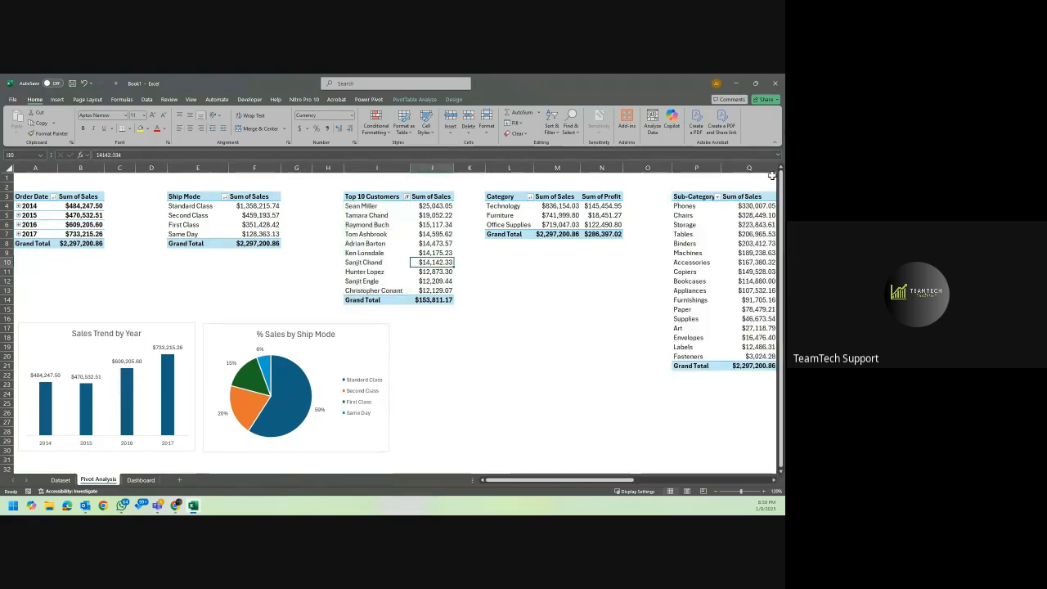
pyautogui.click(391, 225)
pyautogui.click(388, 196)
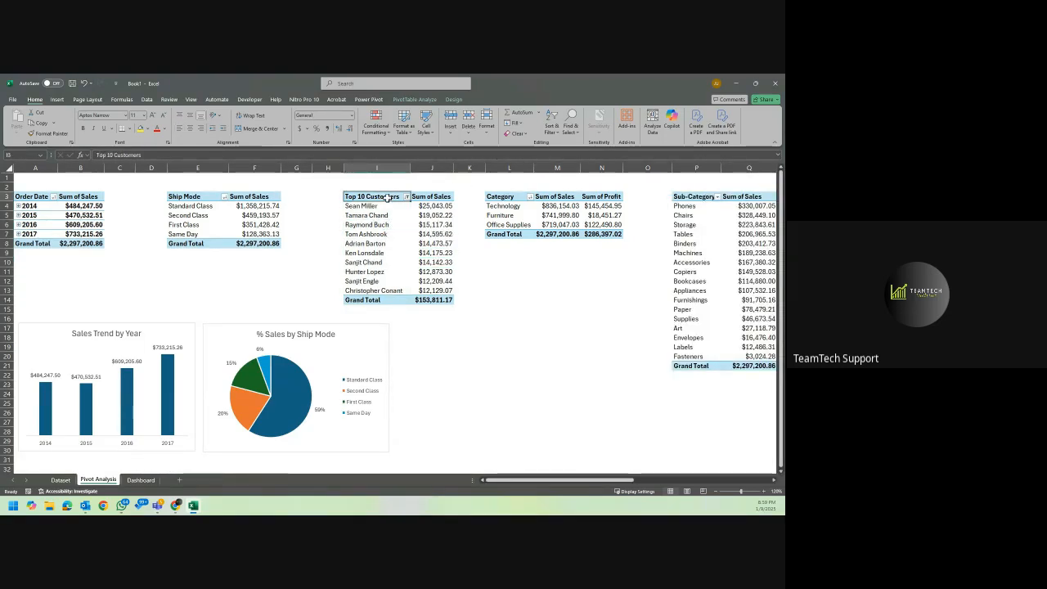
pyautogui.click(454, 99)
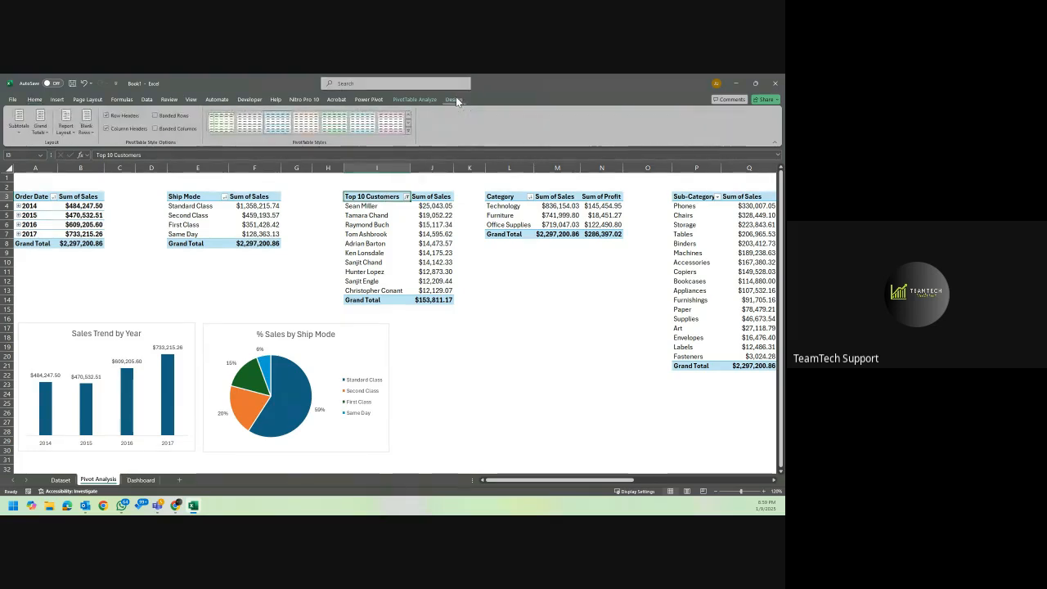
pyautogui.click(413, 99)
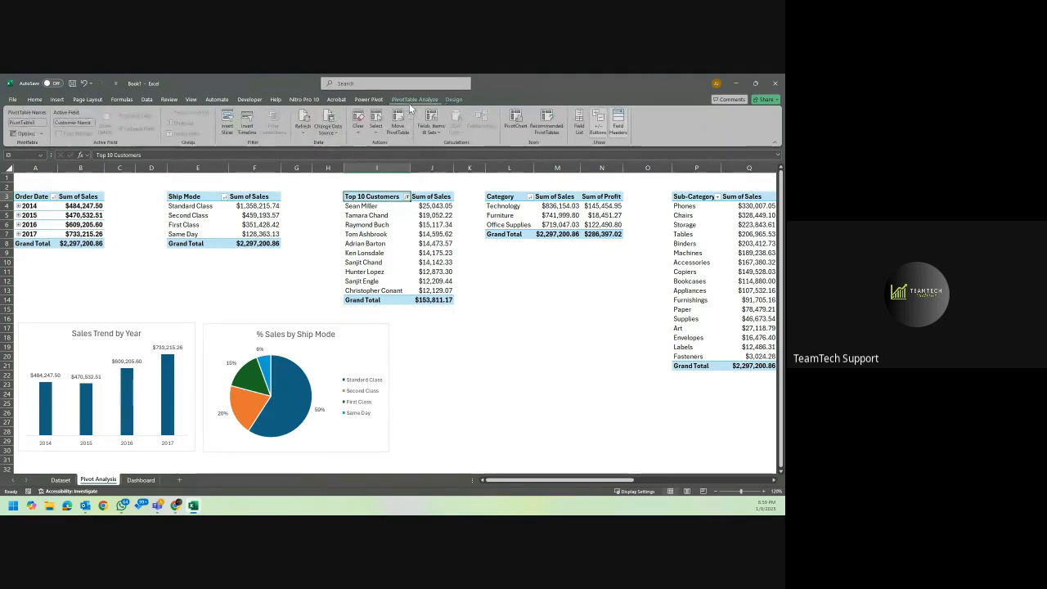
pyautogui.click(515, 123)
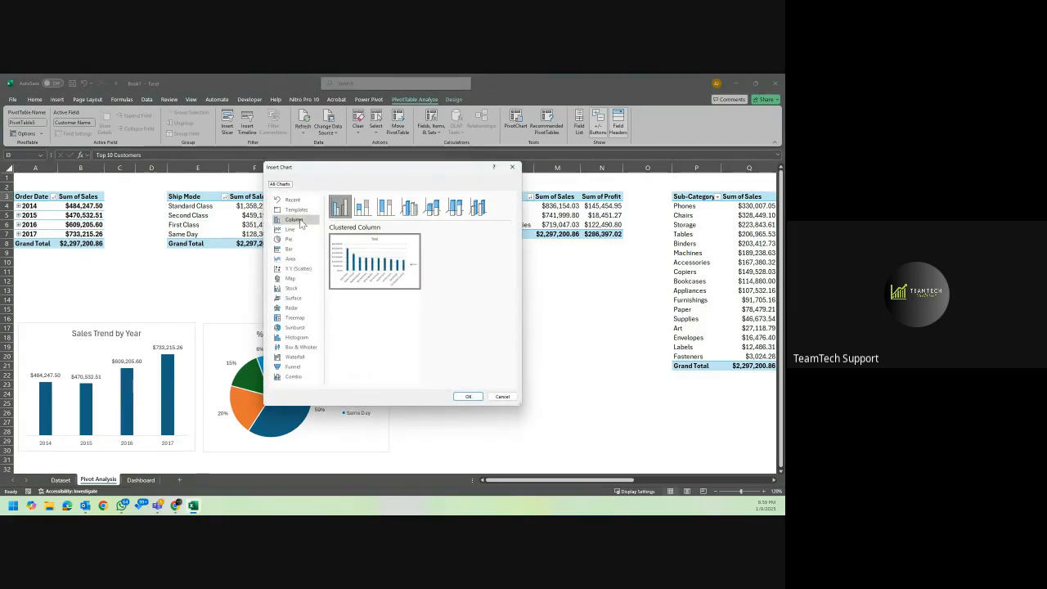
pyautogui.click(296, 249)
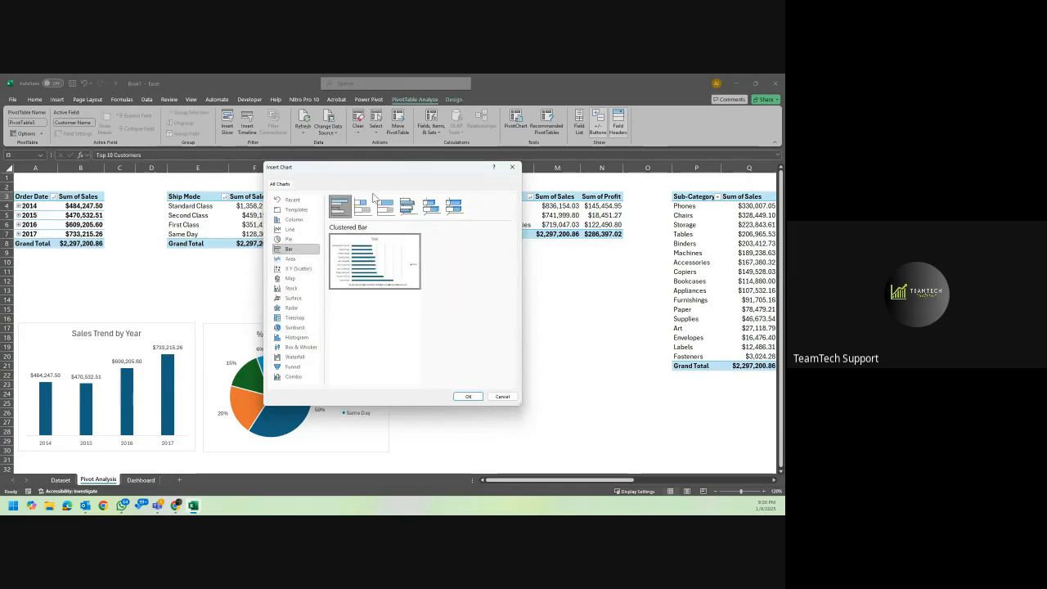
pyautogui.moveTo(407, 242)
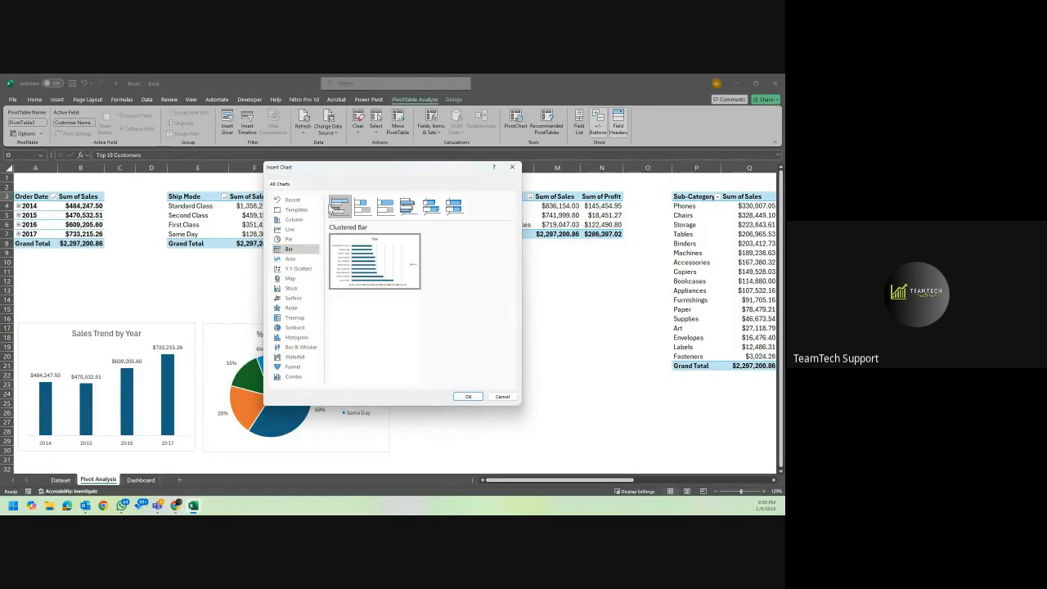
pyautogui.click(469, 397)
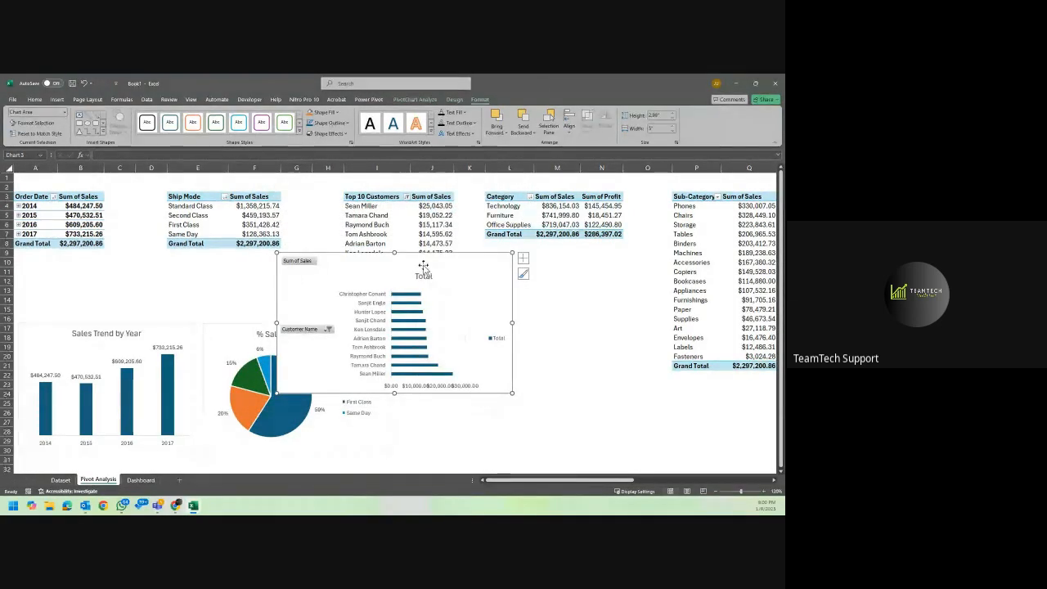
# Move the new customer bar chart clear of the pie chart and hide all its field buttons.
pyautogui.moveTo(422, 266); pyautogui.dragTo(537, 286)
pyautogui.click(556, 286)
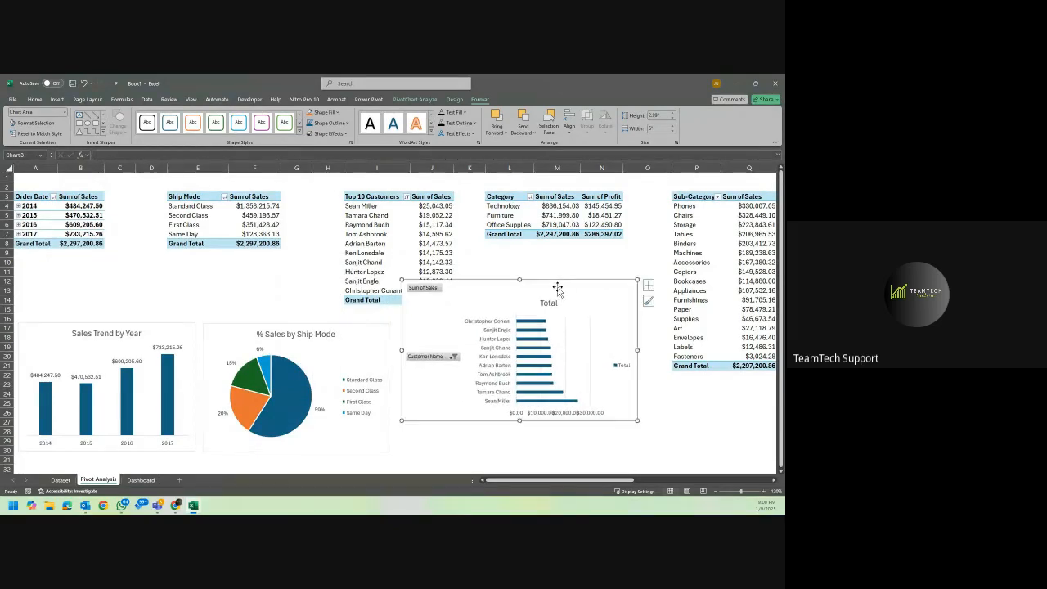
pyautogui.rightClick(427, 291)
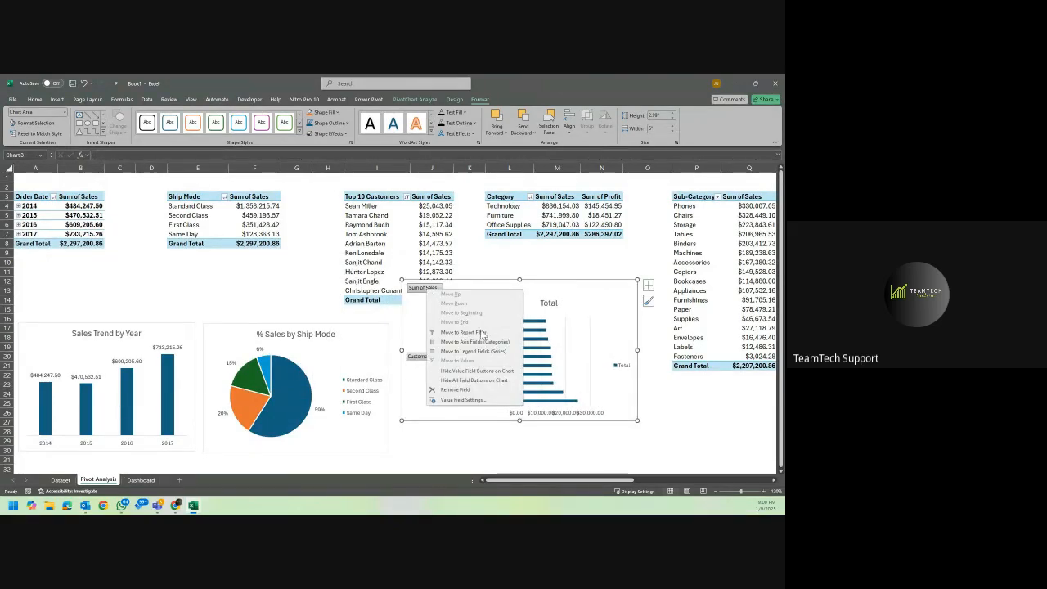
pyautogui.click(473, 380)
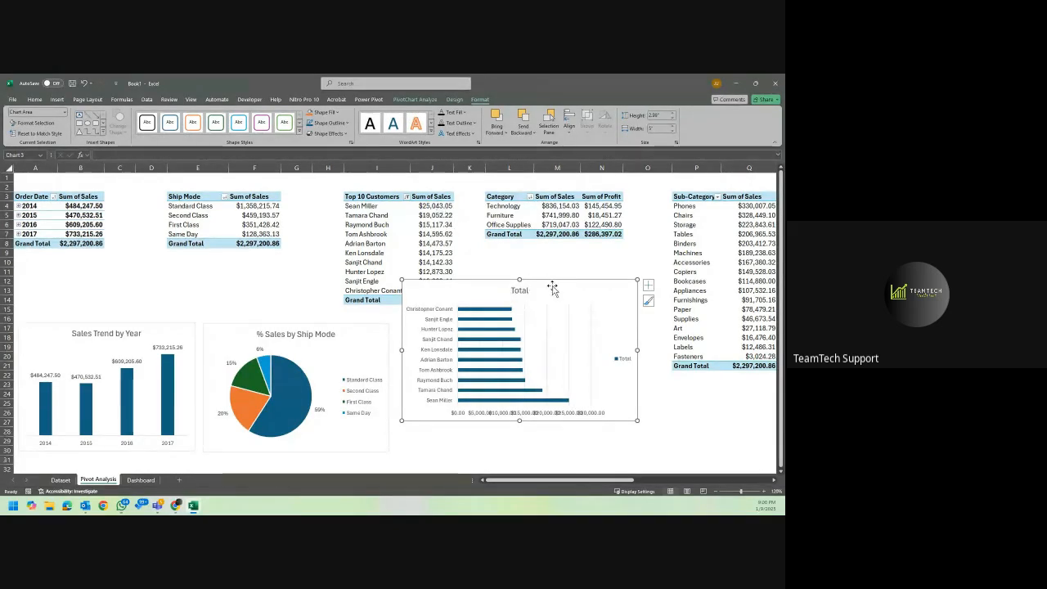
# Shift the customer bar chart further away from the pie chart and delete its legend.
pyautogui.moveTo(553, 288); pyautogui.dragTo(587, 300)
pyautogui.click(660, 372)
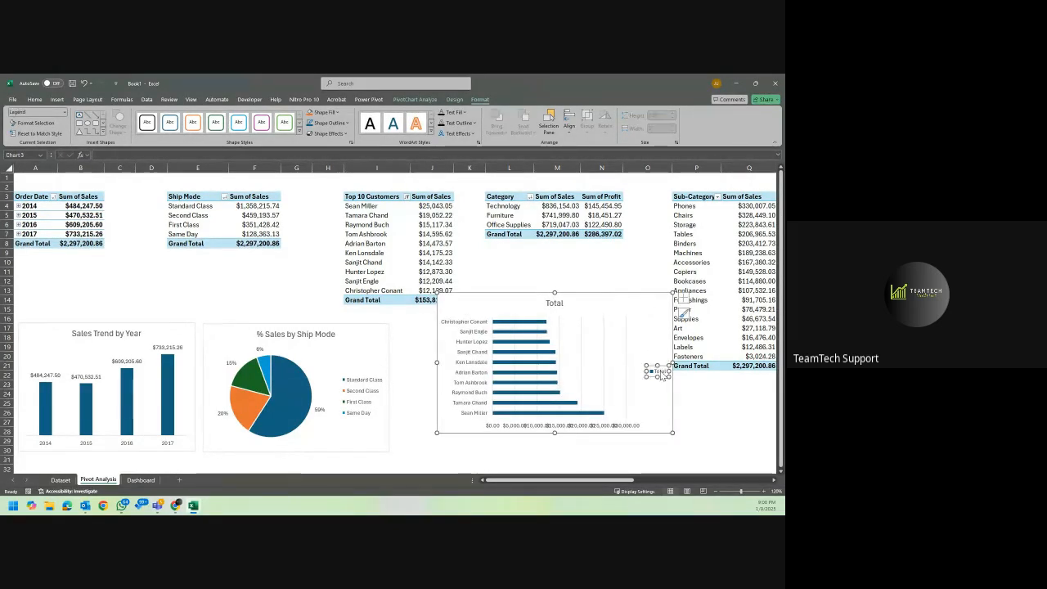
pyautogui.press('Delete')
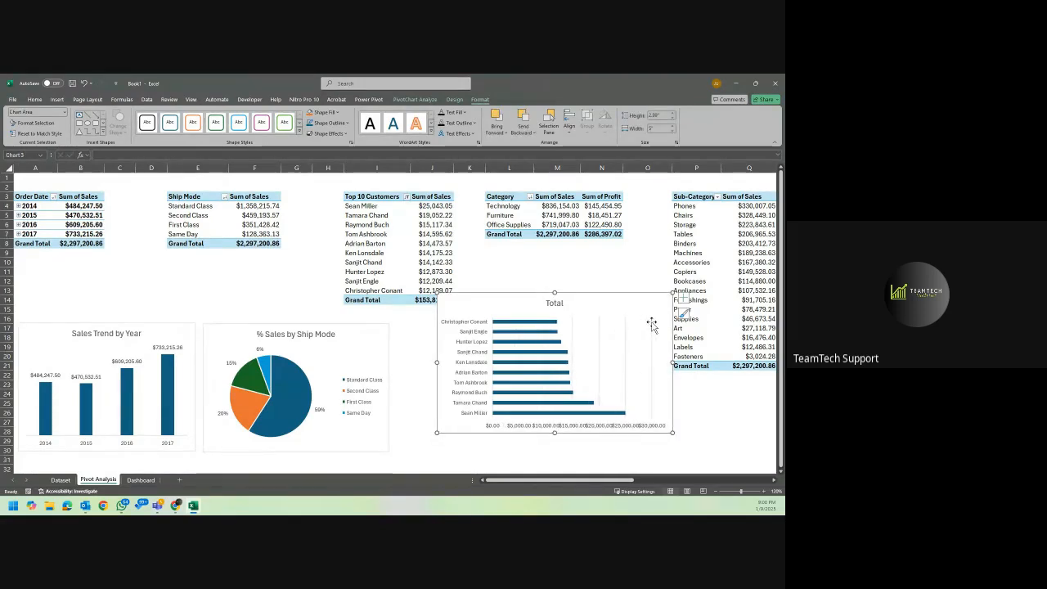
# Delete the vertical gridlines and the horizontal value axis from the customer bar chart.
pyautogui.click(652, 323)
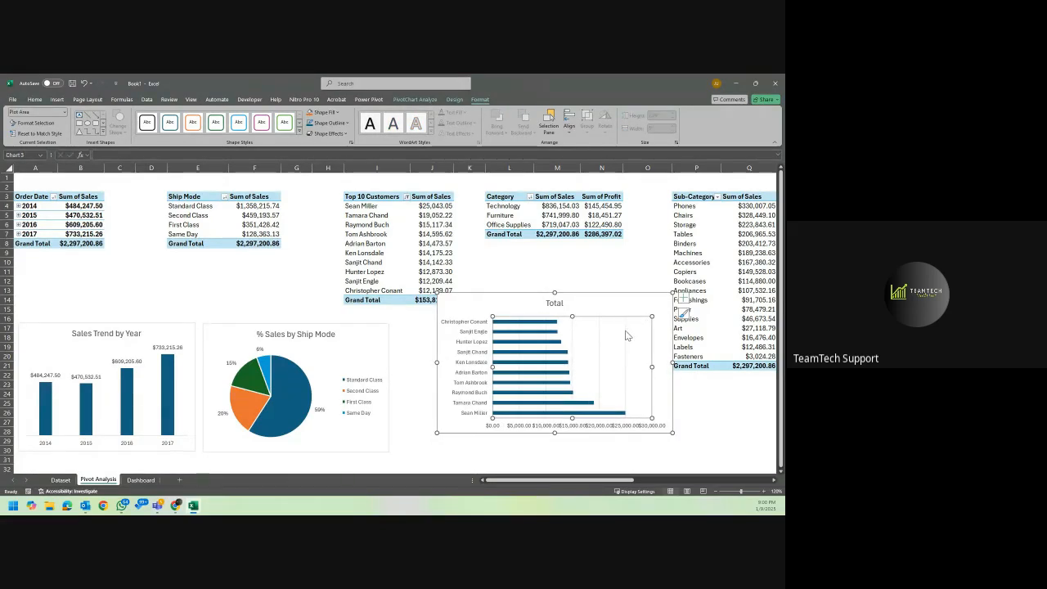
pyautogui.click(626, 336)
pyautogui.press('Delete')
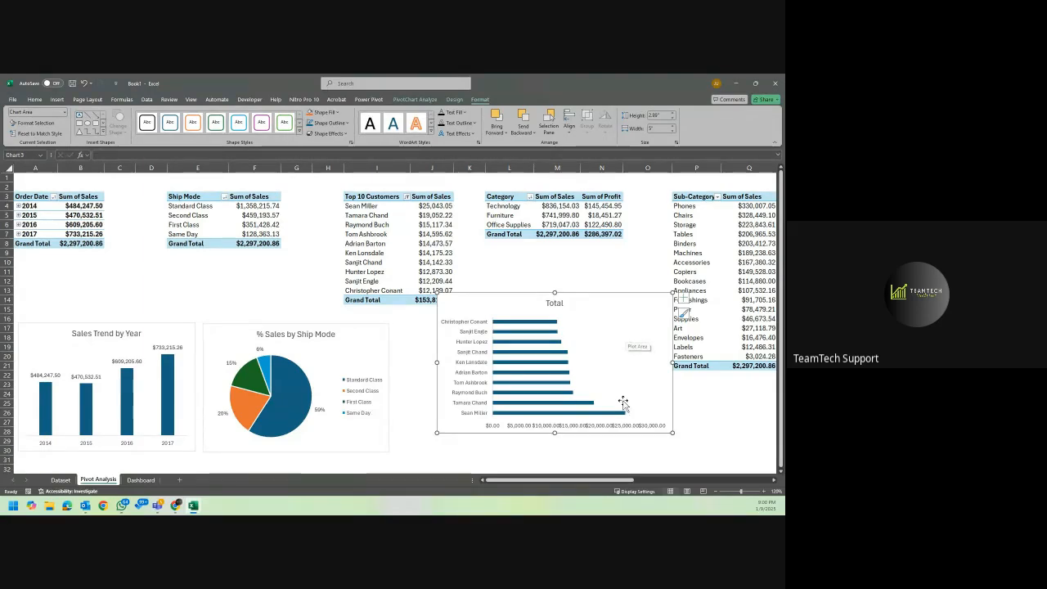
pyautogui.click(616, 426)
pyautogui.press('Delete')
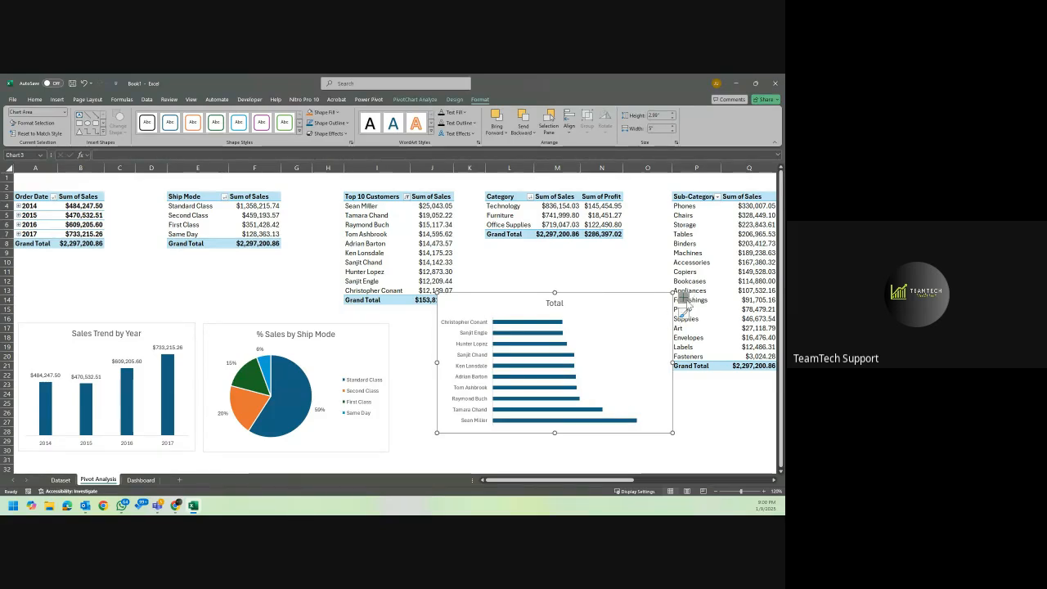
# Add data labels to the customer bar chart and align it in the row beside the pie chart.
pyautogui.click(684, 299)
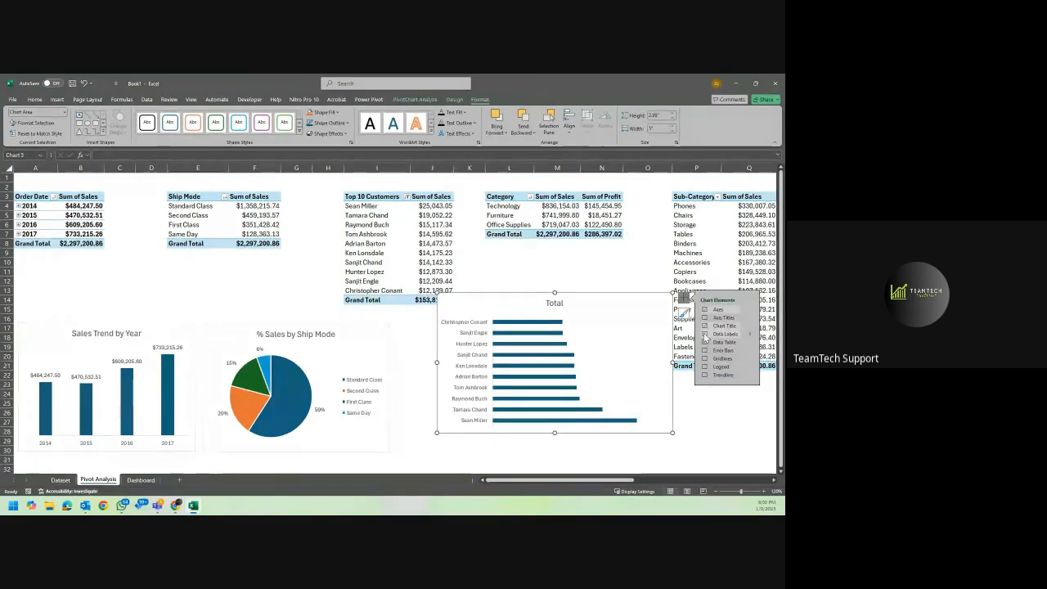
pyautogui.click(704, 334)
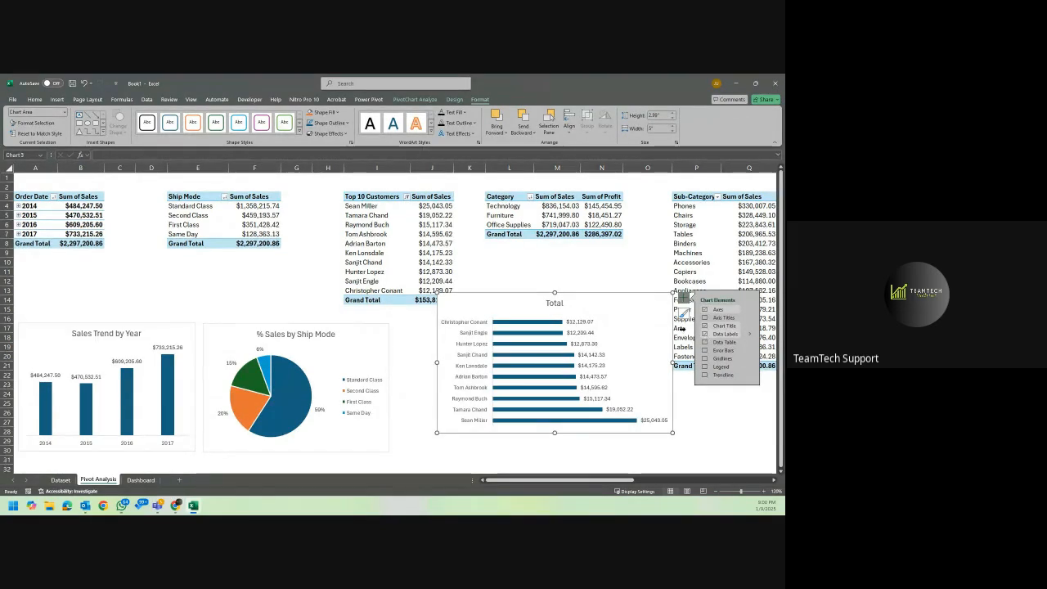
pyautogui.doubleClick(534, 301)
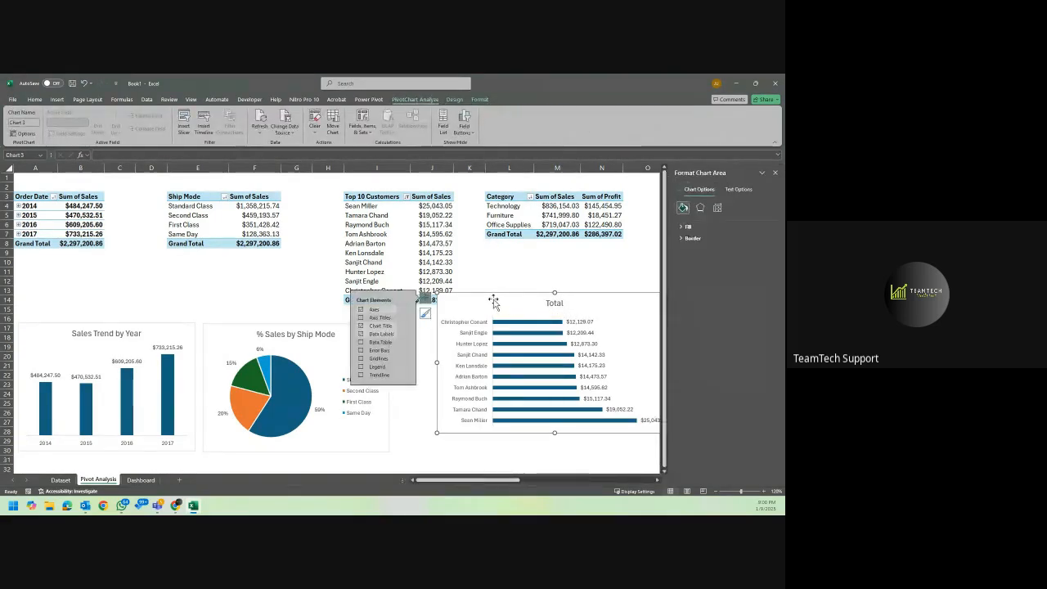
pyautogui.moveTo(493, 300); pyautogui.dragTo(450, 324)
pyautogui.click(516, 319)
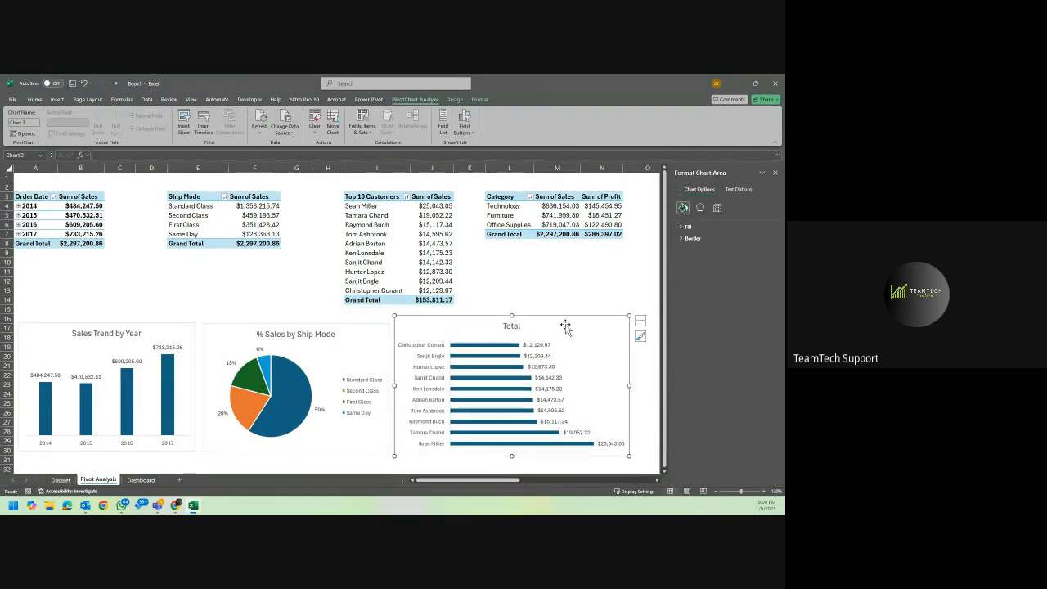
pyautogui.moveTo(625, 316); pyautogui.dragTo(605, 326)
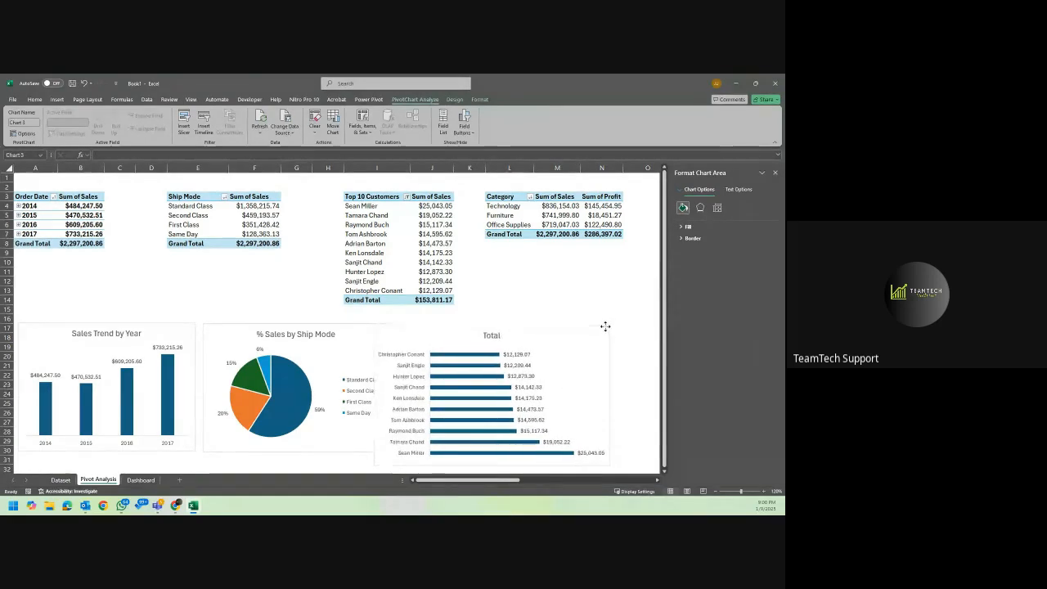
# Examine the bar series' overlap, gap width, effects and fill options and the available chart styles.
pyautogui.click(490, 372)
pyautogui.click(493, 360)
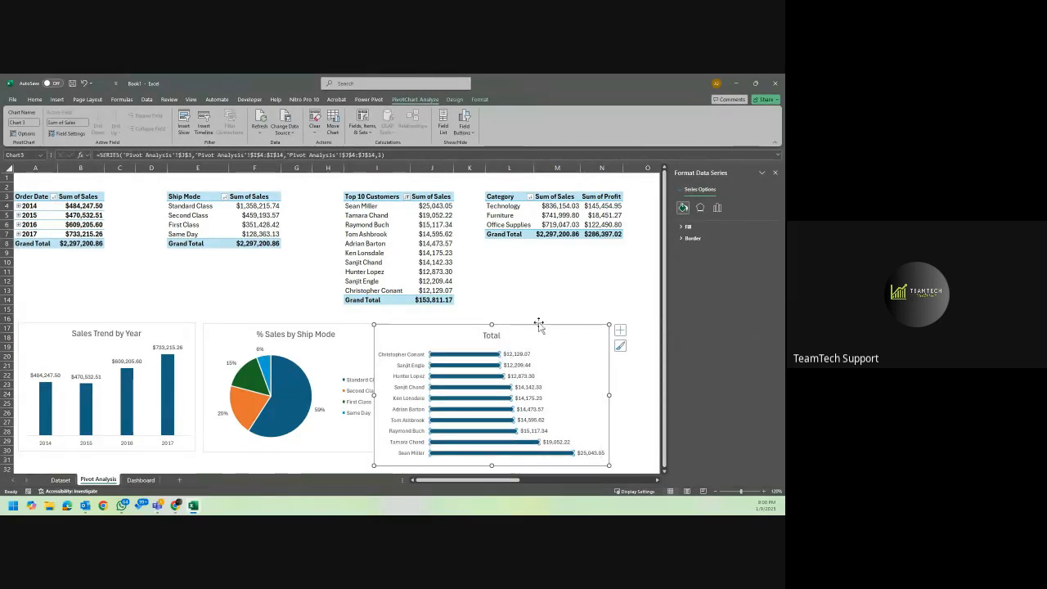
pyautogui.click(718, 208)
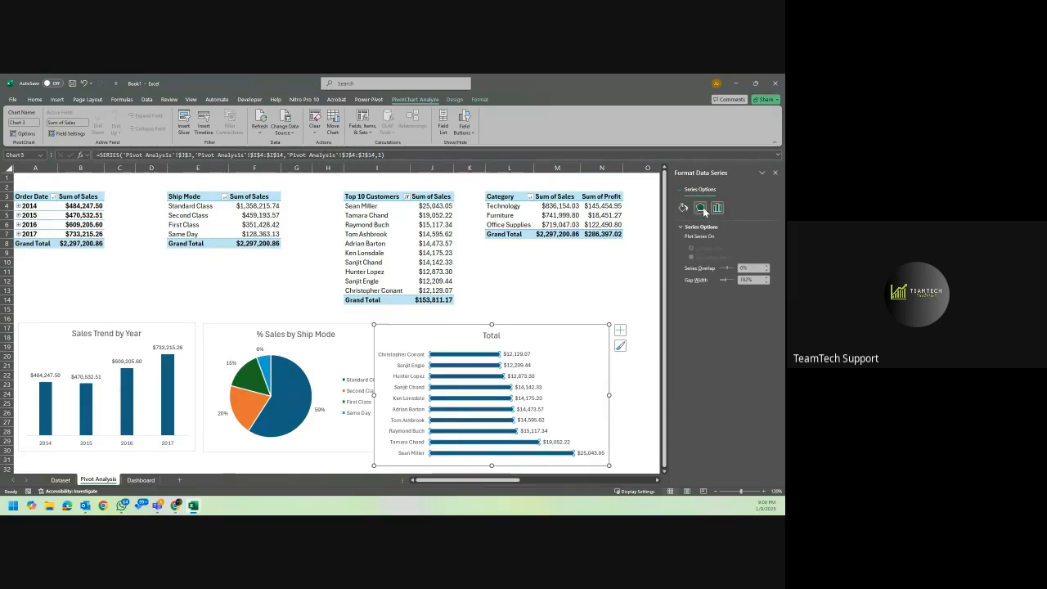
pyautogui.click(701, 209)
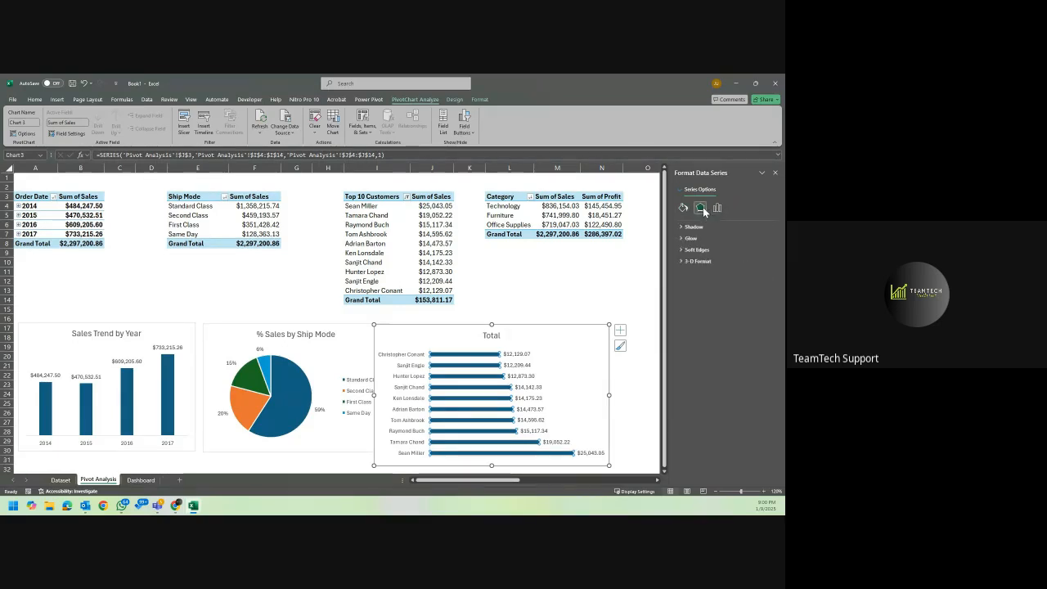
pyautogui.click(686, 209)
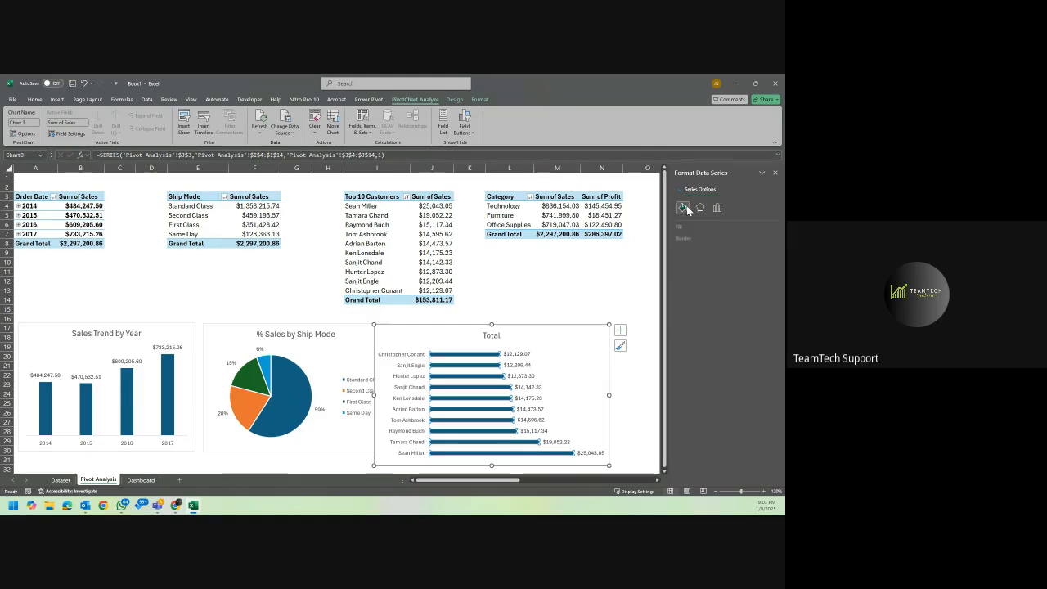
pyautogui.click(717, 209)
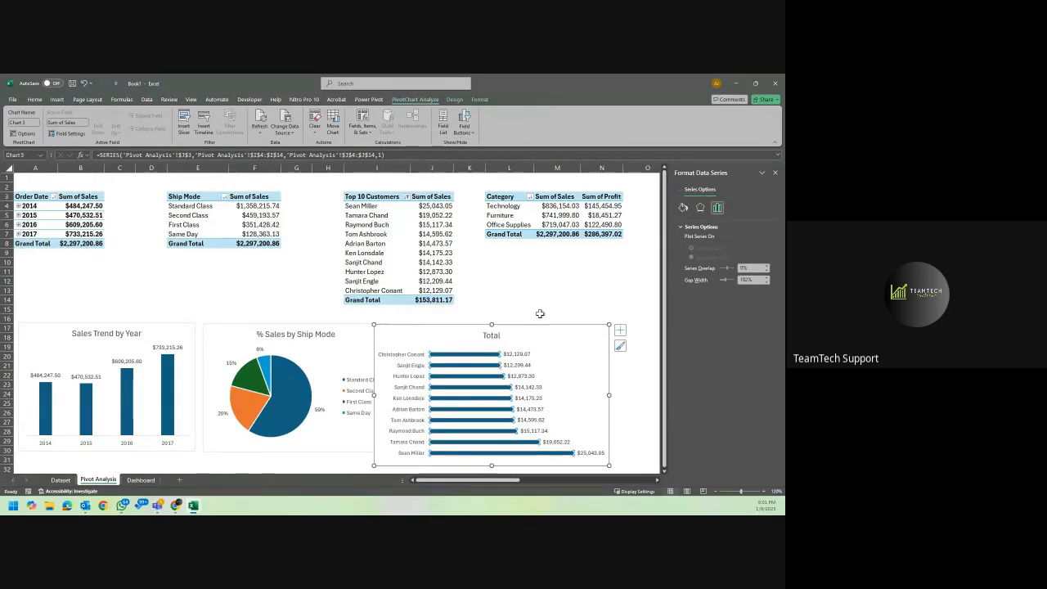
pyautogui.click(620, 345)
pyautogui.click(558, 368)
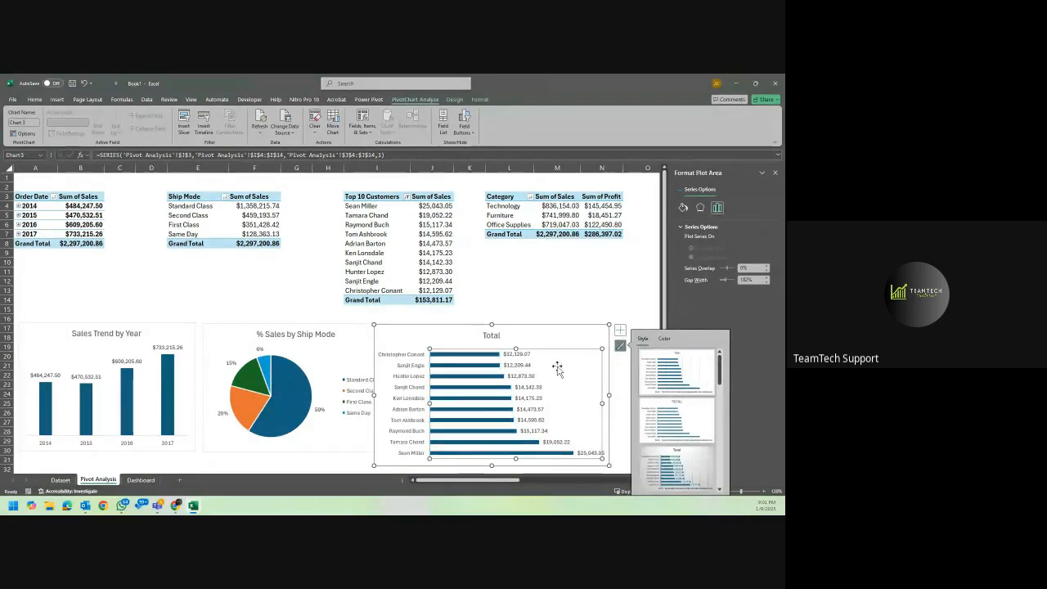
# Sort the Top 10 Customers PivotTable by Sum of Sales from smallest to largest.
pyautogui.click(777, 172)
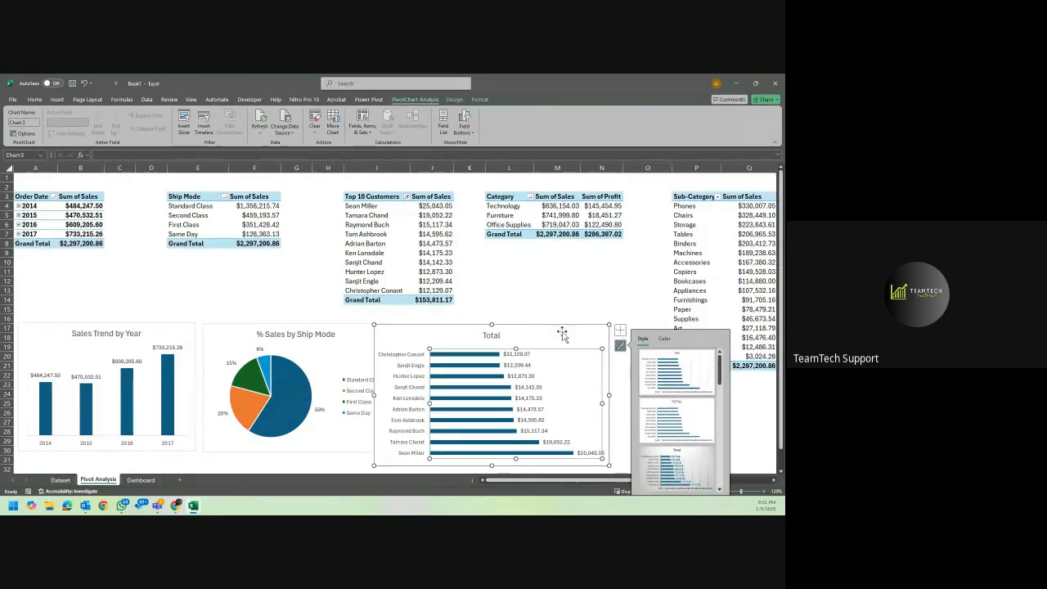
pyautogui.click(568, 332)
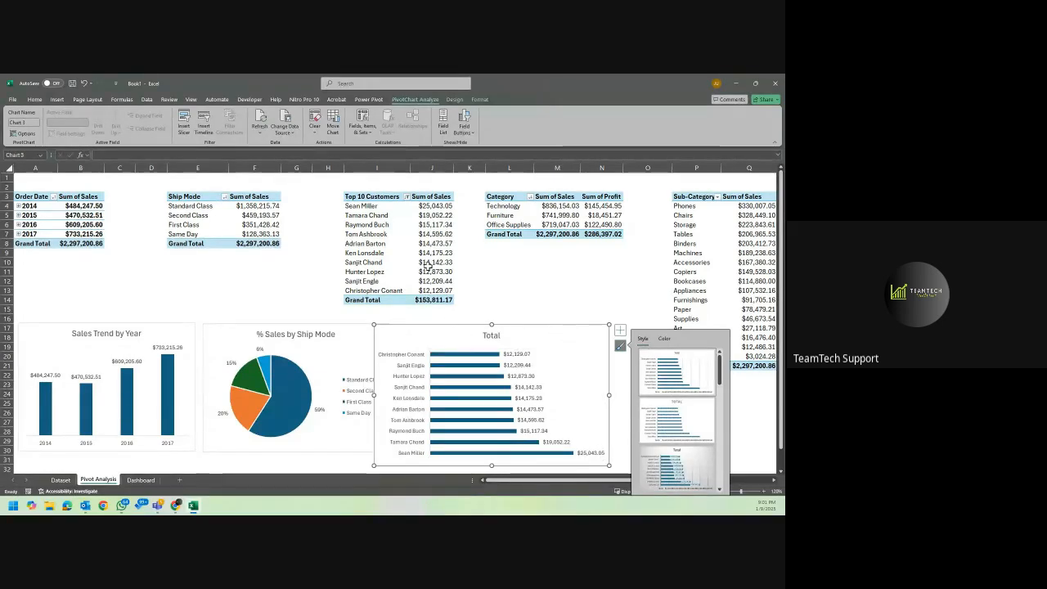
pyautogui.click(429, 214)
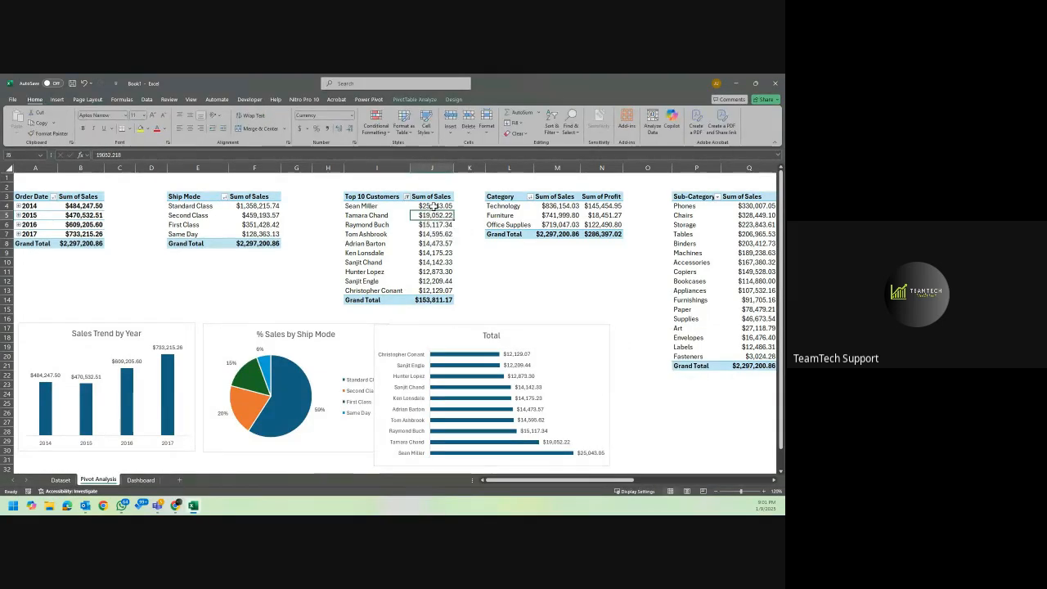
pyautogui.rightClick(433, 206)
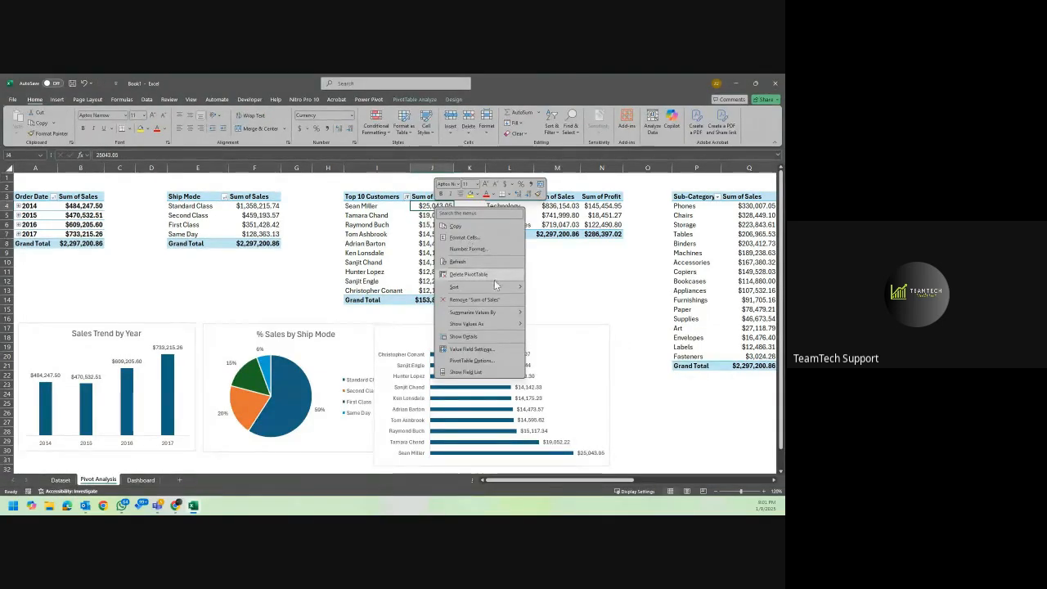
pyautogui.moveTo(497, 286)
pyautogui.click(564, 288)
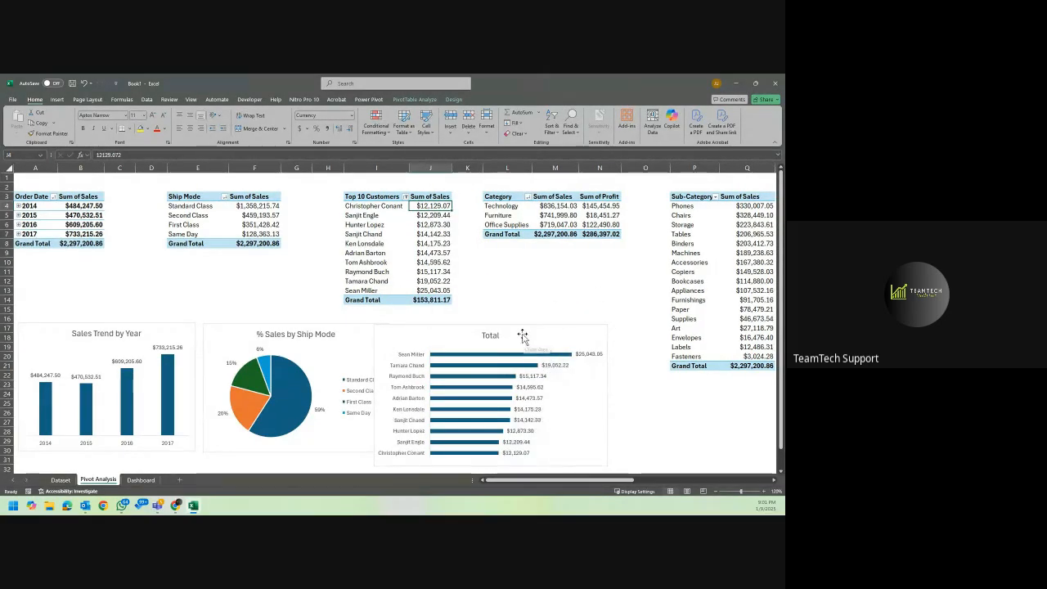
# Move and shrink the customer bar chart to fit the row beside the pie chart and title it "Top 10 Customers".
pyautogui.moveTo(528, 335); pyautogui.dragTo(552, 337)
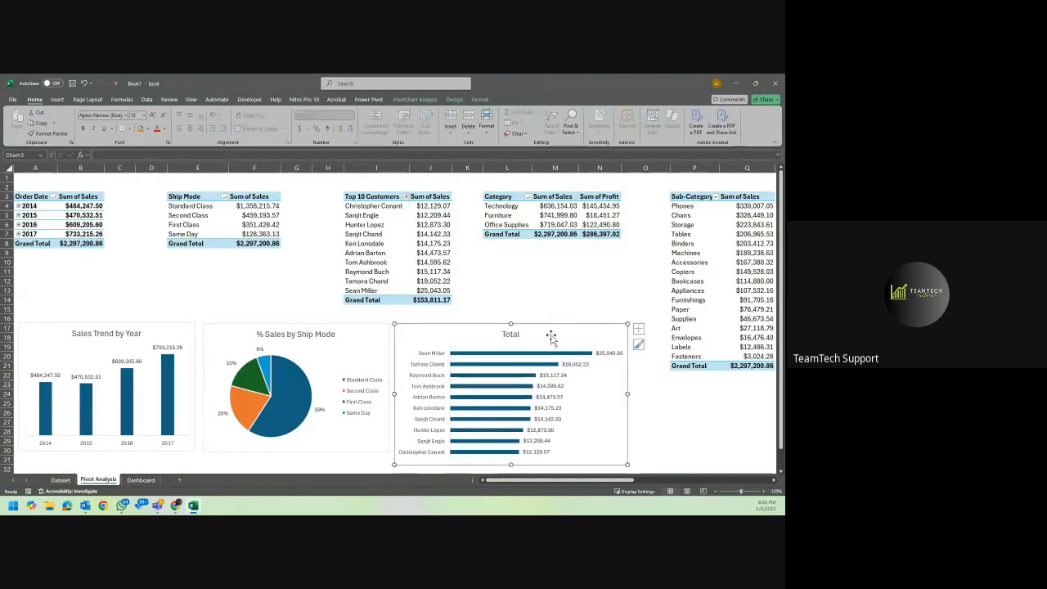
pyautogui.moveTo(627, 464); pyautogui.dragTo(593, 452)
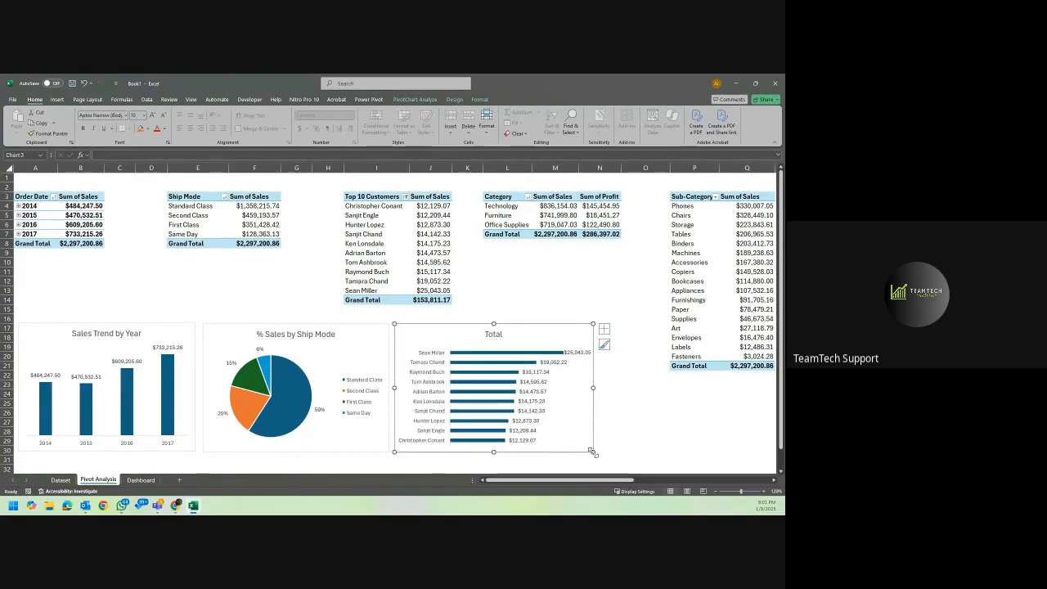
pyautogui.doubleClick(496, 335)
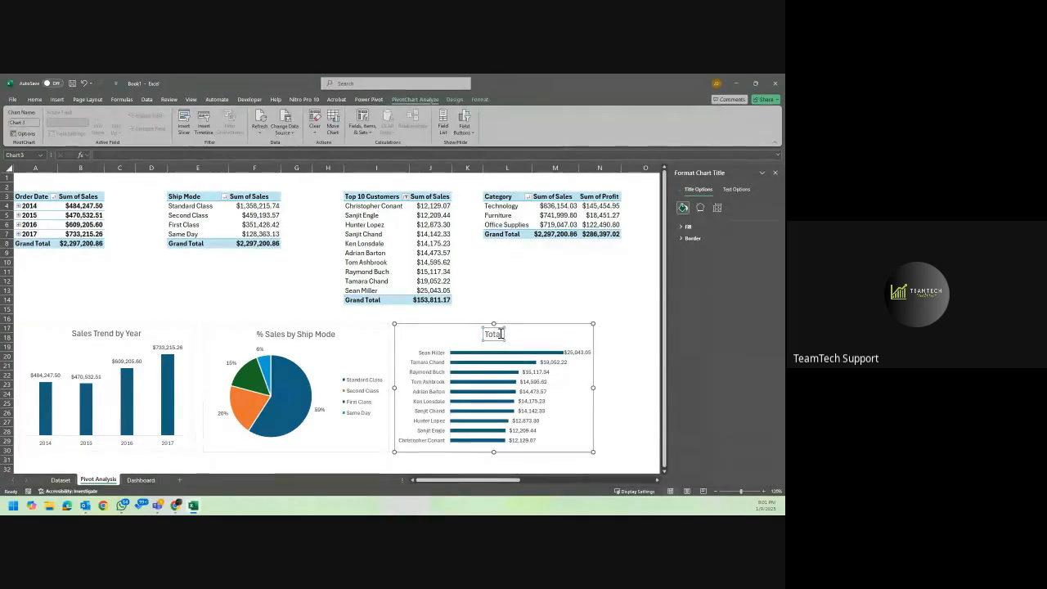
pyautogui.doubleClick(496, 334)
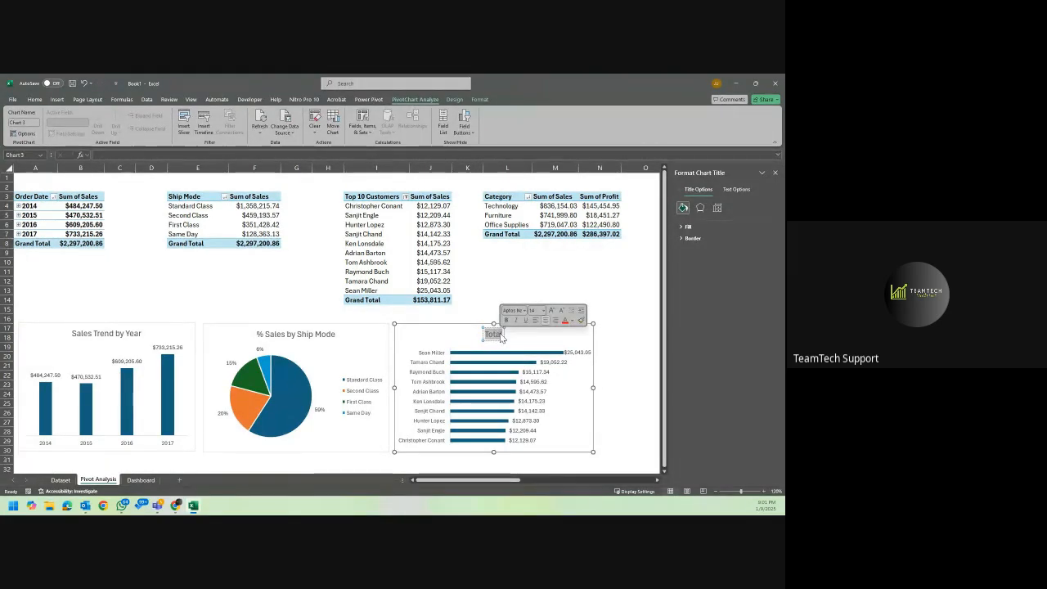
pyautogui.write('Top')
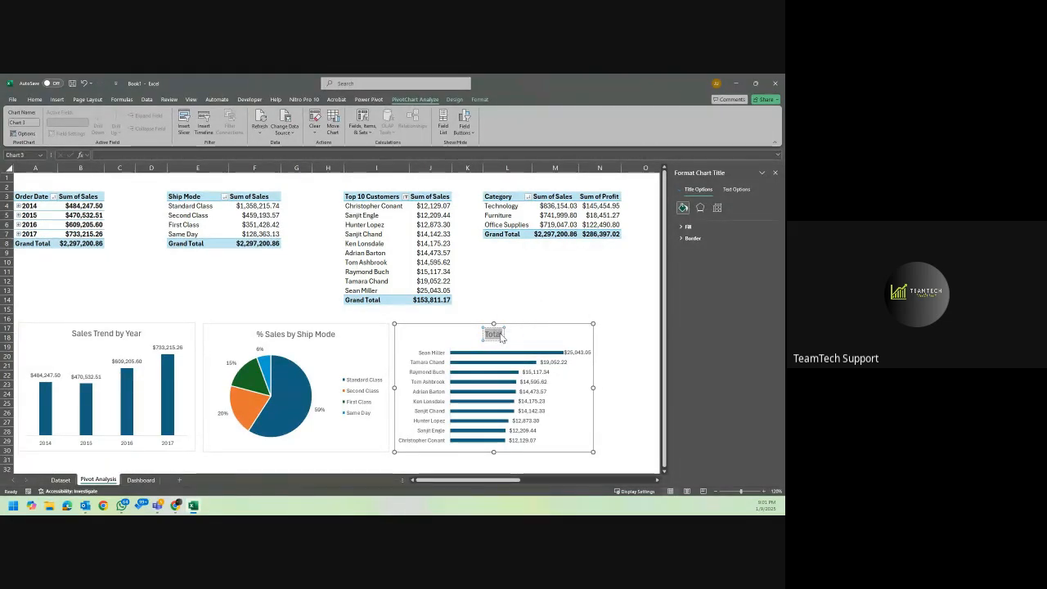
pyautogui.write(' 1')
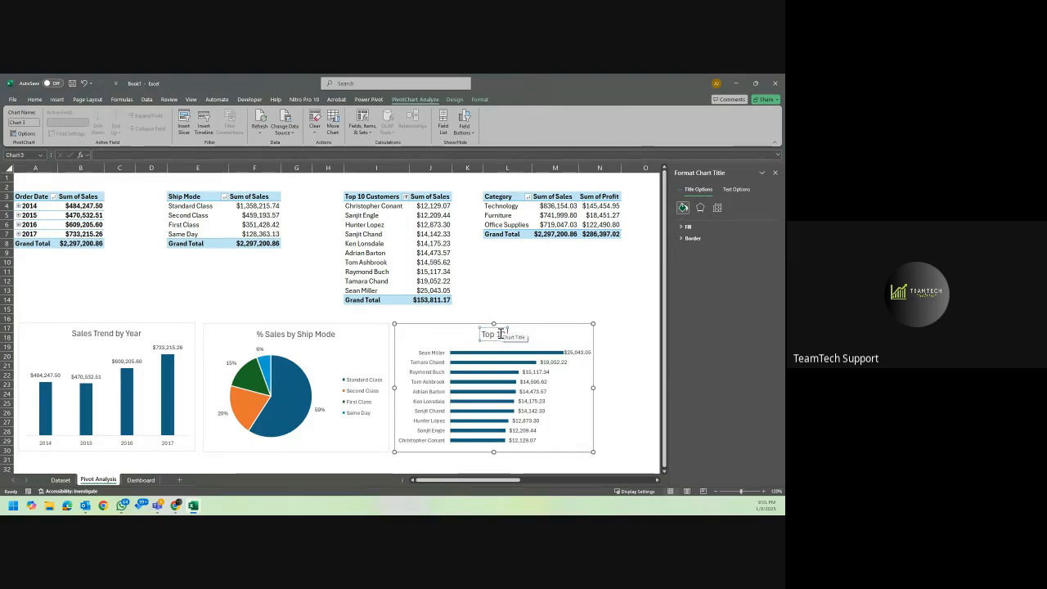
pyautogui.write('0 Customer')
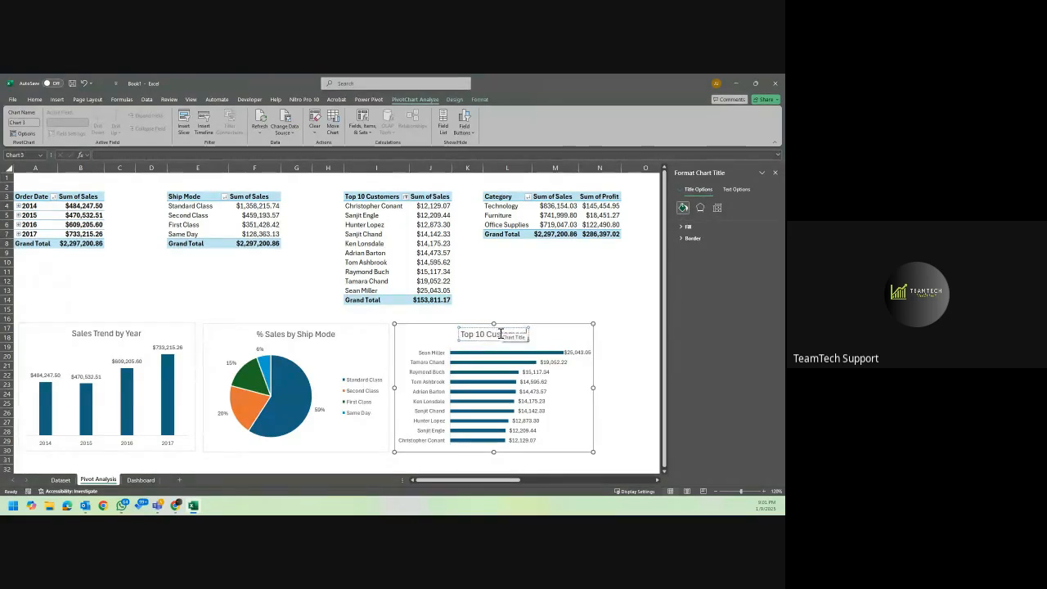
pyautogui.write('s')
pyautogui.click(563, 335)
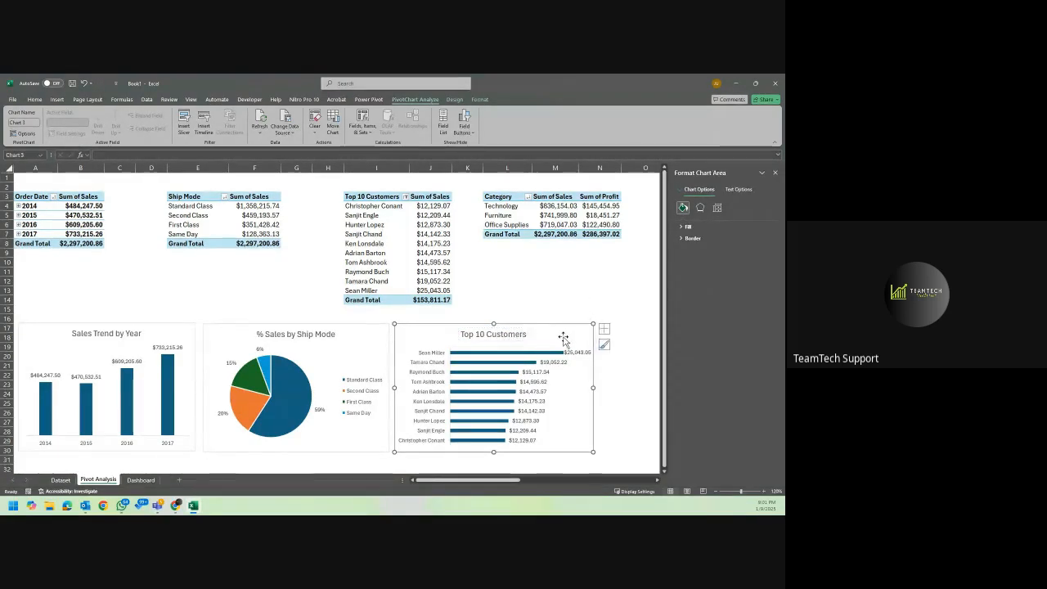
pyautogui.click(607, 373)
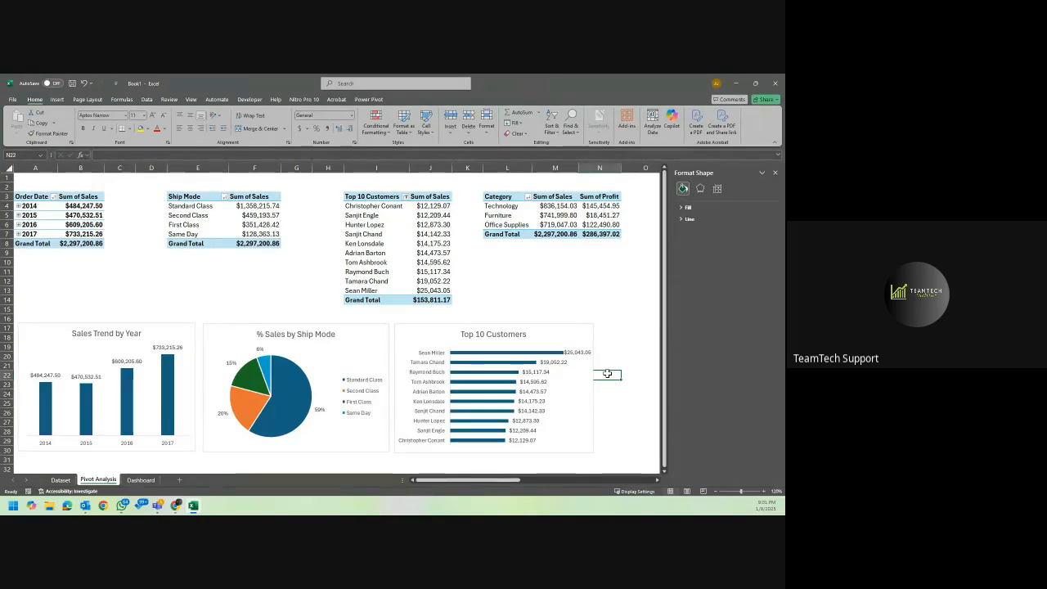
pyautogui.click(774, 173)
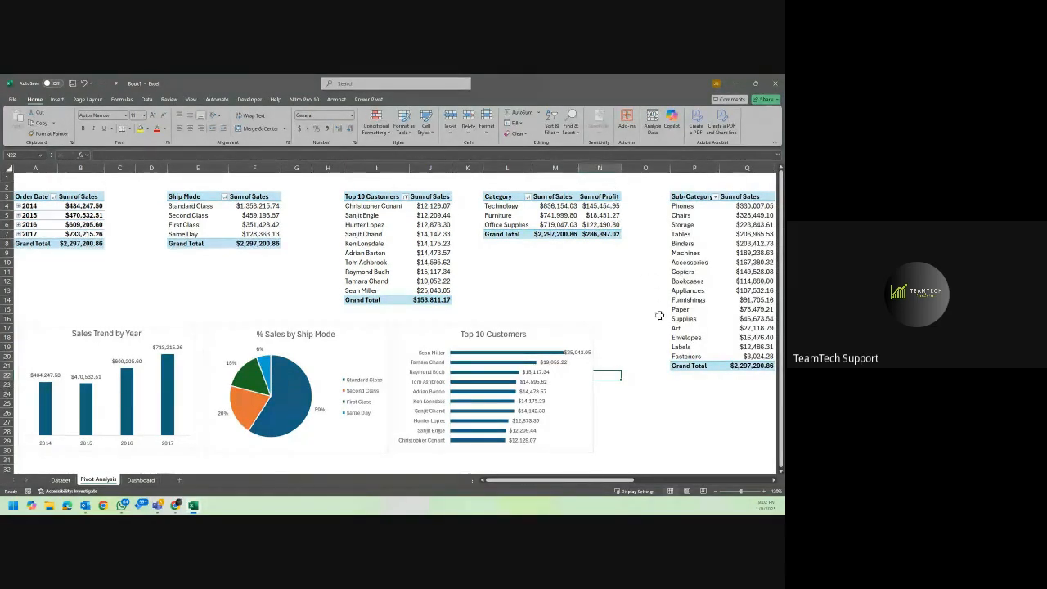
# Insert a clustered column PivotChart from the PivotTable of Sum of Quantity by Category and Sub-Category.
pyautogui.hscroll(3, 659, 329)
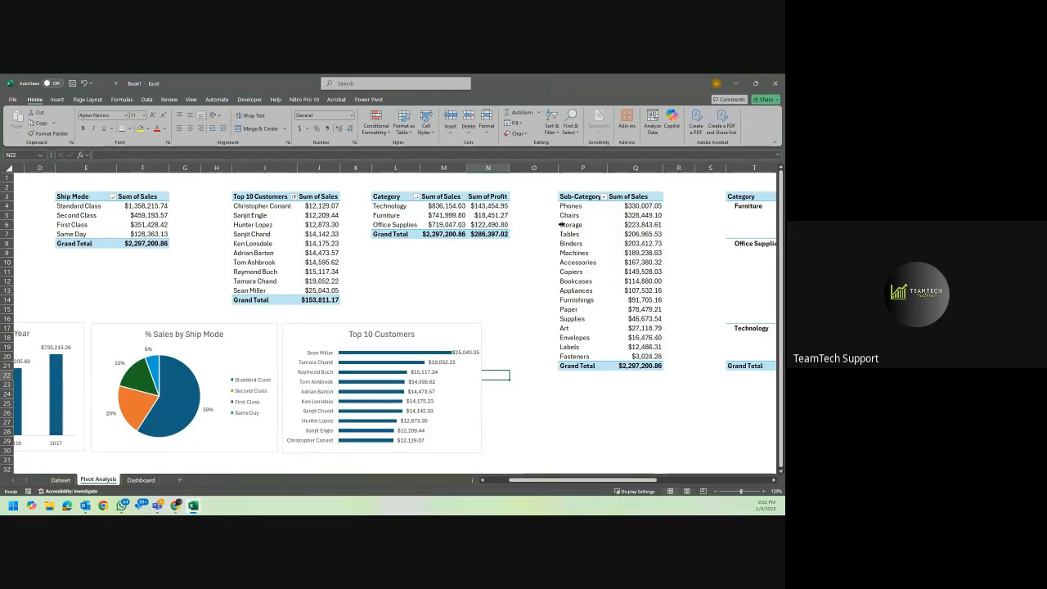
pyautogui.click(416, 198)
pyautogui.press('Escape')
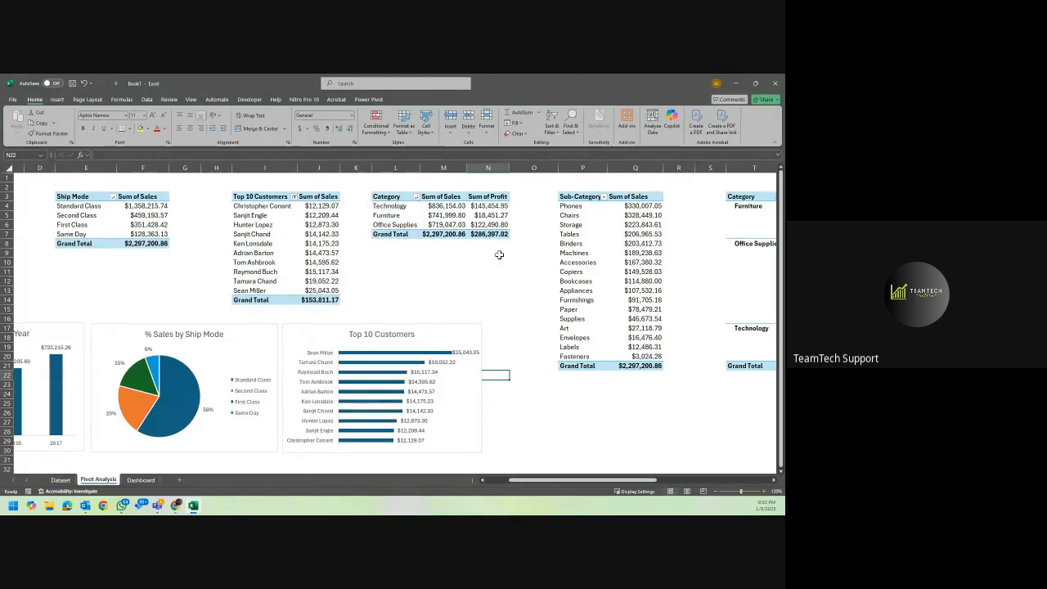
pyautogui.hscroll(2, 498, 257)
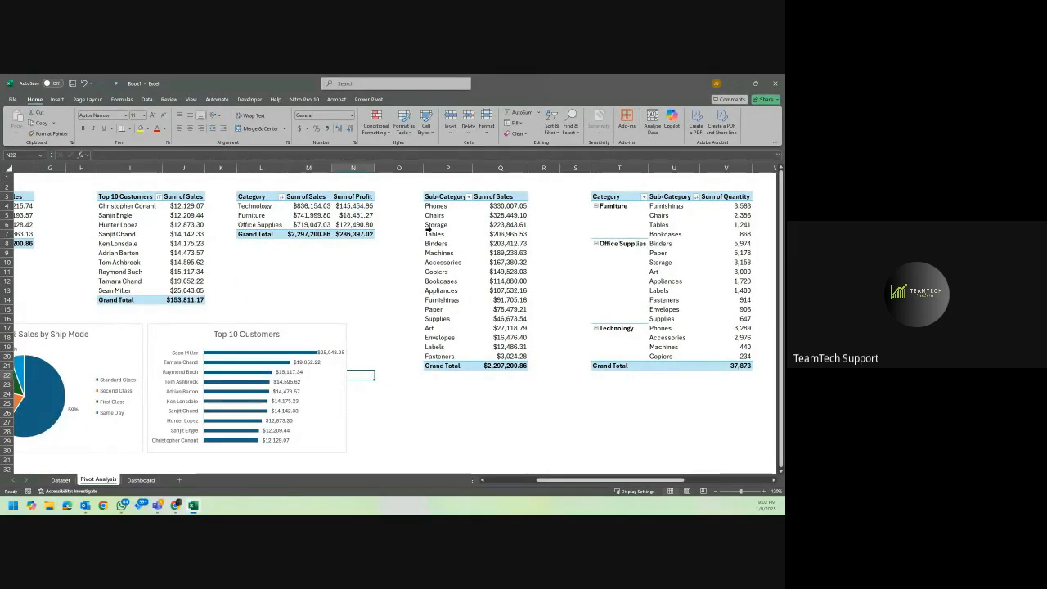
pyautogui.click(680, 247)
pyautogui.click(713, 234)
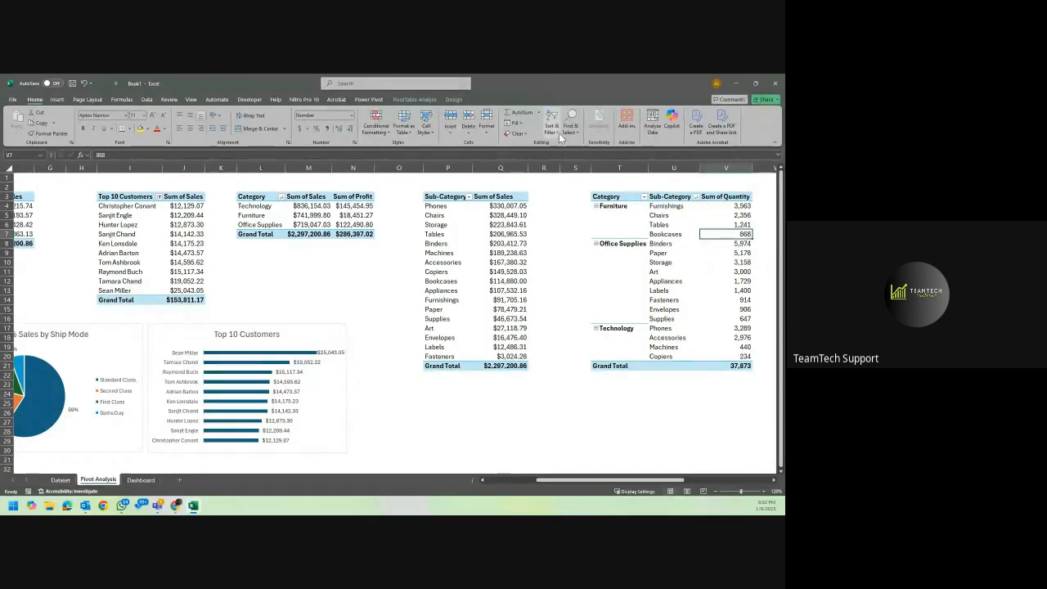
pyautogui.click(414, 99)
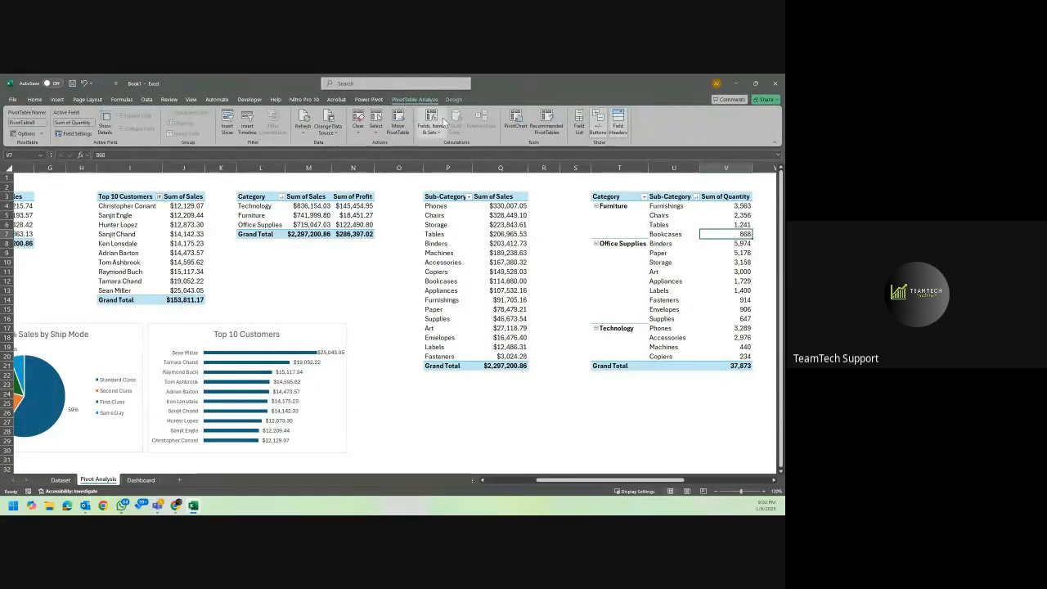
pyautogui.click(519, 122)
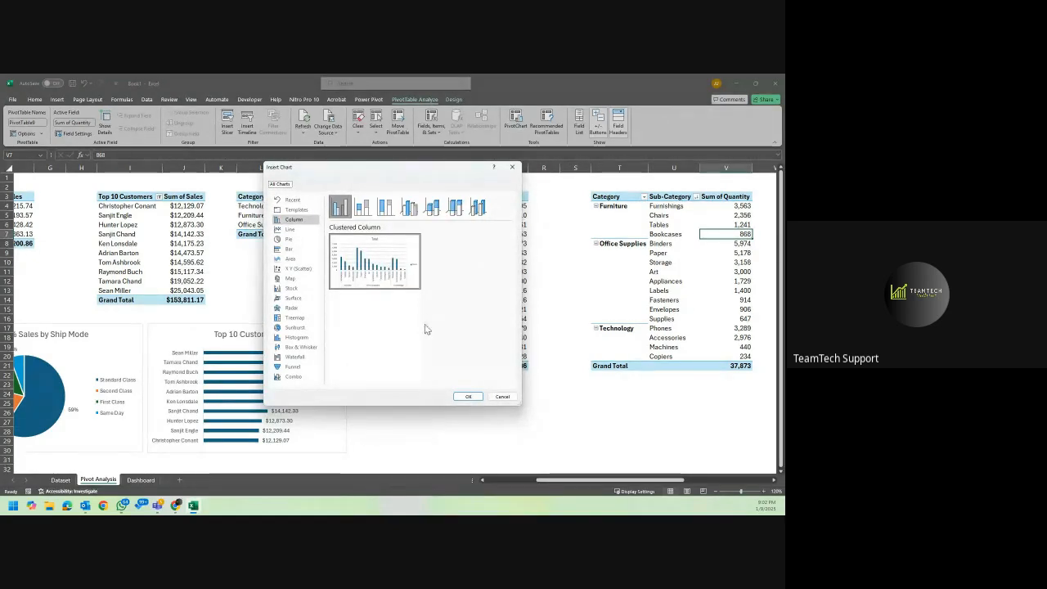
pyautogui.click(468, 396)
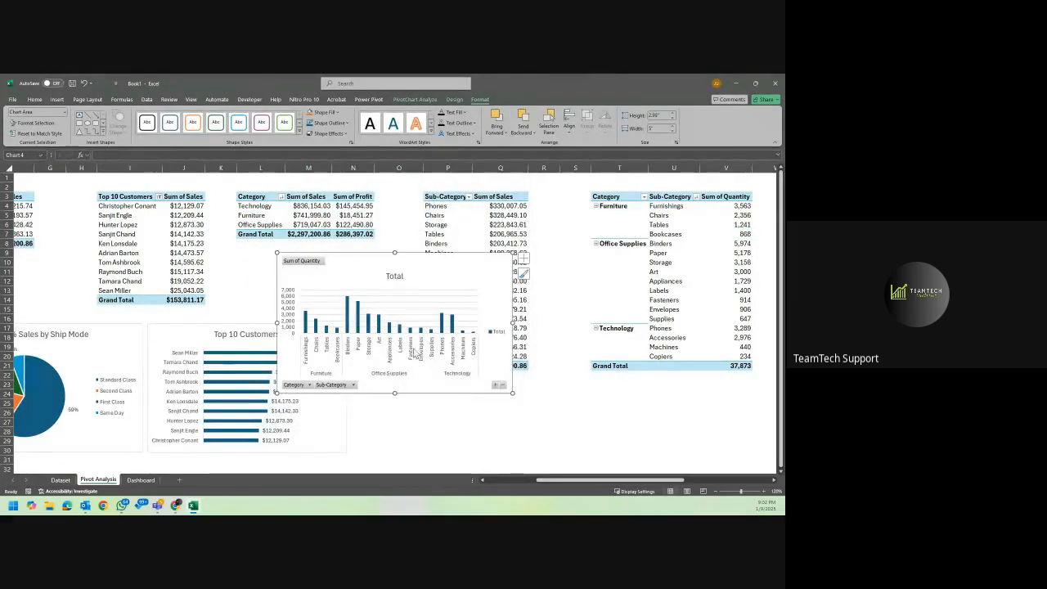
# Remove the legend and all field buttons from the quantity column chart, shift it, and delete the whole chart.
pyautogui.moveTo(422, 265); pyautogui.dragTo(513, 262)
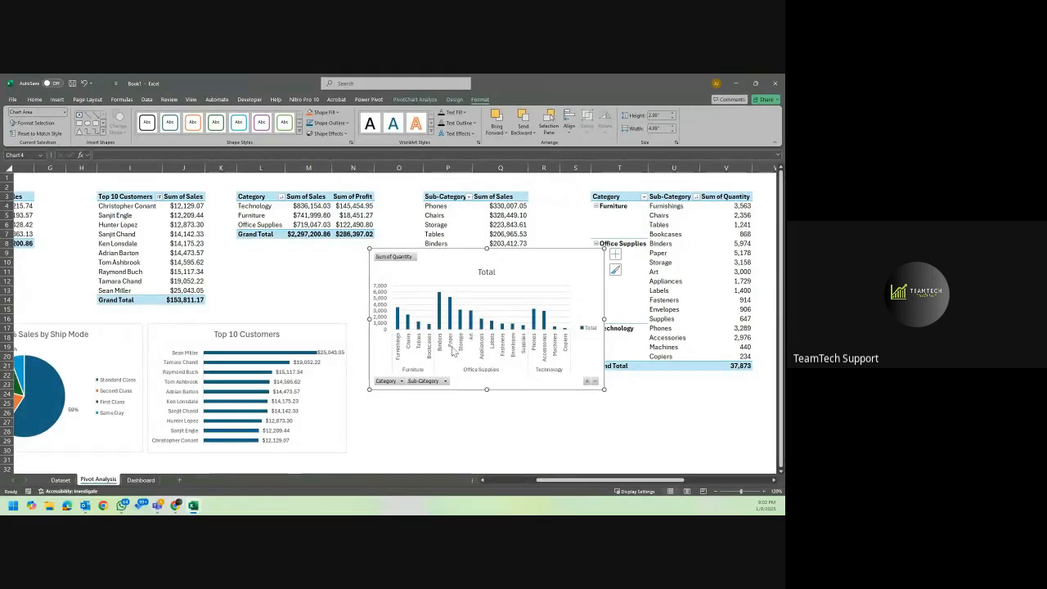
pyautogui.click(589, 329)
pyautogui.press('Delete')
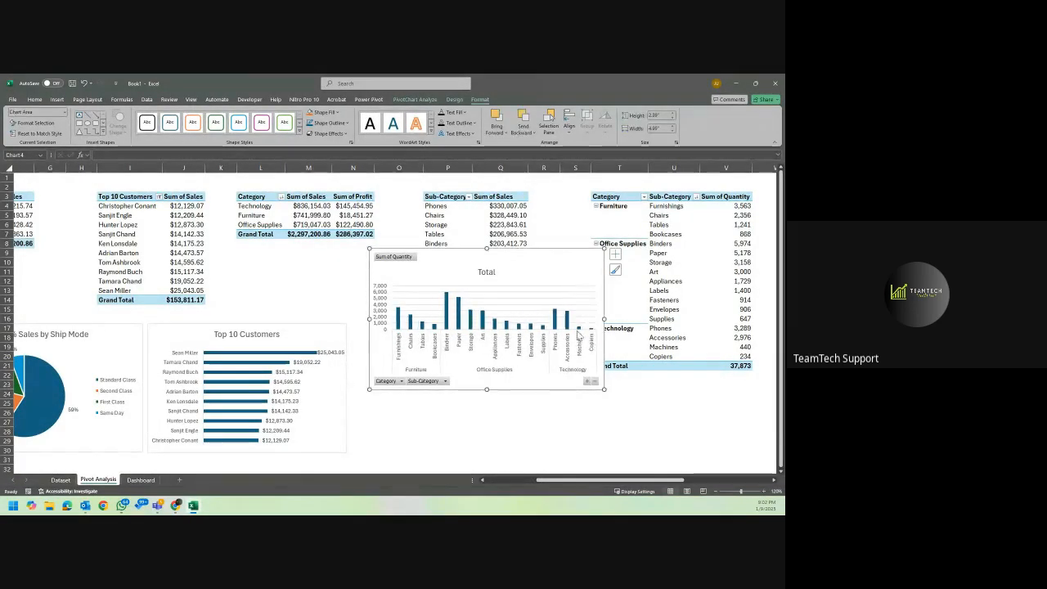
pyautogui.rightClick(391, 258)
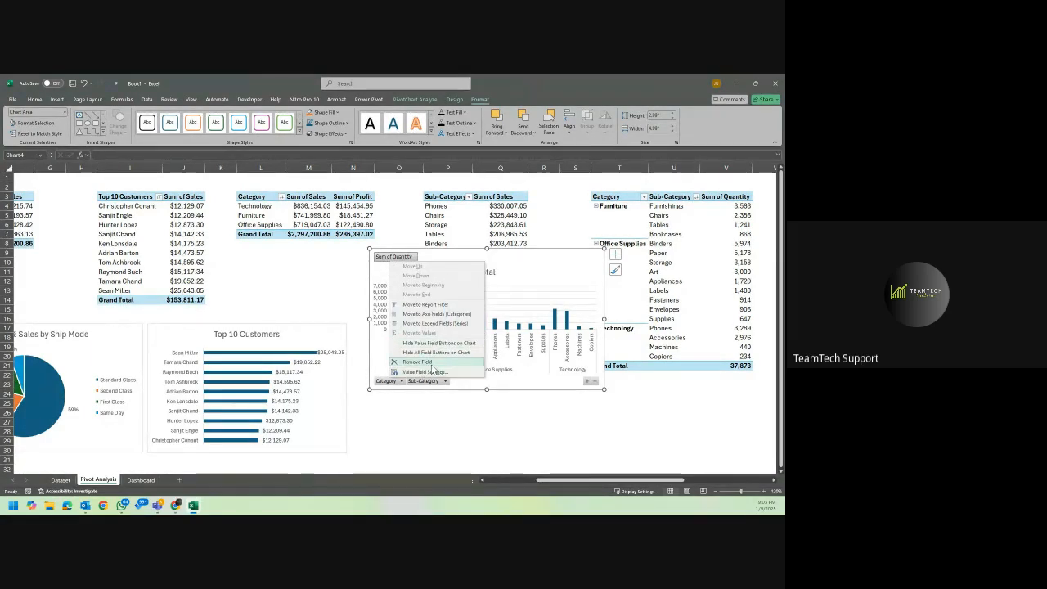
pyautogui.press('Escape')
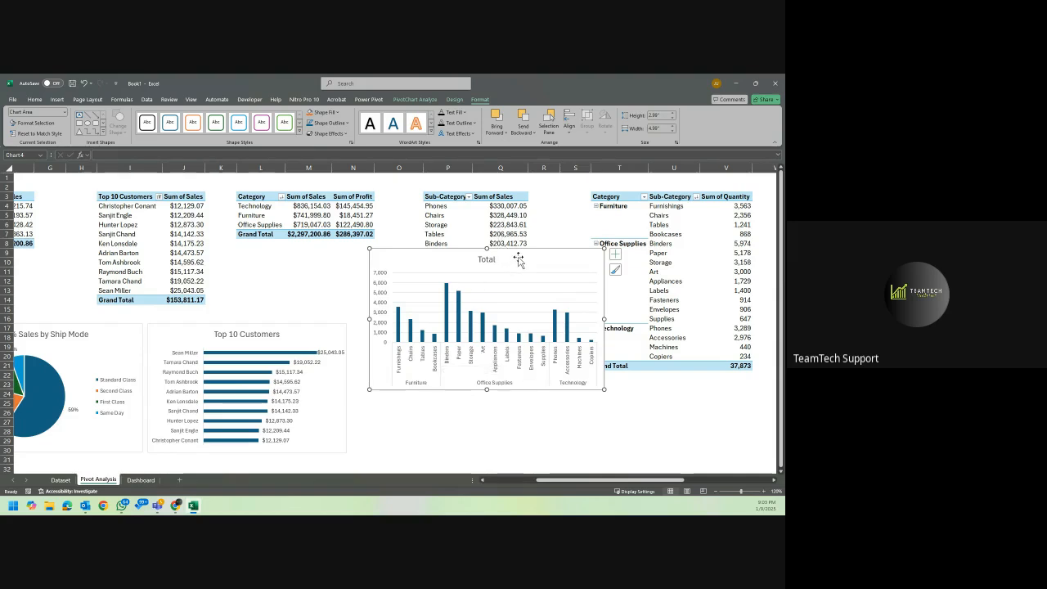
pyautogui.moveTo(519, 258); pyautogui.dragTo(526, 289)
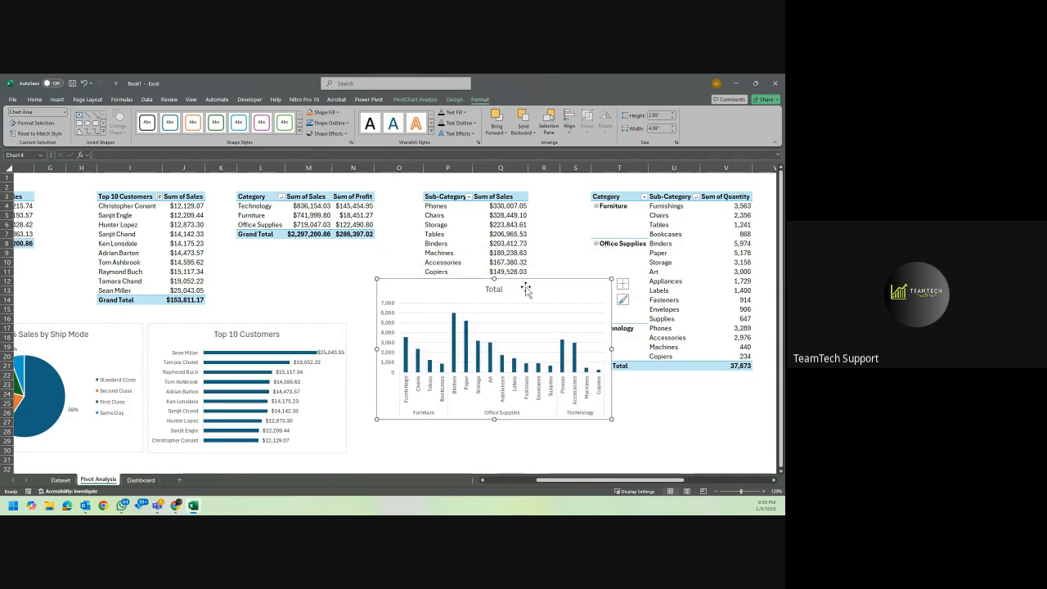
pyautogui.press('Delete')
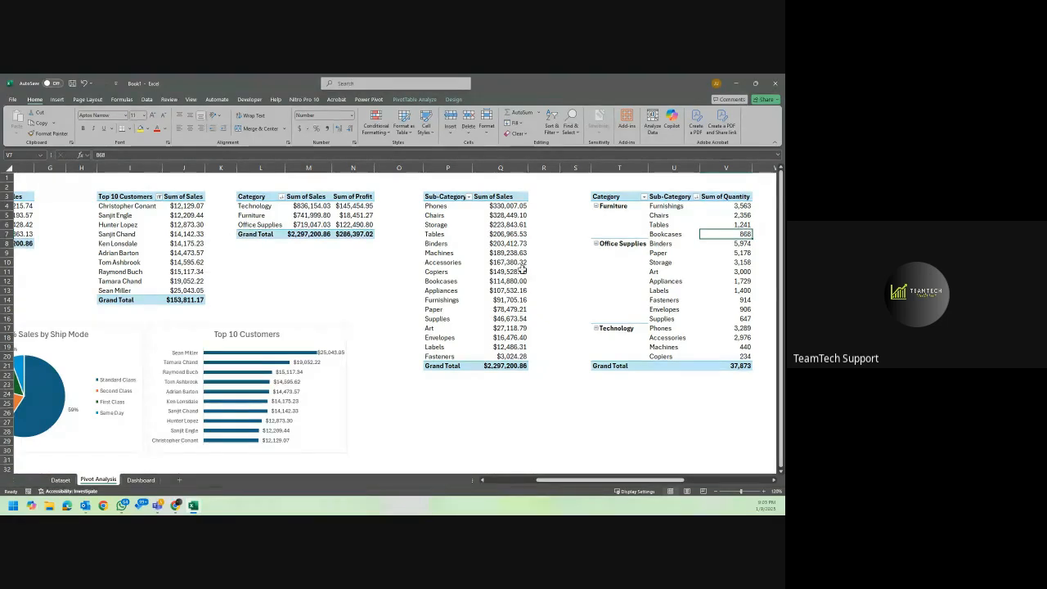
# Filter the Sub-Category sales PivotTable to the top 10 items by Sum of Sales.
pyautogui.click(461, 196)
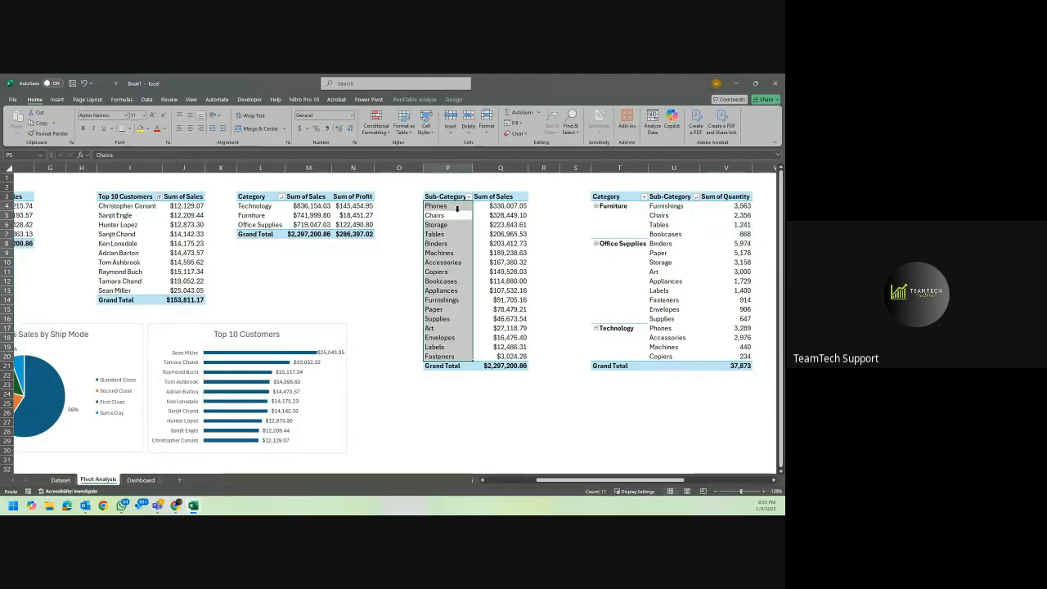
pyautogui.click(458, 206)
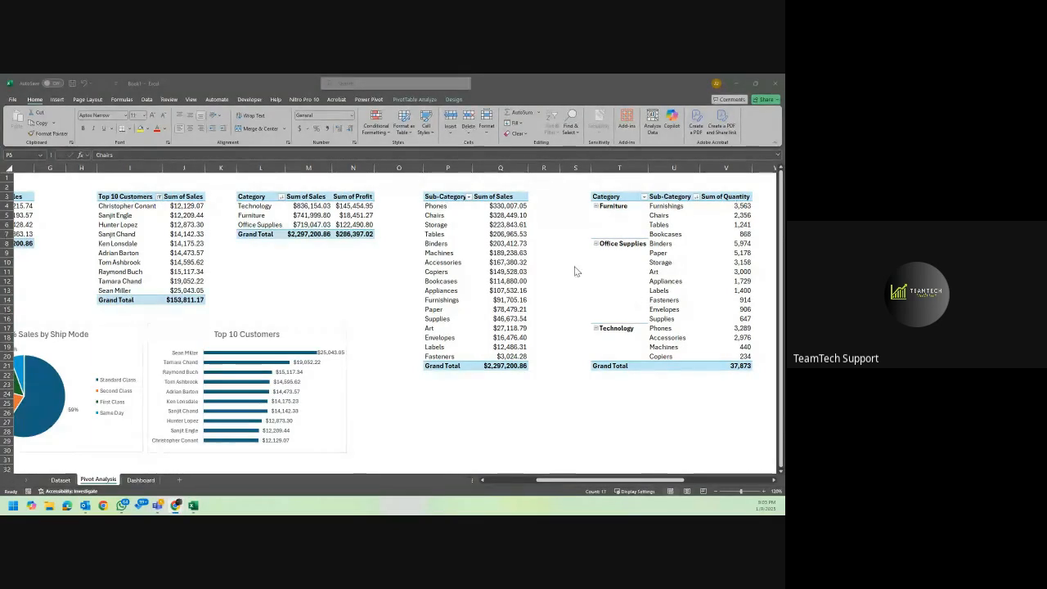
pyautogui.click(462, 207)
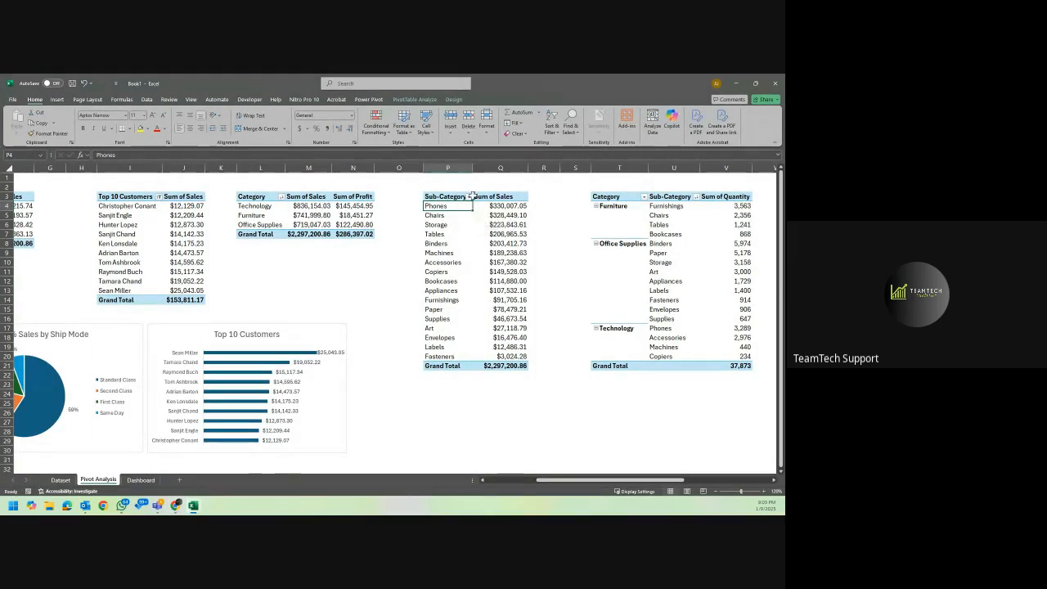
pyautogui.click(469, 197)
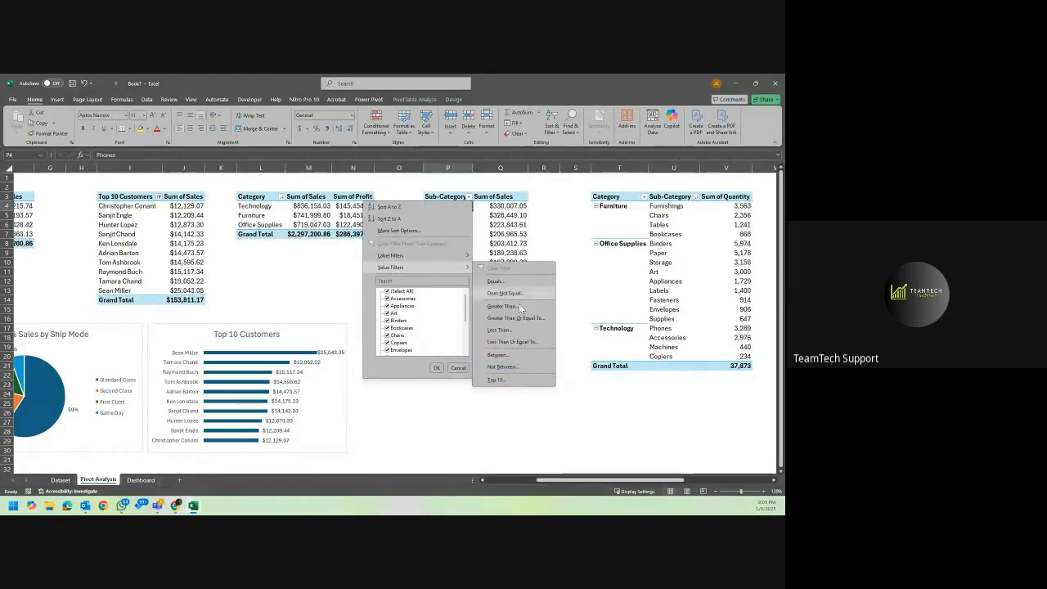
pyautogui.click(500, 379)
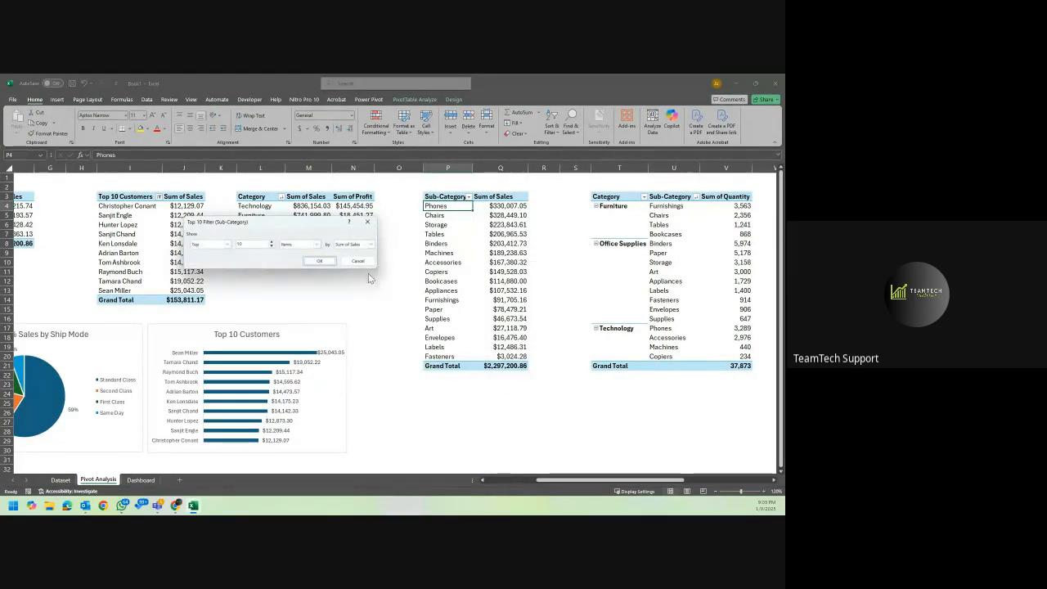
pyautogui.click(320, 260)
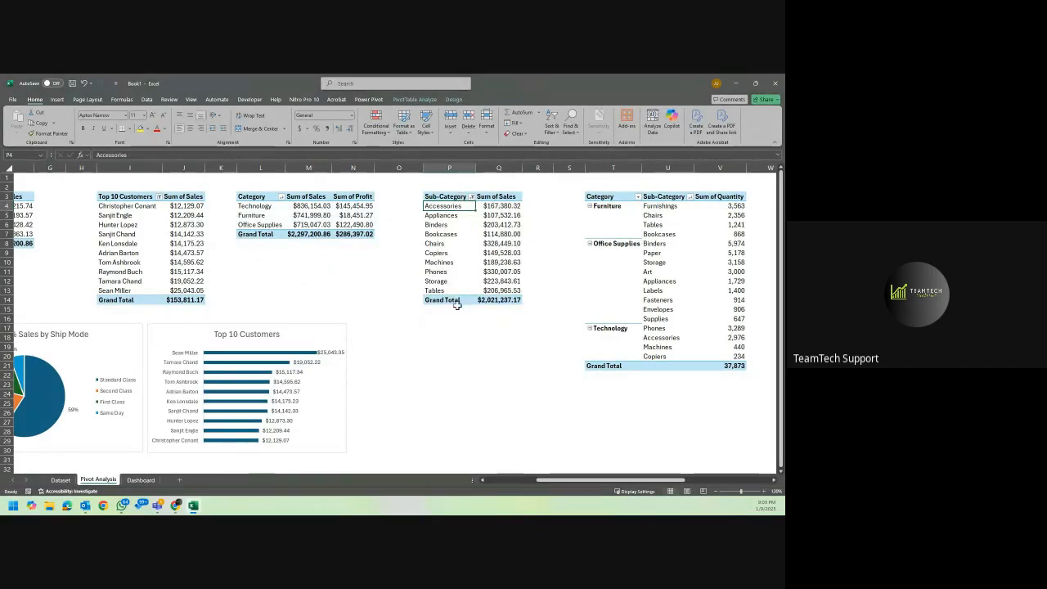
pyautogui.click(426, 318)
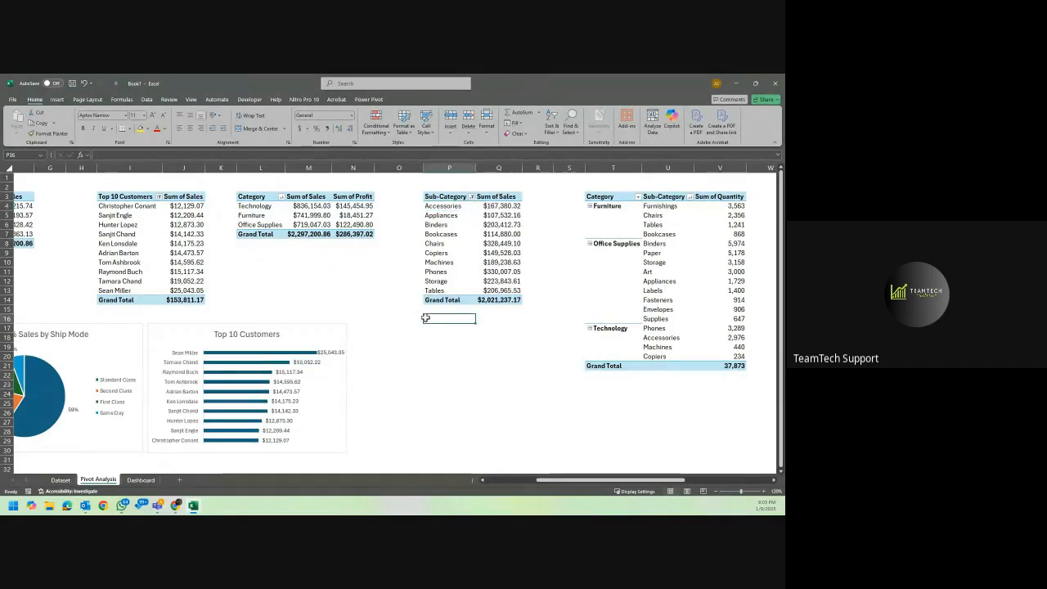
# Insert a clustered bar PivotChart from the Sub-Category PivotTable of Sum of Sales.
pyautogui.click(442, 235)
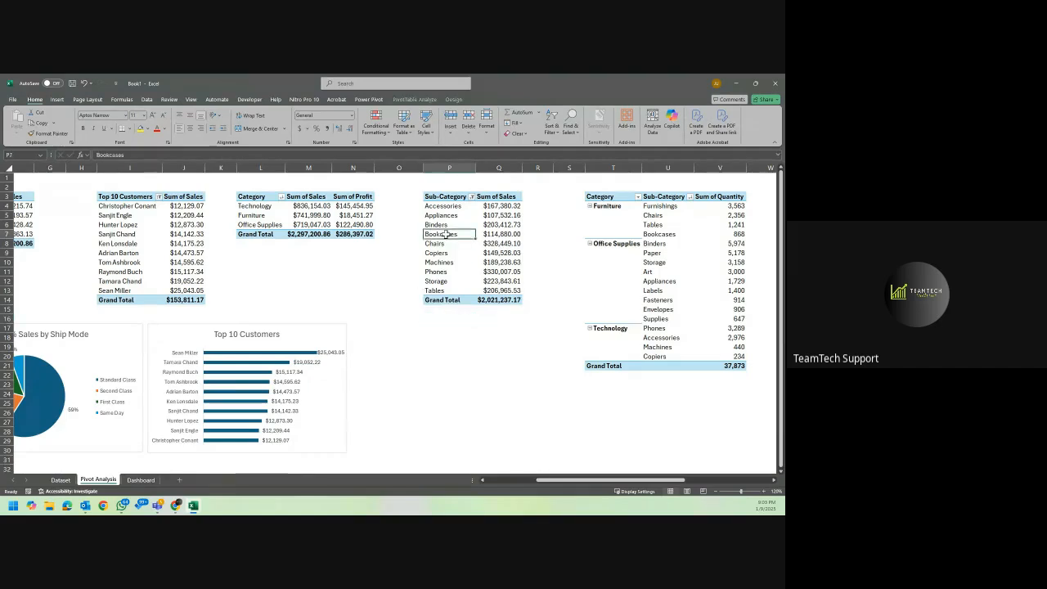
pyautogui.click(452, 99)
pyautogui.click(425, 98)
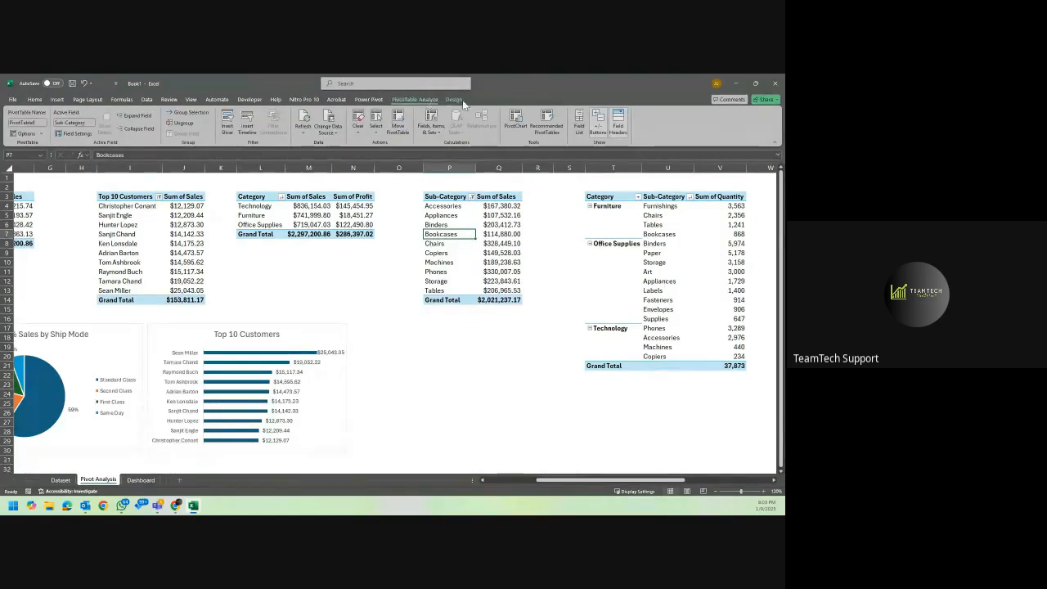
pyautogui.click(515, 121)
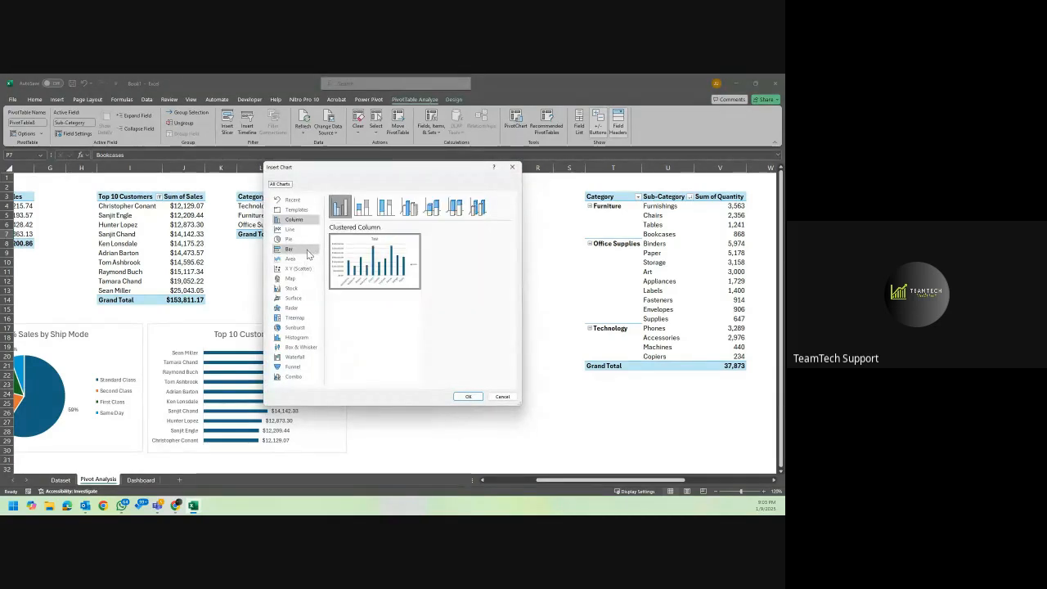
pyautogui.click(308, 250)
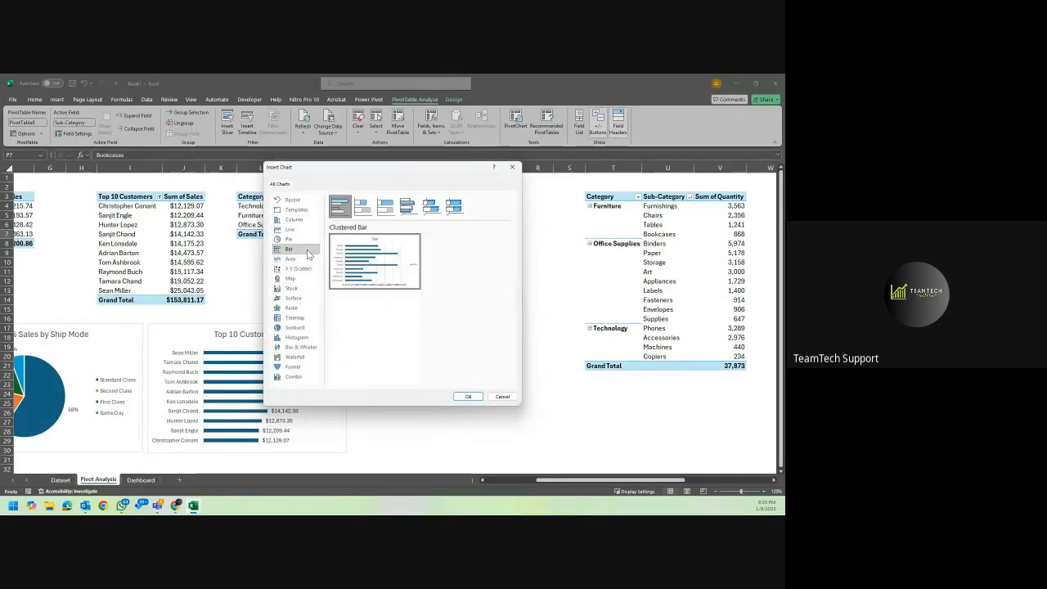
pyautogui.click(463, 395)
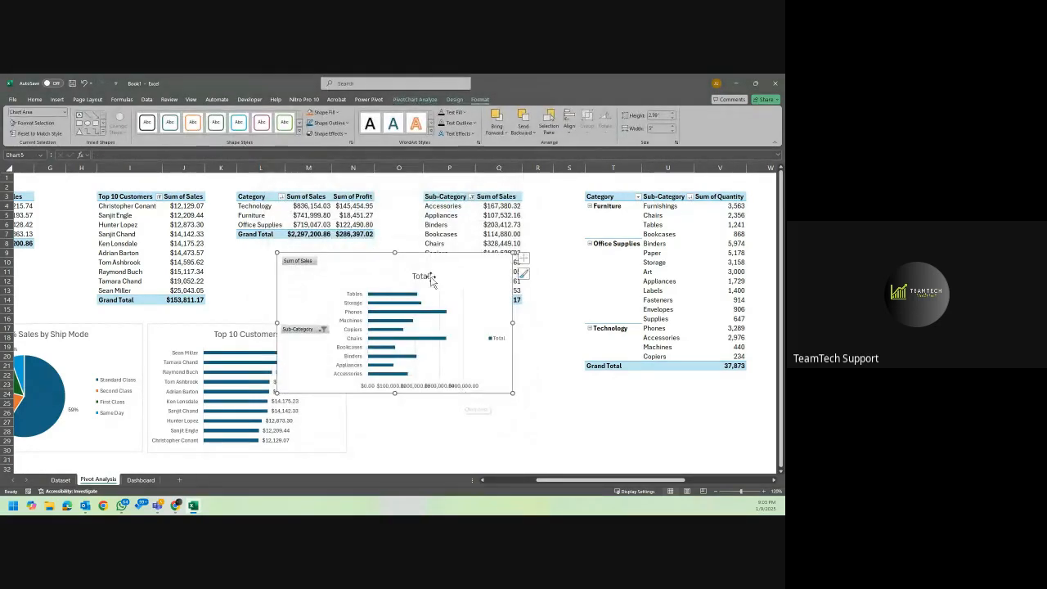
# Hide all field buttons on the sub-category bar chart and delete its value axis, gridlines and legend.
pyautogui.rightClick(302, 262)
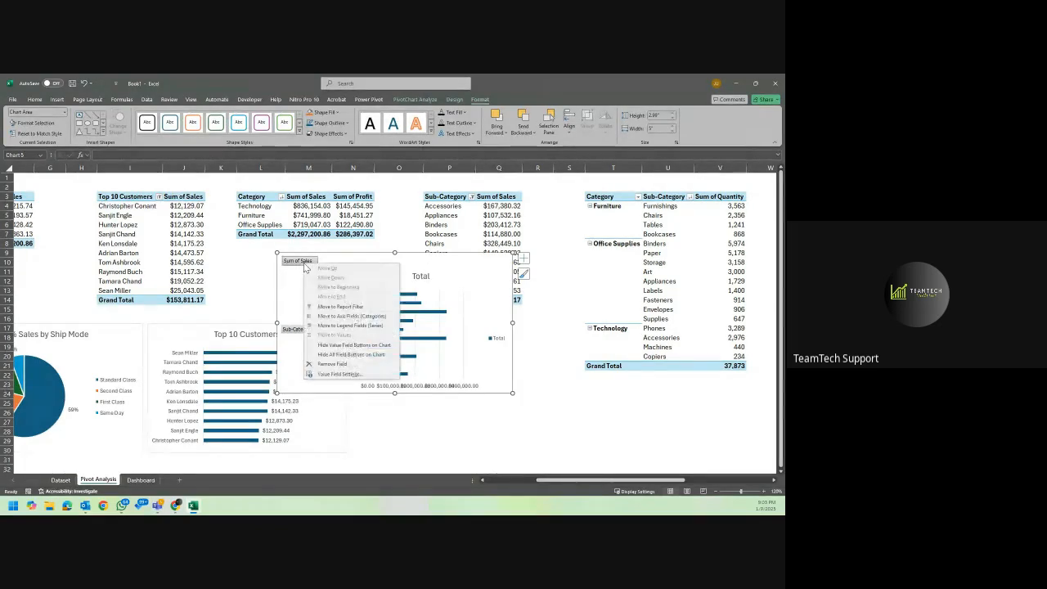
pyautogui.click(361, 355)
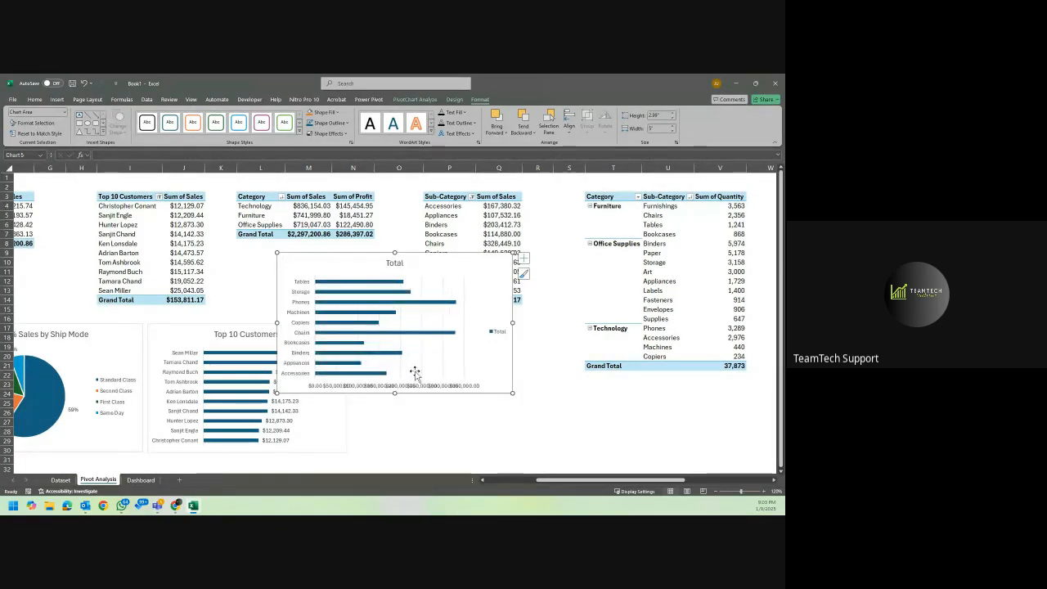
pyautogui.click(407, 386)
pyautogui.press('Delete')
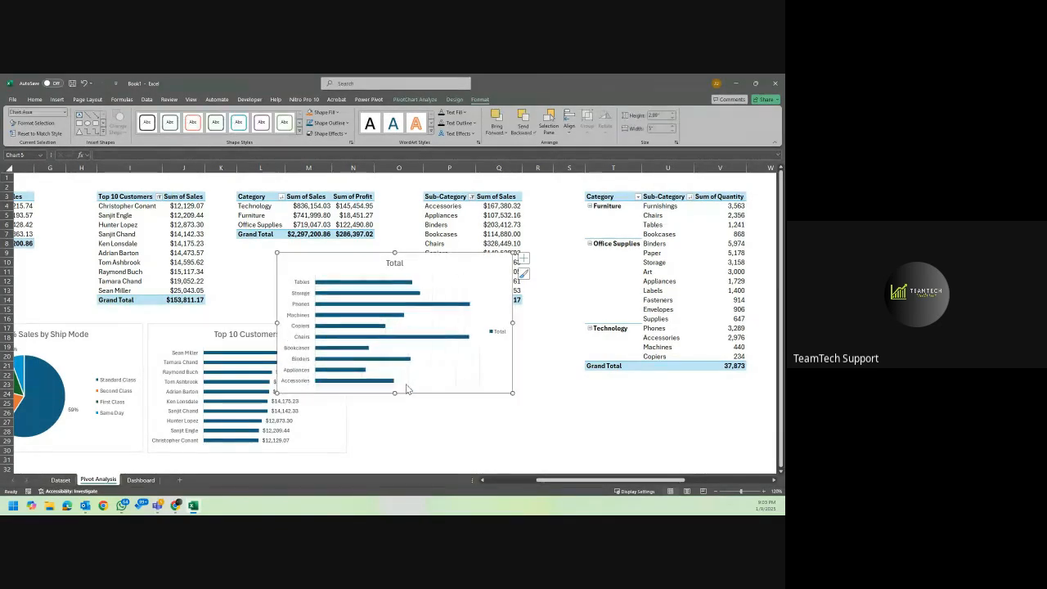
pyautogui.click(494, 331)
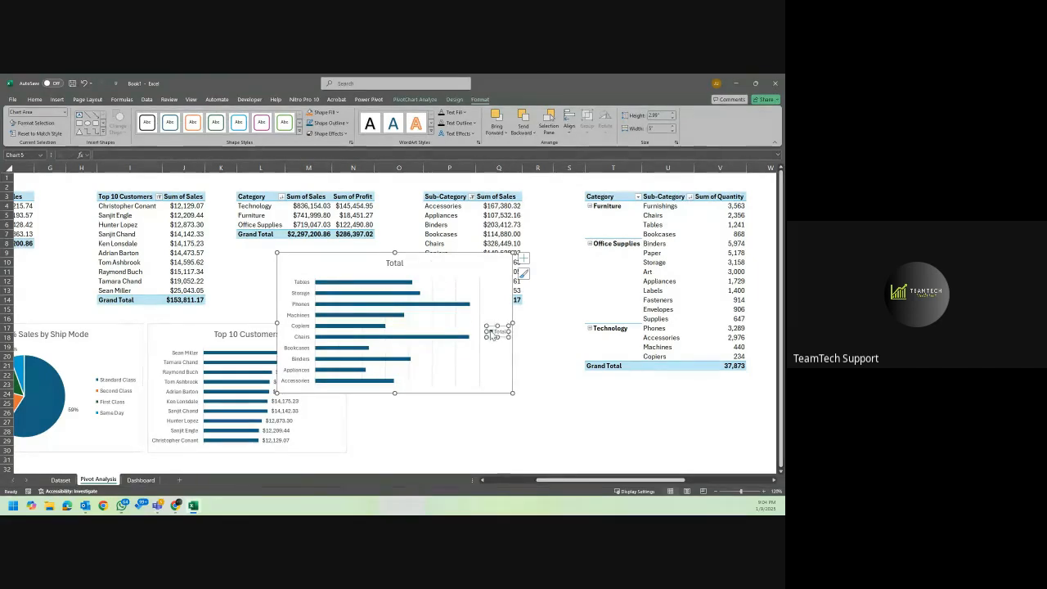
pyautogui.press('Delete')
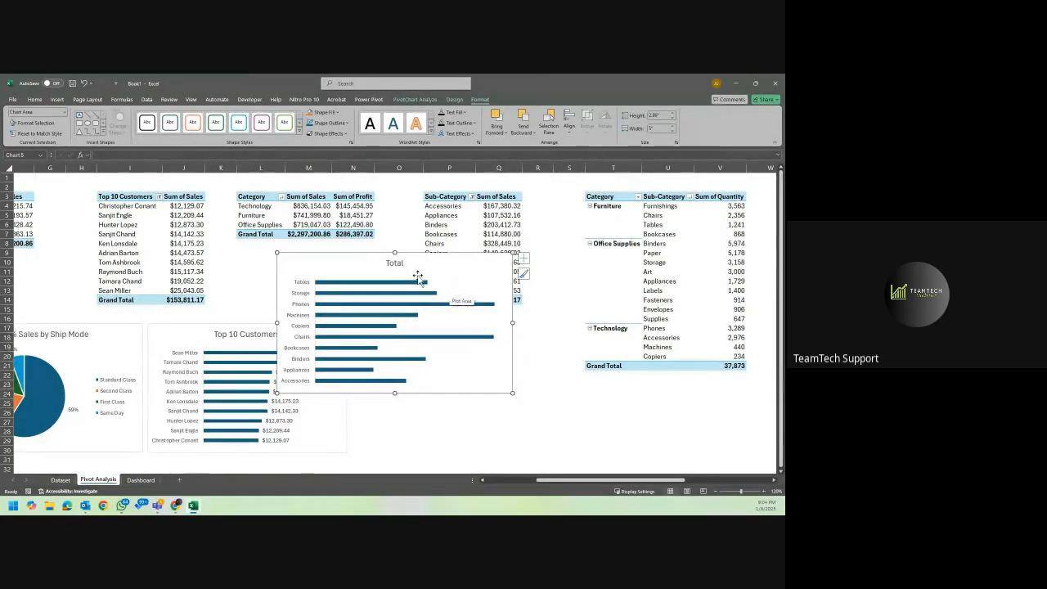
# Sort the Sub-Category PivotTable by Sum of Sales from largest to smallest.
pyautogui.rightClick(499, 206)
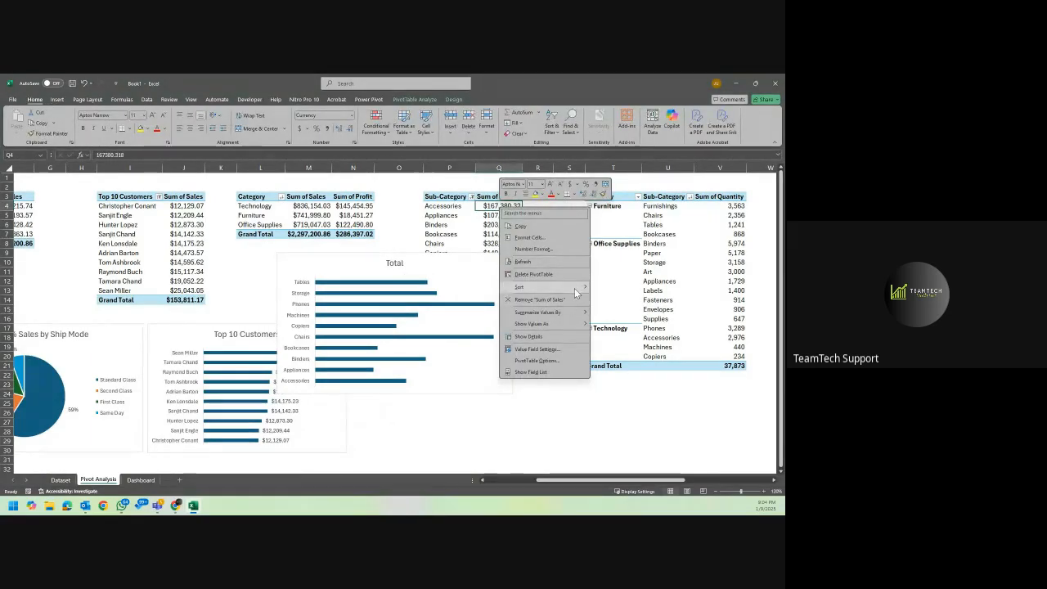
pyautogui.moveTo(576, 286)
pyautogui.click(640, 300)
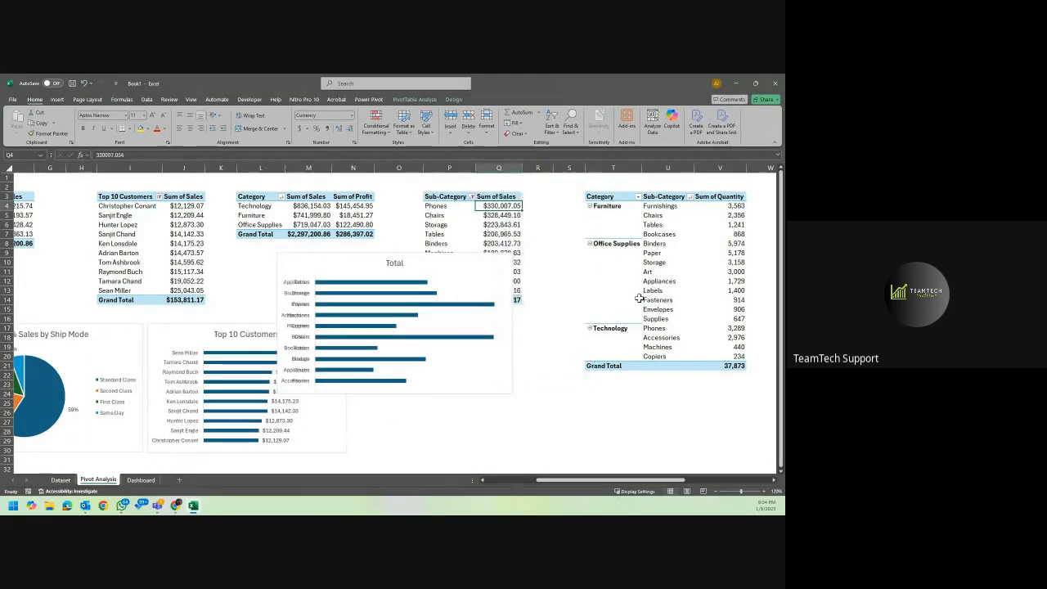
pyautogui.click(488, 276)
# Sort the Sub-Category PivotTable by Sum of Sales from smallest to largest.
pyautogui.rightClick(512, 206)
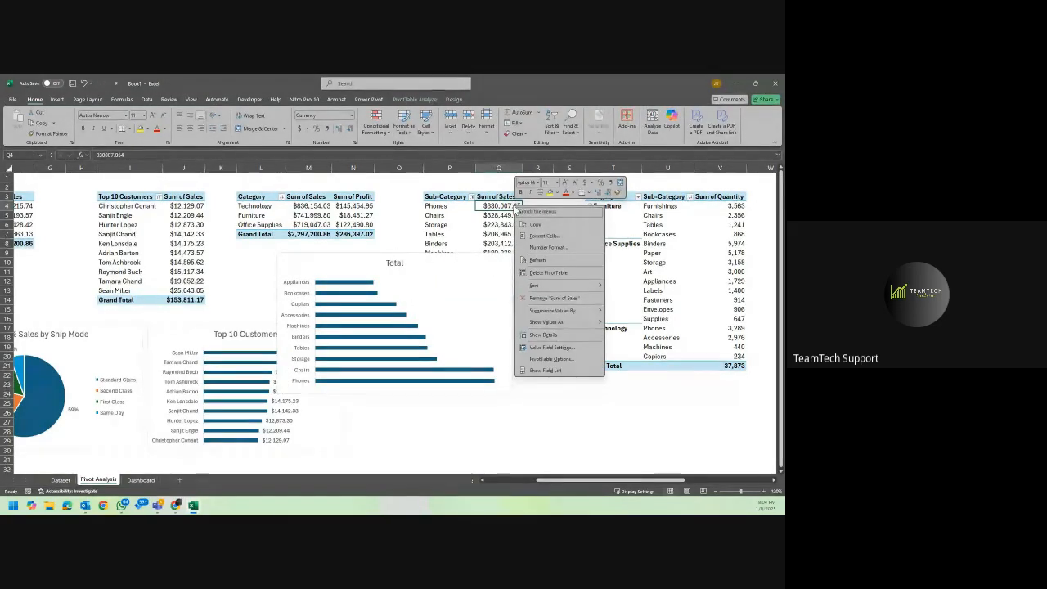
pyautogui.moveTo(571, 286)
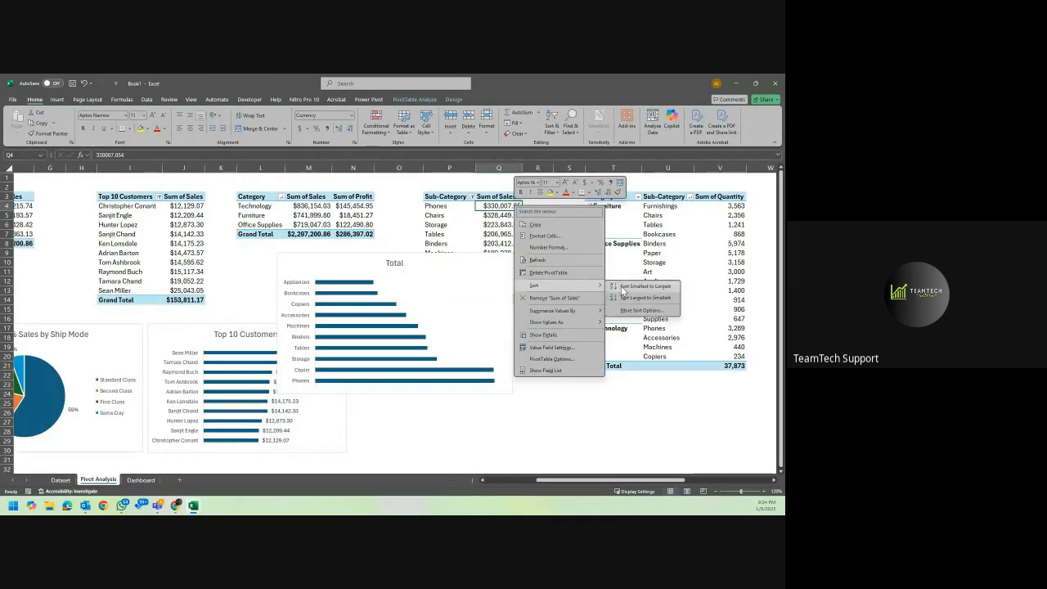
pyautogui.click(634, 289)
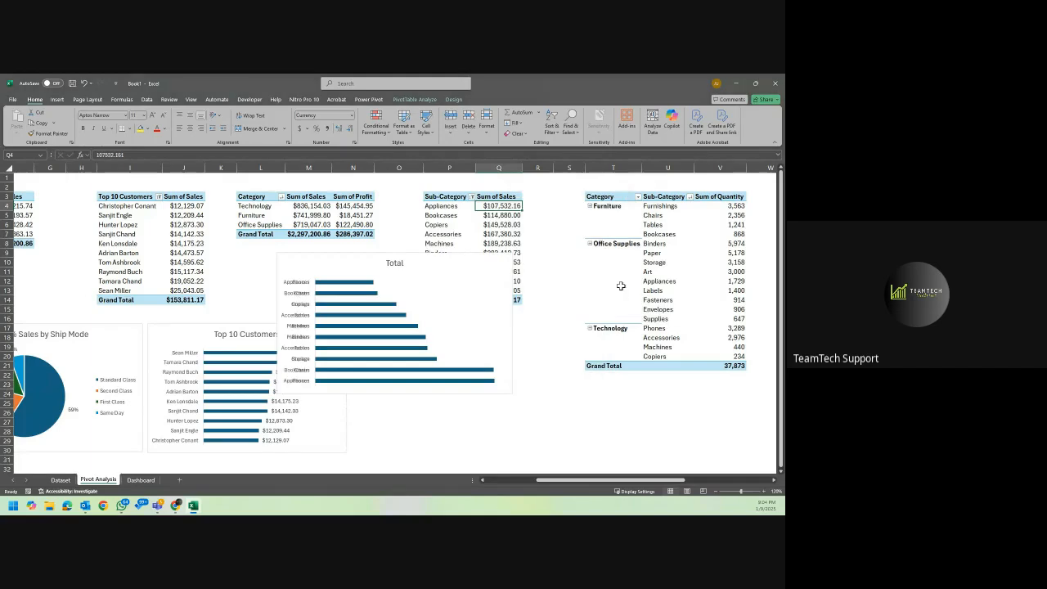
# Narrow the plot area of the sub-category bar chart and add data labels to its bars.
pyautogui.click(469, 268)
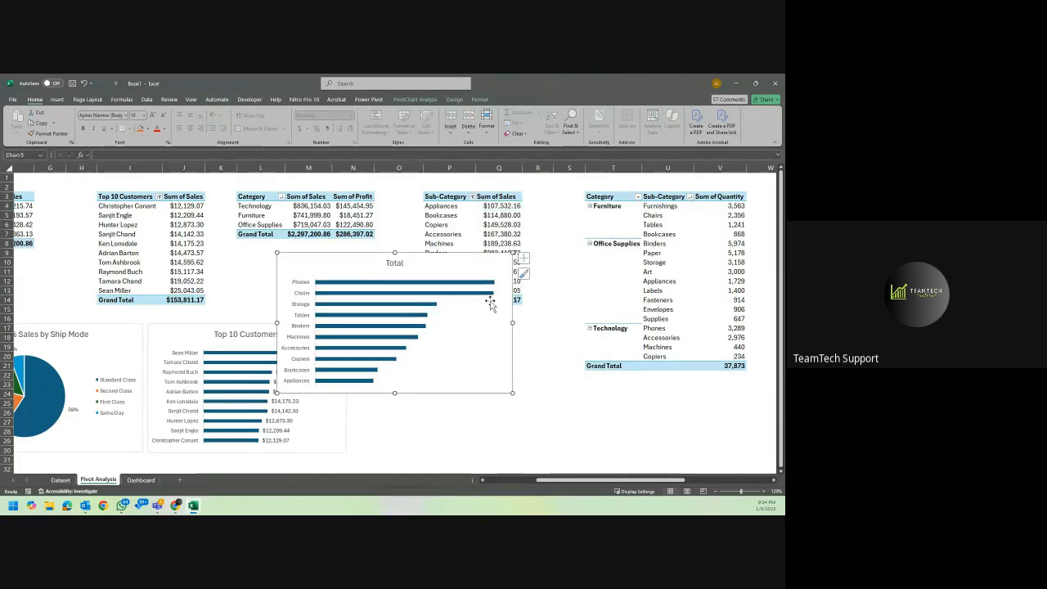
pyautogui.click(490, 302)
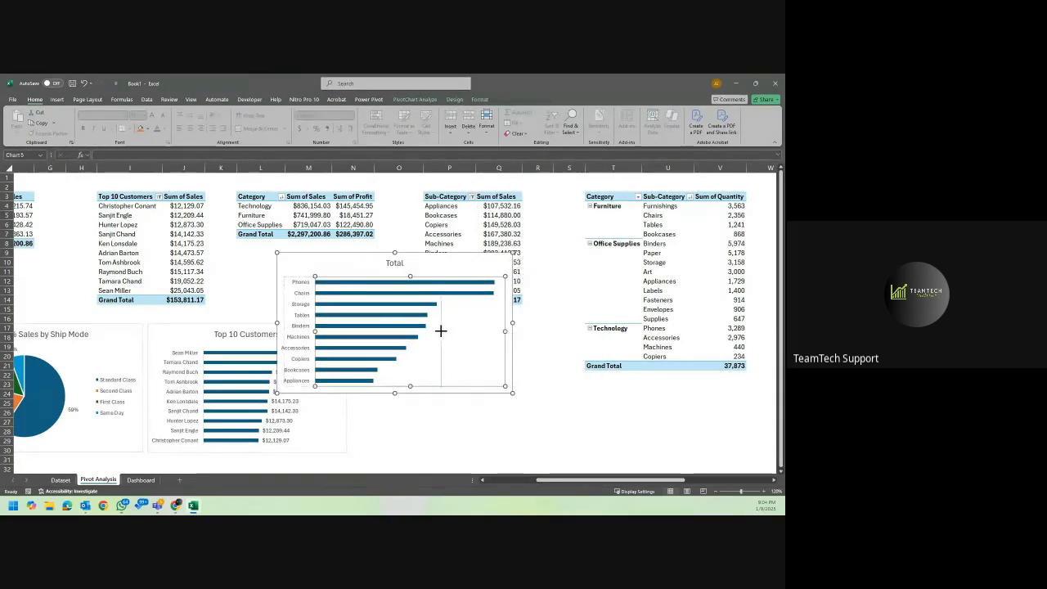
pyautogui.moveTo(440, 330); pyautogui.dragTo(440, 330)
pyautogui.click(522, 258)
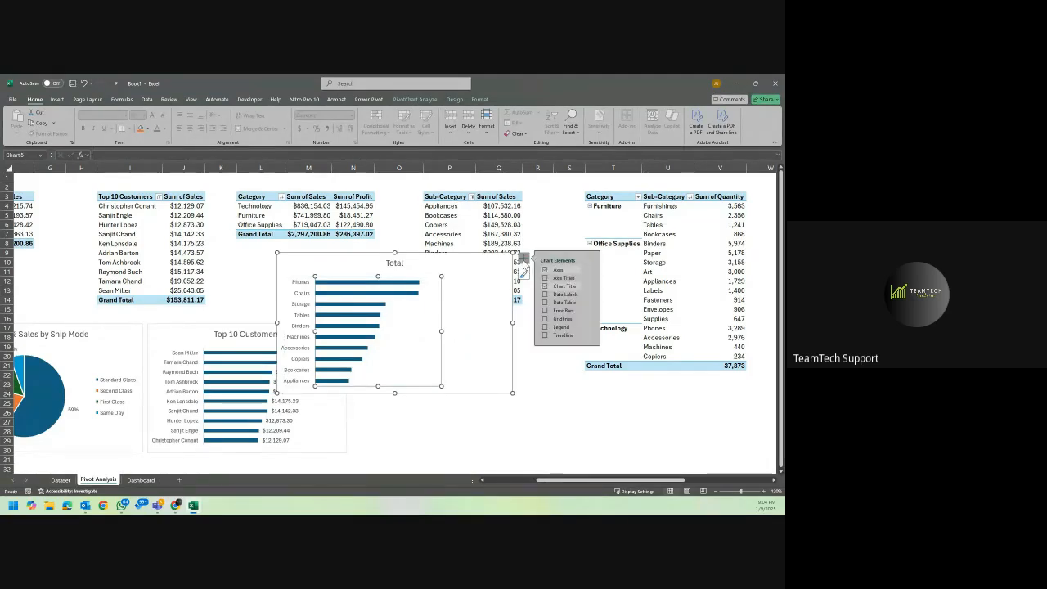
pyautogui.click(544, 296)
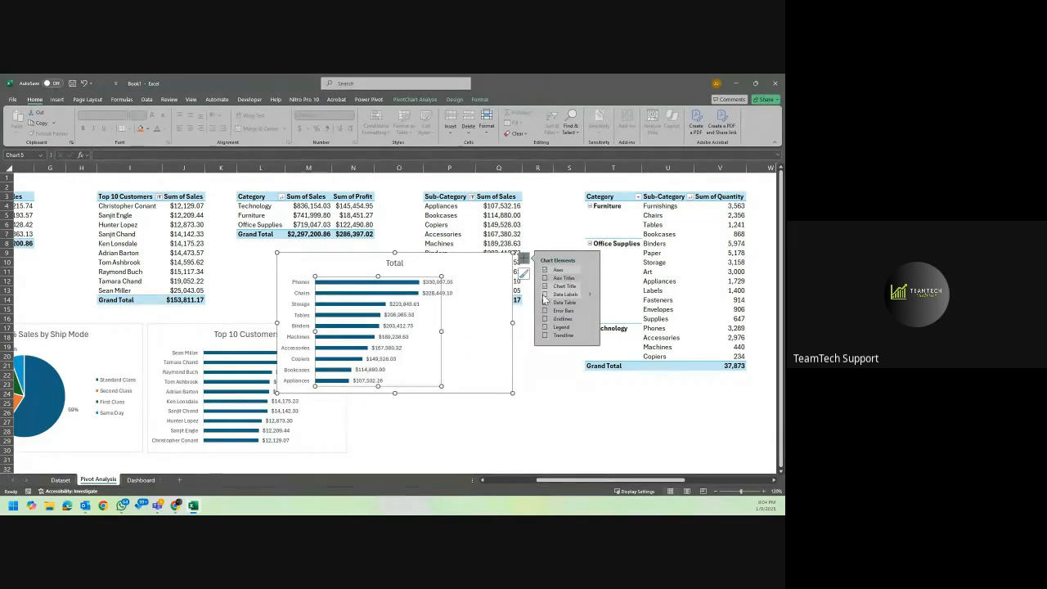
pyautogui.click(452, 280)
# Move and shrink the sub-category bar chart to fit beside the Top 10 Customers chart and title it "Top 10 Products".
pyautogui.moveTo(446, 256); pyautogui.dragTo(517, 328)
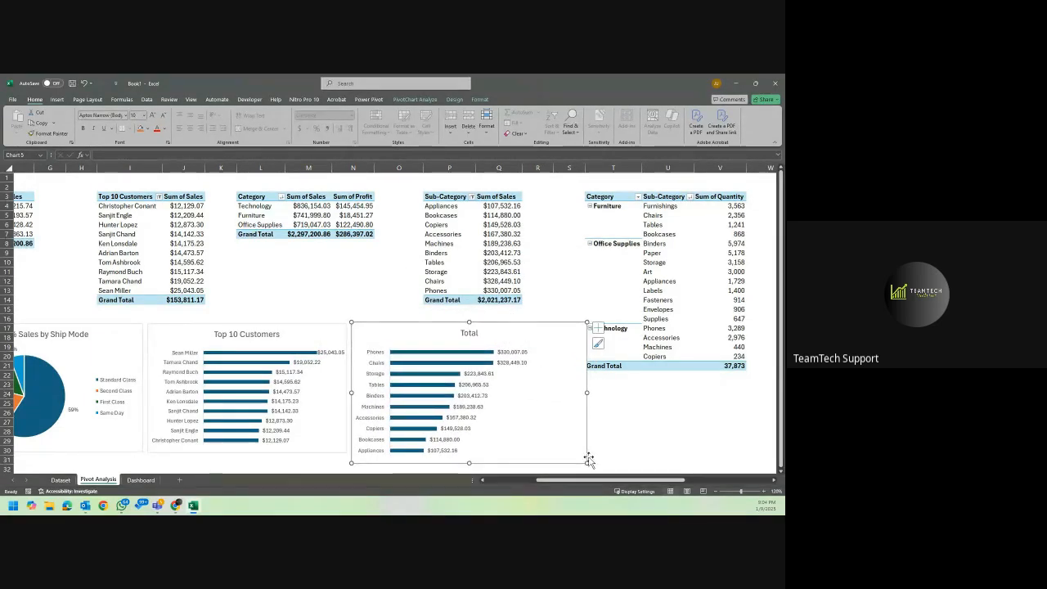
pyautogui.moveTo(587, 461); pyautogui.dragTo(563, 452)
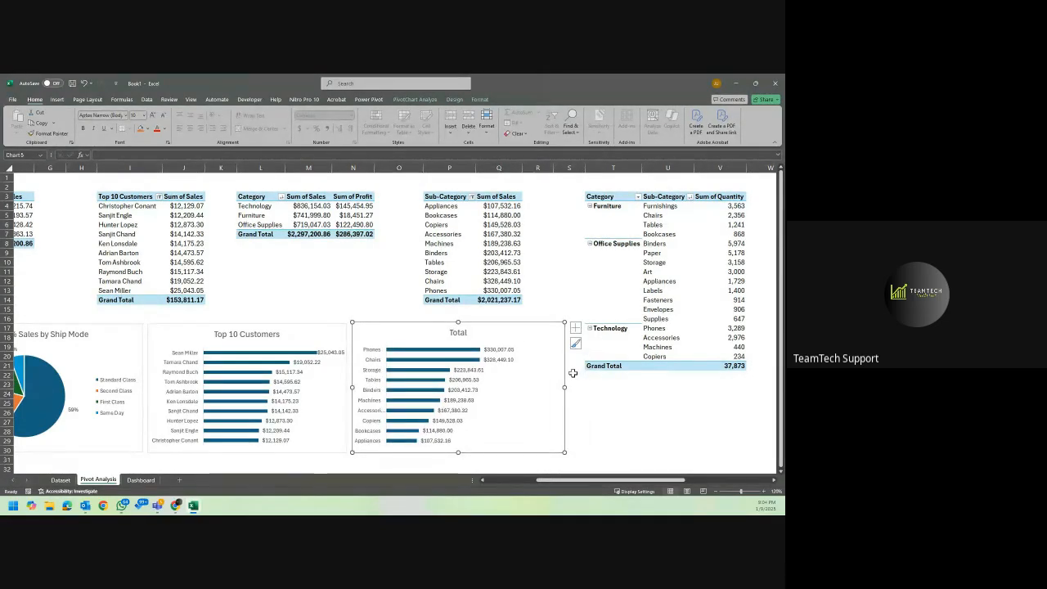
pyautogui.doubleClick(462, 335)
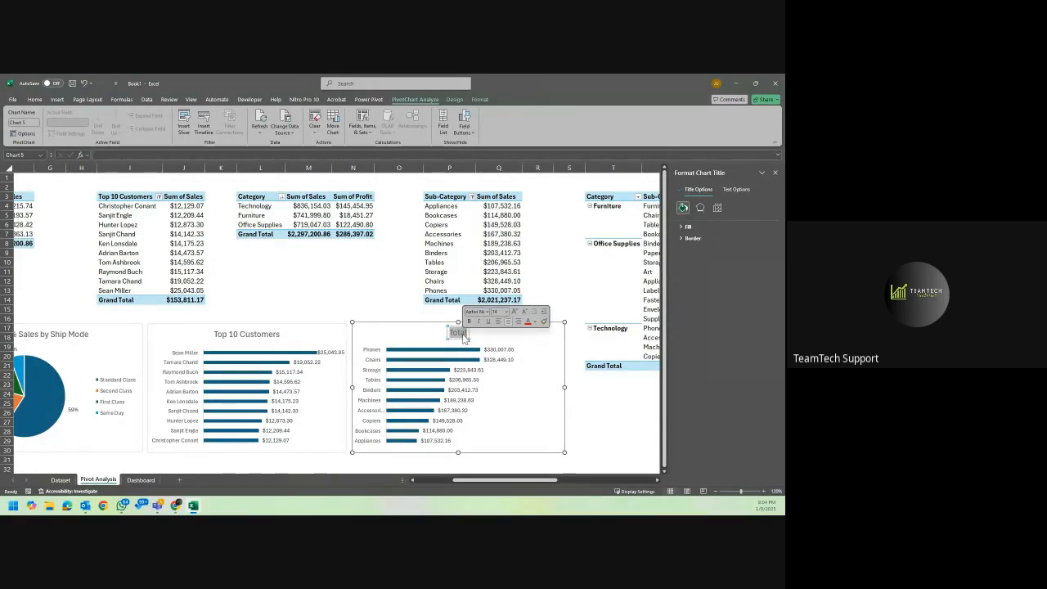
pyautogui.press('Delete')
pyautogui.write('Top')
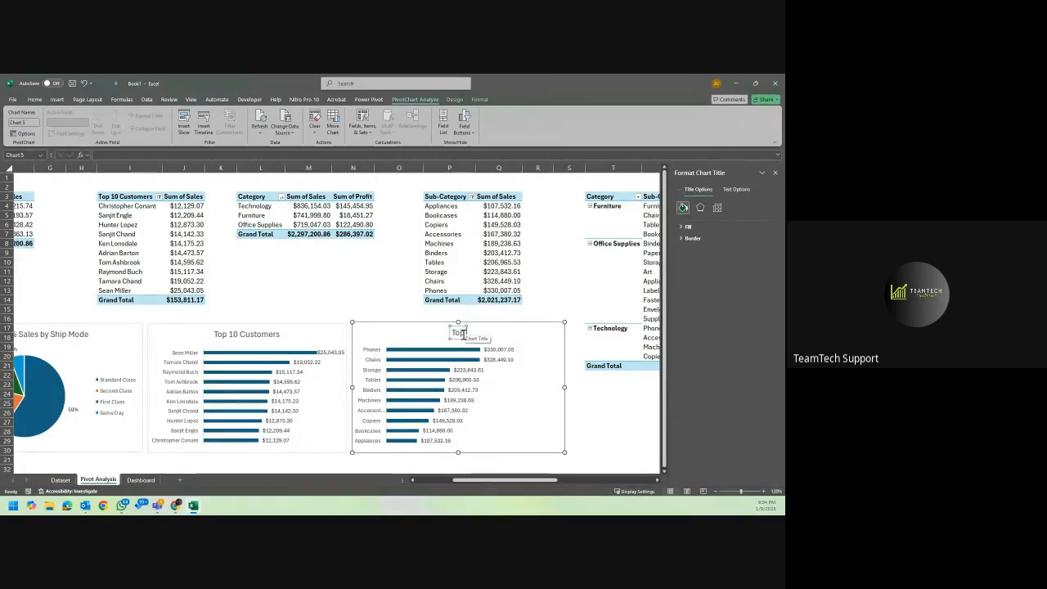
pyautogui.write(' 1')
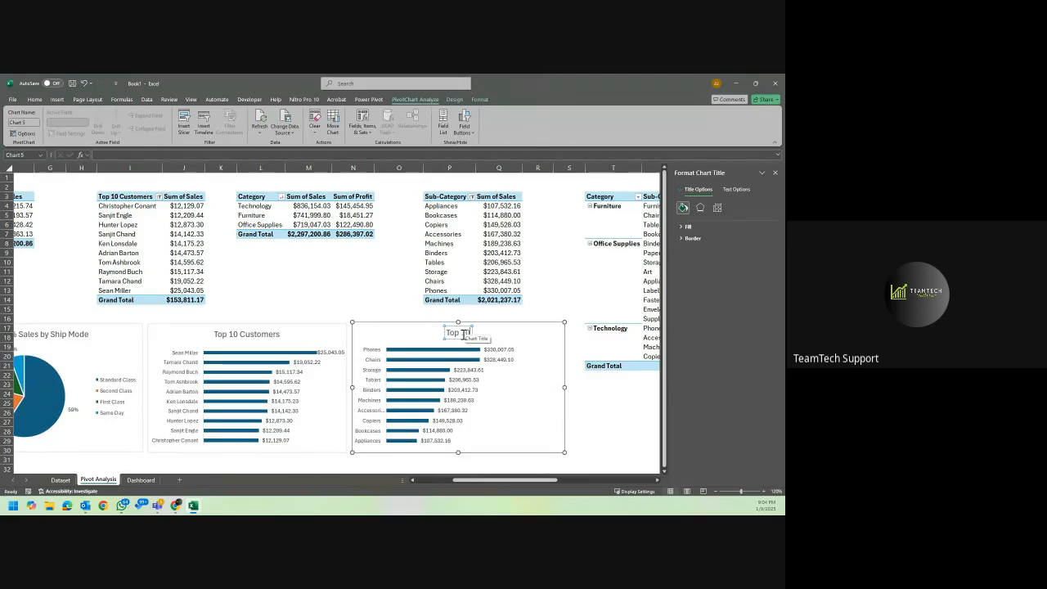
pyautogui.write('0')
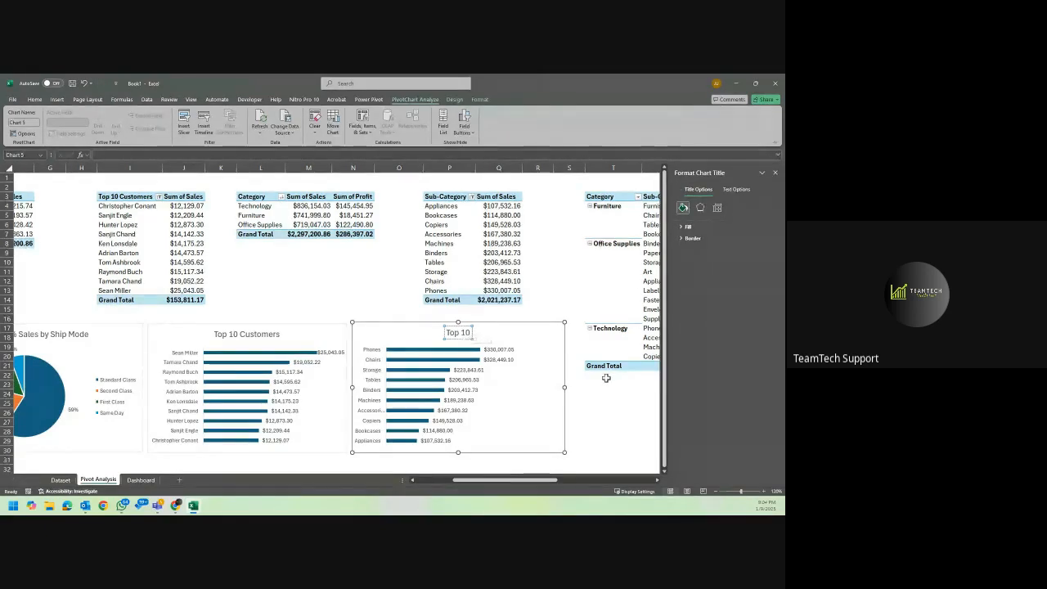
pyautogui.write(' Products')
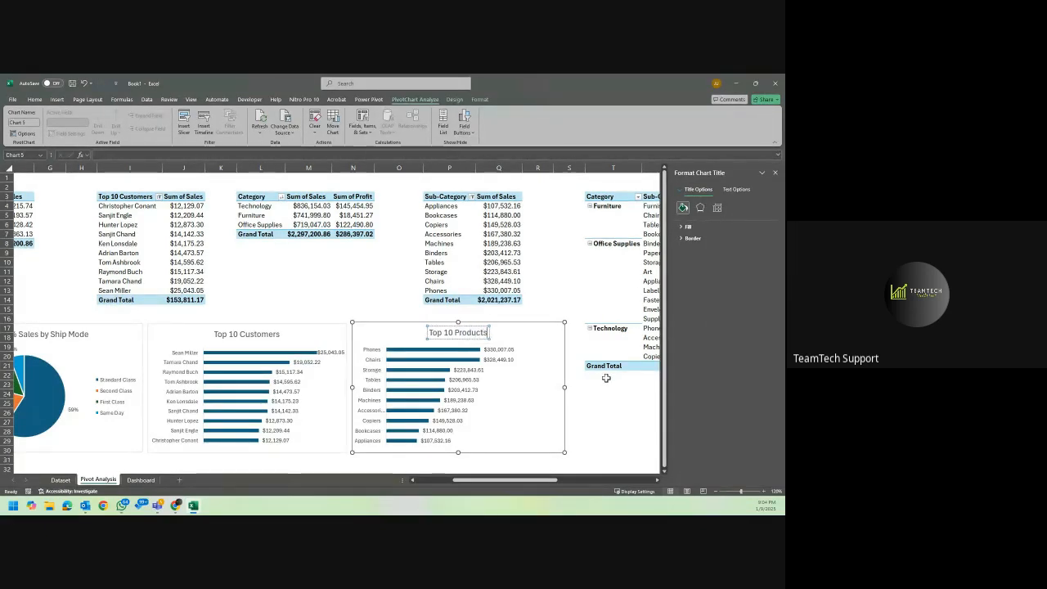
pyautogui.click(609, 413)
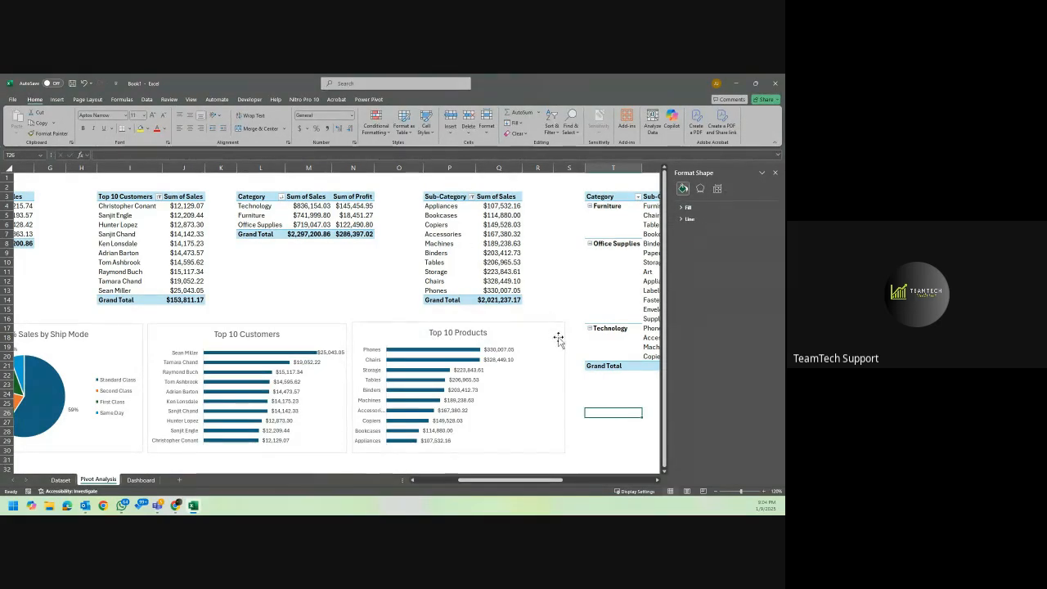
# Start a PivotChart from the Category PivotTable that holds Sum of Sales and Sum of Profit.
pyautogui.hscroll(3, 559, 338)
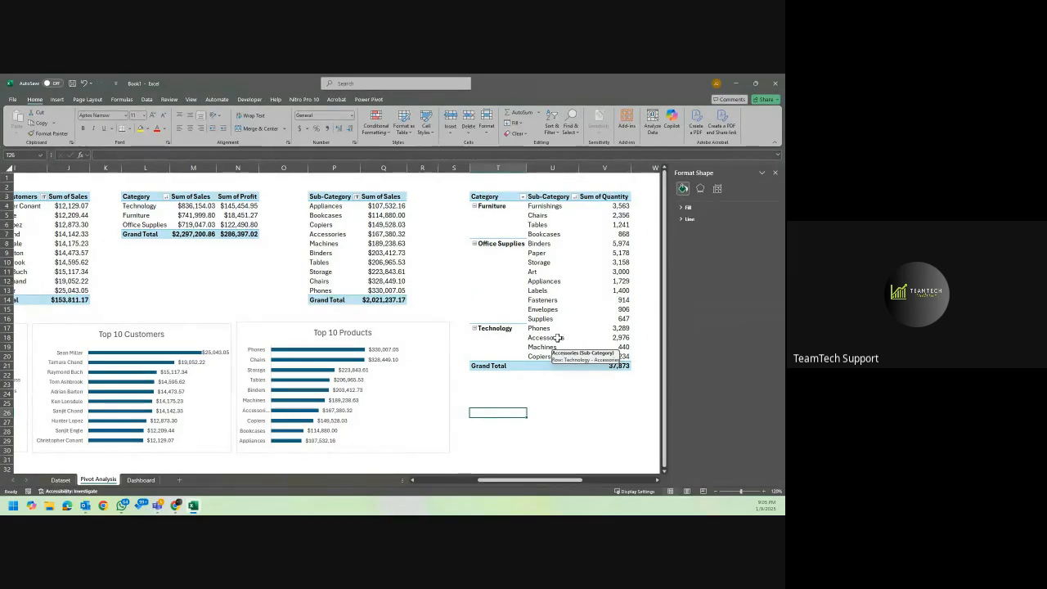
pyautogui.hscroll(3, 513, 380)
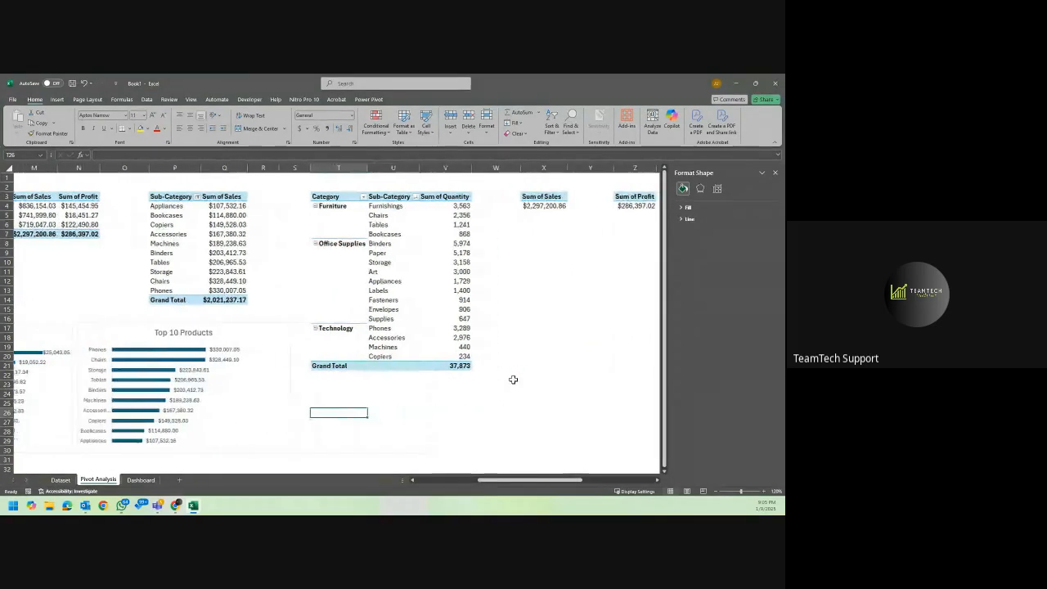
pyautogui.hscroll(-5, 513, 380)
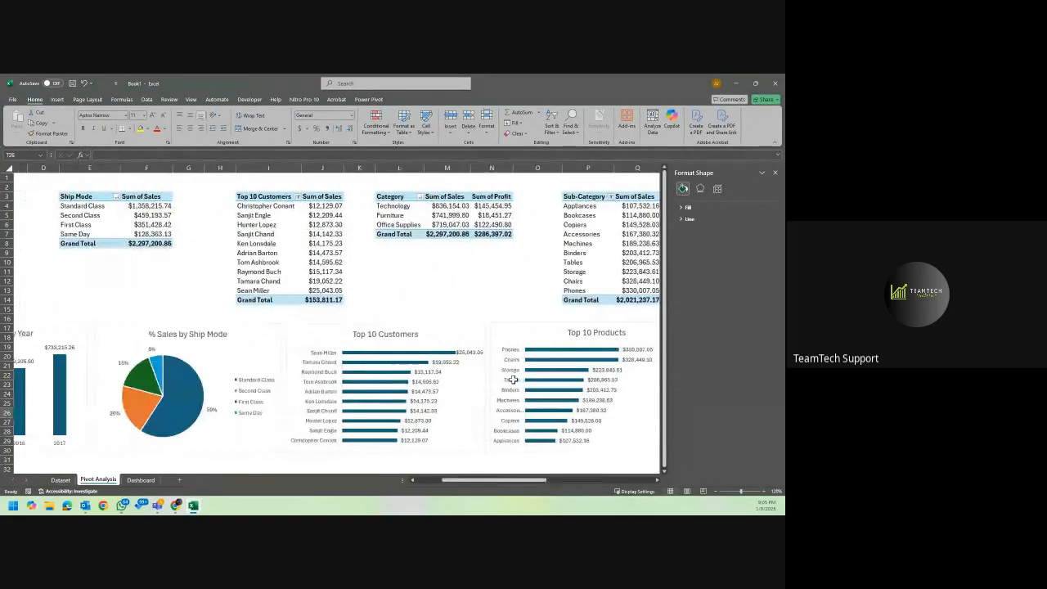
pyautogui.hscroll(6, 513, 380)
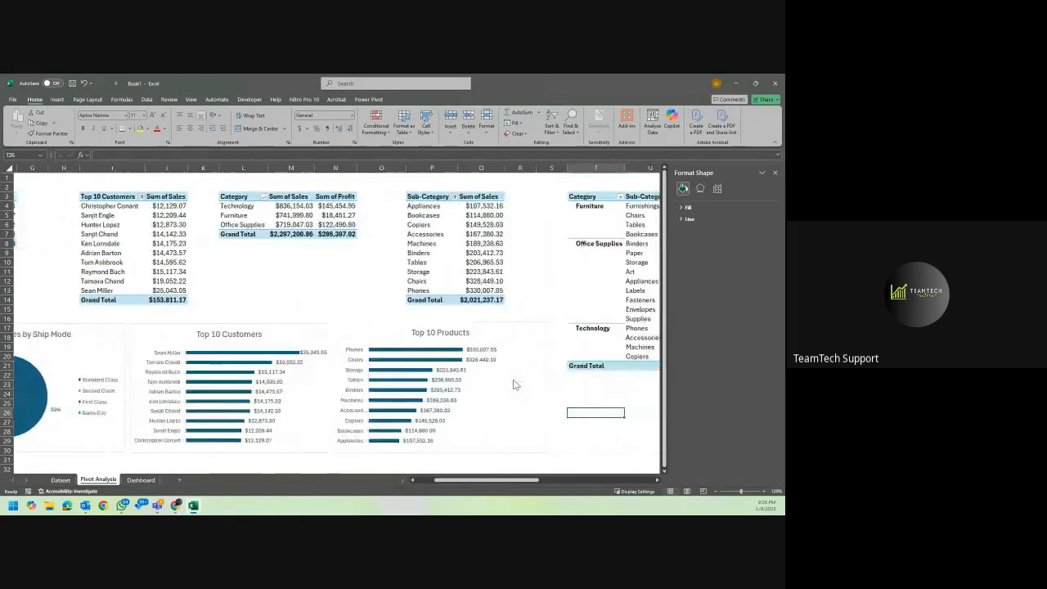
pyautogui.hscroll(-3, 513, 382)
pyautogui.hscroll(-2, 515, 384)
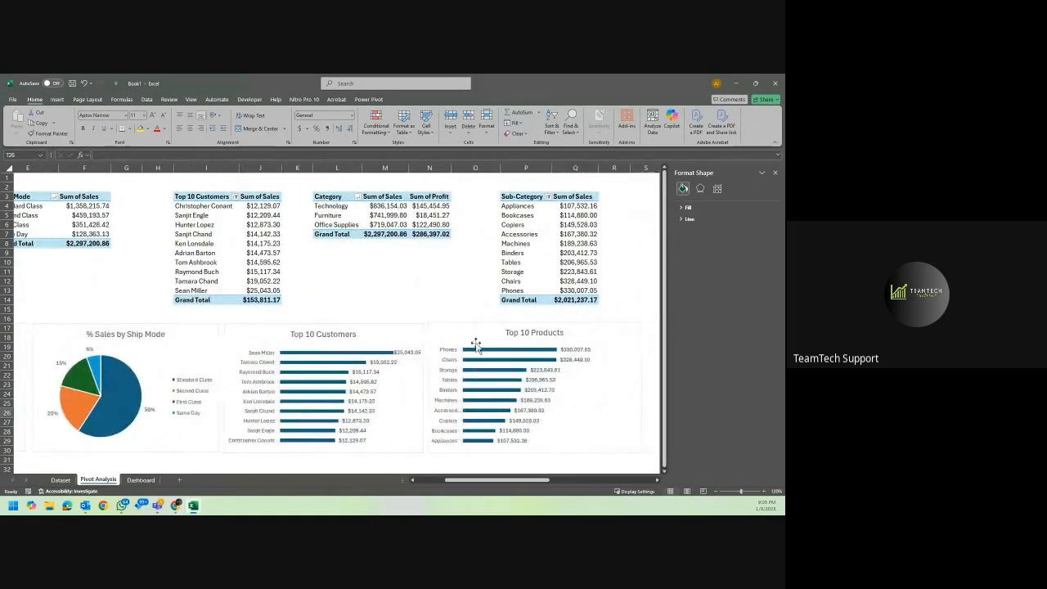
pyautogui.click(349, 205)
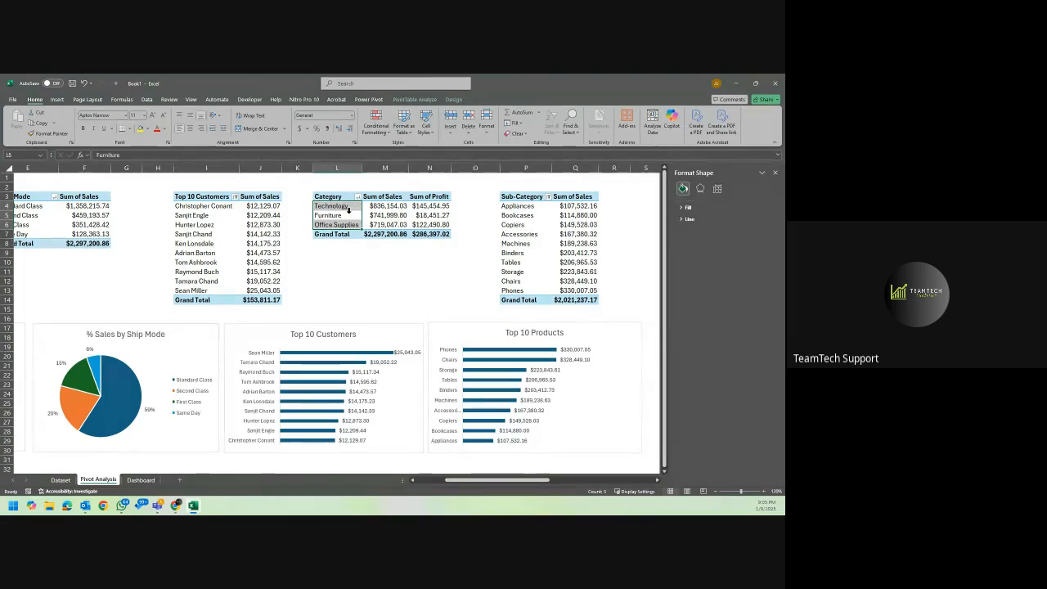
pyautogui.click(376, 205)
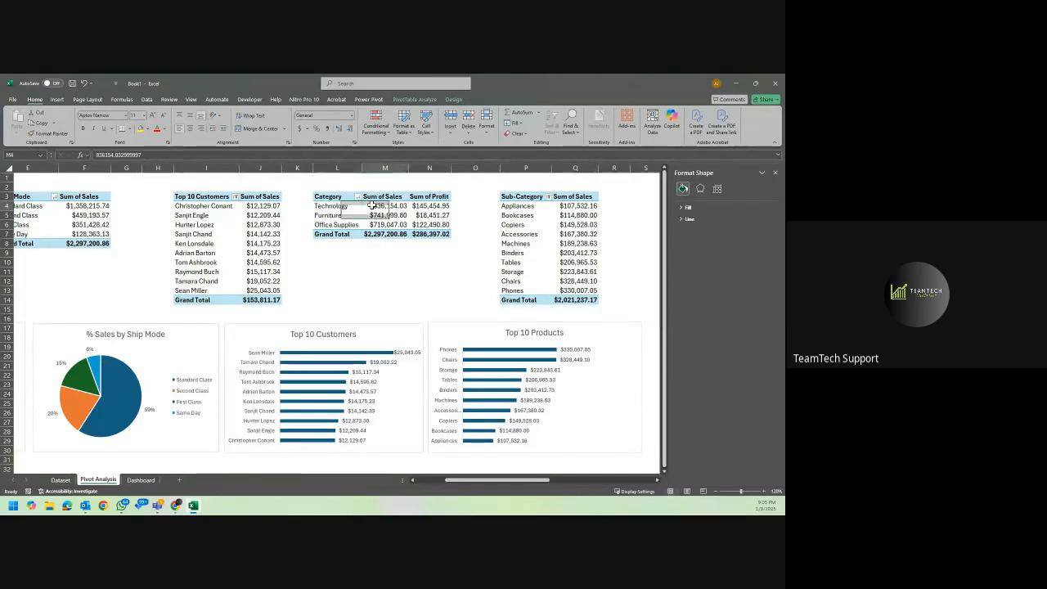
pyautogui.click(414, 102)
pyautogui.click(453, 99)
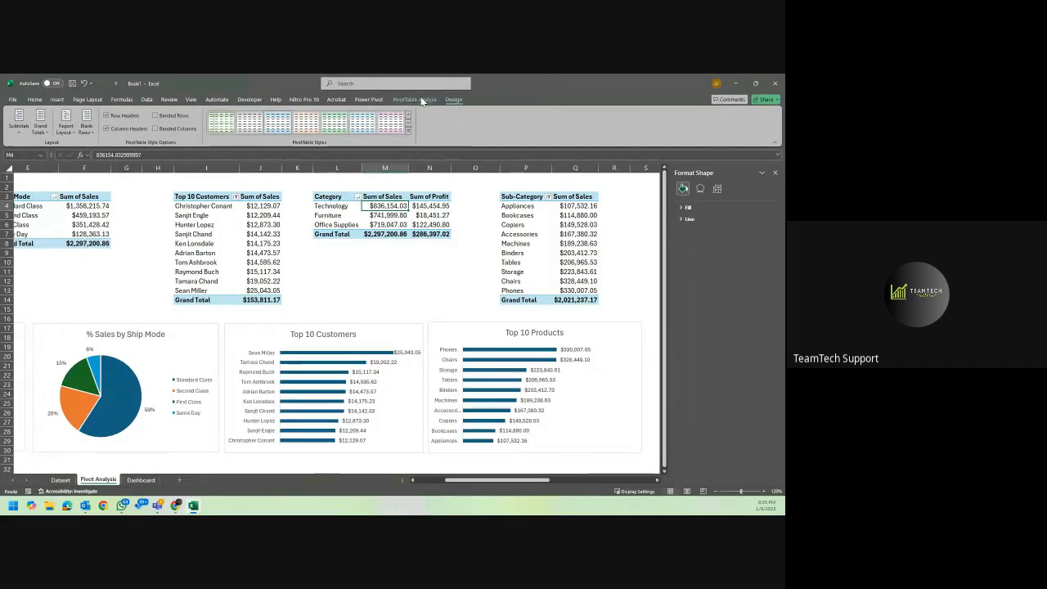
pyautogui.click(417, 100)
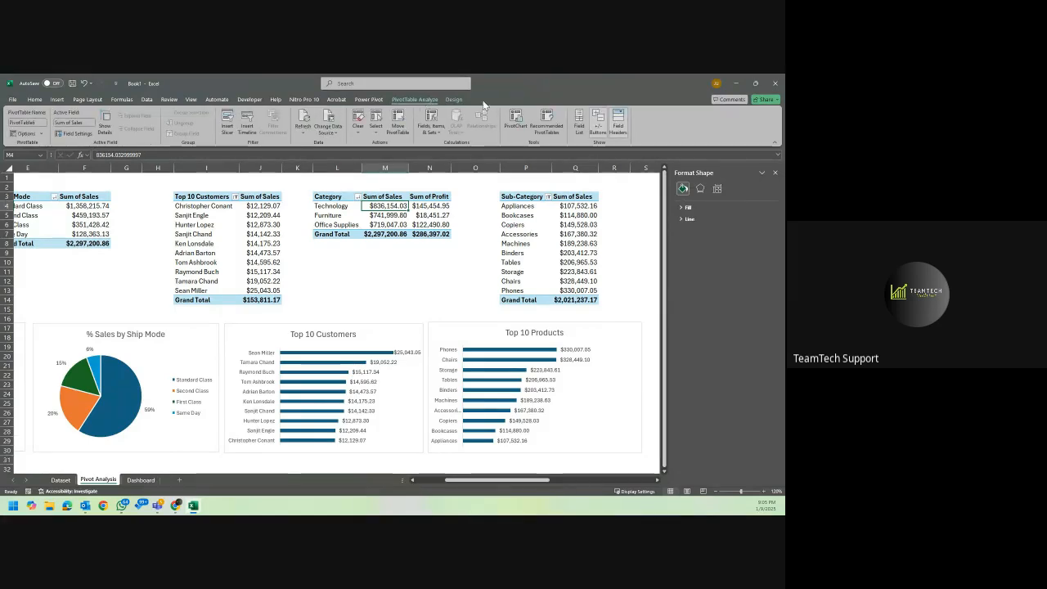
pyautogui.click(515, 121)
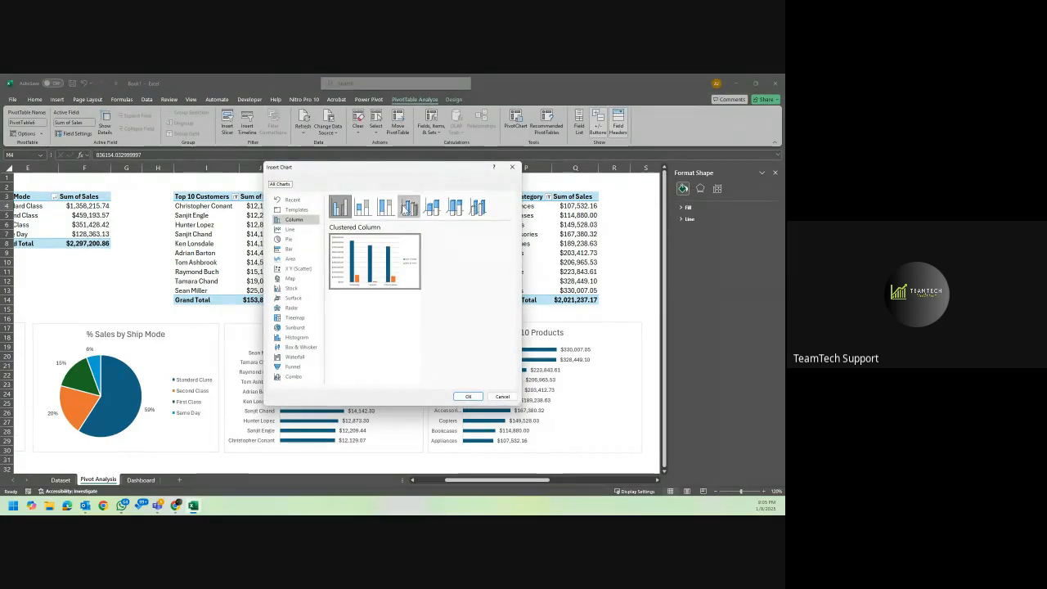
# Compare the bar and pie chart types, insert a Doughnut PivotChart of sales and profit by category, and shift it just below the Category PivotTable.
pyautogui.moveTo(401, 268)
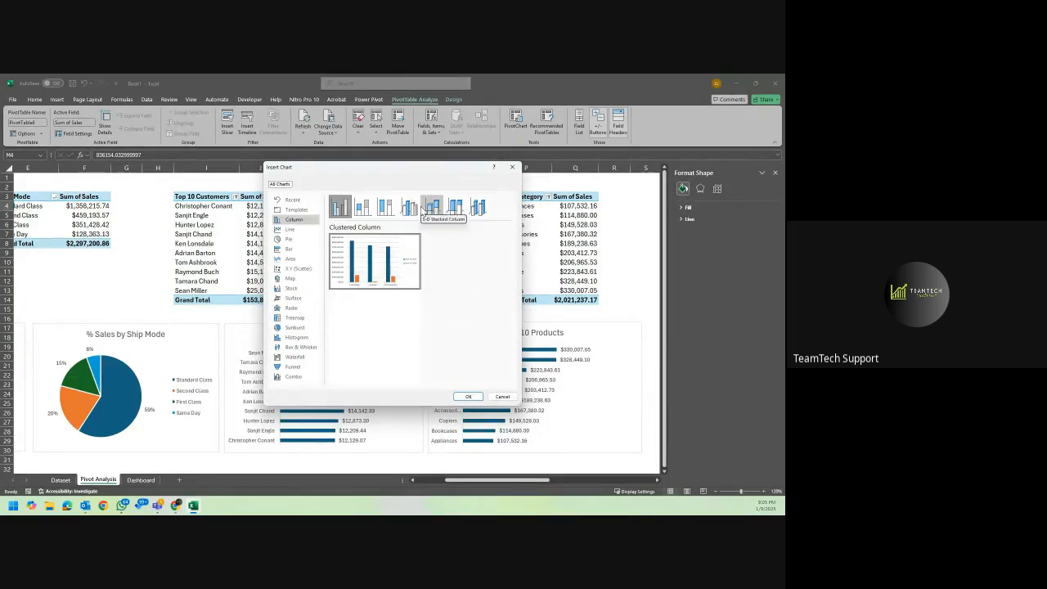
pyautogui.click(305, 248)
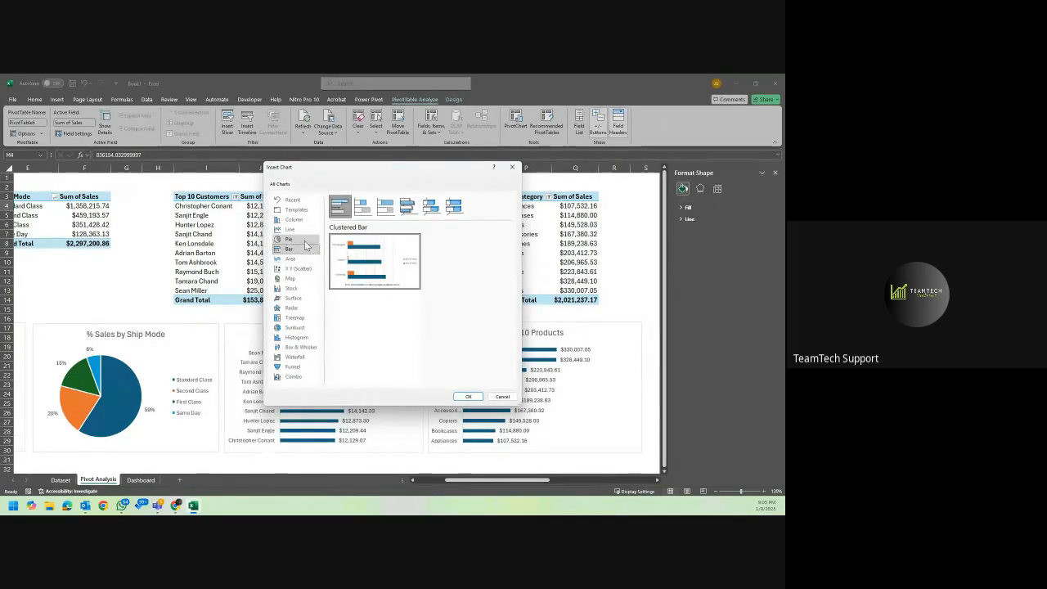
pyautogui.click(299, 239)
pyautogui.moveTo(377, 250)
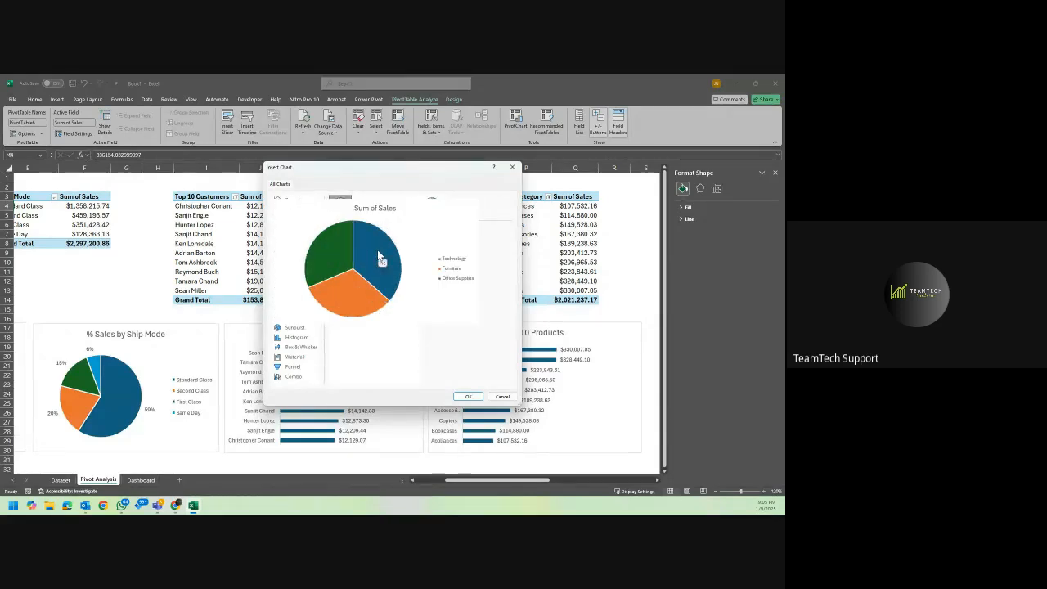
pyautogui.click(440, 205)
pyautogui.moveTo(391, 258)
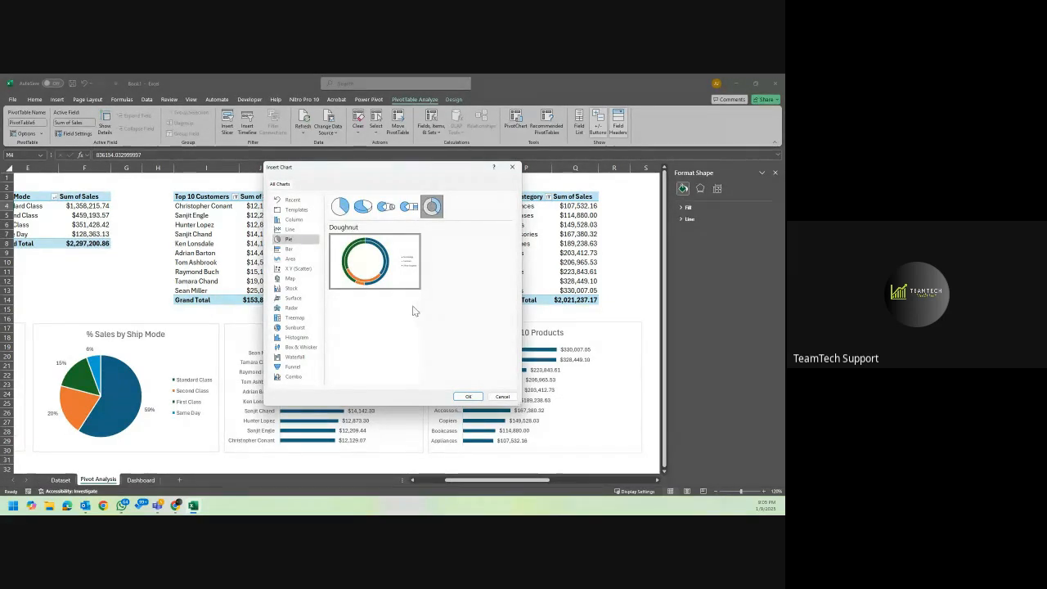
pyautogui.click(410, 207)
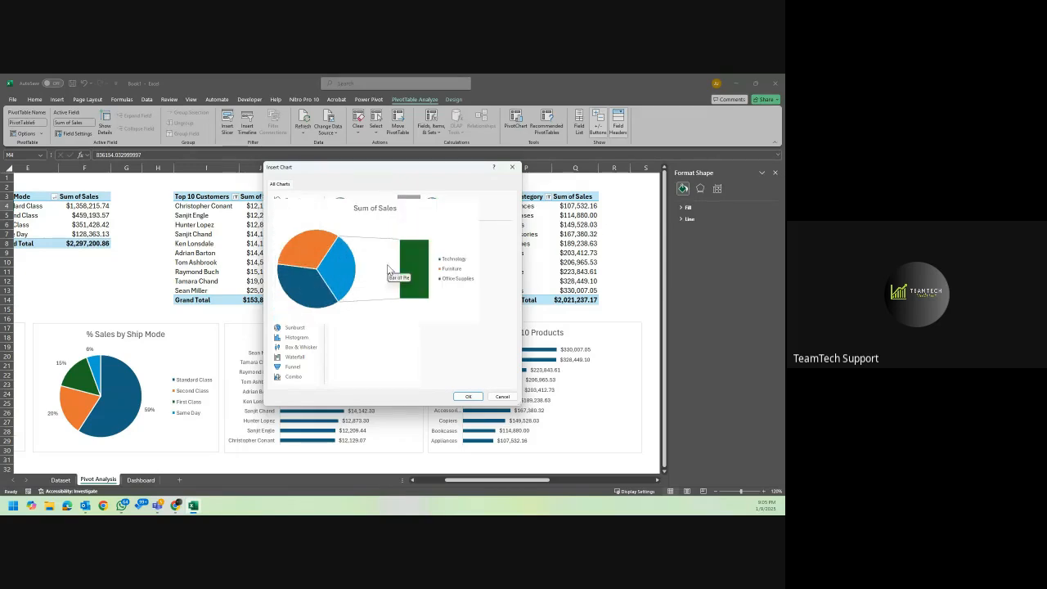
pyautogui.click(432, 207)
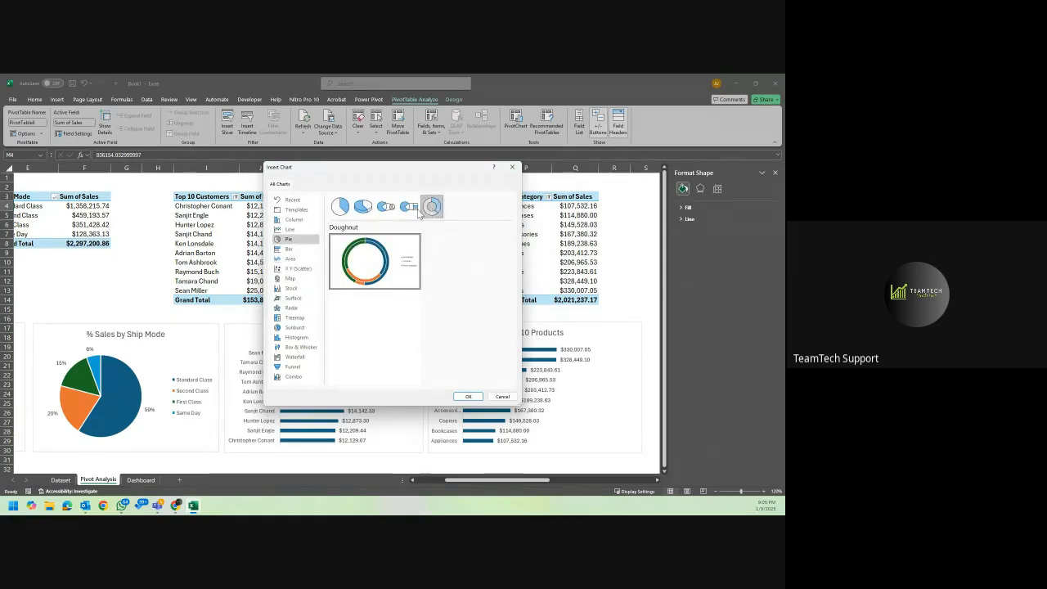
pyautogui.click(386, 206)
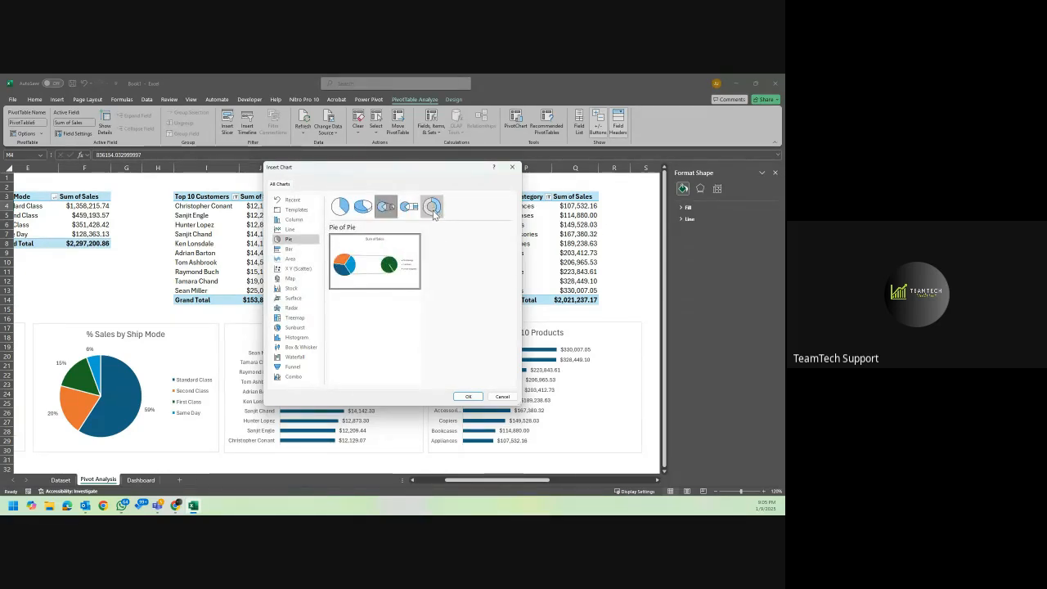
pyautogui.moveTo(385, 279)
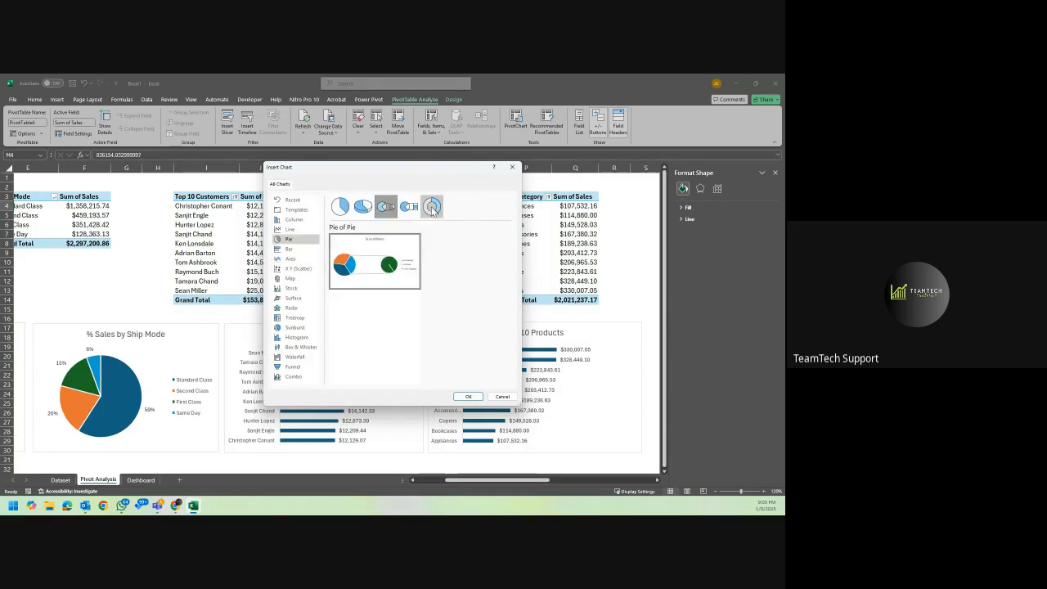
pyautogui.click(432, 207)
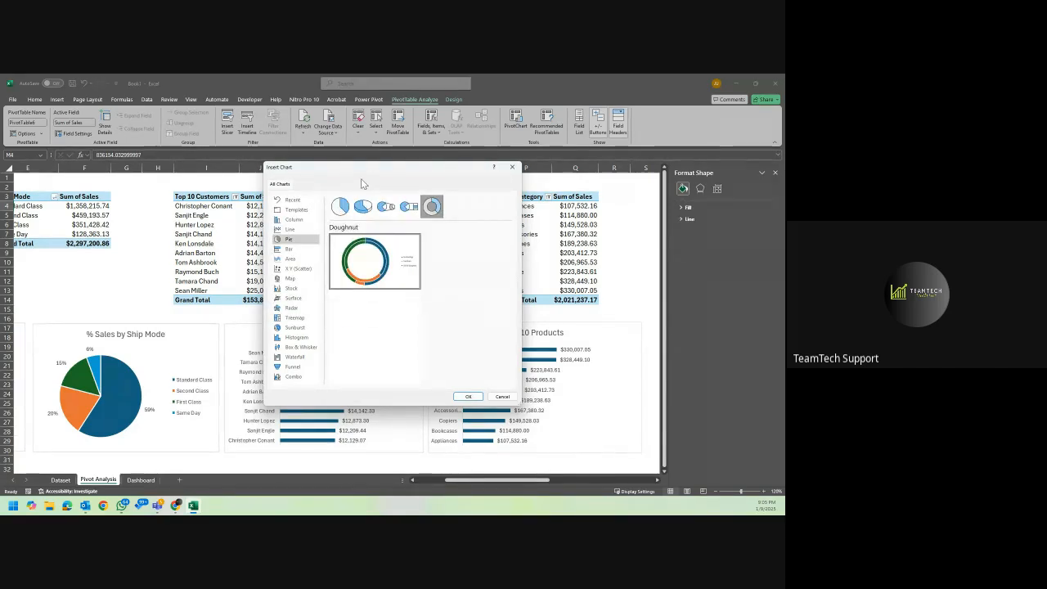
pyautogui.moveTo(364, 177); pyautogui.dragTo(584, 183)
pyautogui.moveTo(578, 278)
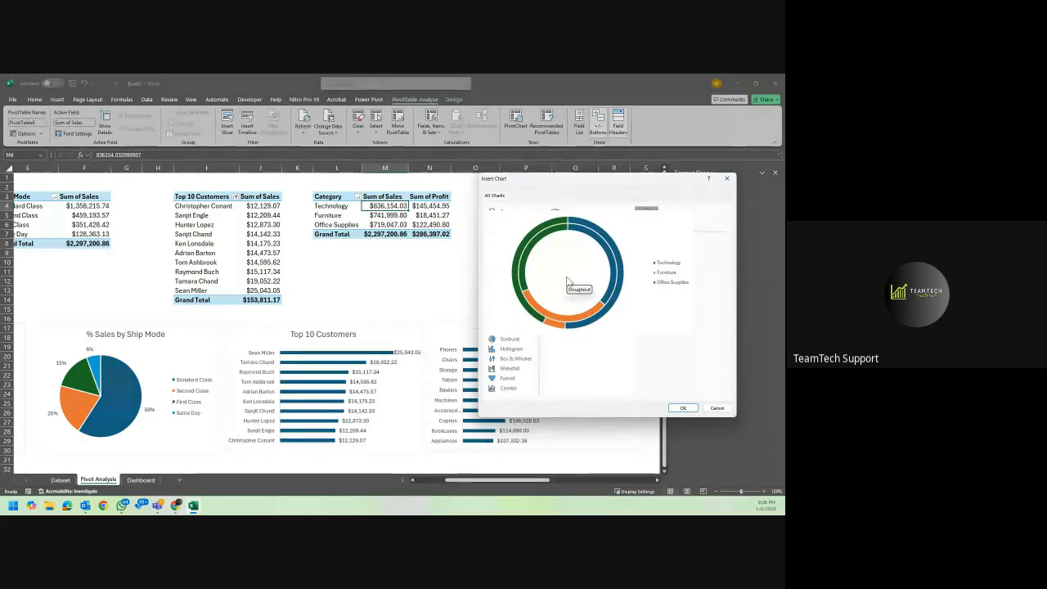
pyautogui.click(680, 408)
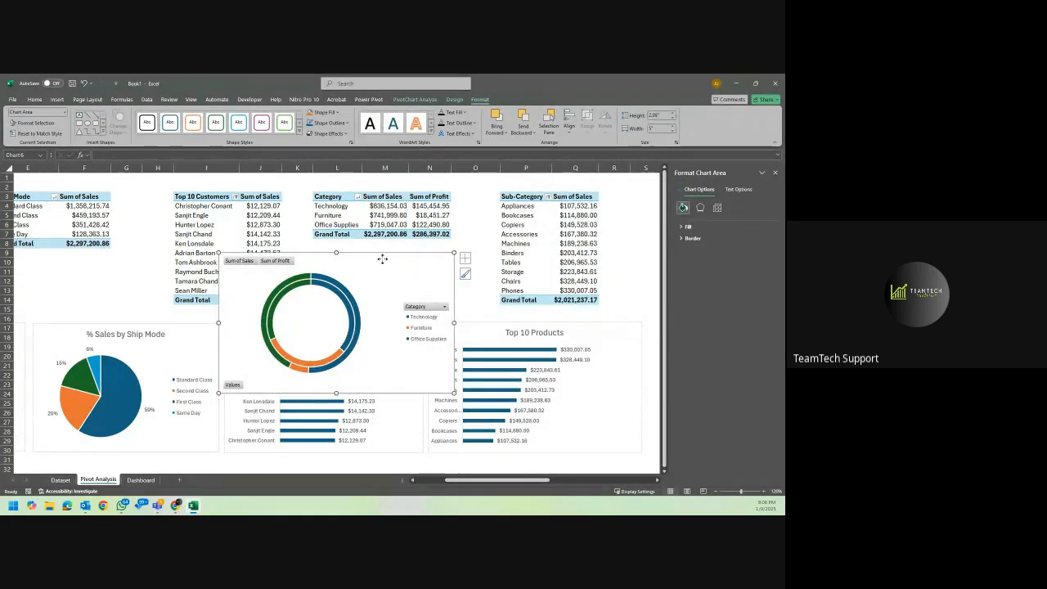
pyautogui.moveTo(382, 258); pyautogui.dragTo(404, 245)
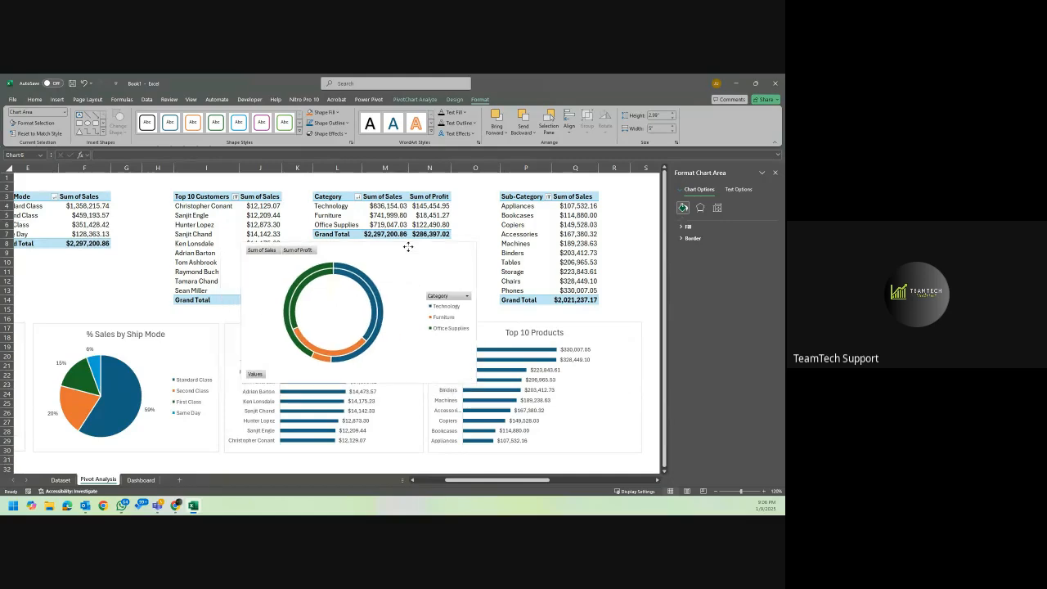
pyautogui.click(459, 293)
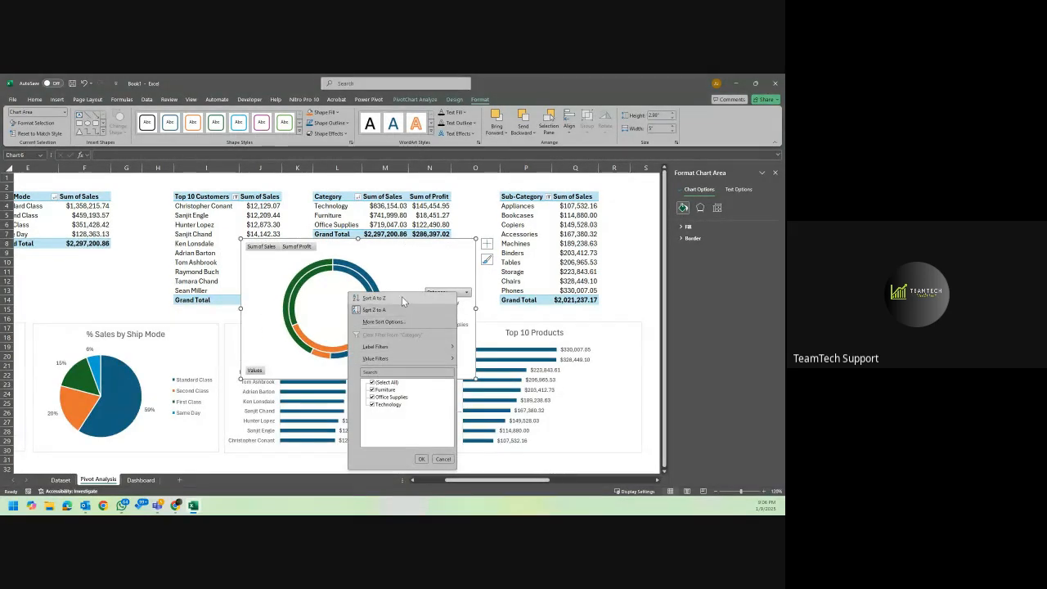
pyautogui.moveTo(406, 358)
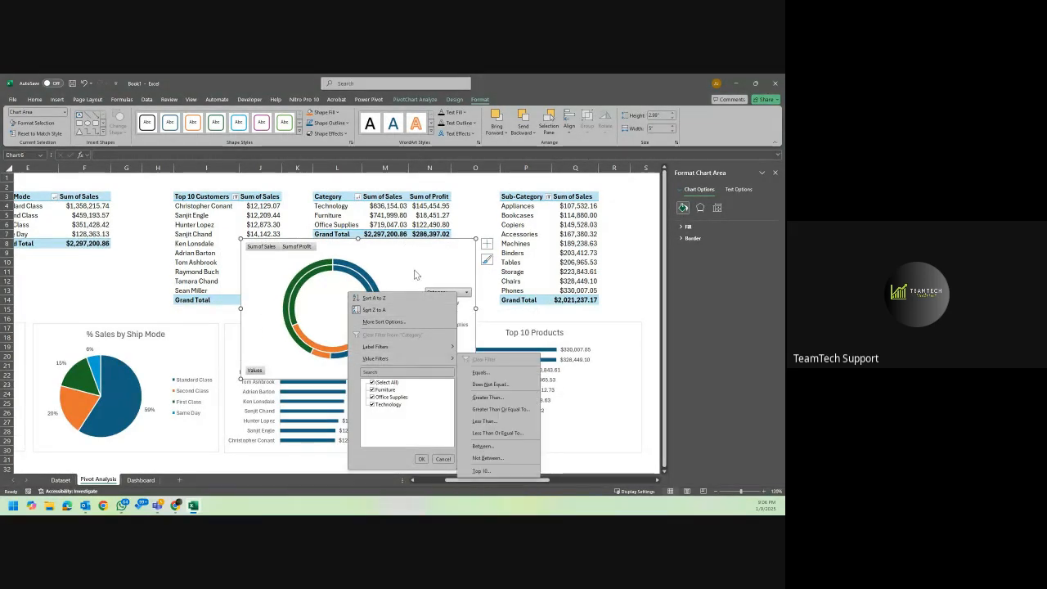
pyautogui.click(309, 249)
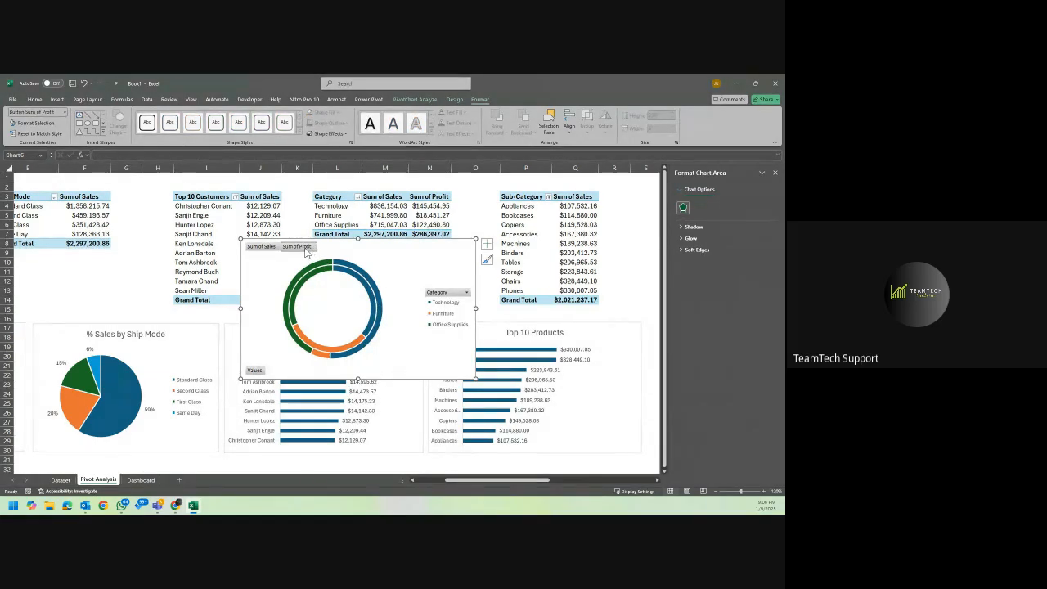
pyautogui.click(423, 268)
pyautogui.click(465, 292)
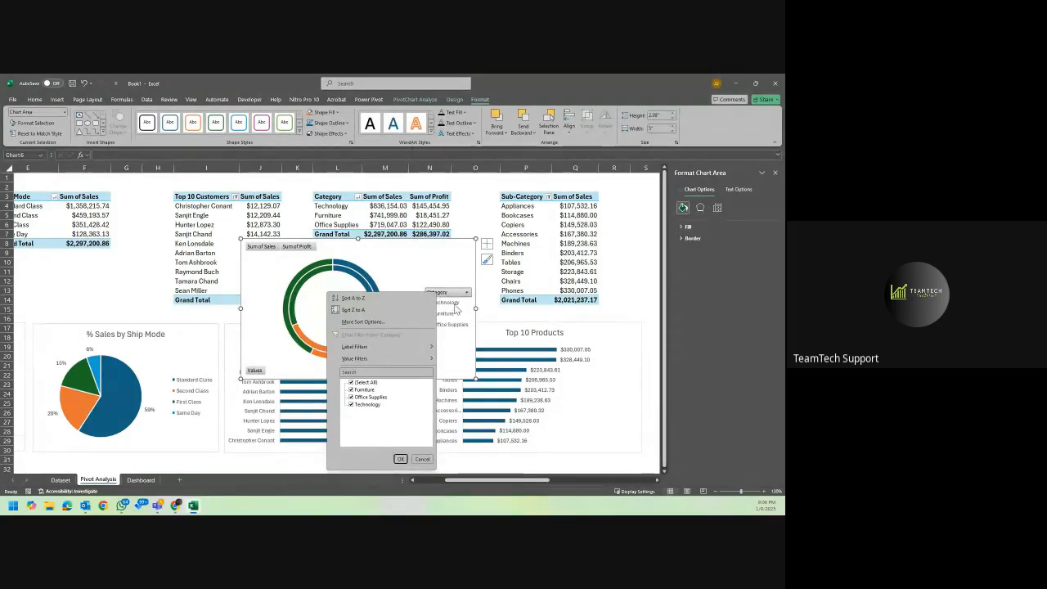
pyautogui.press('Escape')
# Hide all field buttons on the category doughnut chart and add data labels to its rings.
pyautogui.rightClick(440, 293)
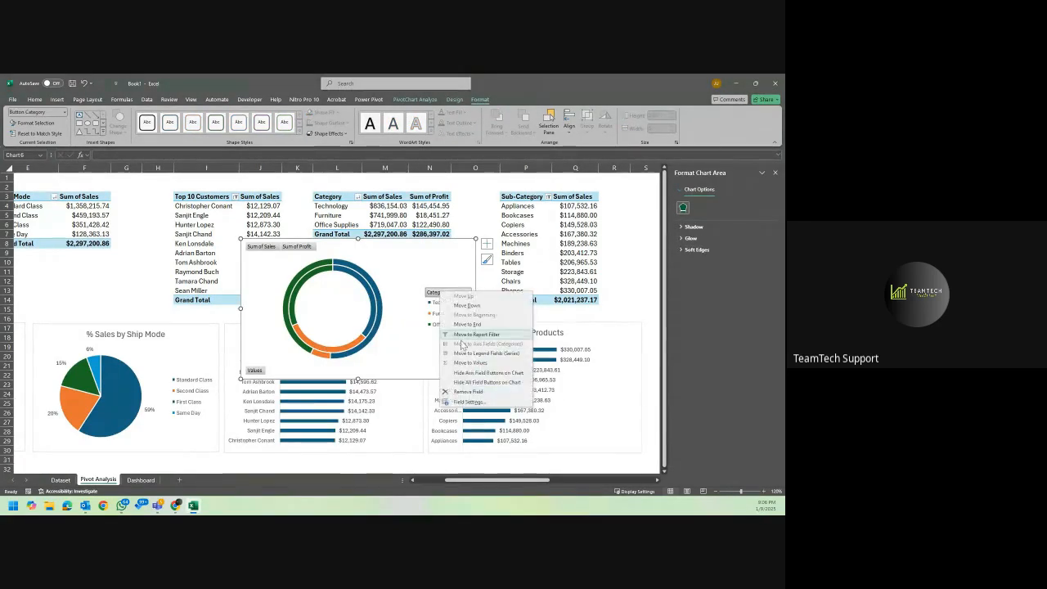
pyautogui.click(483, 383)
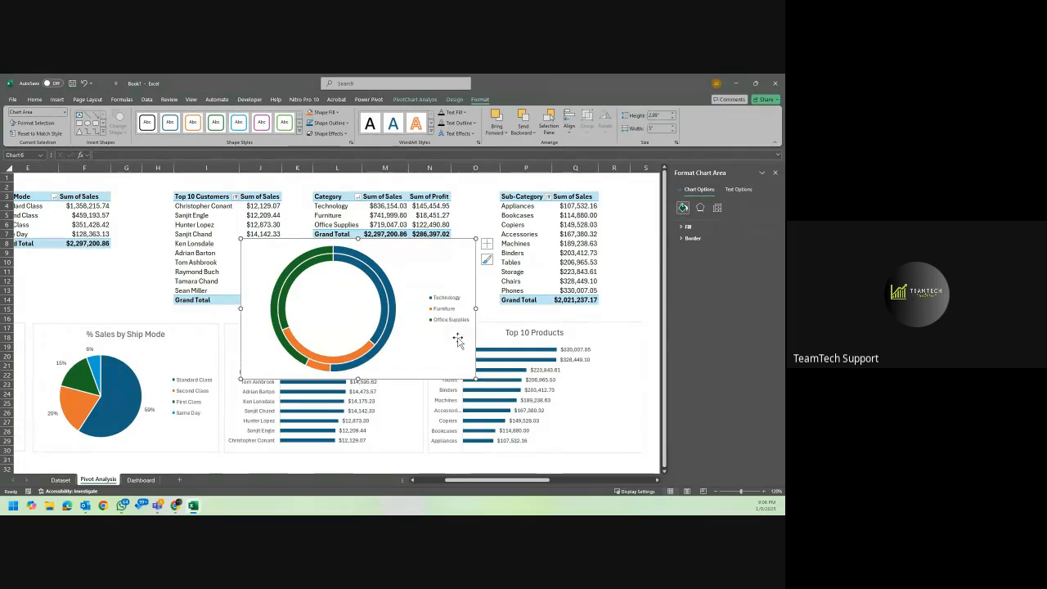
pyautogui.click(487, 243)
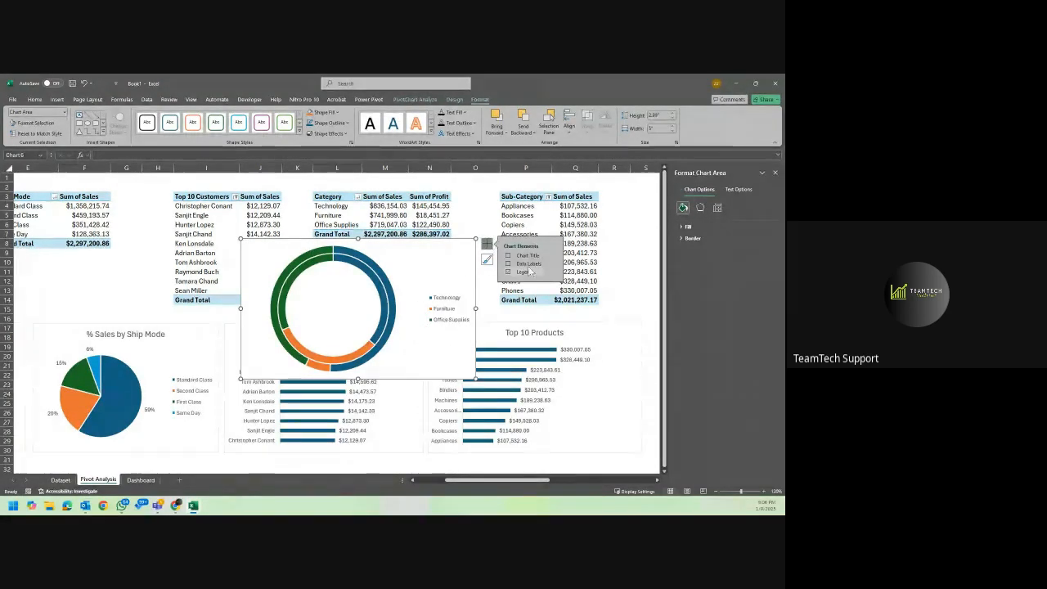
pyautogui.click(507, 264)
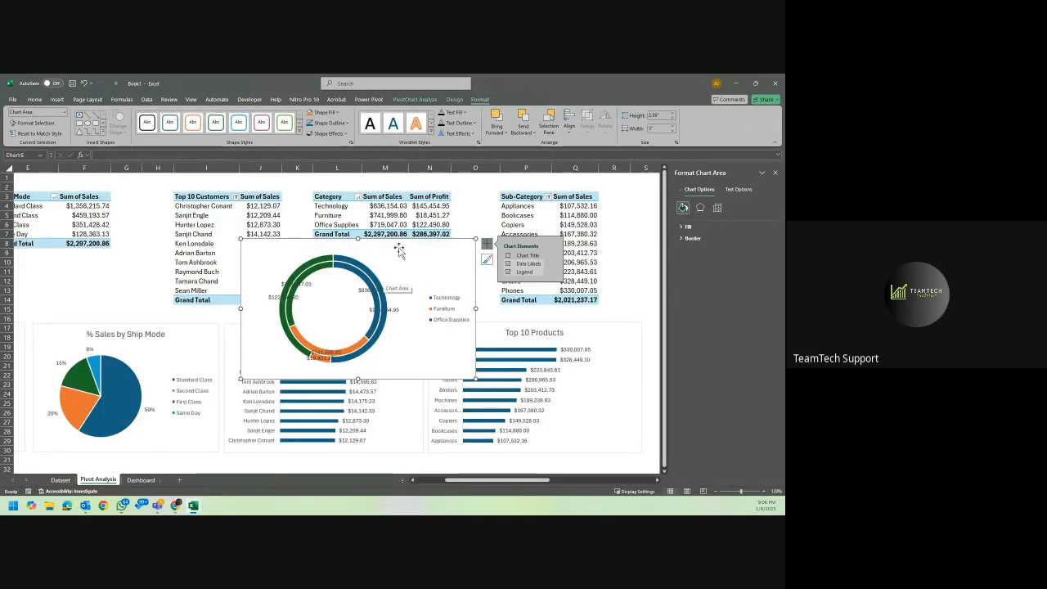
# Resize the category doughnut chart slightly, narrower and taller, and title it "Sales & Profit by Category".
pyautogui.moveTo(476, 239); pyautogui.dragTo(469, 230)
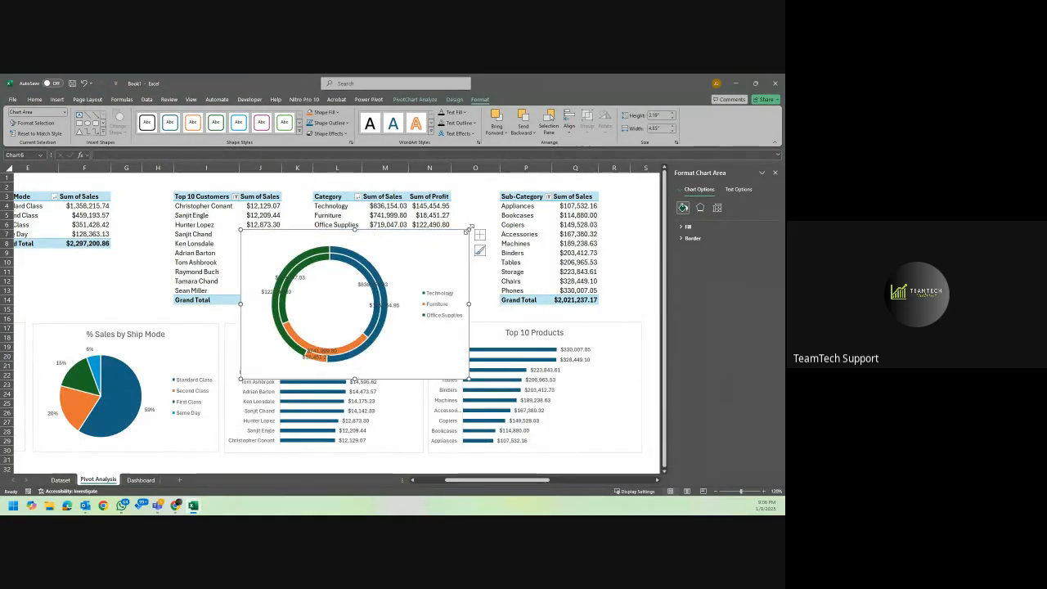
pyautogui.click(480, 235)
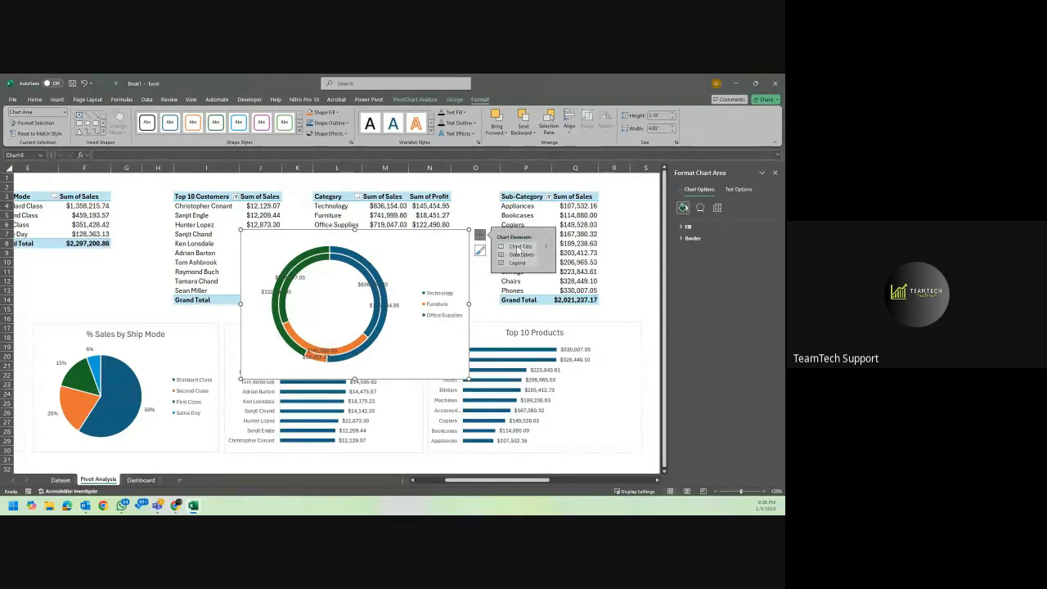
pyautogui.click(502, 246)
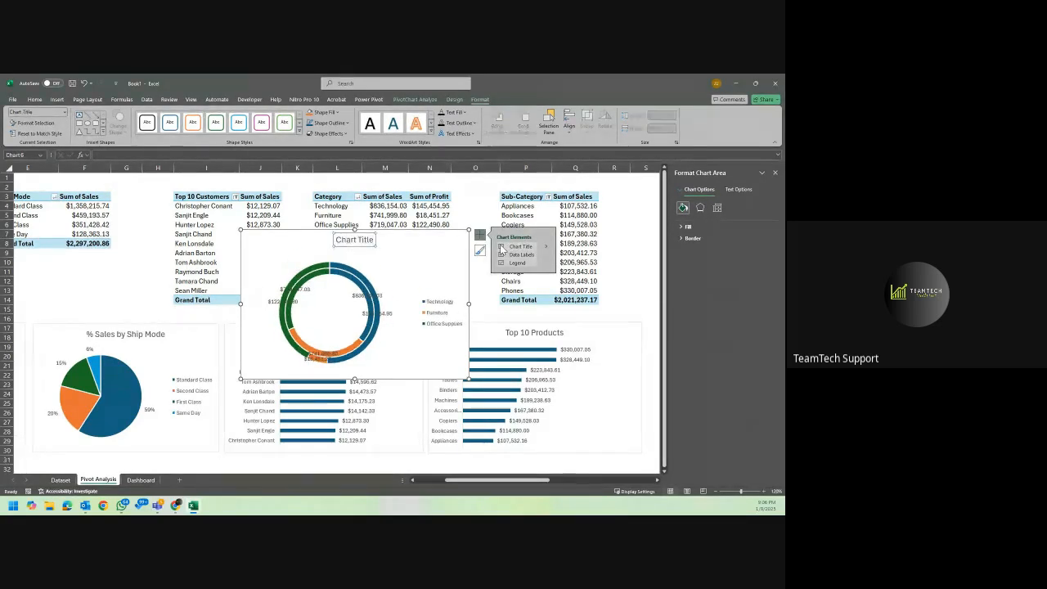
pyautogui.click(348, 242)
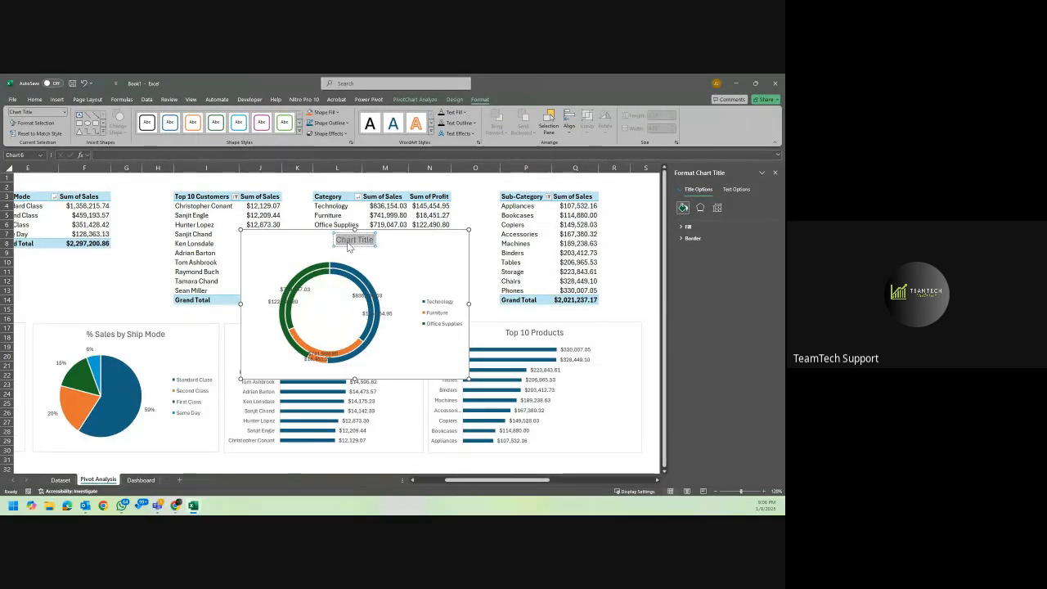
pyautogui.write('Sales &')
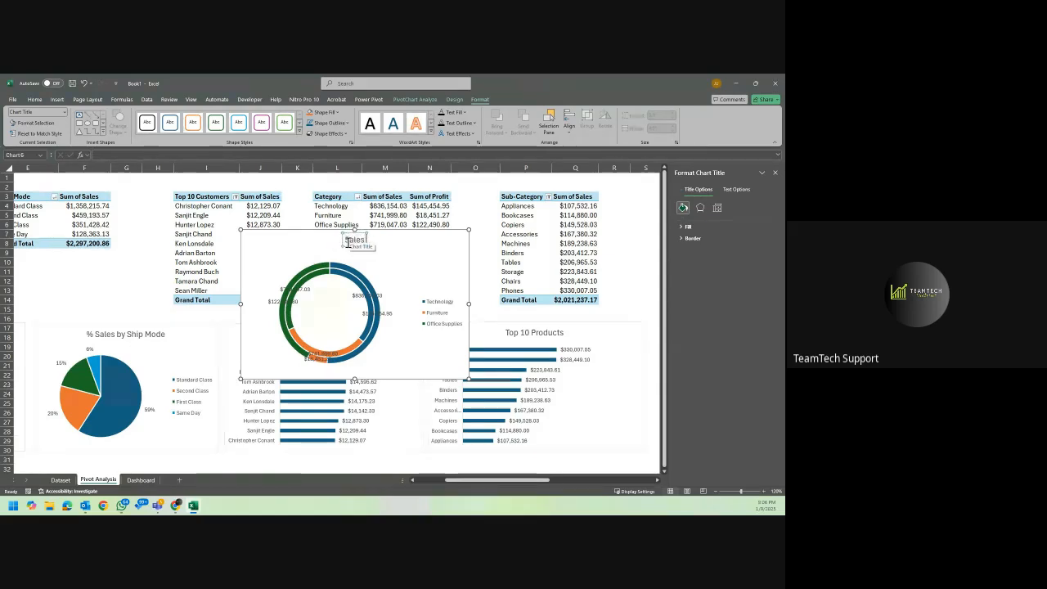
pyautogui.write(' Pr')
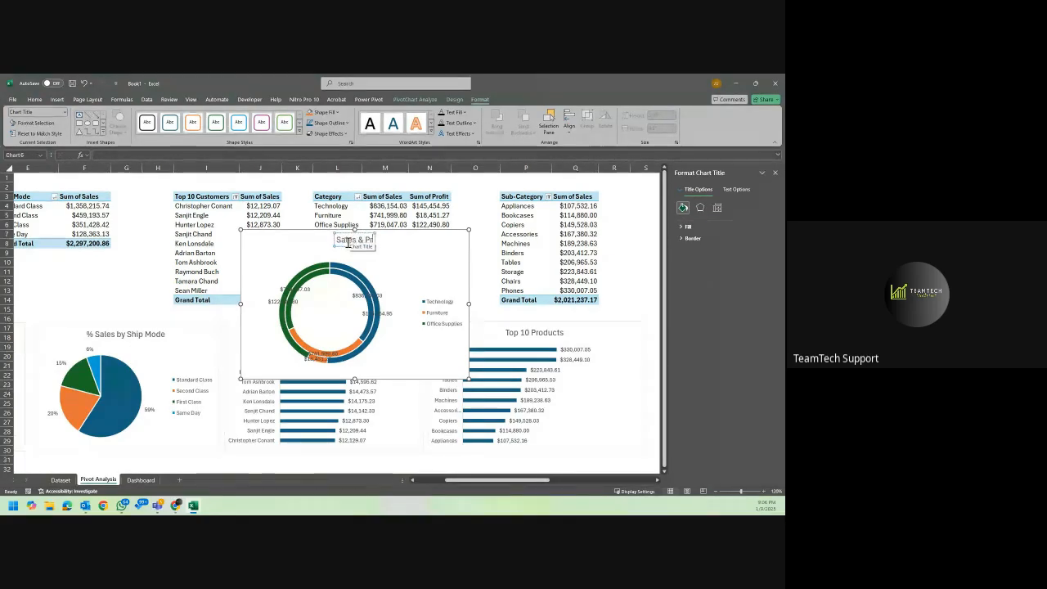
pyautogui.write('ofit by')
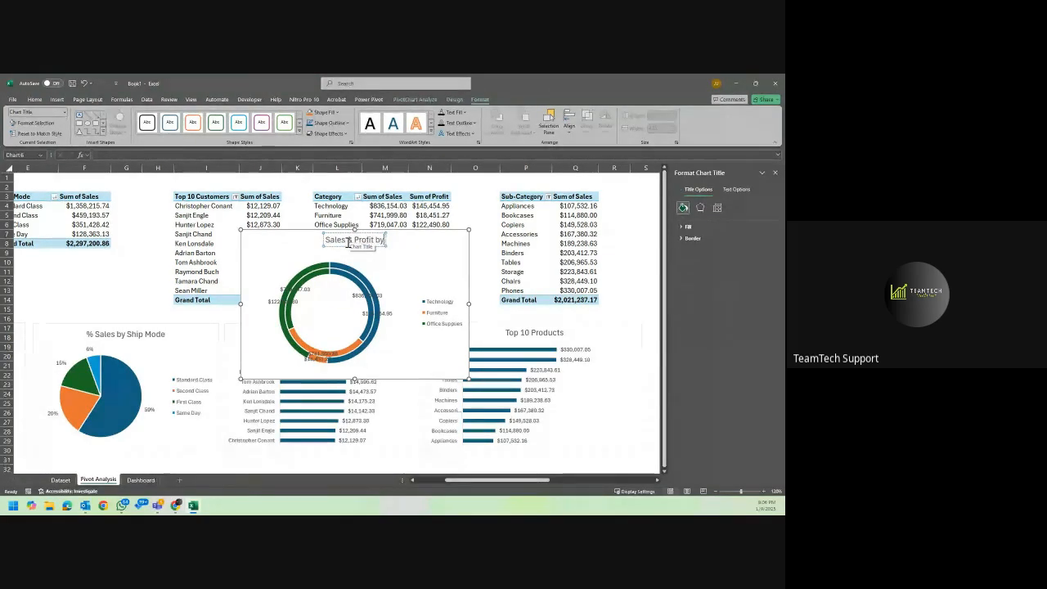
pyautogui.write(' Cato')
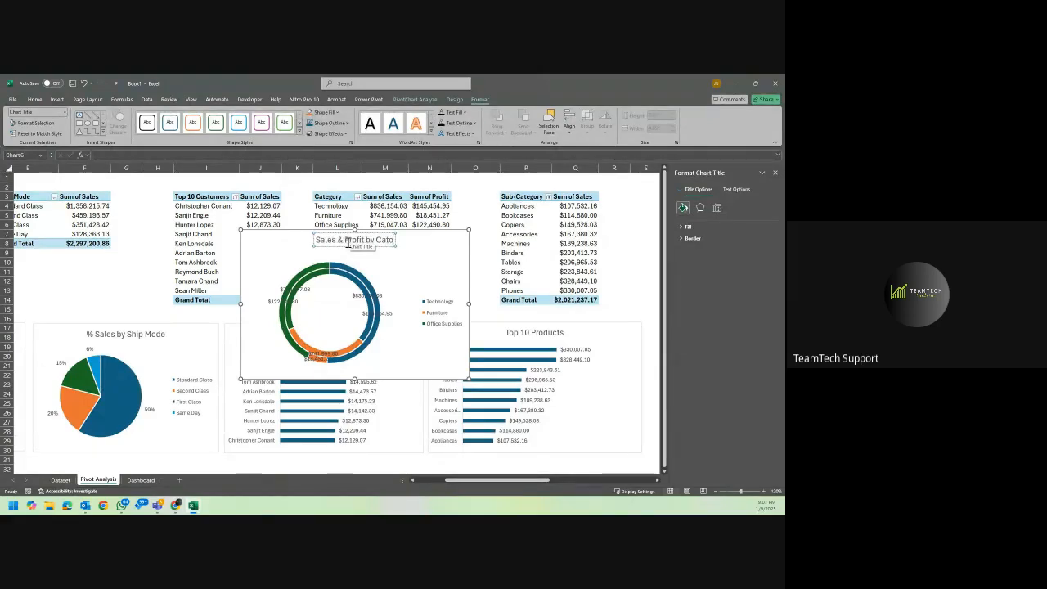
pyautogui.press('BackSpace')
pyautogui.write('egory')
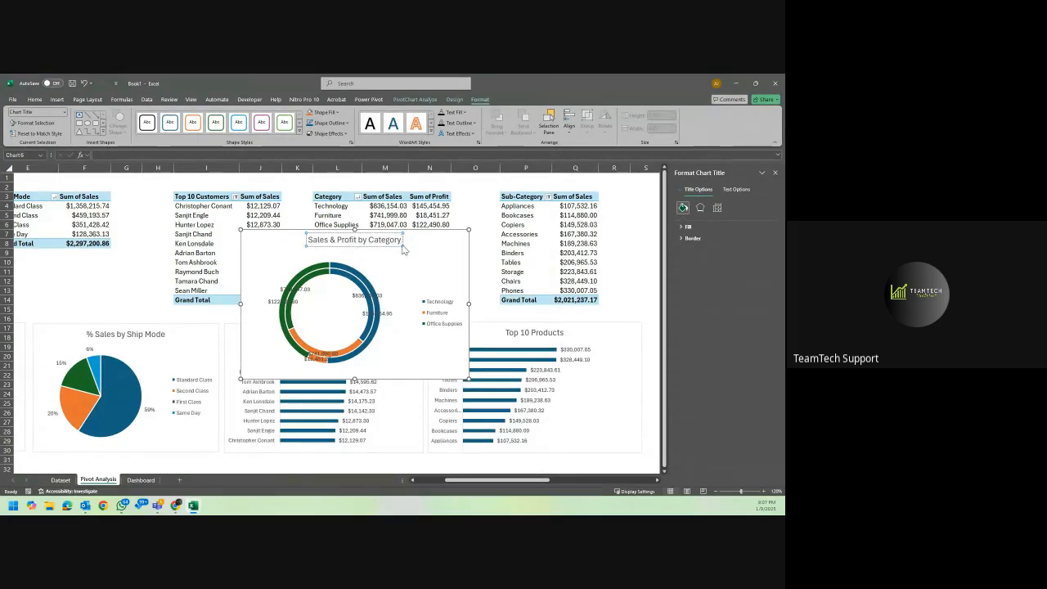
# Change the doughnut chart's data labels to data callouts showing category name and percentage.
pyautogui.click(420, 242)
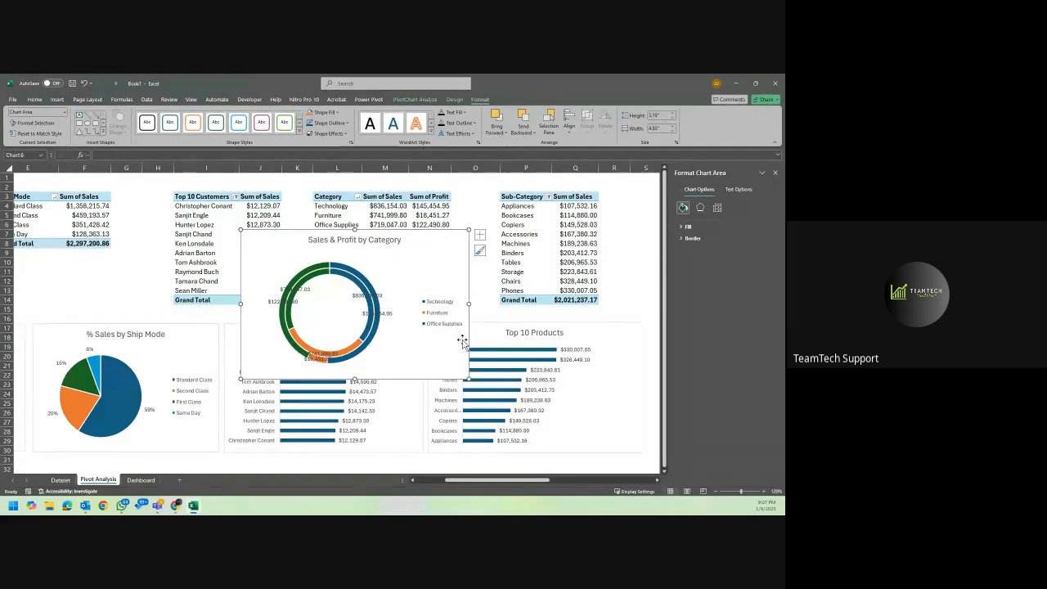
pyautogui.click(480, 239)
pyautogui.moveTo(550, 253)
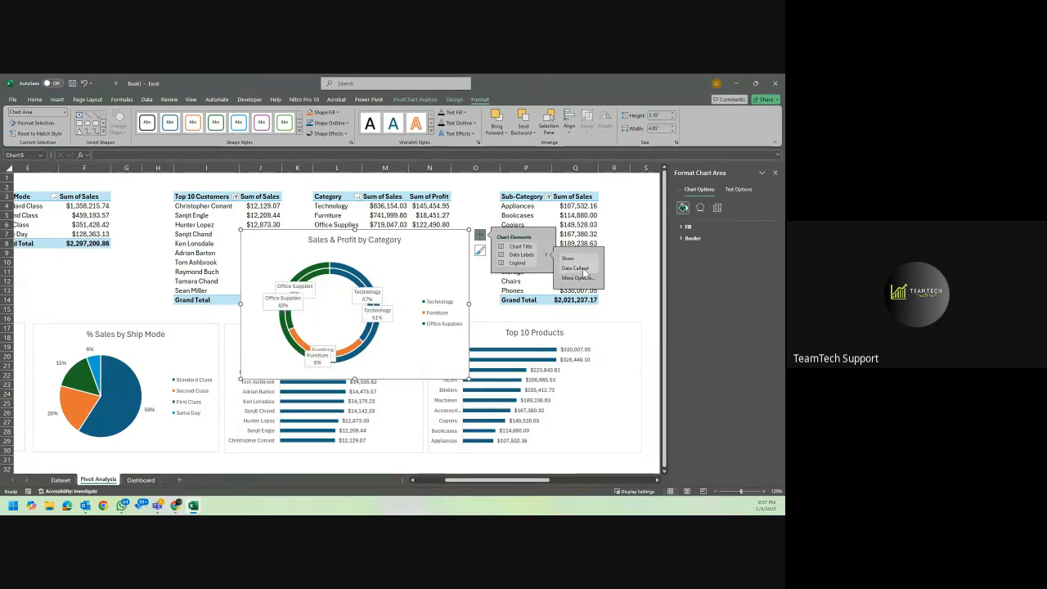
# Try to move the Technology sales callout and the two Office Supplies callouts away from the rings.
pyautogui.click(381, 297)
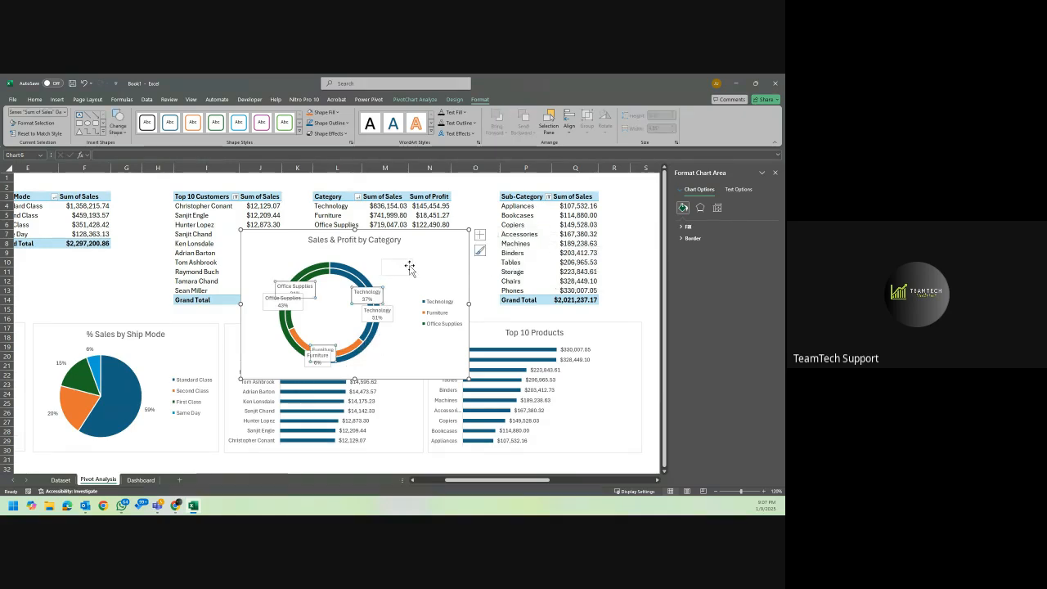
pyautogui.click(405, 316)
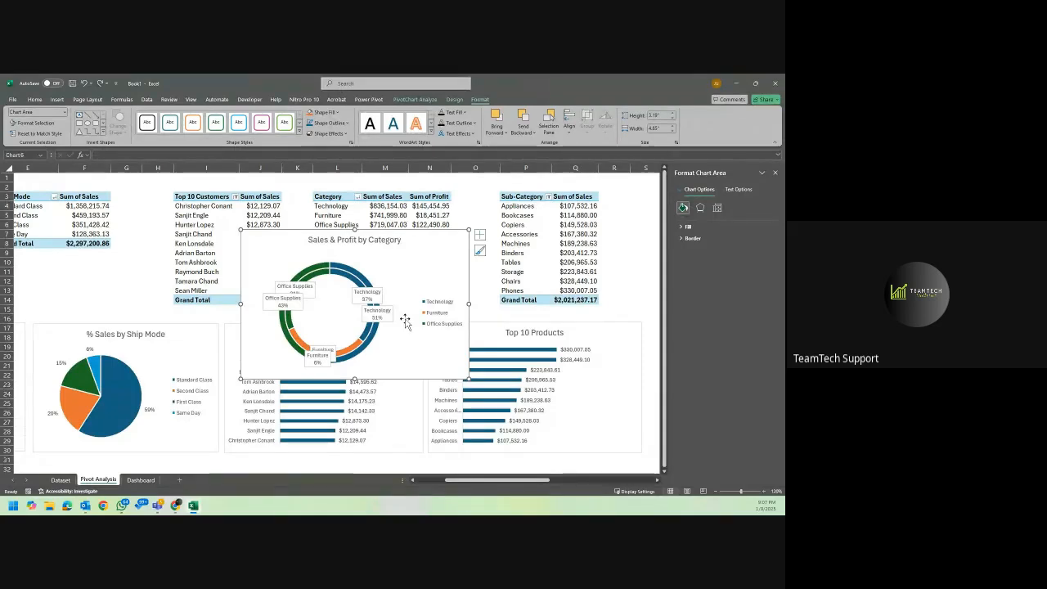
pyautogui.click(294, 288)
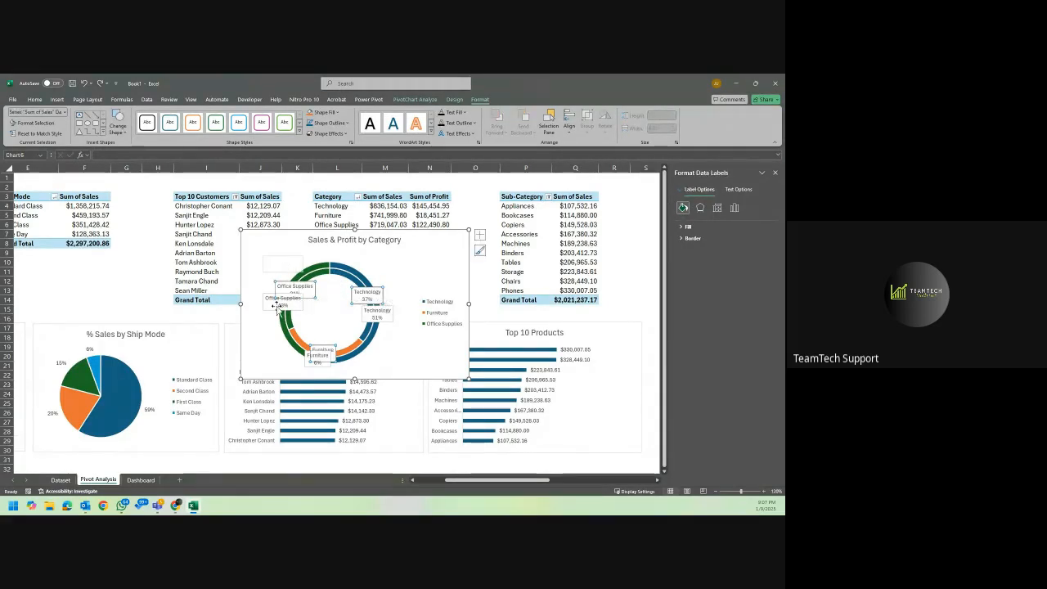
pyautogui.moveTo(276, 304)
pyautogui.mouseDown()
pyautogui.moveTo(266, 325)
pyautogui.moveTo(266, 311)
pyautogui.mouseUp()
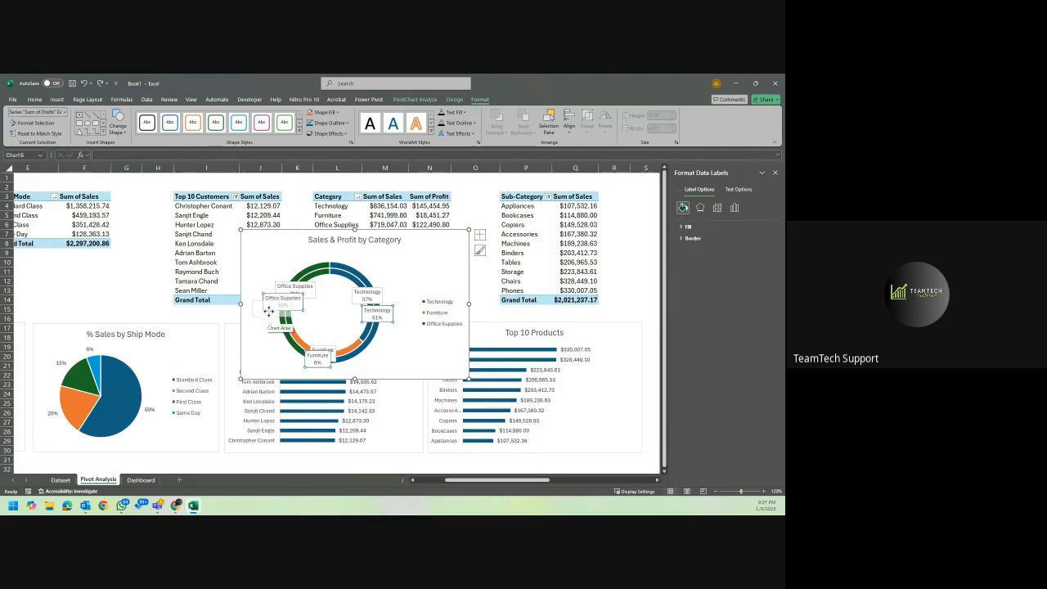
pyautogui.click(402, 265)
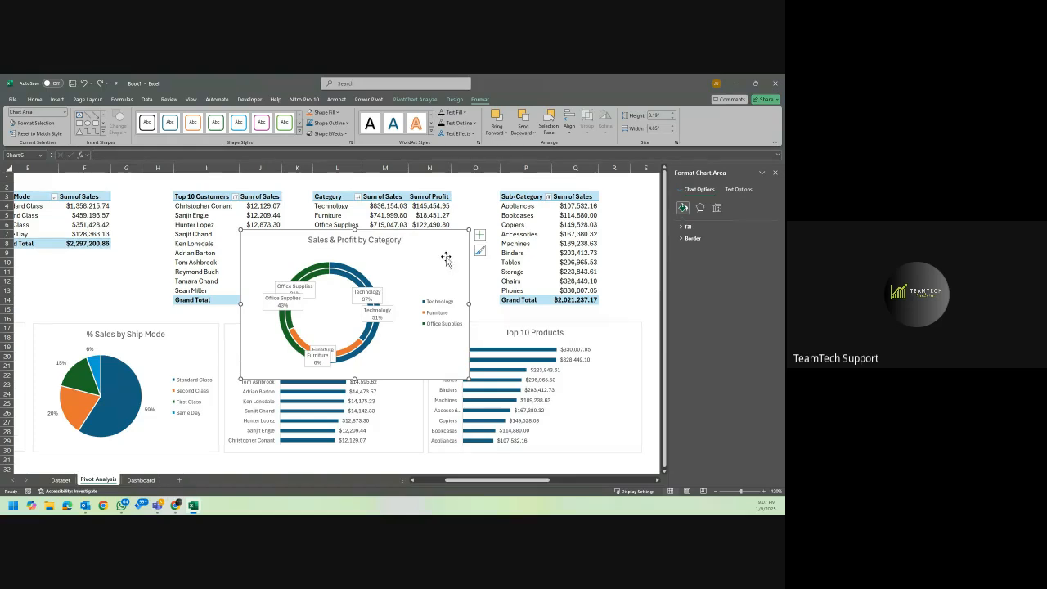
# Remove the shape fill from the Sum of Sales and Sum of Profit callouts.
pyautogui.click(380, 296)
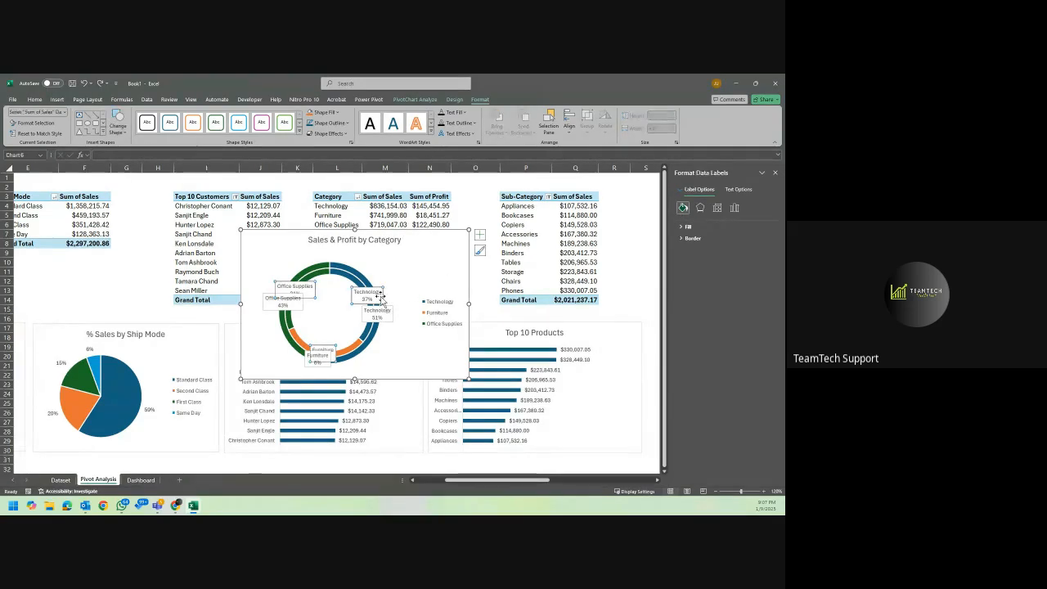
pyautogui.click(321, 113)
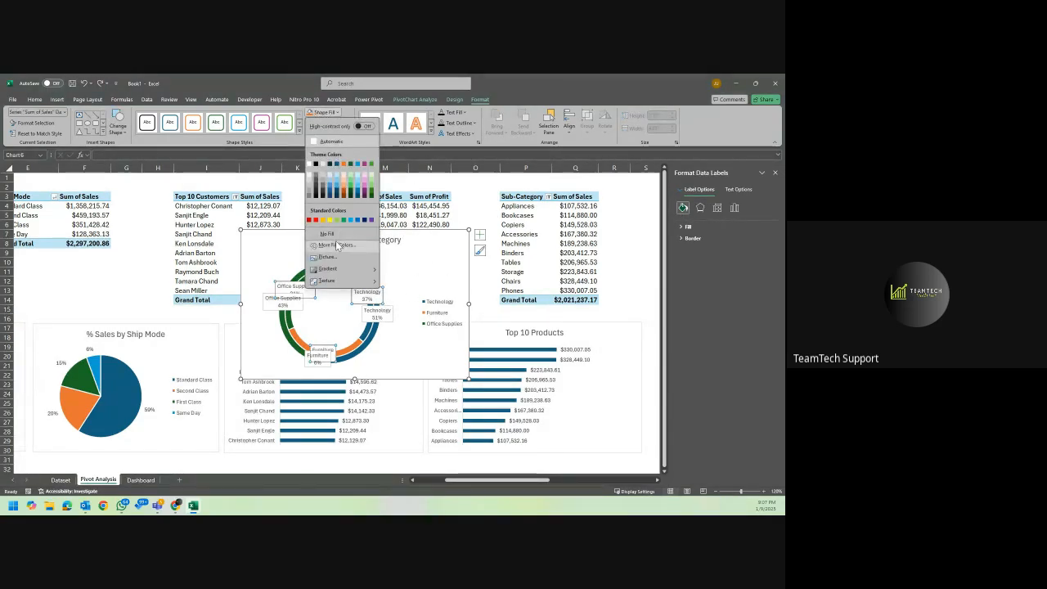
pyautogui.click(334, 234)
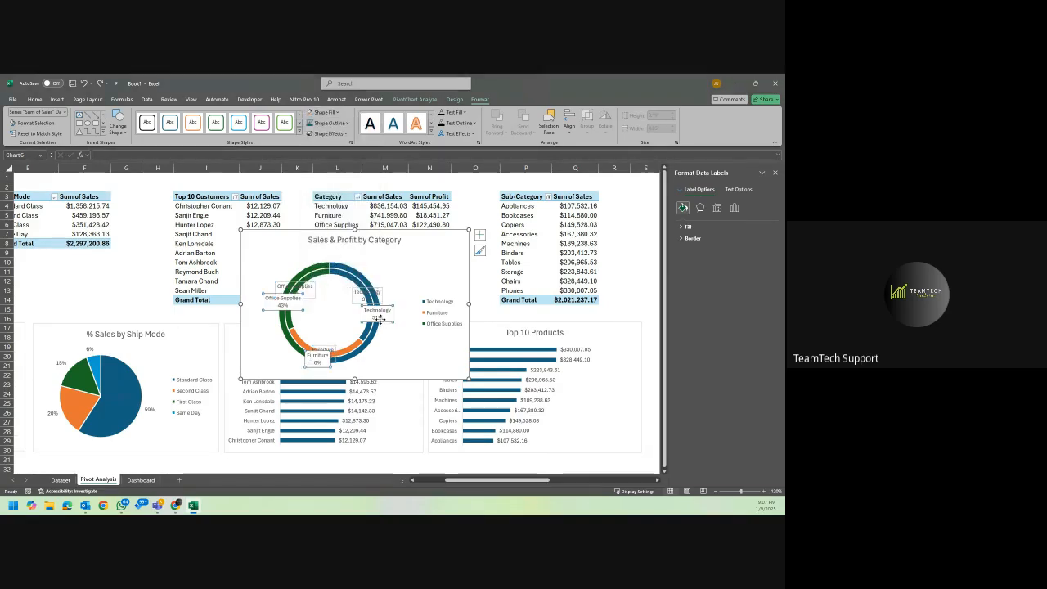
pyautogui.click(319, 112)
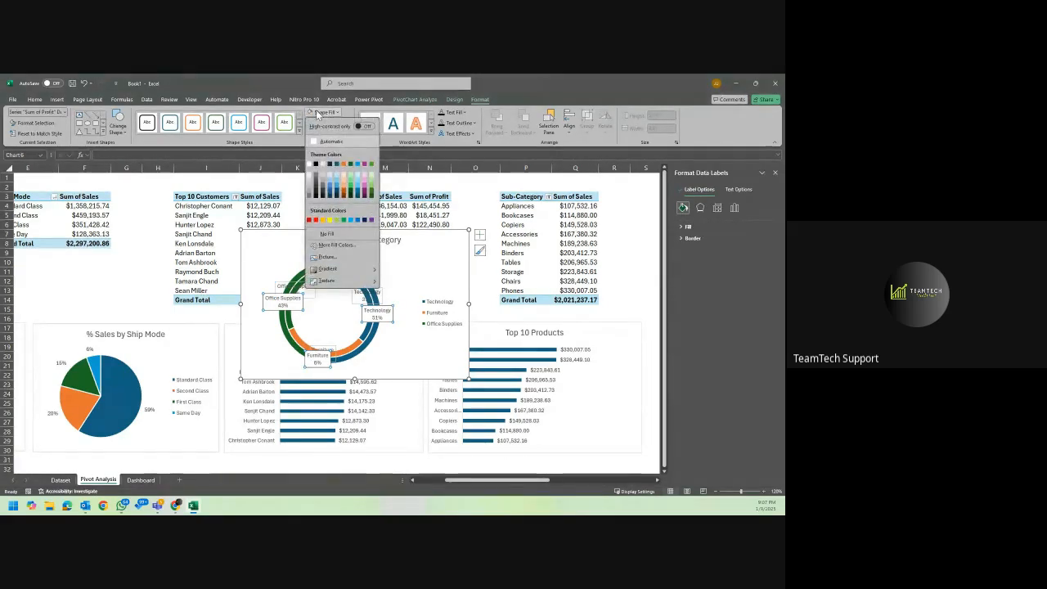
pyautogui.click(328, 234)
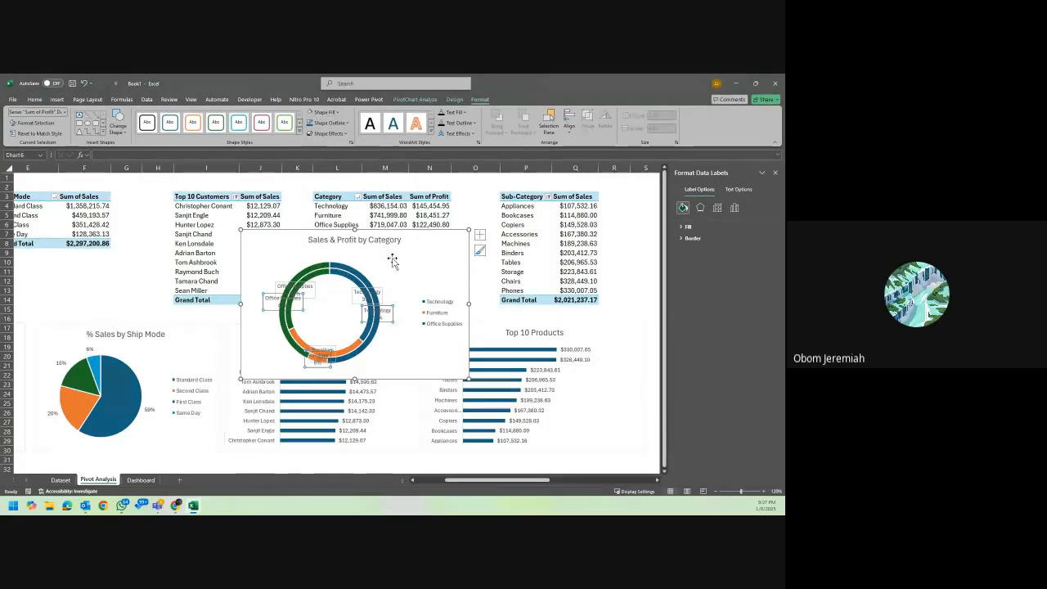
pyautogui.click(375, 295)
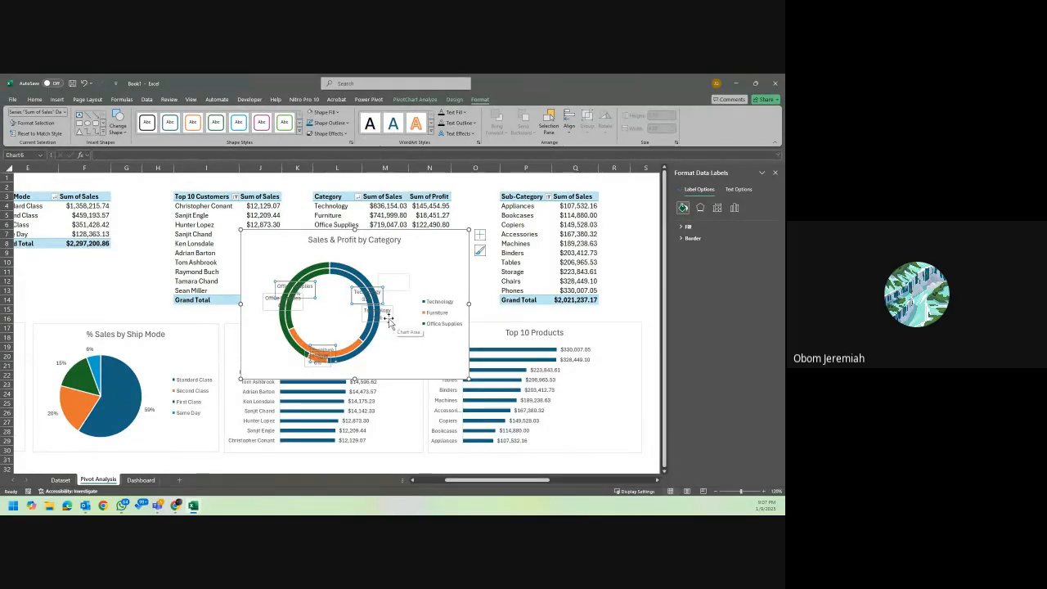
pyautogui.click(424, 265)
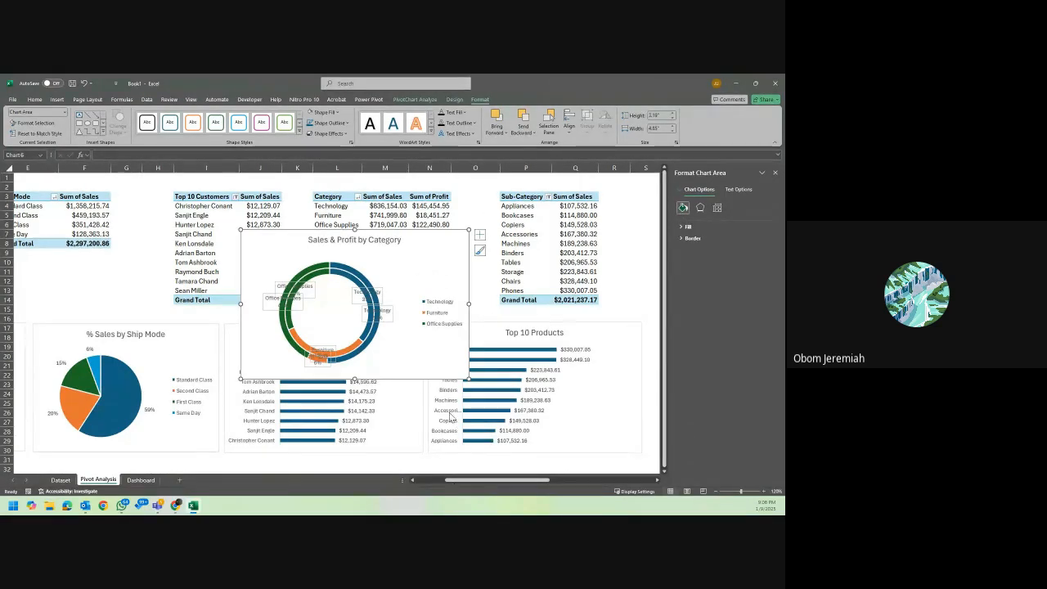
# Fill the Sum of Profit and Sum of Sales callouts on the doughnut chart with white.
pyautogui.click(360, 301)
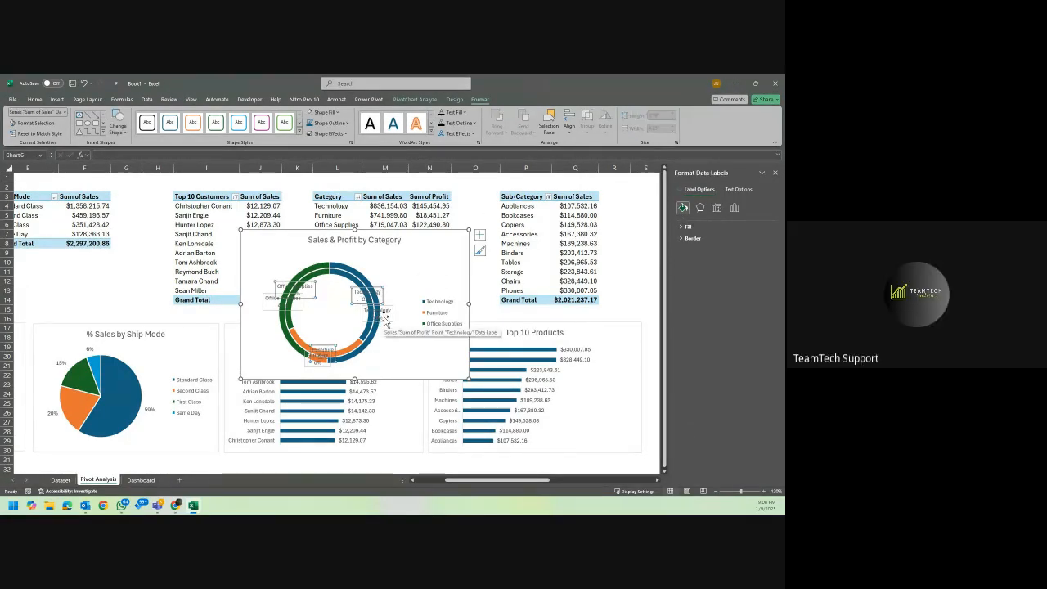
pyautogui.press('Escape')
pyautogui.click(386, 317)
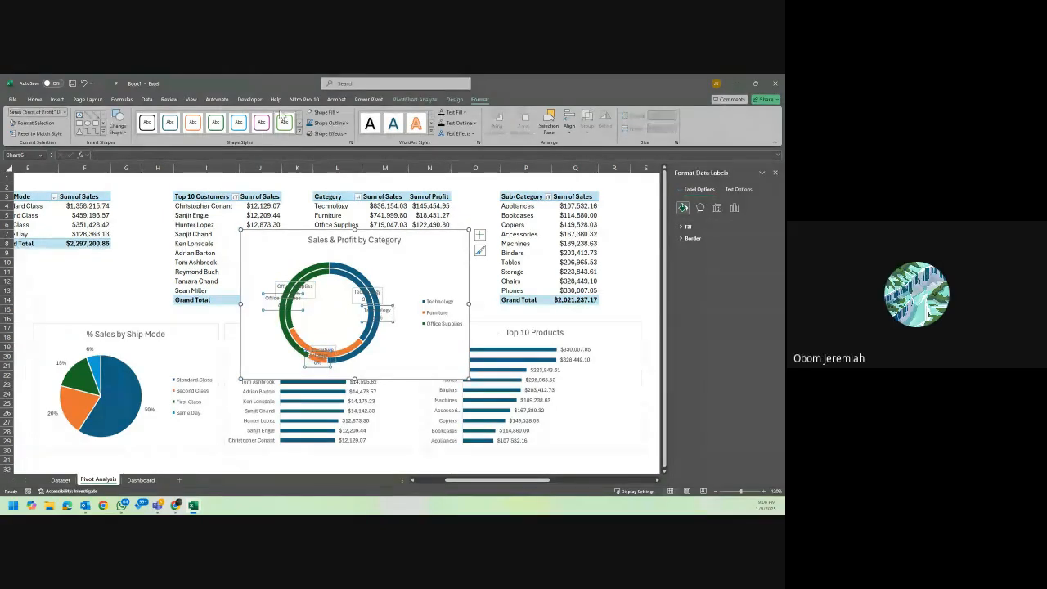
pyautogui.click(326, 112)
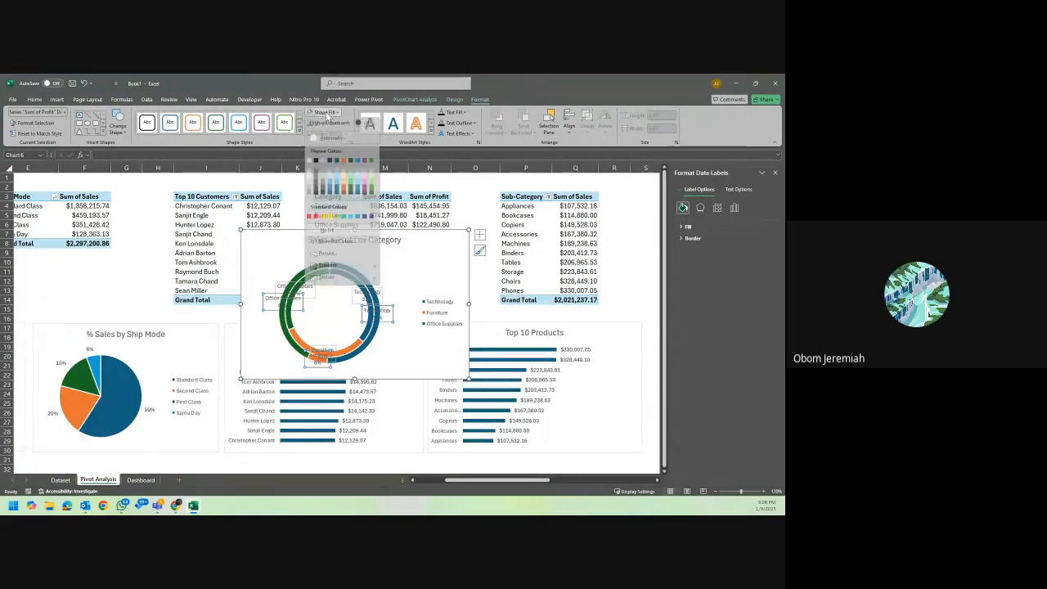
pyautogui.click(310, 161)
pyautogui.click(296, 286)
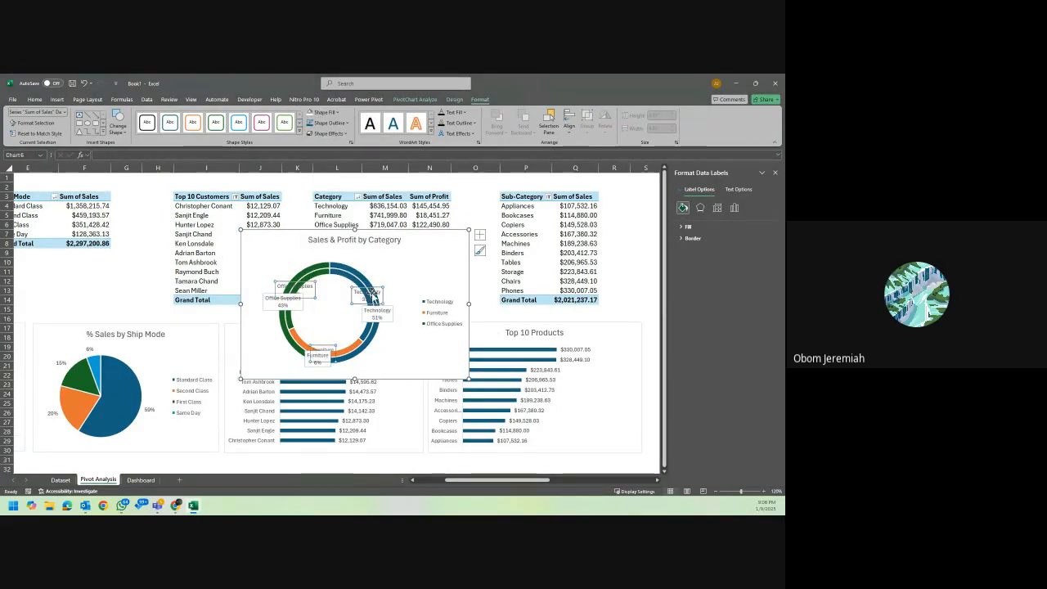
pyautogui.click(311, 117)
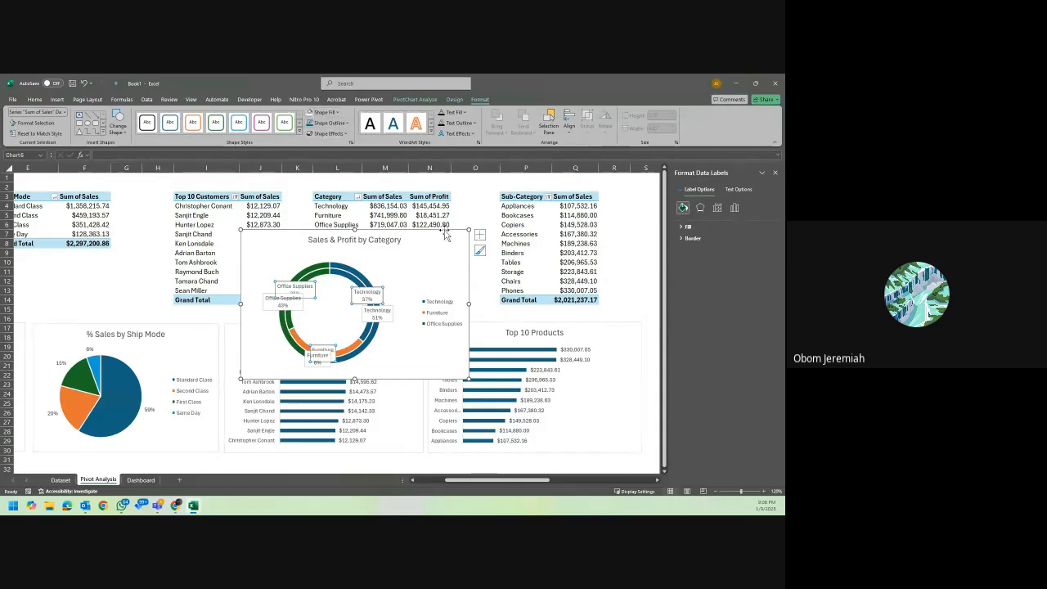
pyautogui.click(443, 252)
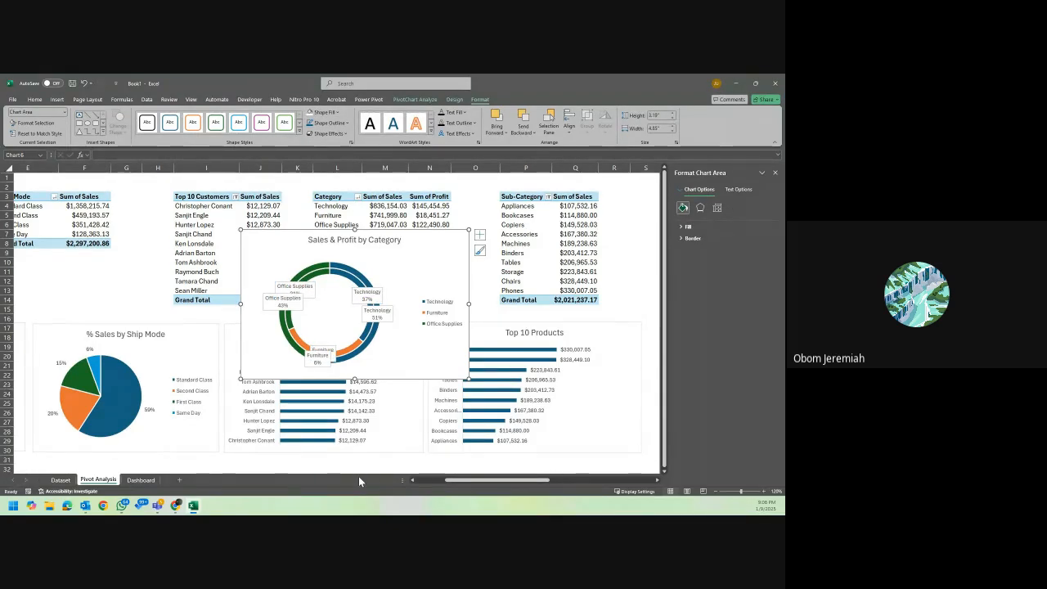
# Try to shift the Office Supplies profit callout slightly down along its ring.
pyautogui.hotkey('alt', 'Tab')
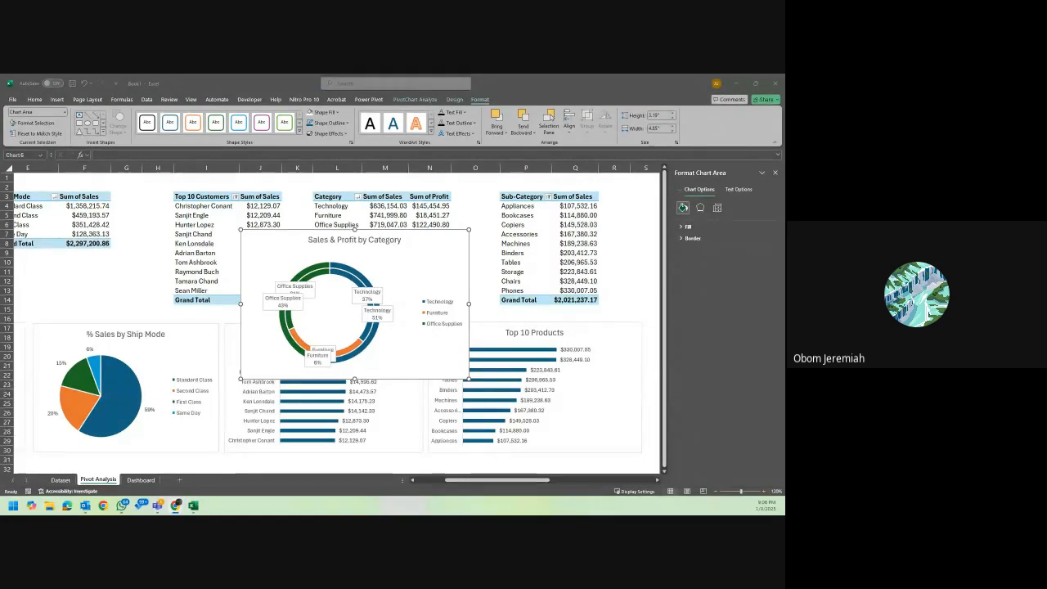
pyautogui.click(291, 304)
pyautogui.click(285, 308)
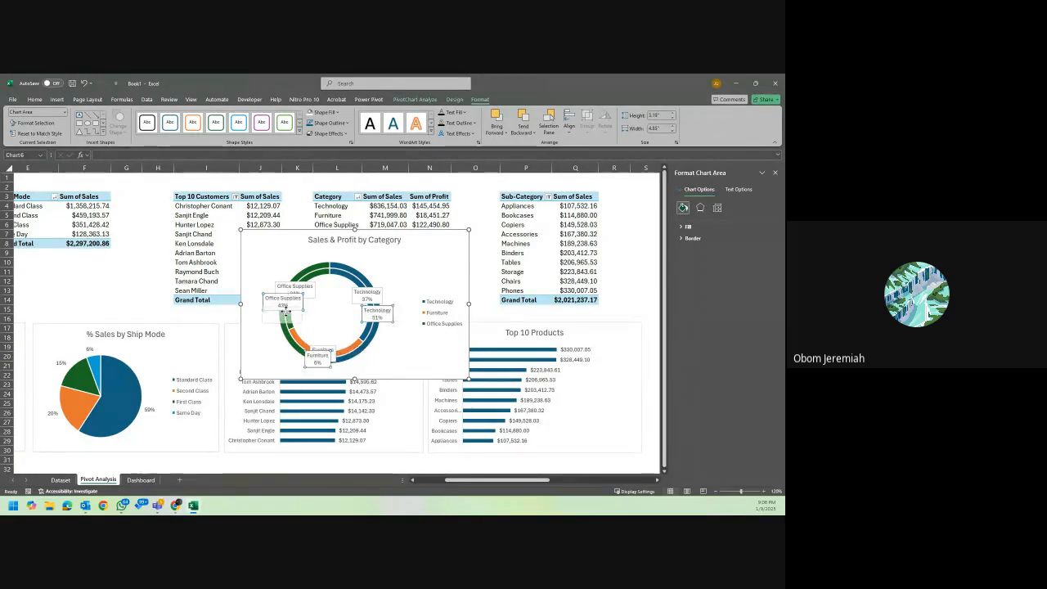
pyautogui.click(384, 262)
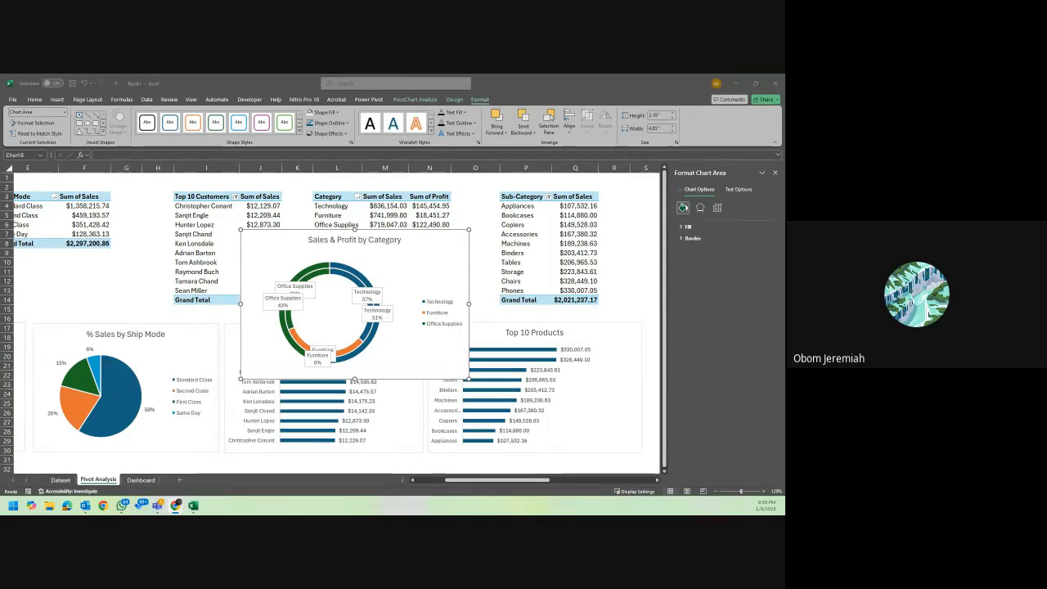
# Move the Furniture sales callout up inside the doughnut rings and try to shift the Office Supplies and Technology callouts.
pyautogui.click(333, 352)
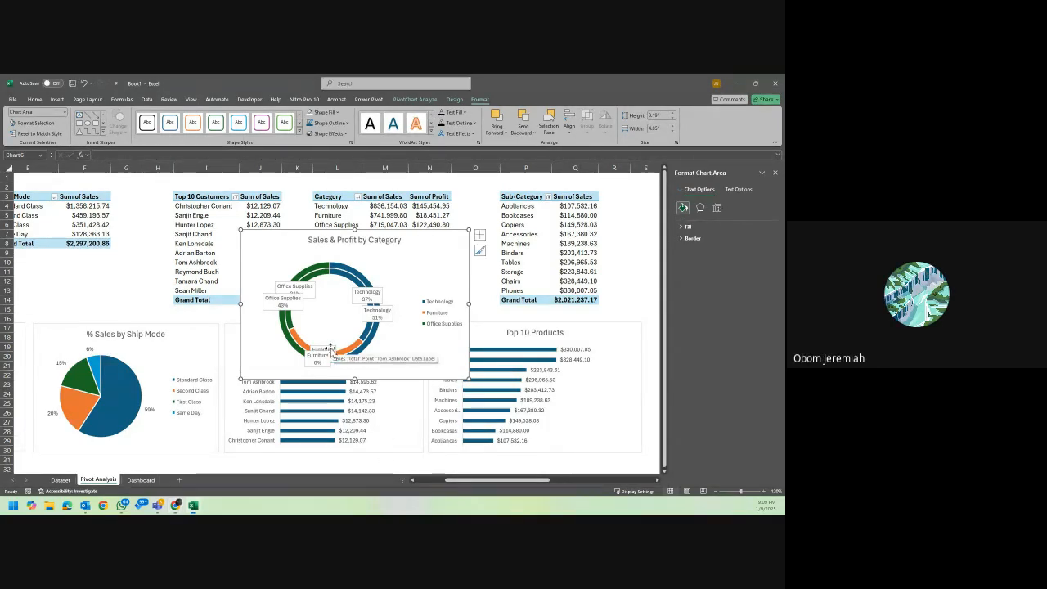
pyautogui.click(331, 339)
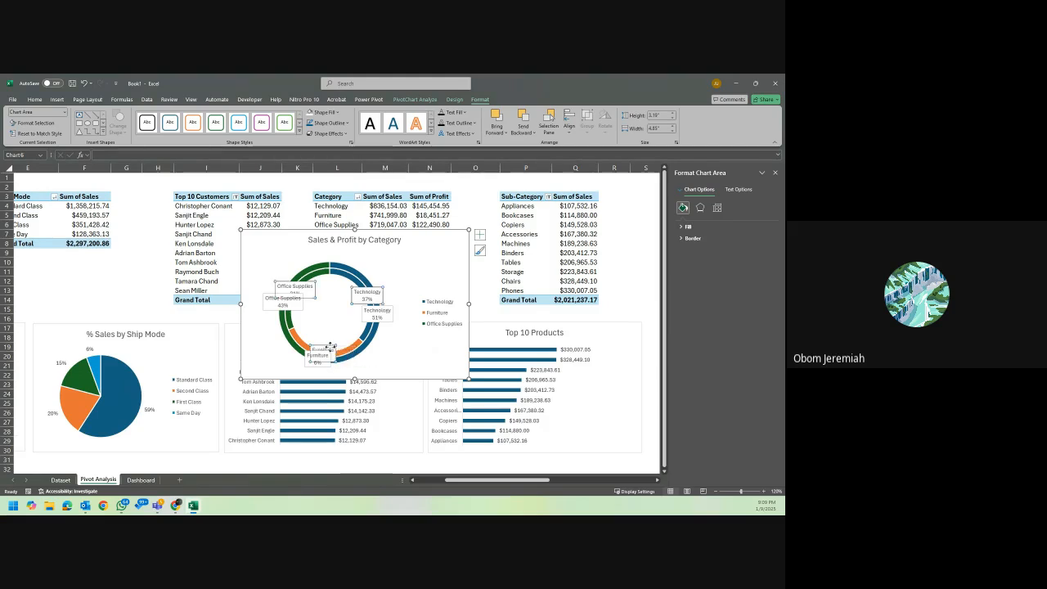
pyautogui.moveTo(325, 349); pyautogui.dragTo(319, 297)
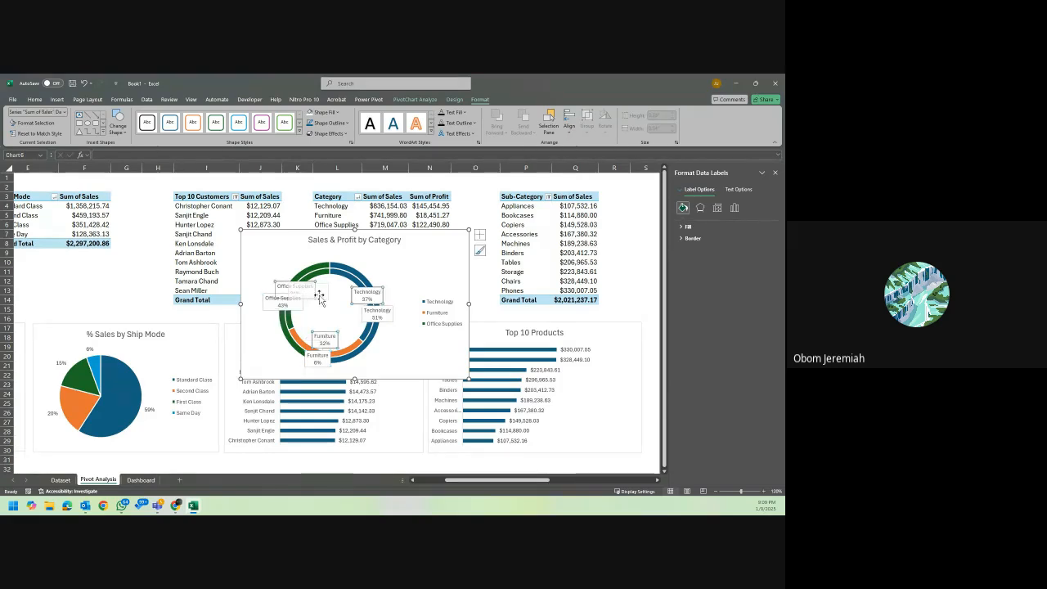
pyautogui.click(294, 309)
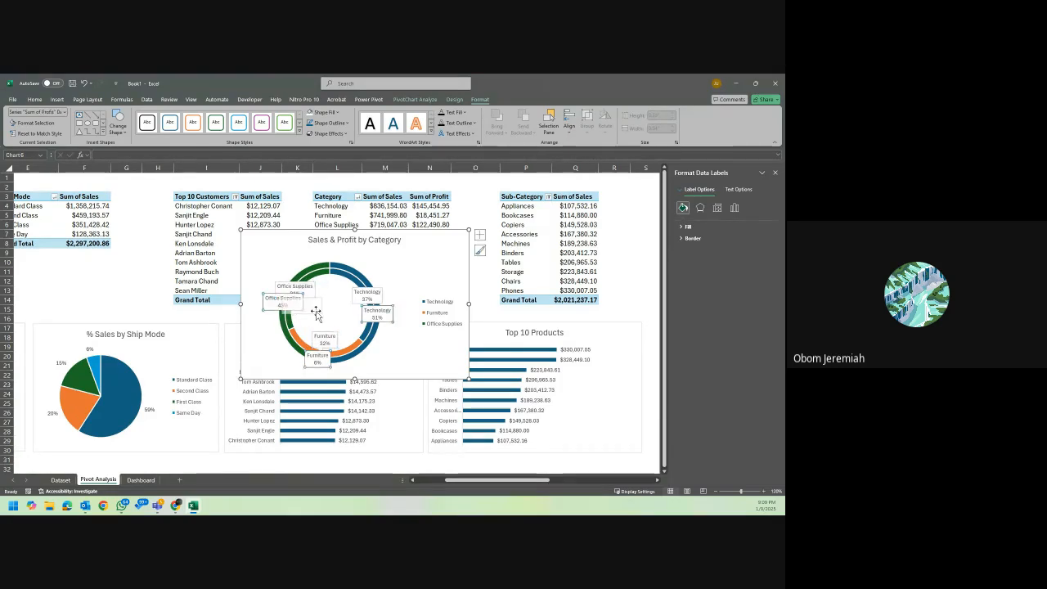
pyautogui.click(358, 292)
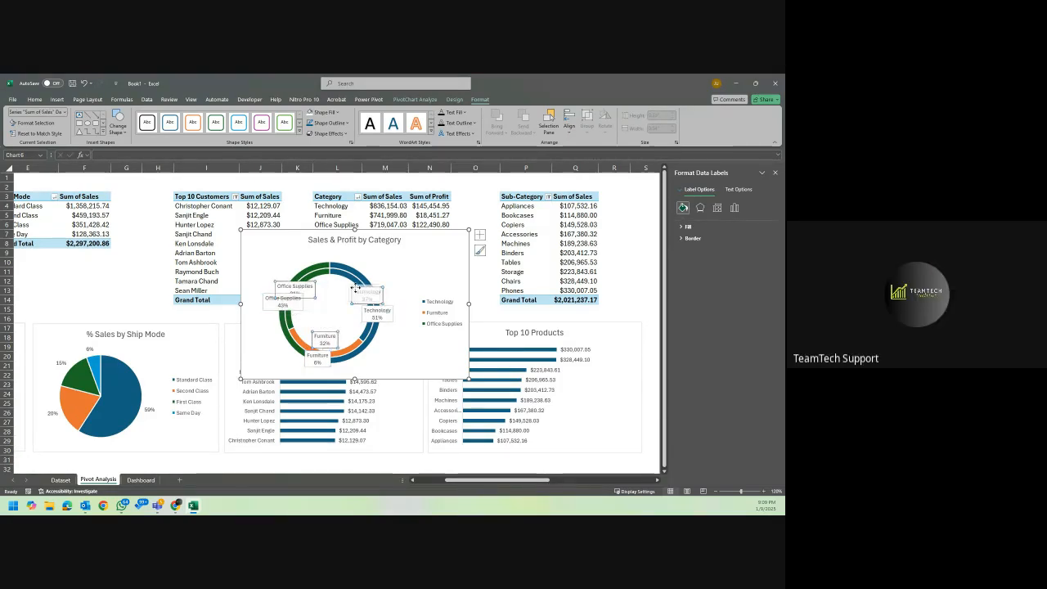
pyautogui.click(395, 271)
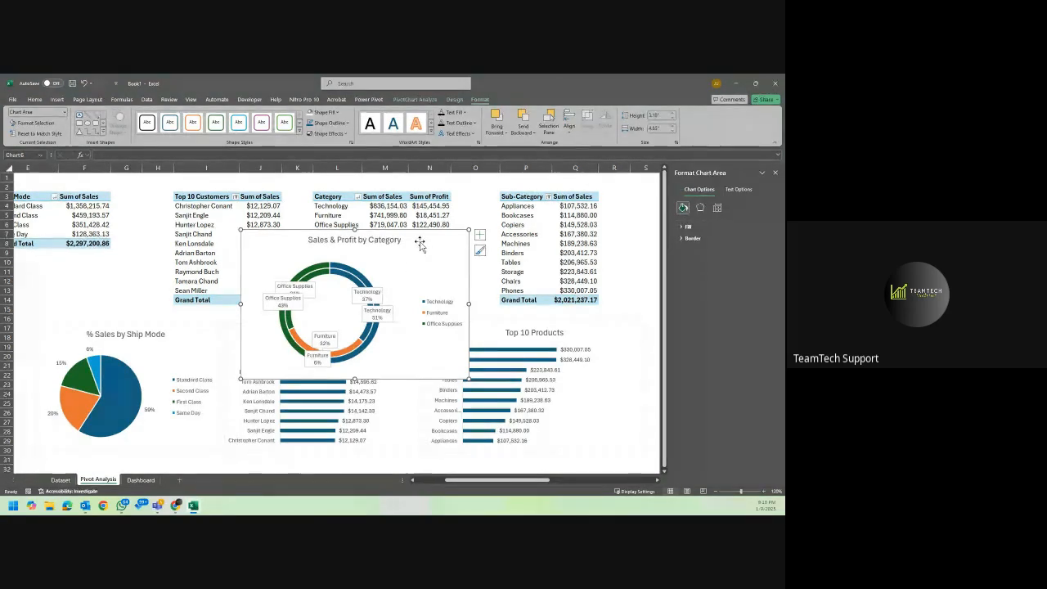
# Delete the Sales & Profit by Category doughnut chart.
pyautogui.press('Delete')
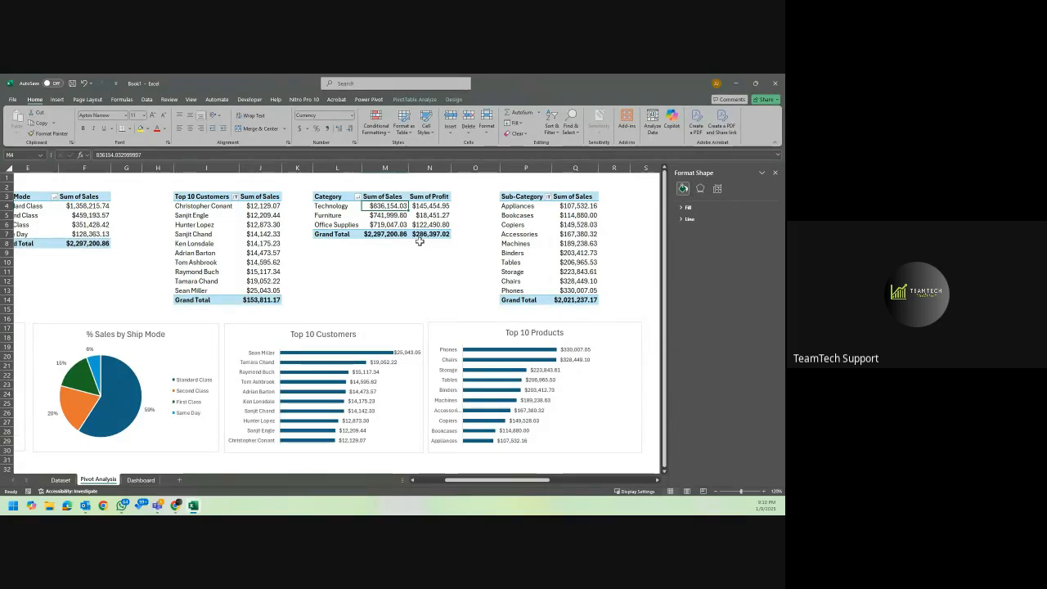
pyautogui.hotkey('ctrl', 'z')
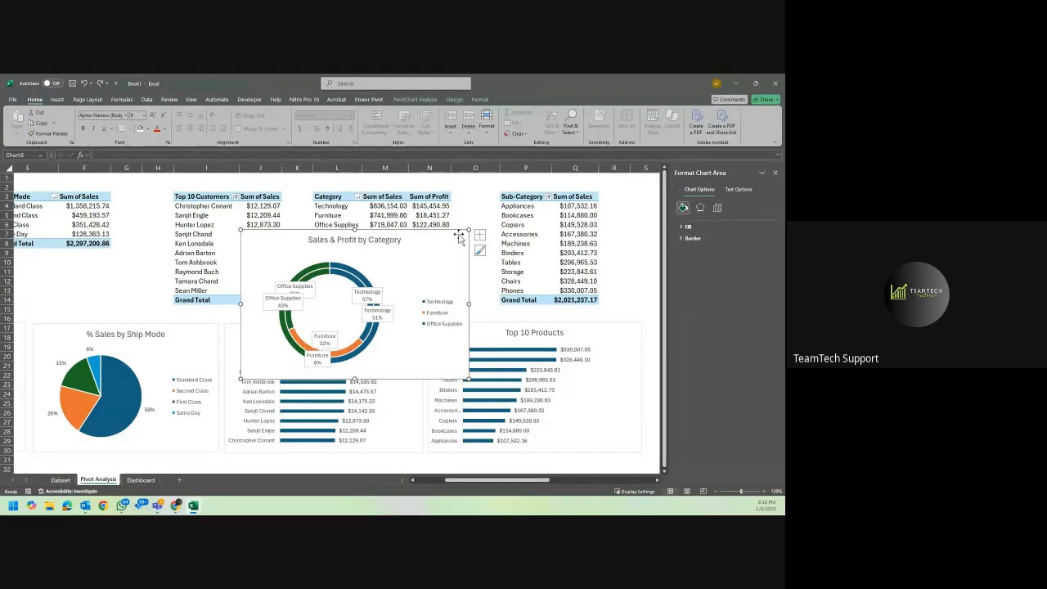
pyautogui.press('Delete')
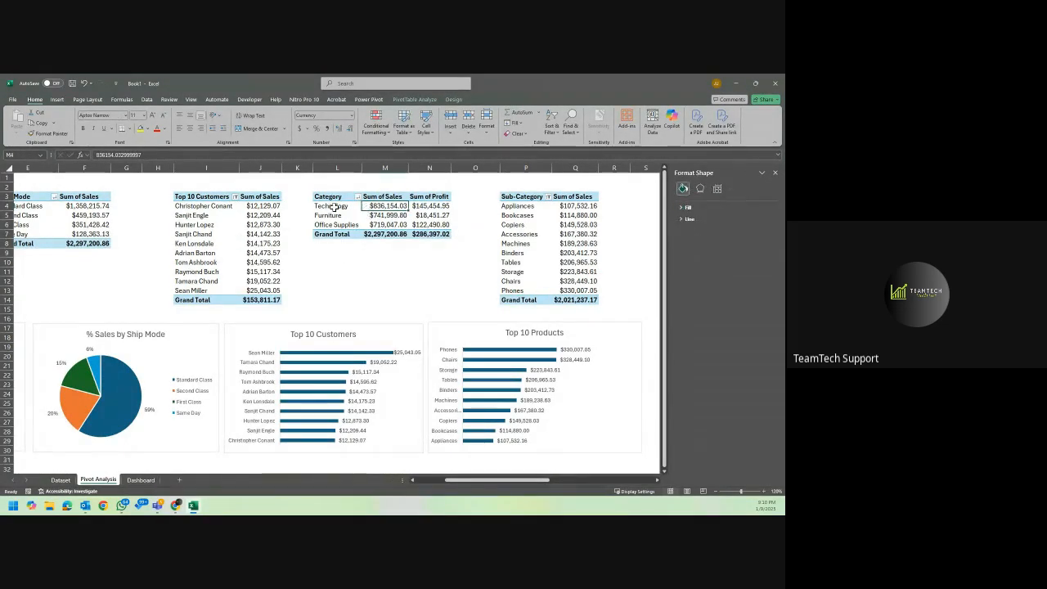
# Preview the line, pie, bar, area and scatter PivotChart types for the Category PivotTable without inserting one.
pyautogui.click(334, 208)
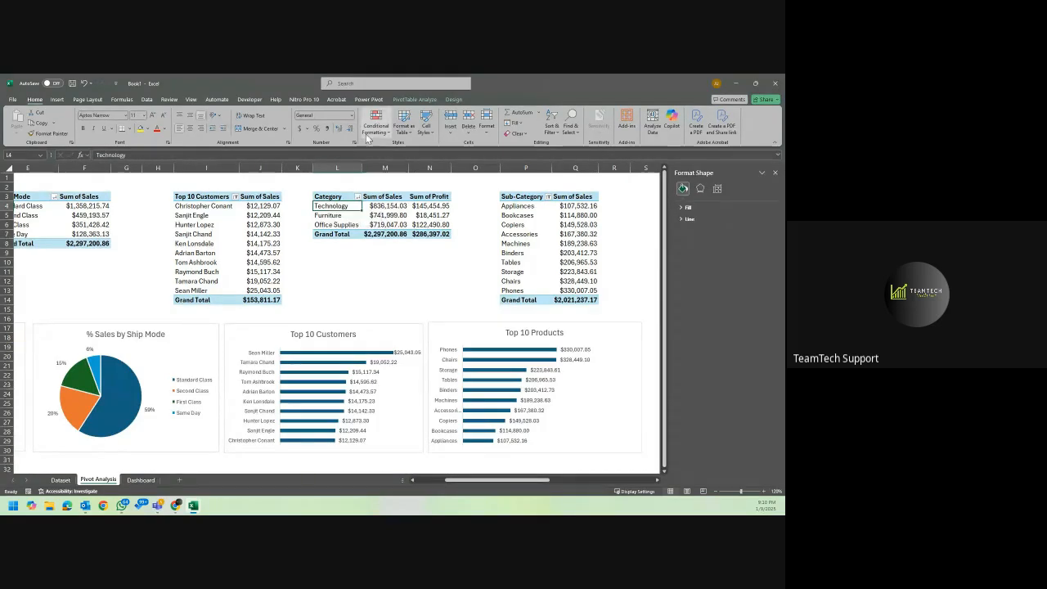
pyautogui.click(418, 100)
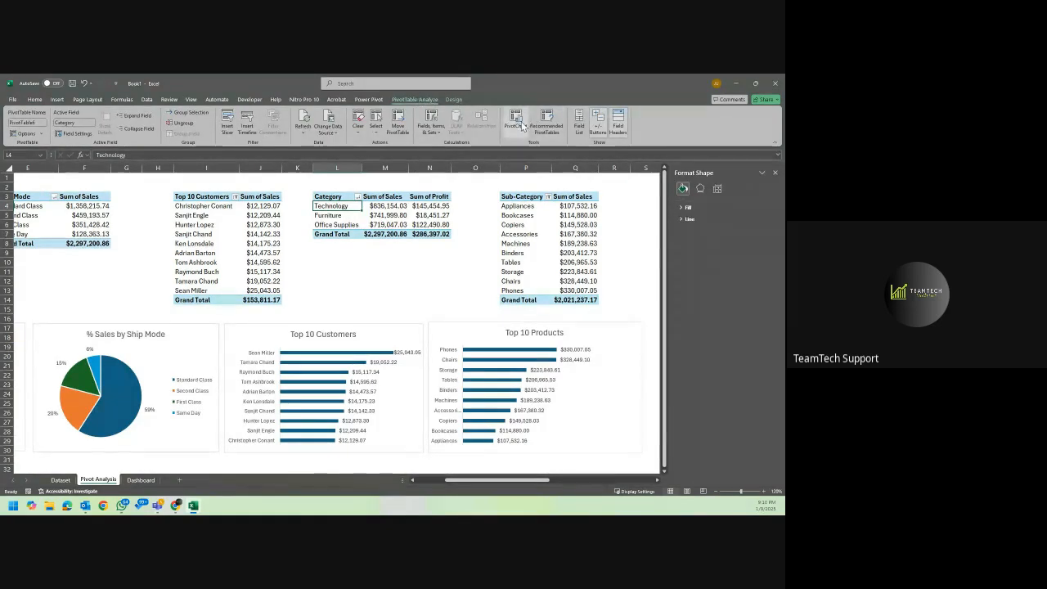
pyautogui.click(518, 123)
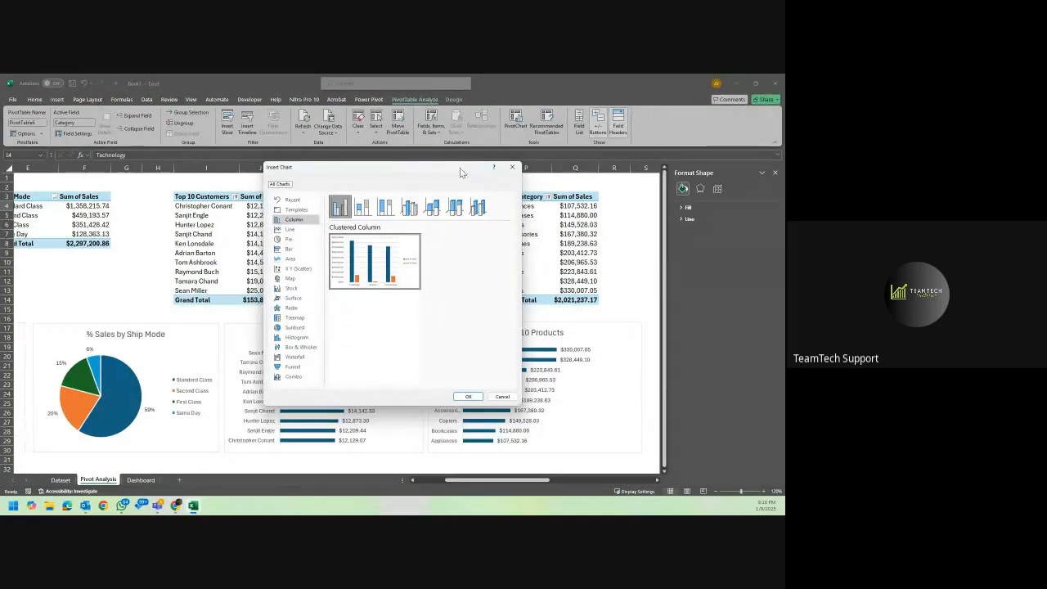
pyautogui.moveTo(405, 265)
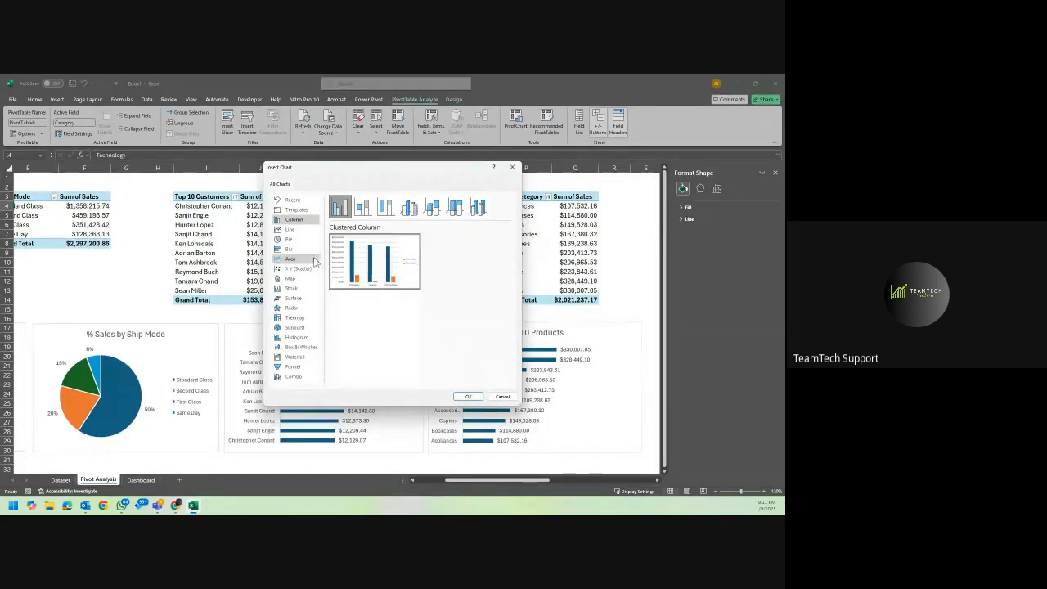
pyautogui.click(300, 232)
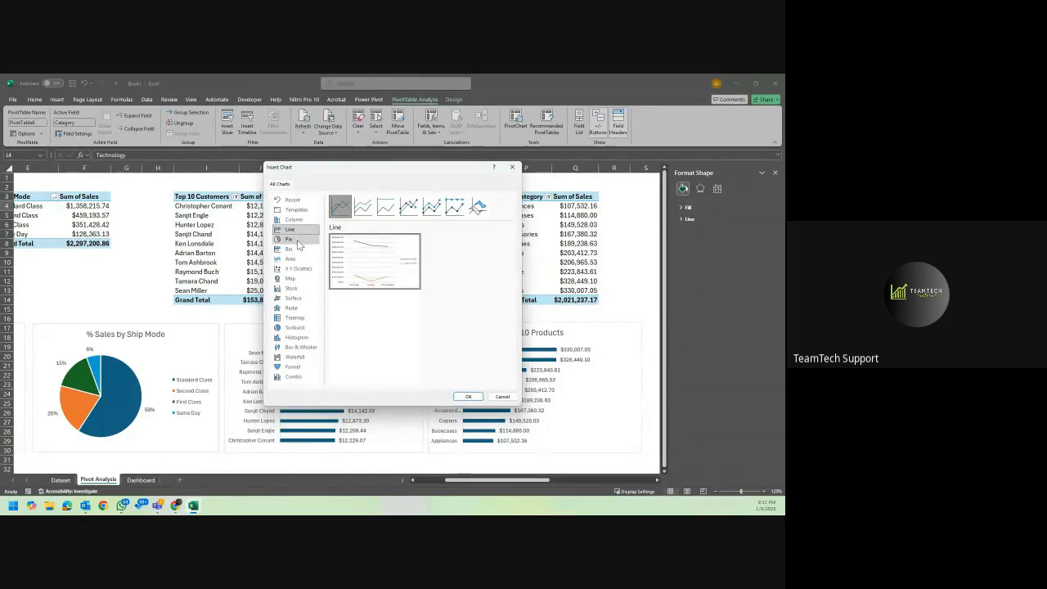
pyautogui.click(294, 239)
pyautogui.click(298, 252)
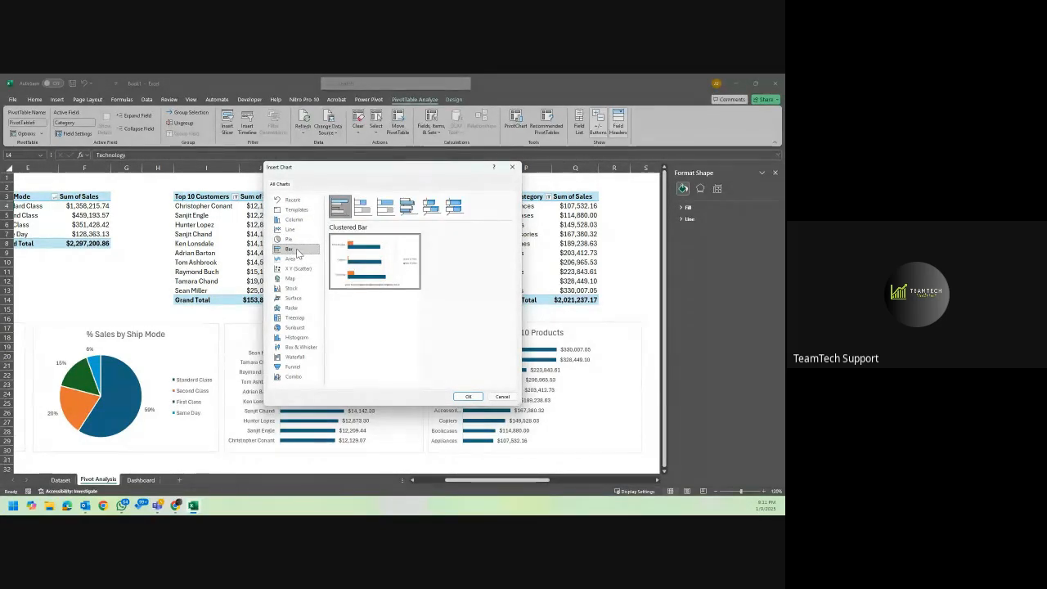
pyautogui.moveTo(362, 270)
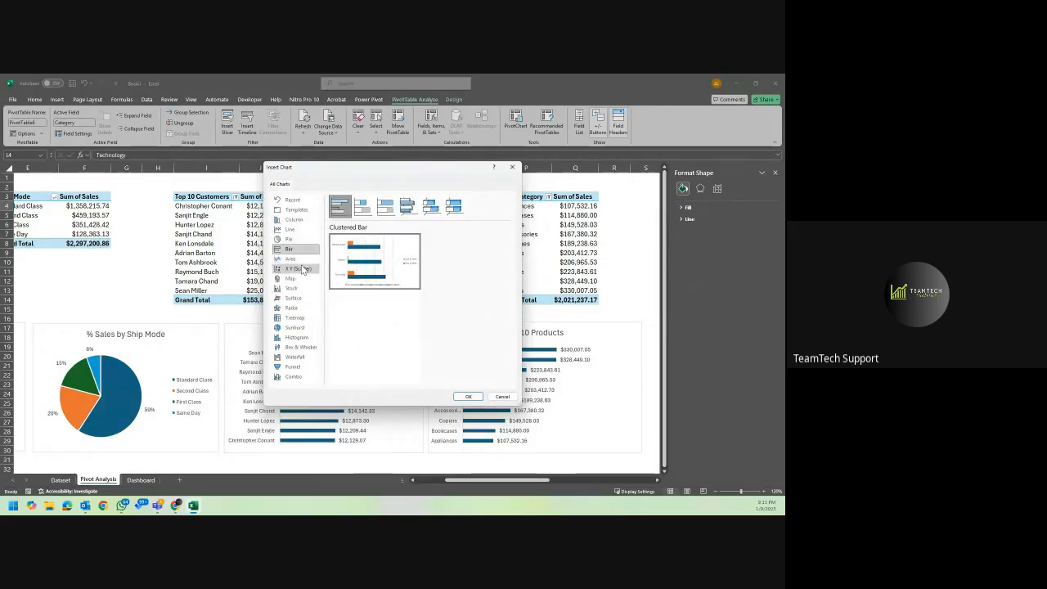
pyautogui.click(291, 258)
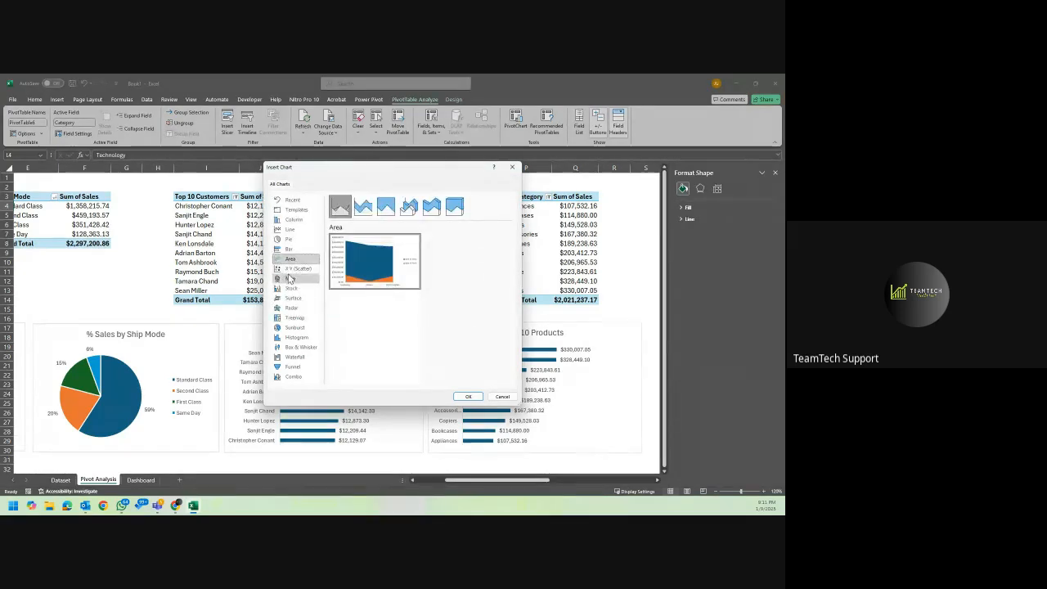
pyautogui.click(299, 271)
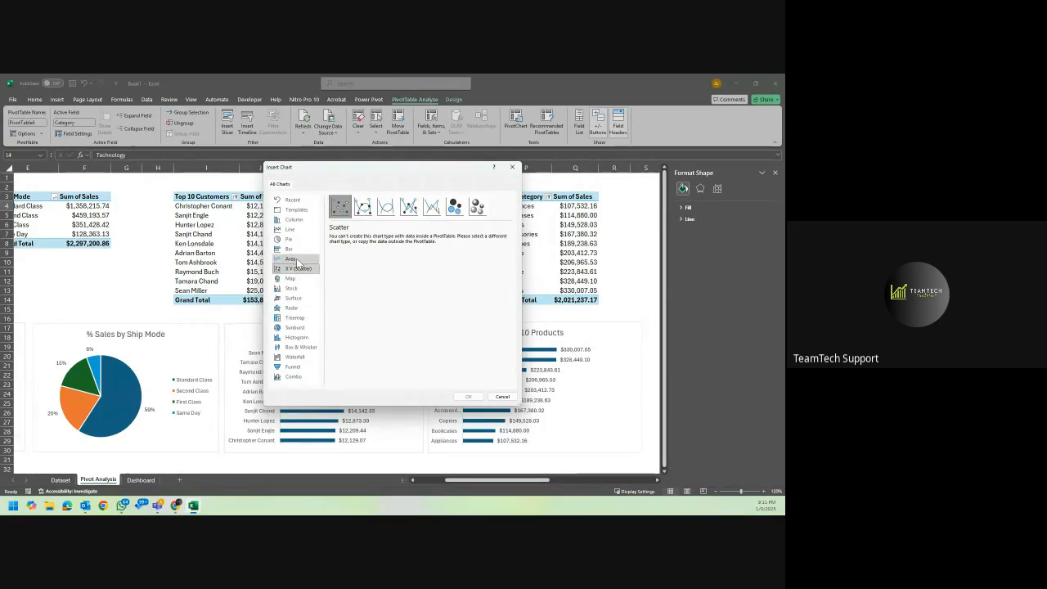
pyautogui.click(296, 259)
pyautogui.click(299, 250)
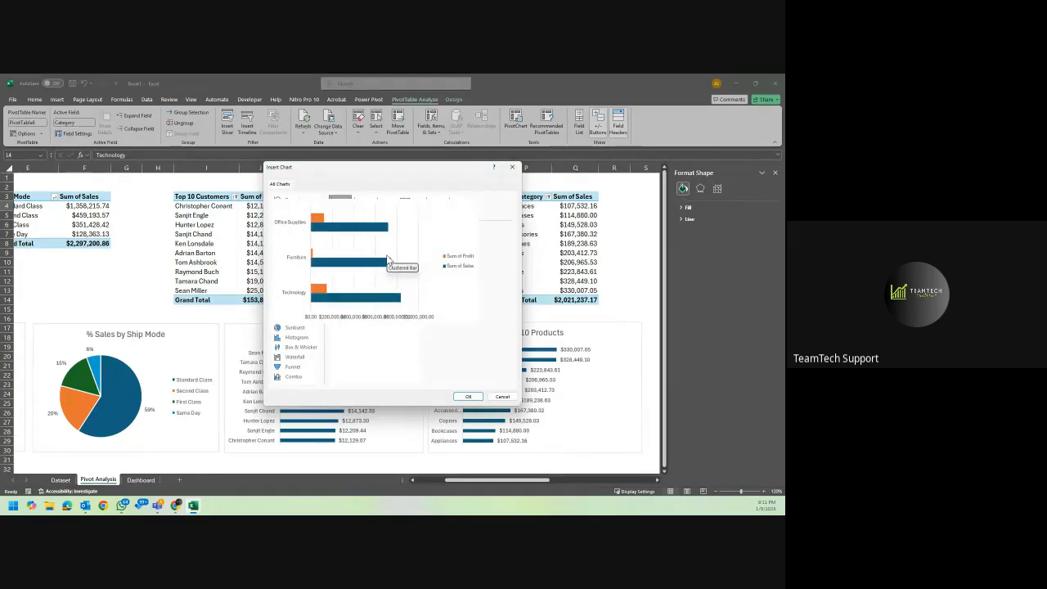
pyautogui.click(503, 396)
# Start a new PivotChart from the Category PivotTable holding Sum of Sales and Sum of Profit.
pyautogui.moveTo(501, 482); pyautogui.dragTo(536, 472)
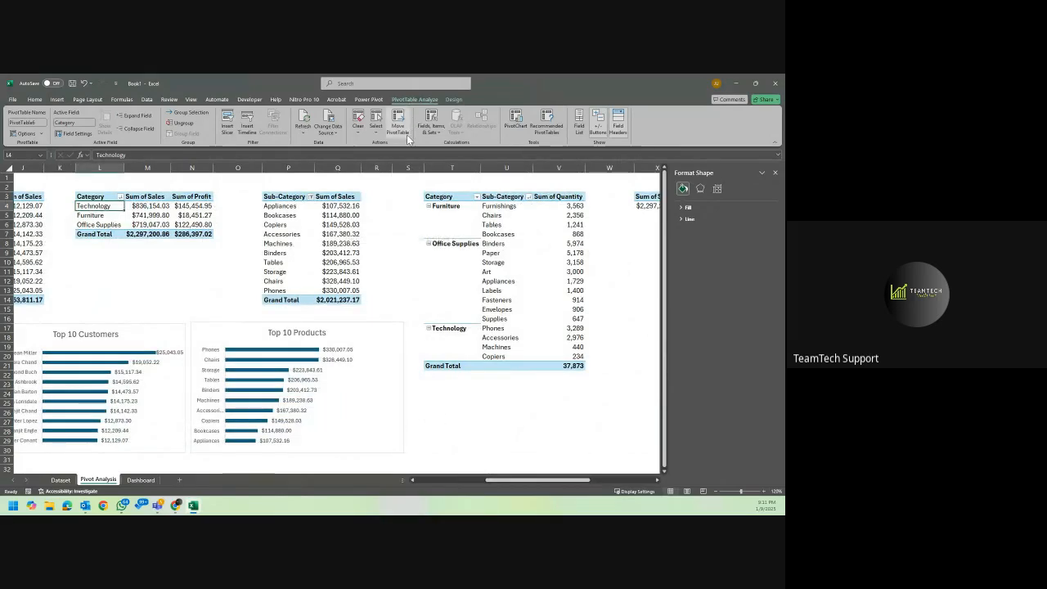
pyautogui.click(455, 99)
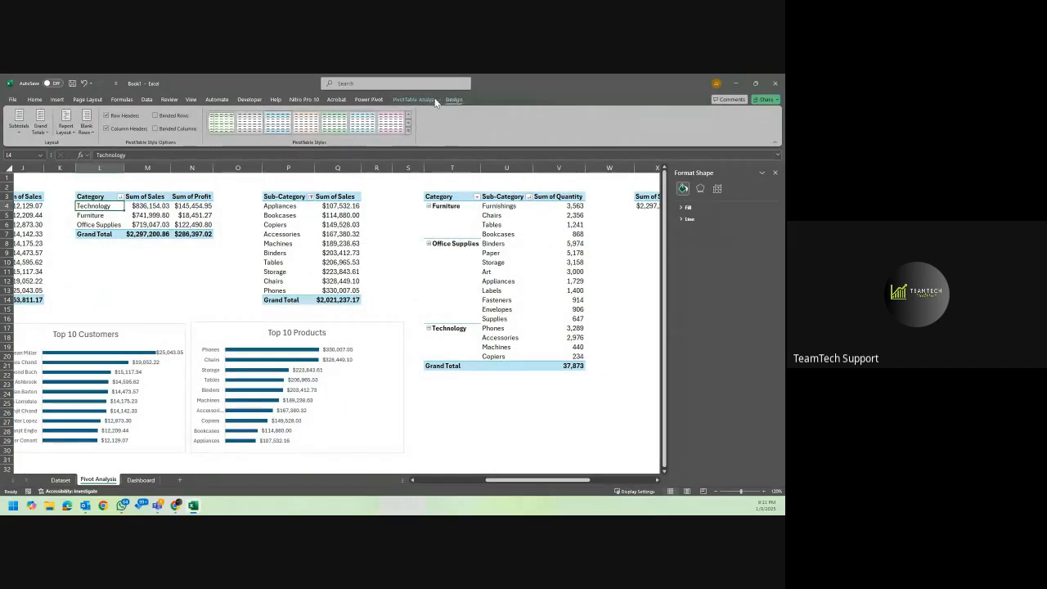
pyautogui.click(426, 99)
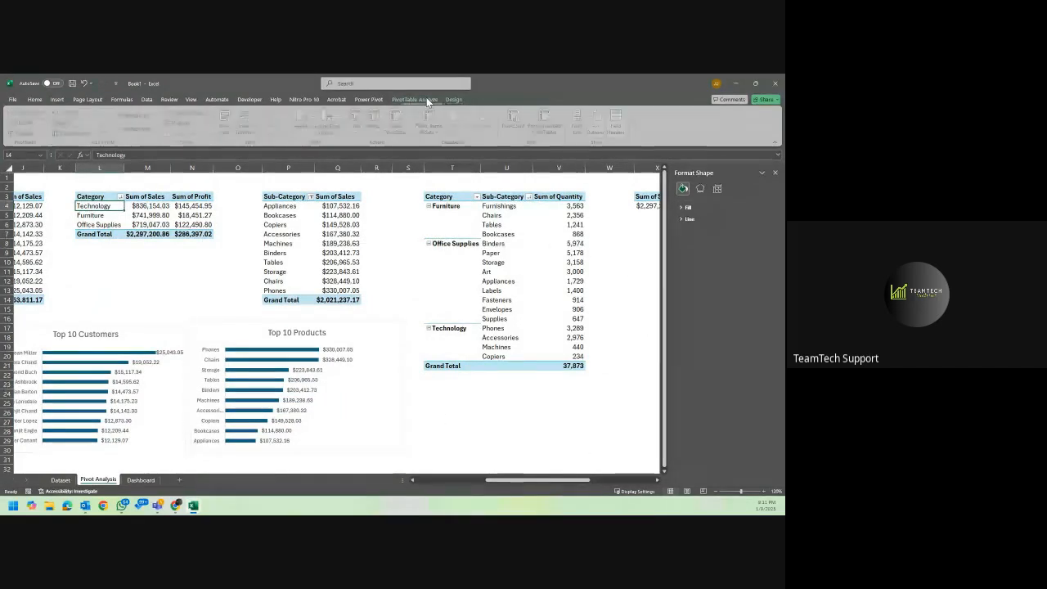
pyautogui.click(337, 243)
pyautogui.click(179, 214)
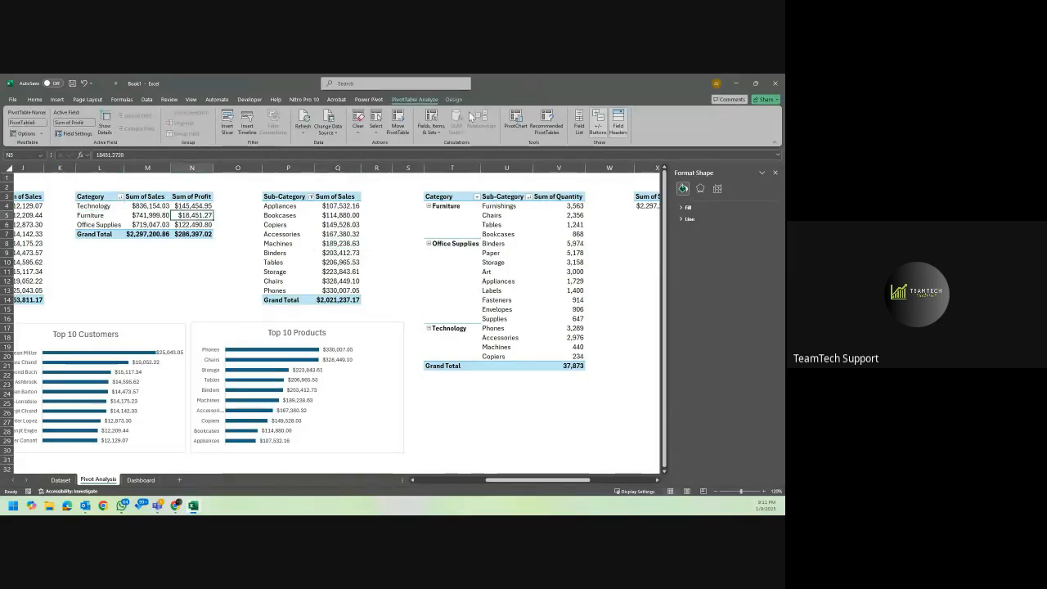
pyautogui.click(515, 122)
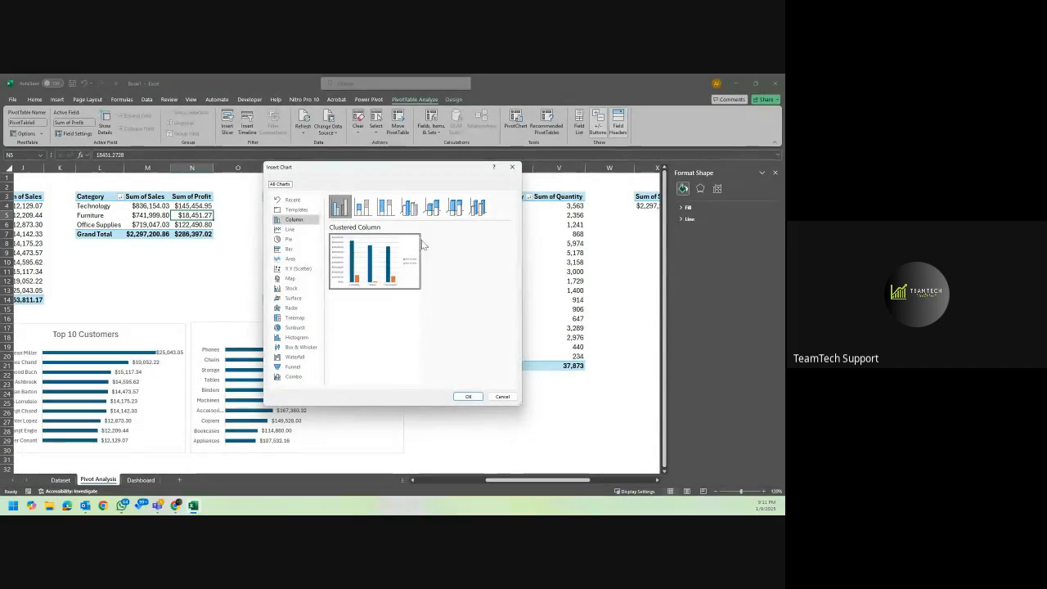
# Try a combo chart that plots Sum of Profit as a line on the secondary axis.
pyautogui.click(296, 377)
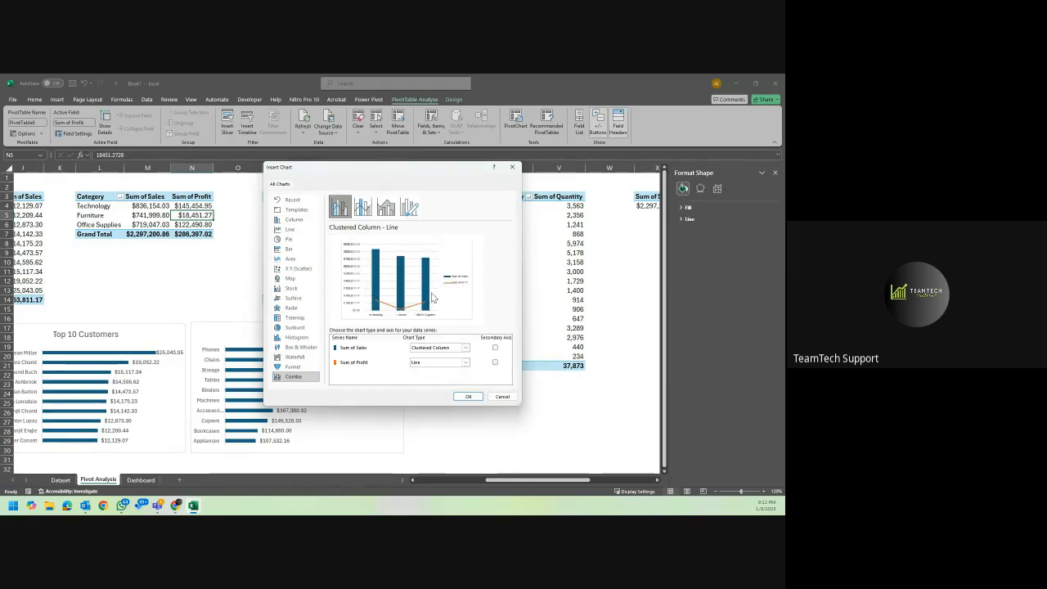
pyautogui.click(495, 363)
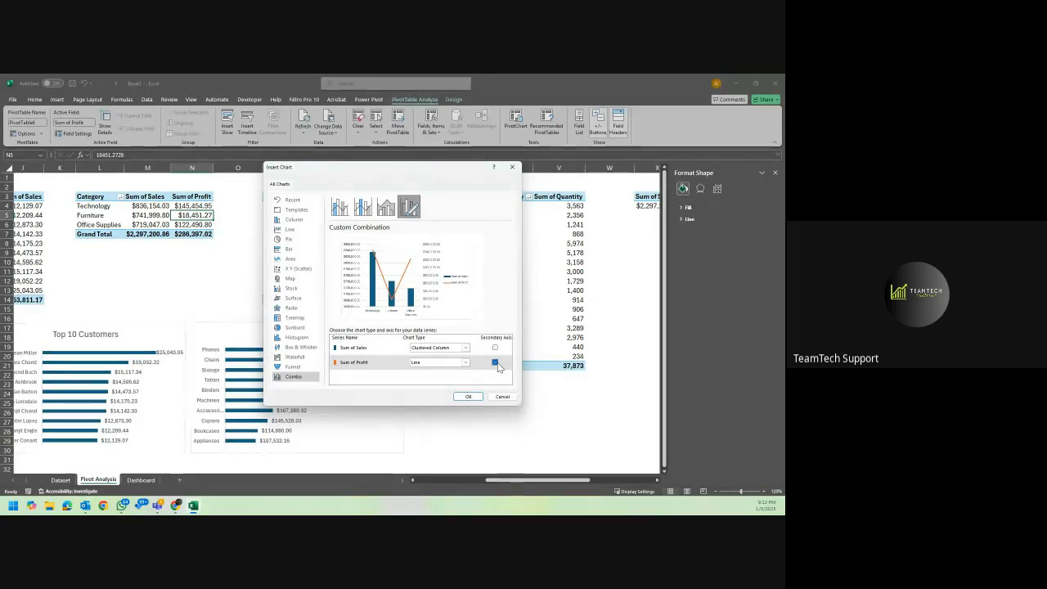
pyautogui.click(495, 363)
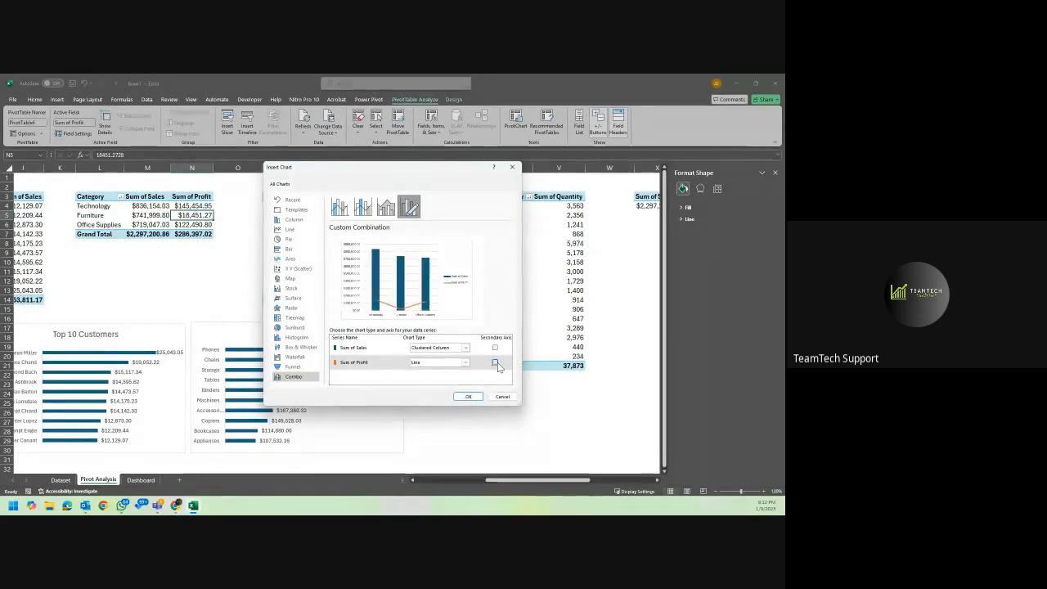
# Insert a clustered column PivotChart comparing Sum of Sales and Sum of Profit by category.
pyautogui.click(293, 219)
pyautogui.moveTo(401, 259)
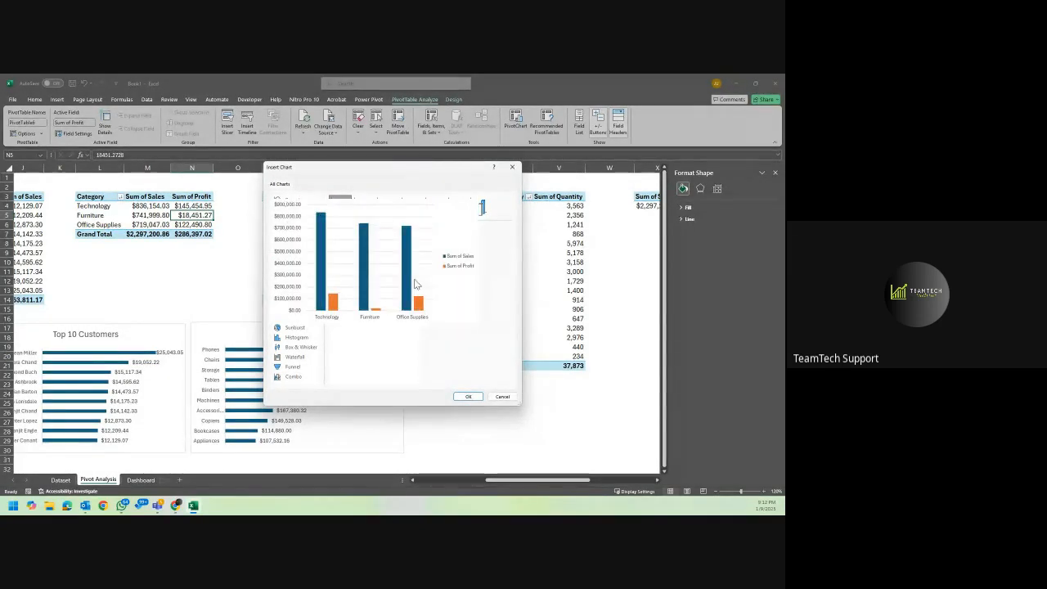
pyautogui.click(468, 396)
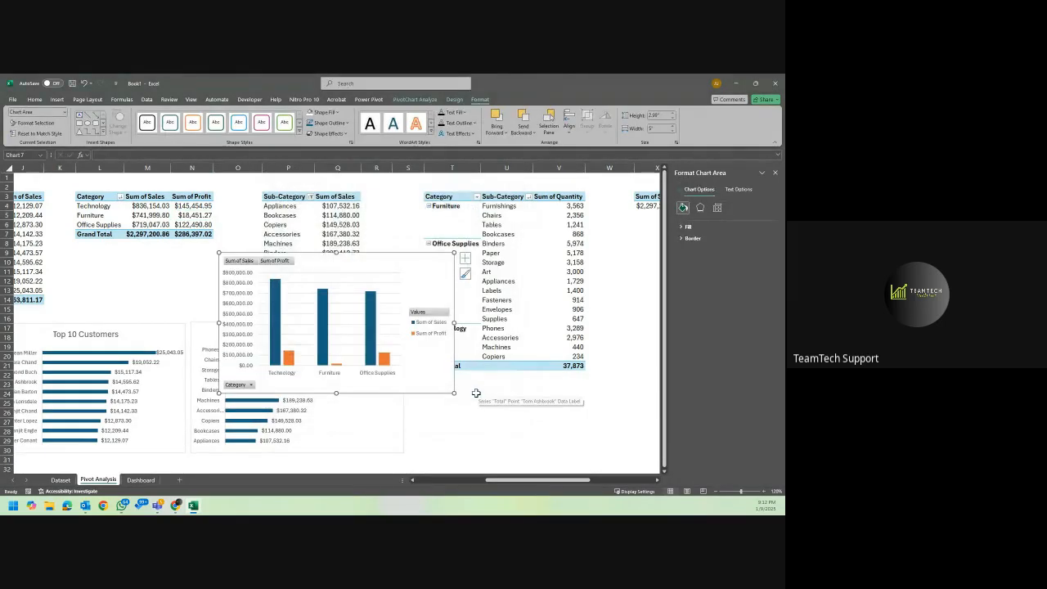
# Hide all field buttons on the new clustered column chart.
pyautogui.click(275, 261)
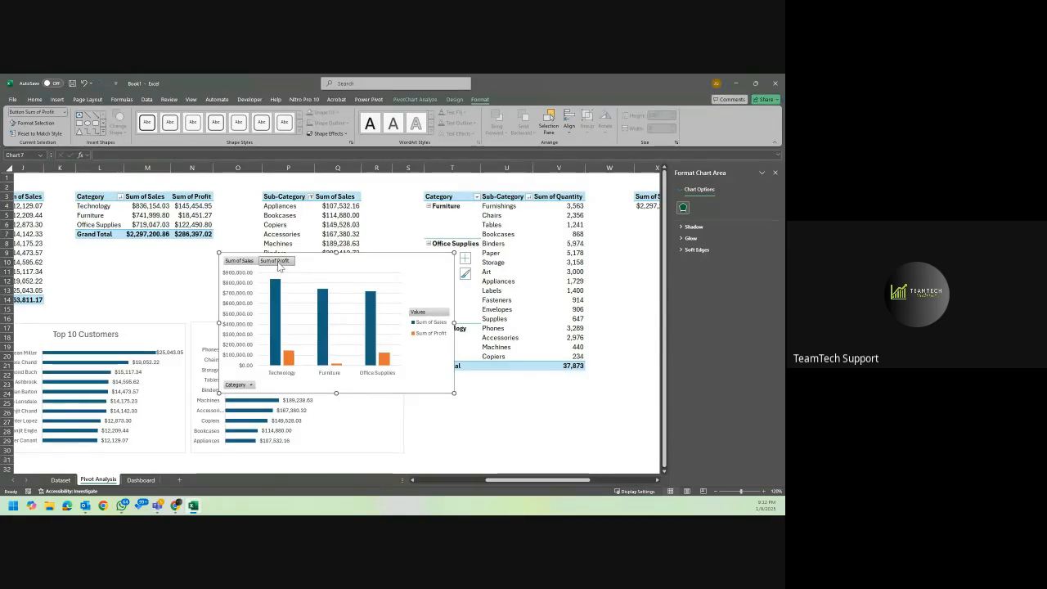
pyautogui.rightClick(241, 260)
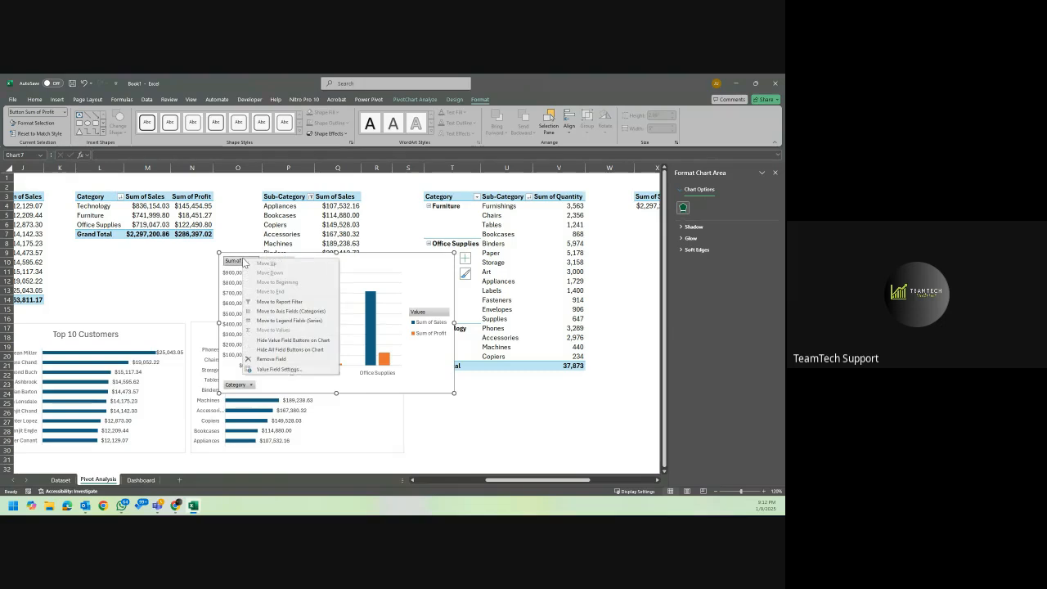
pyautogui.click(299, 352)
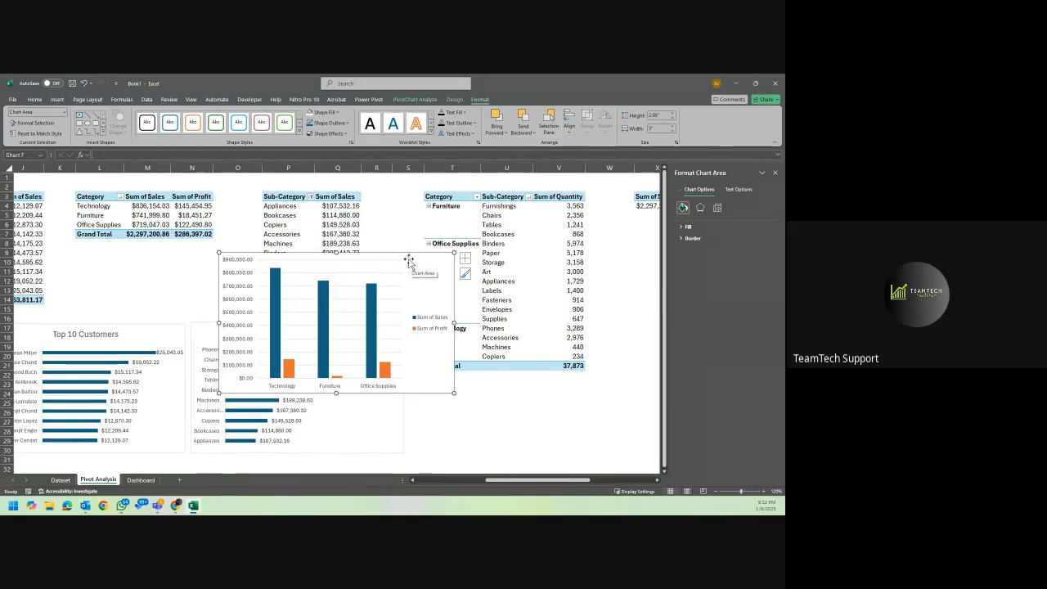
# Shift the clustered column chart to the right on the sheet and remove its vertical value axis.
pyautogui.moveTo(417, 260); pyautogui.dragTo(494, 257)
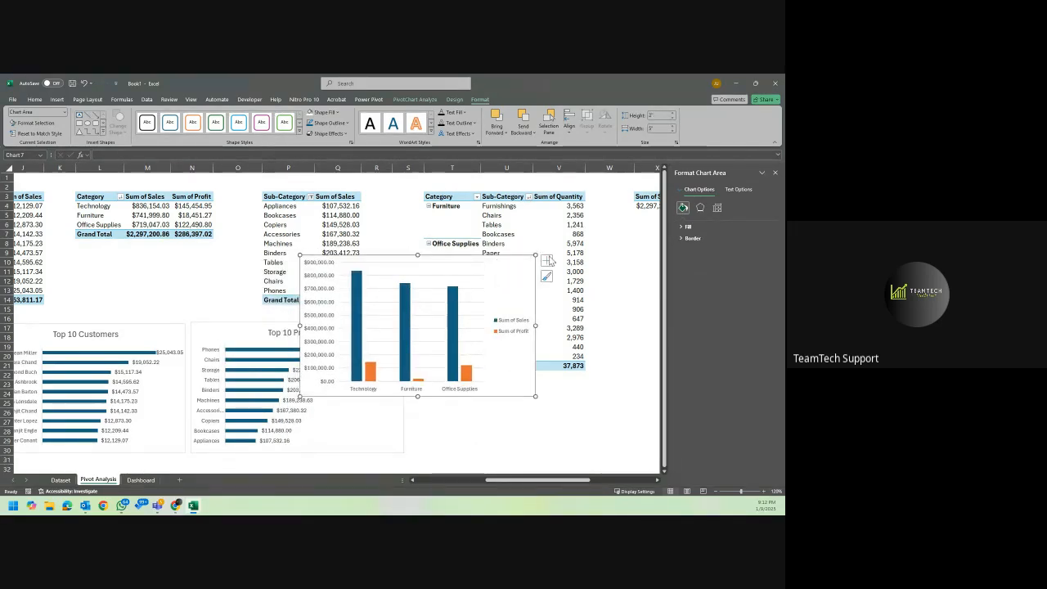
pyautogui.click(326, 268)
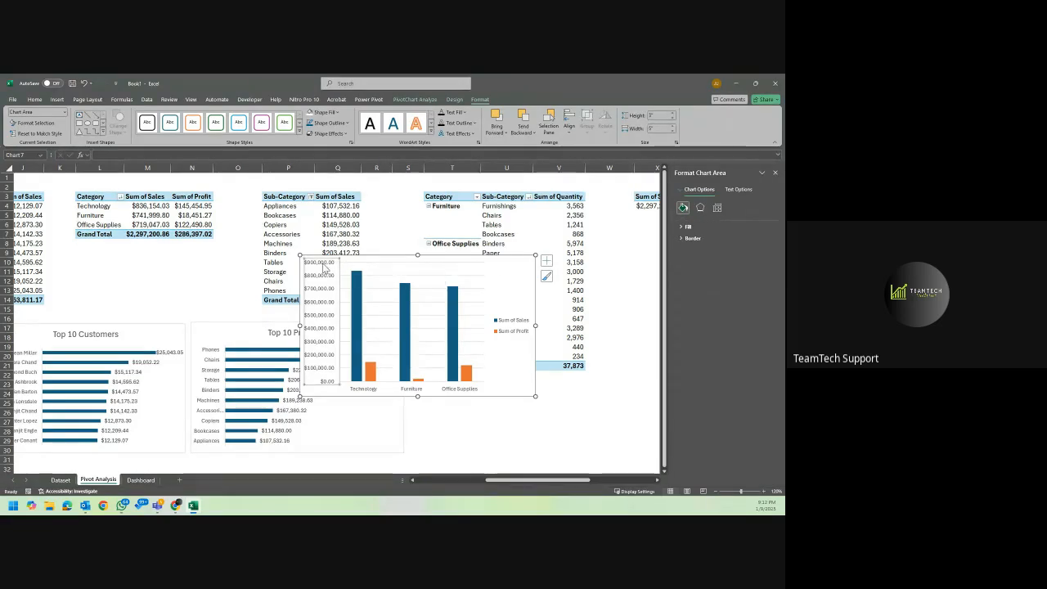
pyautogui.press('Delete')
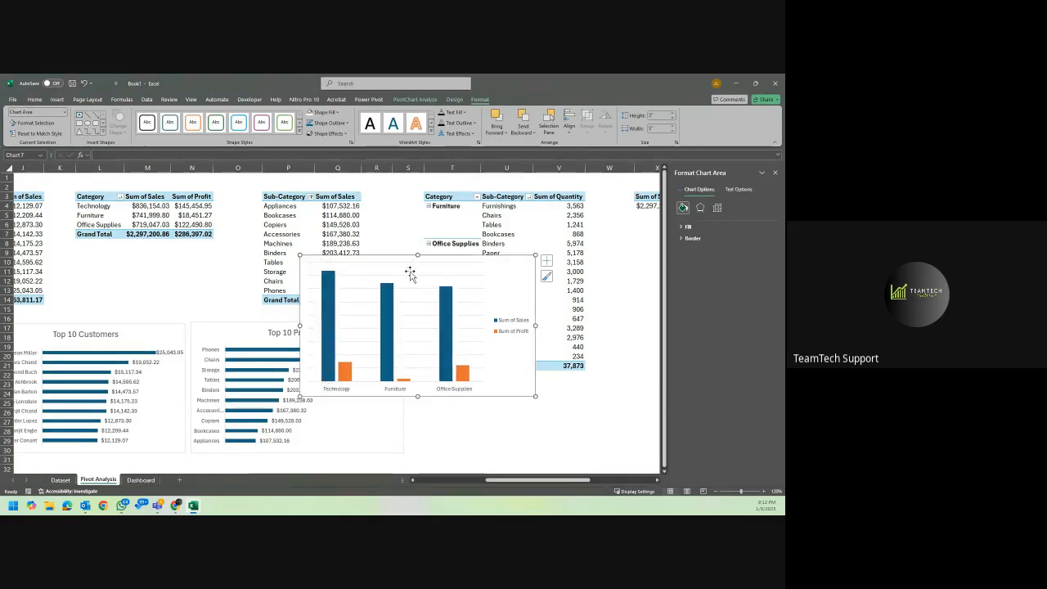
# Remove the gridlines from the clustered column chart and add data labels to both series.
pyautogui.click(410, 278)
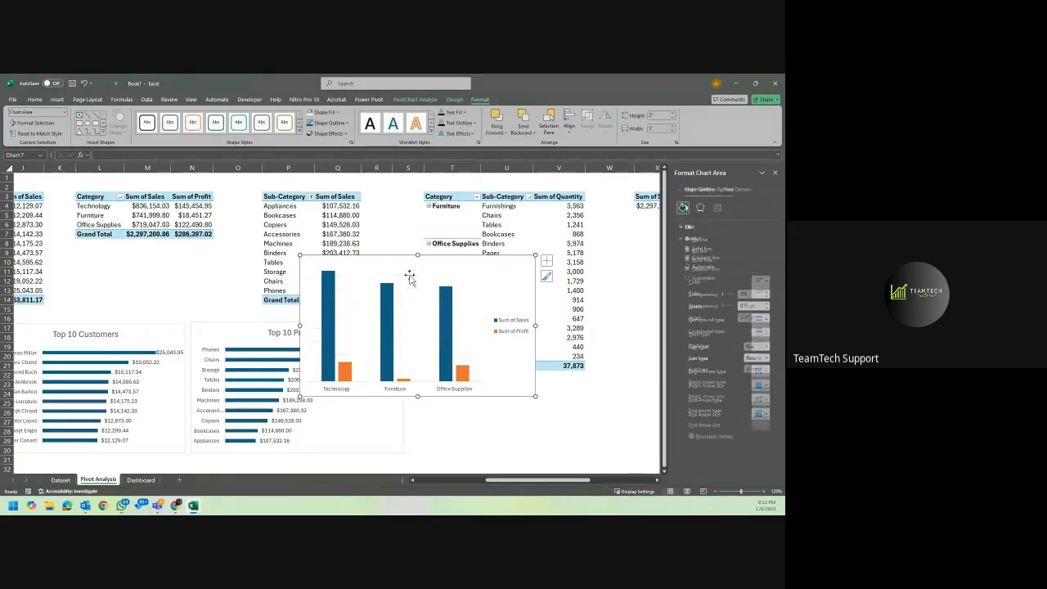
pyautogui.click(546, 260)
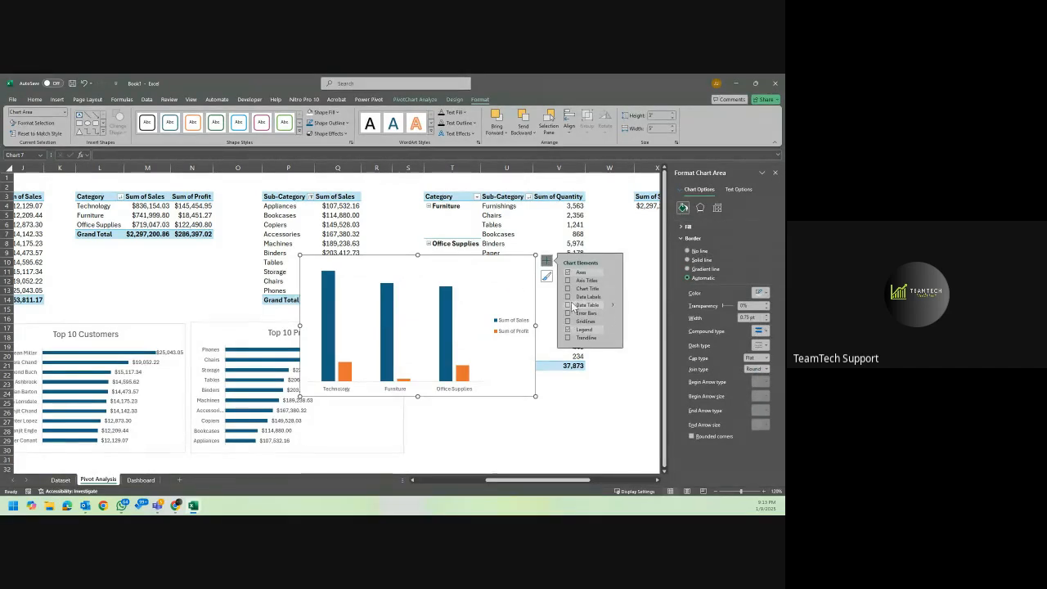
pyautogui.click(569, 297)
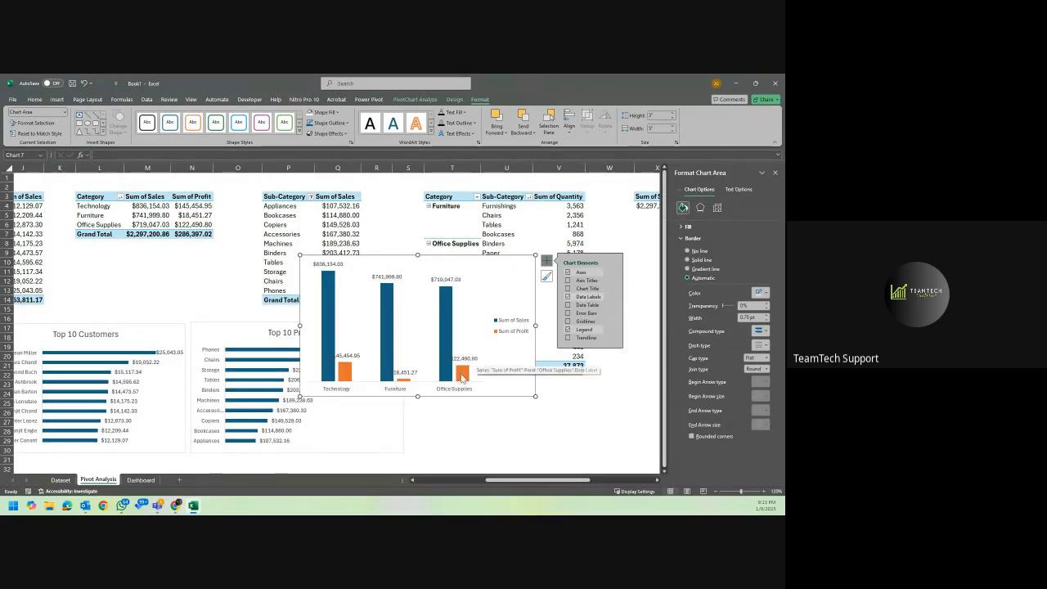
# Narrow the clustered column chart slightly by moving its left edge inward.
pyautogui.click(315, 325)
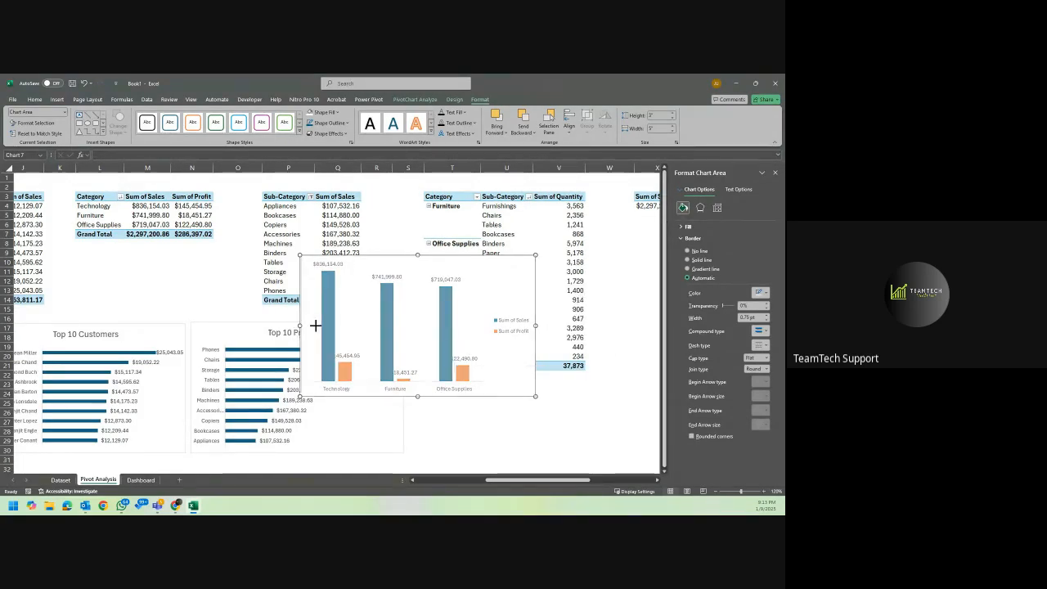
pyautogui.moveTo(315, 325); pyautogui.dragTo(315, 326)
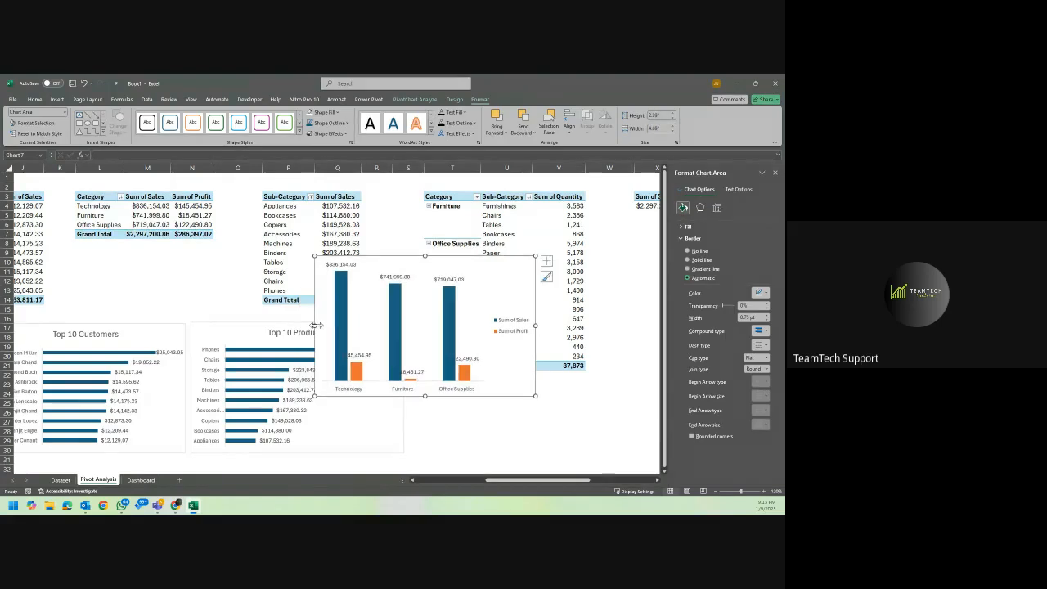
# Try rotating the text of the Sum of Profit data labels by 90°.
pyautogui.click(358, 352)
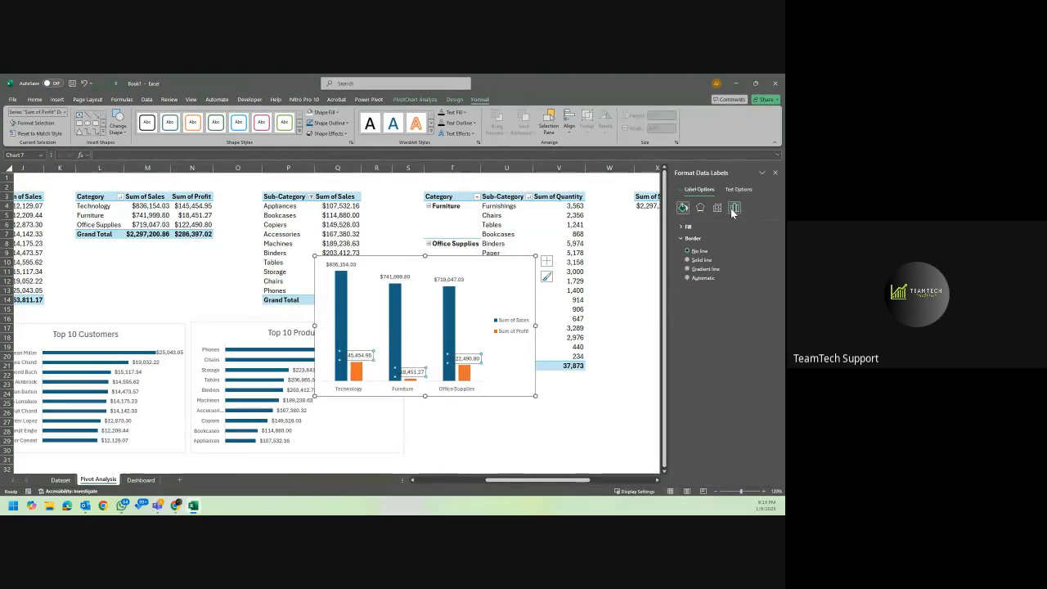
pyautogui.click(734, 209)
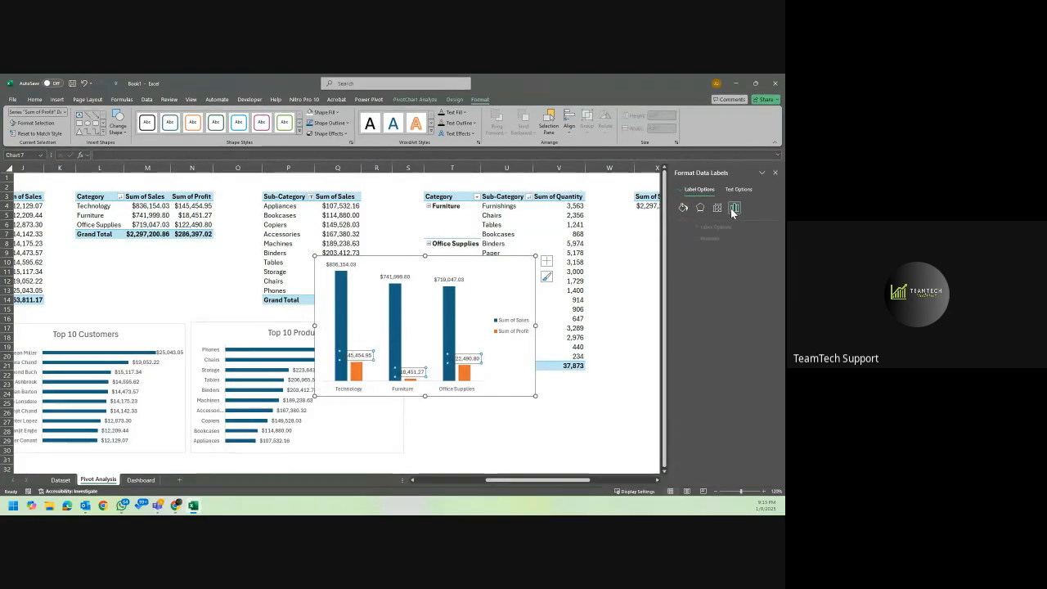
pyautogui.click(680, 227)
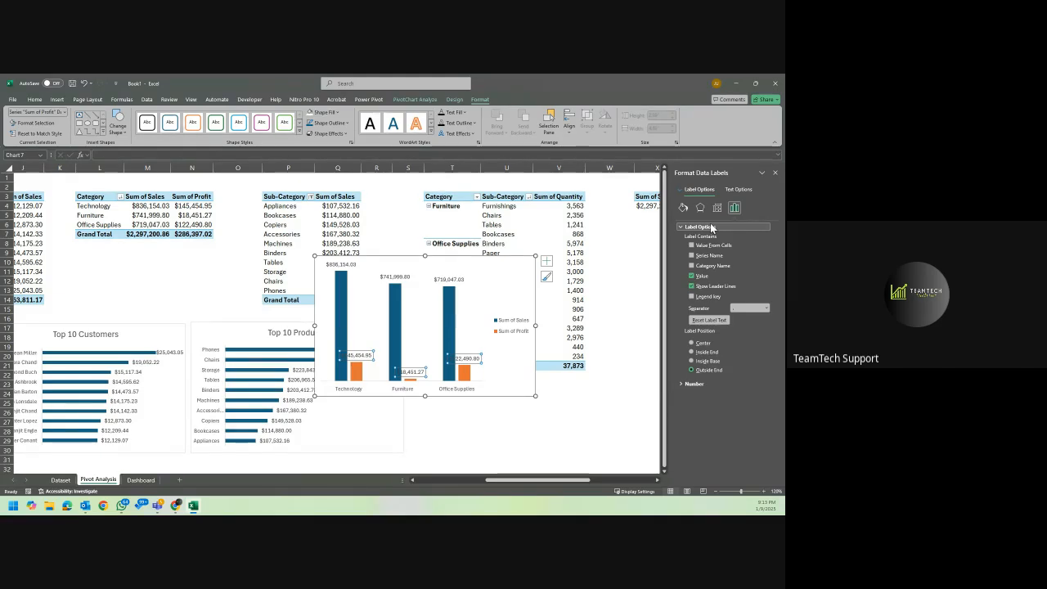
pyautogui.click(718, 210)
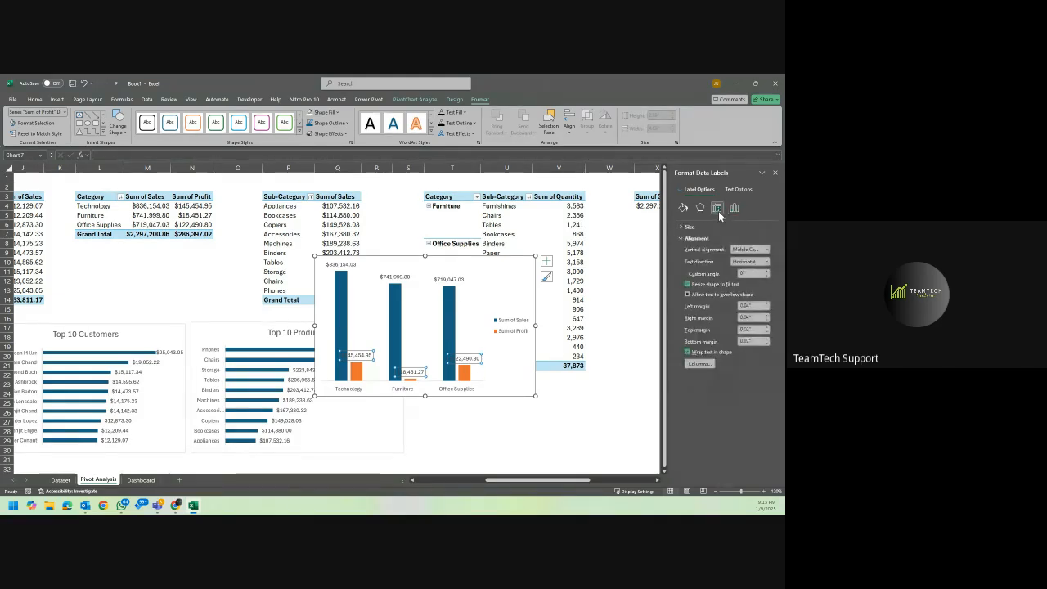
pyautogui.click(762, 263)
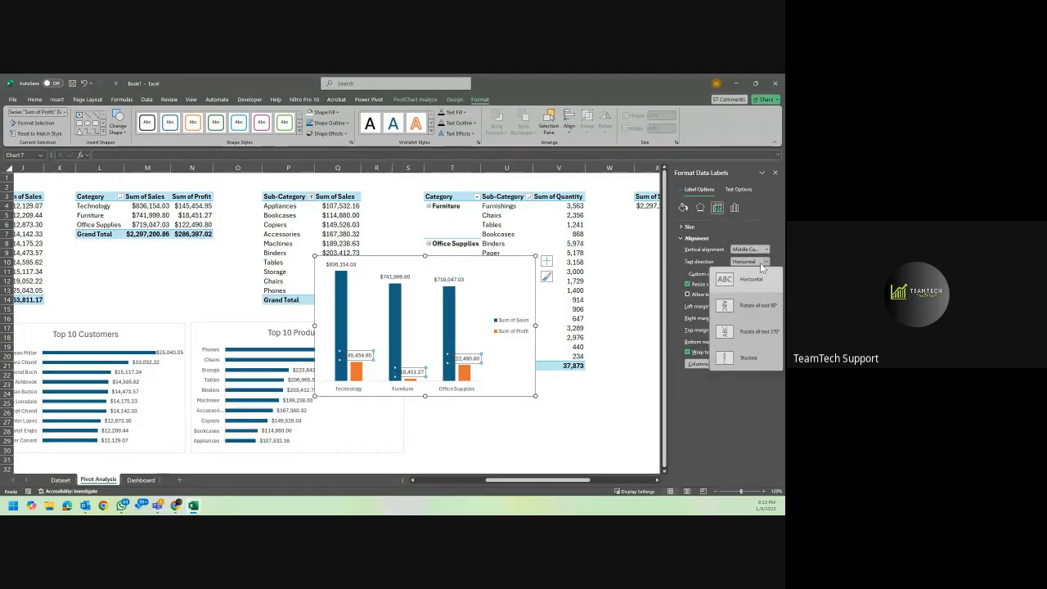
pyautogui.click(747, 307)
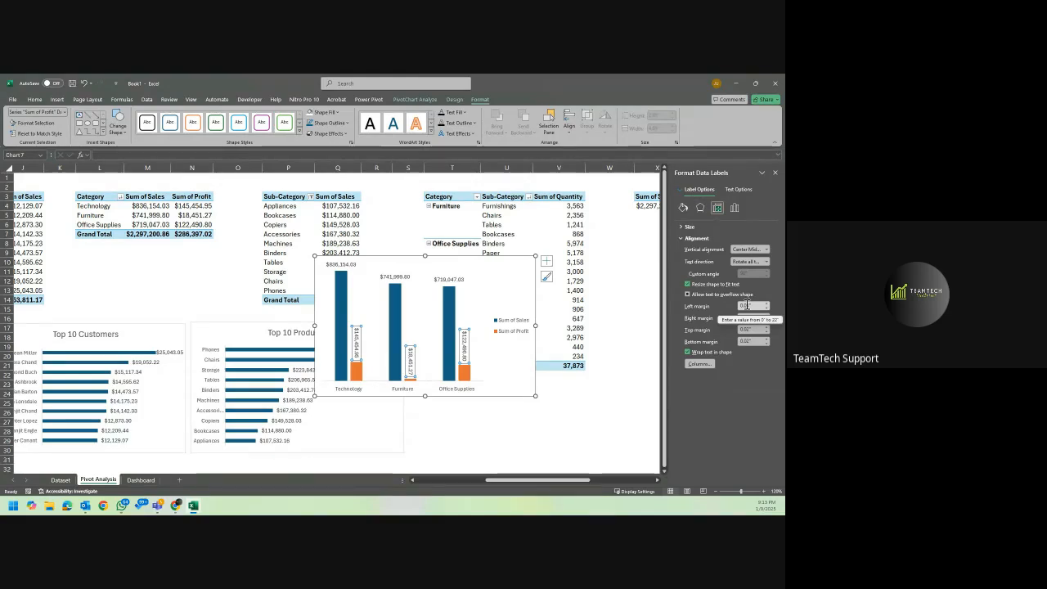
pyautogui.click(516, 299)
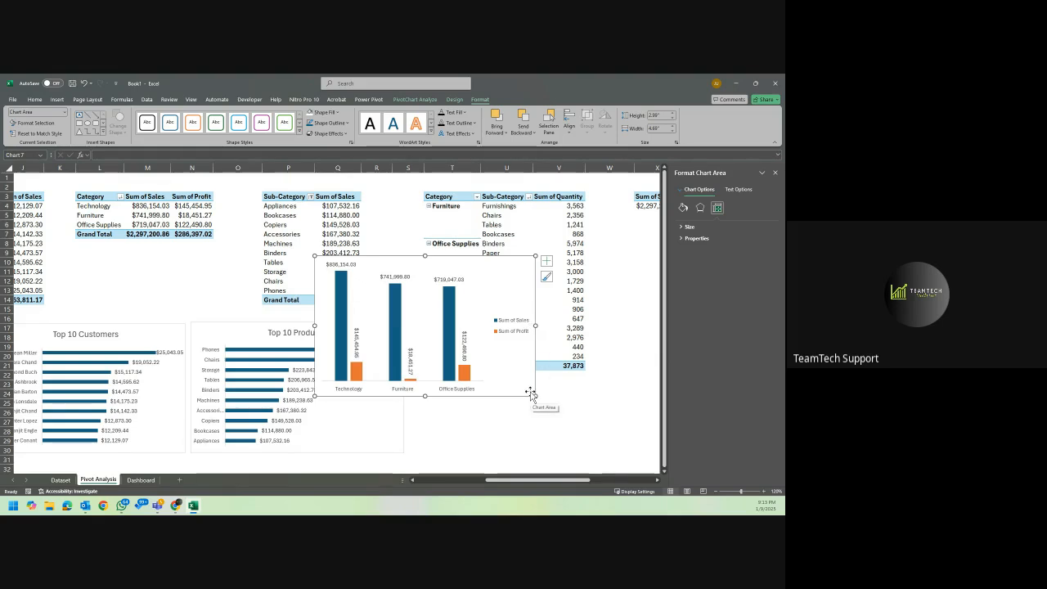
# Try rotating the text of the Sum of Sales data labels by 90° and check the vertical alignment choices.
pyautogui.click(399, 278)
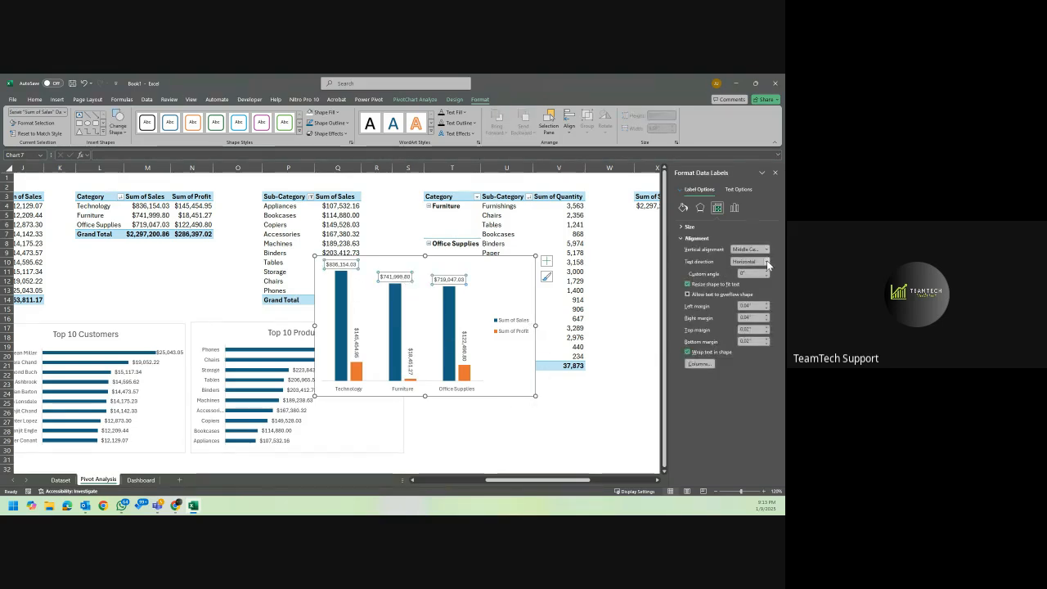
pyautogui.click(767, 260)
pyautogui.click(743, 305)
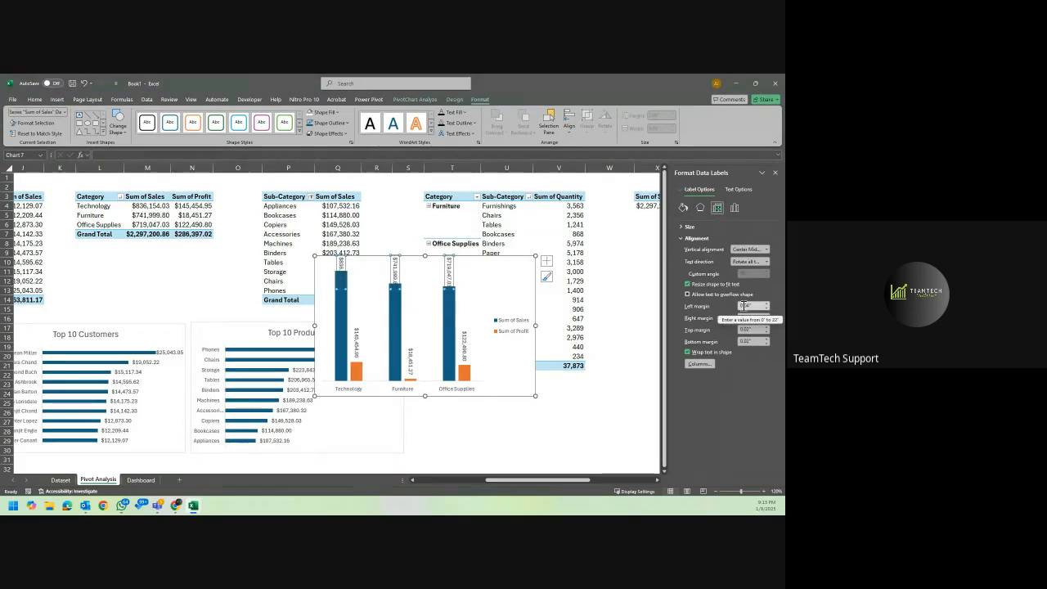
pyautogui.click(761, 251)
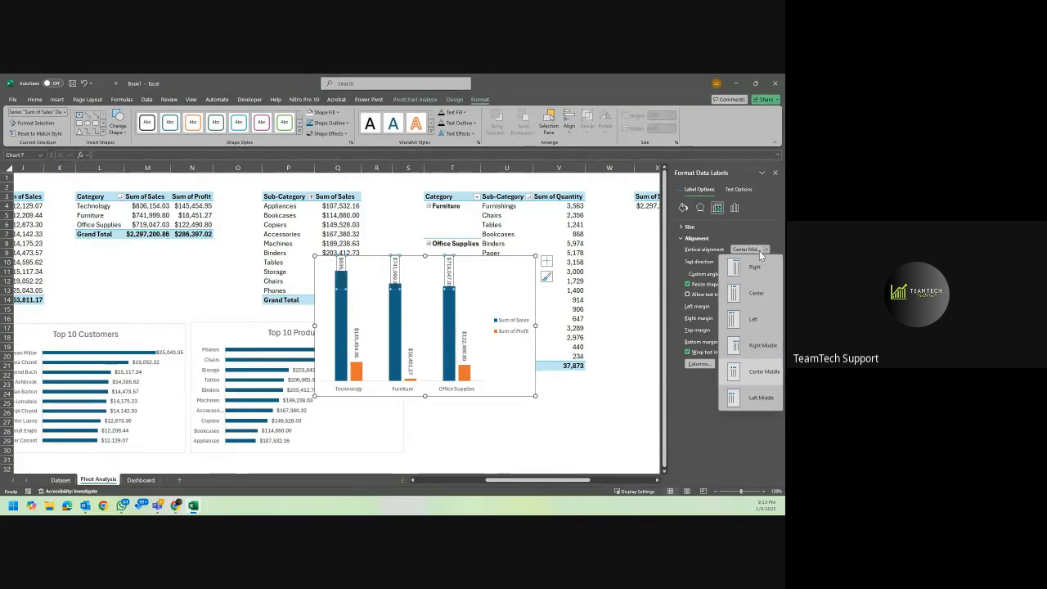
pyautogui.click(761, 252)
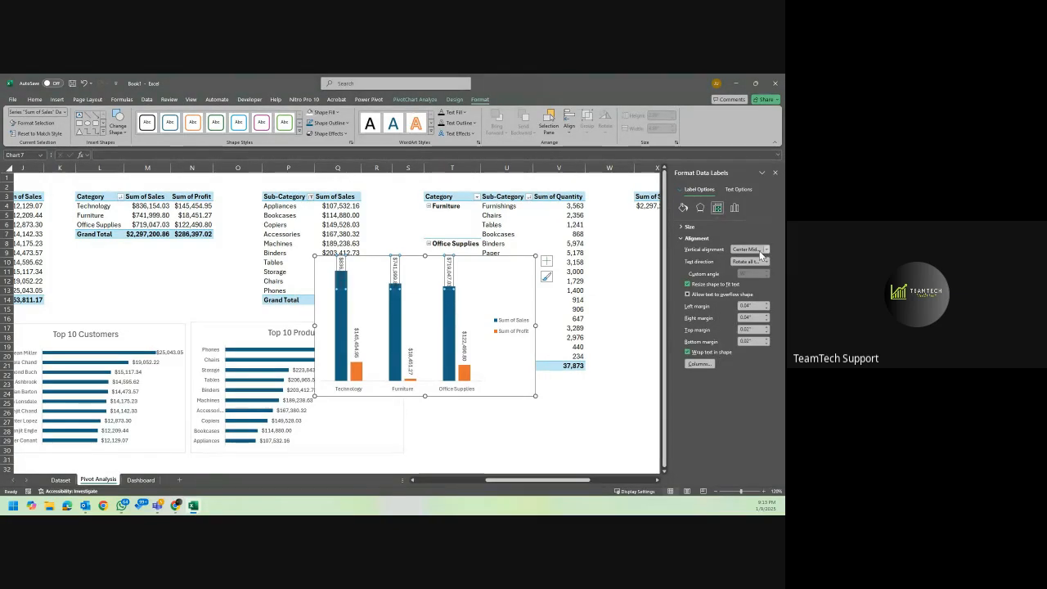
pyautogui.click(761, 252)
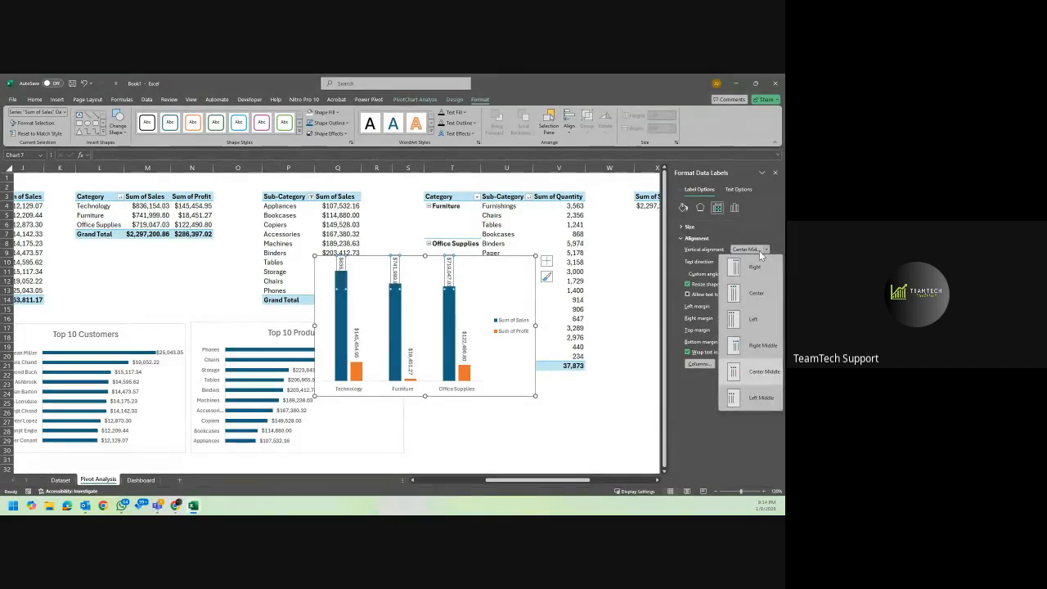
pyautogui.click(761, 252)
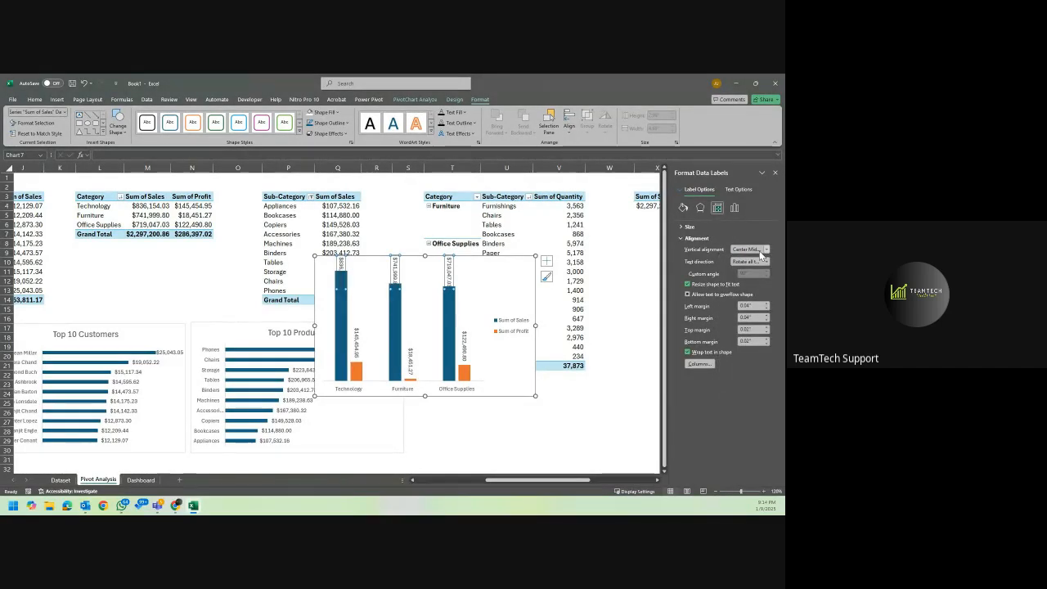
# Set the text direction of the Sum of Sales and Sum of Profit data labels back to Horizontal.
pyautogui.click(757, 261)
pyautogui.click(750, 277)
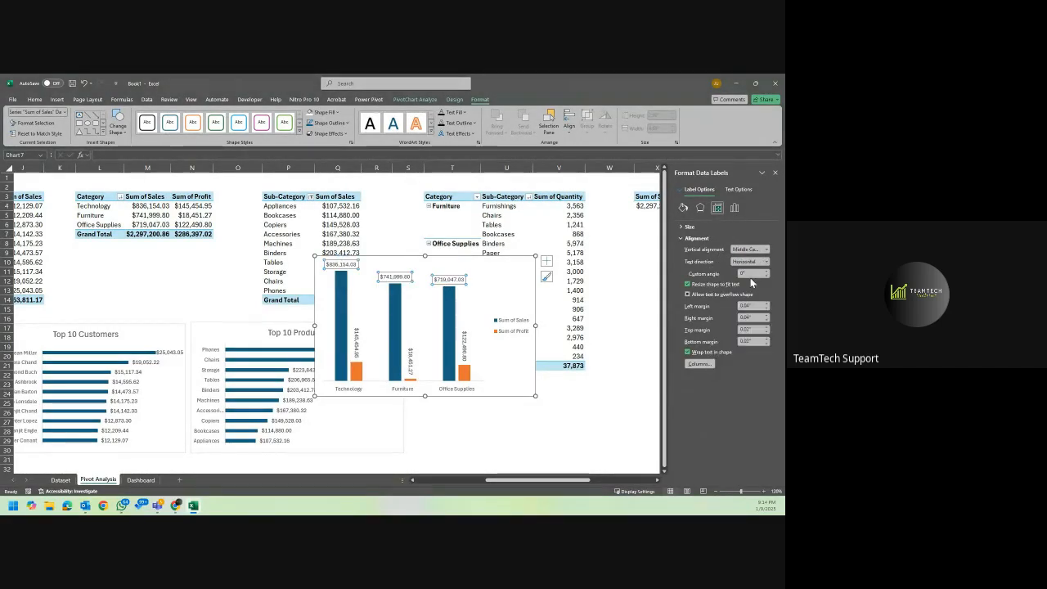
pyautogui.click(464, 345)
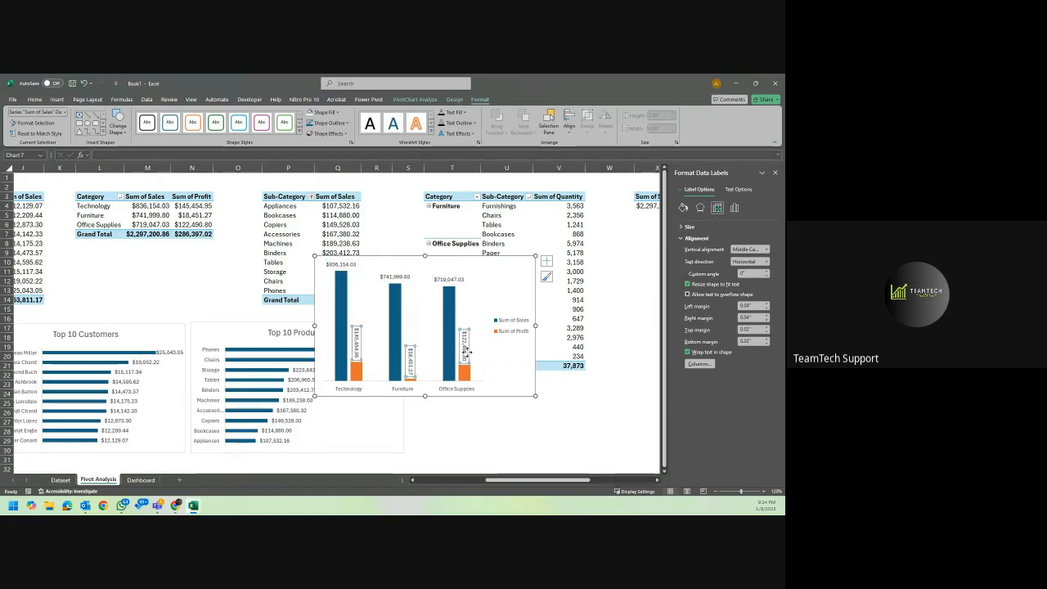
pyautogui.click(766, 250)
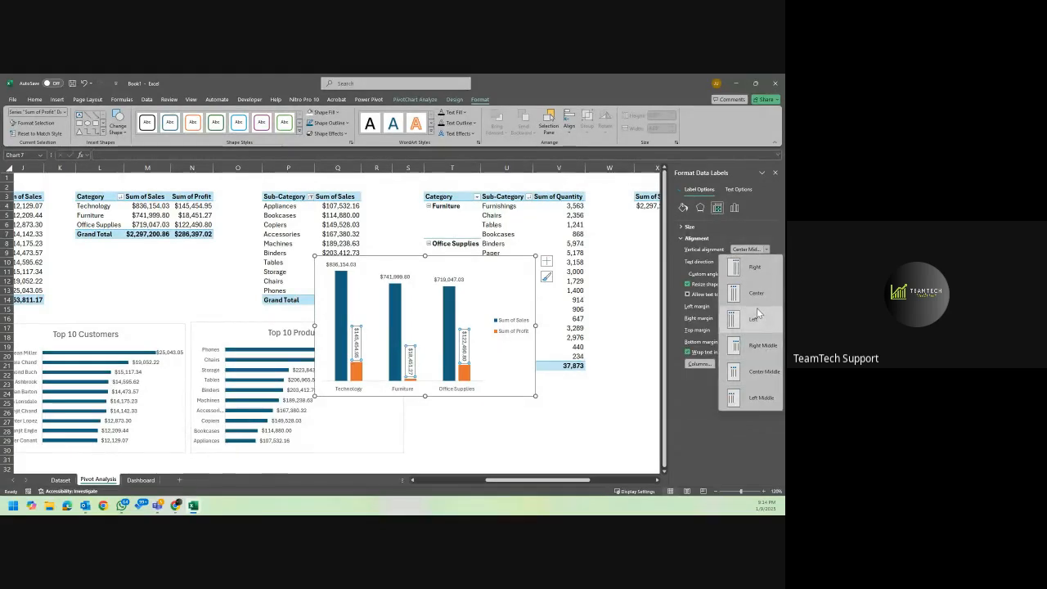
pyautogui.click(751, 231)
pyautogui.click(757, 261)
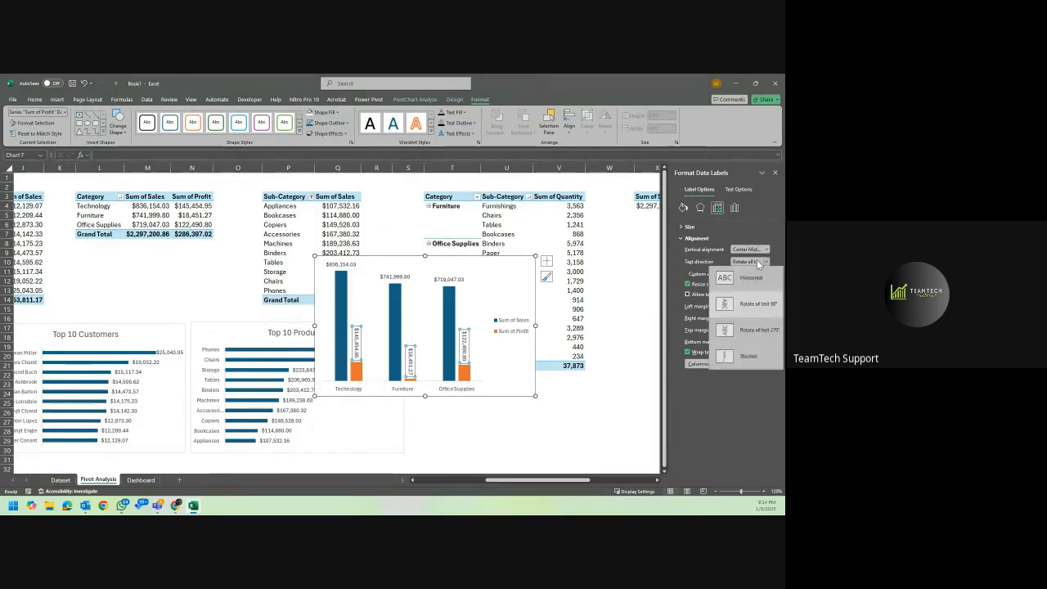
pyautogui.click(745, 284)
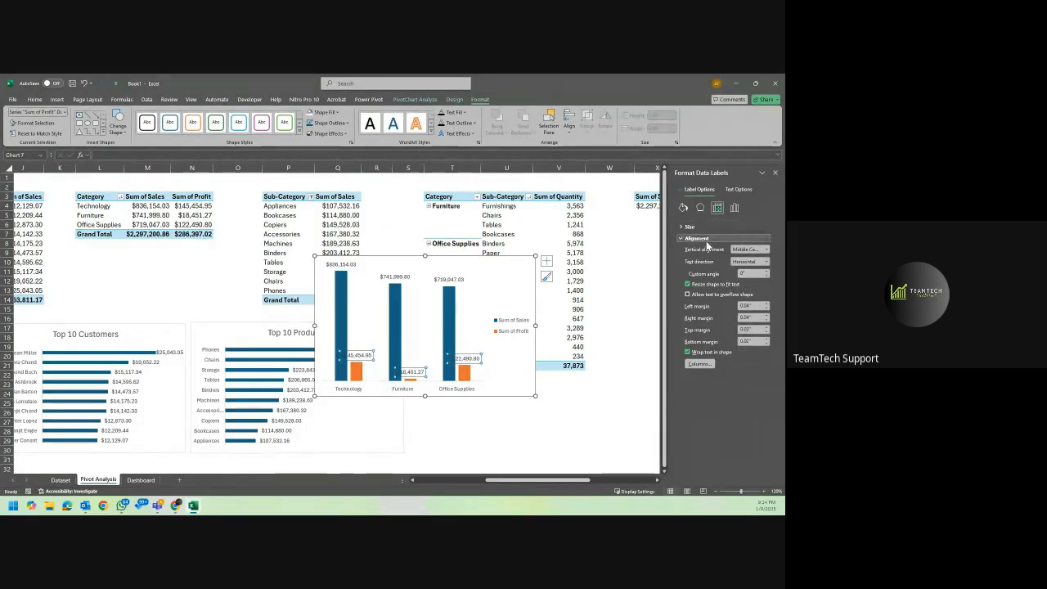
pyautogui.click(358, 358)
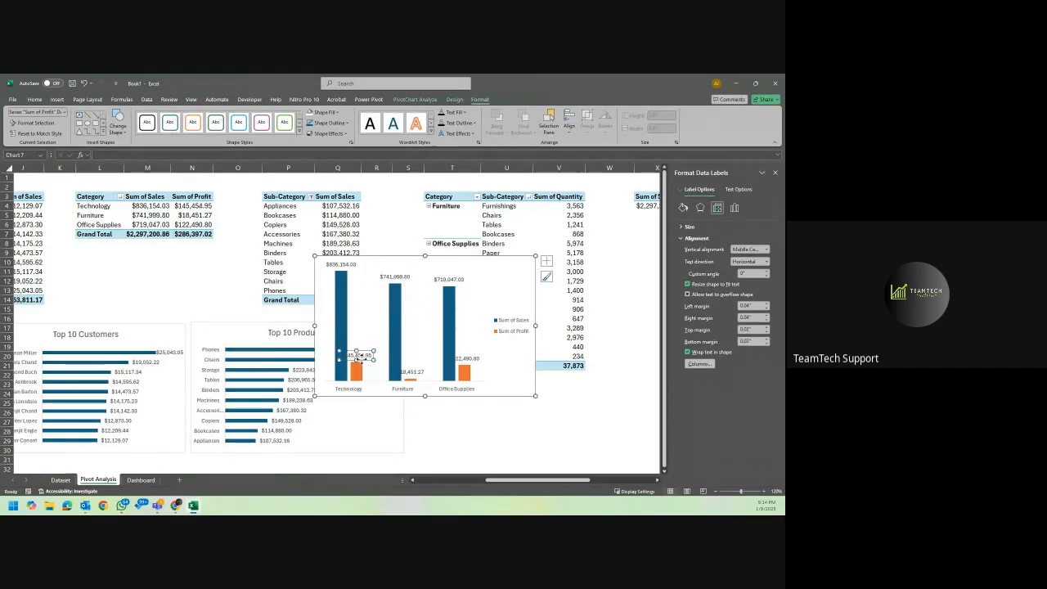
pyautogui.click(457, 263)
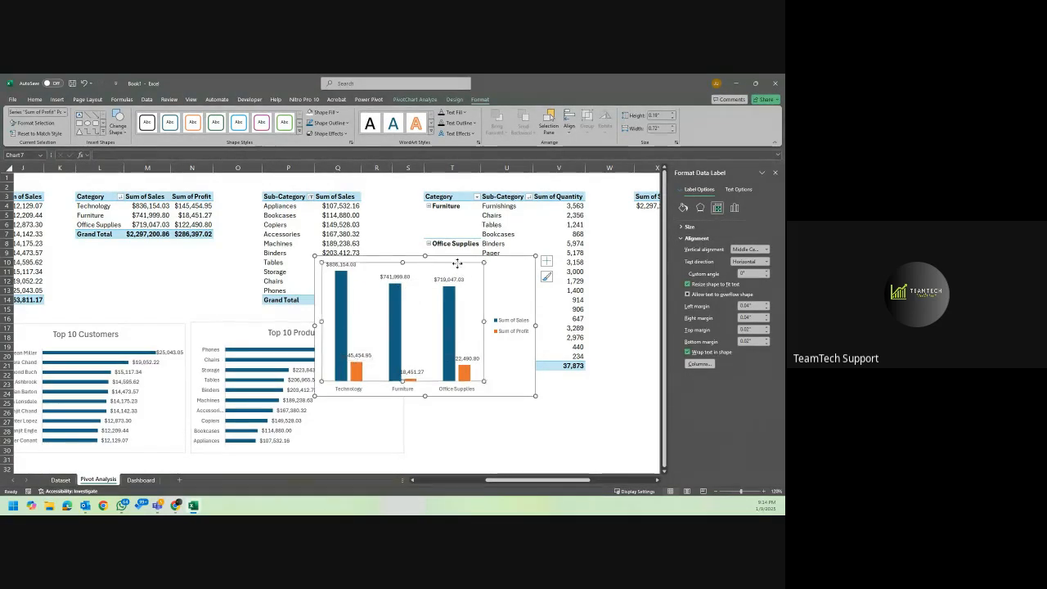
pyautogui.click(511, 269)
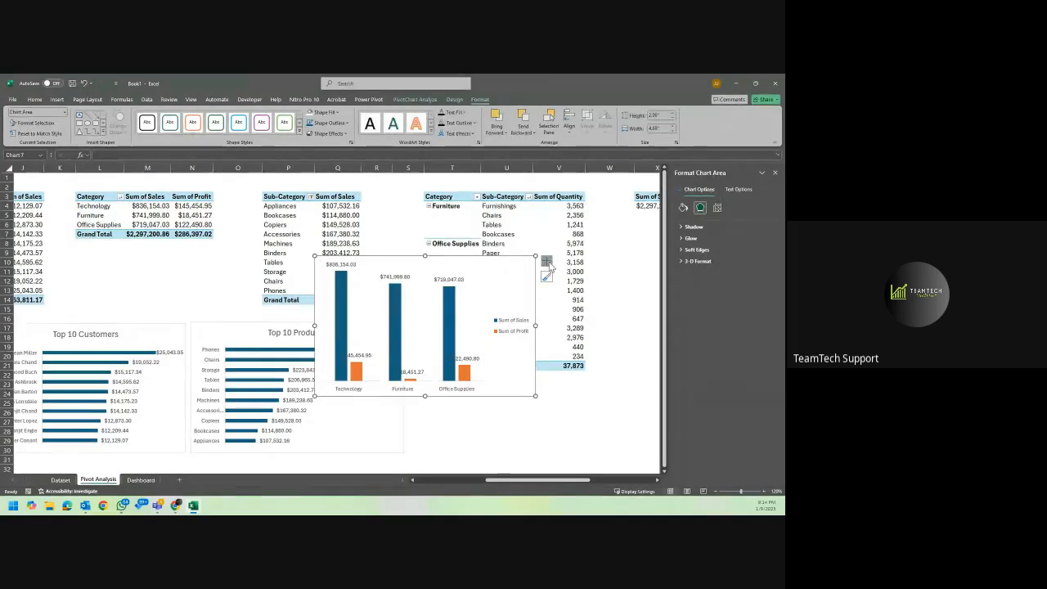
# Add a chart title reading "Sales & Profit by Category" to the clustered column chart.
pyautogui.click(549, 263)
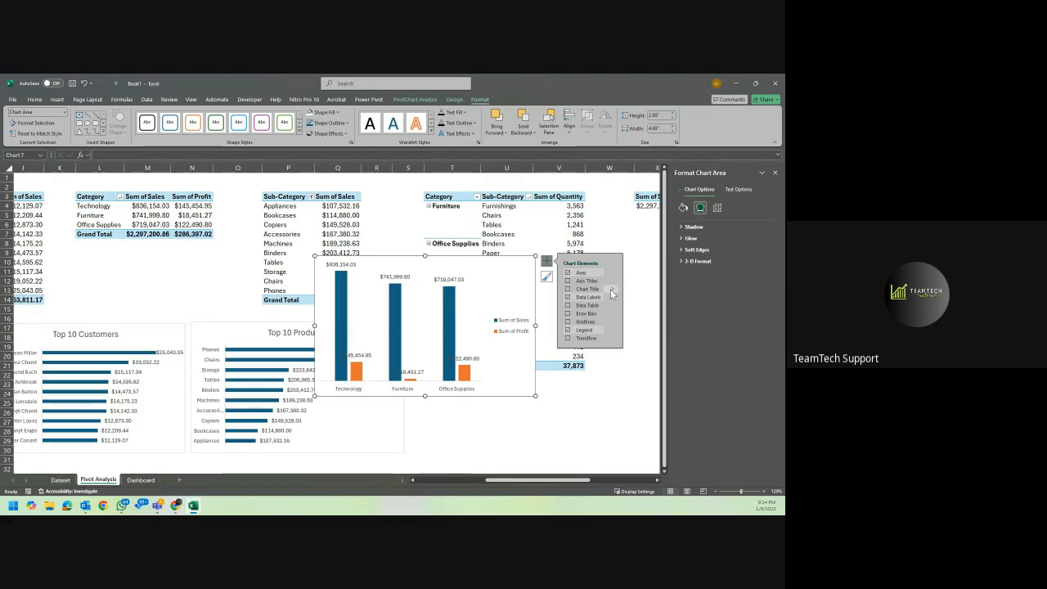
pyautogui.click(569, 289)
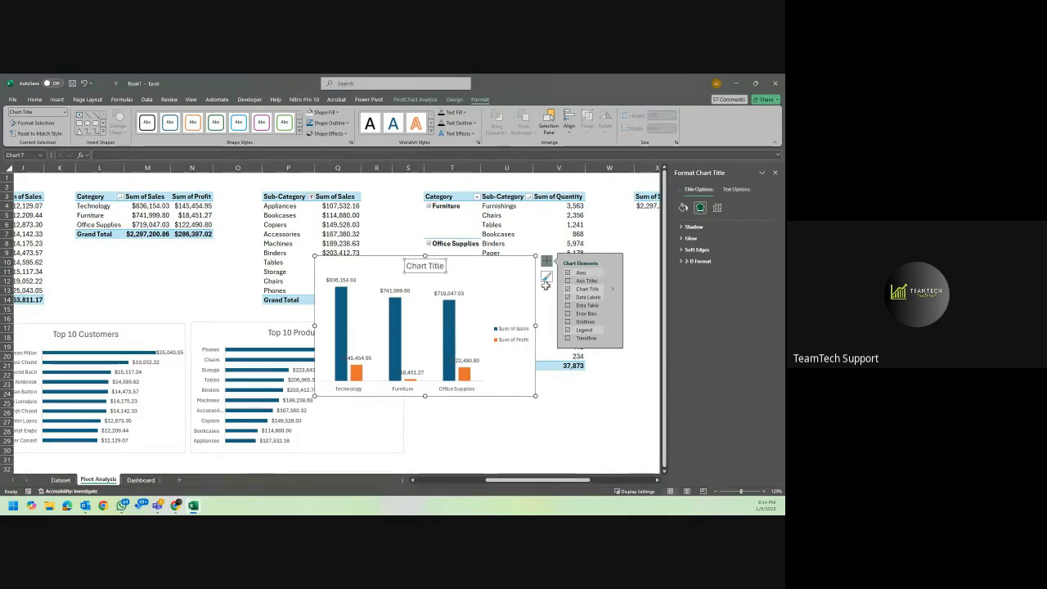
pyautogui.click(427, 270)
pyautogui.doubleClick(426, 269)
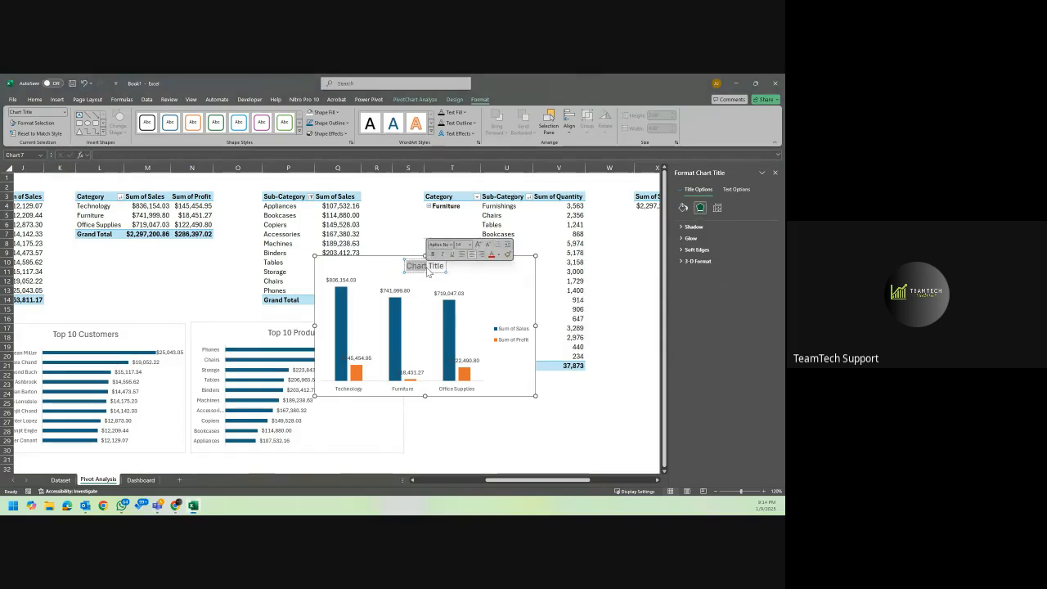
pyautogui.hotkey('ctrl', 'a')
pyautogui.write('S')
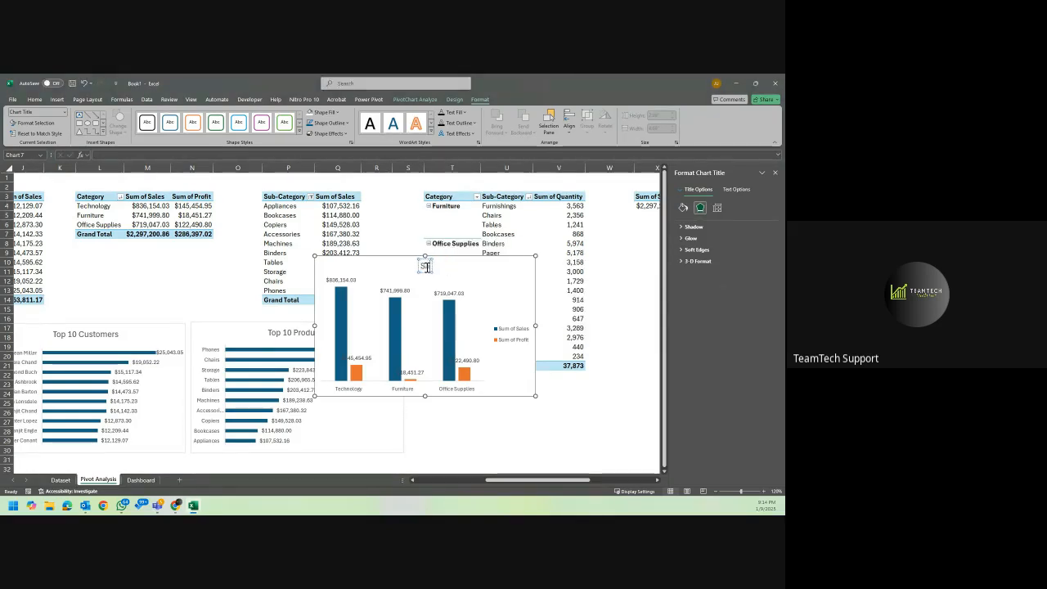
pyautogui.write('ales')
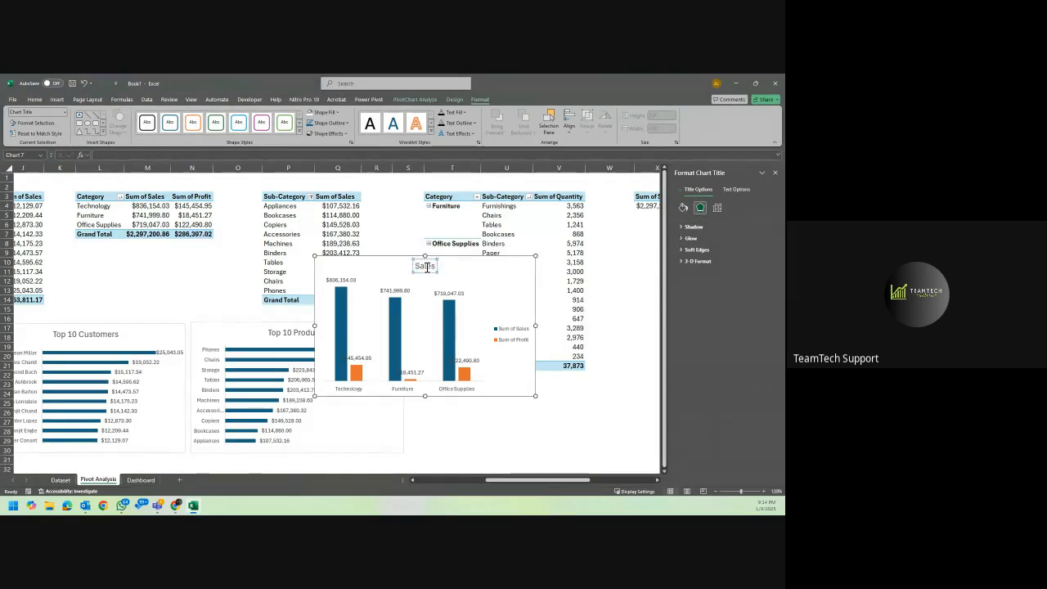
pyautogui.write(' &')
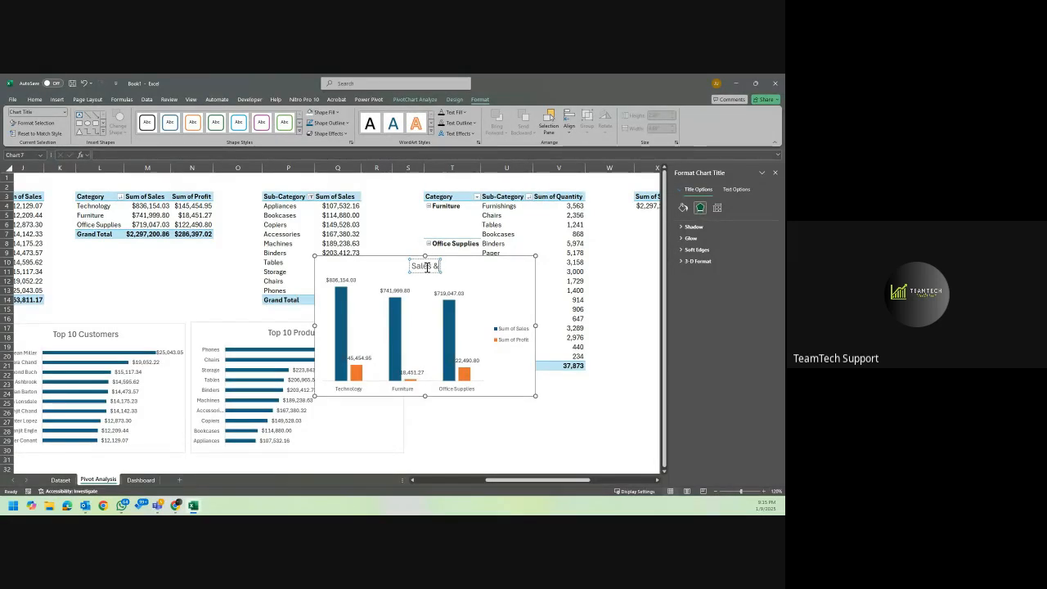
pyautogui.write(' Profit')
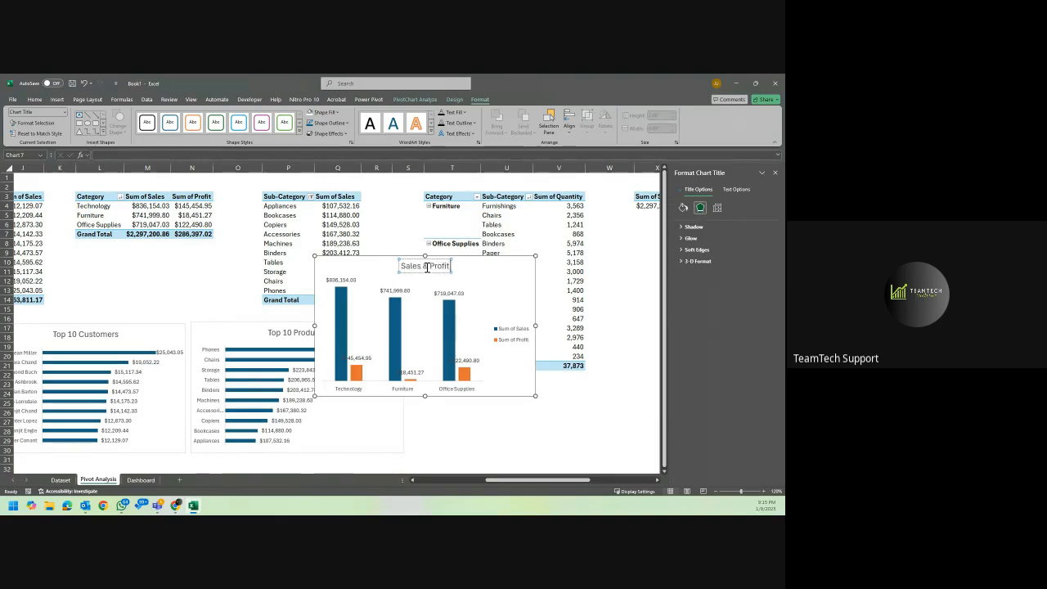
pyautogui.write(' by Ca')
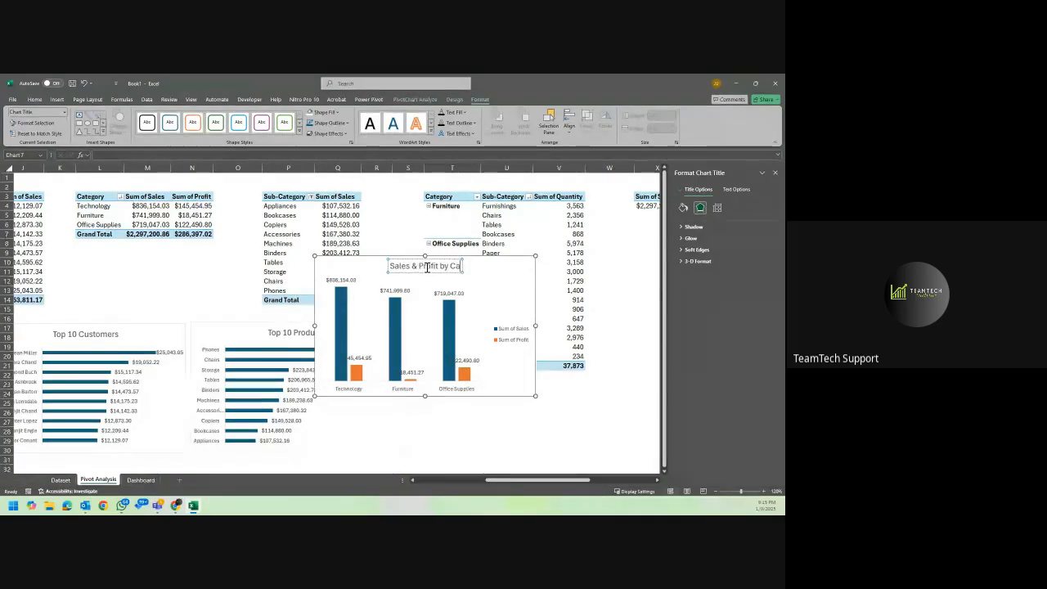
pyautogui.write('tegor')
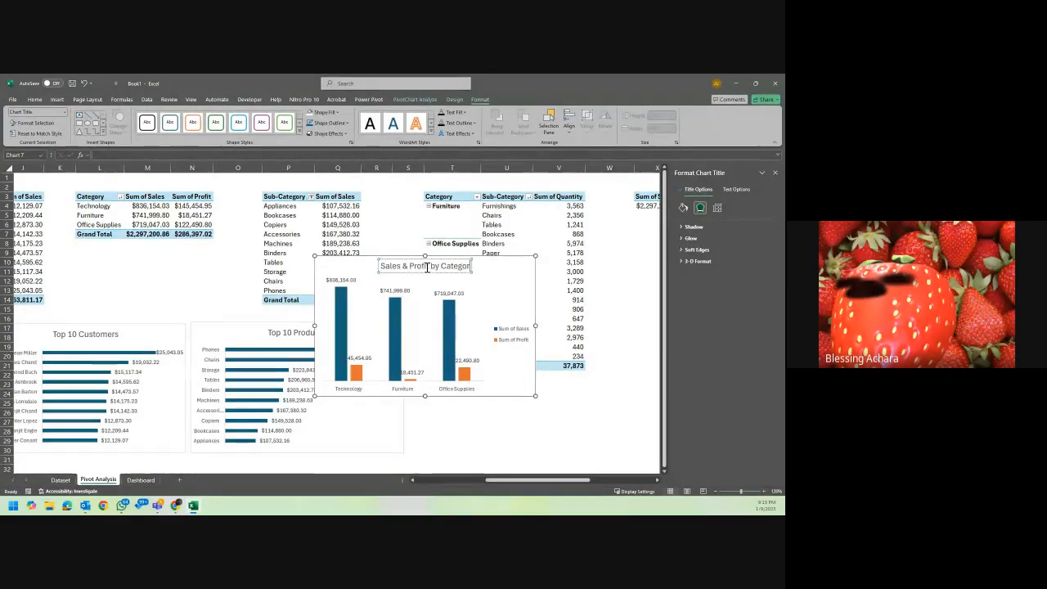
pyautogui.write('y')
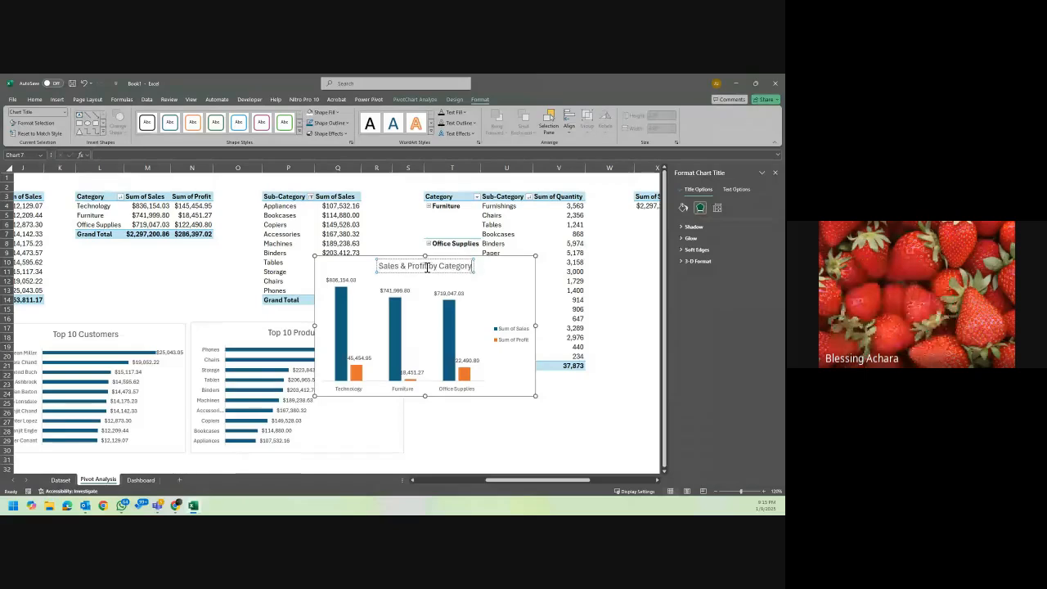
pyautogui.click(496, 266)
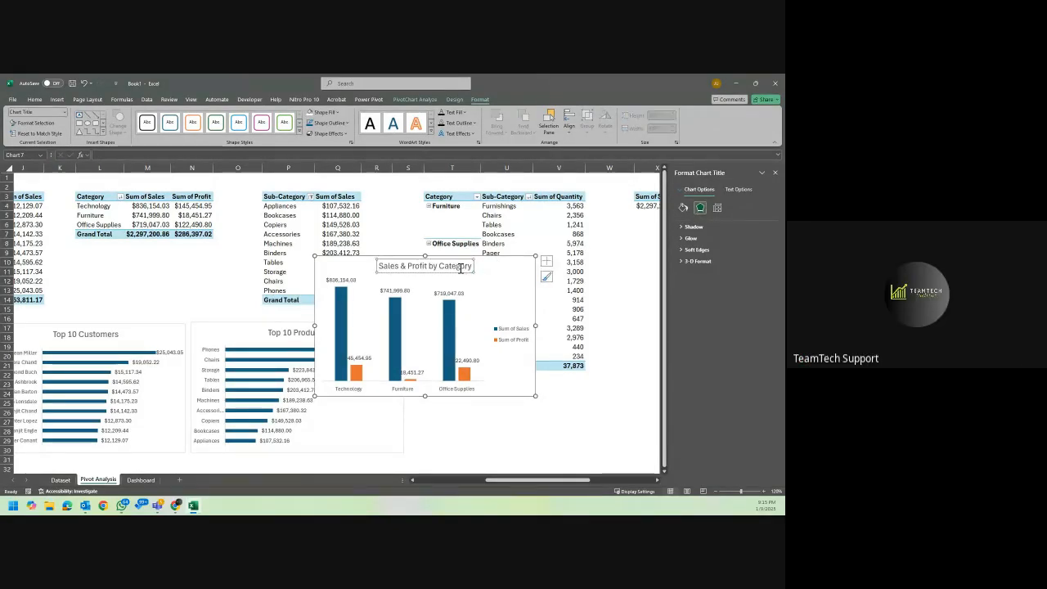
pyautogui.click(462, 268)
pyautogui.click(486, 270)
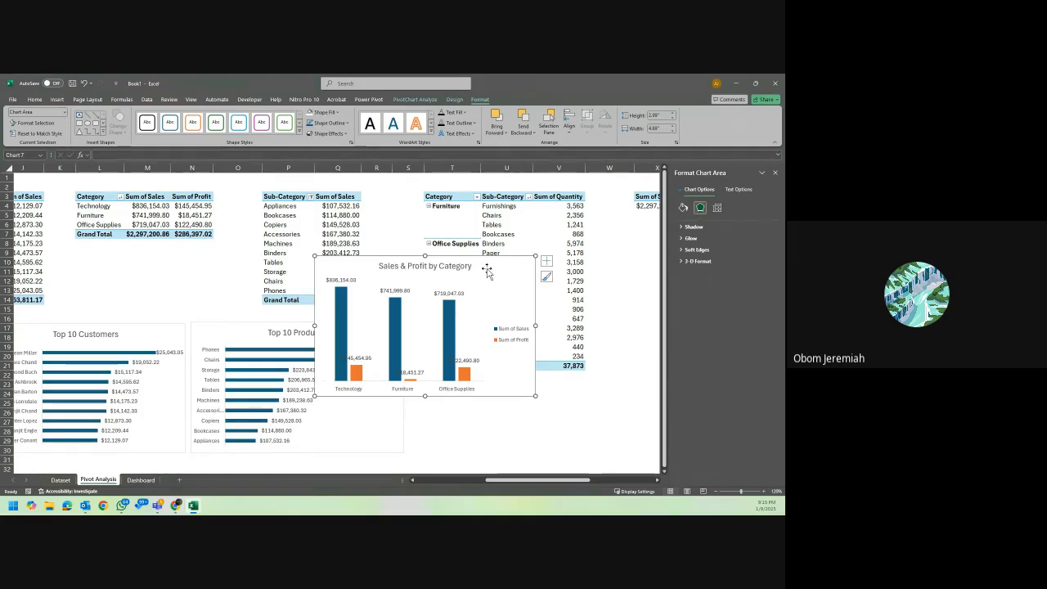
# Move the Sales & Profit by Category chart beside the Top 10 Products chart and shrink it to about 2.8 by 4.5 inches.
pyautogui.moveTo(501, 270); pyautogui.dragTo(592, 334)
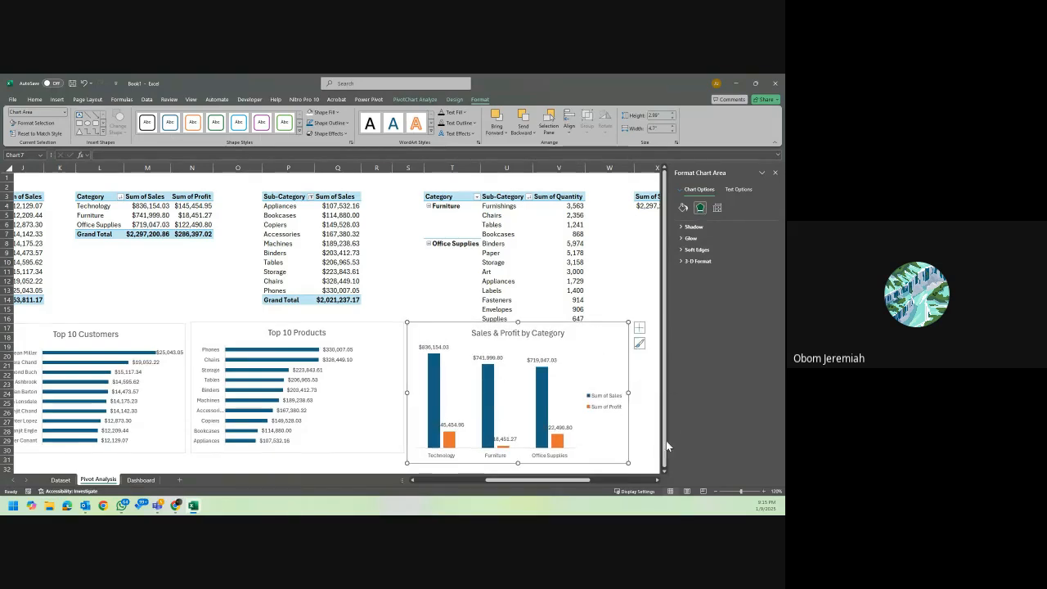
pyautogui.moveTo(618, 455); pyautogui.dragTo(620, 454)
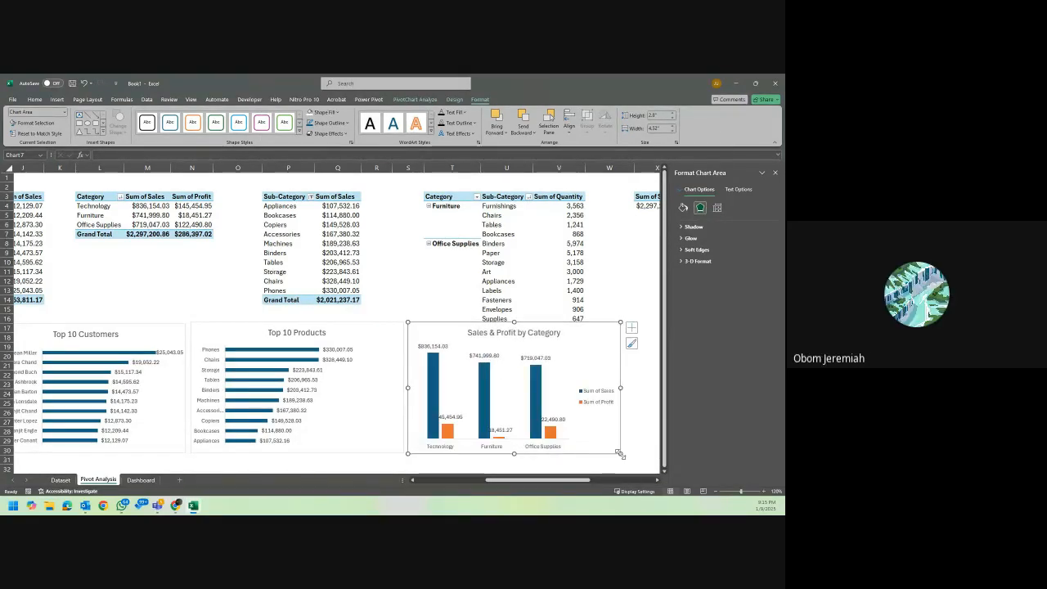
# Rename the Category PivotTable's value headers to "Sales" and "Profit" so the chart legend uses the shorter names.
pyautogui.click(152, 198)
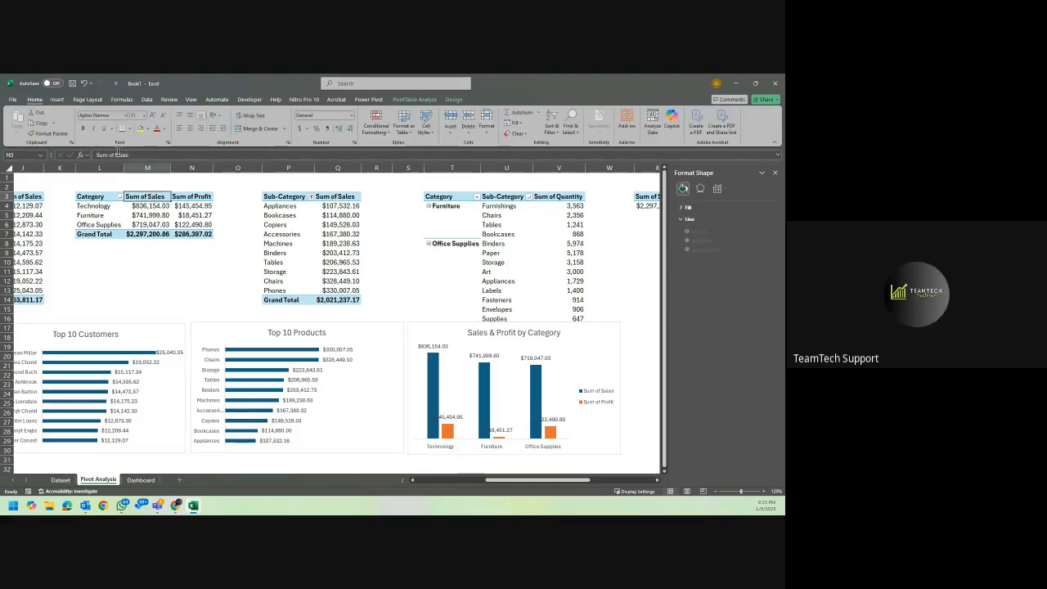
pyautogui.write('Sales')
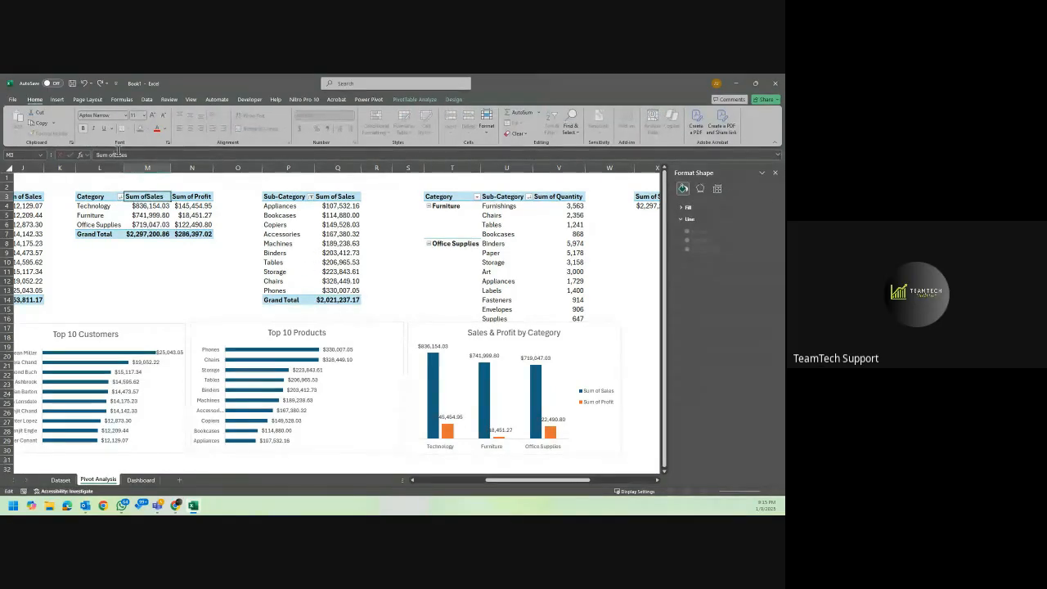
pyautogui.press('Return')
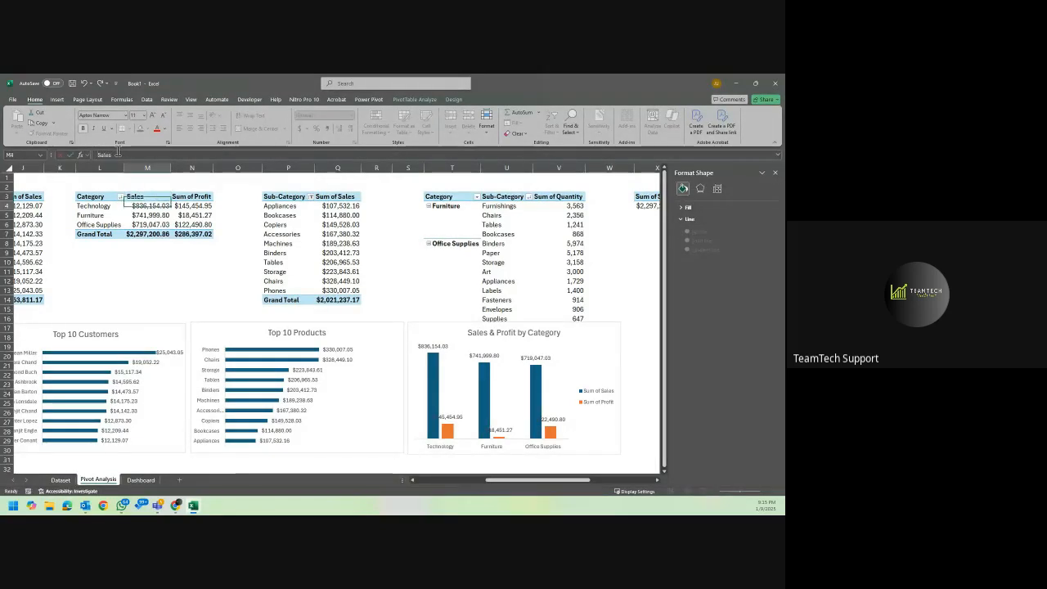
pyautogui.click(190, 197)
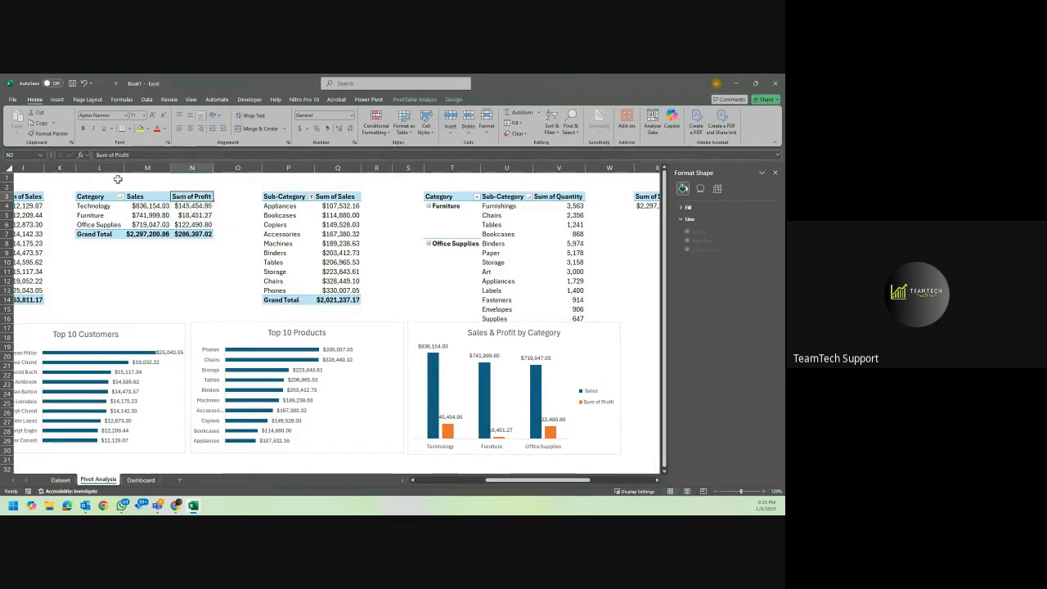
pyautogui.click(118, 156)
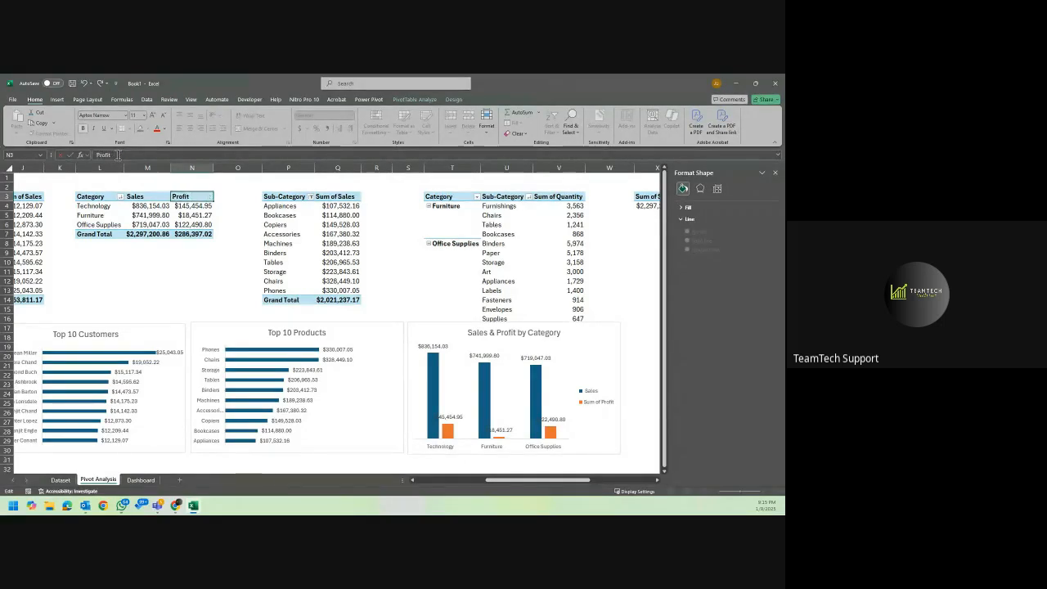
pyautogui.press('Return')
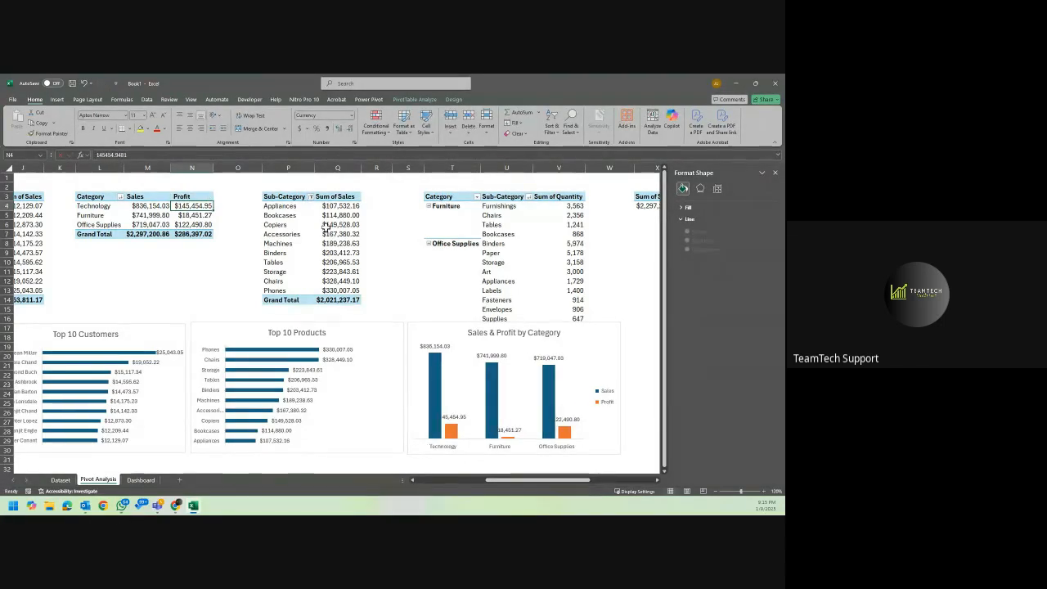
pyautogui.click(392, 307)
# Try the custom number format $#,##0 on the yearly Sum of Sales values in B4:B8, and undo it.
pyautogui.hscroll(-5, 392, 309)
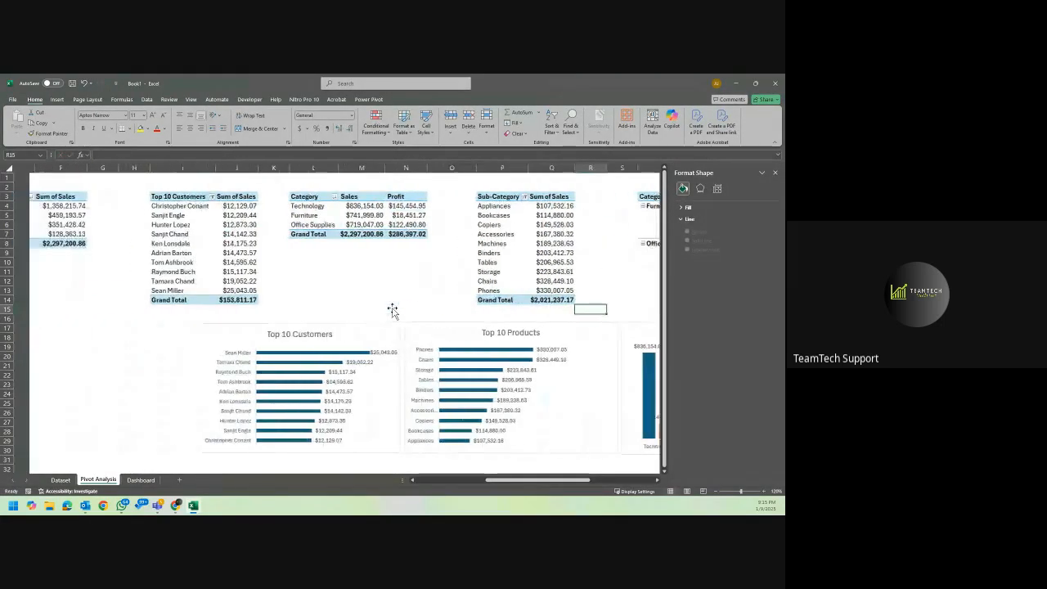
pyautogui.hscroll(-2, 392, 309)
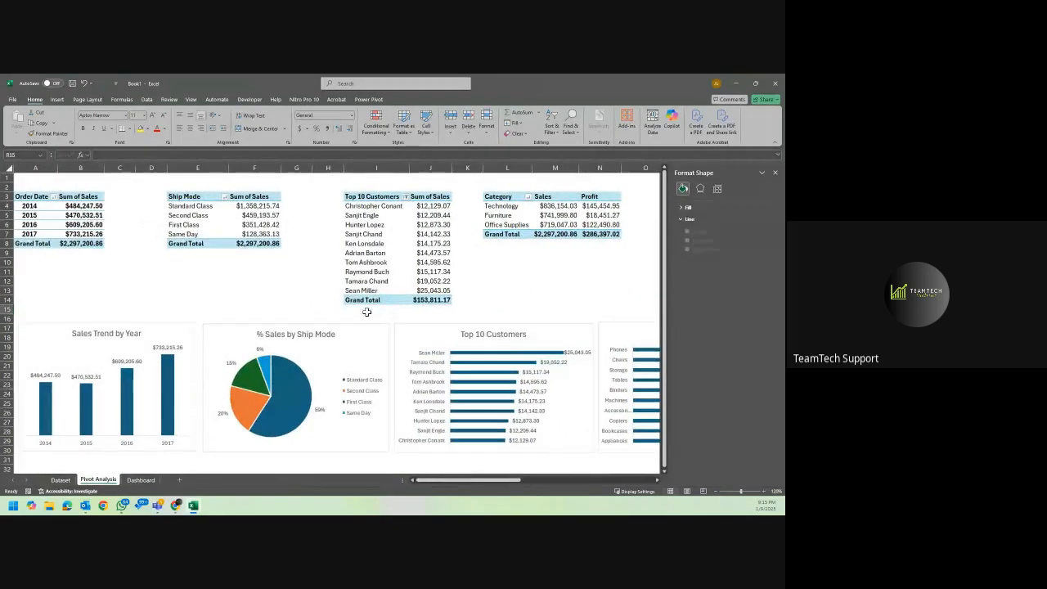
pyautogui.click(83, 207)
pyautogui.moveTo(83, 206); pyautogui.dragTo(84, 245)
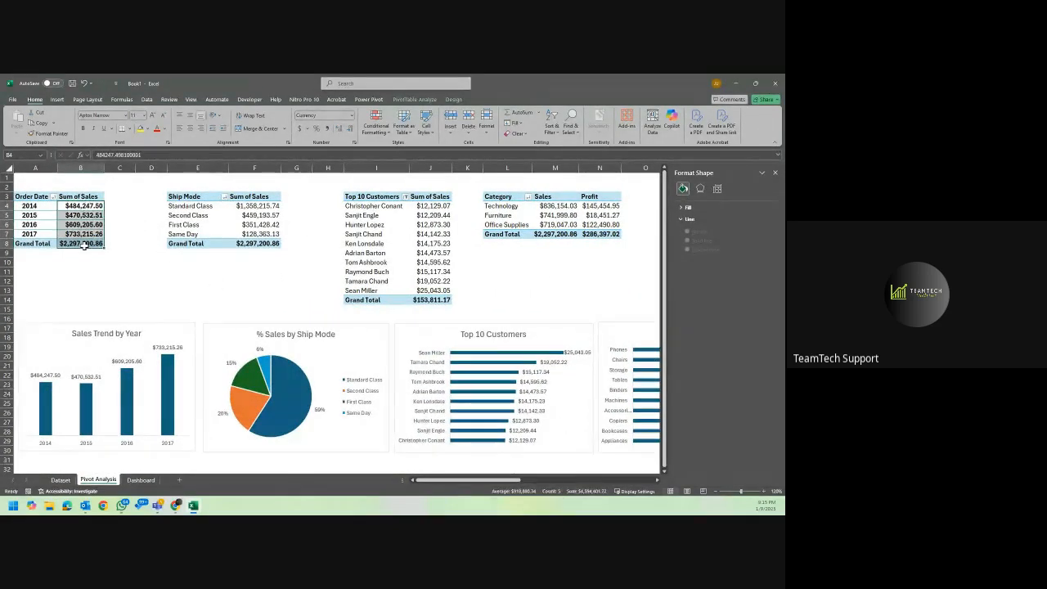
pyautogui.click(85, 246)
pyautogui.moveTo(83, 207); pyautogui.dragTo(82, 245)
pyautogui.rightClick(83, 222)
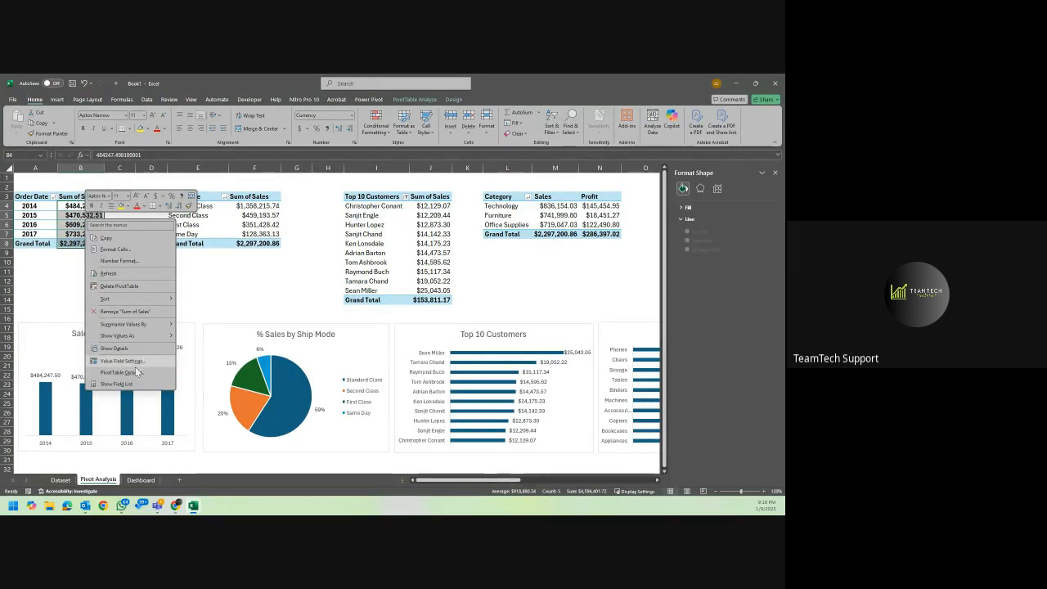
pyautogui.click(118, 250)
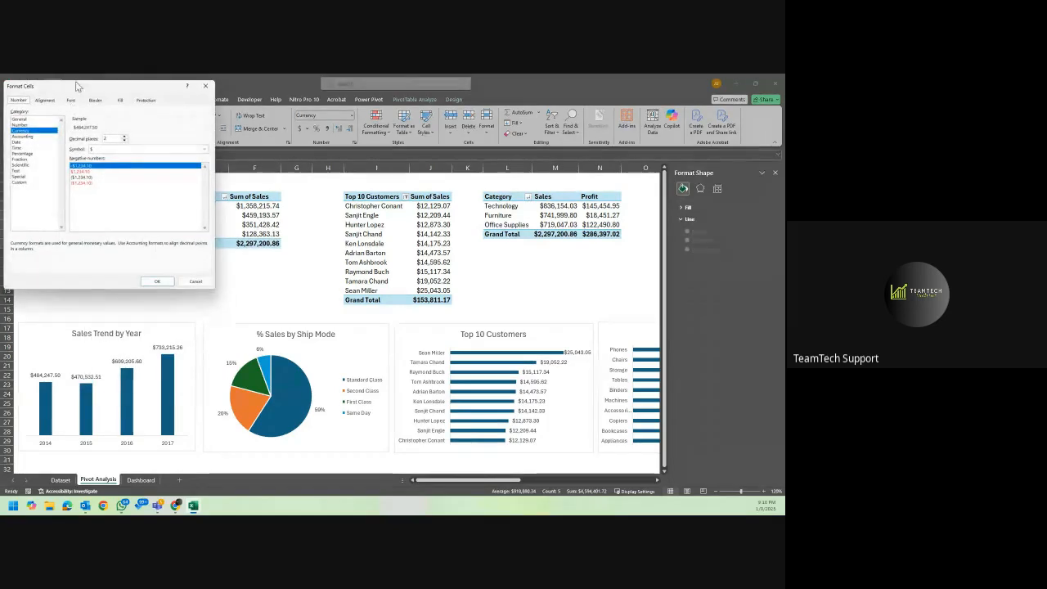
pyautogui.moveTo(79, 94); pyautogui.dragTo(265, 199)
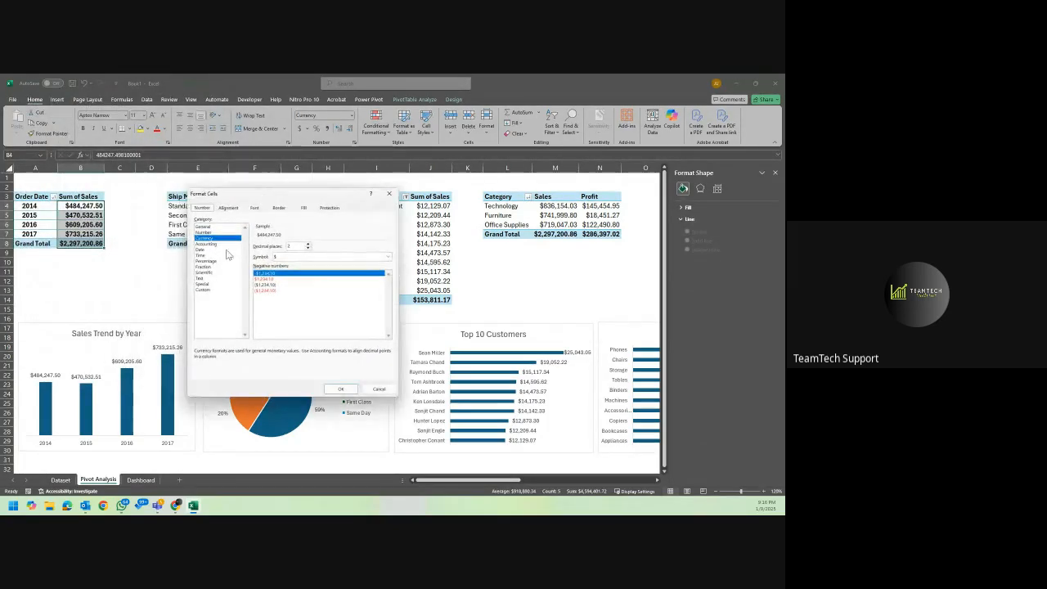
pyautogui.click(212, 291)
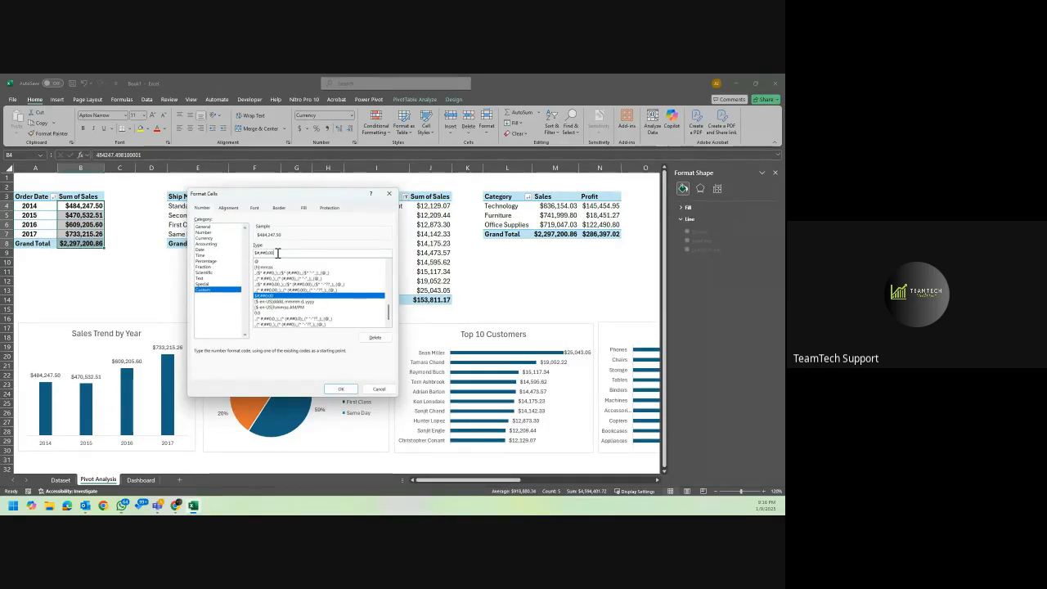
pyautogui.press('BackSpace')
pyautogui.press('BackSpace')
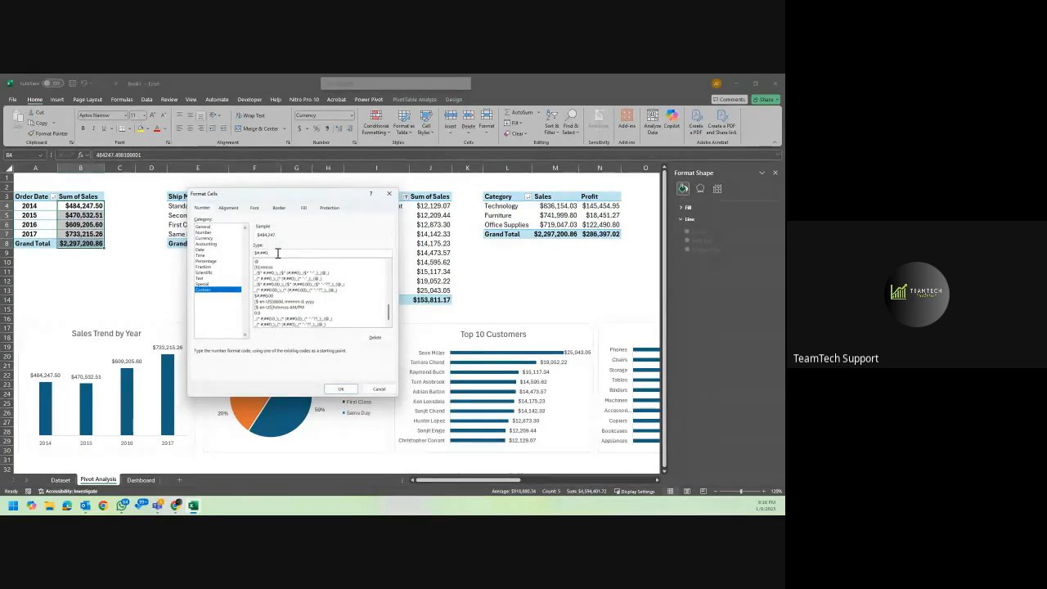
pyautogui.press('BackSpace')
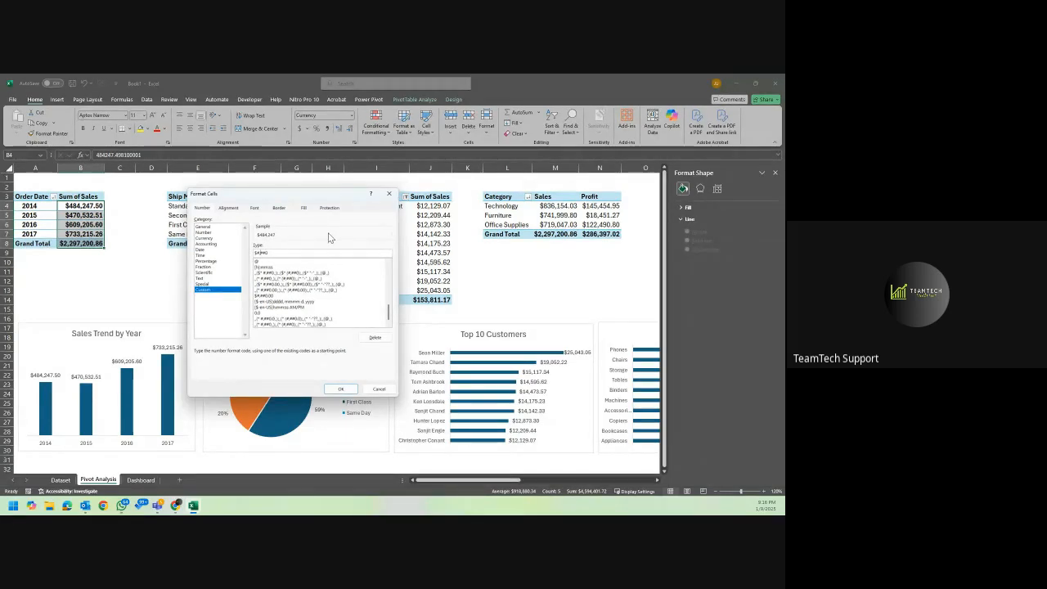
pyautogui.click(341, 389)
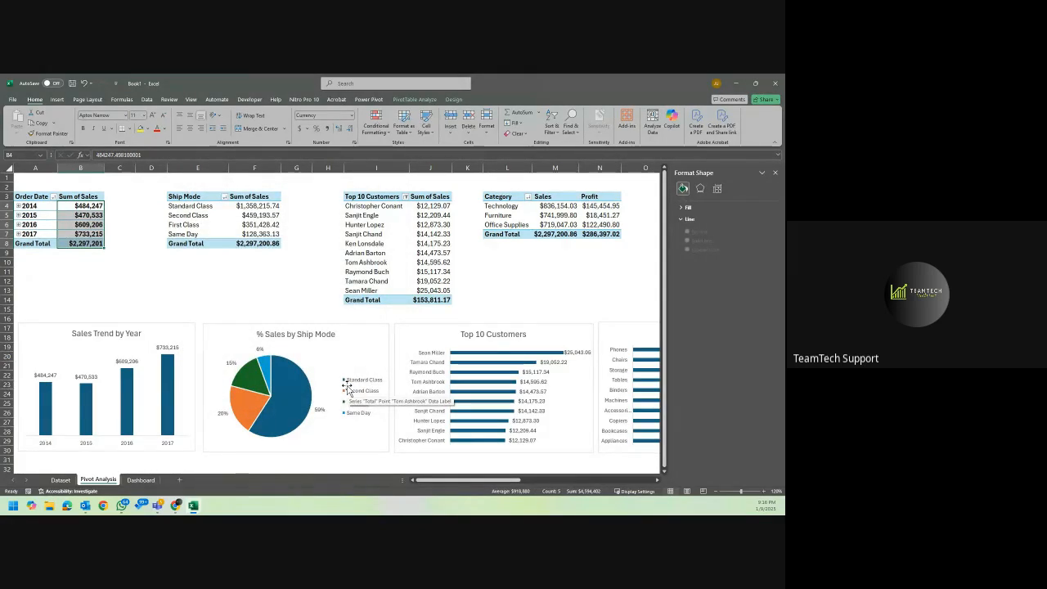
pyautogui.hotkey('ctrl', 'z')
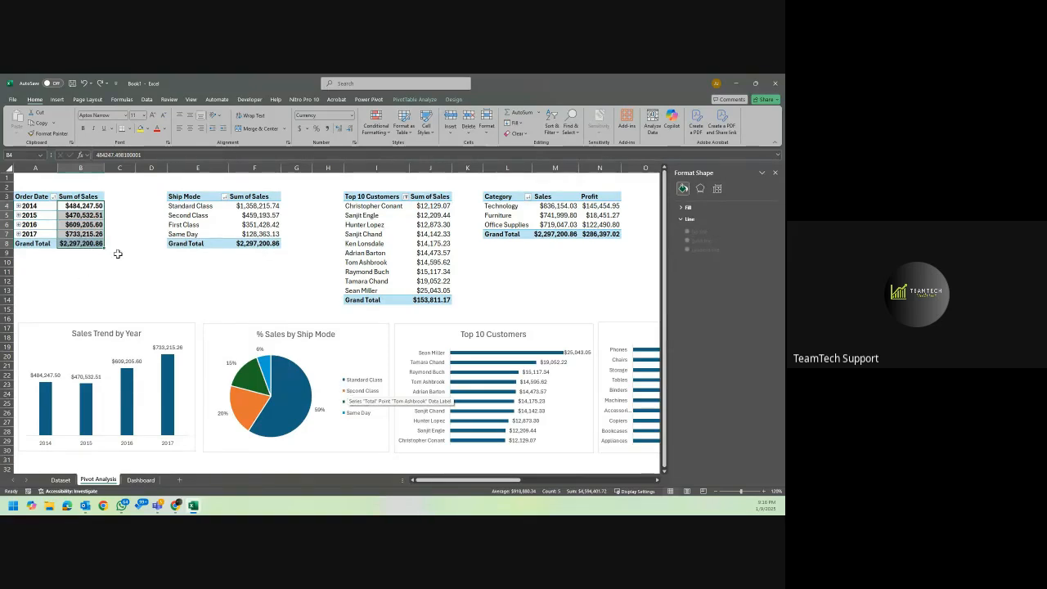
# Open the number format of the yearly Sum of Sales values and select the Custom category.
pyautogui.rightClick(99, 221)
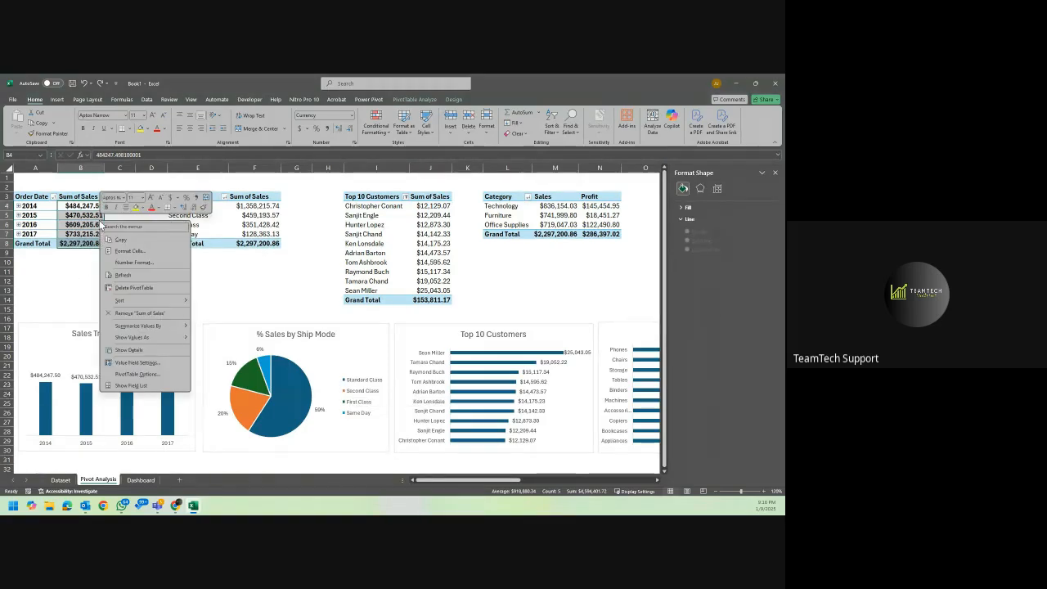
pyautogui.click(167, 261)
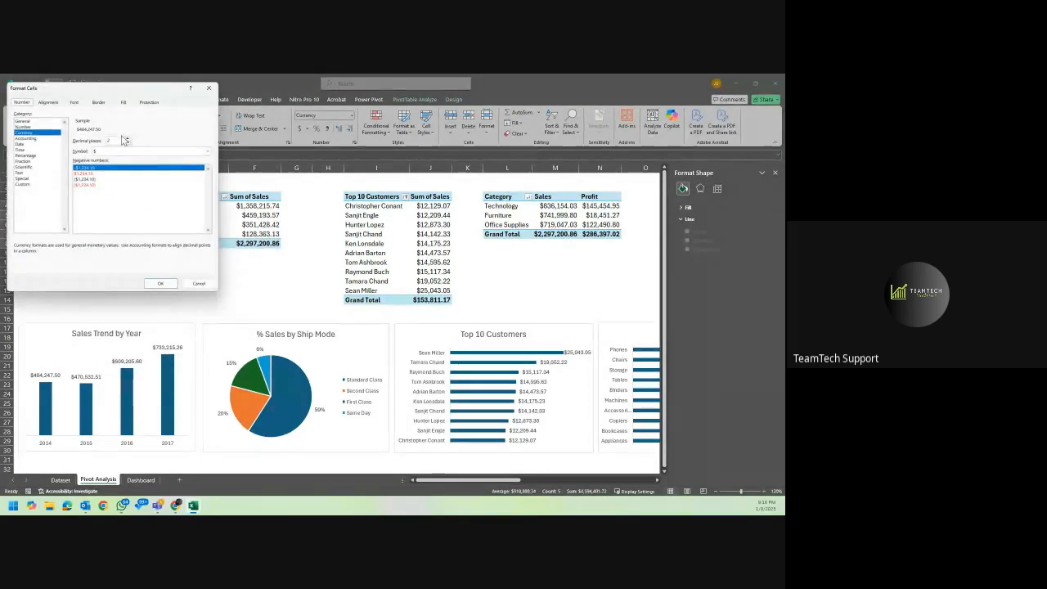
pyautogui.click(35, 185)
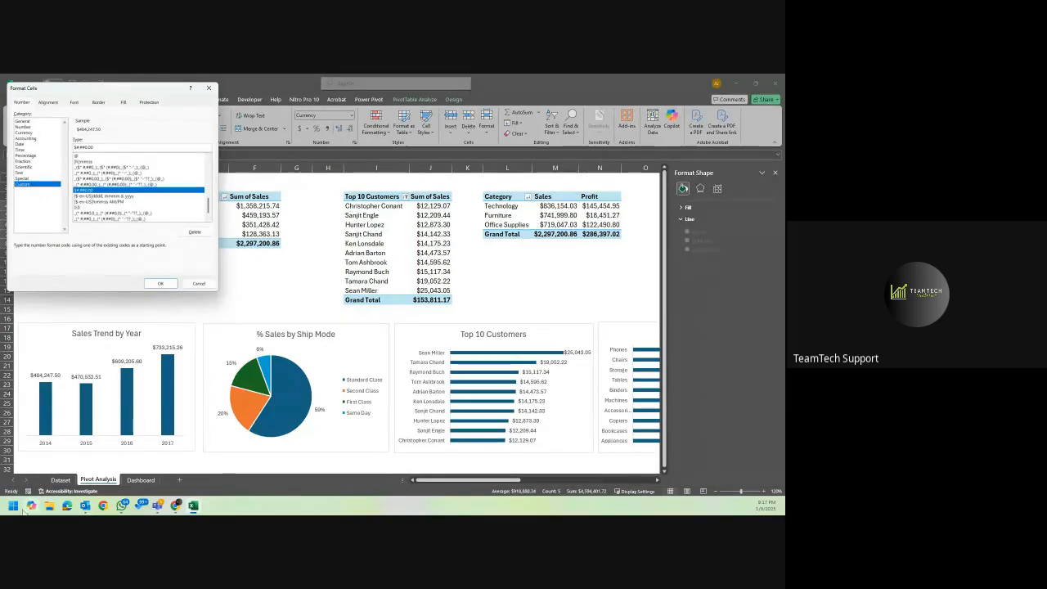
pyautogui.click(13, 505)
pyautogui.click(13, 506)
pyautogui.hotkey('alt', 'Tab')
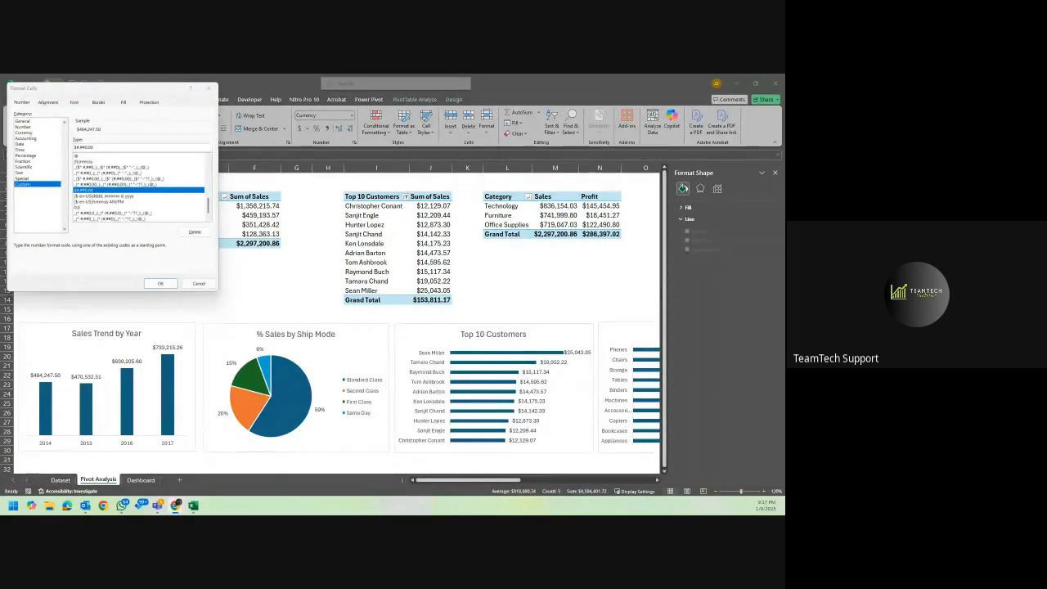
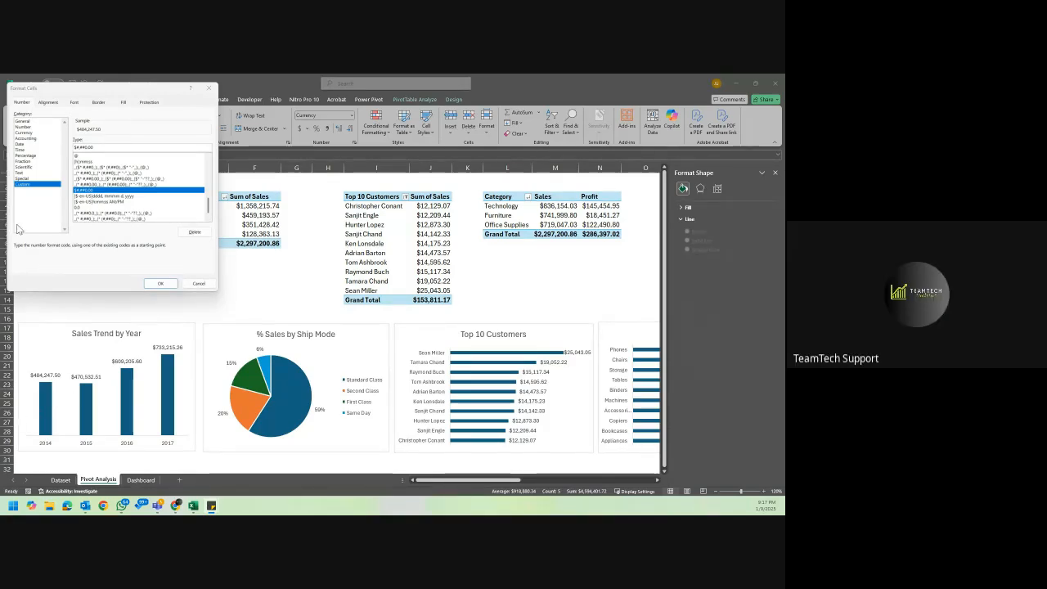
# Try a custom dollar format with thousands separators, no decimals and a K suffix on the yearly Sum of Sales values in B4:B8.
pyautogui.click(108, 146)
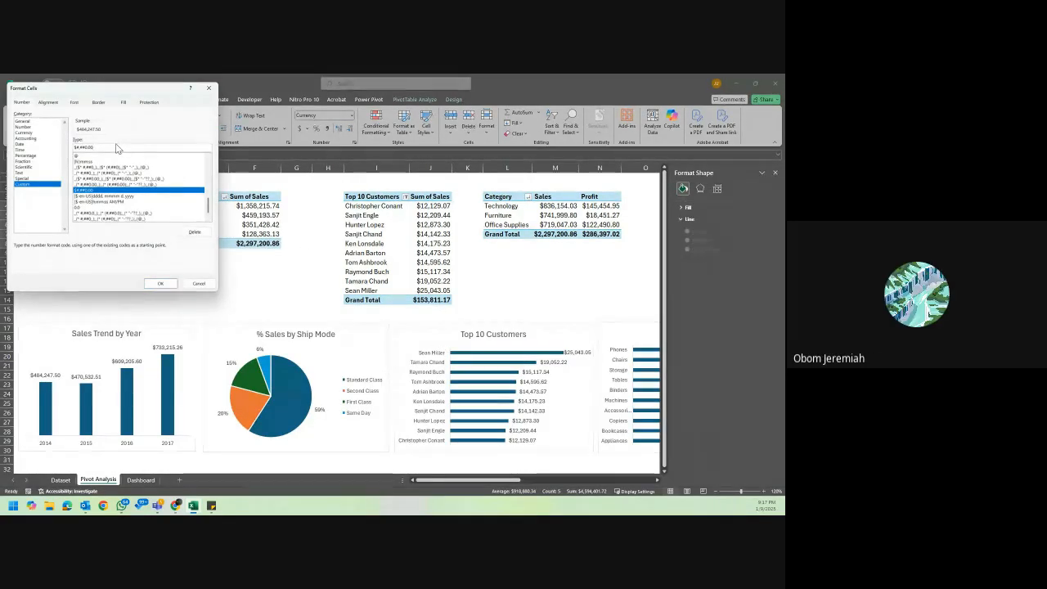
pyautogui.press('BackSpace')
pyautogui.press('BackSpace')
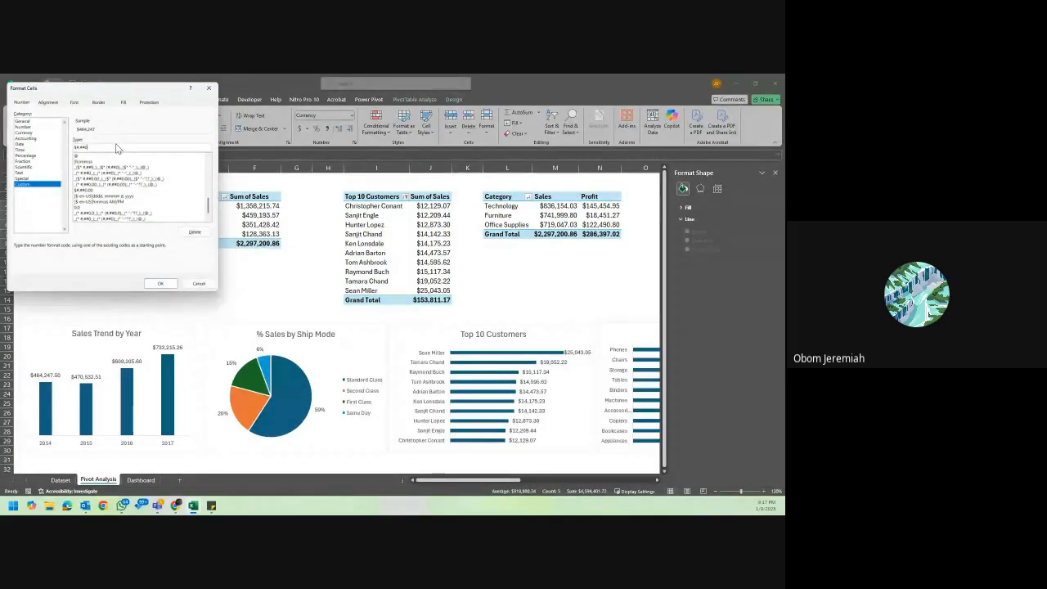
pyautogui.press('BackSpace')
pyautogui.write('K')
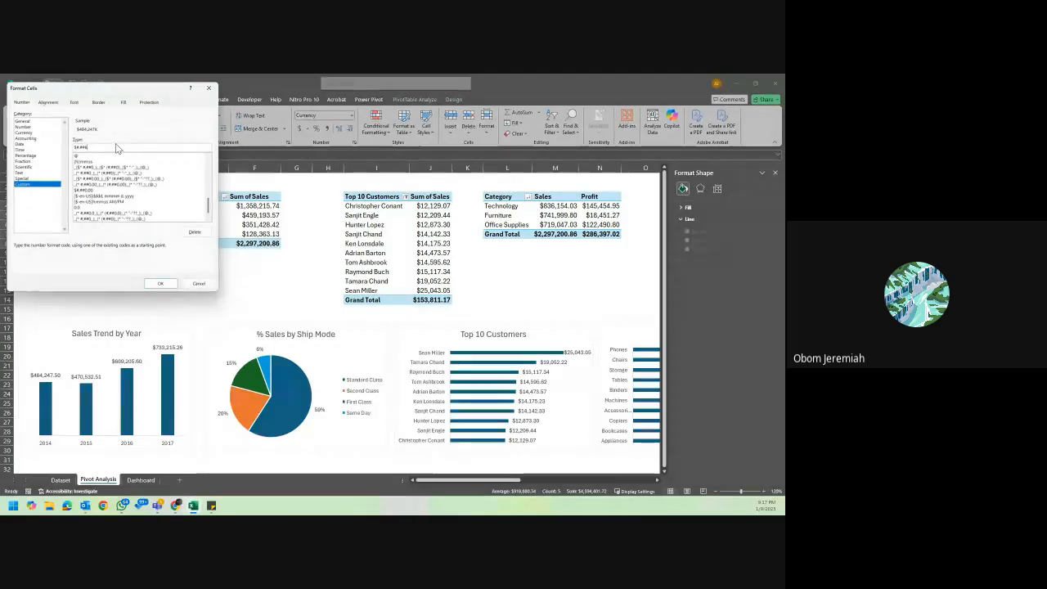
pyautogui.click(161, 283)
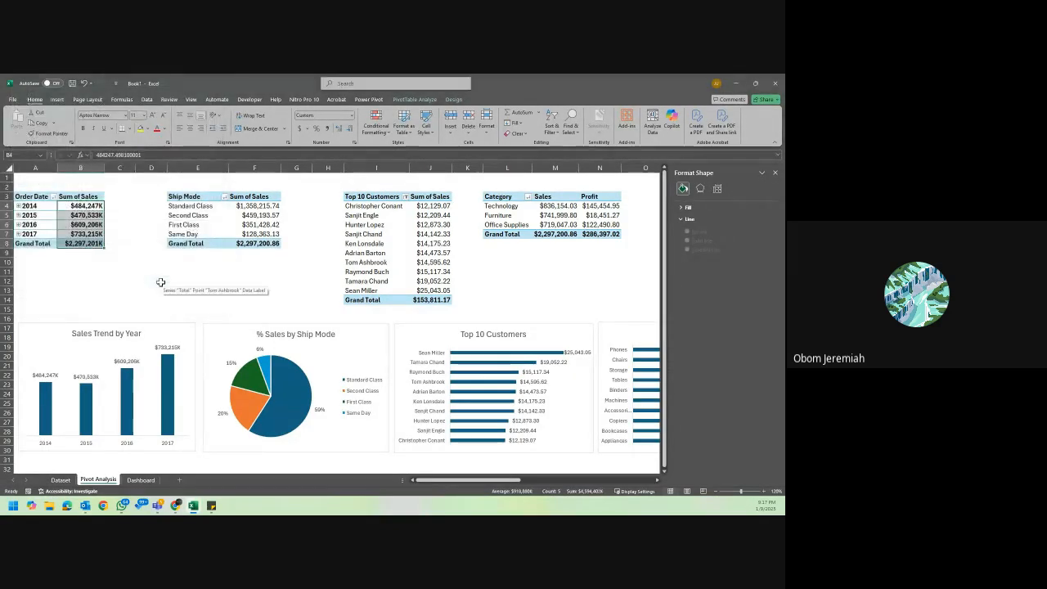
# Try to rework the K-suffixed custom format code of the yearly Sum of Sales values in B4:B8.
pyautogui.rightClick(90, 205)
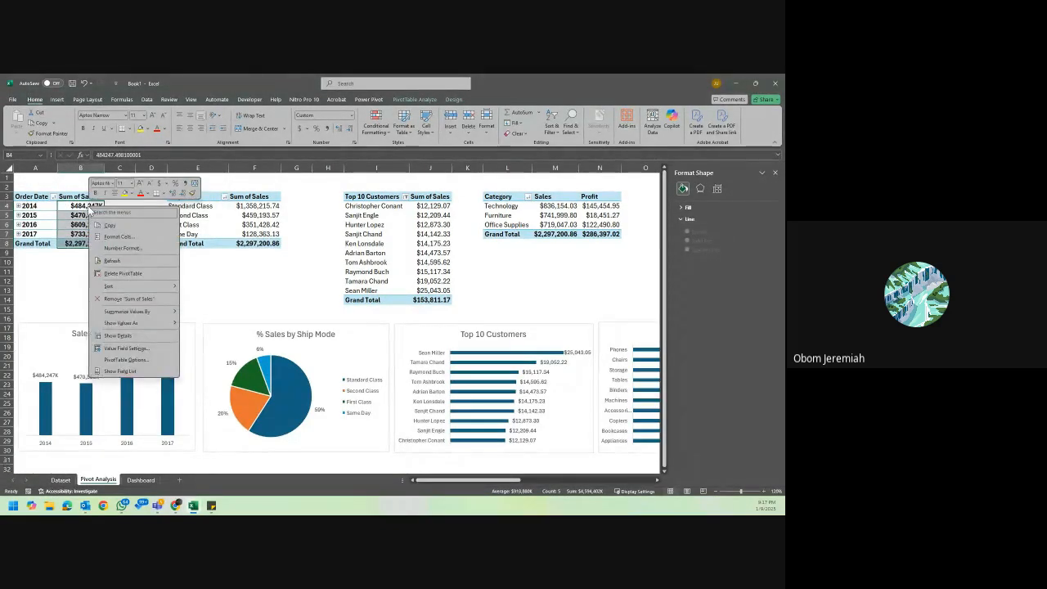
pyautogui.click(131, 238)
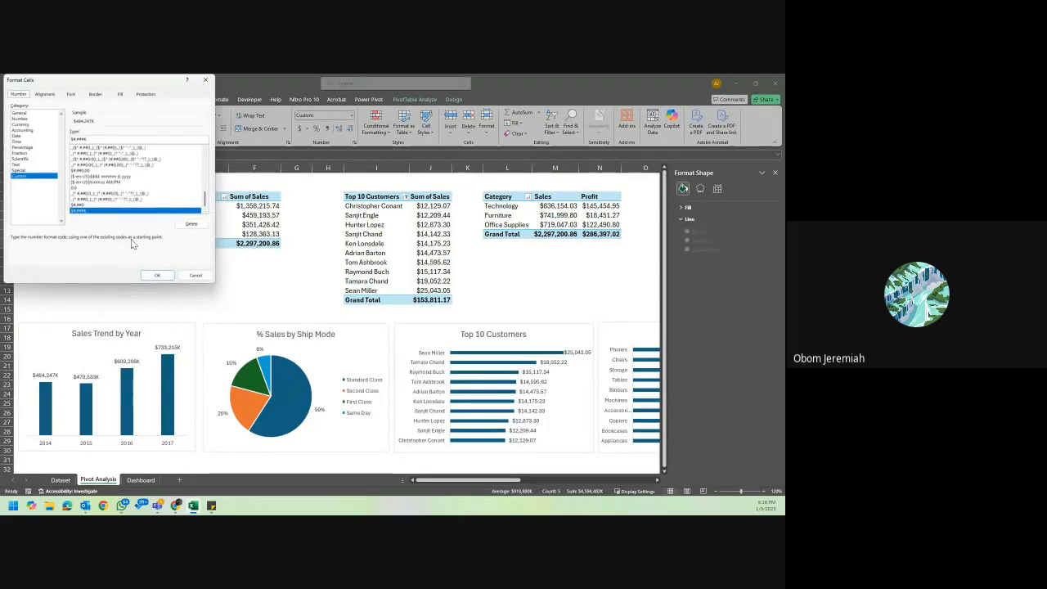
pyautogui.click(85, 139)
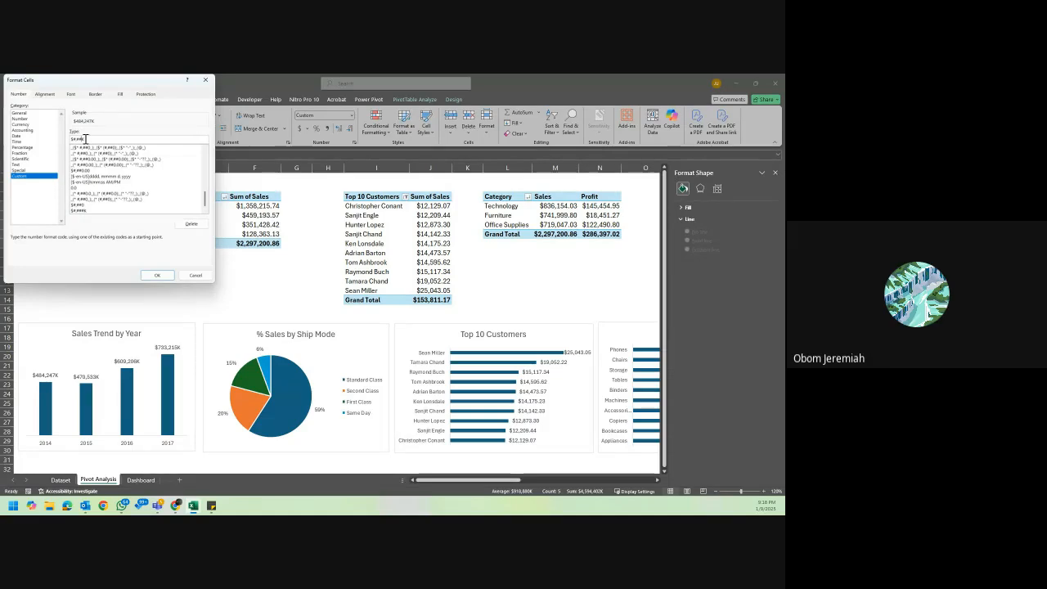
pyautogui.click(158, 275)
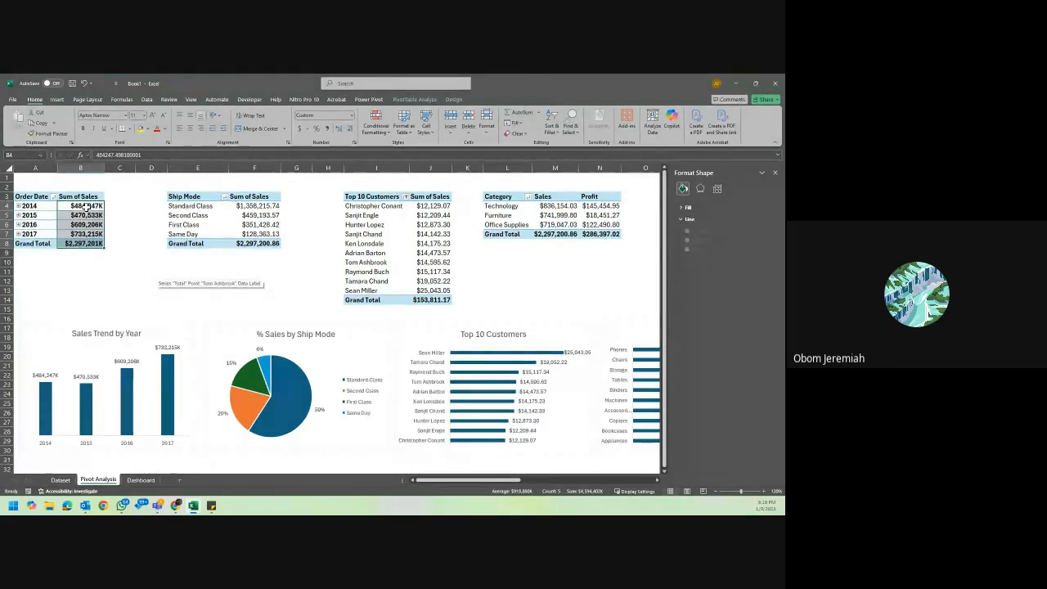
pyautogui.rightClick(90, 211)
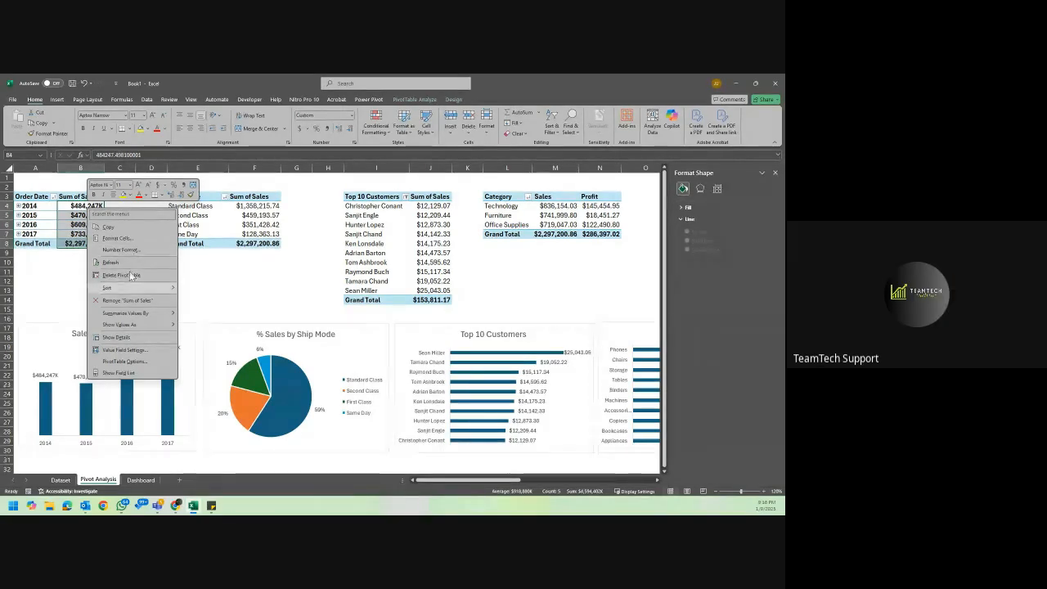
pyautogui.click(131, 250)
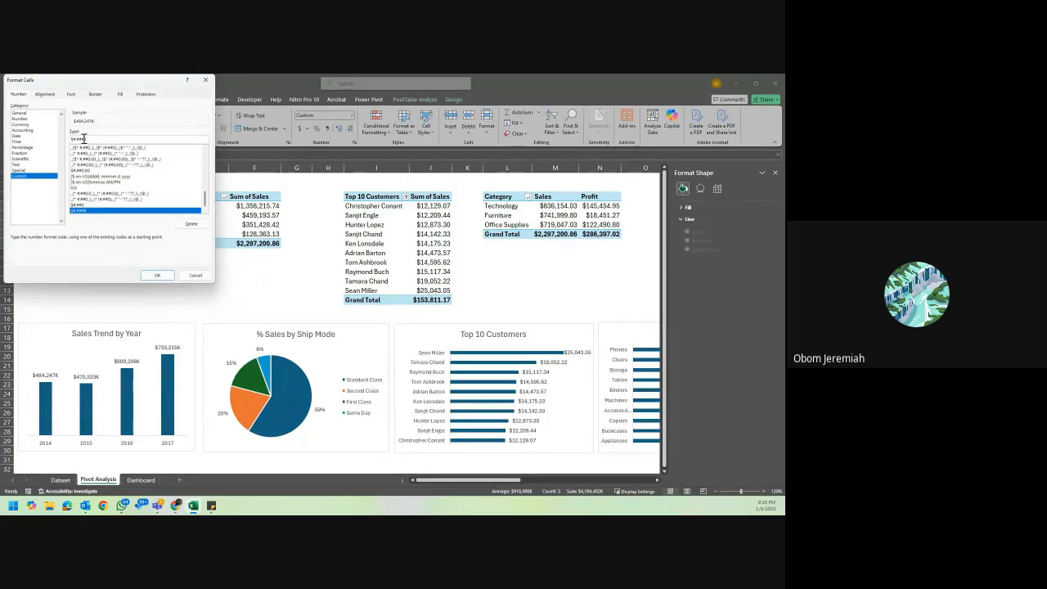
pyautogui.click(82, 138)
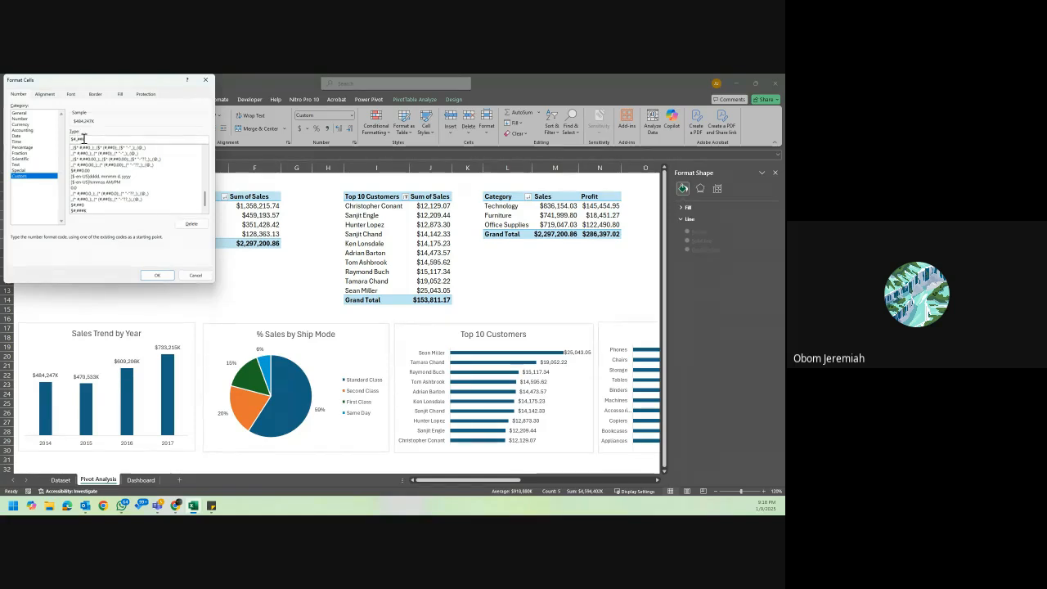
pyautogui.click(157, 275)
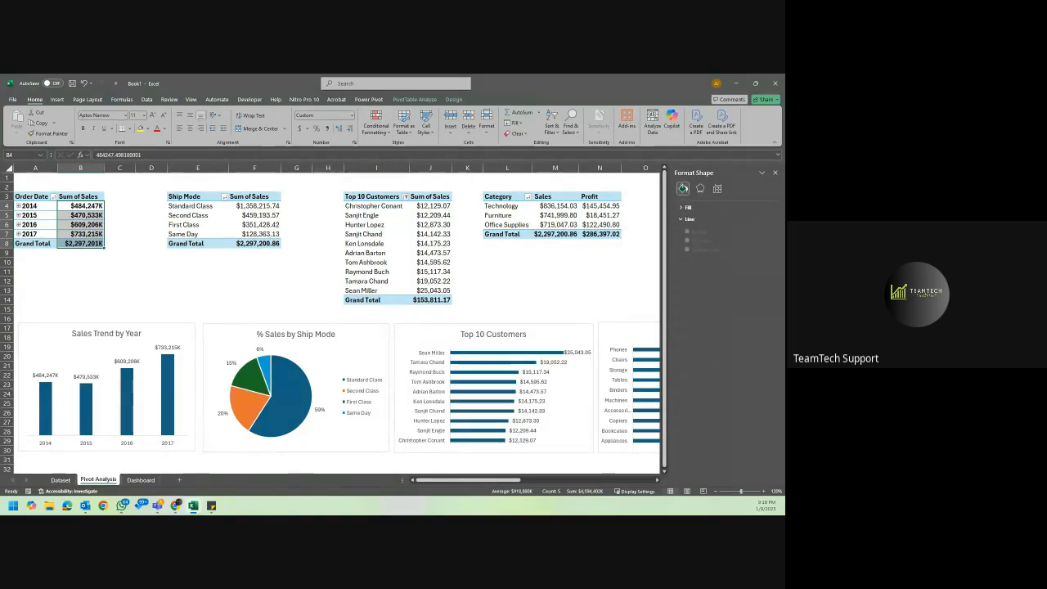
pyautogui.hotkey('alt', 'Tab')
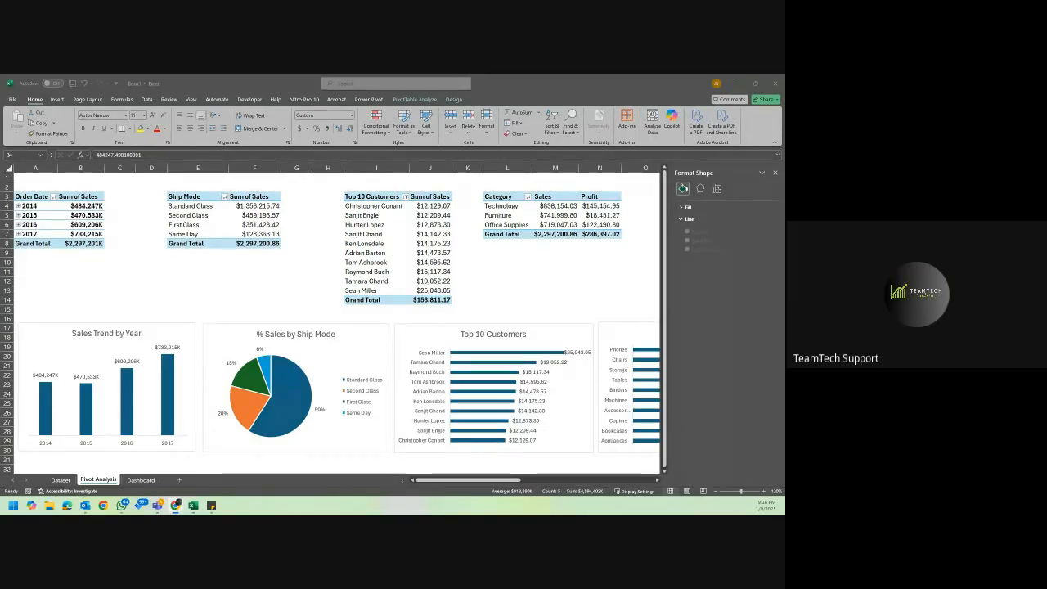
# Set the custom number format $0,K on the yearly Sum of Sales values in B4:B8.
pyautogui.rightClick(87, 209)
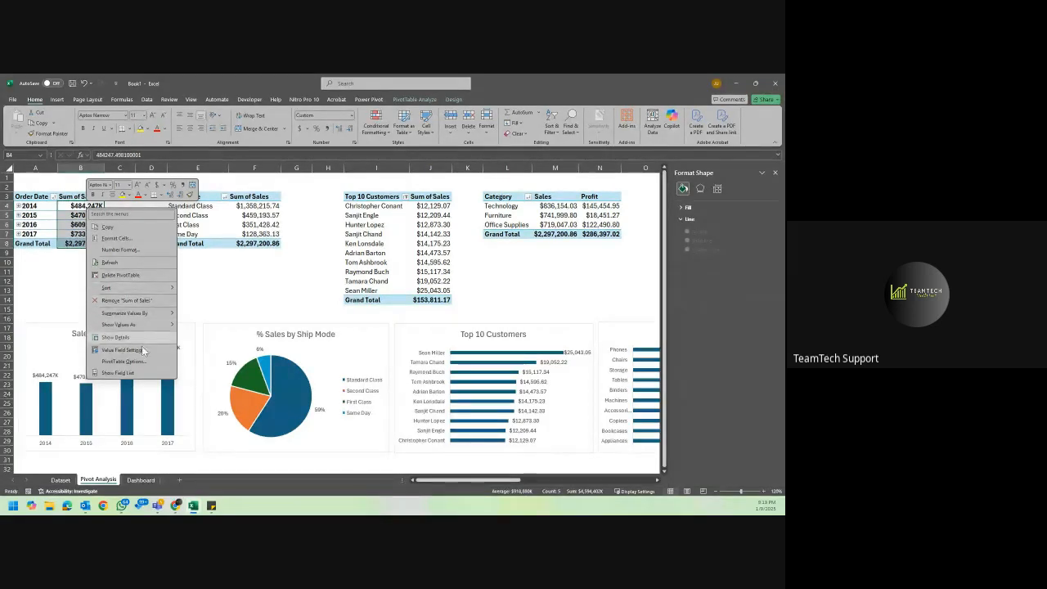
pyautogui.click(128, 237)
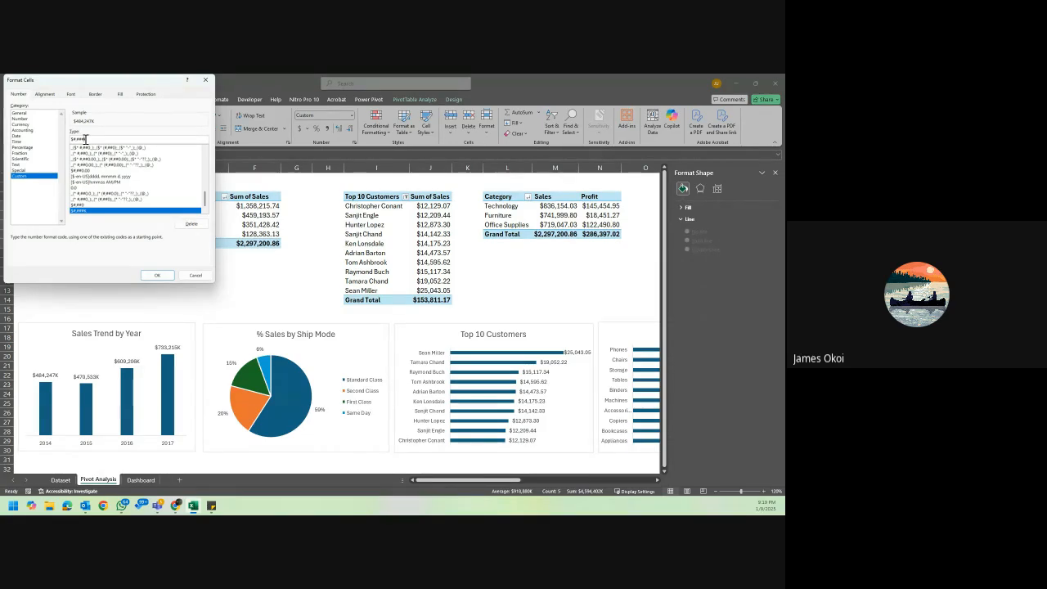
pyautogui.press('BackSpace')
pyautogui.press('BackSpace')
pyautogui.press('BackSpace')
pyautogui.press('BackSpace')
pyautogui.press('BackSpace')
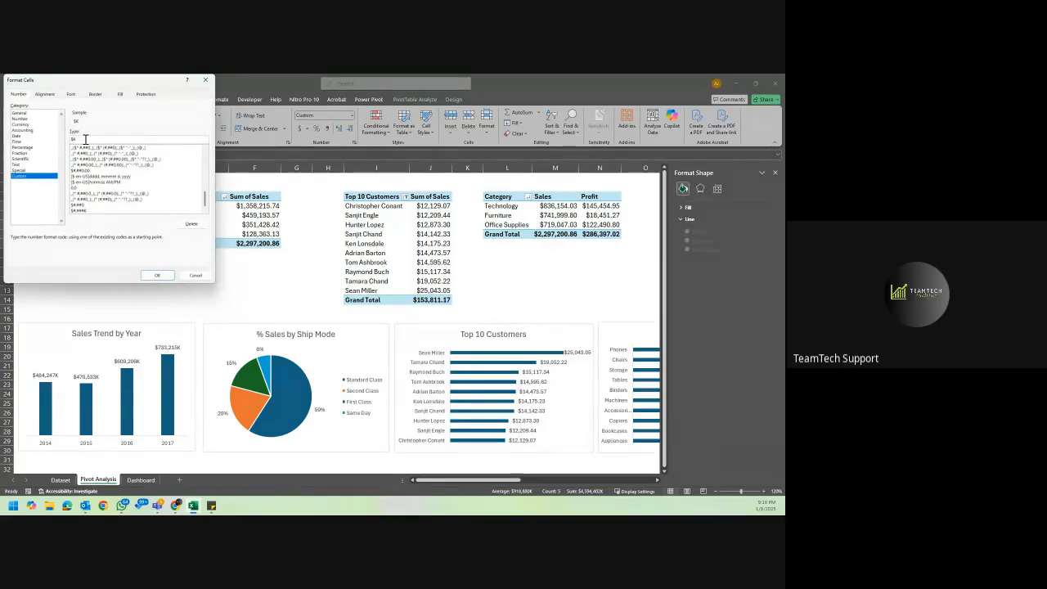
pyautogui.write('0,')
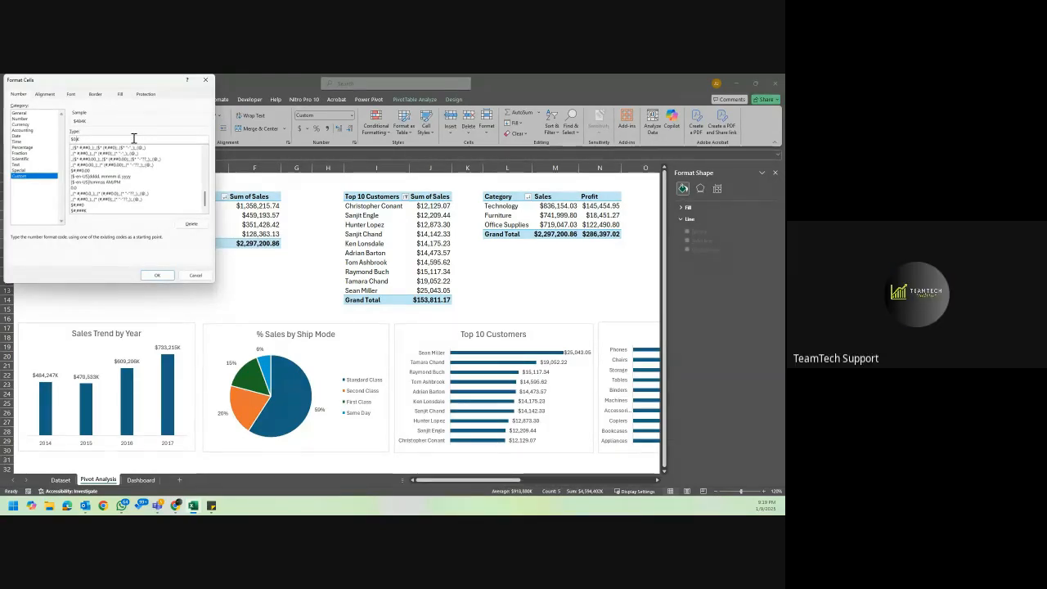
pyautogui.click(151, 274)
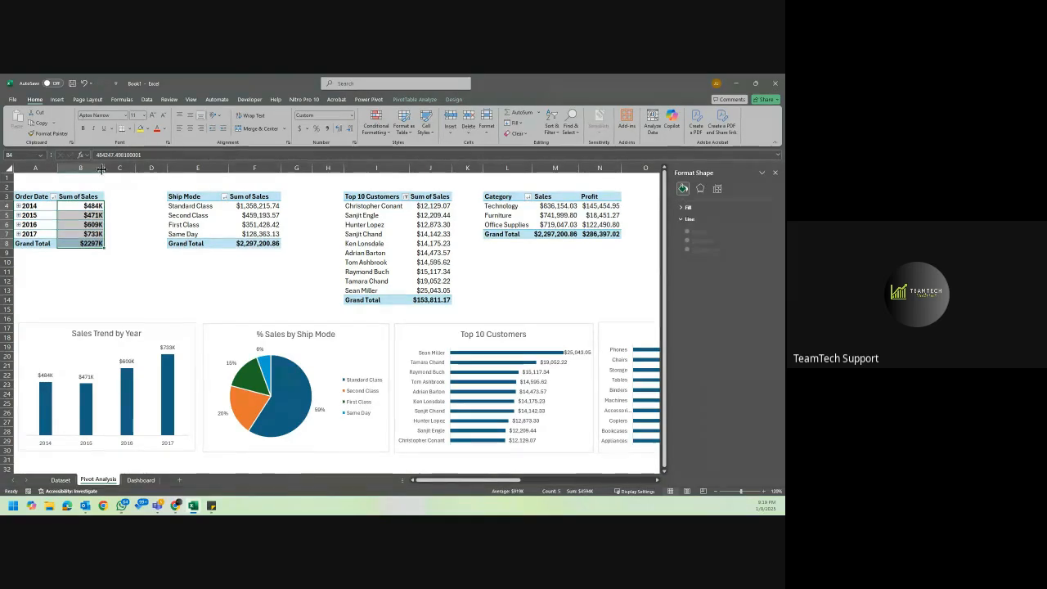
# Copy the thousands format from B4 to the Ship Mode PivotTable's Sum of Sales values in F4:F8.
pyautogui.click(95, 207)
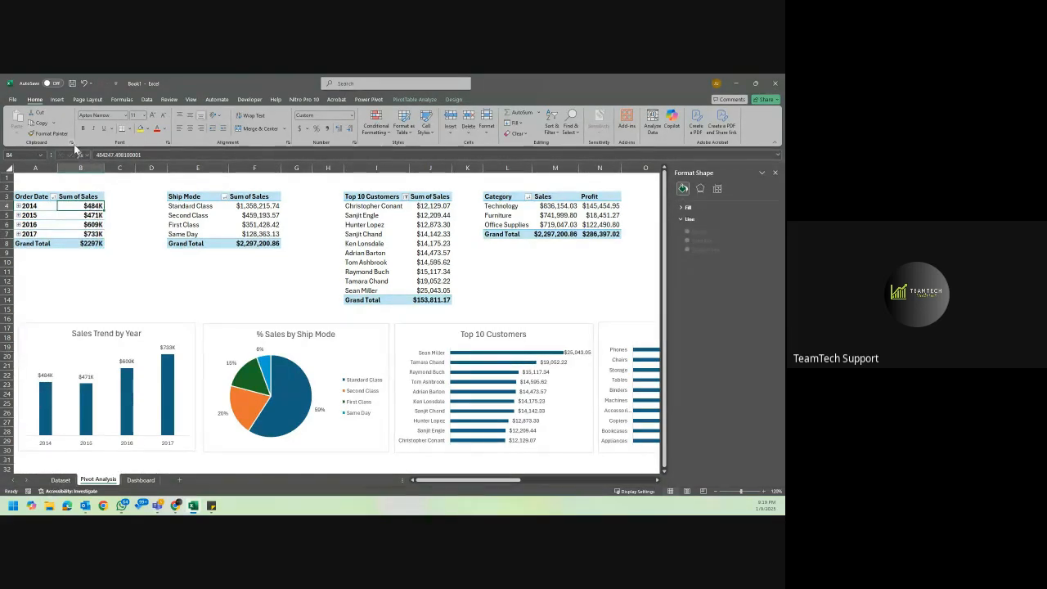
pyautogui.click(47, 133)
pyautogui.moveTo(268, 206); pyautogui.dragTo(264, 244)
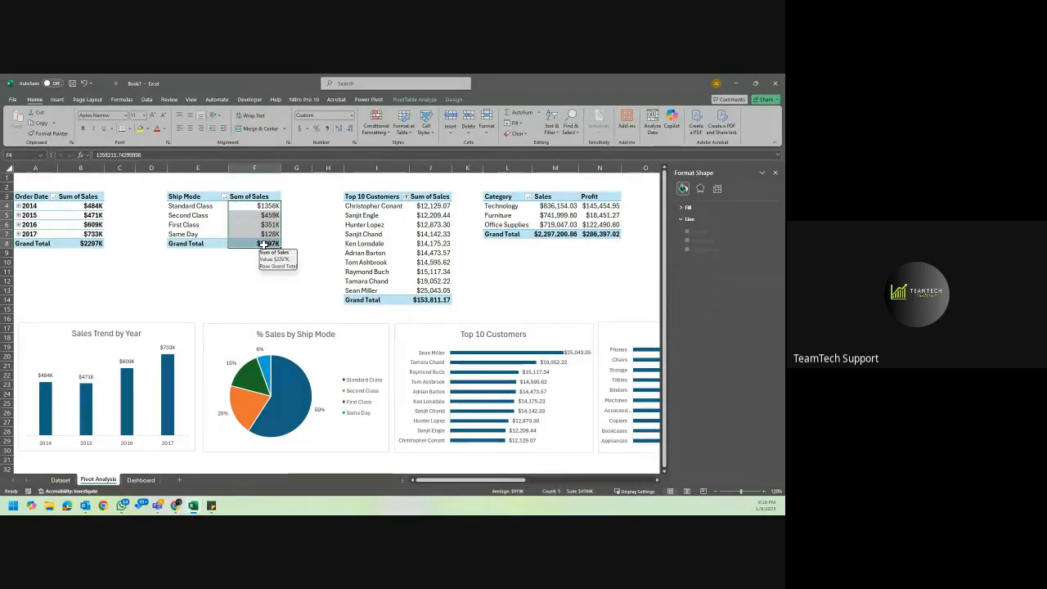
# Review the custom number format code applied to the yearly Sum of Sales values in B4:B8.
pyautogui.click(94, 206)
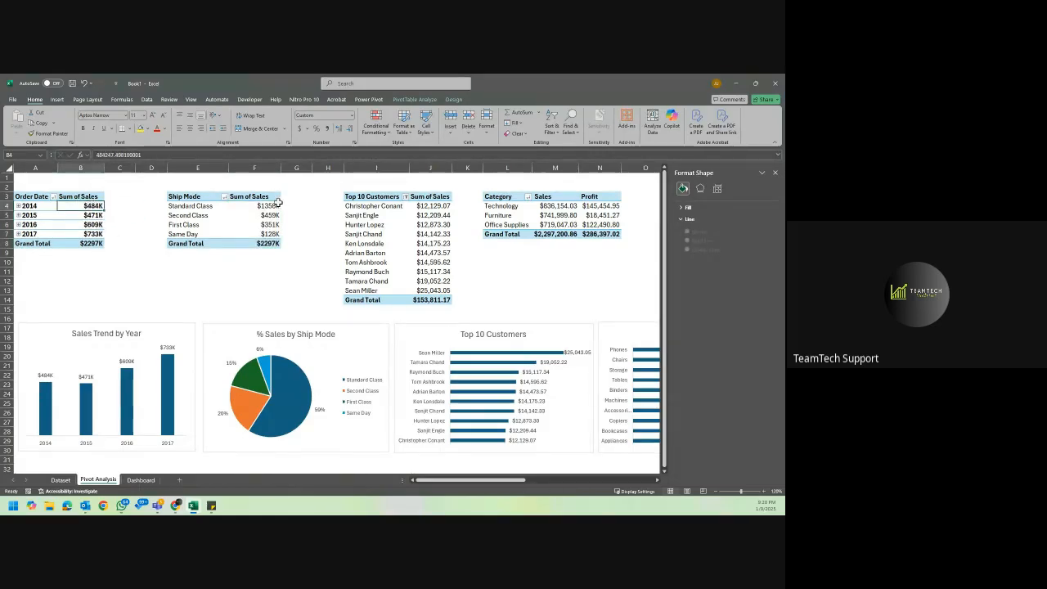
pyautogui.moveTo(270, 205); pyautogui.dragTo(269, 243)
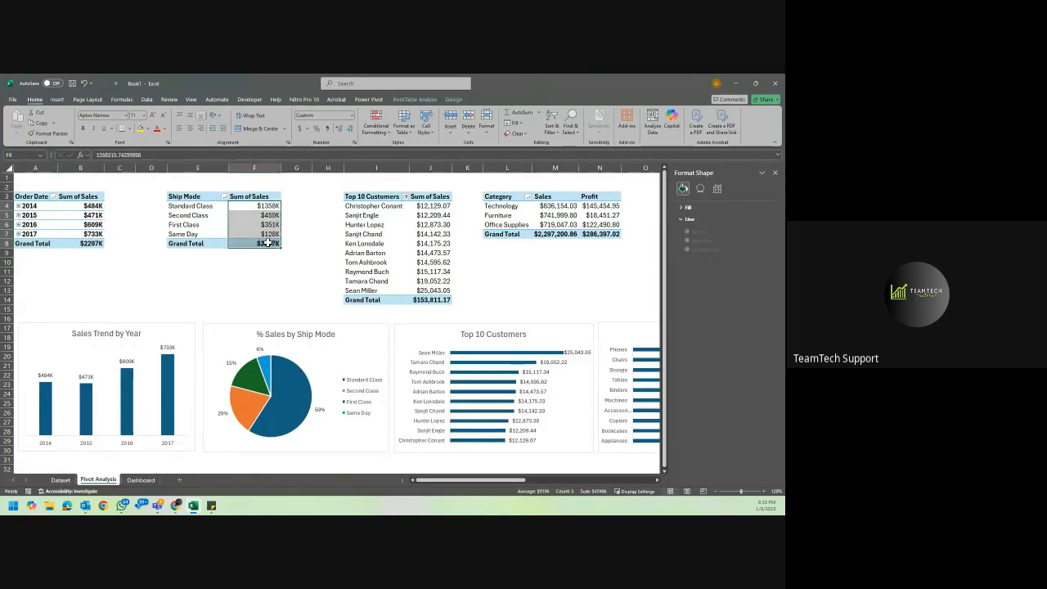
pyautogui.moveTo(88, 205); pyautogui.dragTo(87, 244)
pyautogui.rightClick(87, 244)
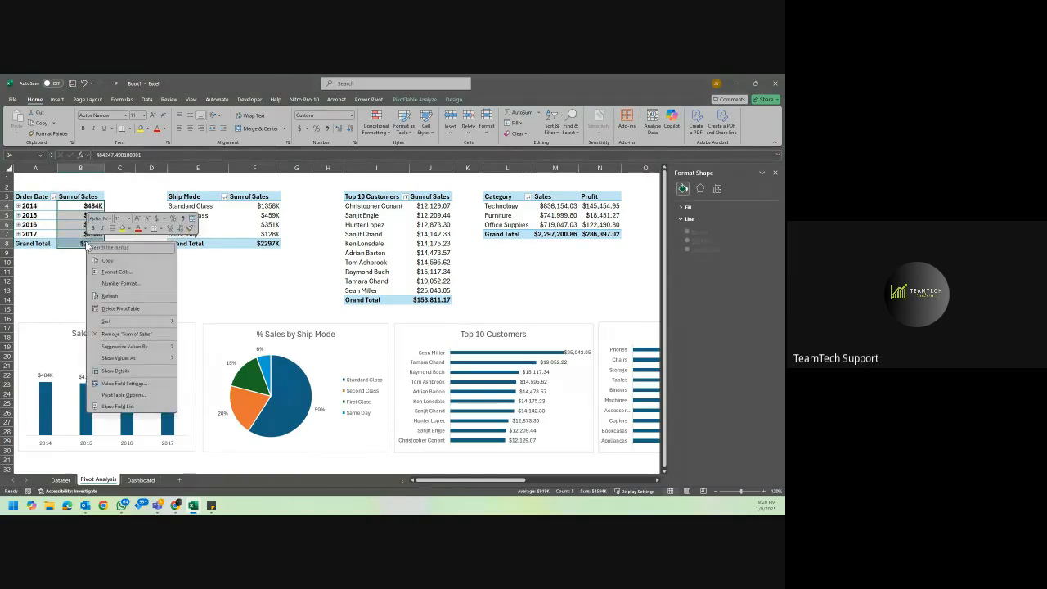
pyautogui.click(142, 270)
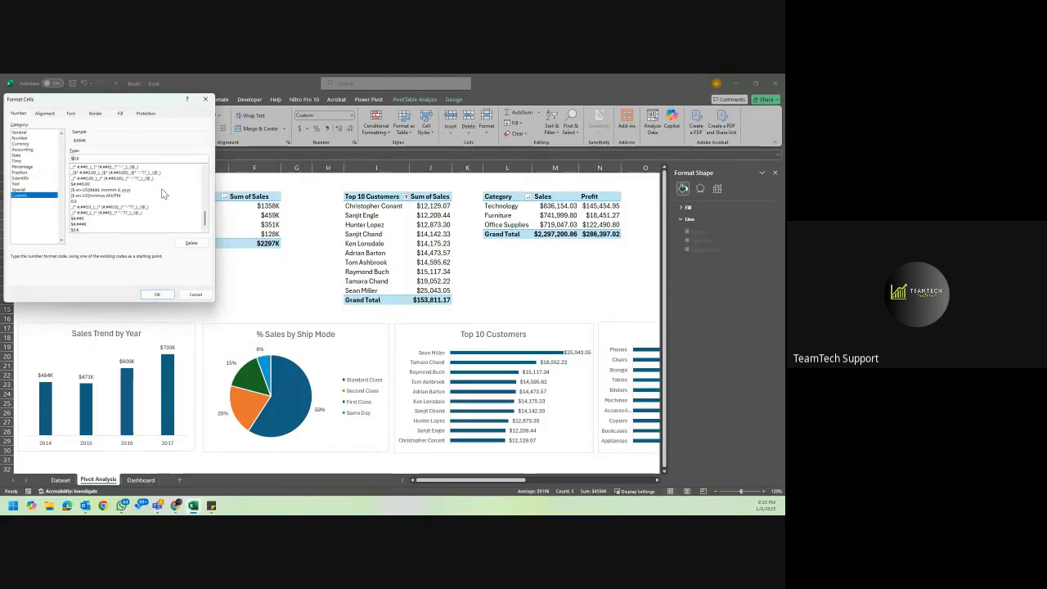
pyautogui.write('(')
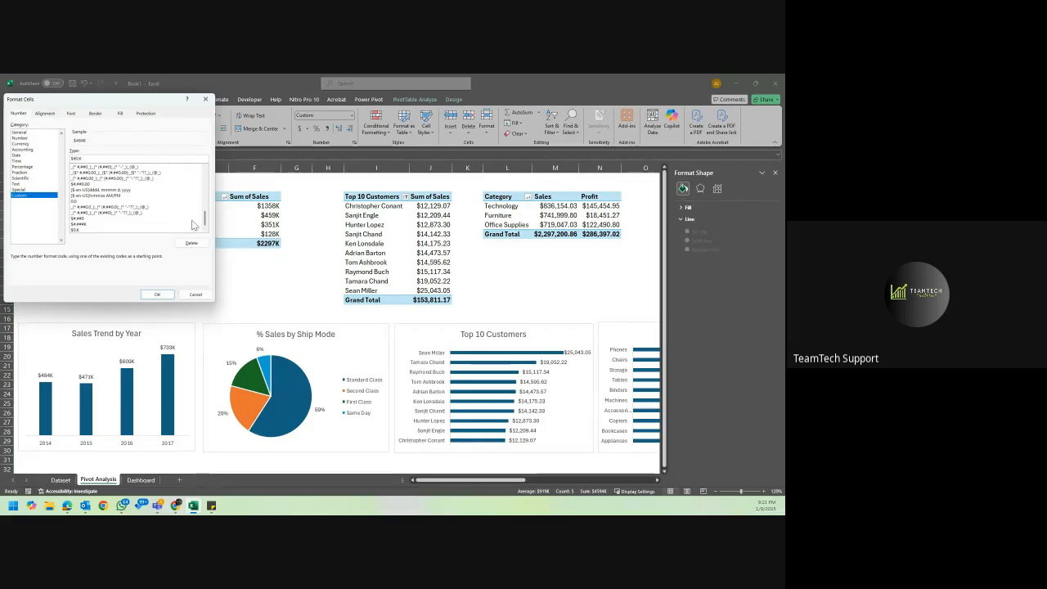
pyautogui.click(156, 293)
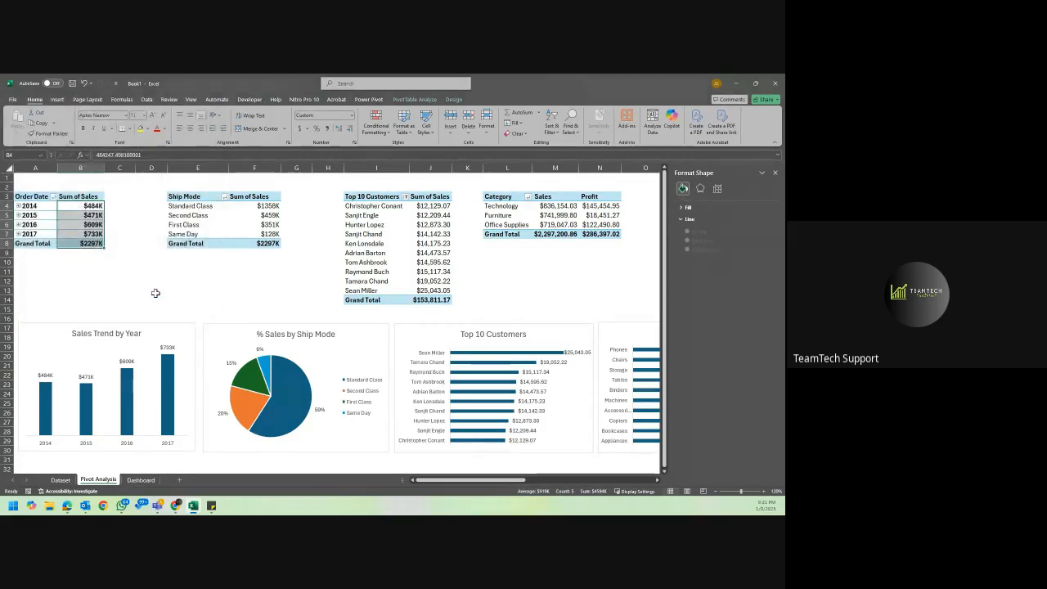
# Copy the thousands format from B4 to the Top 10 Customers Sum of Sales values in J4:J14.
pyautogui.click(94, 206)
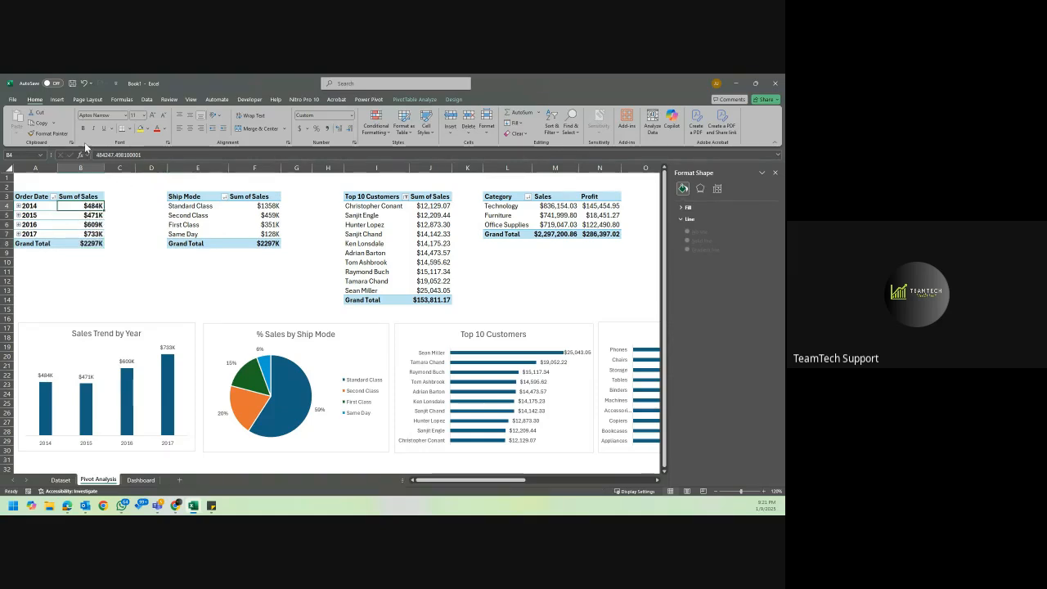
pyautogui.click(61, 128)
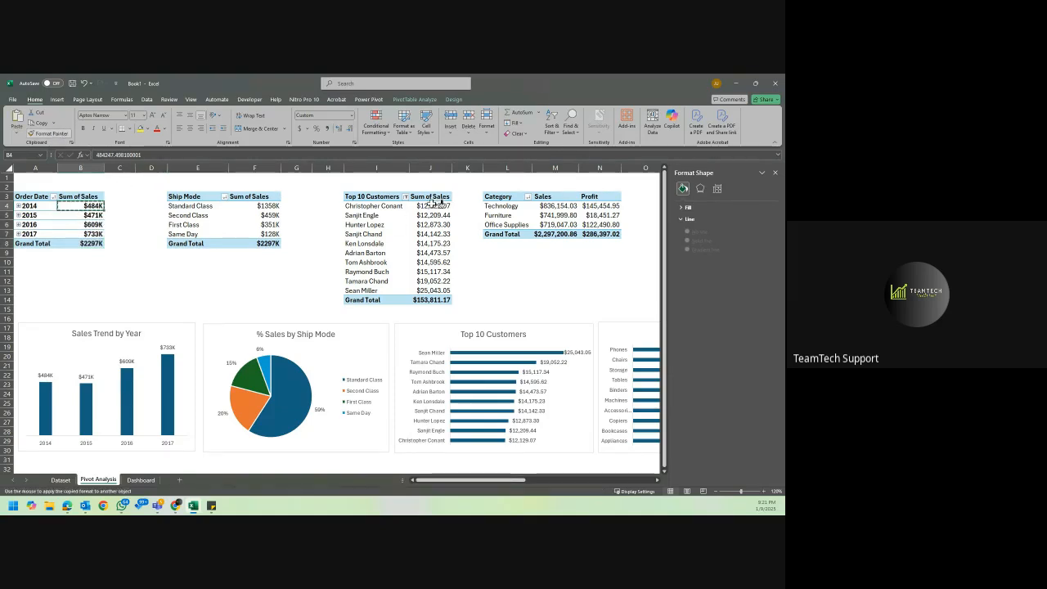
pyautogui.moveTo(430, 205); pyautogui.dragTo(434, 300)
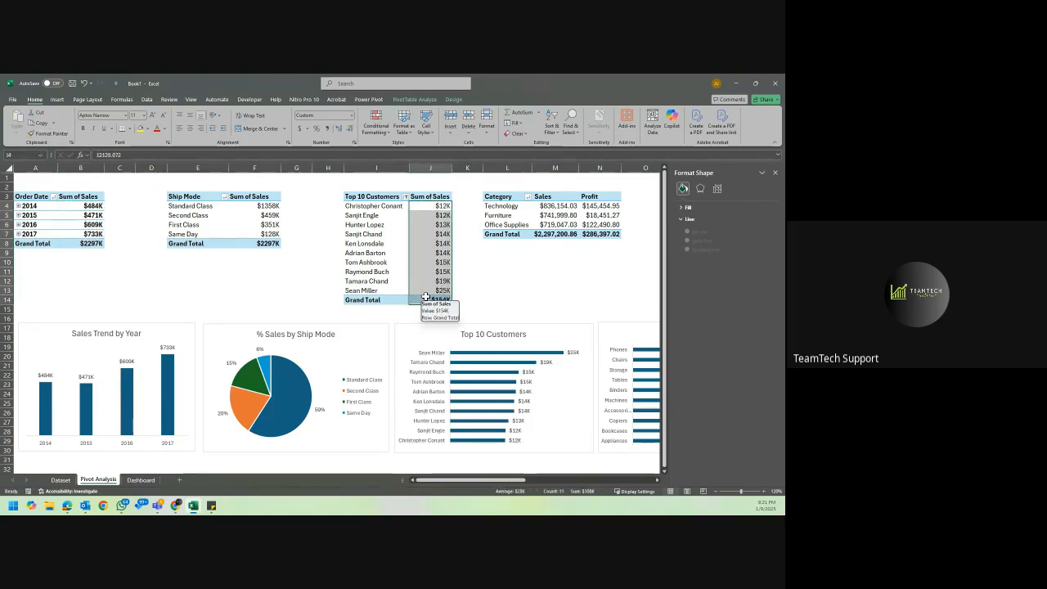
# Paint the thousands format from J4 onto the Category PivotTable's Sales and Profit values and the Sub-Category Sum of Sales values in Q4:Q14.
pyautogui.hscroll(3, 491, 242)
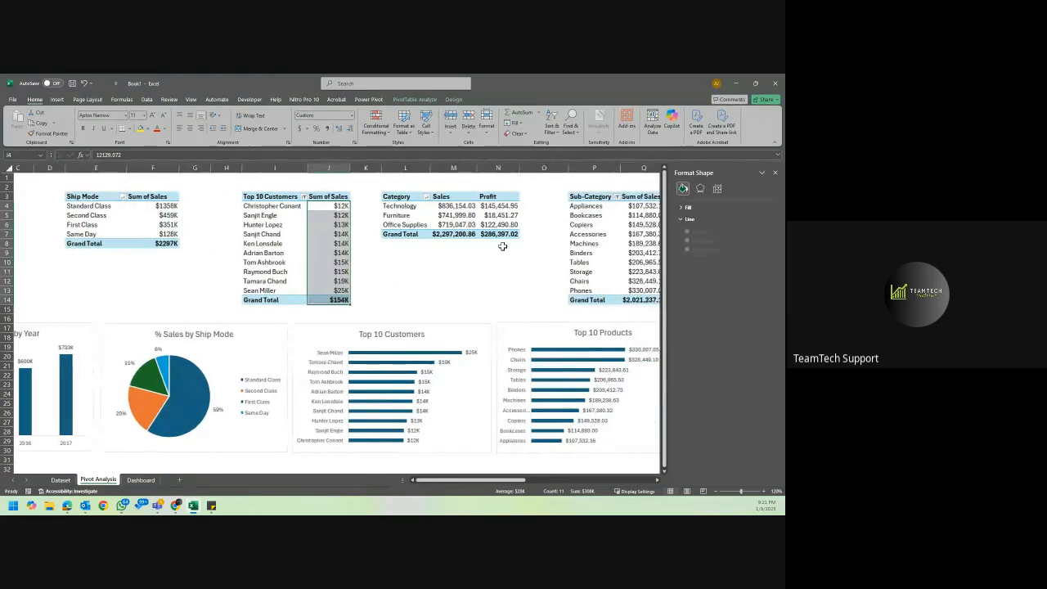
pyautogui.click(329, 206)
pyautogui.click(43, 134)
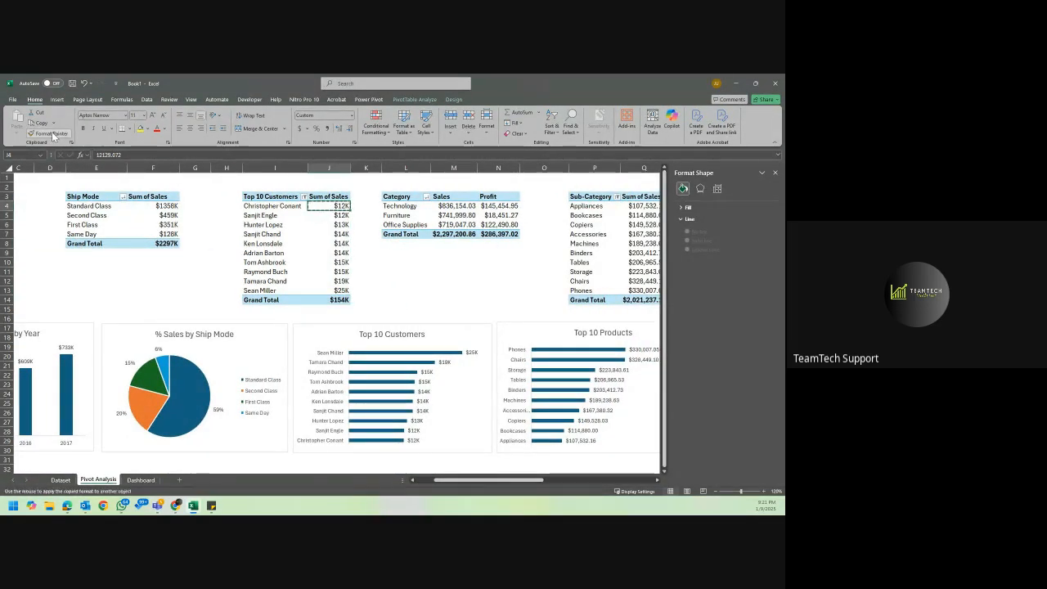
pyautogui.moveTo(464, 206)
pyautogui.mouseDown()
pyautogui.moveTo(465, 234)
pyautogui.moveTo(497, 218)
pyautogui.moveTo(497, 239)
pyautogui.mouseUp()
pyautogui.hscroll(5, 496, 239)
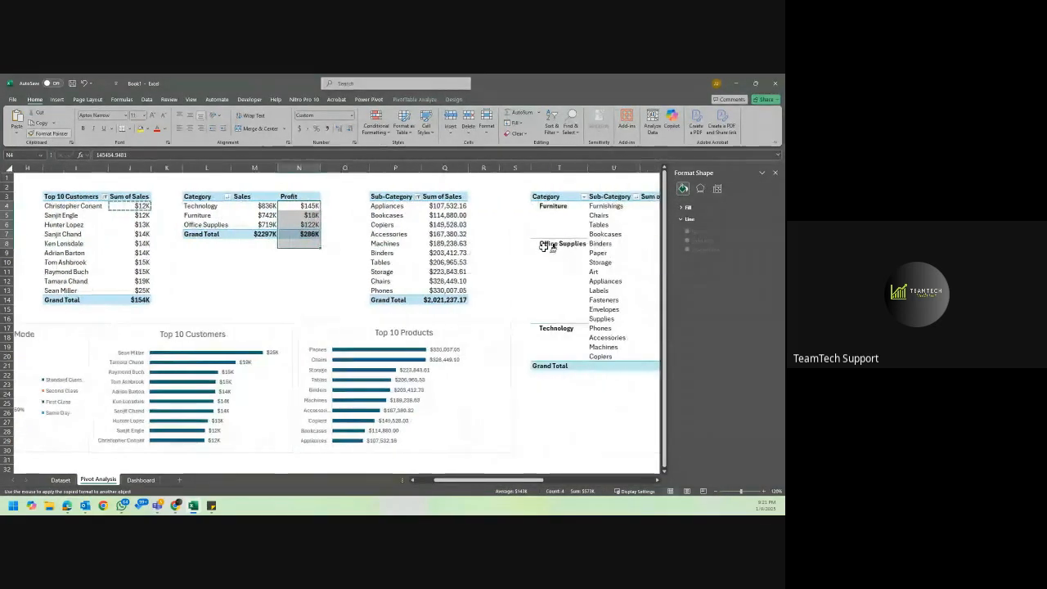
pyautogui.moveTo(368, 206); pyautogui.dragTo(369, 299)
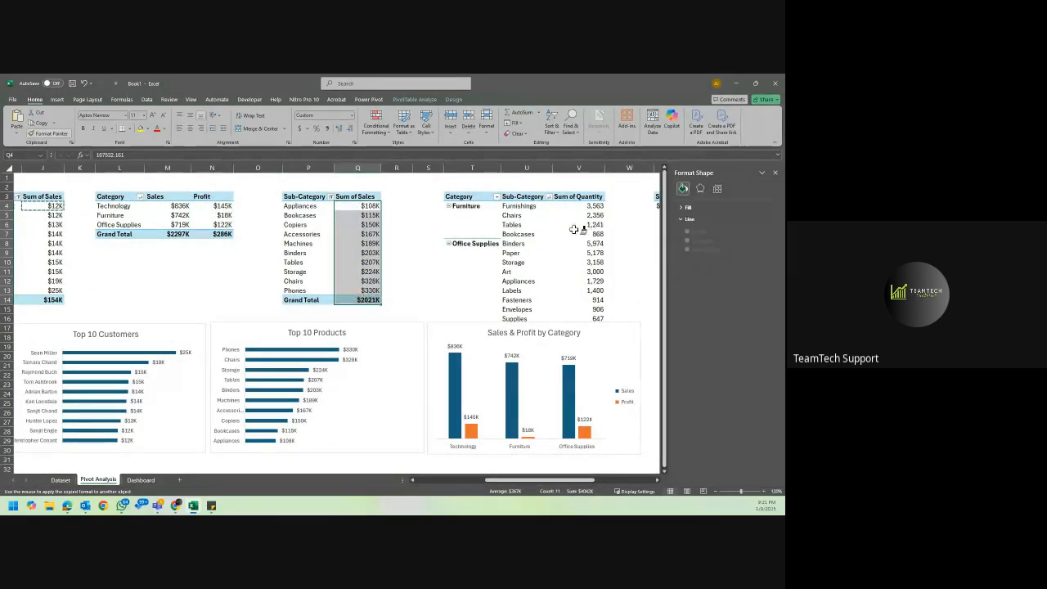
# Apply the same thousands format to the overall Sum of Sales in X4 and Sum of Profit in Z4.
pyautogui.hscroll(4, 524, 257)
pyautogui.hscroll(3, 523, 258)
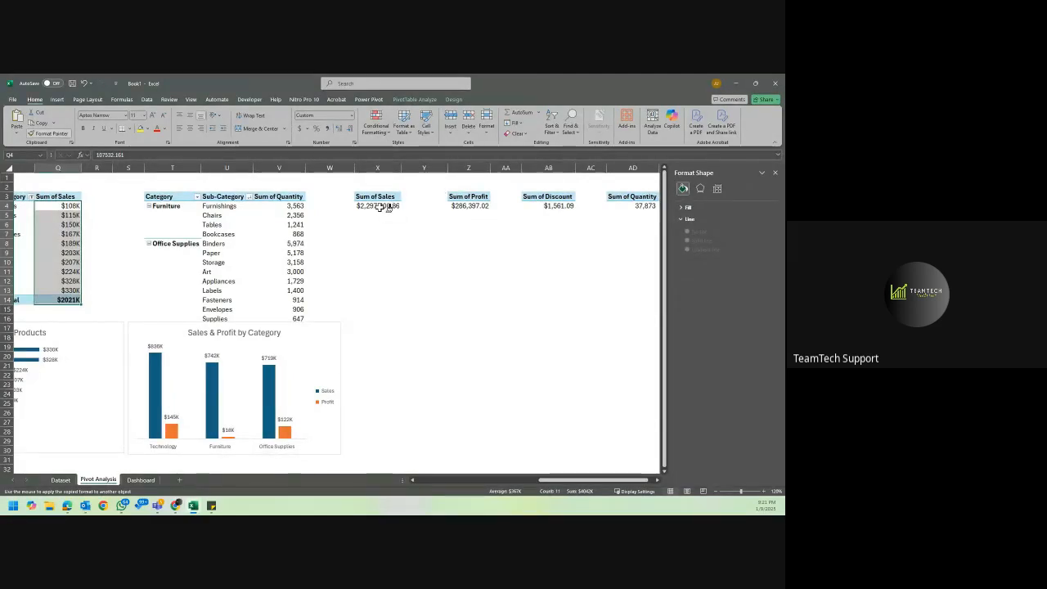
pyautogui.click(388, 206)
pyautogui.click(472, 207)
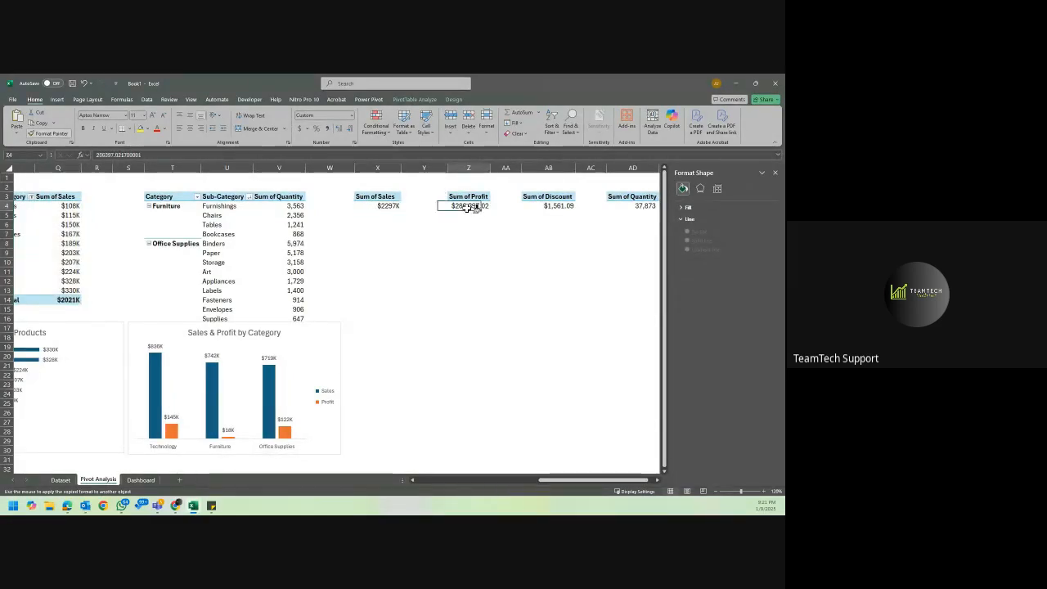
# Try to paint the thousands format onto the overall Sum of Discount in AB4 and Sum of Quantity in AD4.
pyautogui.click(555, 206)
pyautogui.hscroll(2, 555, 206)
pyautogui.click(545, 206)
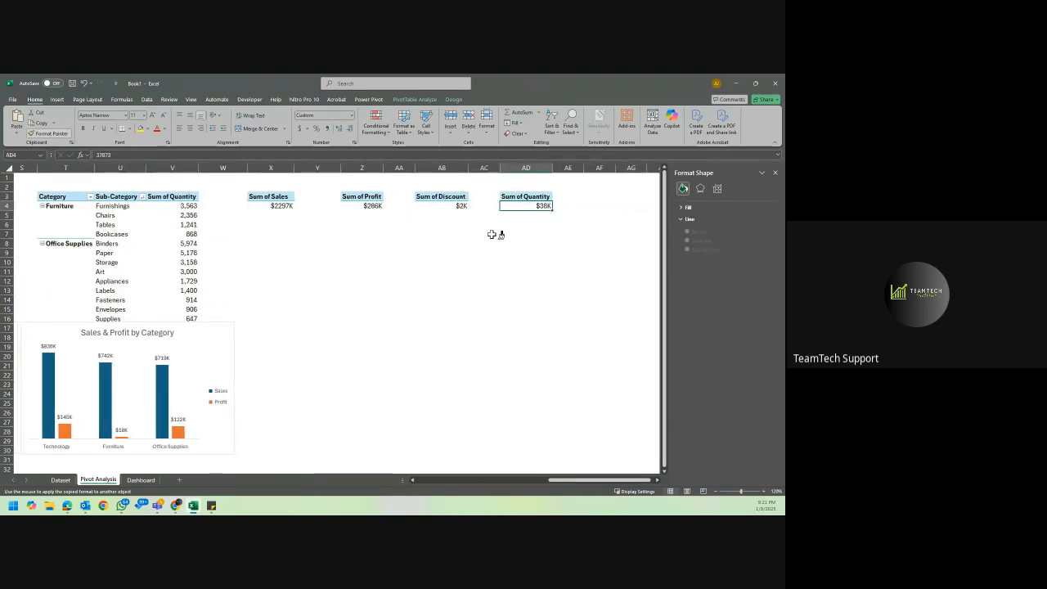
# Undo the thousands format on the overall Quantity, Discount, Profit and Sales values in AD4, AB4, Z4 and X4.
pyautogui.hotkey('ctrl', 'z')
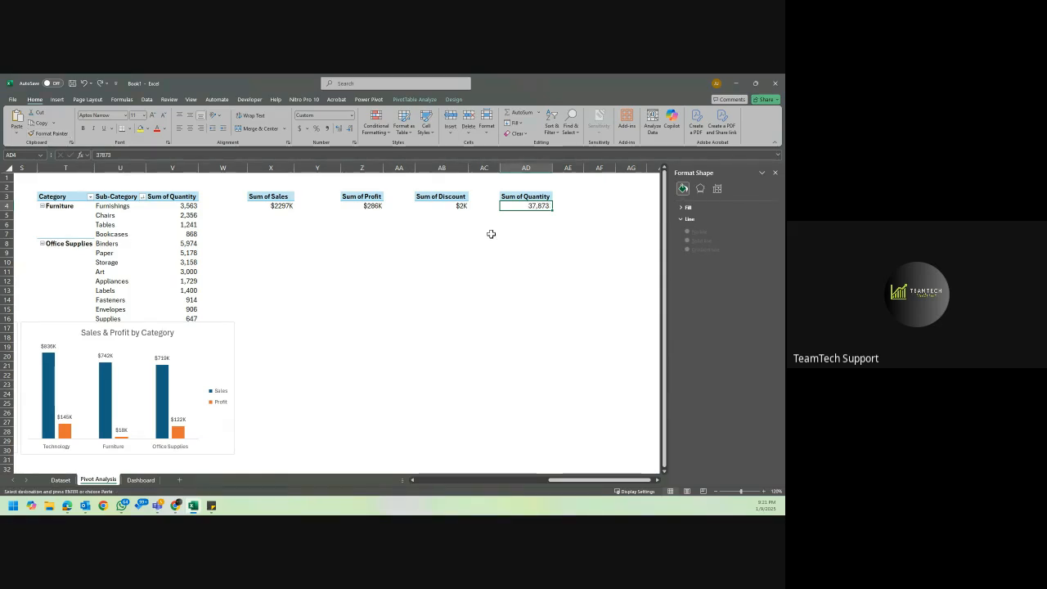
pyautogui.hotkey('ctrl', 'z')
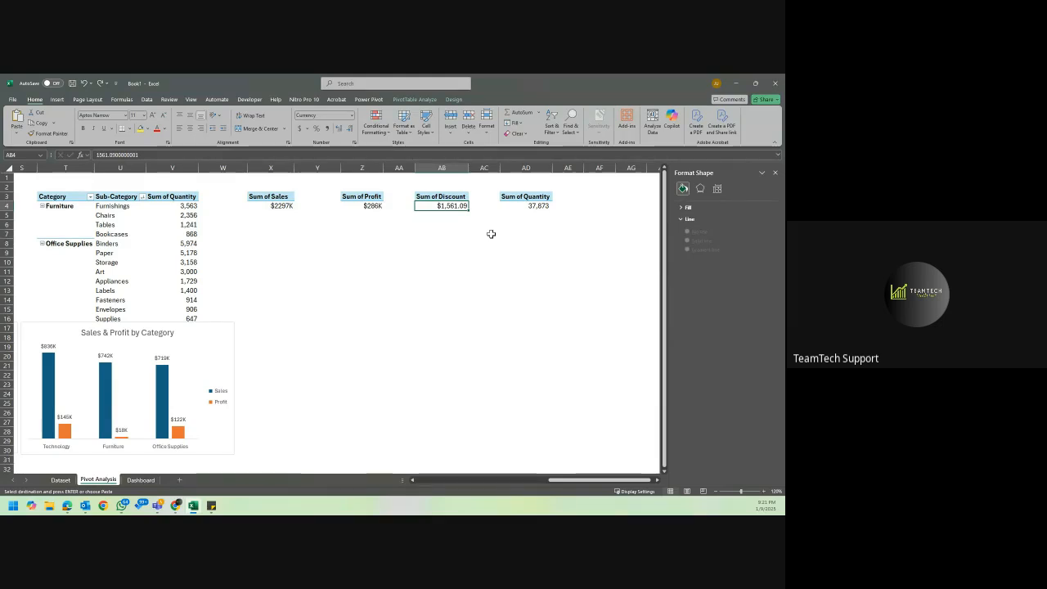
pyautogui.hotkey('ctrl', 'z')
pyautogui.hotkey('ctrl', 'z')
pyautogui.hscroll(-8, 491, 234)
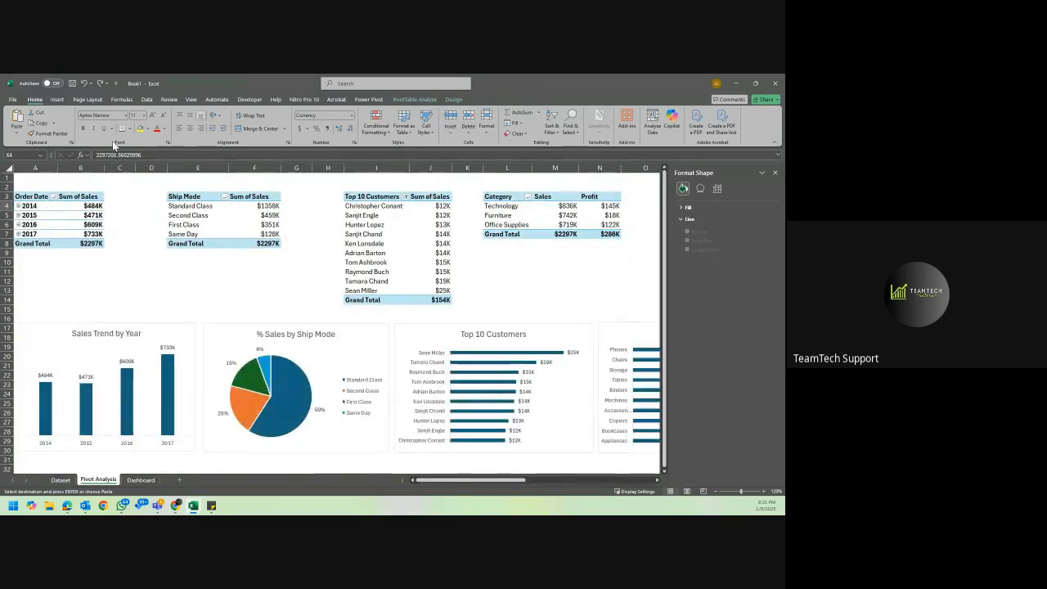
pyautogui.click(112, 198)
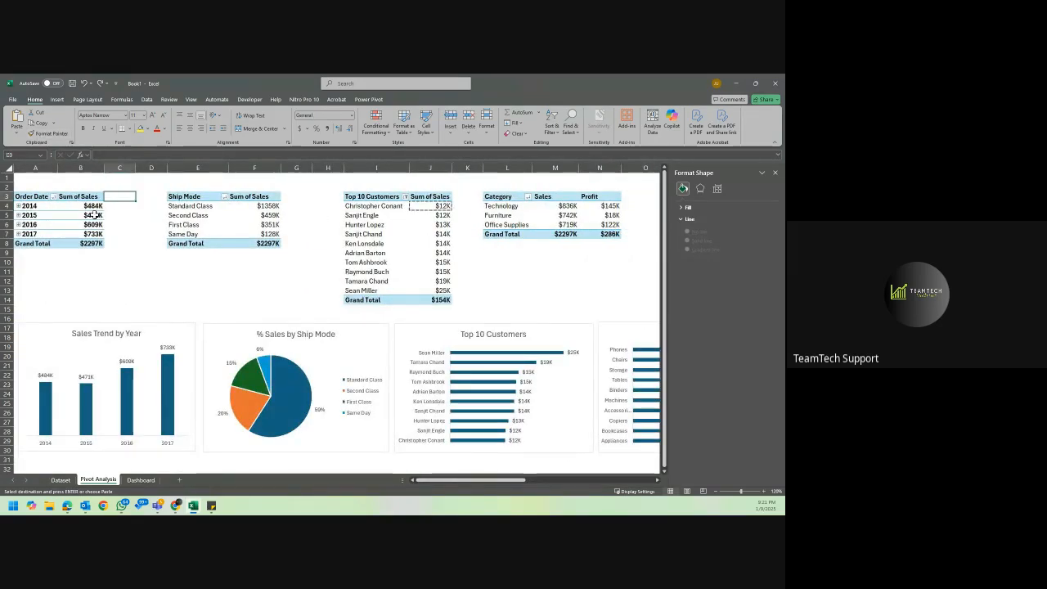
pyautogui.click(89, 216)
pyautogui.click(169, 224)
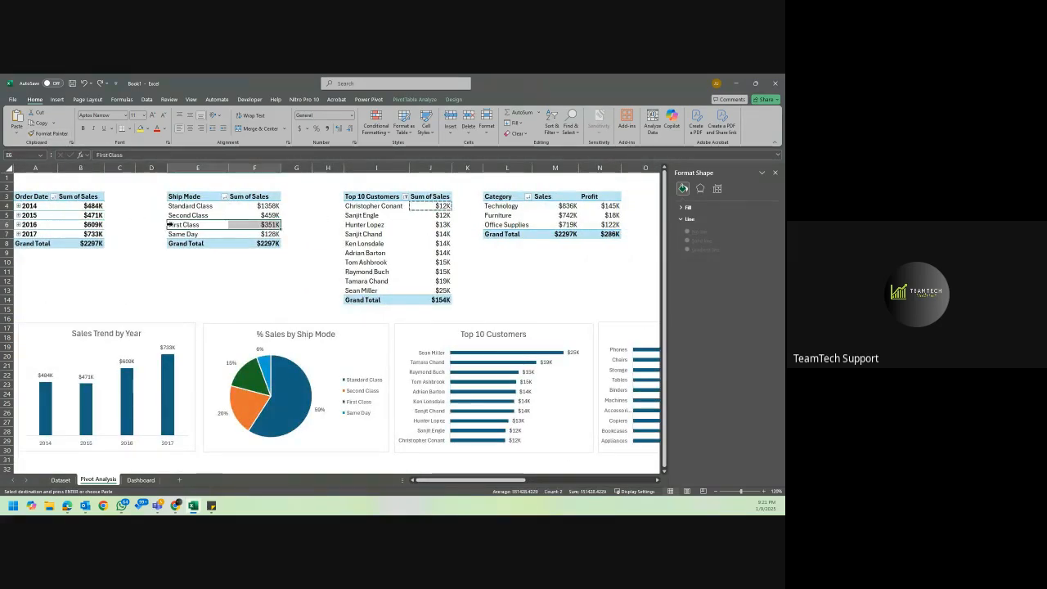
pyautogui.click(282, 271)
pyautogui.press('Escape')
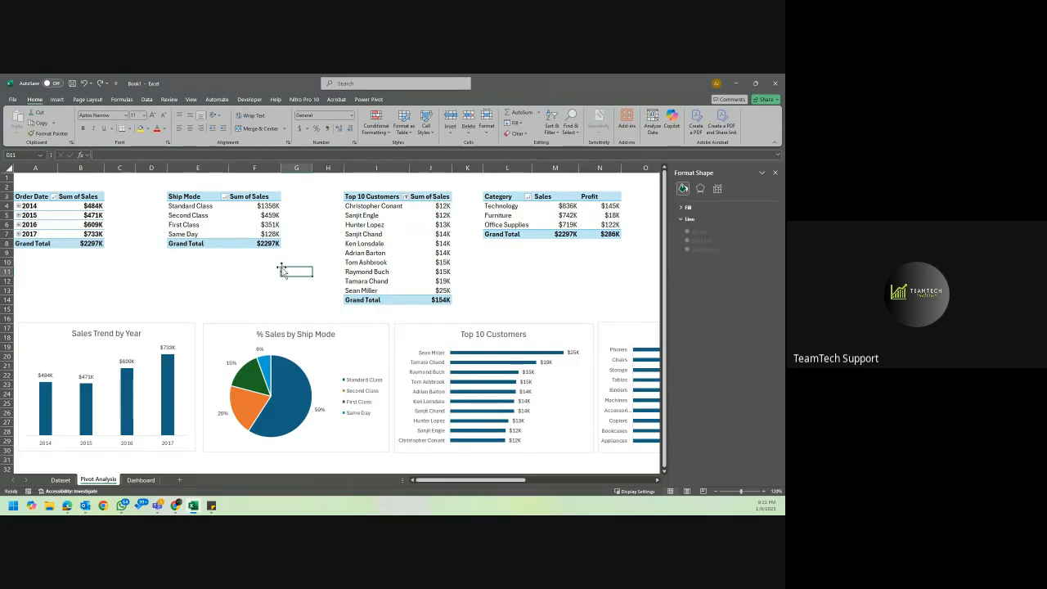
pyautogui.click(252, 275)
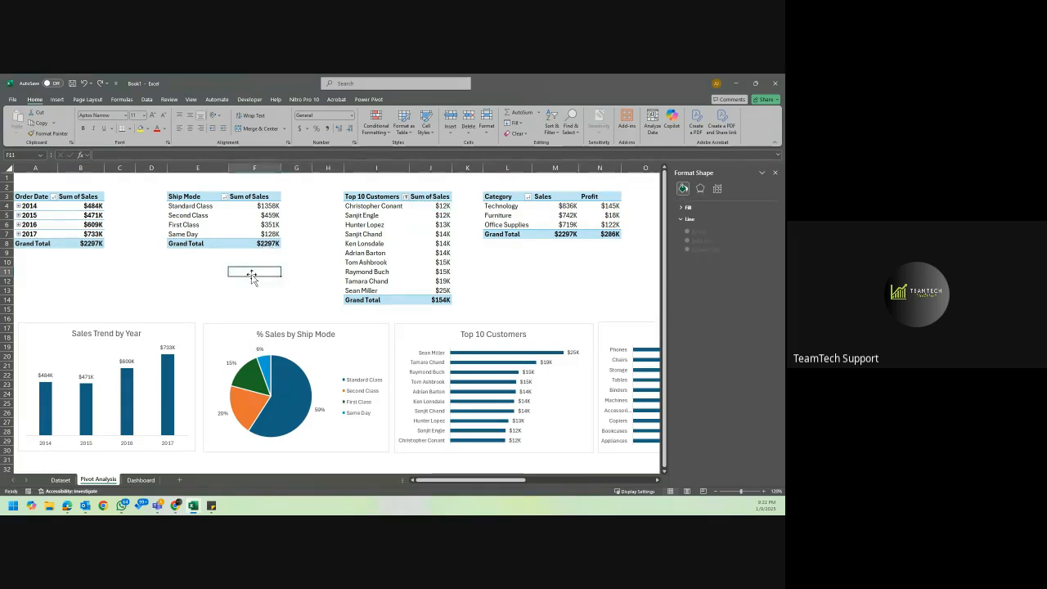
pyautogui.scroll(-5, 252, 278)
pyautogui.scroll(5, 252, 279)
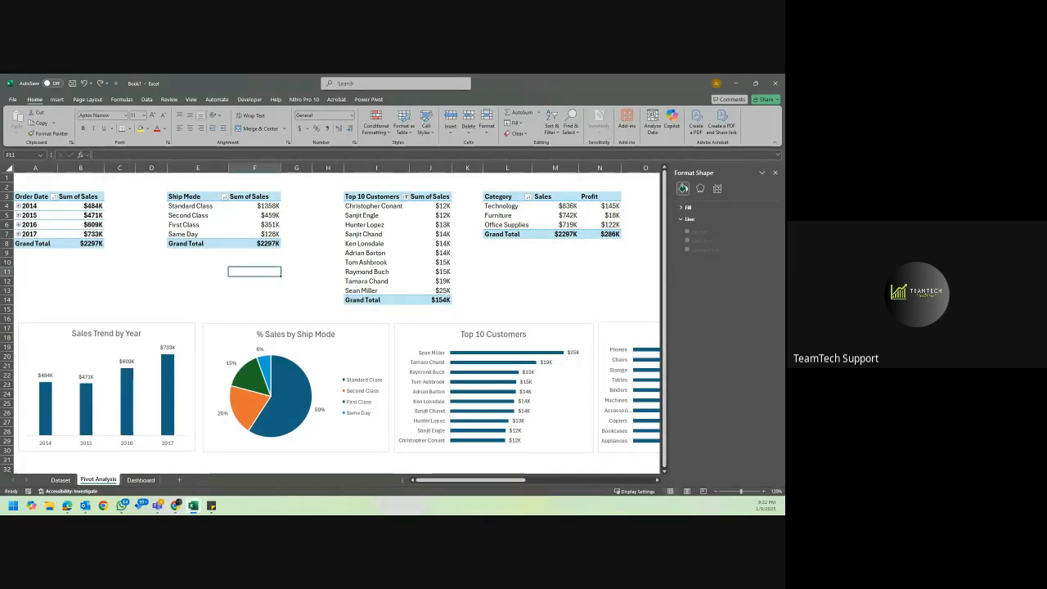
# Apply the custom number format $#,##0,"K" to the Ship Mode Sum of Sales values in F4:F8.
pyautogui.hotkey('alt', 'Tab')
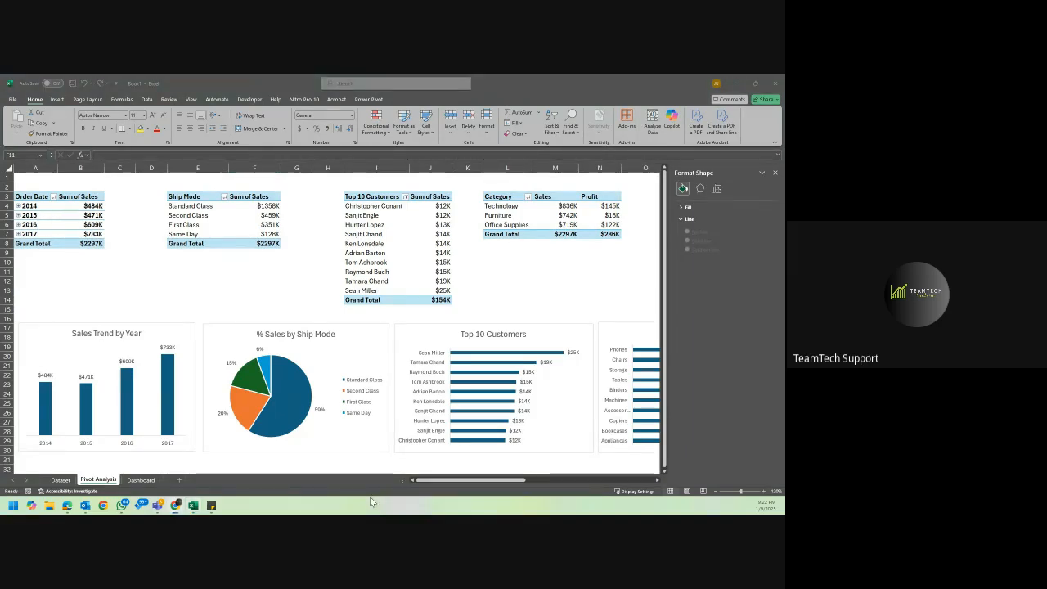
pyautogui.click(270, 205)
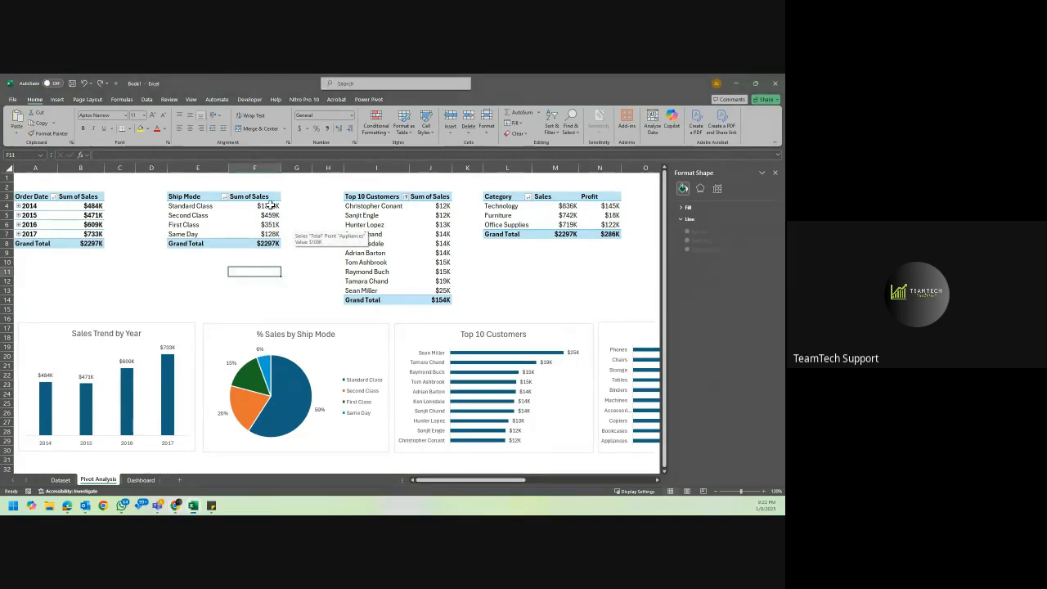
pyautogui.moveTo(270, 205); pyautogui.dragTo(270, 243)
pyautogui.rightClick(270, 243)
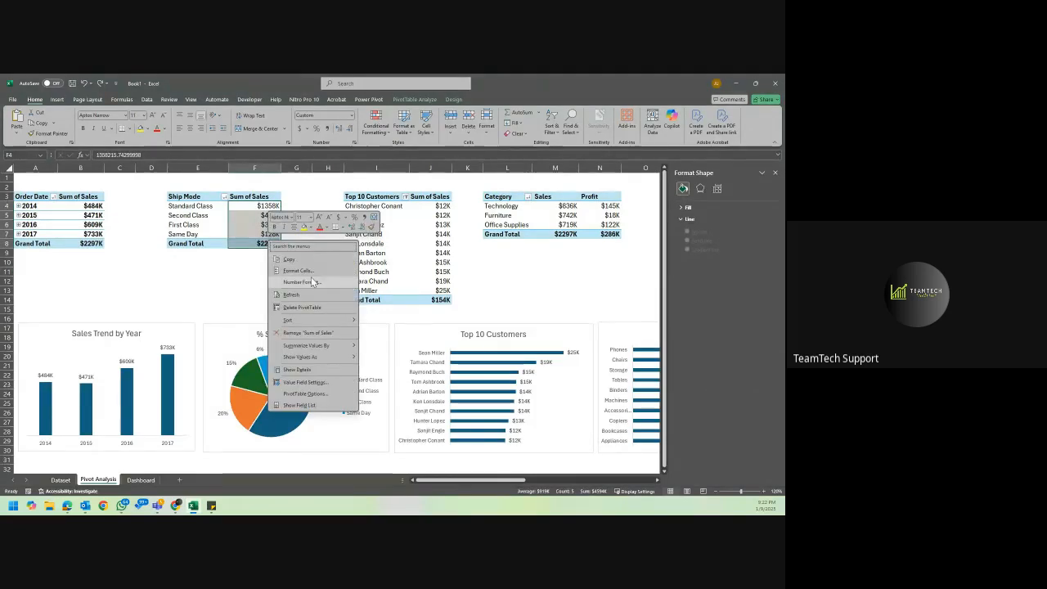
pyautogui.click(313, 283)
pyautogui.click(235, 226)
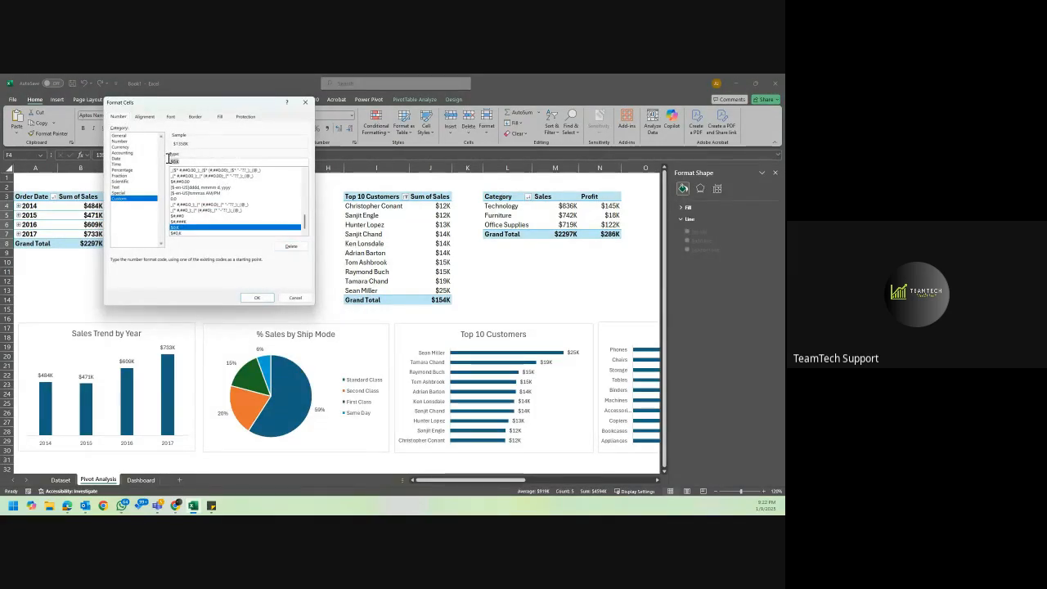
pyautogui.hotkey('ctrl', 'v')
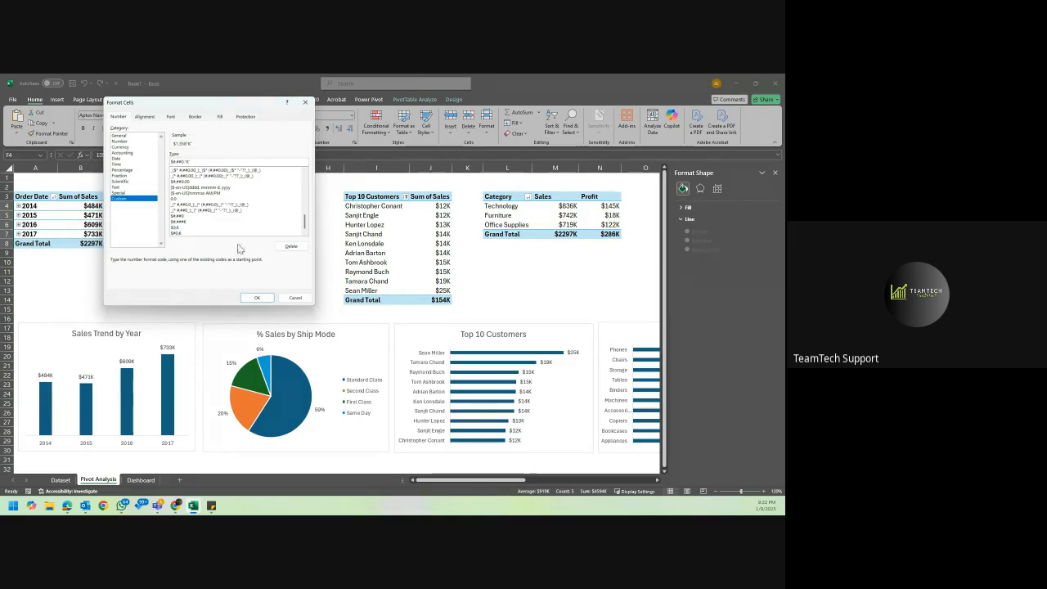
pyautogui.click(256, 297)
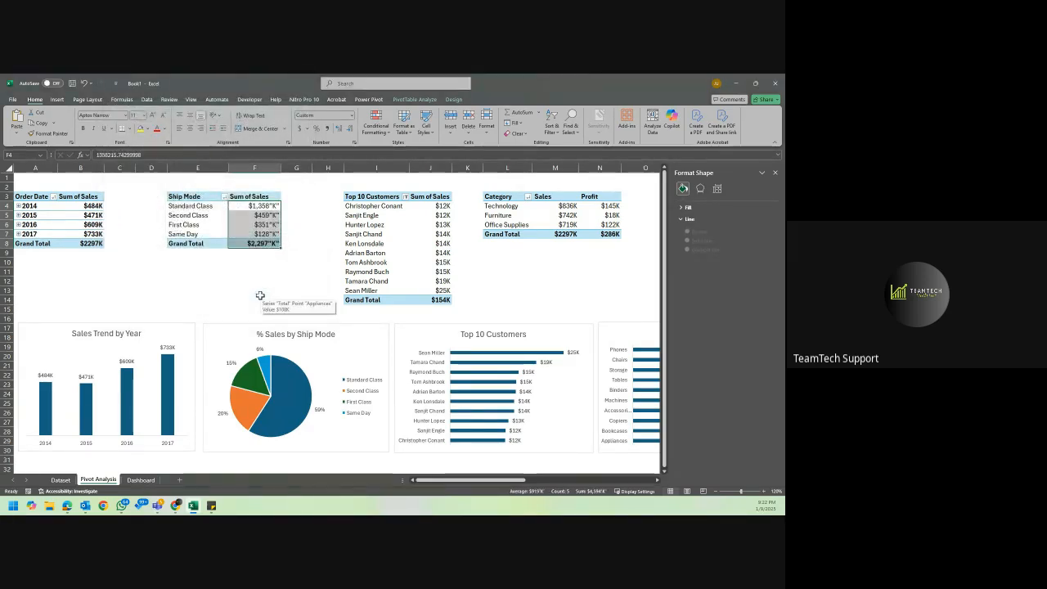
# Remove the quotation marks around K in the custom number format of the Ship Mode values in F4:F8.
pyautogui.rightClick(273, 220)
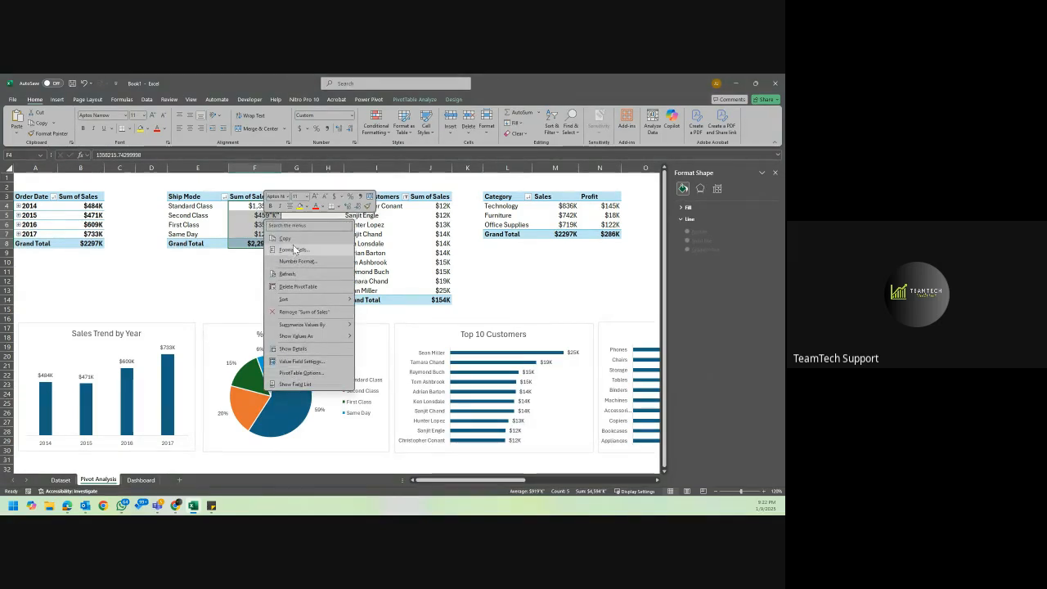
pyautogui.click(294, 249)
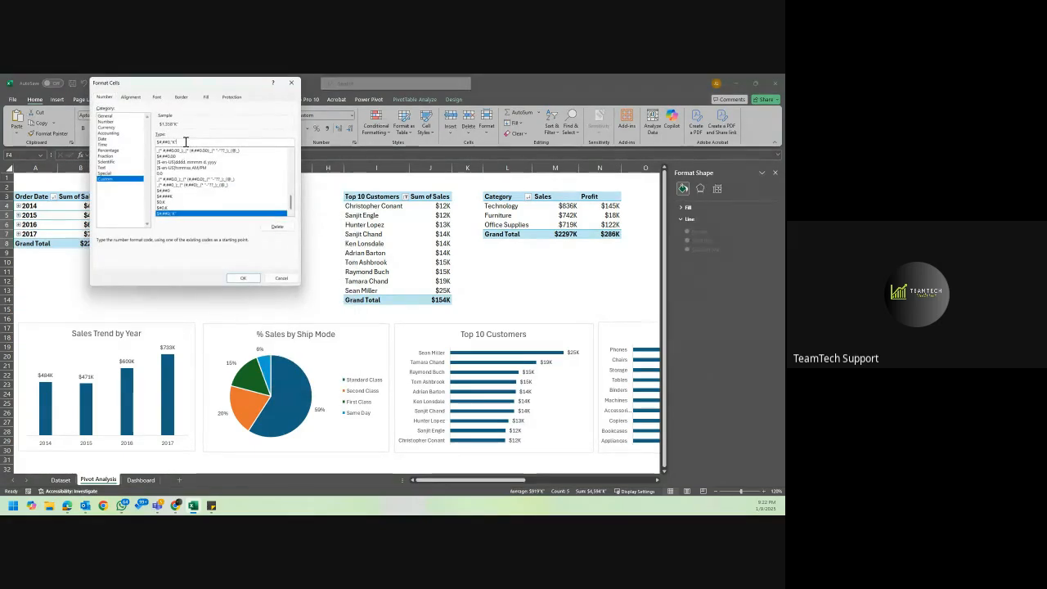
pyautogui.press('BackSpace')
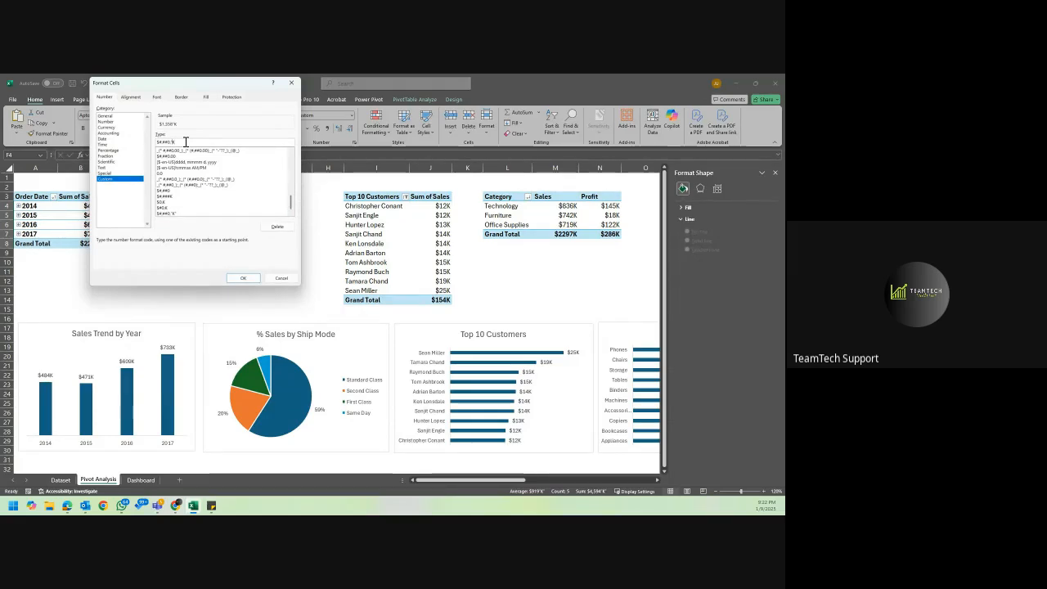
pyautogui.click(240, 278)
pyautogui.click(302, 227)
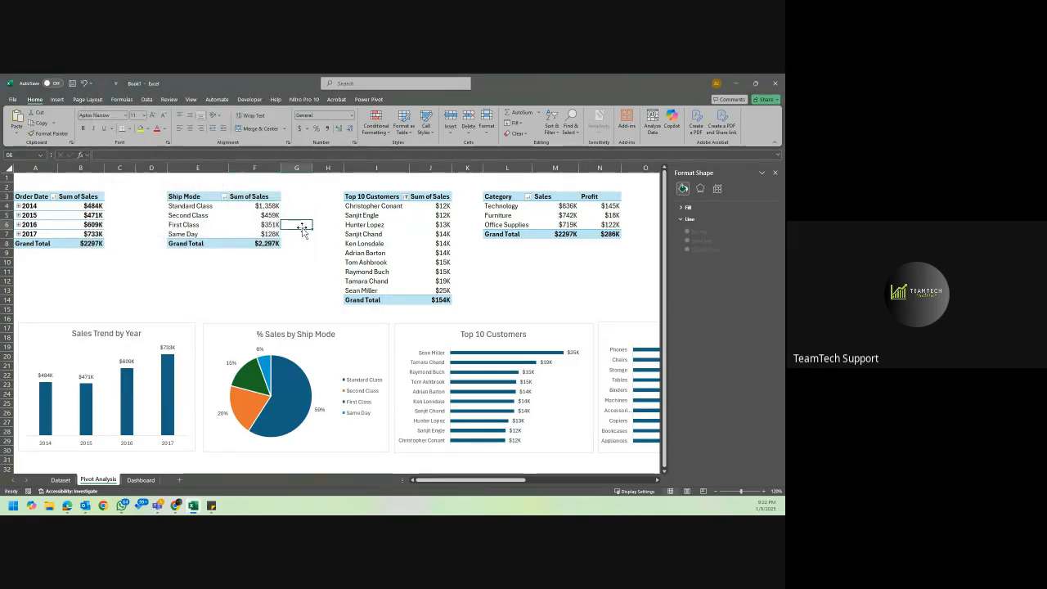
# Paint the comma-separated thousands format from F4 onto the yearly Sum of Sales values in B4:B8.
pyautogui.moveTo(271, 205); pyautogui.dragTo(271, 214)
pyautogui.click(268, 207)
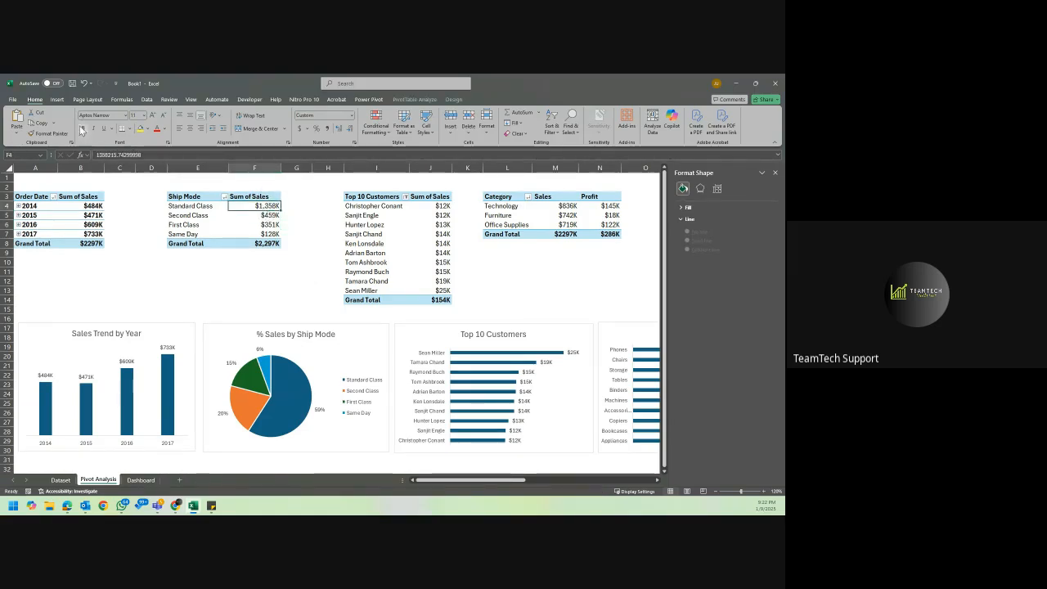
pyautogui.click(48, 132)
pyautogui.moveTo(93, 207); pyautogui.dragTo(92, 244)
pyautogui.click(127, 235)
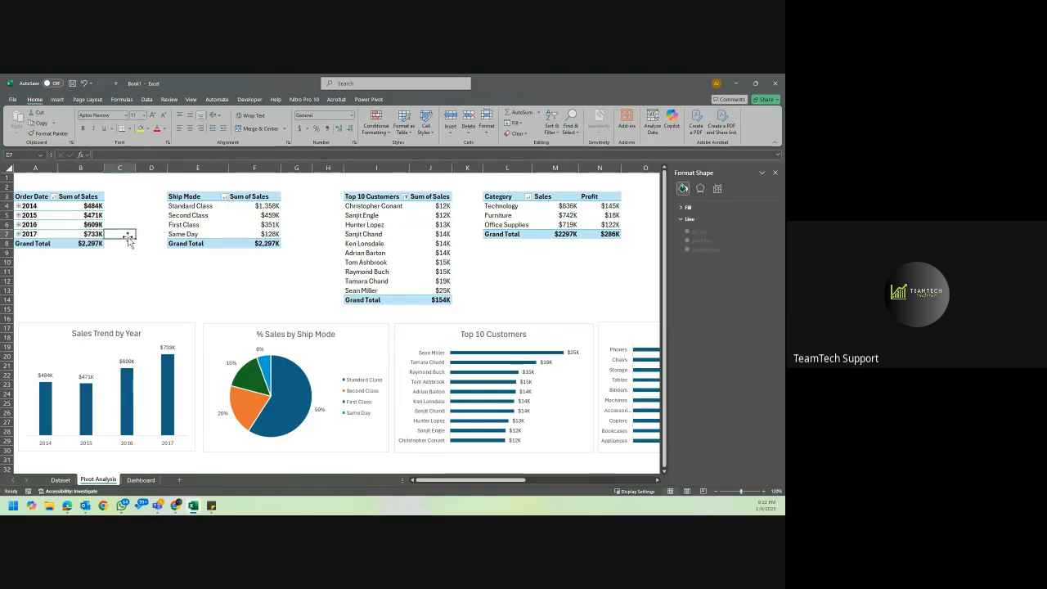
pyautogui.click(82, 215)
pyautogui.click(129, 198)
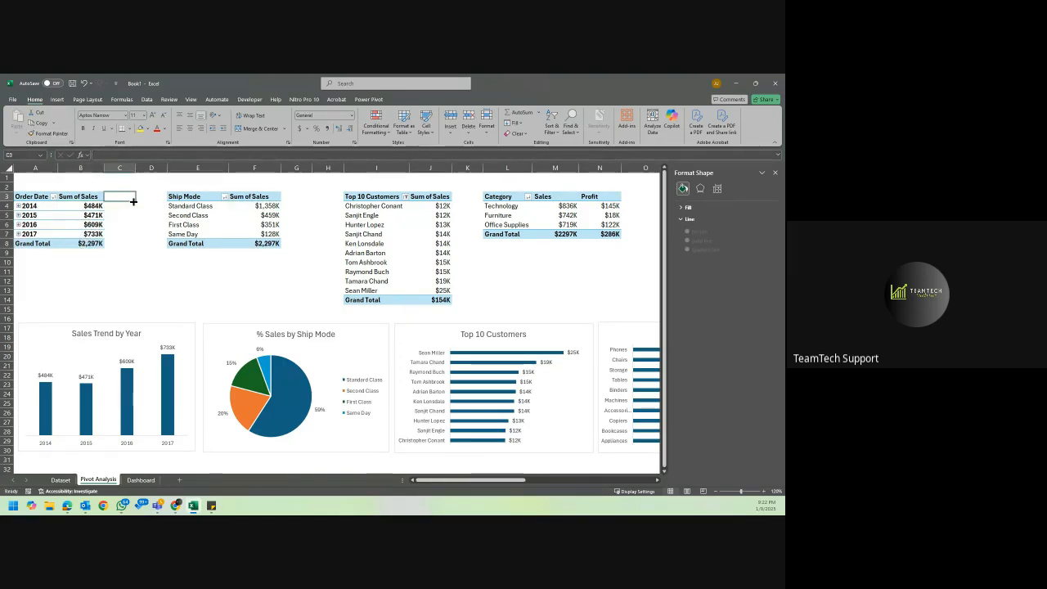
# Examine the row of PivotCharts from Sales Trend by Year through Sales & Profit by Category and their K-format labels.
pyautogui.scroll(-3, 241, 266)
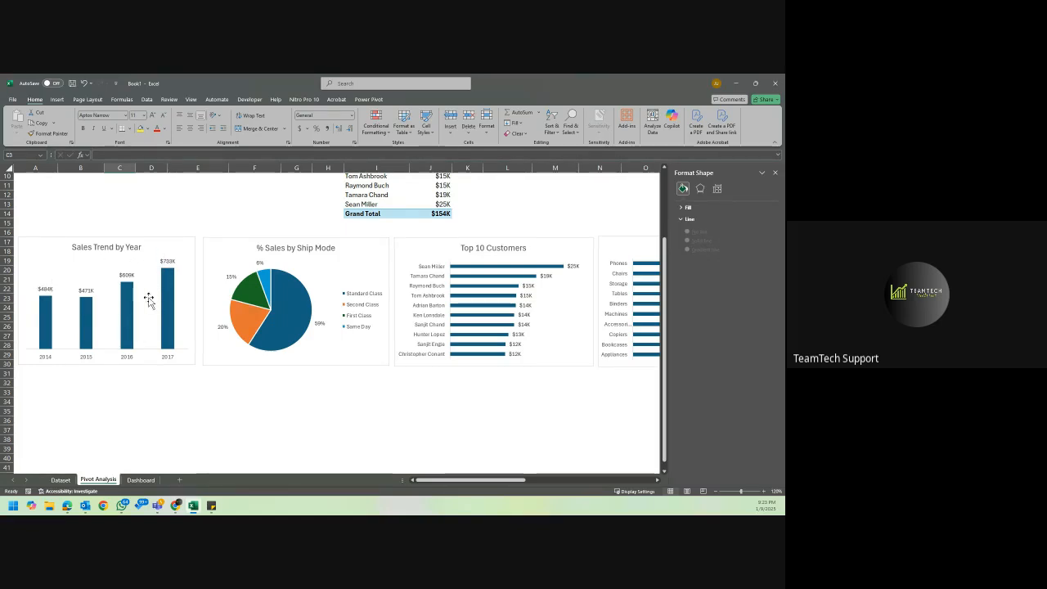
pyautogui.hscroll(3, 285, 300)
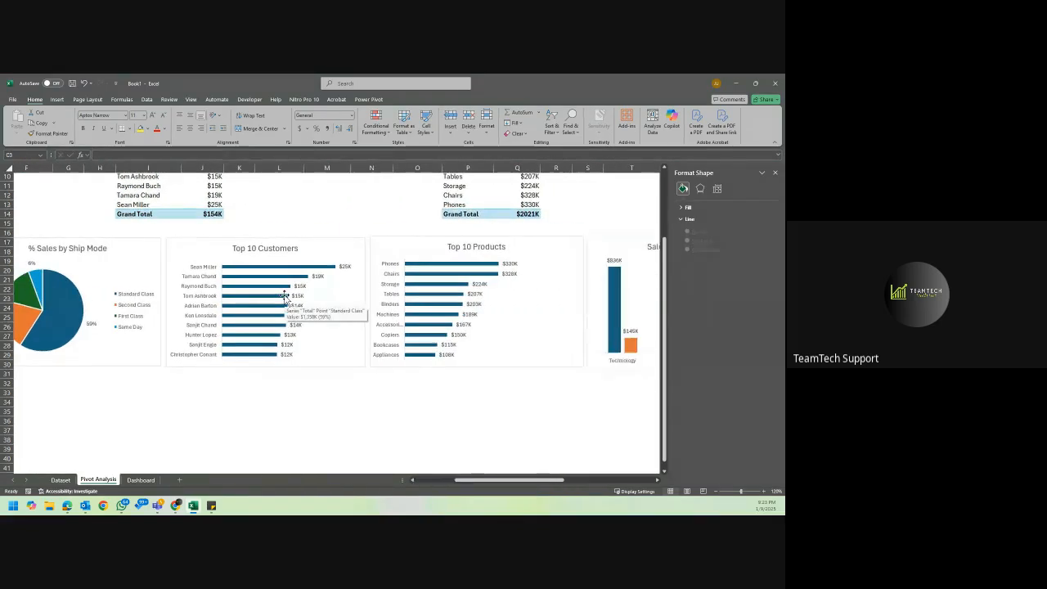
pyautogui.hscroll(3, 451, 307)
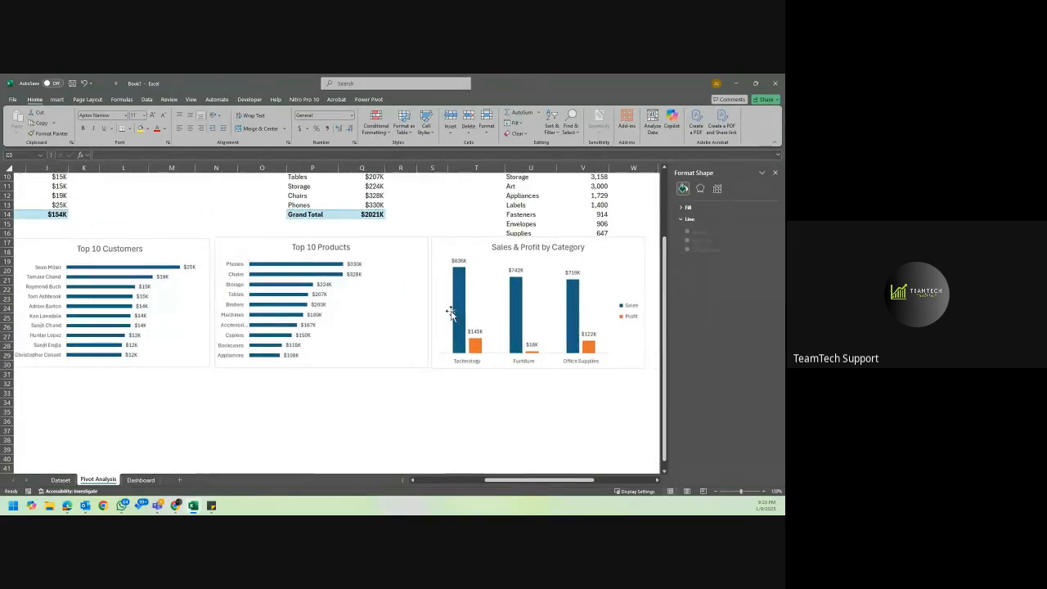
pyautogui.hscroll(2, 452, 314)
pyautogui.hscroll(1, 451, 313)
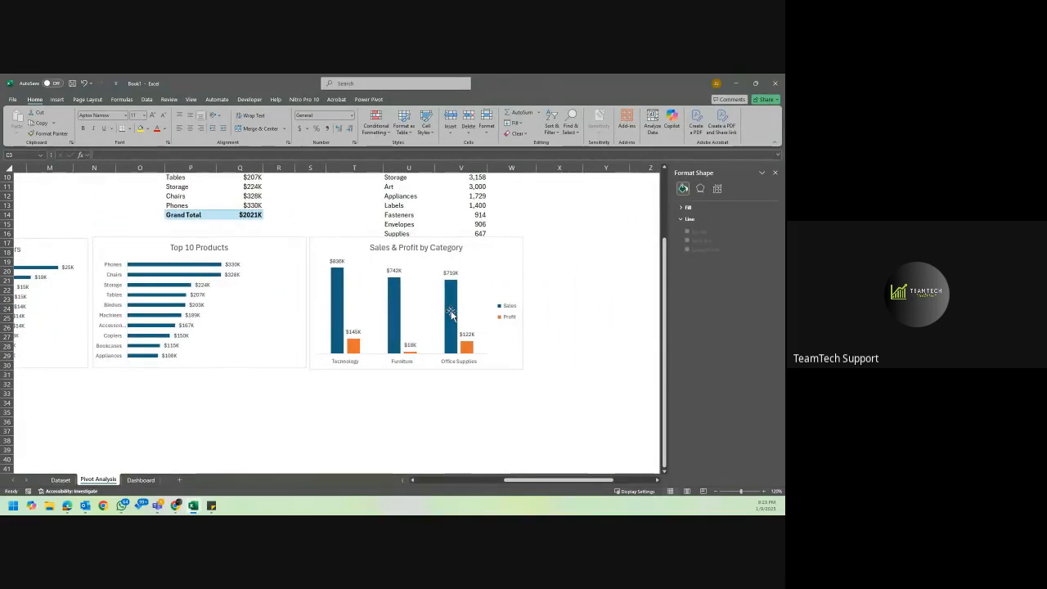
pyautogui.scroll(5, 450, 317)
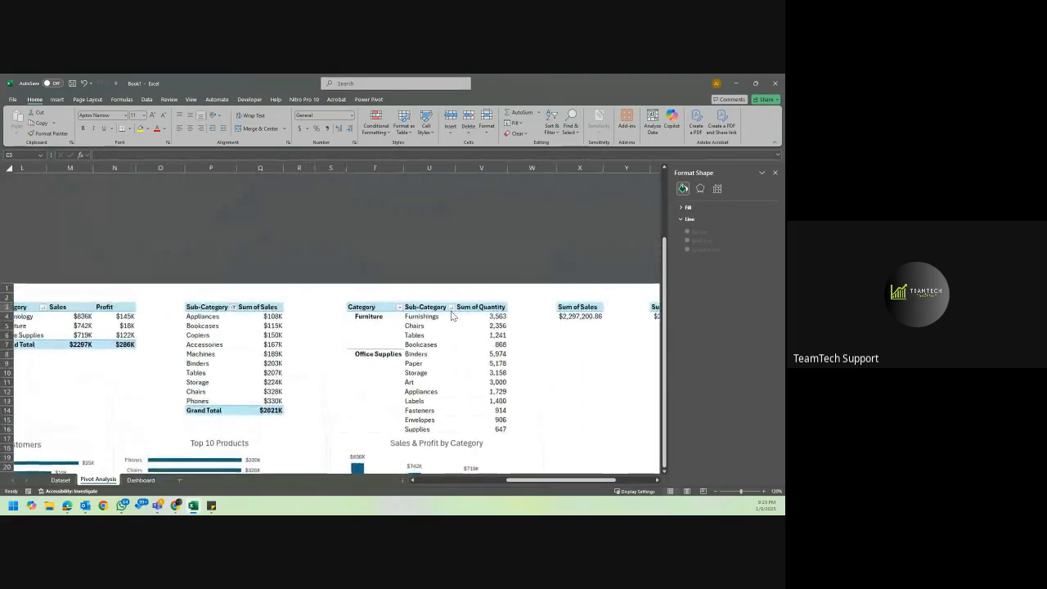
pyautogui.scroll(-4, 450, 317)
pyautogui.hscroll(-3, 451, 317)
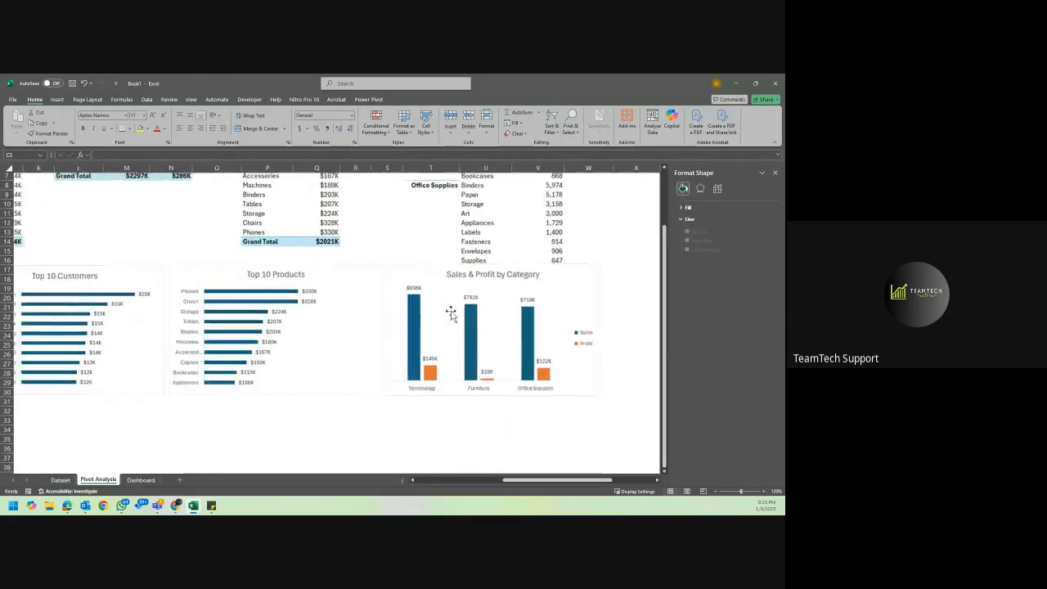
pyautogui.hscroll(-8, 451, 316)
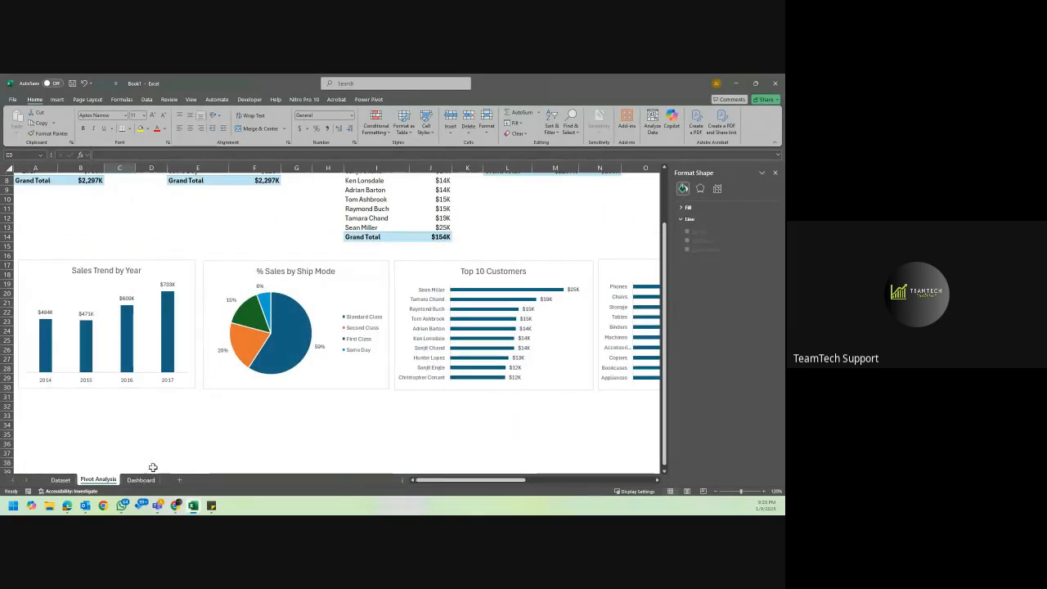
# Copy the overall Sum of Quantity PivotTable from AD3:AD4 to AF3 and fit column AF to its contents.
pyautogui.scroll(3, 410, 292)
pyautogui.hscroll(10, 409, 291)
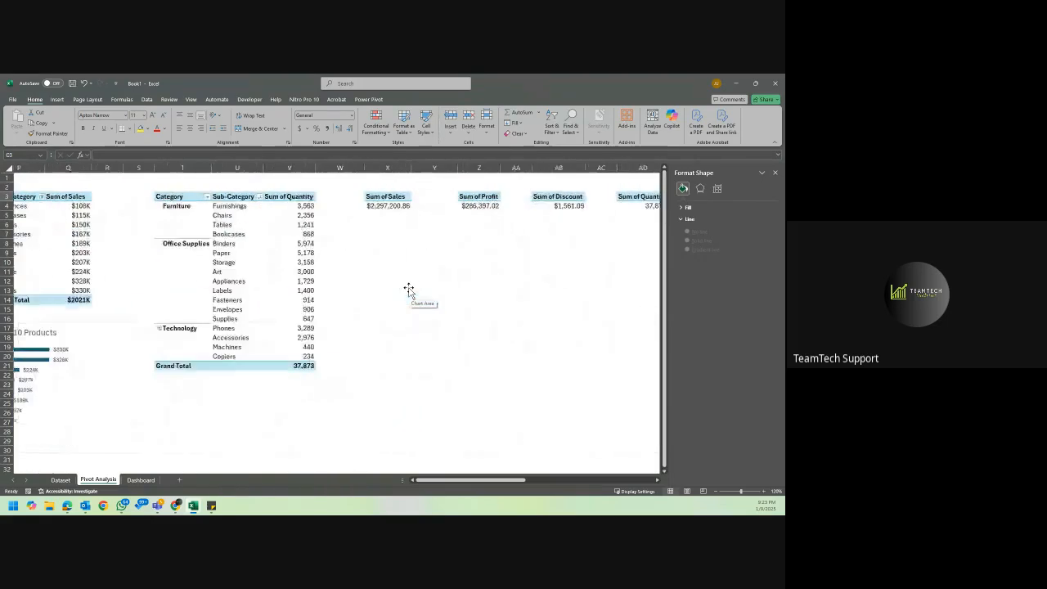
pyautogui.hscroll(4, 409, 291)
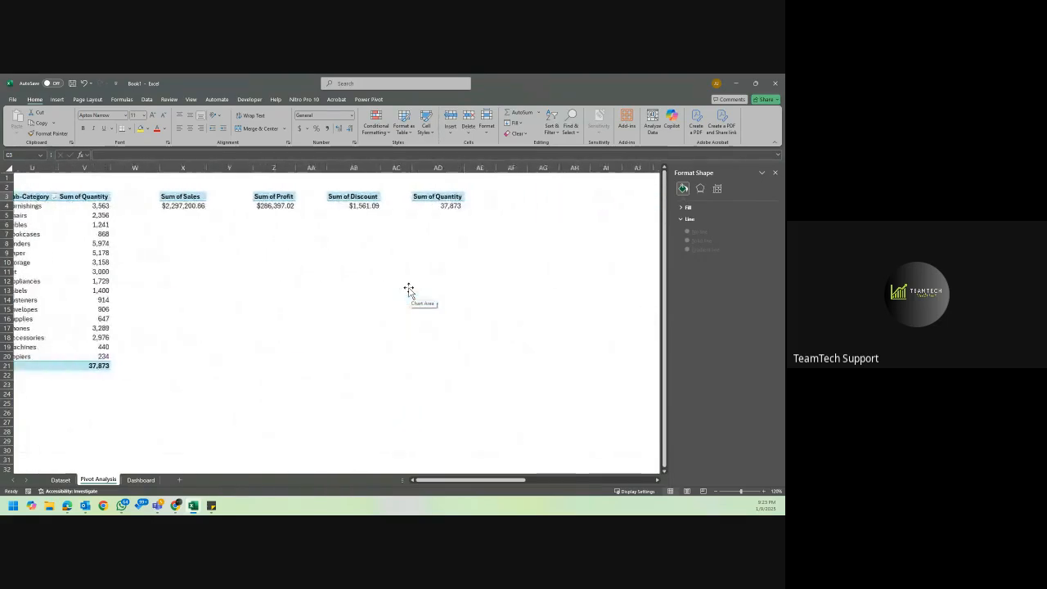
pyautogui.click(421, 192)
pyautogui.moveTo(428, 213); pyautogui.dragTo(428, 205)
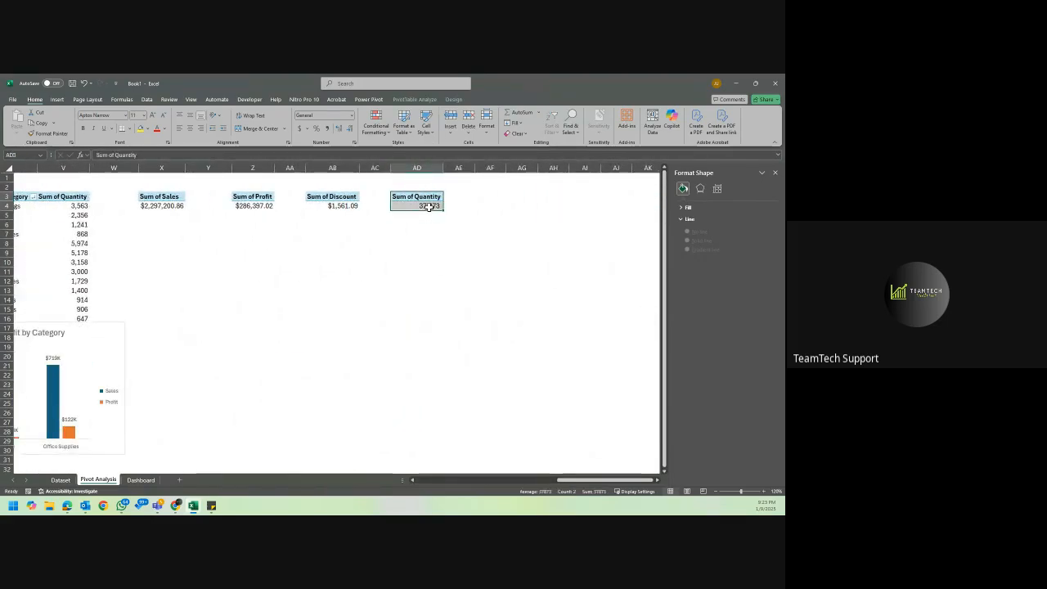
pyautogui.hotkey('ctrl', 'c')
pyautogui.click(482, 195)
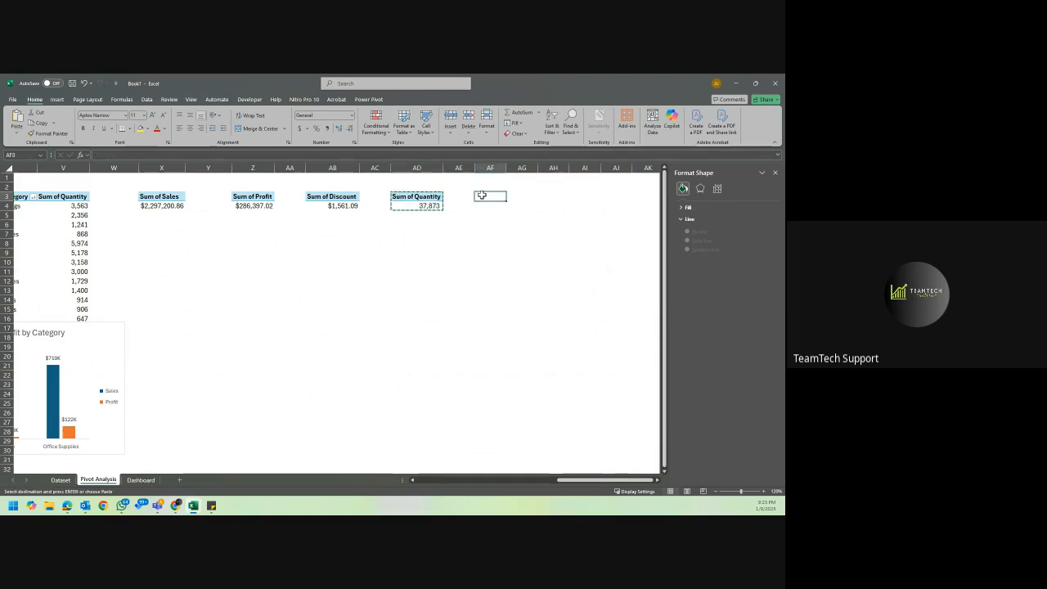
pyautogui.hotkey('ctrl', 'v')
pyautogui.doubleClick(506, 168)
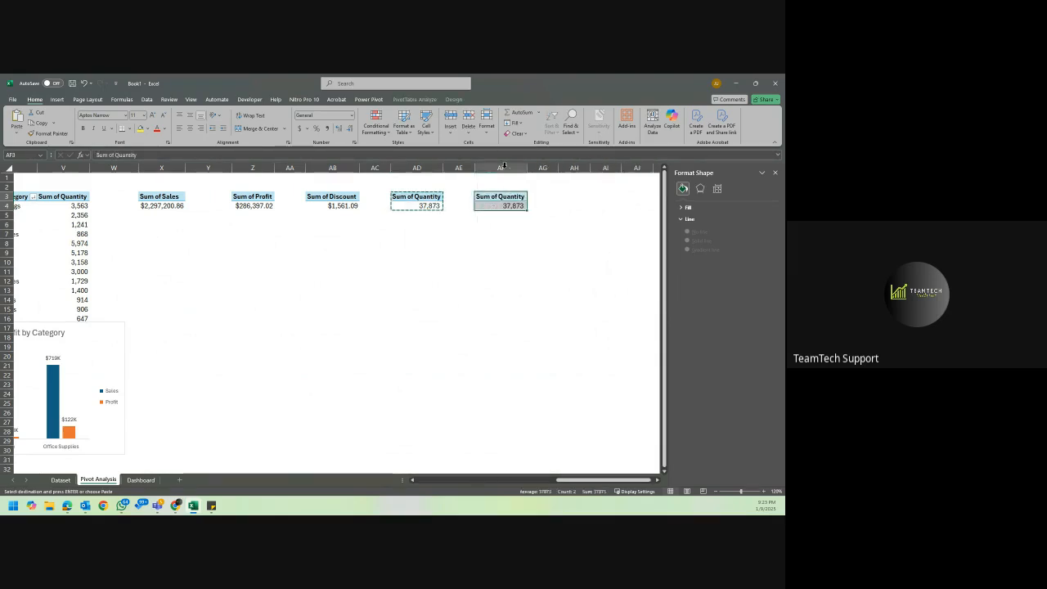
pyautogui.click(508, 205)
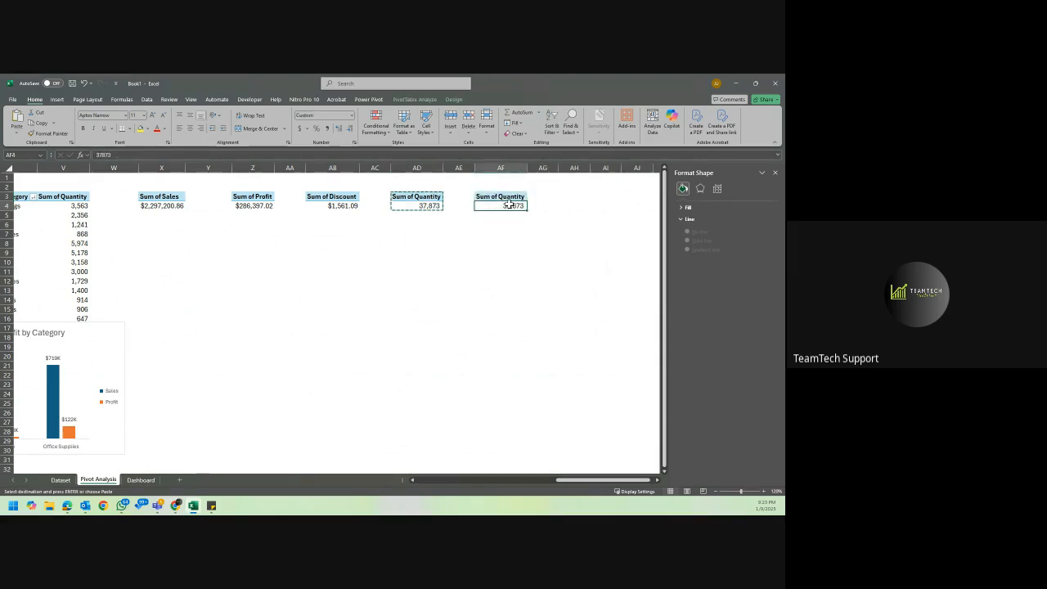
# Close the chart formatting options and show the field list of the copied PivotTable in AF3:AF4.
pyautogui.click(774, 173)
pyautogui.rightClick(511, 205)
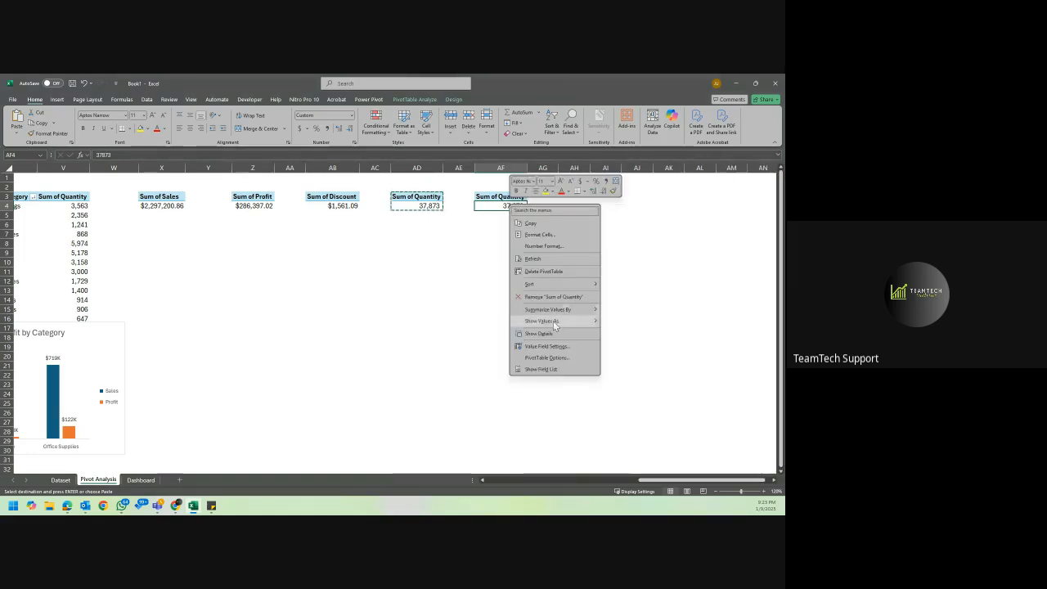
pyautogui.click(540, 369)
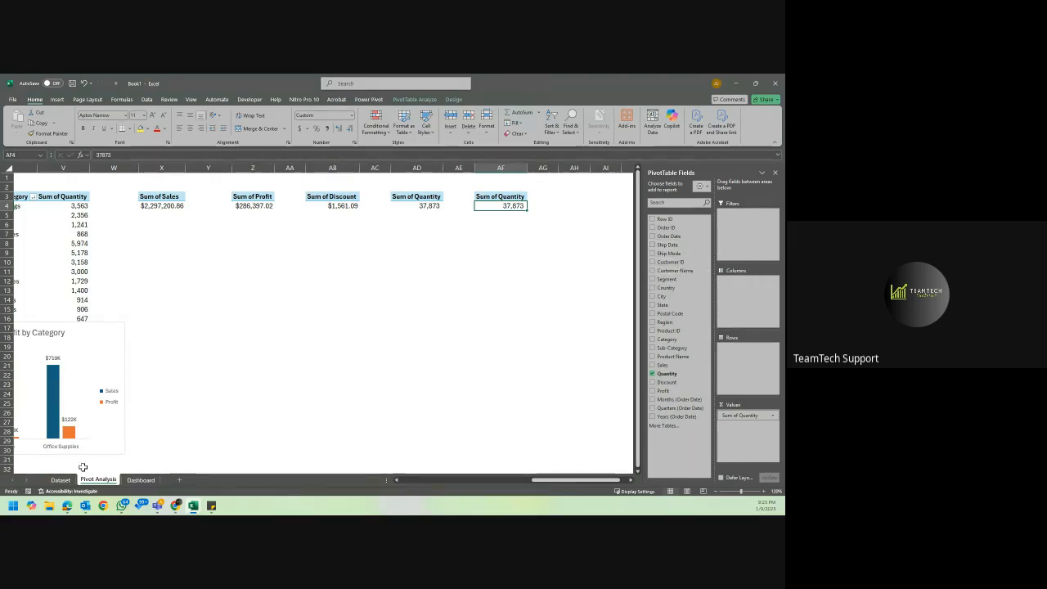
# Examine the Order to Ship Leadtime column and its formula beside Ship Date on the Dataset sheet.
pyautogui.click(59, 482)
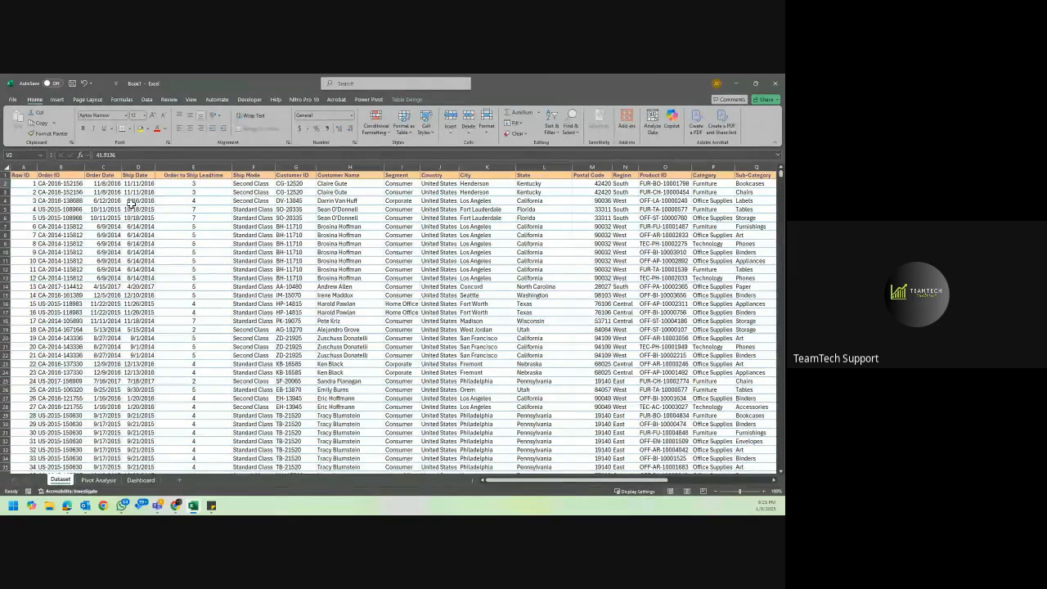
pyautogui.click(184, 175)
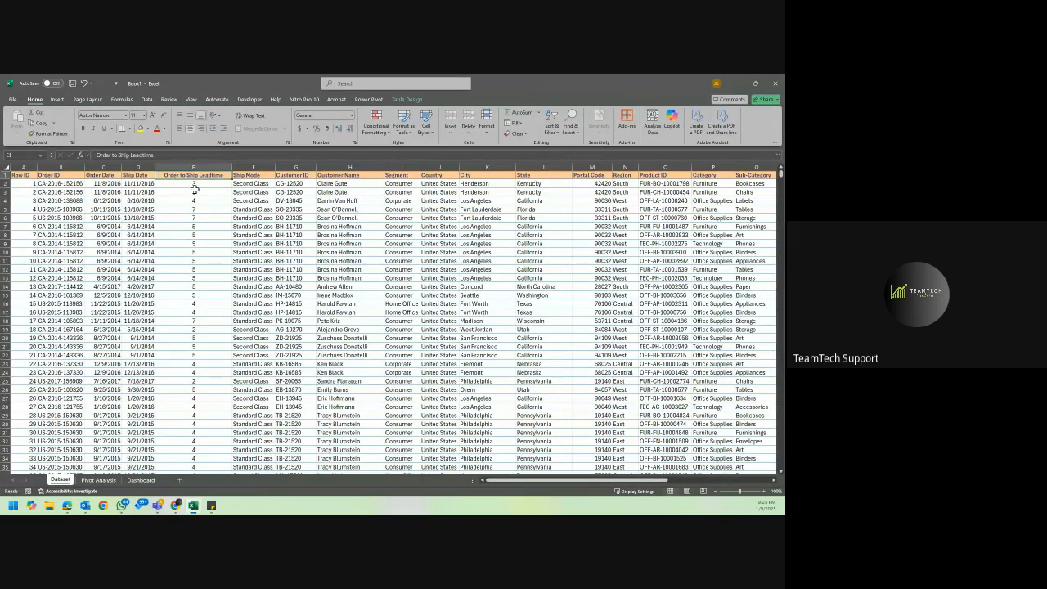
pyautogui.click(128, 175)
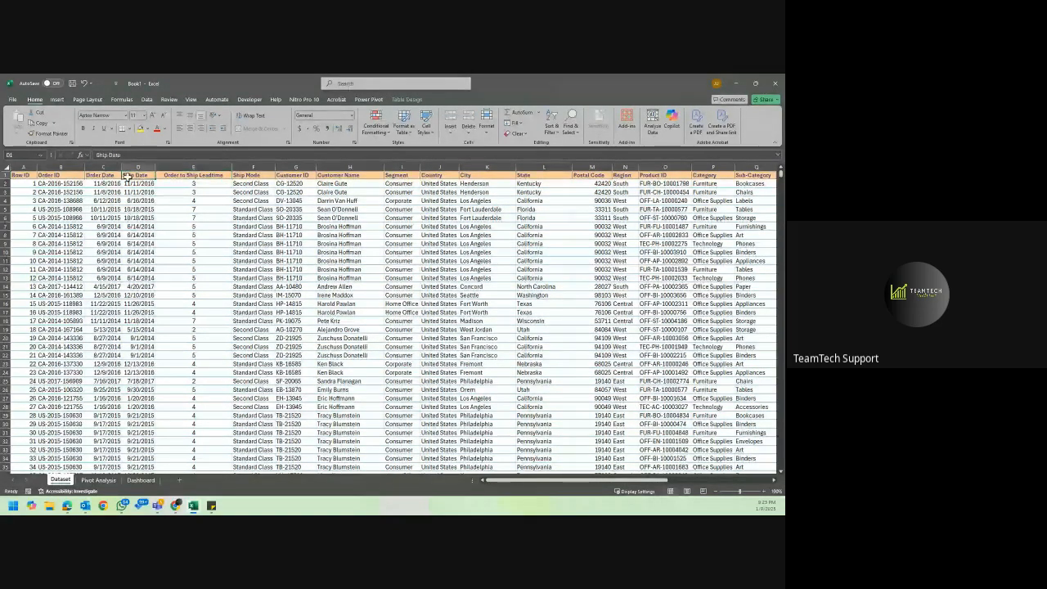
pyautogui.click(170, 180)
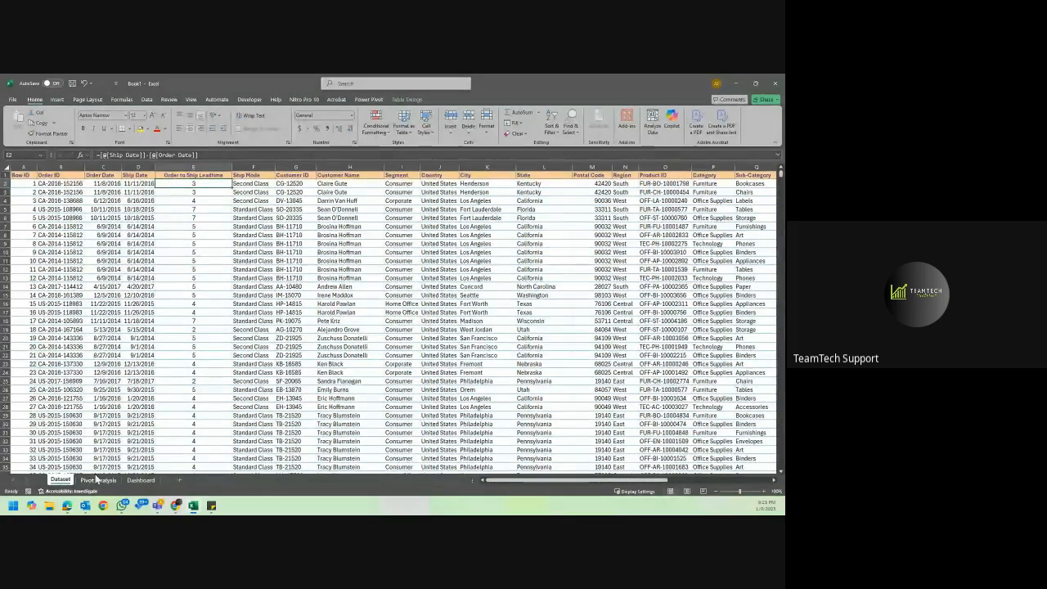
pyautogui.click(140, 480)
# Refresh all the workbook's PivotTables and replace Quantity with Order to Ship Leadtime as the value of the PivotTable at AF3 on Pivot Analysis.
pyautogui.click(98, 480)
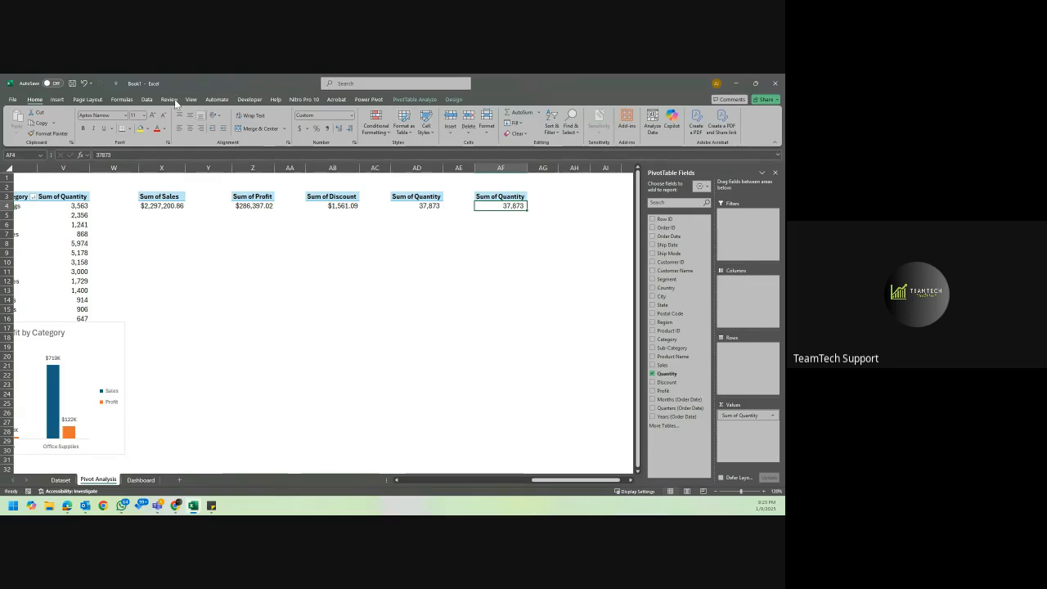
pyautogui.click(147, 99)
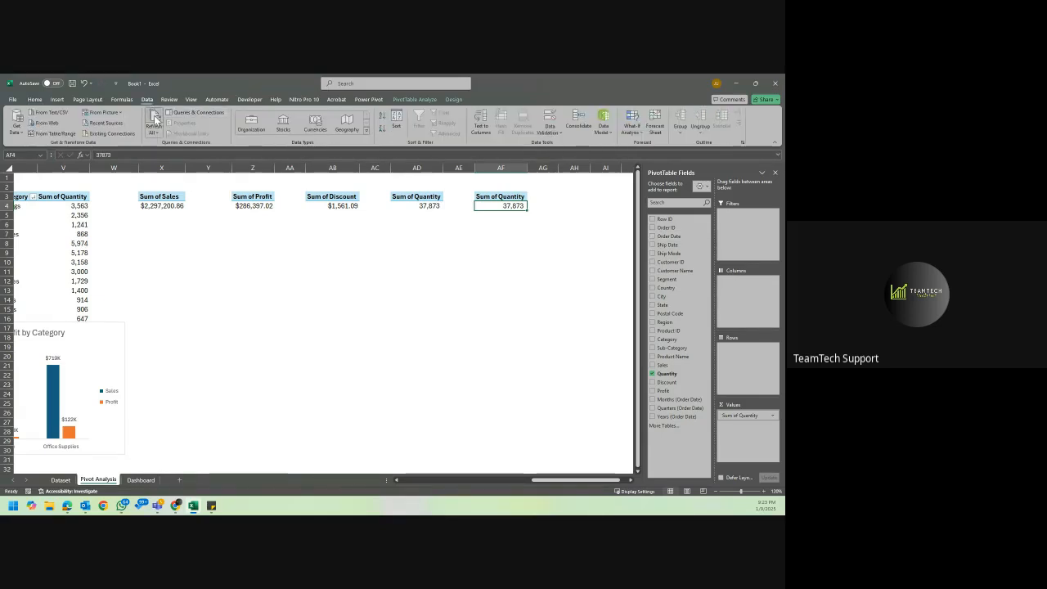
pyautogui.click(155, 120)
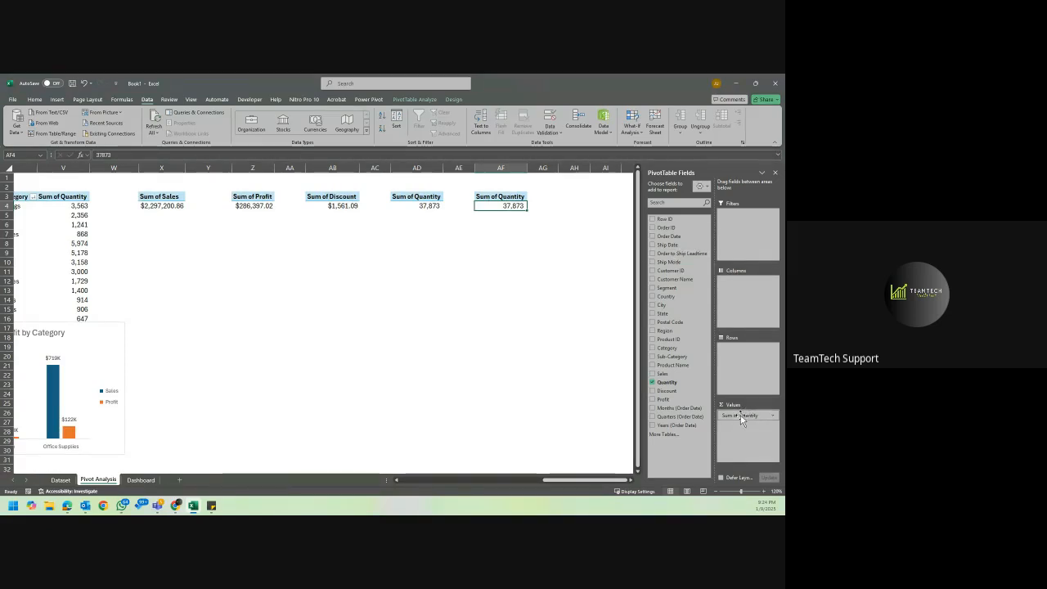
pyautogui.moveTo(742, 420); pyautogui.dragTo(557, 395)
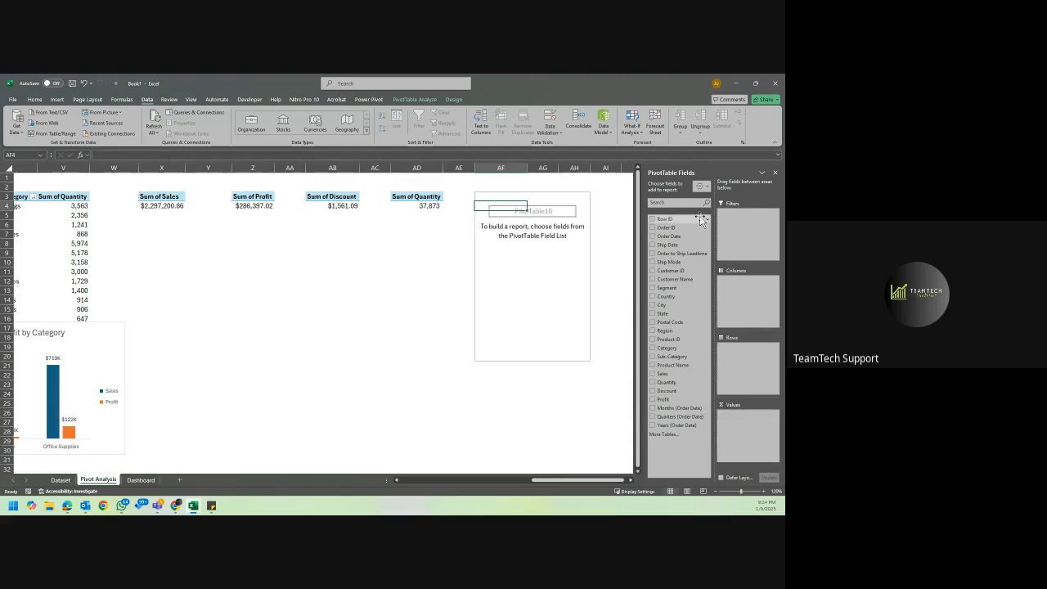
pyautogui.moveTo(692, 253); pyautogui.dragTo(736, 421)
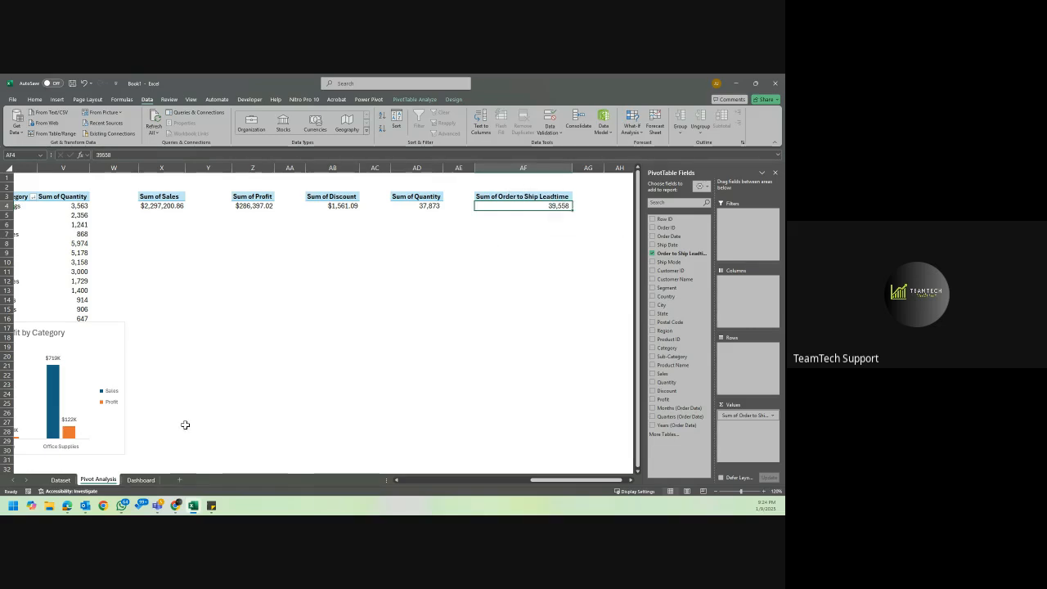
# Summarize the Order to Ship Leadtime value in AF4 by Average instead of Sum.
pyautogui.click(62, 481)
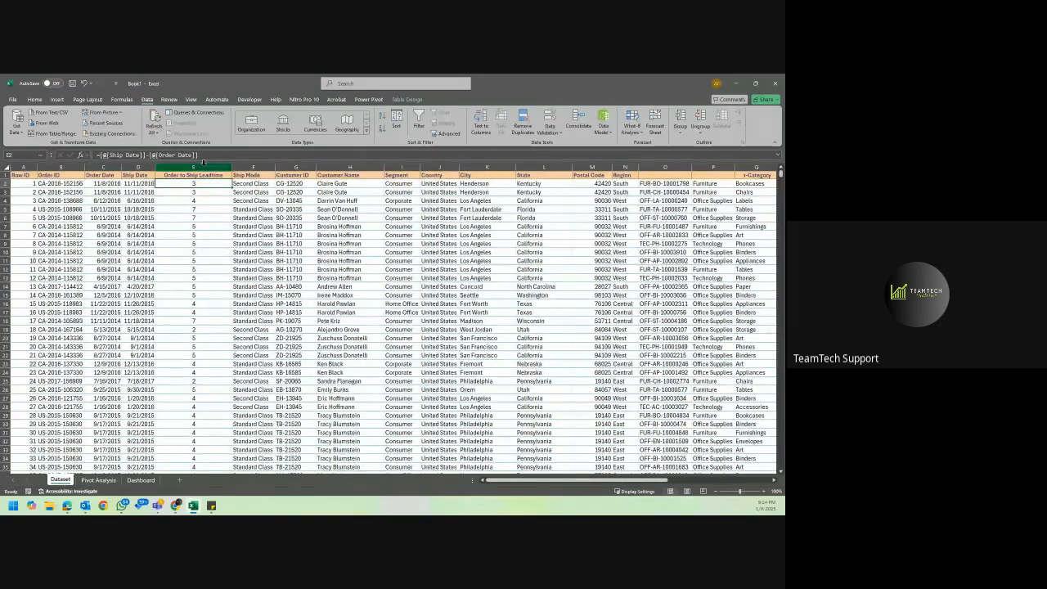
pyautogui.click(111, 480)
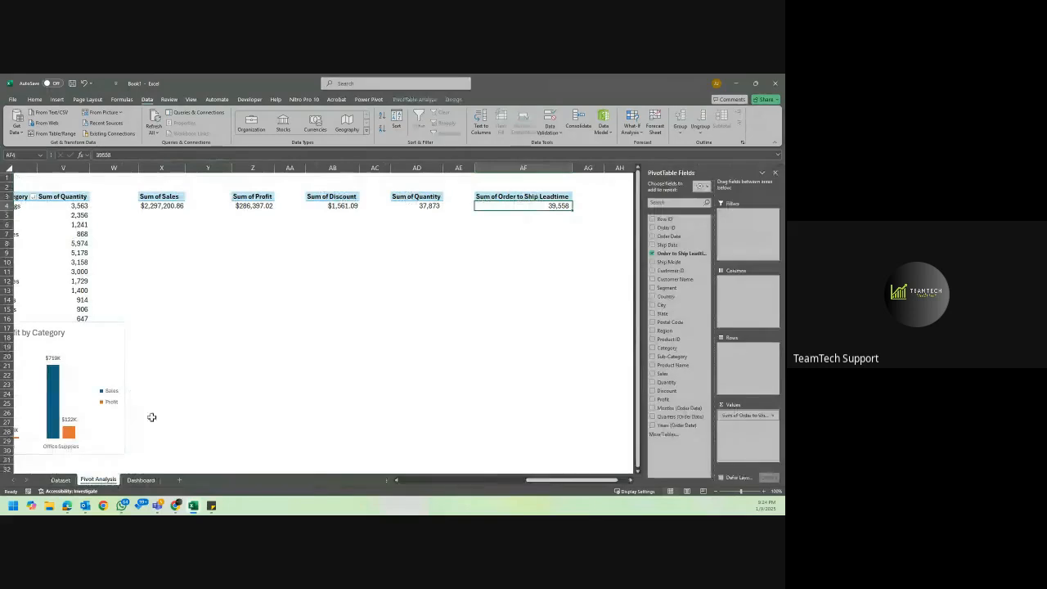
pyautogui.rightClick(514, 206)
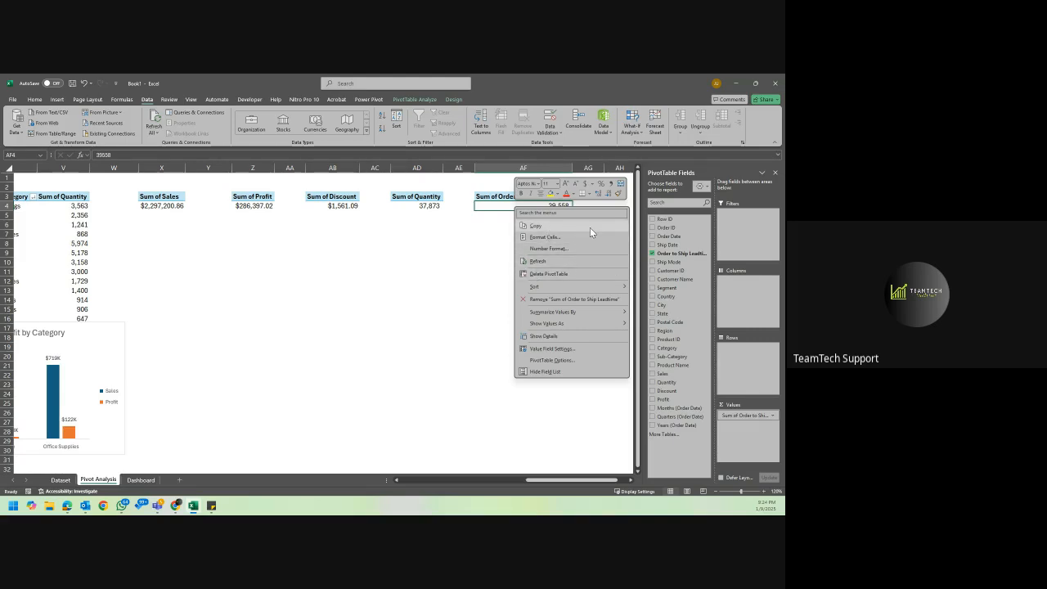
pyautogui.click(485, 251)
pyautogui.rightClick(501, 204)
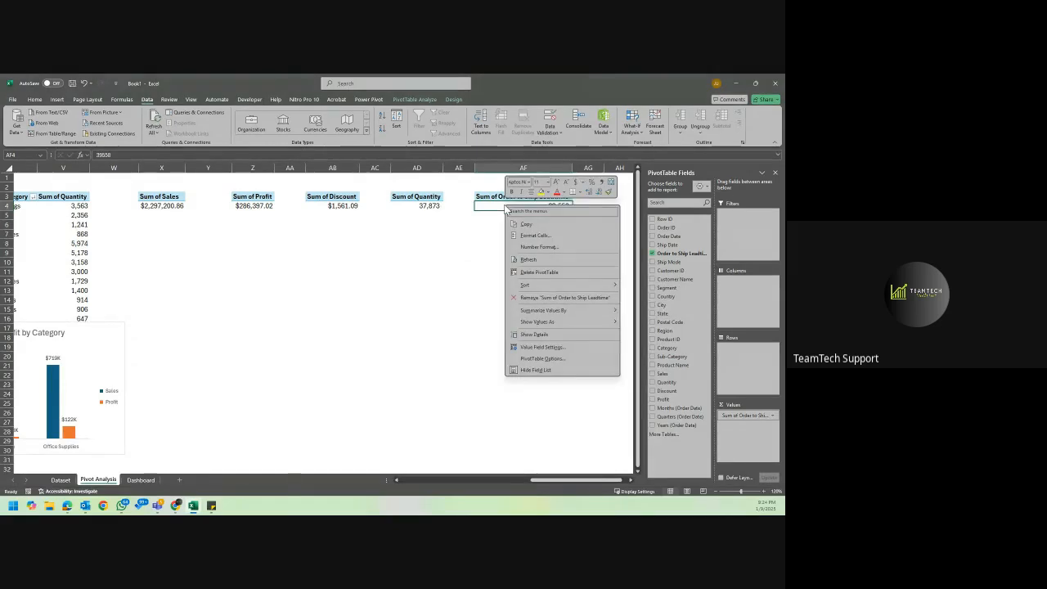
pyautogui.moveTo(585, 318)
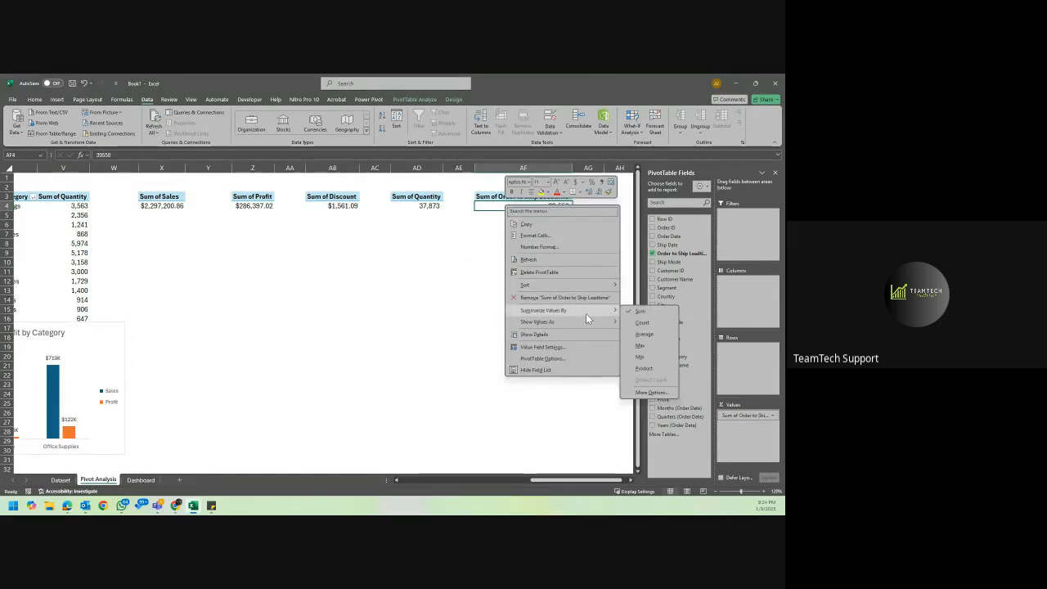
pyautogui.click(660, 334)
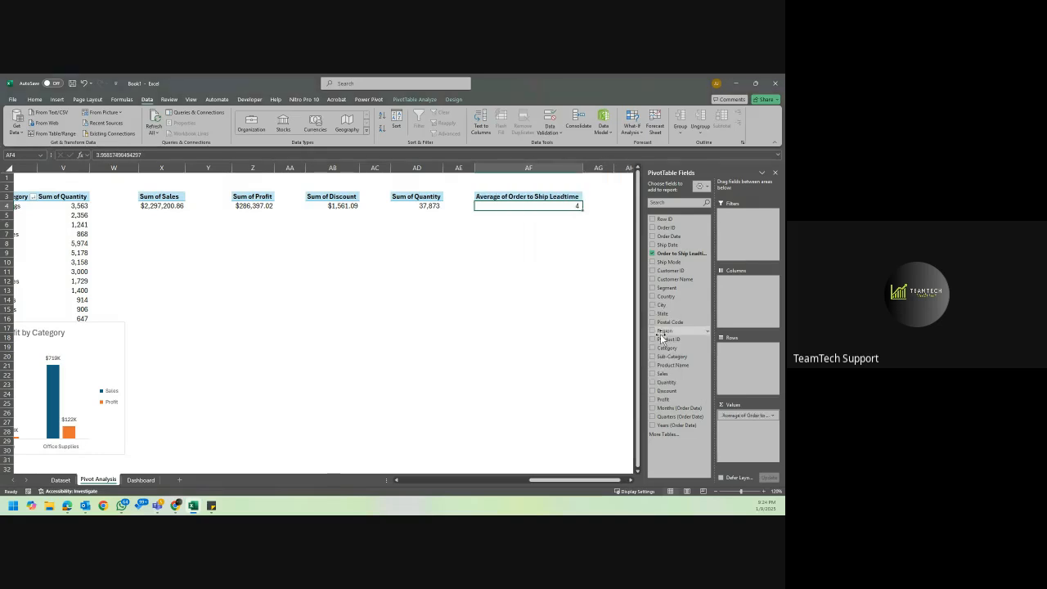
pyautogui.click(584, 216)
pyautogui.click(573, 206)
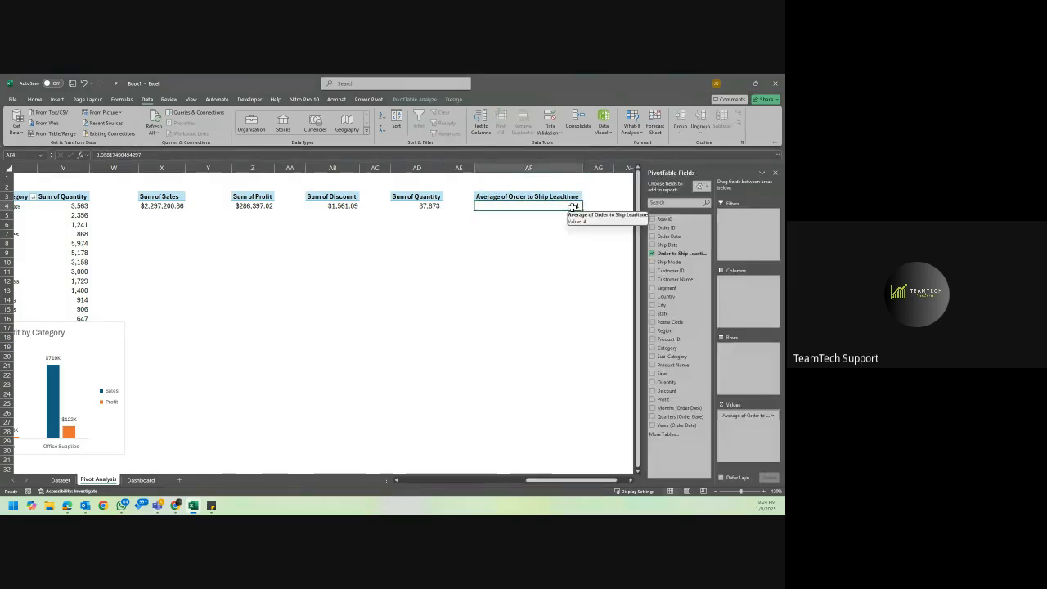
# Rename the value heading in AF3 as "Avg Time (Order to Ship)" and fit column AF to its contents.
pyautogui.click(532, 197)
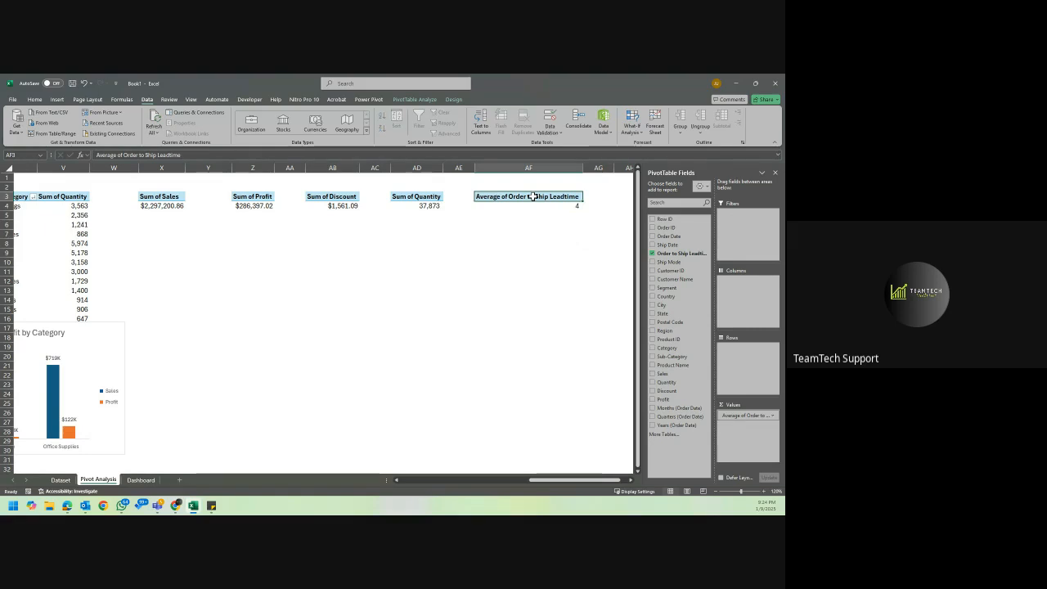
pyautogui.write('Ab')
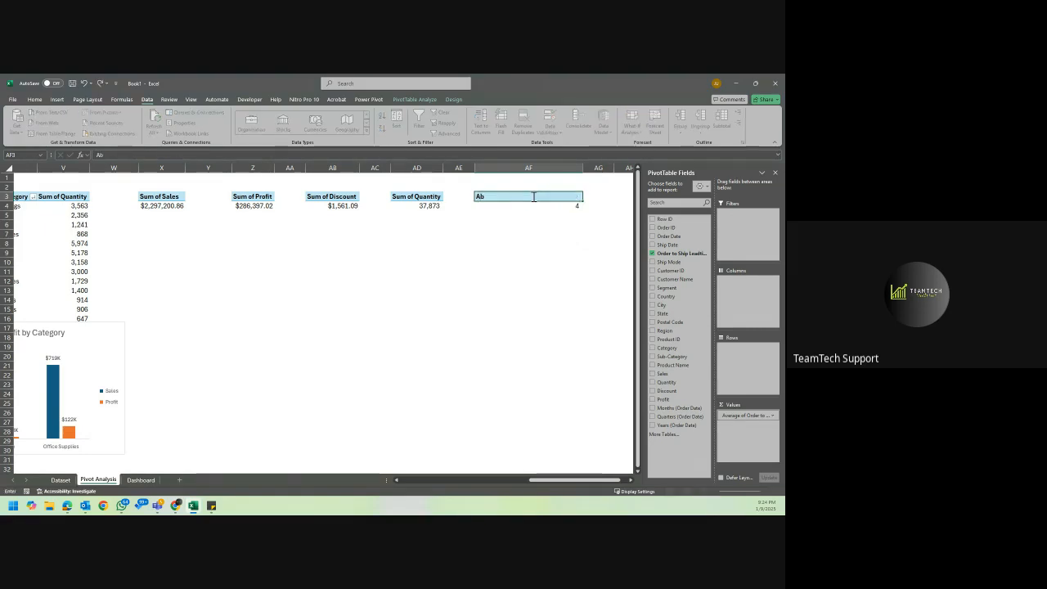
pyautogui.press('BackSpace')
pyautogui.write('vg Shi')
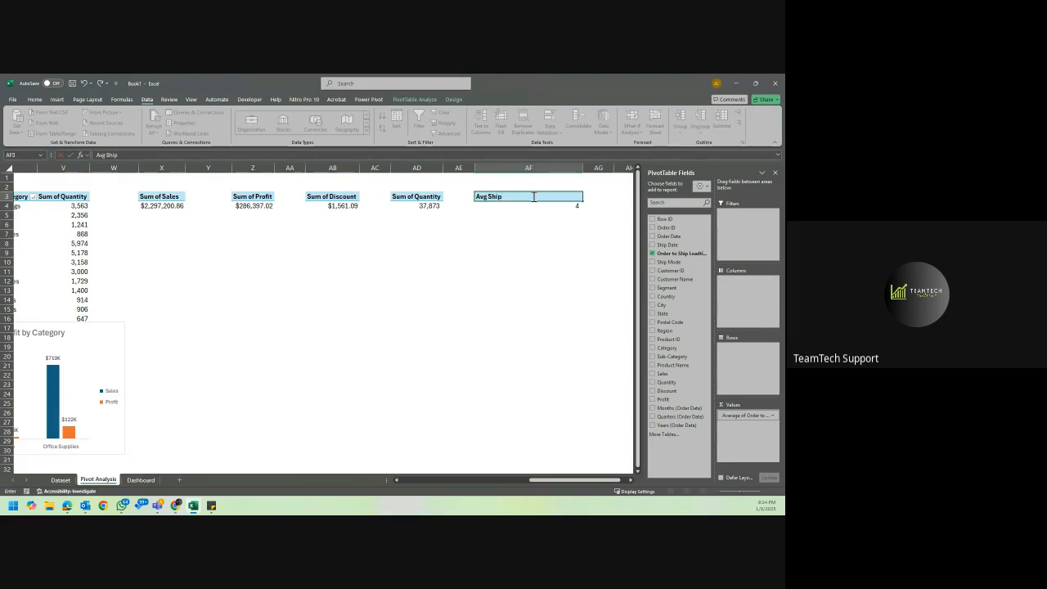
pyautogui.write('p')
pyautogui.press('BackSpace')
pyautogui.press('BackSpace')
pyautogui.press('BackSpace')
pyautogui.press('BackSpace')
pyautogui.press('BackSpace')
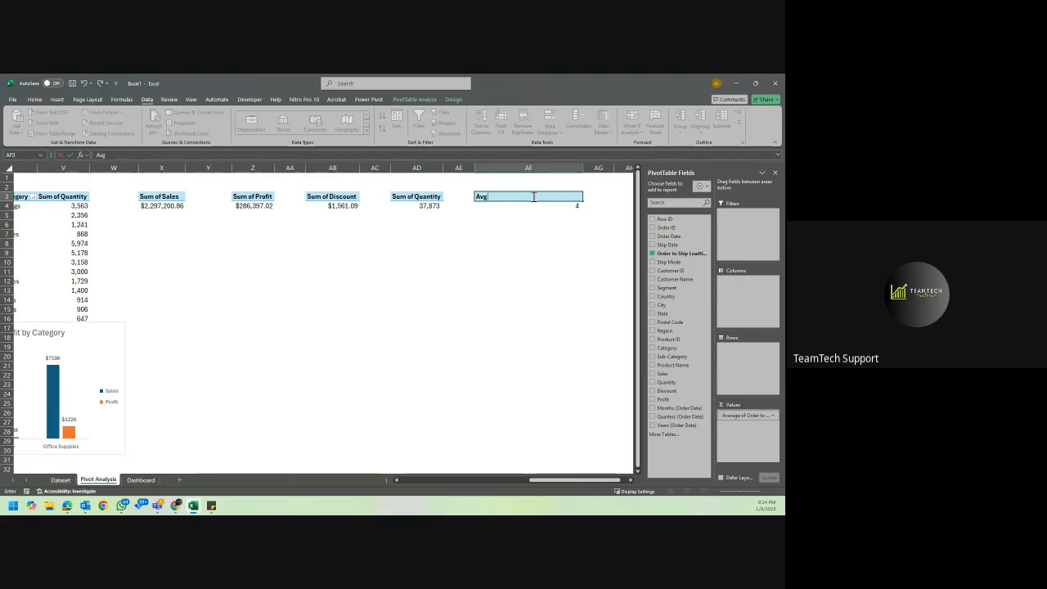
pyautogui.write('Order to Ship Time')
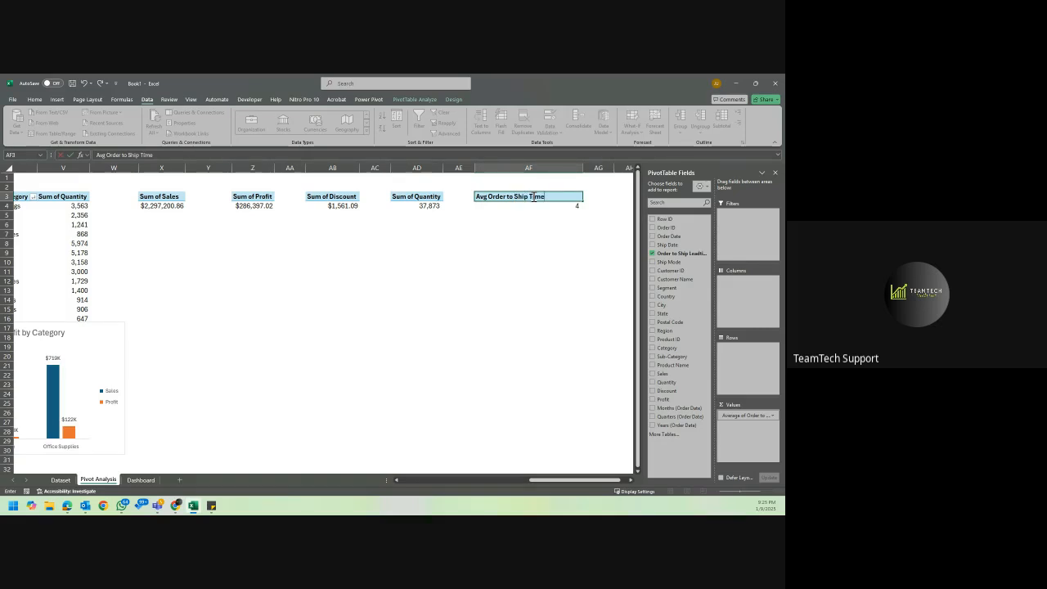
pyautogui.press('BackSpace')
pyautogui.press('BackSpace')
pyautogui.press('BackSpace')
pyautogui.press('BackSpace')
pyautogui.press('BackSpace')
pyautogui.press('BackSpace')
pyautogui.press('BackSpace')
pyautogui.press('BackSpace')
pyautogui.press('BackSpace')
pyautogui.press('BackSpace')
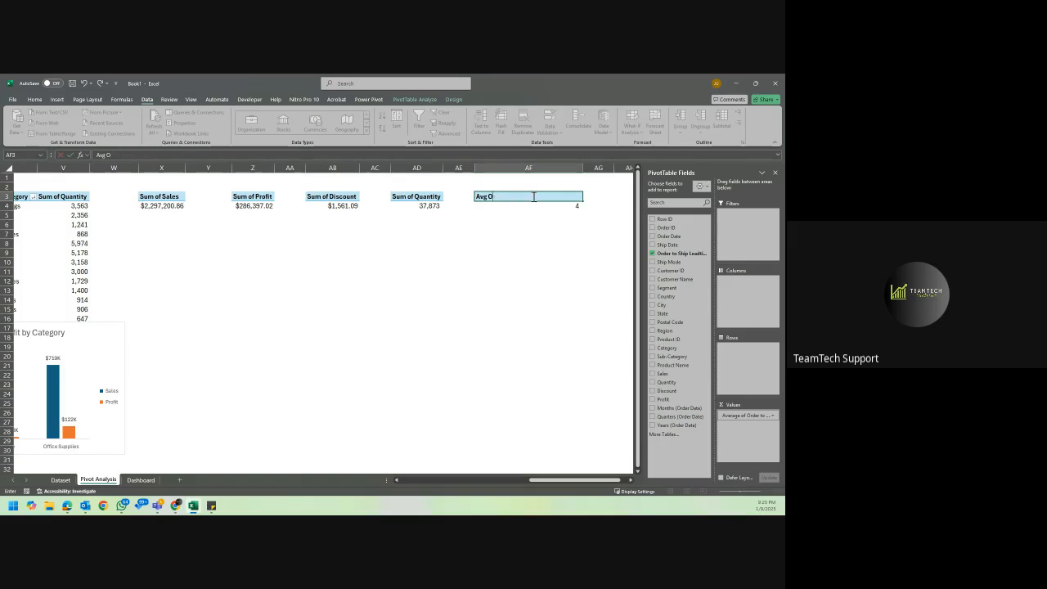
pyautogui.press('BackSpace')
pyautogui.press('BackSpace')
pyautogui.write('Time (Order to')
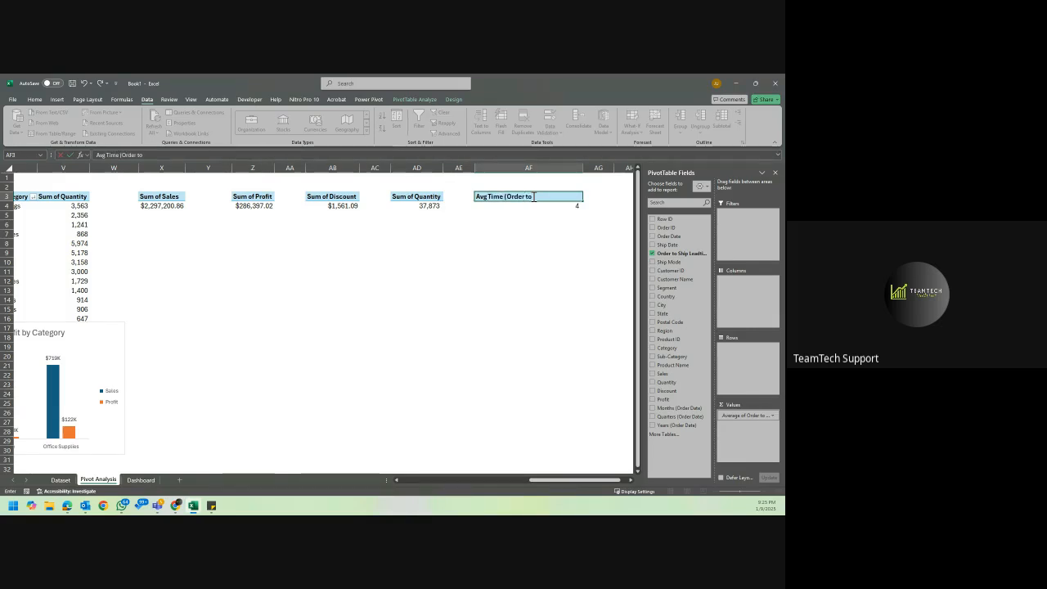
pyautogui.write('Shi')
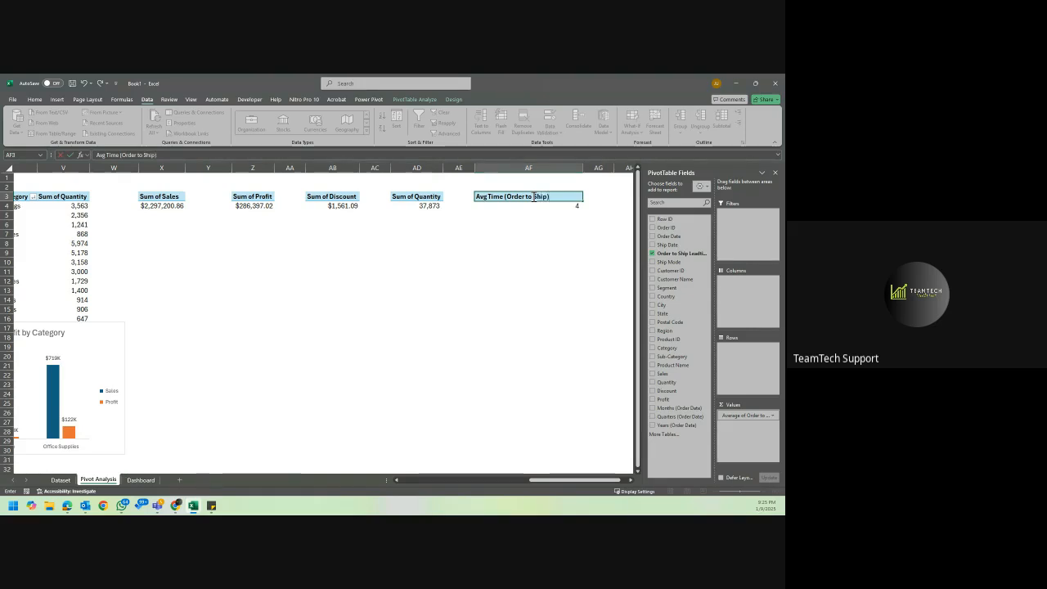
pyautogui.write('p)')
pyautogui.press('Return')
pyautogui.doubleClick(582, 168)
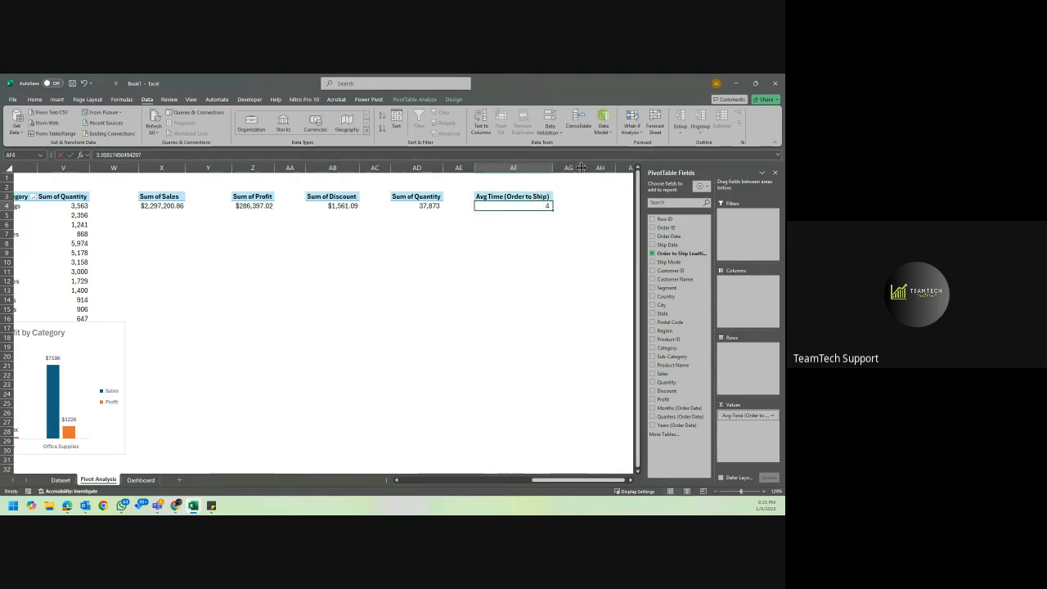
pyautogui.click(504, 289)
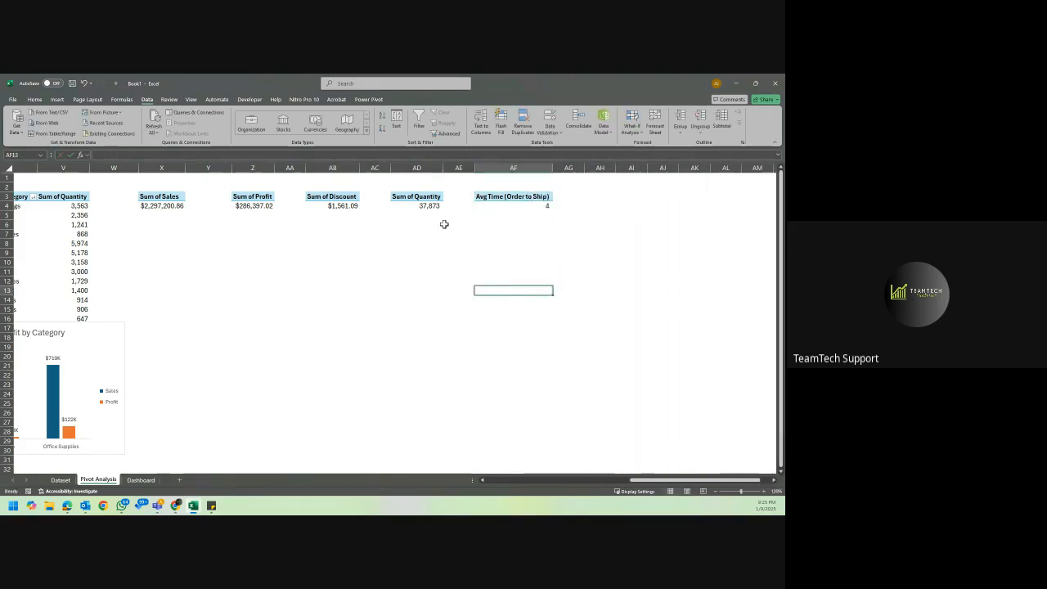
# Look over the PivotTables and charts from the overall totals back to the yearly sales, and open the Dashboard sheet.
pyautogui.hscroll(-5, 443, 223)
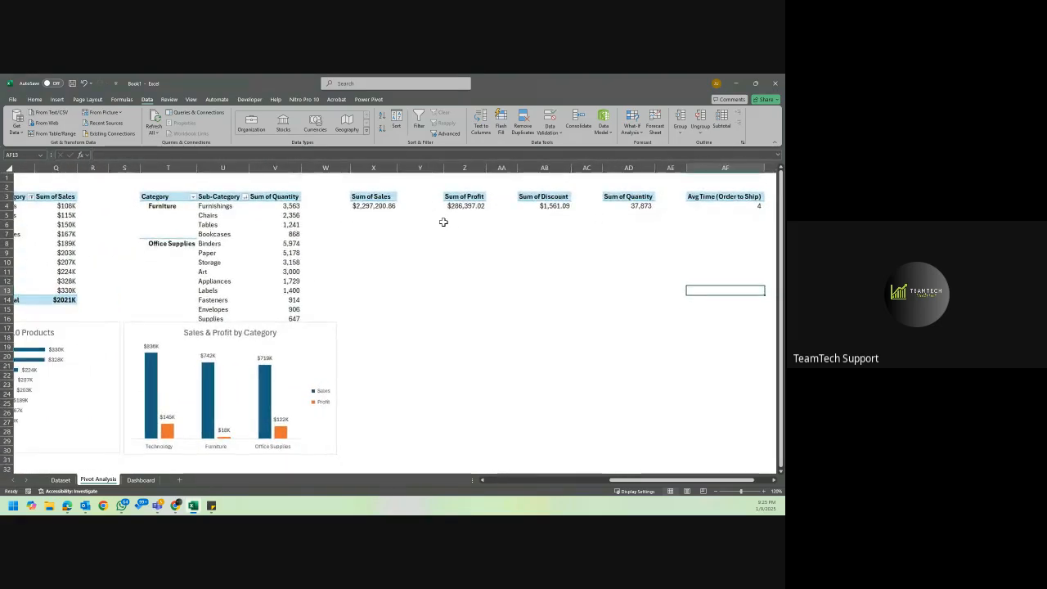
pyautogui.hscroll(-8, 444, 222)
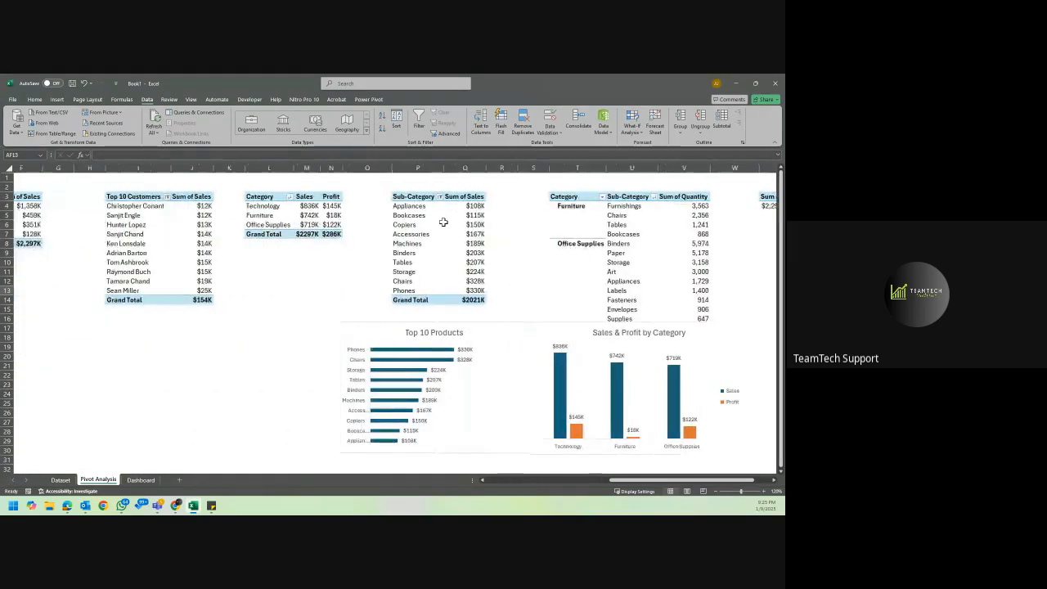
pyautogui.hscroll(-8, 443, 222)
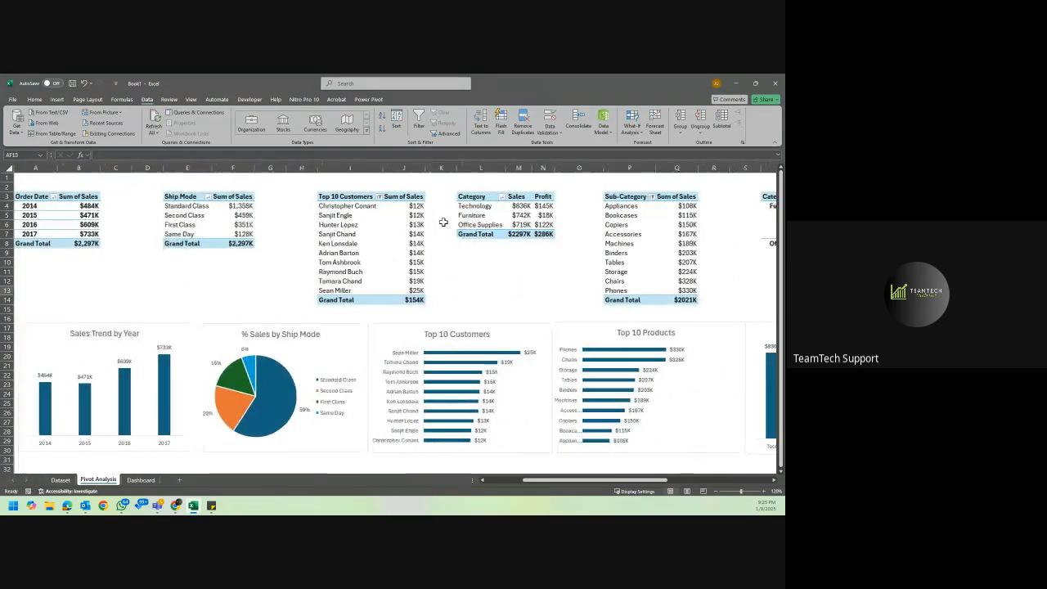
pyautogui.click(89, 224)
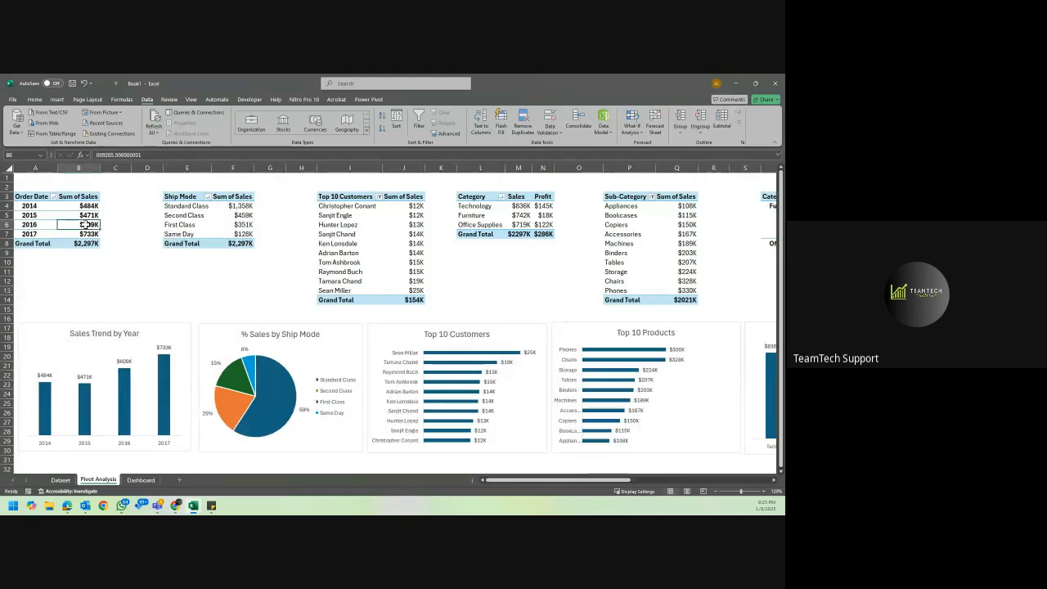
pyautogui.click(37, 215)
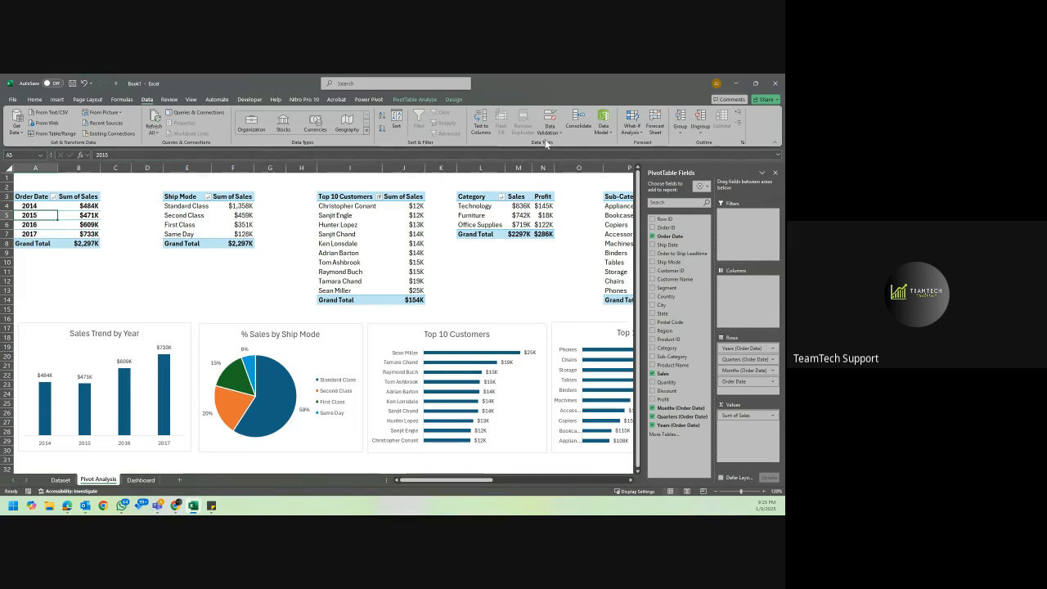
pyautogui.click(536, 265)
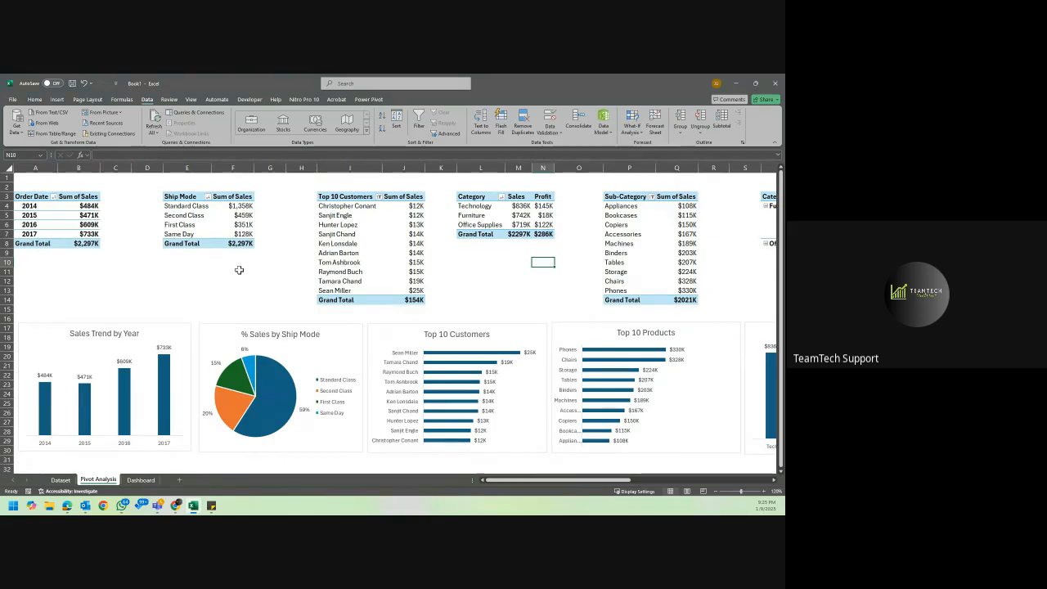
pyautogui.click(139, 480)
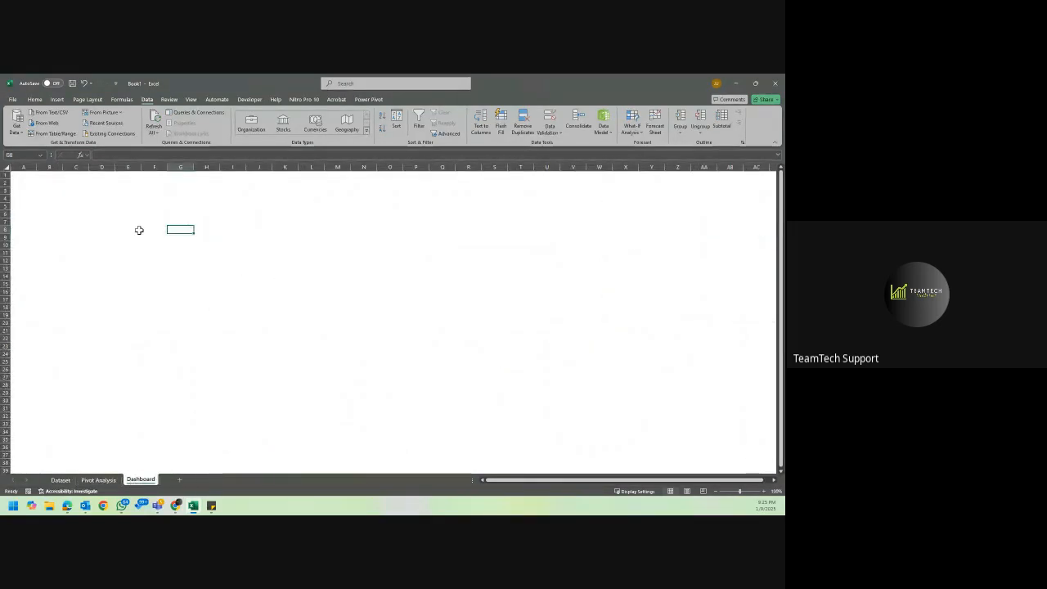
# Move the Sales Trend by Year chart from Pivot Analysis to the Dashboard sheet, placing its corner around cell A4.
pyautogui.click(99, 479)
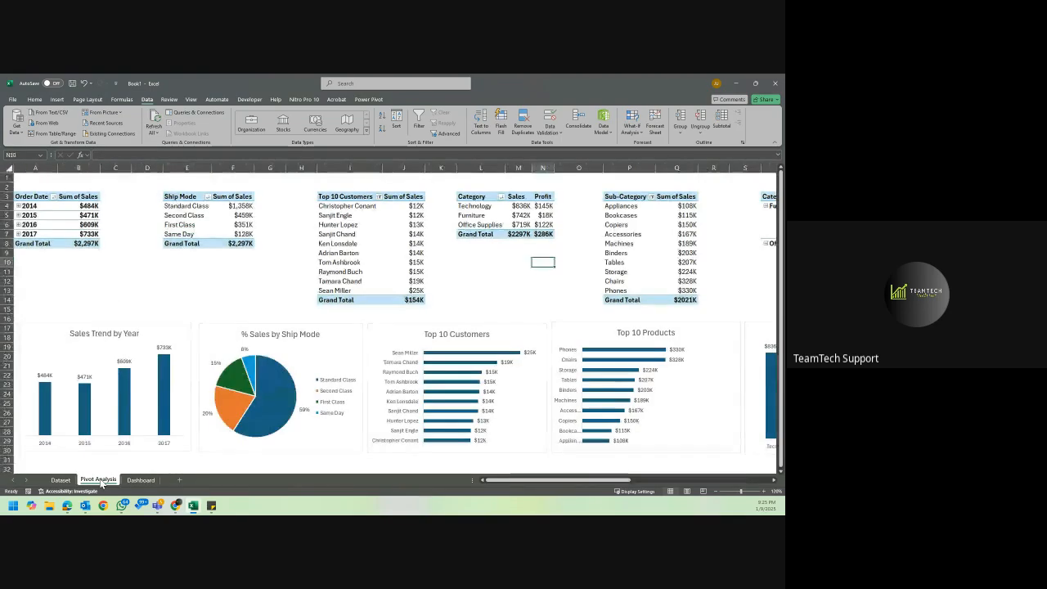
pyautogui.click(43, 333)
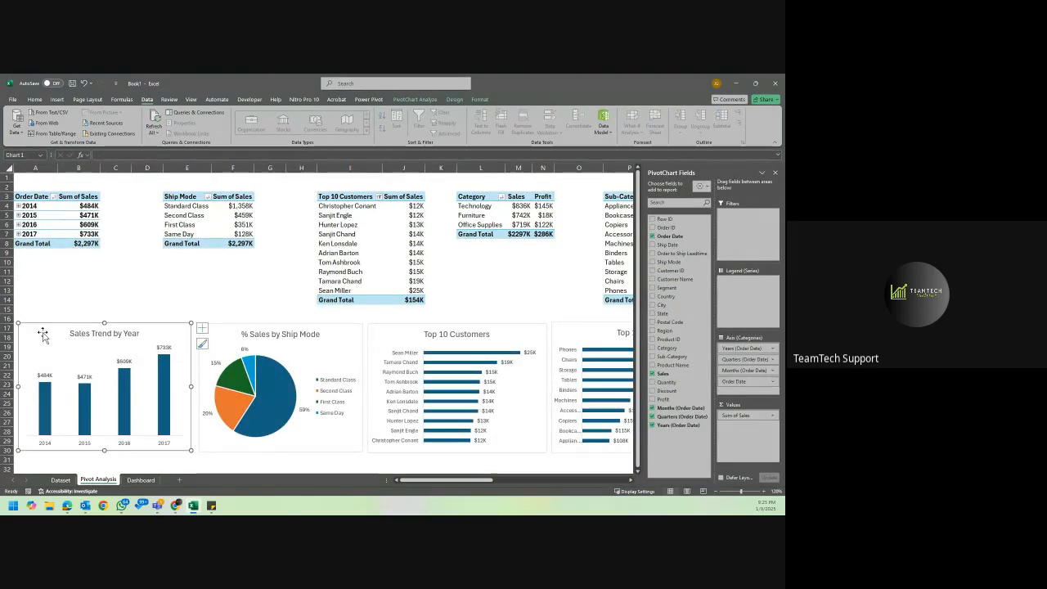
pyautogui.hotkey('ctrl', 'x')
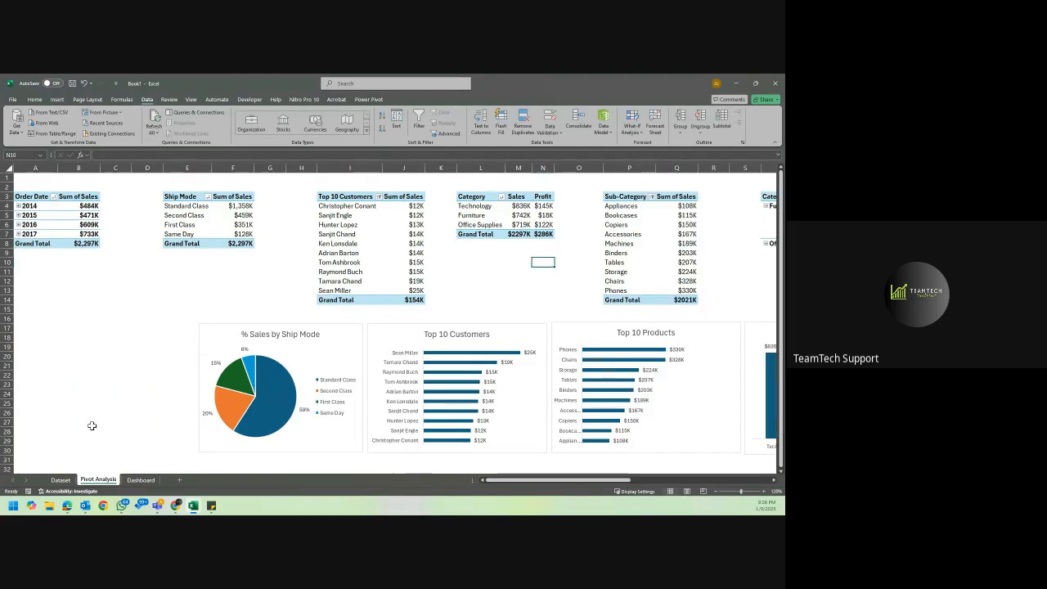
pyautogui.click(147, 481)
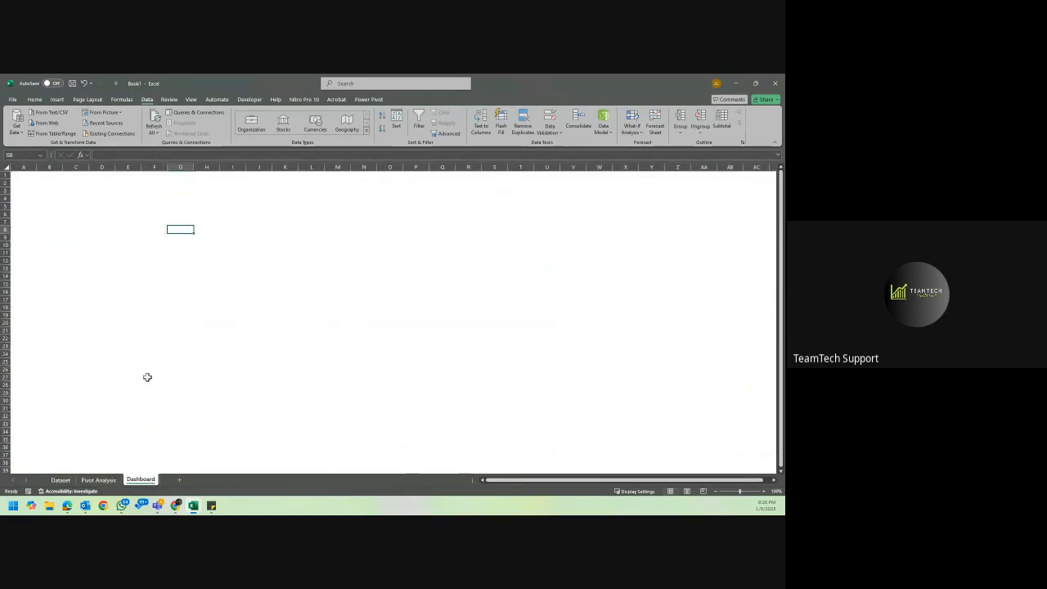
pyautogui.hotkey('ctrl', 'v')
pyautogui.moveTo(185, 232); pyautogui.dragTo(29, 199)
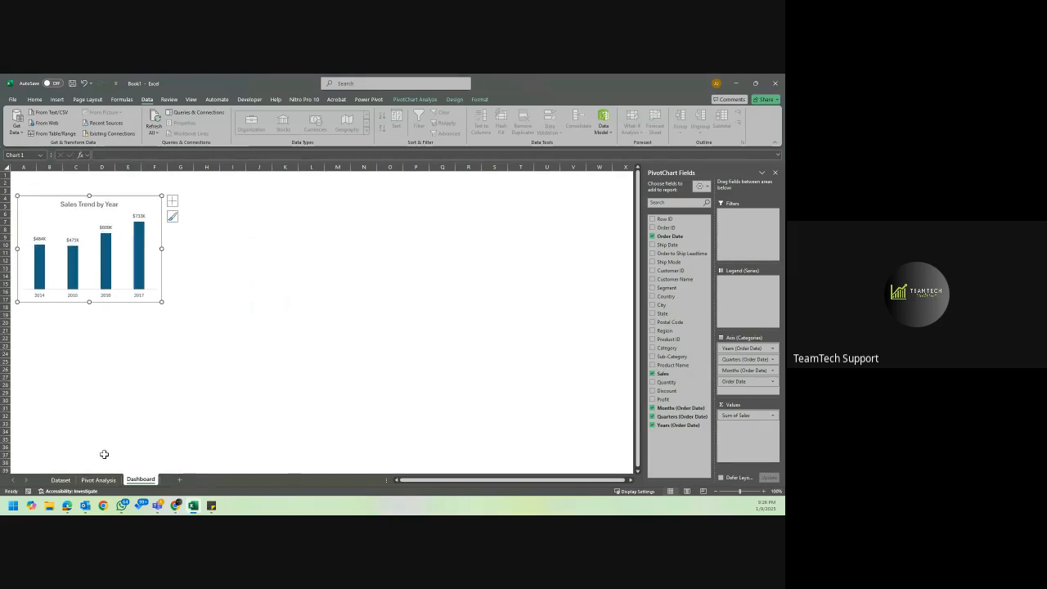
# Cut the ship mode, Top 10 Customers, Top 10 Products and Sales & Profit by Category charts together from the Pivot Analysis sheet.
pyautogui.click(98, 479)
pyautogui.click(237, 332)
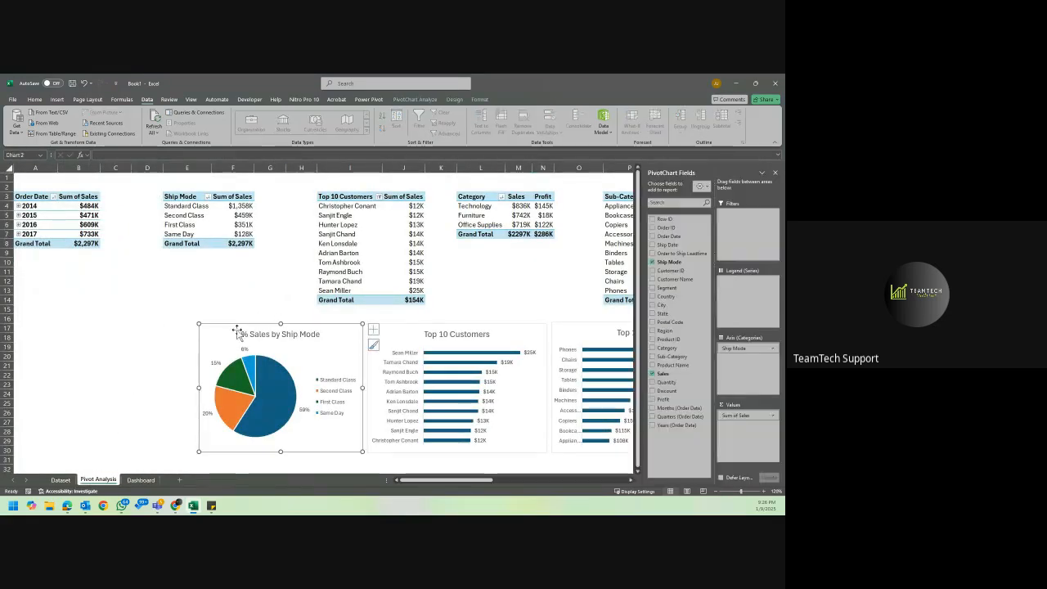
pyautogui.click(421, 334)
pyautogui.hscroll(3, 419, 337)
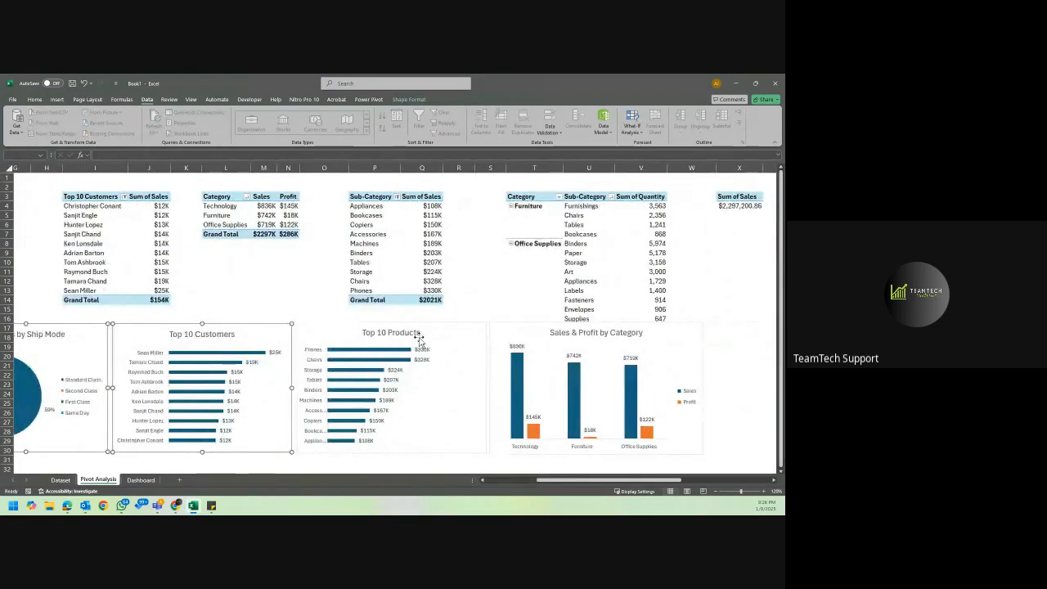
pyautogui.keyDown('ctrl'); pyautogui.click(419, 337); pyautogui.keyUp('ctrl')
pyautogui.keyDown('ctrl'); pyautogui.click(537, 334); pyautogui.keyUp('ctrl')
pyautogui.hscroll(4, 537, 331)
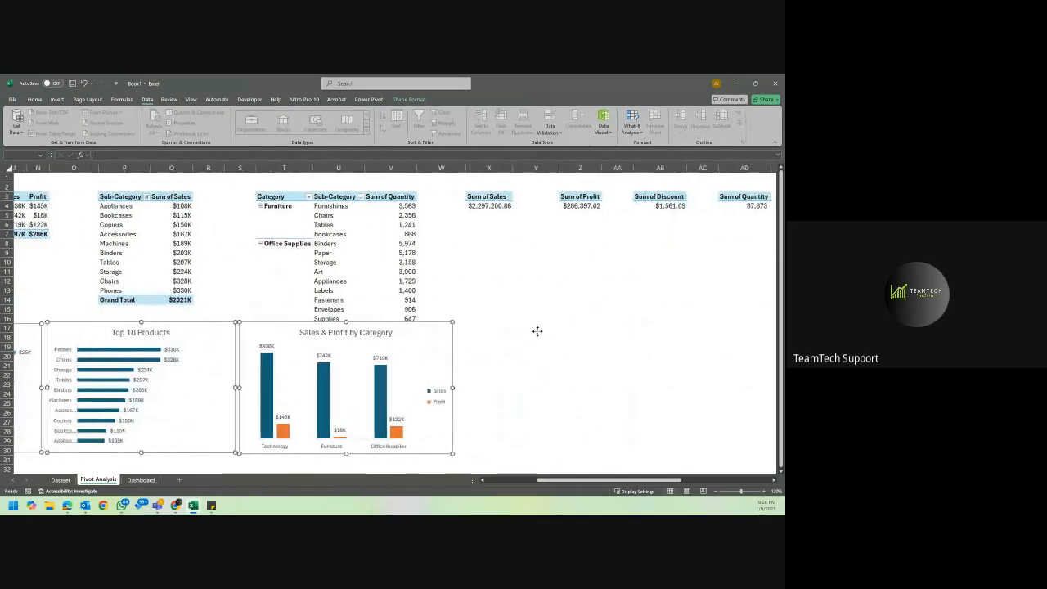
pyautogui.hscroll(-6, 538, 332)
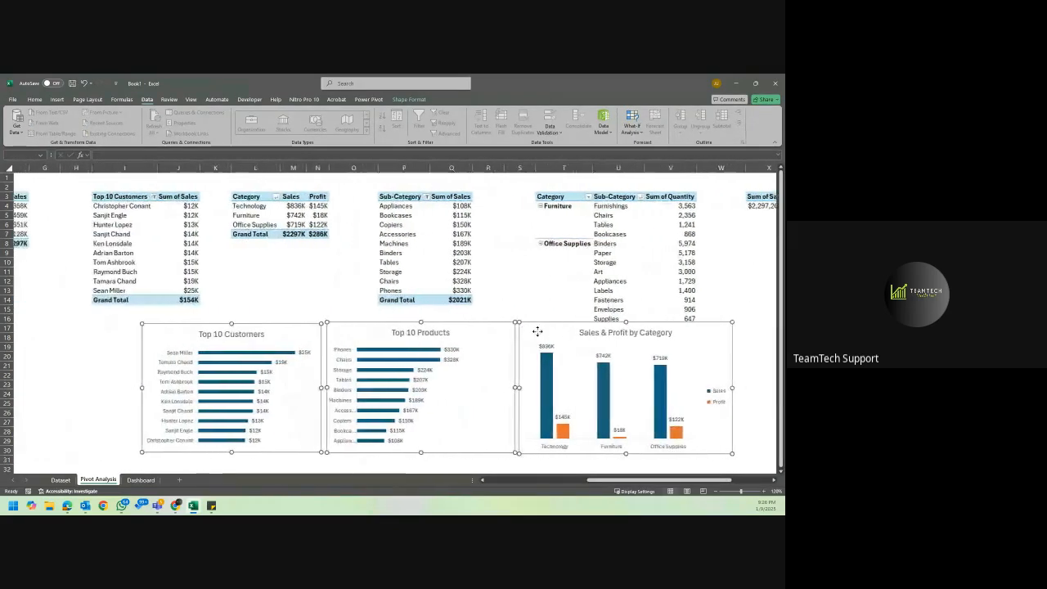
pyautogui.scroll(-2, 536, 332)
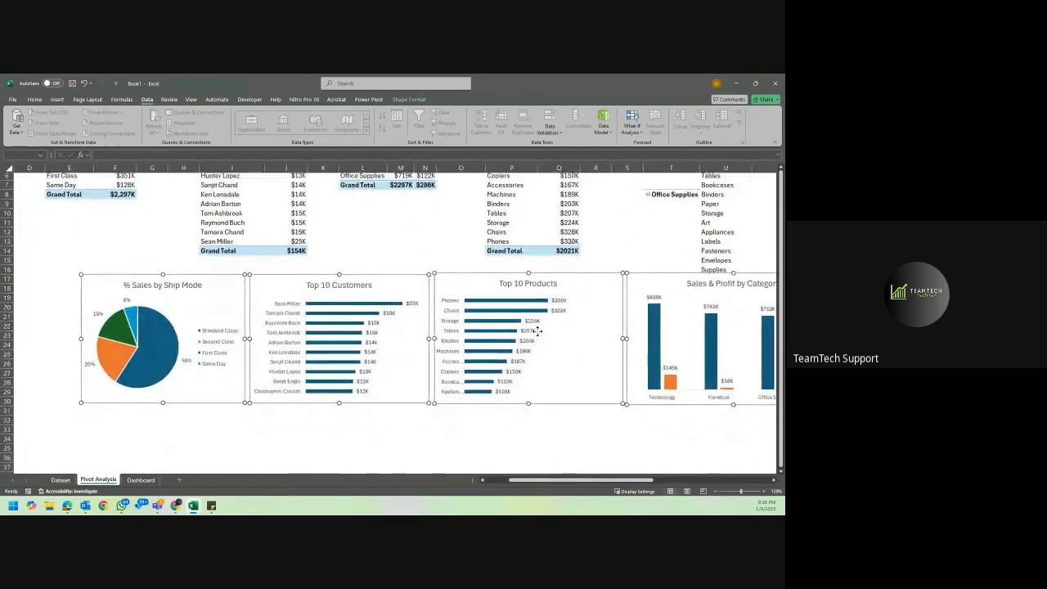
pyautogui.hscroll(2, 537, 332)
pyautogui.press('Delete')
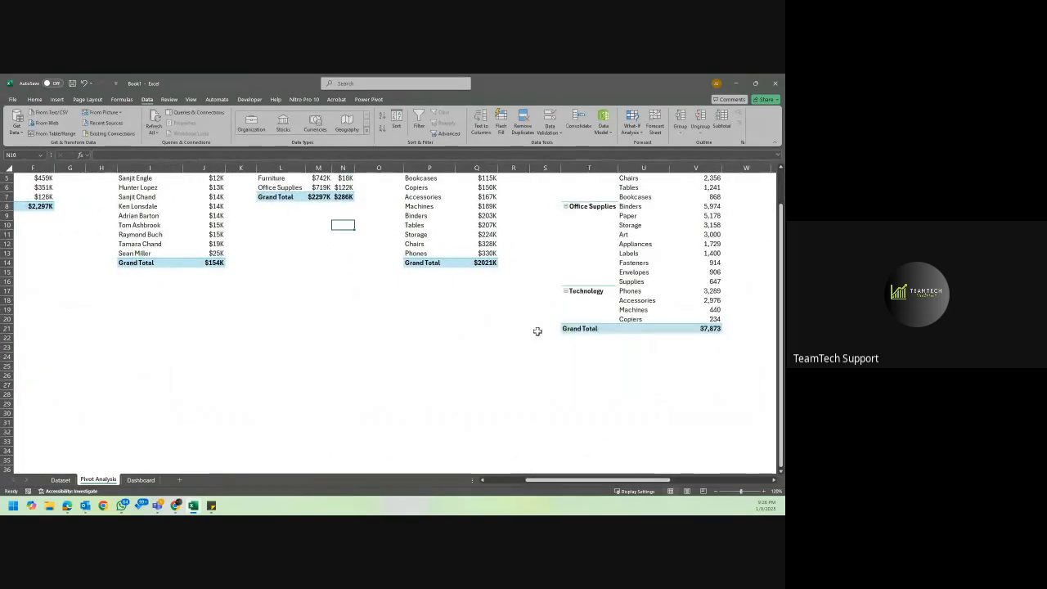
pyautogui.scroll(5, 256, 395)
pyautogui.hscroll(-3, 256, 395)
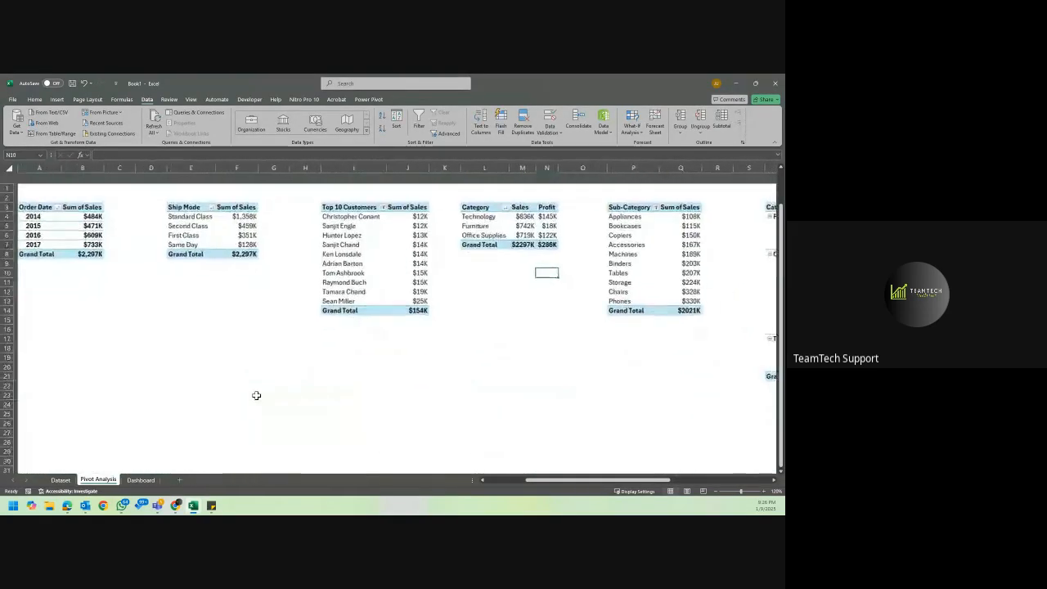
pyautogui.scroll(-4, 256, 395)
pyautogui.scroll(2, 256, 395)
pyautogui.scroll(2, 256, 395)
pyautogui.hscroll(-1, 256, 395)
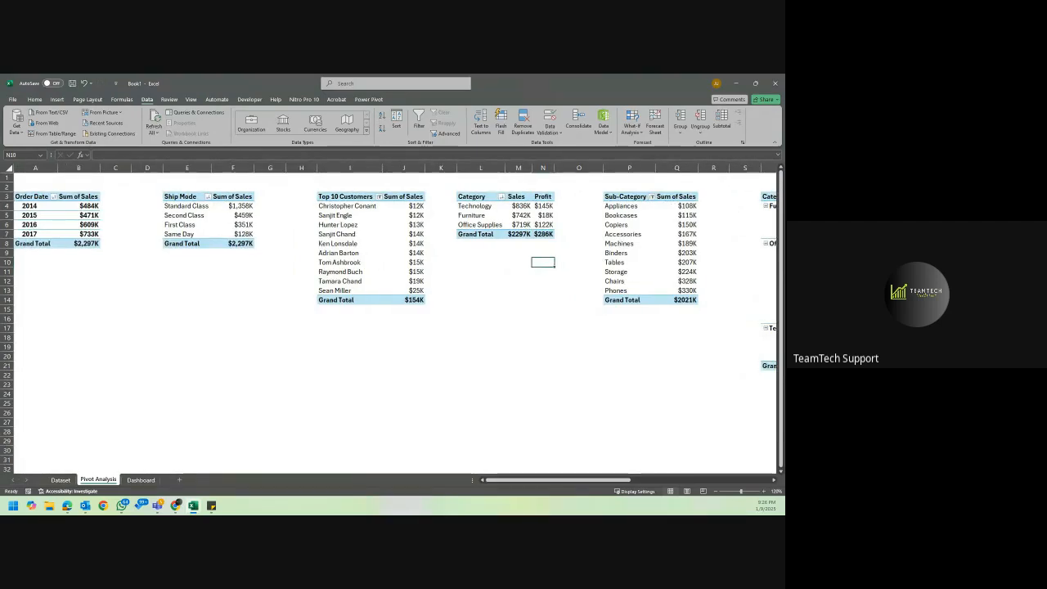
pyautogui.hotkey('alt', 'Tab')
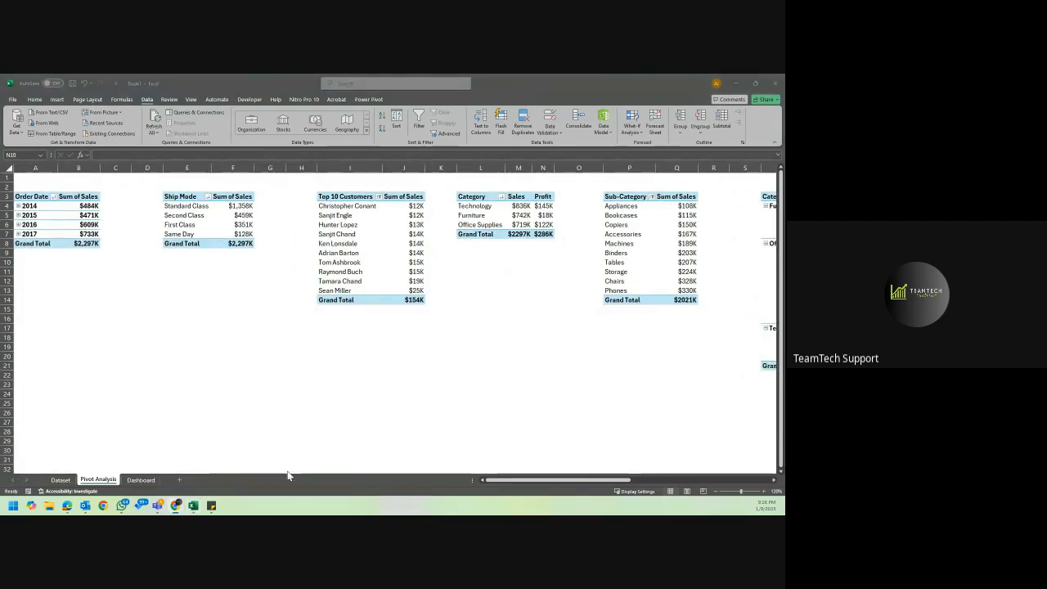
# Paste the four cut charts onto the Dashboard sheet and move them up together below the Sales Trend by Year chart.
pyautogui.click(139, 479)
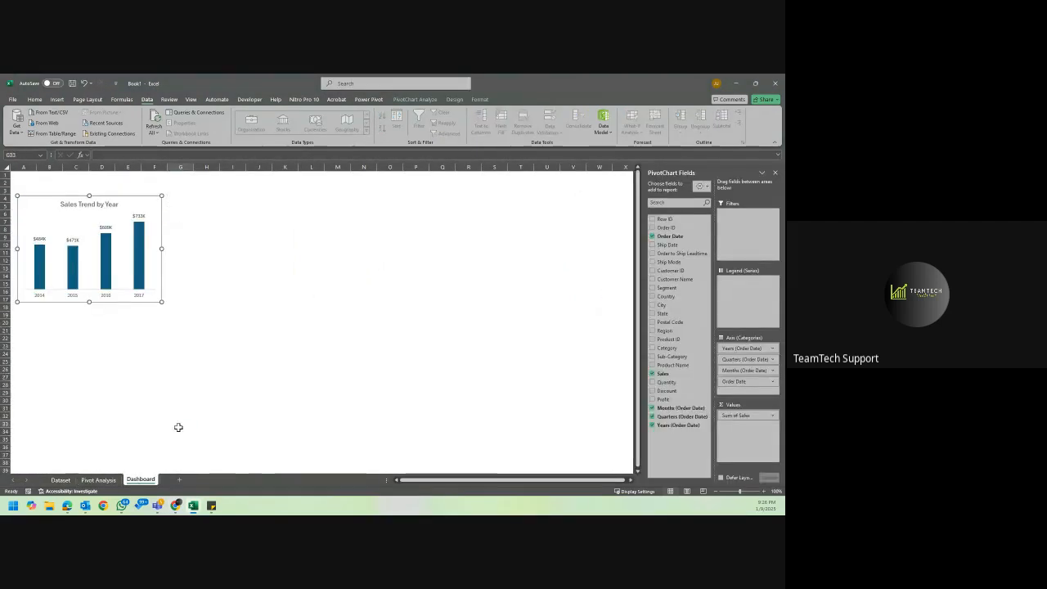
pyautogui.click(180, 423)
pyautogui.hotkey('ctrl', 'v')
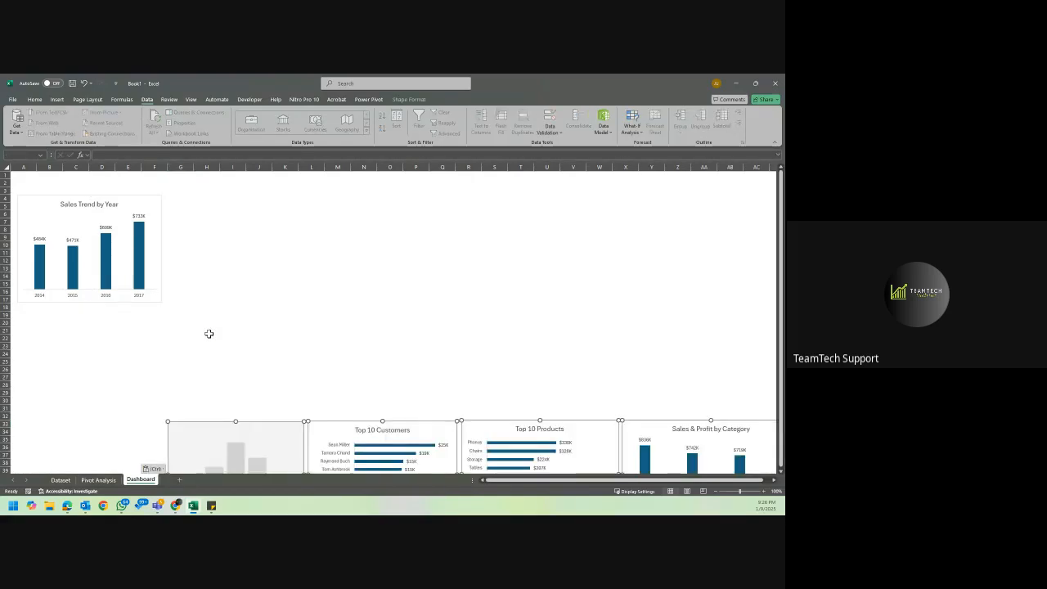
pyautogui.moveTo(259, 424); pyautogui.dragTo(216, 316)
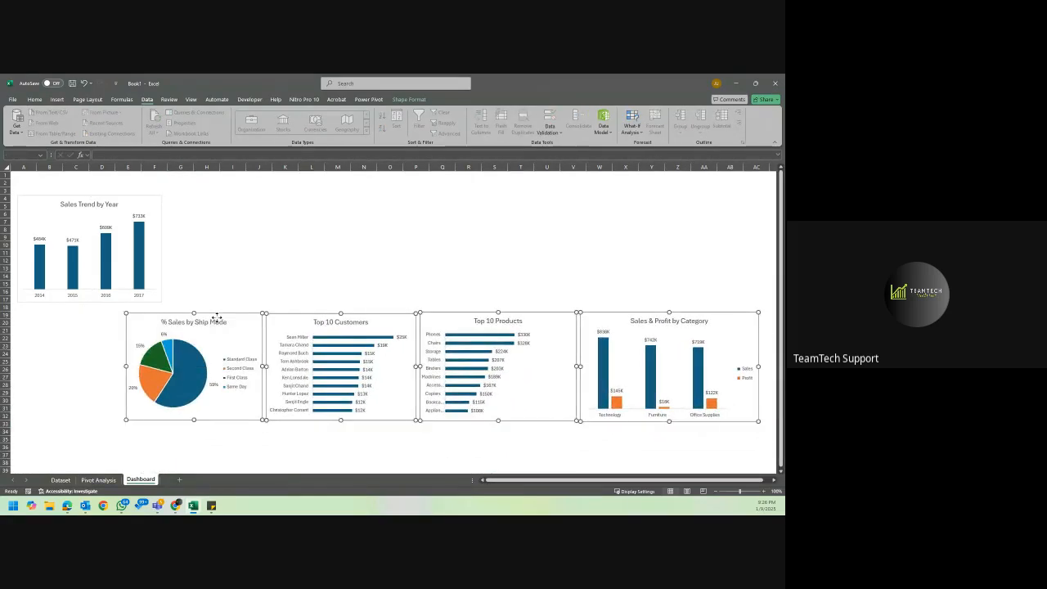
pyautogui.click(377, 248)
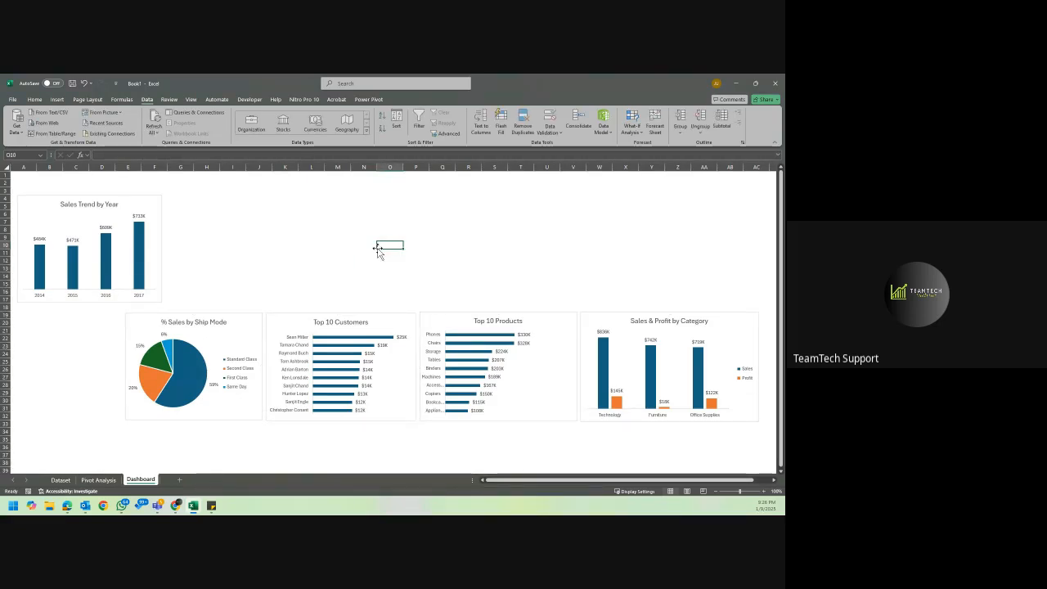
# Move the % Sales by Ship Mode chart on the Dashboard above Top 10 Customers, around cell I5, and hide the chart field list.
pyautogui.hscroll(3, 378, 252)
pyautogui.hscroll(-2, 378, 252)
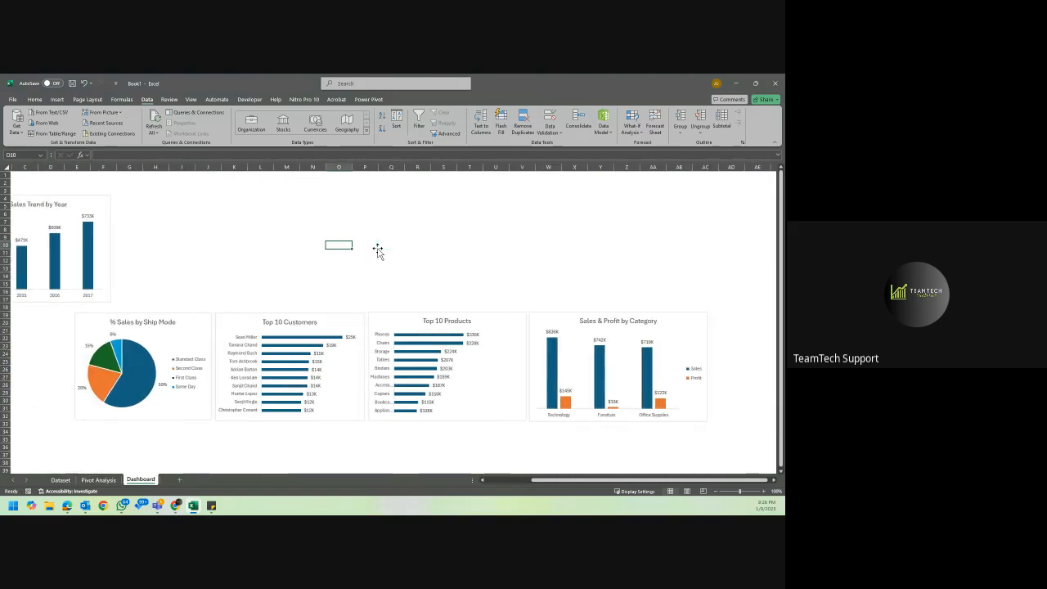
pyautogui.click(98, 481)
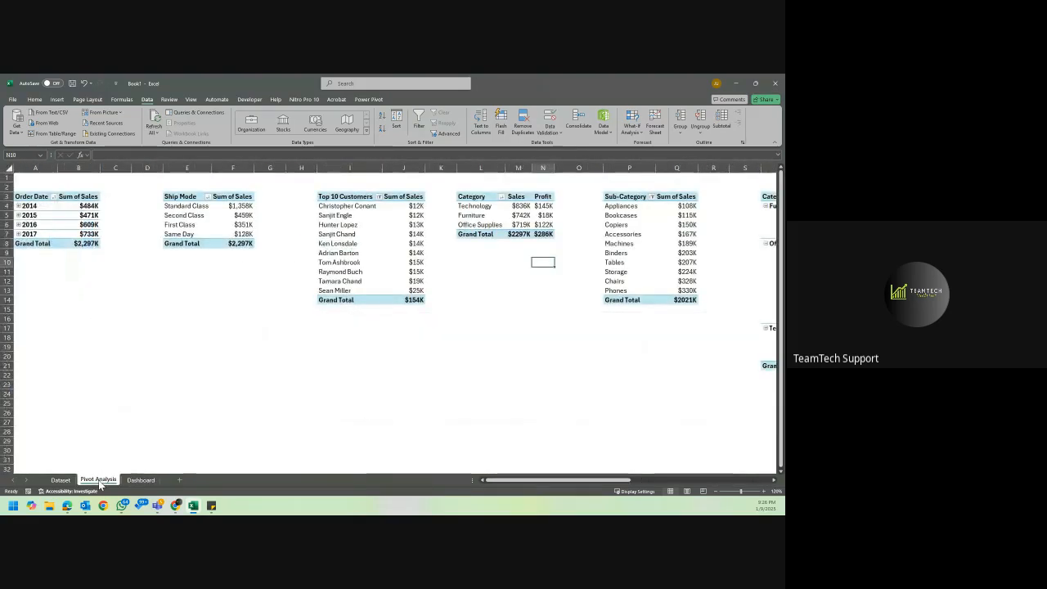
pyautogui.click(141, 480)
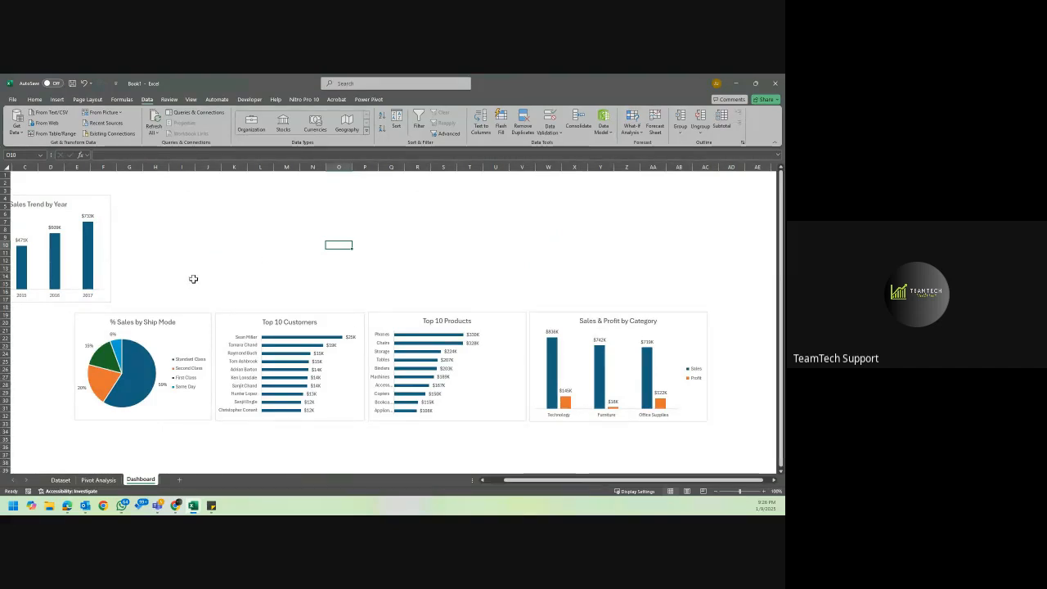
pyautogui.hscroll(-2, 185, 323)
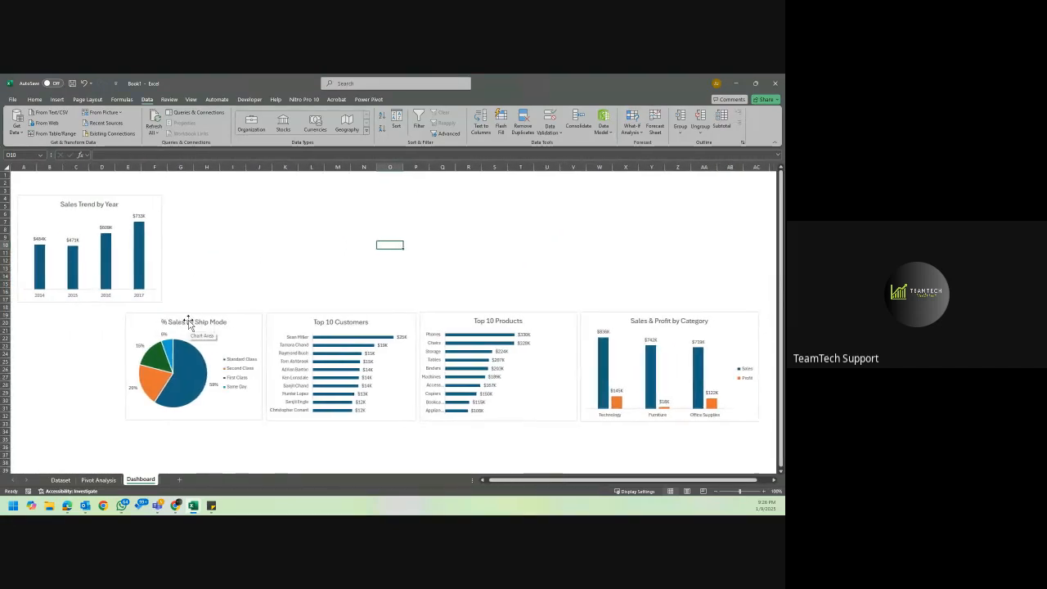
pyautogui.moveTo(310, 219); pyautogui.dragTo(346, 212)
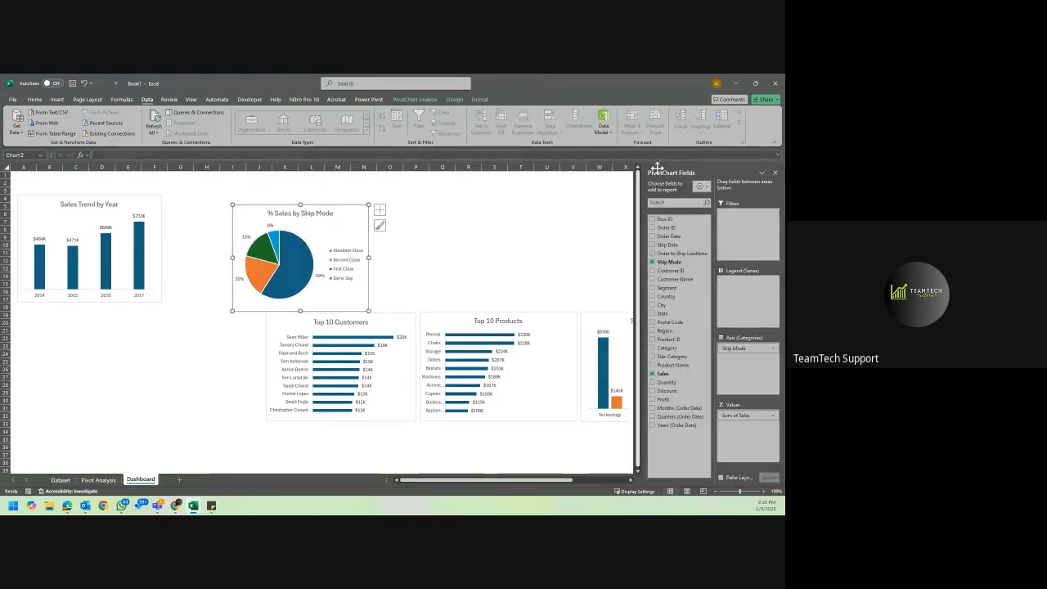
pyautogui.click(776, 173)
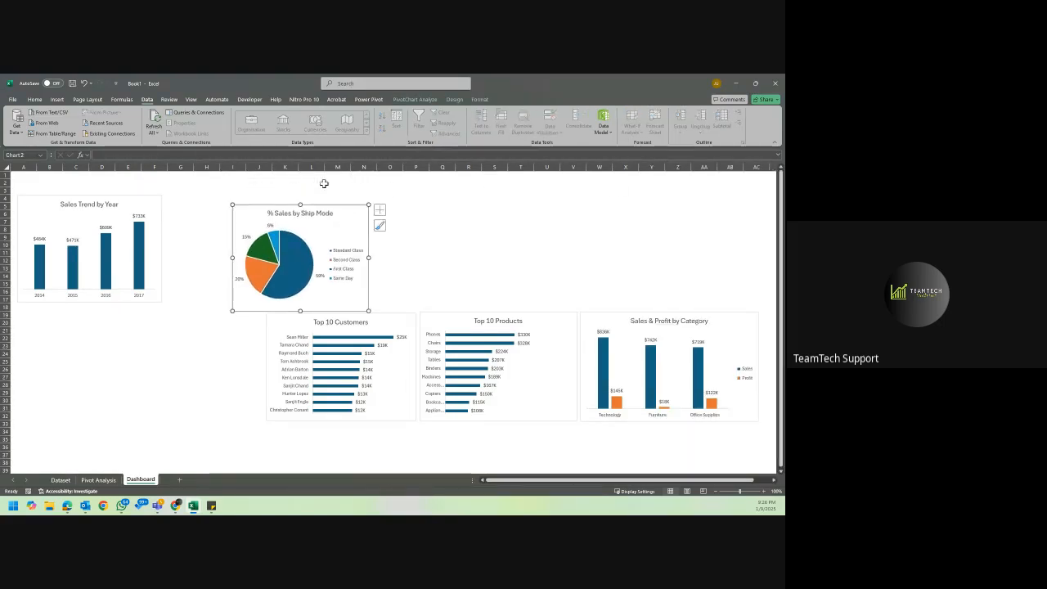
# Move the Sales Trend by Year chart from the Dashboard back to the Pivot Analysis sheet at cell C12.
pyautogui.moveTo(149, 203); pyautogui.dragTo(174, 261)
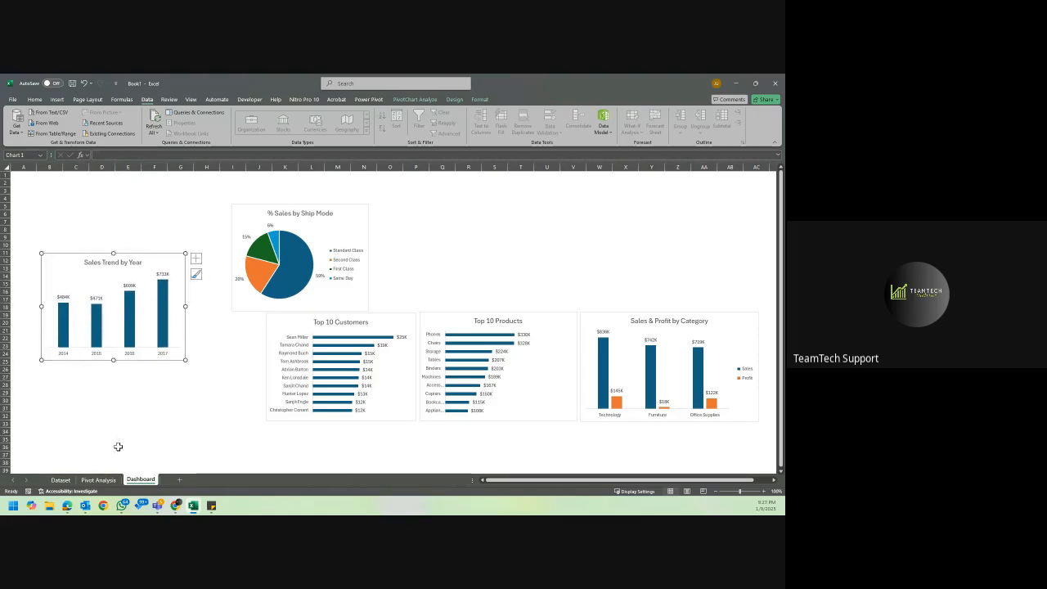
pyautogui.moveTo(160, 302)
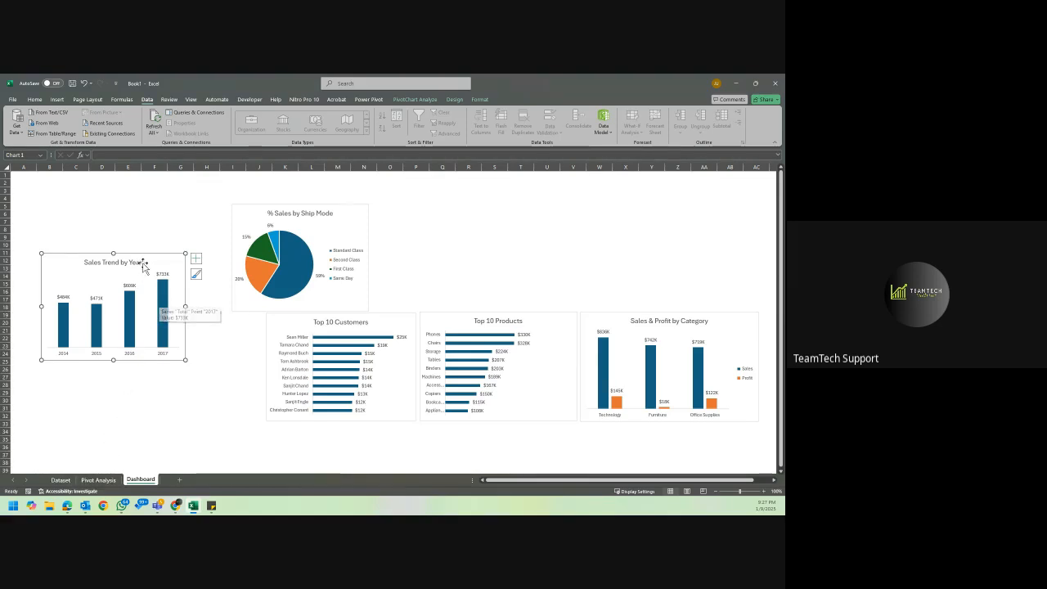
pyautogui.press('Delete')
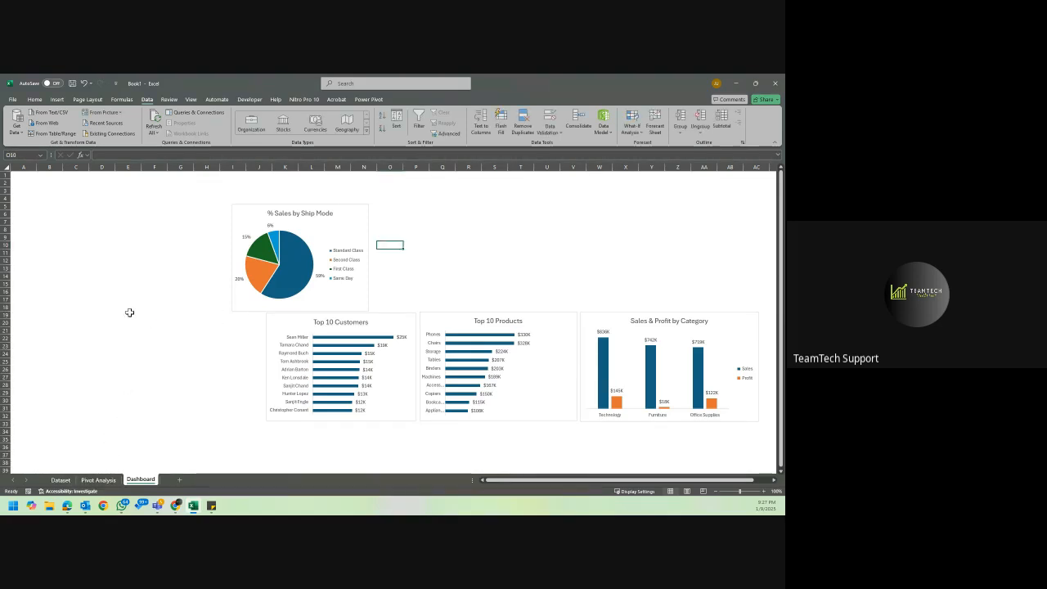
pyautogui.click(98, 480)
pyautogui.click(120, 278)
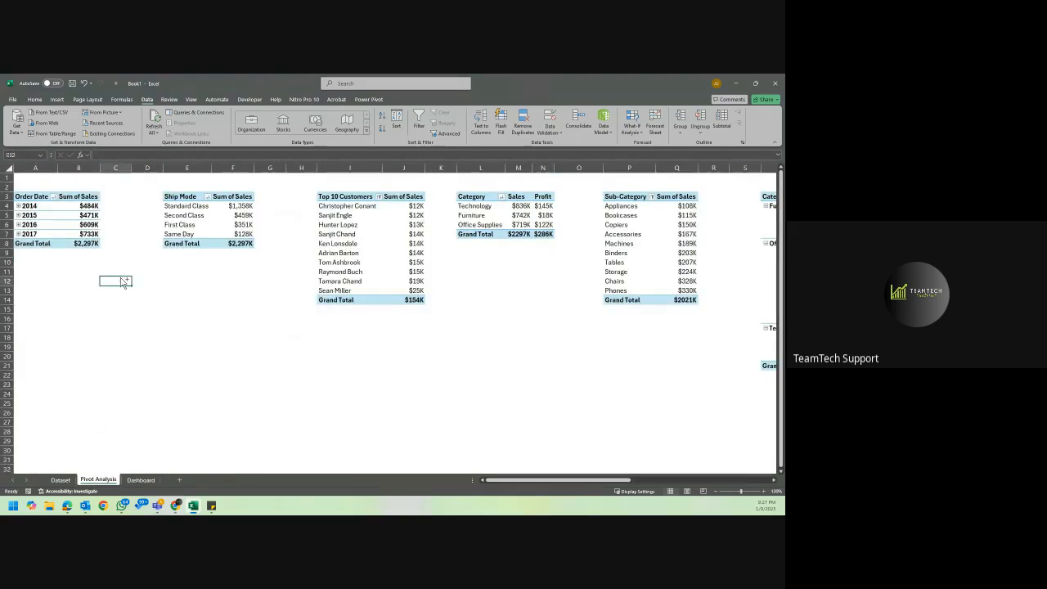
pyautogui.hotkey('ctrl', 'v')
# Show the field list for the yearly sales PivotTable and add Profit to its values below Sum of Sales.
pyautogui.click(60, 215)
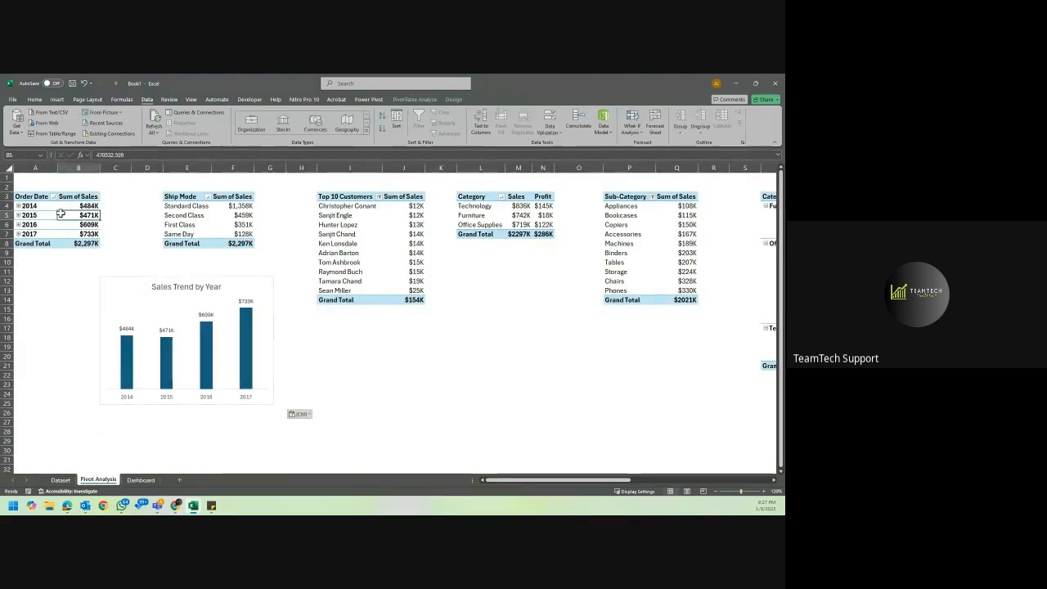
pyautogui.rightClick(82, 215)
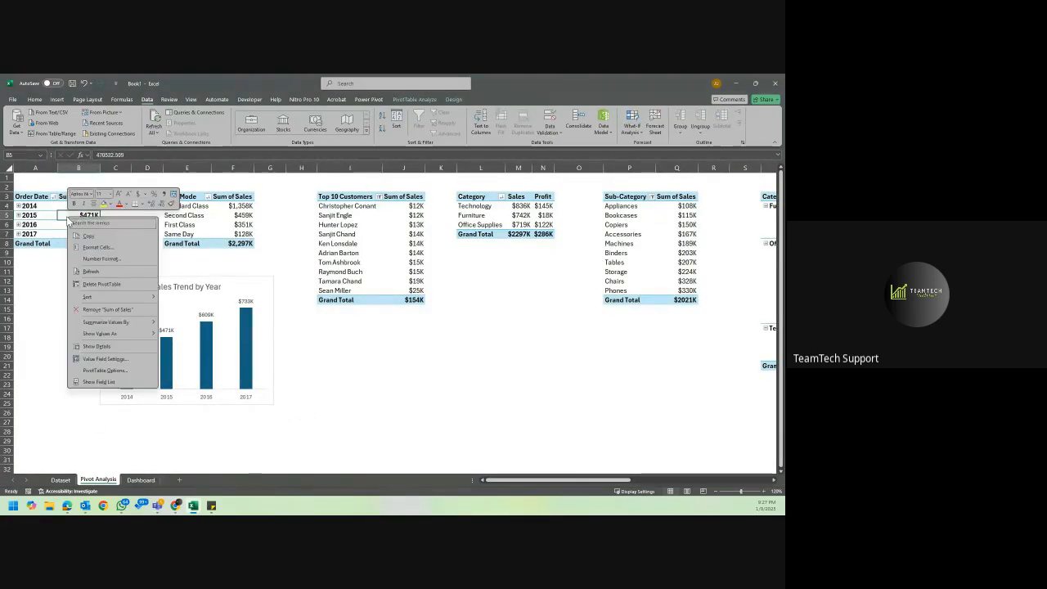
pyautogui.click(99, 382)
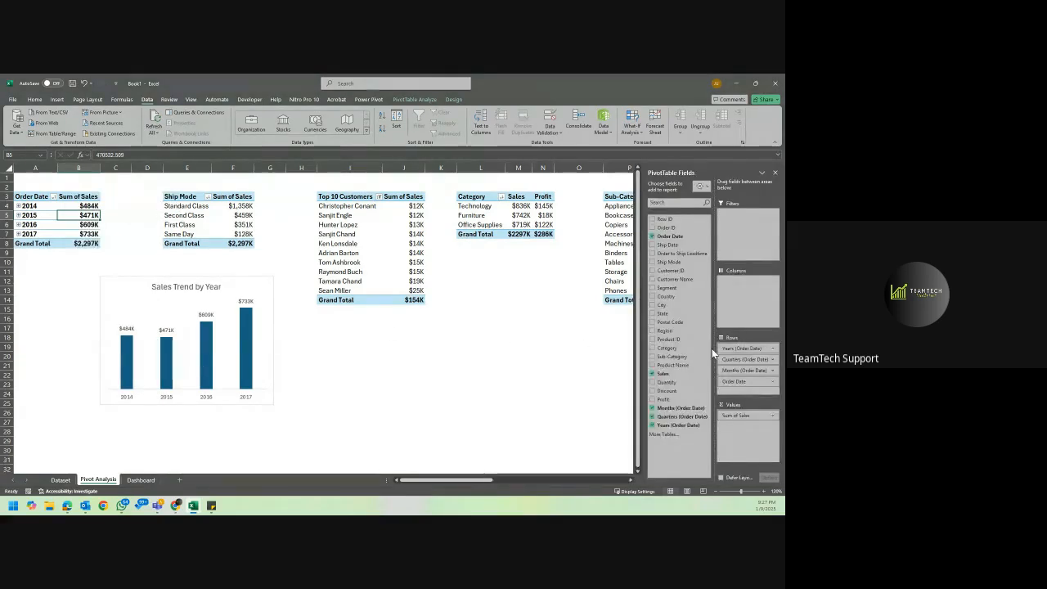
pyautogui.moveTo(678, 399); pyautogui.dragTo(763, 450)
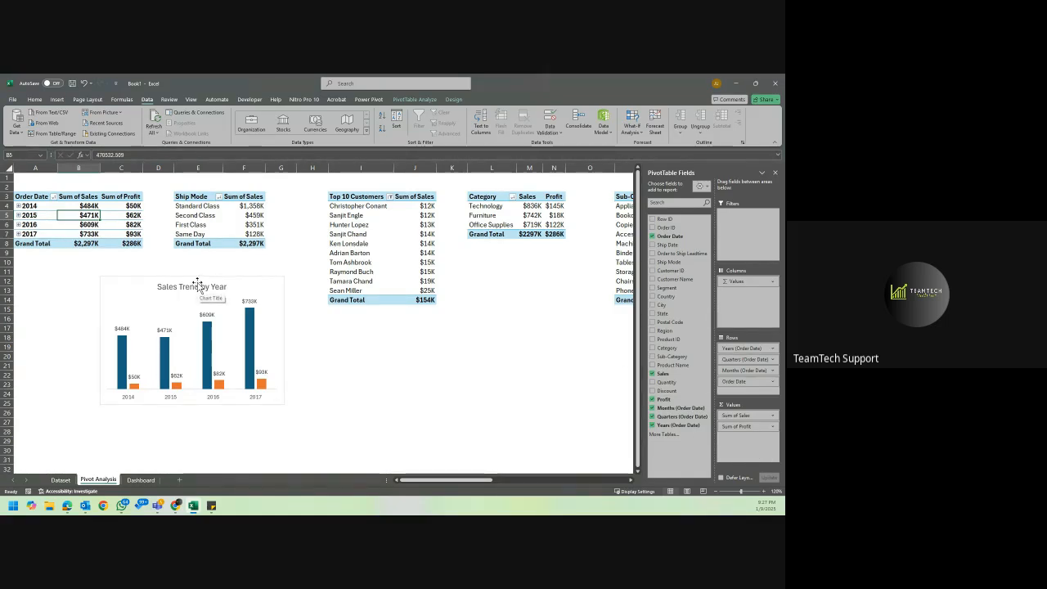
# Change the Sales Trend by Year chart to a combo with Sum of Sales as clustered columns and Sum of Profit as a secondary-axis line.
pyautogui.click(244, 284)
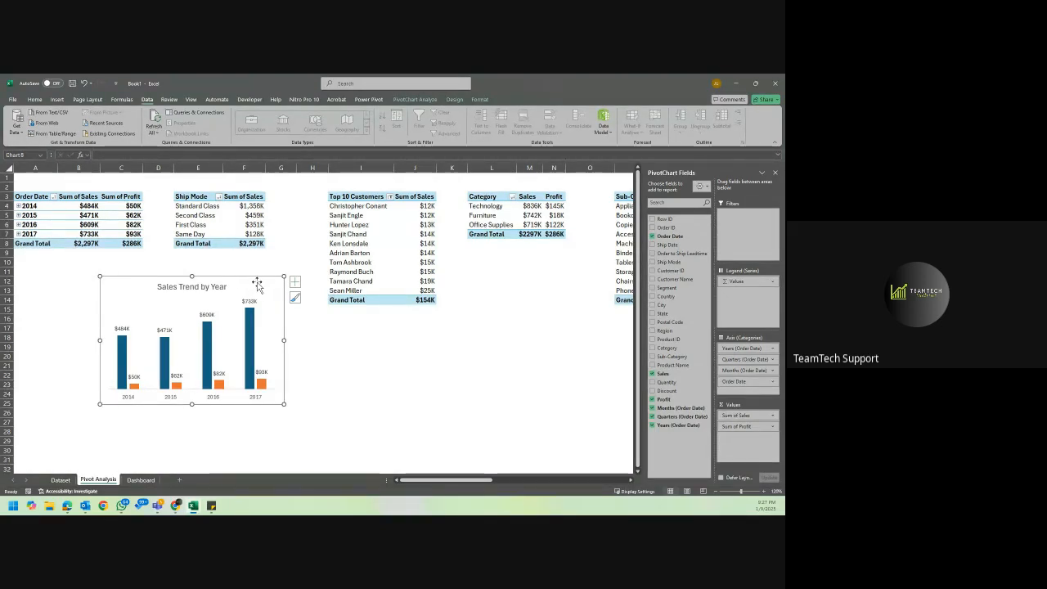
pyautogui.rightClick(257, 284)
pyautogui.press('Escape')
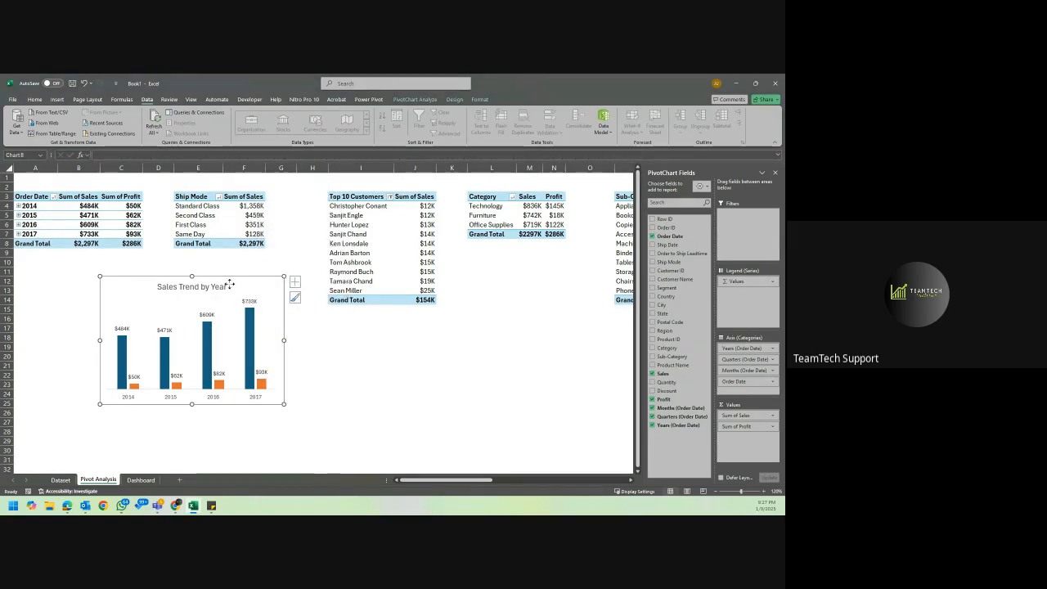
pyautogui.rightClick(230, 286)
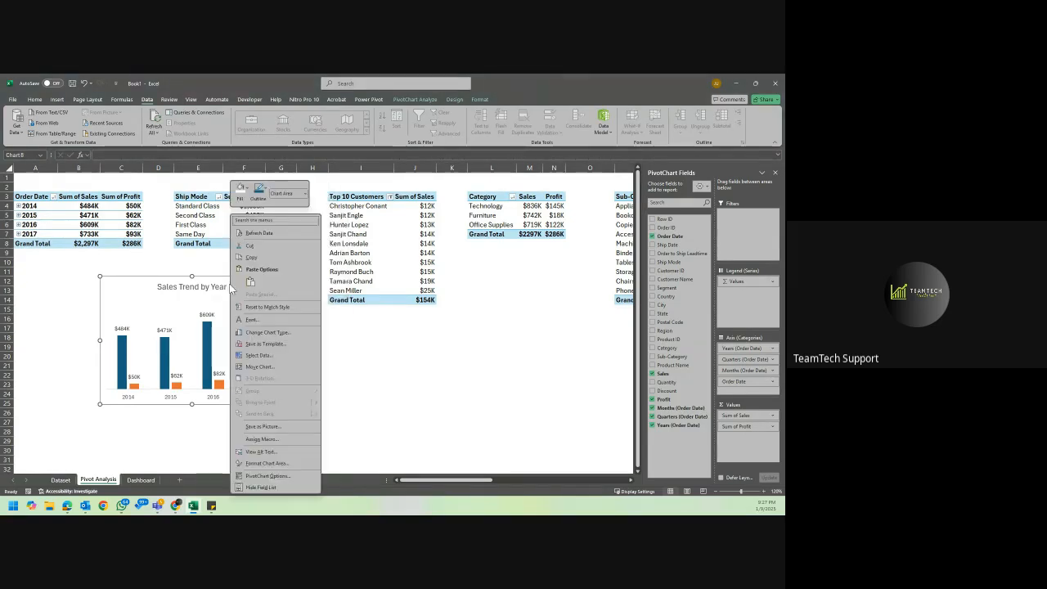
pyautogui.click(281, 333)
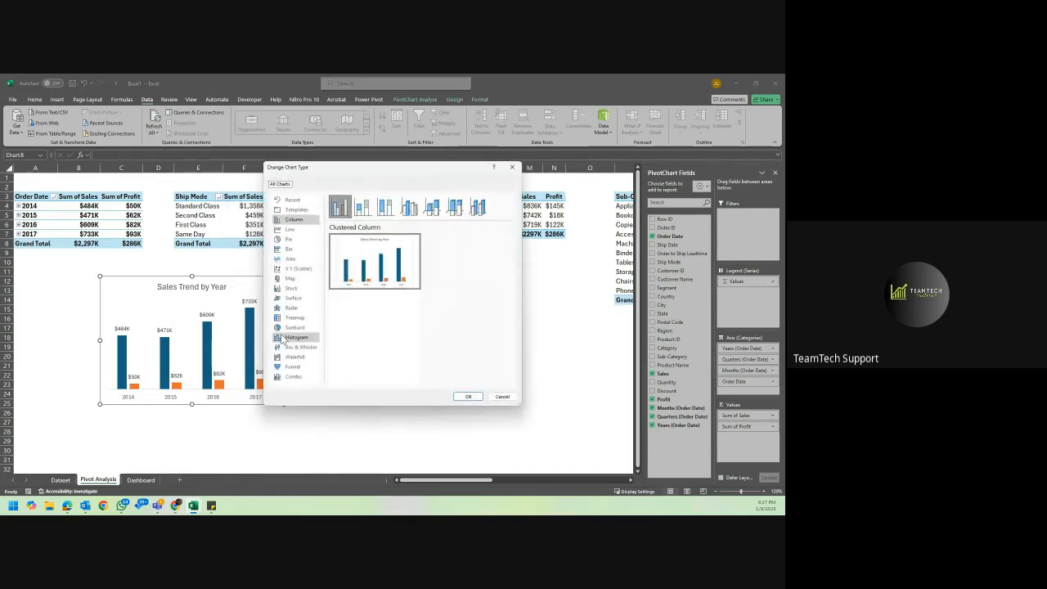
pyautogui.click(293, 376)
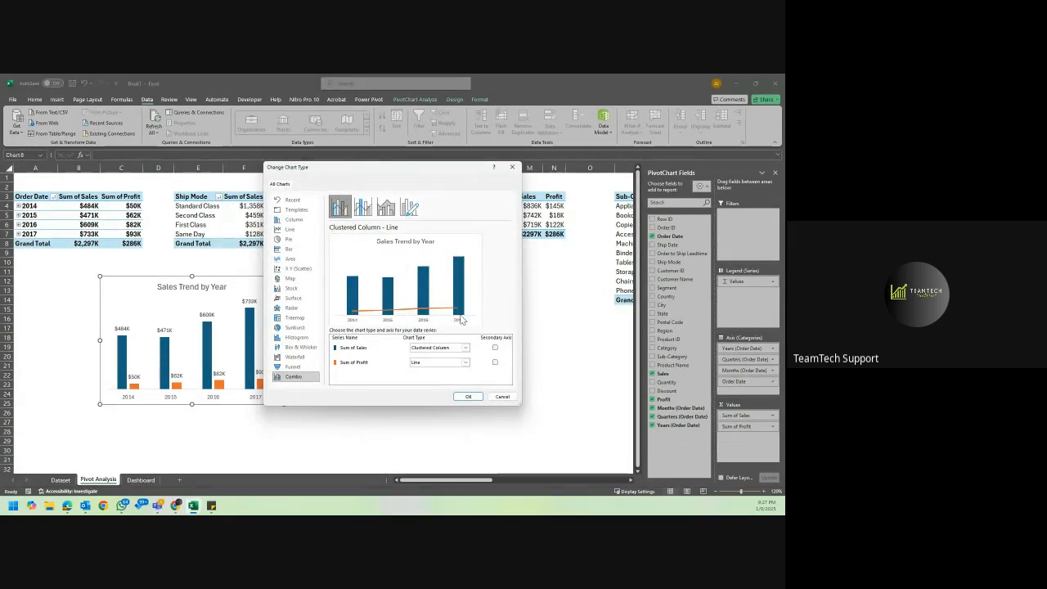
pyautogui.click(495, 362)
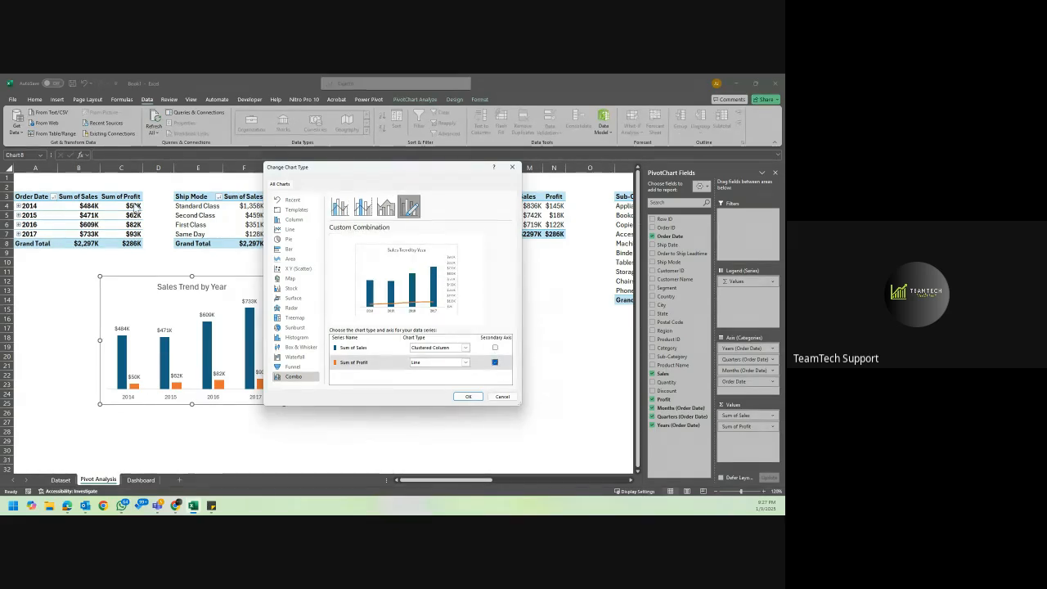
pyautogui.click(467, 396)
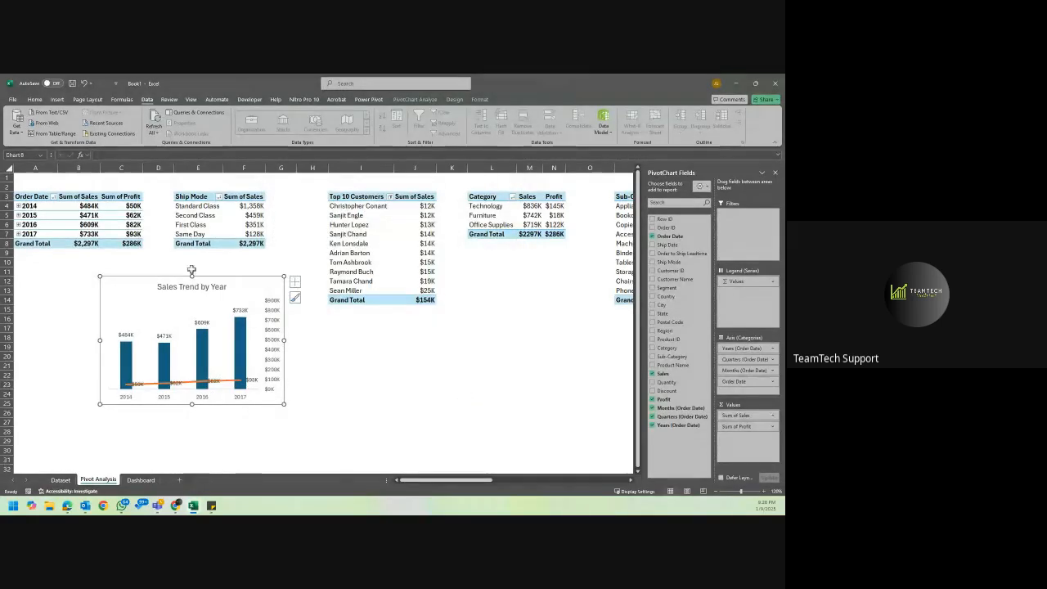
# Show Sum of Profit in the yearly sales PivotTable as percentages of its total, formatted without decimal places.
pyautogui.rightClick(130, 210)
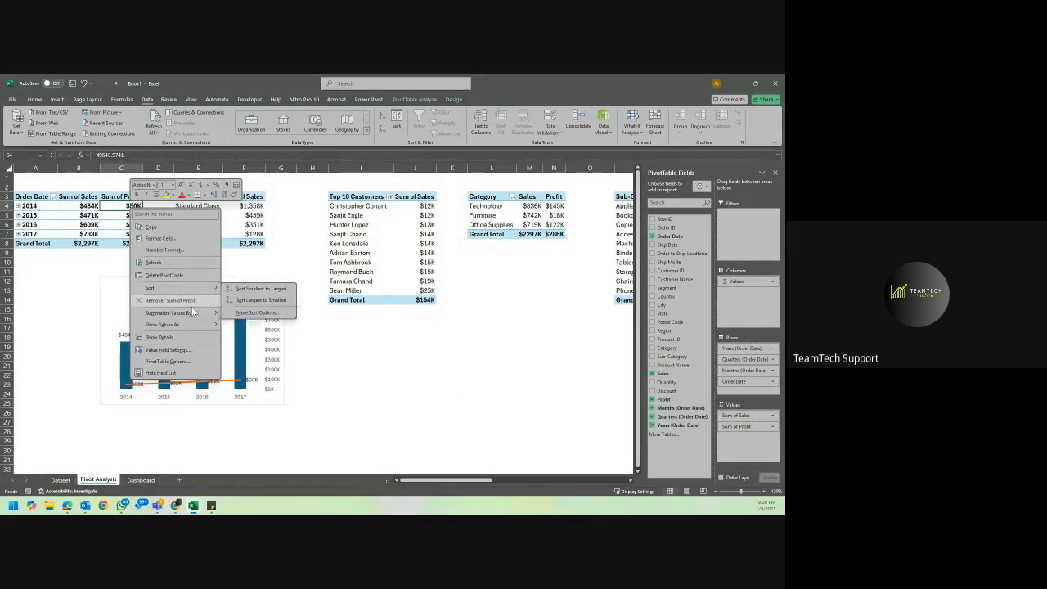
pyautogui.moveTo(180, 324)
pyautogui.click(261, 325)
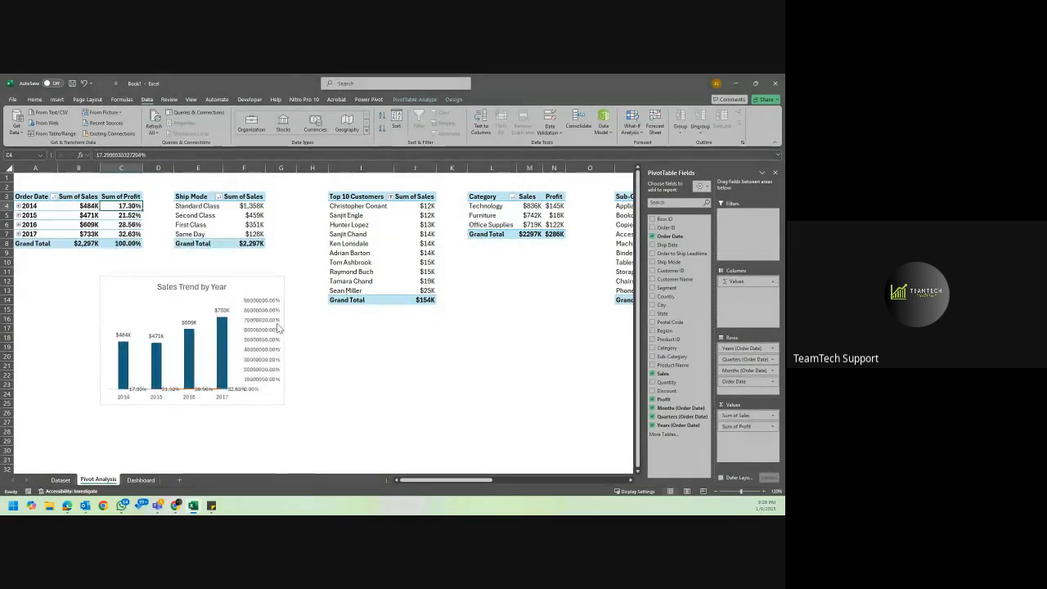
pyautogui.moveTo(130, 206); pyautogui.dragTo(129, 241)
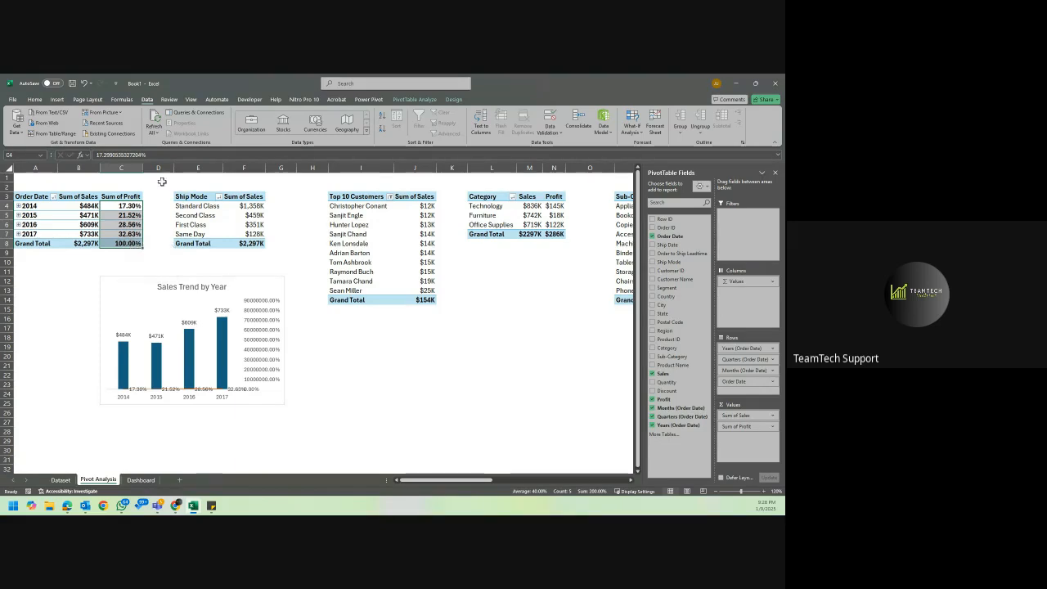
pyautogui.click(36, 100)
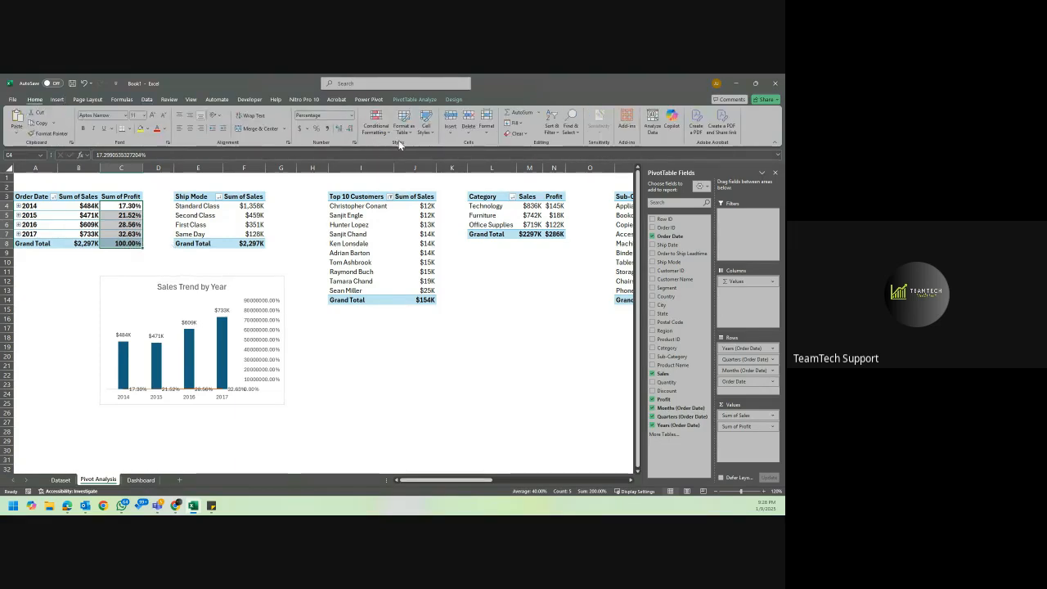
pyautogui.click(352, 129)
pyautogui.click(352, 129)
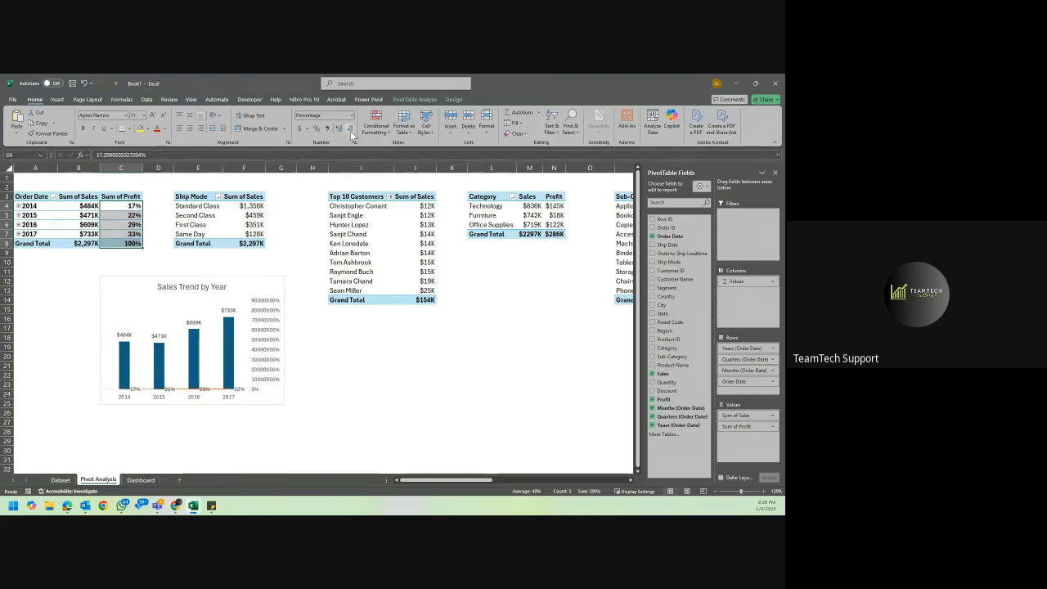
# Delete the secondary percentage axis from the Sales Trend by Year chart and try to delete its profit line.
pyautogui.click(270, 312)
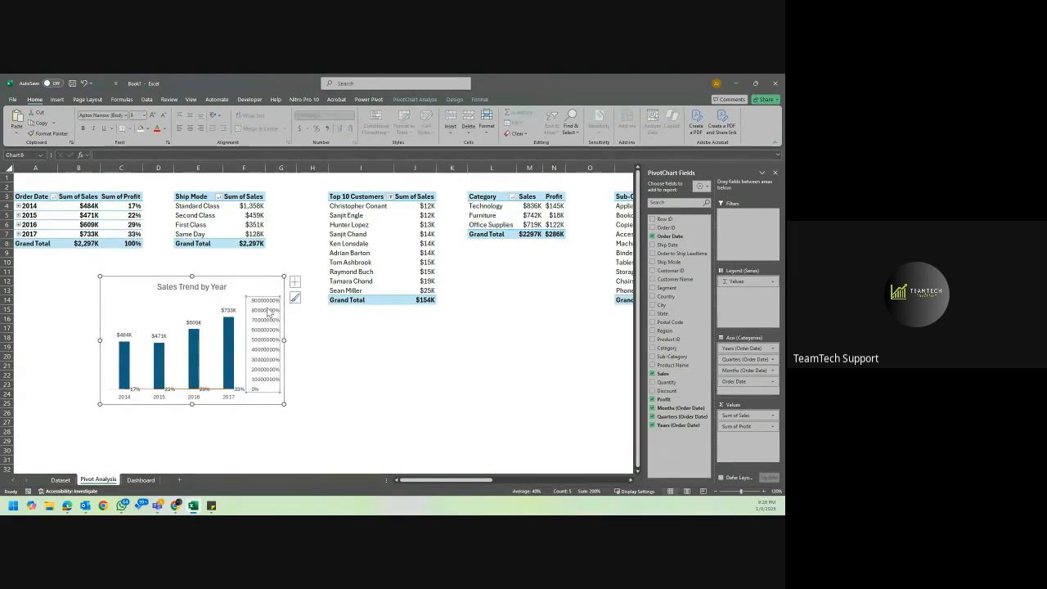
pyautogui.press('Delete')
pyautogui.click(245, 390)
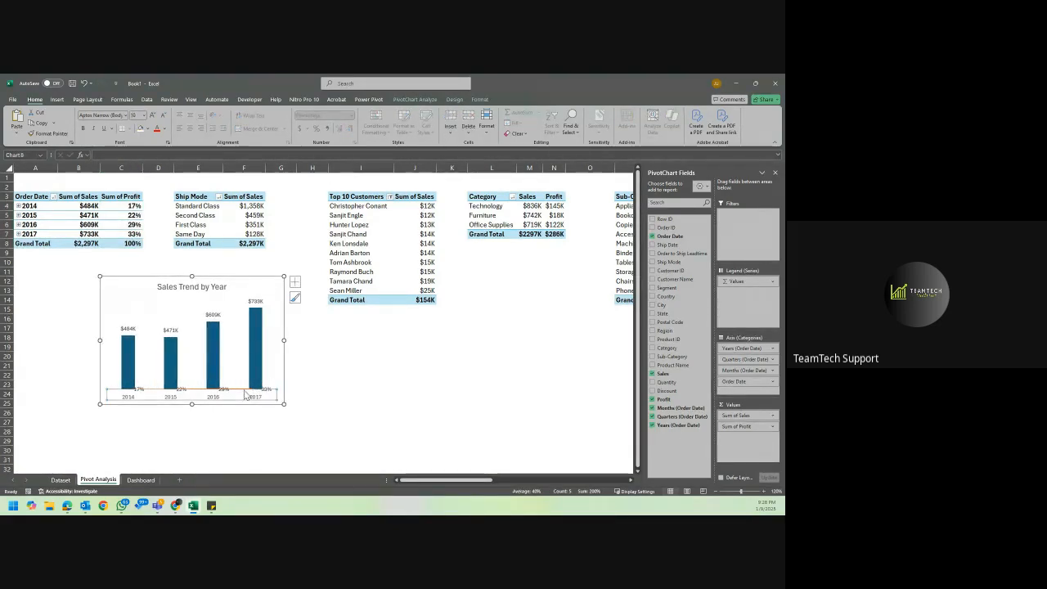
pyautogui.click(237, 389)
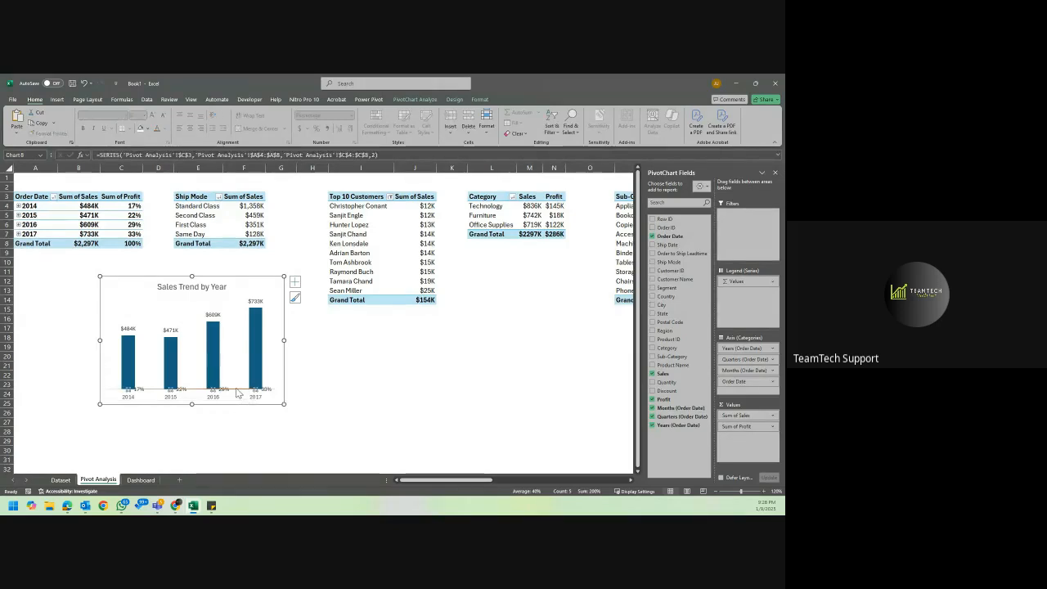
pyautogui.press('Delete')
pyautogui.click(211, 286)
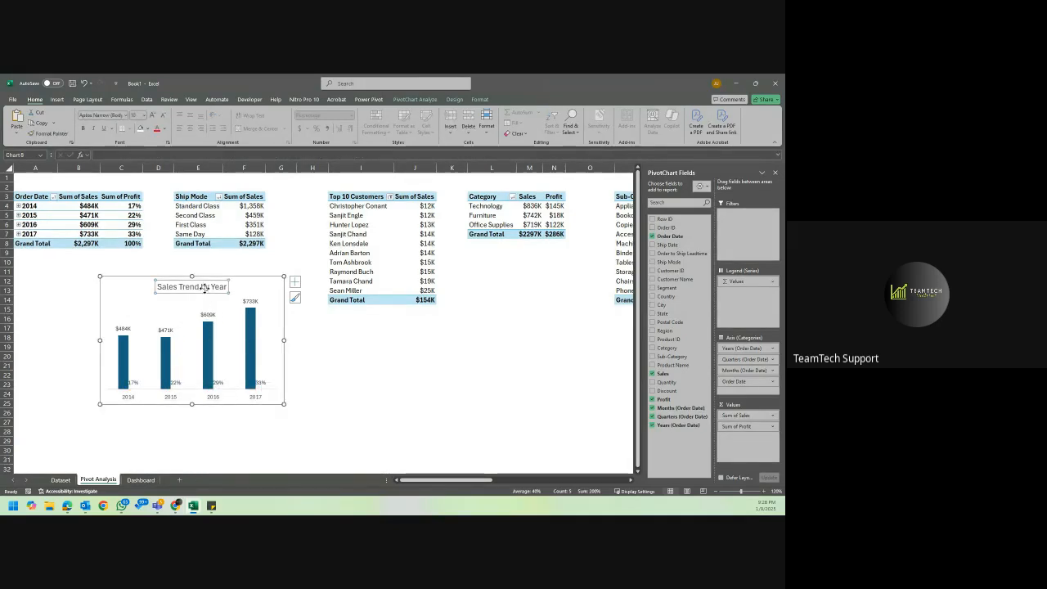
pyautogui.click(239, 288)
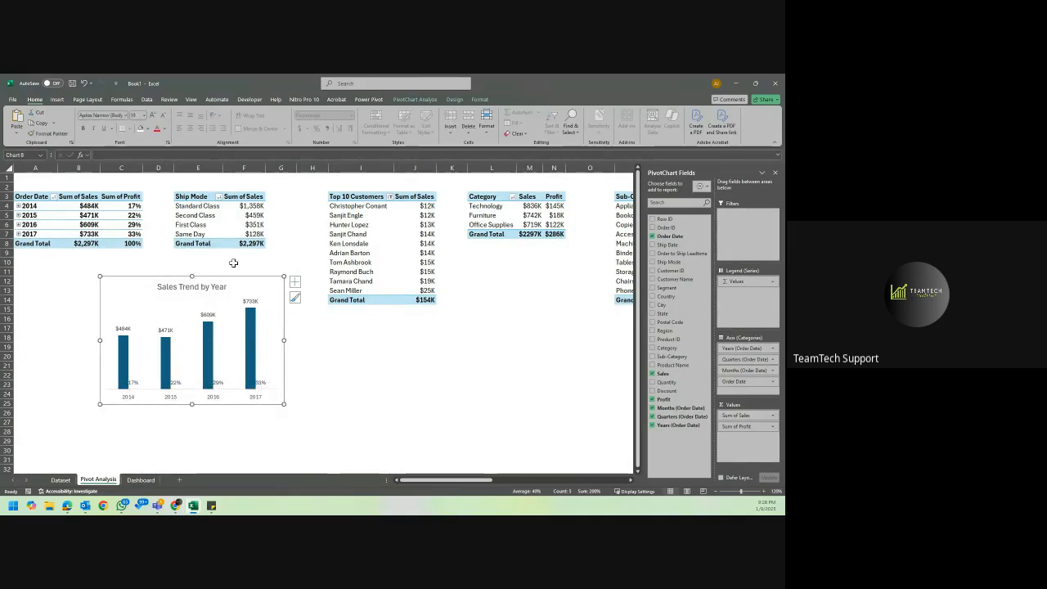
# Reapply the combo type to the Sales Trend by Year chart, with Sum of Profit as a line on the secondary axis.
pyautogui.rightClick(251, 290)
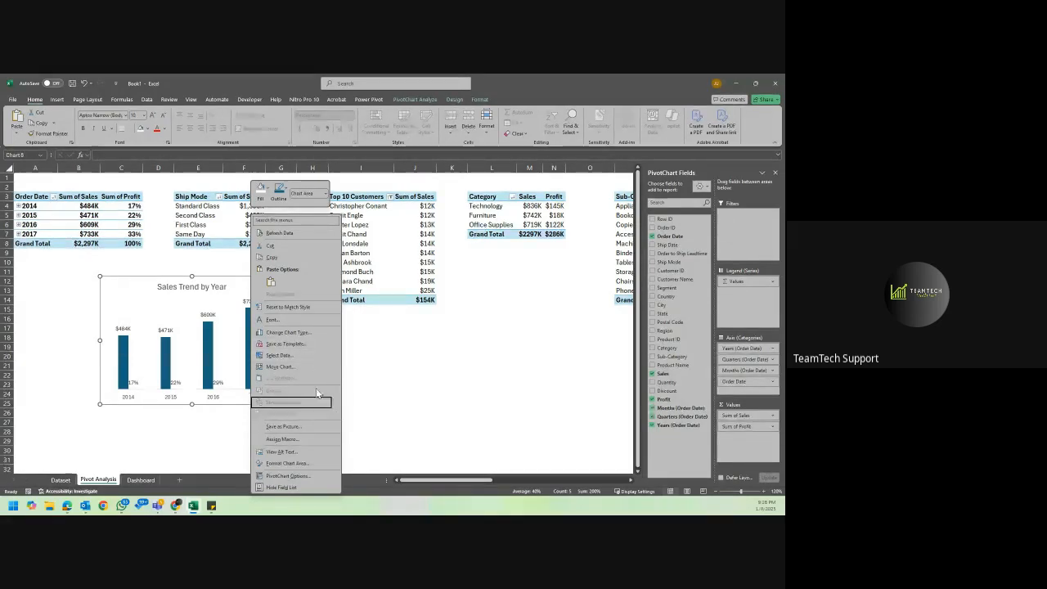
pyautogui.click(305, 335)
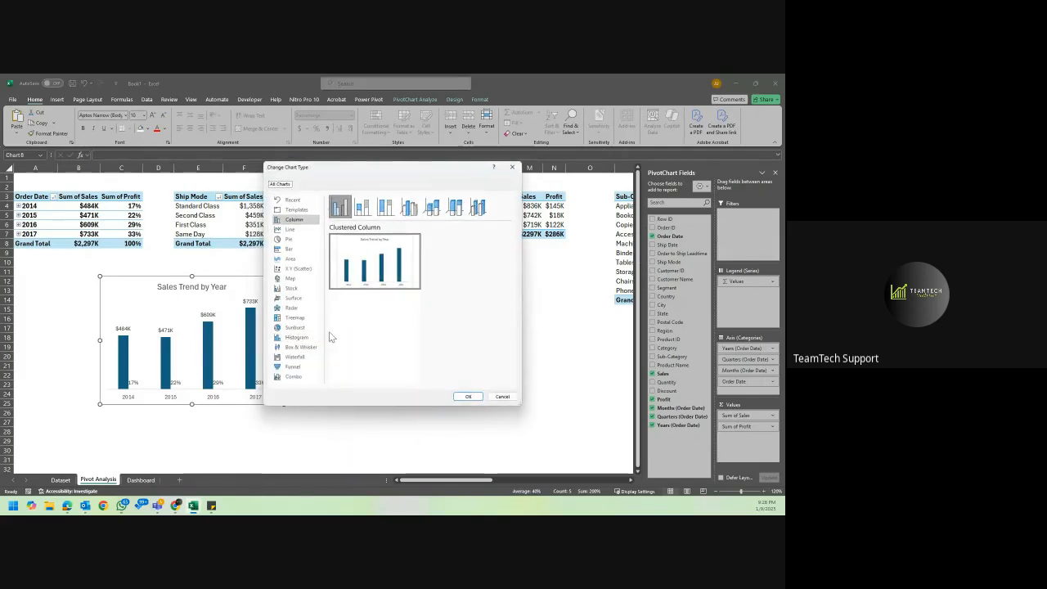
pyautogui.click(297, 377)
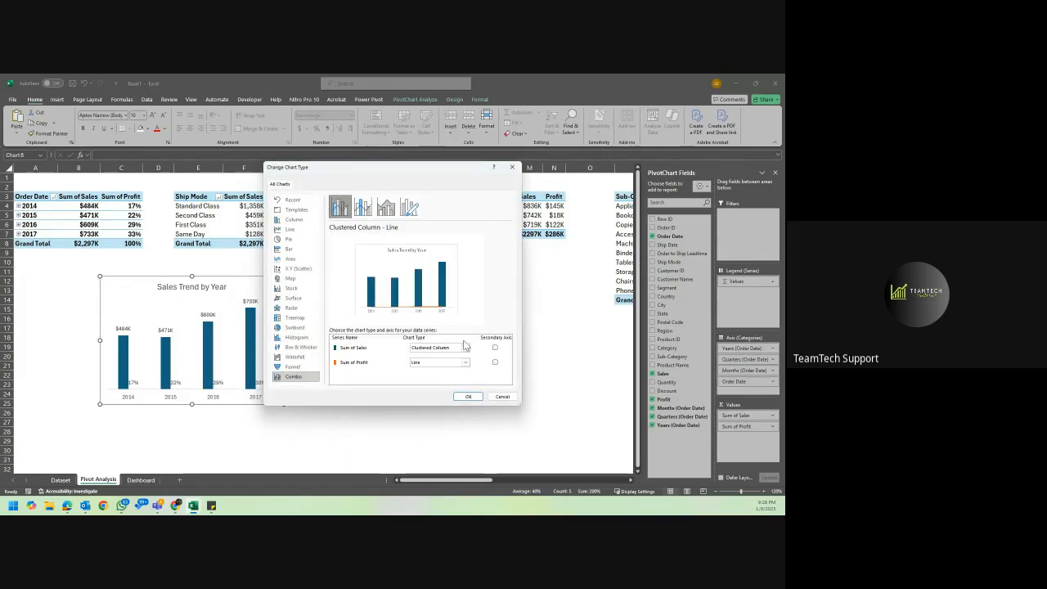
pyautogui.click(495, 362)
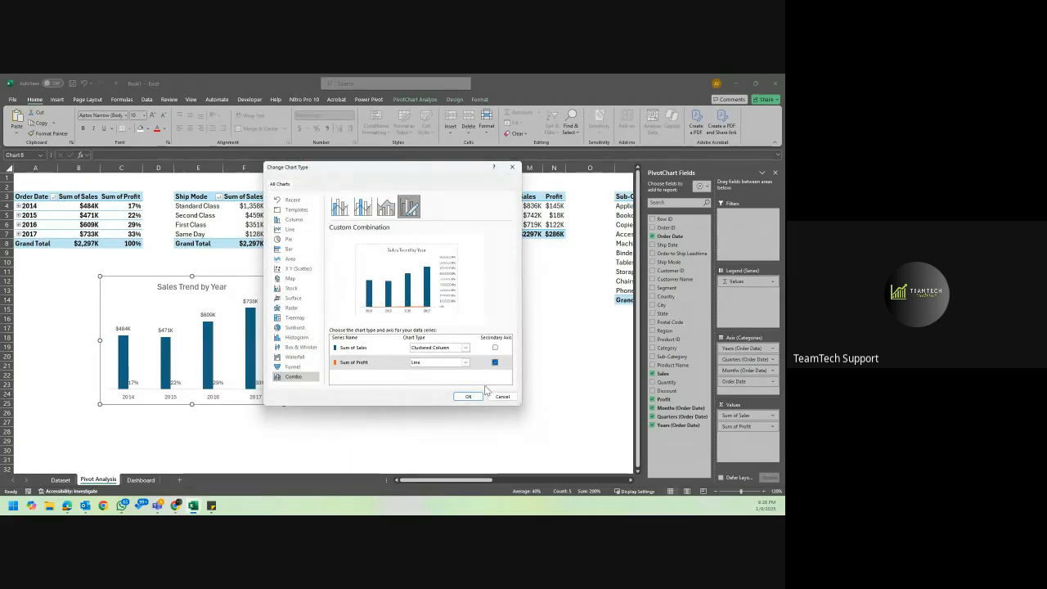
pyautogui.click(473, 396)
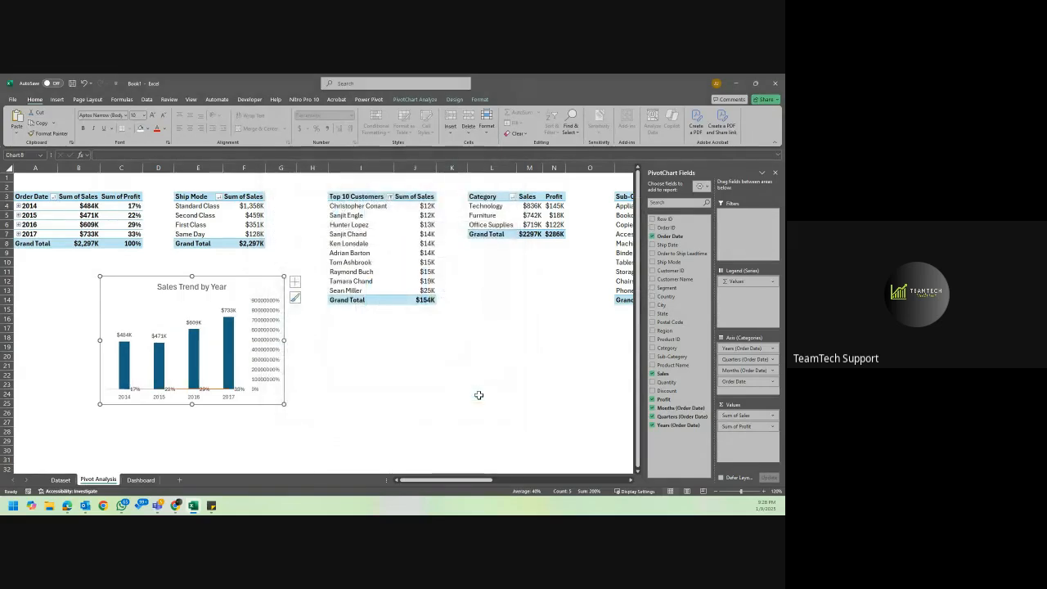
# Examine the number format settings and categories of the Sales Trend by Year chart's secondary axis, leaving its Percentage format in place.
pyautogui.click(265, 330)
pyautogui.rightClick(265, 330)
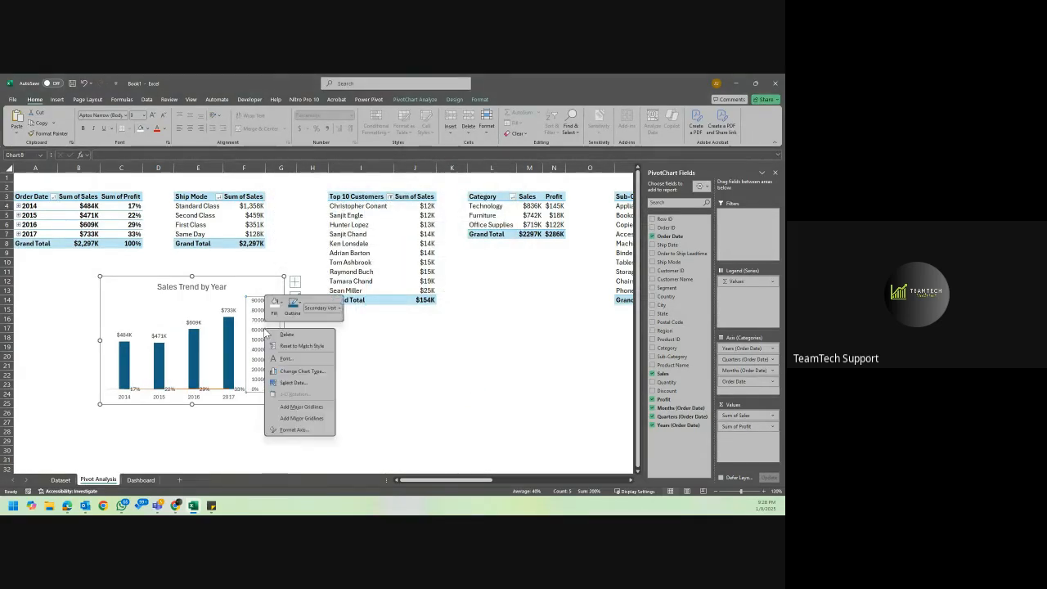
pyautogui.click(302, 431)
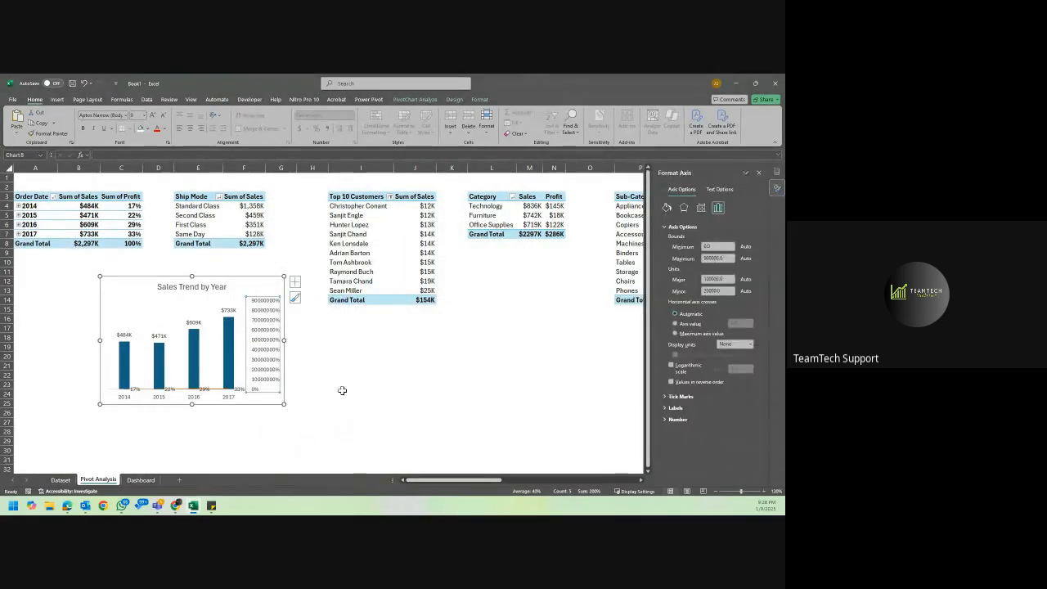
pyautogui.click(678, 420)
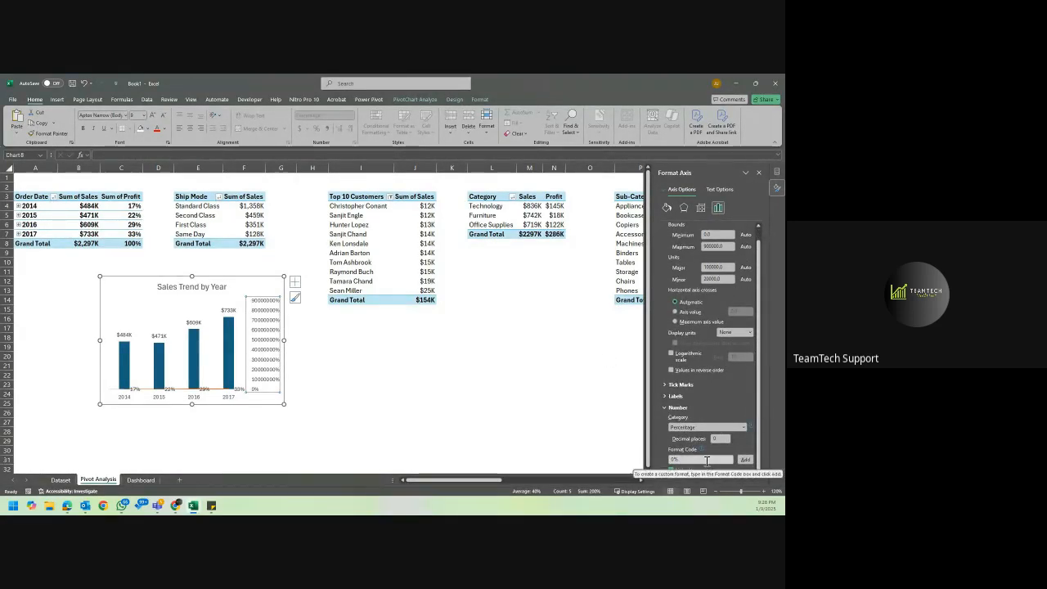
pyautogui.click(707, 461)
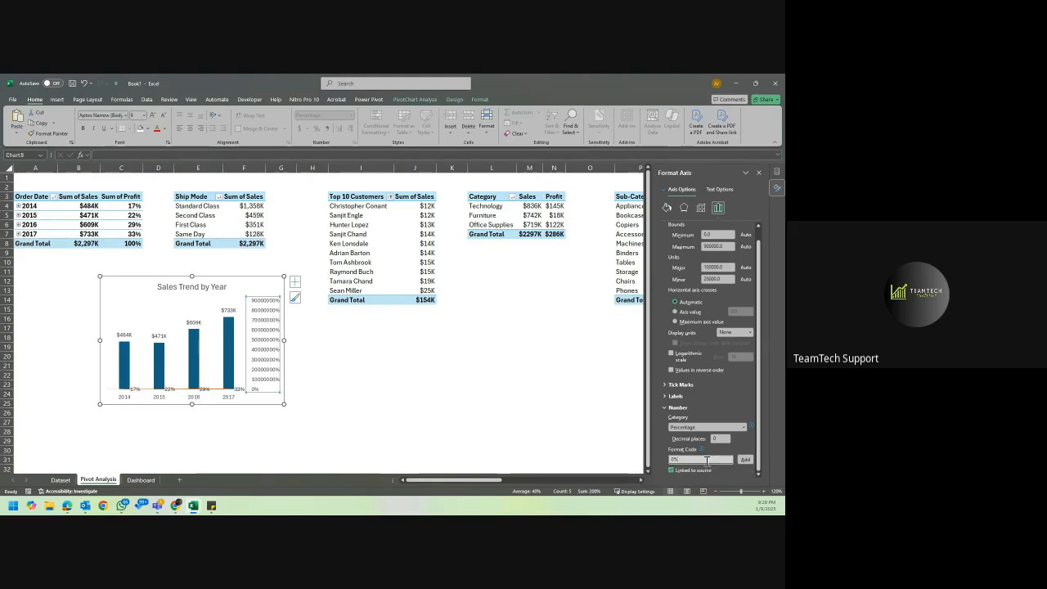
pyautogui.click(743, 427)
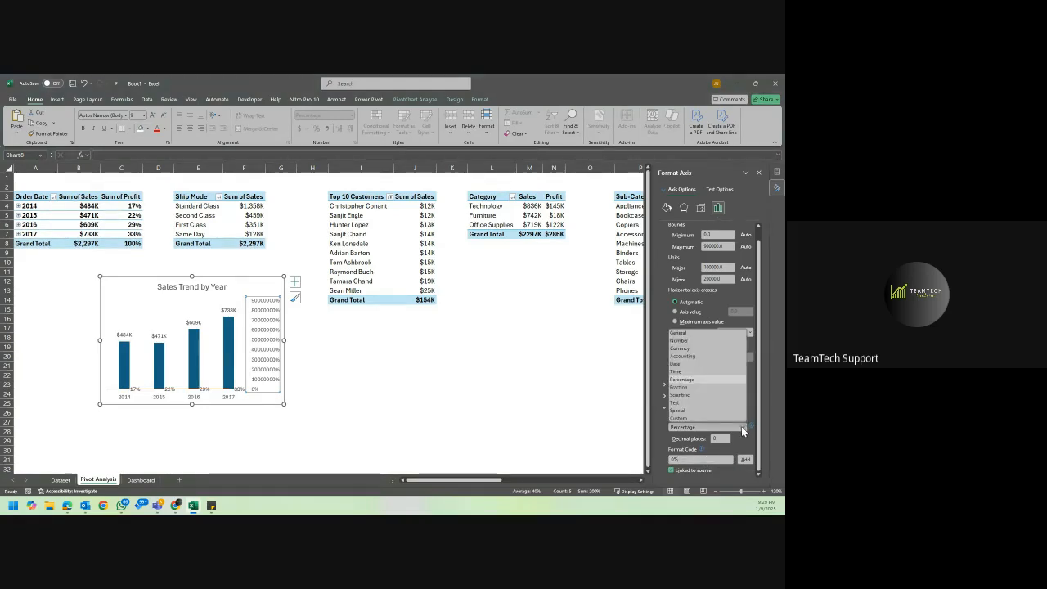
pyautogui.click(742, 427)
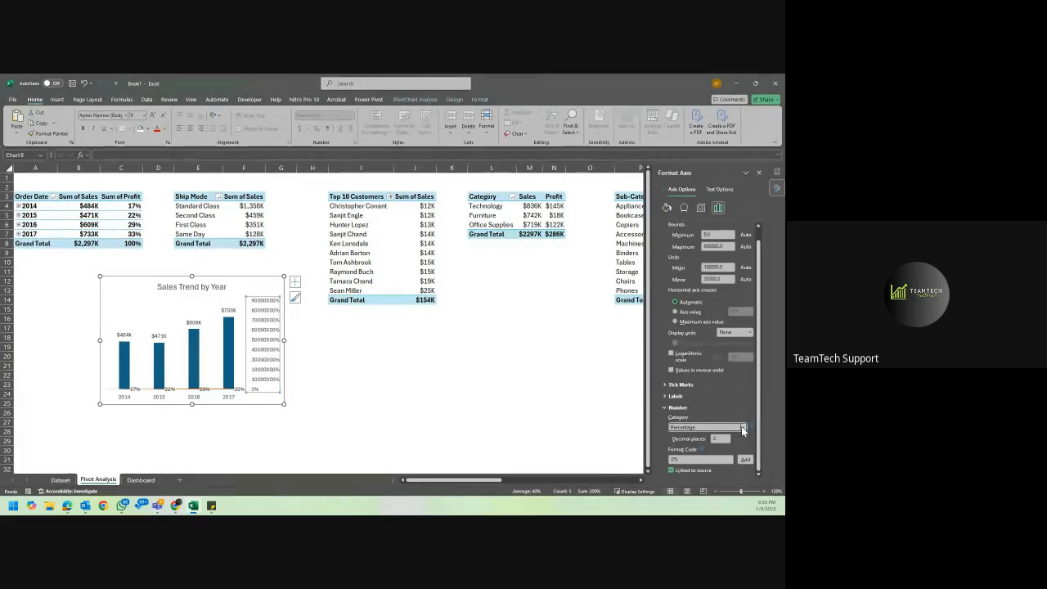
pyautogui.click(492, 365)
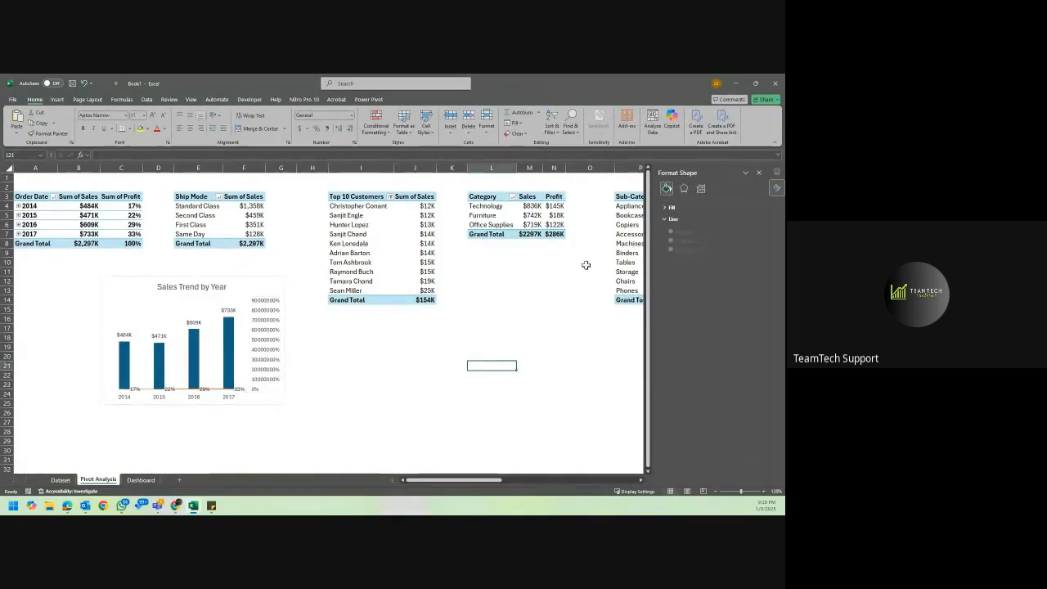
pyautogui.click(759, 172)
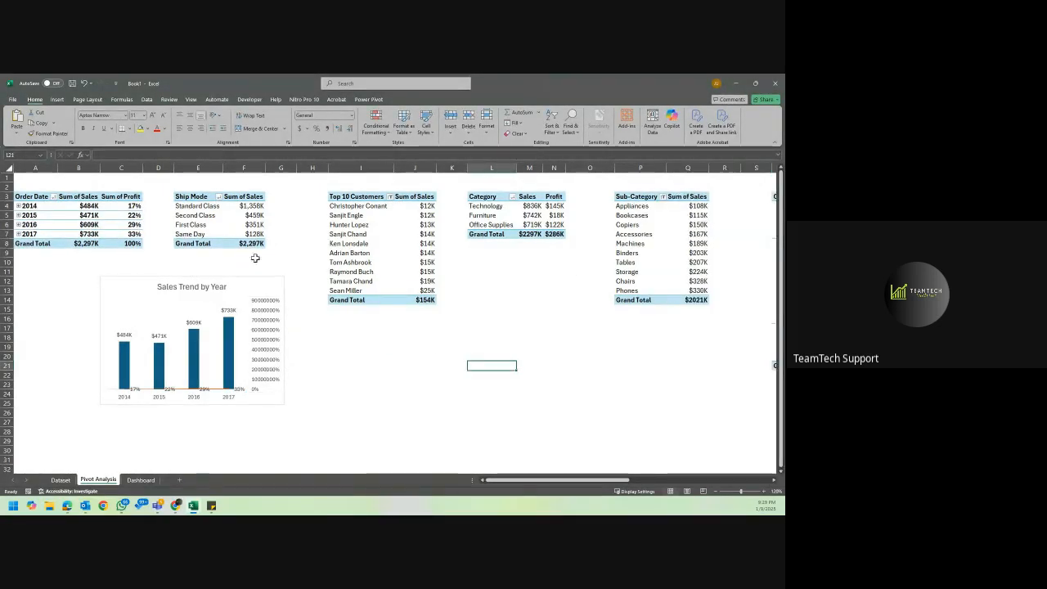
# Delete the Sales Trend by Year chart from the Pivot Analysis sheet and select cell B4 in the yearly sales PivotTable.
pyautogui.click(246, 285)
pyautogui.doubleClick(187, 290)
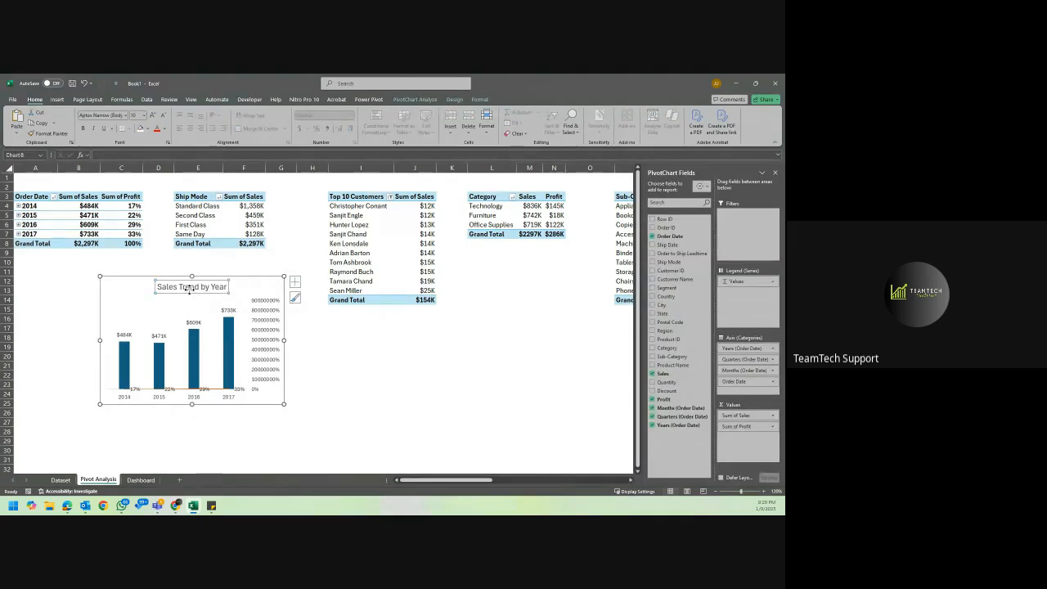
pyautogui.doubleClick(189, 289)
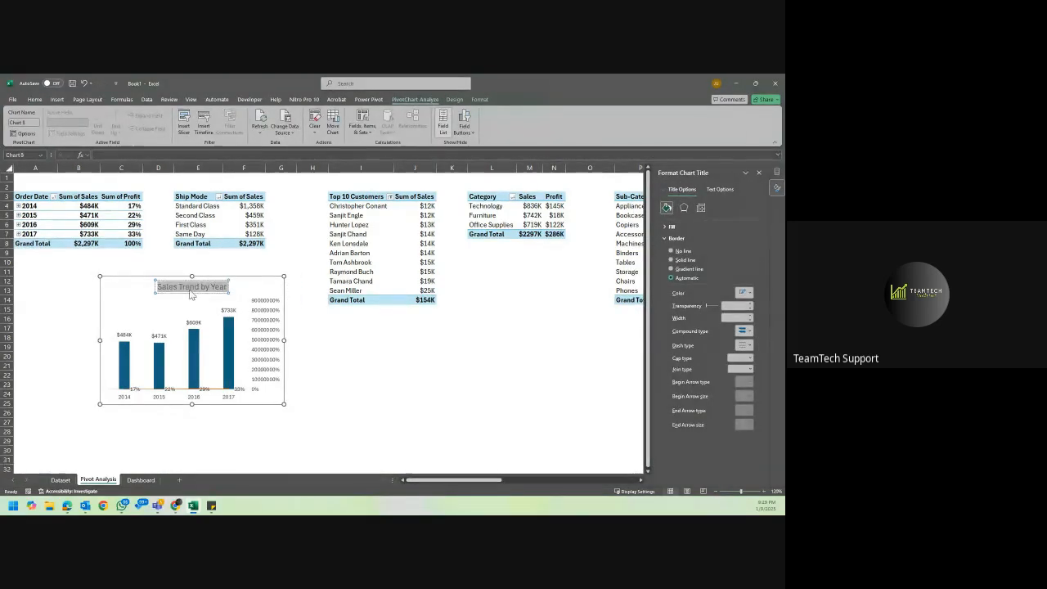
pyautogui.click(190, 290)
pyautogui.click(240, 276)
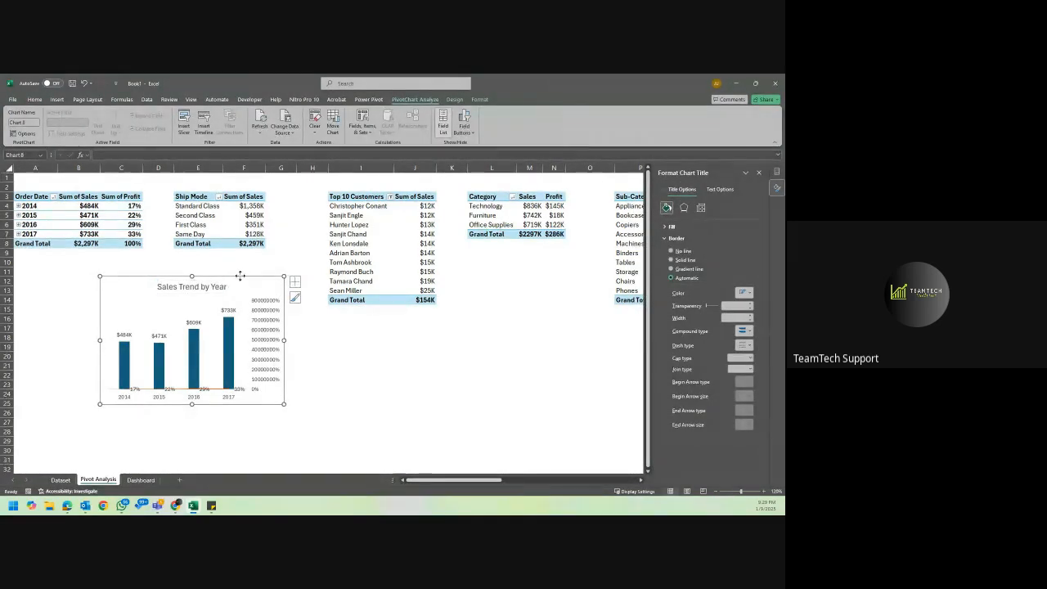
pyautogui.press('Delete')
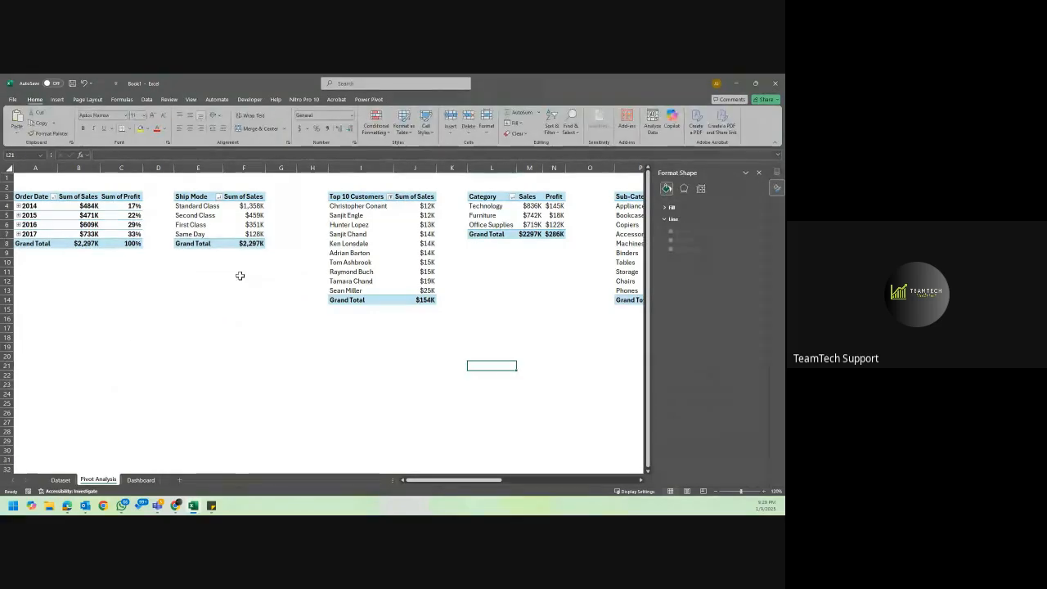
pyautogui.click(64, 206)
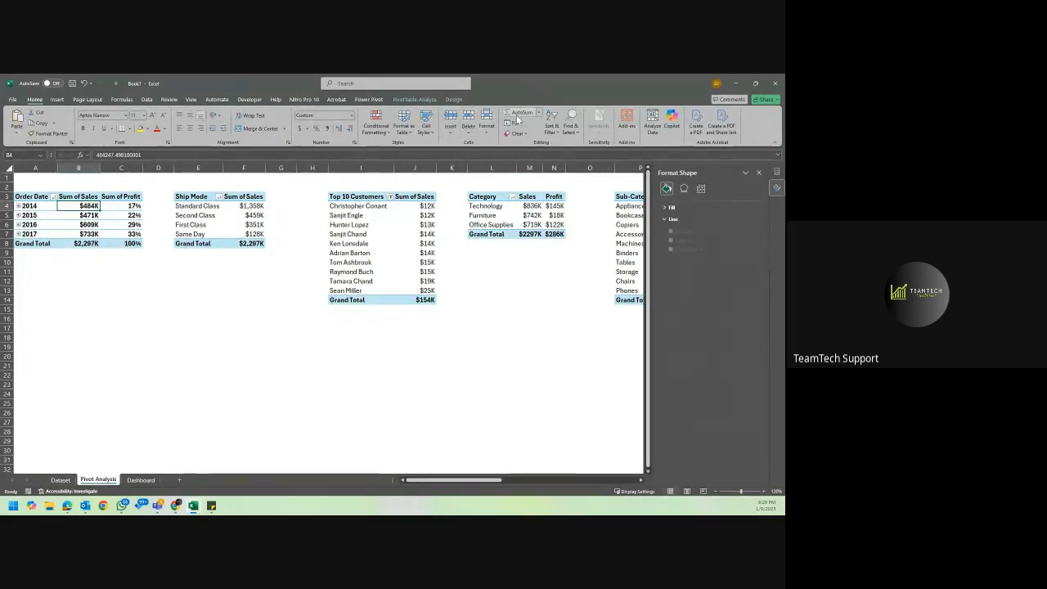
# Insert a combo PivotChart from the yearly sales PivotTable, with Sum of Sales as clustered columns and Sum of Profit as a line on the secondary axis.
pyautogui.click(415, 100)
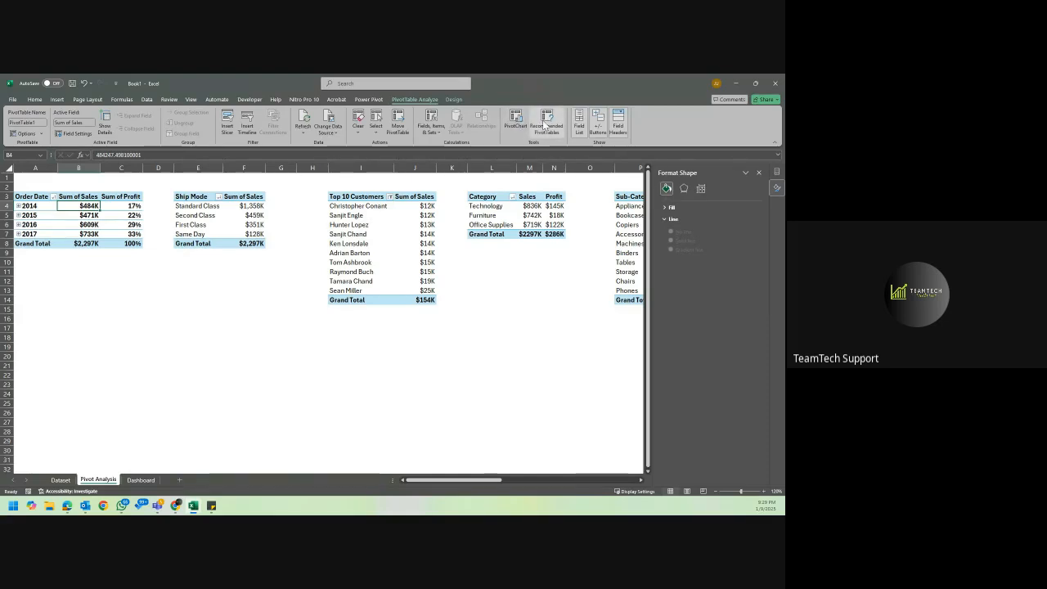
pyautogui.click(521, 124)
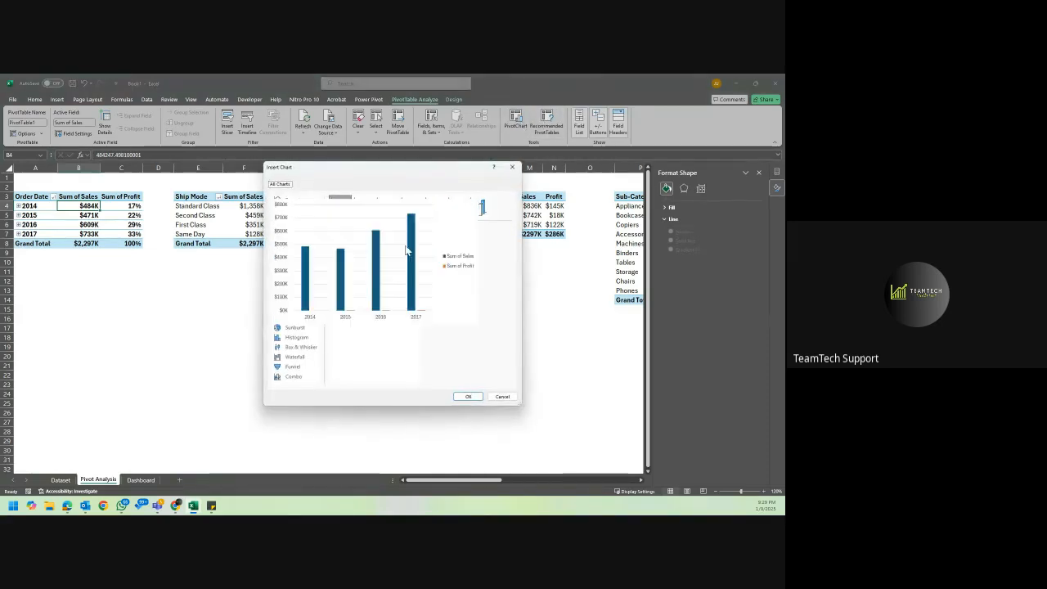
pyautogui.click(310, 376)
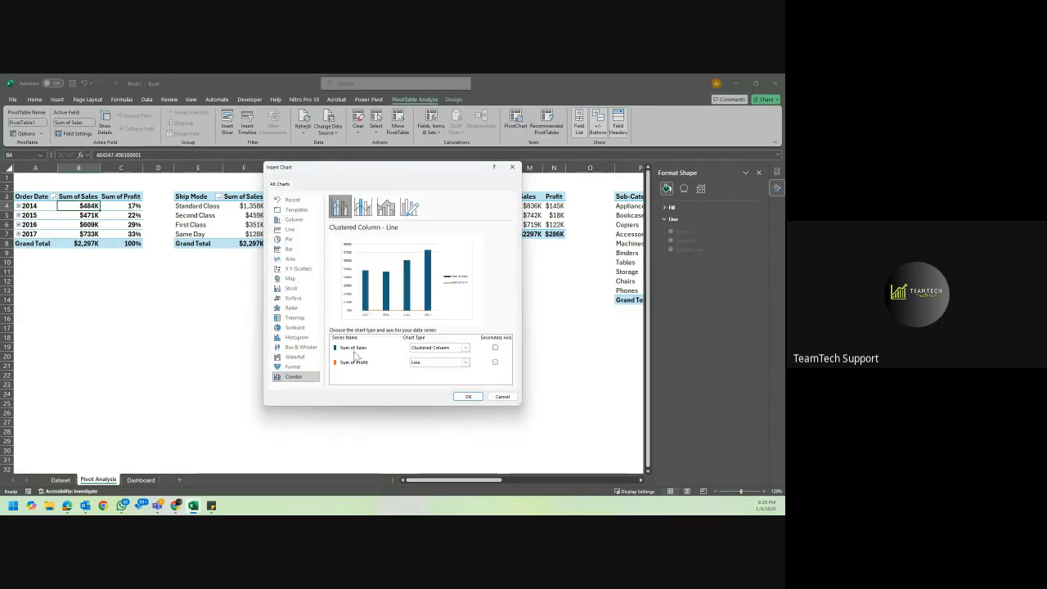
pyautogui.click(495, 364)
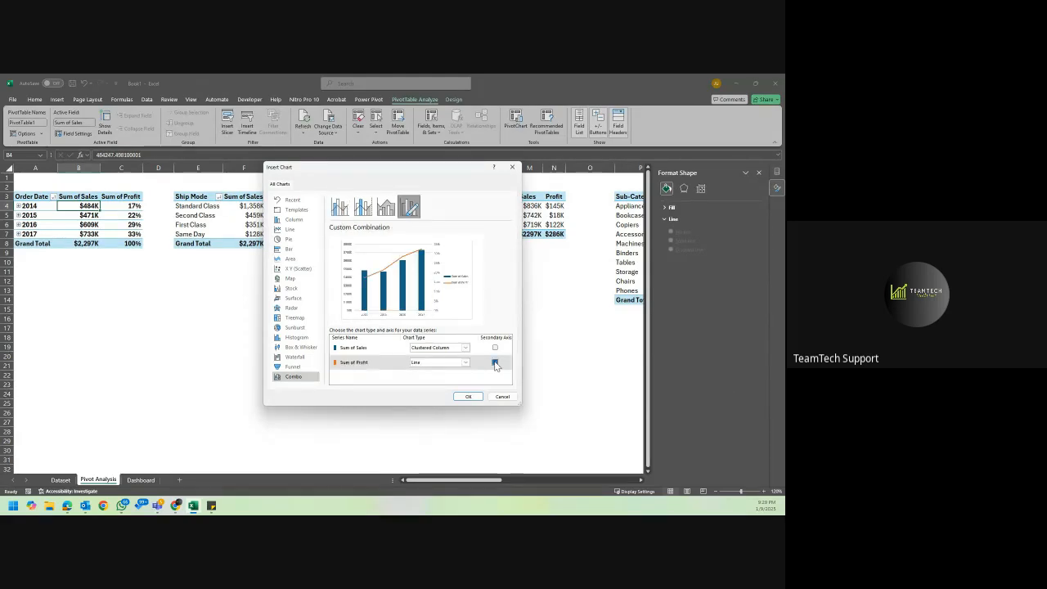
pyautogui.click(468, 396)
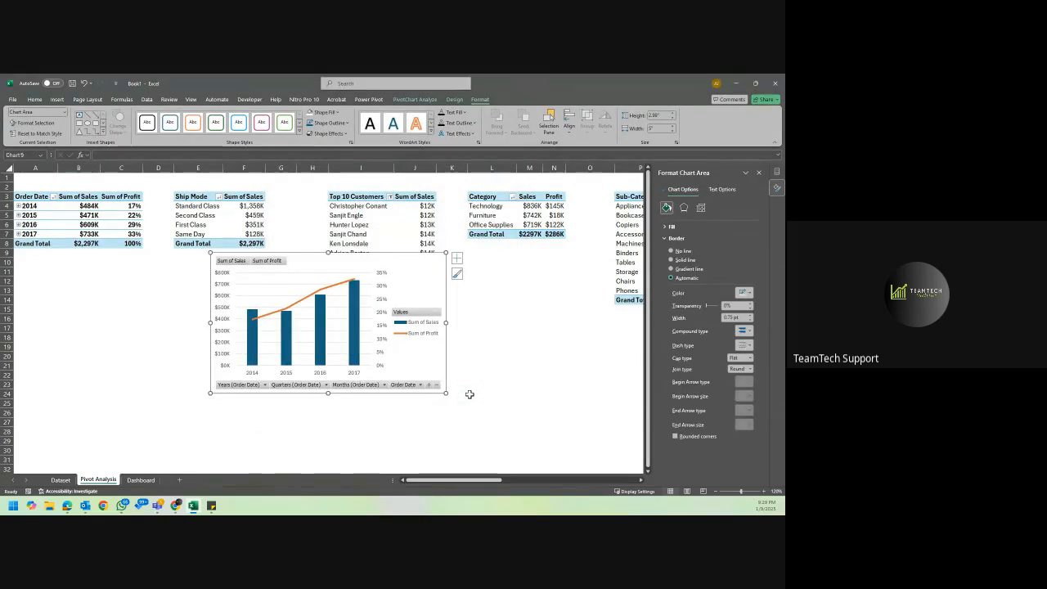
# Hide all field buttons on the new PivotChart and move it below the yearly sales and ship mode PivotTables.
pyautogui.click(759, 172)
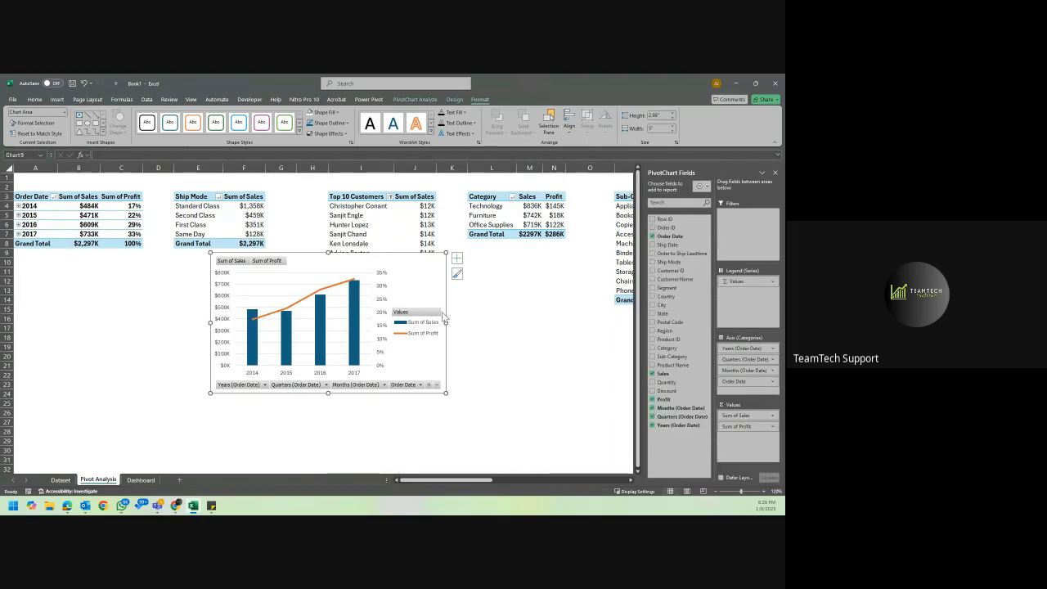
pyautogui.rightClick(424, 314)
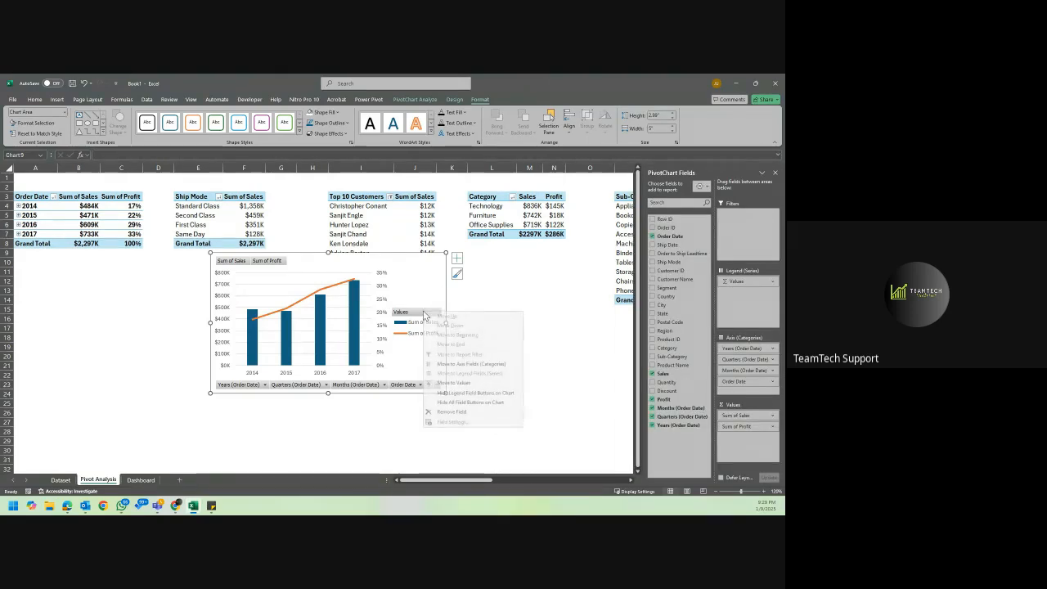
pyautogui.click(466, 402)
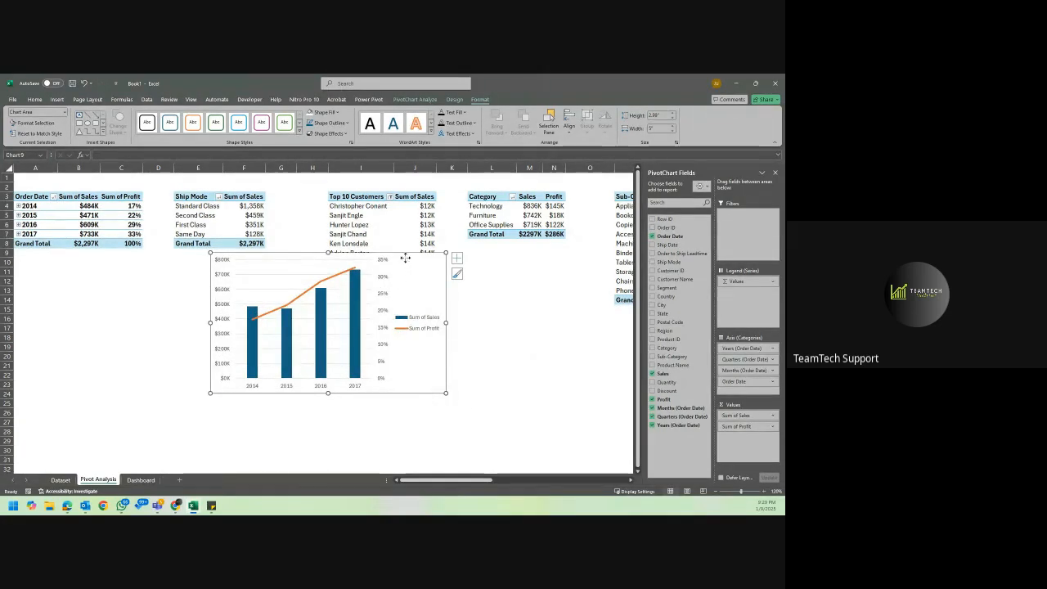
pyautogui.moveTo(407, 259)
pyautogui.mouseDown()
pyautogui.moveTo(246, 286)
pyautogui.moveTo(251, 279)
pyautogui.mouseUp()
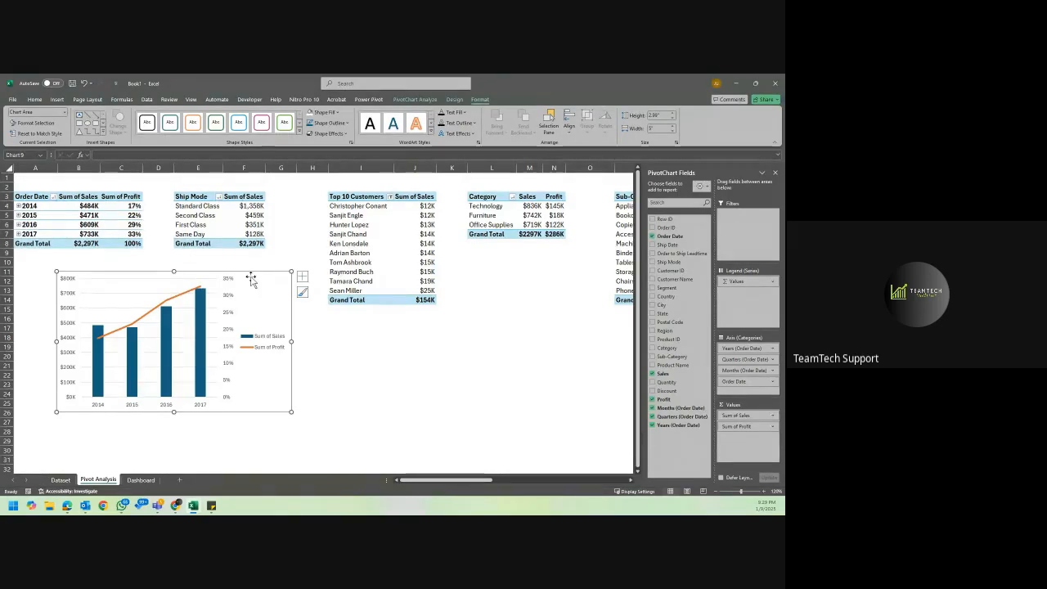
# Try to delete the combo chart's primary vertical axis, and undo the deletion.
pyautogui.click(69, 299)
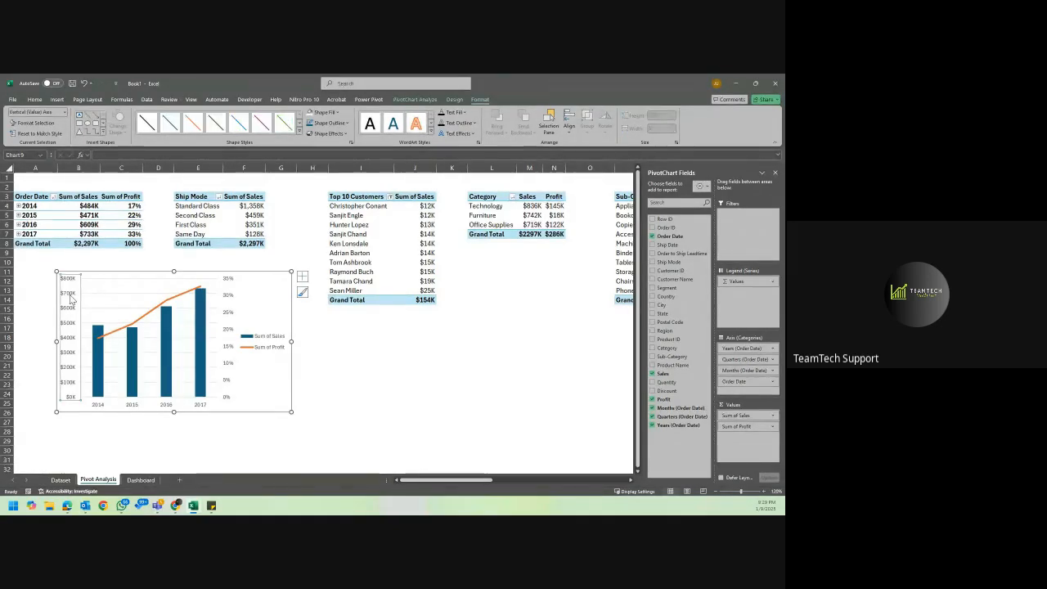
pyautogui.press('Delete')
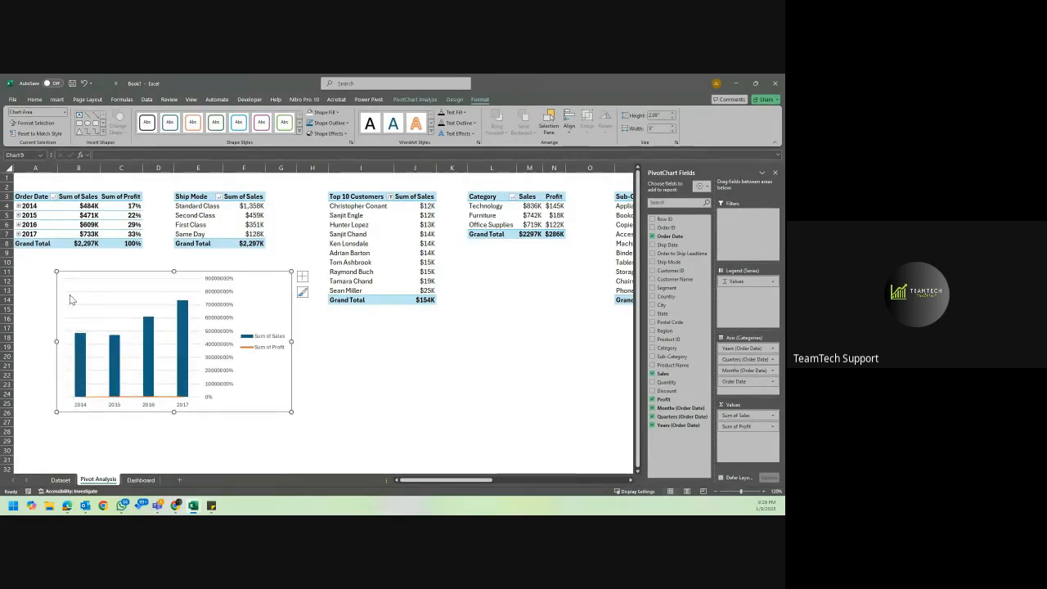
pyautogui.hotkey('ctrl', 'z')
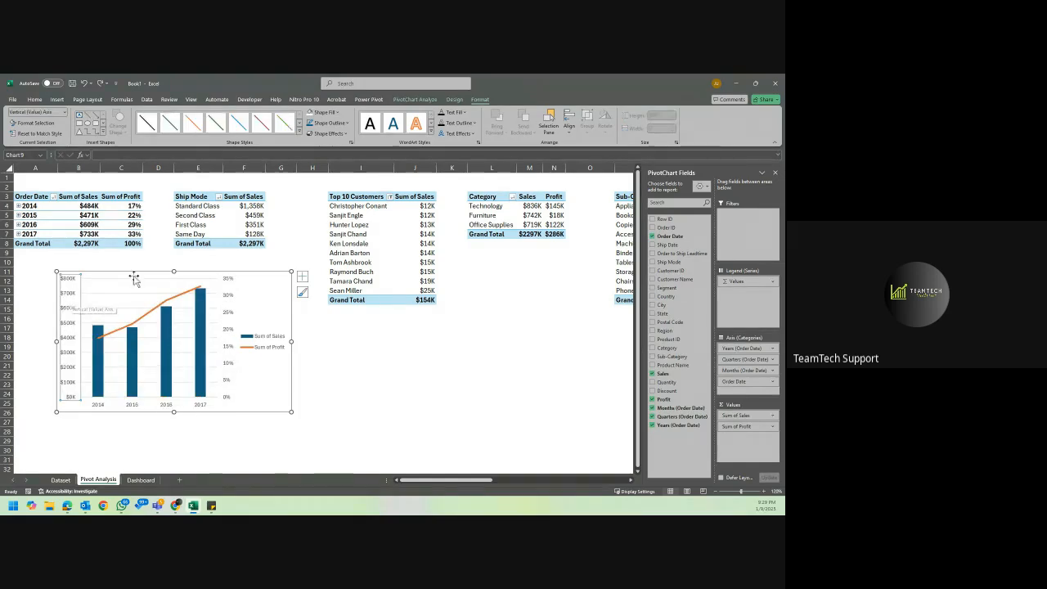
# Place the combo chart's legend at the bottom of the chart.
pyautogui.click(272, 342)
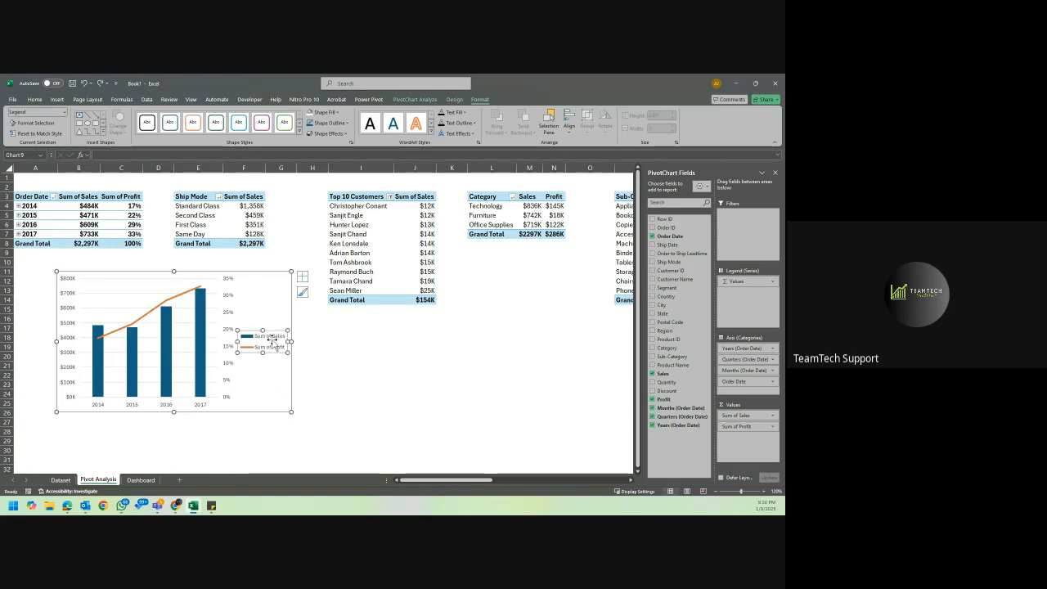
pyautogui.click(300, 275)
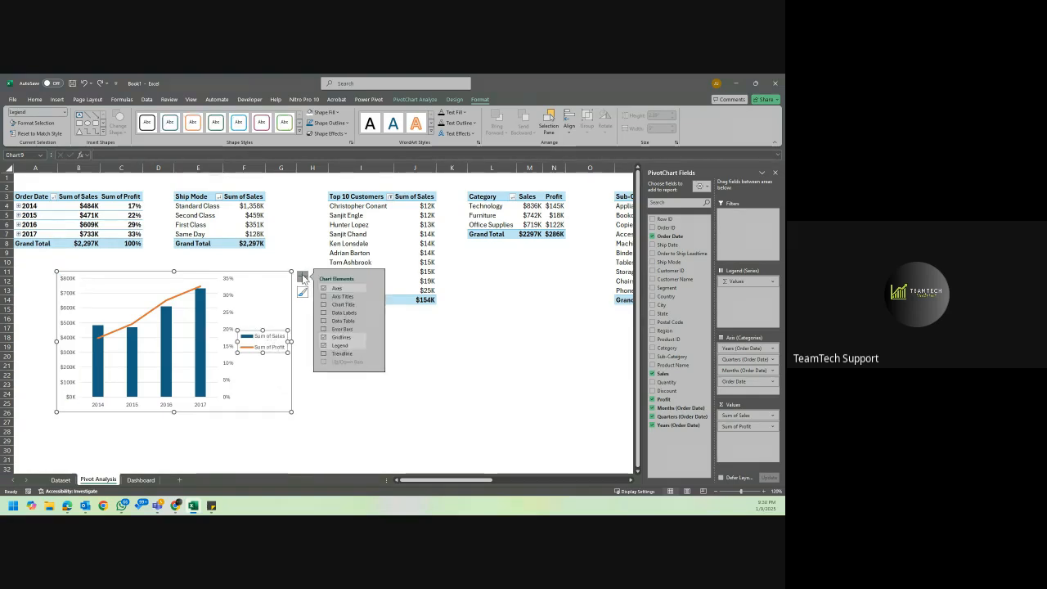
pyautogui.click(375, 345)
pyautogui.click(414, 379)
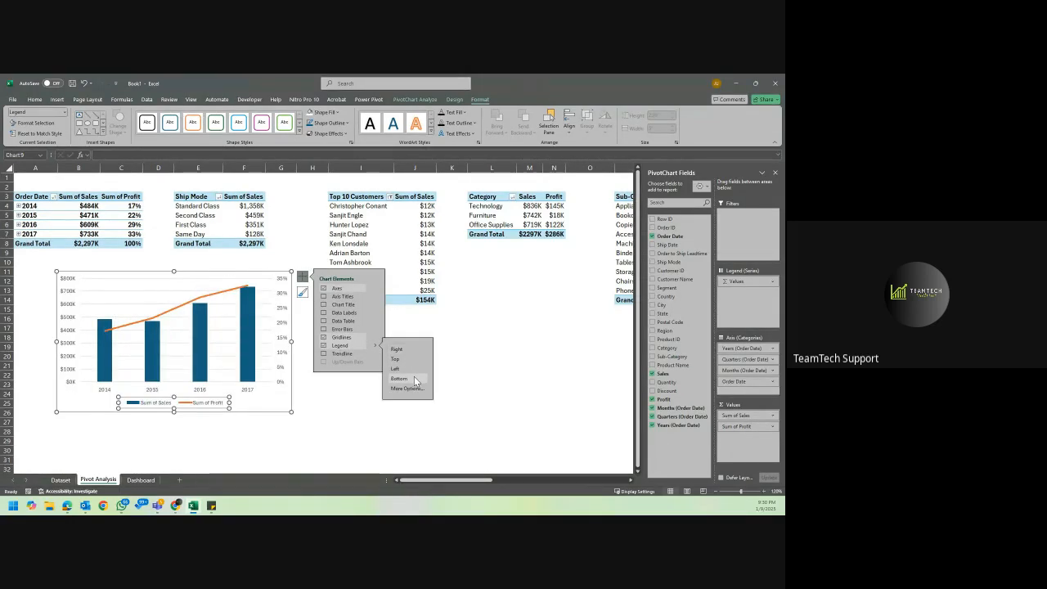
pyautogui.click(281, 402)
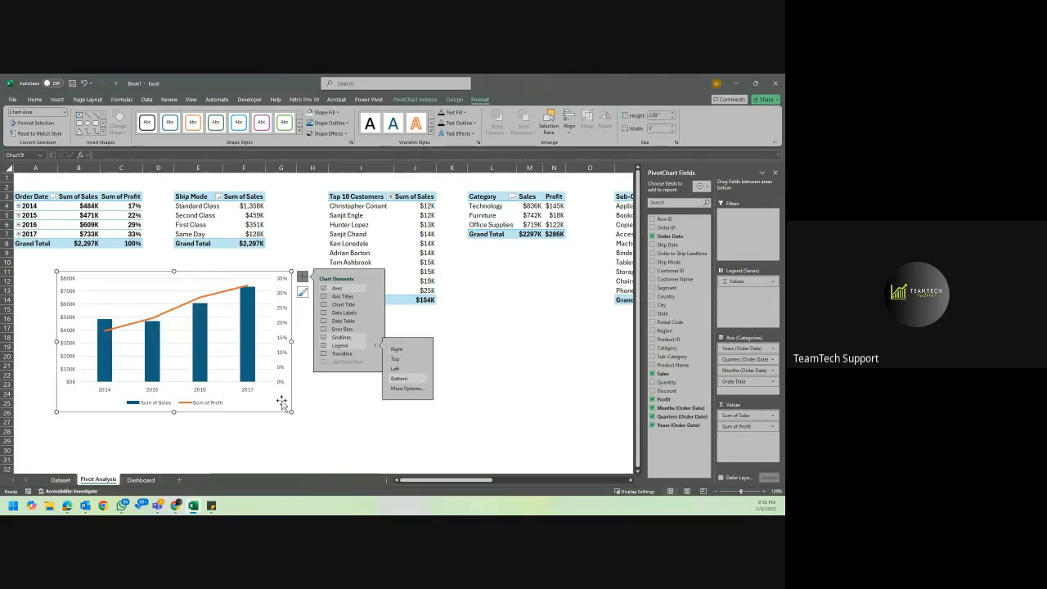
# Add data labels above the points of the Sum of Profit line and delete the chart's gridlines.
pyautogui.click(238, 291)
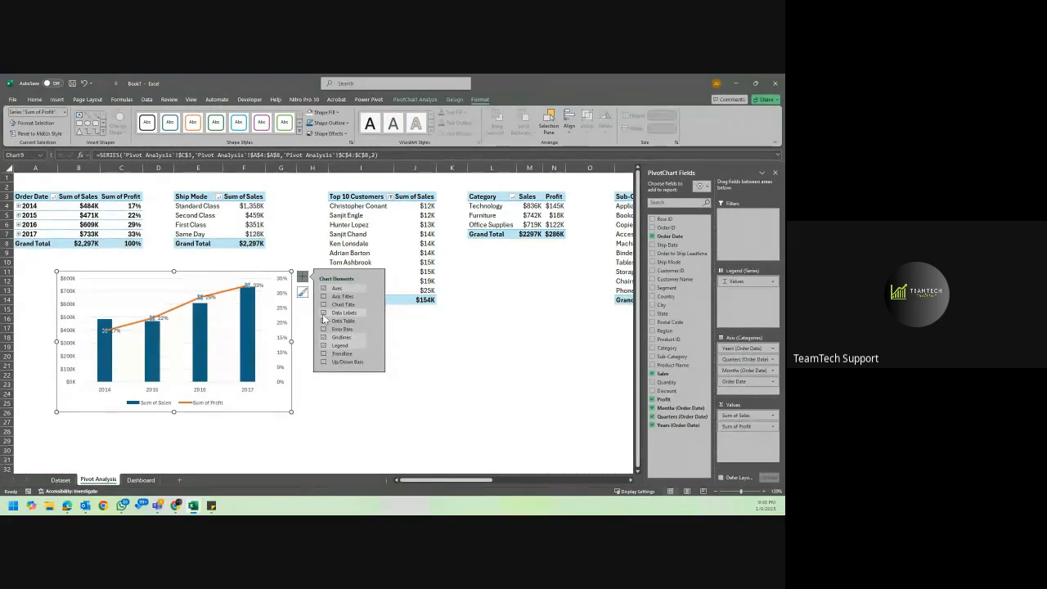
pyautogui.moveTo(367, 313)
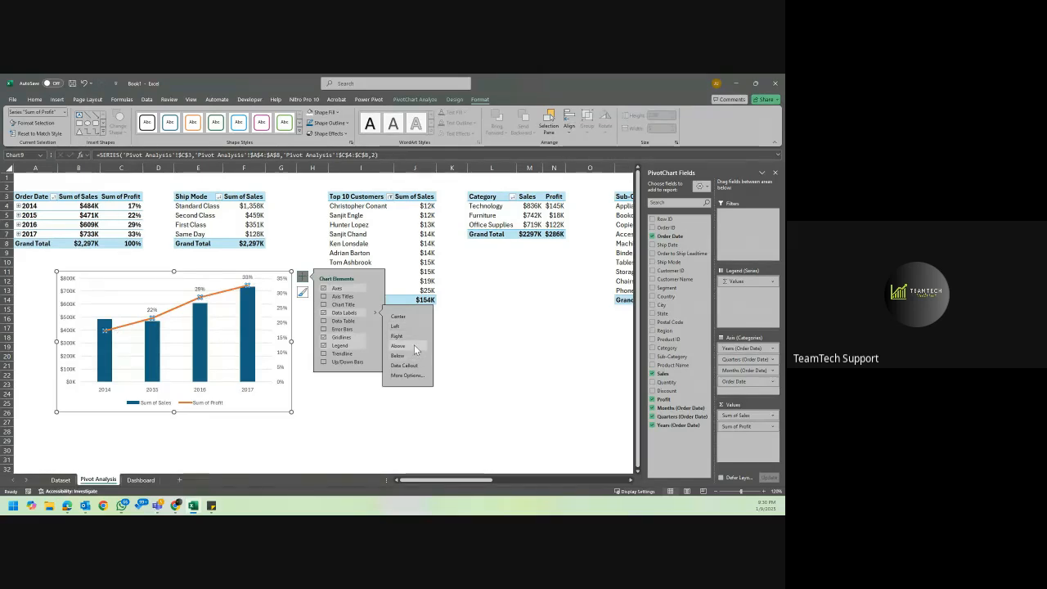
pyautogui.click(140, 349)
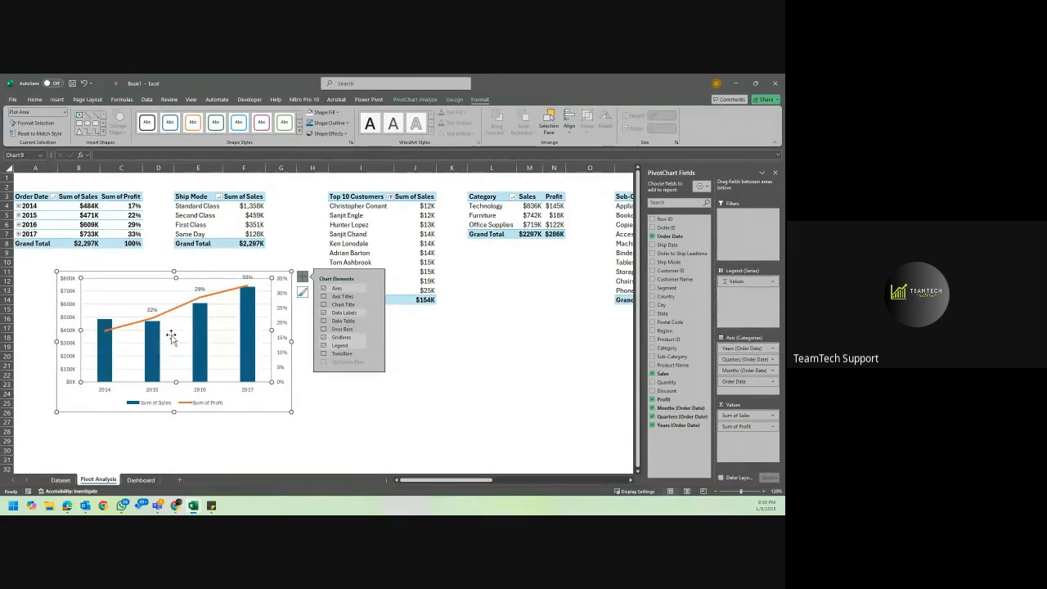
pyautogui.click(174, 331)
pyautogui.press('Delete')
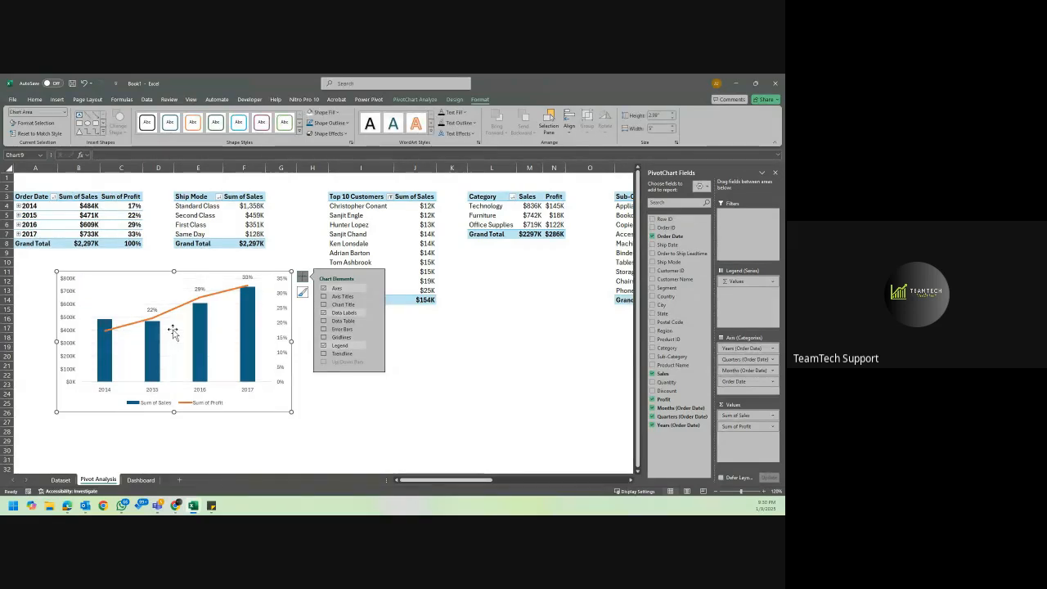
# Add data labels to the Sum of Sales columns and enlarge the chart to about 3.4 by 5.18 inches.
pyautogui.click(102, 345)
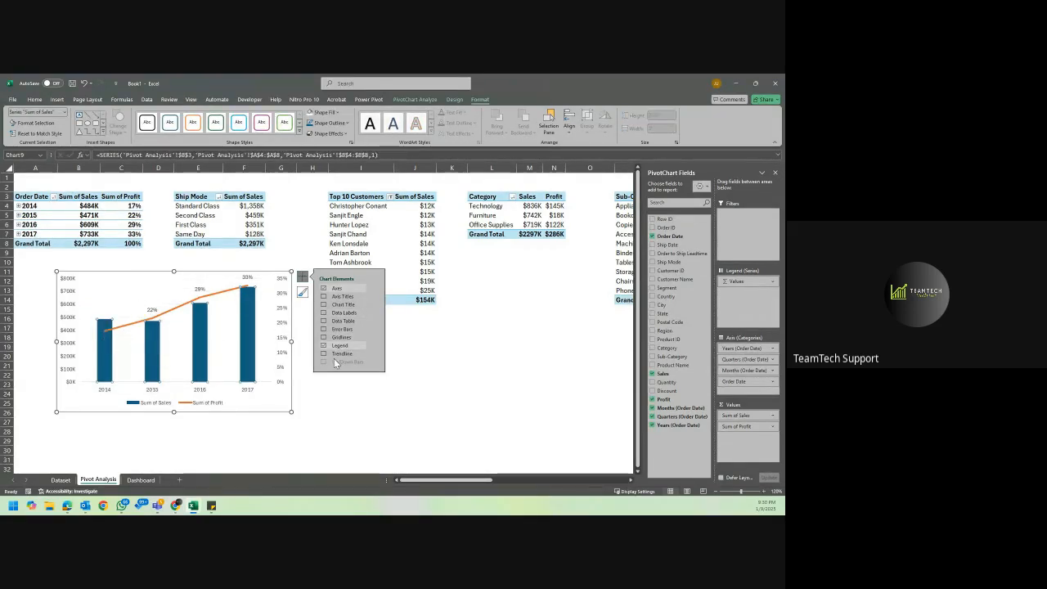
pyautogui.click(323, 315)
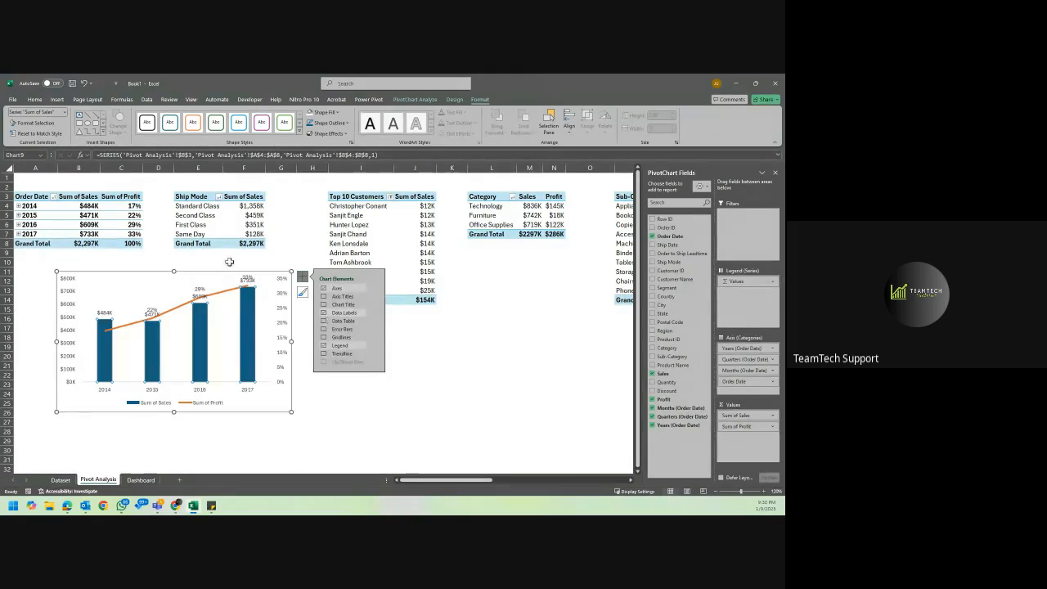
pyautogui.moveTo(292, 412); pyautogui.dragTo(301, 432)
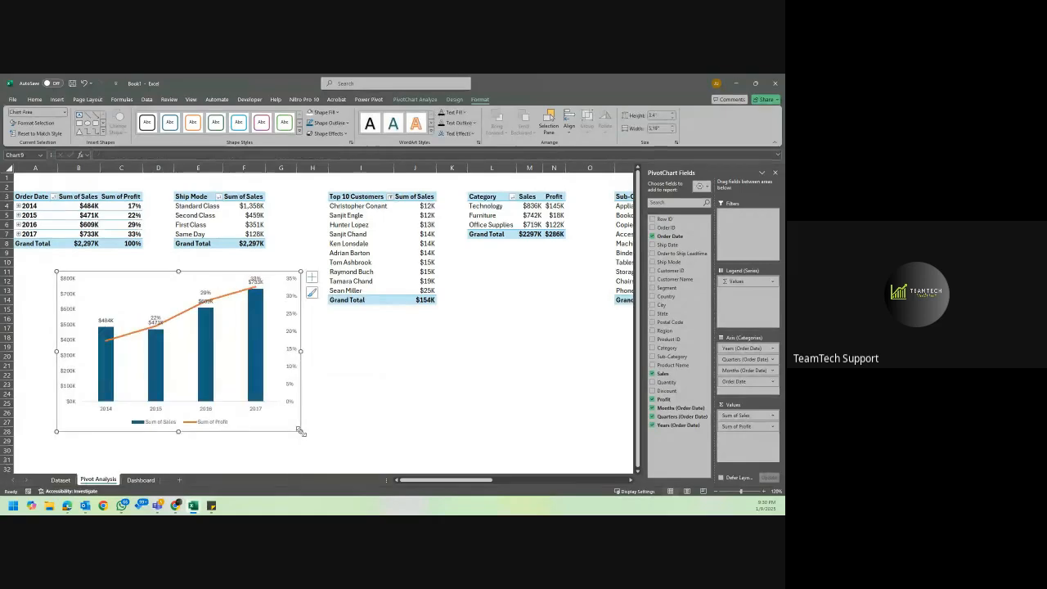
# Try to hide the combo chart's secondary vertical axis, and restore it.
pyautogui.click(312, 278)
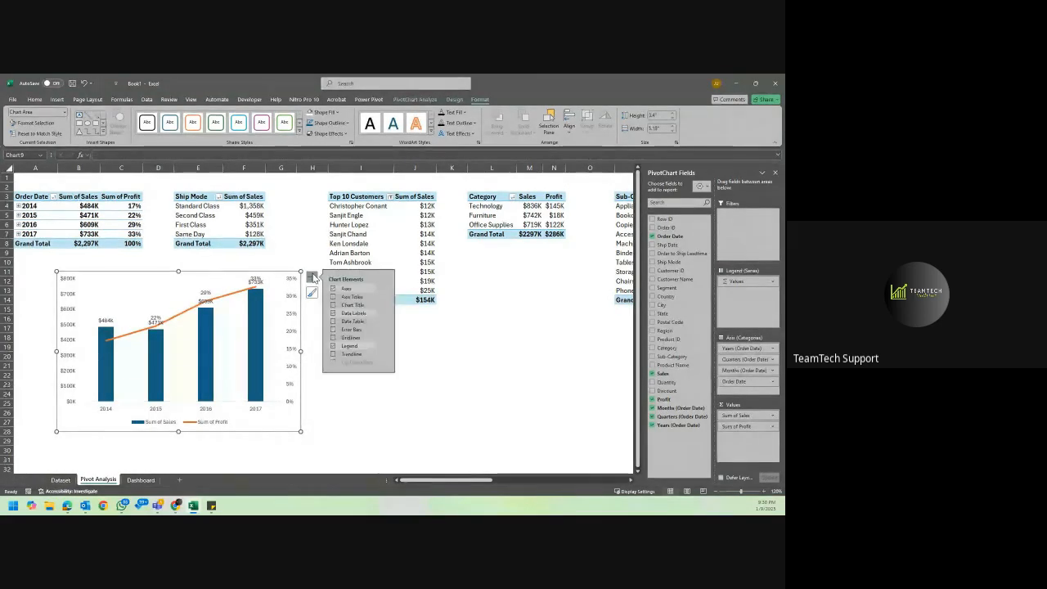
pyautogui.click(383, 292)
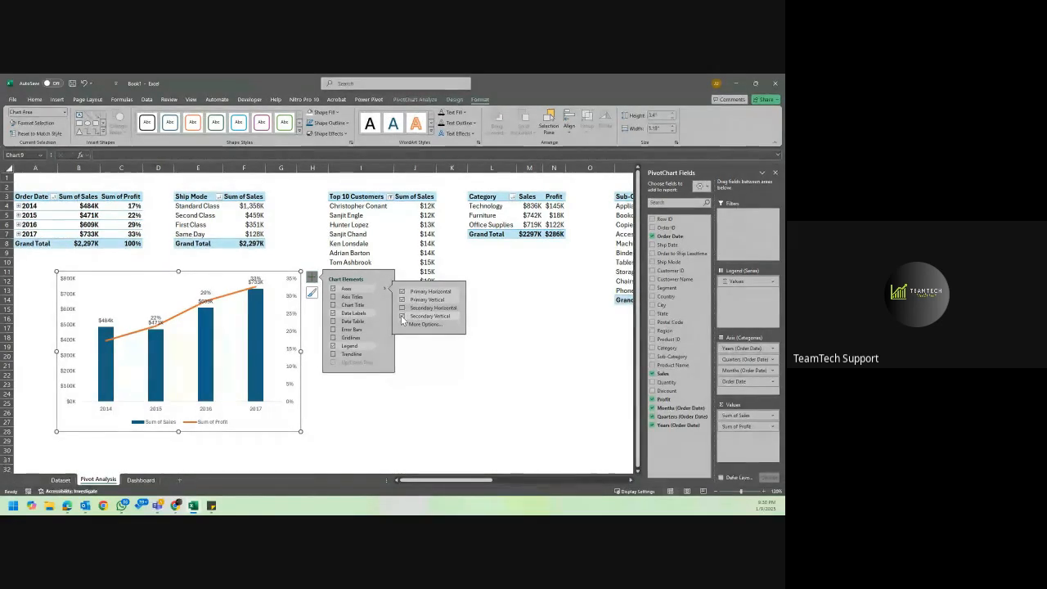
pyautogui.click(401, 317)
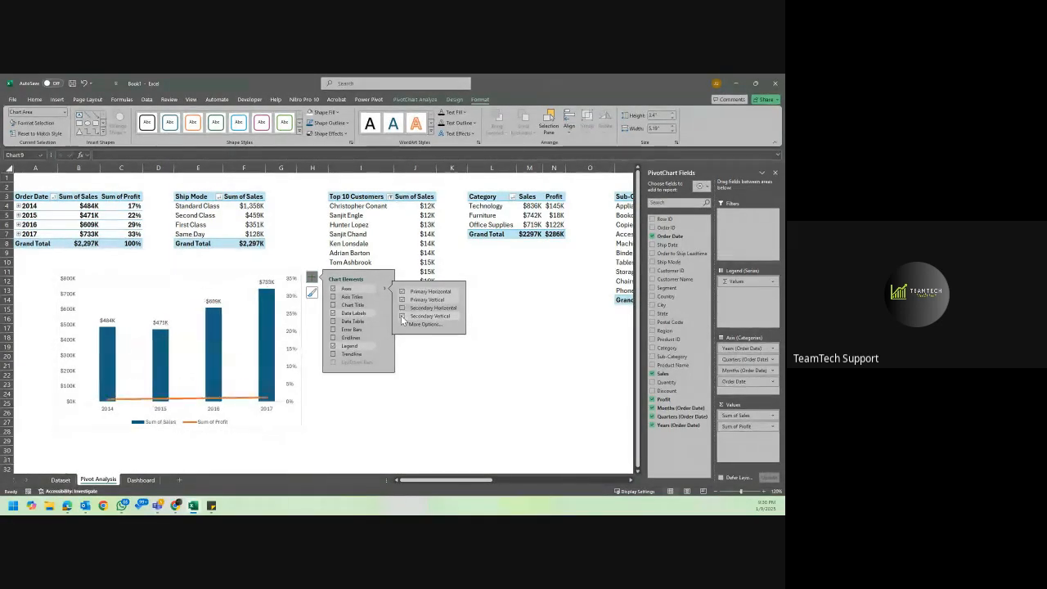
pyautogui.click(402, 317)
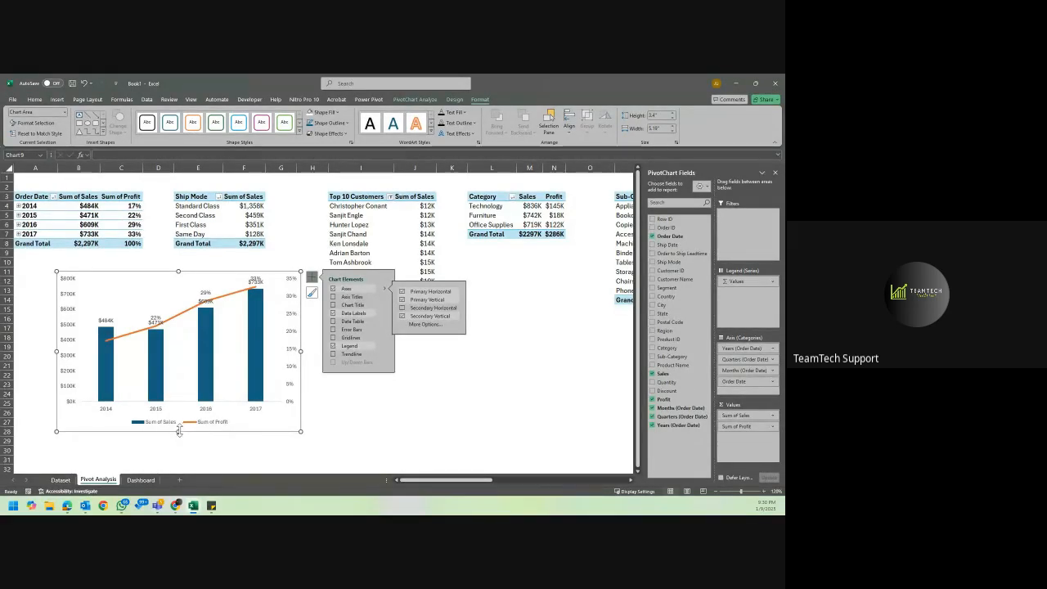
# Enlarge the chart to about 3.5 by 5.2 inches and give the Sum of Profit data labels a light background fill.
pyautogui.moveTo(177, 431); pyautogui.dragTo(178, 436)
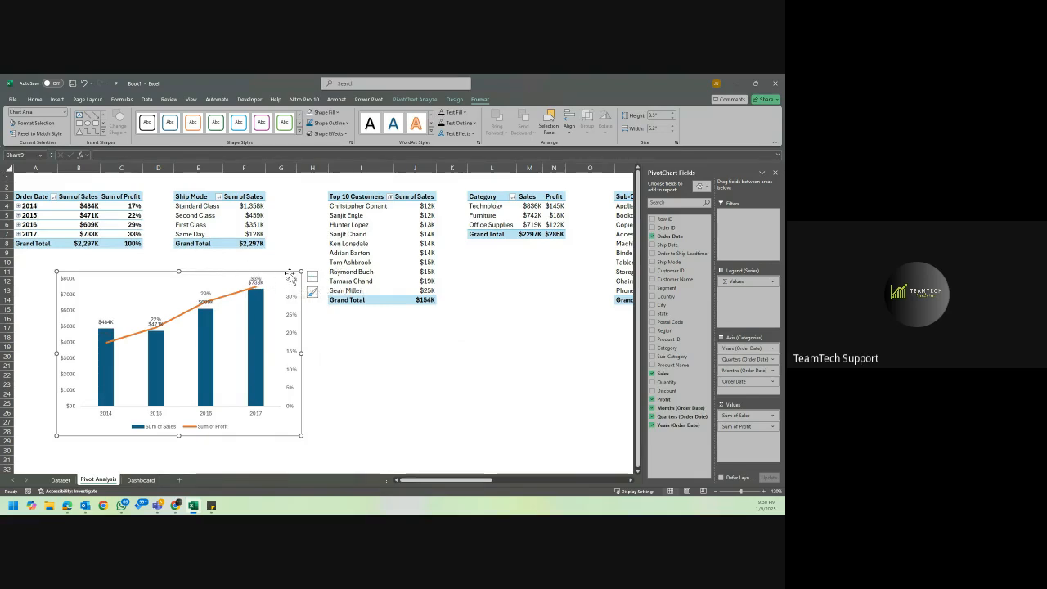
pyautogui.click(107, 335)
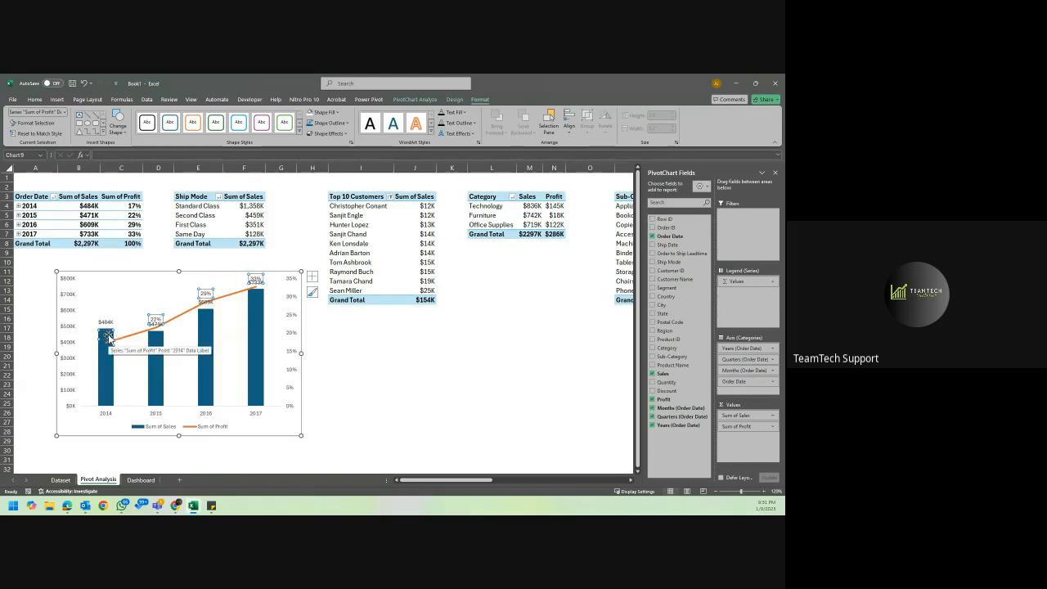
pyautogui.click(35, 99)
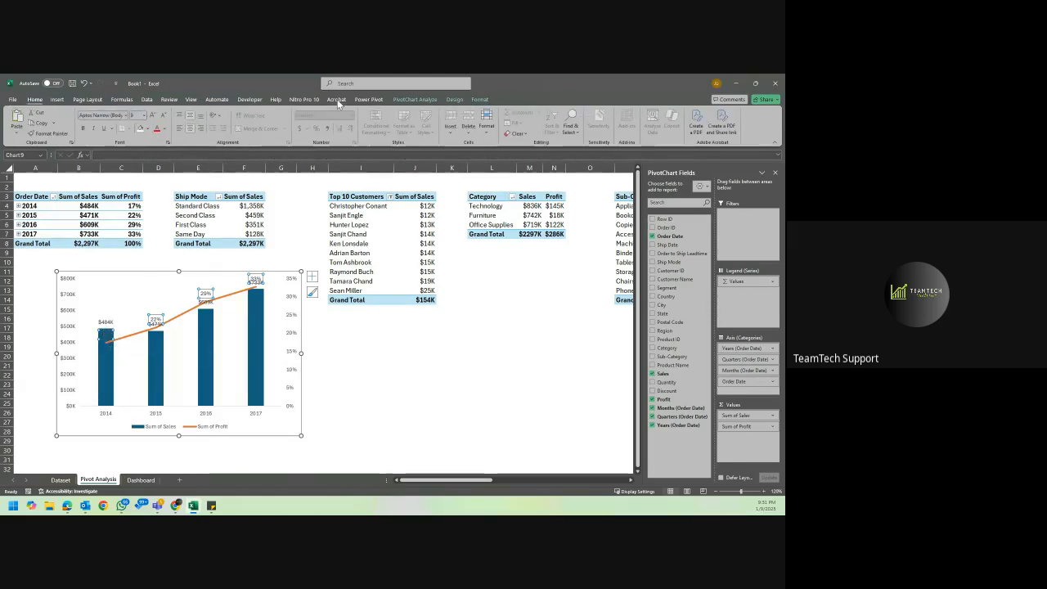
pyautogui.click(480, 99)
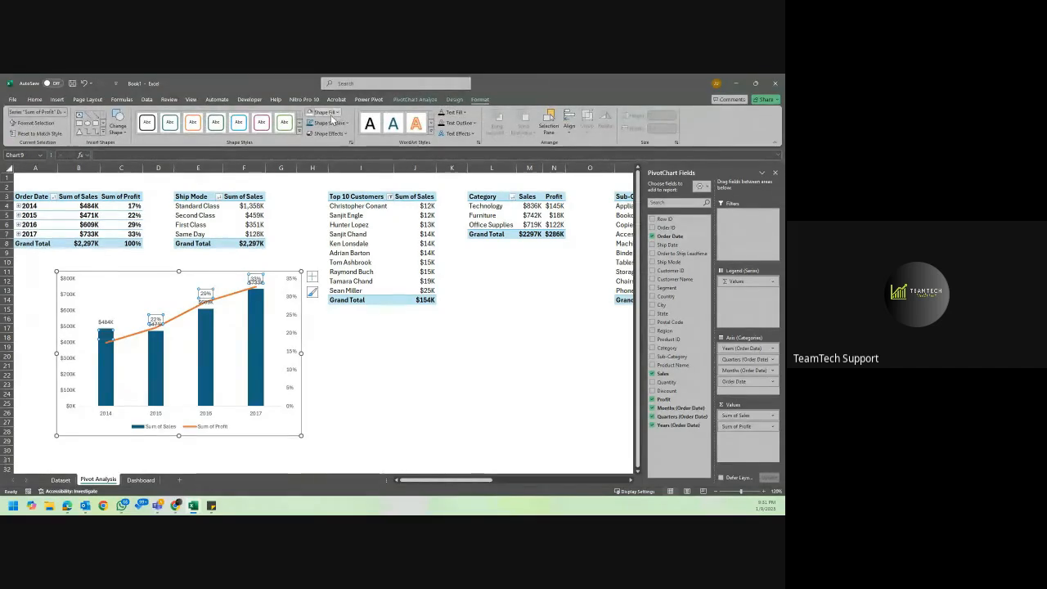
pyautogui.click(333, 113)
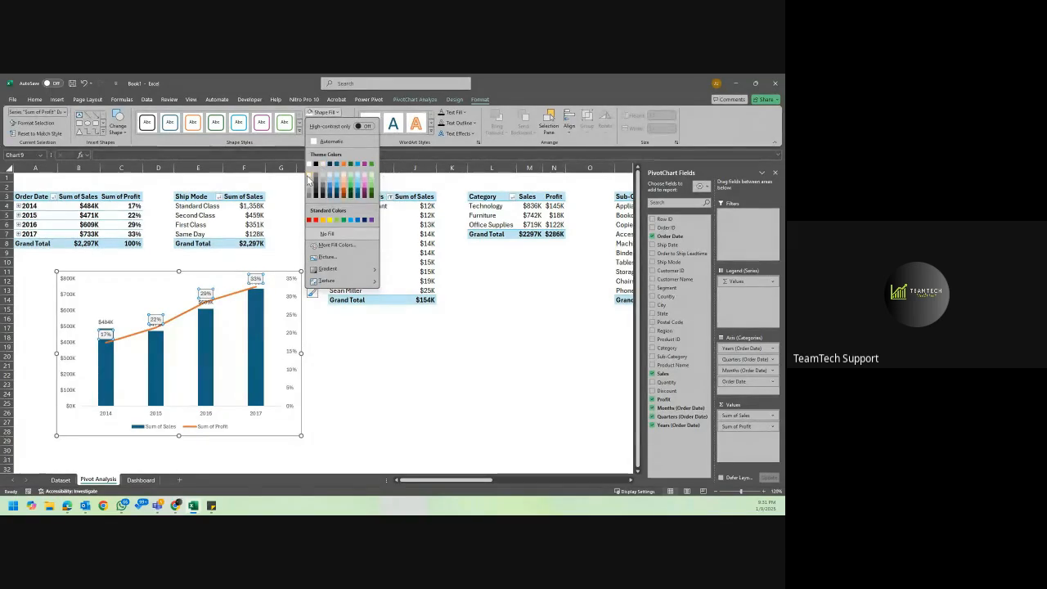
pyautogui.click(310, 175)
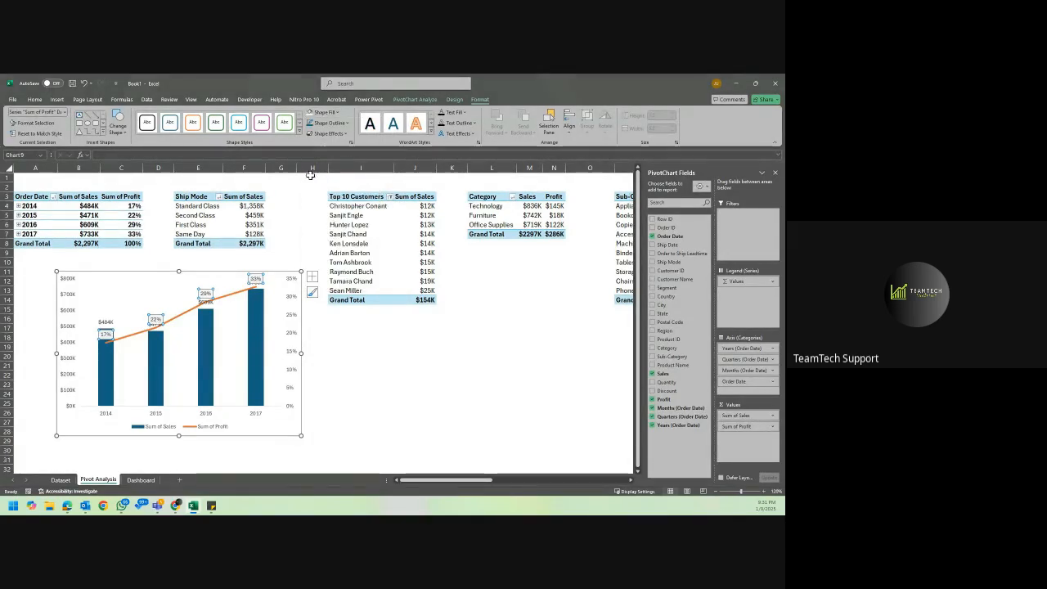
pyautogui.click(335, 112)
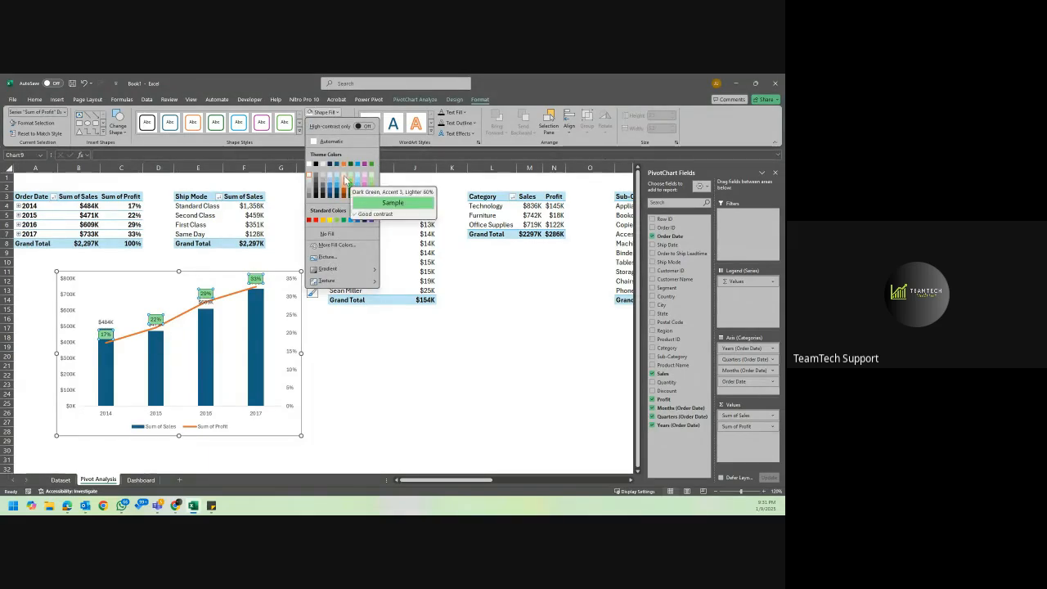
pyautogui.click(343, 115)
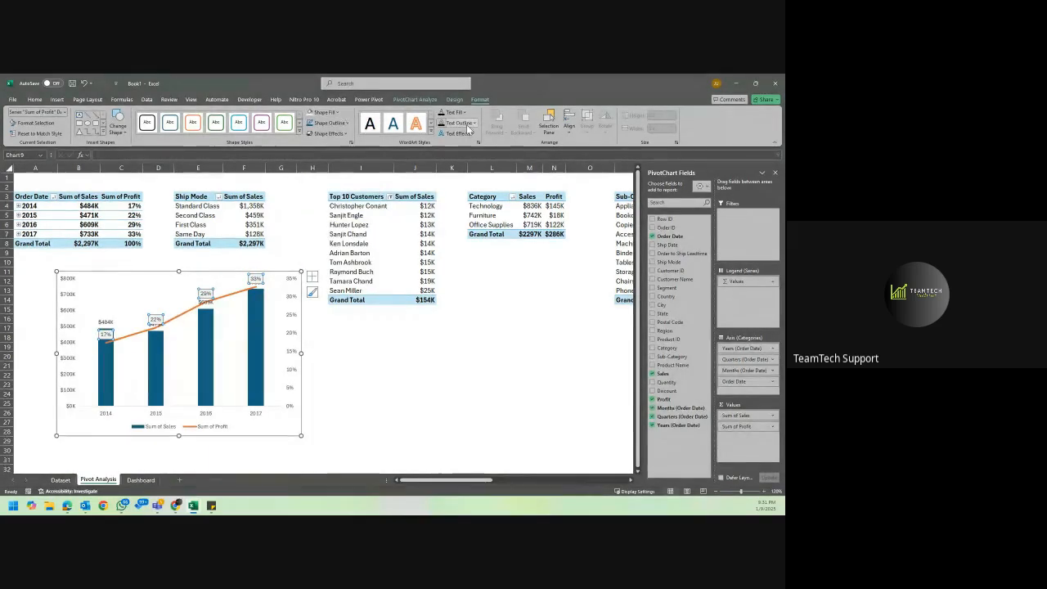
# Set the Sum of Profit labels' text fill to Automatic and move the 2017 and 2016 profit labels down onto their columns.
pyautogui.click(459, 114)
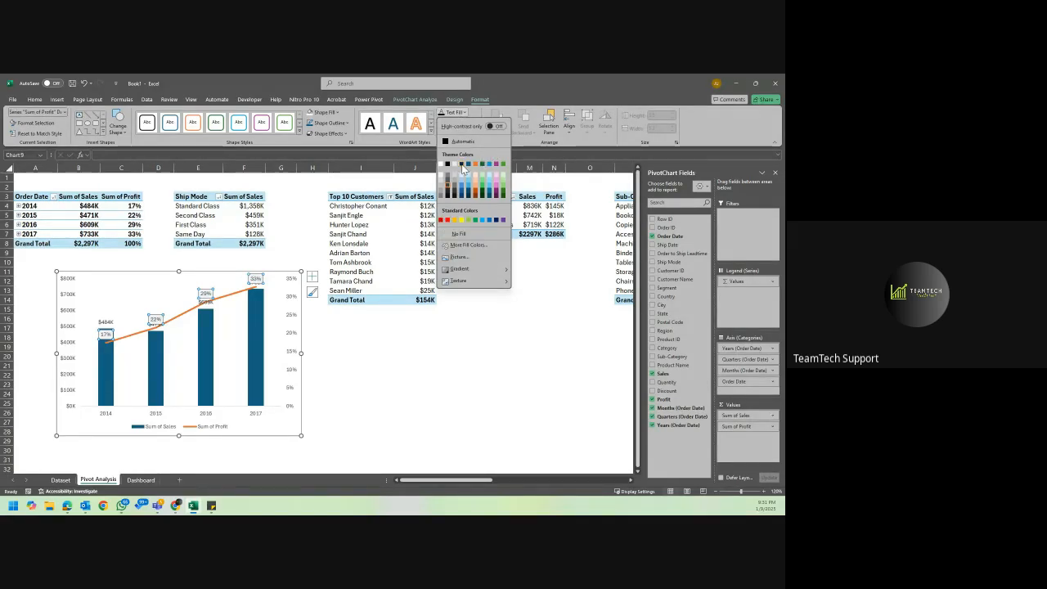
pyautogui.click(447, 144)
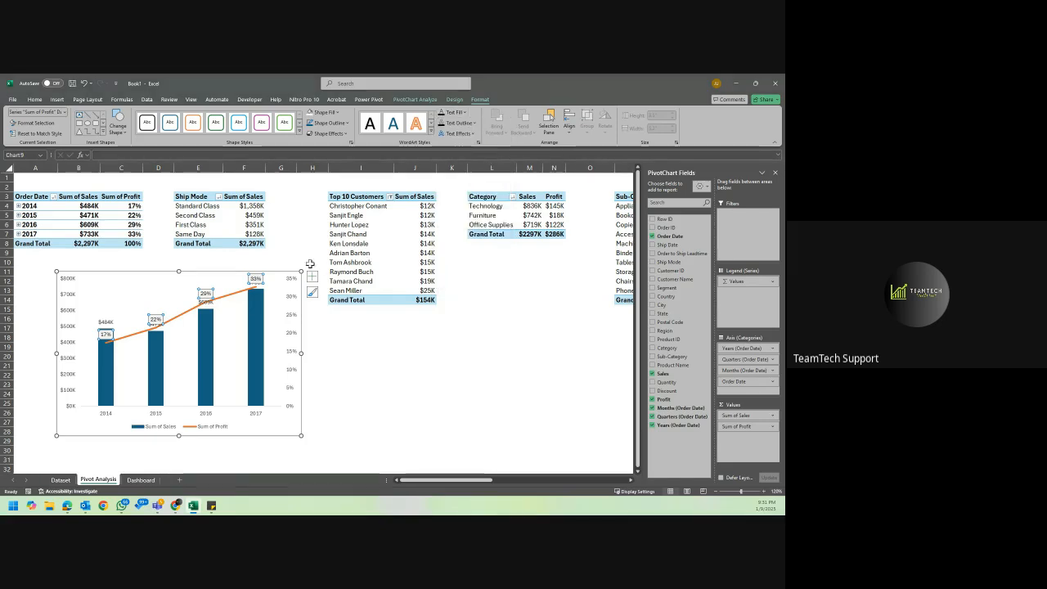
pyautogui.click(256, 279)
pyautogui.moveTo(256, 279); pyautogui.dragTo(205, 319)
pyautogui.click(206, 296)
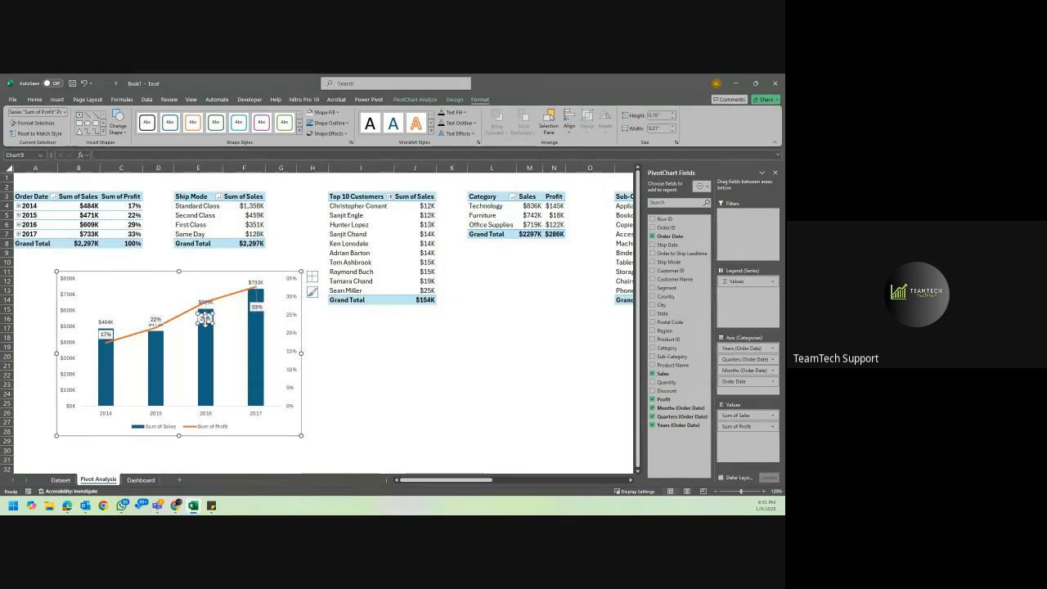
# Move the 2016, 2017 and 2015 profit labels off the columns into the empty space beside the line.
pyautogui.click(155, 320)
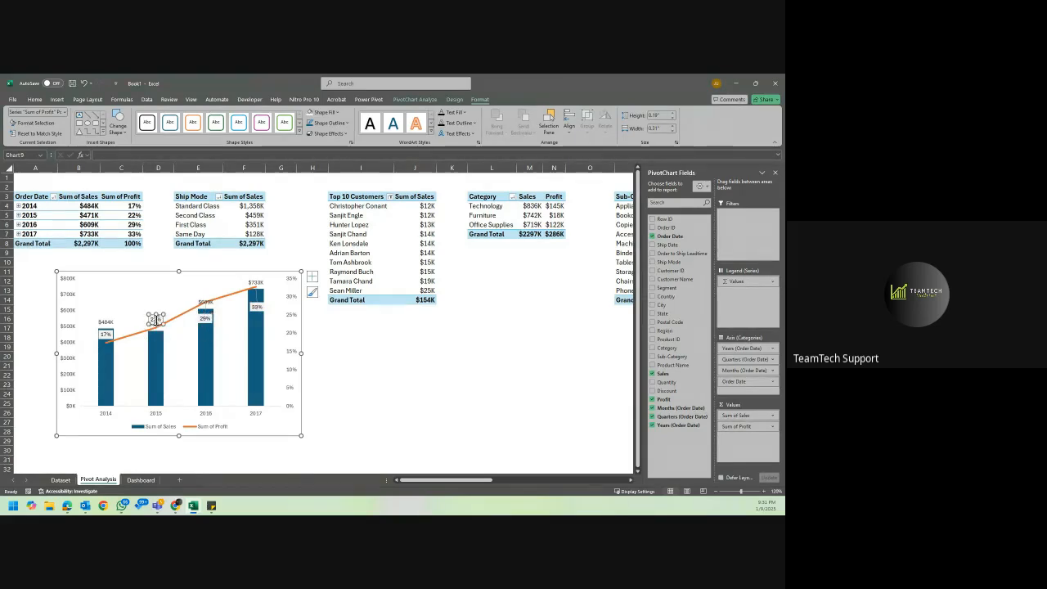
pyautogui.click(205, 318)
pyautogui.moveTo(212, 292); pyautogui.dragTo(210, 290)
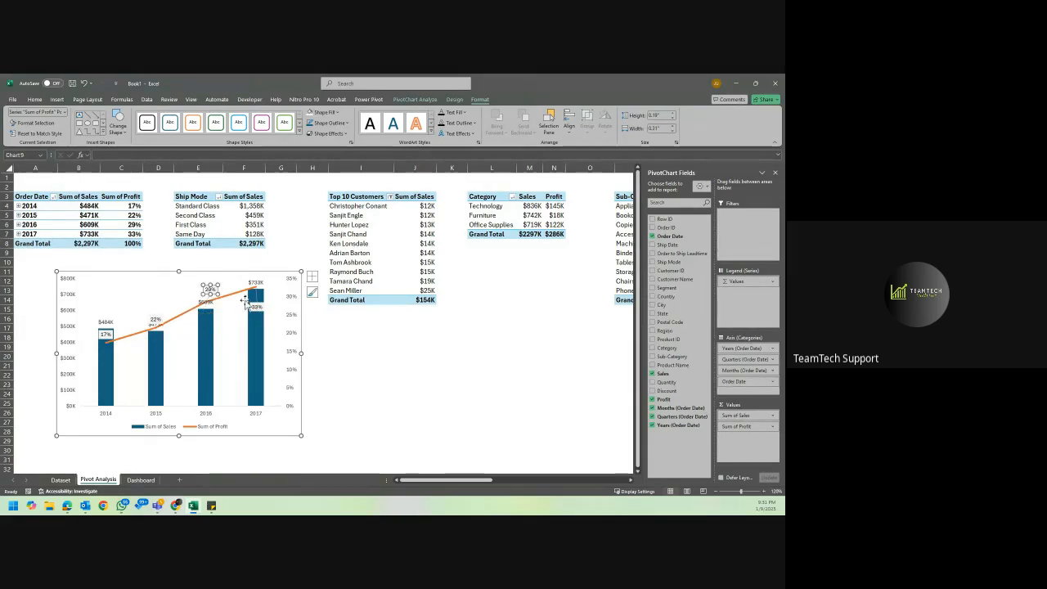
pyautogui.click(256, 307)
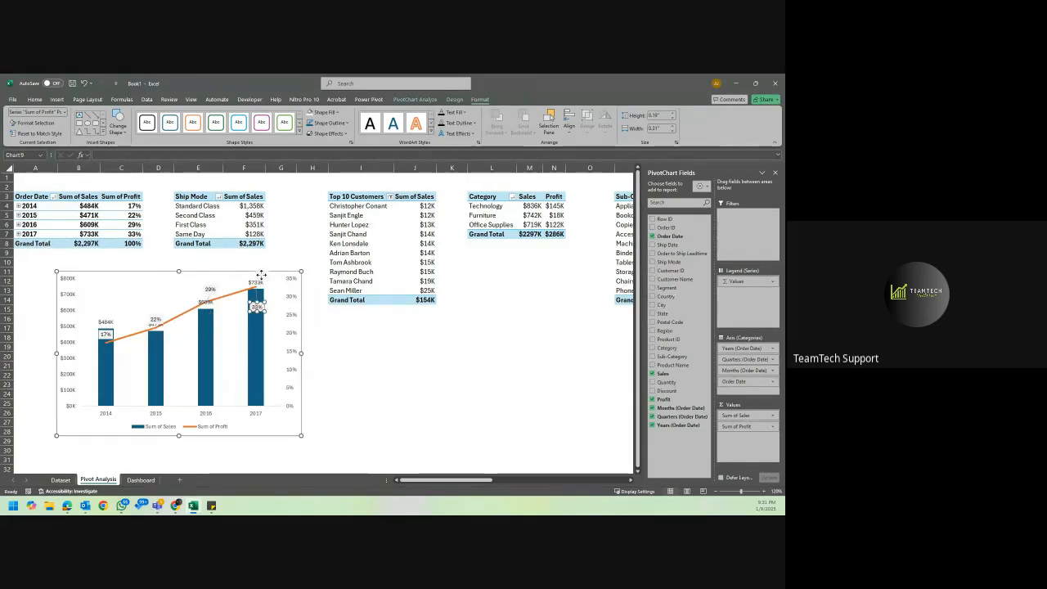
pyautogui.moveTo(257, 306); pyautogui.dragTo(274, 289)
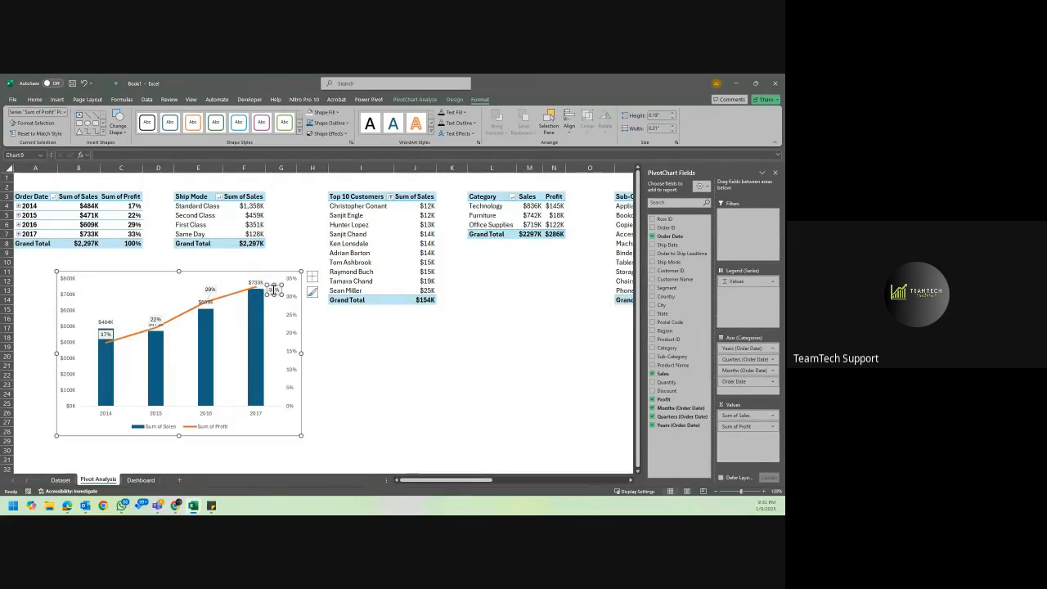
pyautogui.click(211, 290)
pyautogui.click(155, 318)
pyautogui.moveTo(148, 314); pyautogui.dragTo(140, 308)
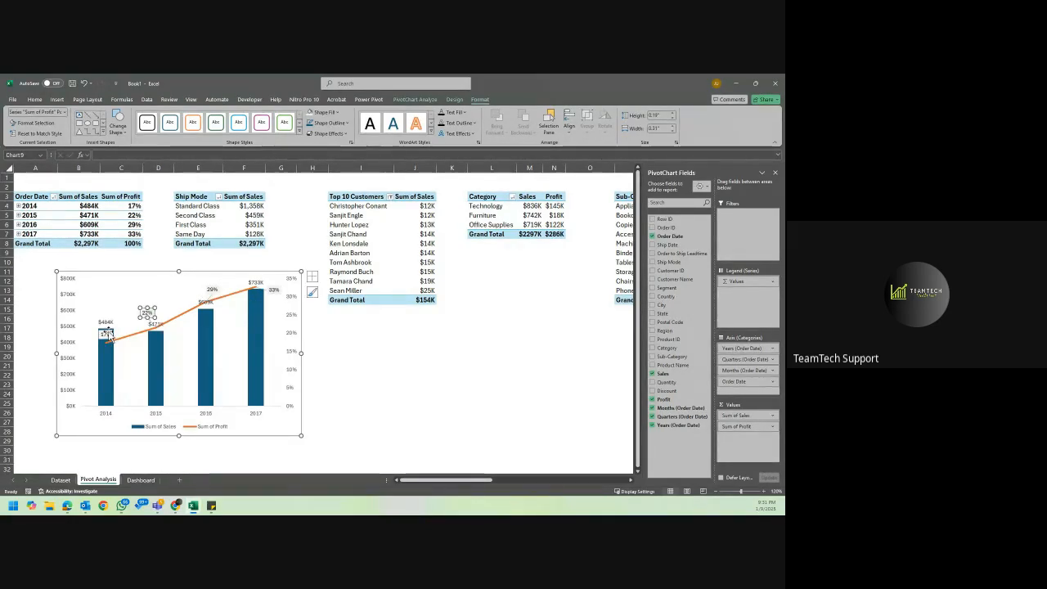
# Move the 2014 profit label off its column to the upper right, beside that year's sales label.
pyautogui.click(108, 335)
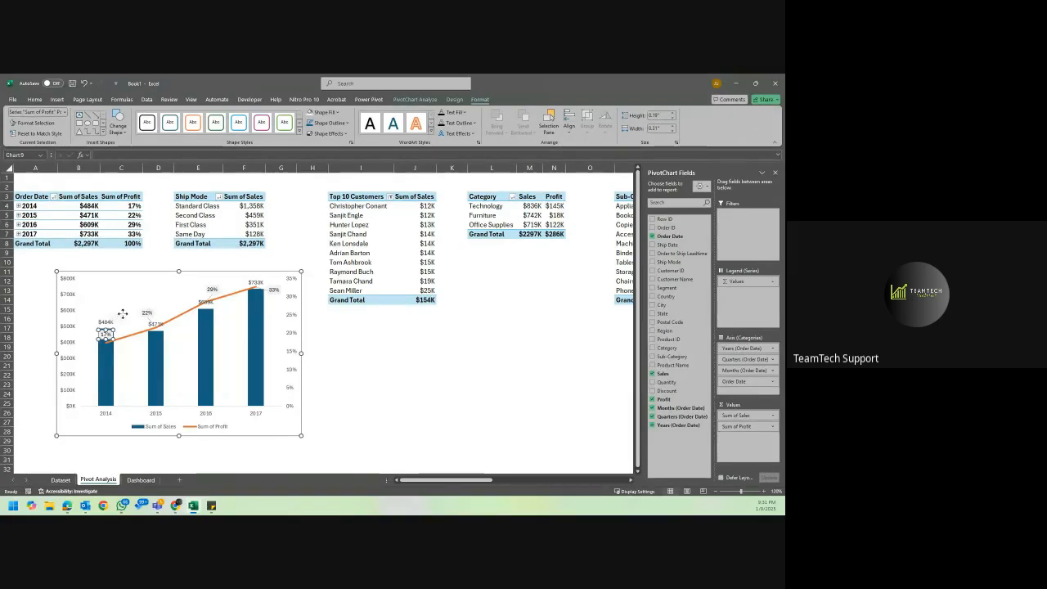
pyautogui.moveTo(122, 314); pyautogui.dragTo(121, 315)
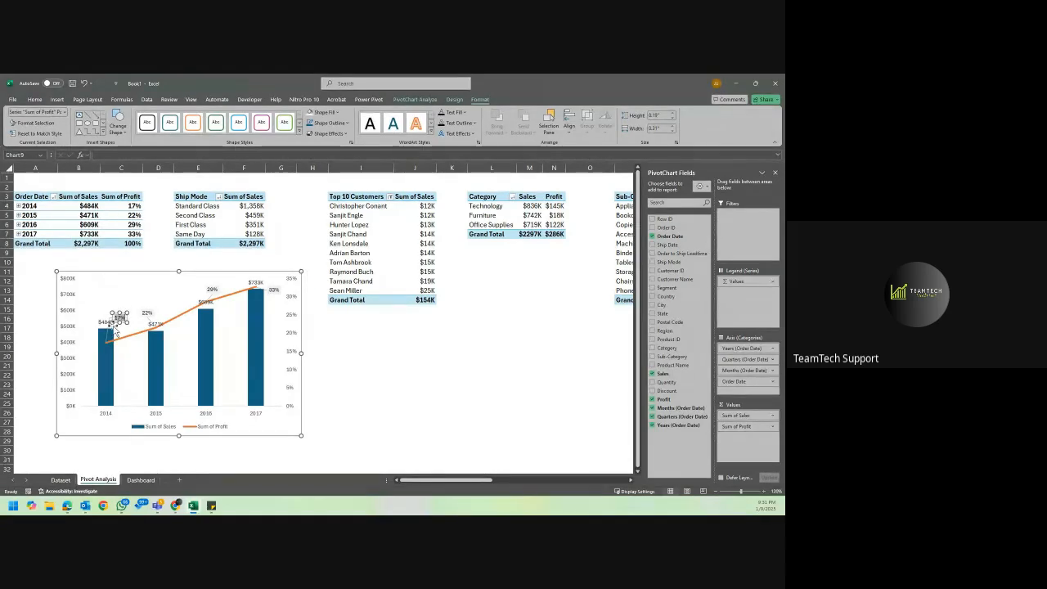
pyautogui.click(107, 338)
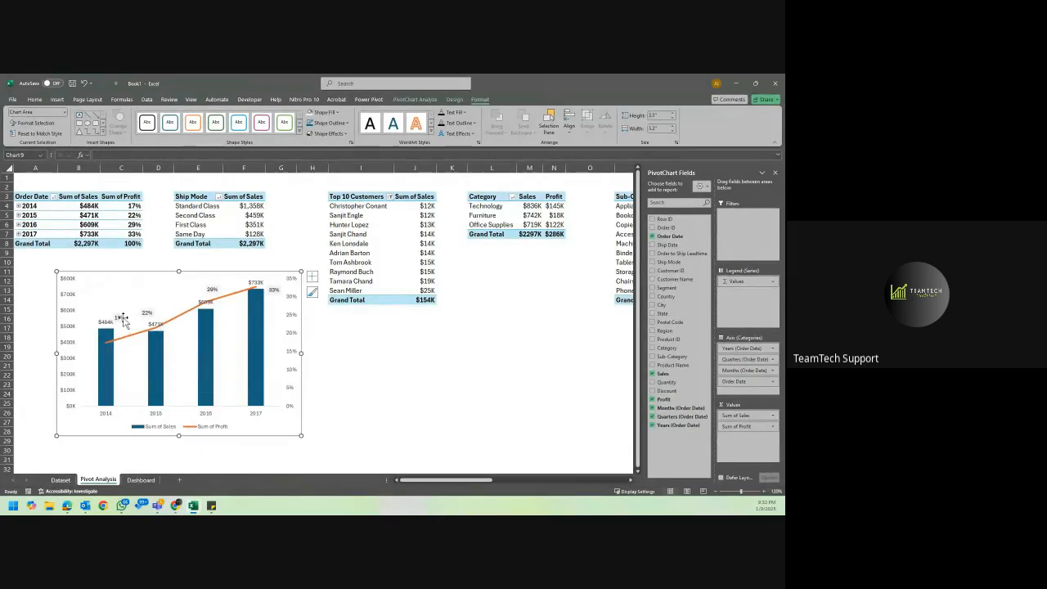
pyautogui.click(121, 319)
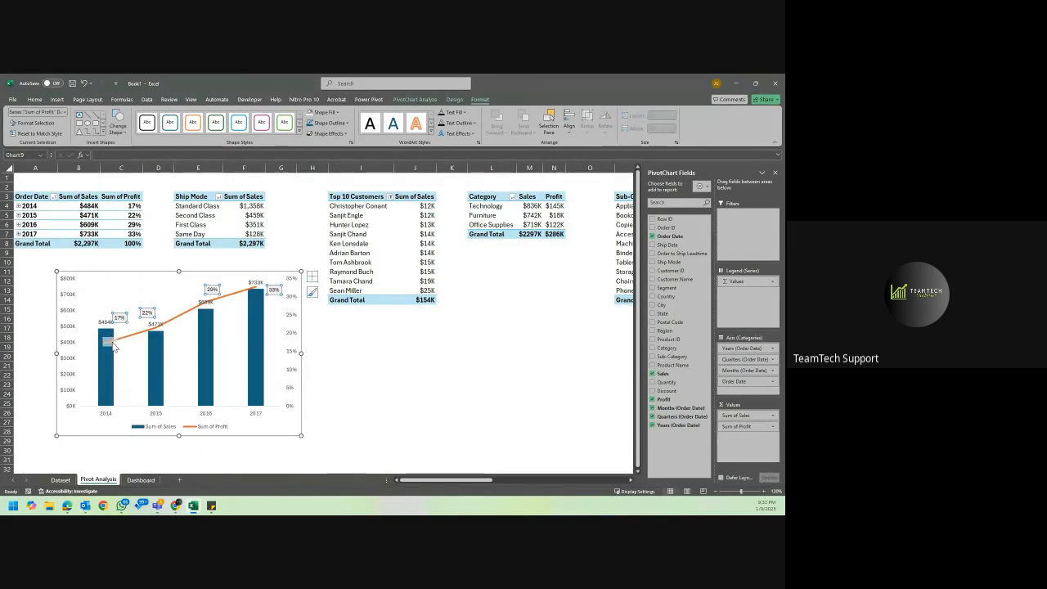
# Move the 2015, 2016 and 2017 profit labels onto the tops of their columns, just below the line.
pyautogui.click(148, 313)
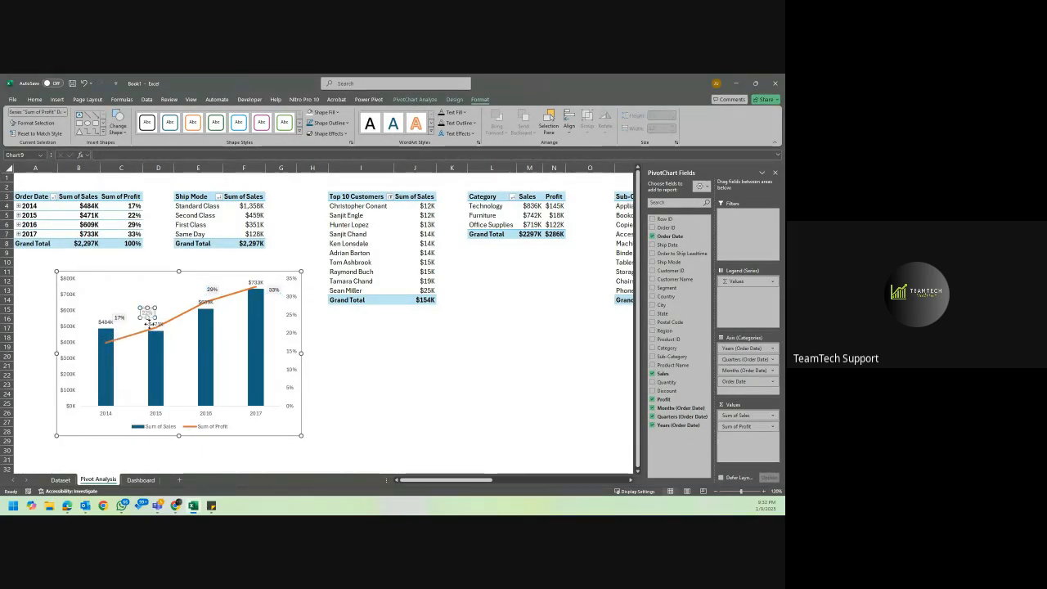
pyautogui.moveTo(155, 337); pyautogui.dragTo(161, 334)
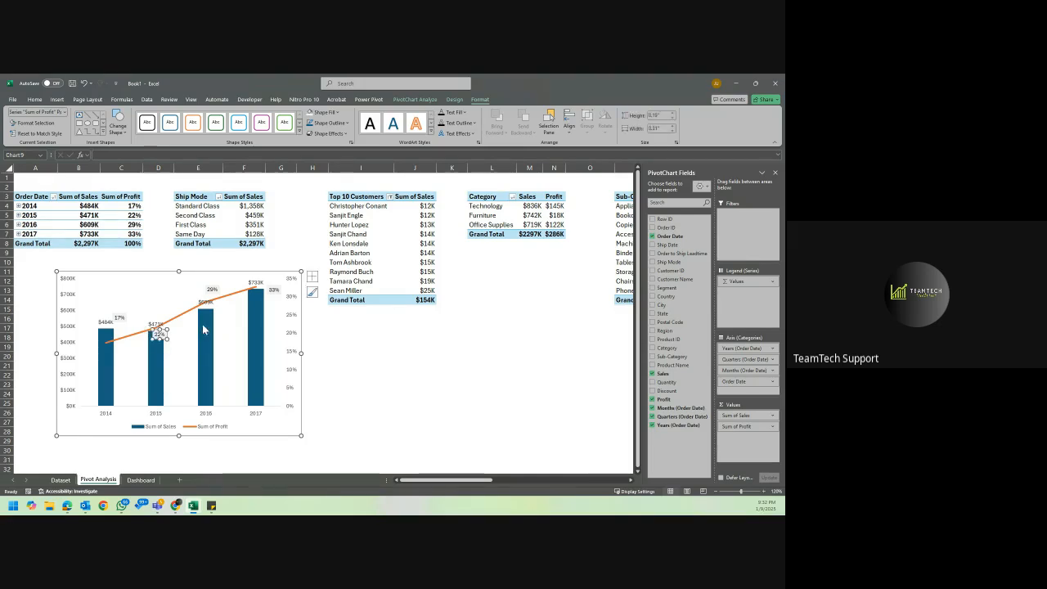
pyautogui.click(213, 290)
pyautogui.moveTo(213, 291)
pyautogui.mouseDown()
pyautogui.moveTo(211, 313)
pyautogui.moveTo(258, 293)
pyautogui.mouseUp()
pyautogui.click(274, 288)
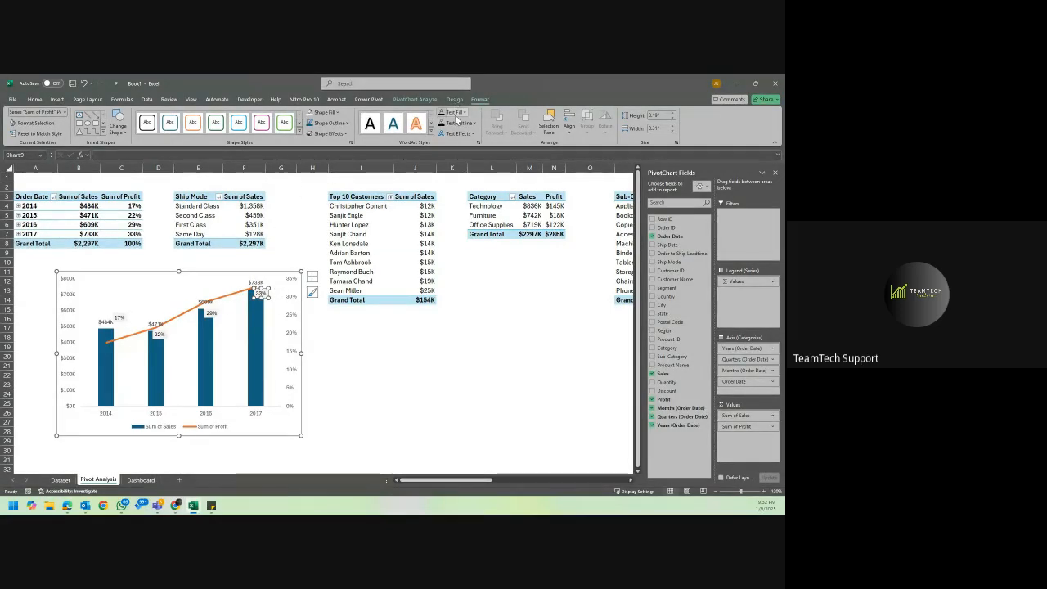
# Set the text fill of all Sum of Profit data labels to the orange theme colour, matching the line.
pyautogui.click(462, 112)
pyautogui.click(455, 220)
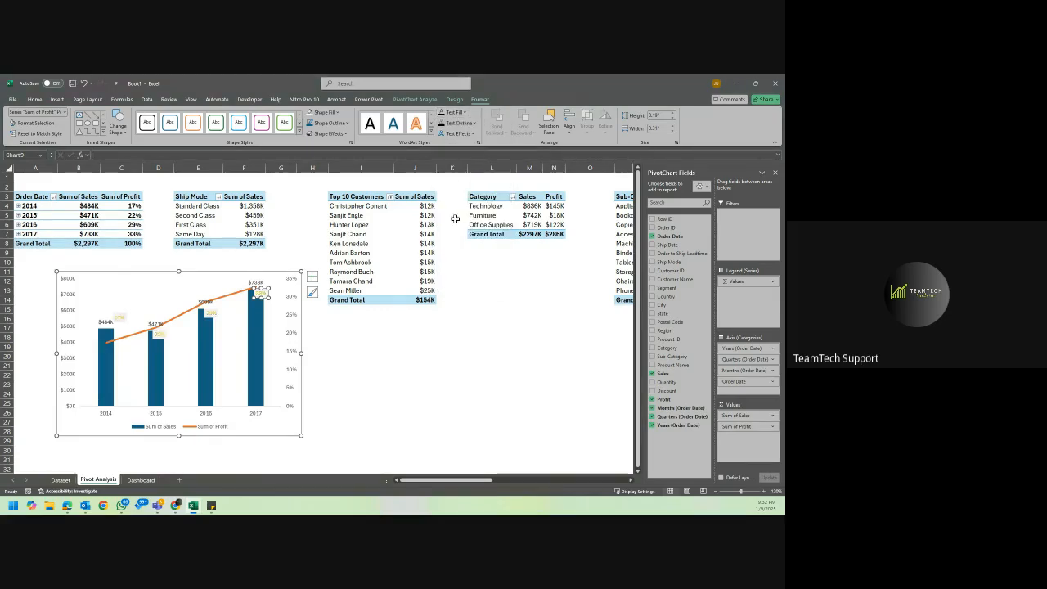
pyautogui.click(464, 112)
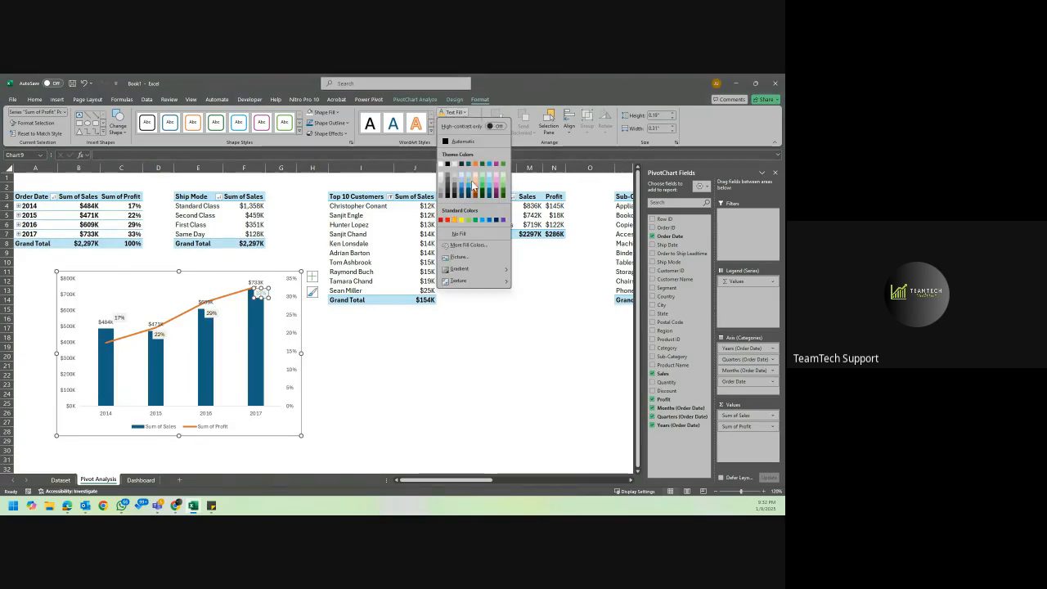
pyautogui.click(475, 167)
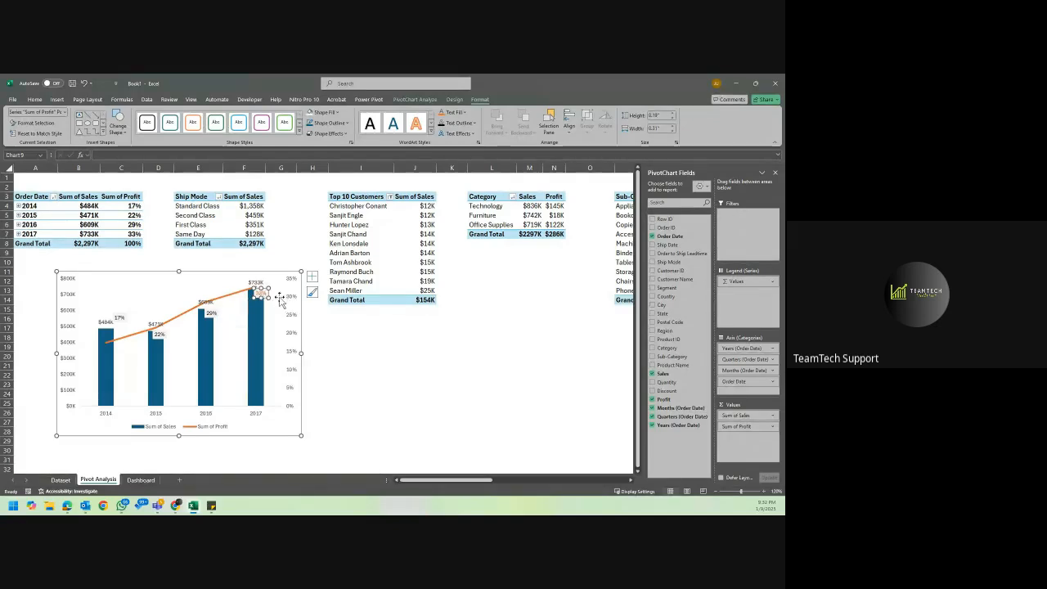
pyautogui.click(212, 315)
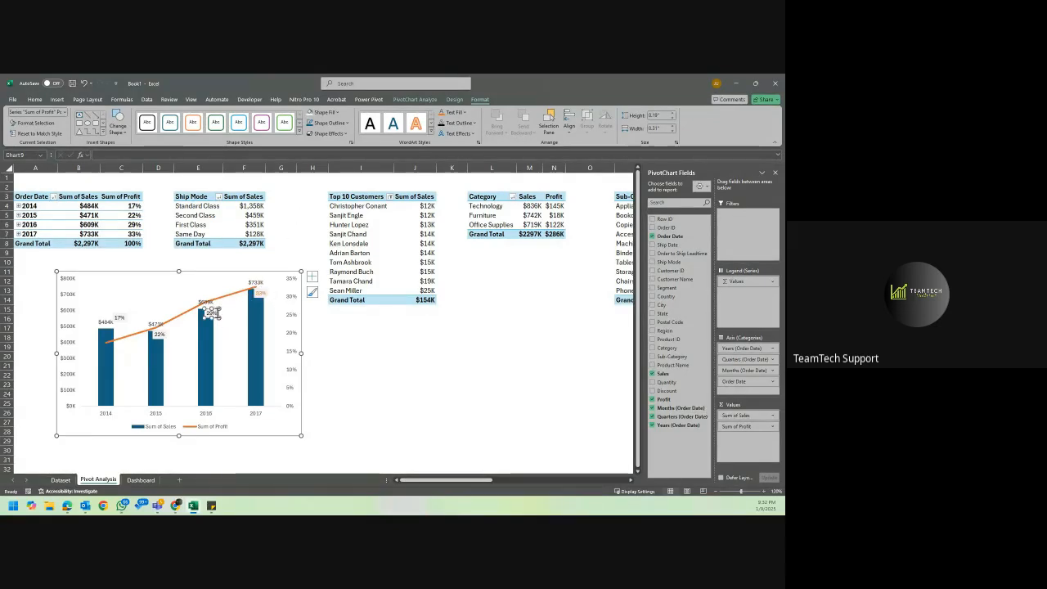
pyautogui.click(224, 271)
pyautogui.click(213, 313)
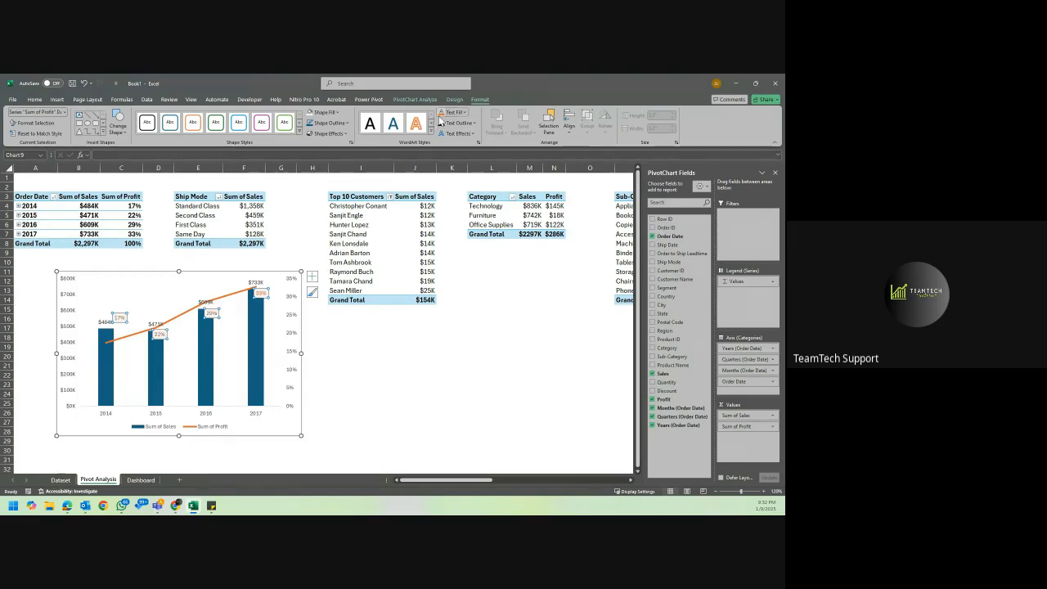
# Move each Sum of Sales data label from 2017 back to 2014 slightly higher, clear of the profit line and labels.
pyautogui.click(253, 282)
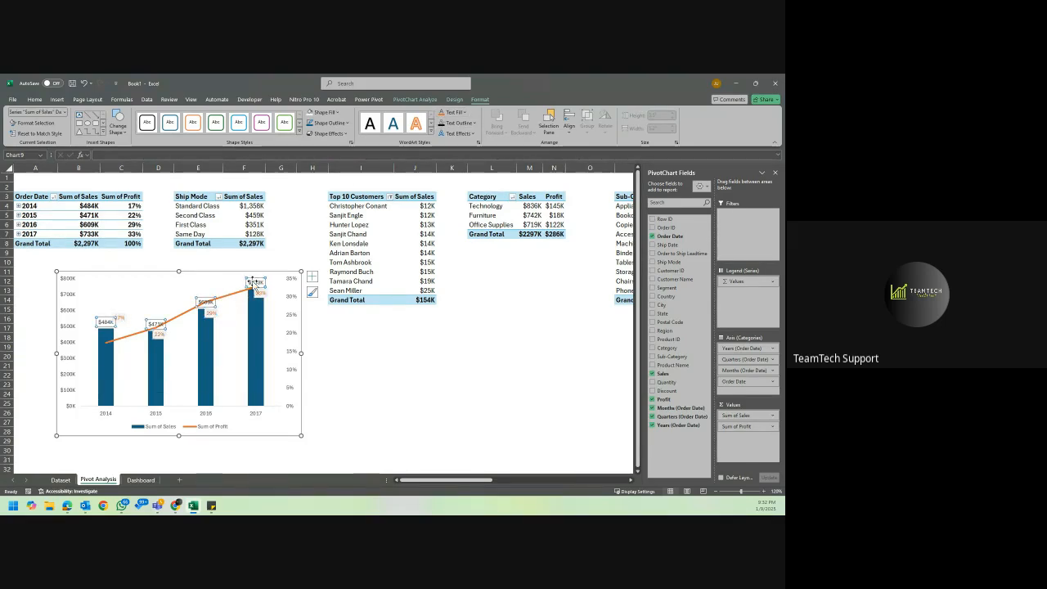
pyautogui.click(254, 280)
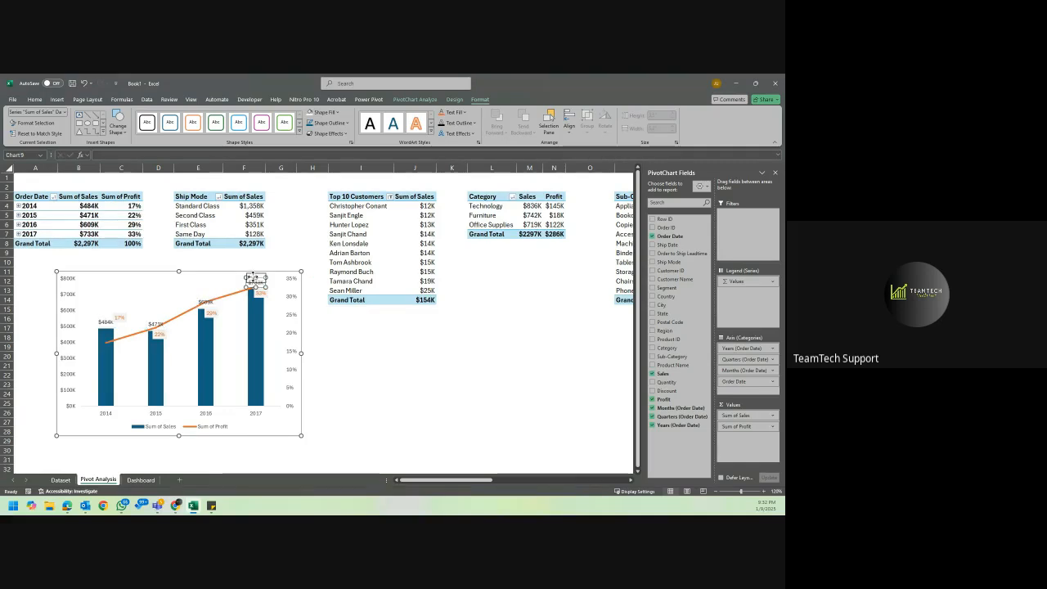
pyautogui.moveTo(253, 277); pyautogui.dragTo(254, 277)
pyautogui.click(208, 303)
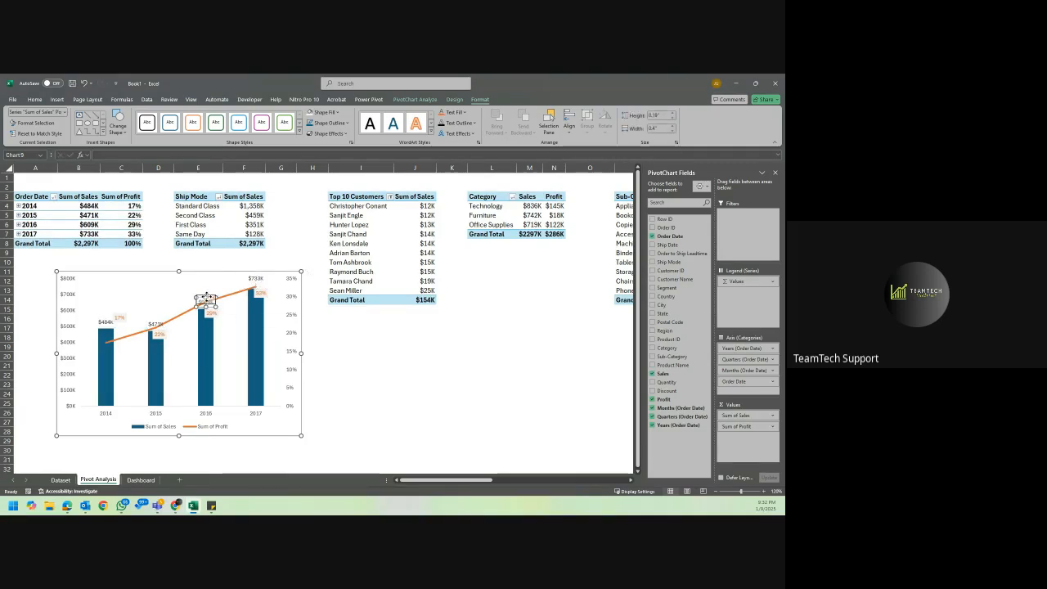
pyautogui.moveTo(208, 292); pyautogui.dragTo(208, 293)
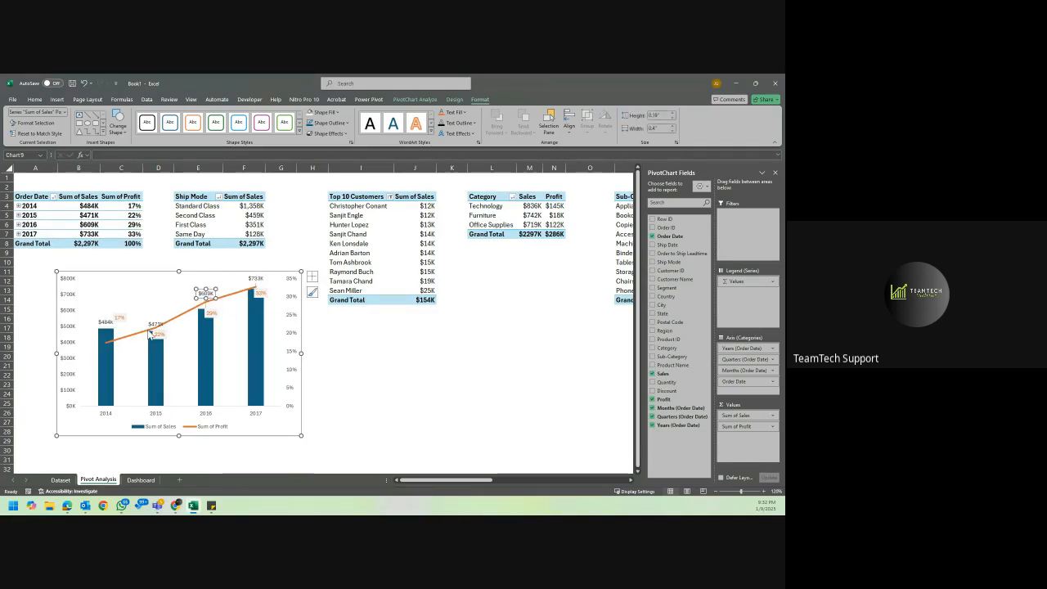
pyautogui.click(153, 325)
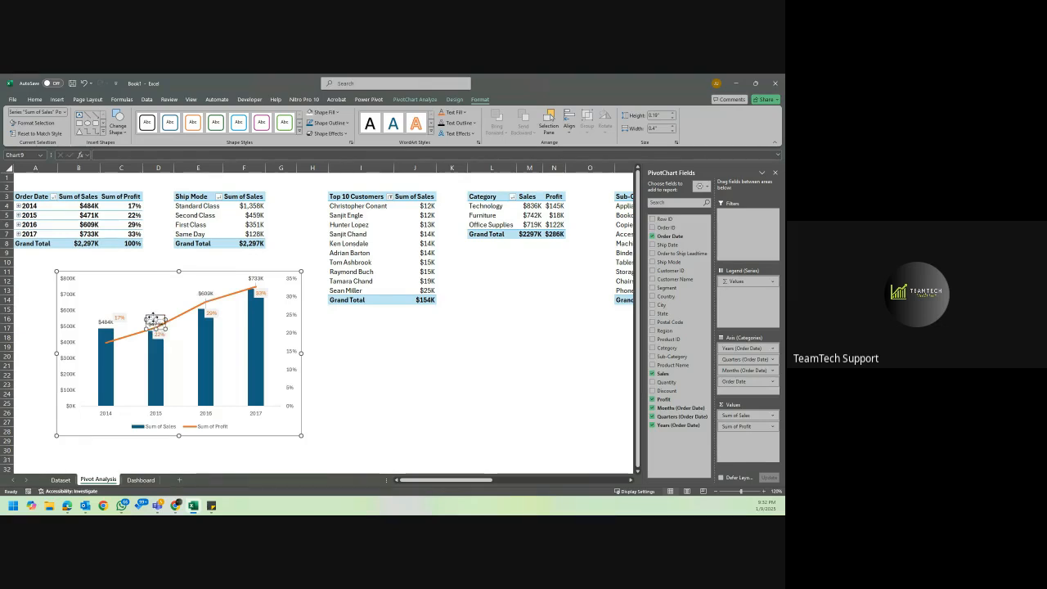
pyautogui.moveTo(156, 321); pyautogui.dragTo(103, 308)
pyautogui.click(100, 322)
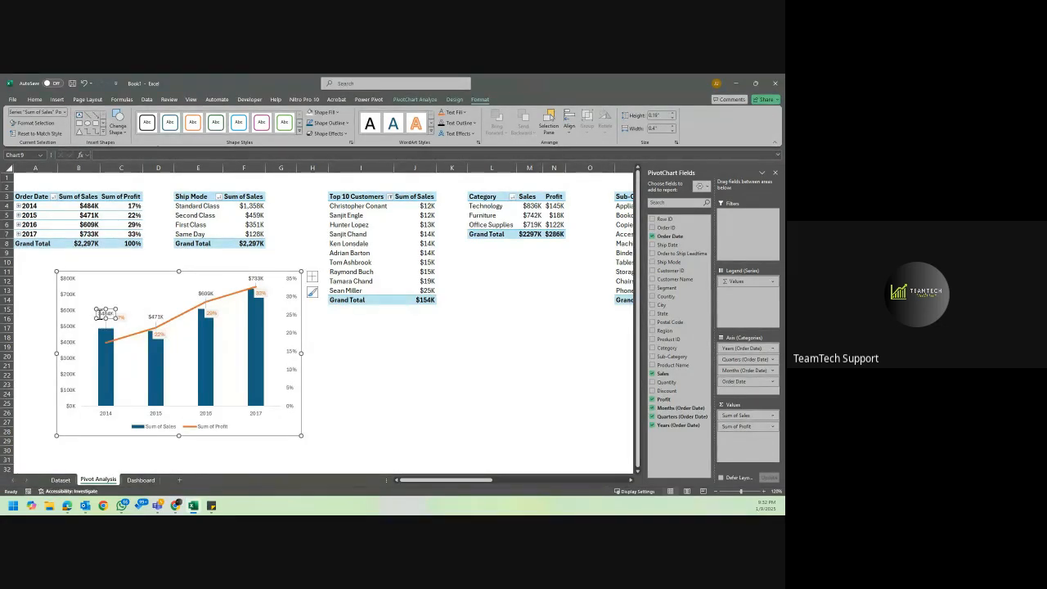
pyautogui.click(333, 355)
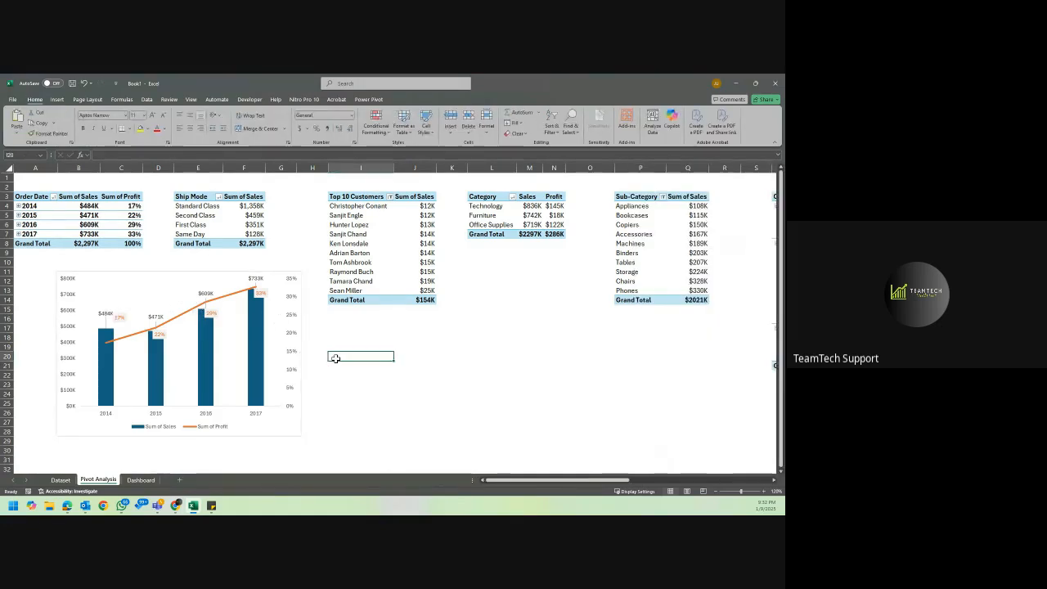
# Add the chart title "Sales Trend by Year" and move the combo chart slightly down and to the left on the sheet.
pyautogui.click(189, 303)
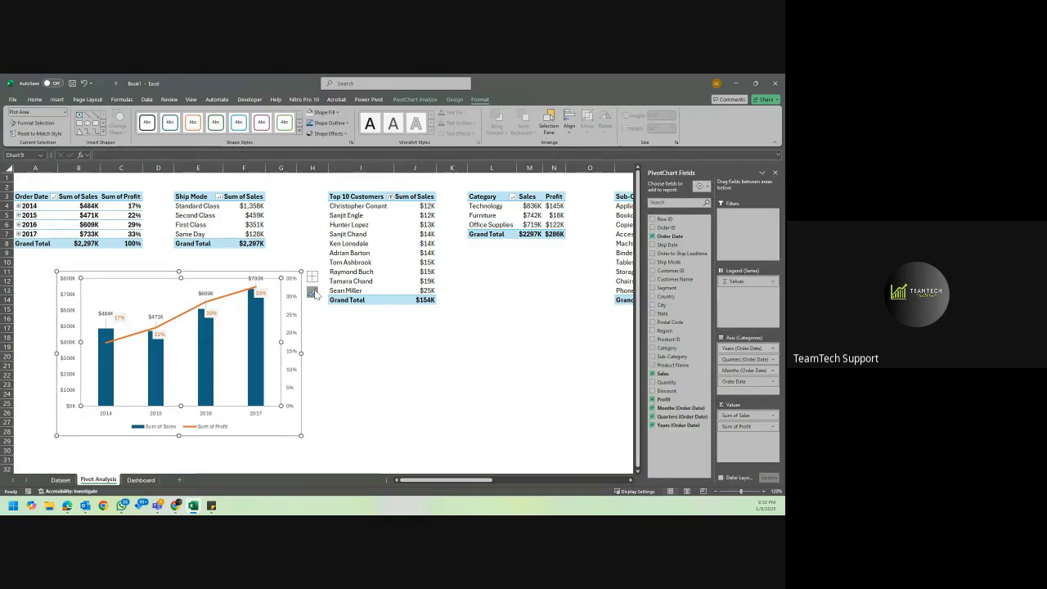
pyautogui.click(312, 276)
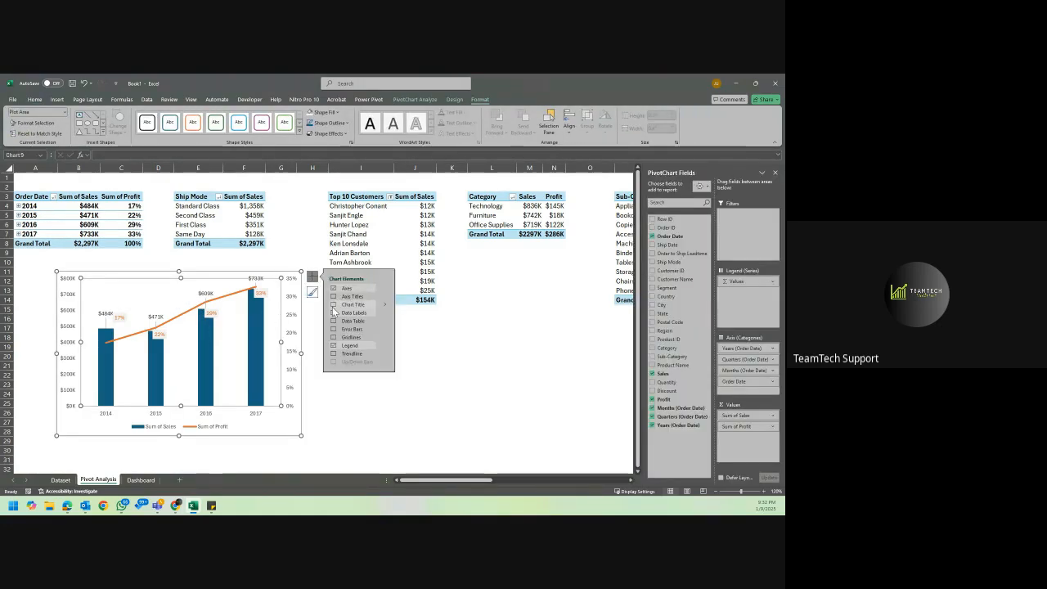
pyautogui.click(333, 305)
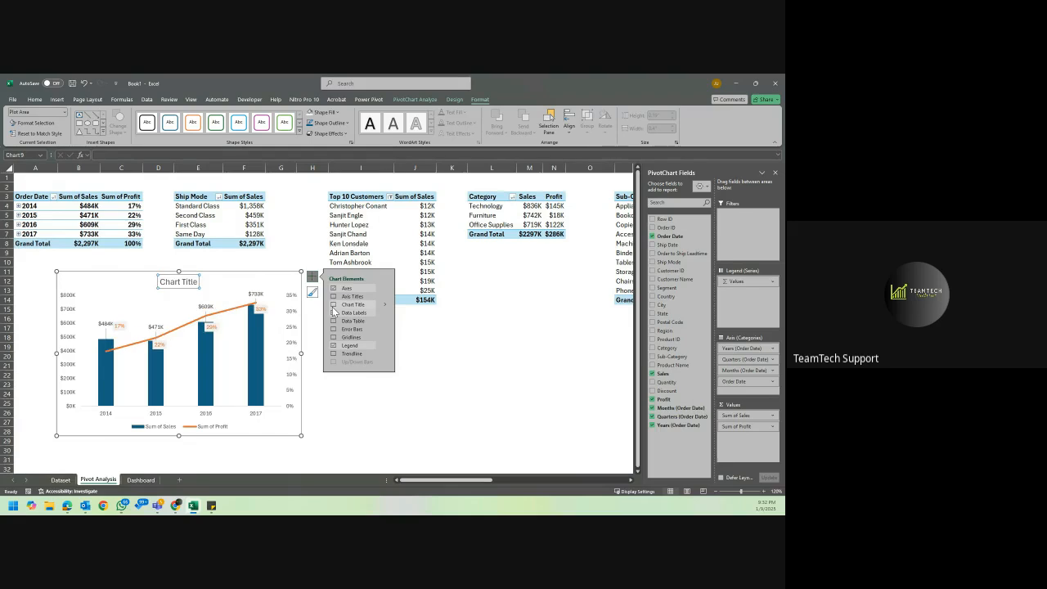
pyautogui.doubleClick(188, 283)
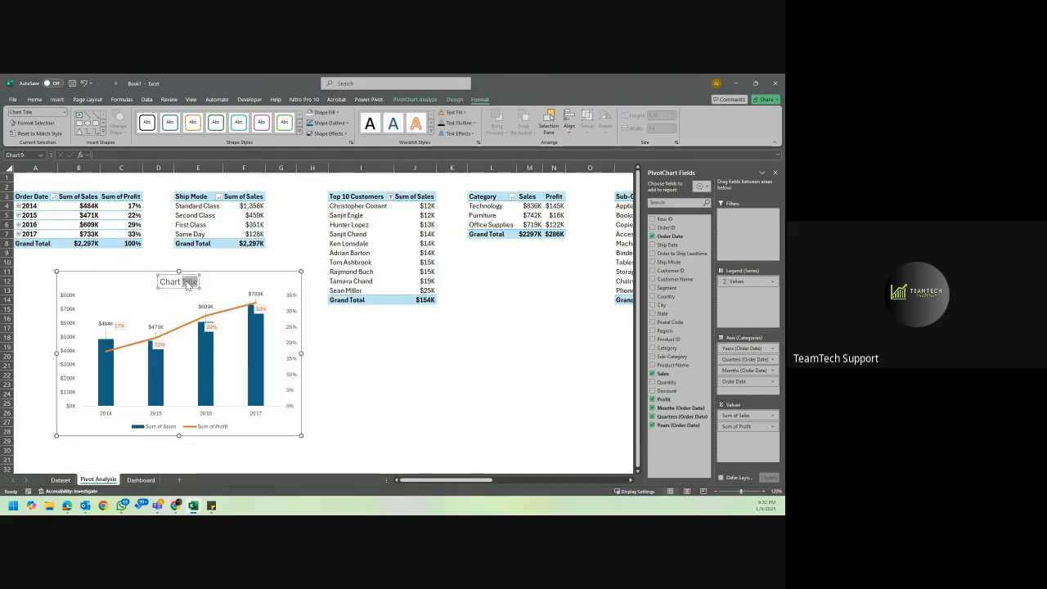
pyautogui.hotkey('ctrl', 'a')
pyautogui.write('Sales Trend by Year')
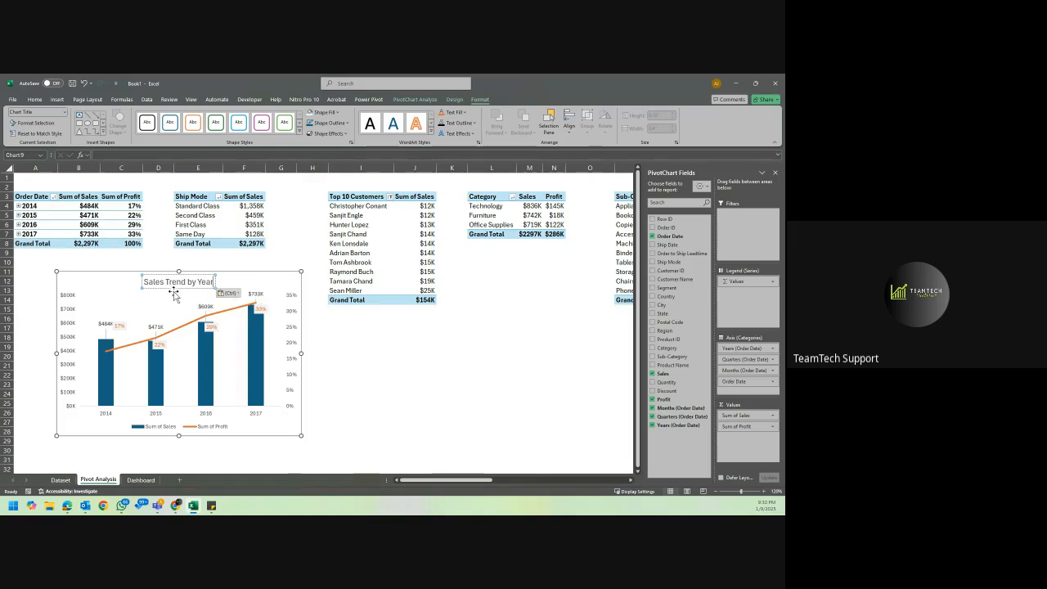
pyautogui.click(358, 345)
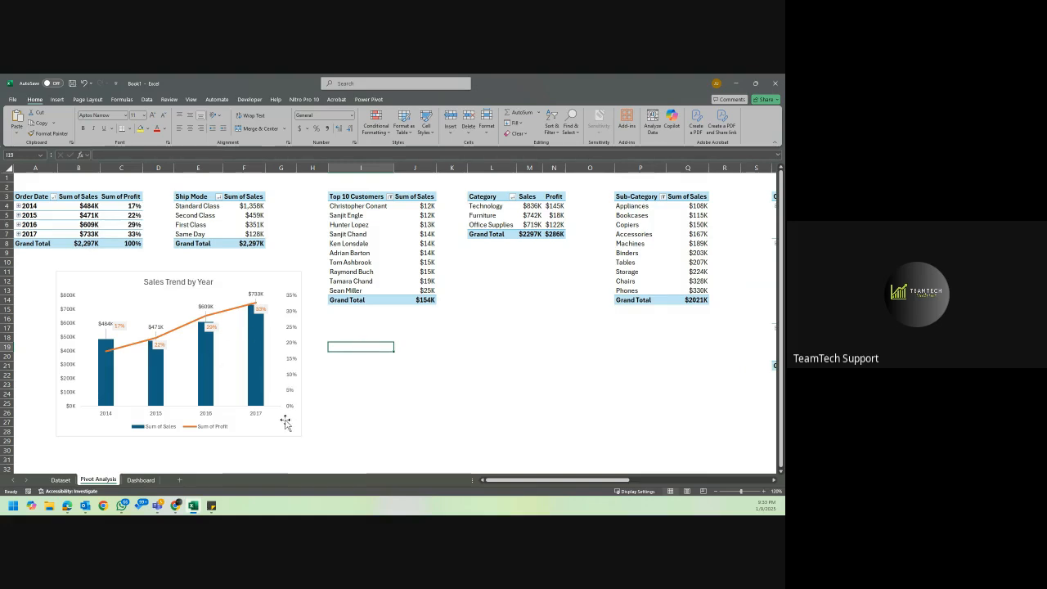
pyautogui.moveTo(285, 423); pyautogui.dragTo(267, 432)
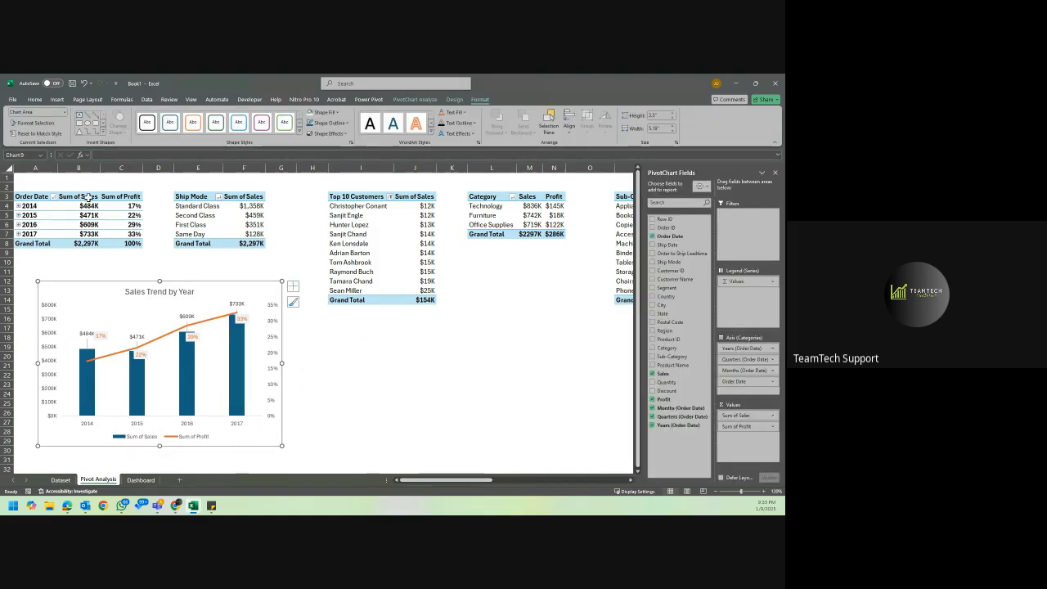
# Rename the yearly PivotTable's value headers from Sum of Sales and Sum of Profit to "Sales" and "Profit".
pyautogui.click(88, 196)
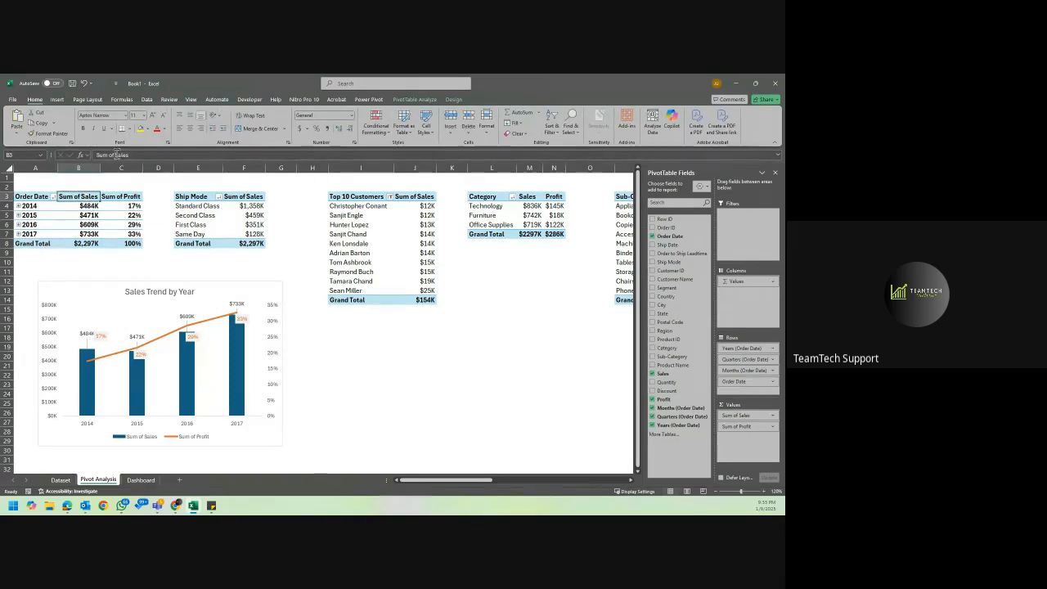
pyautogui.write('vSales')
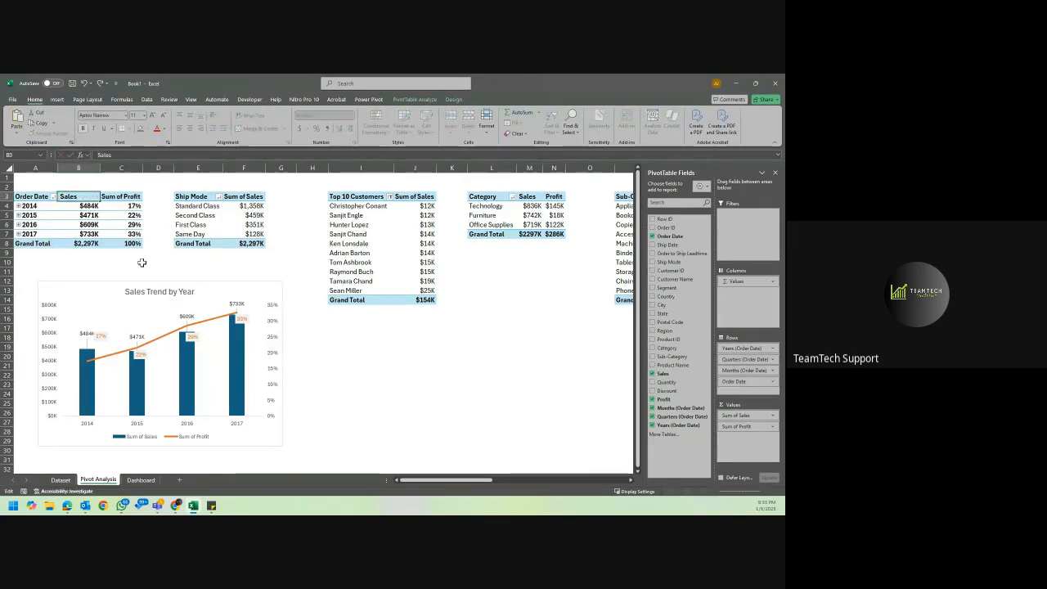
pyautogui.click(120, 198)
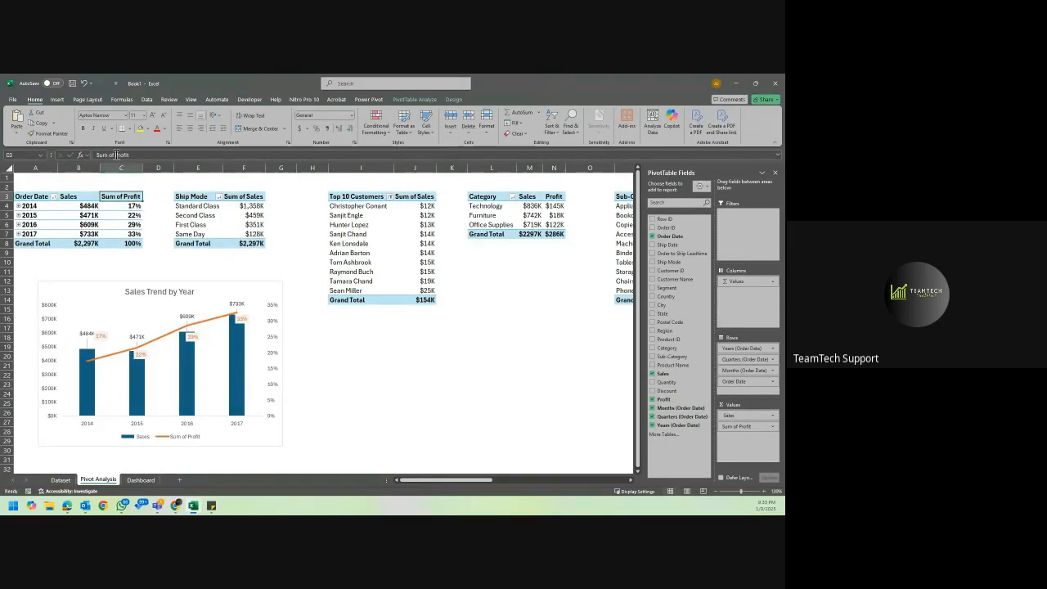
pyautogui.moveTo(117, 154); pyautogui.dragTo(54, 154)
pyautogui.press('BackSpace')
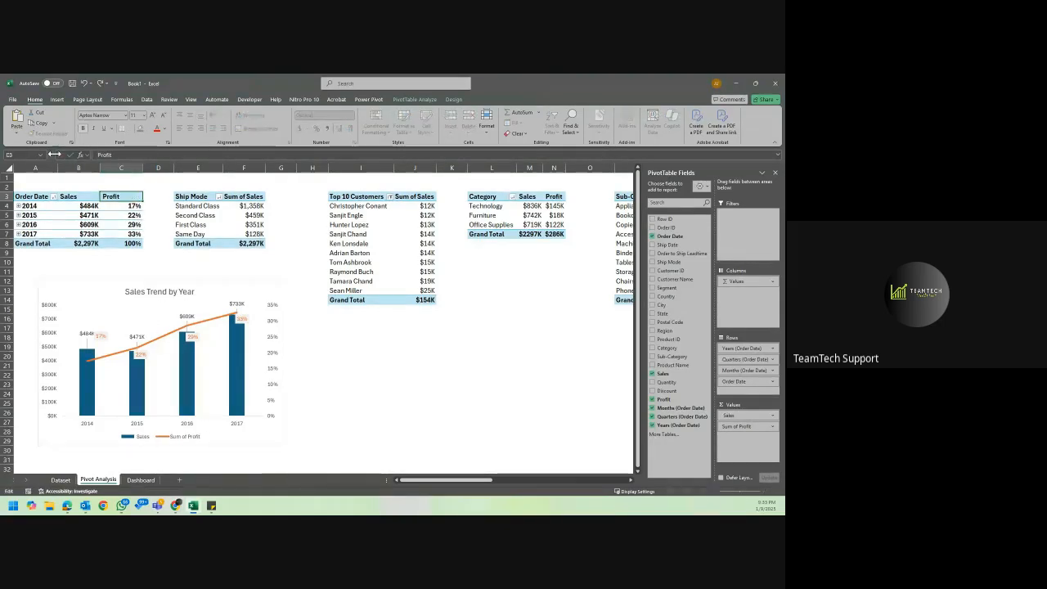
pyautogui.press('Return')
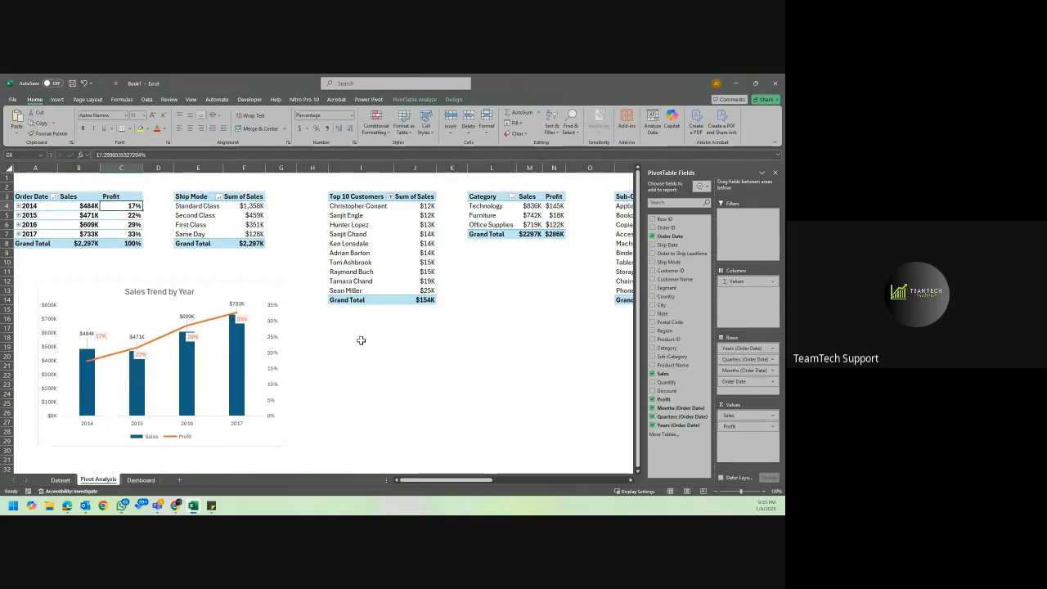
pyautogui.click(360, 339)
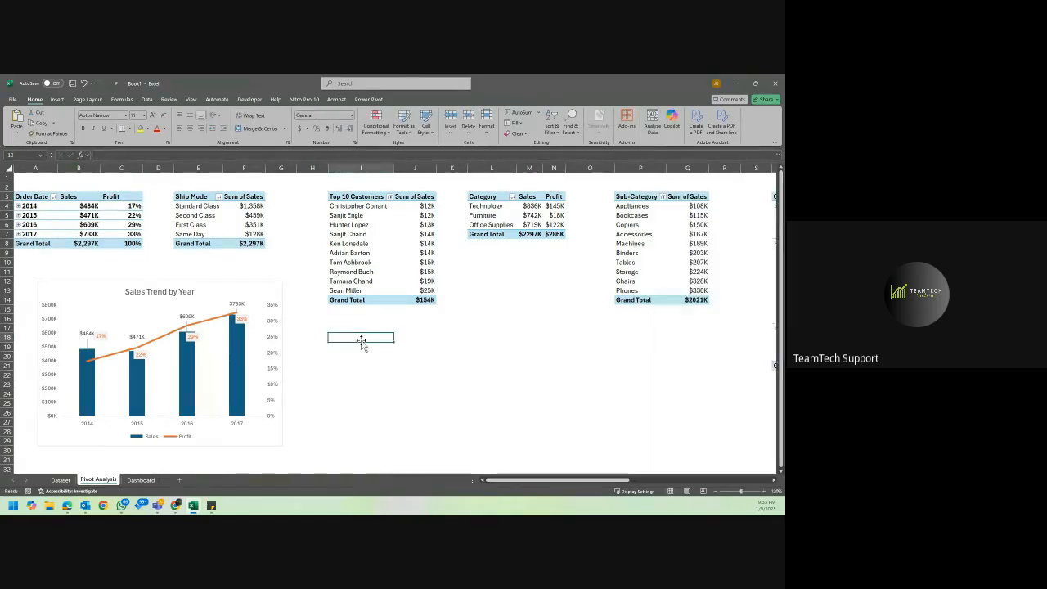
# Move the Sales Trend by Year chart from the Pivot Analysis sheet to the Dashboard, placing it left of the ship mode pie chart.
pyautogui.click(257, 288)
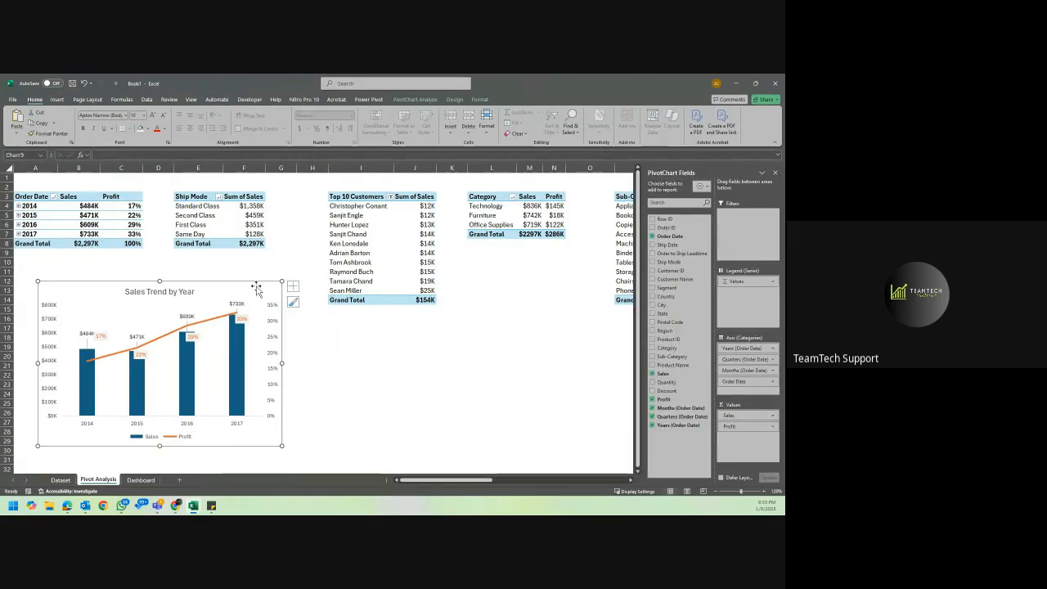
pyautogui.press('Delete')
pyautogui.click(139, 479)
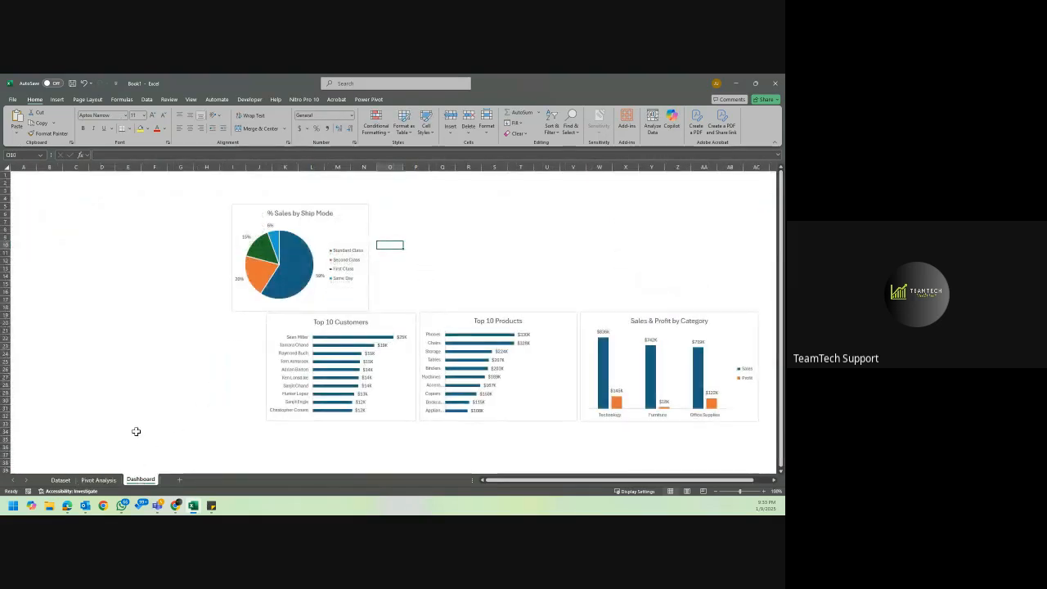
pyautogui.hotkey('ctrl', 'v')
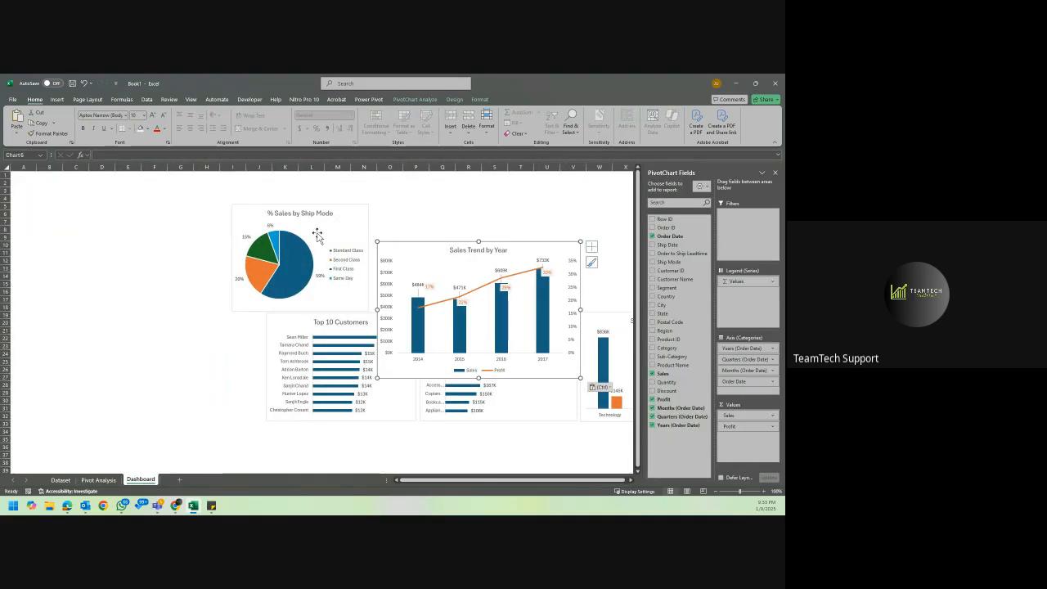
pyautogui.moveTo(412, 248); pyautogui.dragTo(55, 228)
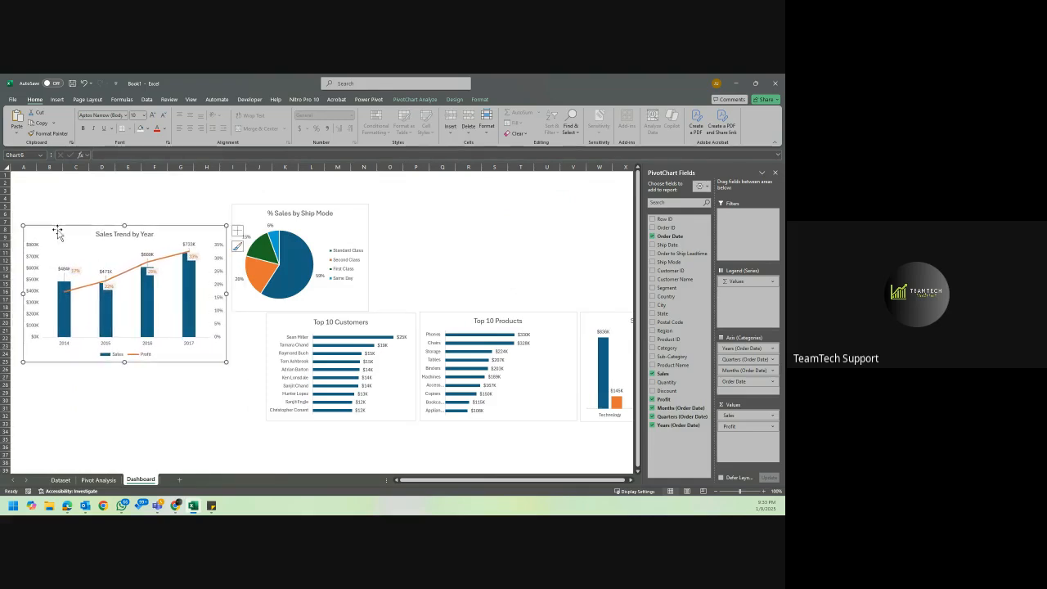
pyautogui.click(406, 236)
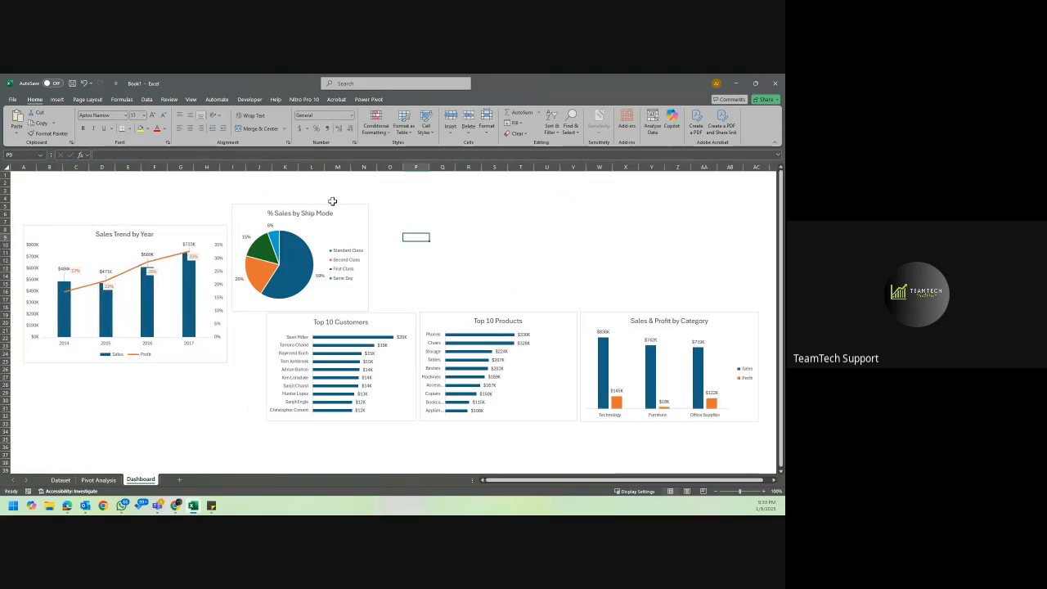
# Move the % Sales by Ship Mode pie chart above the Sales & Profit by Category chart and hide the PivotChart field list.
pyautogui.moveTo(342, 210); pyautogui.dragTo(624, 220)
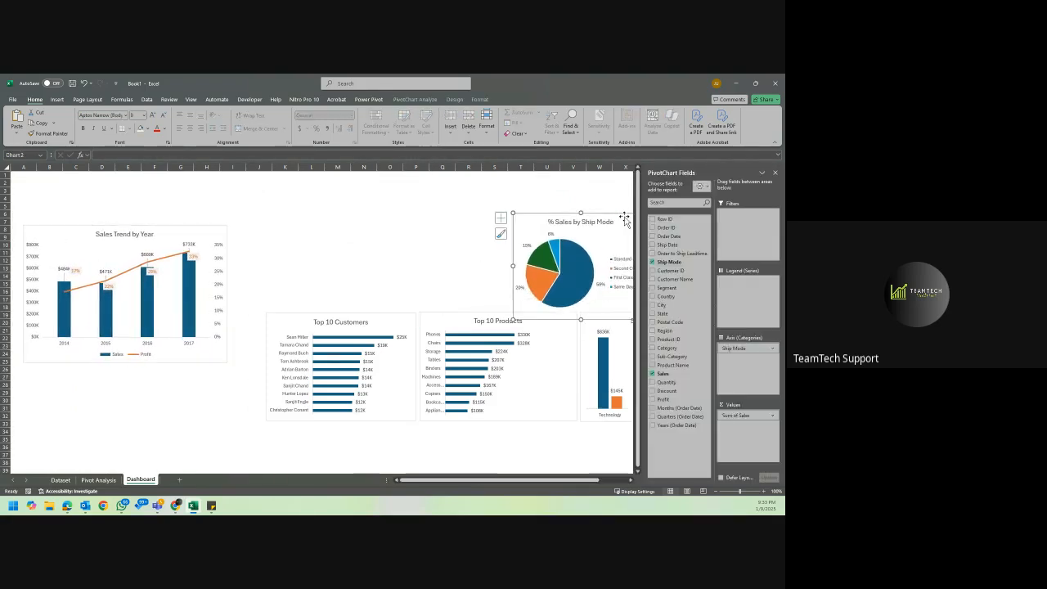
pyautogui.click(773, 172)
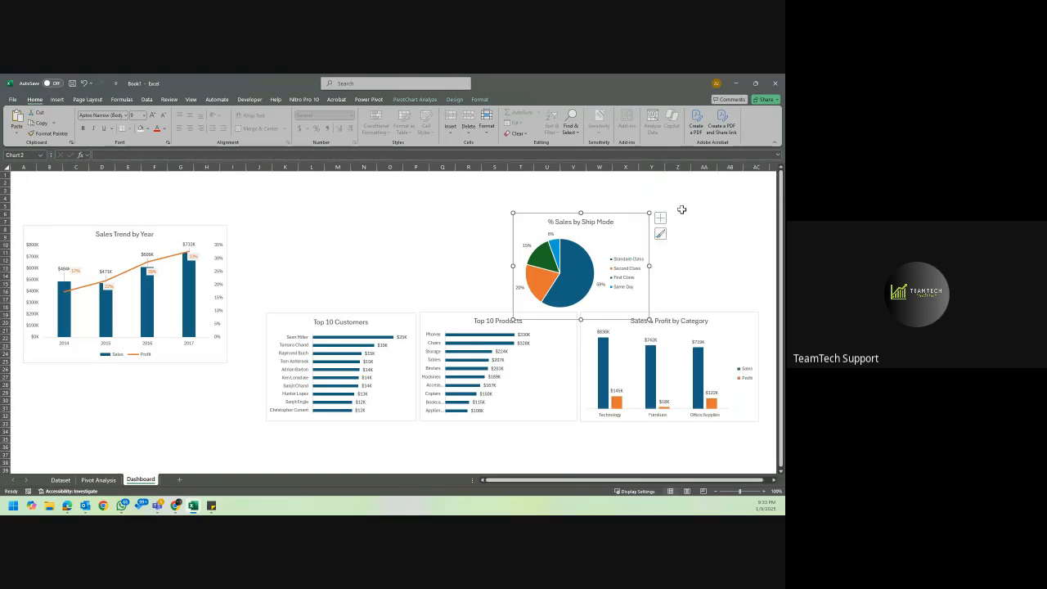
pyautogui.moveTo(627, 226); pyautogui.dragTo(682, 213)
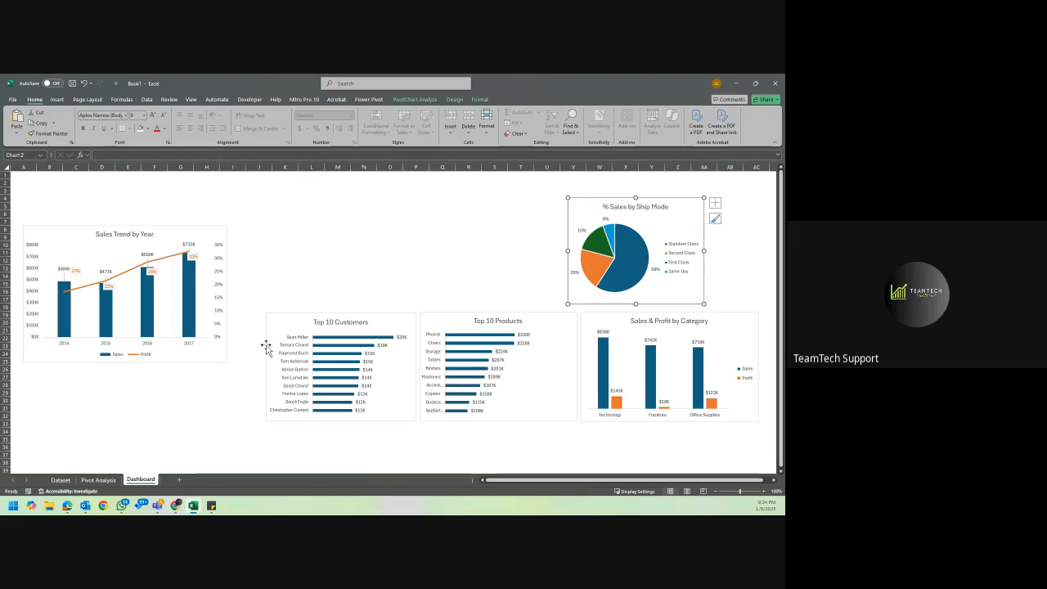
# Move the Sales Trend by Year chart down, then place the Top 10 Customers chart beside it and enlarge it to the same height.
pyautogui.click(216, 356)
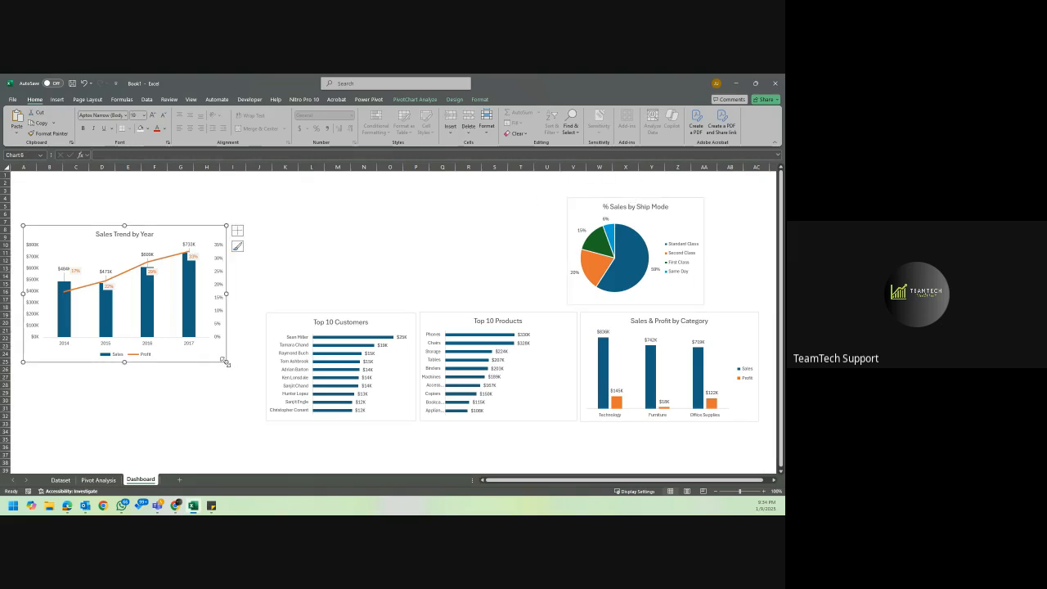
pyautogui.moveTo(225, 361); pyautogui.dragTo(220, 387)
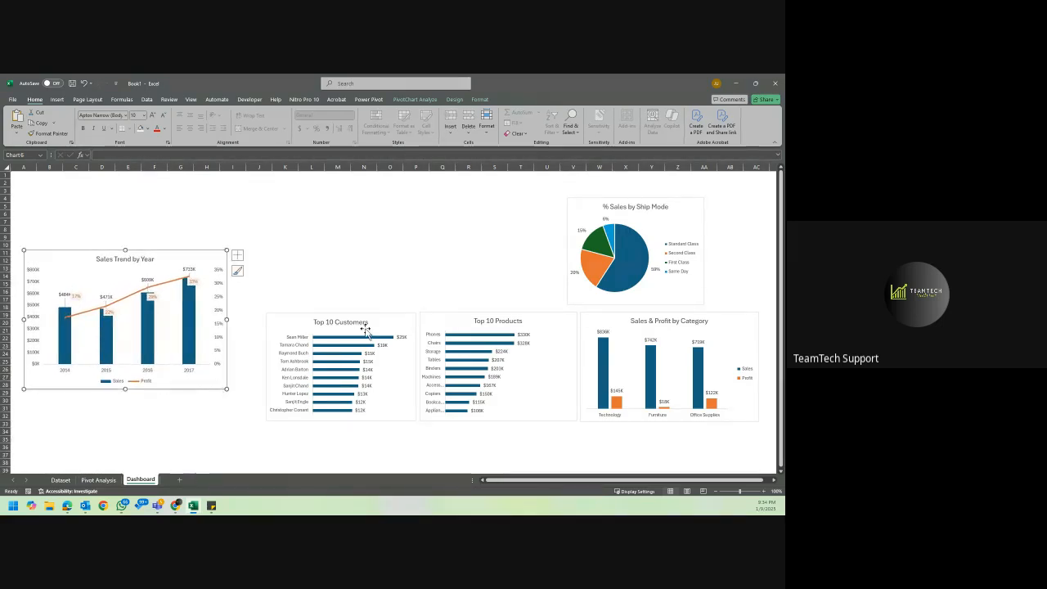
pyautogui.moveTo(376, 318); pyautogui.dragTo(341, 257)
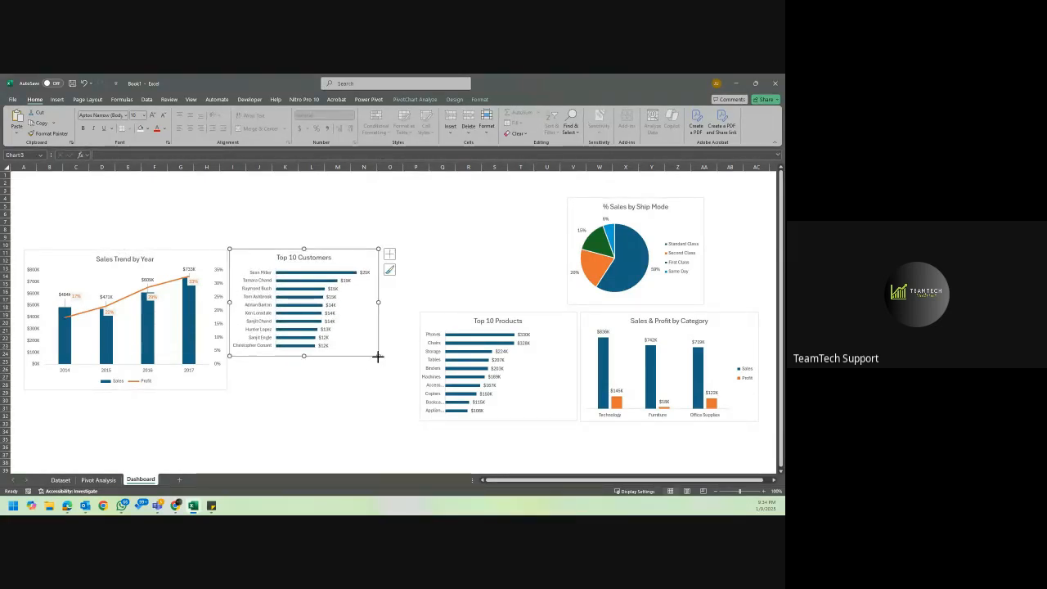
pyautogui.moveTo(378, 356); pyautogui.dragTo(384, 389)
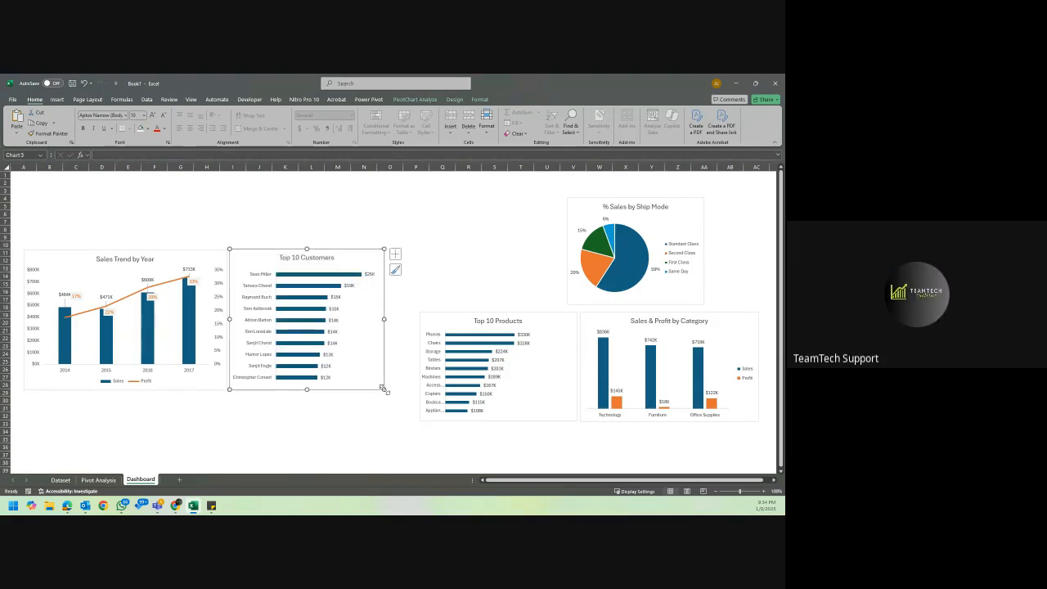
# Move the Top 10 Products chart beside the Top 10 Customers chart, keeping its title centered.
pyautogui.click(500, 319)
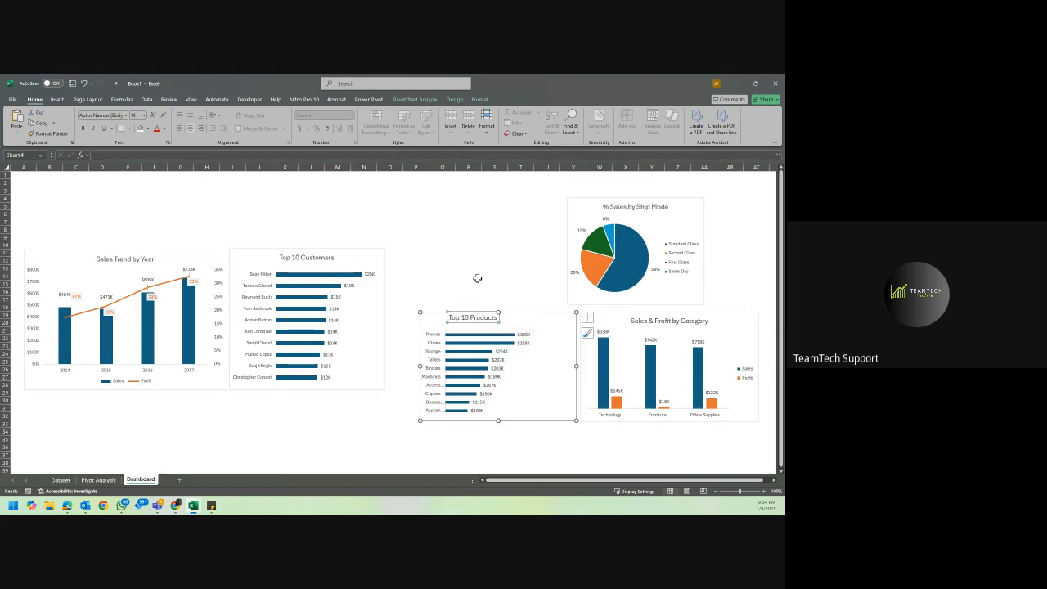
pyautogui.hotkey('ctrl', 'z')
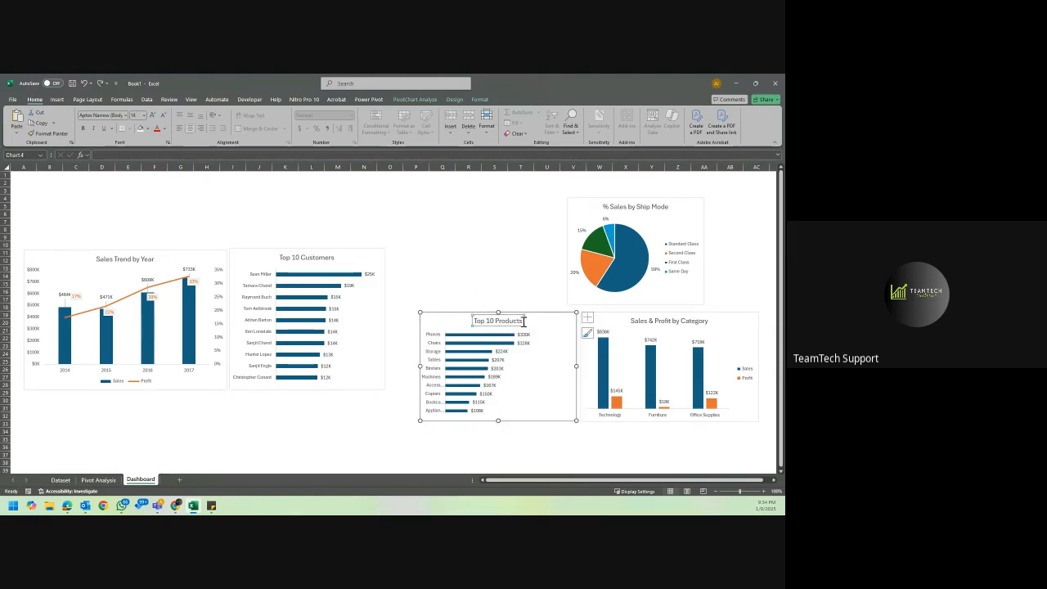
pyautogui.moveTo(538, 320); pyautogui.dragTo(508, 256)
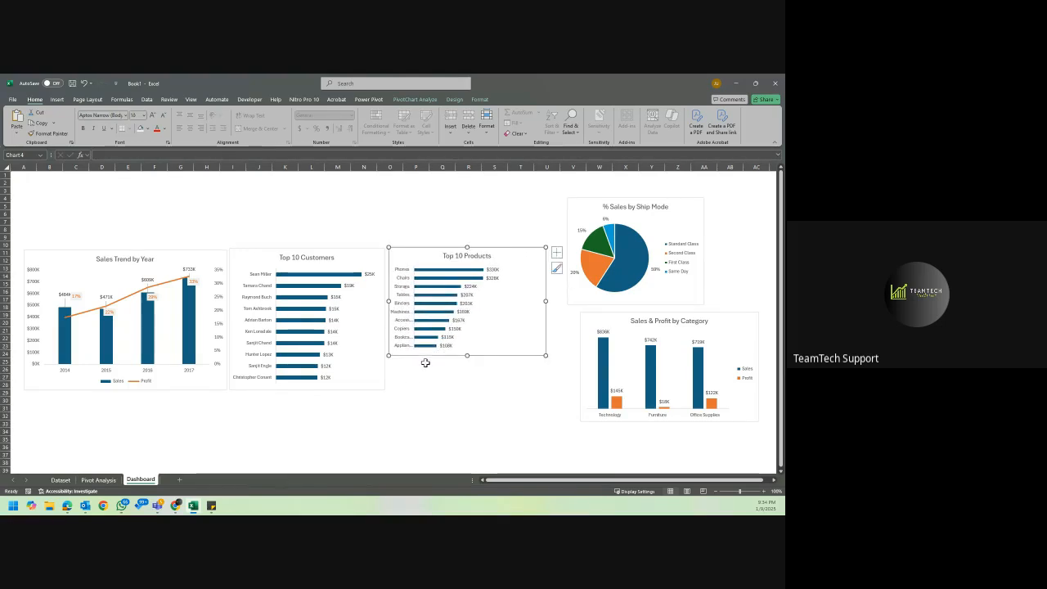
# Nudge the Top 10 Customers and Top 10 Products charts into line and stretch the Products chart to the row's height.
pyautogui.click(375, 384)
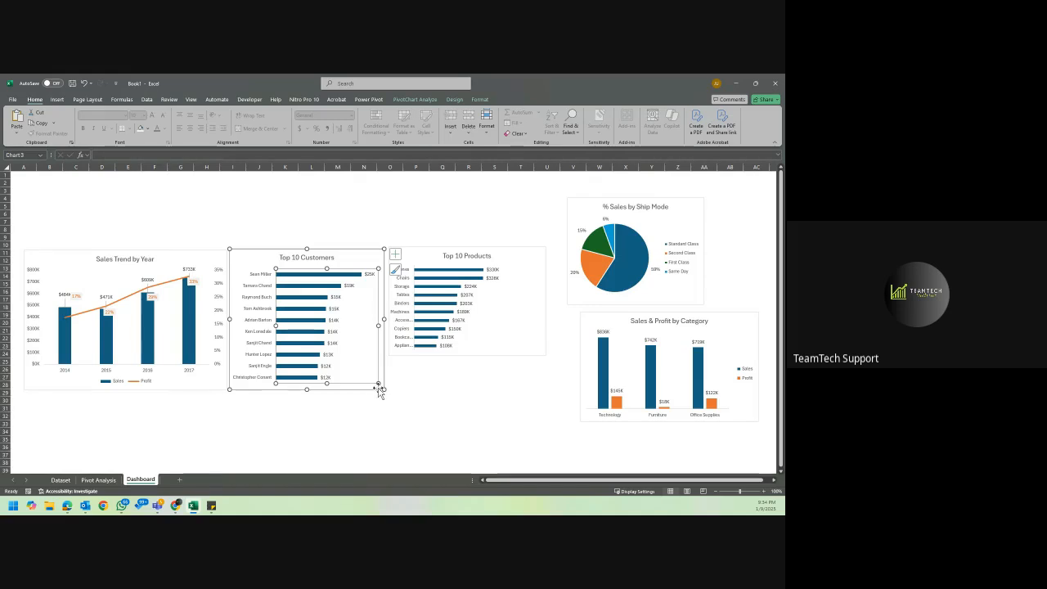
pyautogui.click(379, 390)
pyautogui.moveTo(378, 388); pyautogui.dragTo(378, 390)
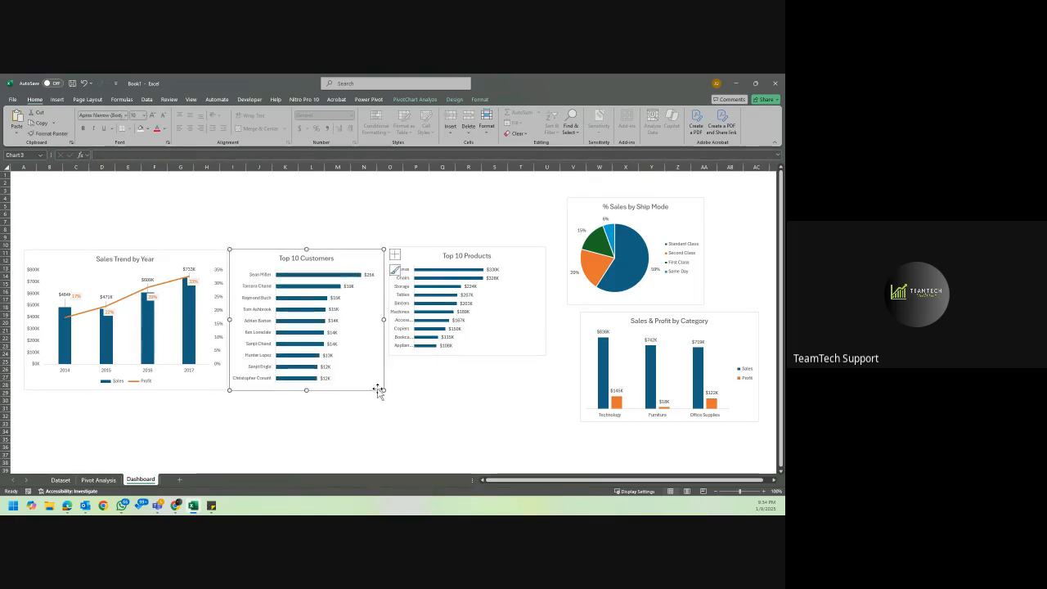
pyautogui.click(515, 345)
pyautogui.moveTo(515, 345); pyautogui.dragTo(513, 346)
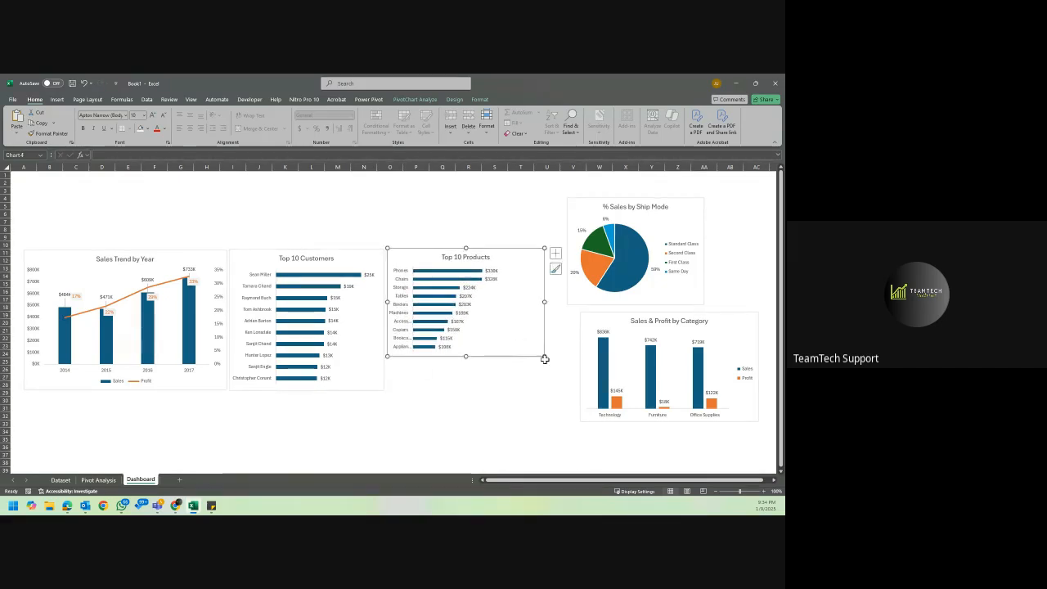
pyautogui.moveTo(542, 356); pyautogui.dragTo(545, 390)
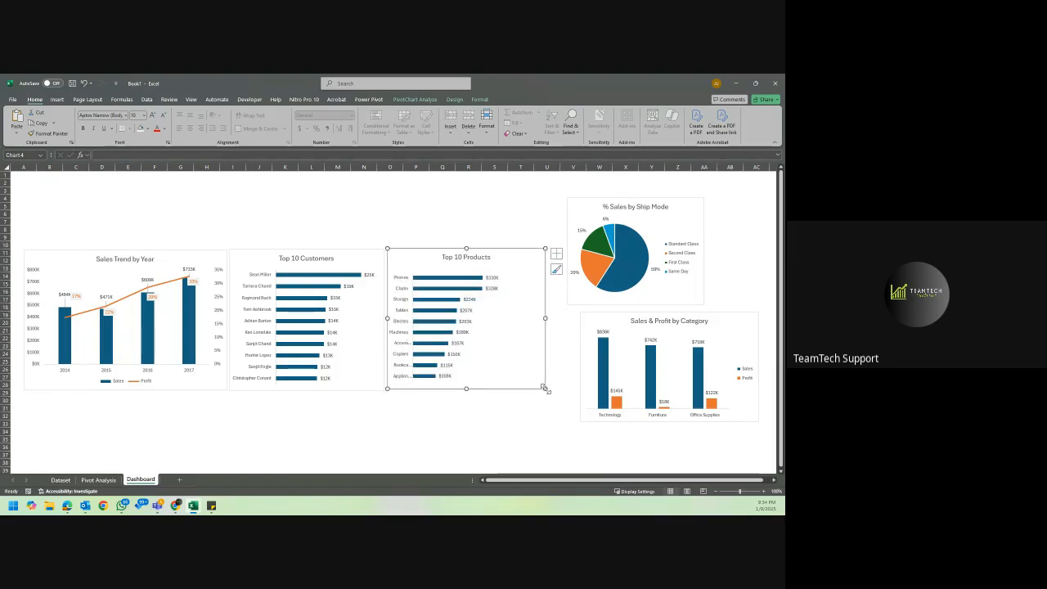
pyautogui.click(545, 423)
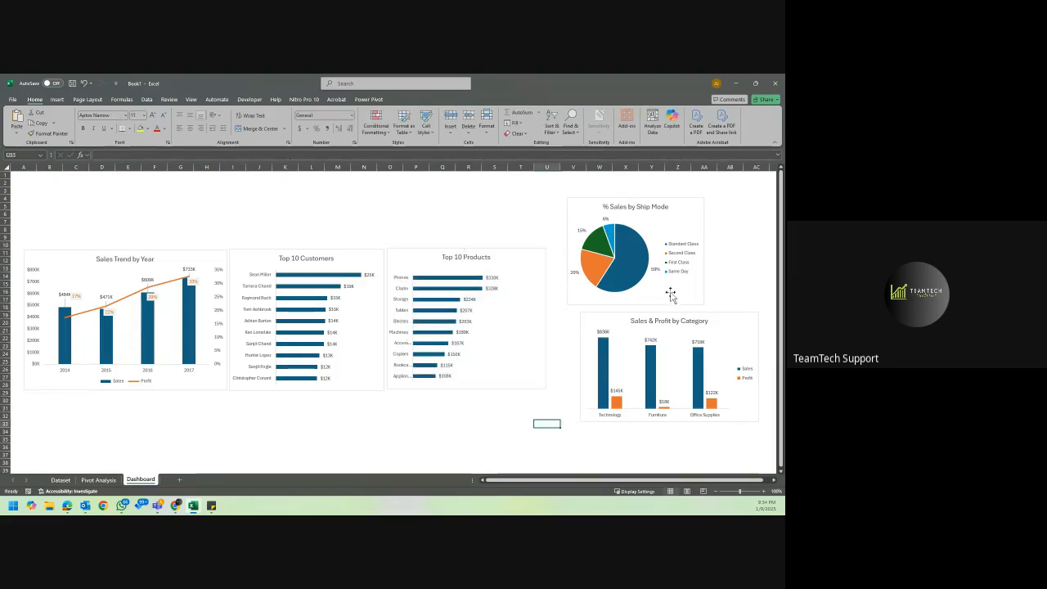
# Place the Sales & Profit by Category and % Sales by Ship Mode charts side by side beneath the row of three charts.
pyautogui.scroll(-1, 705, 316)
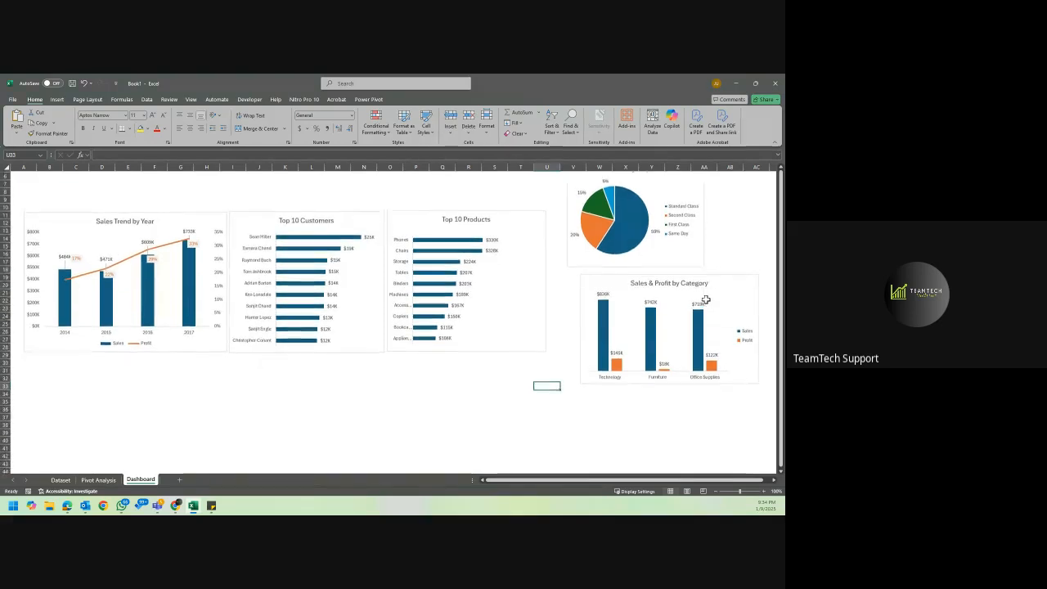
pyautogui.moveTo(732, 288); pyautogui.dragTo(320, 379)
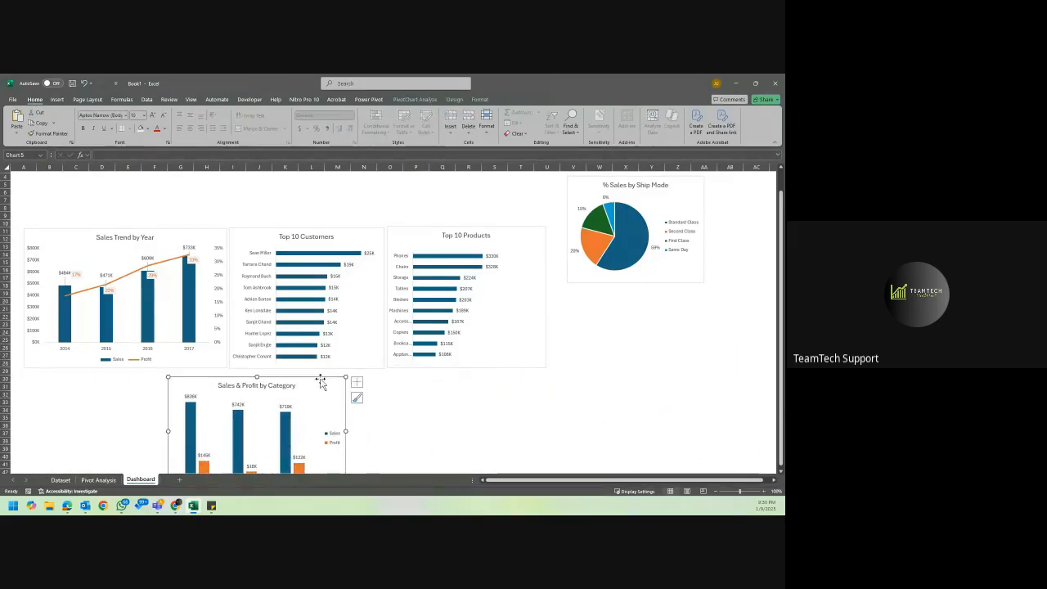
pyautogui.scroll(-3, 320, 380)
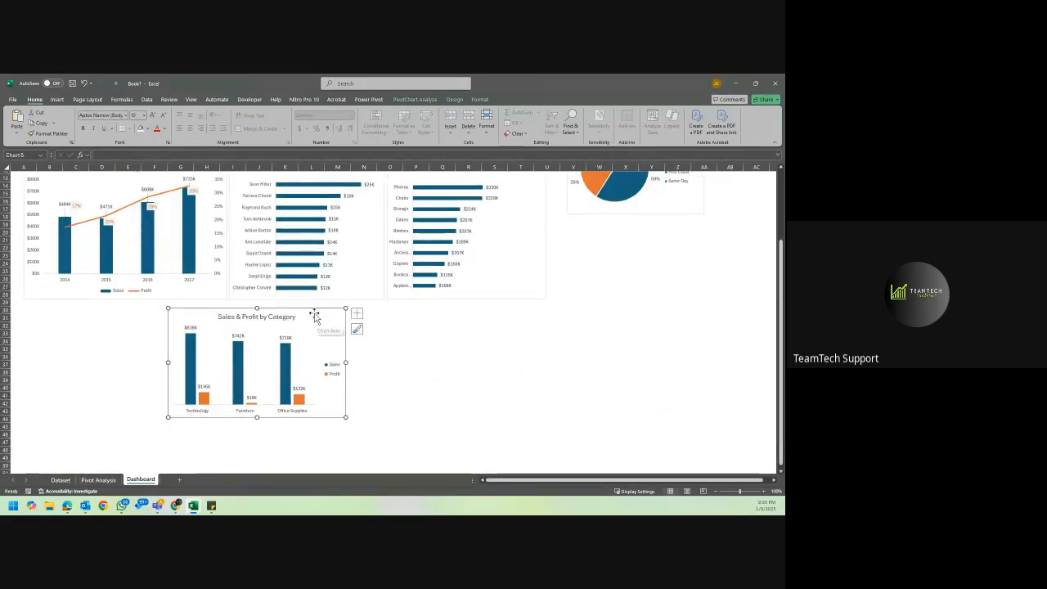
pyautogui.moveTo(314, 313); pyautogui.dragTo(373, 317)
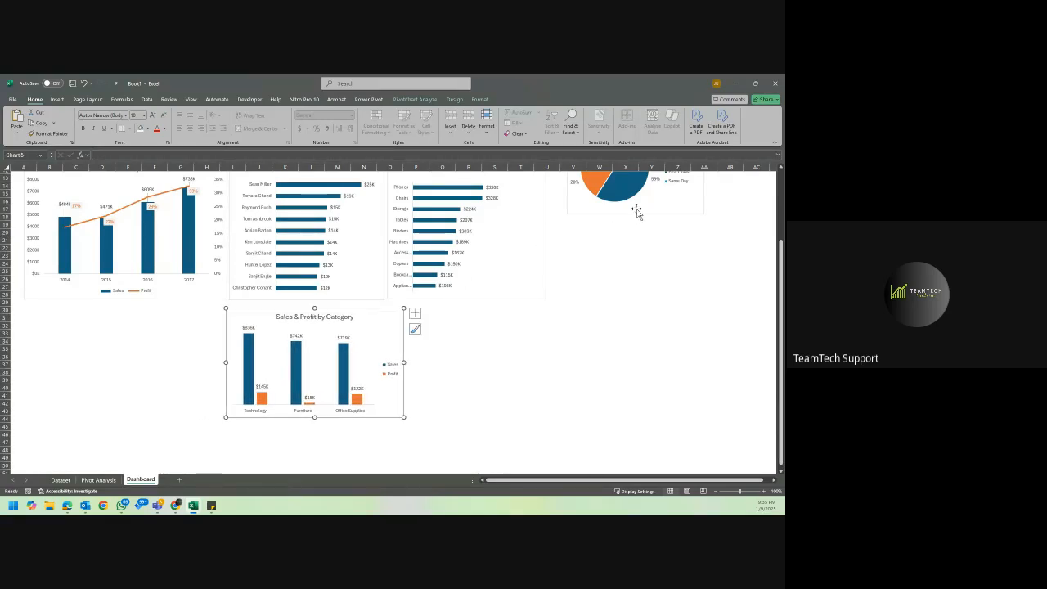
pyautogui.moveTo(636, 211); pyautogui.dragTo(483, 413)
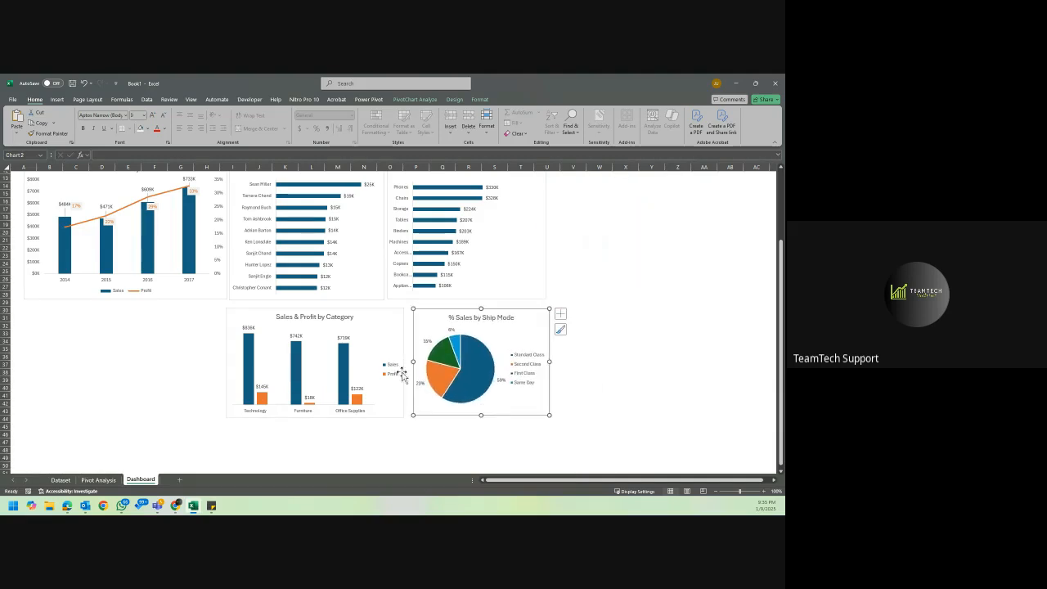
pyautogui.moveTo(380, 311); pyautogui.dragTo(344, 312)
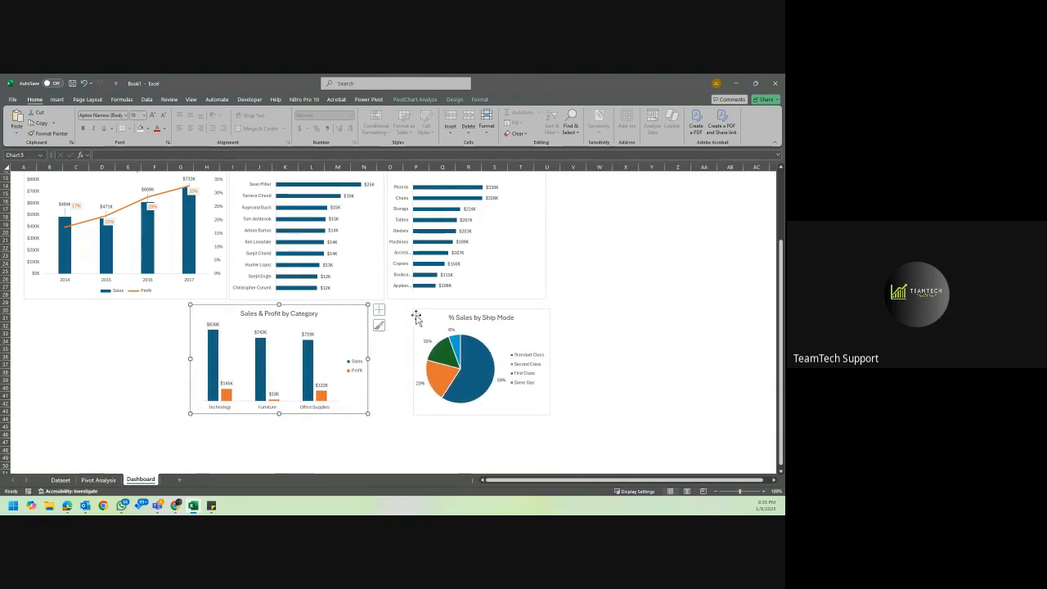
pyautogui.moveTo(429, 311)
pyautogui.mouseDown()
pyautogui.moveTo(393, 312)
pyautogui.moveTo(416, 312)
pyautogui.mouseUp()
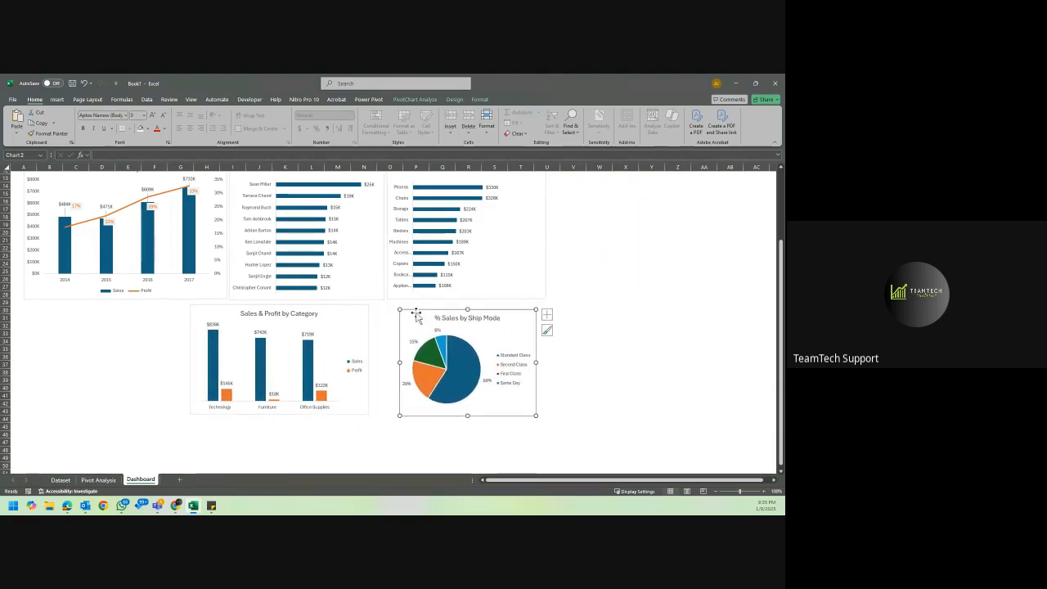
# Shift the Top 10 Products, Top 10 Customers and Sales Trend by Year charts up and to the right.
pyautogui.scroll(4, 447, 286)
pyautogui.click(546, 237)
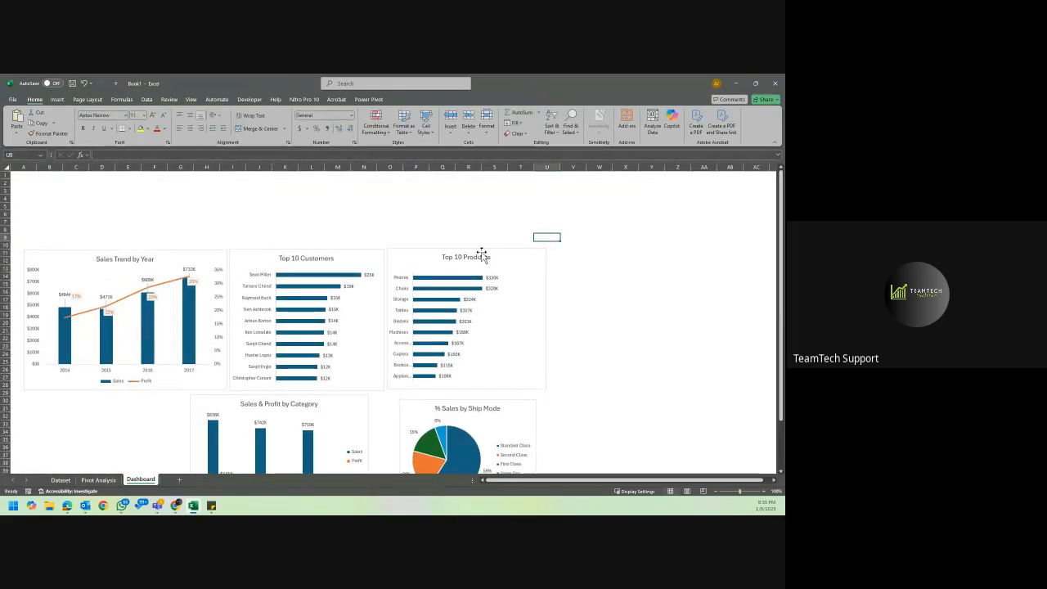
pyautogui.moveTo(498, 253); pyautogui.dragTo(586, 233)
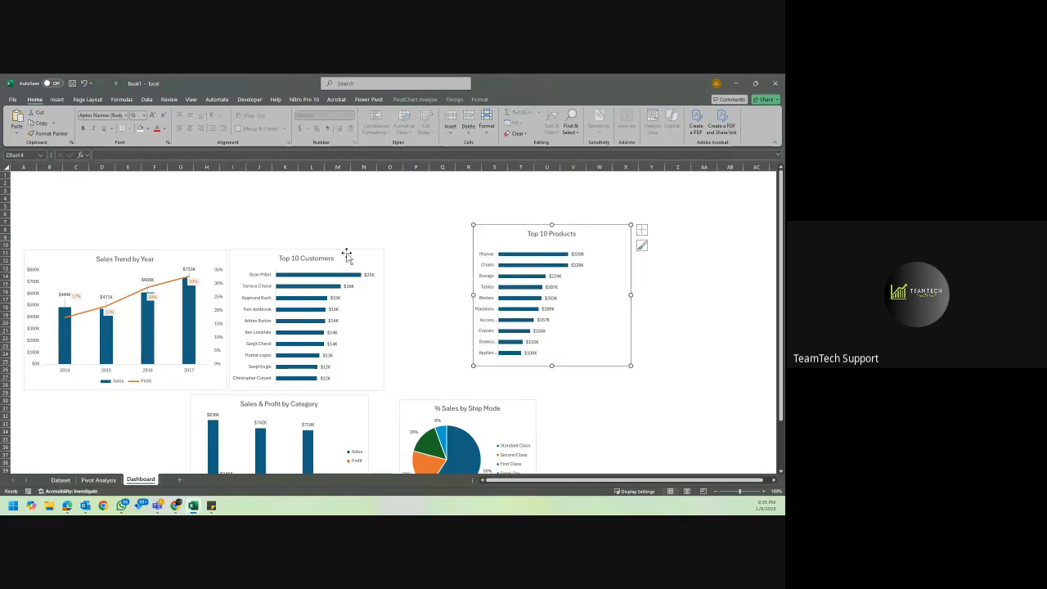
pyautogui.moveTo(347, 255); pyautogui.dragTo(433, 236)
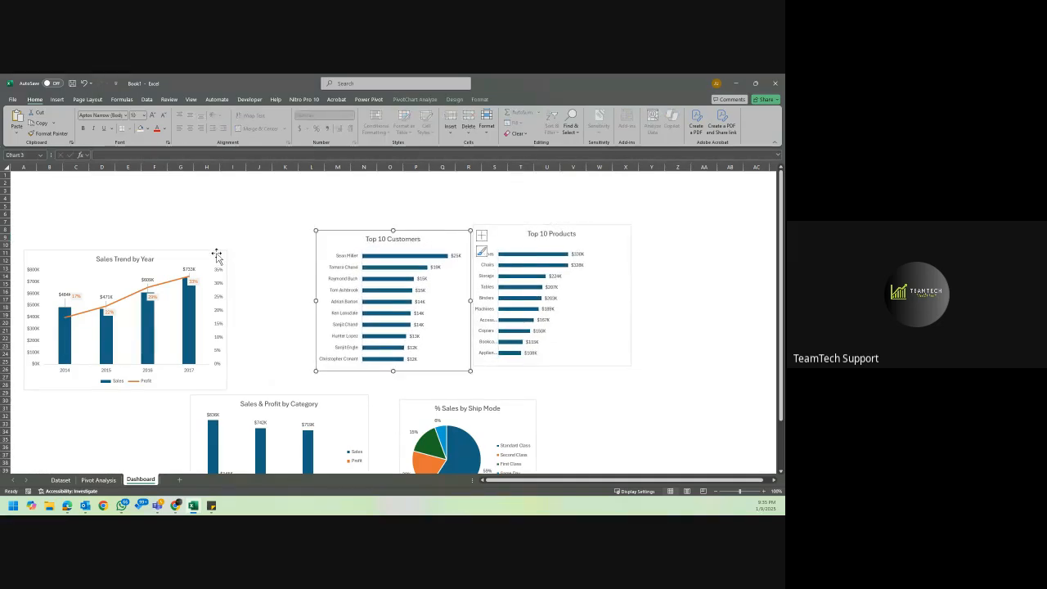
pyautogui.moveTo(217, 255); pyautogui.dragTo(268, 228)
pyautogui.click(288, 228)
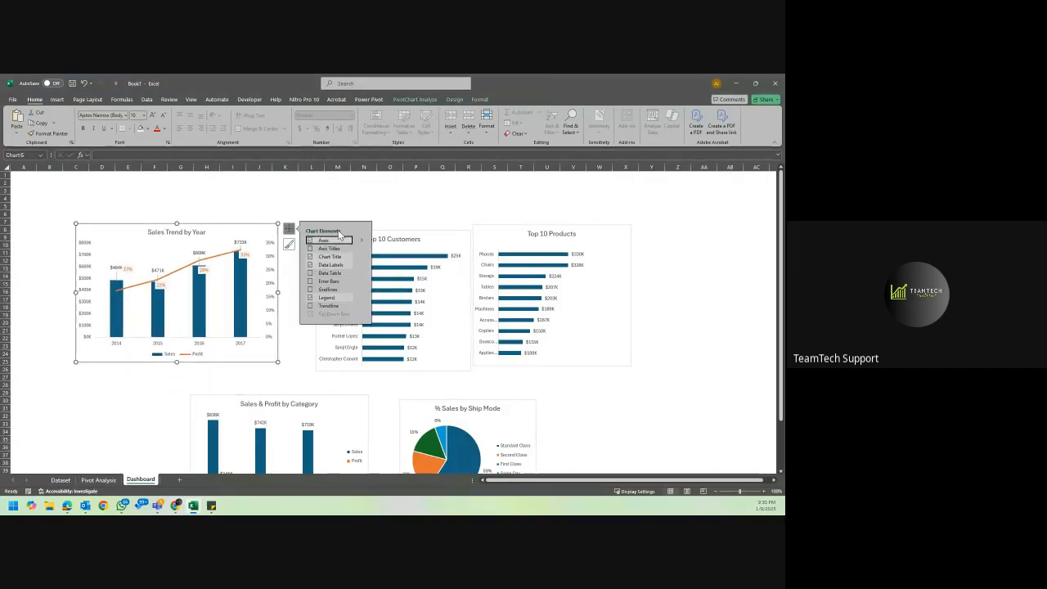
pyautogui.click(433, 239)
# Cut all five charts from the Dashboard sheet and paste them into the Pivot Analysis sheet at cell D20.
pyautogui.click(275, 231)
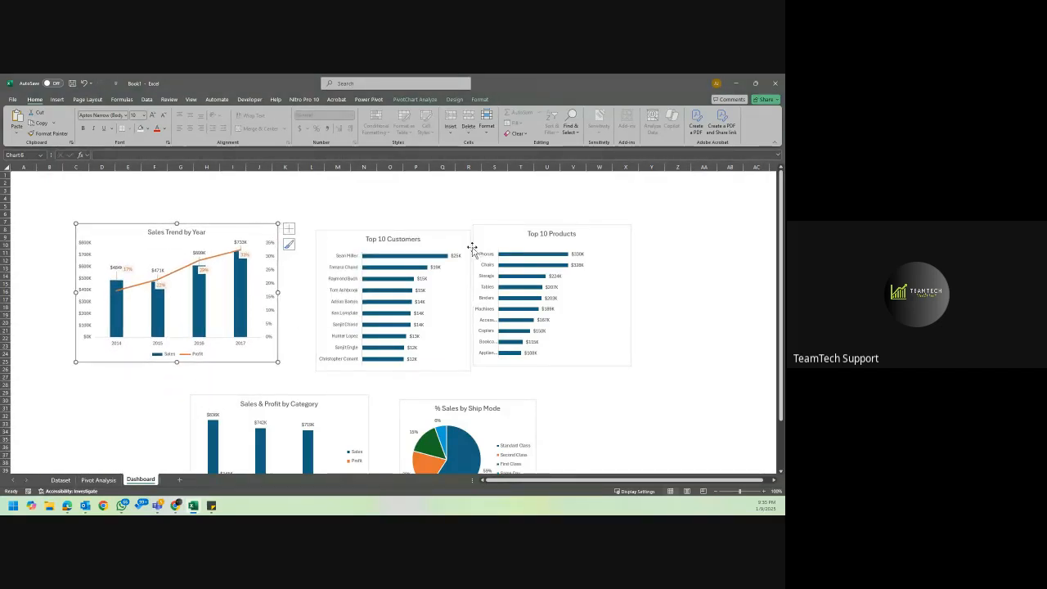
pyautogui.keyDown('ctrl'); pyautogui.click(463, 239); pyautogui.keyUp('ctrl')
pyautogui.keyDown('ctrl'); pyautogui.click(505, 237); pyautogui.keyUp('ctrl')
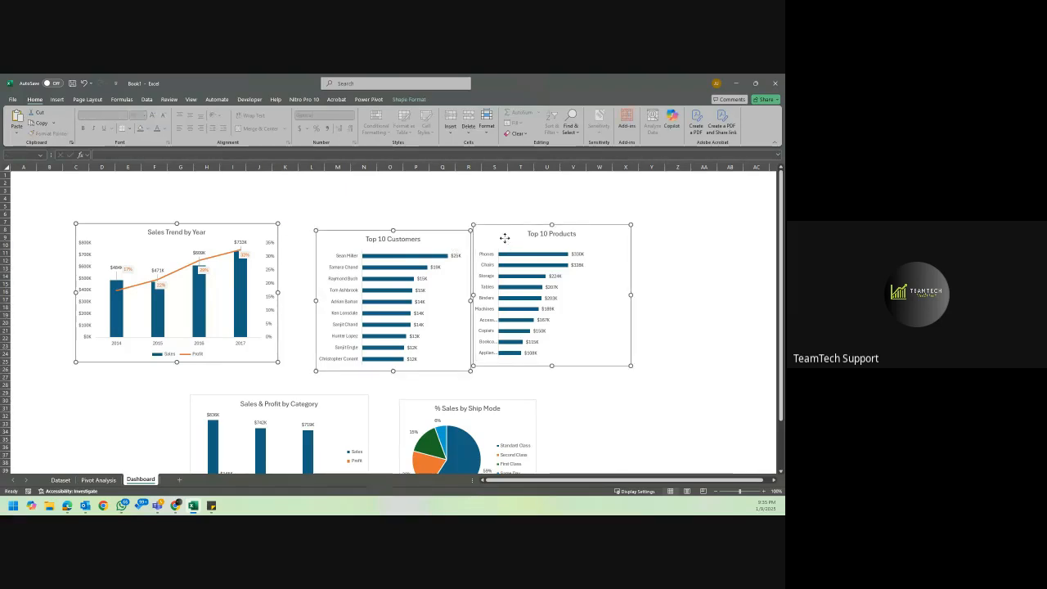
pyautogui.scroll(-4, 504, 237)
pyautogui.keyDown('ctrl'); pyautogui.click(362, 311); pyautogui.keyUp('ctrl')
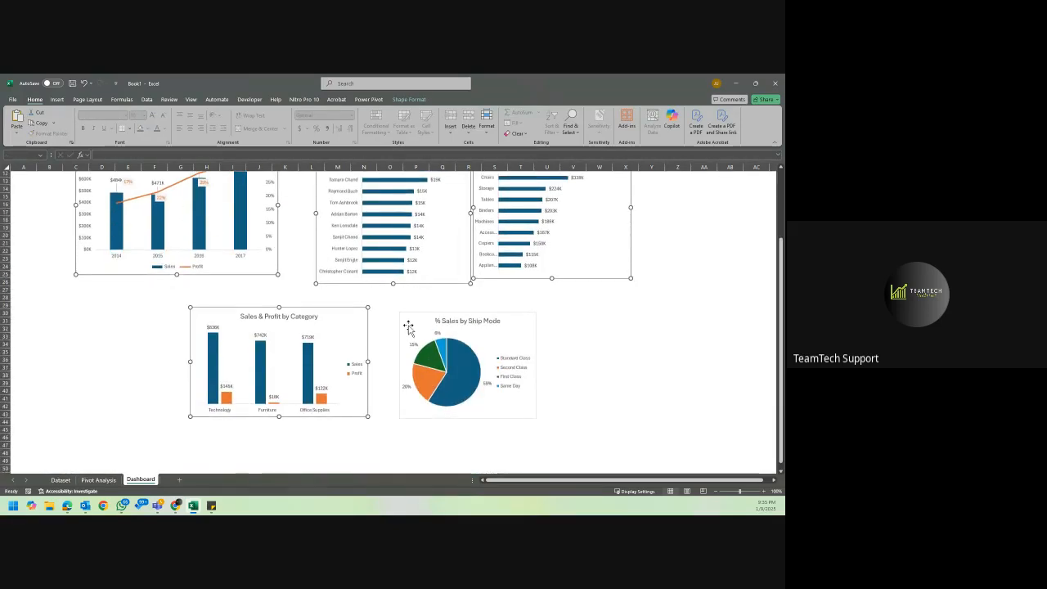
pyautogui.keyDown('ctrl'); pyautogui.click(416, 326); pyautogui.keyUp('ctrl')
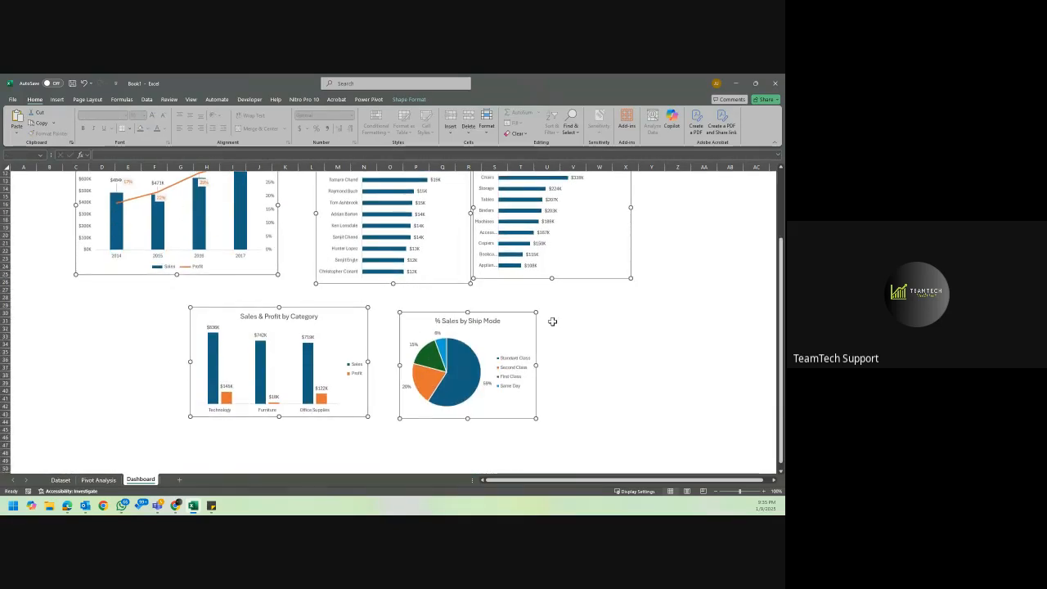
pyautogui.press('Delete')
pyautogui.click(106, 480)
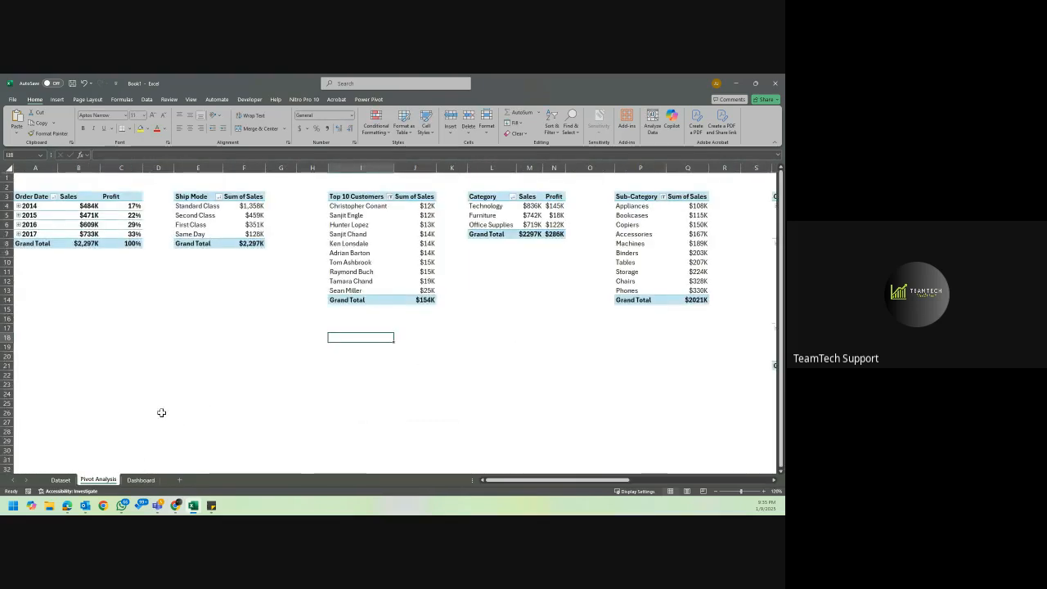
pyautogui.click(156, 360)
pyautogui.hotkey('ctrl', 'v')
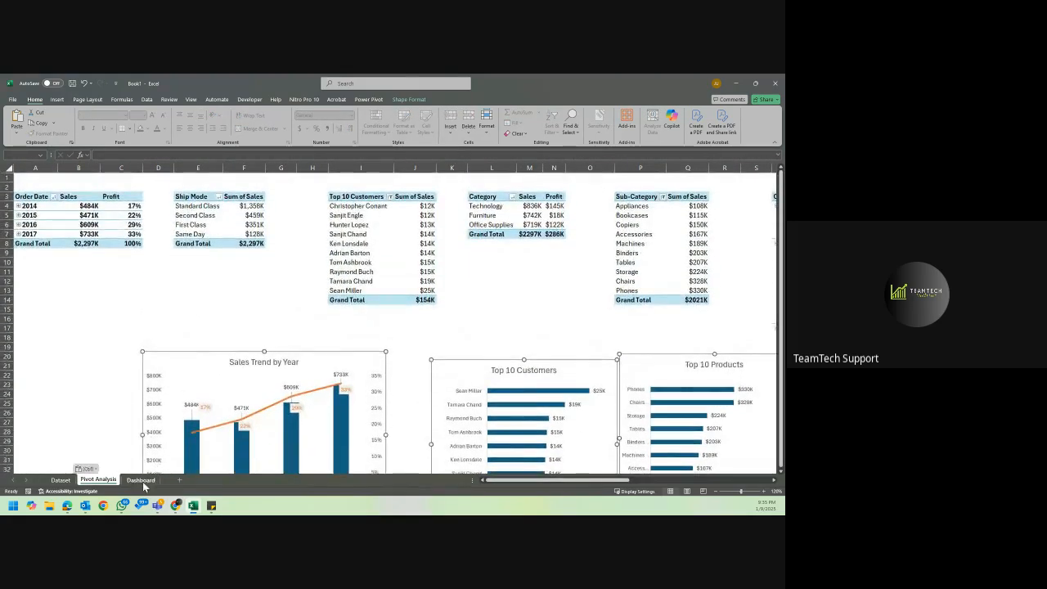
# Draw a rounded-corner rectangle about 1.7 by 7.4 inches near the top of the Dashboard sheet, from column C to column N.
pyautogui.click(141, 480)
pyautogui.scroll(3, 180, 234)
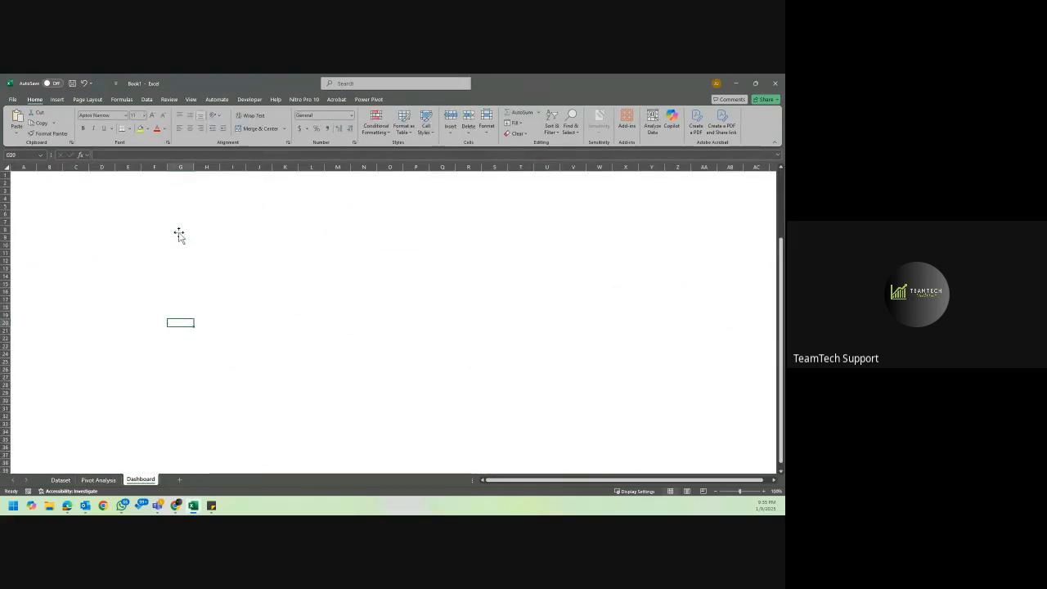
pyautogui.click(131, 190)
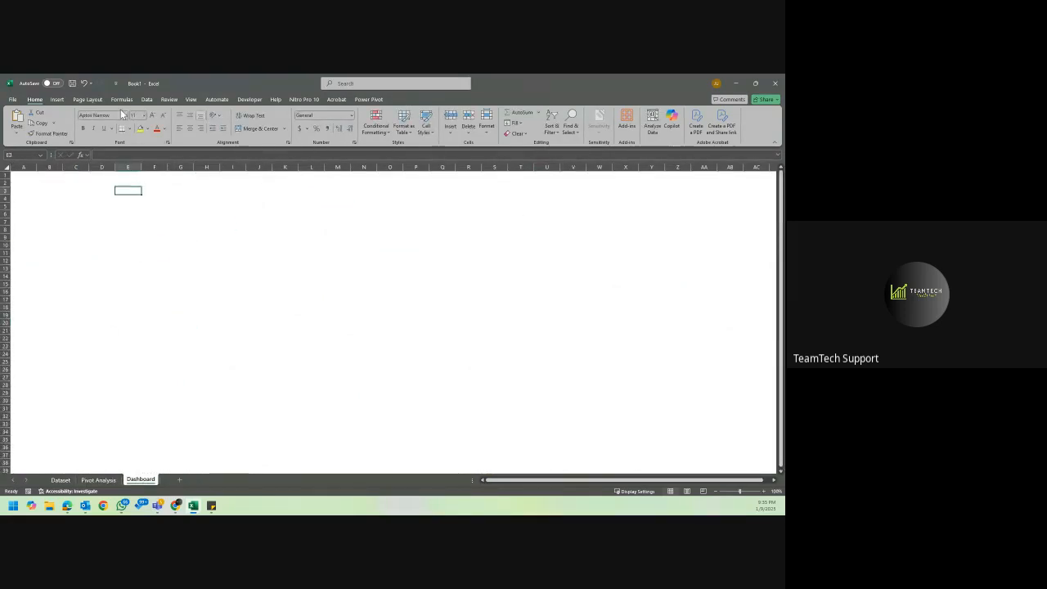
pyautogui.click(58, 100)
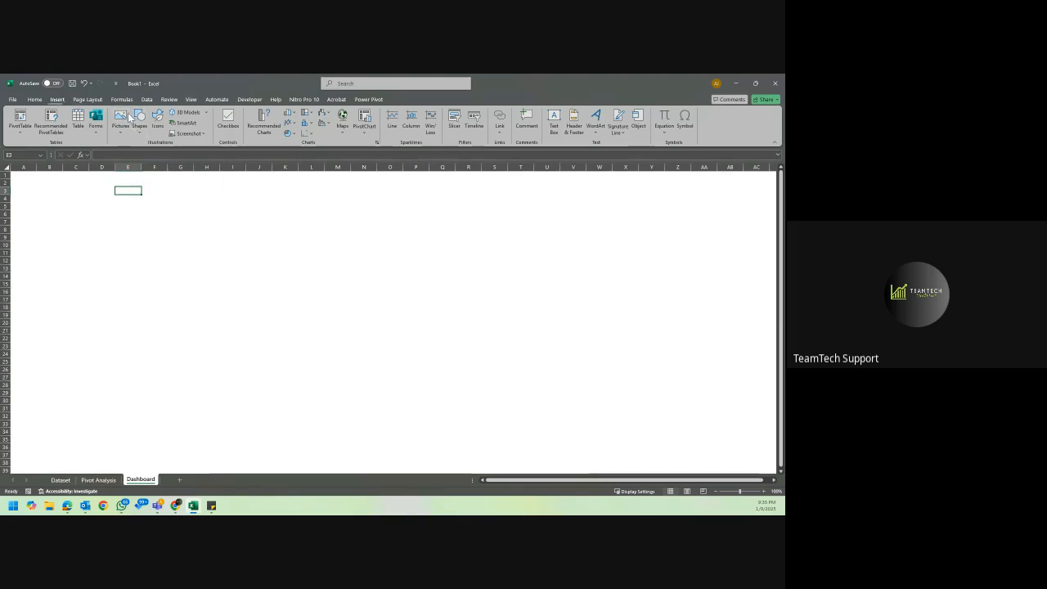
pyautogui.click(145, 132)
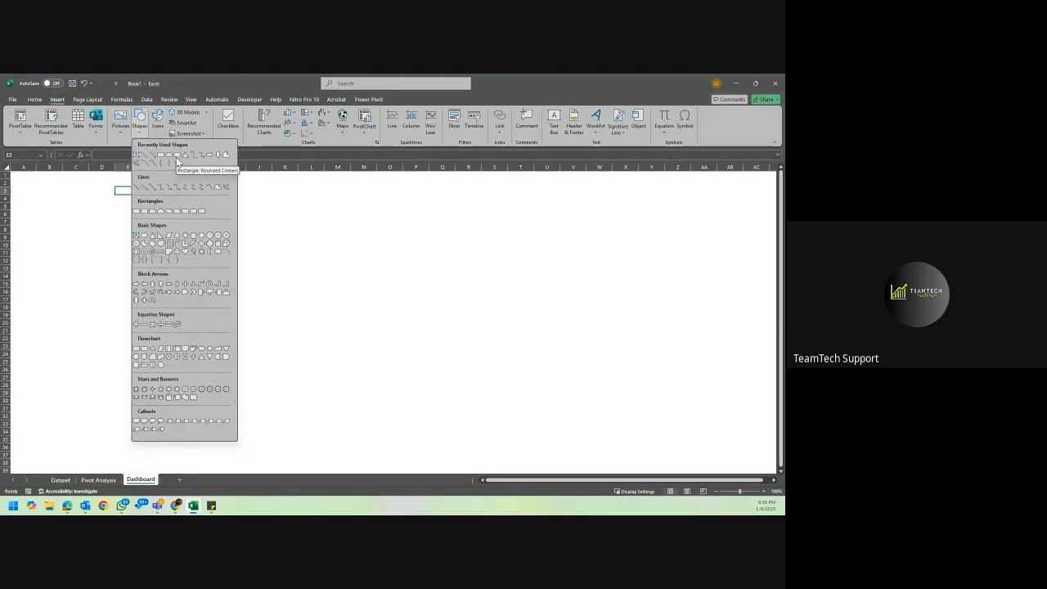
pyautogui.click(176, 156)
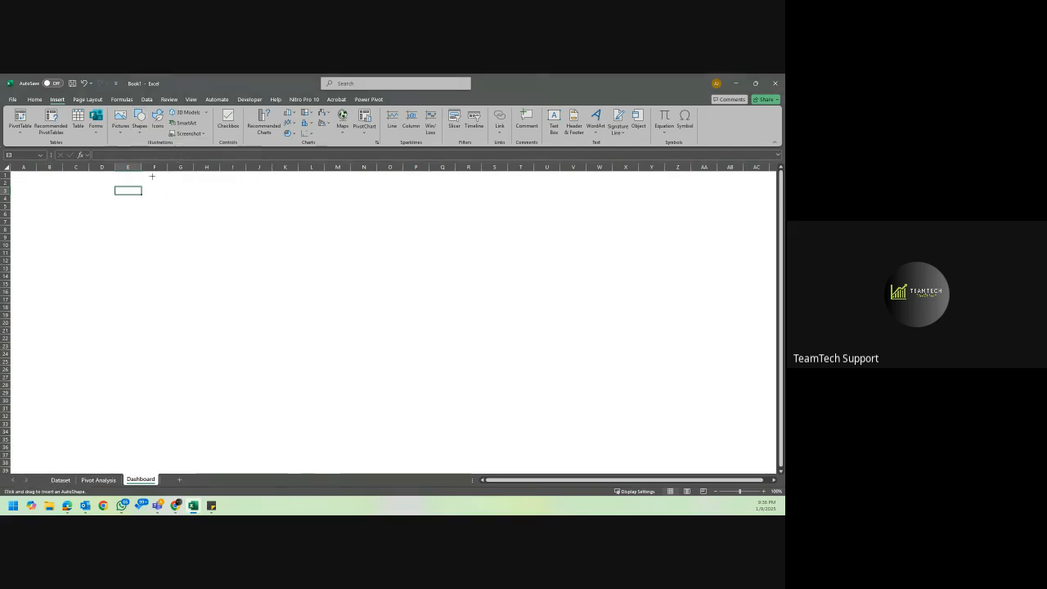
pyautogui.moveTo(74, 181); pyautogui.dragTo(368, 247)
pyautogui.click(416, 251)
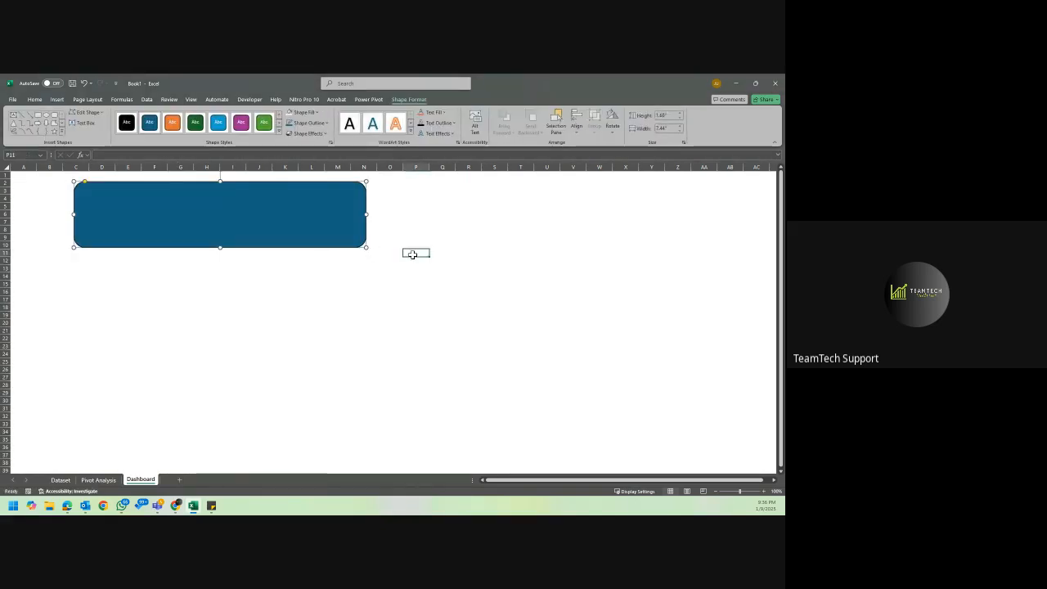
# Move the rounded rectangle to the sheet's upper-left corner and reshape it into a vertical sidebar about 1.3 inches wide over columns A and B.
pyautogui.click(259, 208)
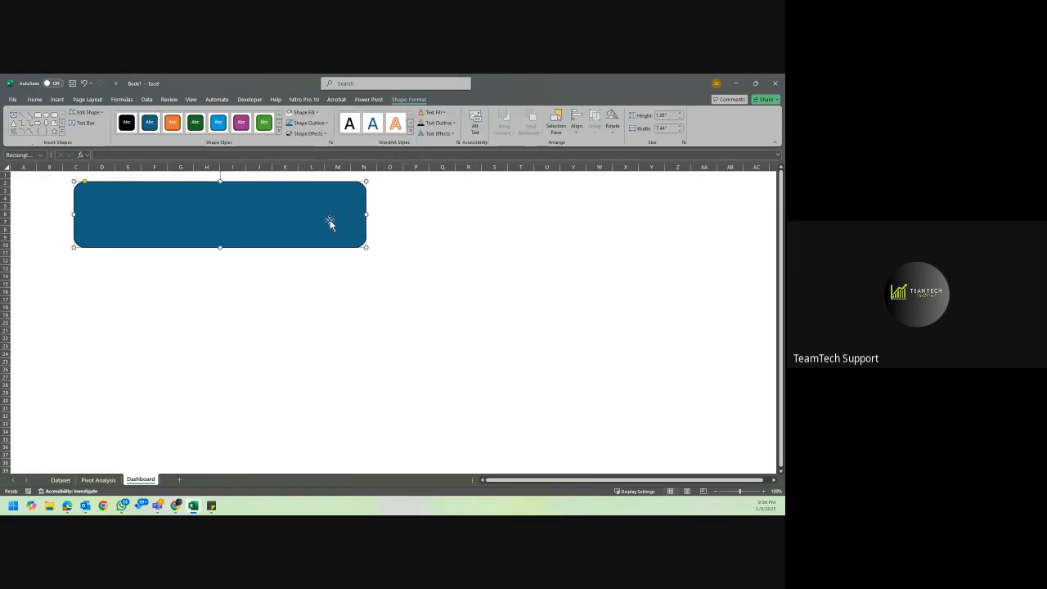
pyautogui.click(411, 222)
pyautogui.moveTo(357, 191)
pyautogui.mouseDown()
pyautogui.moveTo(406, 199)
pyautogui.moveTo(344, 190)
pyautogui.mouseUp()
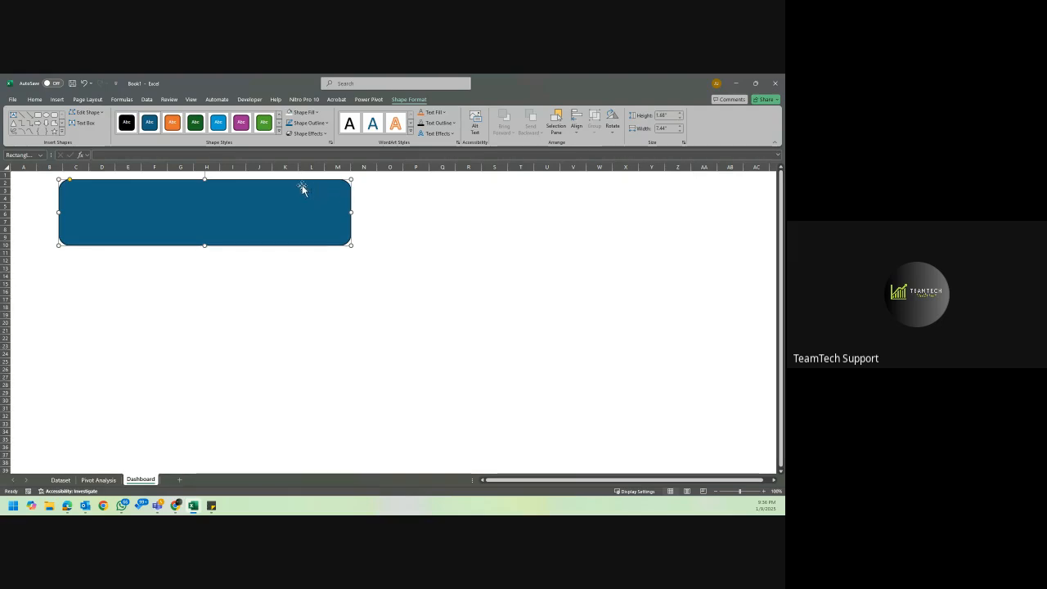
pyautogui.moveTo(270, 197)
pyautogui.mouseDown()
pyautogui.moveTo(294, 194)
pyautogui.moveTo(276, 187)
pyautogui.mouseUp()
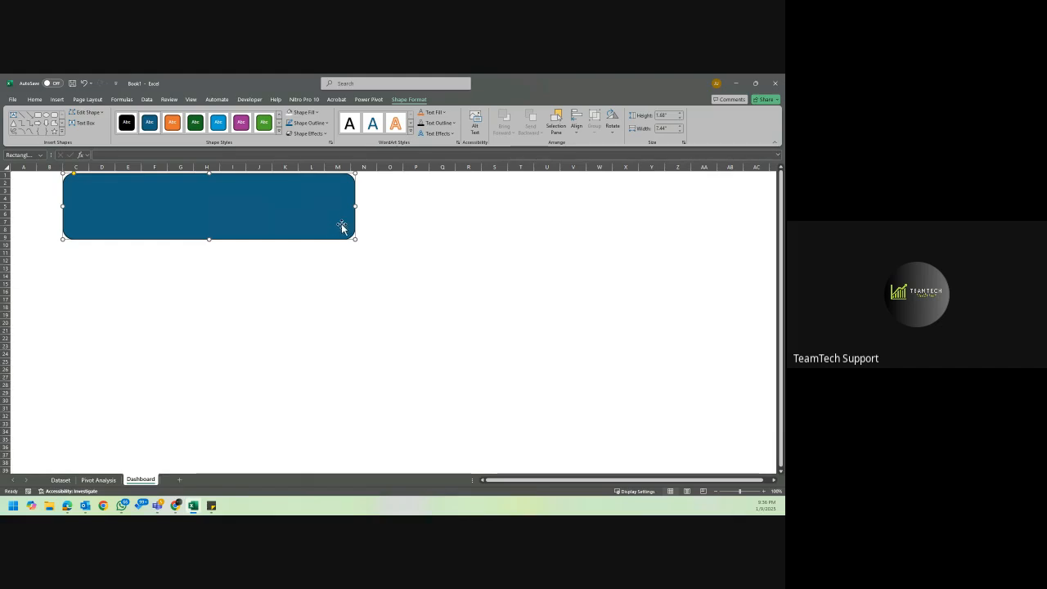
pyautogui.moveTo(302, 213); pyautogui.dragTo(48, 389)
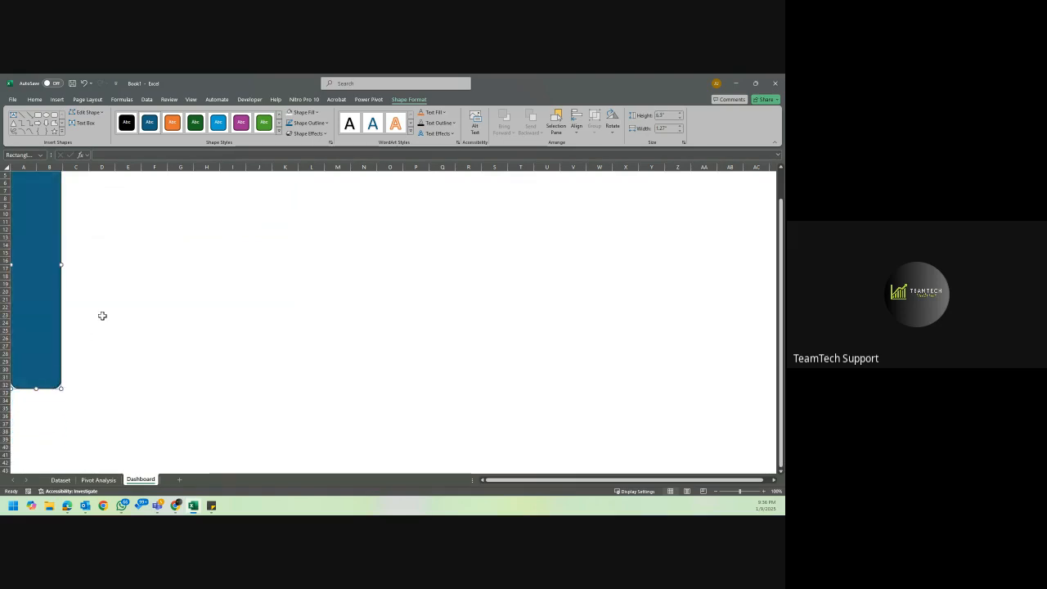
pyautogui.scroll(2, 103, 316)
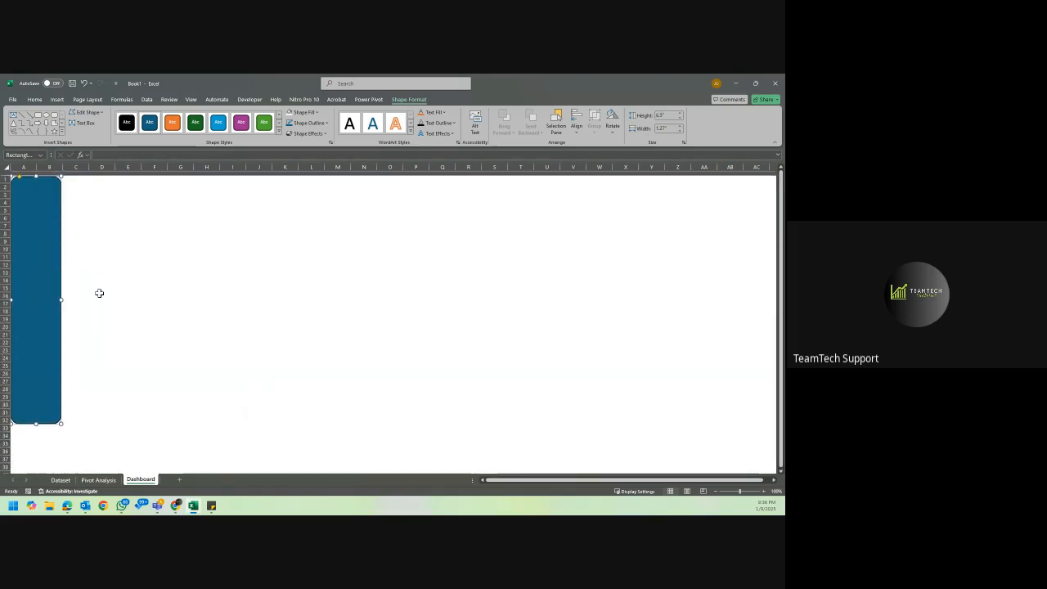
# Lengthen the sidebar slightly, duplicate it, and reshape the copy into a horizontal bar across columns C to P, rows 1 to 3.
pyautogui.moveTo(36, 418); pyautogui.dragTo(40, 430)
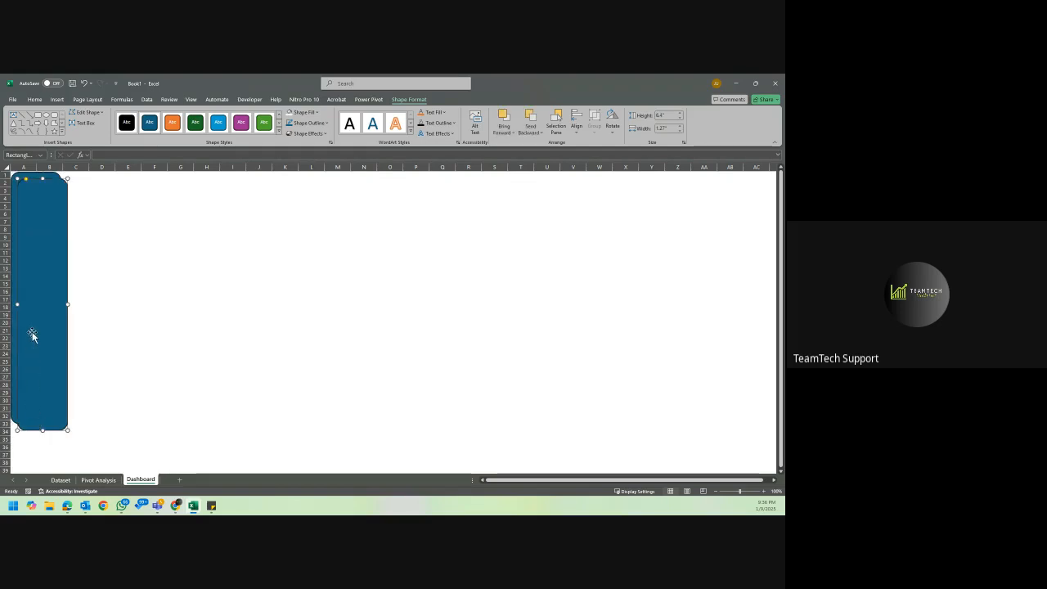
pyautogui.moveTo(32, 335); pyautogui.dragTo(78, 328)
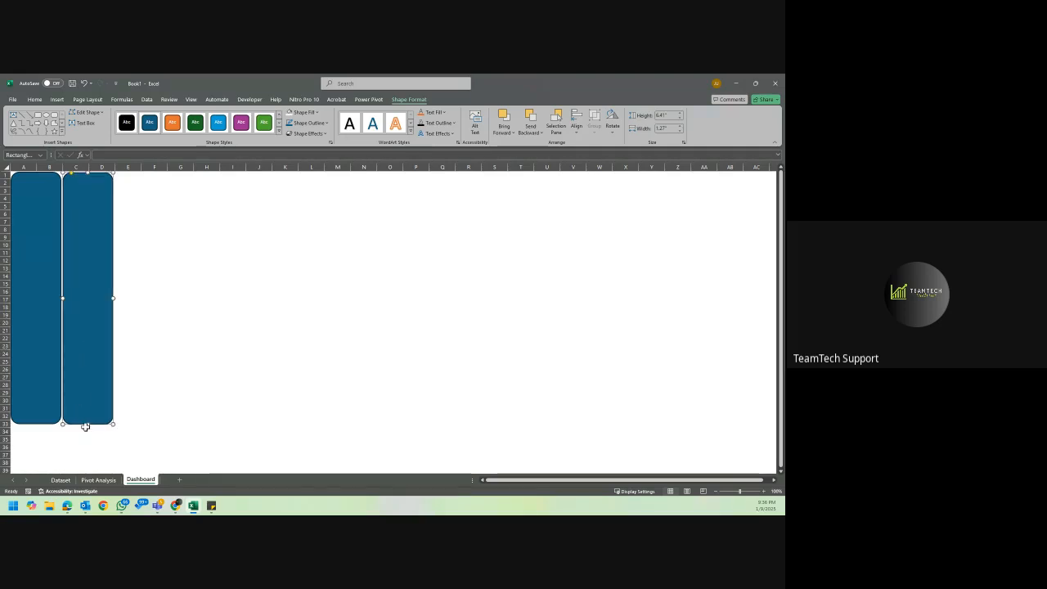
pyautogui.moveTo(86, 424); pyautogui.dragTo(428, 204)
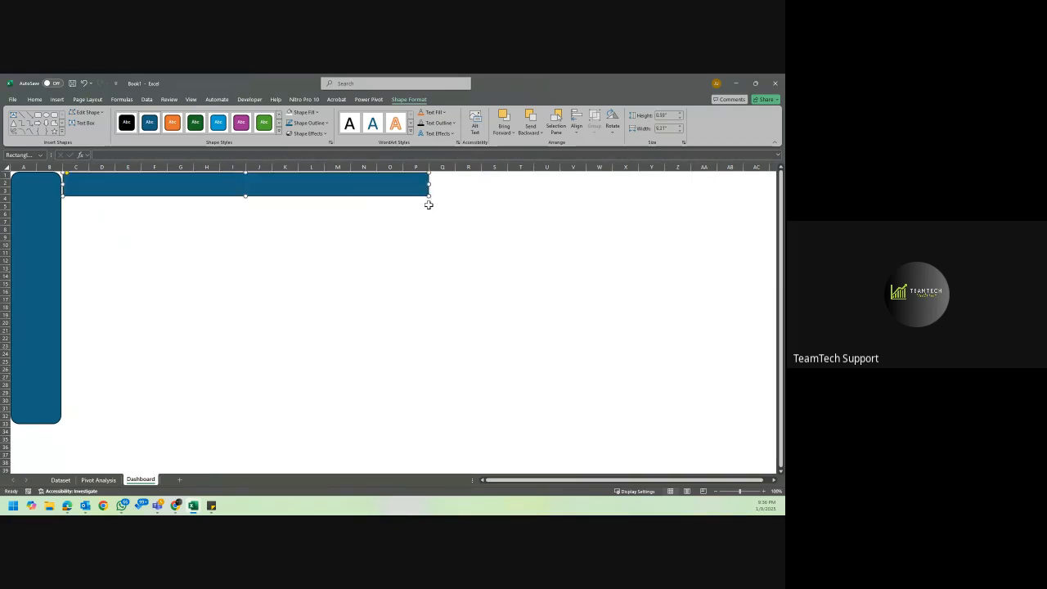
# Draw a down block arrow about 2.5 by 0.74 inches beside the sidebar, from row 11 to row 23.
pyautogui.click(39, 255)
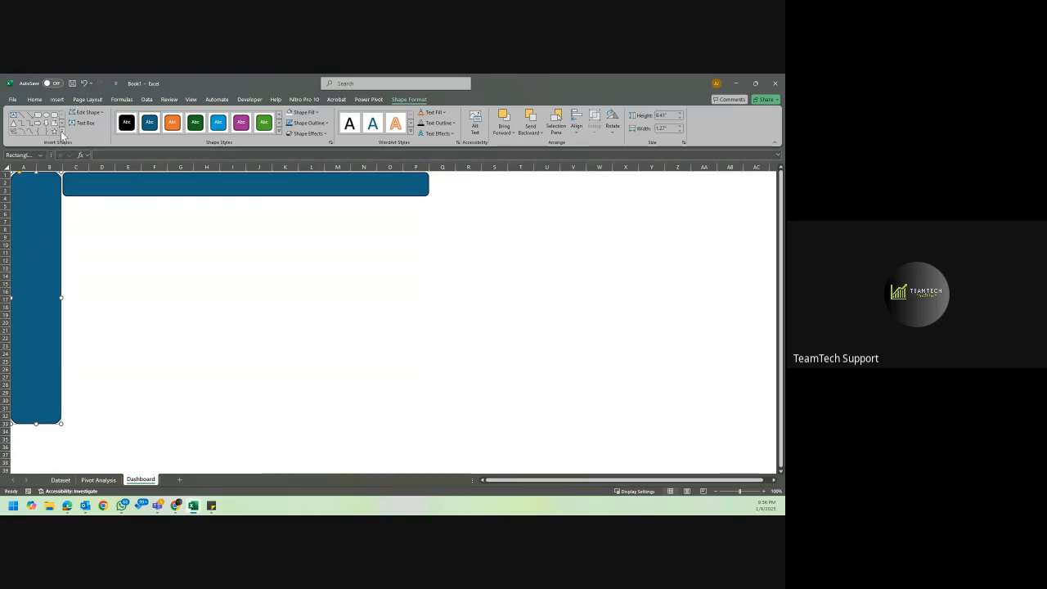
pyautogui.click(61, 131)
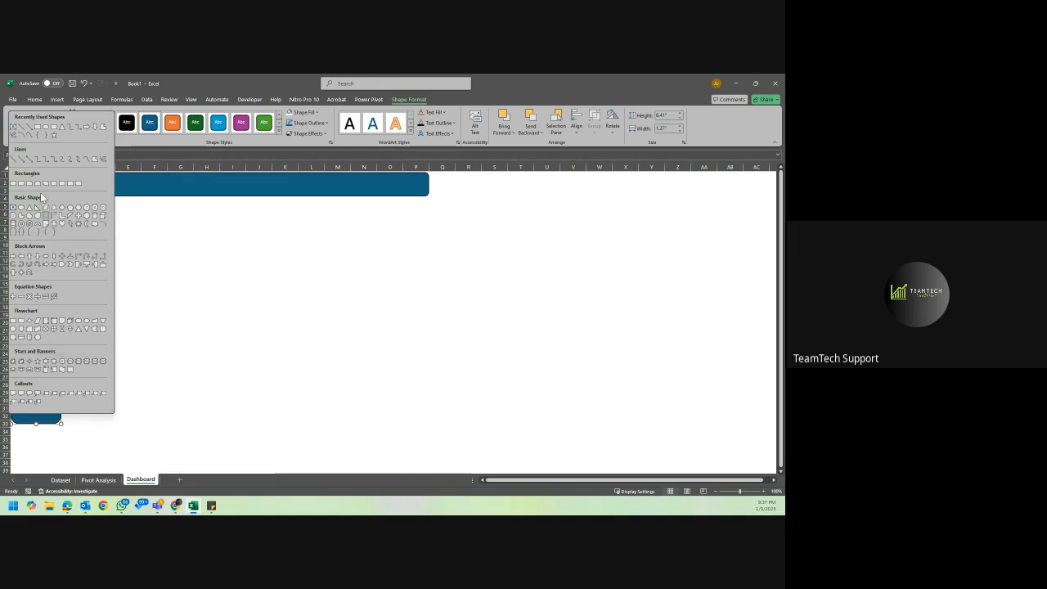
pyautogui.click(94, 127)
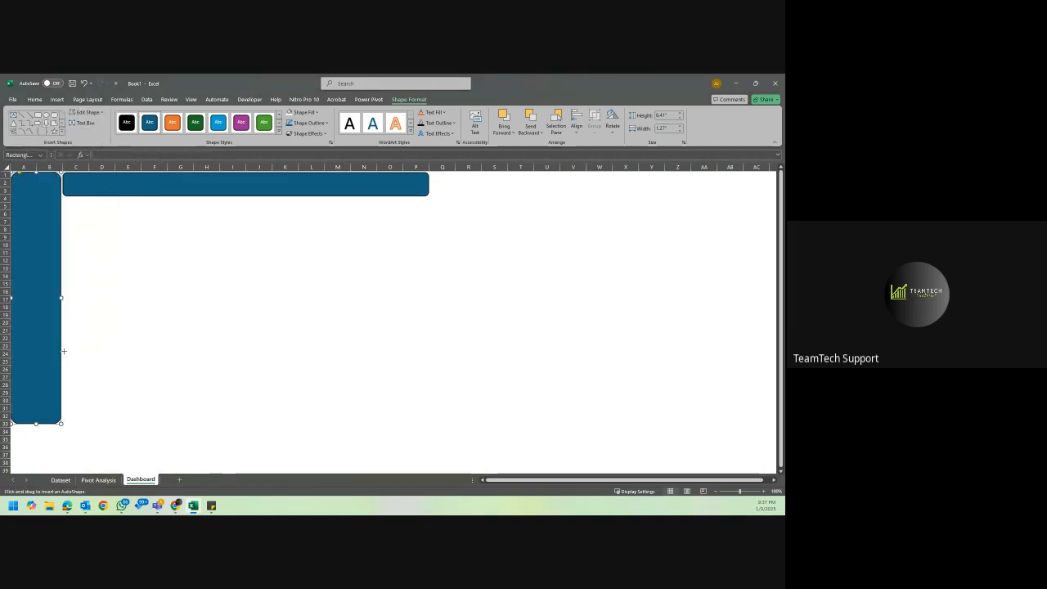
pyautogui.moveTo(63, 348)
pyautogui.mouseDown()
pyautogui.moveTo(95, 349)
pyautogui.moveTo(93, 251)
pyautogui.mouseUp()
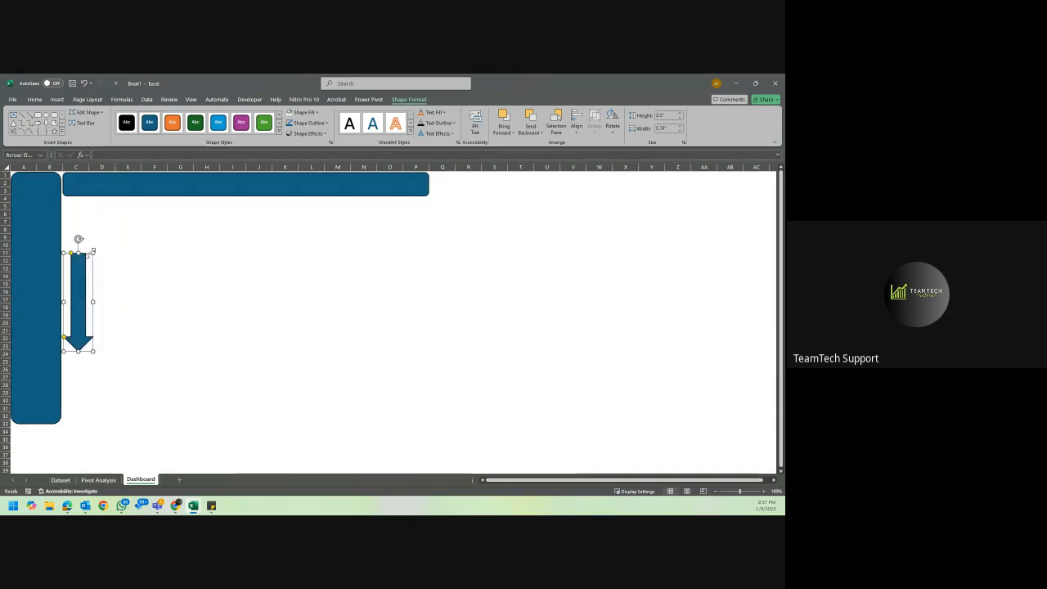
# Try replacing the sidebar with the down arrow in column A, and delete the arrow as well.
pyautogui.click(27, 232)
pyautogui.press('Delete')
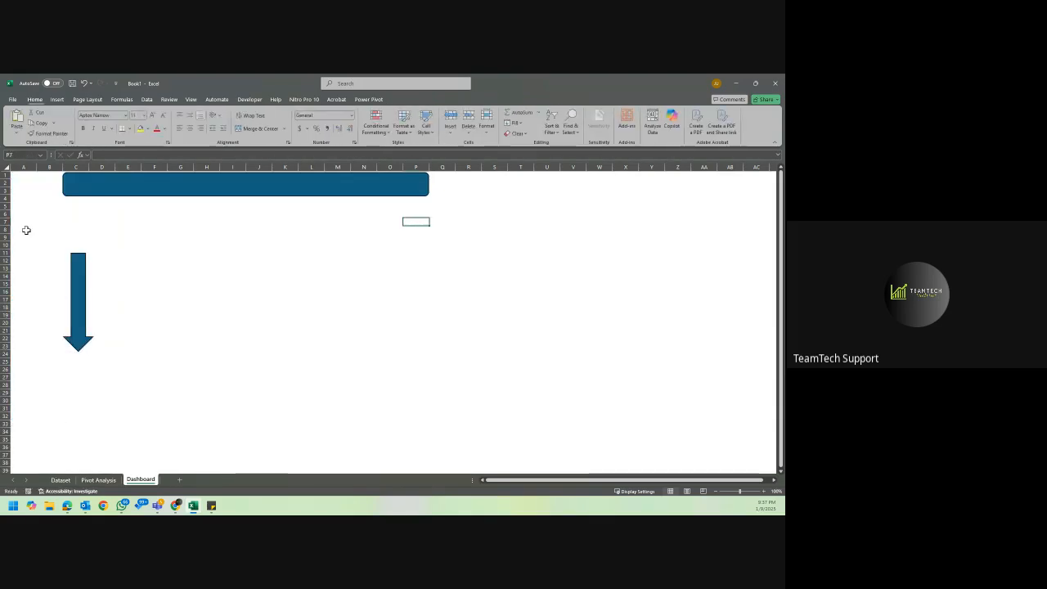
pyautogui.click(76, 284)
pyautogui.moveTo(77, 284); pyautogui.dragTo(27, 207)
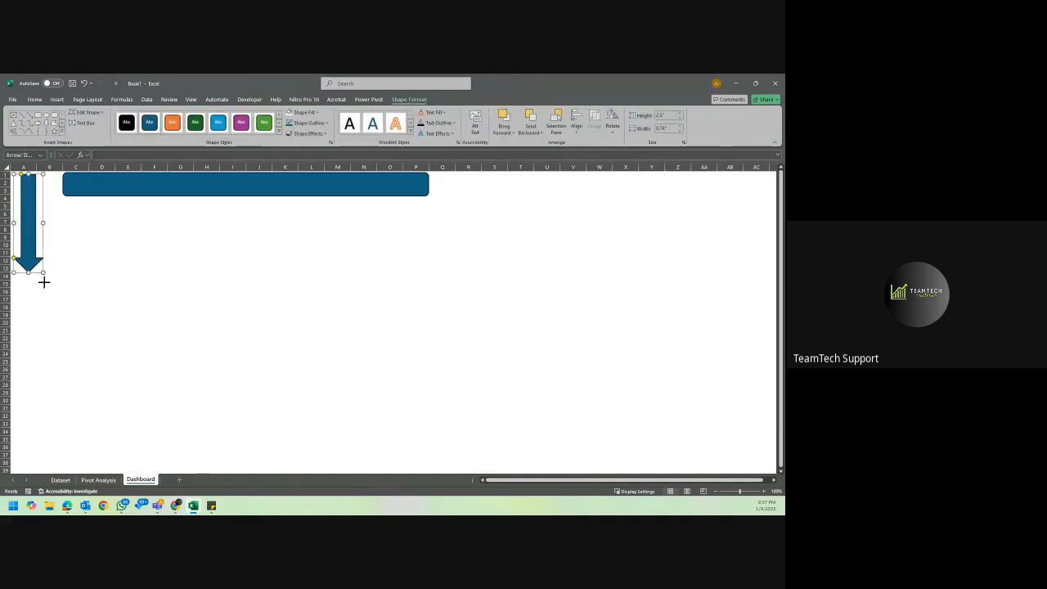
pyautogui.moveTo(45, 282); pyautogui.dragTo(70, 390)
pyautogui.press('Delete')
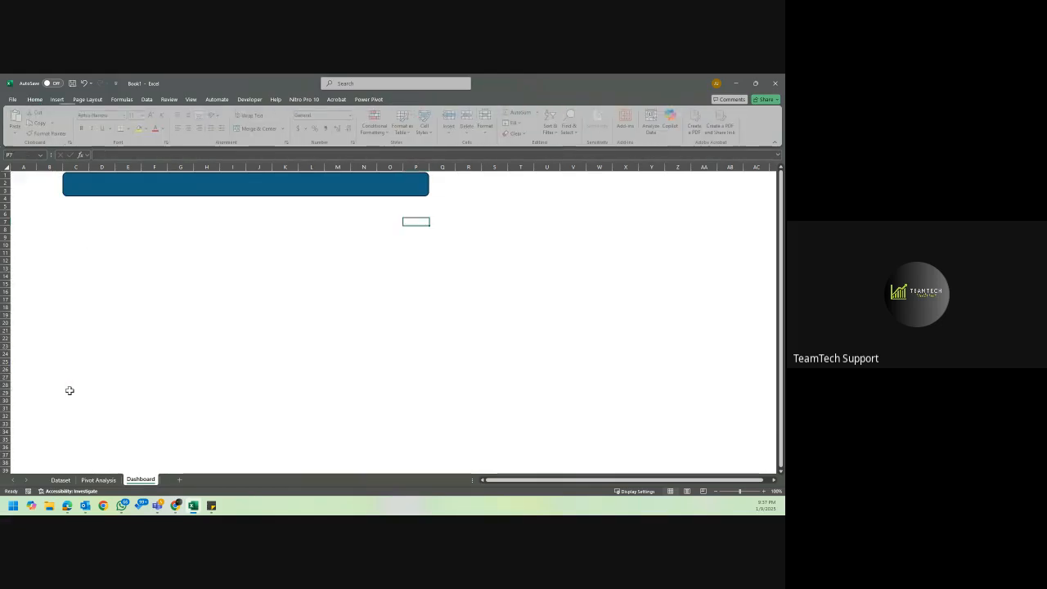
# Undo the deletions and the arrow move to restore the sidebar, and delete only the down arrow.
pyautogui.hotkey('ctrl', 'z')
pyautogui.hotkey('ctrl', 'z')
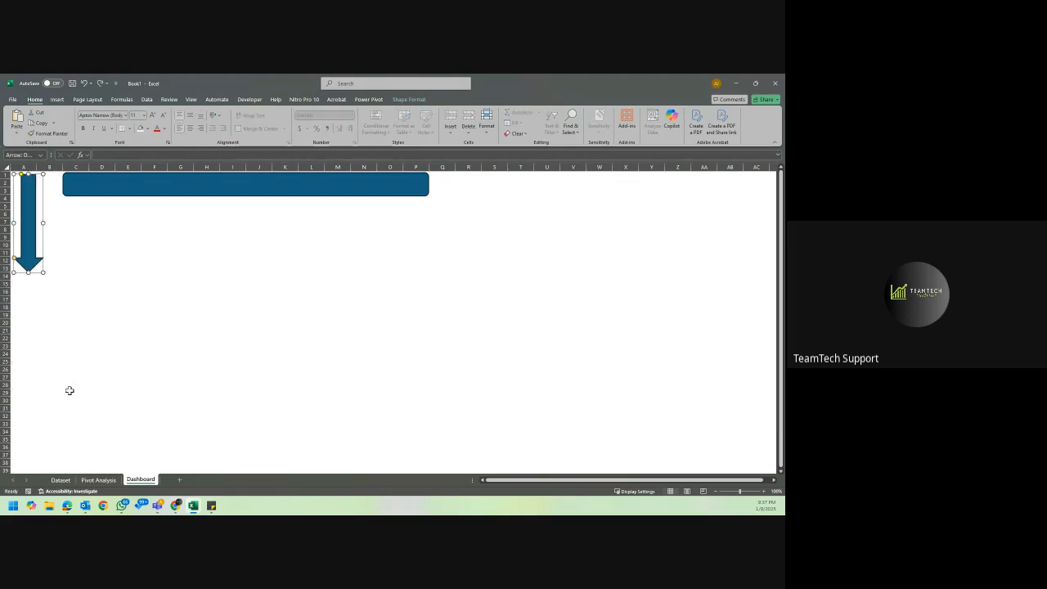
pyautogui.hotkey('ctrl', 'z')
pyautogui.hotkey('ctrl', 'z')
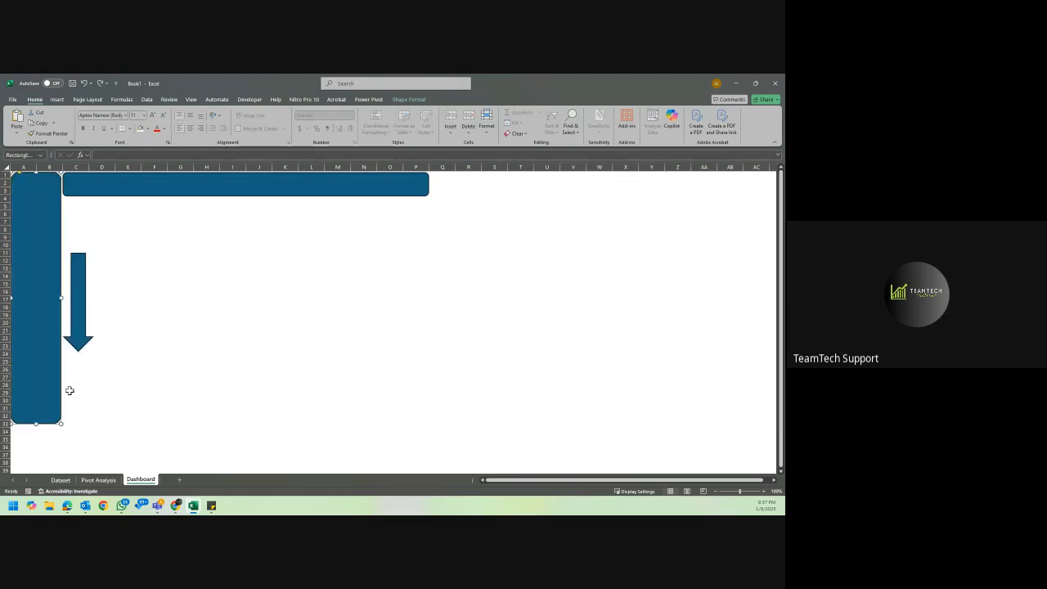
pyautogui.click(71, 334)
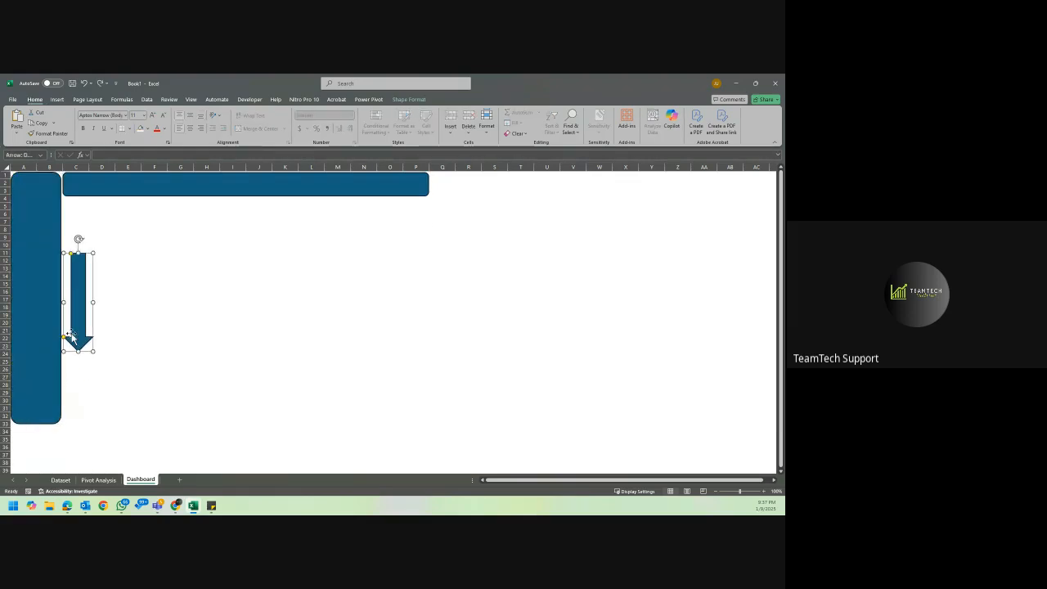
pyautogui.press('Delete')
# Widen the horizontal bar to column R and enter the title "SuperStore Sales Dashboard" in it.
pyautogui.click(172, 186)
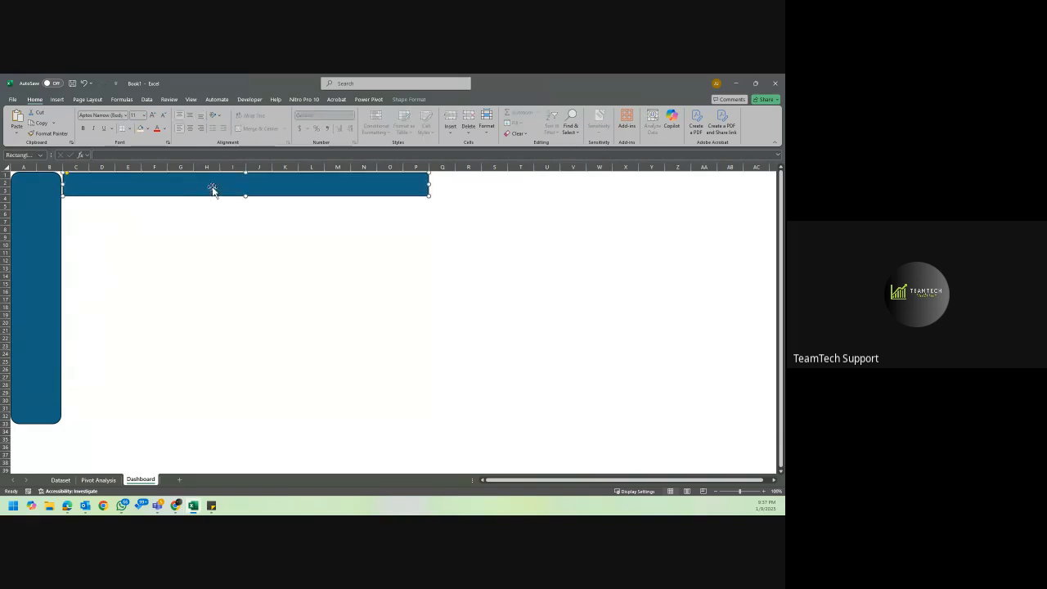
pyautogui.moveTo(431, 195); pyautogui.dragTo(471, 196)
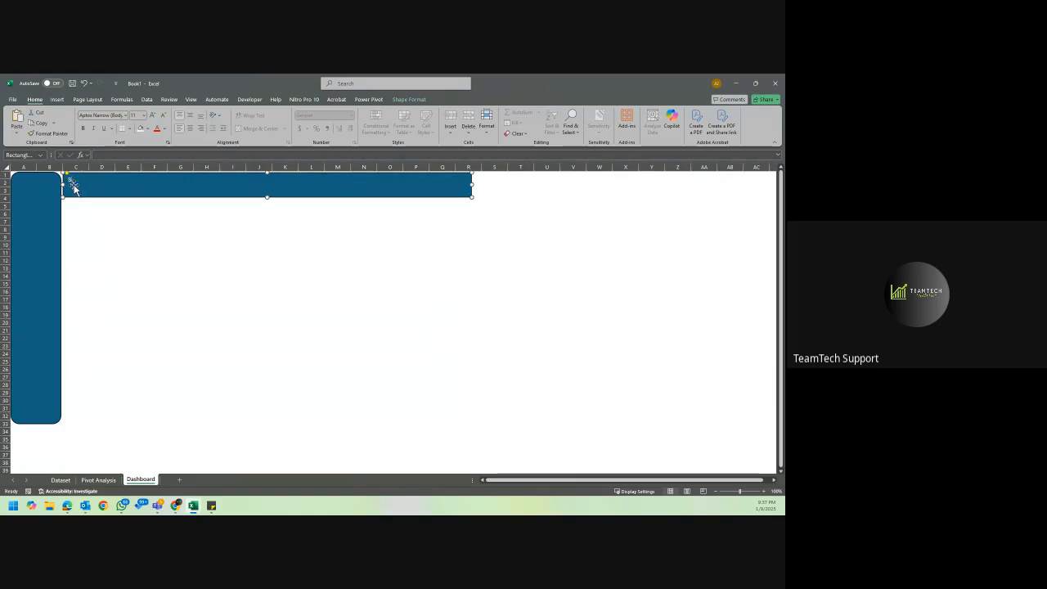
pyautogui.write('er')
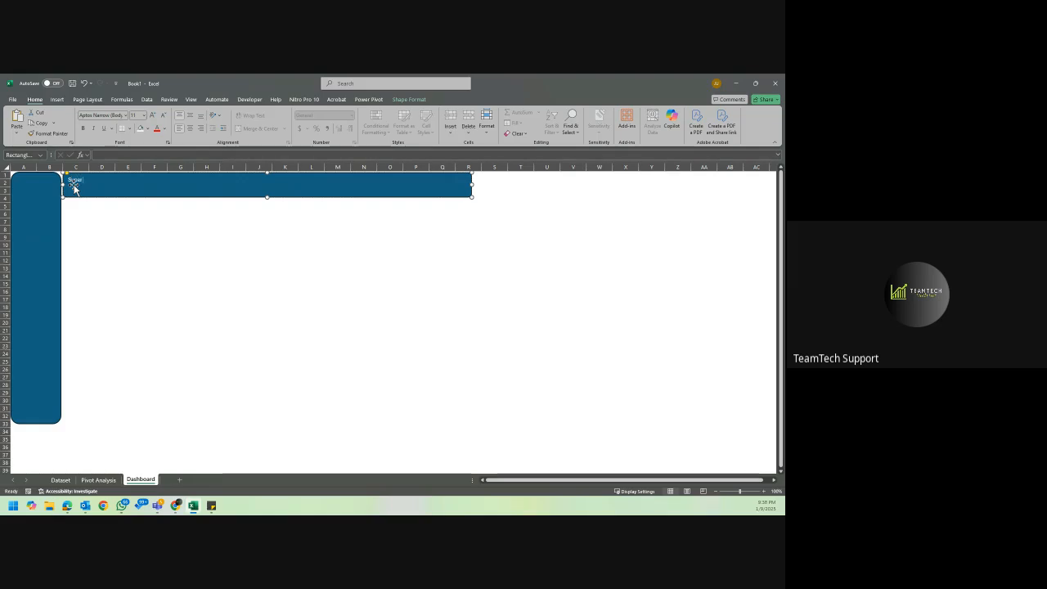
pyautogui.write('Store')
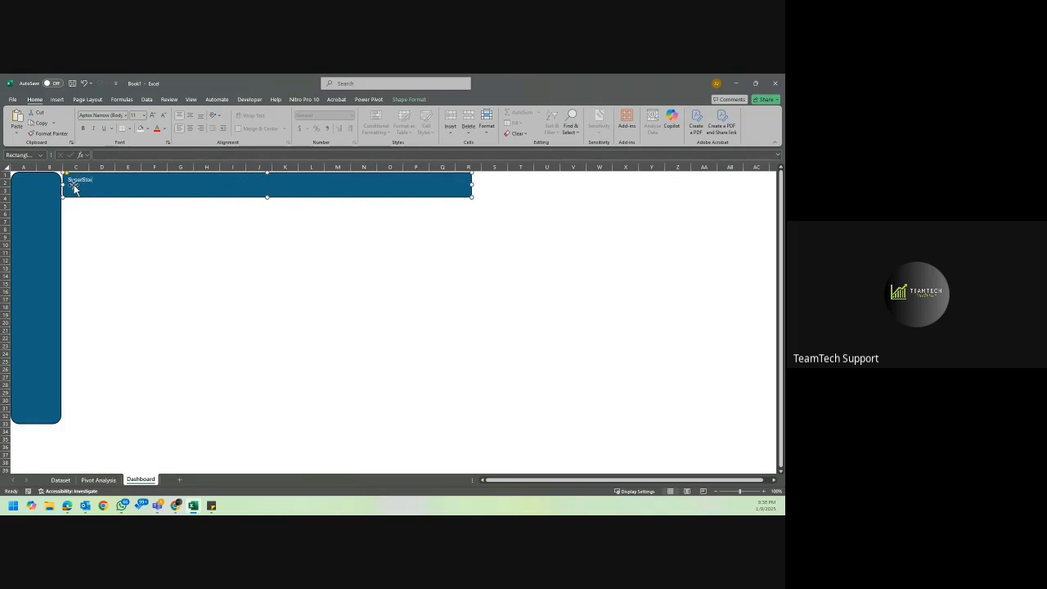
pyautogui.write(' Sales Dashboard')
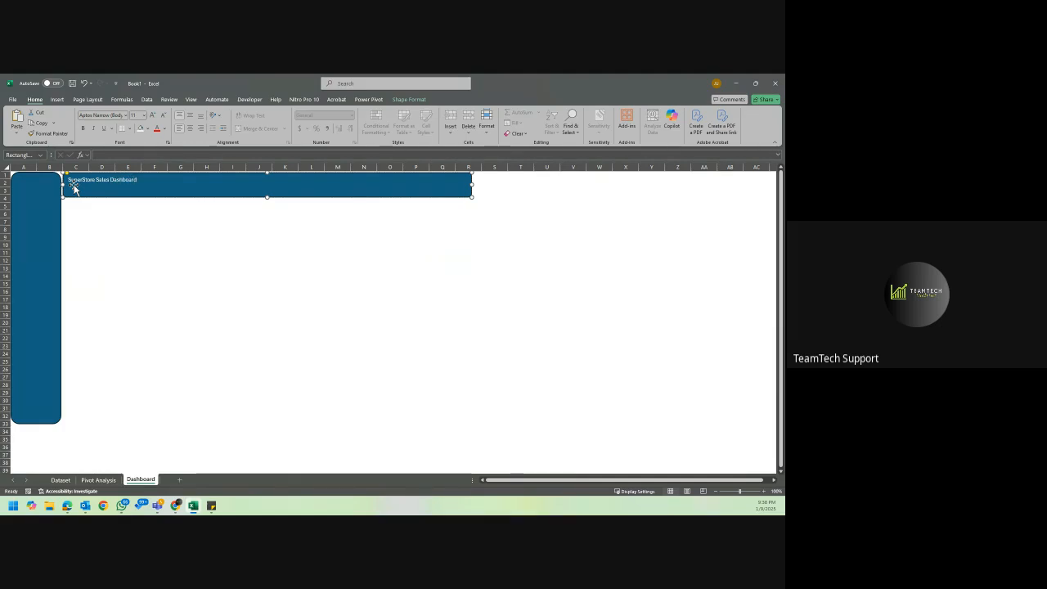
# Duplicate the title bar directly beneath itself and shrink the copy to a small card spanning columns C to E.
pyautogui.click(173, 206)
pyautogui.click(205, 195)
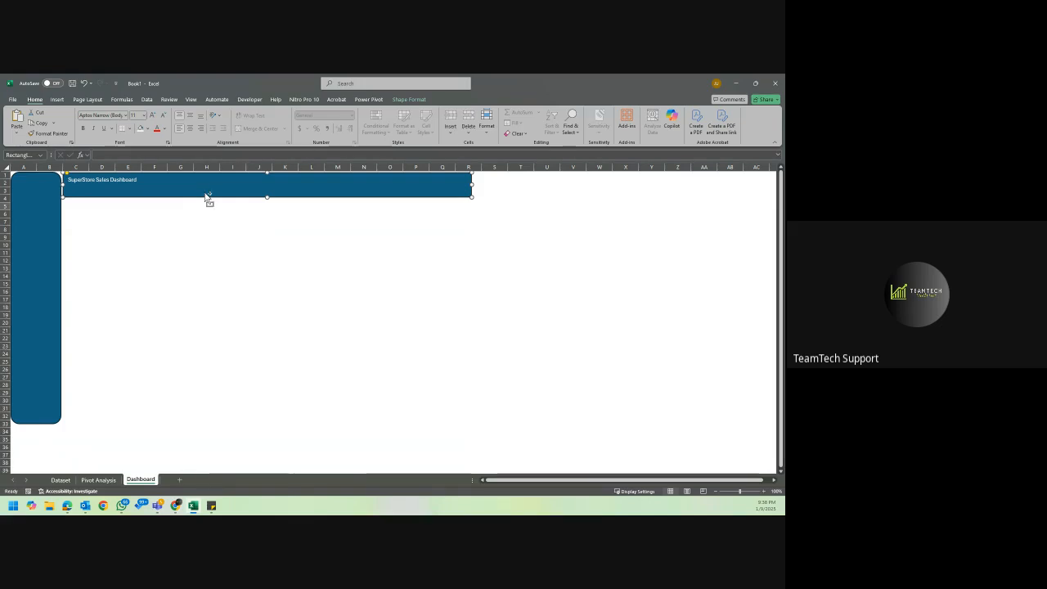
pyautogui.moveTo(206, 197)
pyautogui.mouseDown()
pyautogui.moveTo(202, 187)
pyautogui.moveTo(196, 210)
pyautogui.mouseUp()
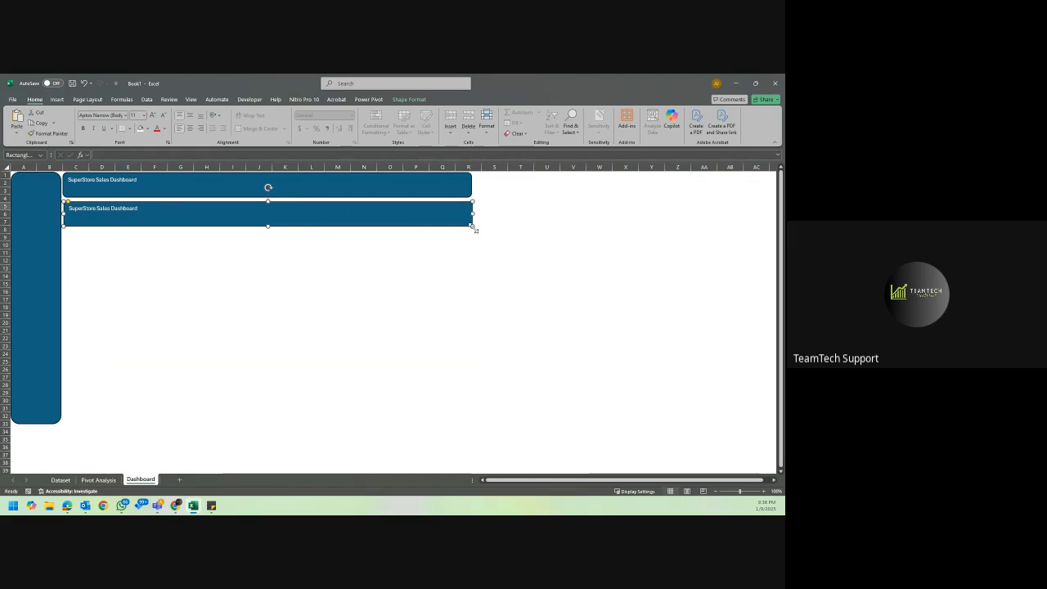
pyautogui.moveTo(473, 229); pyautogui.dragTo(146, 221)
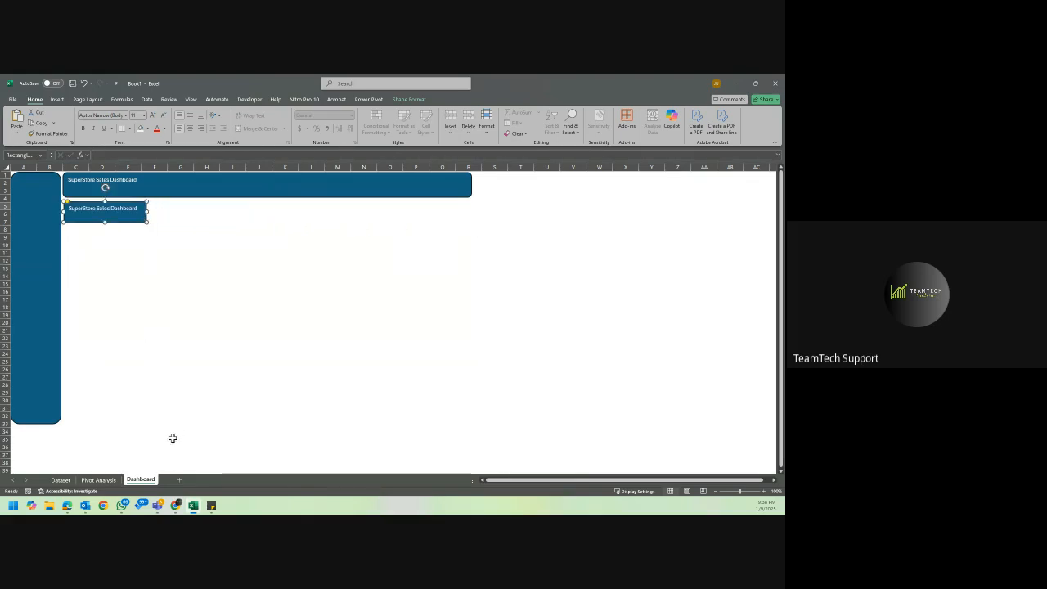
# Check the summary pivot tables on the Pivot Analysis sheet, and duplicate the small card five times on the Dashboard sheet.
pyautogui.click(96, 480)
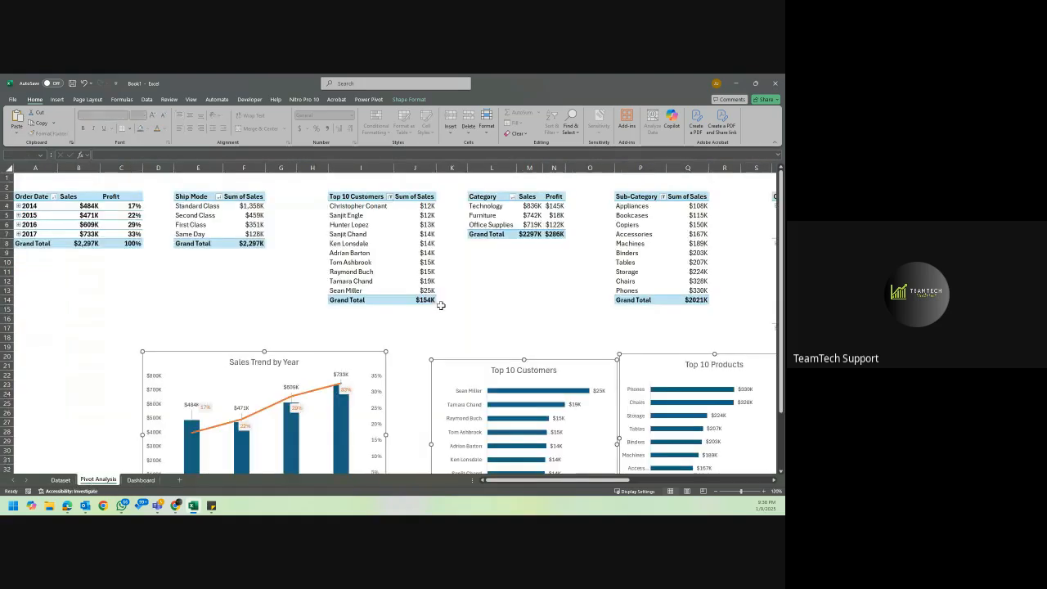
pyautogui.hscroll(8, 441, 306)
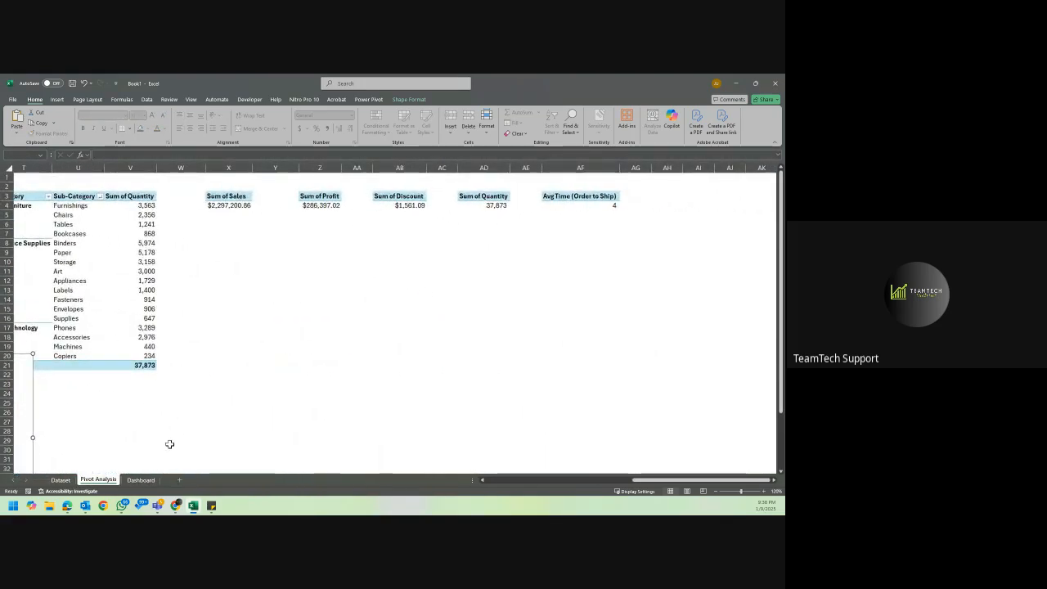
pyautogui.click(139, 480)
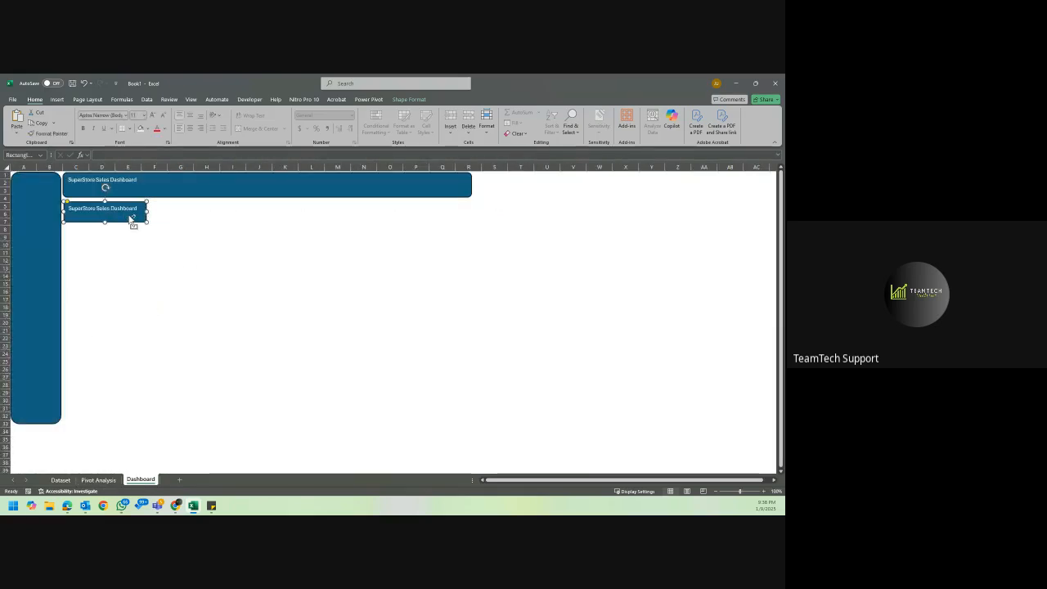
pyautogui.hotkey('ctrl', 'd')
pyautogui.hotkey('ctrl', 'd')
pyautogui.hotkey('ctrl', 'd')
pyautogui.hotkey('ctrl', 'd')
pyautogui.hotkey('ctrl', 'd')
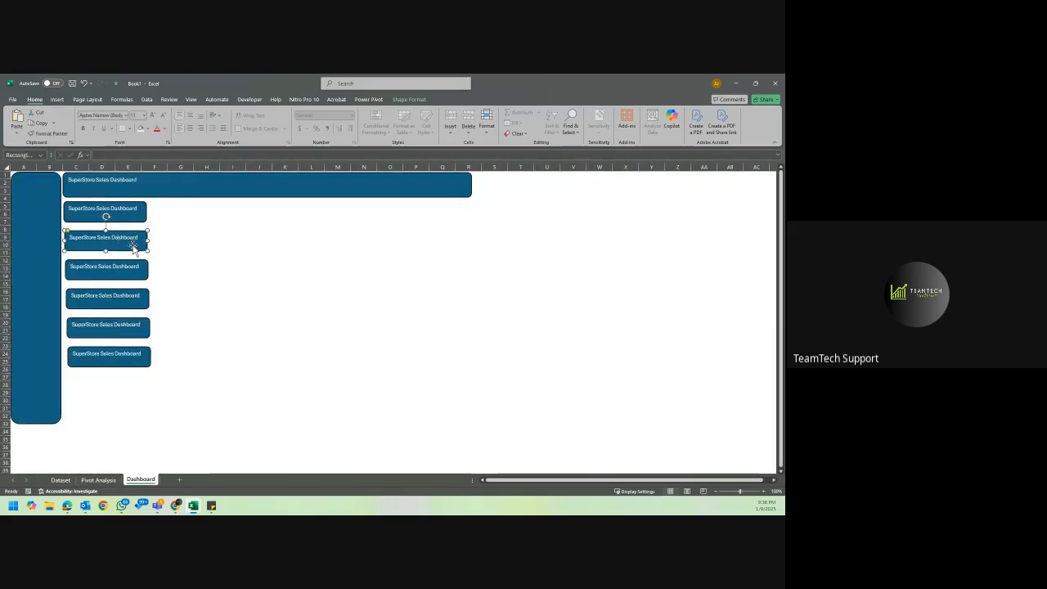
# Line up the five card copies in a row beside the first card and widen the title bar to column V to match.
pyautogui.moveTo(132, 246); pyautogui.dragTo(221, 217)
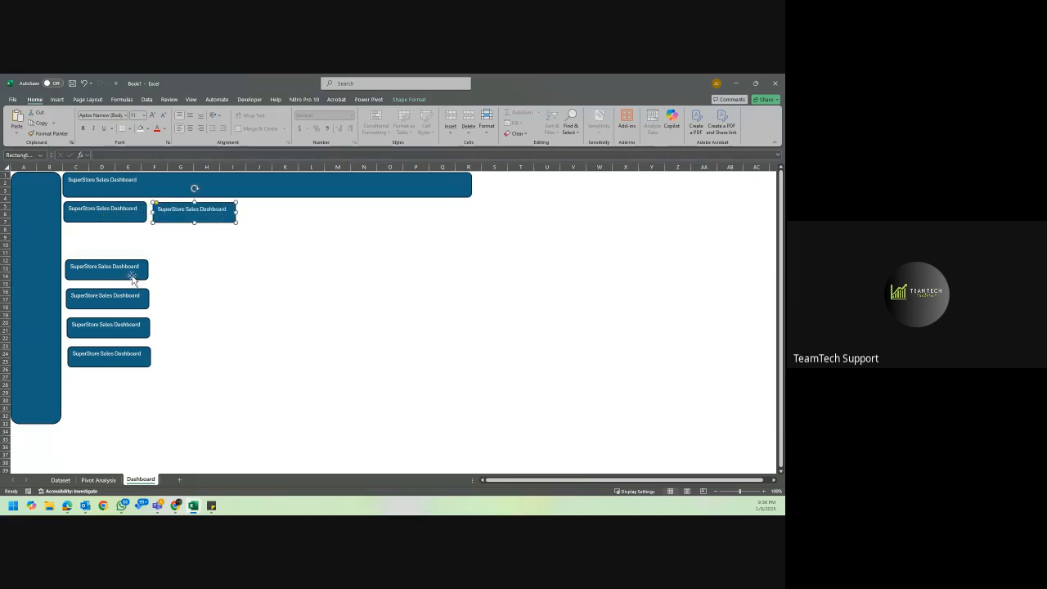
pyautogui.moveTo(133, 270); pyautogui.dragTo(308, 221)
pyautogui.moveTo(127, 309); pyautogui.dragTo(385, 214)
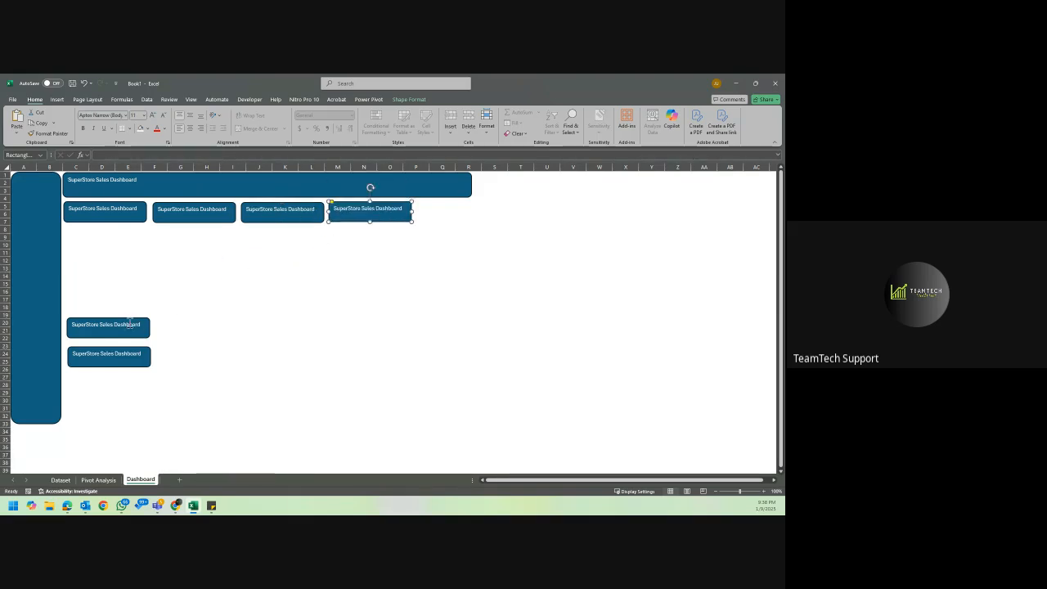
pyautogui.moveTo(135, 321); pyautogui.dragTo(484, 204)
pyautogui.moveTo(147, 353); pyautogui.dragTo(576, 207)
pyautogui.click(470, 183)
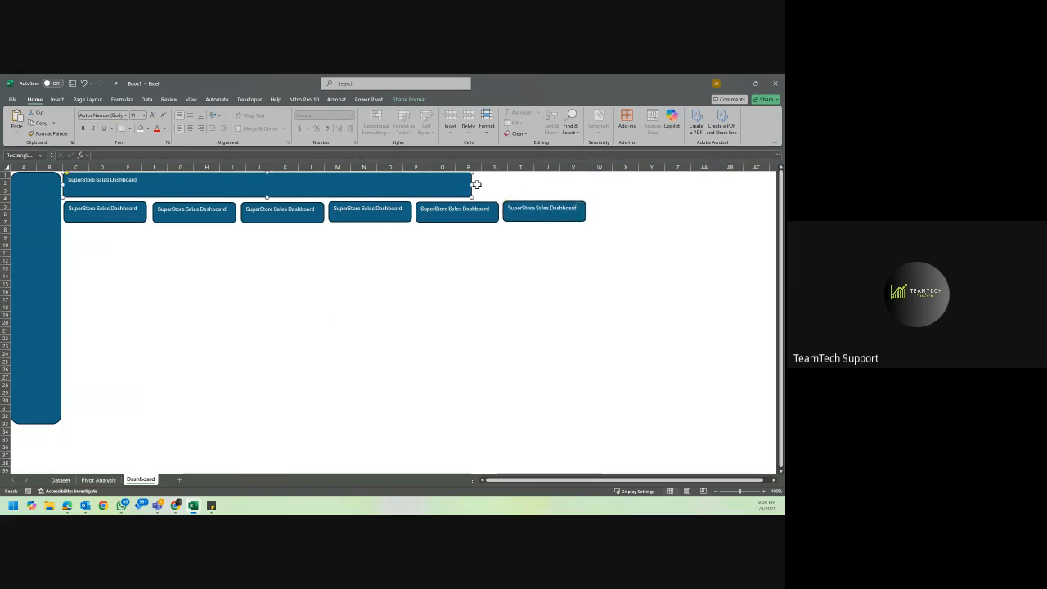
pyautogui.moveTo(473, 185); pyautogui.dragTo(586, 193)
# Select the sidebar, title bar and all six KPI cards together and give them a white fill.
pyautogui.keyDown('ctrl'); pyautogui.click(56, 214); pyautogui.keyUp('ctrl')
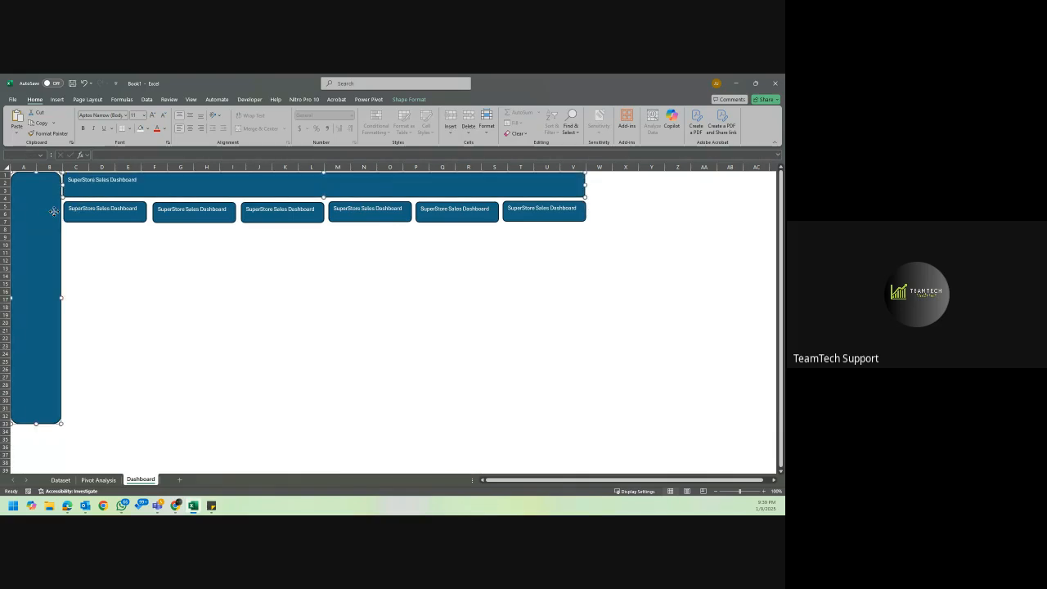
pyautogui.keyDown('ctrl'); pyautogui.click(92, 211); pyautogui.keyUp('ctrl')
pyautogui.keyDown('ctrl'); pyautogui.click(201, 209); pyautogui.keyUp('ctrl')
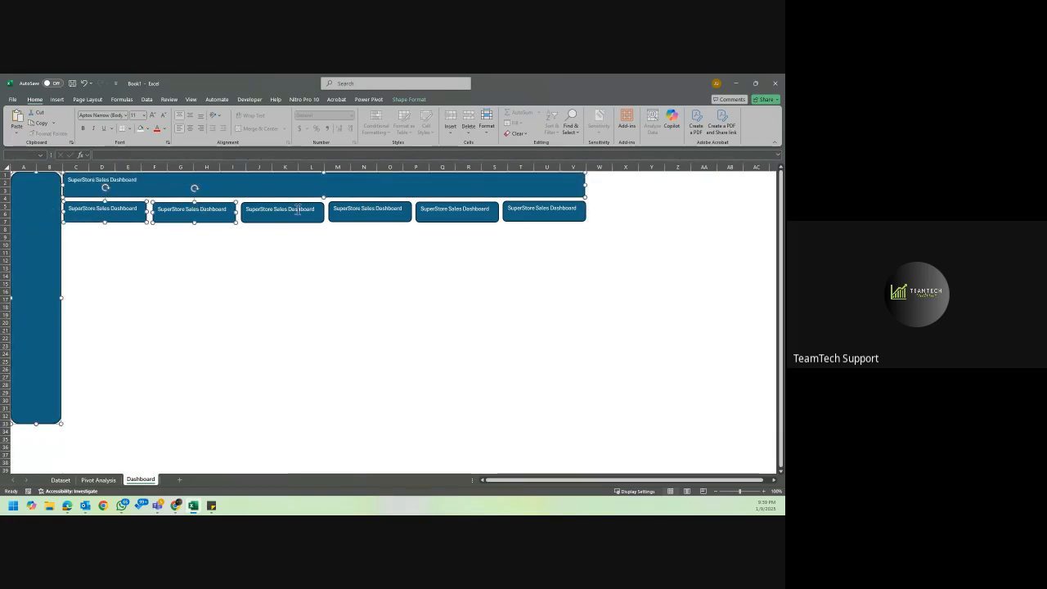
pyautogui.keyDown('ctrl'); pyautogui.click(296, 210); pyautogui.keyUp('ctrl')
pyautogui.keyDown('ctrl'); pyautogui.click(379, 211); pyautogui.keyUp('ctrl')
pyautogui.keyDown('ctrl'); pyautogui.click(442, 211); pyautogui.keyUp('ctrl')
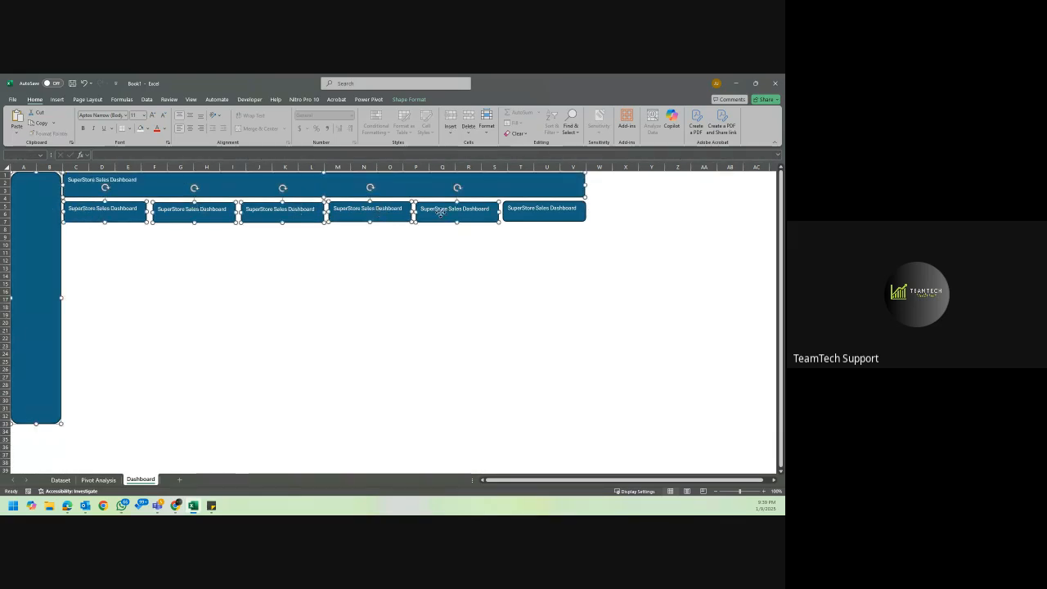
pyautogui.keyDown('ctrl'); pyautogui.click(536, 211); pyautogui.keyUp('ctrl')
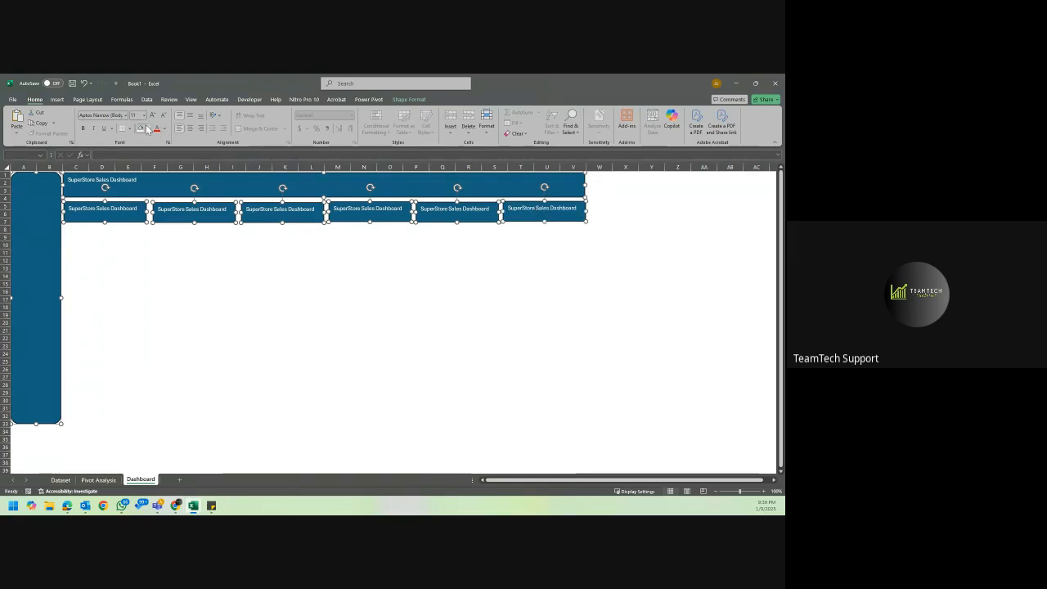
pyautogui.click(141, 129)
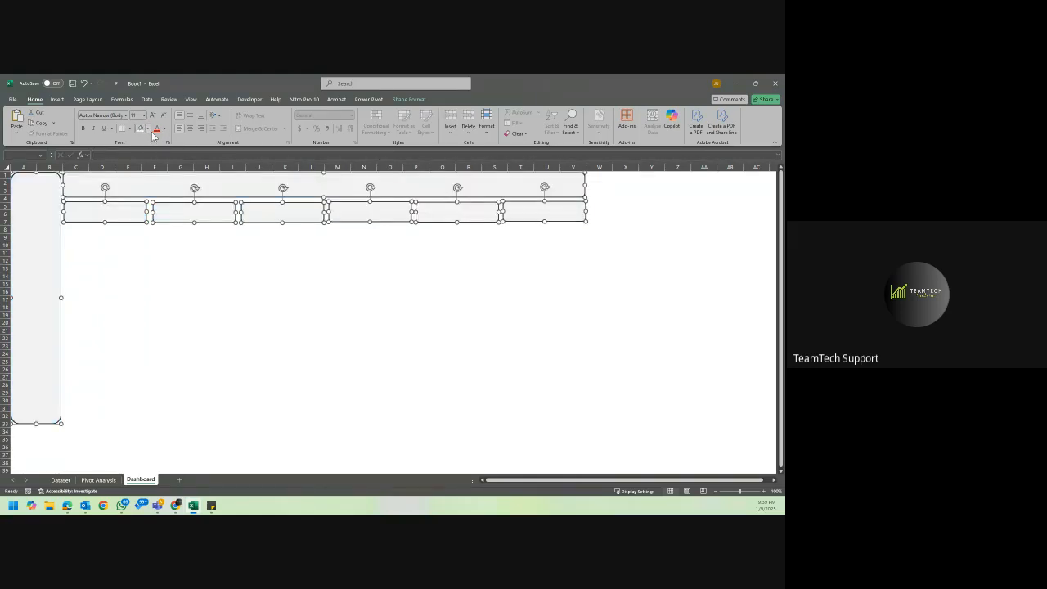
pyautogui.click(147, 129)
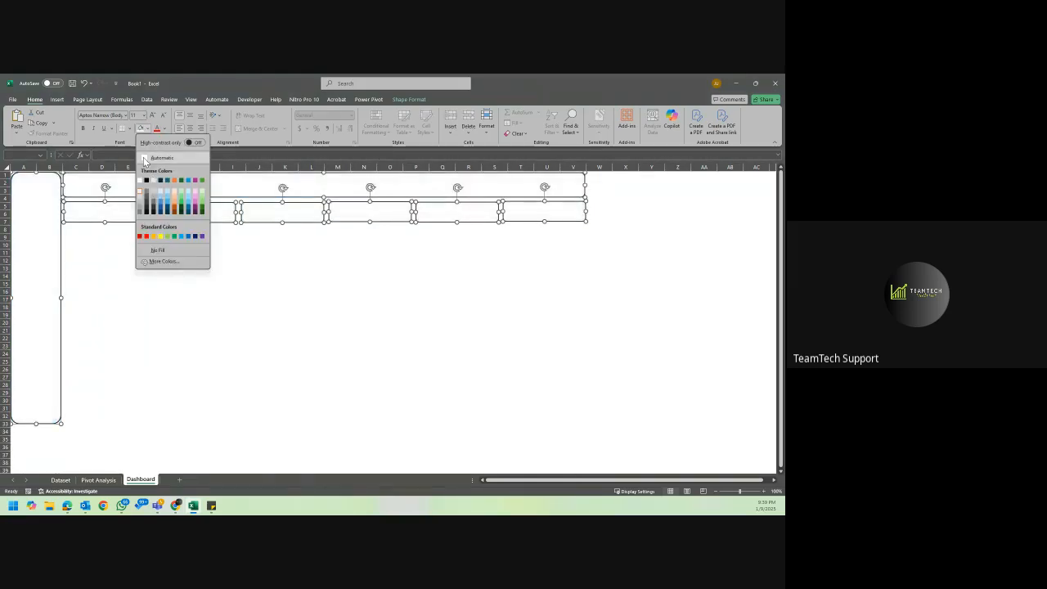
pyautogui.click(144, 160)
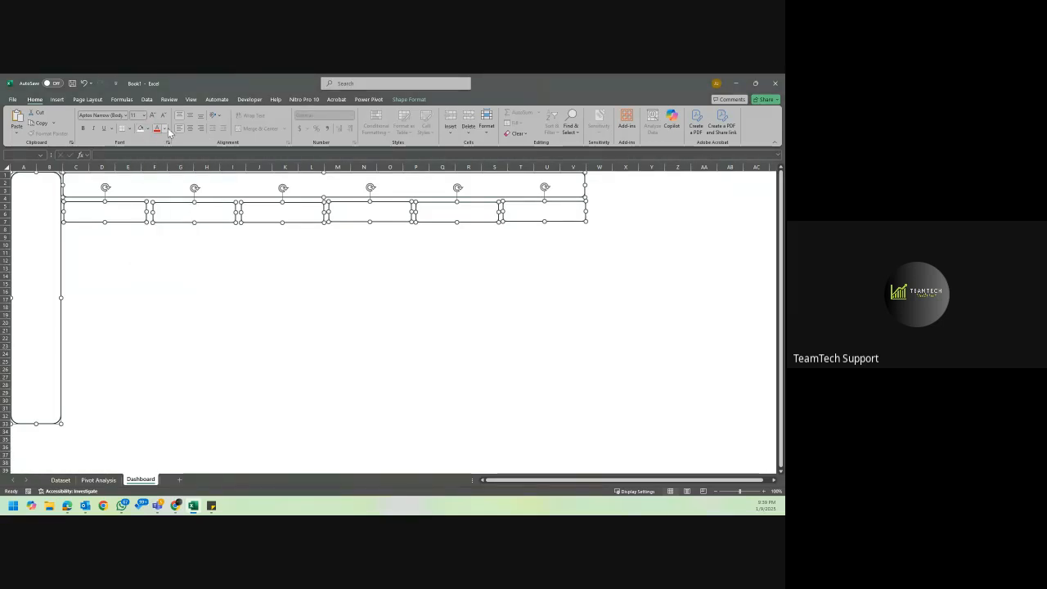
# Set the selected shapes' text to the automatic black color and their fill to light grey.
pyautogui.click(164, 130)
pyautogui.click(182, 157)
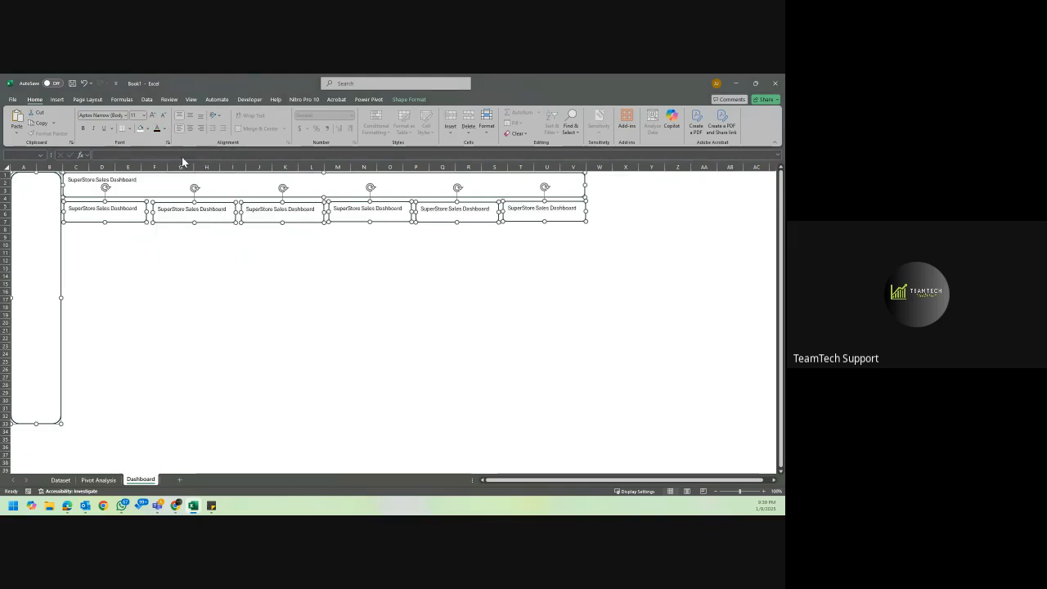
pyautogui.click(148, 128)
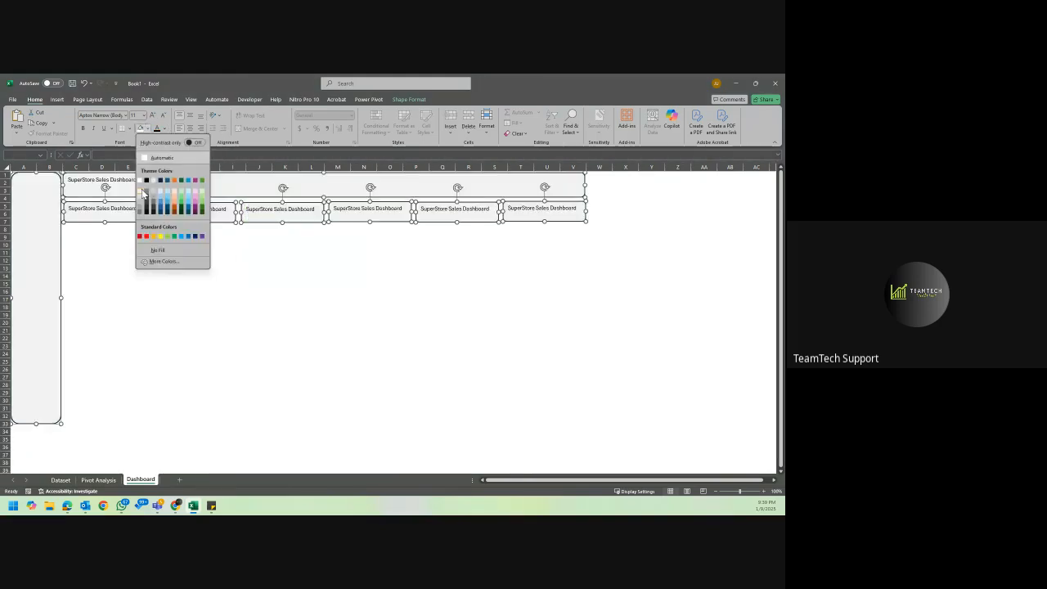
pyautogui.click(143, 193)
pyautogui.click(395, 253)
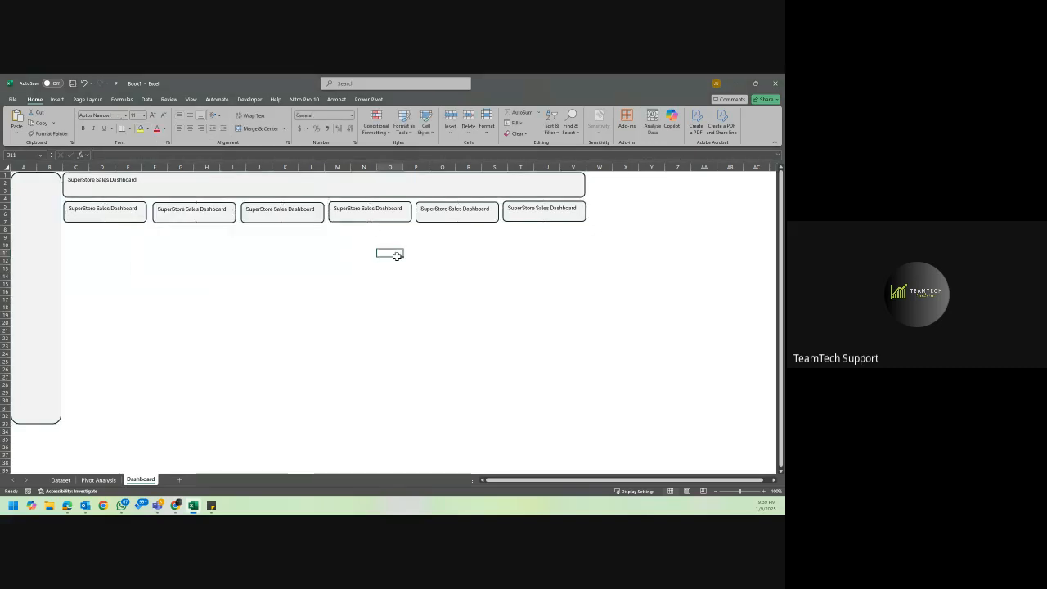
# Duplicate the last card, enlarge the copy into a panel over C8 to Q32 below the cards, and reduce its corner rounding.
pyautogui.click(538, 202)
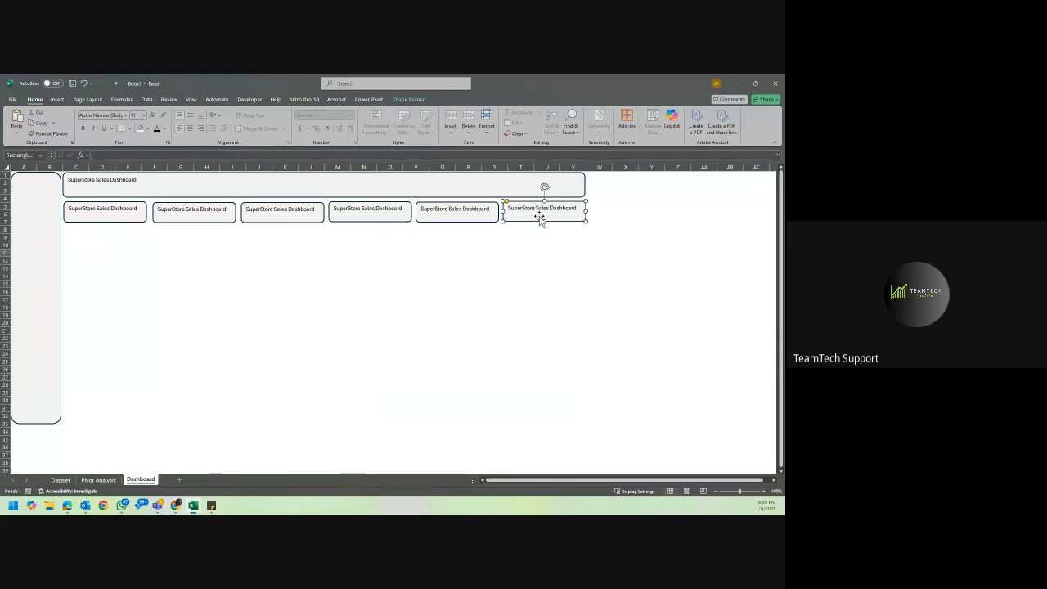
pyautogui.moveTo(542, 215); pyautogui.dragTo(443, 422)
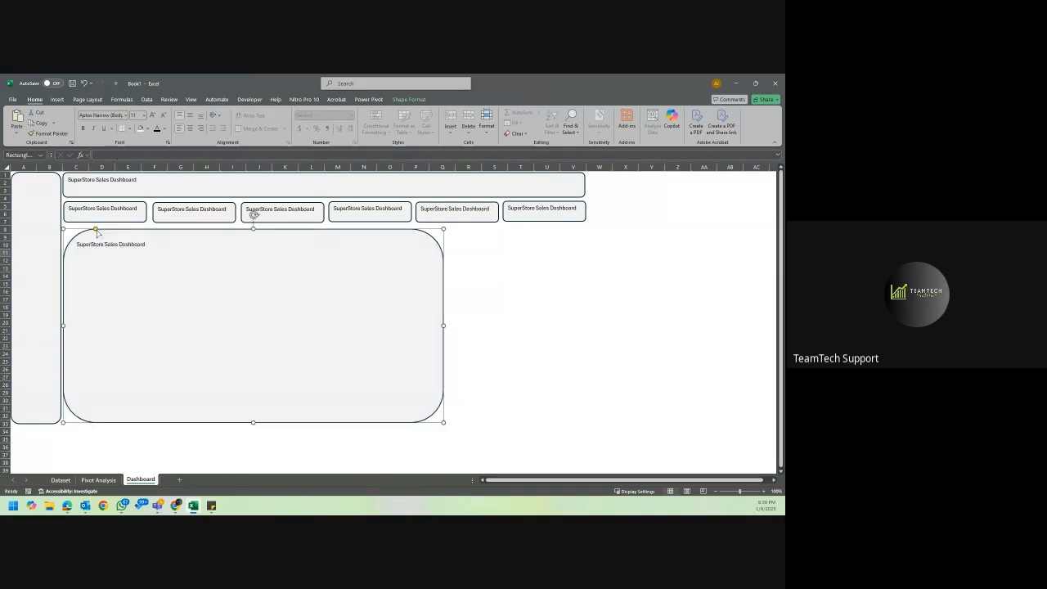
pyautogui.moveTo(97, 231); pyautogui.dragTo(69, 232)
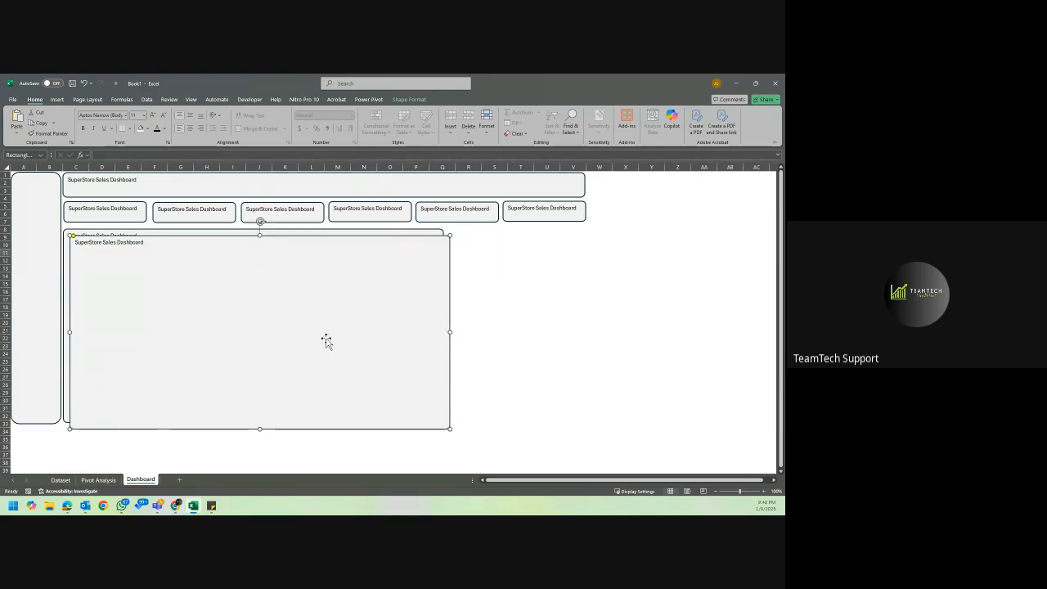
# Duplicate the large panel and fit the narrowed copy beside it, ending at column V under the last cards.
pyautogui.moveTo(325, 342); pyautogui.dragTo(554, 348)
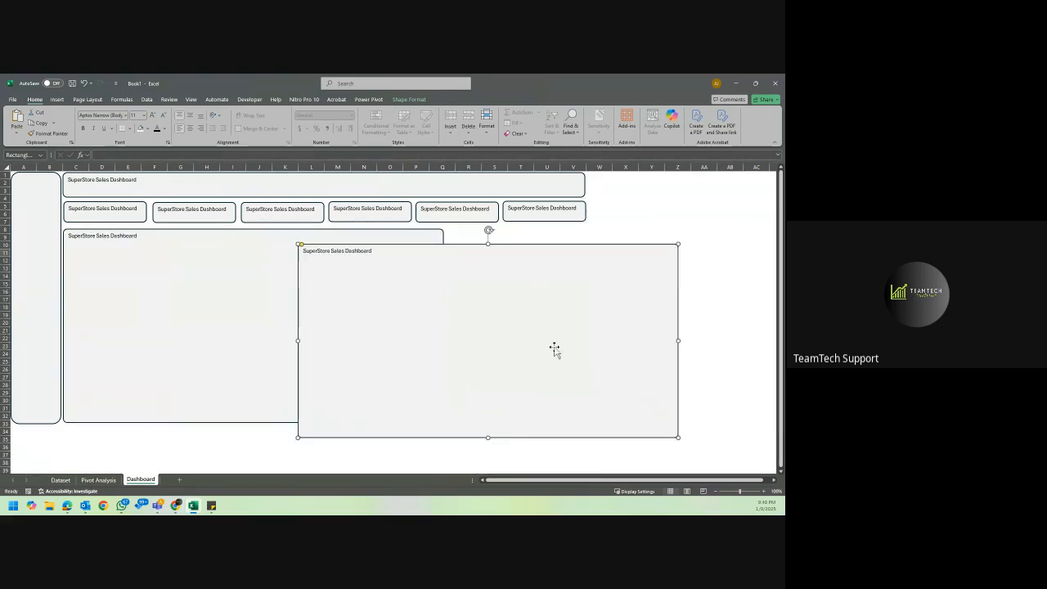
pyautogui.moveTo(676, 342); pyautogui.dragTo(409, 358)
pyautogui.moveTo(353, 327); pyautogui.dragTo(505, 308)
pyautogui.press('Left')
pyautogui.press('Left')
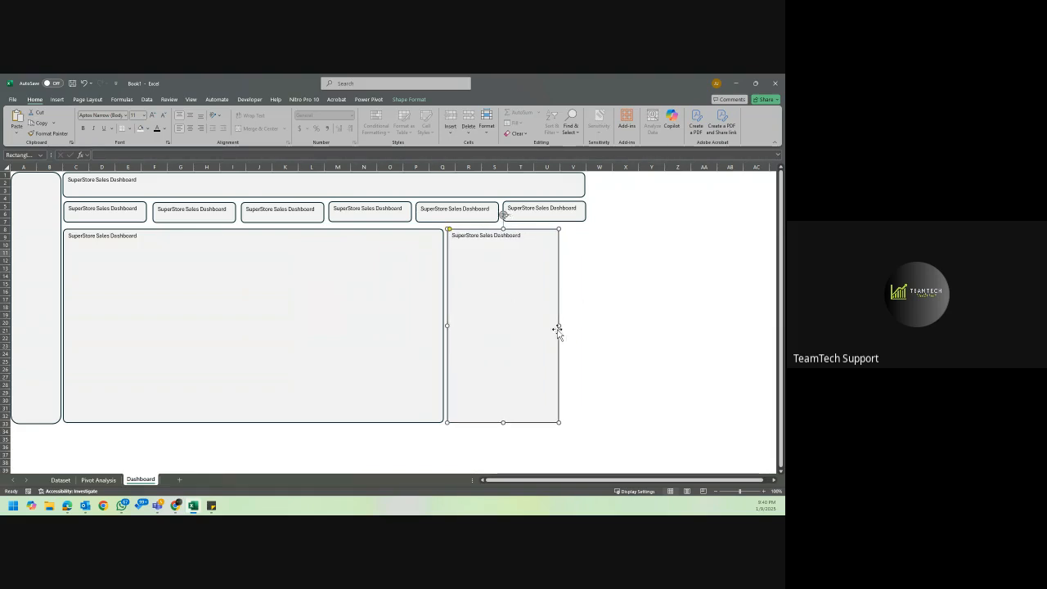
pyautogui.moveTo(558, 326); pyautogui.dragTo(582, 328)
pyautogui.click(619, 316)
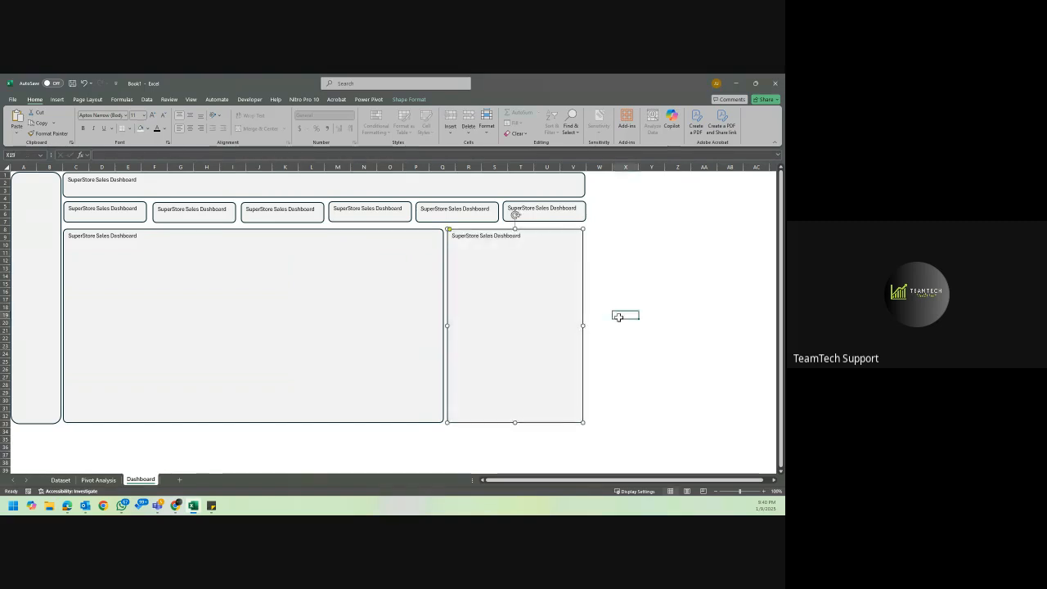
# Tighten the title bar's corner rounding, then make its text bold and centered both horizontally and vertically.
pyautogui.click(117, 179)
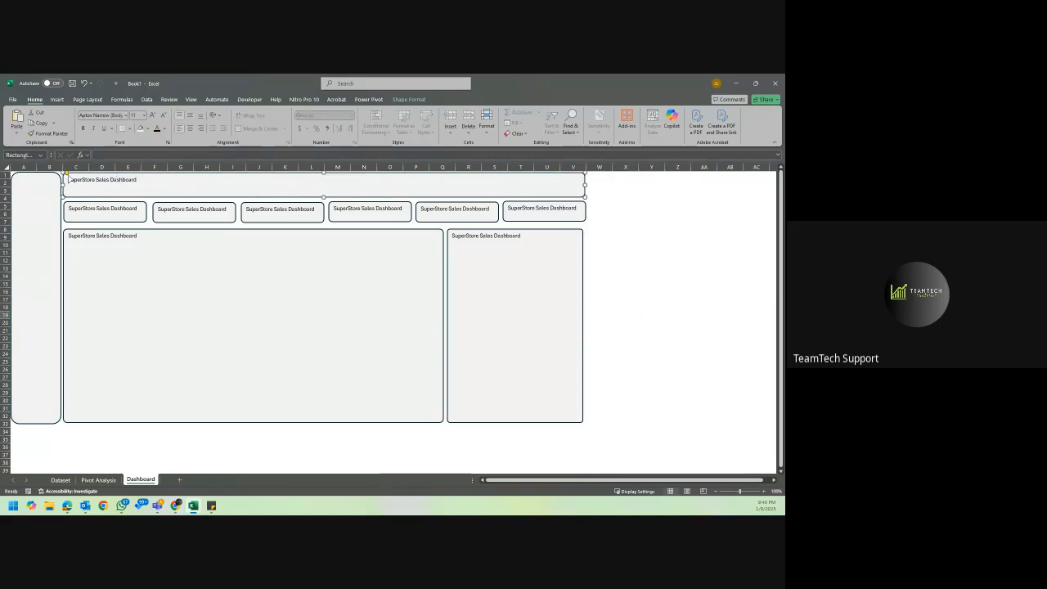
pyautogui.moveTo(67, 174); pyautogui.dragTo(65, 175)
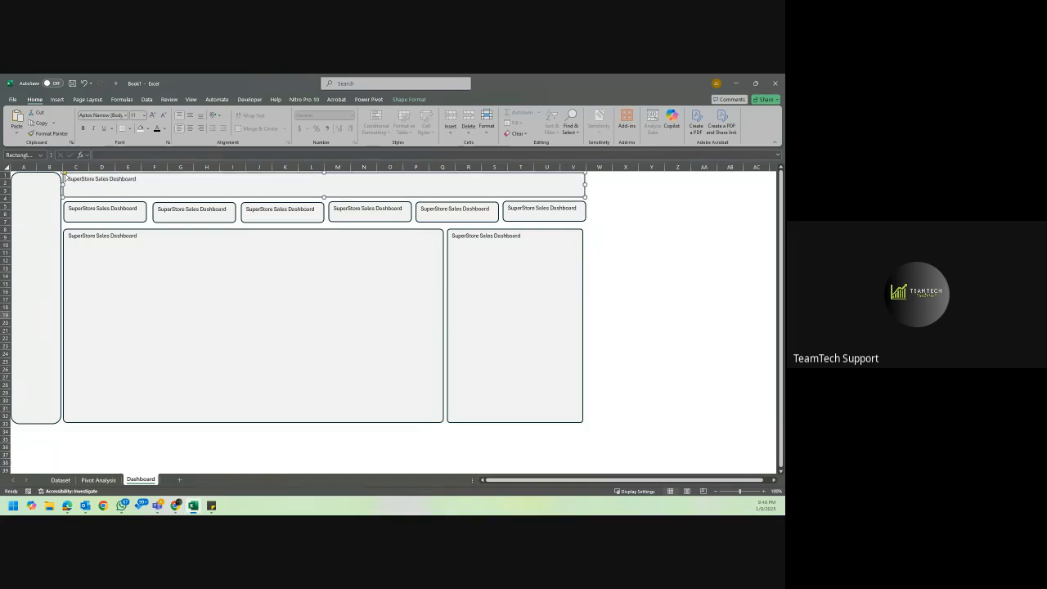
pyautogui.click(82, 129)
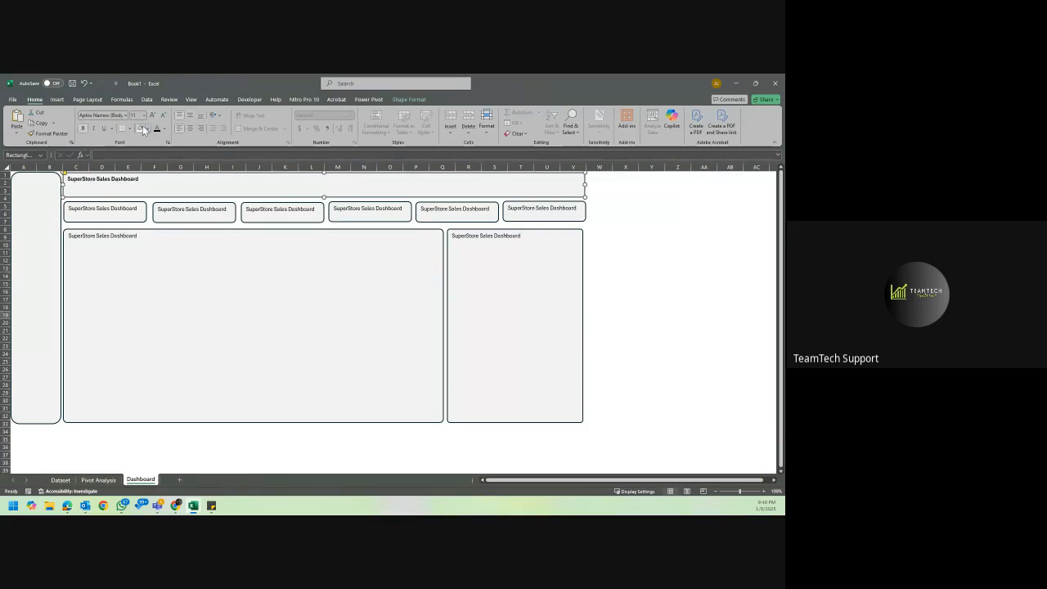
pyautogui.click(190, 128)
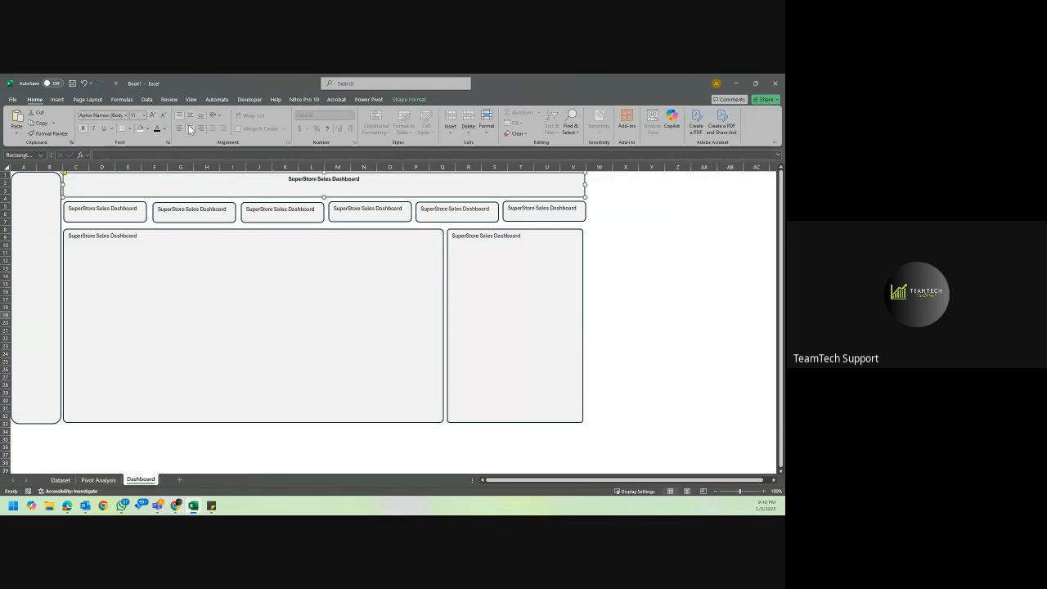
pyautogui.click(189, 115)
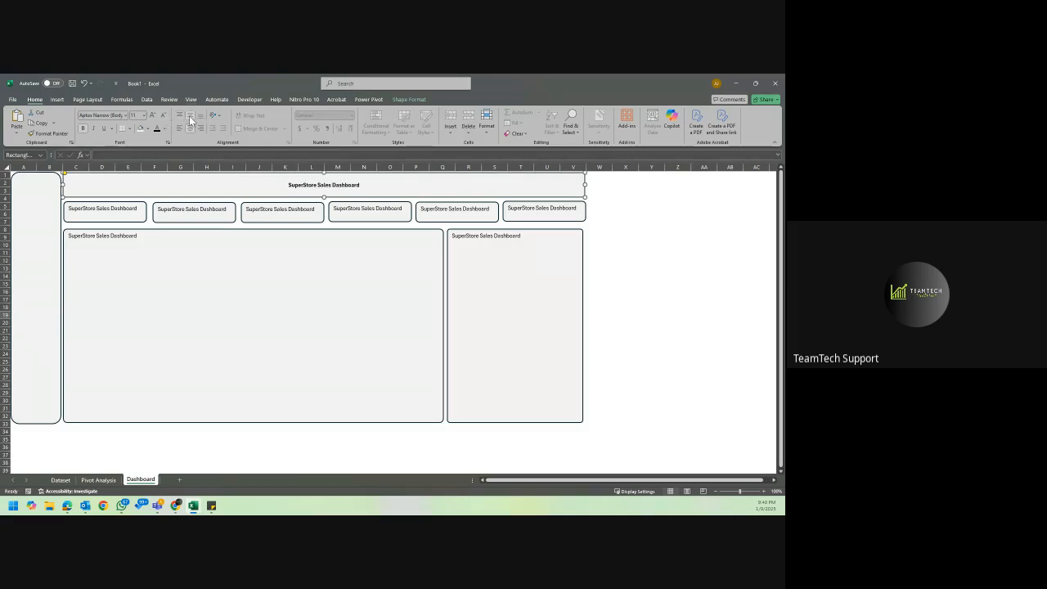
# Increase the dashboard title's font size to 28.
pyautogui.click(153, 115)
pyautogui.click(153, 116)
pyautogui.click(153, 115)
pyautogui.click(153, 115)
pyautogui.click(153, 116)
pyautogui.click(153, 115)
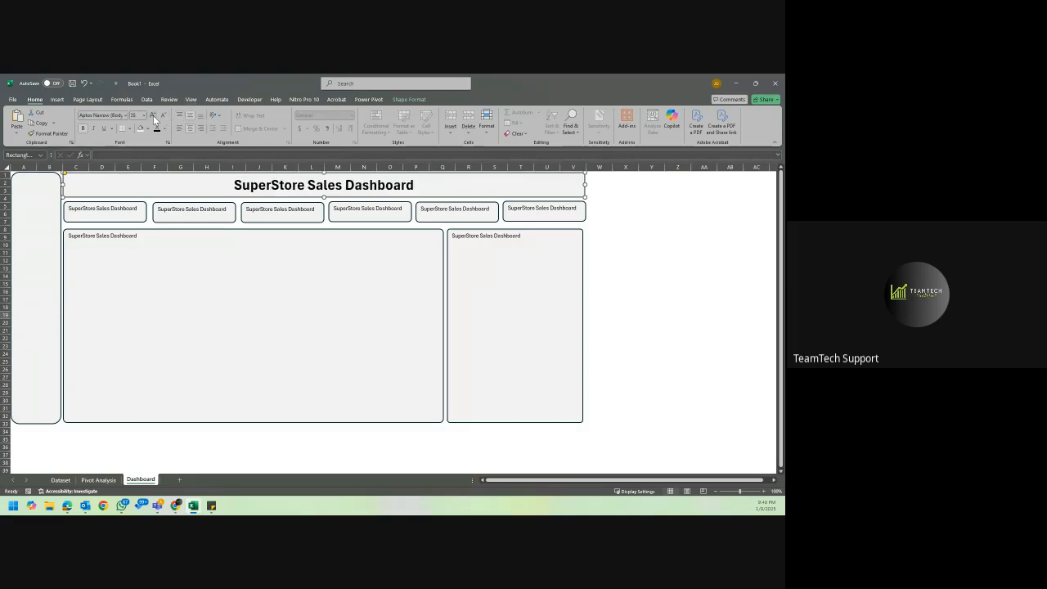
pyautogui.click(153, 115)
pyautogui.click(153, 115)
pyautogui.click(153, 116)
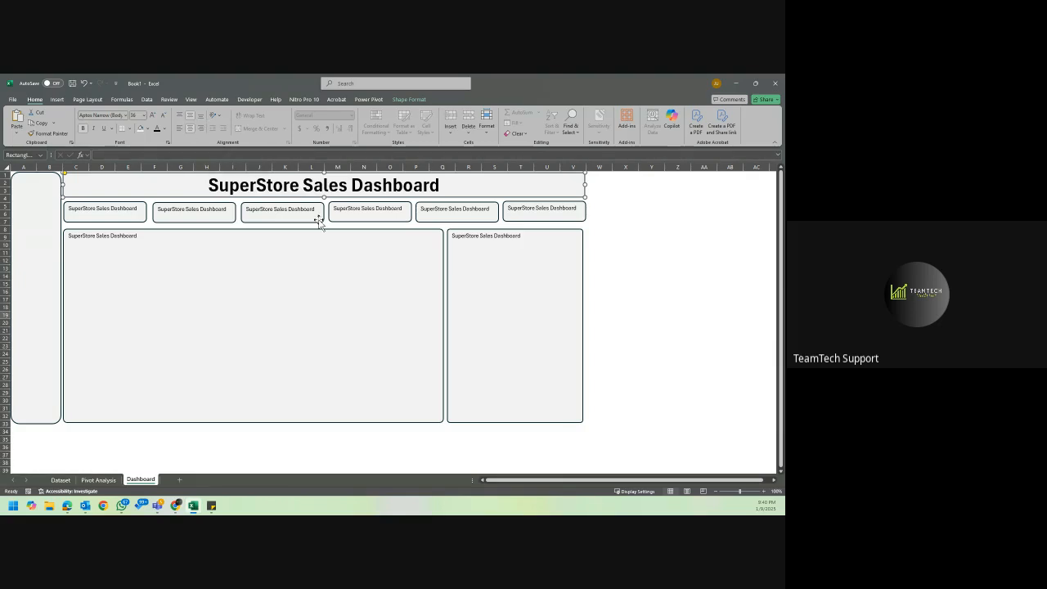
pyautogui.click(166, 114)
pyautogui.click(165, 113)
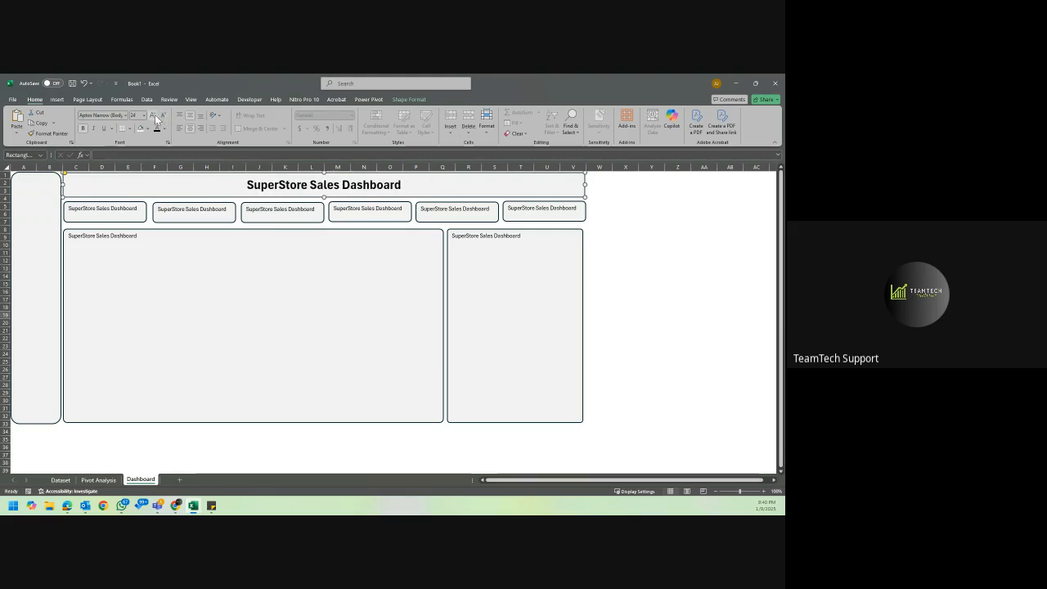
pyautogui.click(154, 113)
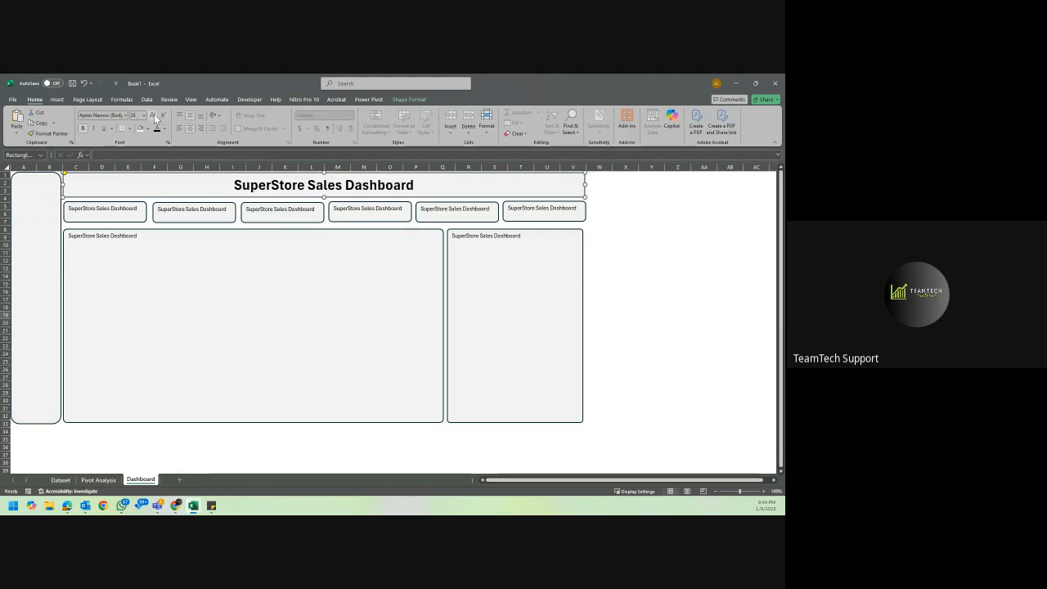
# Delete the placeholder text from the first KPI card.
pyautogui.click(113, 209)
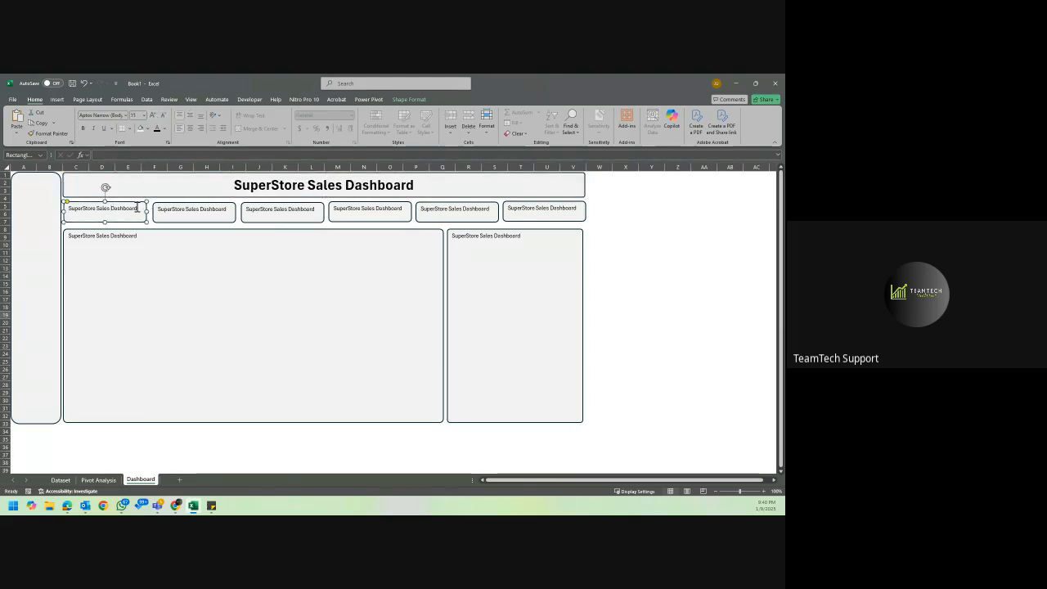
pyautogui.tripleClick(137, 209)
pyautogui.press('BackSpace')
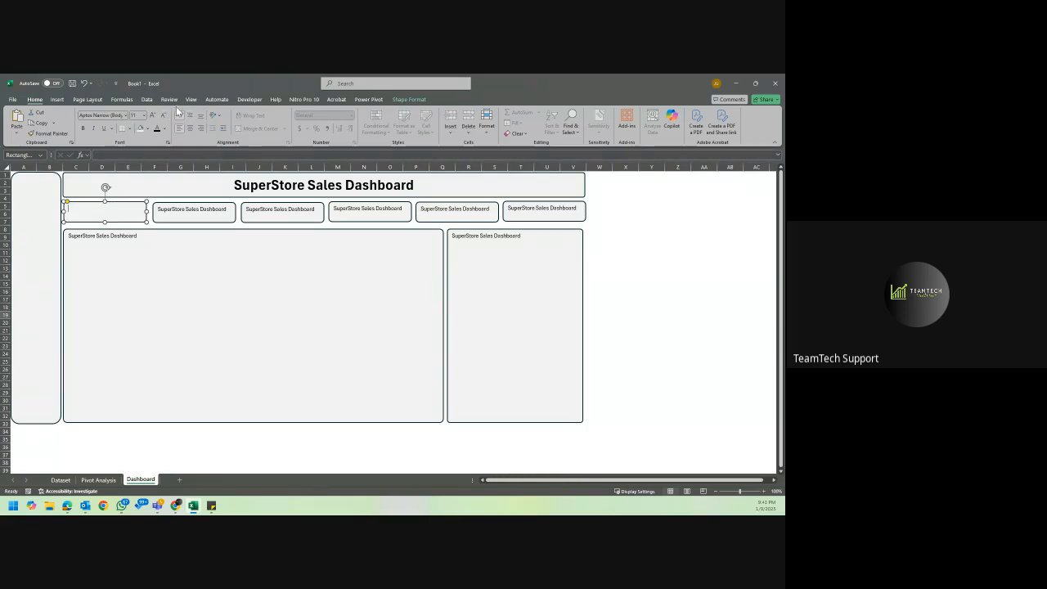
# Try to link the first KPI card by formula to the Sum of Sales value in X4 on the Pivot Analysis sheet.
pyautogui.click(62, 99)
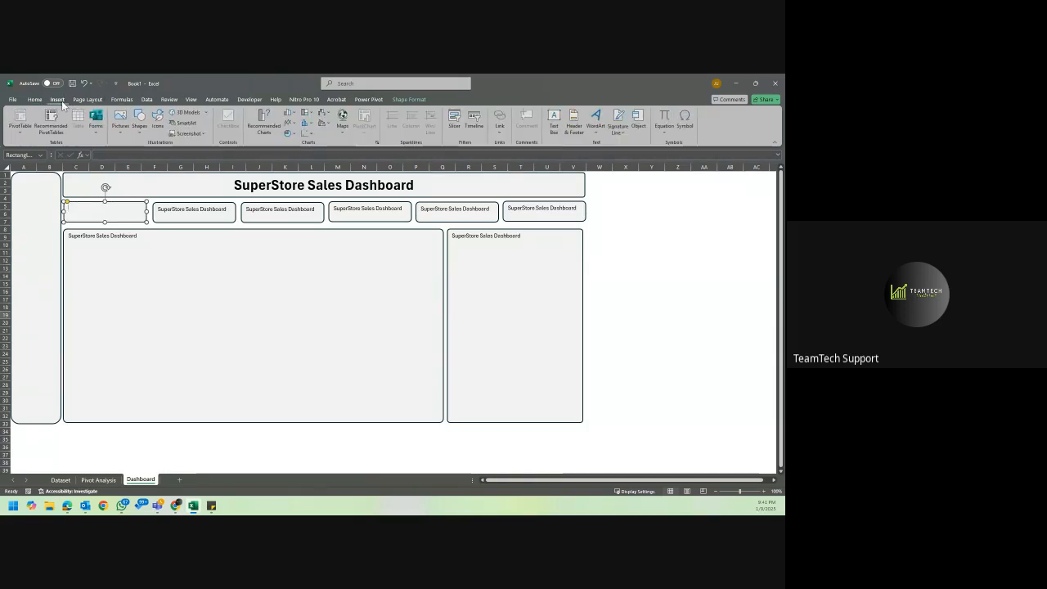
pyautogui.click(138, 127)
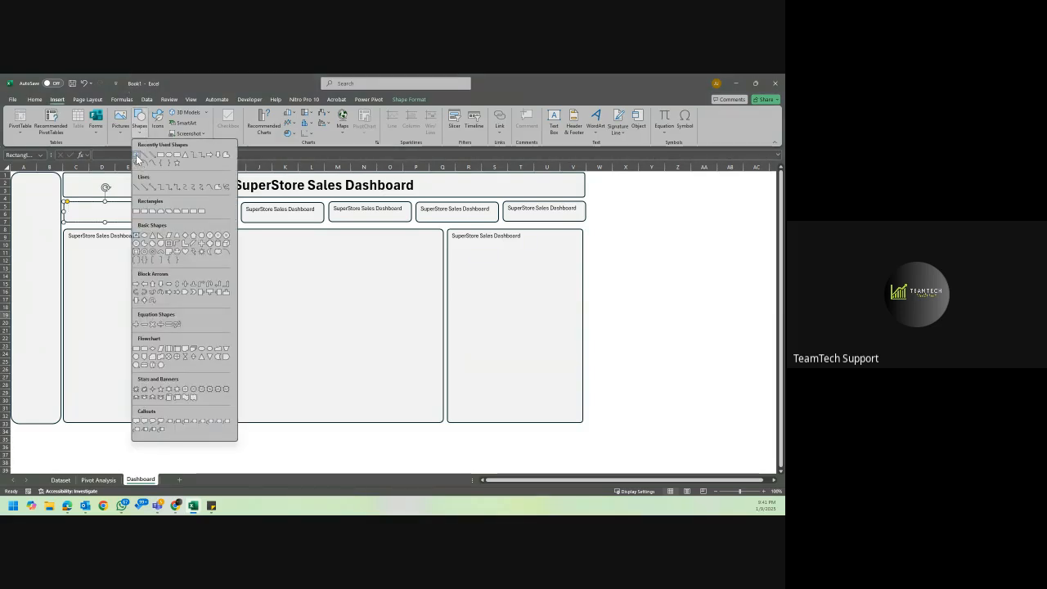
pyautogui.click(136, 155)
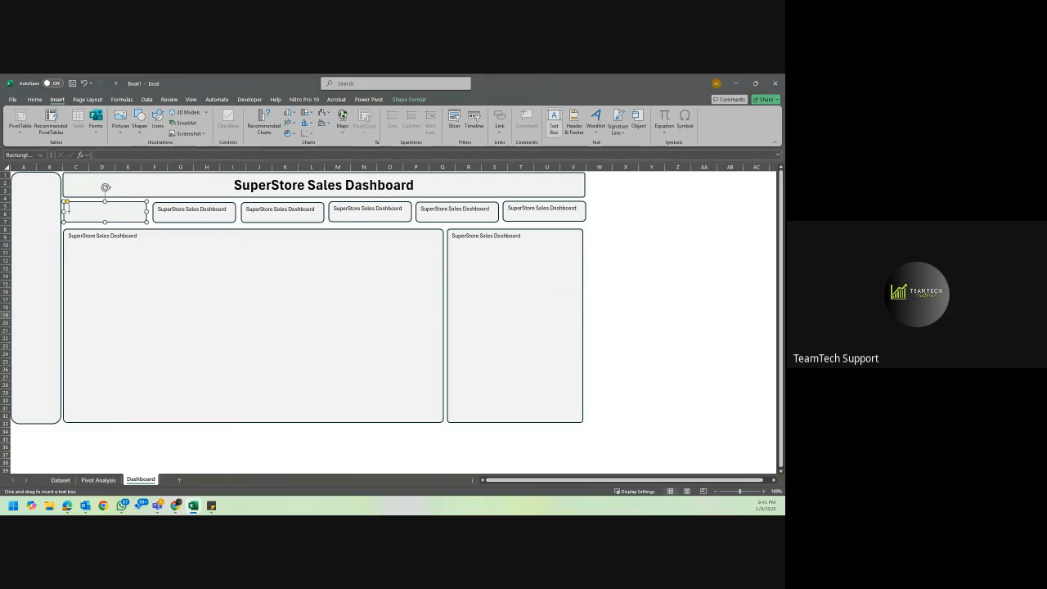
pyautogui.click(110, 155)
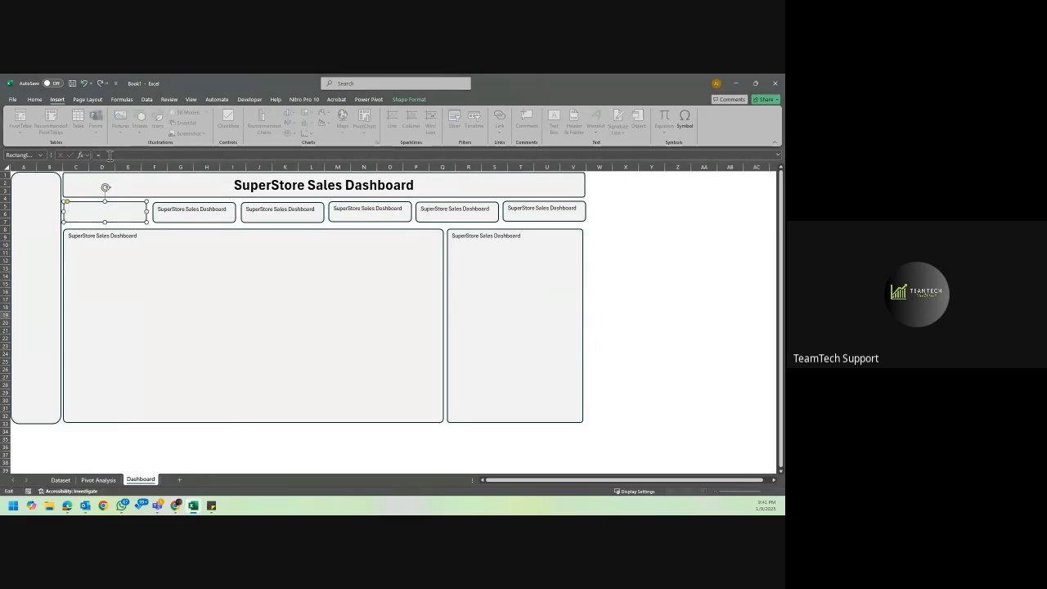
pyautogui.click(98, 481)
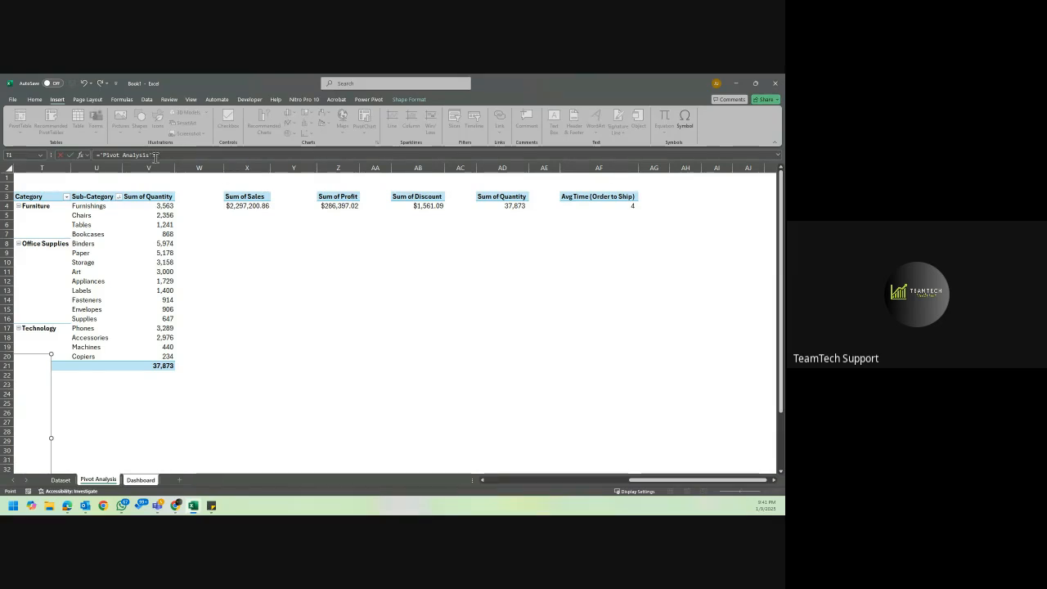
pyautogui.click(243, 206)
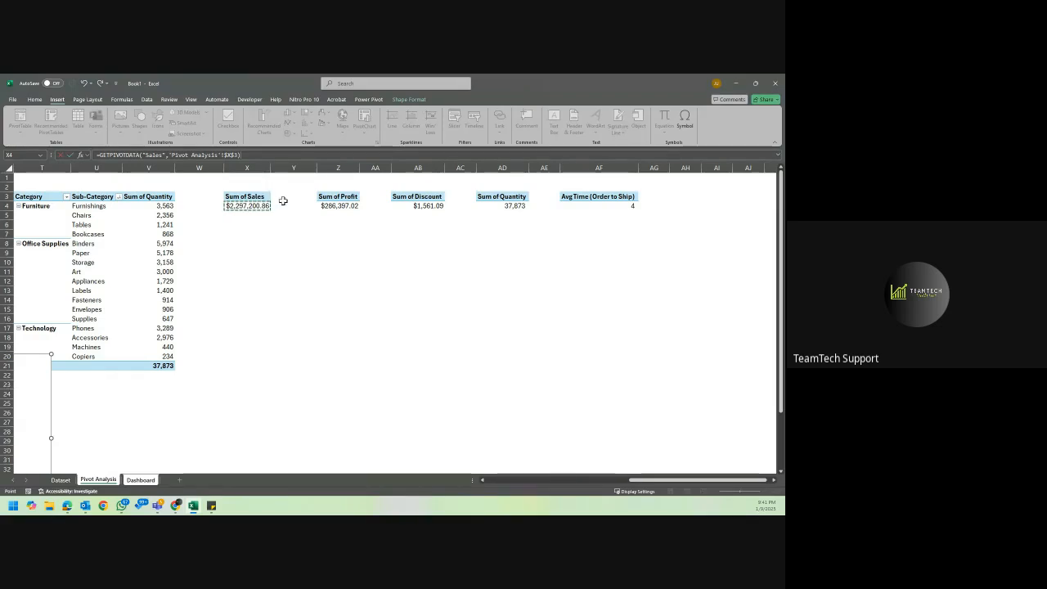
pyautogui.hotkey('ctrl', 'pagedown')
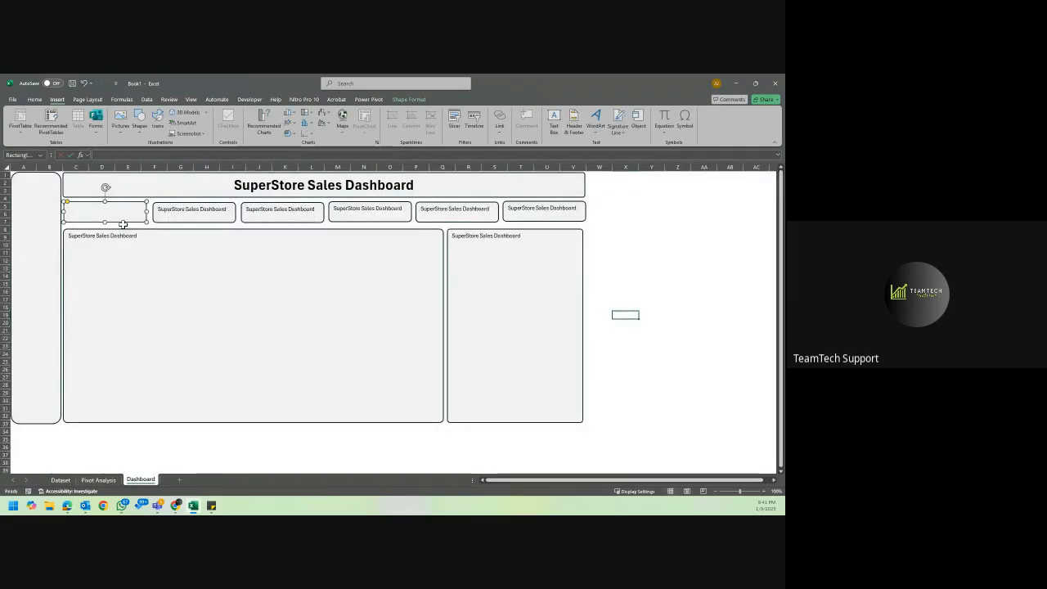
# Link the first KPI card by formula to the Sum of Sales value, ='Pivot Analysis'!X4.
pyautogui.click(137, 129)
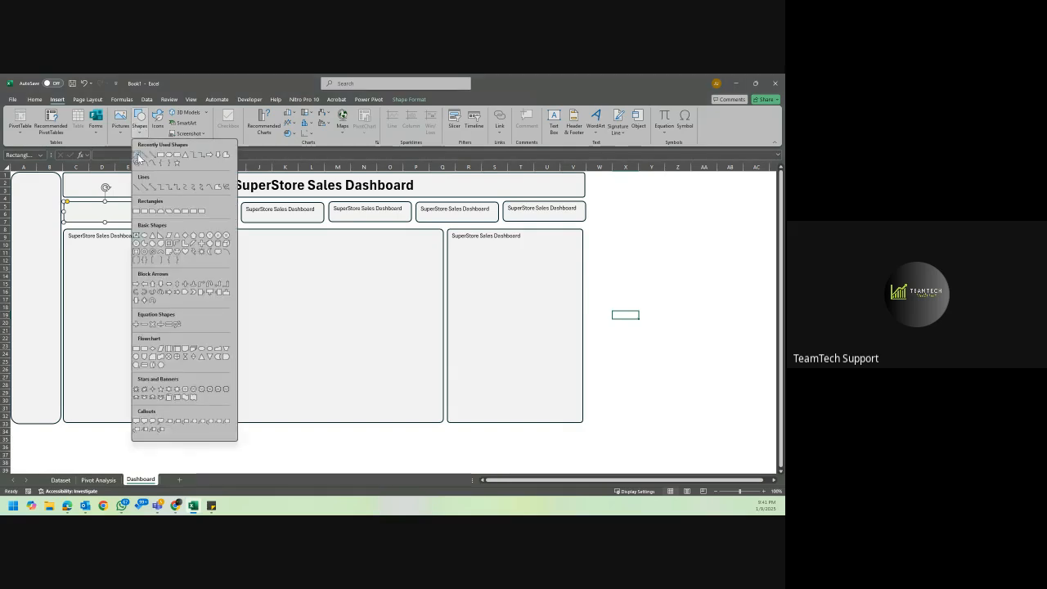
pyautogui.click(138, 156)
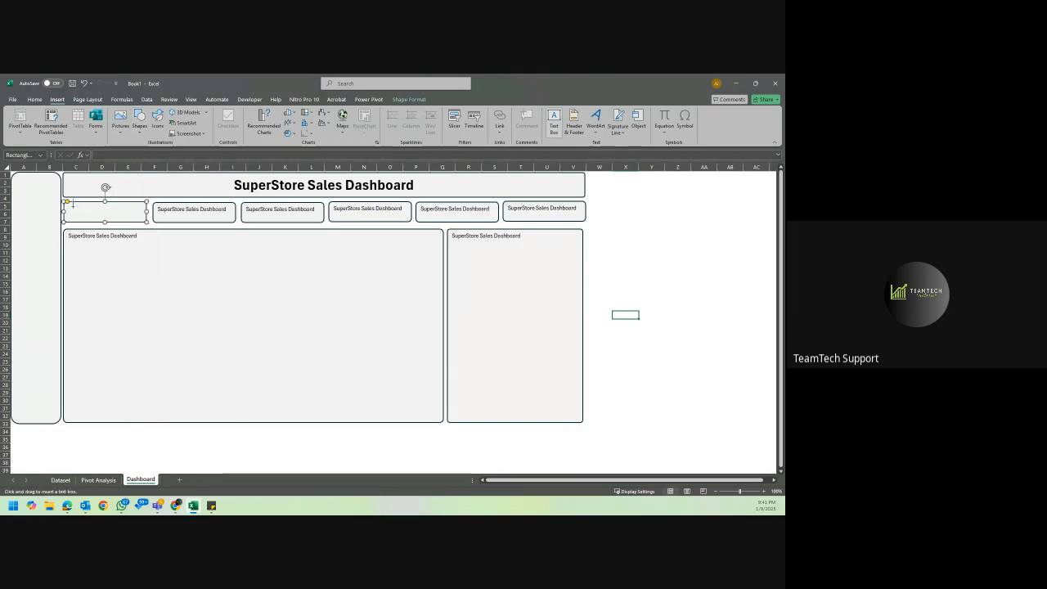
pyautogui.click(96, 154)
pyautogui.write('=')
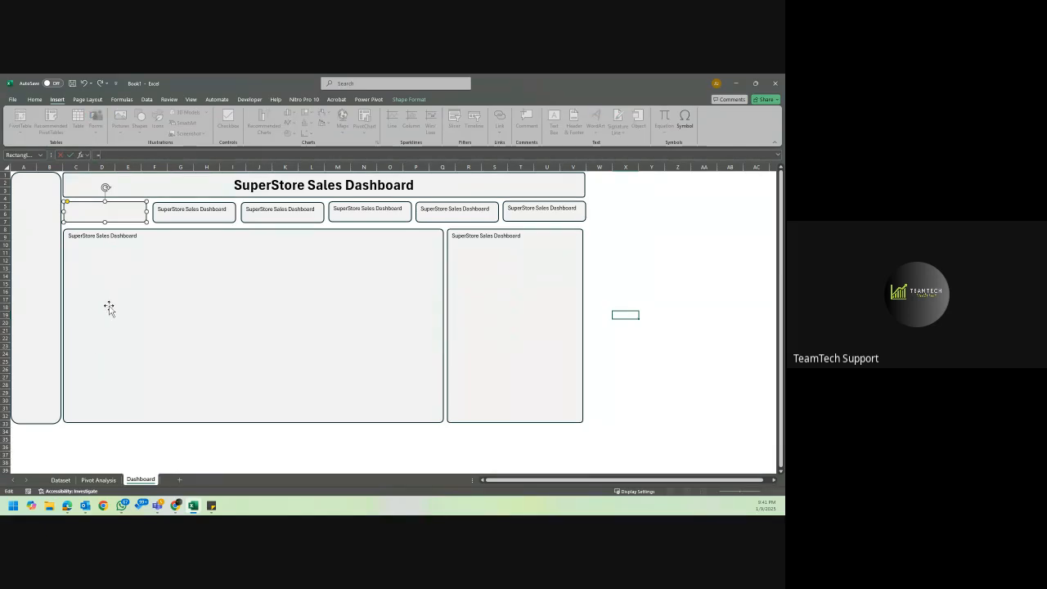
pyautogui.click(105, 479)
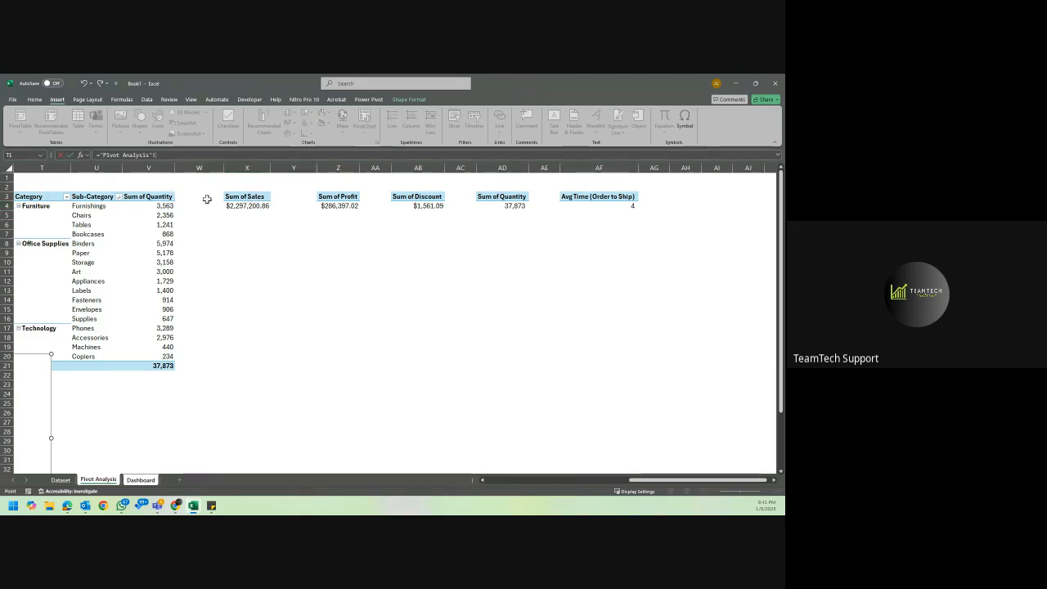
pyautogui.click(173, 155)
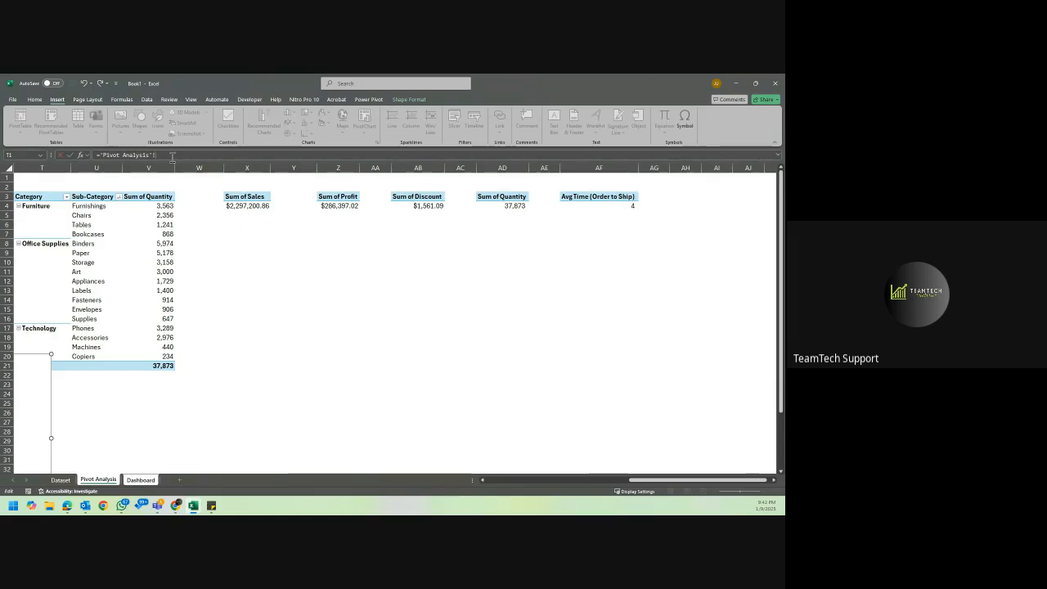
pyautogui.write('X4')
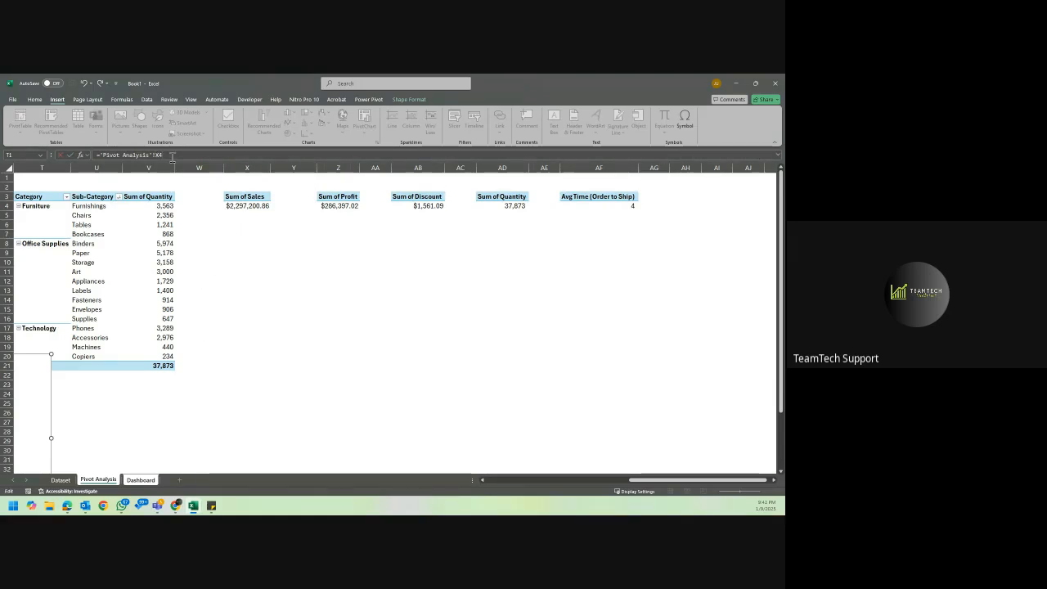
pyautogui.press('Return')
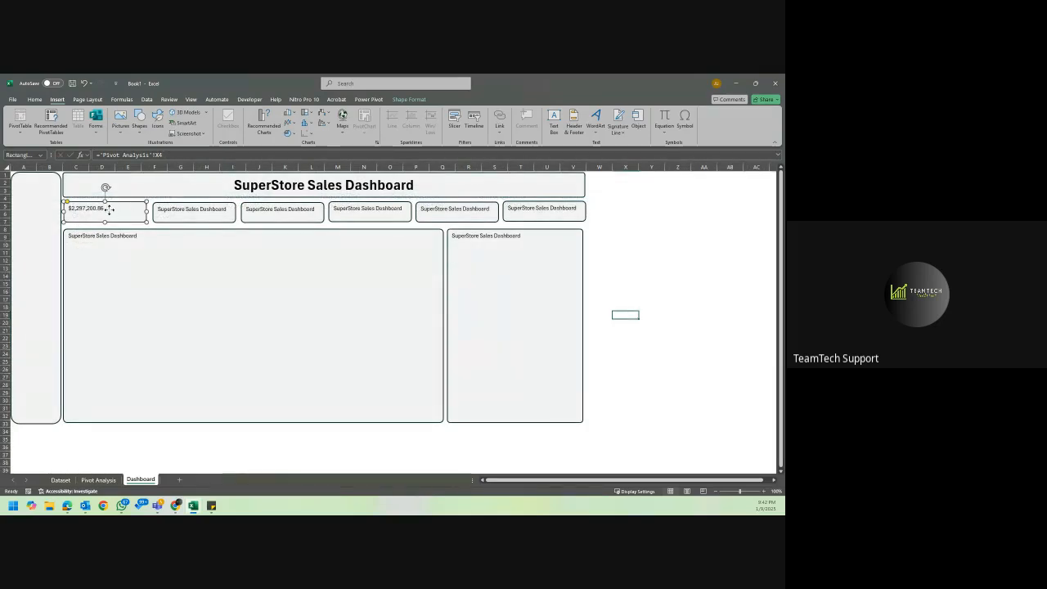
# Delete the five remaining placeholder KPI cards beside the linked Sum of Sales card.
pyautogui.click(208, 215)
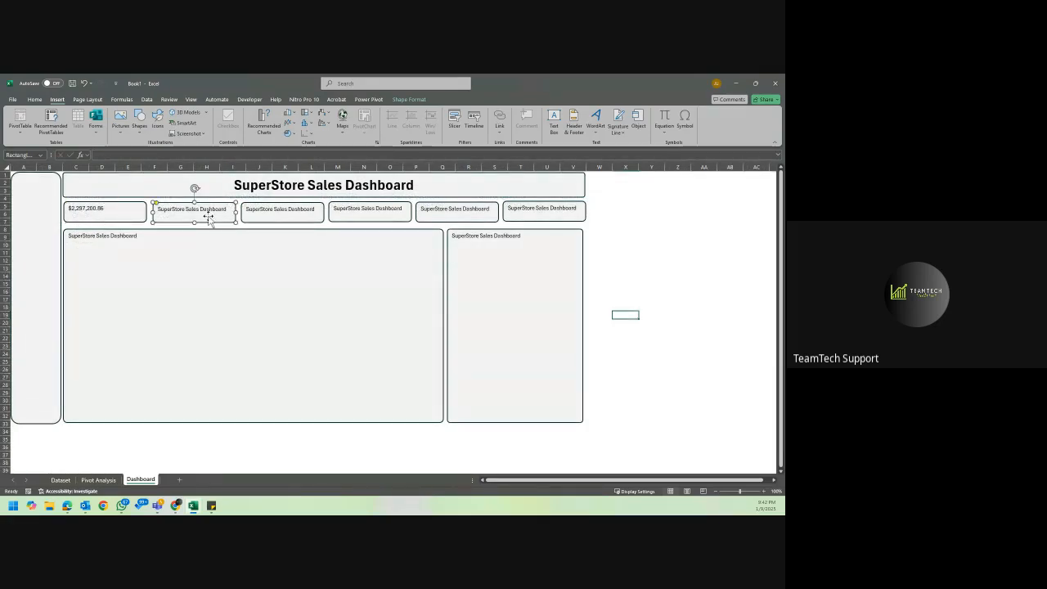
pyautogui.click(118, 215)
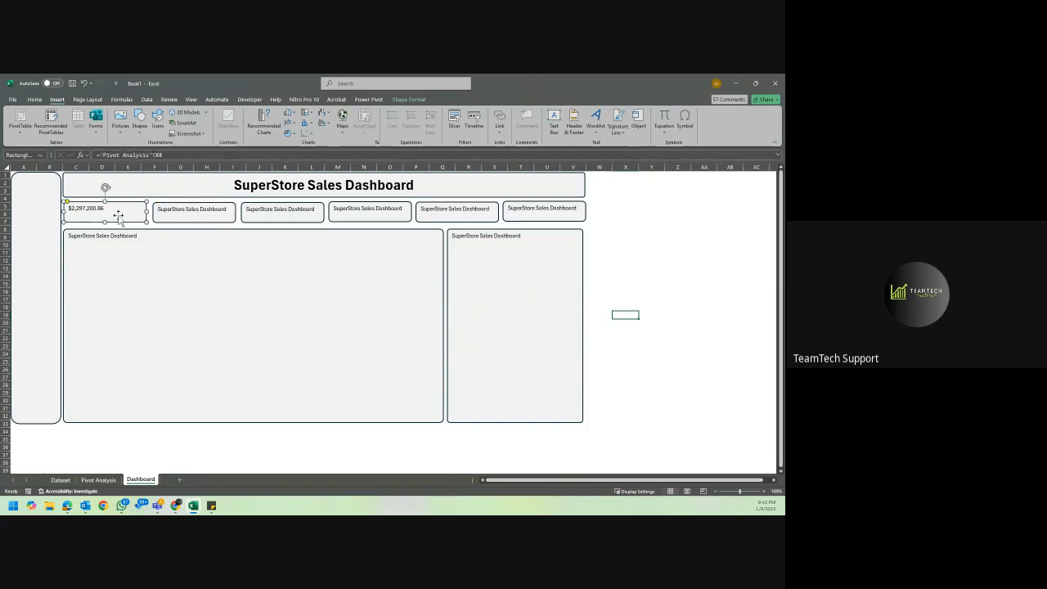
pyautogui.click(210, 209)
pyautogui.keyDown('ctrl'); pyautogui.click(283, 212); pyautogui.keyUp('ctrl')
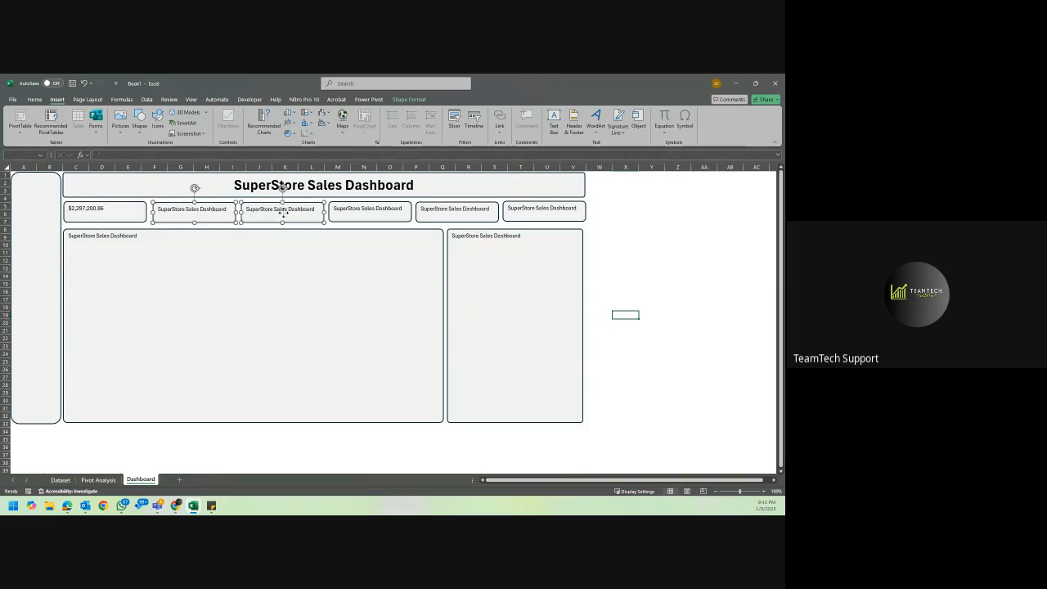
pyautogui.keyDown('ctrl'); pyautogui.click(368, 209); pyautogui.keyUp('ctrl')
pyautogui.keyDown('ctrl'); pyautogui.click(442, 209); pyautogui.keyUp('ctrl')
pyautogui.keyDown('ctrl'); pyautogui.click(532, 211); pyautogui.keyUp('ctrl')
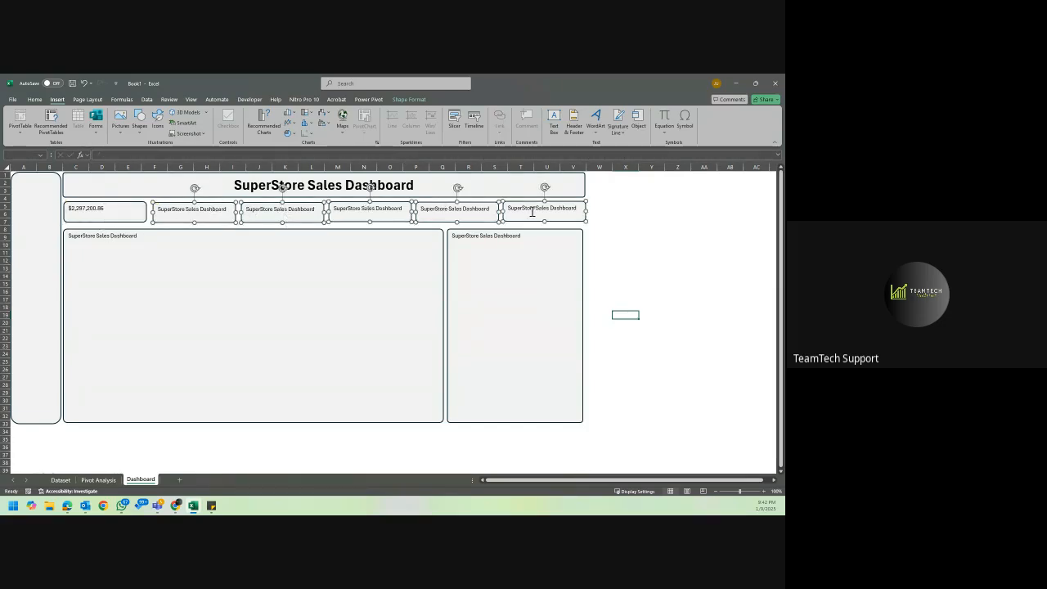
pyautogui.press('Delete')
# Duplicate the linked sales card, keeping a single copy, and place it beside the original as the second KPI card.
pyautogui.click(125, 211)
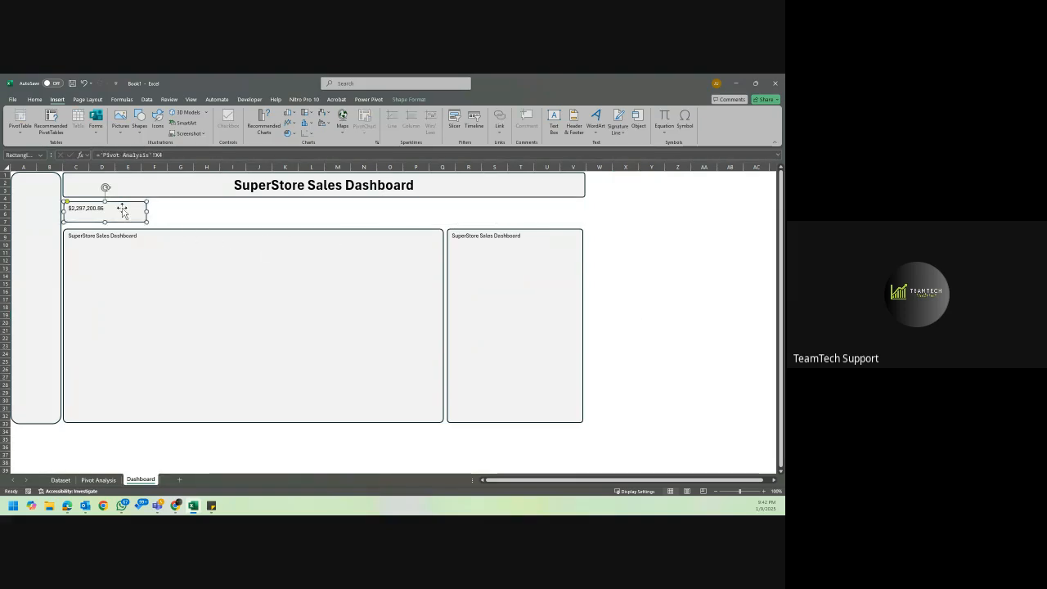
pyautogui.hotkey('ctrl', 'd')
pyautogui.hotkey('ctrl', 'd')
pyautogui.hotkey('ctrl', 'd')
pyautogui.hotkey('ctrl', 'd')
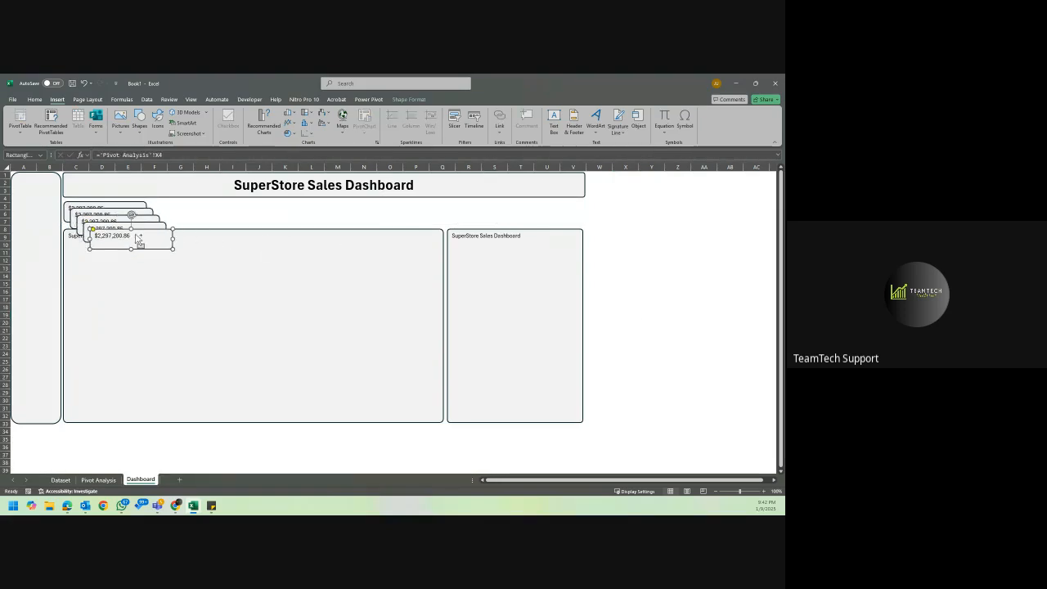
pyautogui.hotkey('ctrl', 'z')
pyautogui.hotkey('ctrl', 'z')
pyautogui.hotkey('ctrl', 'z')
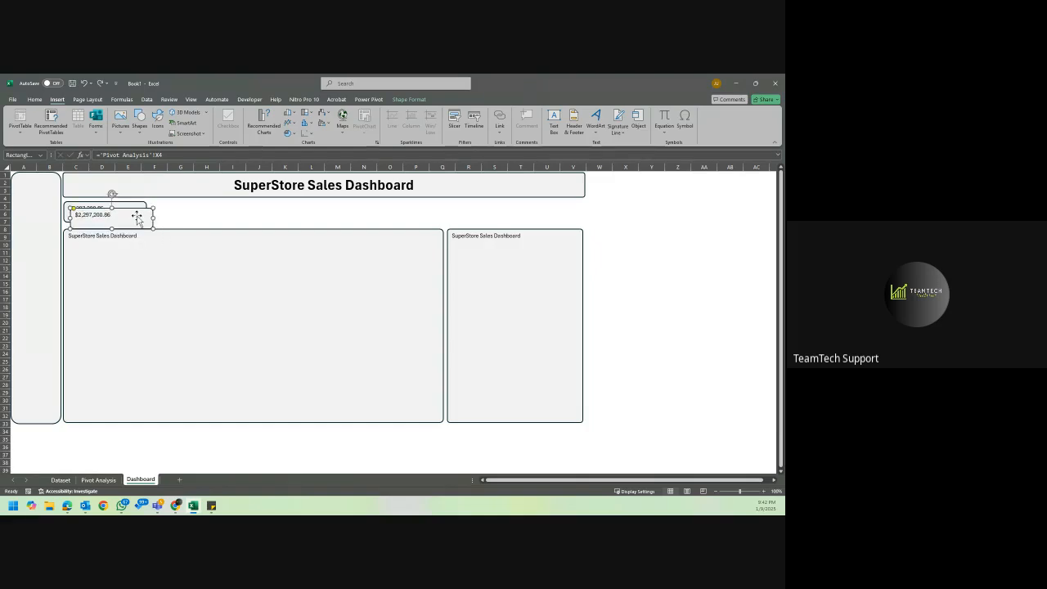
pyautogui.moveTo(136, 216); pyautogui.dragTo(218, 210)
# Relink the second KPI card to the Sum of Profit value, ='Pivot Analysis'!Z4.
pyautogui.click(177, 156)
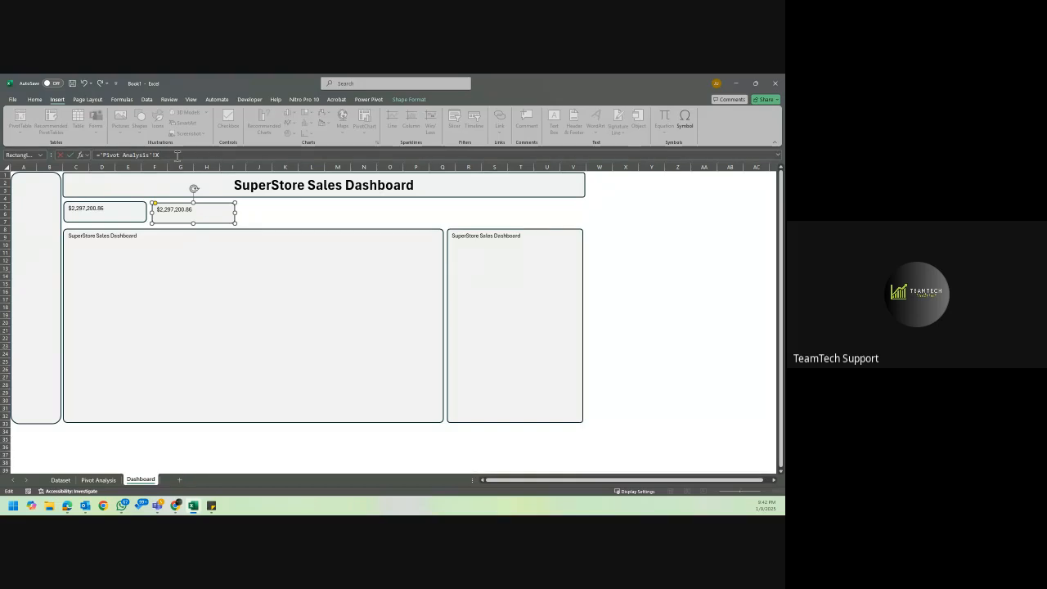
pyautogui.click(99, 480)
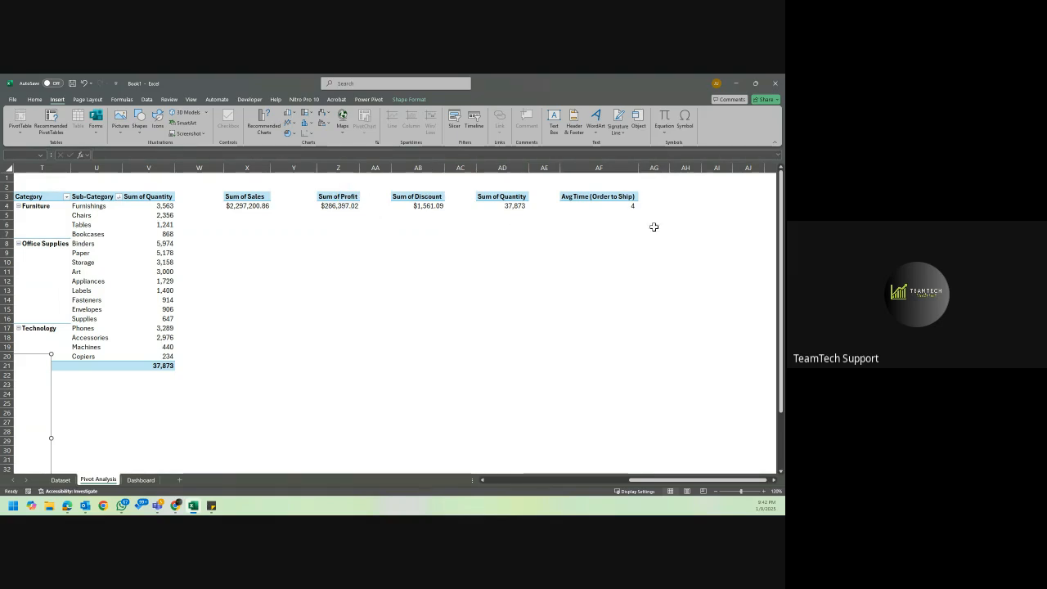
pyautogui.click(141, 480)
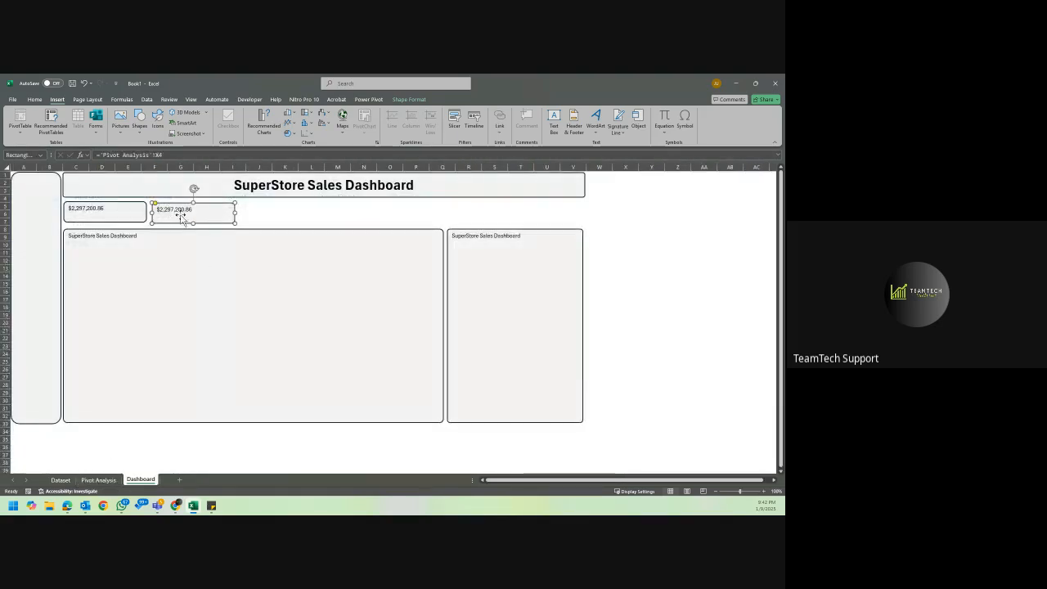
pyautogui.click(160, 154)
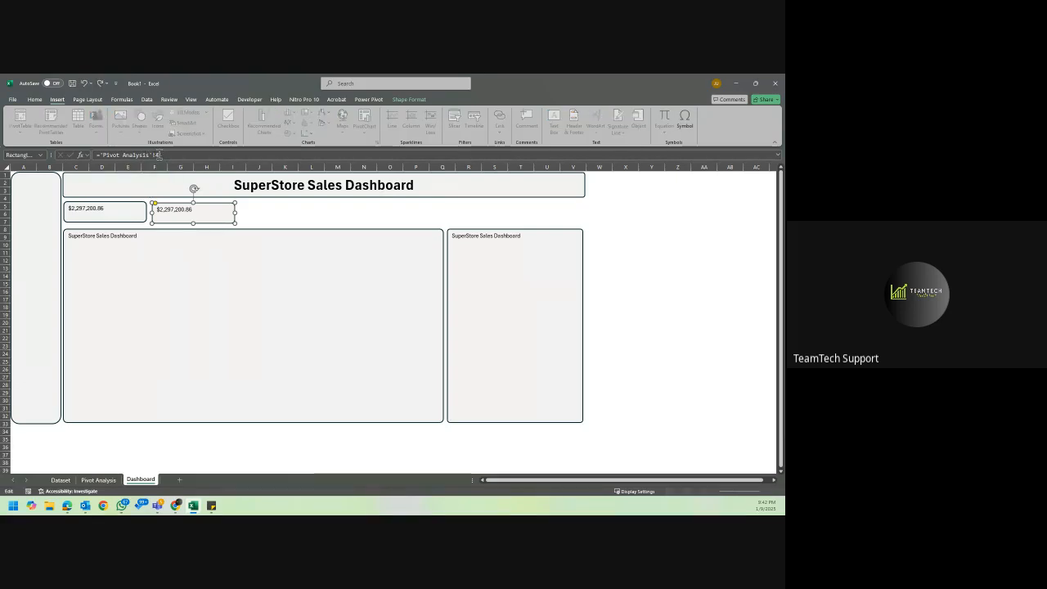
pyautogui.write('Z')
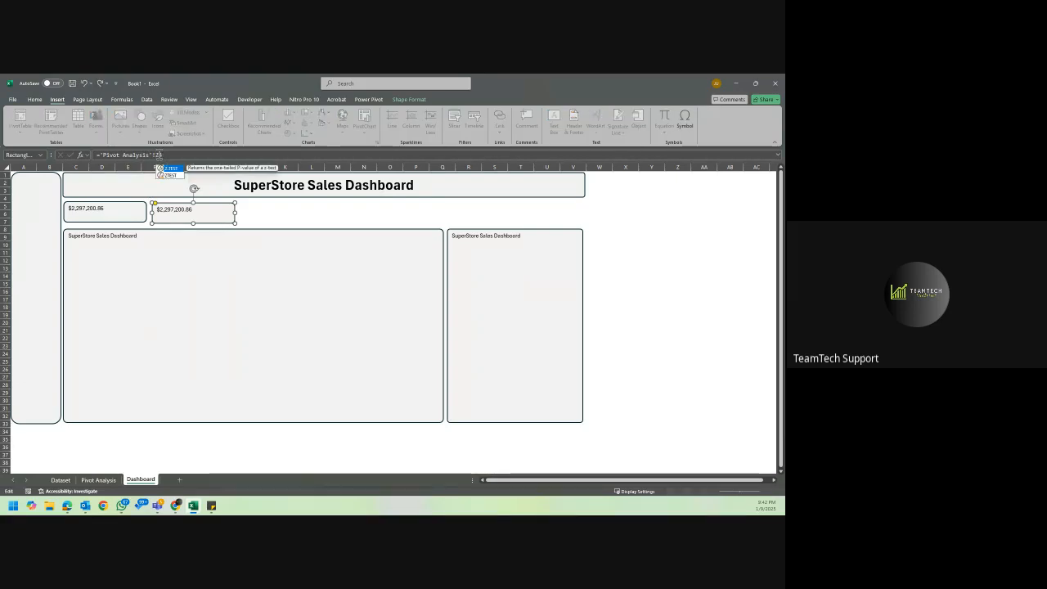
pyautogui.write('4')
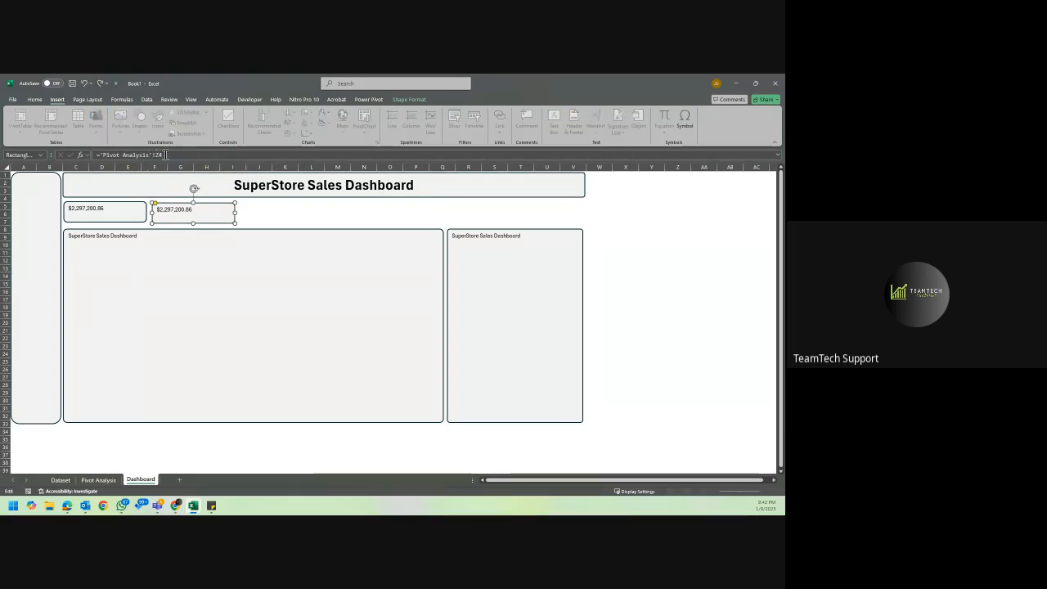
pyautogui.press('Return')
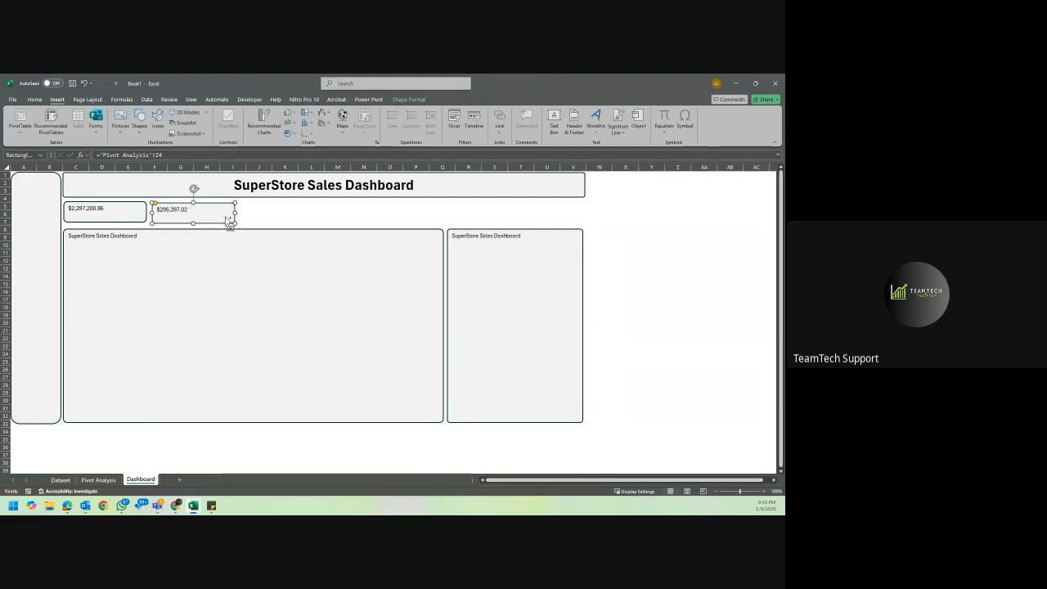
# Duplicate the profit card into the third KPI position and link the copy to Sum of Discount, ='Pivot Analysis'!AB4.
pyautogui.hotkey('ctrl', 'd')
pyautogui.moveTo(220, 215); pyautogui.dragTo(299, 211)
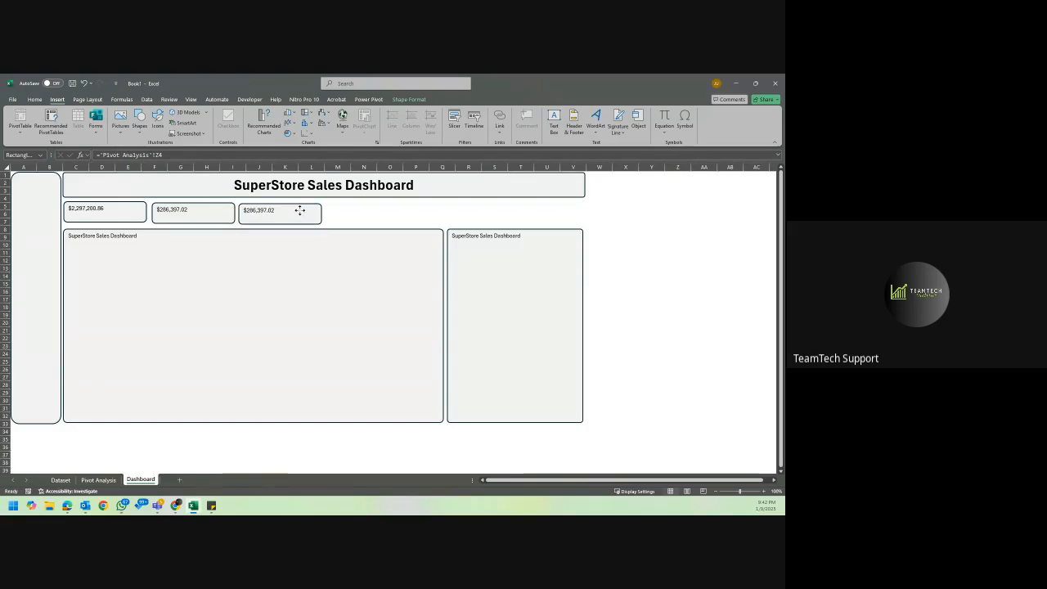
pyautogui.click(299, 210)
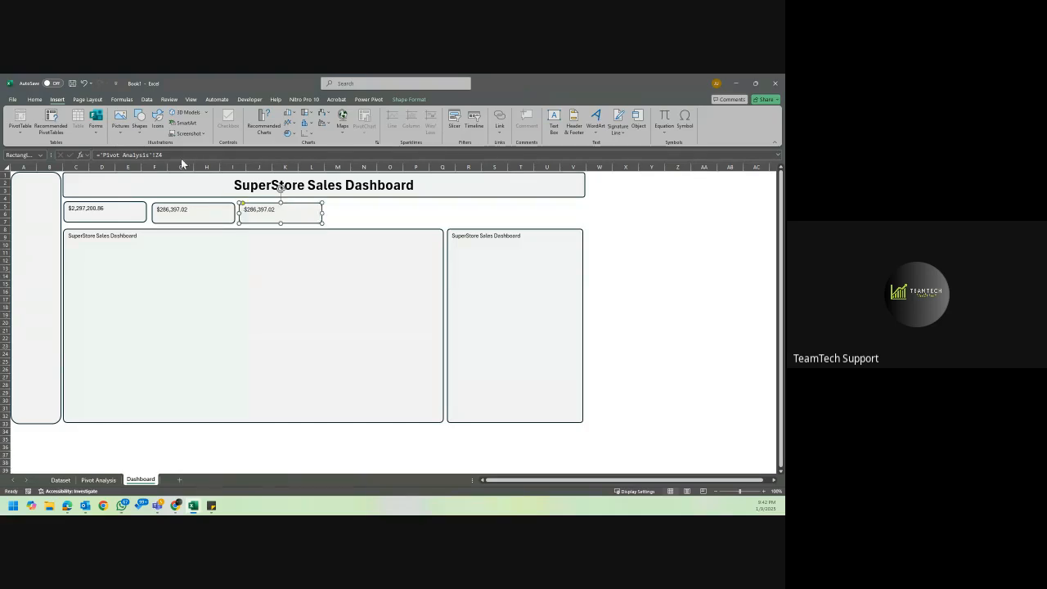
pyautogui.click(165, 155)
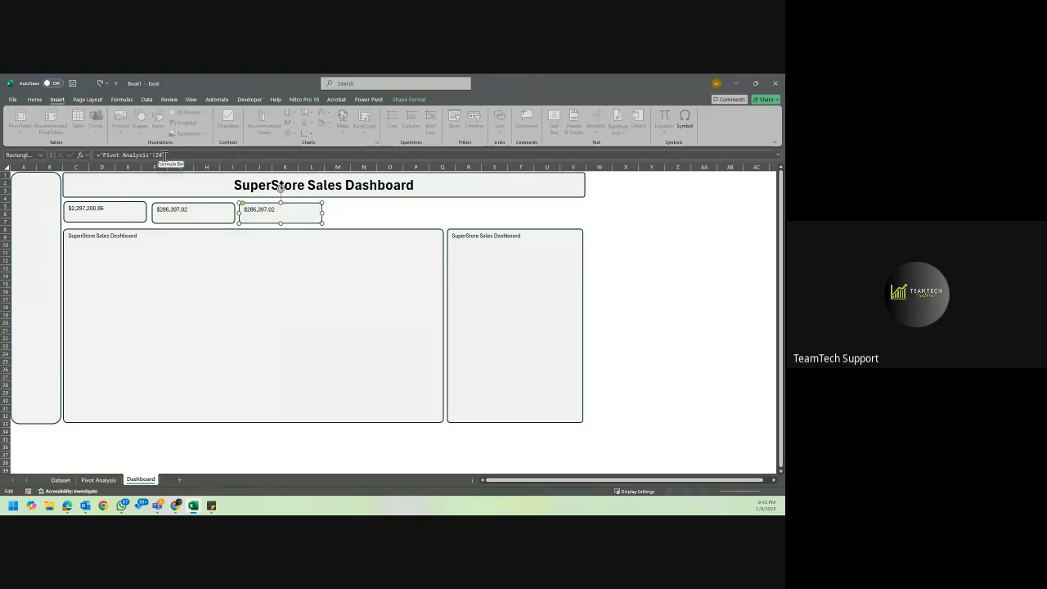
pyautogui.press('BackSpace')
pyautogui.press('BackSpace')
pyautogui.write('AB')
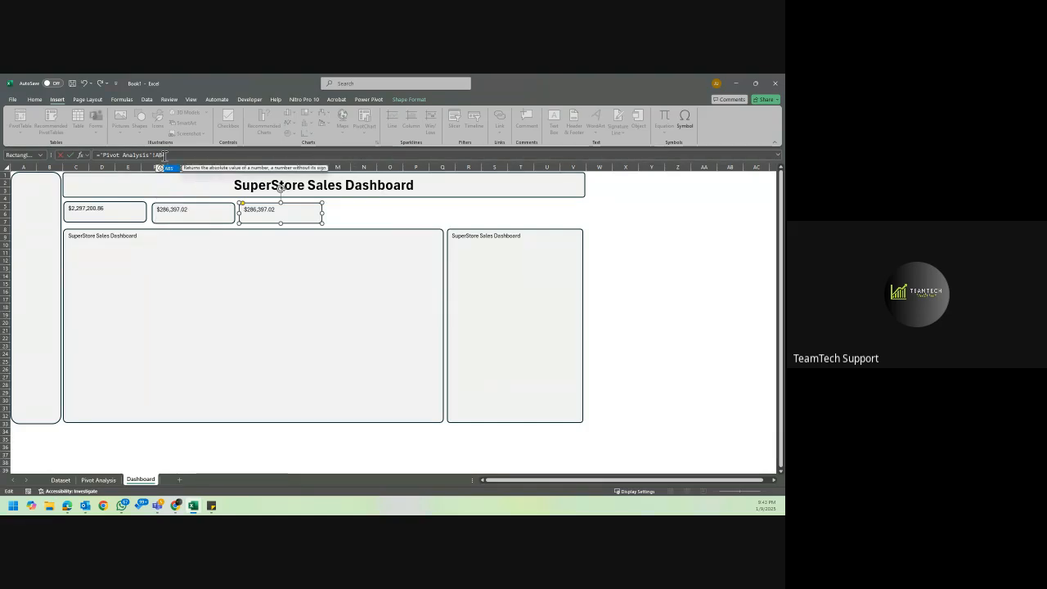
pyautogui.write('4')
pyautogui.press('Return')
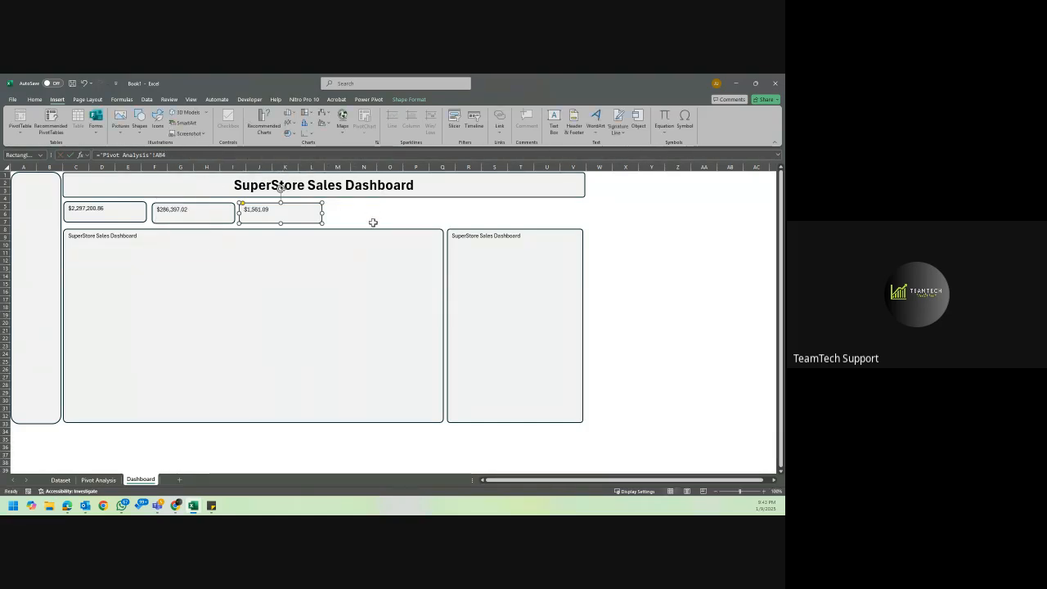
# Duplicate the discount card as the fourth KPI card and link it to Sum of Quantity, ='Pivot Analysis'!AD4.
pyautogui.hotkey('ctrl', 'd')
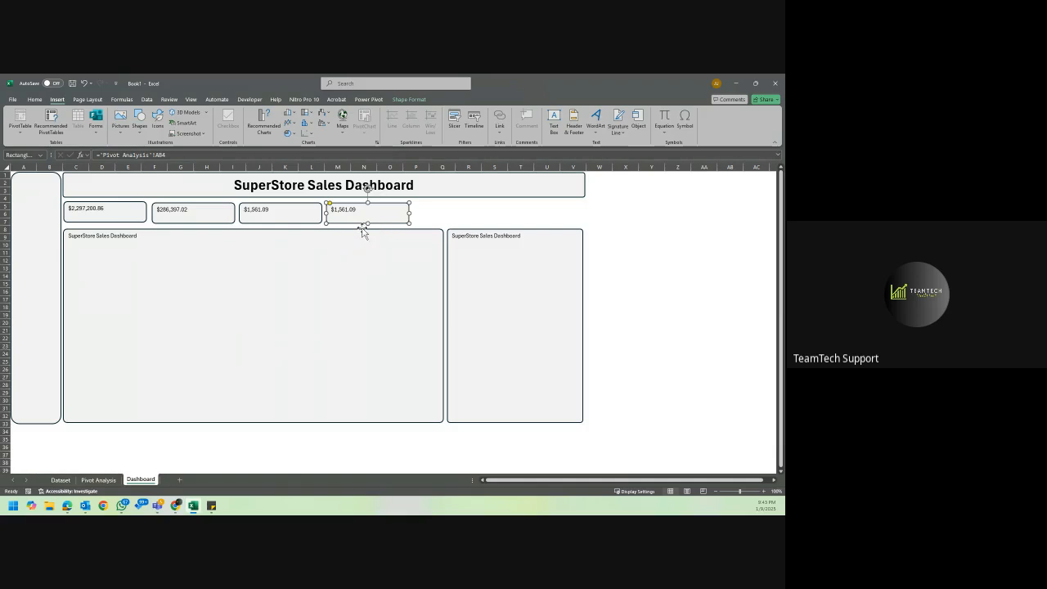
pyautogui.click(162, 155)
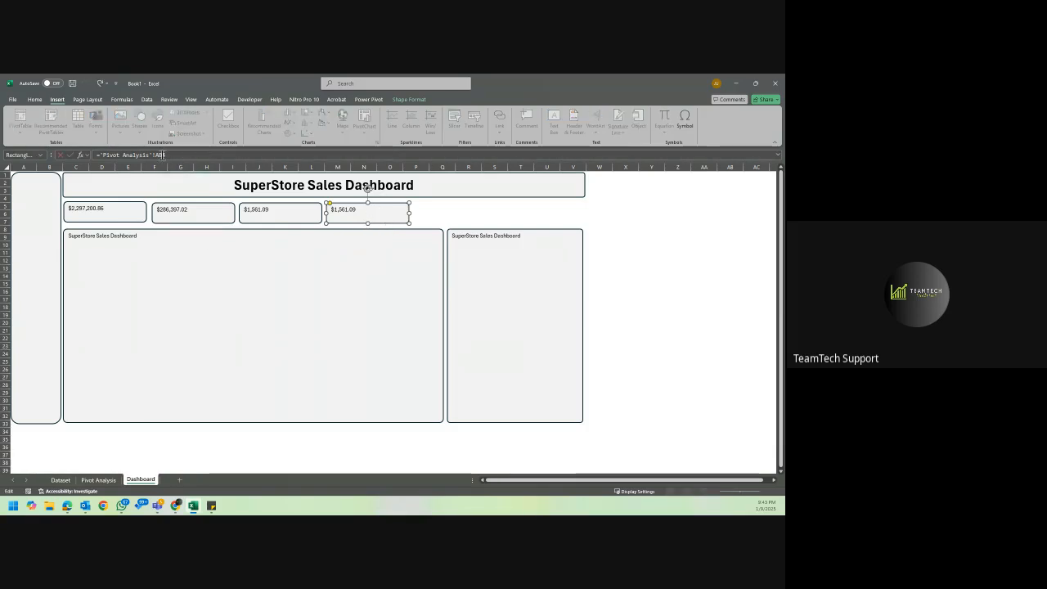
pyautogui.press('BackSpace')
pyautogui.write('D')
pyautogui.press('Return')
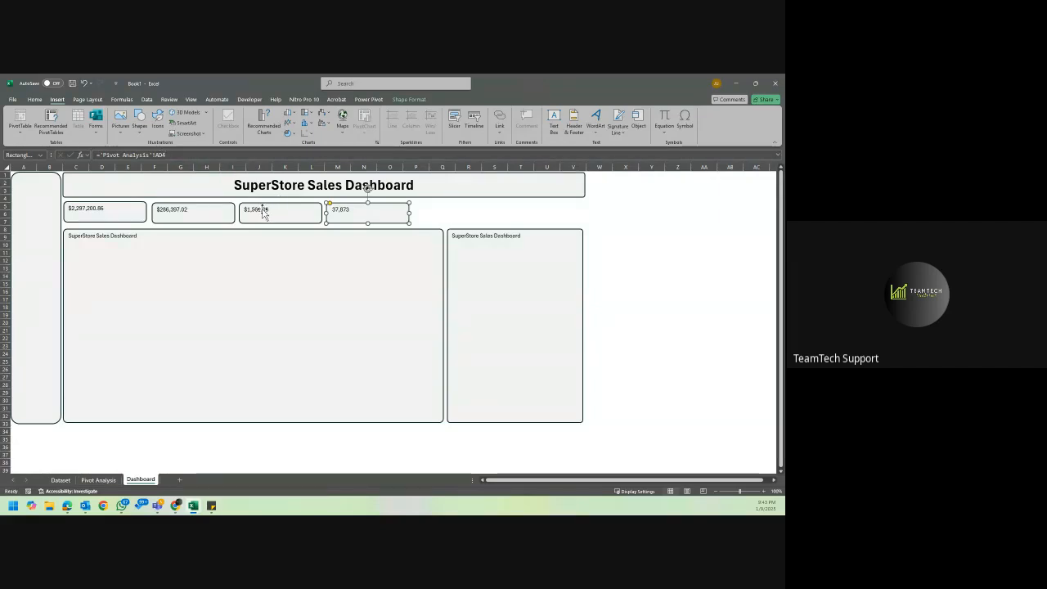
# Duplicate the quantity card as the fifth KPI card and link it to Avg Time (Order to Ship), ='Pivot Analysis'!AF4.
pyautogui.hotkey('ctrl', 'd')
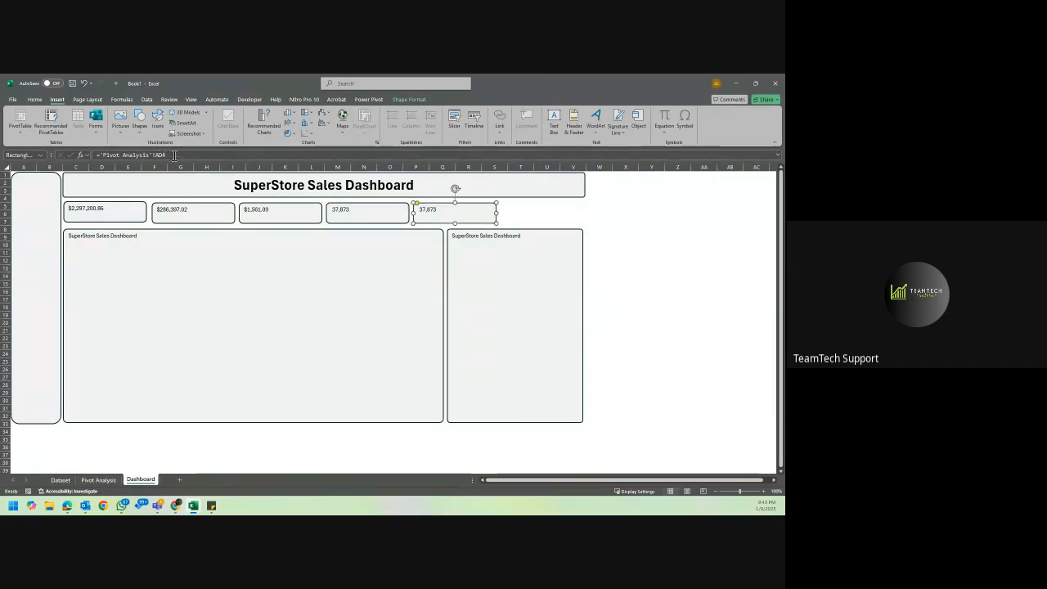
pyautogui.click(99, 480)
pyautogui.click(141, 480)
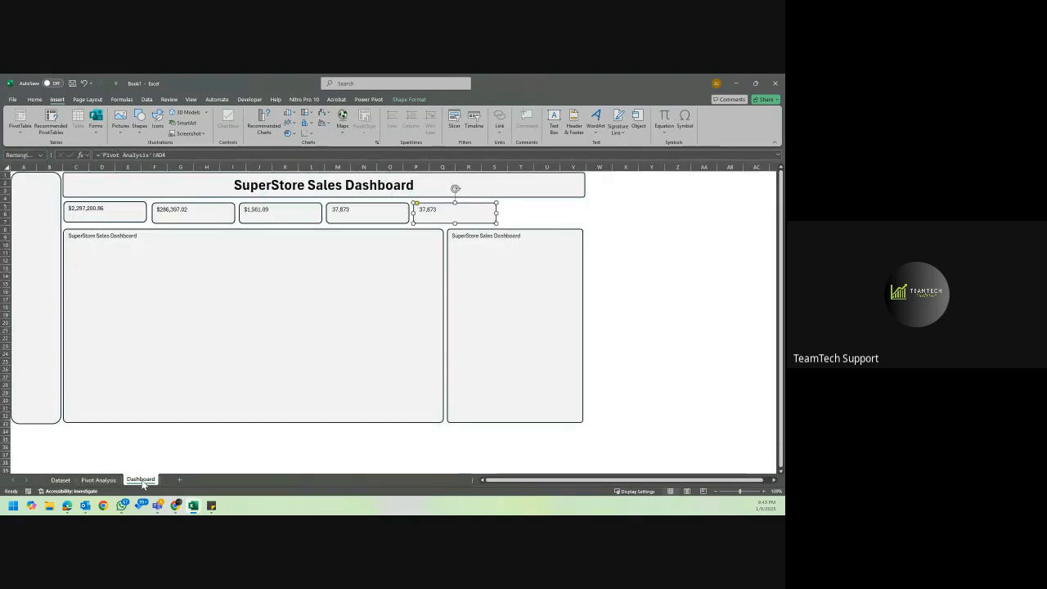
pyautogui.click(162, 156)
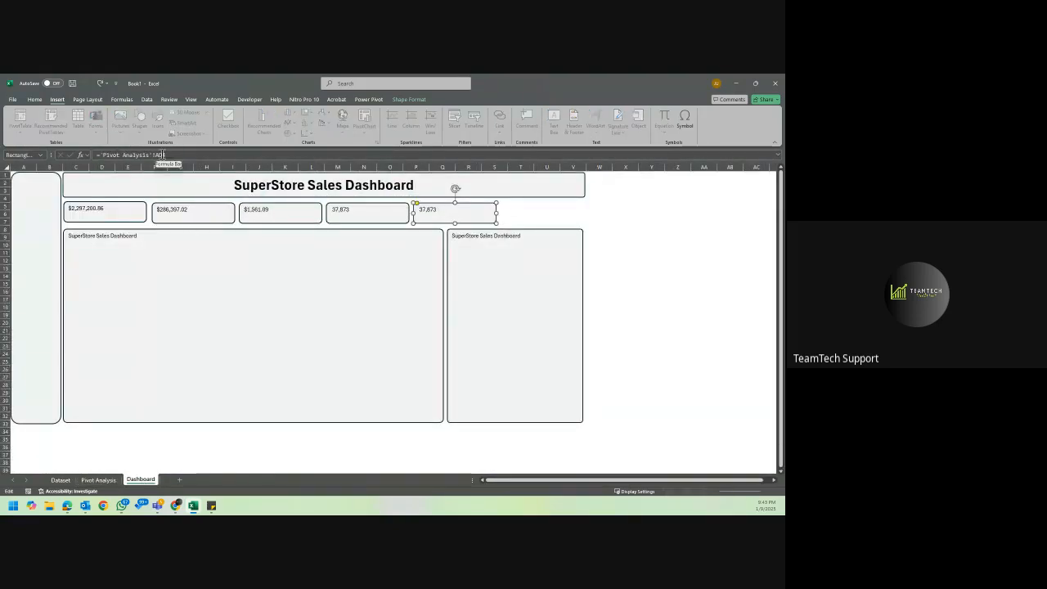
pyautogui.press('BackSpace')
pyautogui.write('F')
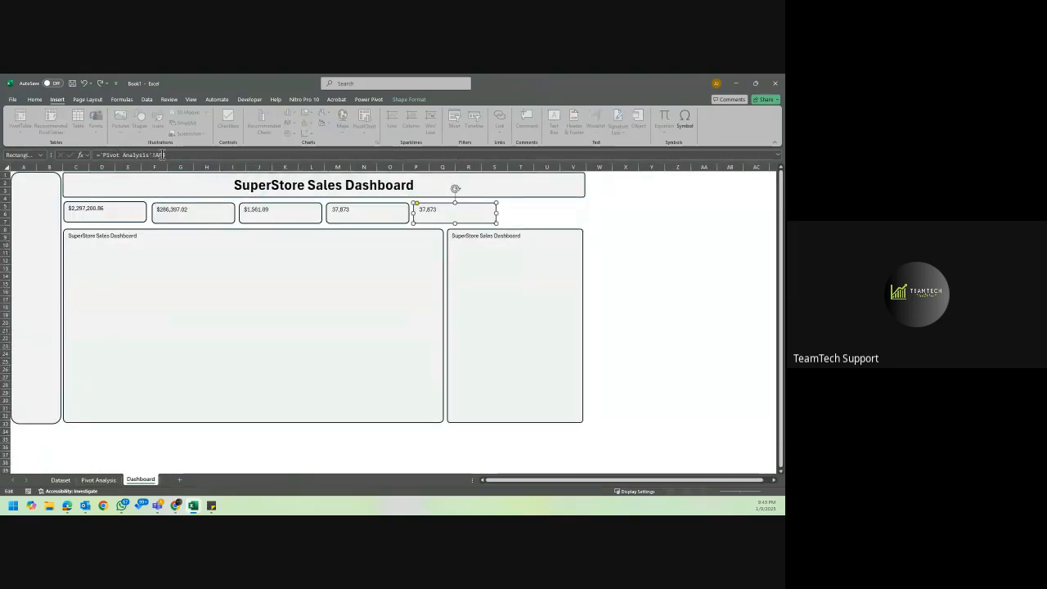
pyautogui.press('Return')
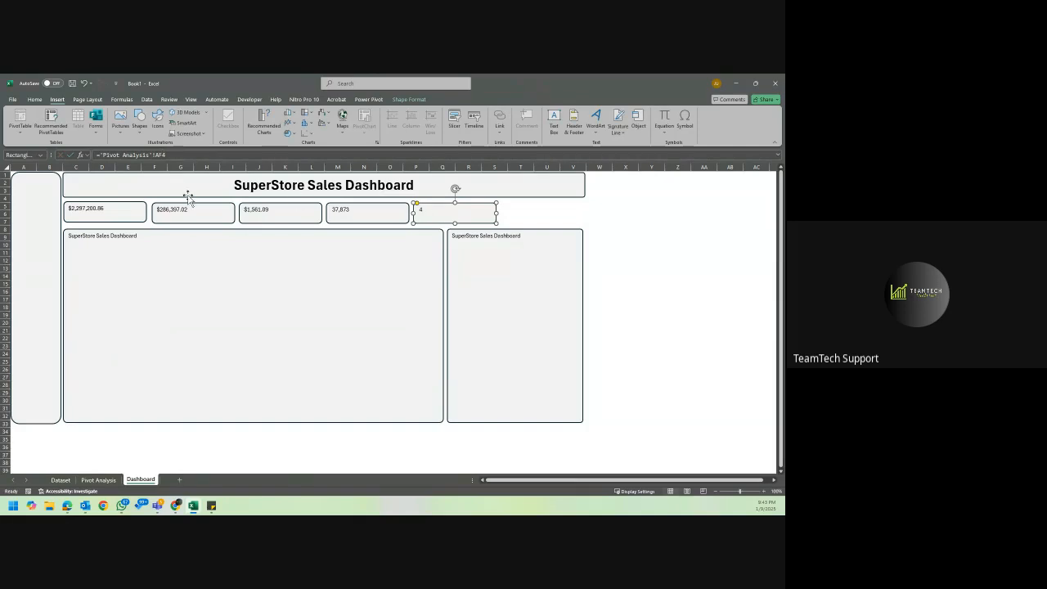
# Select all five KPI cards and increase their text to font size 16.
pyautogui.click(126, 213)
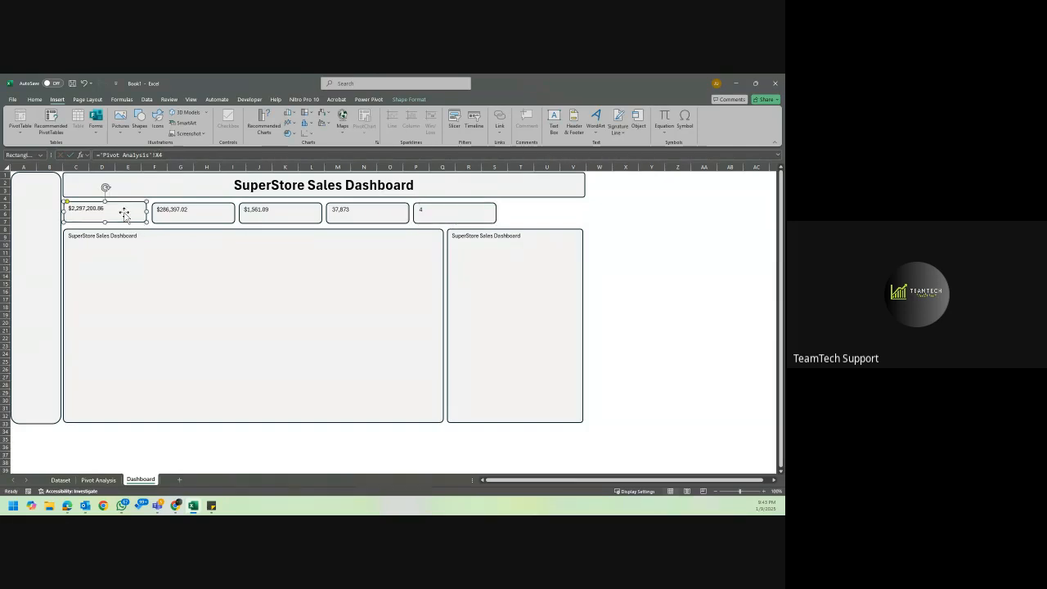
pyautogui.keyDown('ctrl'); pyautogui.click(190, 212); pyautogui.keyUp('ctrl')
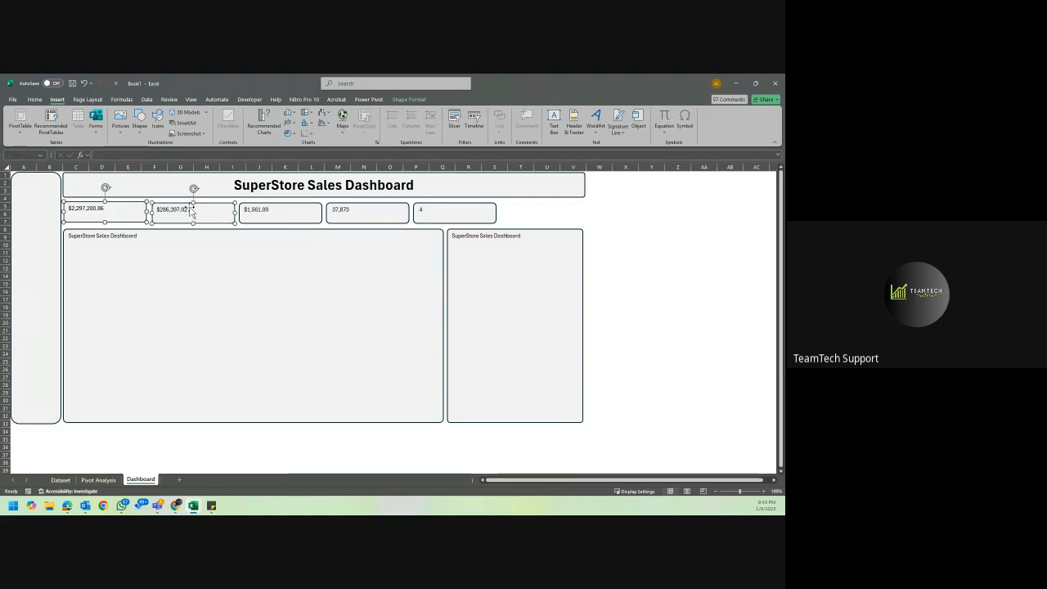
pyautogui.keyDown('ctrl'); pyautogui.click(271, 217); pyautogui.keyUp('ctrl')
pyautogui.keyDown('ctrl'); pyautogui.click(343, 207); pyautogui.keyUp('ctrl')
pyautogui.keyDown('ctrl'); pyautogui.click(437, 214); pyautogui.keyUp('ctrl')
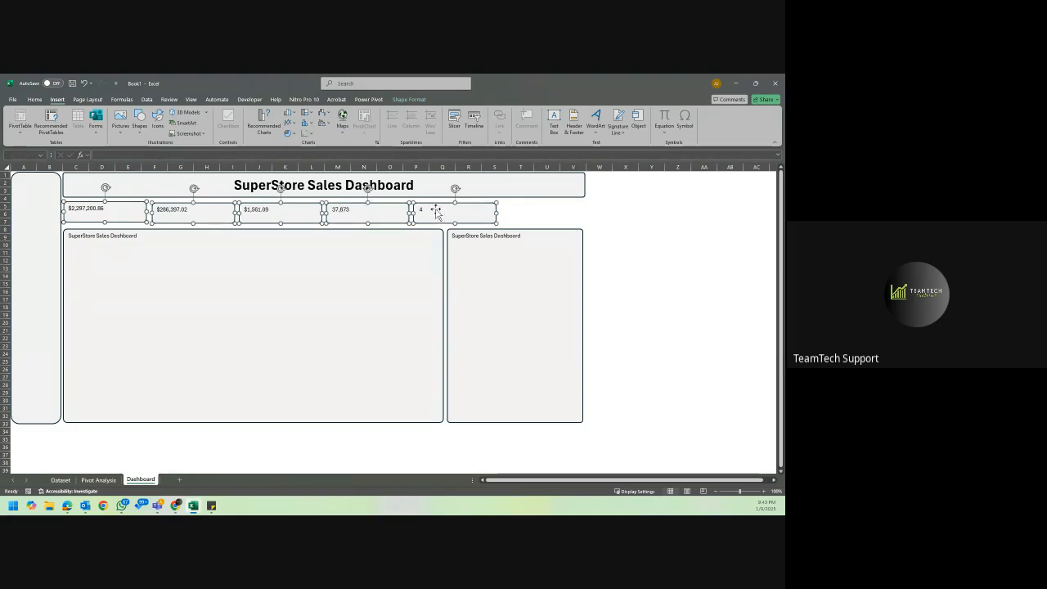
pyautogui.click(36, 99)
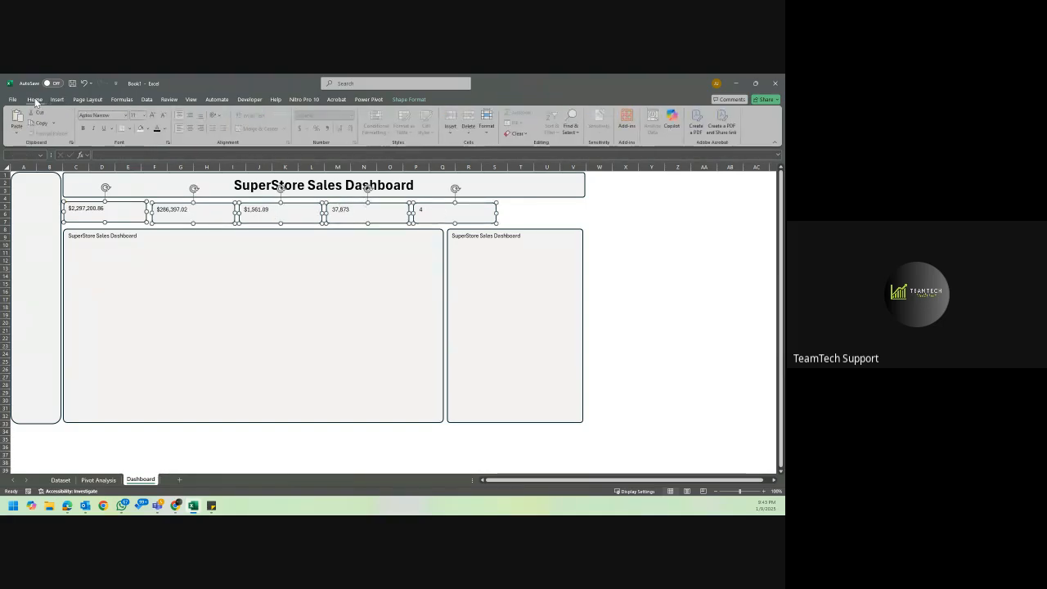
pyautogui.click(151, 117)
pyautogui.click(150, 116)
pyautogui.click(151, 116)
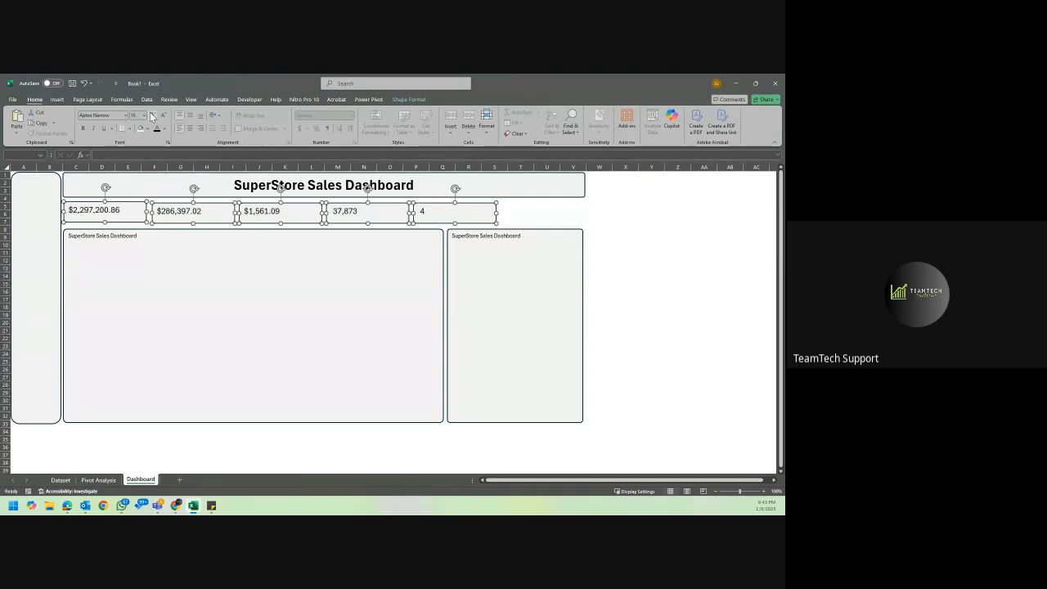
# Center the text of the five KPI cards horizontally and align it to the bottom of each card.
pyautogui.click(191, 127)
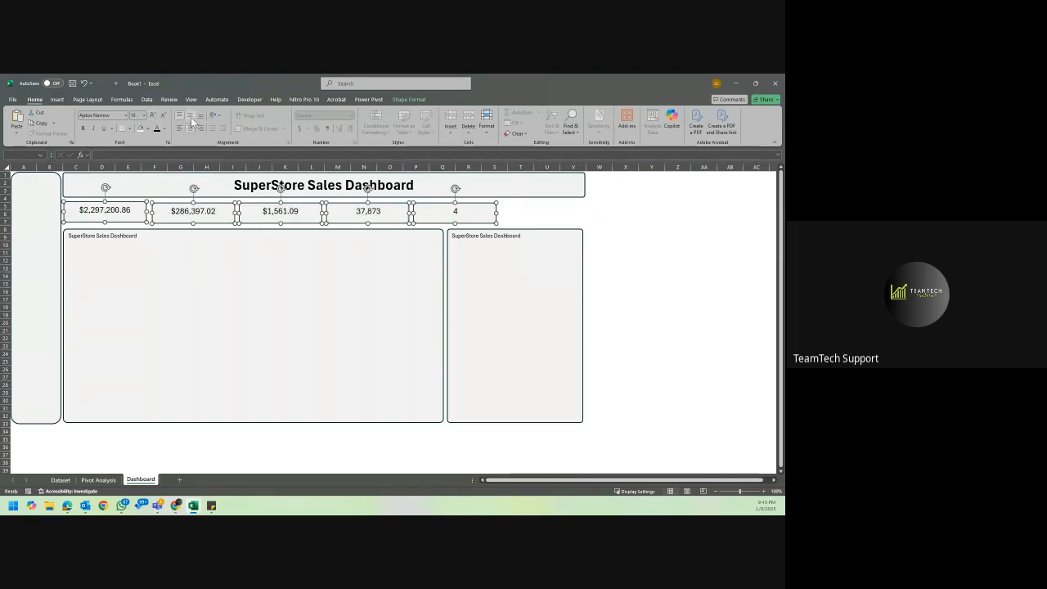
pyautogui.click(191, 117)
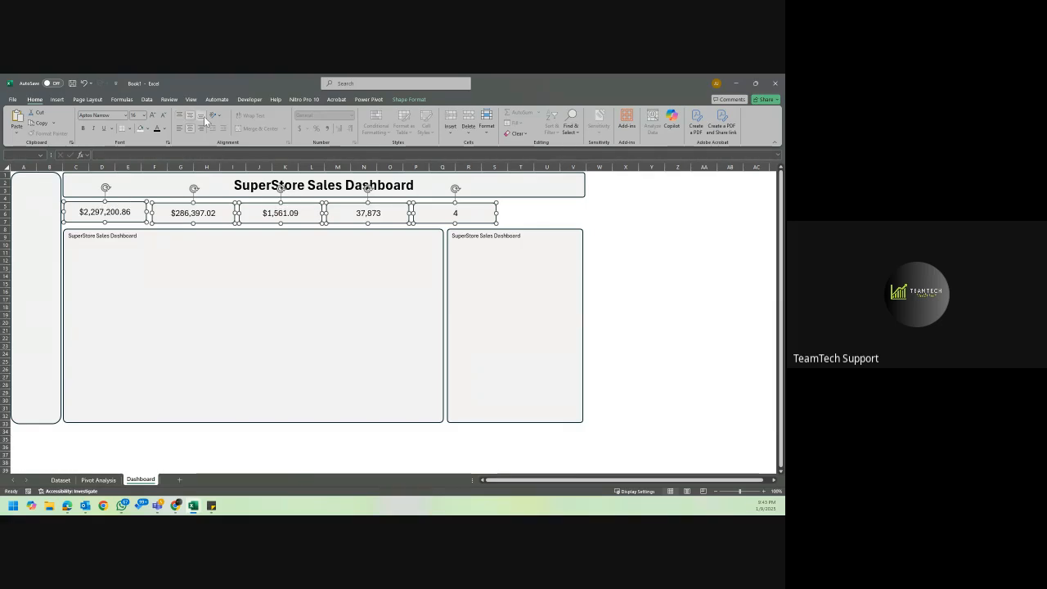
pyautogui.click(202, 117)
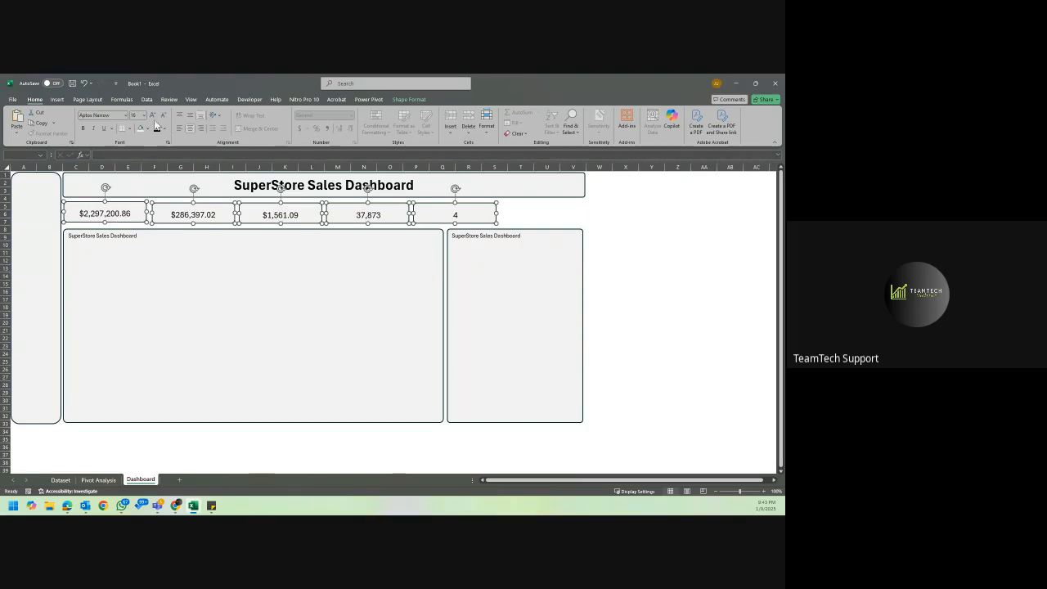
pyautogui.click(85, 129)
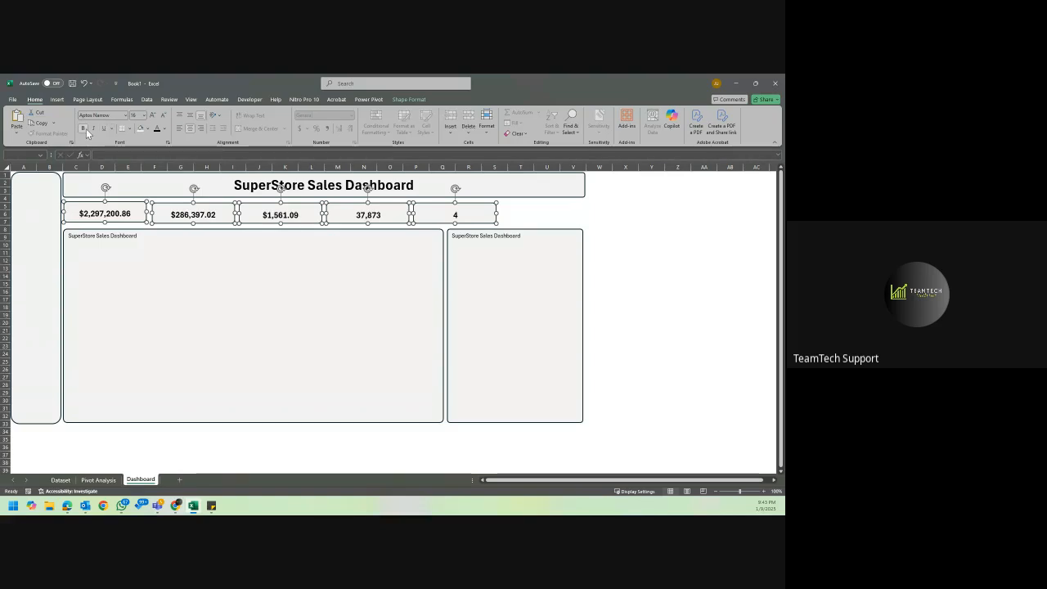
pyautogui.click(83, 128)
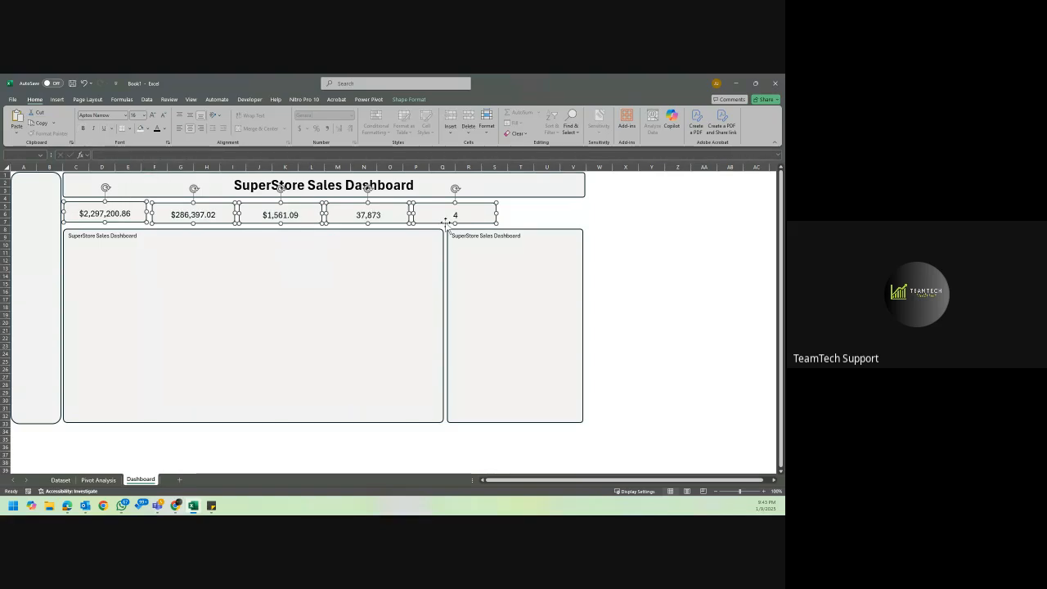
pyautogui.click(538, 215)
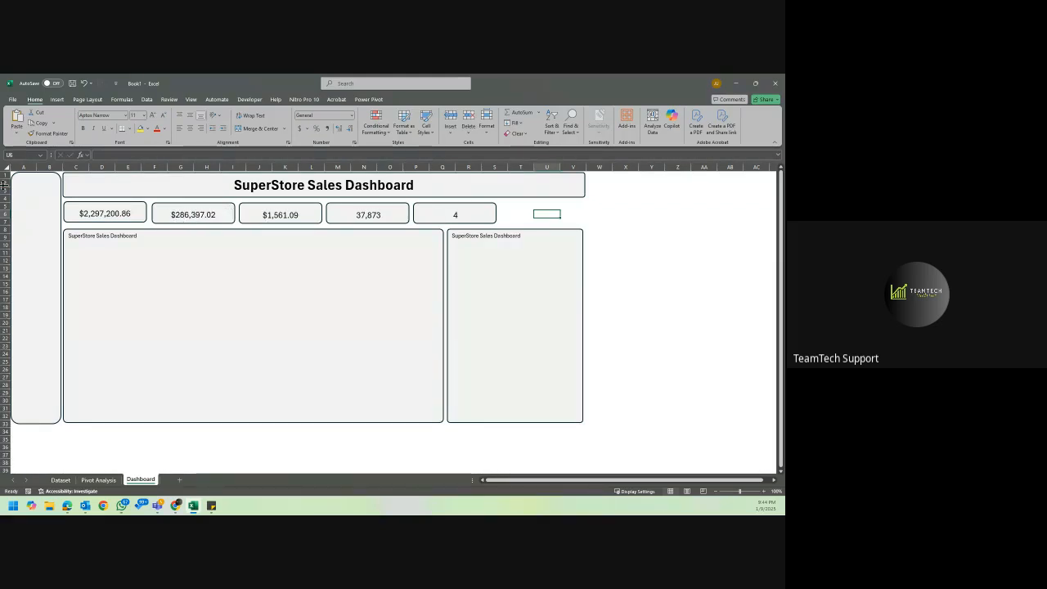
pyautogui.click(129, 212)
pyautogui.click(56, 99)
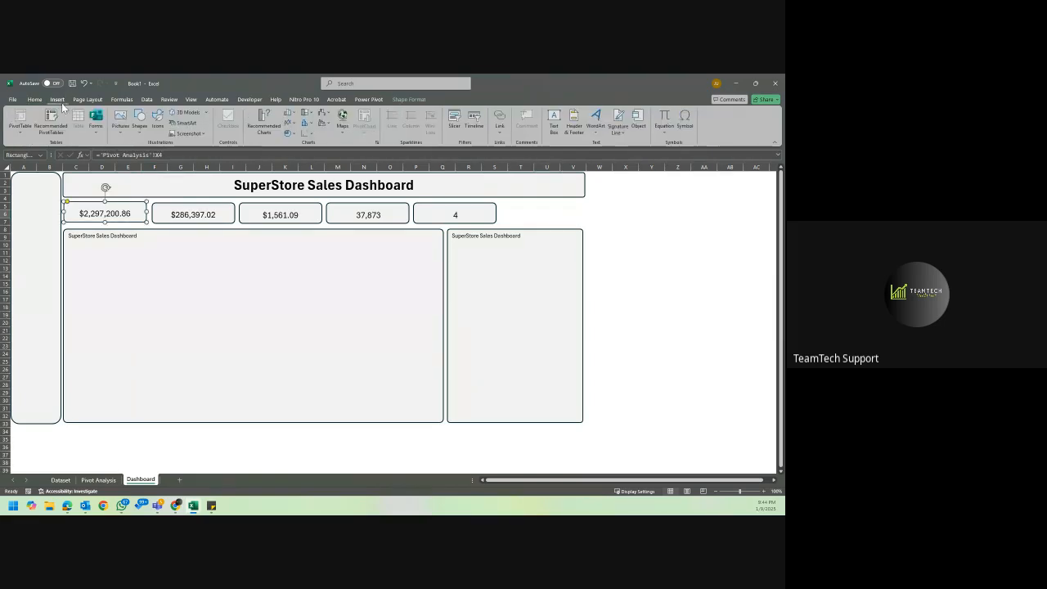
pyautogui.click(140, 123)
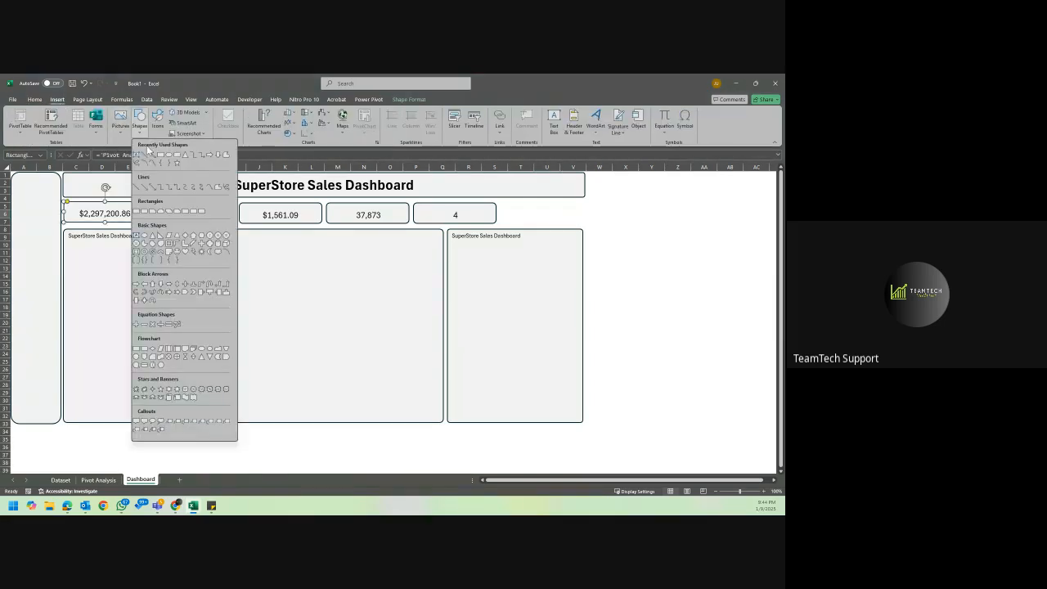
pyautogui.click(137, 156)
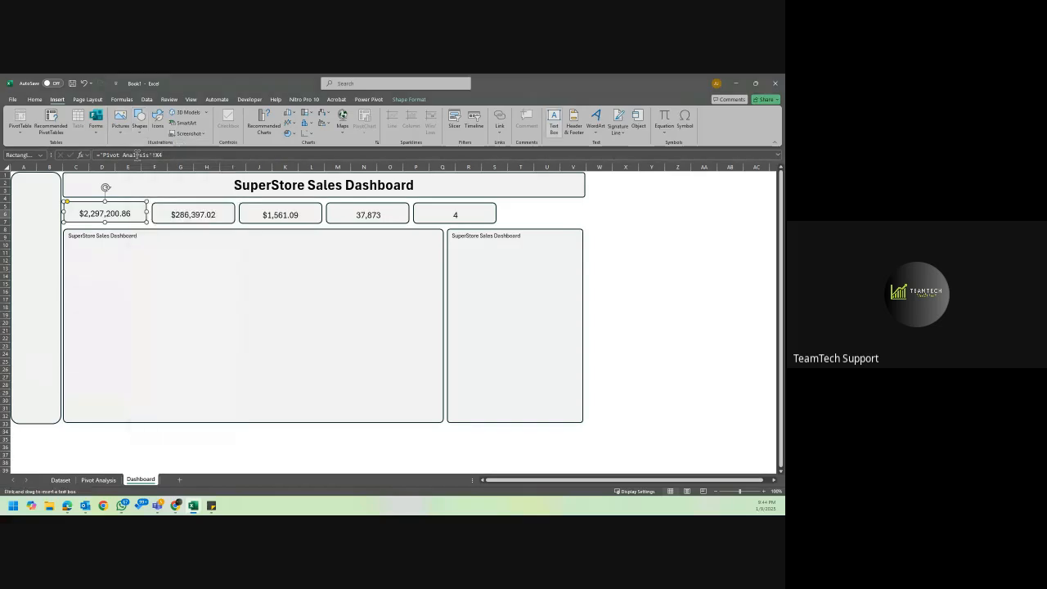
pyautogui.click(115, 201)
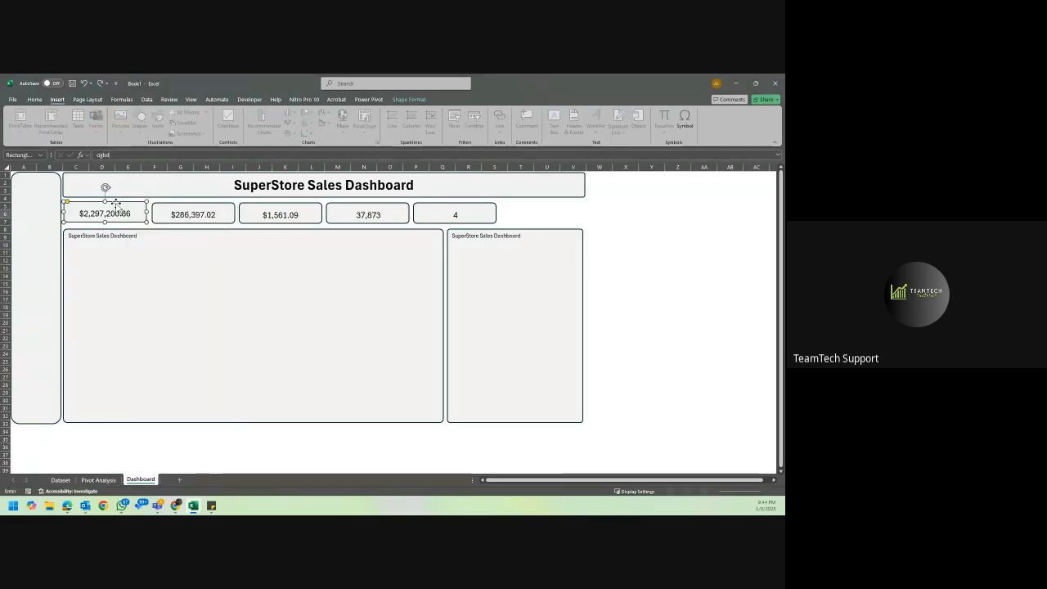
pyautogui.press('Return')
pyautogui.press('Return')
pyautogui.press('Escape')
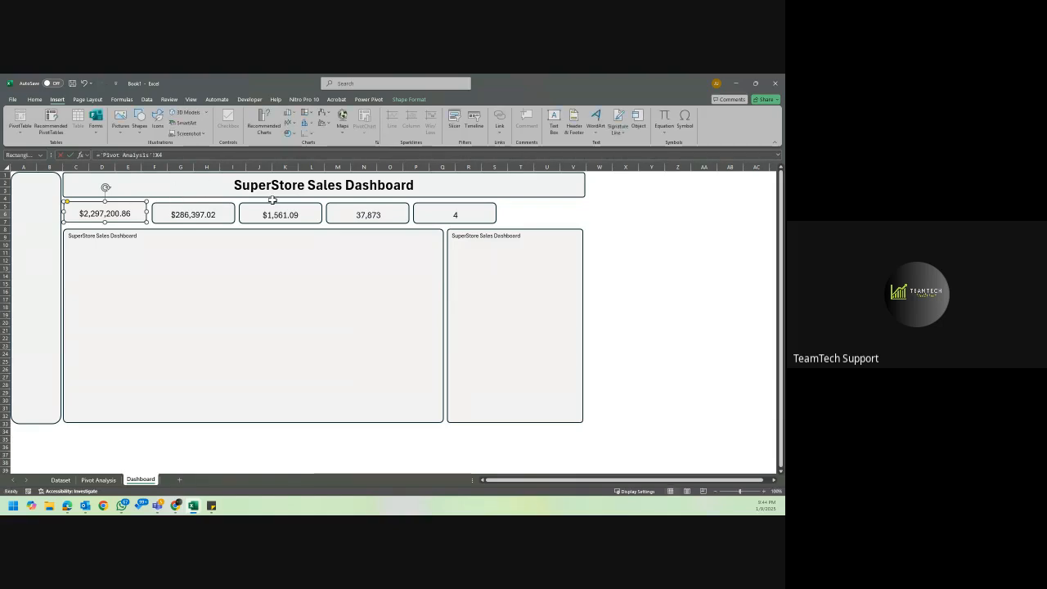
pyautogui.click(597, 199)
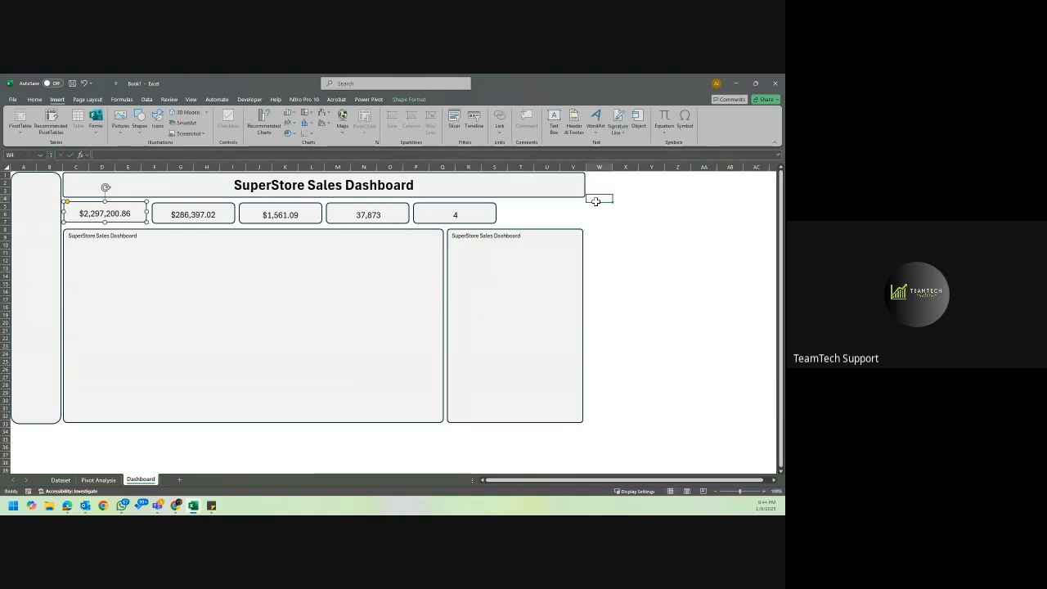
# Insert a text box along the upper edge of the first KPI card with the text Total Sales.
pyautogui.click(138, 221)
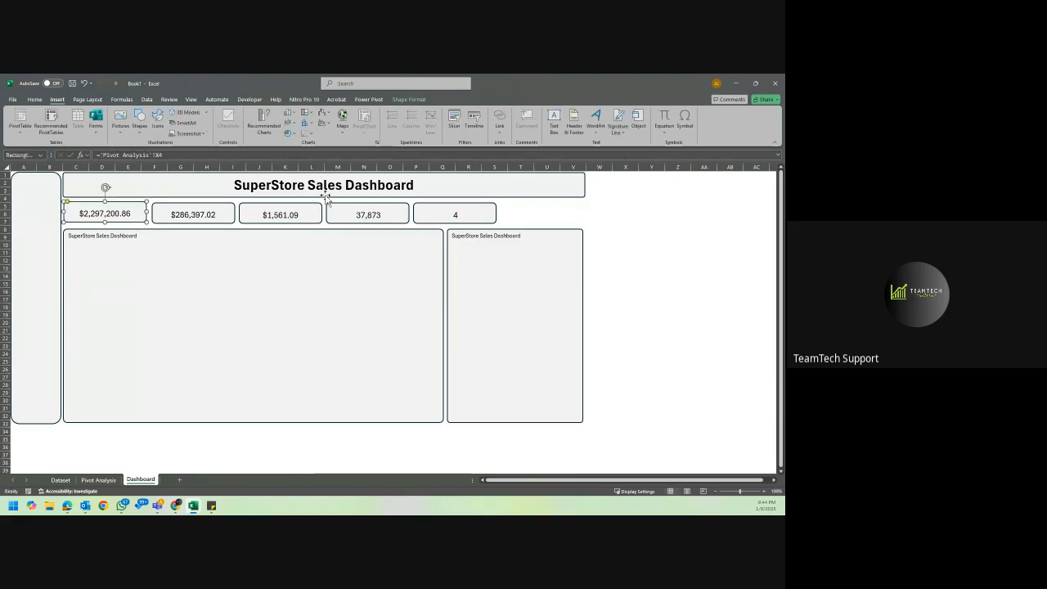
pyautogui.click(556, 120)
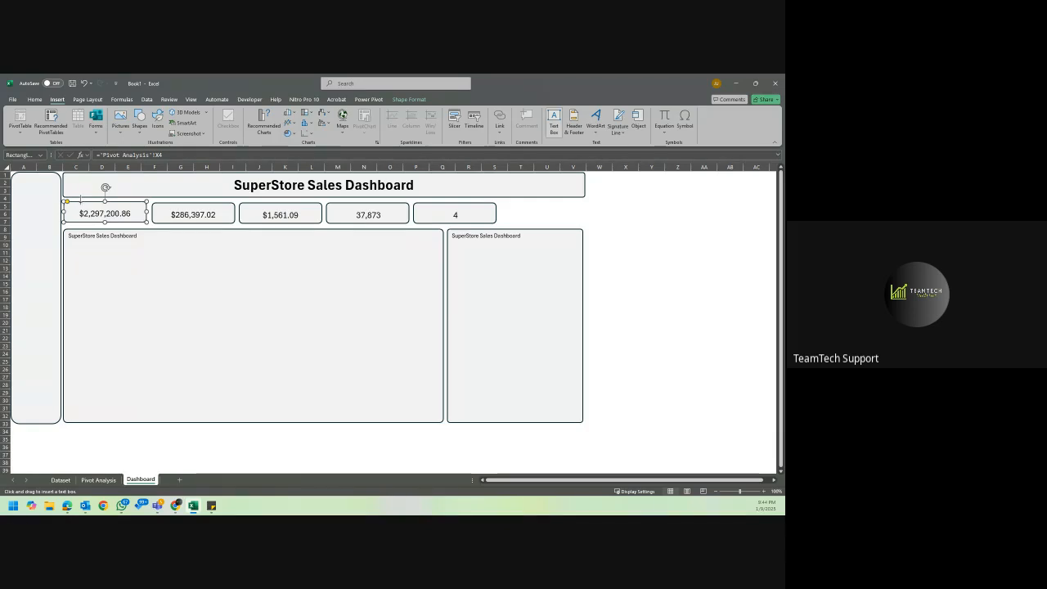
pyautogui.moveTo(80, 201); pyautogui.dragTo(129, 210)
pyautogui.write('Sal')
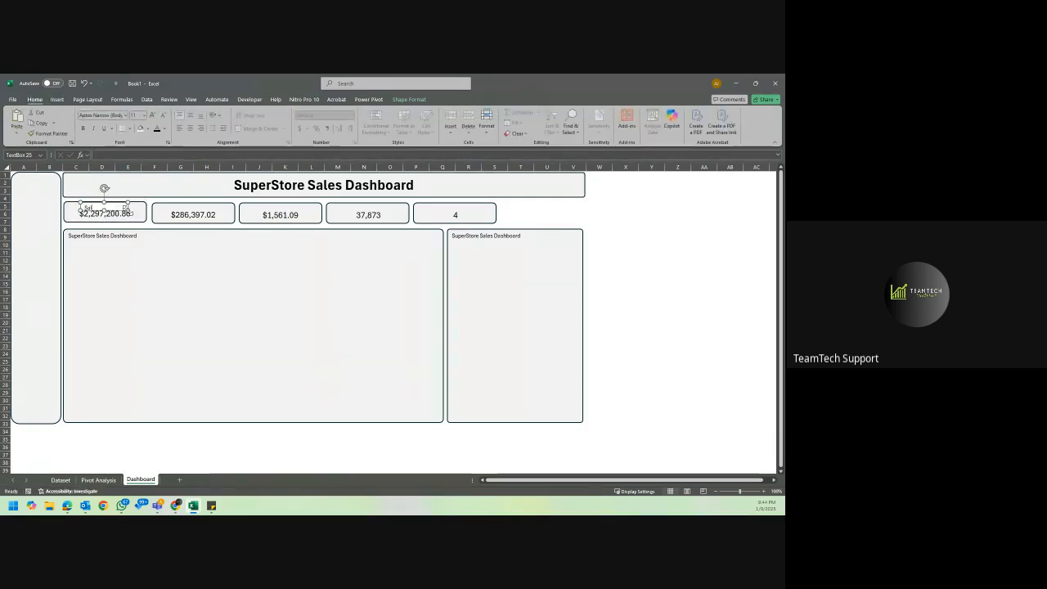
pyautogui.write('es')
pyautogui.hotkey('ctrl', 'a')
pyautogui.write('Total')
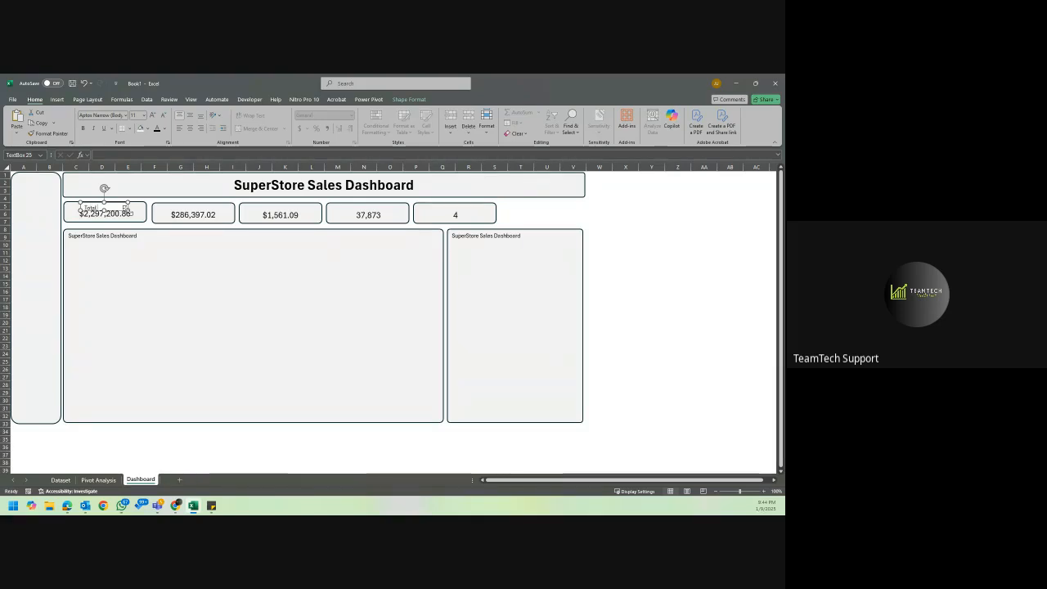
pyautogui.write(' Sales')
pyautogui.click(596, 214)
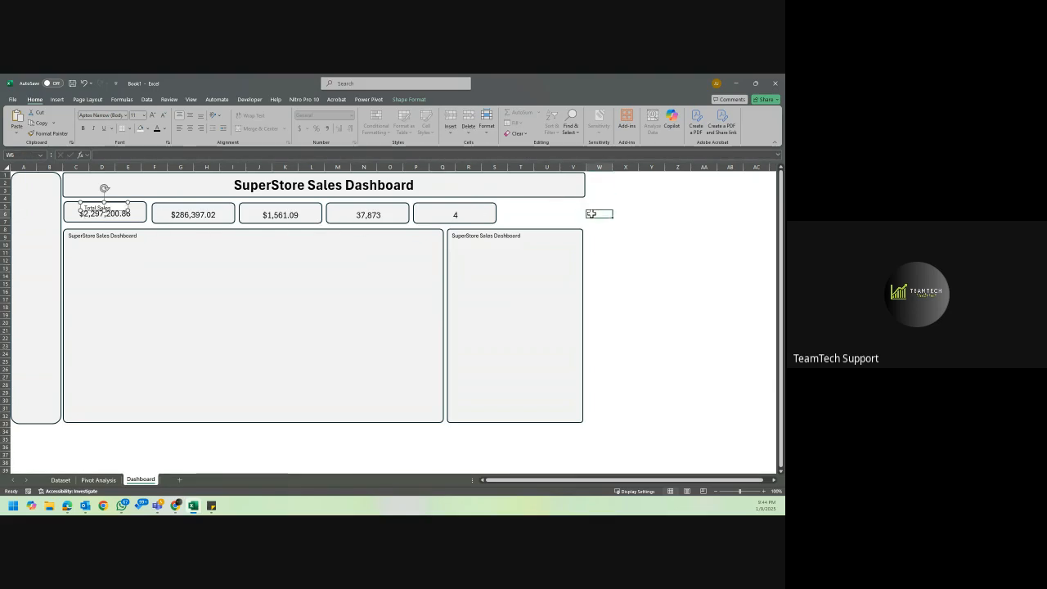
# Extend the first KPI card downward so its value sits below the Total Sales label.
pyautogui.click(105, 206)
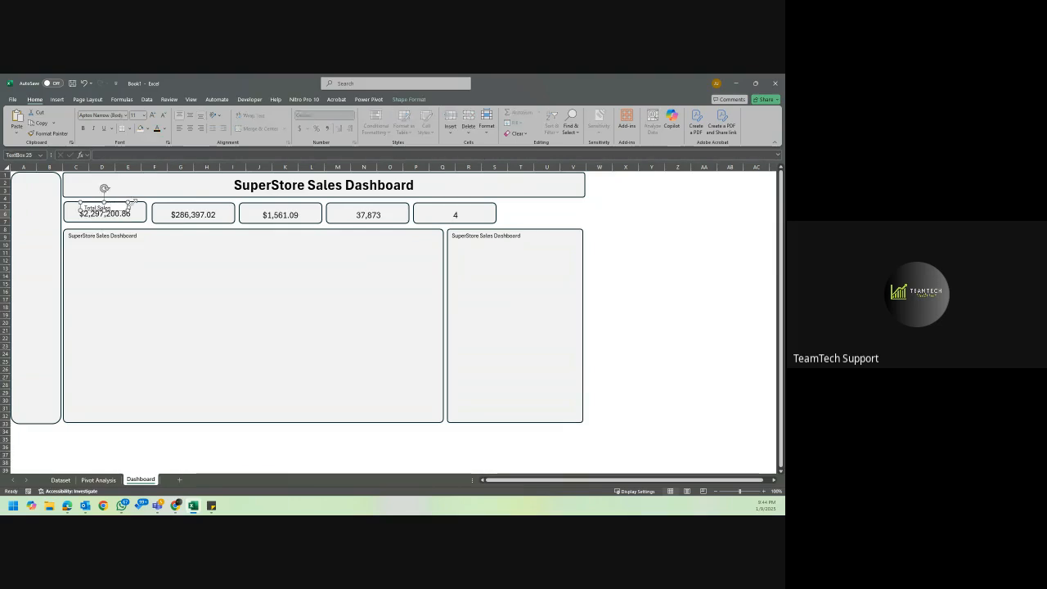
pyautogui.click(103, 222)
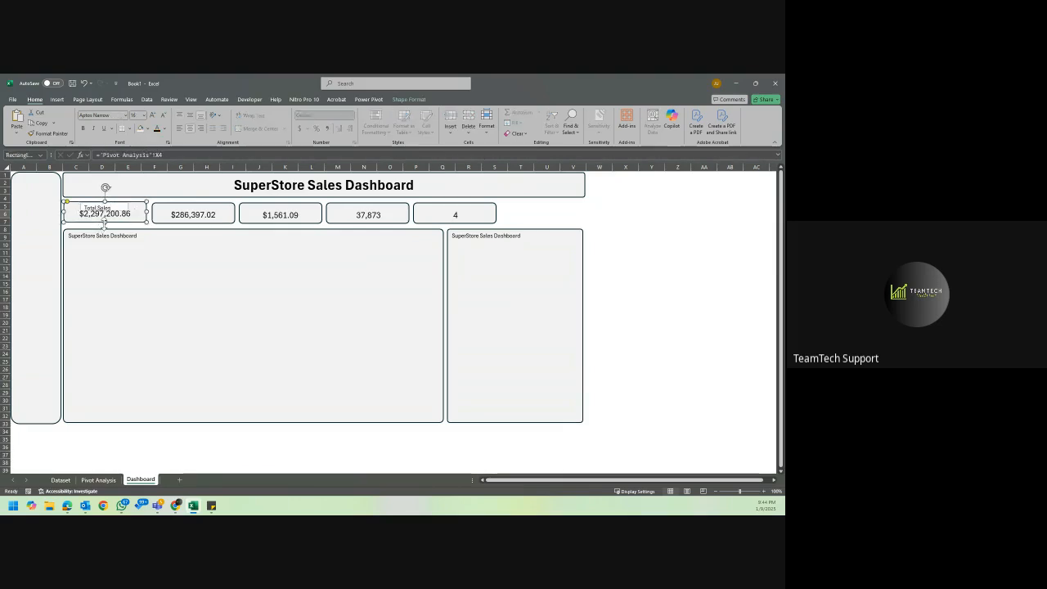
pyautogui.moveTo(103, 221); pyautogui.dragTo(104, 229)
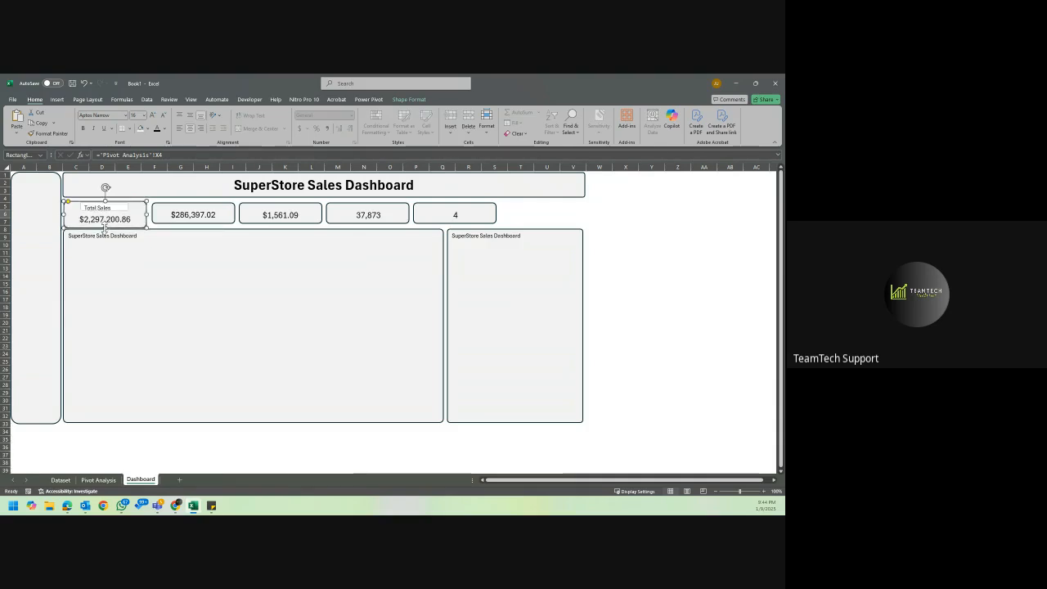
# Move both large chart panels down by the same small amount to leave room for taller KPI cards.
pyautogui.click(141, 253)
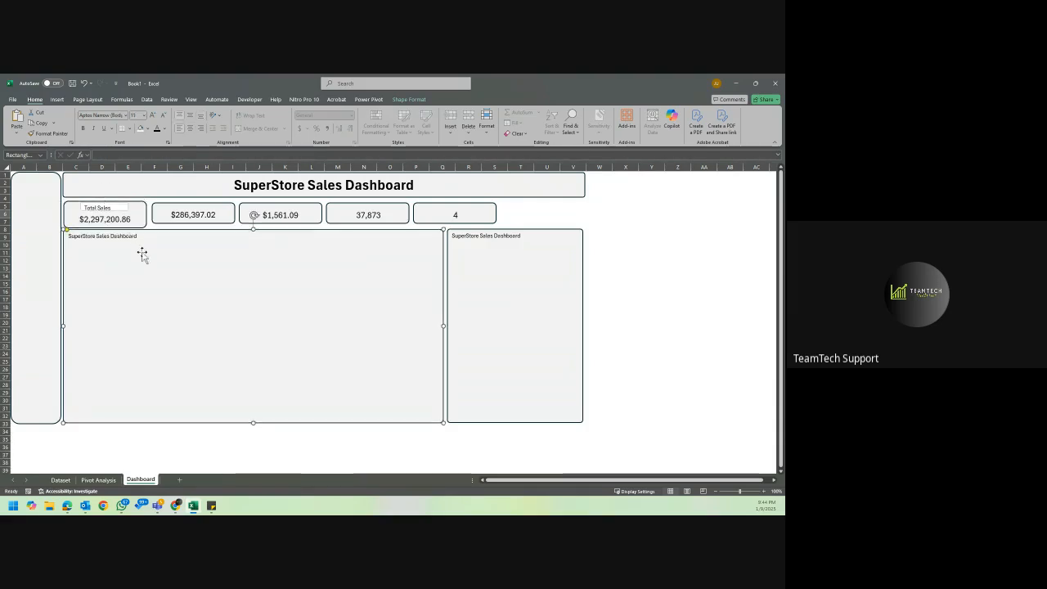
pyautogui.press('Down')
pyautogui.press('Down')
pyautogui.press('Down')
pyautogui.press('Down')
pyautogui.press('Down')
pyautogui.press('Down')
pyautogui.click(492, 255)
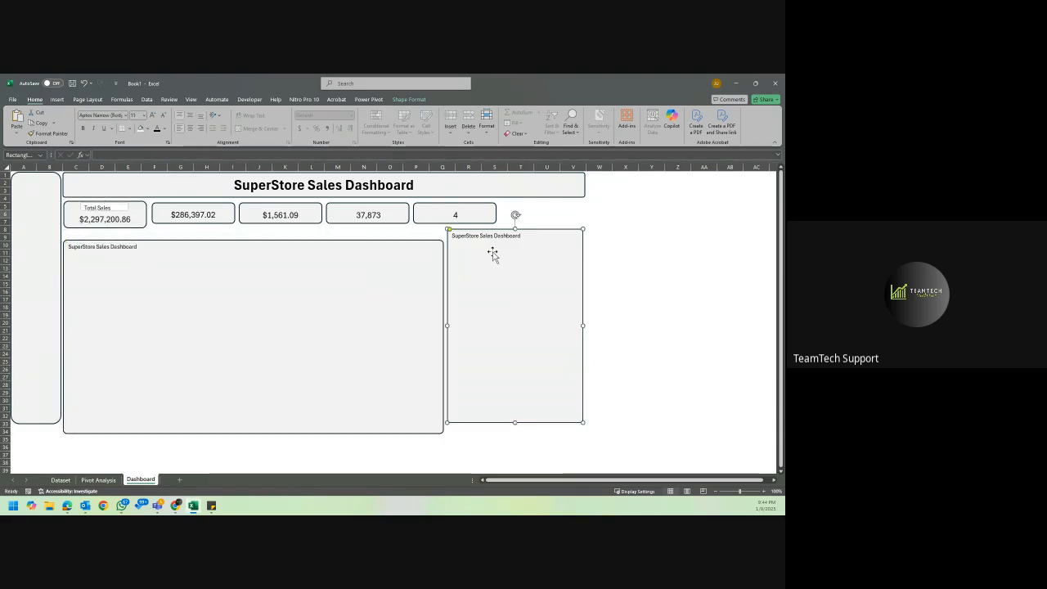
pyautogui.press('Down')
pyautogui.press('Down')
pyautogui.press('Down')
pyautogui.press('Down')
pyautogui.press('Down')
pyautogui.press('Down')
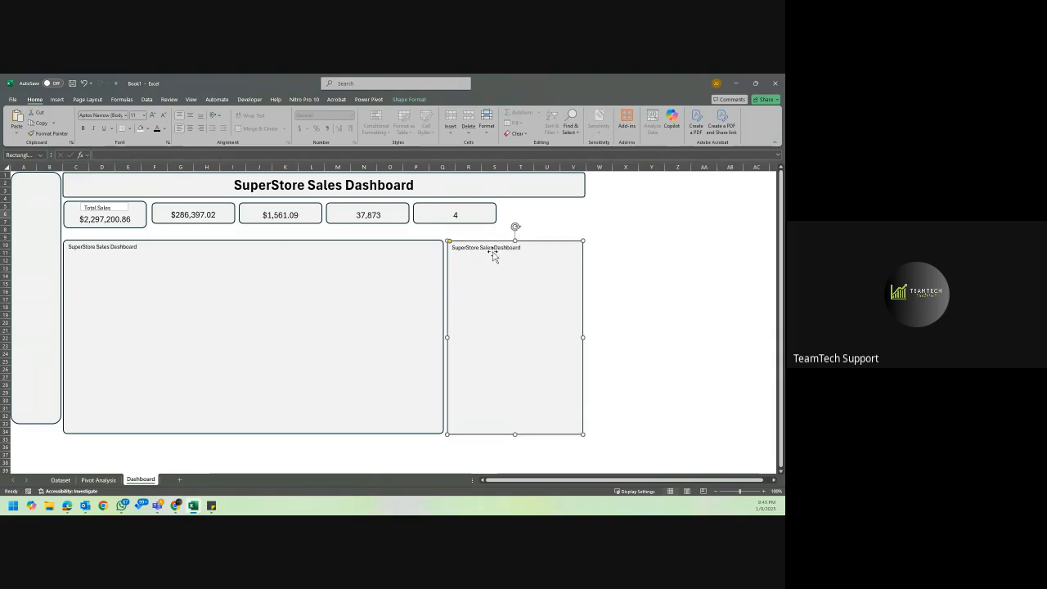
# Make the Total Sales text box slightly taller and set its fill to No Fill.
pyautogui.click(105, 219)
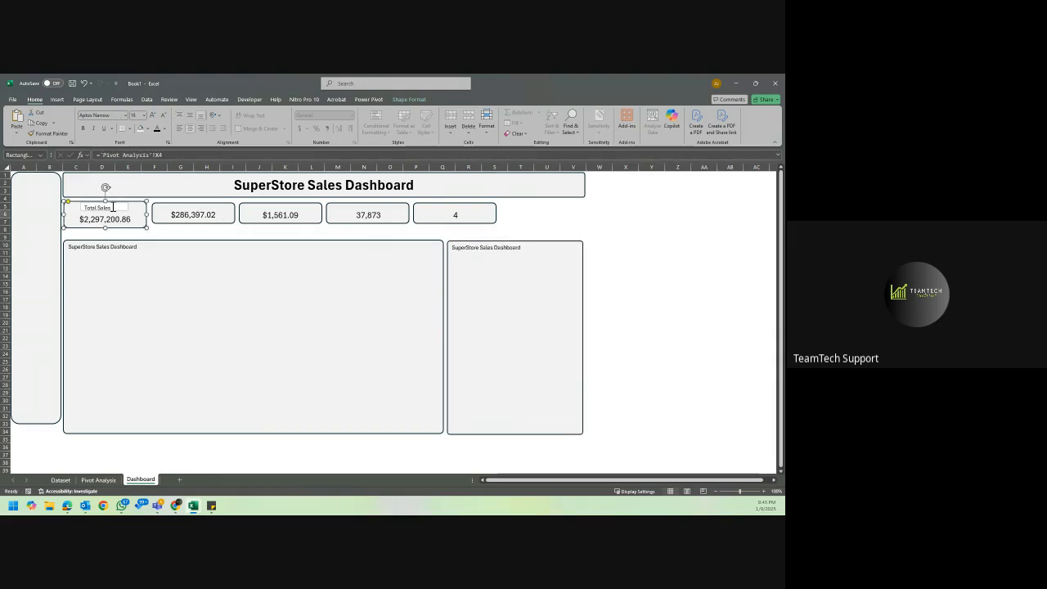
pyautogui.click(114, 208)
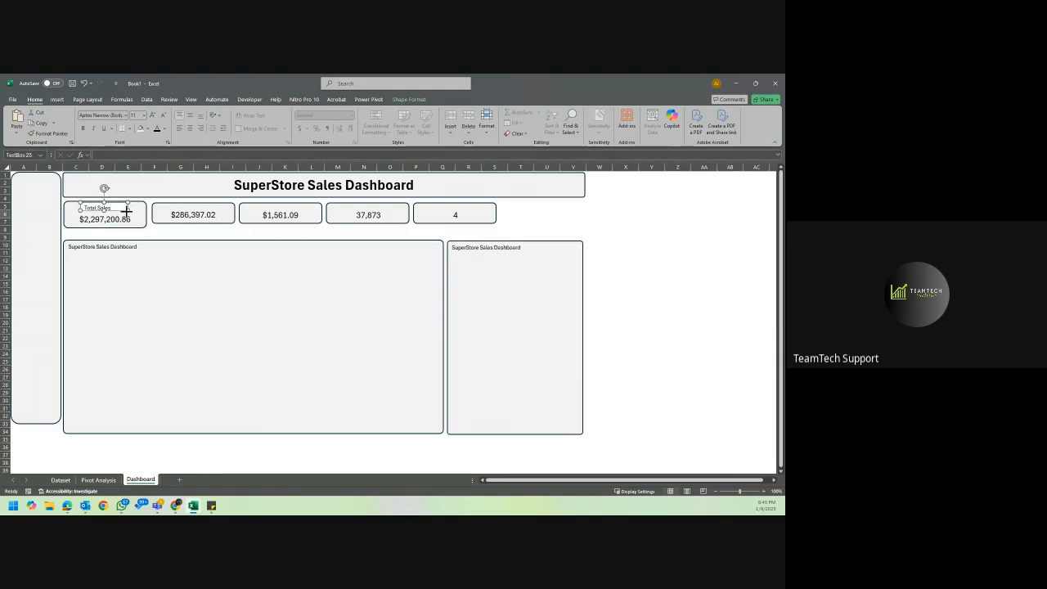
pyautogui.moveTo(127, 212); pyautogui.dragTo(126, 212)
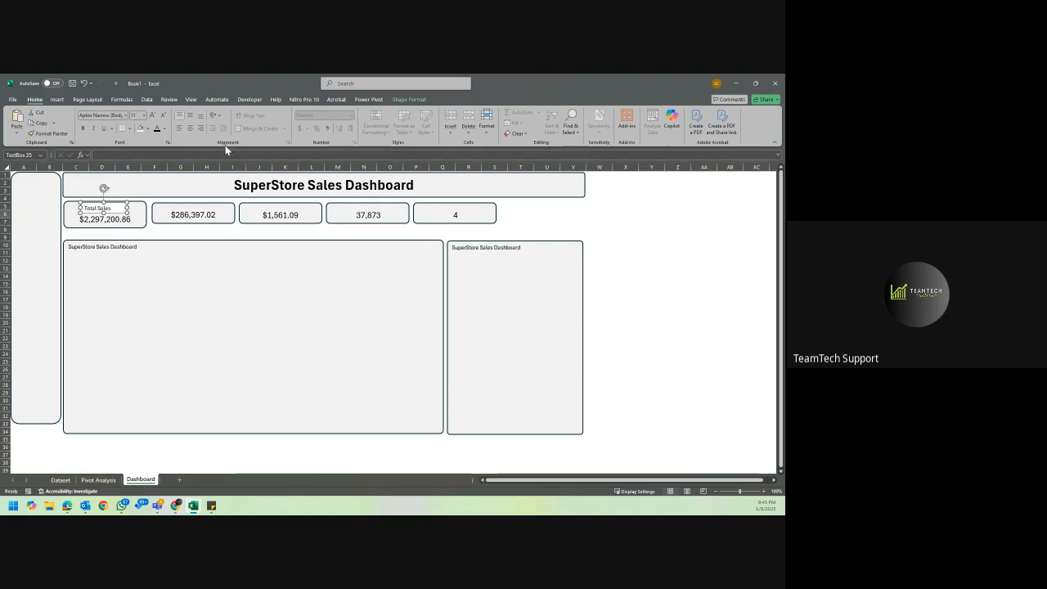
pyautogui.click(147, 128)
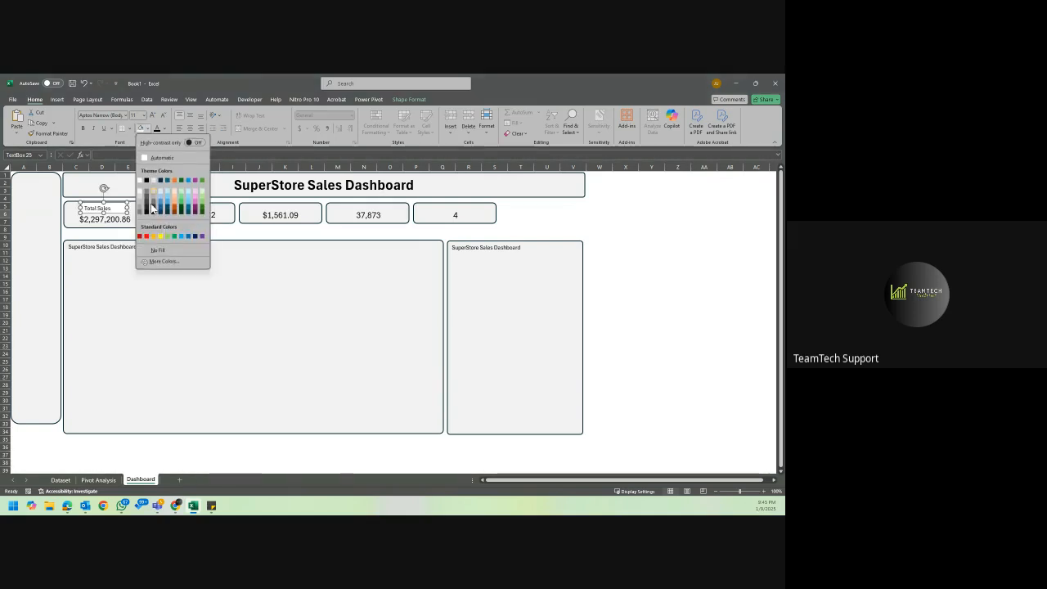
pyautogui.click(157, 251)
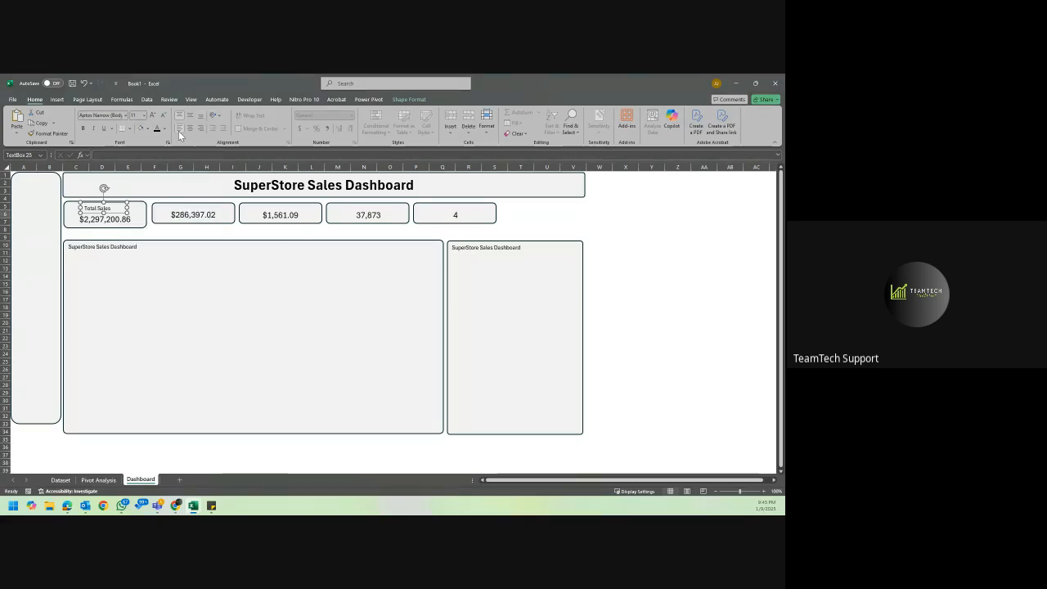
# Extend the Profit, Discount, Quantity and average-time KPI cards downward to about the height of the first card.
pyautogui.click(164, 218)
pyautogui.moveTo(194, 224); pyautogui.dragTo(194, 228)
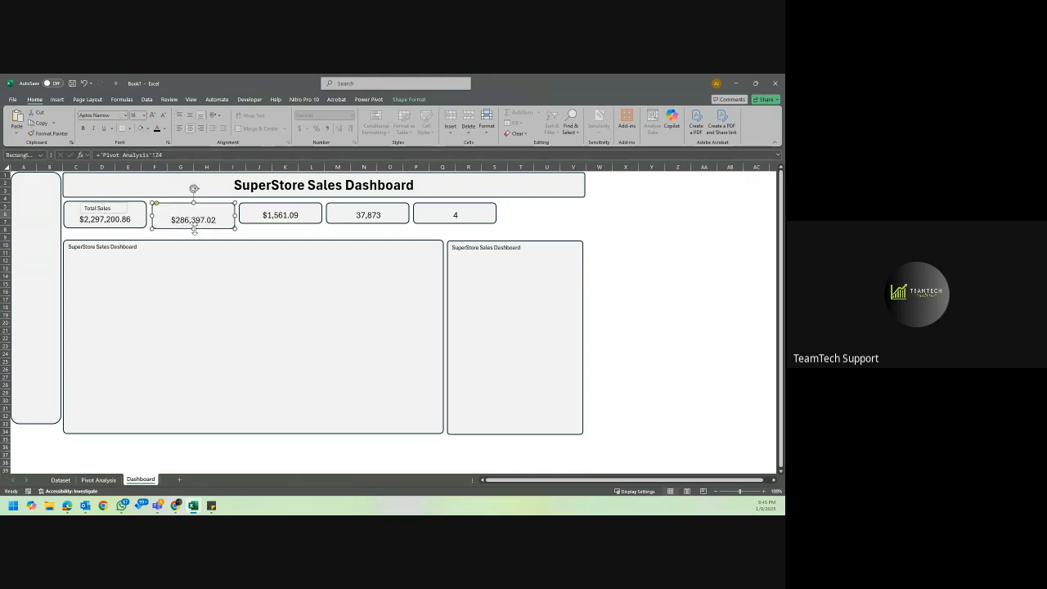
pyautogui.click(279, 213)
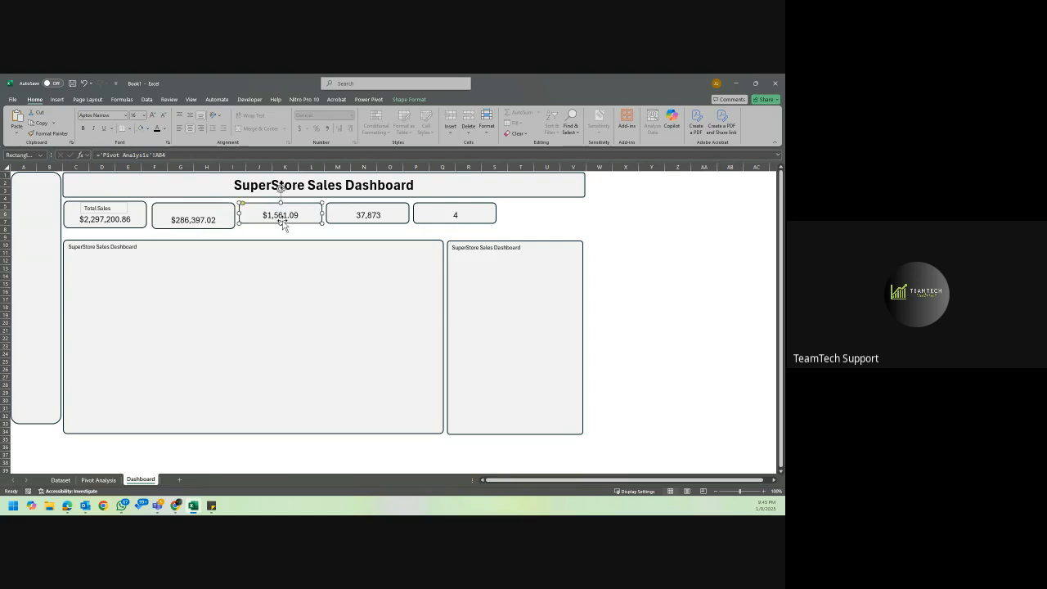
pyautogui.moveTo(281, 223); pyautogui.dragTo(281, 228)
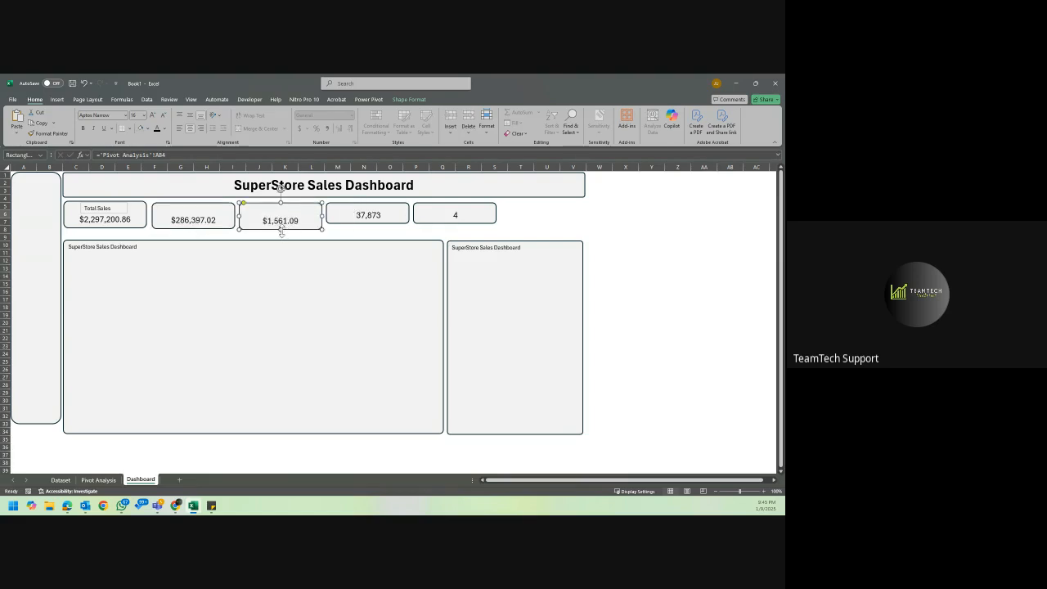
pyautogui.moveTo(281, 231); pyautogui.dragTo(282, 229)
pyautogui.click(375, 221)
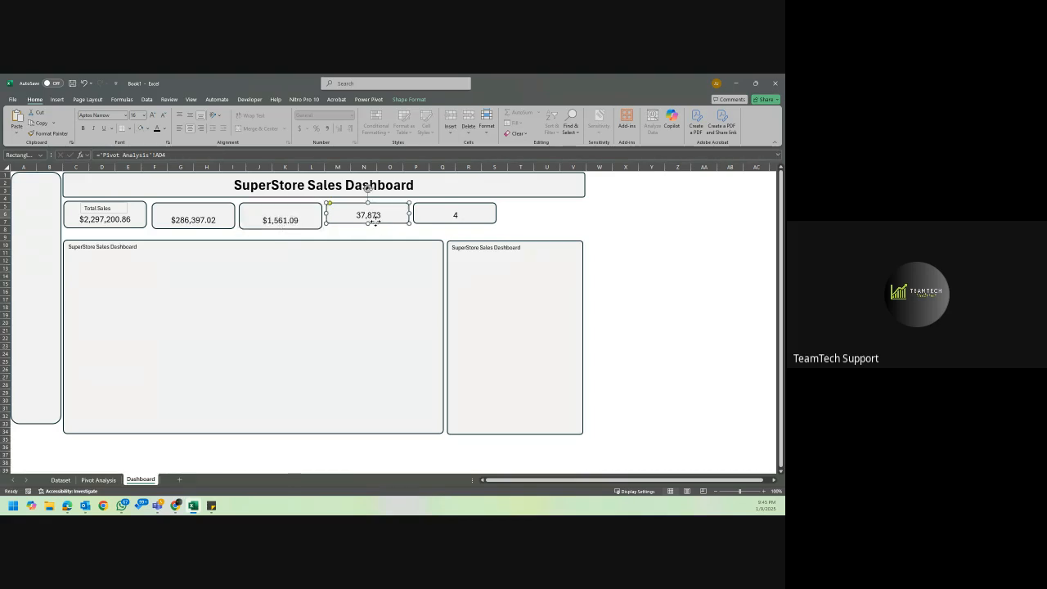
pyautogui.moveTo(369, 224); pyautogui.dragTo(370, 229)
pyautogui.click(444, 211)
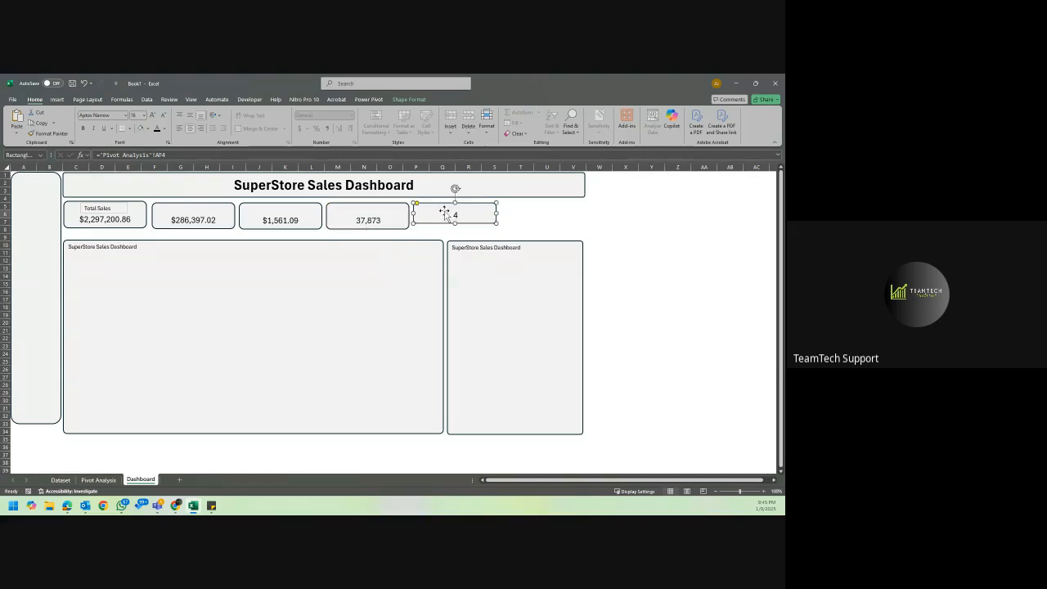
pyautogui.moveTo(455, 222); pyautogui.dragTo(457, 229)
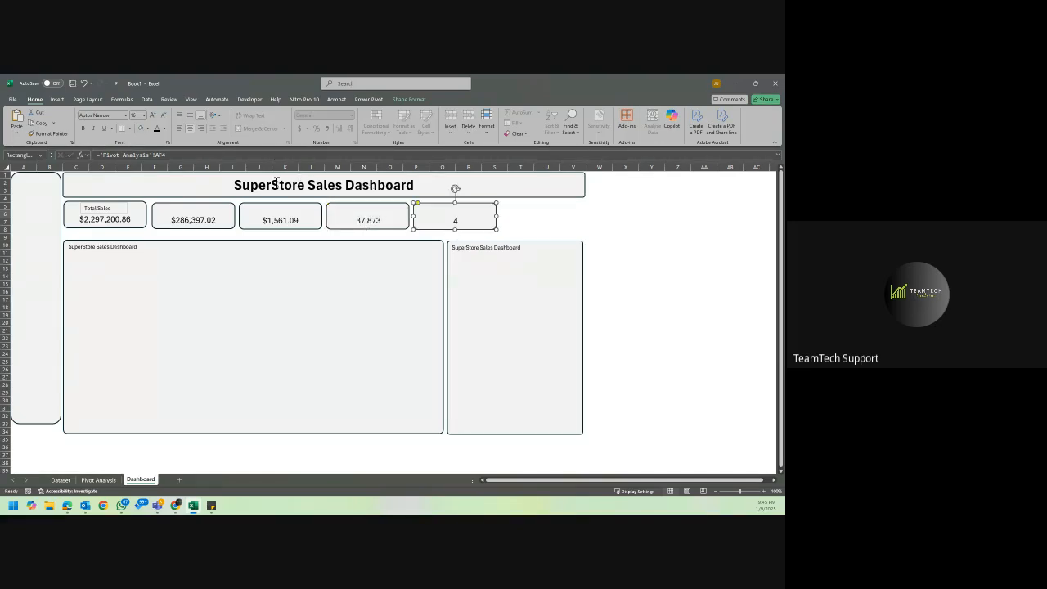
# Copy the Total Sales label from the first KPI card and paste it onto each of the other four cards.
pyautogui.click(117, 211)
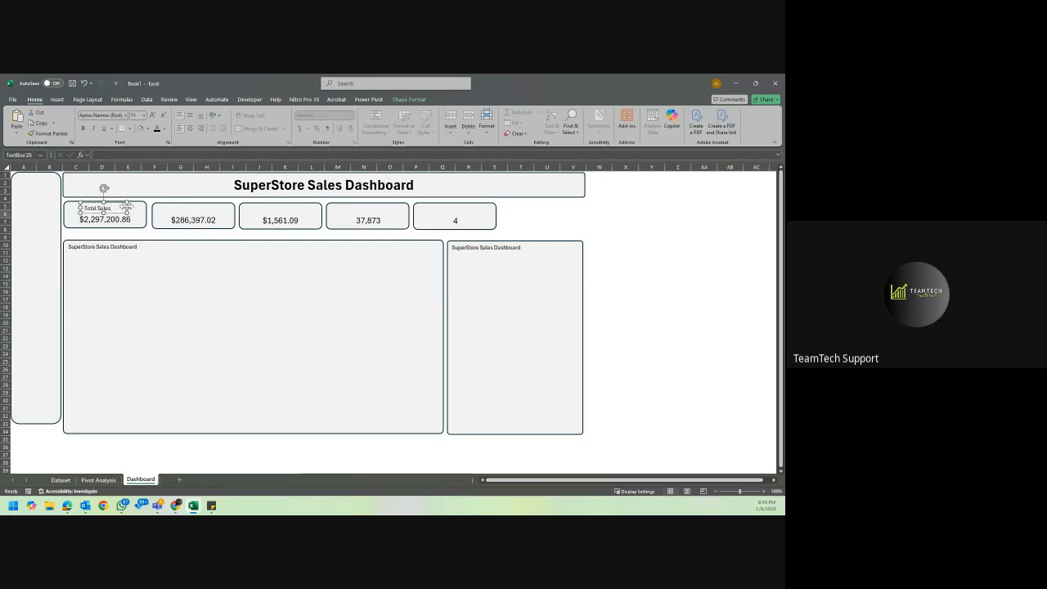
pyautogui.click(160, 209)
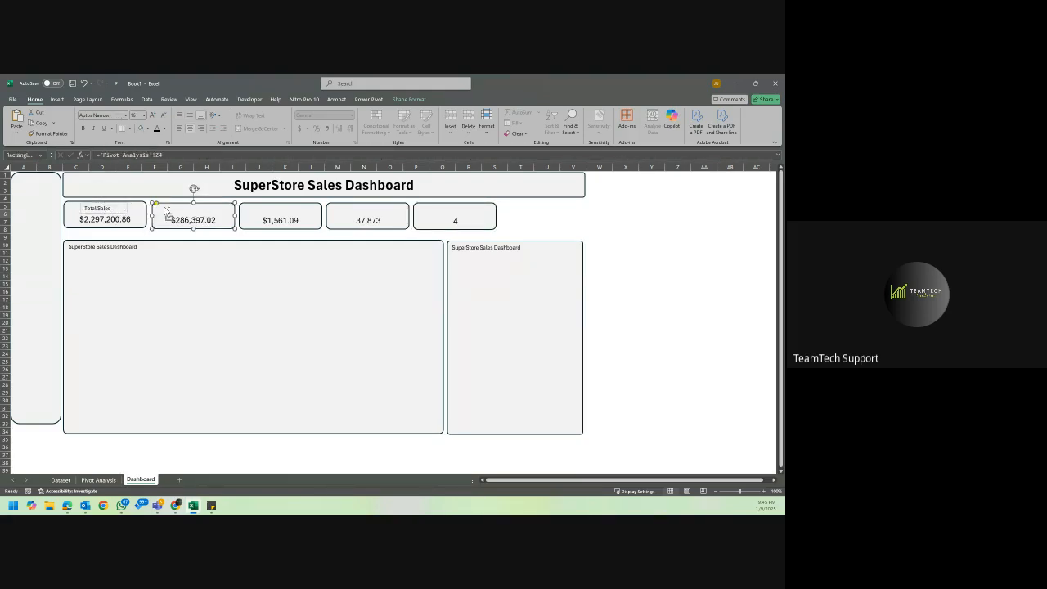
pyautogui.moveTo(165, 211); pyautogui.dragTo(161, 206)
pyautogui.click(269, 207)
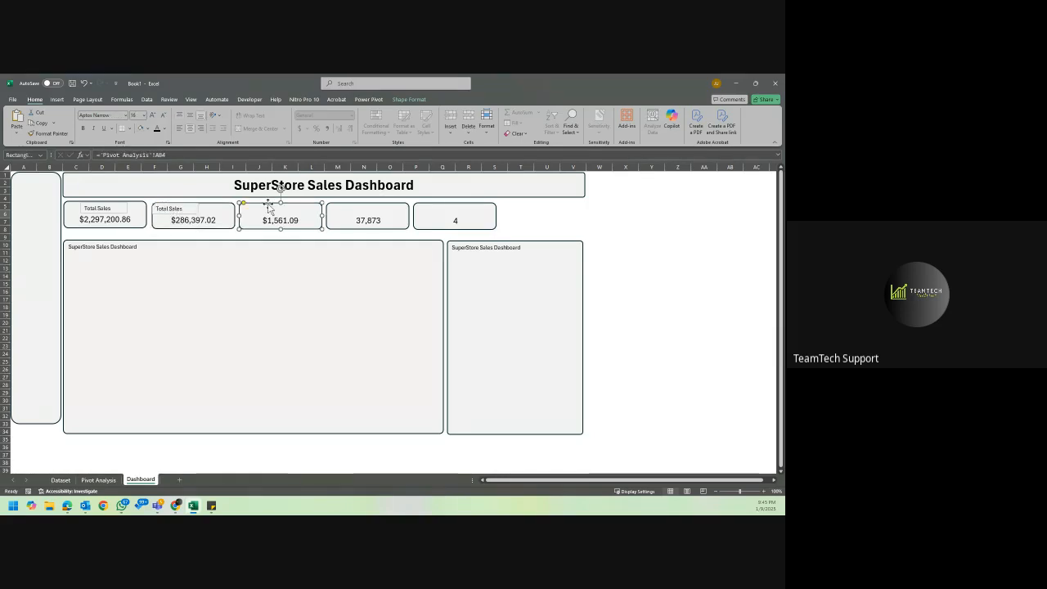
pyautogui.hotkey('ctrl', 'v')
pyautogui.click(345, 208)
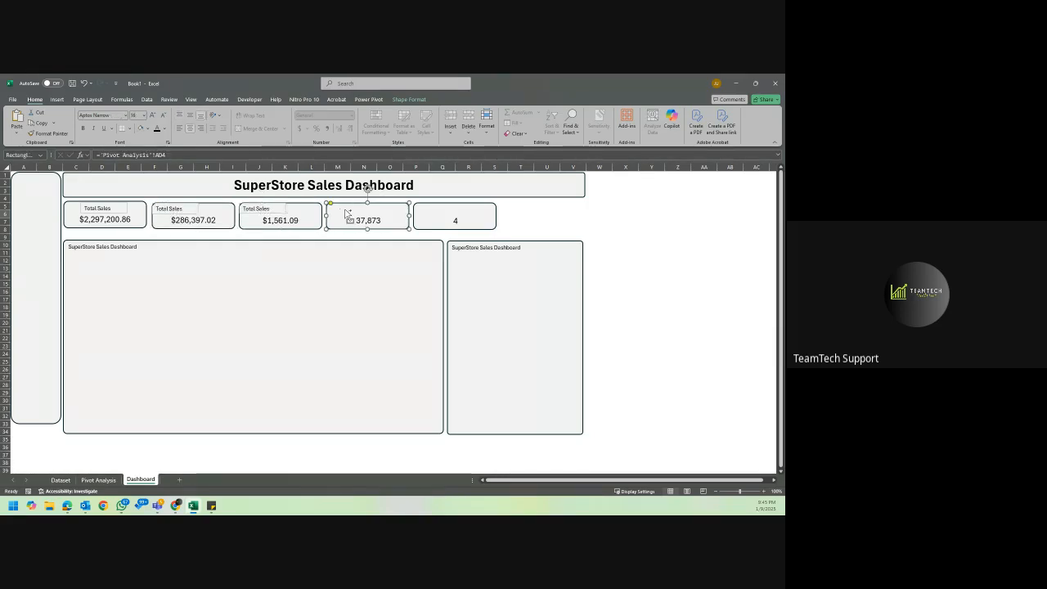
pyautogui.hotkey('ctrl', 'v')
pyautogui.click(429, 209)
pyautogui.hotkey('ctrl', 'v')
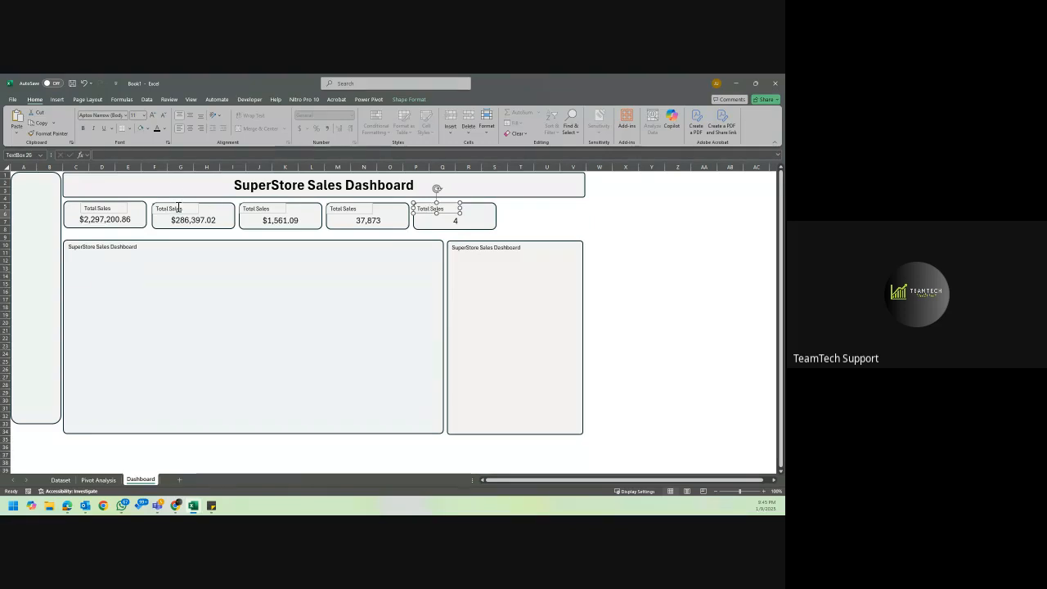
# Check the KPI headings on the Pivot Analysis sheet and shorten the first card's label to Sales.
pyautogui.click(95, 480)
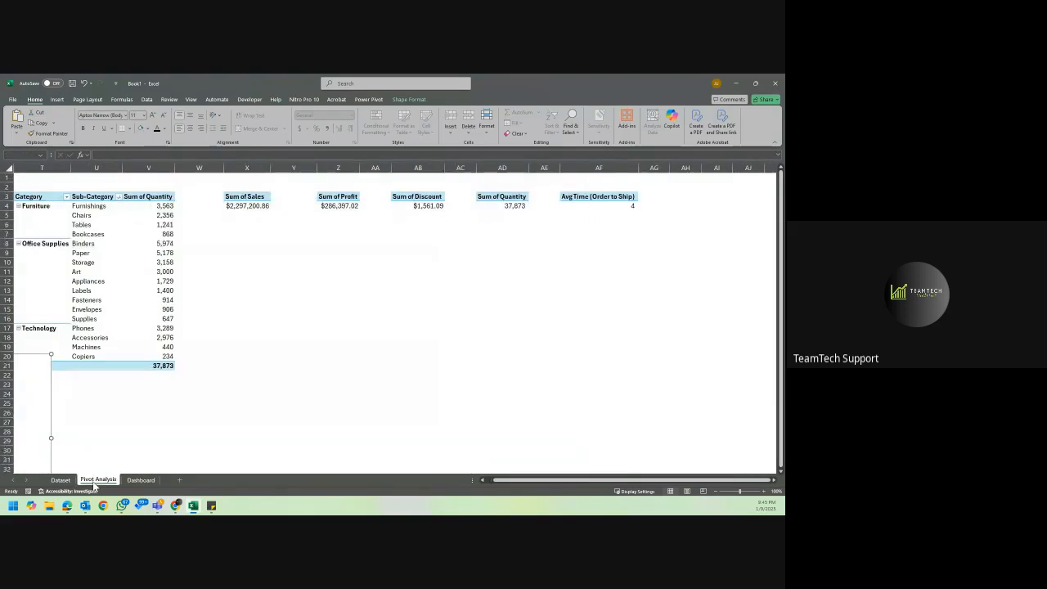
pyautogui.click(139, 480)
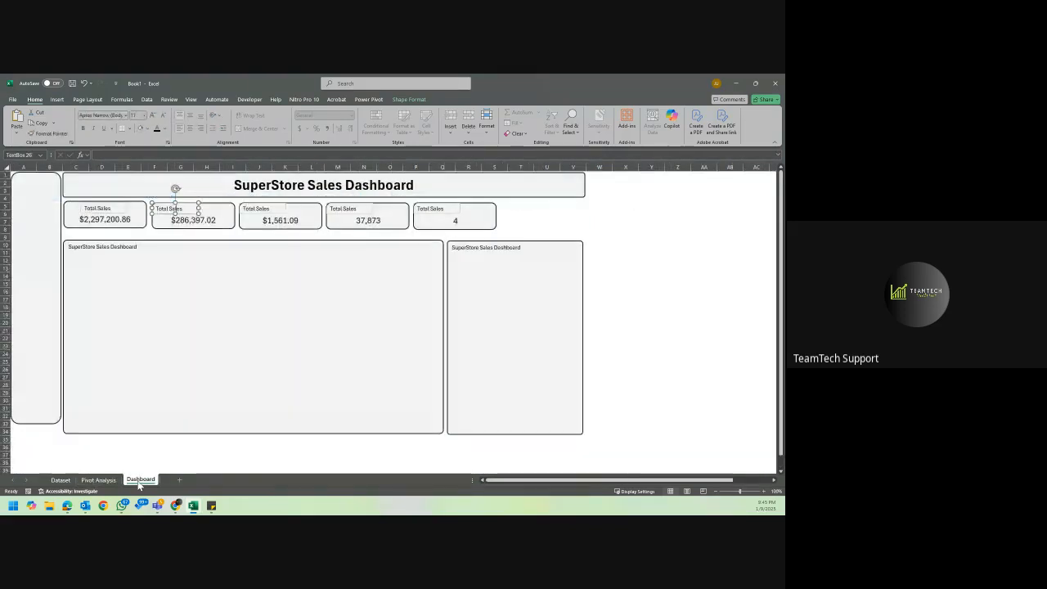
pyautogui.click(102, 208)
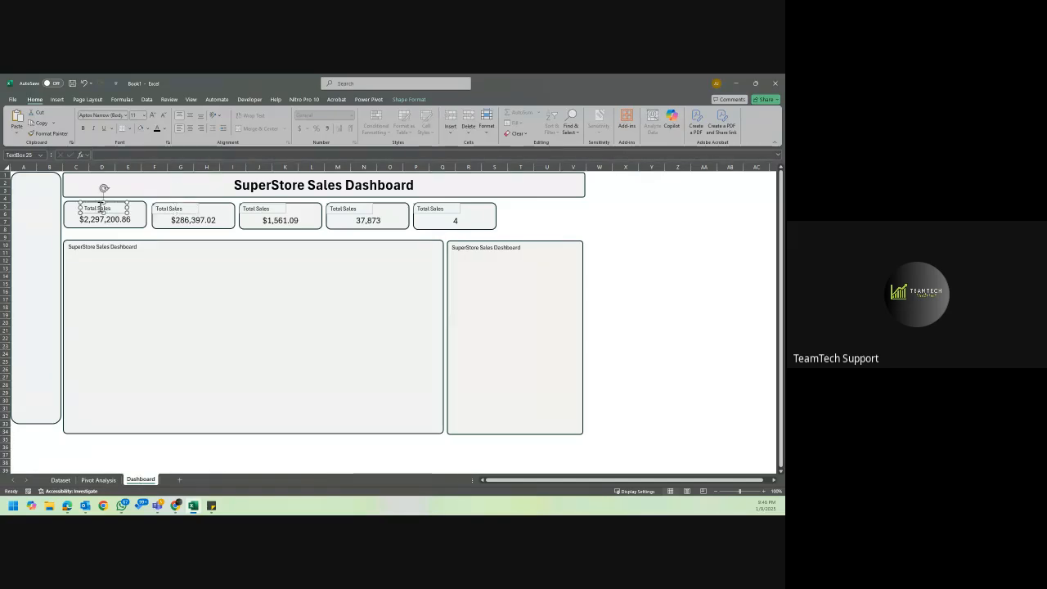
pyautogui.doubleClick(95, 208)
pyautogui.press('Delete')
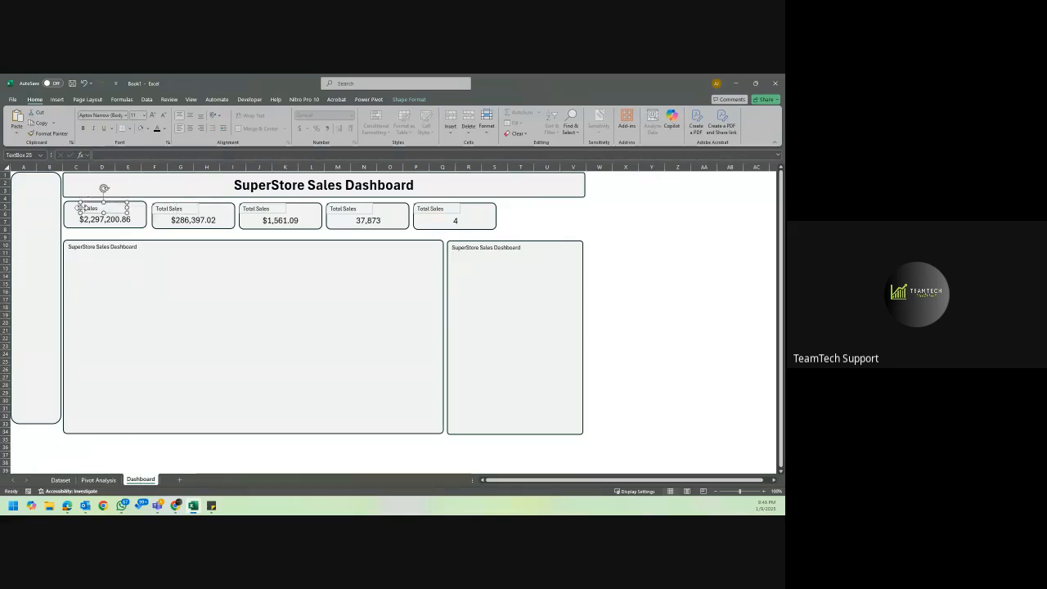
# Centre the second KPI card's label above its value and change its text to Profit.
pyautogui.click(170, 209)
pyautogui.moveTo(192, 214); pyautogui.dragTo(209, 213)
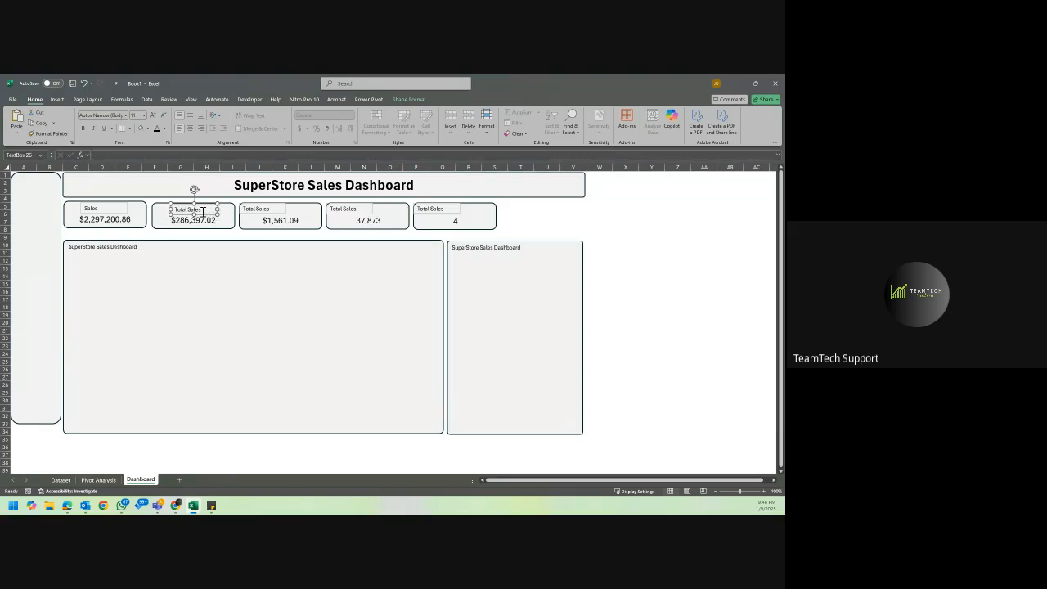
pyautogui.tripleClick(197, 209)
pyautogui.write('Profit')
# Centre the third KPI card's label above its value and change its text to Discount.
pyautogui.click(261, 210)
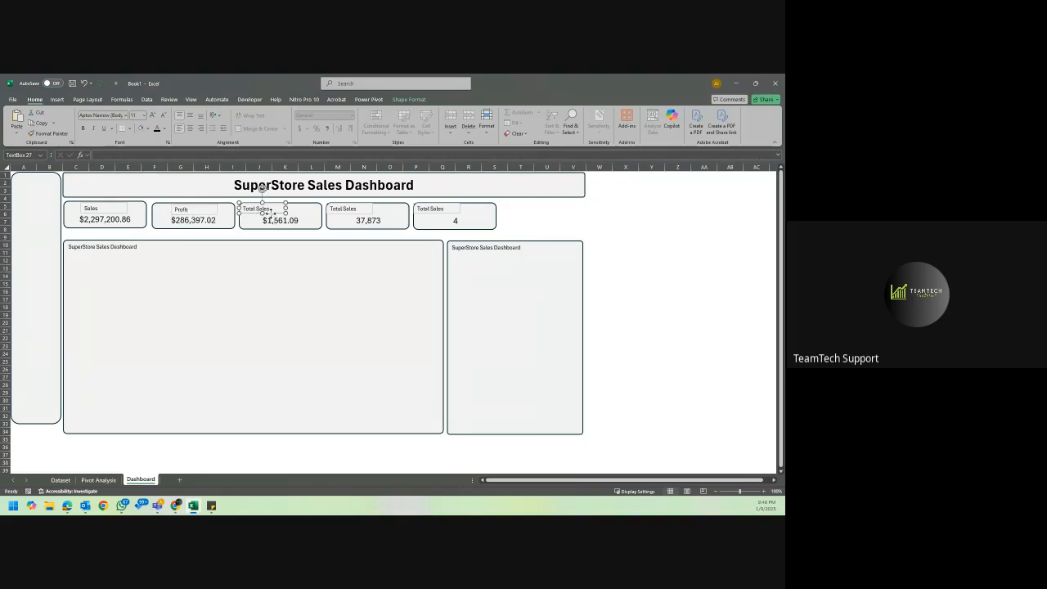
pyautogui.moveTo(271, 213); pyautogui.dragTo(293, 213)
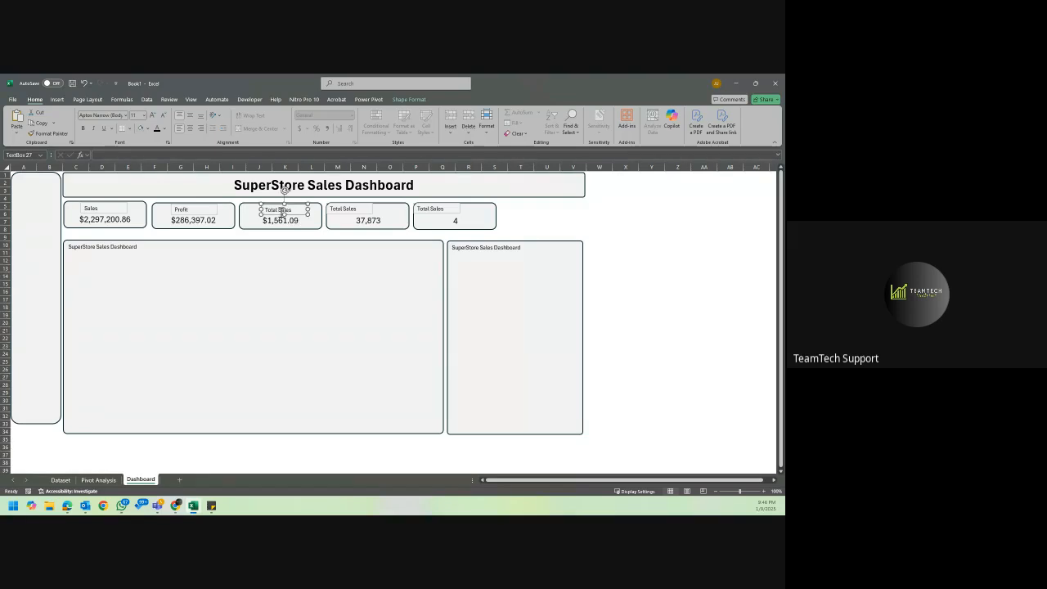
pyautogui.tripleClick(282, 211)
pyautogui.write('Discount')
# Centre the fourth KPI card's label above its value and change its text to Quantity.
pyautogui.click(349, 209)
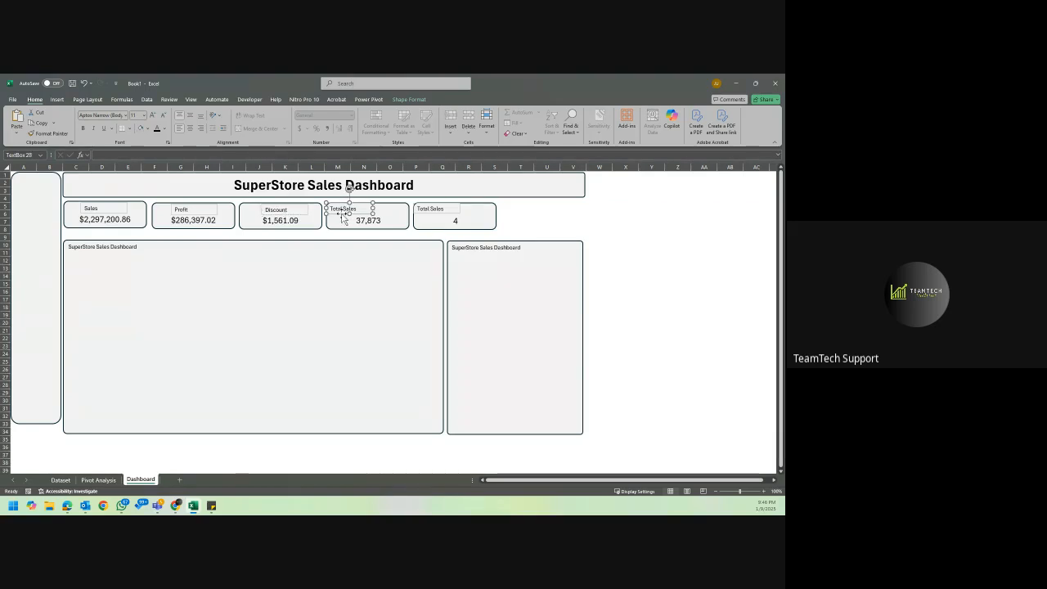
pyautogui.moveTo(342, 213); pyautogui.dragTo(362, 214)
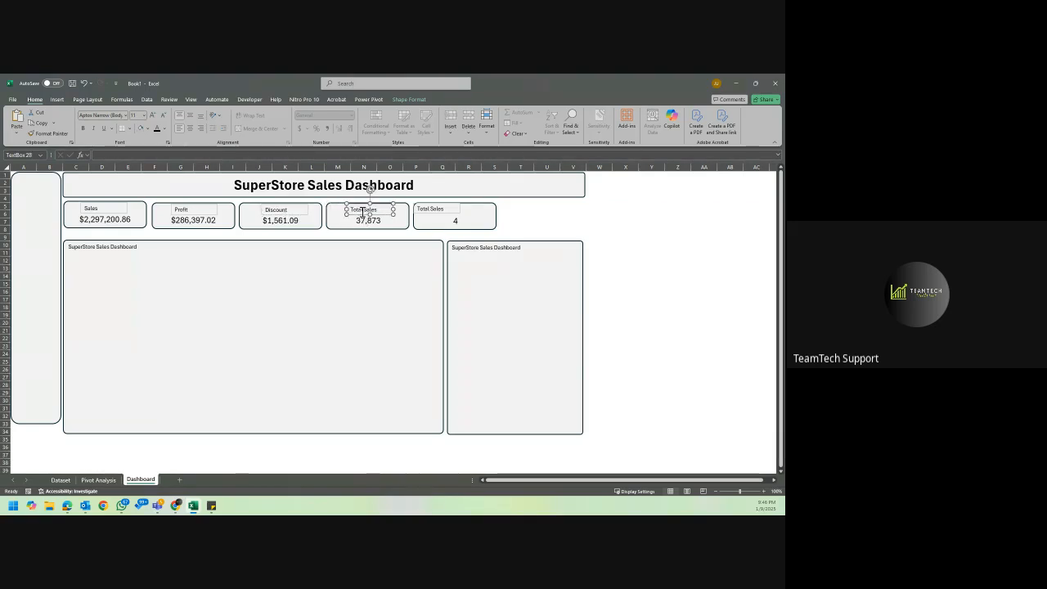
pyautogui.doubleClick(361, 210)
pyautogui.write('Quantity')
# Centre the fifth KPI card's label, change its text to LeadTime (Order to Ship) and widen the box to fit one line.
pyautogui.click(433, 209)
pyautogui.moveTo(447, 213); pyautogui.dragTo(460, 214)
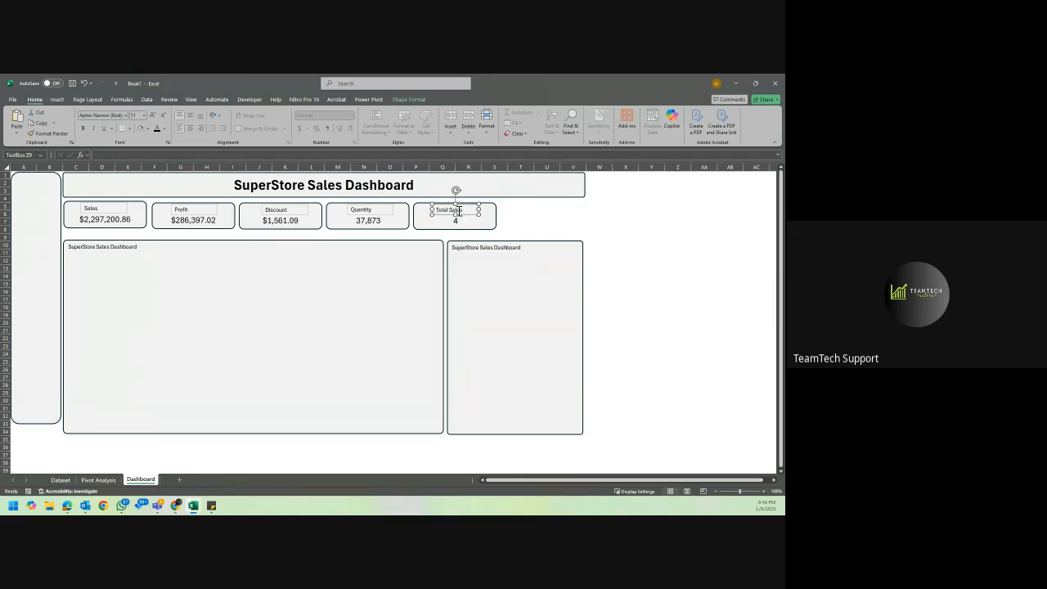
pyautogui.tripleClick(461, 215)
pyautogui.write('vg')
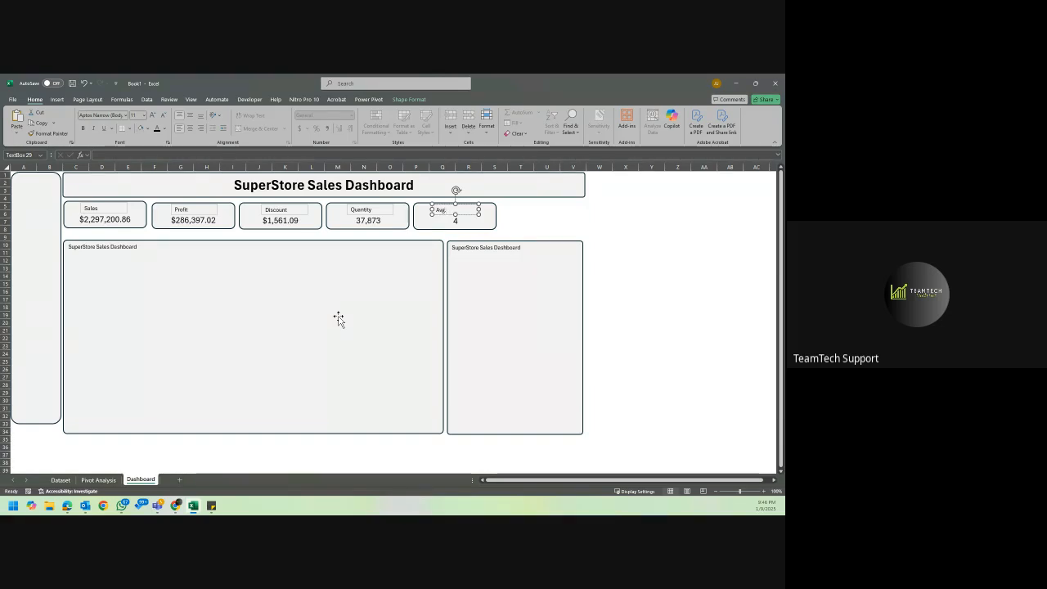
pyautogui.write('. Time')
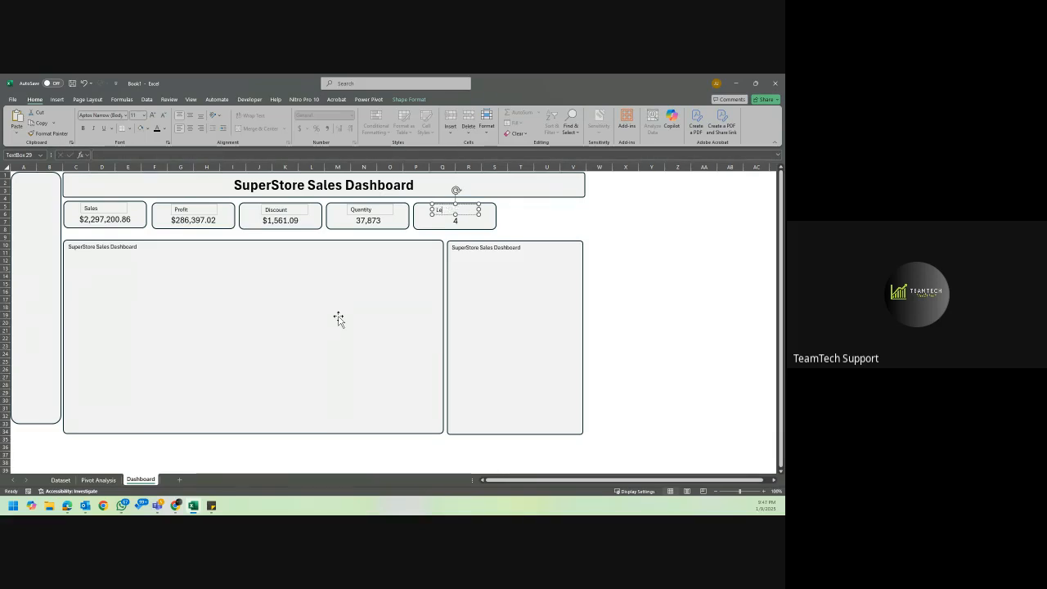
pyautogui.write('adTime')
pyautogui.write(' (')
pyautogui.write('Drder')
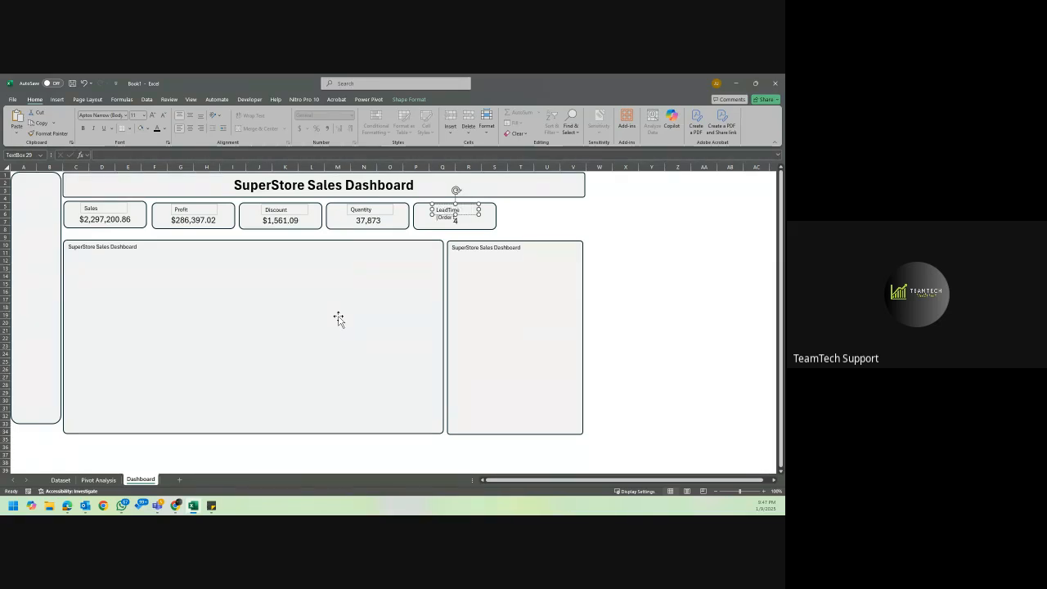
pyautogui.write(' Ship')
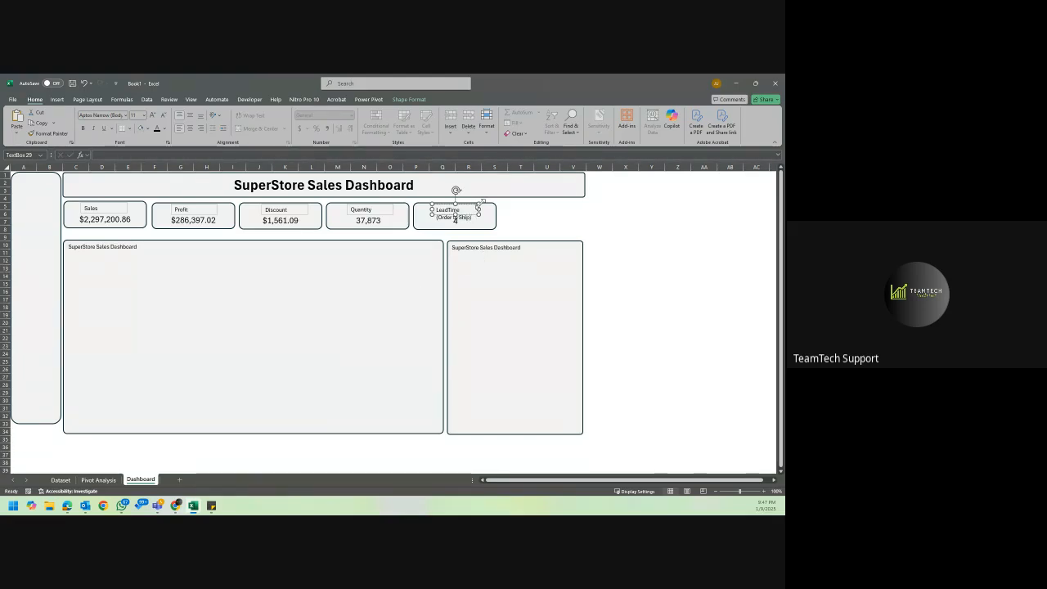
pyautogui.moveTo(478, 210); pyautogui.dragTo(423, 210)
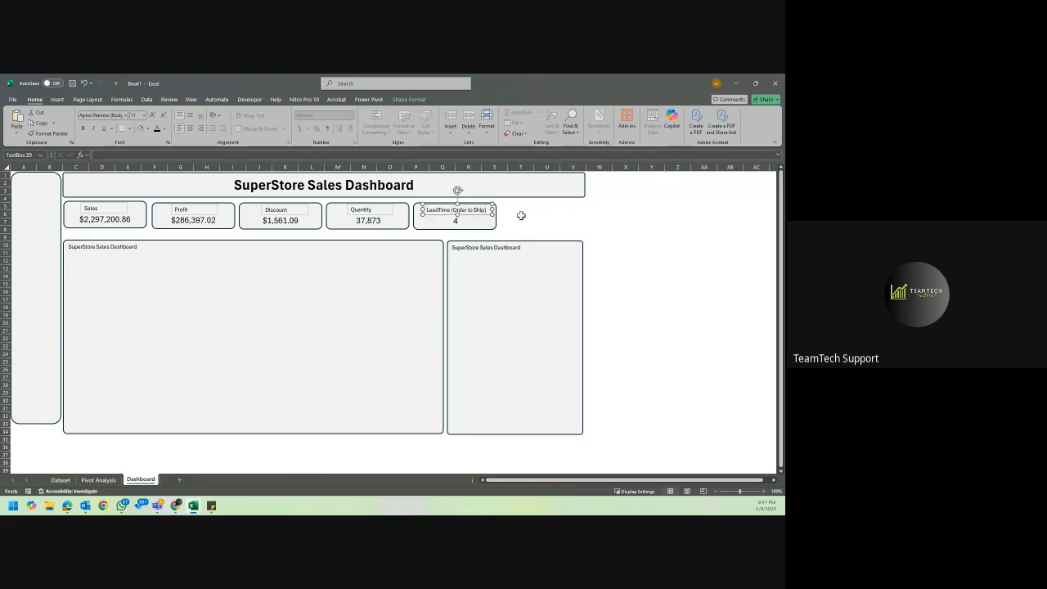
# Select all five KPI label text boxes together and set their shape outline to No Outline.
pyautogui.keyDown('shift'); pyautogui.click(386, 217); pyautogui.keyUp('shift')
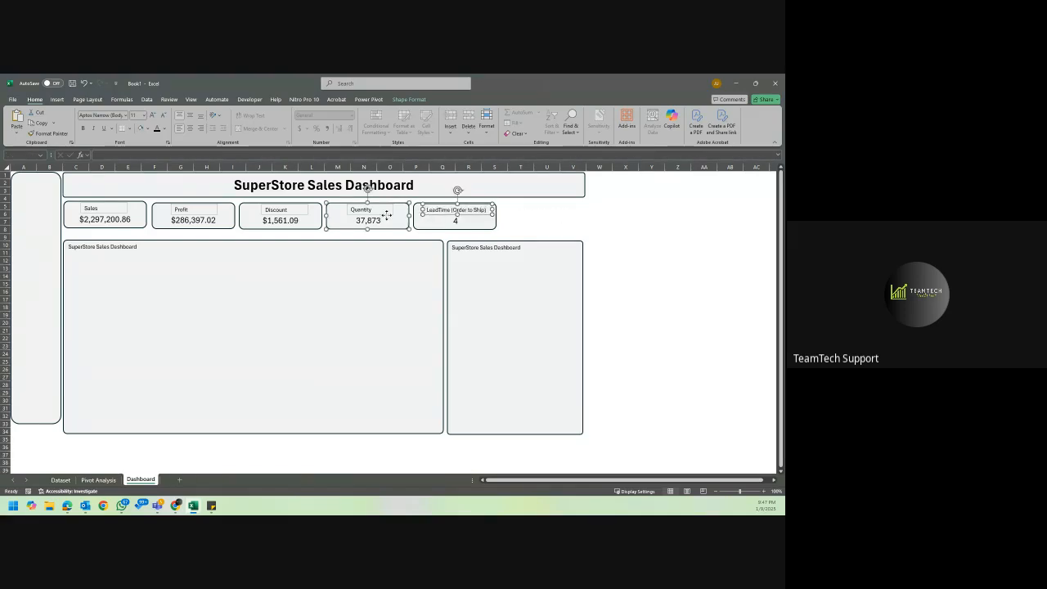
pyautogui.click(433, 217)
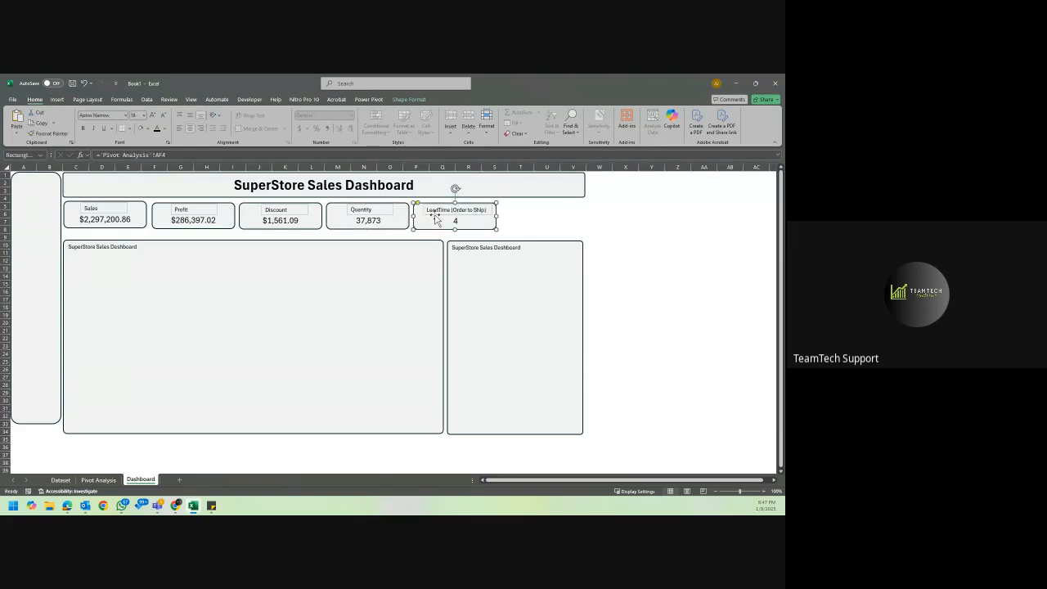
pyautogui.keyDown('shift'); pyautogui.click(384, 213); pyautogui.keyUp('shift')
pyautogui.keyDown('shift'); pyautogui.click(301, 213); pyautogui.keyUp('shift')
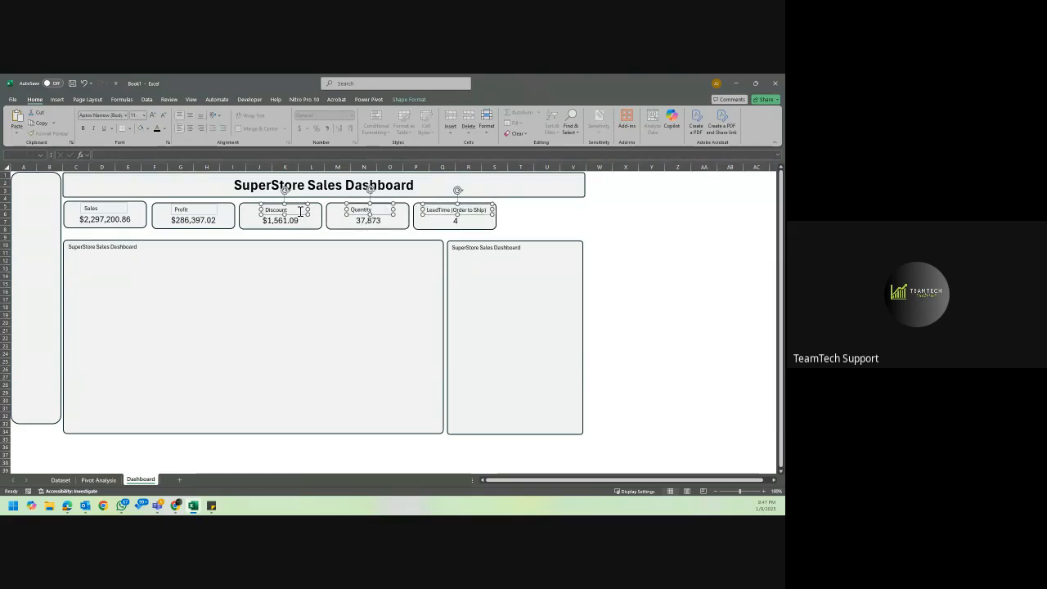
pyautogui.keyDown('shift'); pyautogui.click(202, 208); pyautogui.keyUp('shift')
pyautogui.keyDown('shift'); pyautogui.click(120, 209); pyautogui.keyUp('shift')
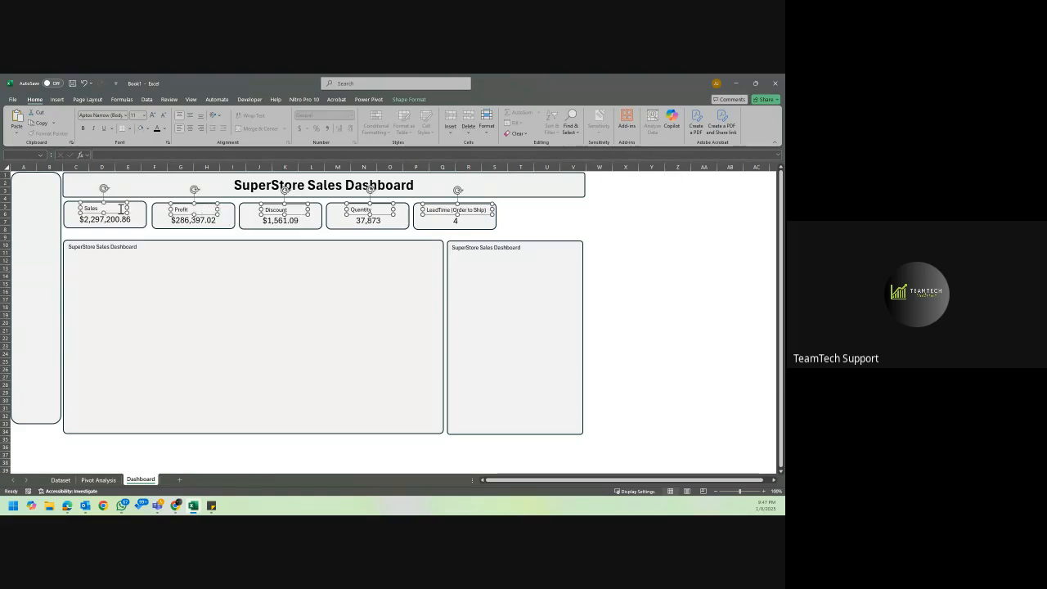
pyautogui.click(410, 100)
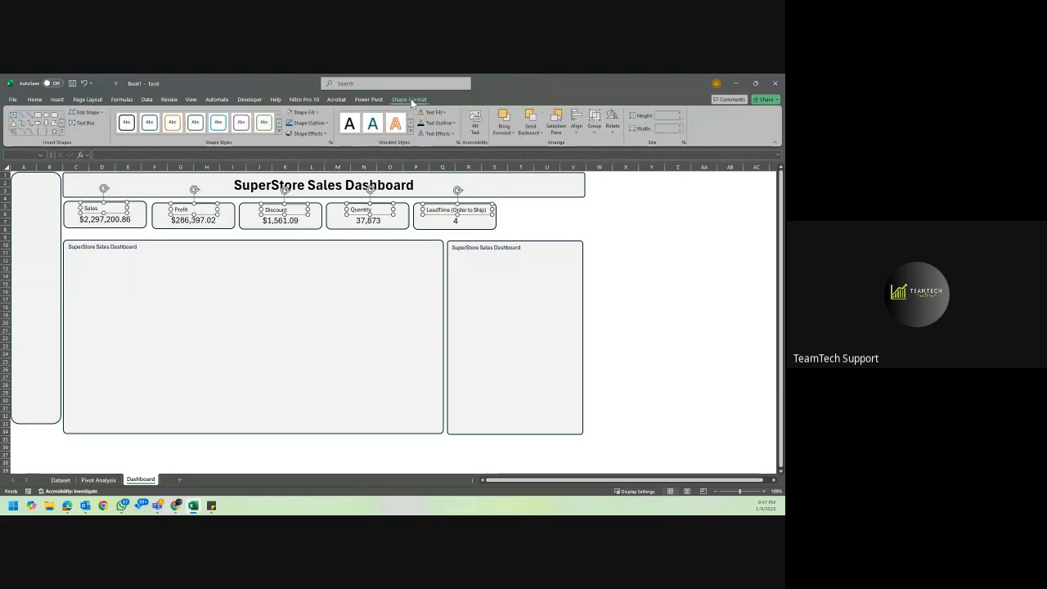
pyautogui.click(324, 124)
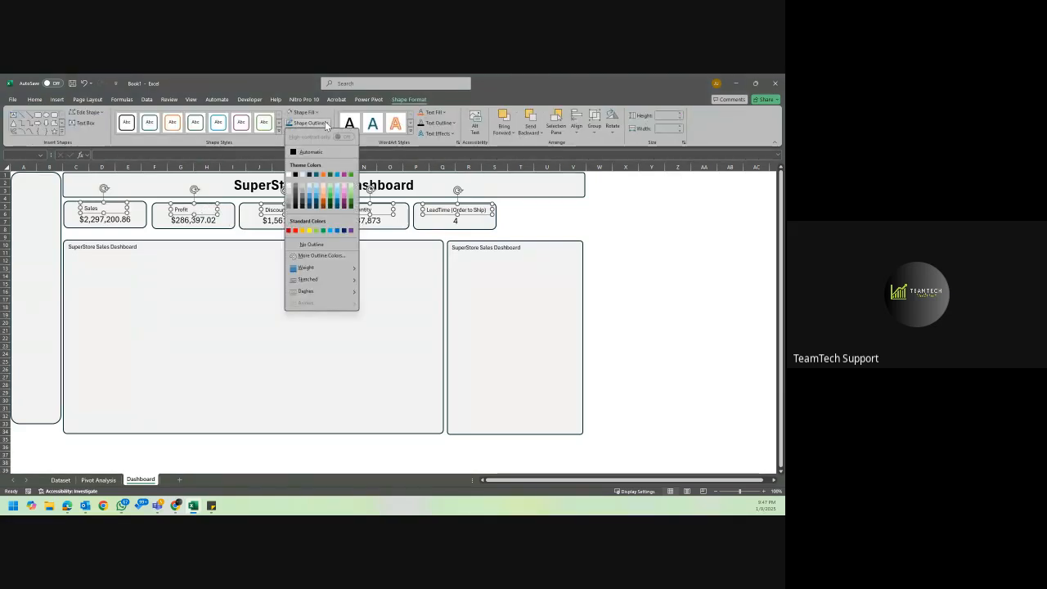
pyautogui.click(311, 244)
pyautogui.click(550, 216)
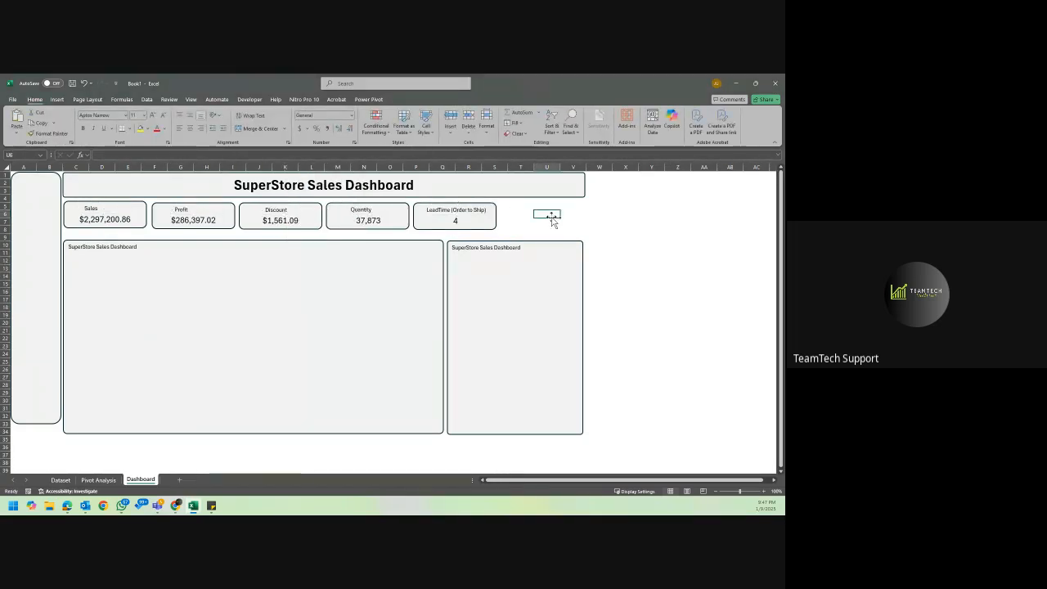
# Centre the text horizontally inside all five KPI label boxes: Quantity, Discount, Profit, Sales and LeadTime (Order to Ship).
pyautogui.click(362, 211)
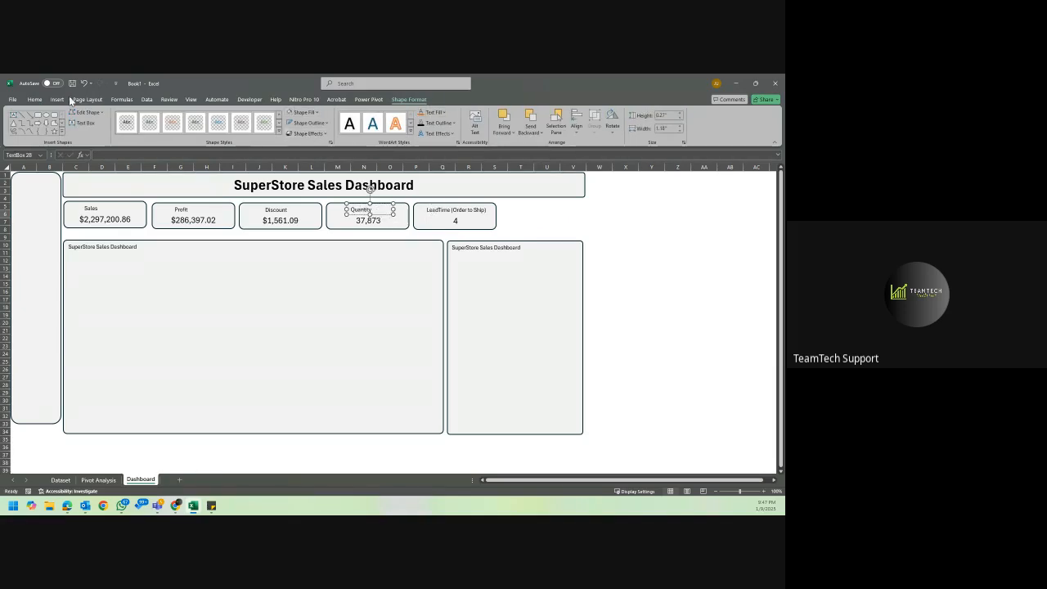
pyautogui.click(35, 99)
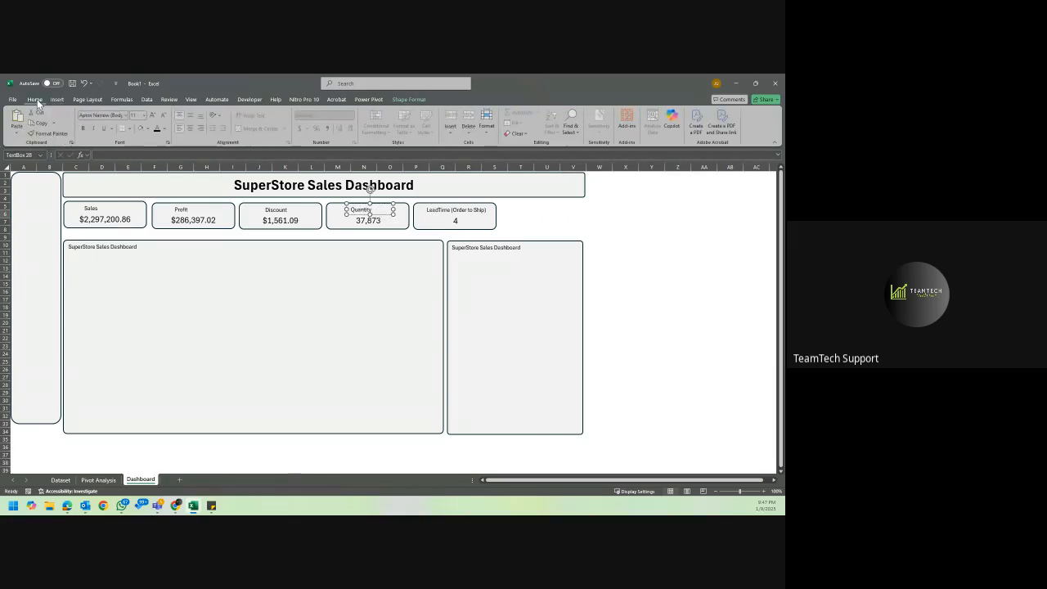
pyautogui.click(191, 128)
pyautogui.click(284, 211)
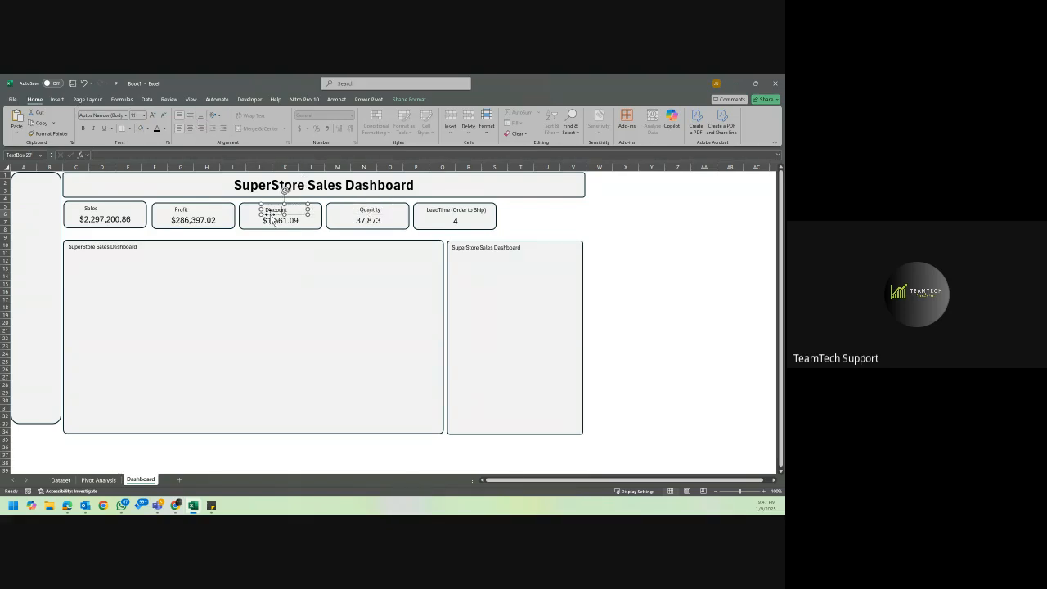
pyautogui.keyDown('ctrl'); pyautogui.click(212, 212); pyautogui.keyUp('ctrl')
pyautogui.keyDown('ctrl'); pyautogui.click(129, 214); pyautogui.keyUp('ctrl')
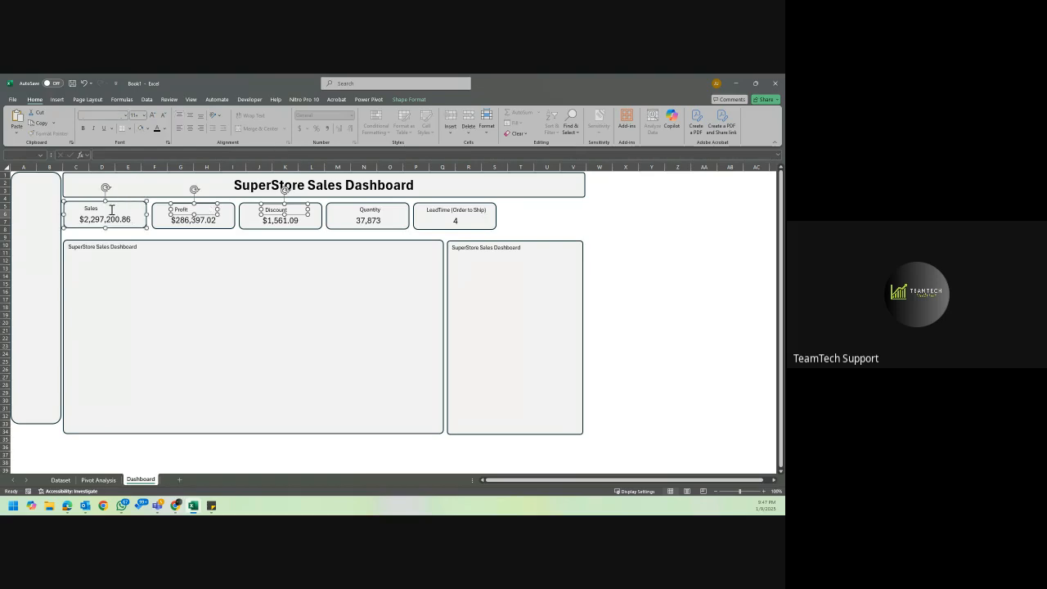
pyautogui.keyDown('ctrl'); pyautogui.click(112, 210); pyautogui.keyUp('ctrl')
pyautogui.keyDown('ctrl'); pyautogui.click(138, 208); pyautogui.keyUp('ctrl')
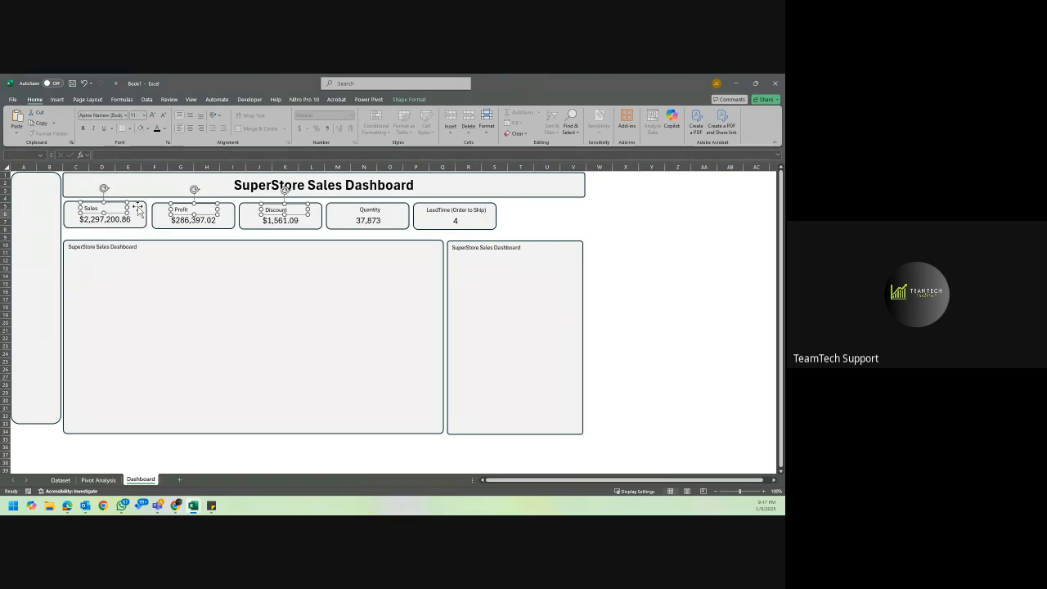
pyautogui.keyDown('ctrl'); pyautogui.click(429, 209); pyautogui.keyUp('ctrl')
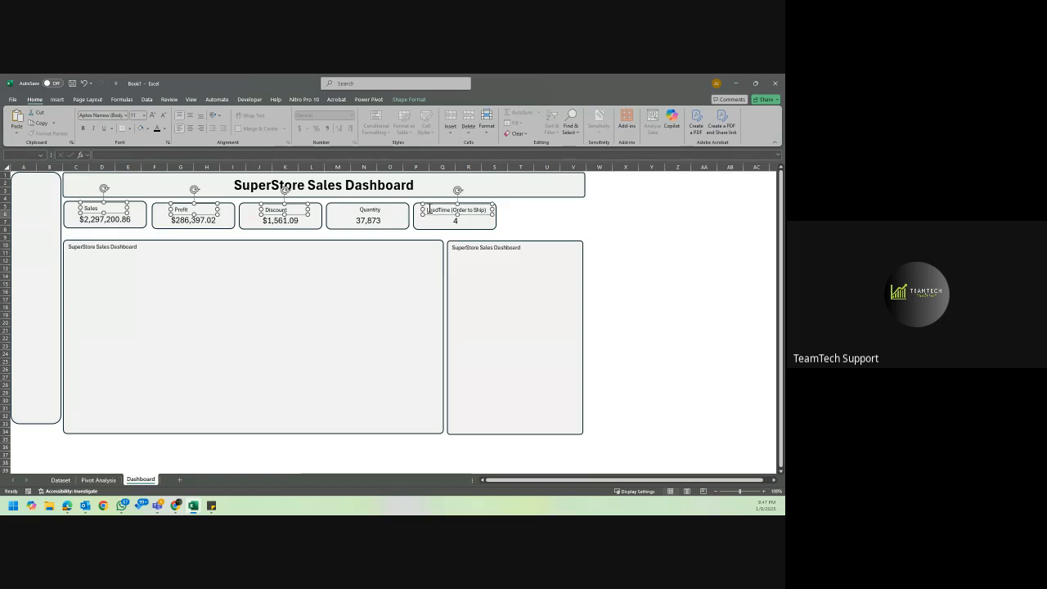
pyautogui.click(190, 128)
pyautogui.click(559, 220)
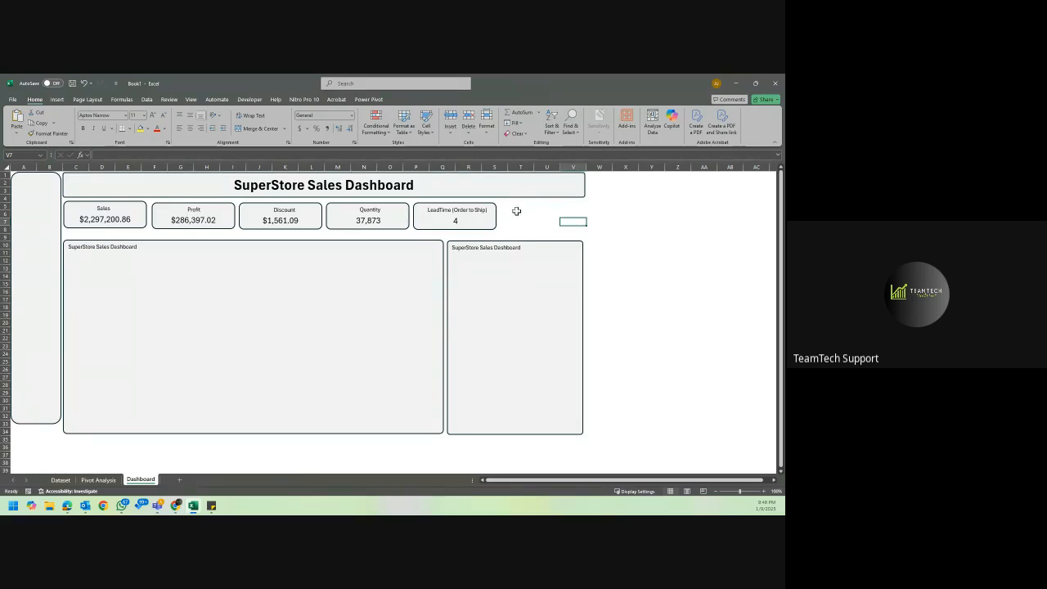
# Select the five KPI card rectangles together and set their shape outline to No Outline.
pyautogui.click(163, 193)
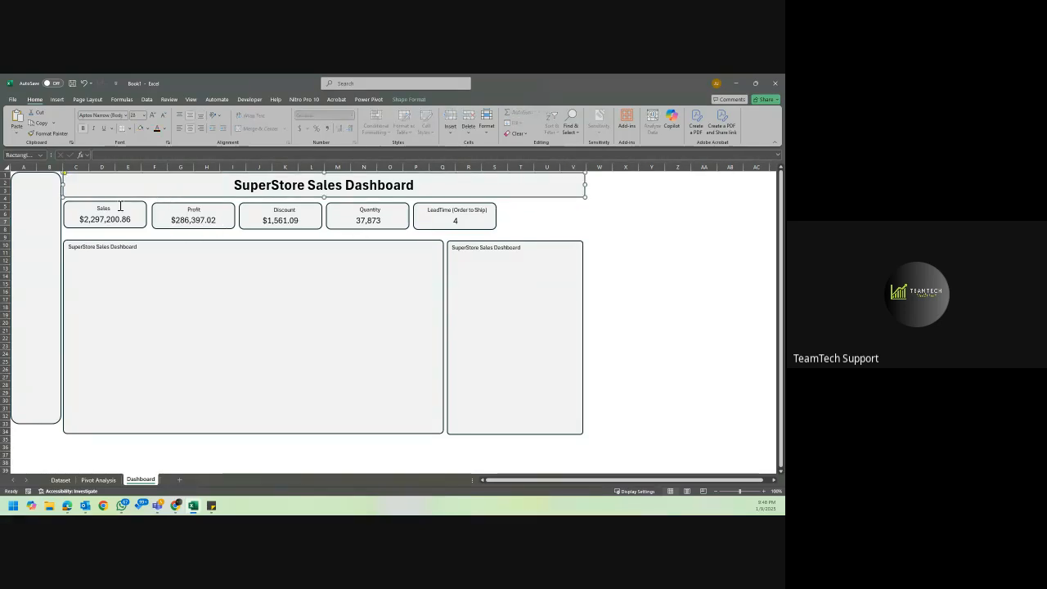
pyautogui.click(130, 211)
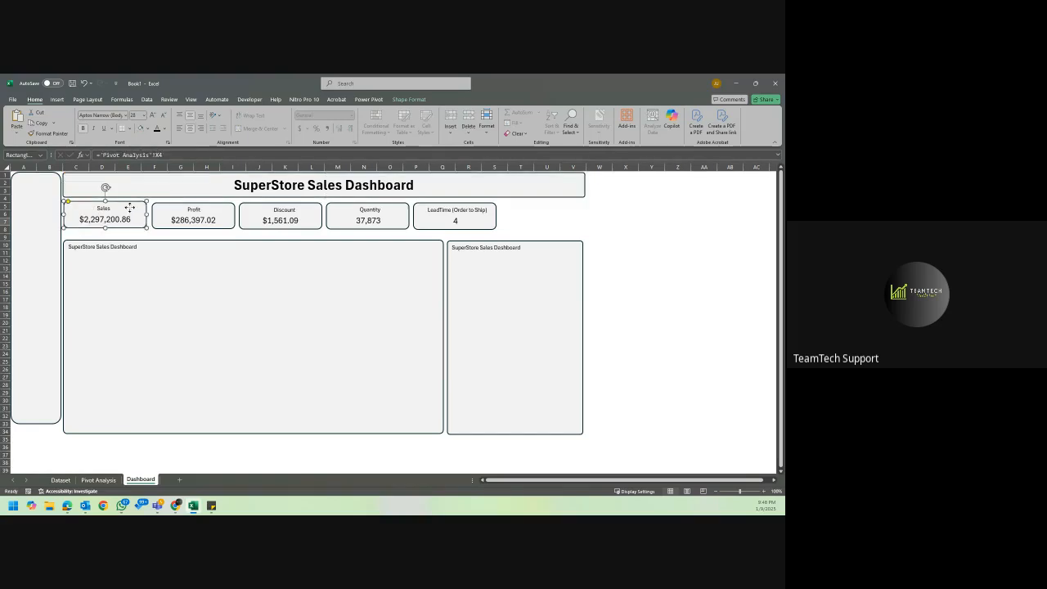
pyautogui.keyDown('ctrl'); pyautogui.click(171, 211); pyautogui.keyUp('ctrl')
pyautogui.keyDown('ctrl'); pyautogui.click(251, 204); pyautogui.keyUp('ctrl')
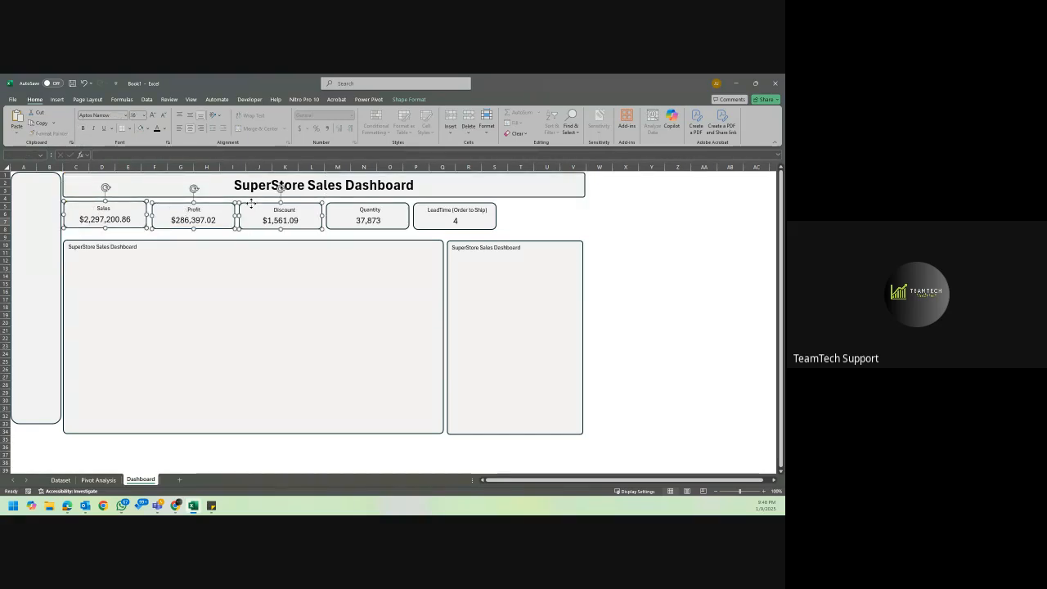
pyautogui.keyDown('ctrl'); pyautogui.click(385, 205); pyautogui.keyUp('ctrl')
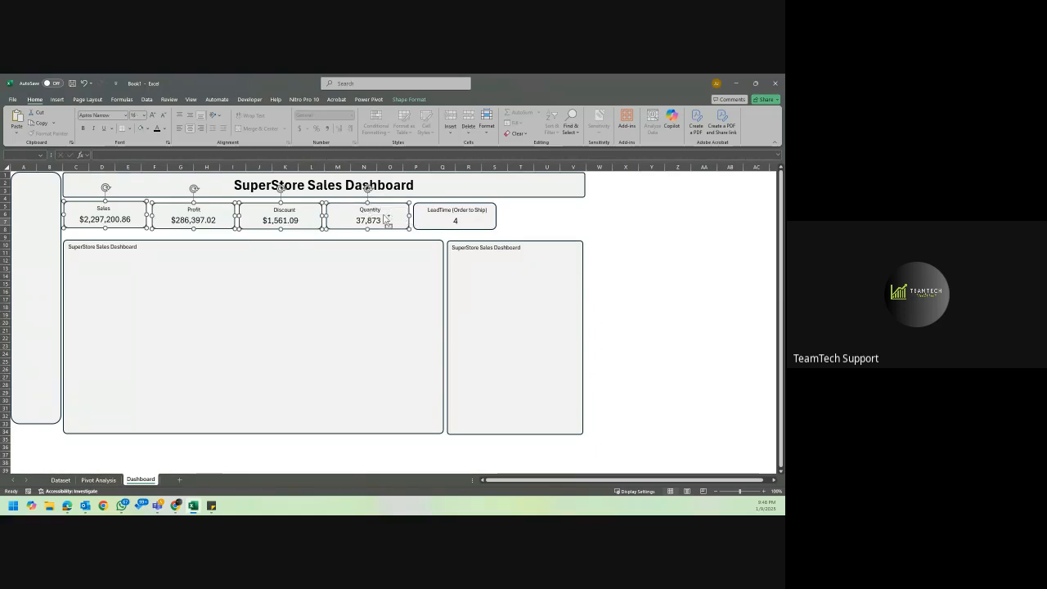
pyautogui.keyDown('ctrl'); pyautogui.click(469, 210); pyautogui.keyUp('ctrl')
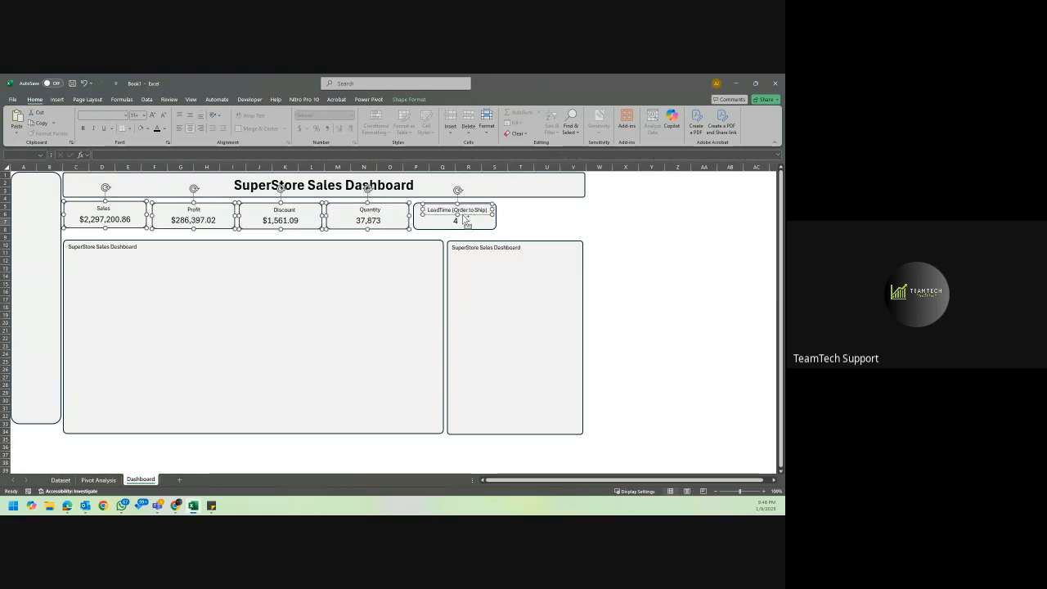
pyautogui.keyDown('ctrl'); pyautogui.click(464, 216); pyautogui.keyUp('ctrl')
pyautogui.keyDown('ctrl'); pyautogui.click(424, 229); pyautogui.keyUp('ctrl')
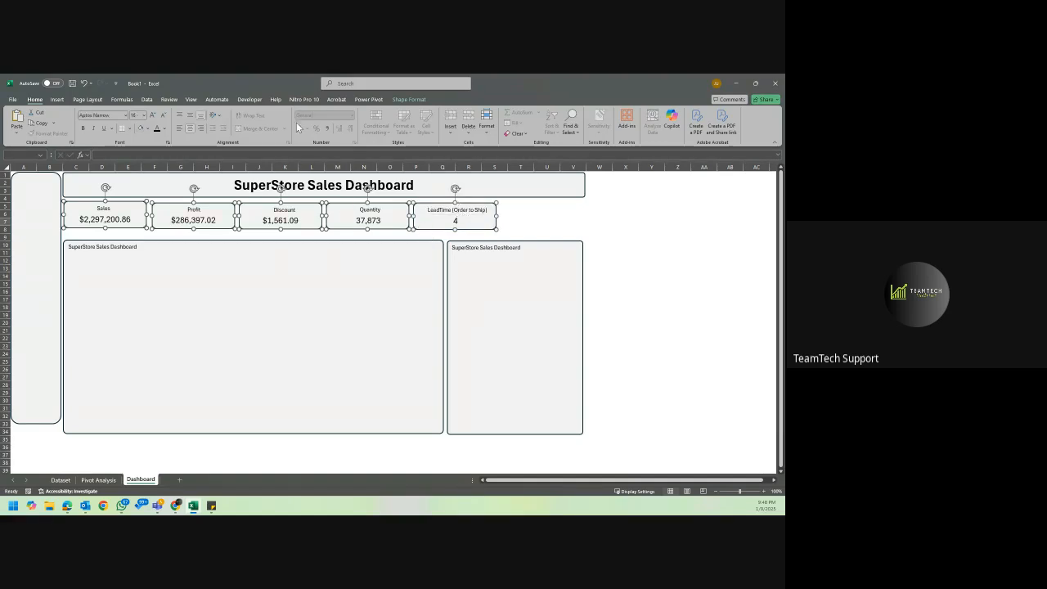
pyautogui.click(414, 100)
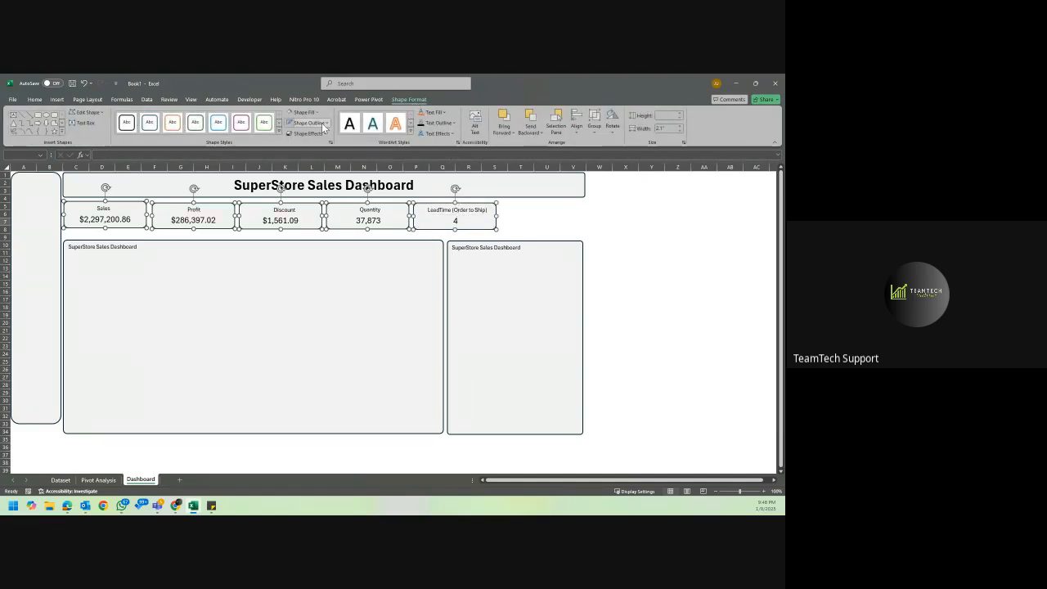
pyautogui.click(624, 238)
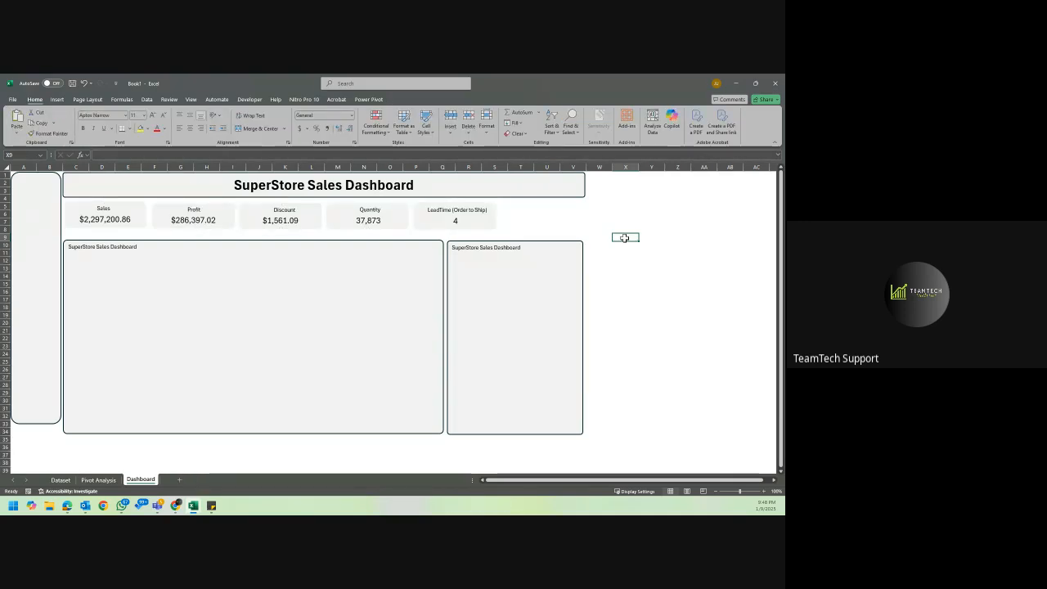
# Extend the sidebar rectangle downward so its lower edge lines up with the bottom of the chart panels.
pyautogui.click(424, 285)
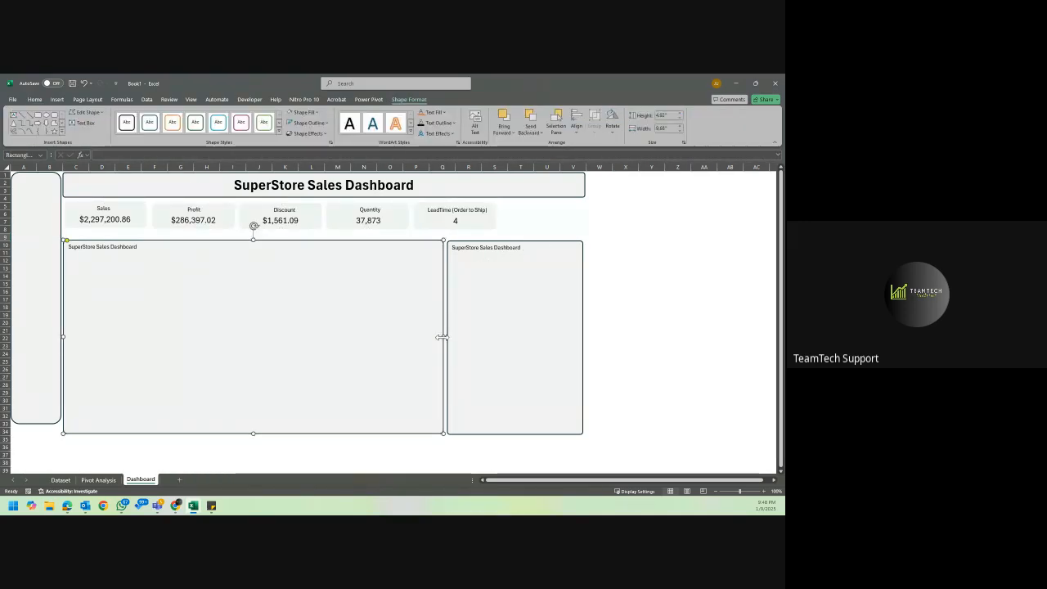
pyautogui.click(51, 406)
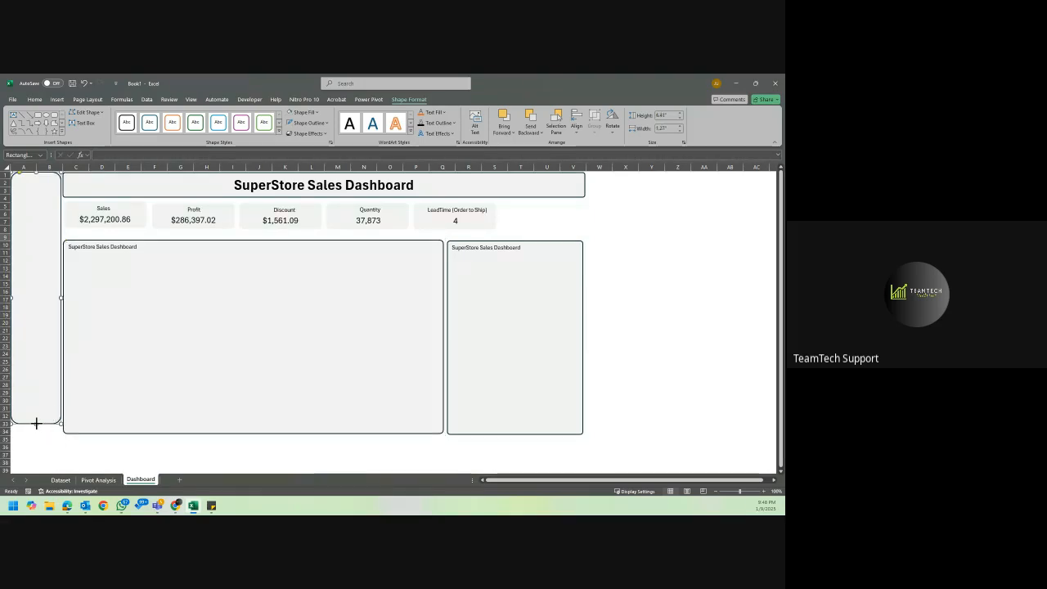
pyautogui.moveTo(36, 423); pyautogui.dragTo(36, 434)
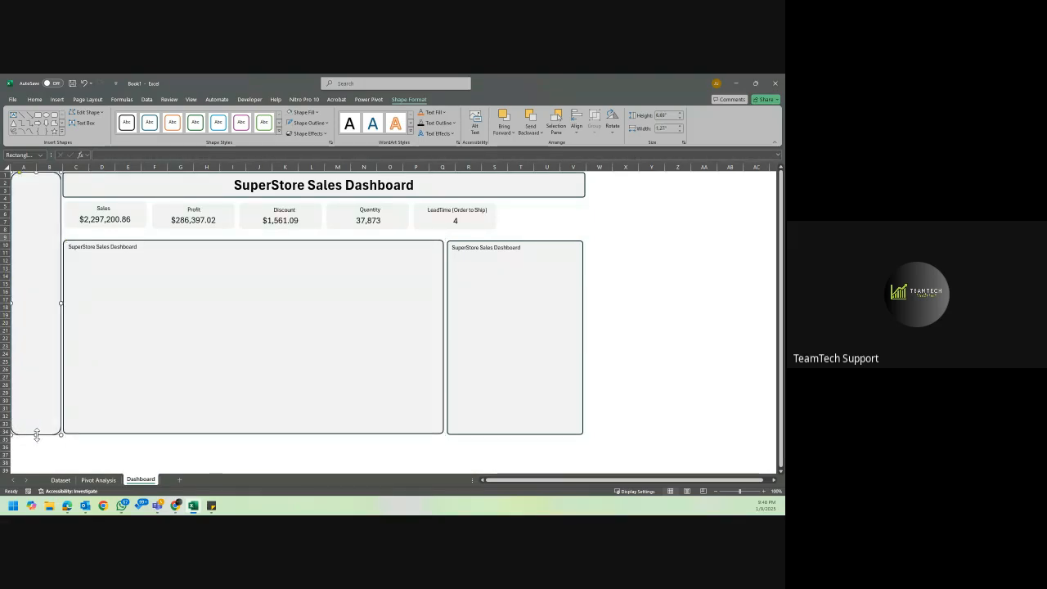
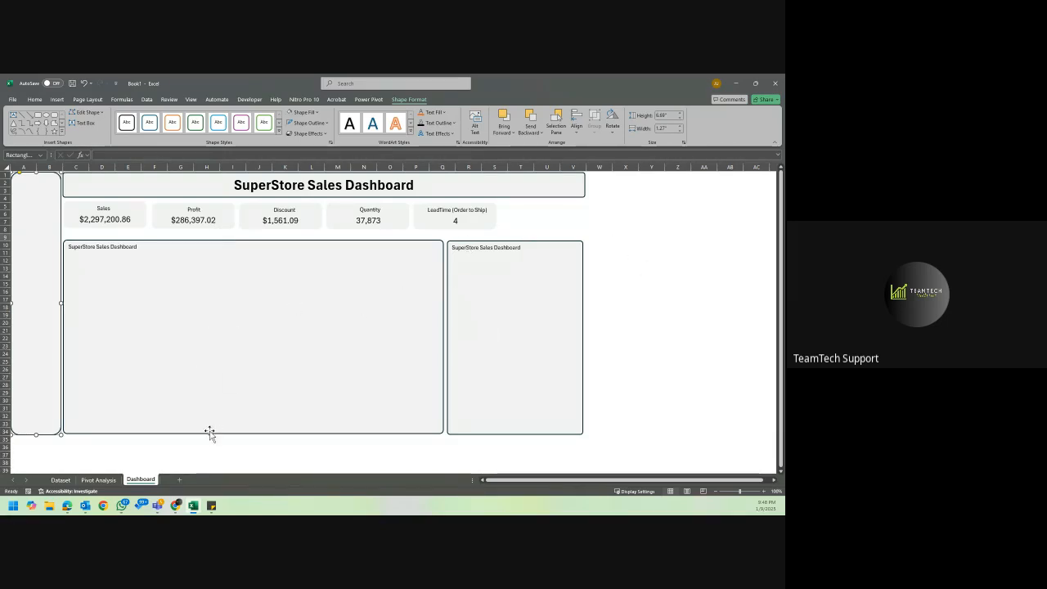
# Try to move the selected charts from the Pivot Analysis sheet into the wide chart panel on the Dashboard sheet.
pyautogui.click(94, 481)
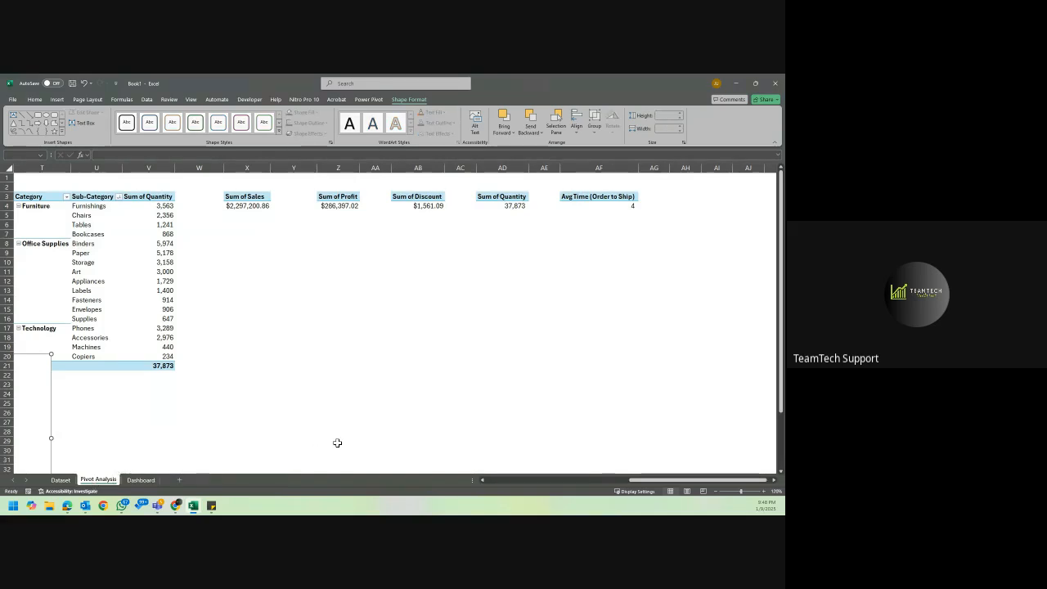
pyautogui.hscroll(-10, 336, 439)
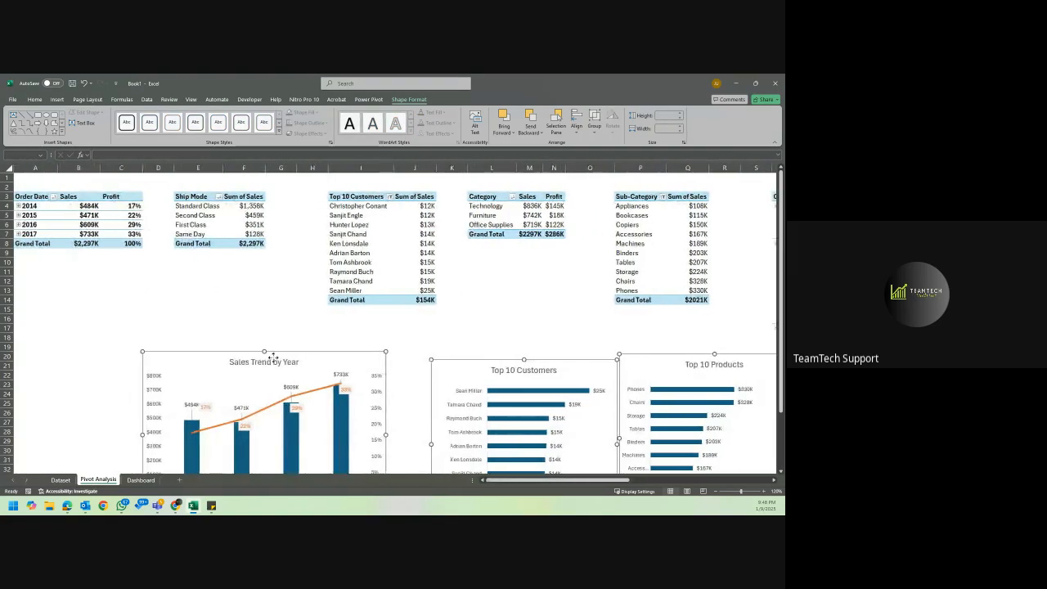
pyautogui.scroll(-3, 337, 433)
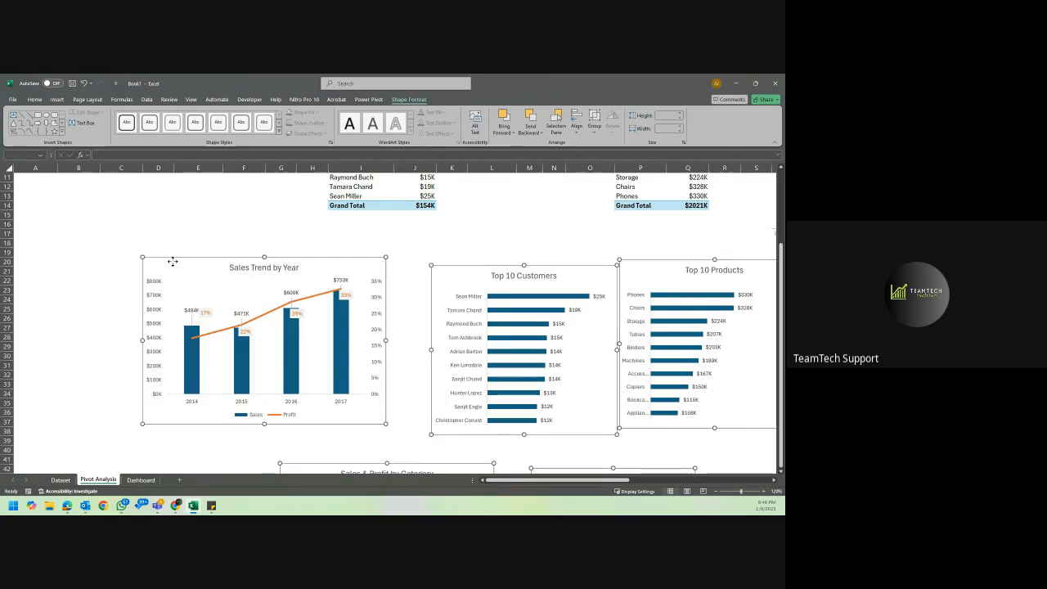
pyautogui.hotkey('ctrl', 'x')
pyautogui.click(141, 480)
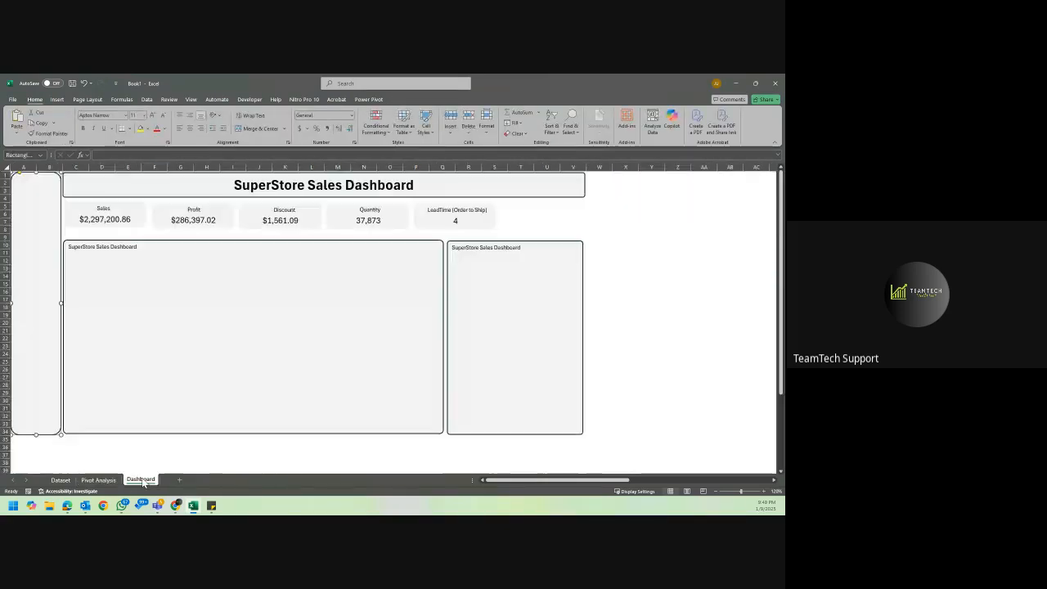
pyautogui.click(125, 250)
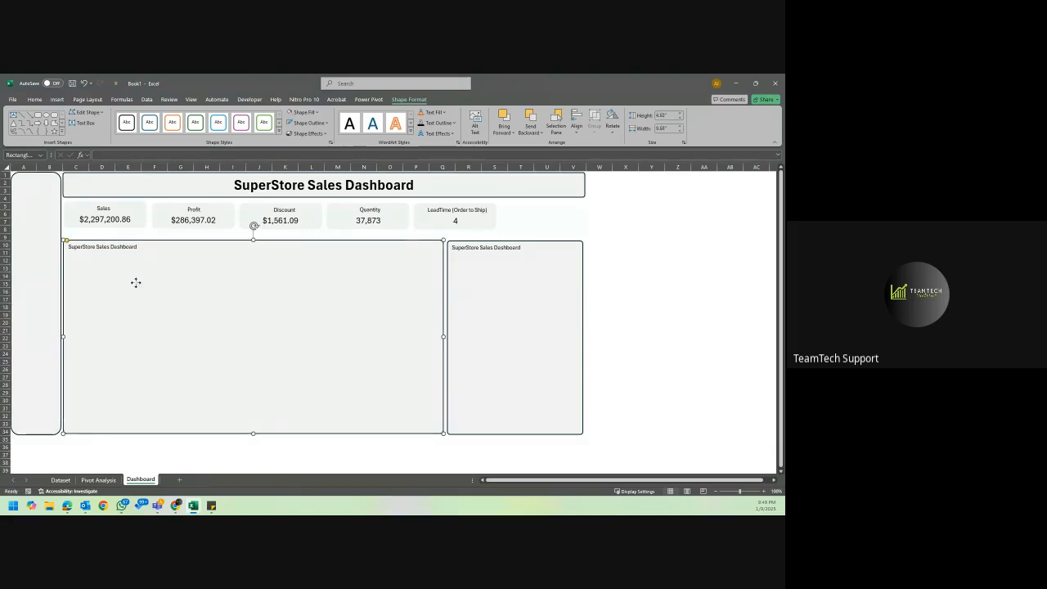
pyautogui.hotkey('ctrl', 'v')
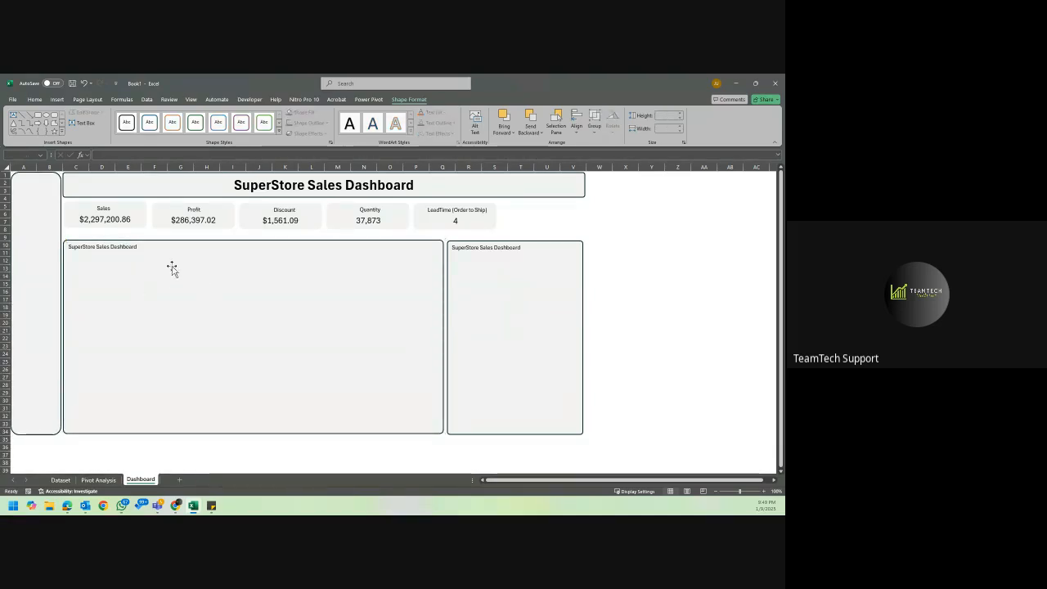
# Delete the placeholder text "SuperStore Sales Dashboard" from the wide chart panel.
pyautogui.click(146, 244)
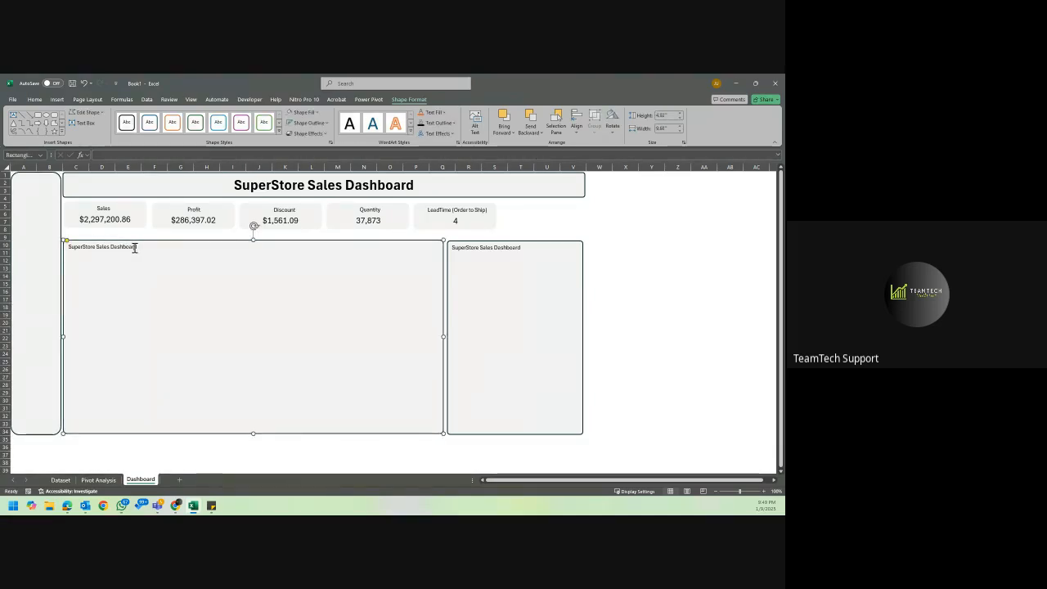
pyautogui.tripleClick(135, 247)
pyautogui.press('Delete')
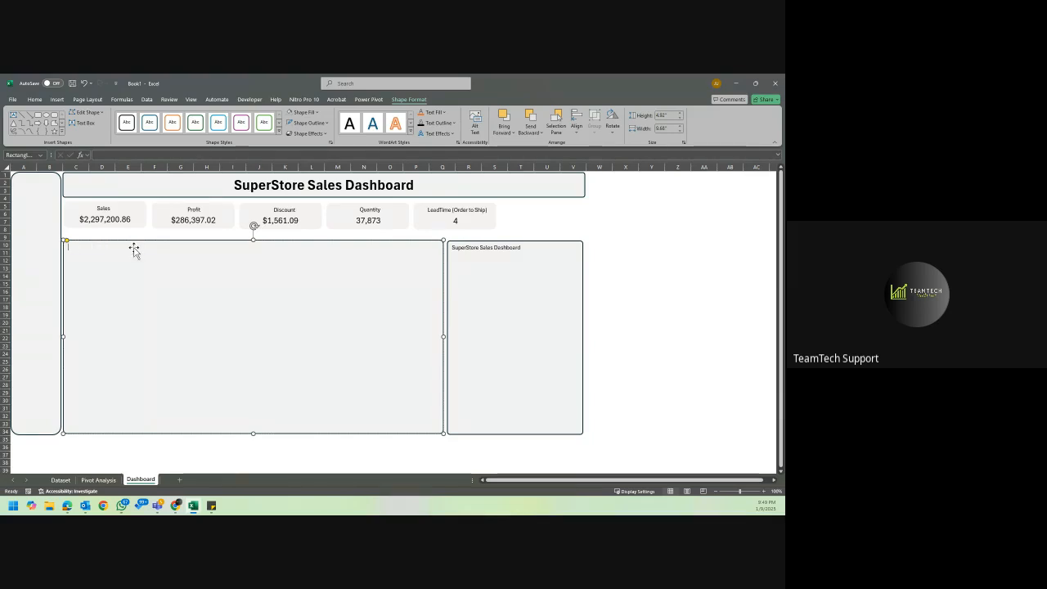
# Examine the Pivot Analysis sheet and the area around the Dashboard panels for the moved charts.
pyautogui.click(85, 481)
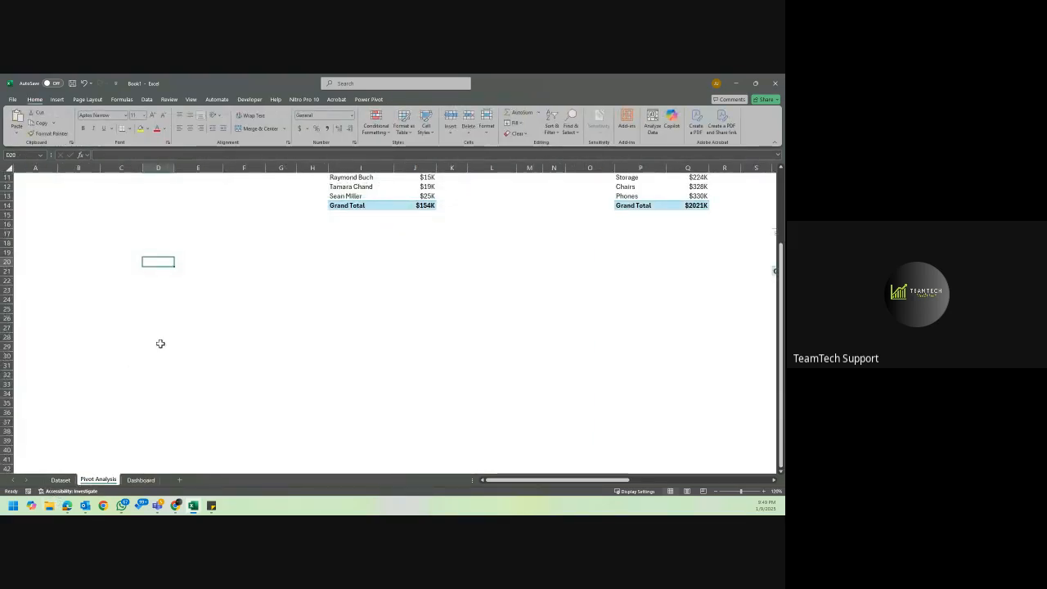
pyautogui.click(142, 480)
pyautogui.scroll(-6, 281, 296)
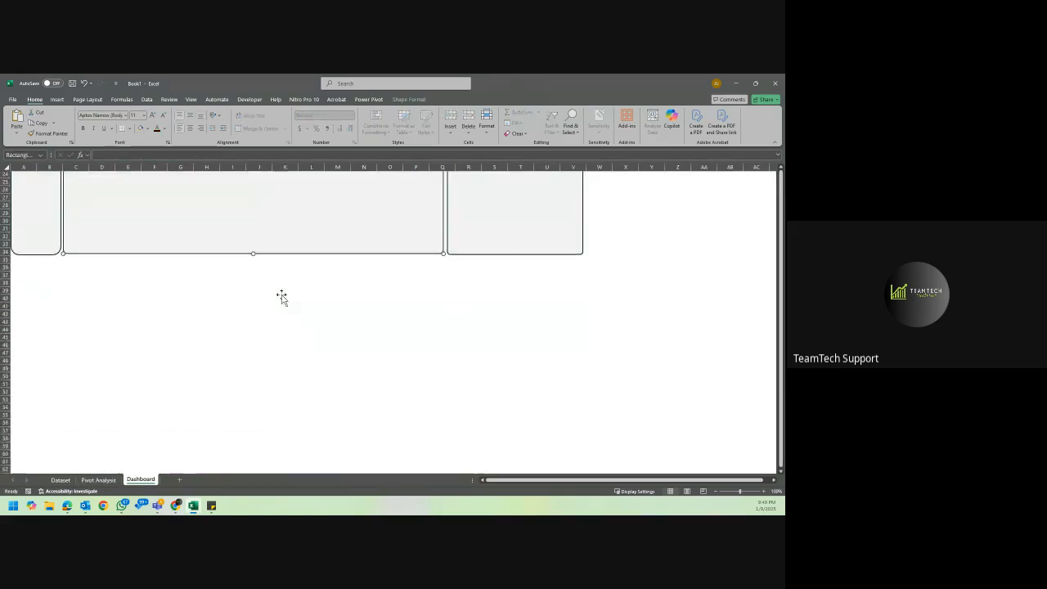
pyautogui.scroll(6, 280, 296)
pyautogui.click(624, 259)
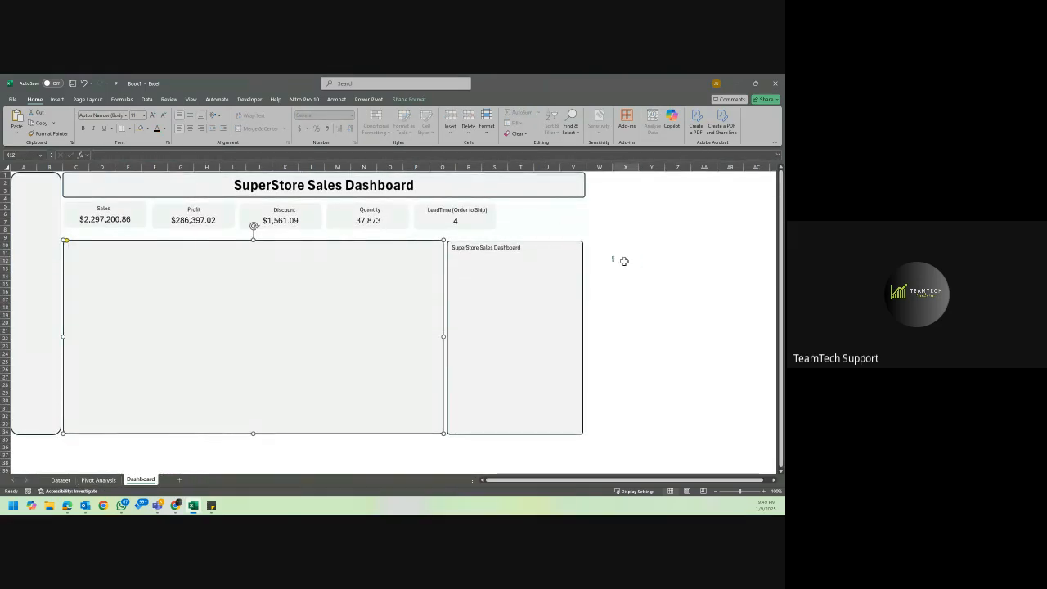
pyautogui.hscroll(5, 624, 259)
pyautogui.hscroll(-6, 624, 259)
pyautogui.hscroll(1, 490, 294)
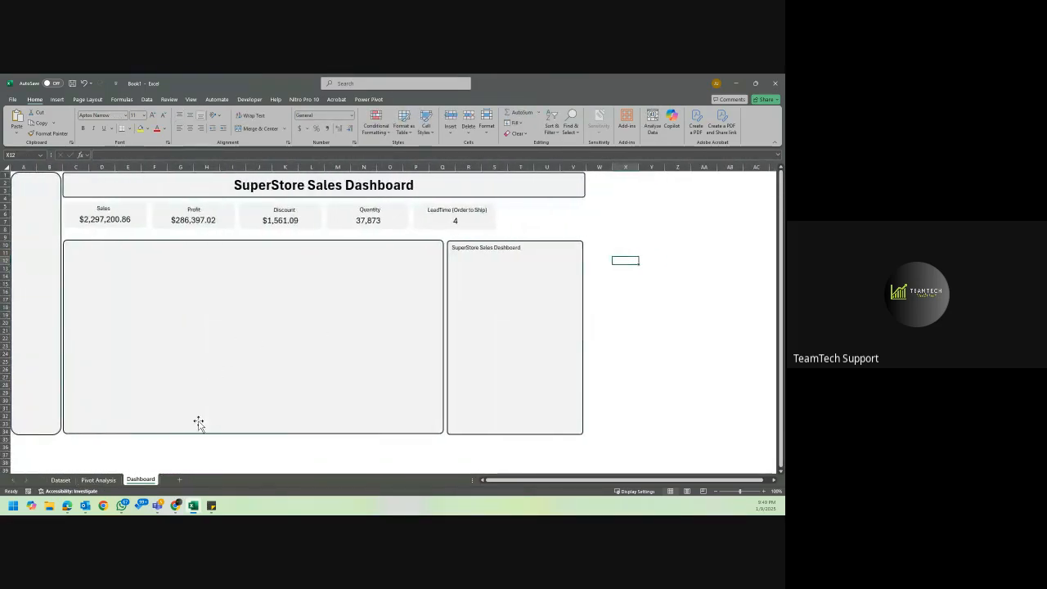
# Undo the placeholder text deletion and the chart move, restoring the charts on the Pivot Analysis sheet.
pyautogui.click(99, 479)
pyautogui.hotkey('ctrl', 'z')
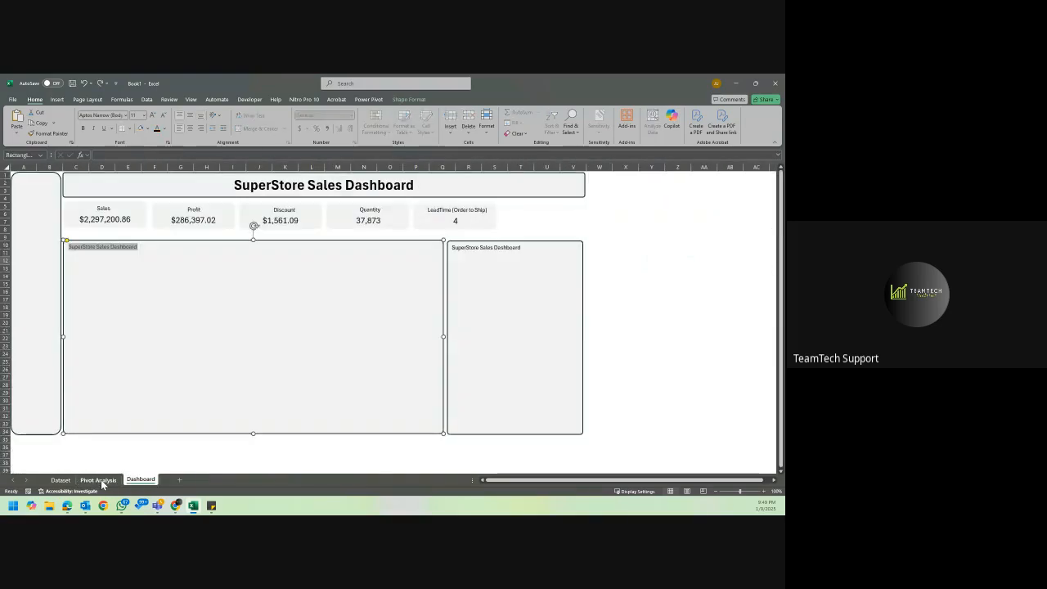
pyautogui.hotkey('ctrl', 'z')
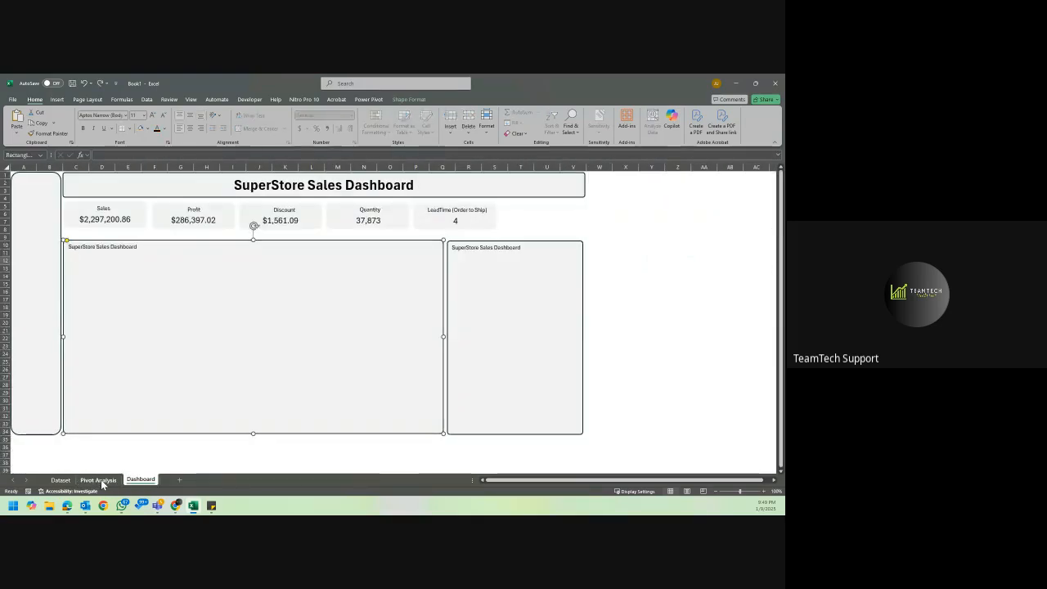
pyautogui.click(99, 480)
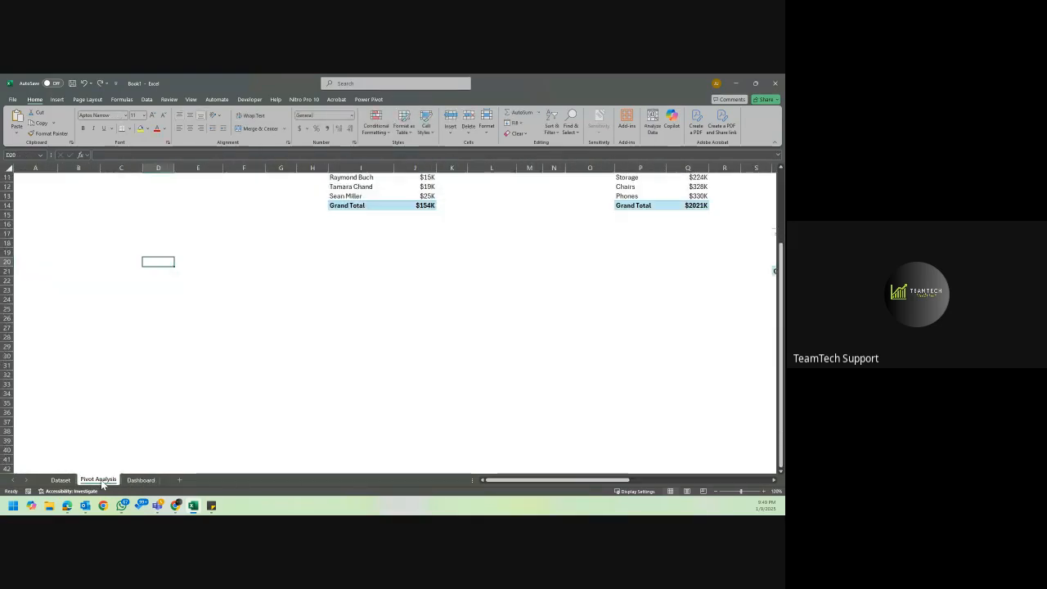
# Deselect the Pivot Analysis charts and clear the "SuperStore Sales Dashboard" placeholder text from the Dashboard's wide chart panel.
pyautogui.click(104, 394)
pyautogui.click(143, 480)
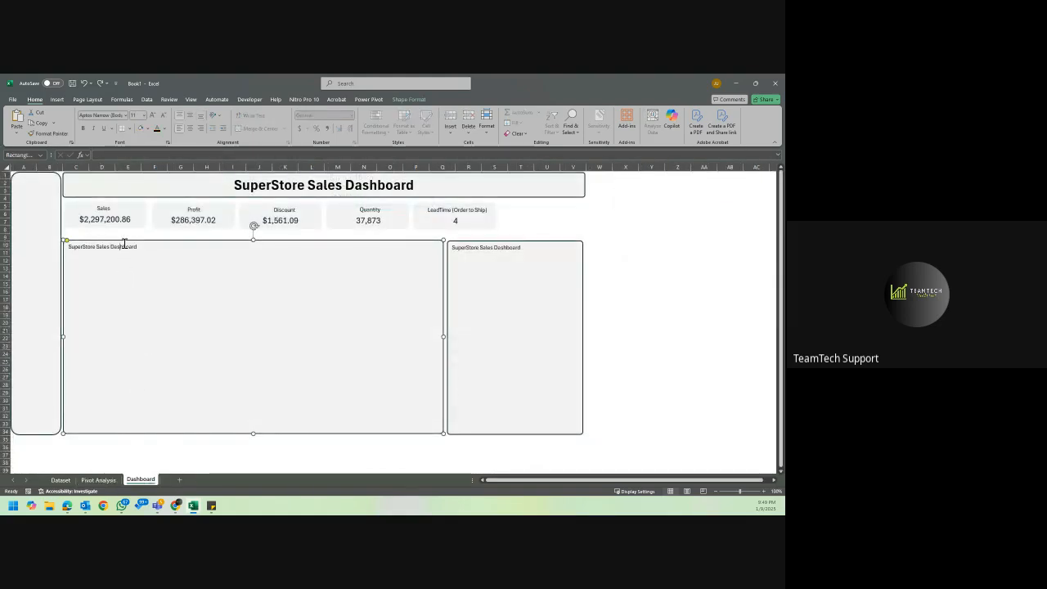
pyautogui.press('Delete')
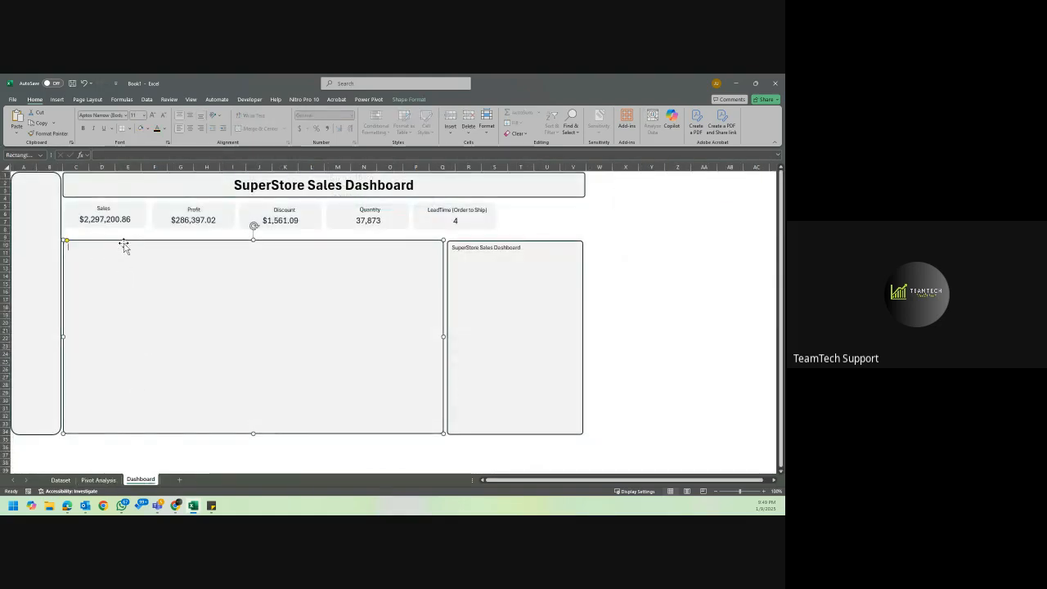
# Move the Sales Trend by Year chart from Pivot Analysis into the Dashboard's wide panel and shrink it in the upper corner.
pyautogui.click(86, 480)
pyautogui.click(205, 279)
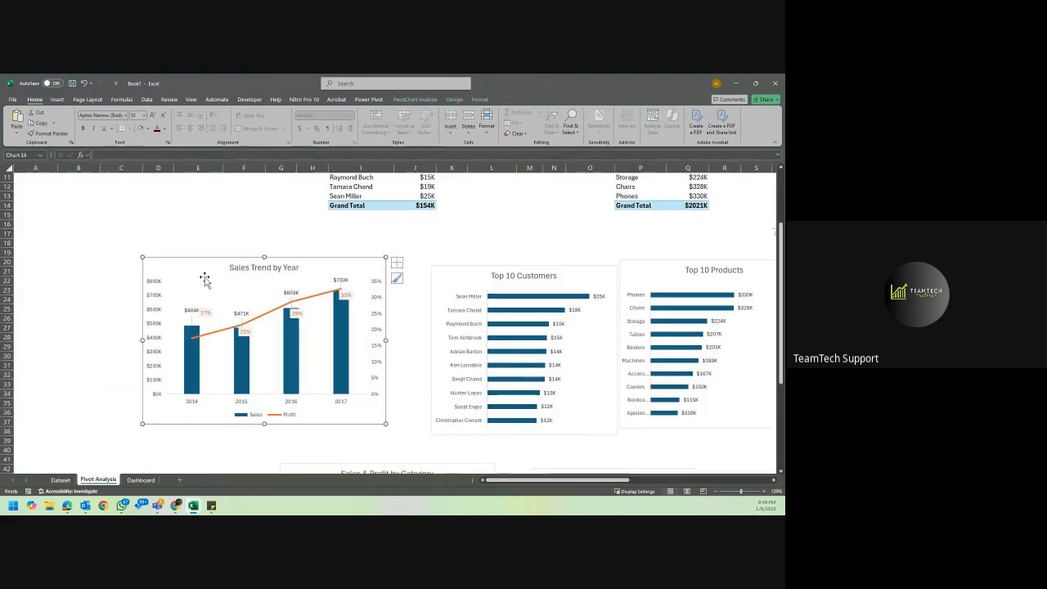
pyautogui.hotkey('ctrl', 'x')
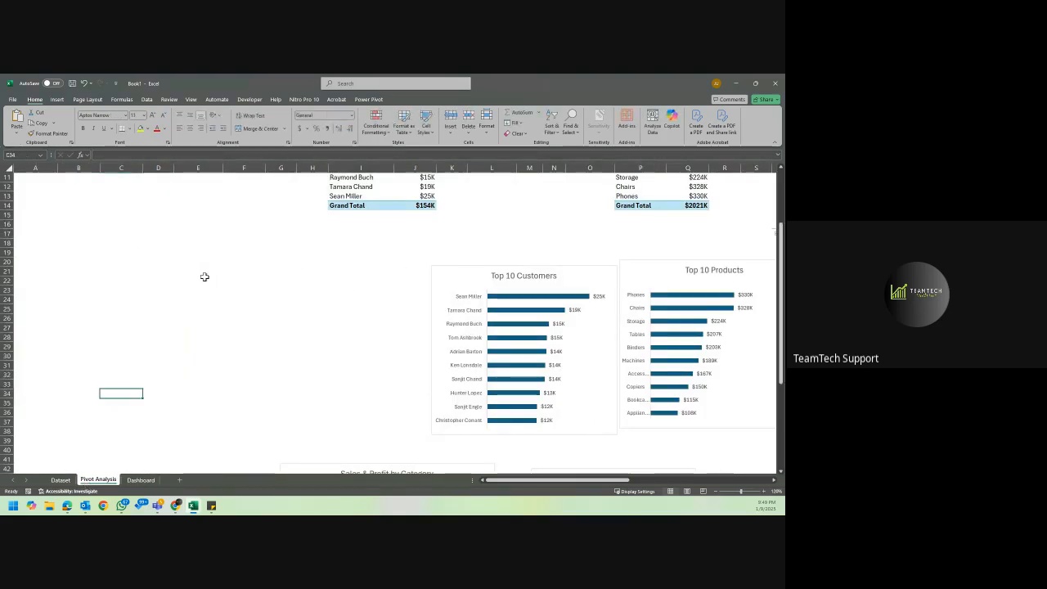
pyautogui.click(140, 480)
pyautogui.hotkey('ctrl', 'v')
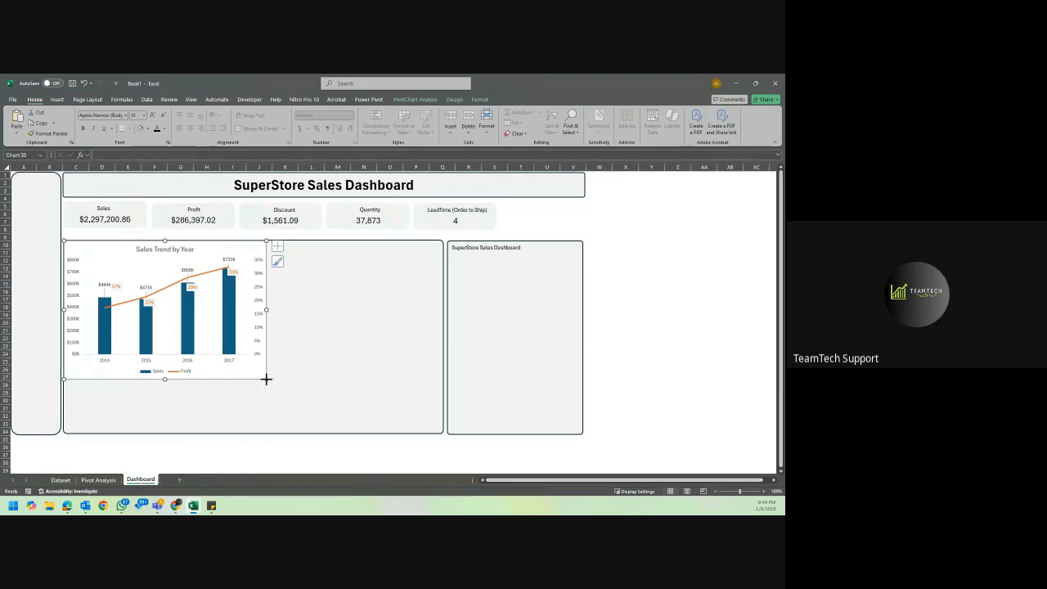
pyautogui.moveTo(266, 379); pyautogui.dragTo(212, 340)
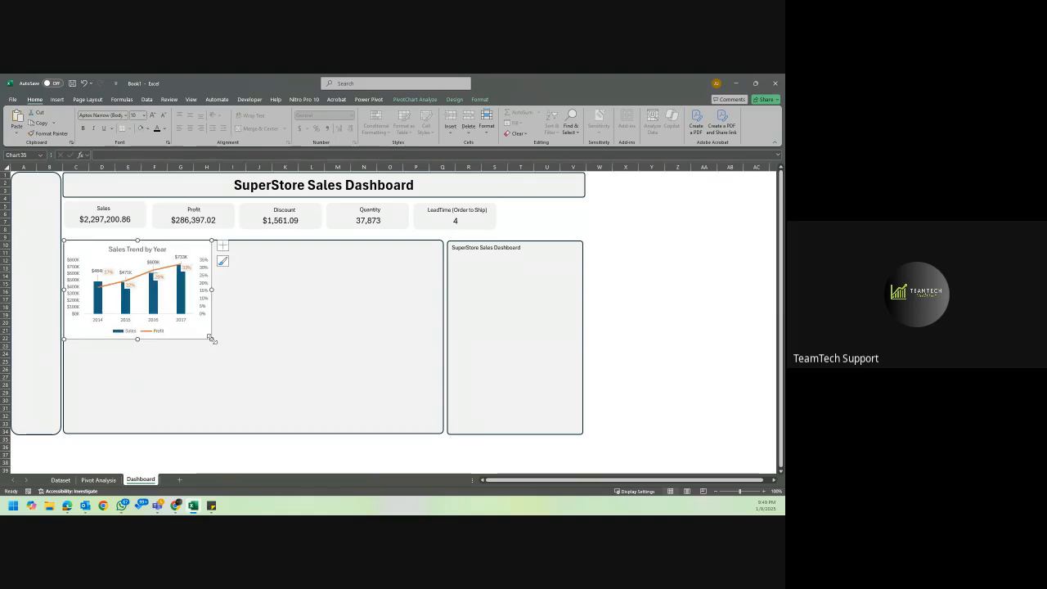
# Undo the resizing and pasting of the Sales Trend by Year chart on the Dashboard sheet.
pyautogui.click(98, 479)
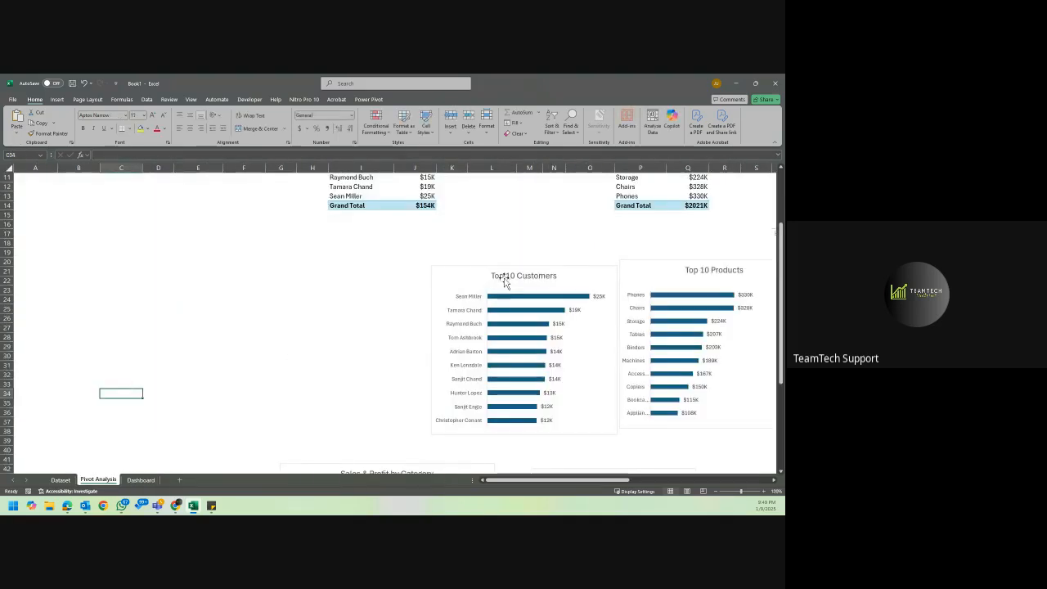
pyautogui.click(466, 280)
pyautogui.hotkey('ctrl', 'z')
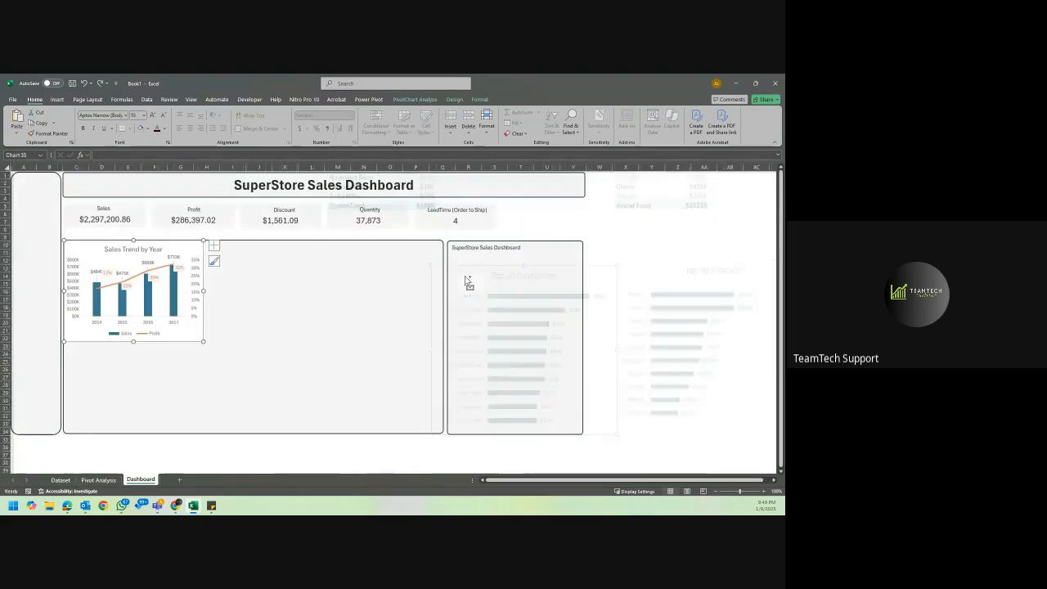
pyautogui.hotkey('ctrl', 'z')
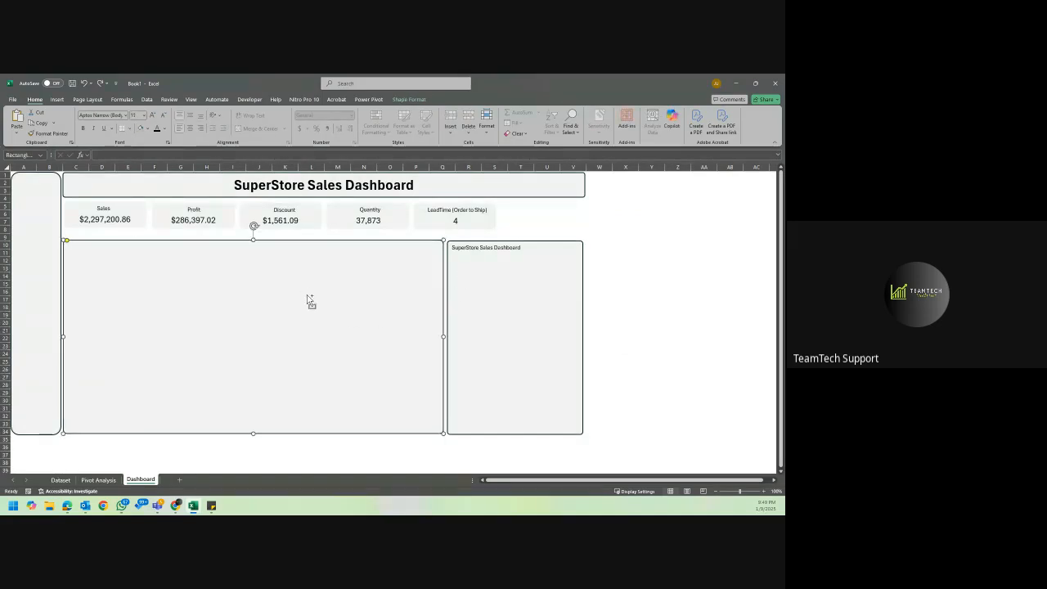
pyautogui.click(619, 237)
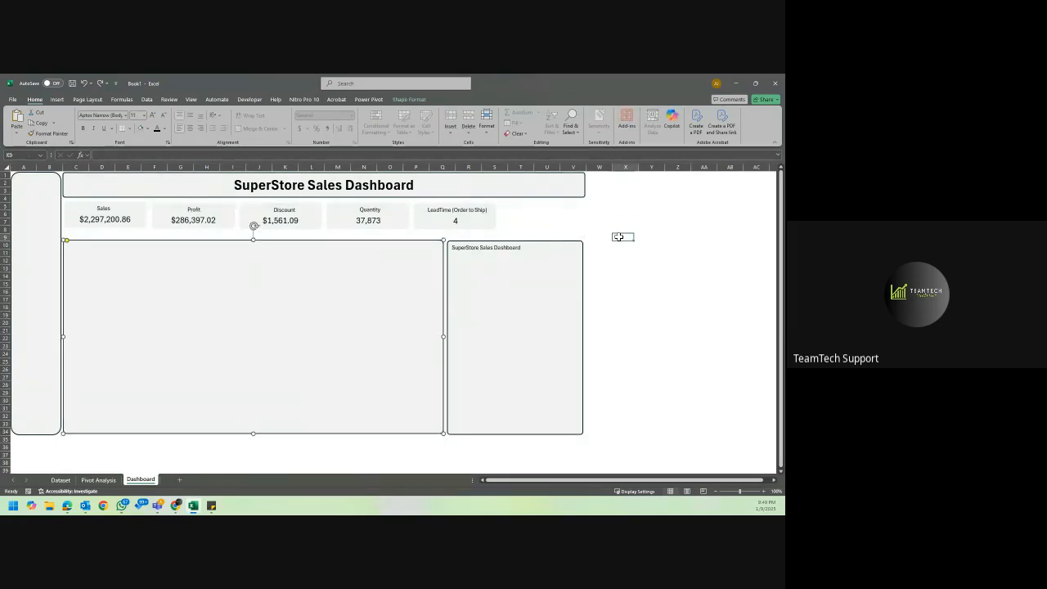
pyautogui.click(411, 280)
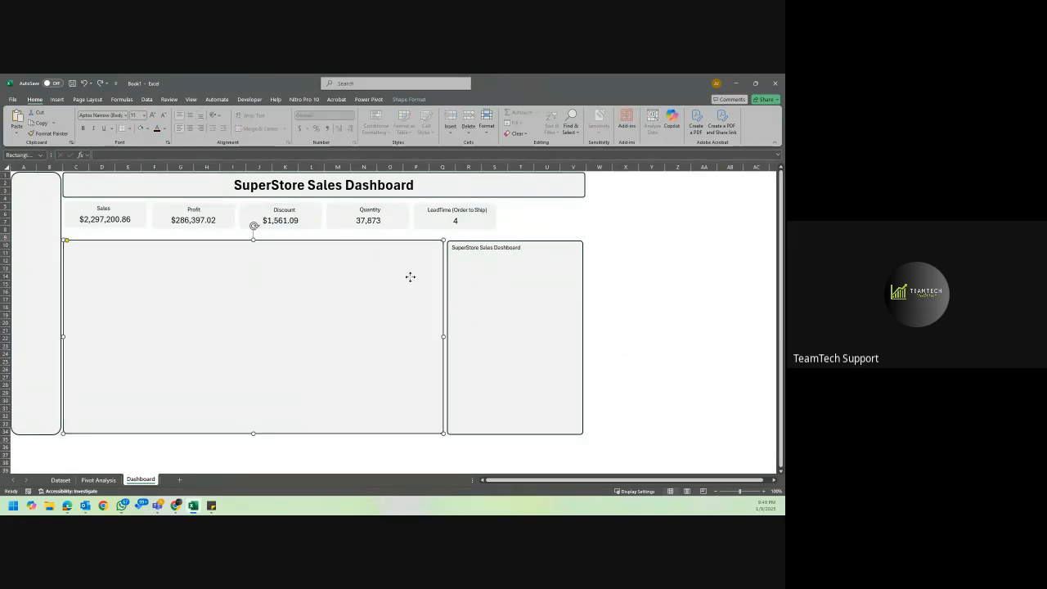
pyautogui.moveTo(656, 221); pyautogui.dragTo(414, 265)
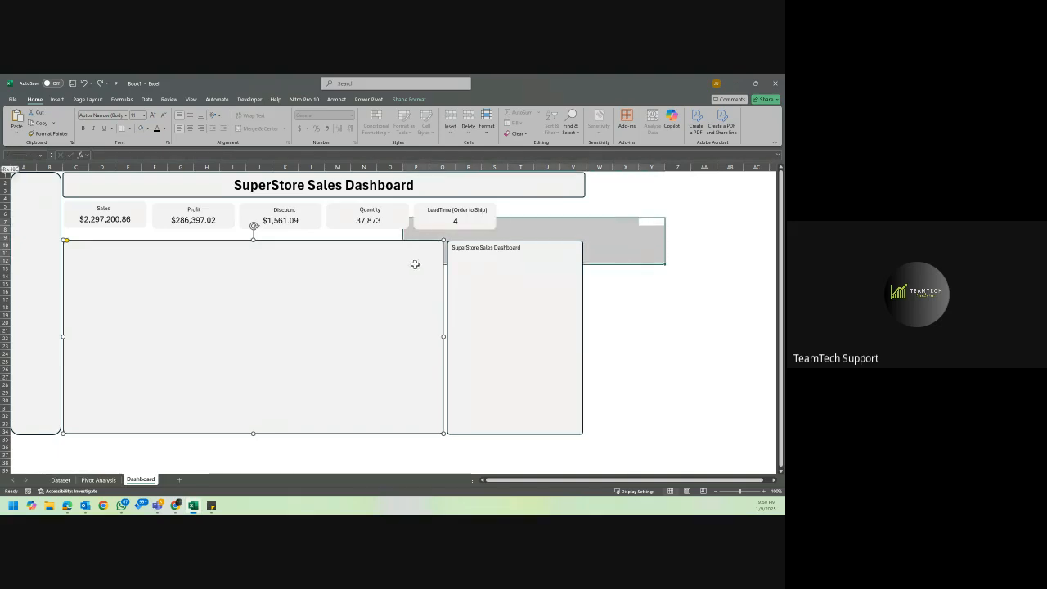
pyautogui.click(626, 306)
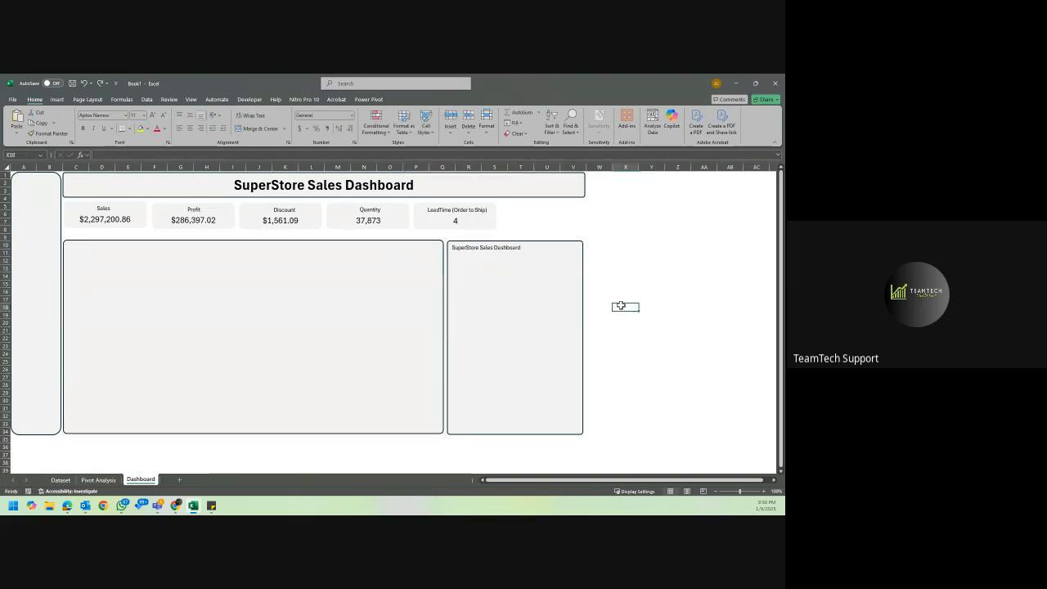
# Send the wide chart panel backward in the Dashboard's object stacking order and deselect it.
pyautogui.click(362, 265)
pyautogui.click(409, 100)
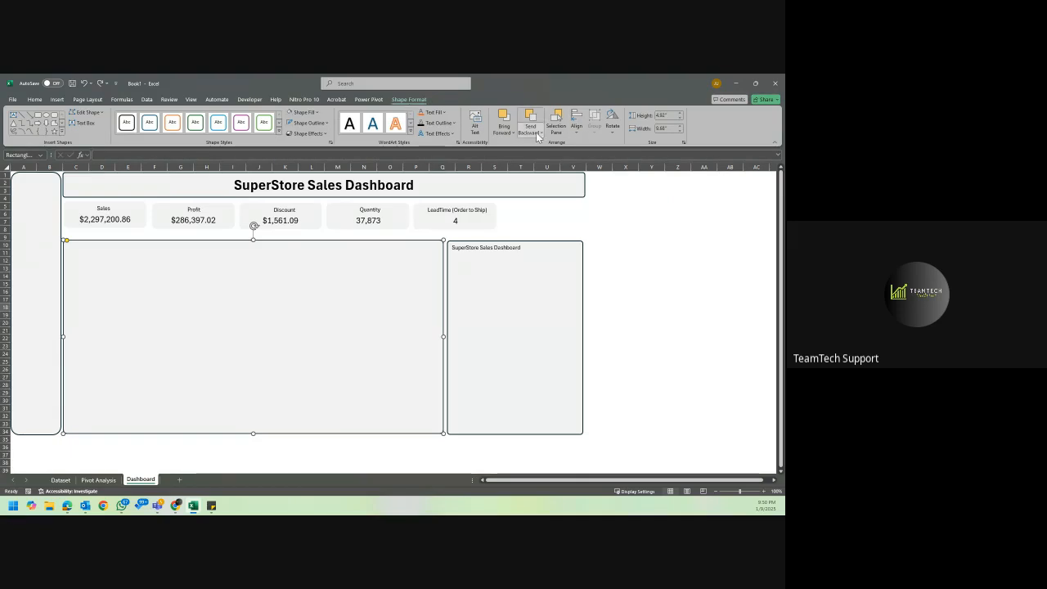
pyautogui.click(537, 133)
pyautogui.click(548, 155)
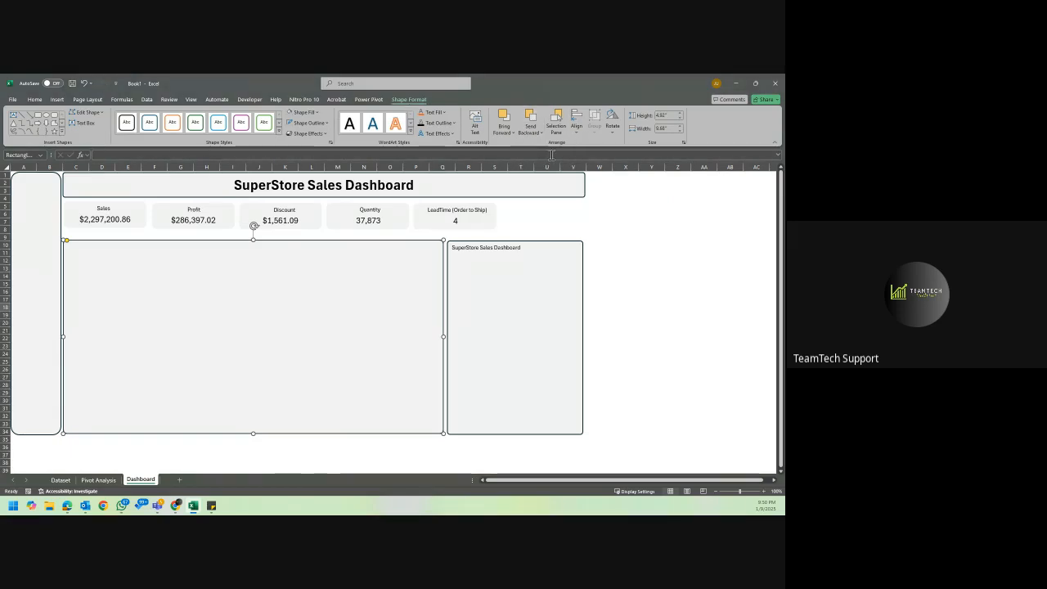
pyautogui.click(626, 299)
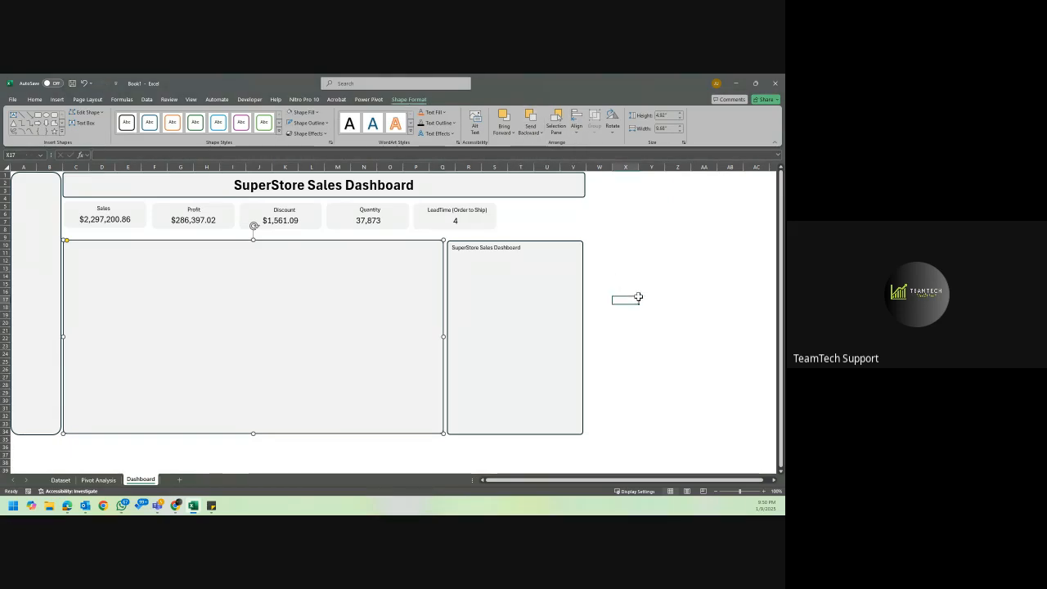
# Try placing the Sales Trend by Year chart over the wide chart panel again.
pyautogui.click(358, 294)
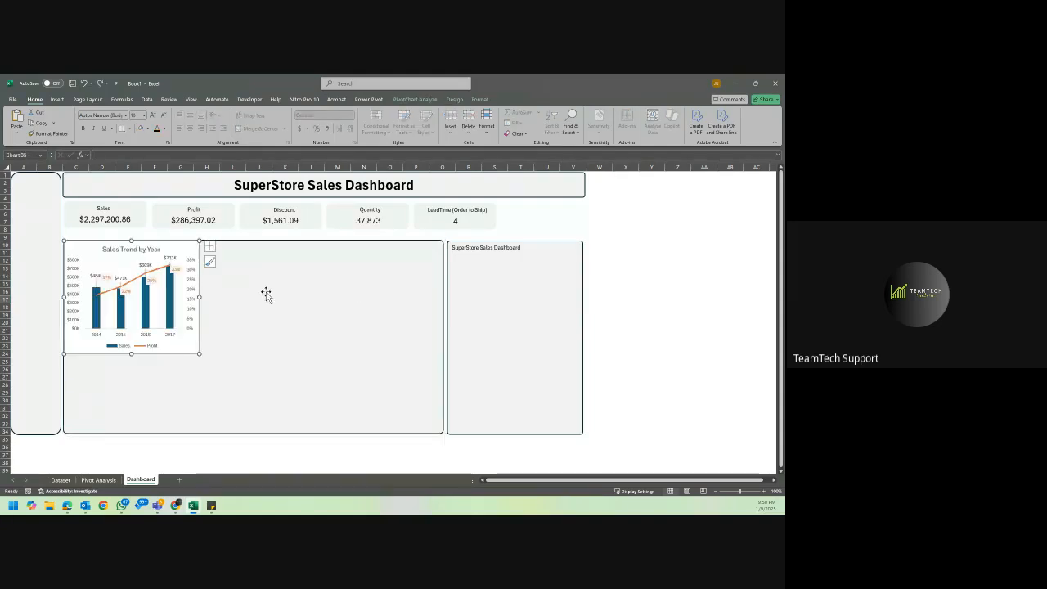
pyautogui.click(665, 267)
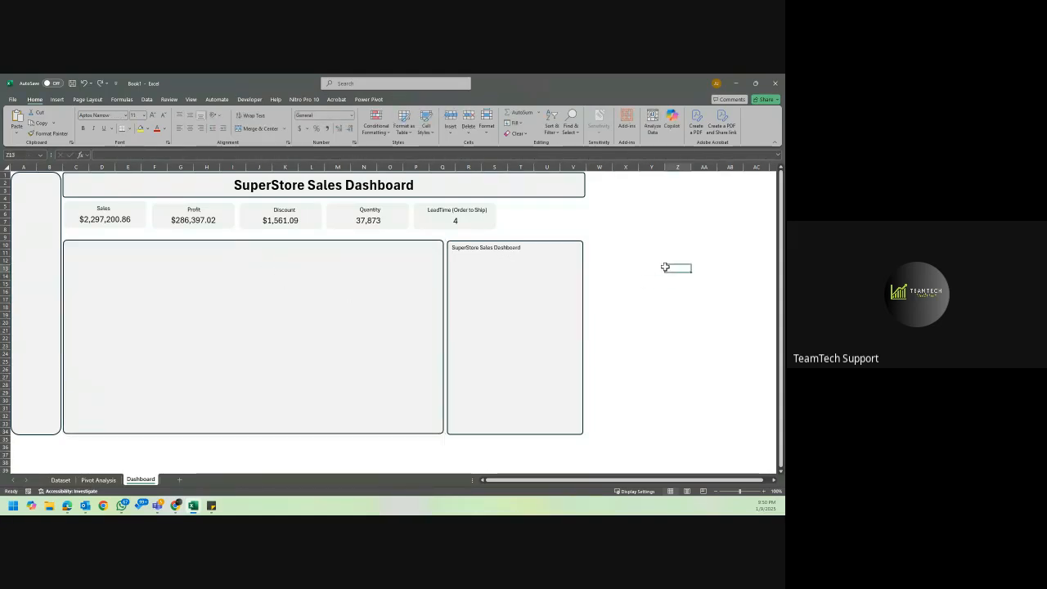
# Send the wide chart panel on the Dashboard to the back of the object stacking order and deselect it.
pyautogui.click(430, 278)
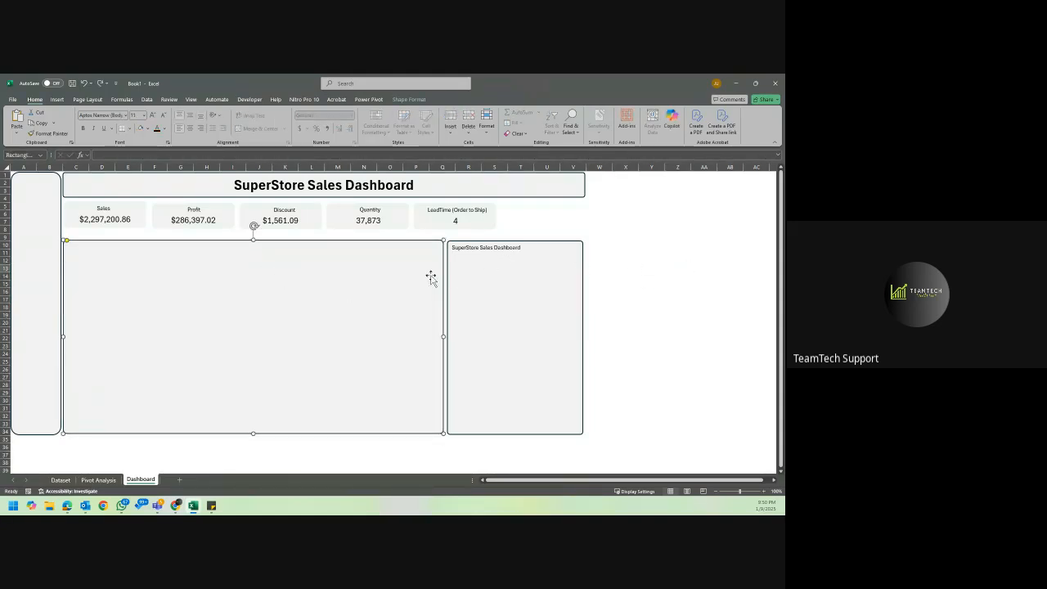
pyautogui.click(415, 100)
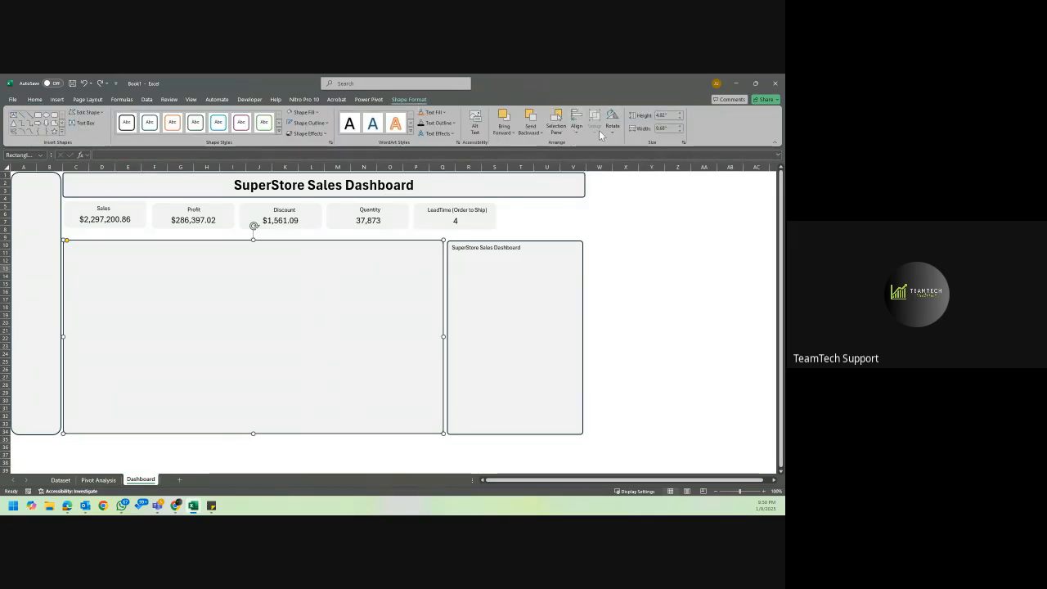
pyautogui.click(575, 131)
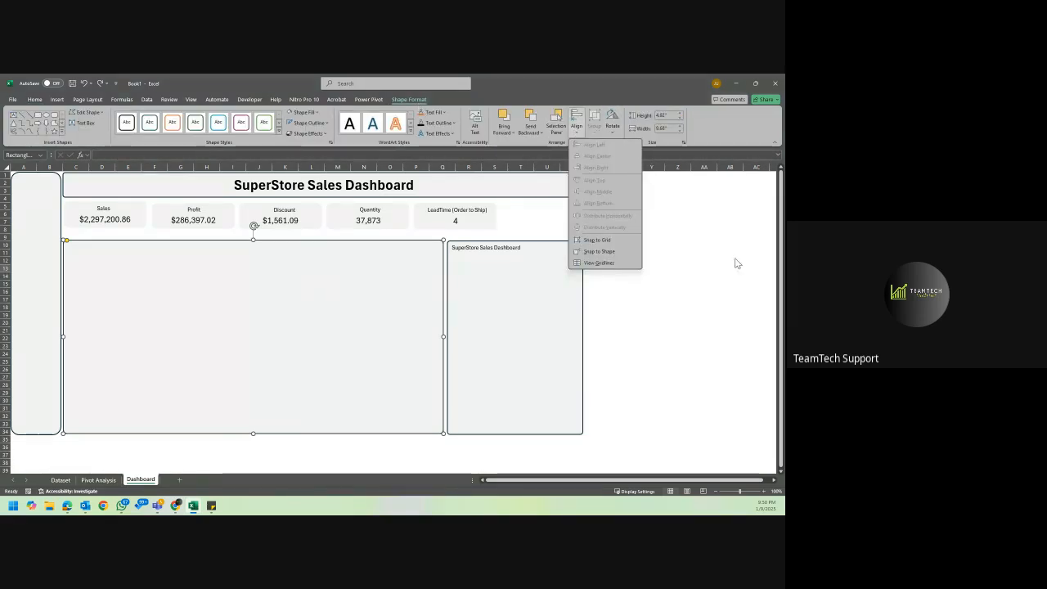
pyautogui.click(538, 133)
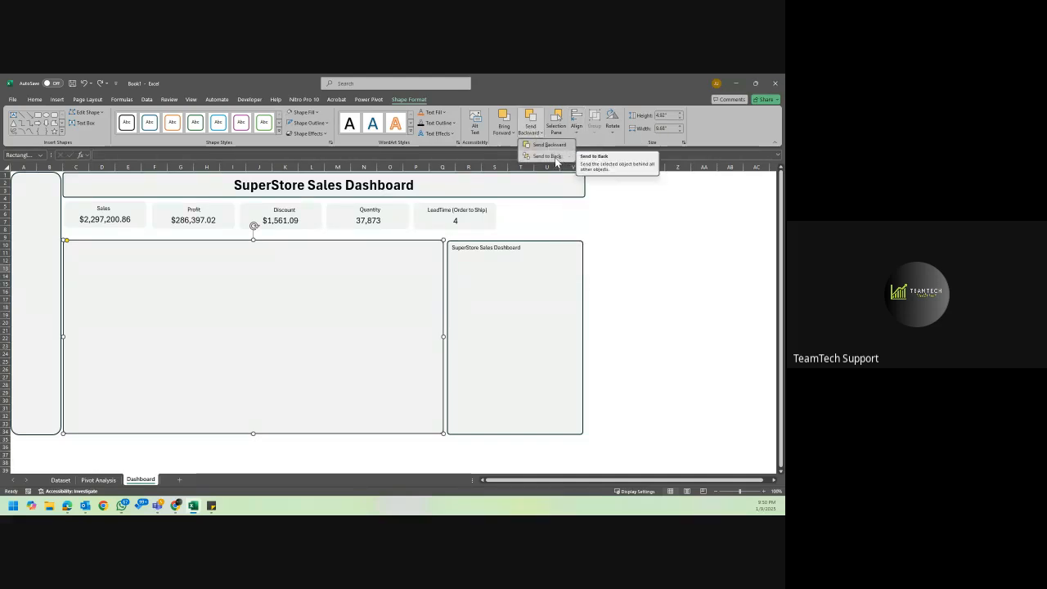
pyautogui.click(555, 157)
pyautogui.click(533, 131)
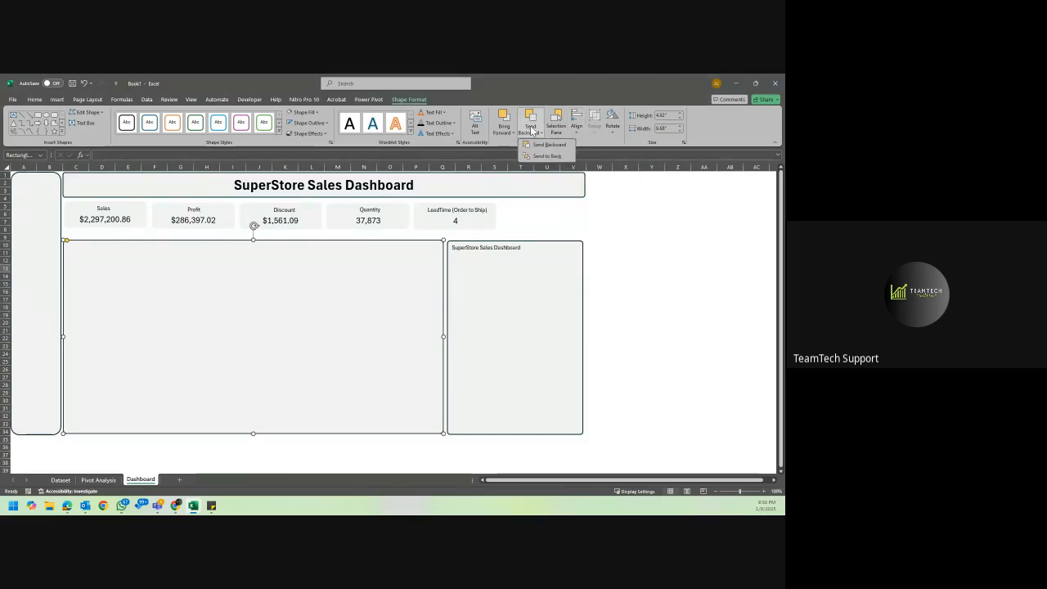
pyautogui.click(652, 293)
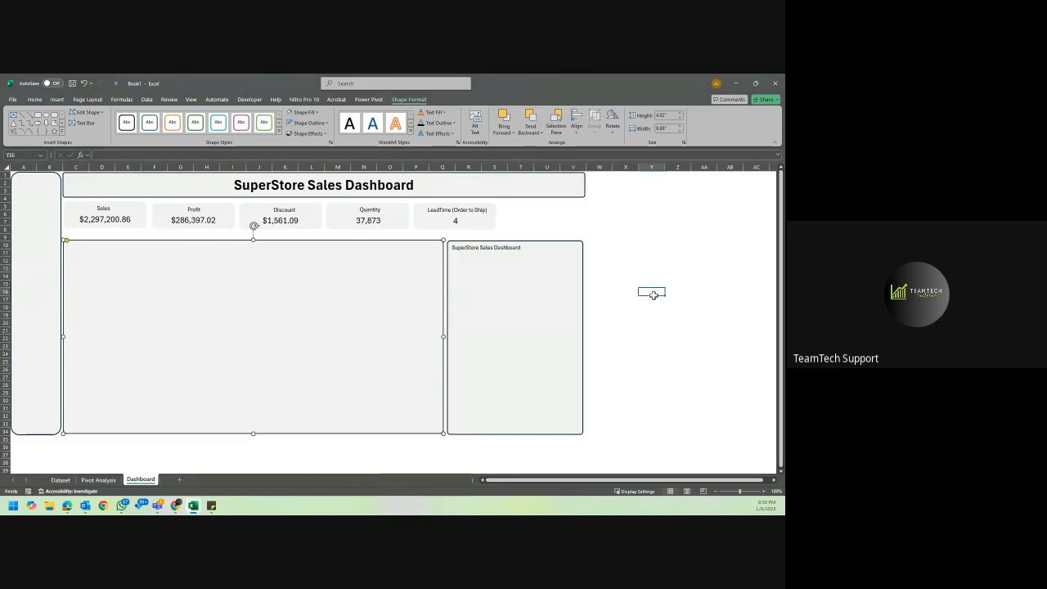
# Try nudging the wide chart panel down the sheet and back up beneath the KPI cards.
pyautogui.click(423, 328)
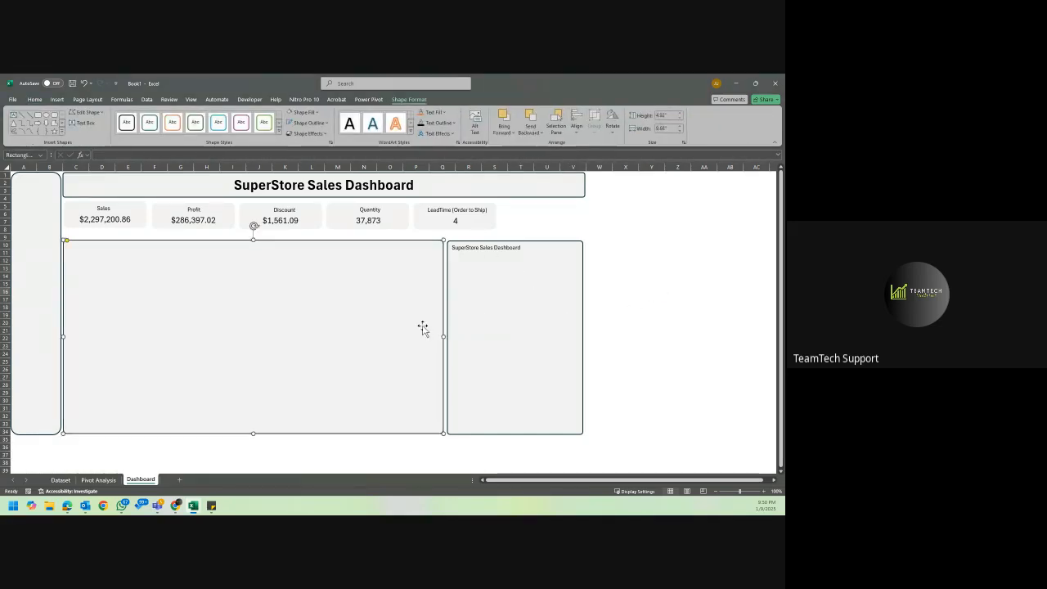
pyautogui.press('Down')
pyautogui.press('Down')
pyautogui.press('Down')
pyautogui.press('Down')
pyautogui.press('Down')
pyautogui.press('Down')
pyautogui.press('Down')
pyautogui.press('Down')
pyautogui.press('Down')
pyautogui.press('Down')
pyautogui.press('Down')
pyautogui.press('Down')
pyautogui.press('Down')
pyautogui.press('Down')
pyautogui.press('Down')
pyautogui.press('Down')
pyautogui.press('Down')
pyautogui.press('Down')
pyautogui.press('Down')
pyautogui.press('Down')
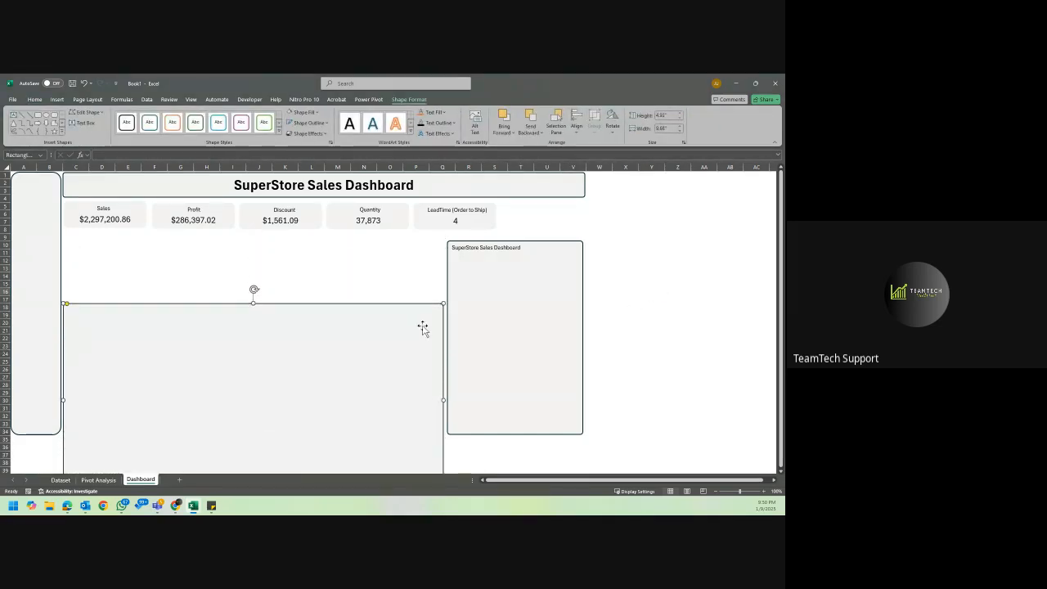
pyautogui.press('Up')
pyautogui.press('Up')
pyautogui.press('Up')
pyautogui.press('Up')
pyautogui.press('Up')
pyautogui.press('Up')
pyautogui.press('Up')
pyautogui.press('Up')
pyautogui.press('Up')
pyautogui.press('Up')
pyautogui.press('Up')
pyautogui.press('Up')
pyautogui.press('Up')
pyautogui.press('Up')
pyautogui.press('Up')
pyautogui.press('Up')
pyautogui.press('Up')
pyautogui.press('Up')
pyautogui.press('Up')
pyautogui.press('Up')
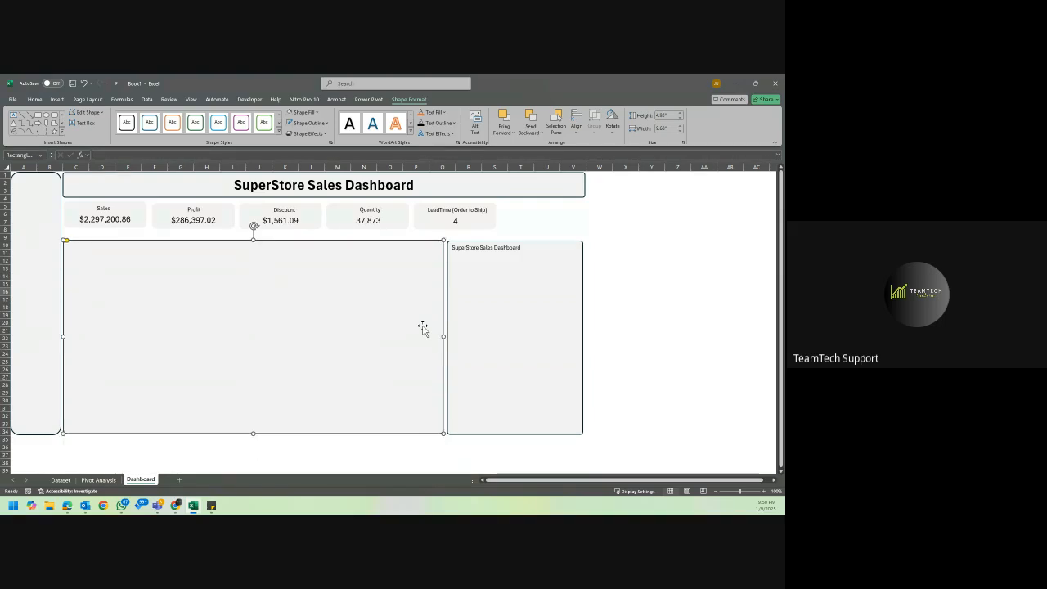
pyautogui.click(704, 292)
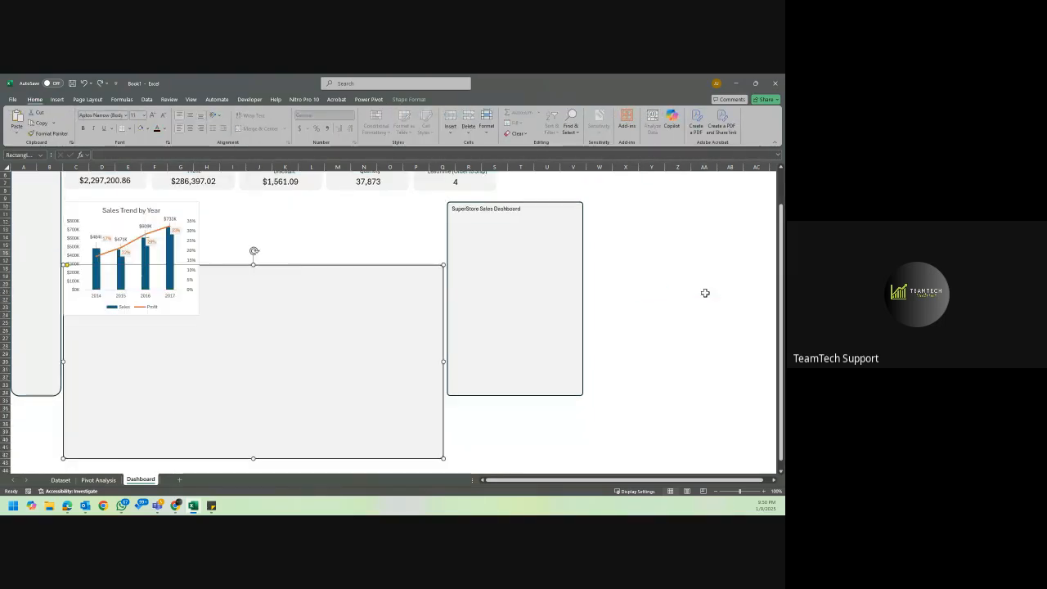
# Park the Sales Trend by Year chart beyond the narrow panel and move the wide panel back beneath the KPI cards, extending it to row 34.
pyautogui.click(136, 205)
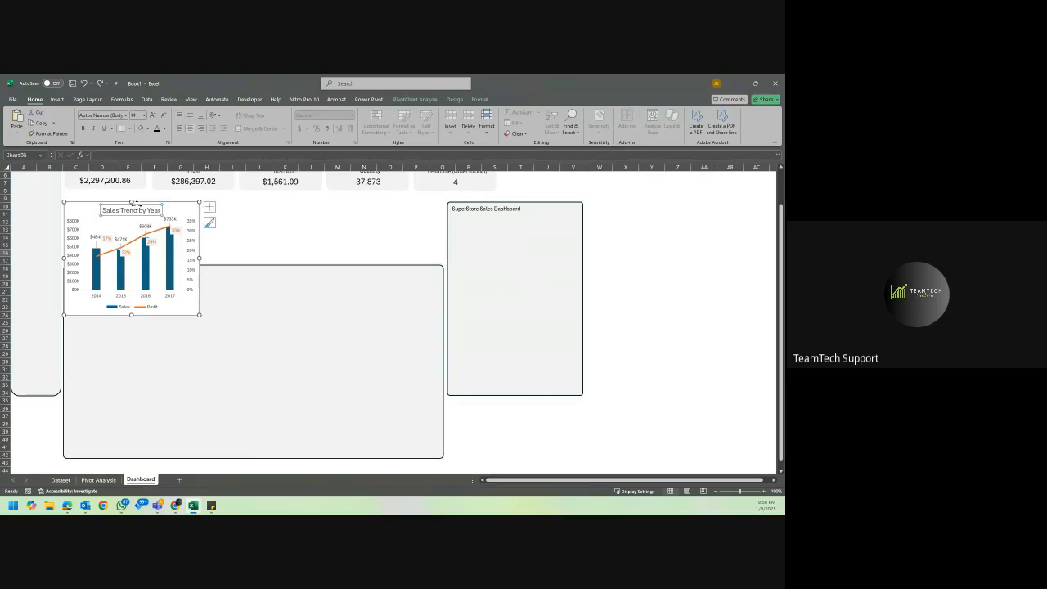
pyautogui.click(184, 209)
pyautogui.moveTo(183, 207); pyautogui.dragTo(709, 223)
pyautogui.moveTo(303, 276); pyautogui.dragTo(309, 207)
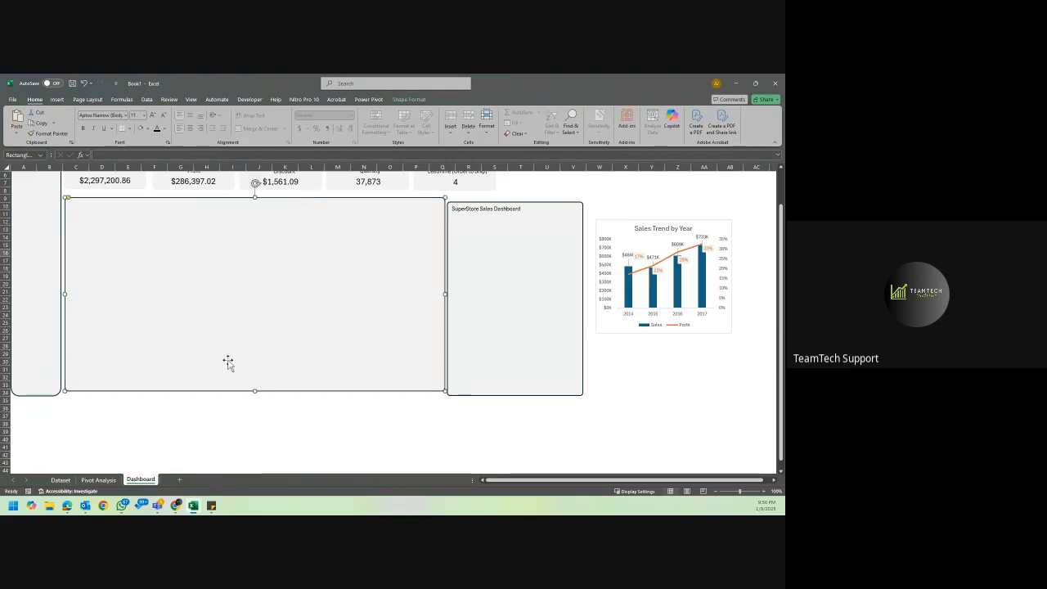
pyautogui.moveTo(254, 392); pyautogui.dragTo(254, 397)
# Place the Sales Trend by Year chart in the wide panel's upper-left corner, close against the panel's edge.
pyautogui.click(621, 227)
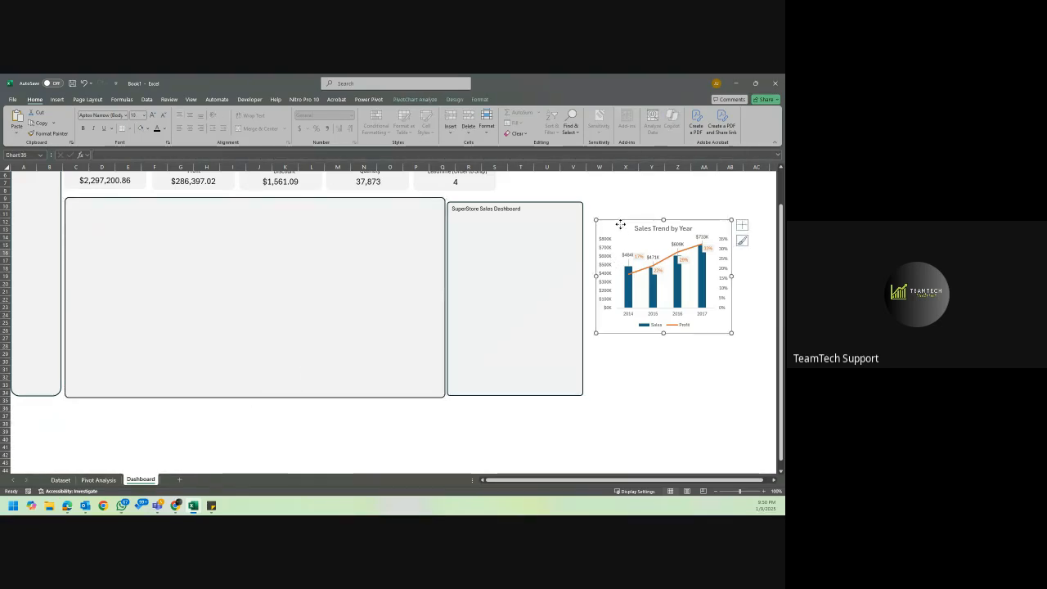
pyautogui.moveTo(622, 227); pyautogui.dragTo(93, 208)
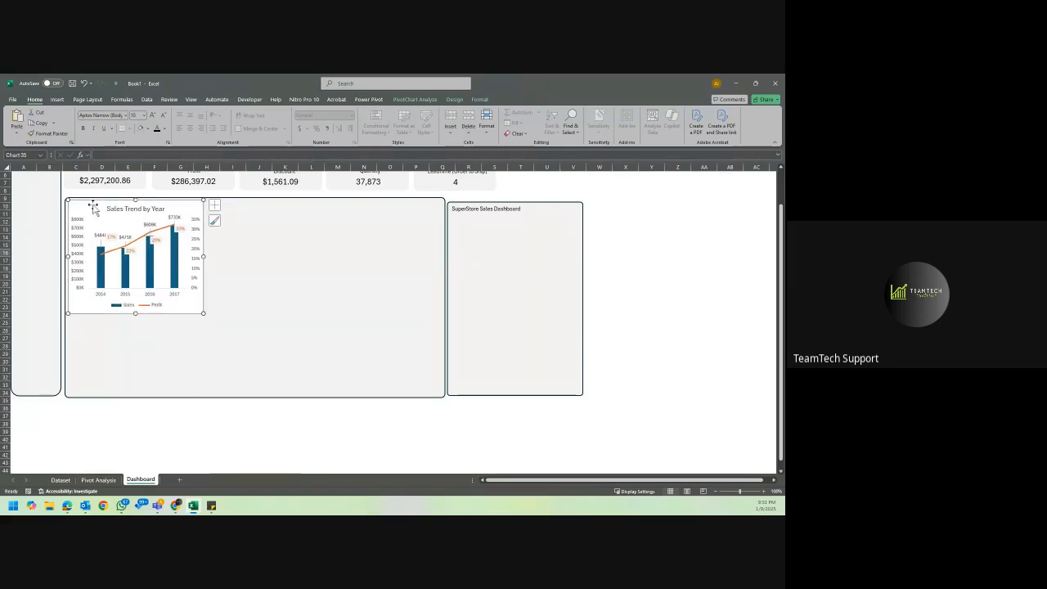
pyautogui.click(687, 230)
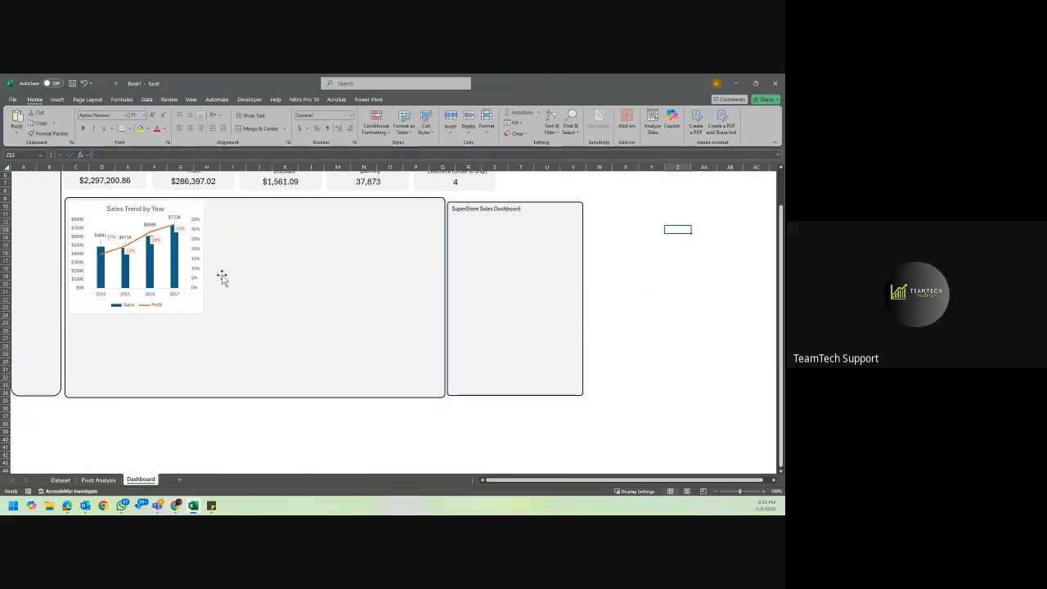
pyautogui.click(203, 310)
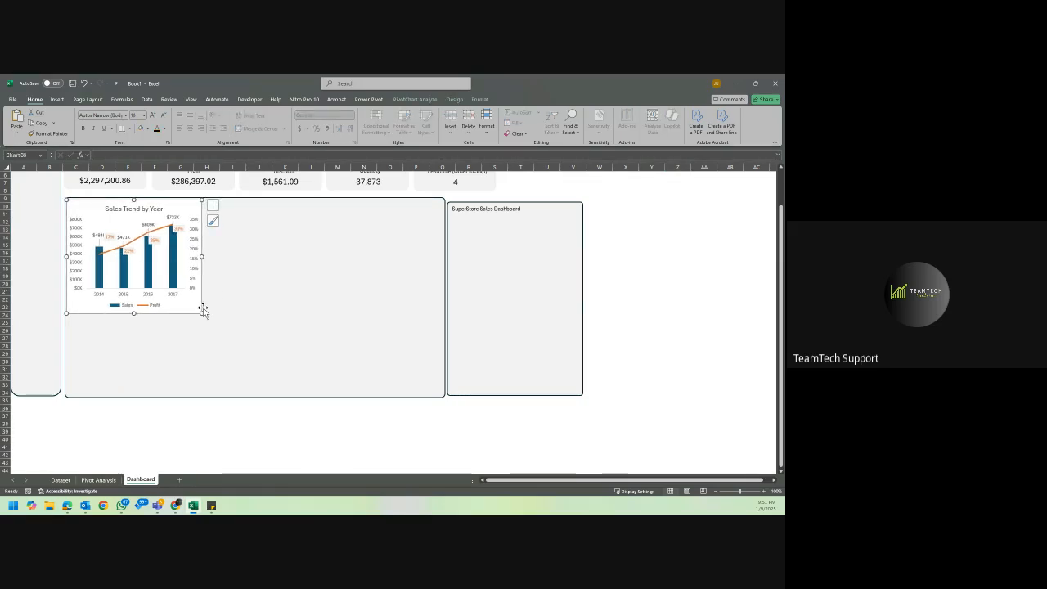
pyautogui.click(707, 308)
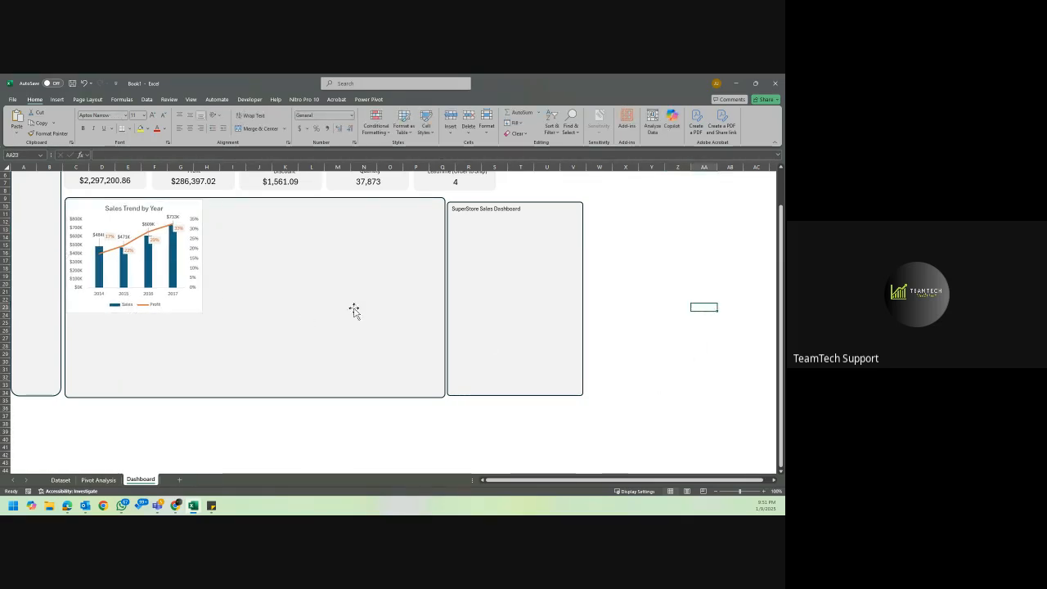
# Move the Top 10 Customers chart from Pivot Analysis into the Dashboard's wide panel, beside the Sales Trend by Year chart.
pyautogui.click(104, 478)
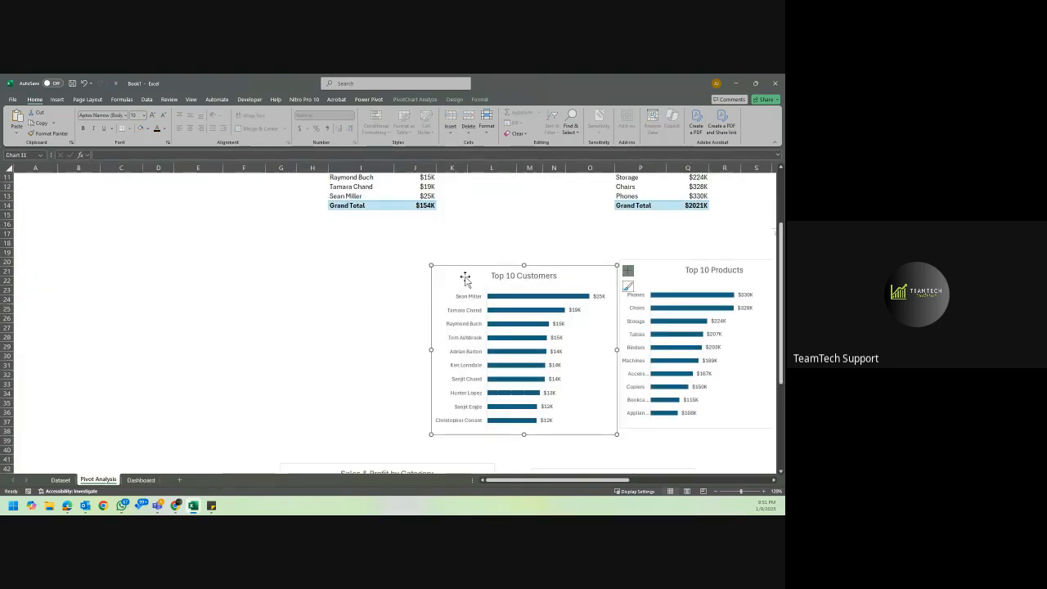
pyautogui.press('Delete')
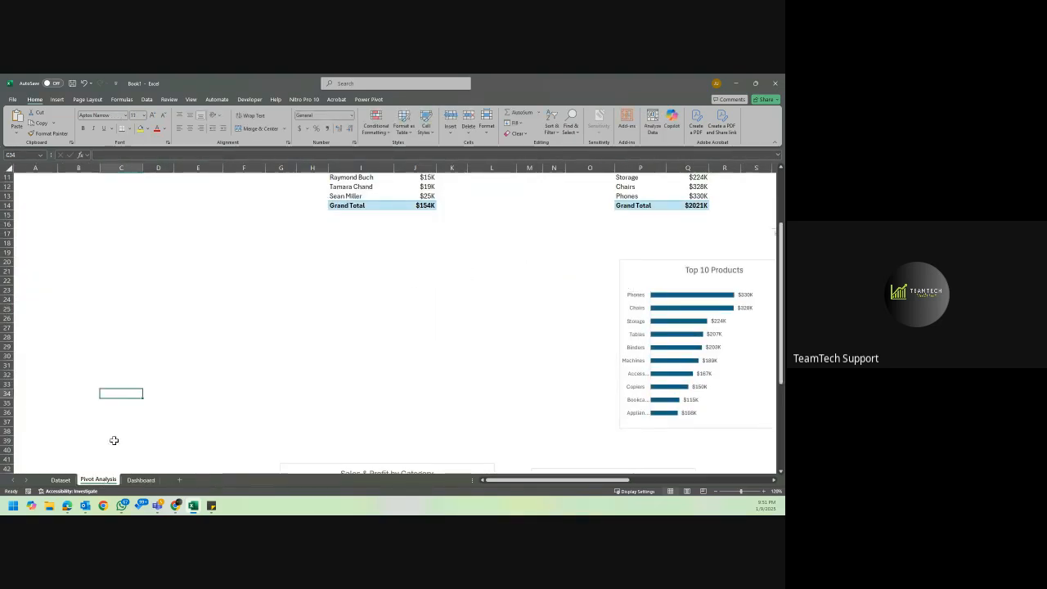
pyautogui.click(141, 479)
pyautogui.click(227, 240)
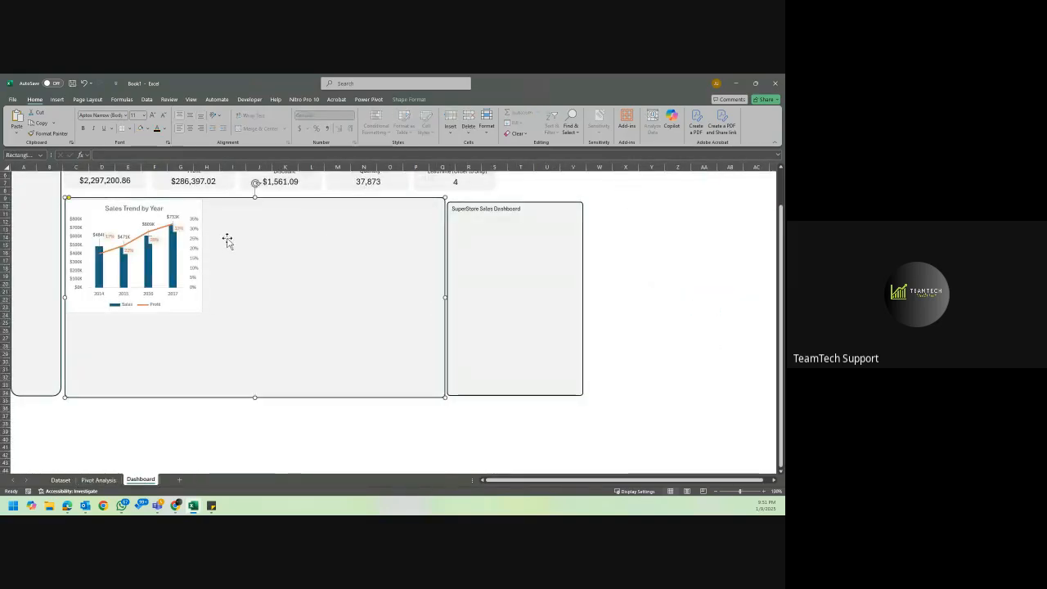
pyautogui.hotkey('ctrl', 'v')
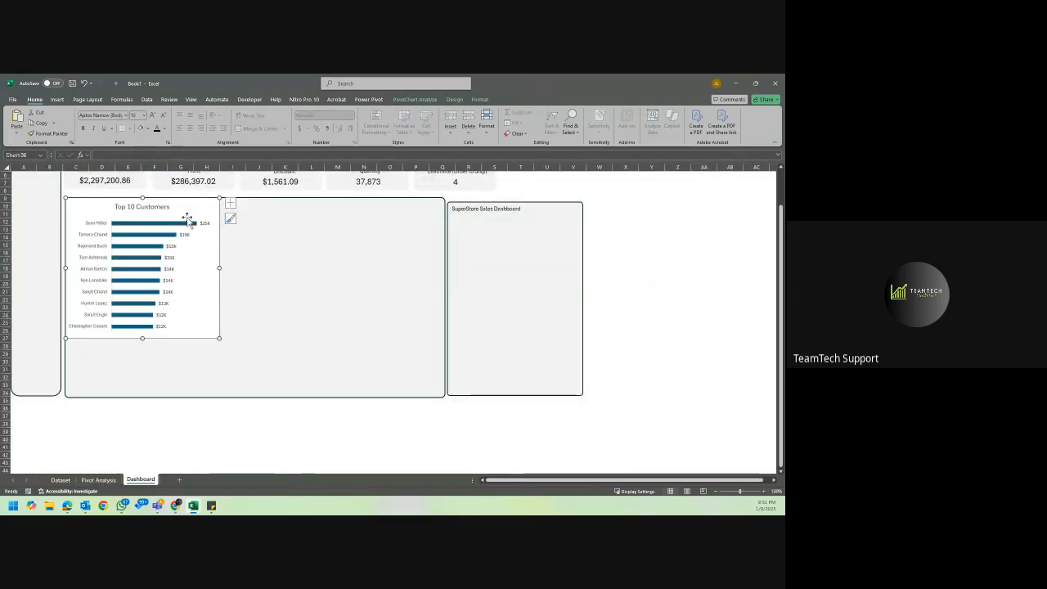
pyautogui.moveTo(180, 203); pyautogui.dragTo(316, 205)
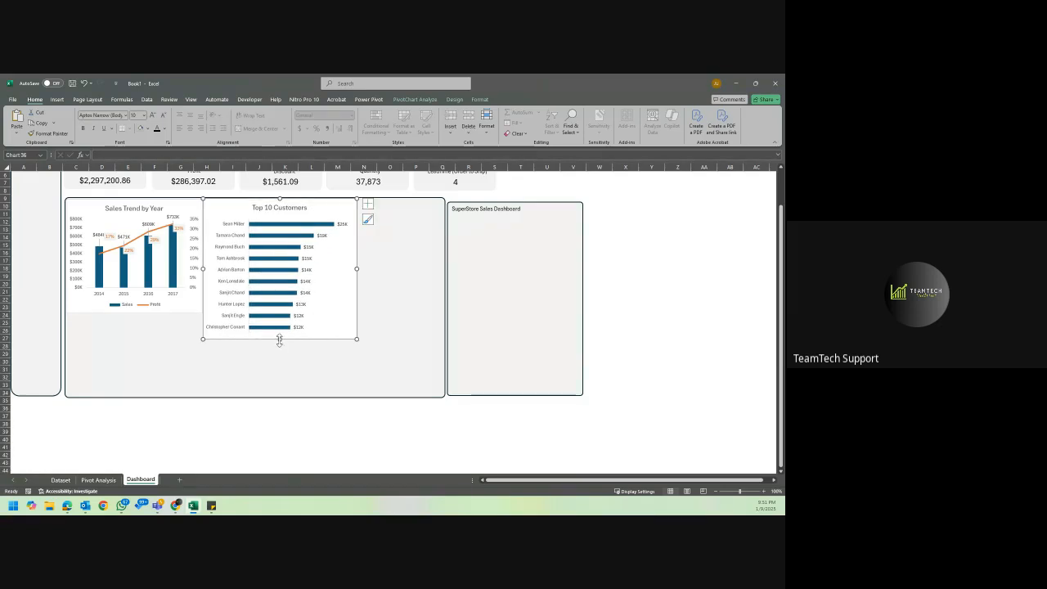
# Shrink the Top 10 Customers chart to the height of the Sales Trend by Year chart and nudge it close alongside.
pyautogui.moveTo(279, 339); pyautogui.dragTo(281, 312)
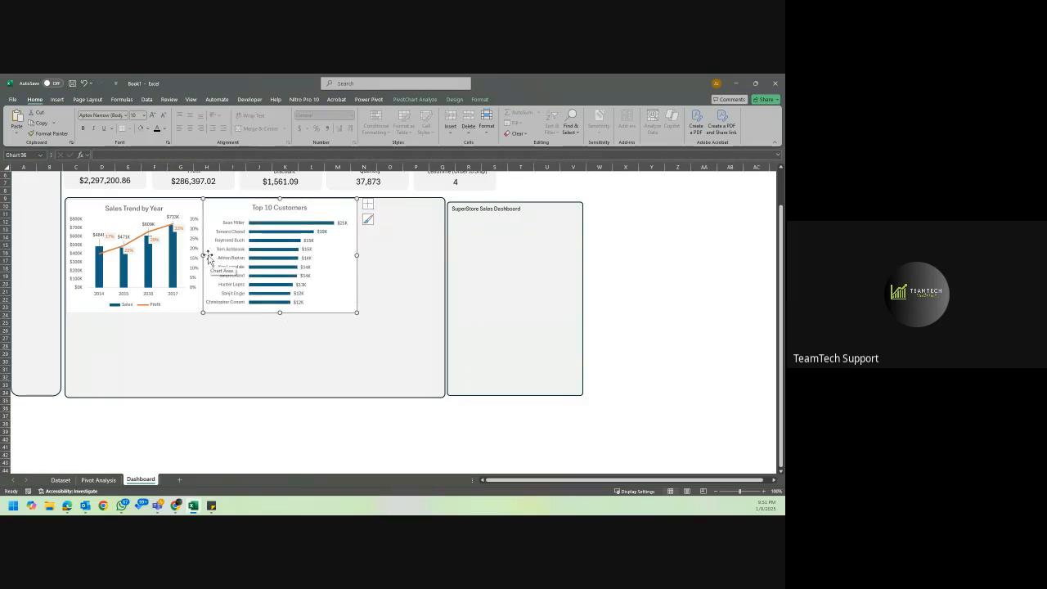
pyautogui.moveTo(204, 256); pyautogui.dragTo(205, 256)
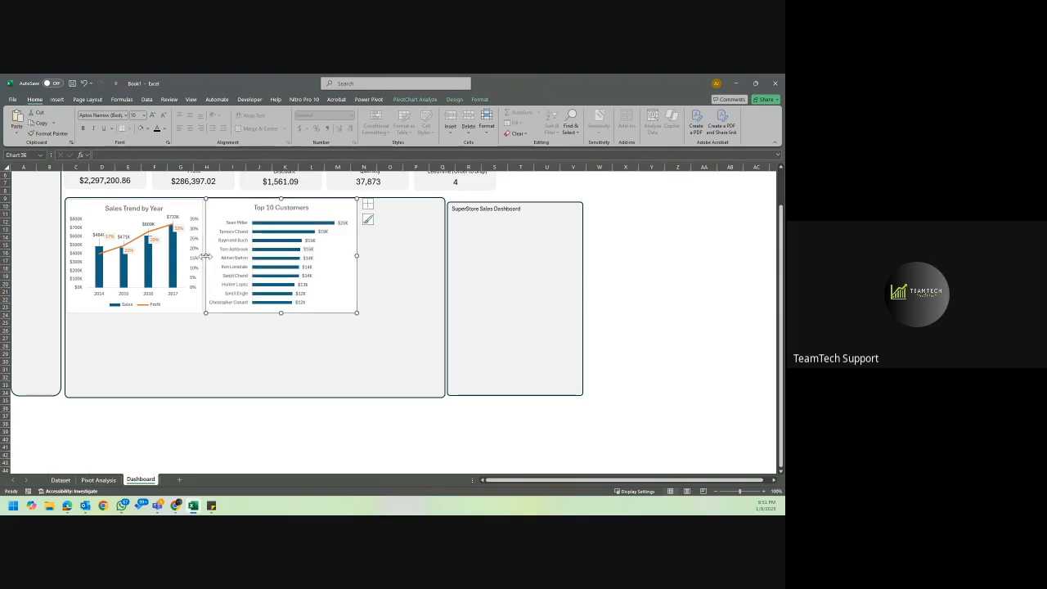
pyautogui.press('Left')
pyautogui.press('Left')
pyautogui.press('Left')
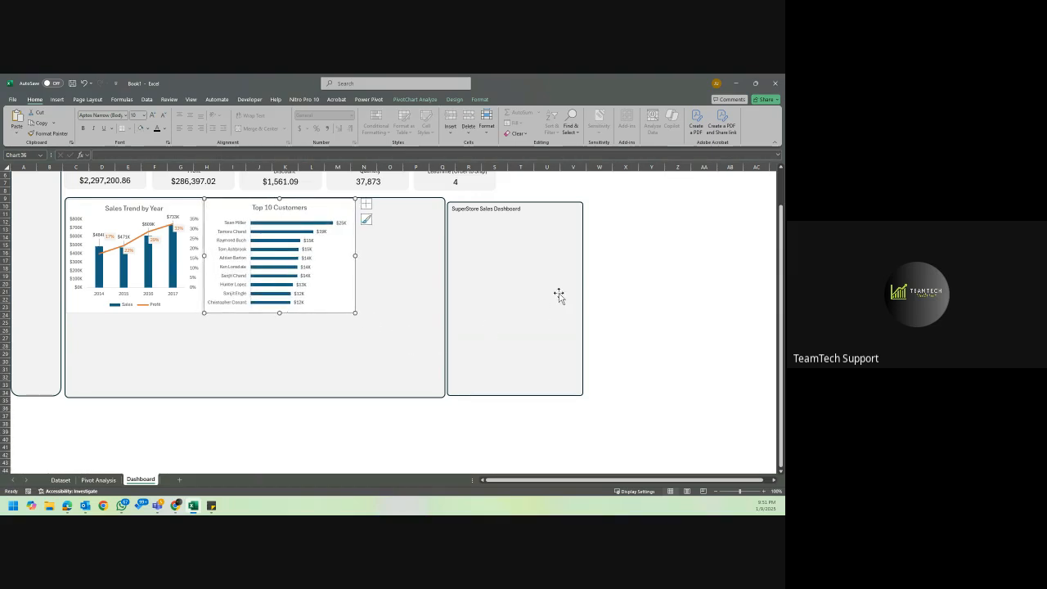
pyautogui.click(648, 283)
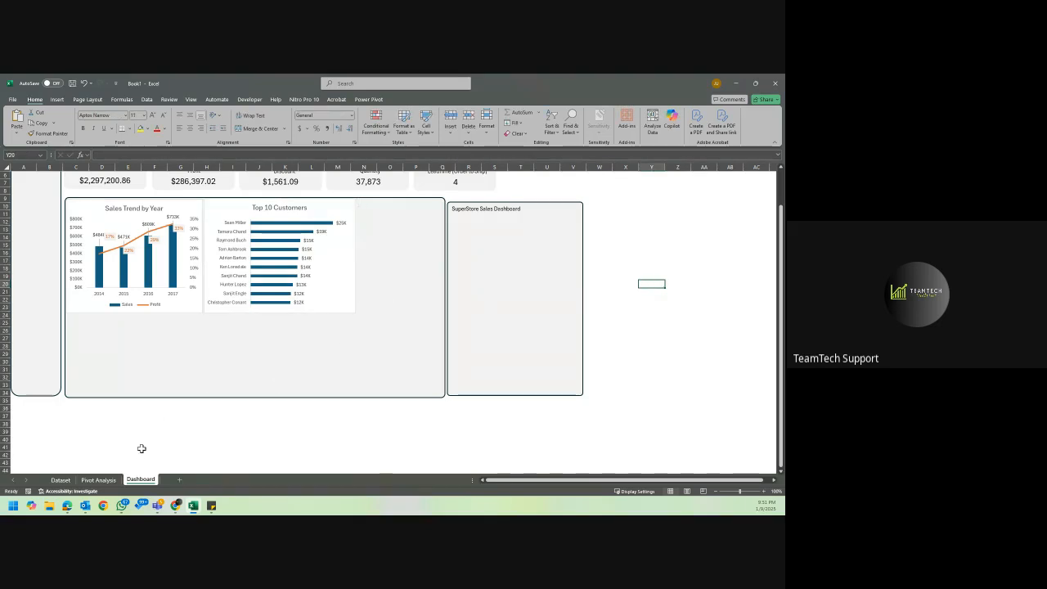
# Cut the Top 10 Products chart from Pivot Analysis and paste it onto the Dashboard's wide panel.
pyautogui.click(98, 479)
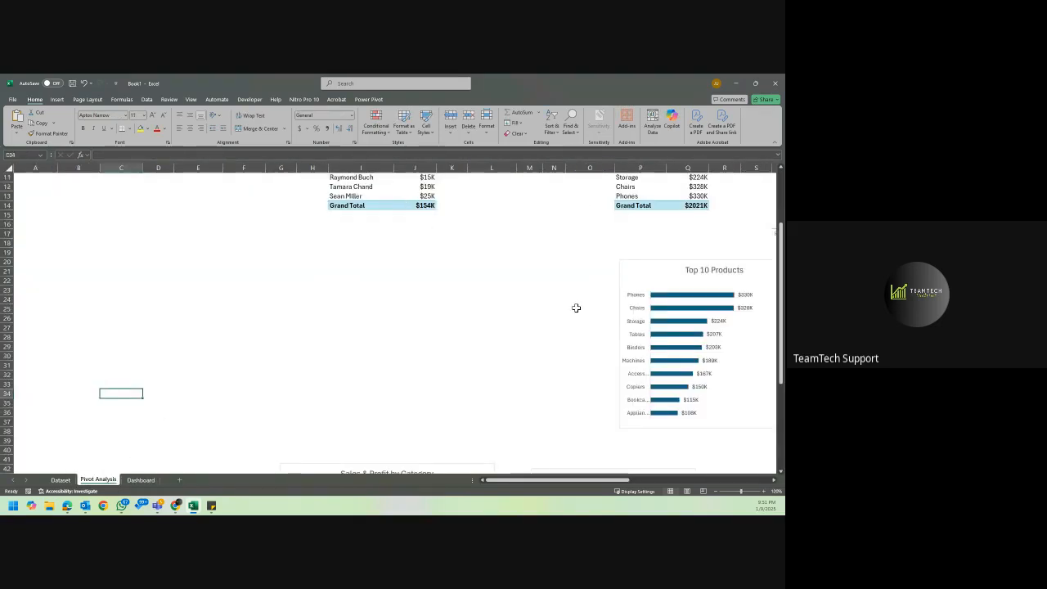
pyautogui.hscroll(5, 576, 308)
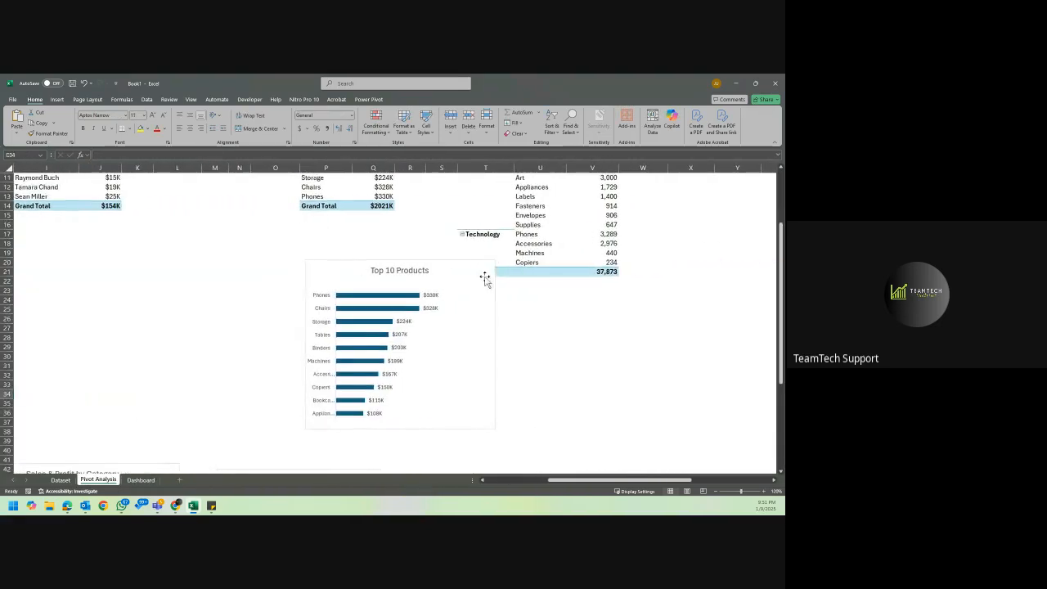
pyautogui.click(479, 277)
pyautogui.hotkey('ctrl', 'x')
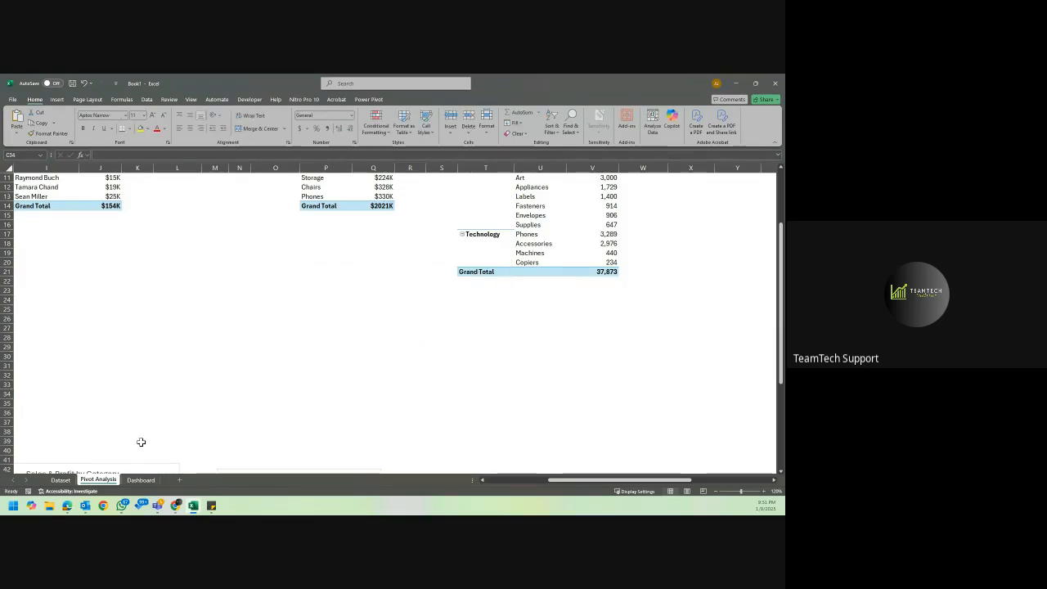
pyautogui.click(141, 480)
pyautogui.click(298, 336)
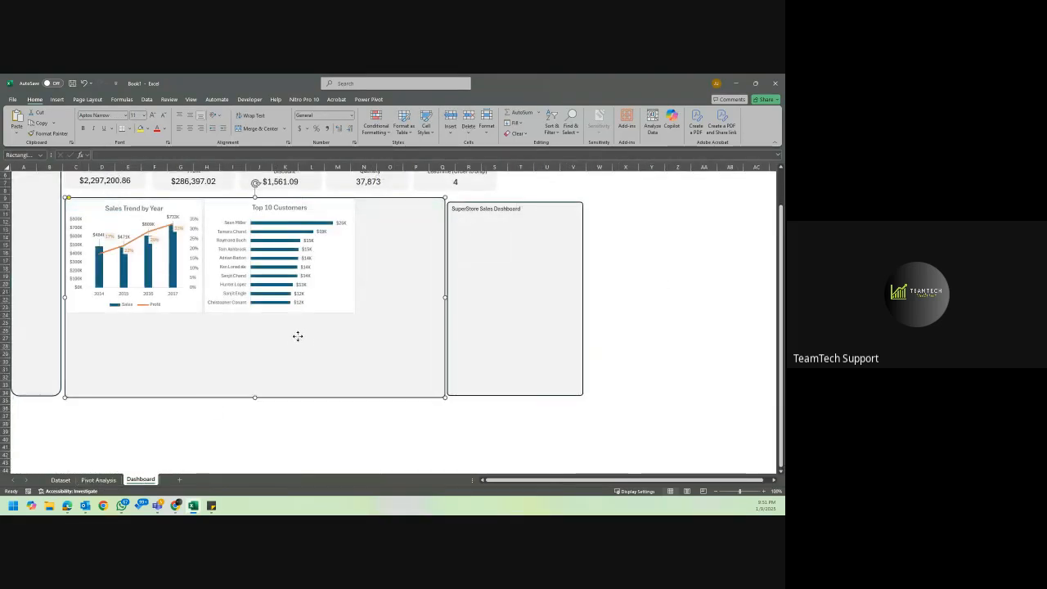
pyautogui.hotkey('ctrl', 'v')
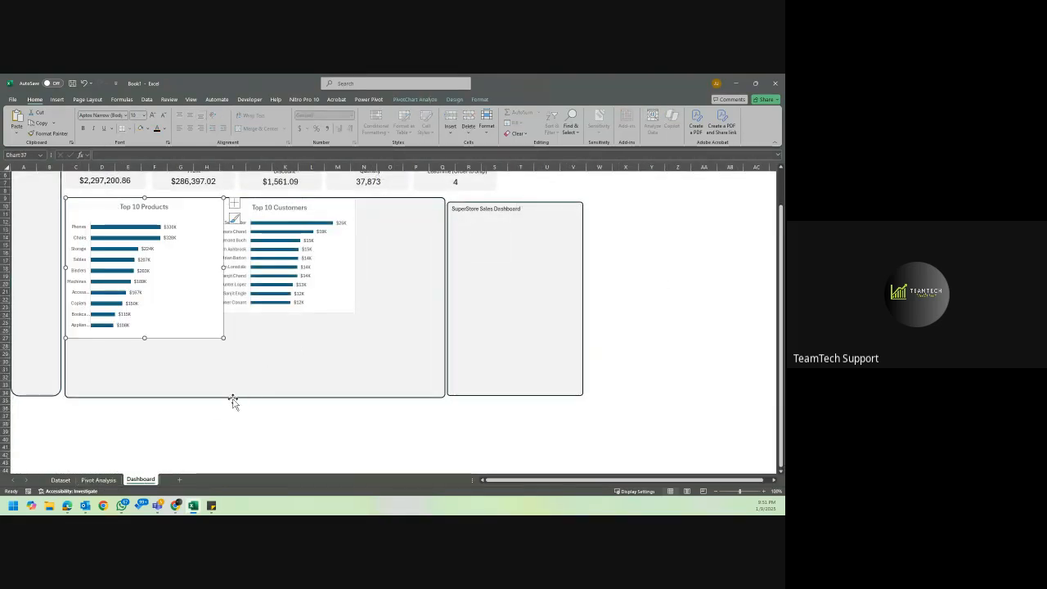
# Lengthen the wide panel down to about row 42 and position the Top 10 Products chart directly below Top 10 Customers.
pyautogui.click(233, 399)
pyautogui.moveTo(255, 398); pyautogui.dragTo(254, 455)
pyautogui.moveTo(180, 206); pyautogui.dragTo(316, 322)
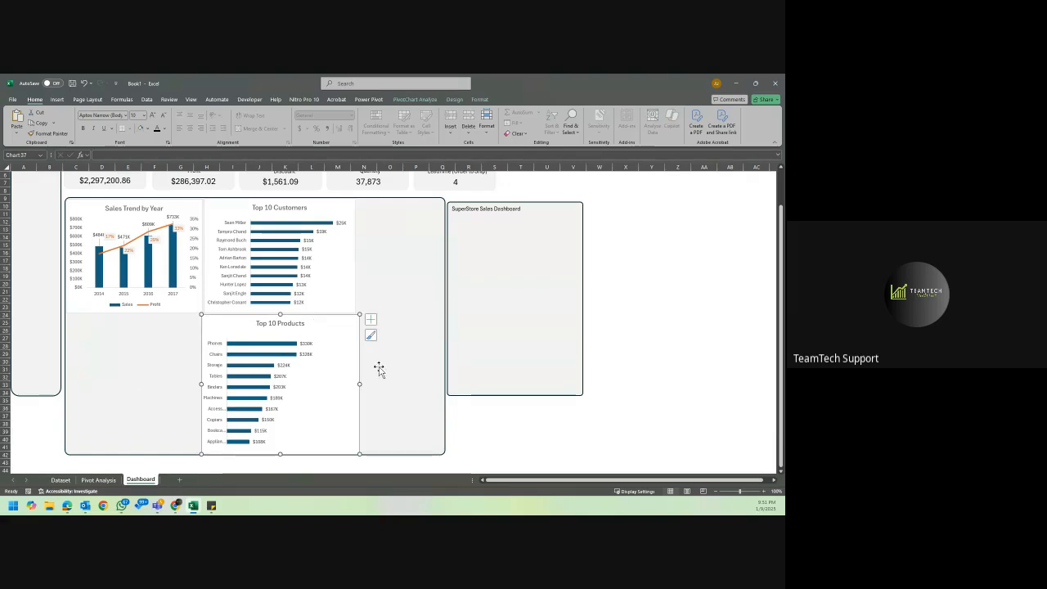
# Move the narrow panel away to about columns X–AB and widen the chart panel to about column S.
pyautogui.click(544, 223)
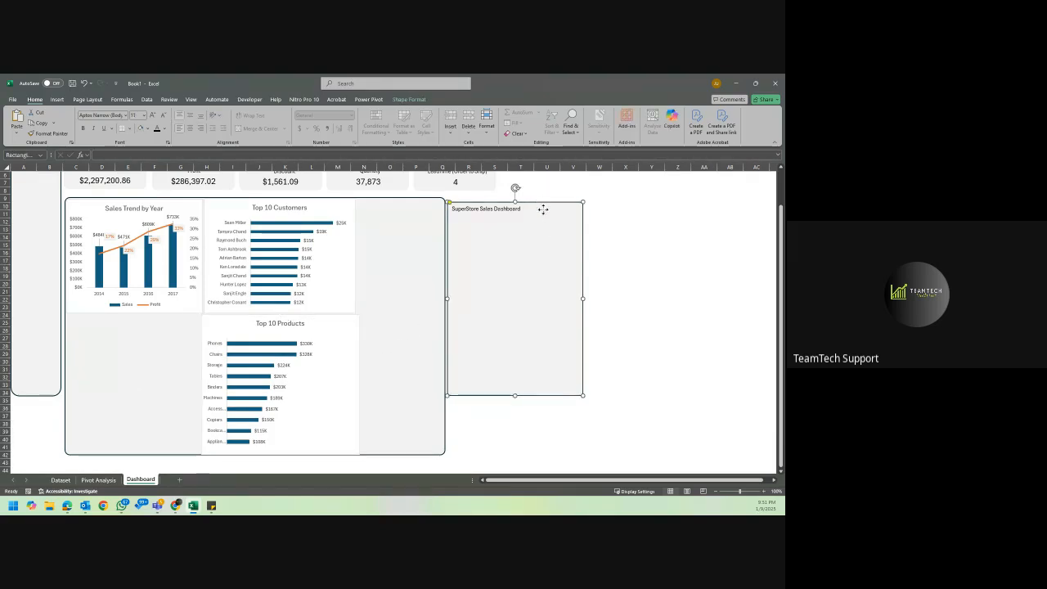
pyautogui.moveTo(544, 210); pyautogui.dragTo(708, 204)
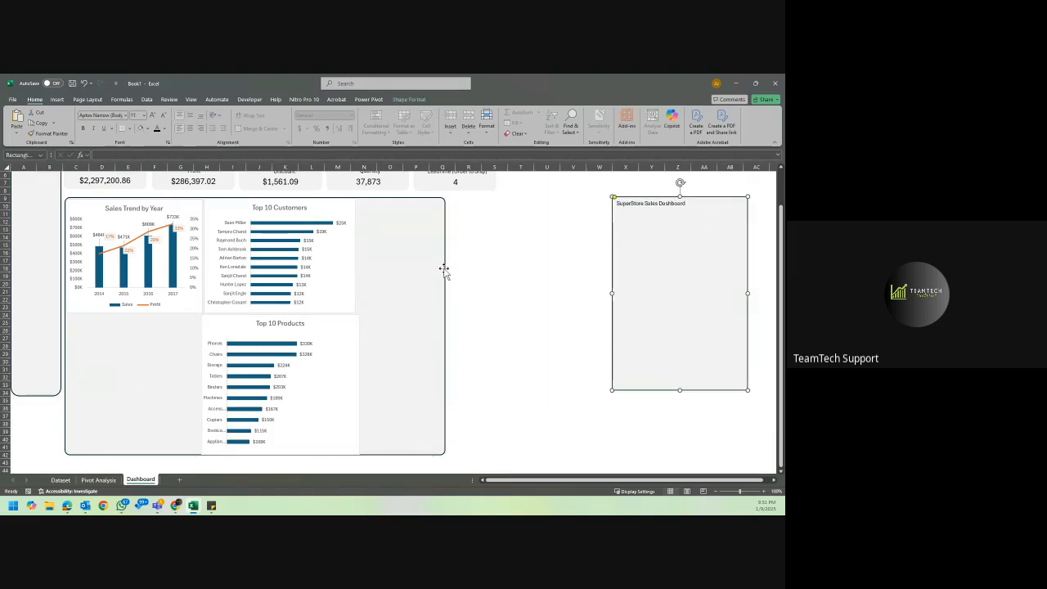
pyautogui.click(425, 280)
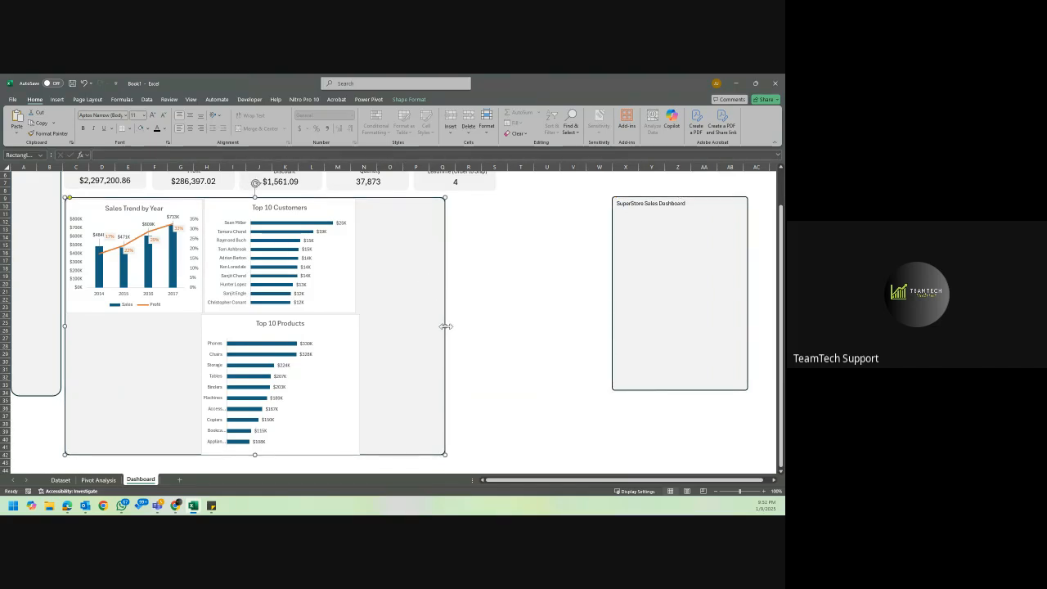
pyautogui.moveTo(445, 327); pyautogui.dragTo(511, 327)
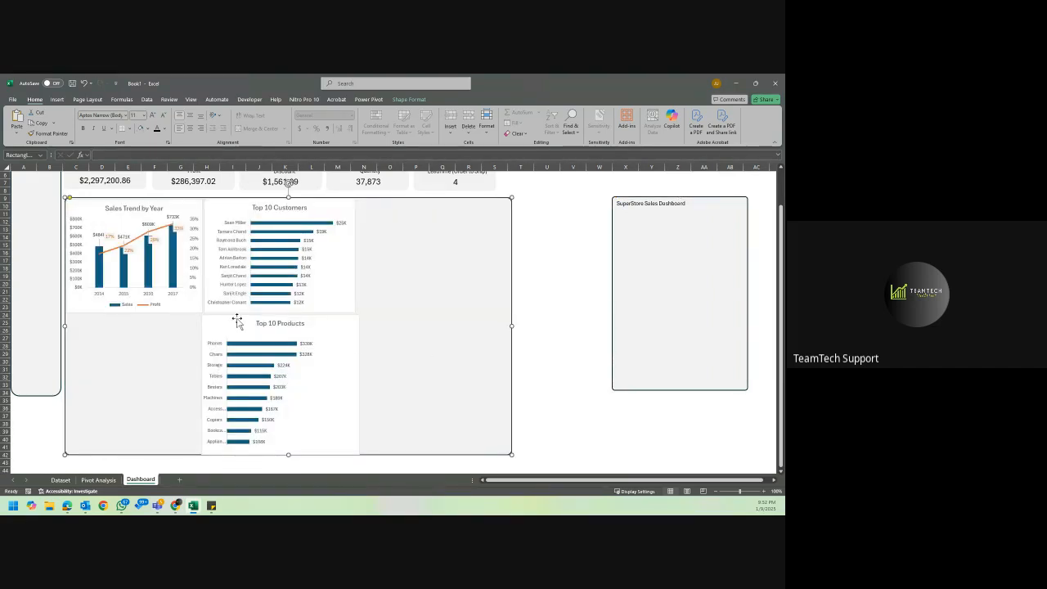
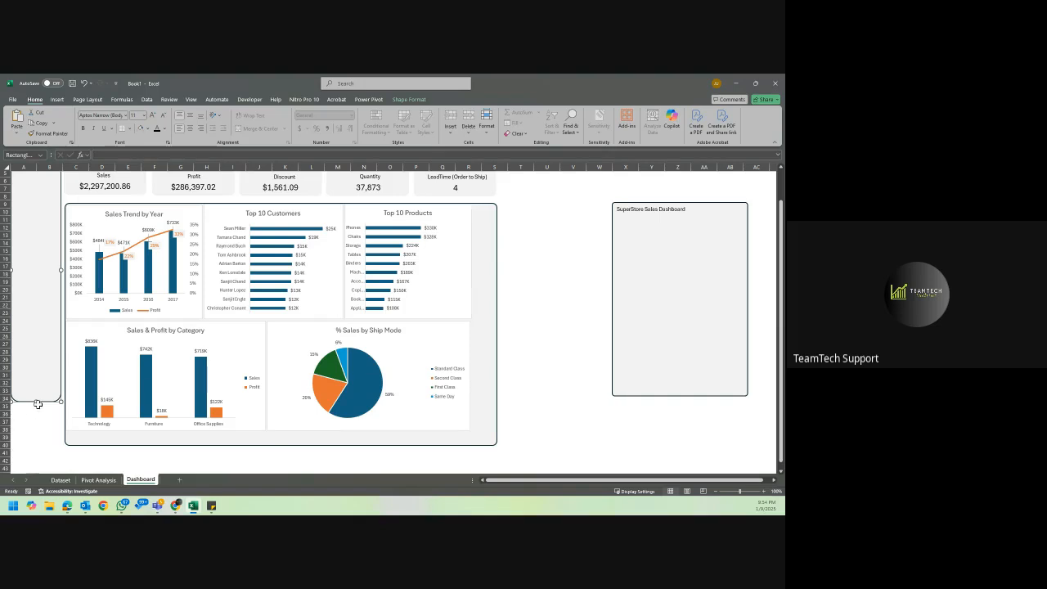
# Lengthen the side panel over columns A–B to the chart panel's lower edge and delete the spare panel at columns X–AB.
pyautogui.moveTo(35, 401); pyautogui.dragTo(39, 447)
pyautogui.click(538, 275)
pyautogui.click(579, 235)
pyautogui.scroll(1, 573, 235)
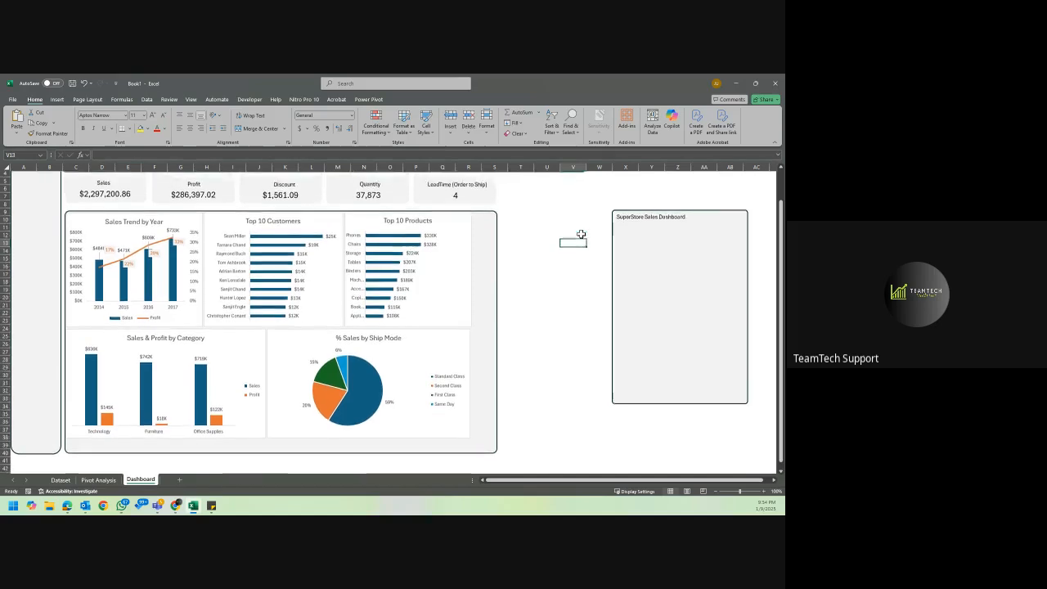
pyautogui.click(679, 225)
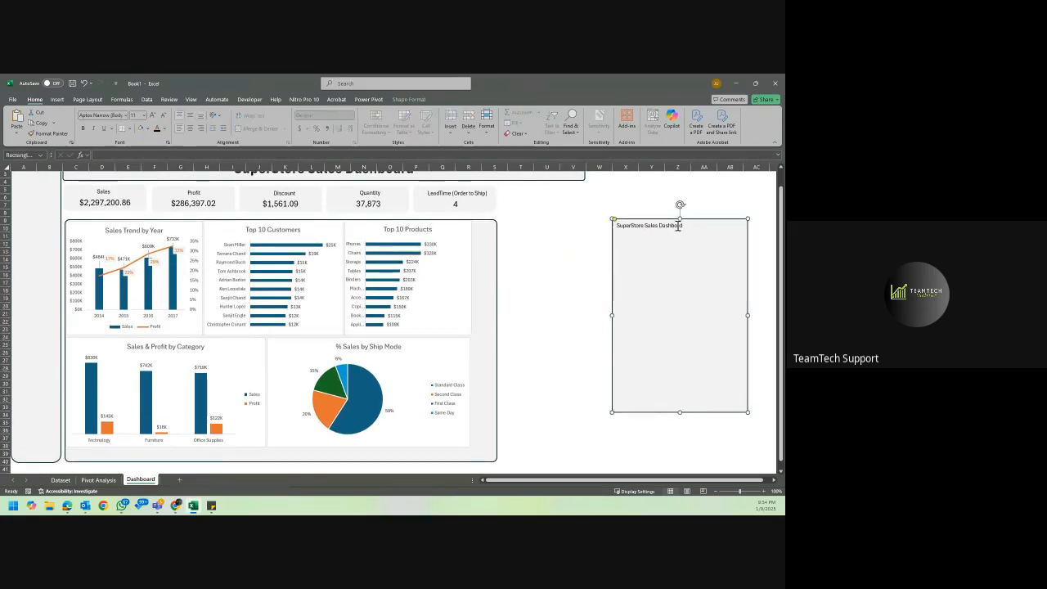
pyautogui.press('Delete')
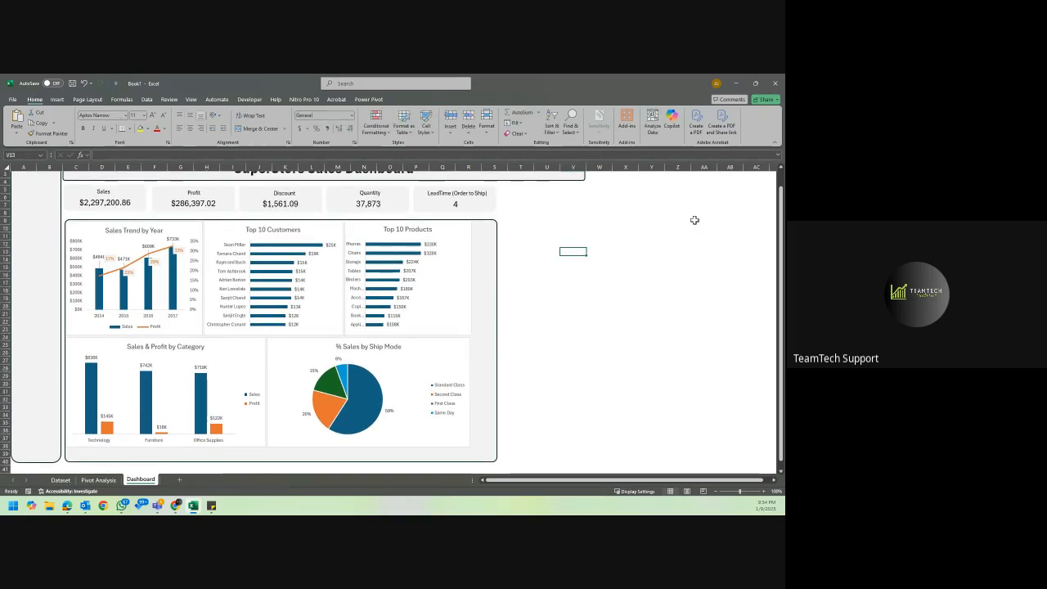
# Narrow the SuperStore Sales Dashboard title banner so it ends at column S, in line with the chart panel.
pyautogui.scroll(1, 557, 196)
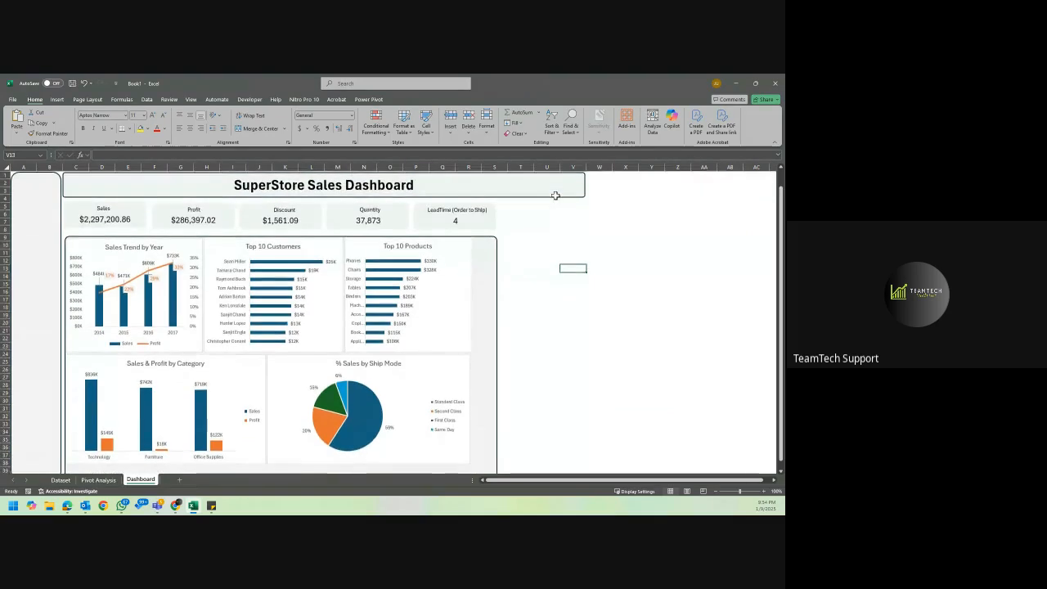
pyautogui.click(446, 186)
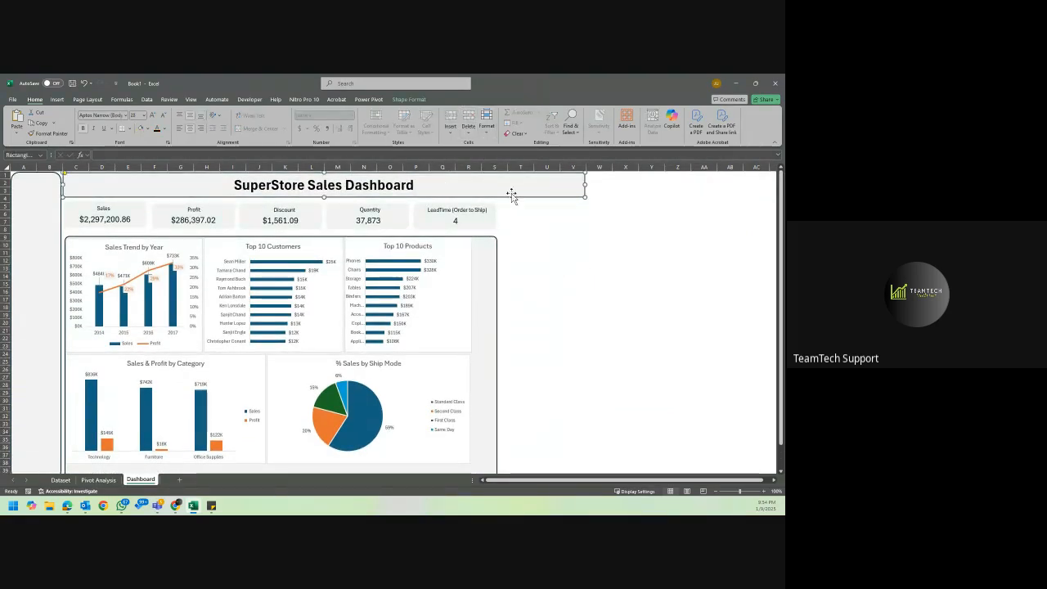
pyautogui.moveTo(584, 184); pyautogui.dragTo(497, 166)
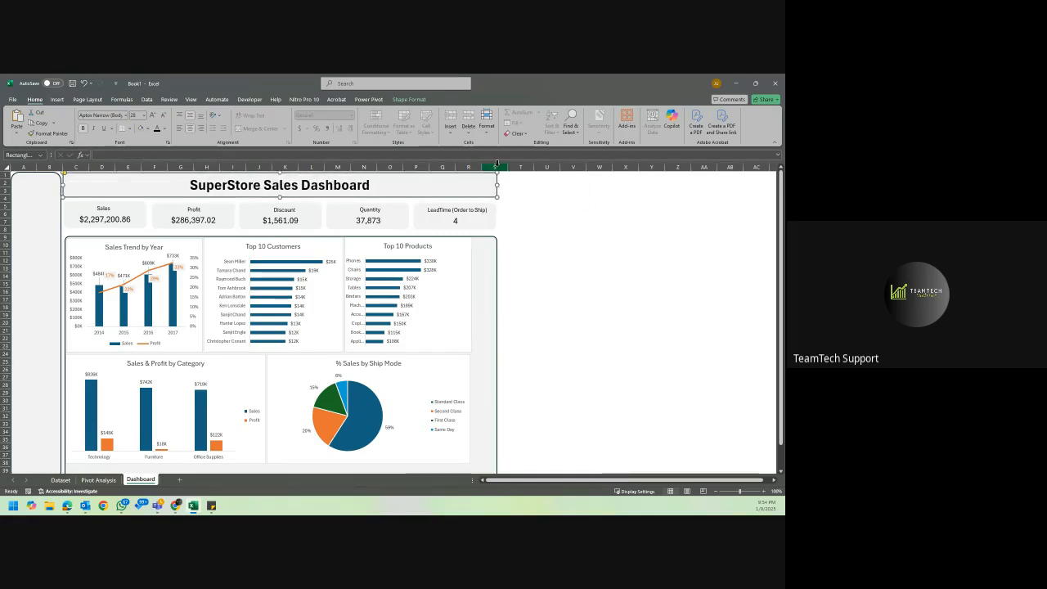
pyautogui.click(524, 222)
# Change the dashboard title's font color to the theme's dark blue that matches the chart bars.
pyautogui.click(393, 179)
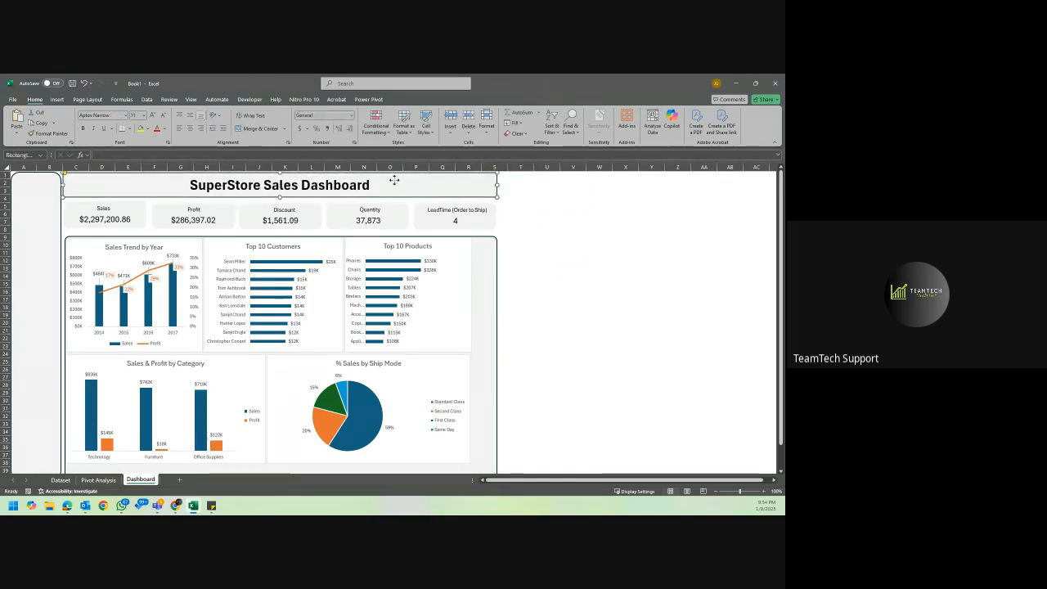
pyautogui.click(165, 129)
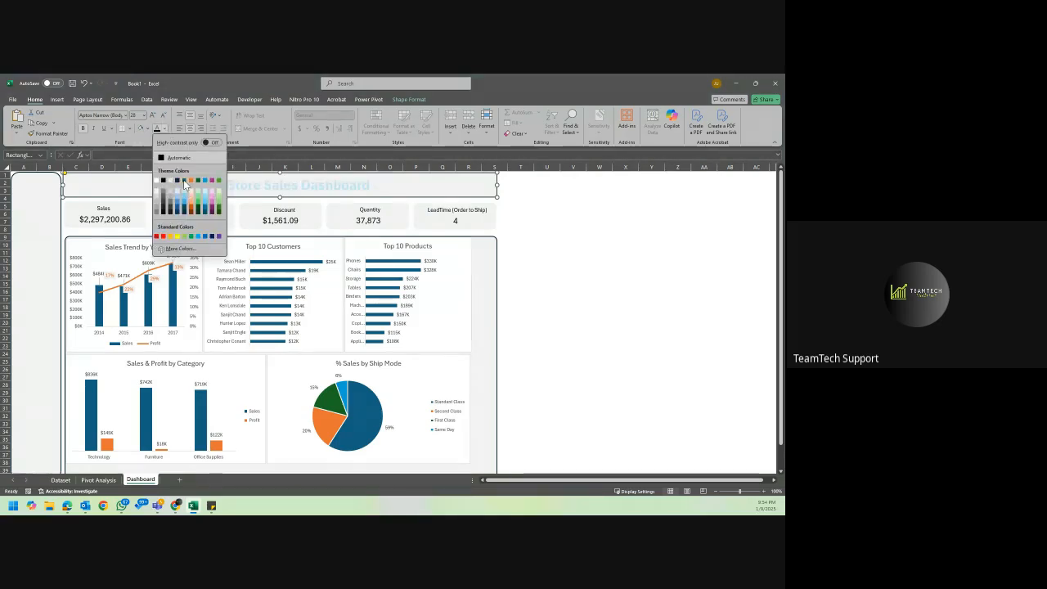
pyautogui.click(184, 182)
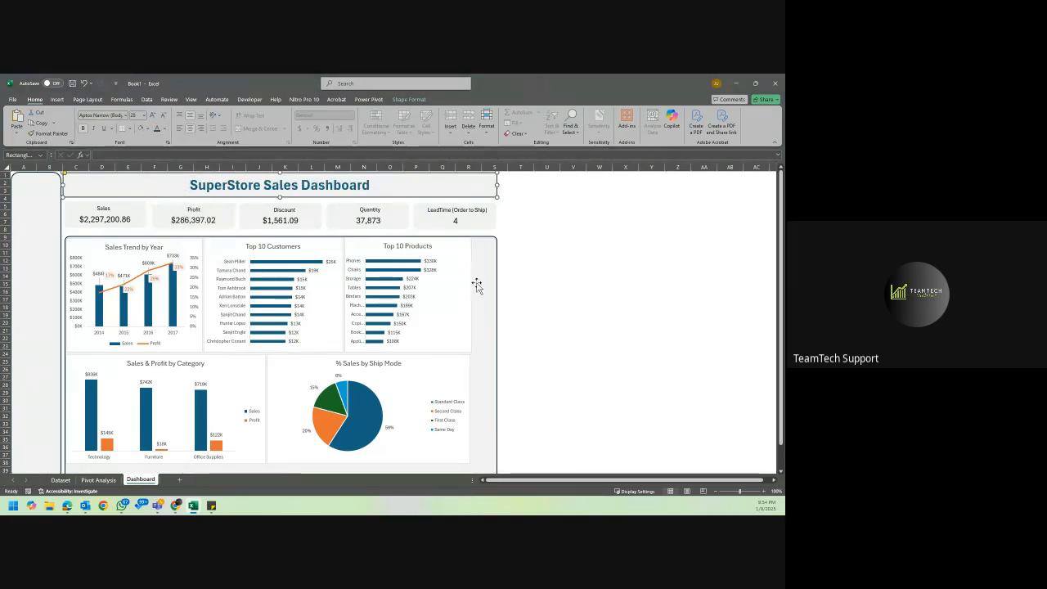
pyautogui.click(545, 270)
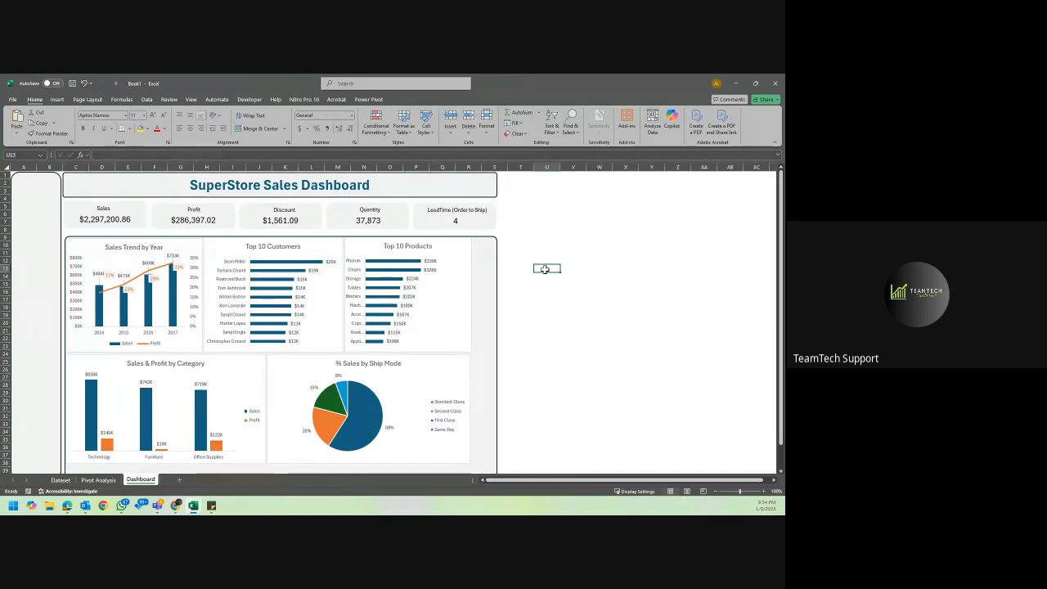
# Extend the Top 10 Products chart to the chart panel's edge at column S and widen the Top 10 Customers chart to meet it.
pyautogui.click(456, 296)
pyautogui.moveTo(458, 301); pyautogui.dragTo(494, 299)
pyautogui.click(339, 283)
pyautogui.moveTo(344, 296); pyautogui.dragTo(352, 299)
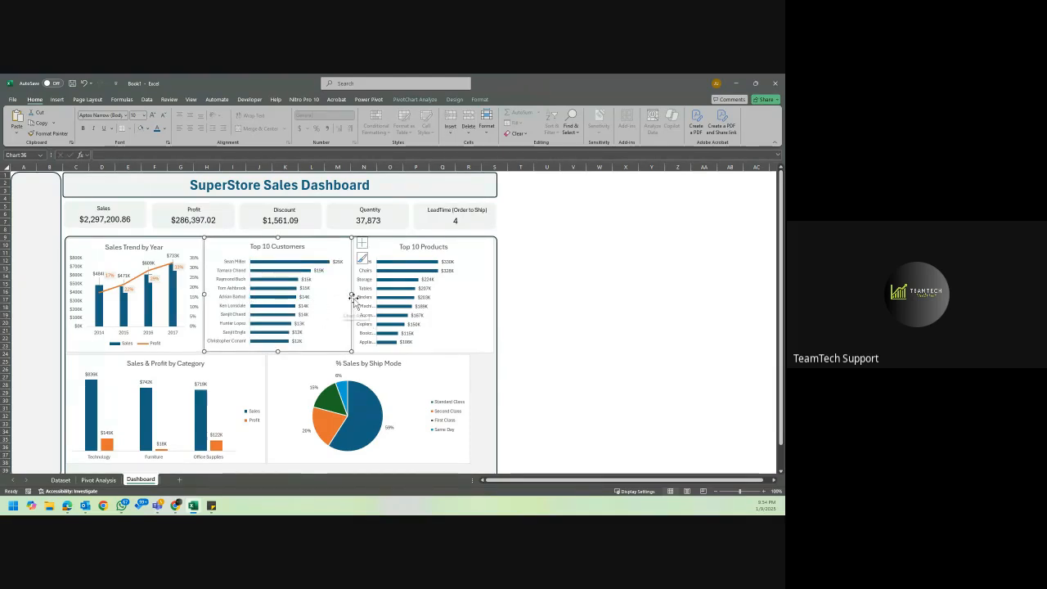
# Narrow the % Sales by Ship Mode chart and place it against the chart panel's edge at column S.
pyautogui.scroll(-1, 409, 385)
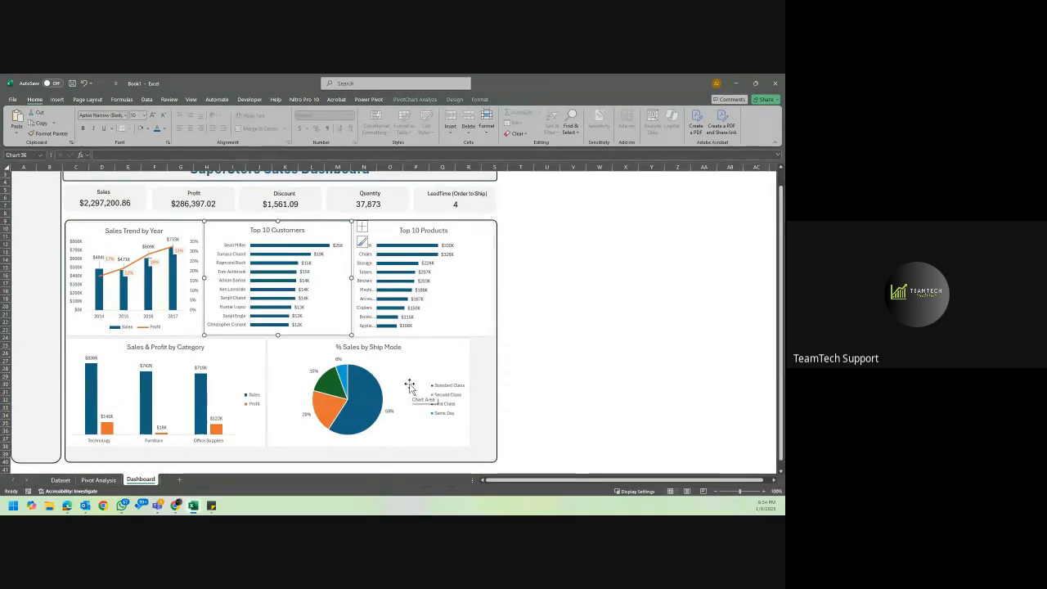
pyautogui.click(277, 386)
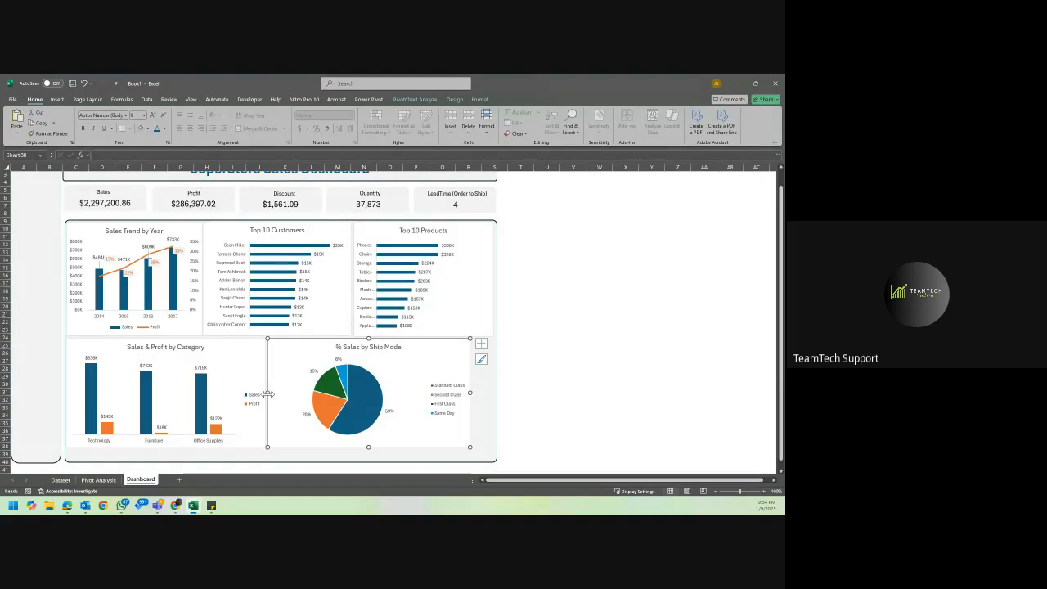
pyautogui.moveTo(290, 395); pyautogui.dragTo(291, 394)
pyautogui.moveTo(448, 365); pyautogui.dragTo(474, 366)
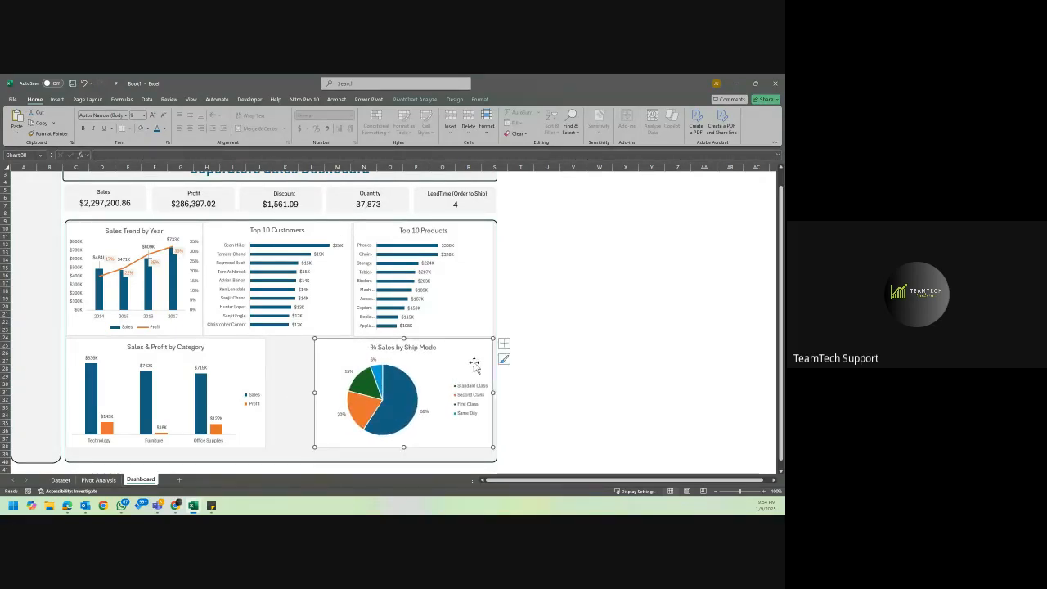
# Widen the Sales & Profit by Category chart slightly and stretch the % Sales by Ship Mode chart back until the two meet.
pyautogui.click(263, 354)
pyautogui.moveTo(267, 393)
pyautogui.mouseDown()
pyautogui.moveTo(299, 393)
pyautogui.moveTo(271, 392)
pyautogui.moveTo(279, 391)
pyautogui.mouseUp()
pyautogui.click(318, 393)
pyautogui.click(582, 327)
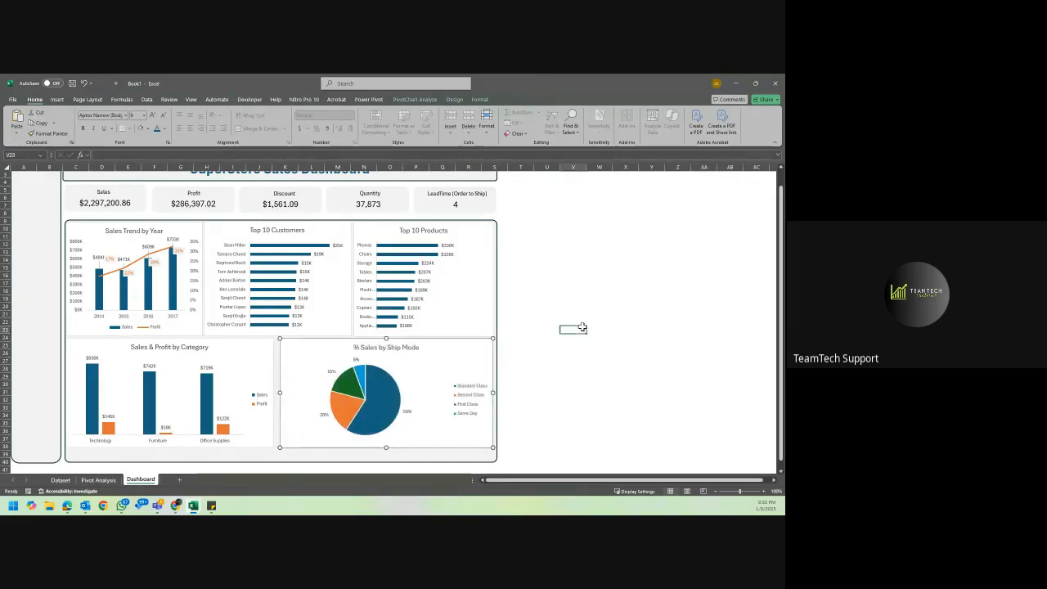
pyautogui.click(299, 377)
pyautogui.moveTo(280, 393); pyautogui.dragTo(276, 395)
pyautogui.click(597, 253)
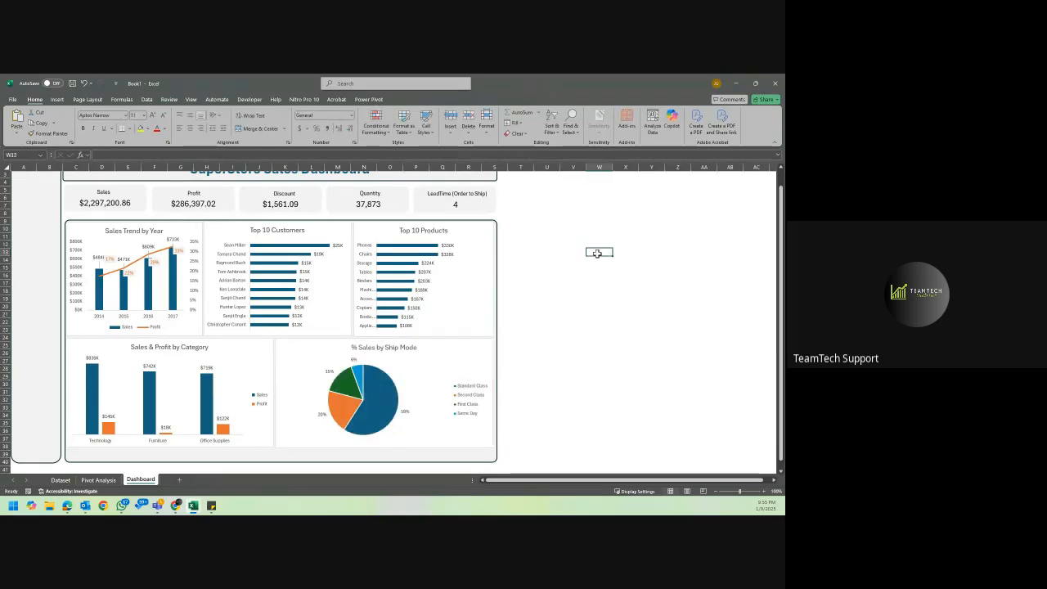
# Make the Sales, Profit, Discount, Quantity and LeadTime (Order to Ship) KPI card labels bold.
pyautogui.scroll(3, 597, 254)
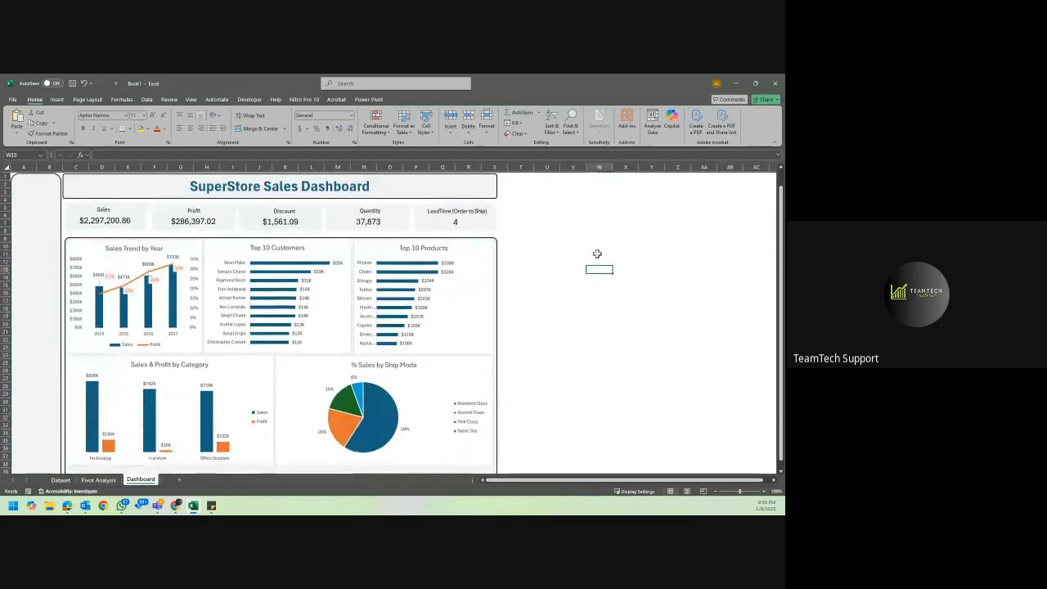
pyautogui.click(108, 207)
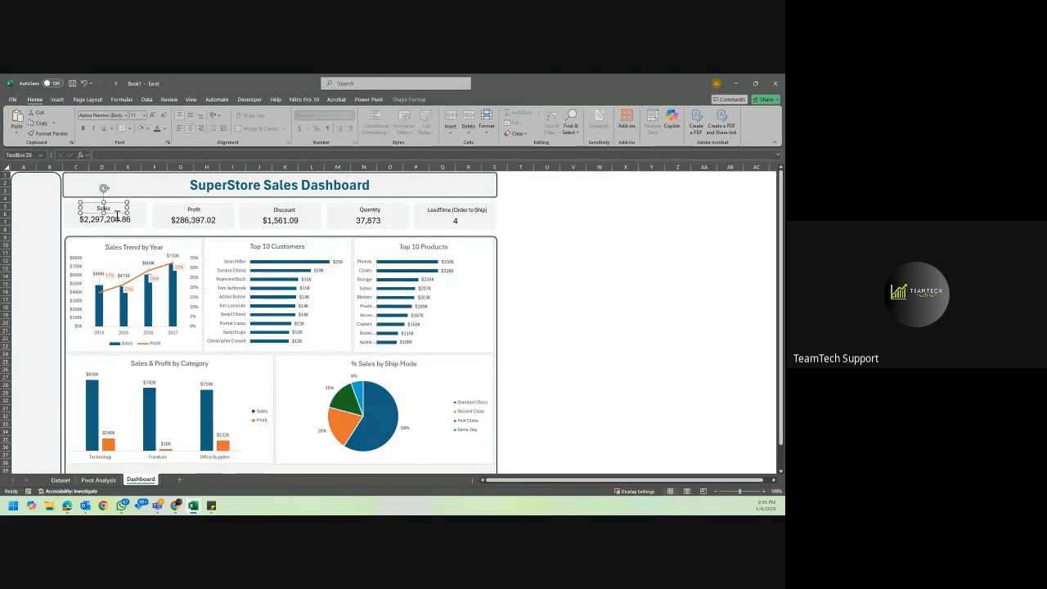
pyautogui.keyDown('ctrl'); pyautogui.click(193, 210); pyautogui.keyUp('ctrl')
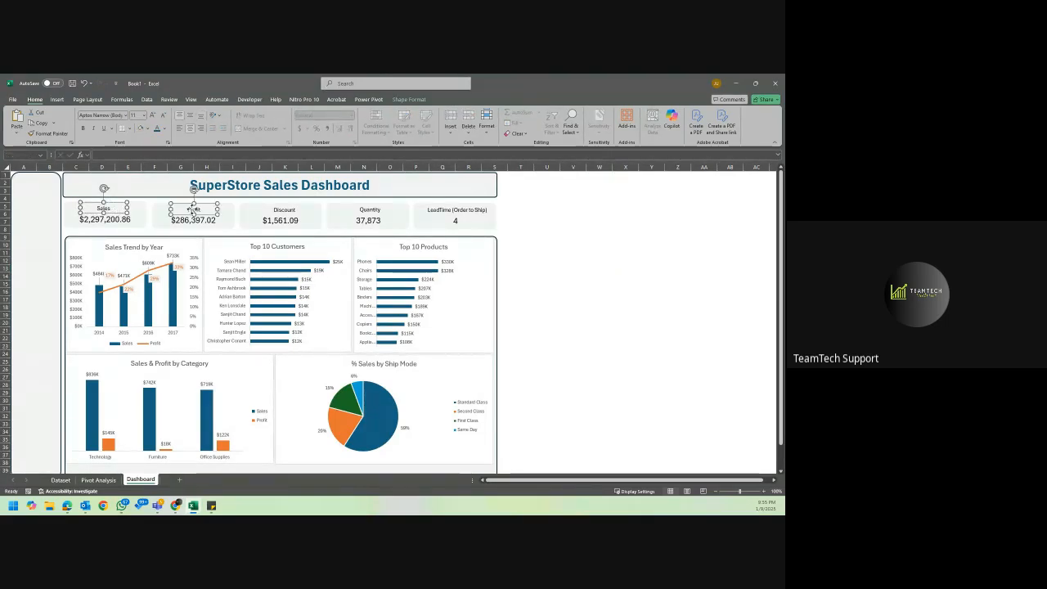
pyautogui.keyDown('ctrl'); pyautogui.click(261, 211); pyautogui.keyUp('ctrl')
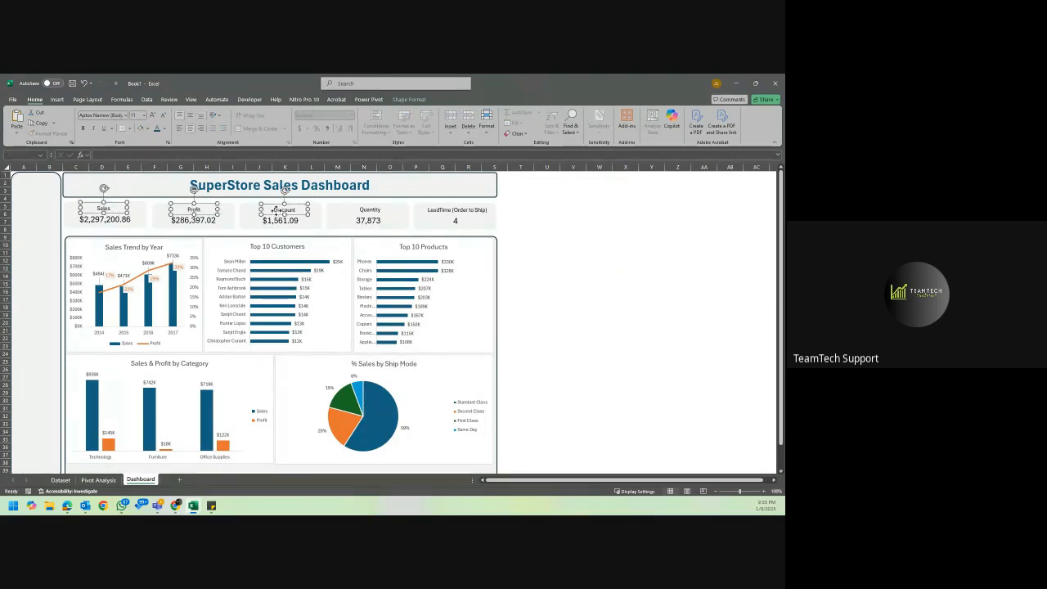
pyautogui.keyDown('ctrl'); pyautogui.click(358, 210); pyautogui.keyUp('ctrl')
pyautogui.keyDown('ctrl'); pyautogui.click(438, 211); pyautogui.keyUp('ctrl')
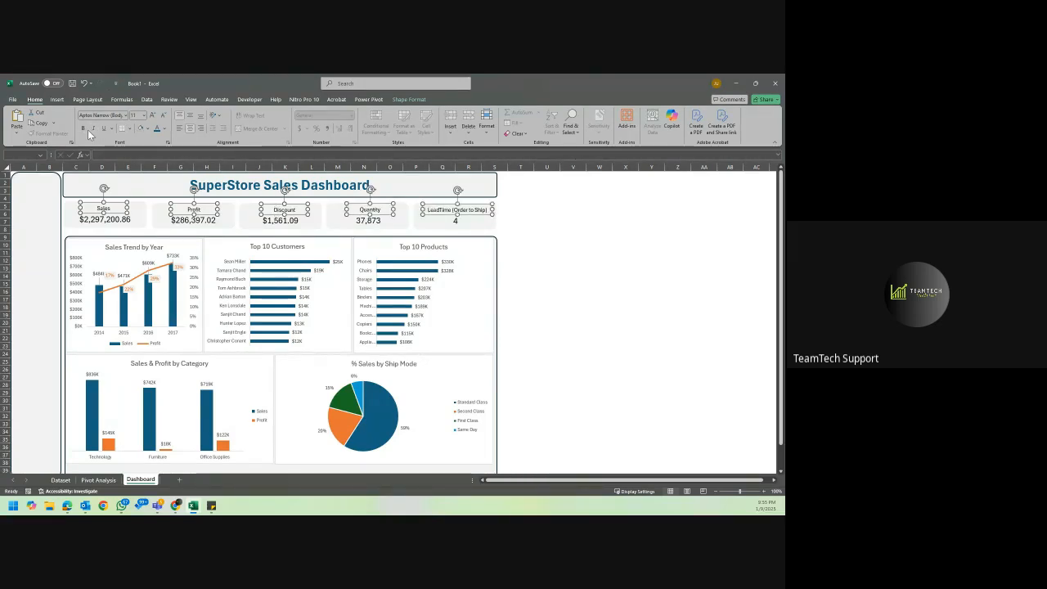
pyautogui.click(83, 128)
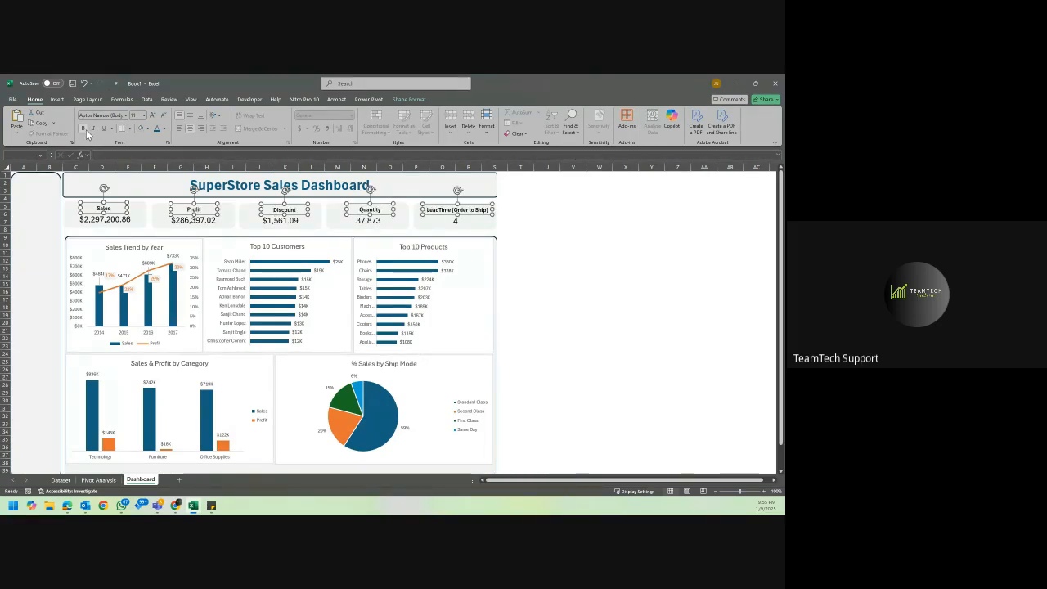
pyautogui.click(543, 254)
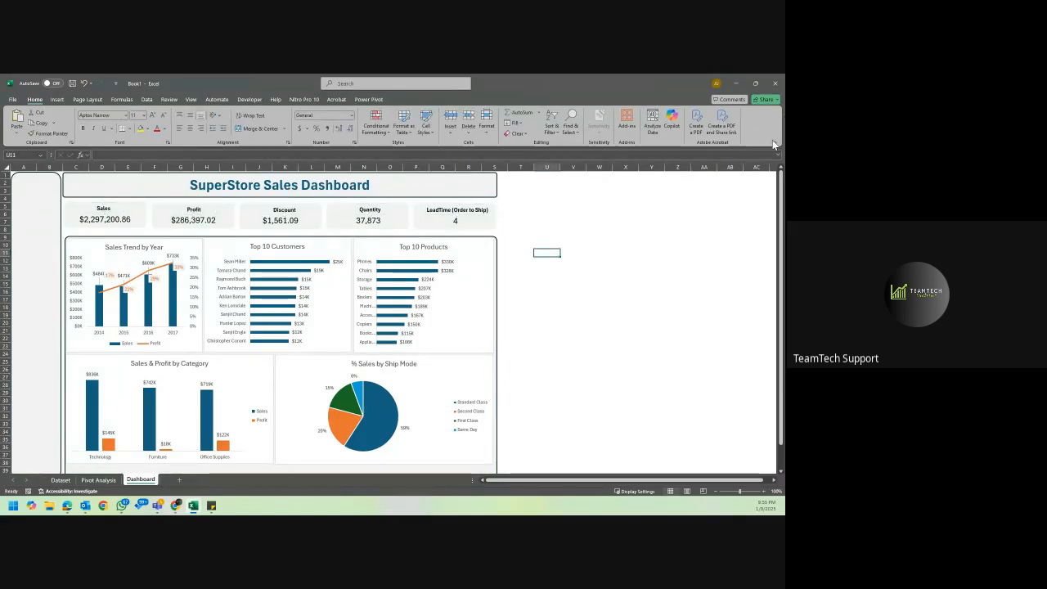
# Collapse the ribbon and shorten both the chart panel and the side panel to end at about row 39.
pyautogui.click(774, 143)
pyautogui.click(671, 155)
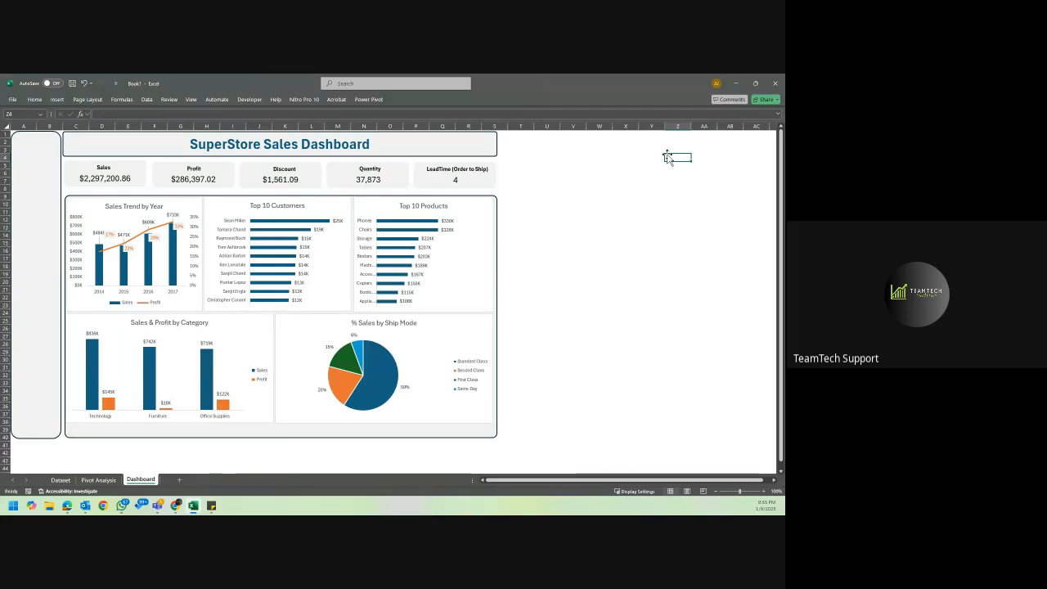
pyautogui.click(282, 435)
pyautogui.moveTo(281, 440); pyautogui.dragTo(282, 430)
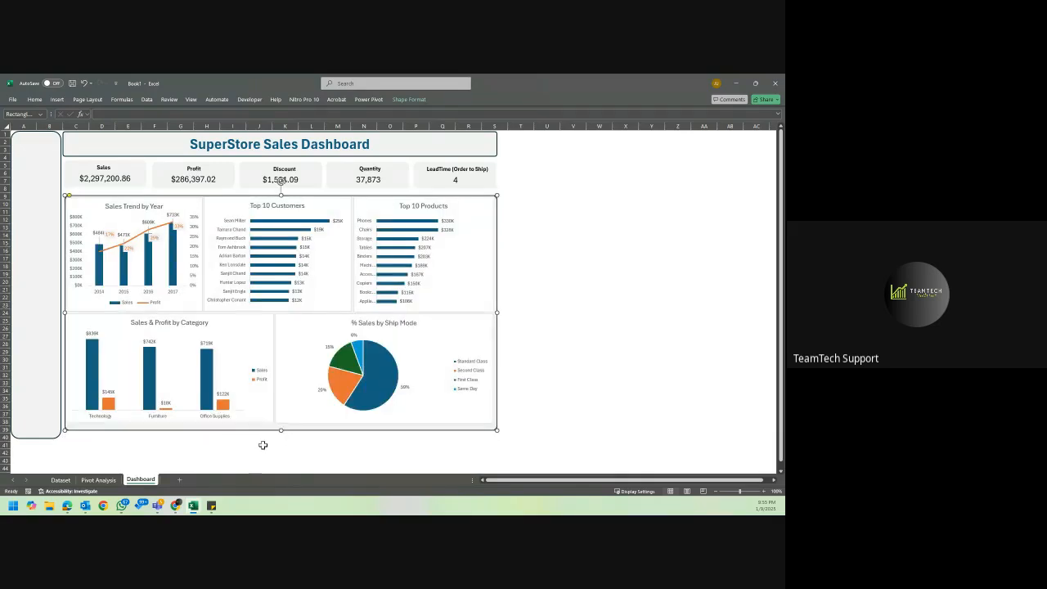
pyautogui.click(34, 423)
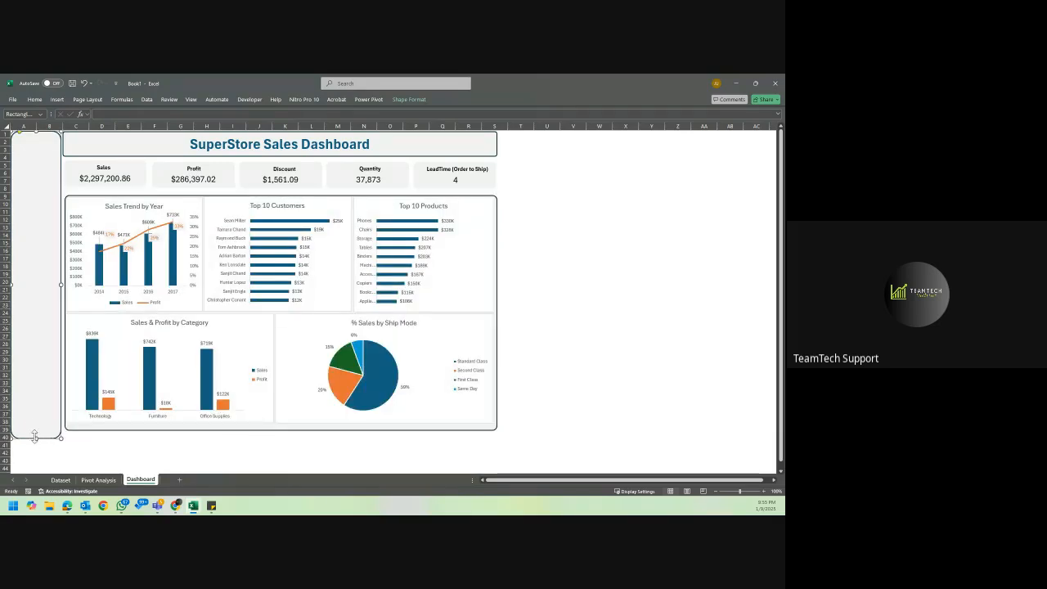
pyautogui.moveTo(36, 441); pyautogui.dragTo(38, 434)
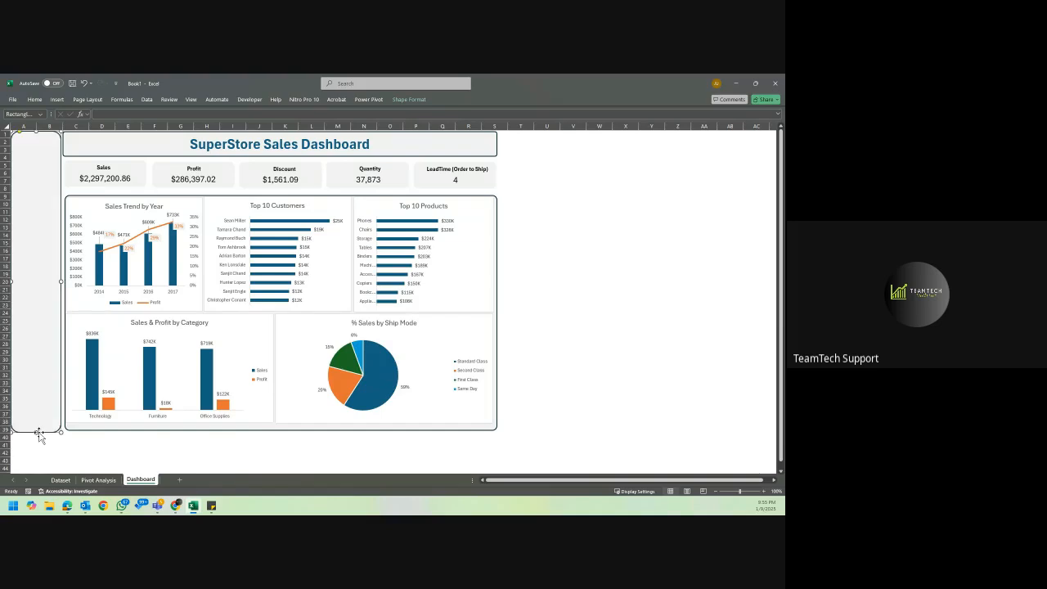
# Zoom the Dashboard sheet to 110% and review the Sales Trend by Year and % Sales by Ship Mode charts.
pyautogui.click(764, 492)
pyautogui.click(674, 400)
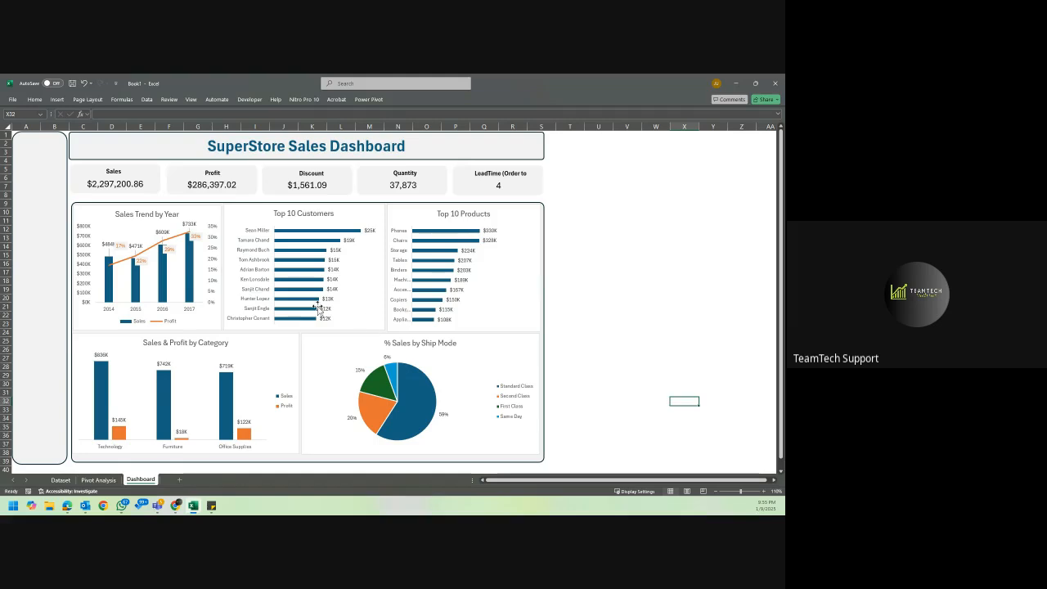
pyautogui.click(217, 213)
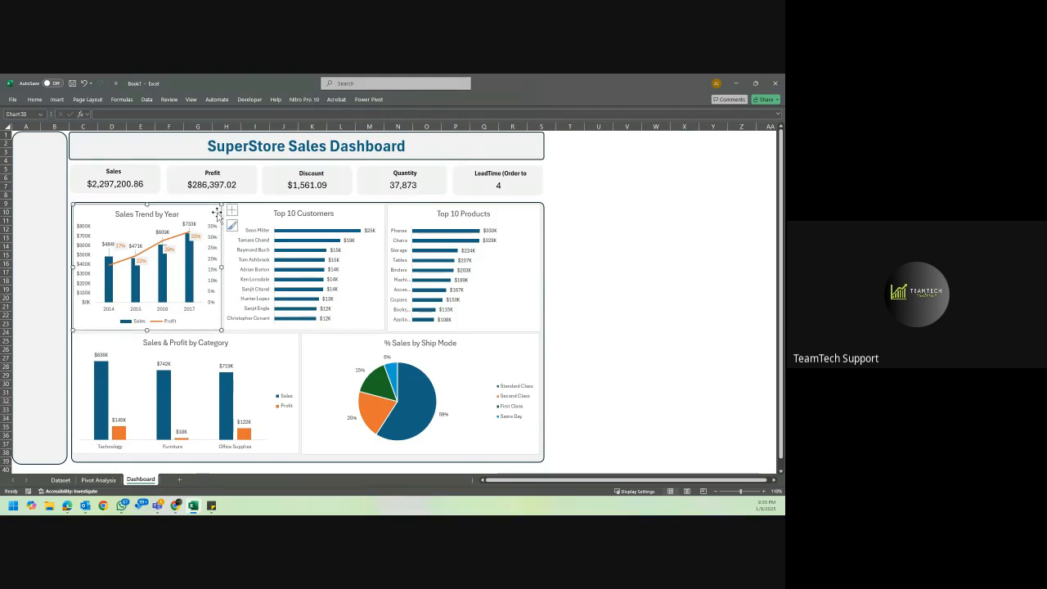
pyautogui.click(494, 376)
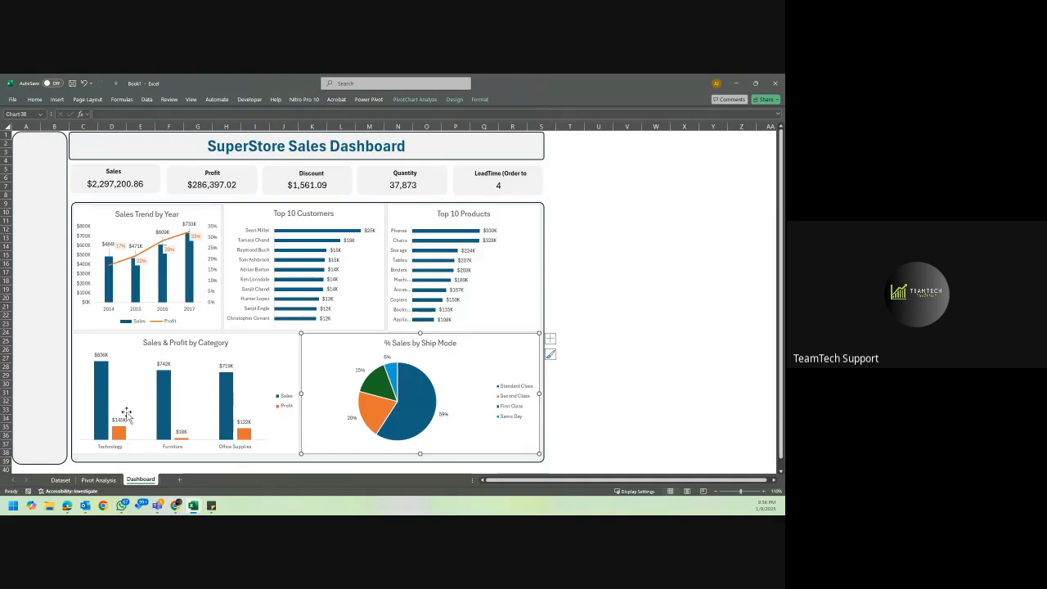
# Select the yearly sales pivot table on the Pivot Analysis sheet and keep the ribbon expanded.
pyautogui.click(65, 482)
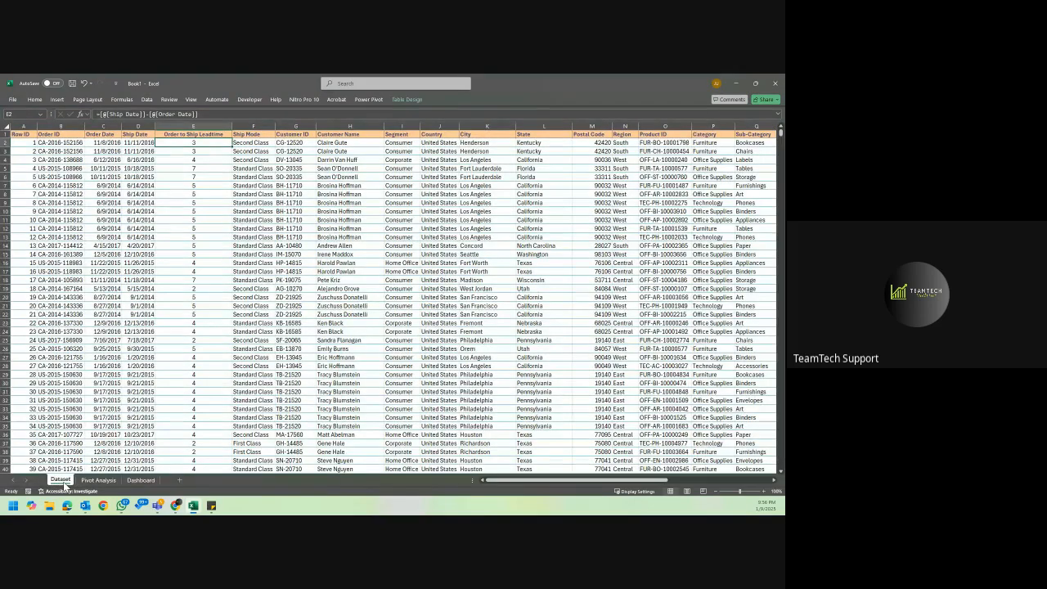
pyautogui.click(102, 480)
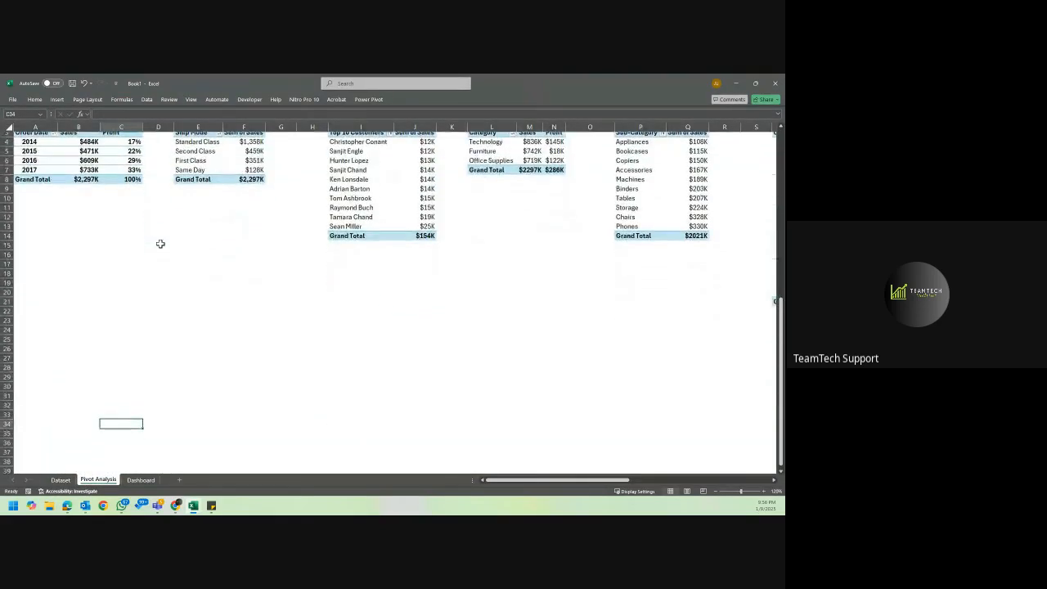
pyautogui.click(58, 162)
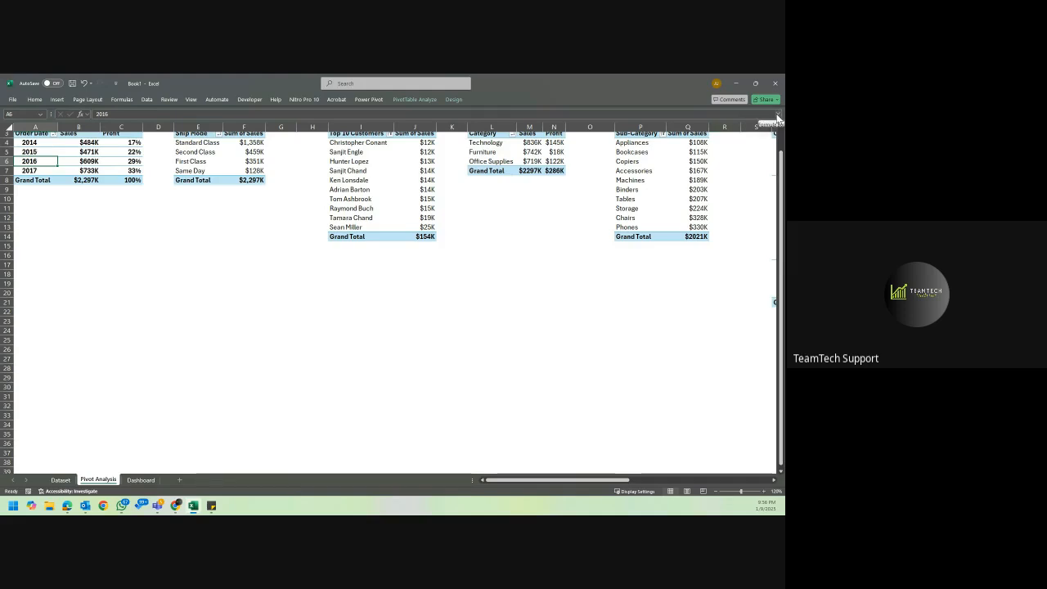
pyautogui.click(38, 101)
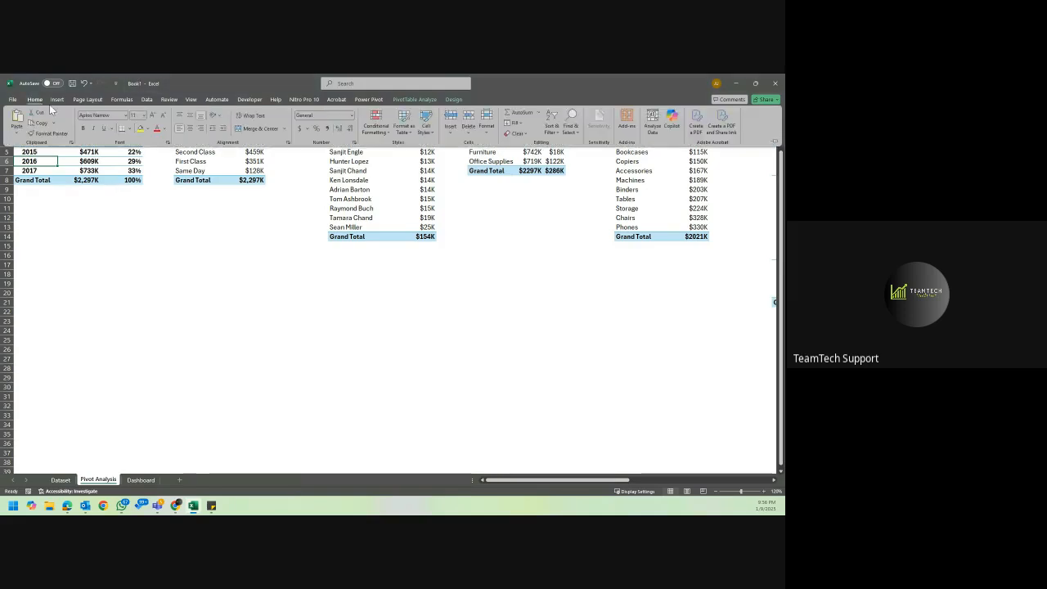
pyautogui.click(429, 100)
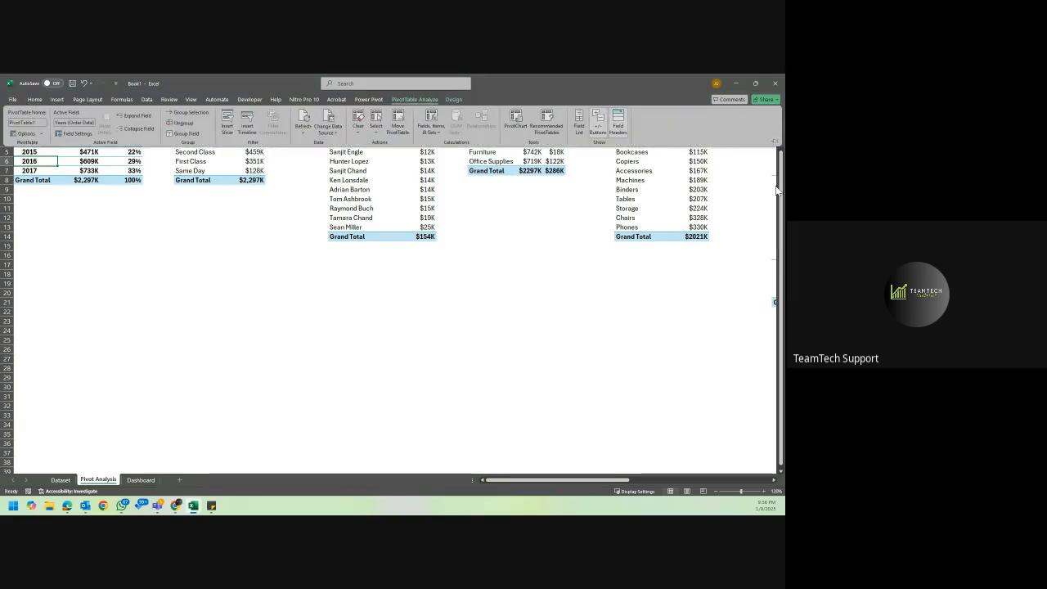
pyautogui.click(773, 143)
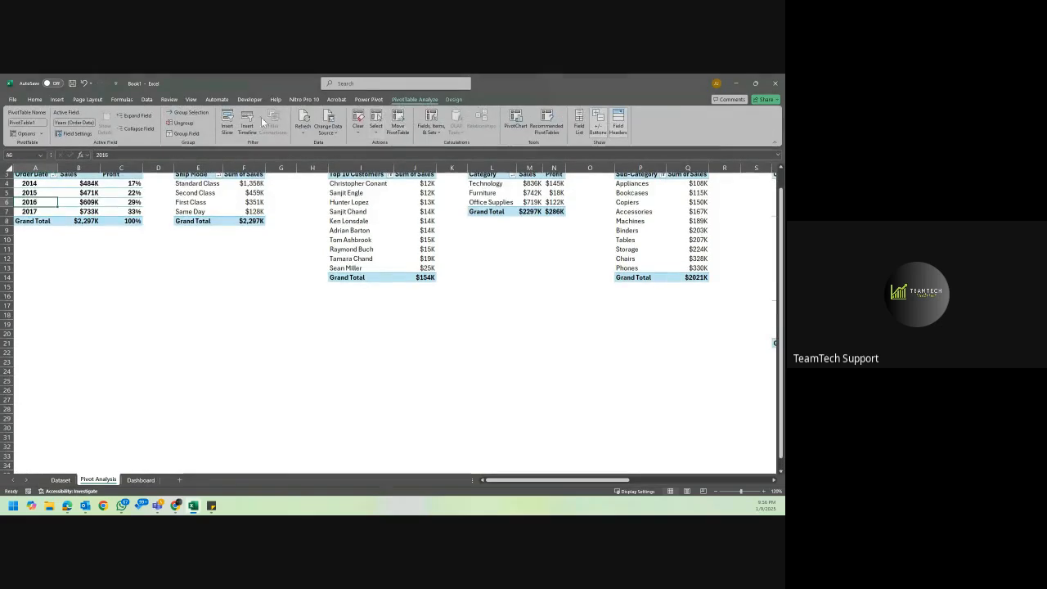
# Try an Order Date slicer on the yearly sales pivot table, and delete it again.
pyautogui.click(228, 121)
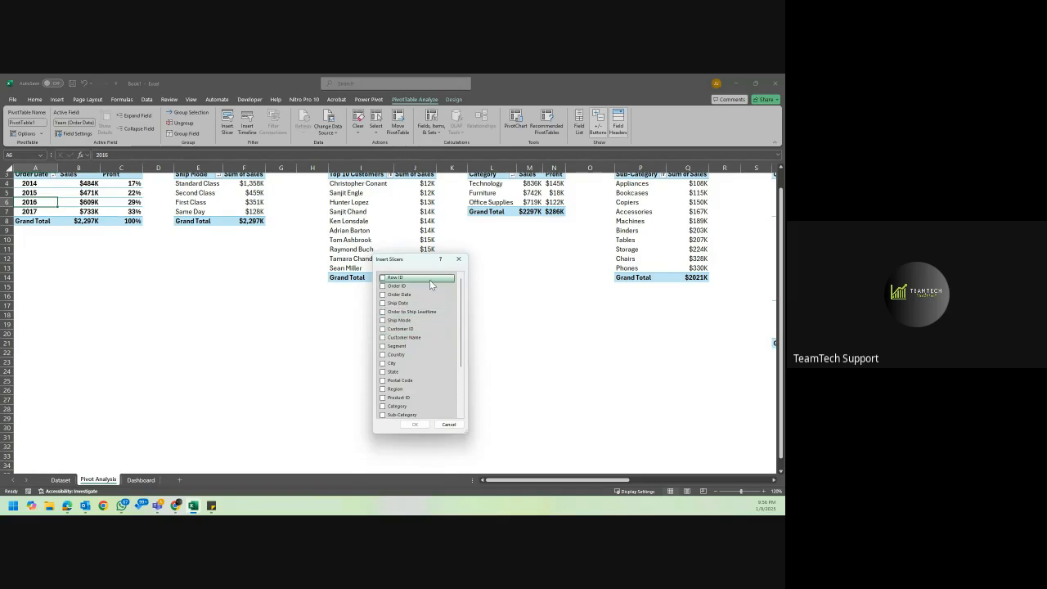
pyautogui.scroll(-1, 419, 344)
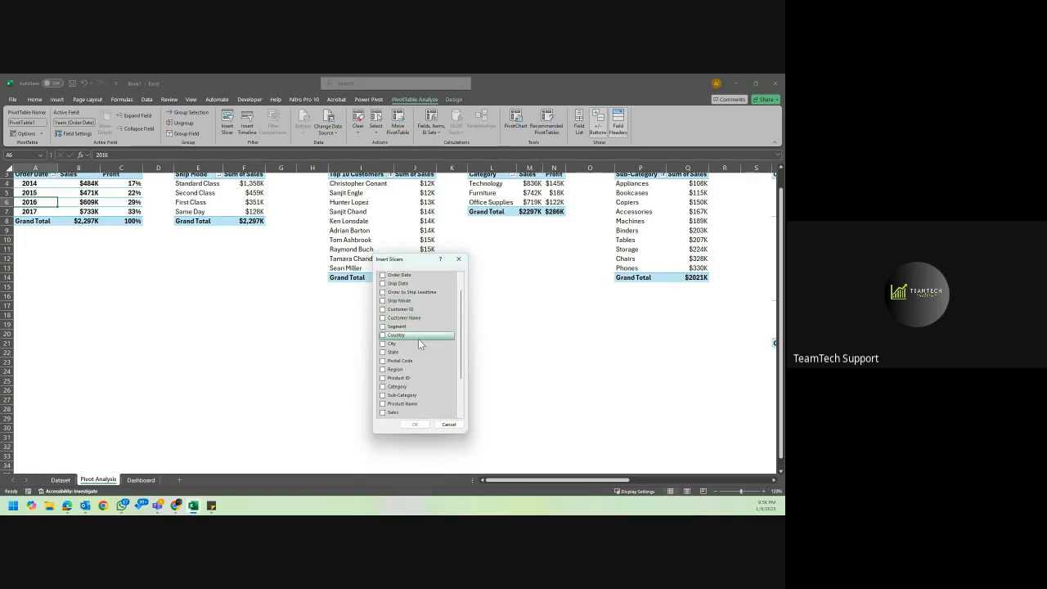
pyautogui.scroll(1, 419, 342)
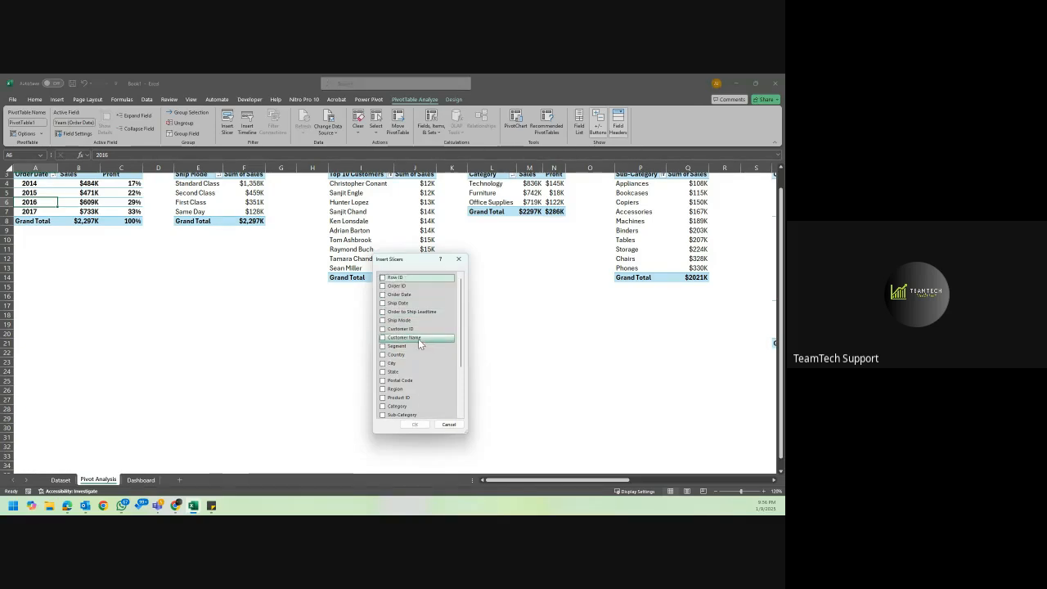
pyautogui.click(383, 295)
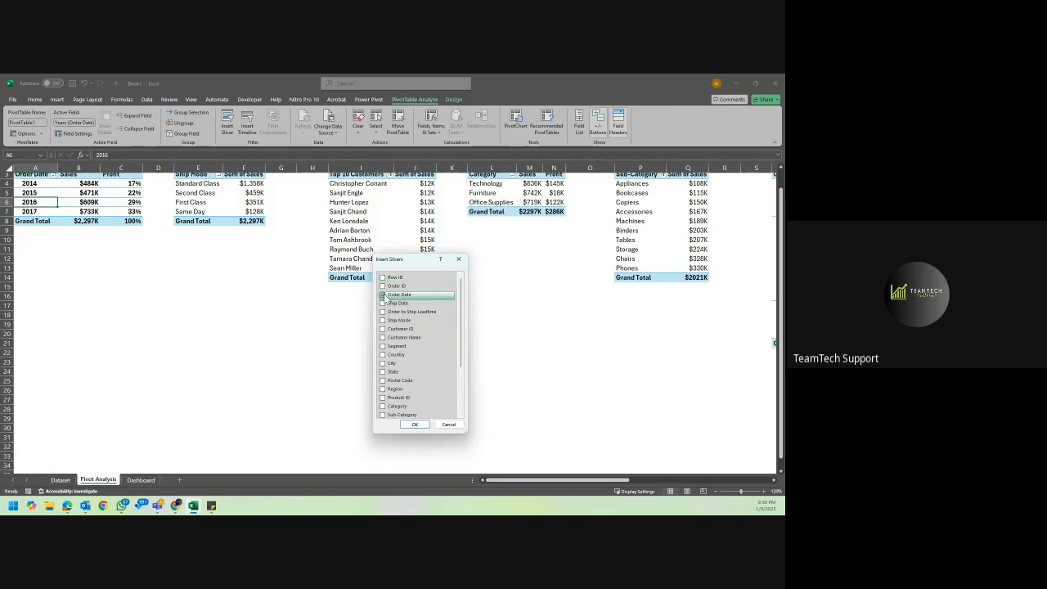
pyautogui.click(415, 425)
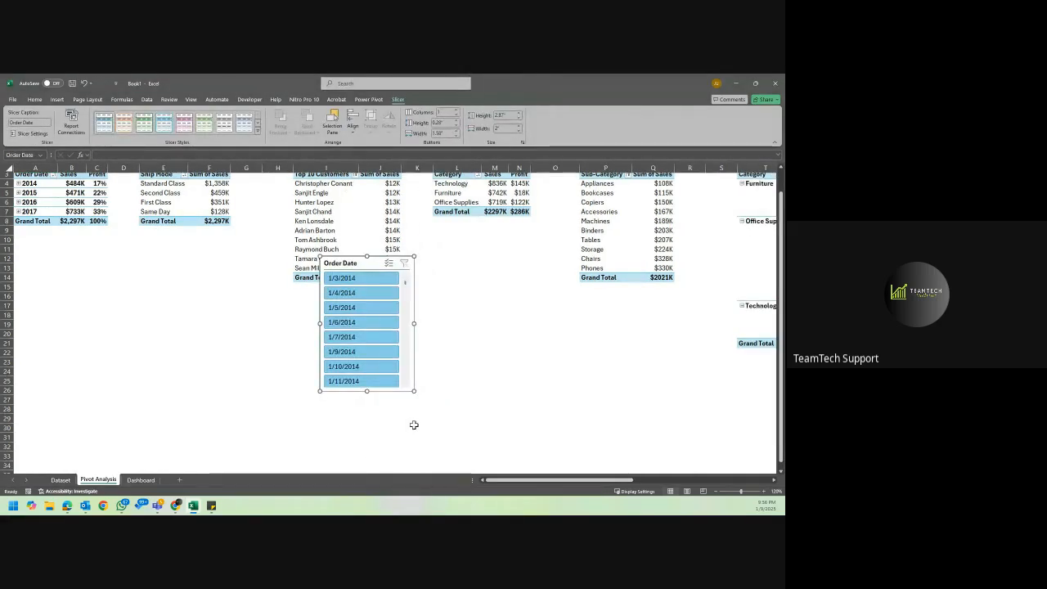
pyautogui.press('Delete')
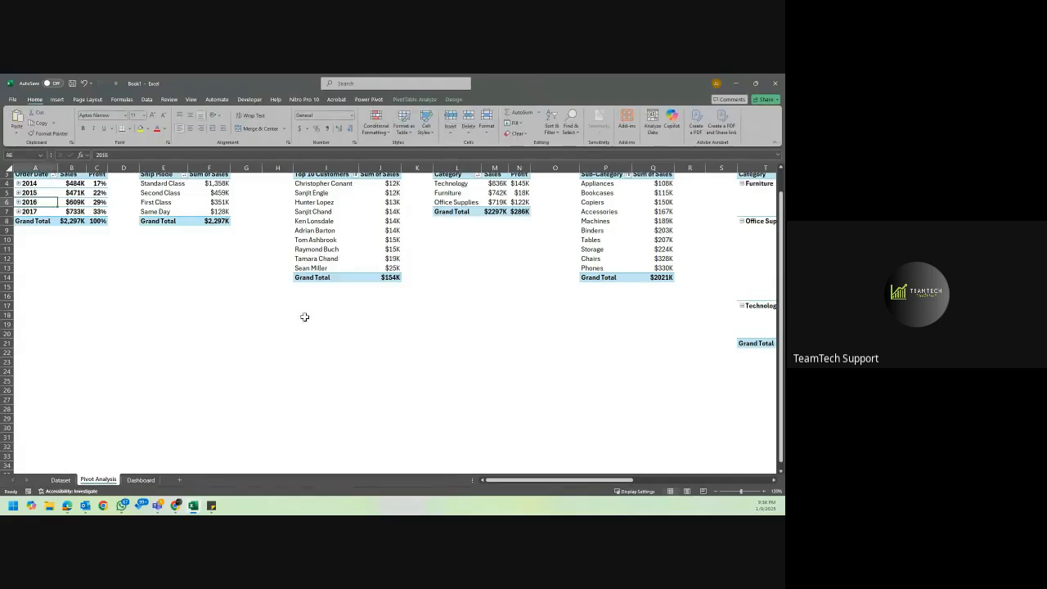
# Insert a Years (Order Date) slicer for the yearly sales pivot table.
pyautogui.click(451, 100)
pyautogui.click(413, 99)
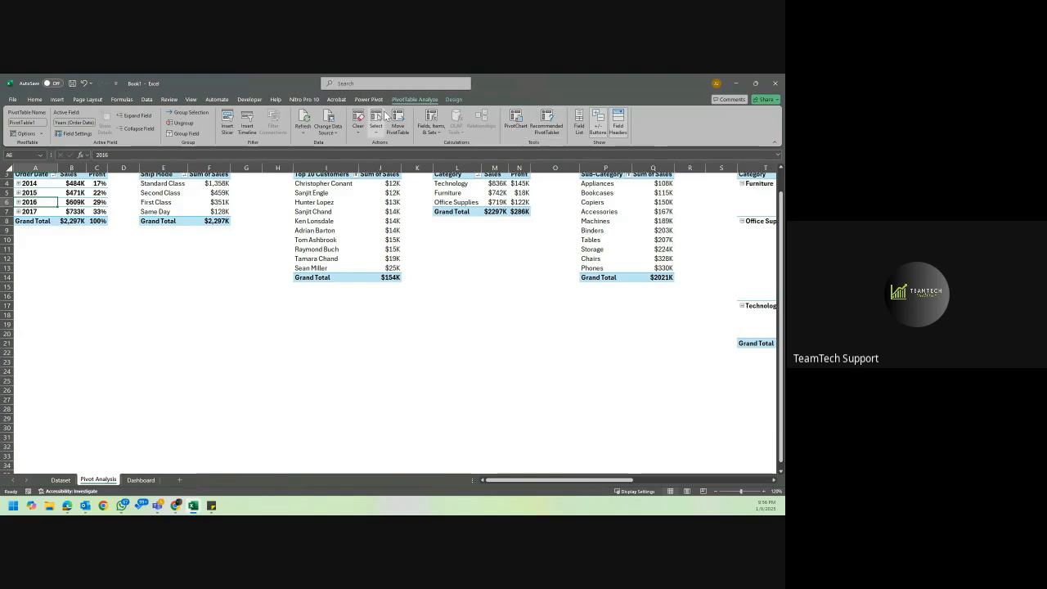
pyautogui.click(227, 121)
pyautogui.scroll(-3, 415, 352)
pyautogui.click(403, 410)
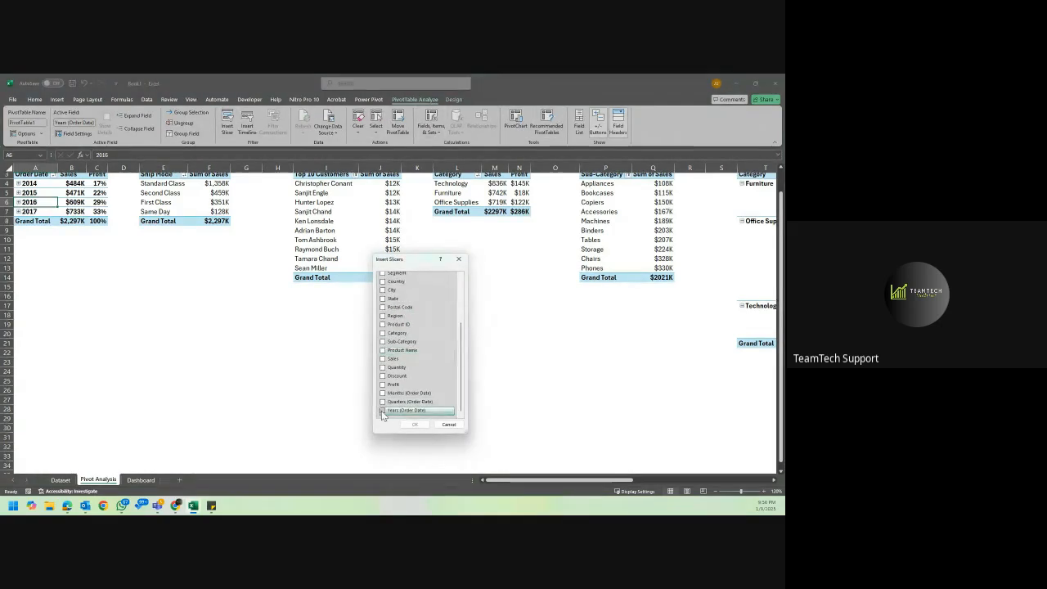
pyautogui.click(414, 425)
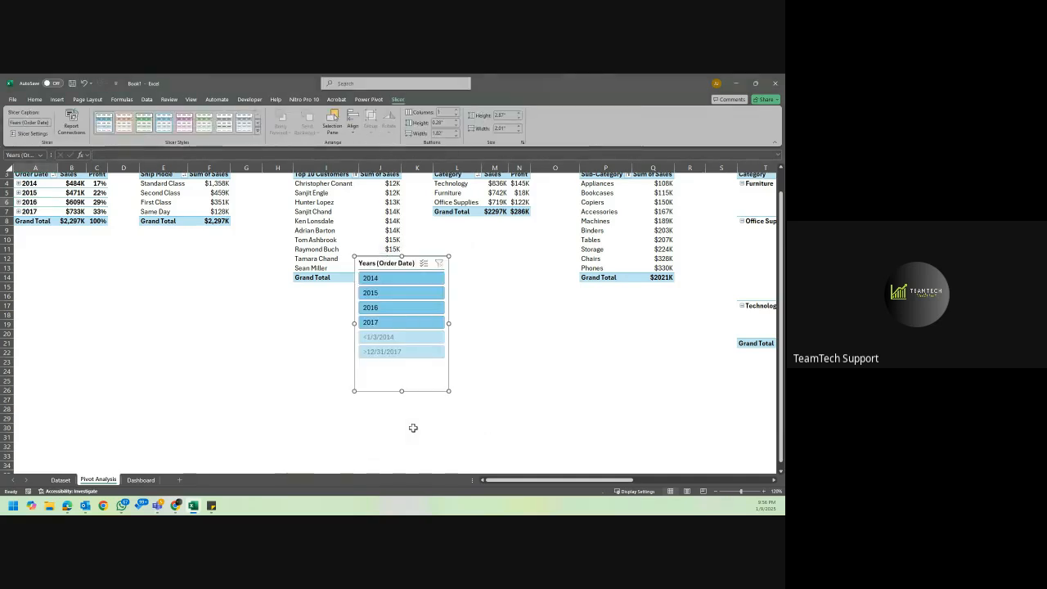
# Hide items with no data in the Years (Order Date) slicer and set its name and caption to Year.
pyautogui.rightClick(409, 352)
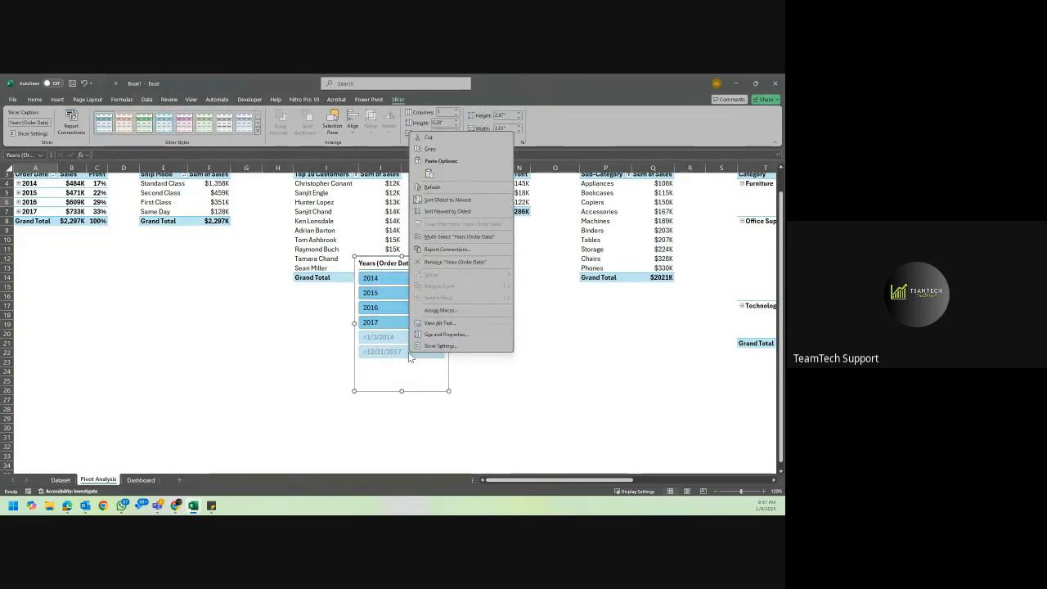
pyautogui.click(456, 345)
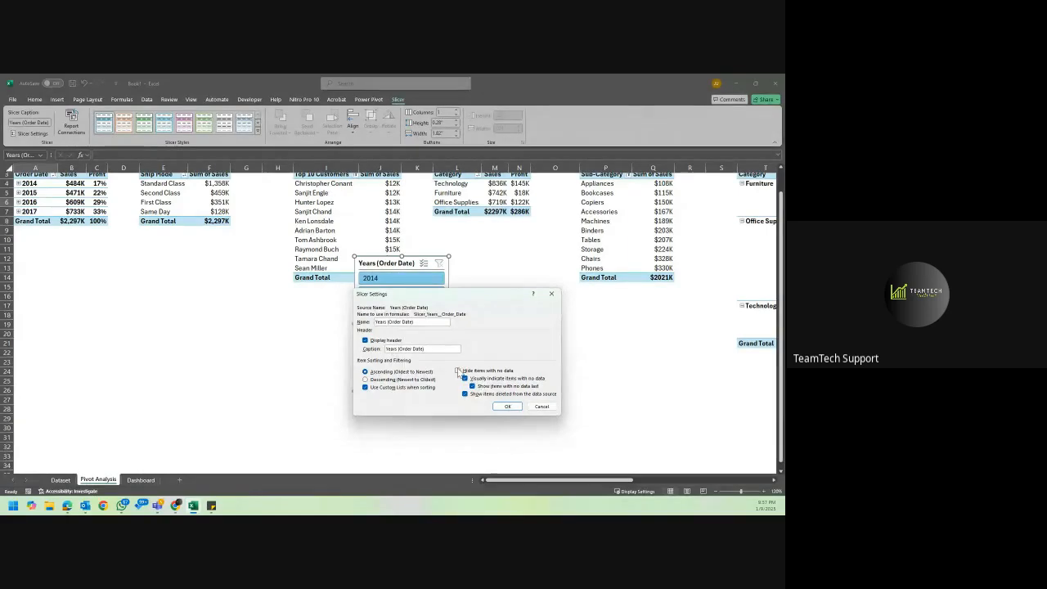
pyautogui.click(458, 371)
pyautogui.click(423, 321)
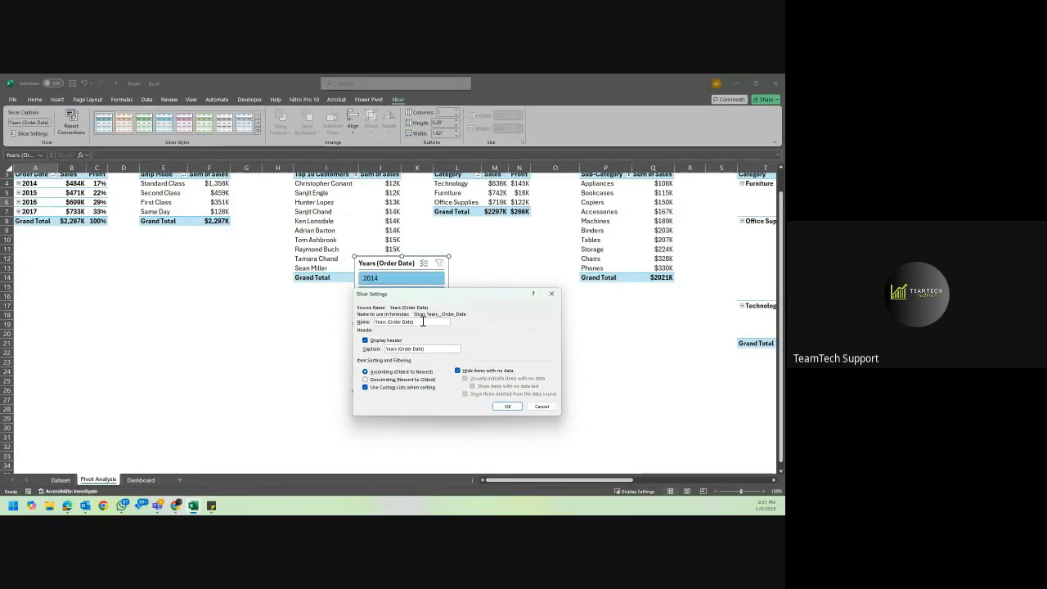
pyautogui.press('BackSpace')
pyautogui.press('BackSpace')
pyautogui.press('BackSpace')
pyautogui.press('BackSpace')
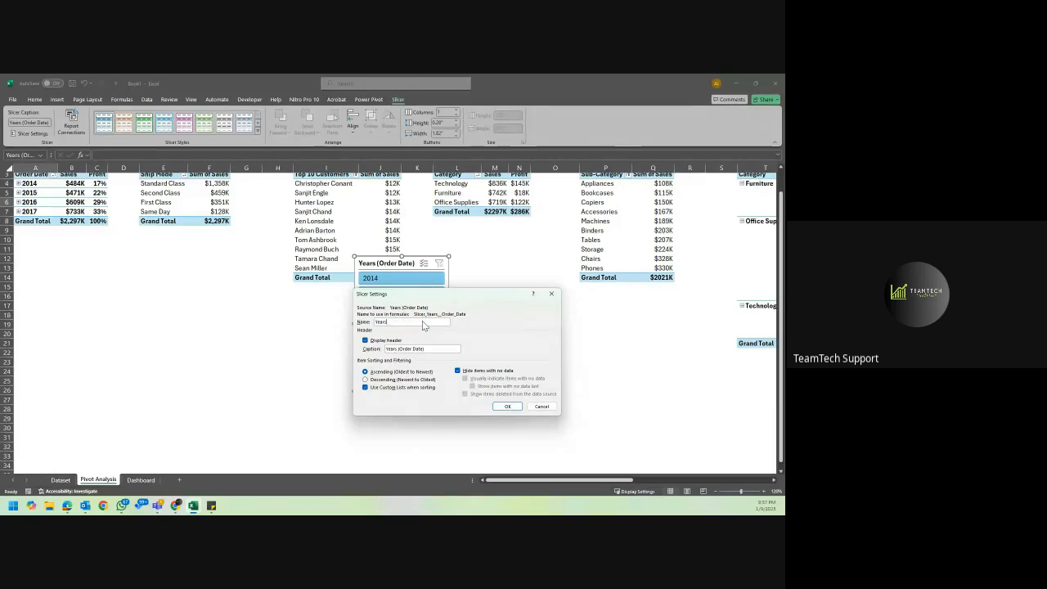
pyautogui.press('BackSpace')
pyautogui.press('BackSpace')
pyautogui.press('BackSpace')
pyautogui.press('BackSpace')
pyautogui.press('BackSpace')
pyautogui.press('BackSpace')
pyautogui.press('BackSpace')
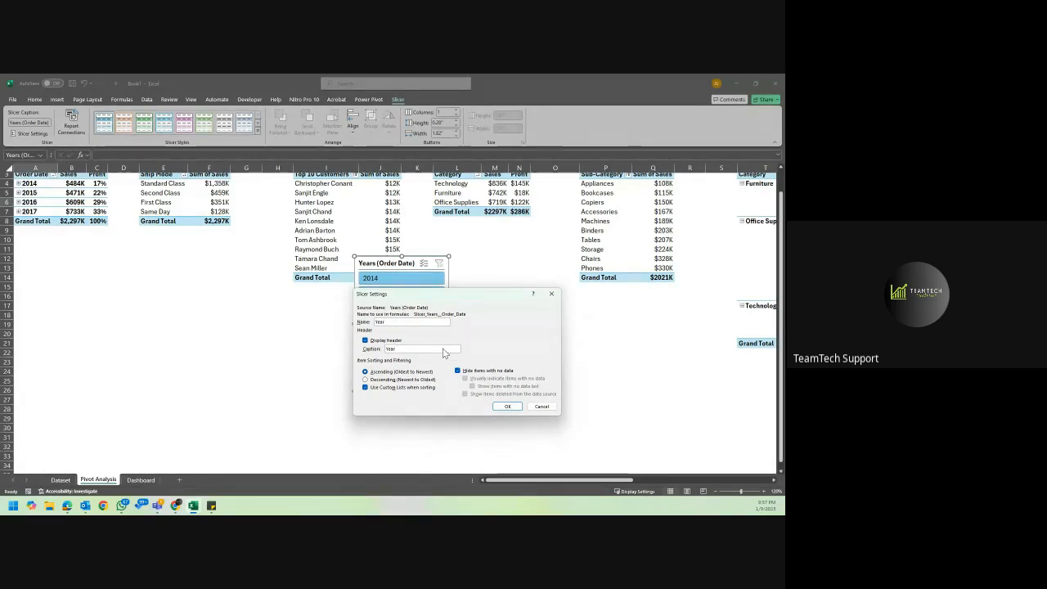
pyautogui.click(507, 407)
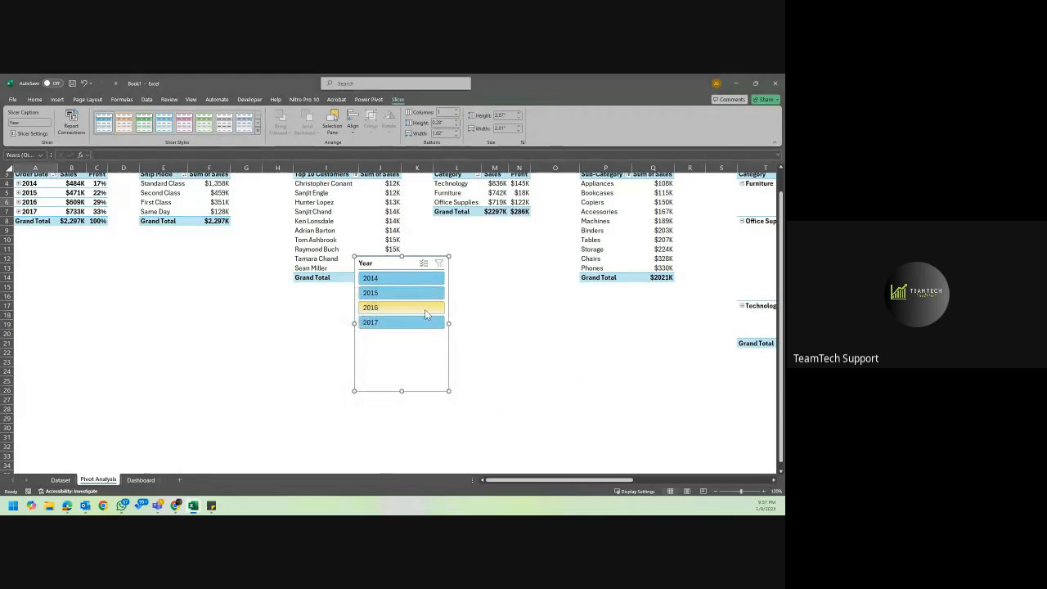
# Shorten the Year slicer to fit its four years and move it to cell T5 on the Dashboard sheet.
pyautogui.moveTo(402, 390); pyautogui.dragTo(401, 334)
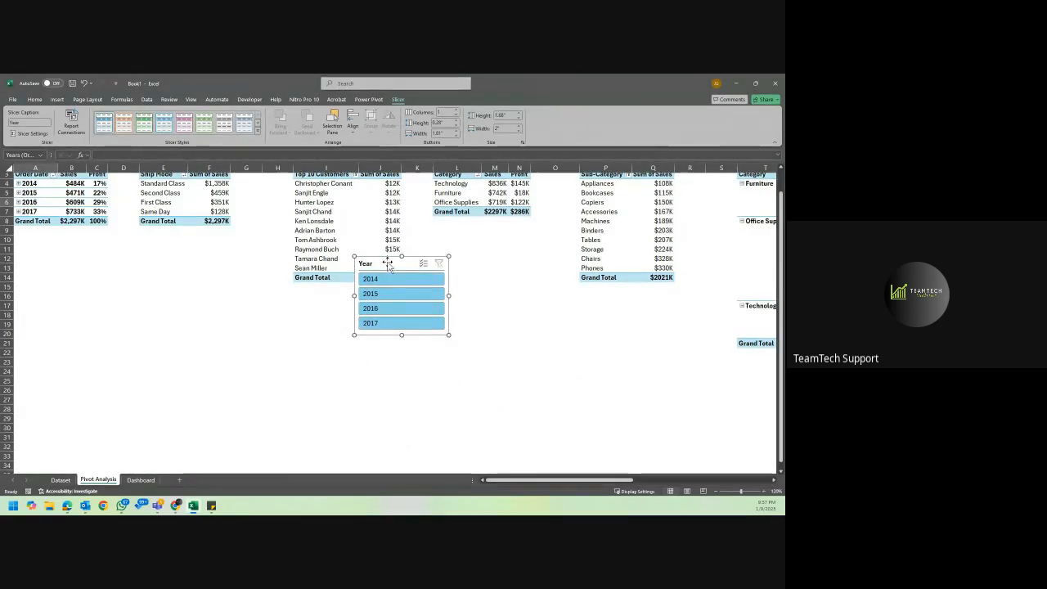
pyautogui.hotkey('ctrl', 'x')
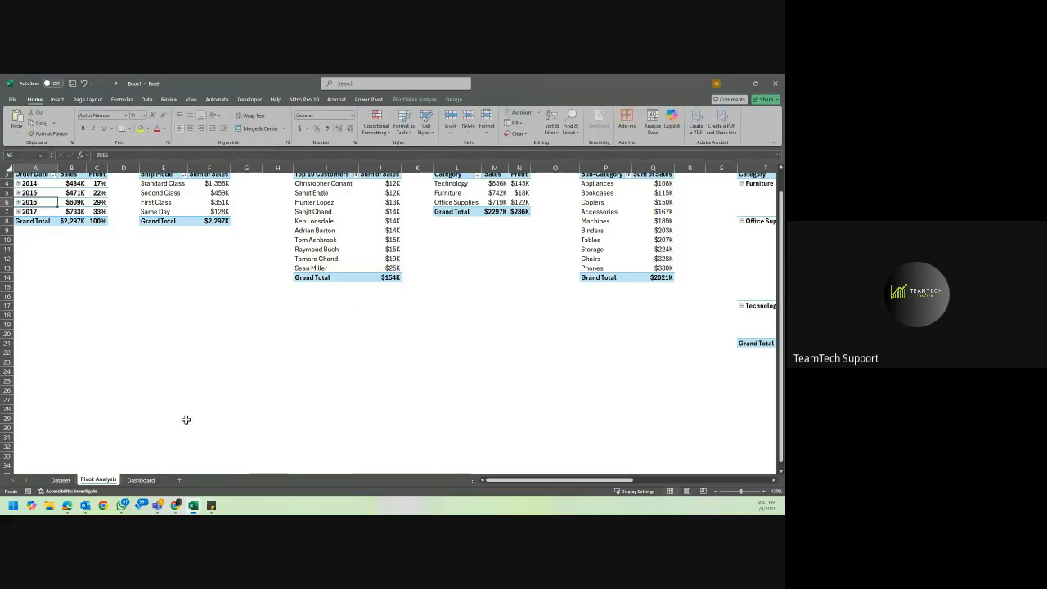
pyautogui.click(151, 482)
pyautogui.click(571, 212)
pyautogui.hotkey('ctrl', 'v')
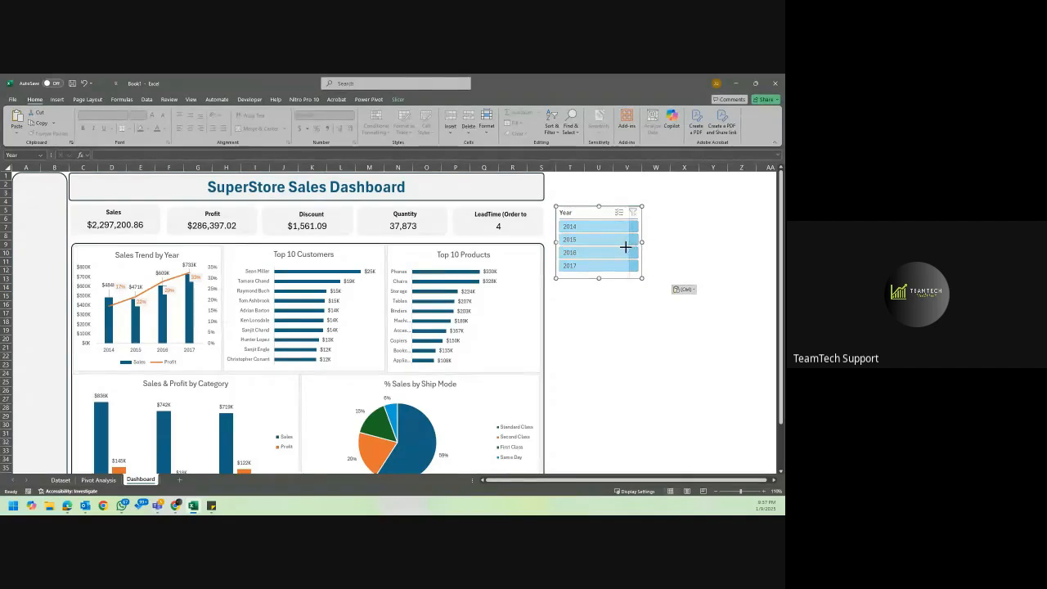
# Narrow the Year slicer, try it over the side panel, and place it back on the empty cells beside the dashboard.
pyautogui.moveTo(627, 245); pyautogui.dragTo(627, 246)
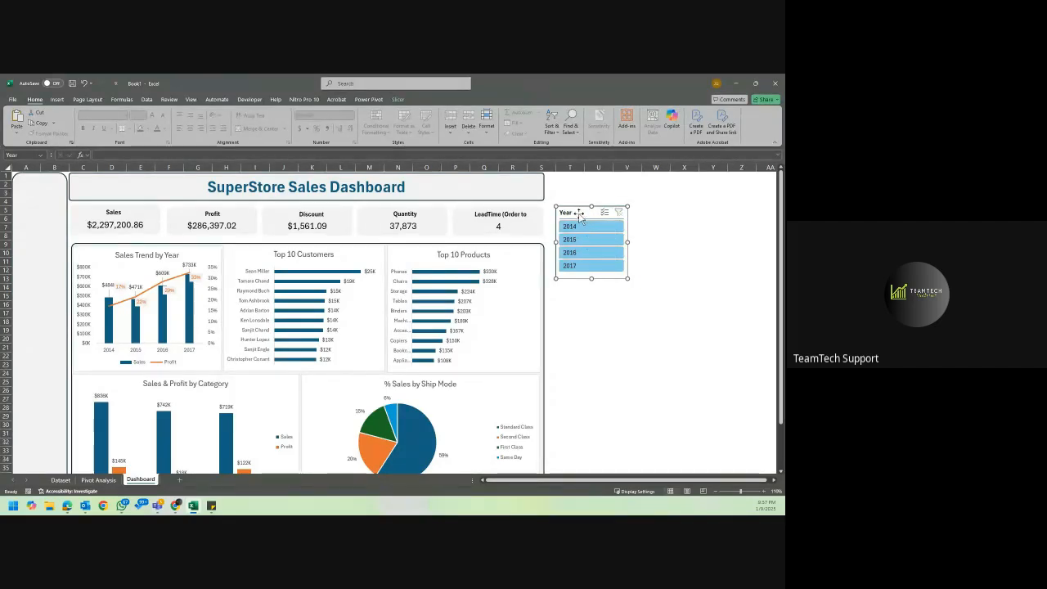
pyautogui.moveTo(576, 218); pyautogui.dragTo(35, 211)
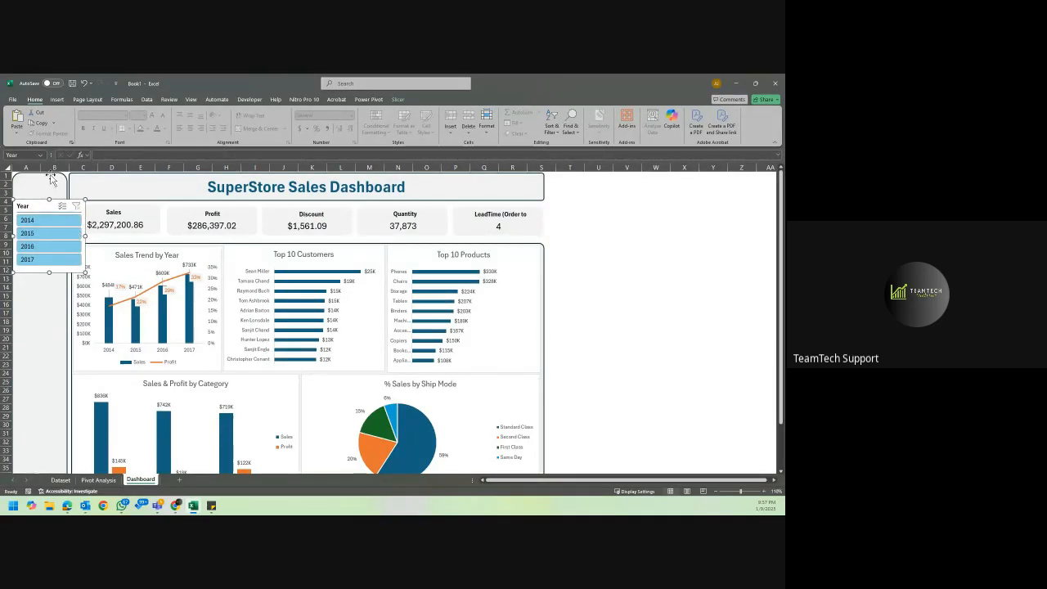
pyautogui.moveTo(46, 210); pyautogui.dragTo(596, 234)
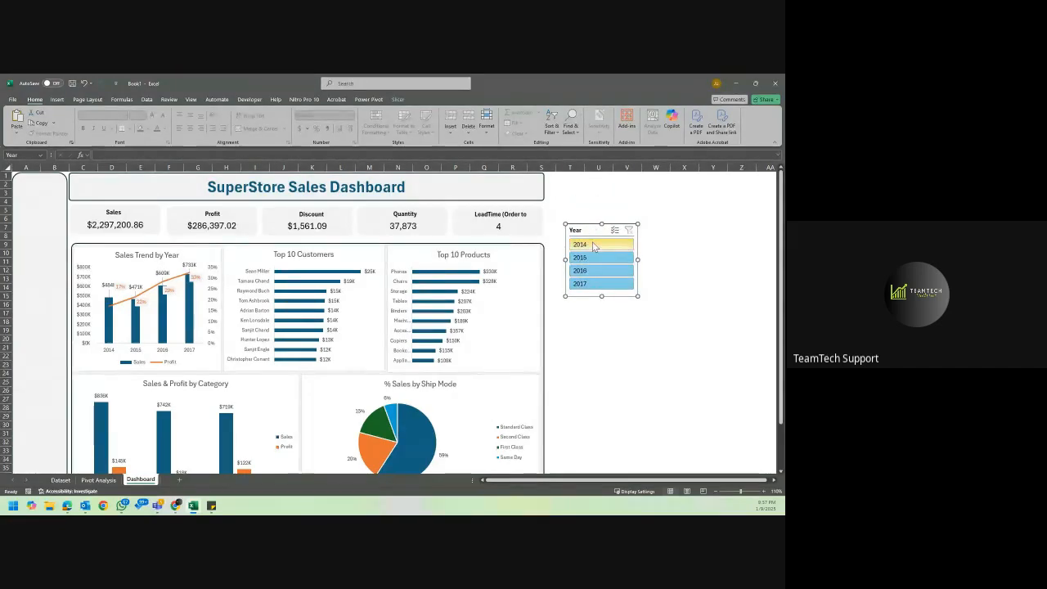
# Test the Year slicer by filtering to 2014, and clear the filter again.
pyautogui.click(595, 245)
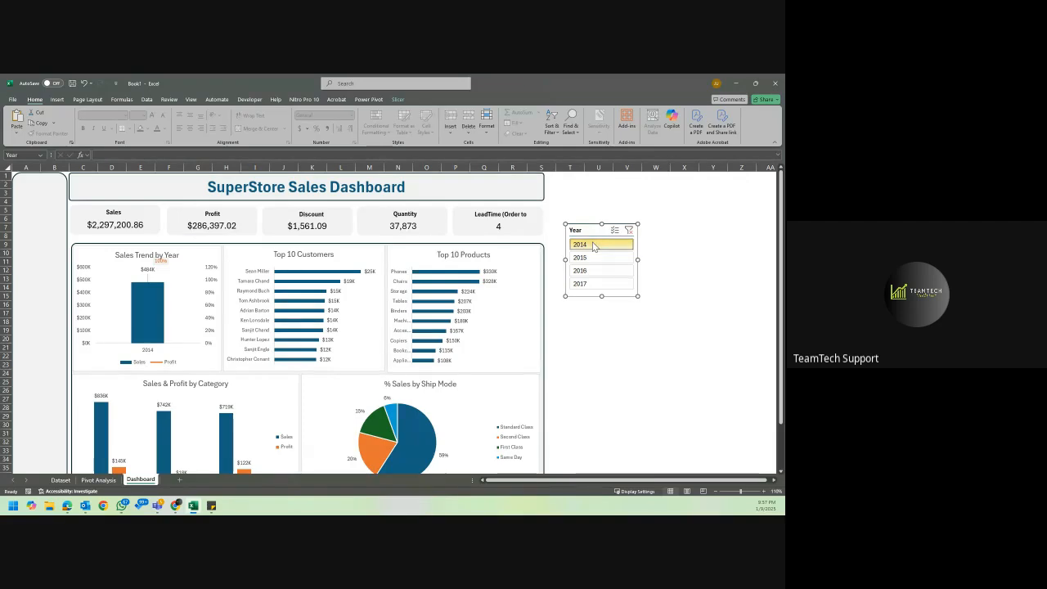
pyautogui.click(629, 230)
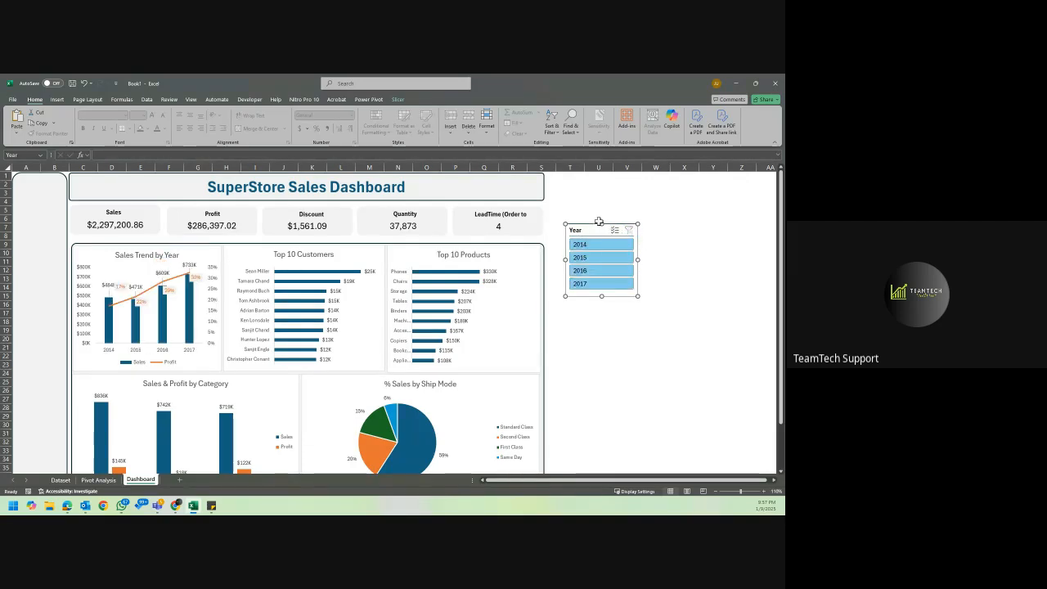
# Connect the Year slicer to every pivot table on the Pivot Analysis sheet through its report connections.
pyautogui.rightClick(584, 232)
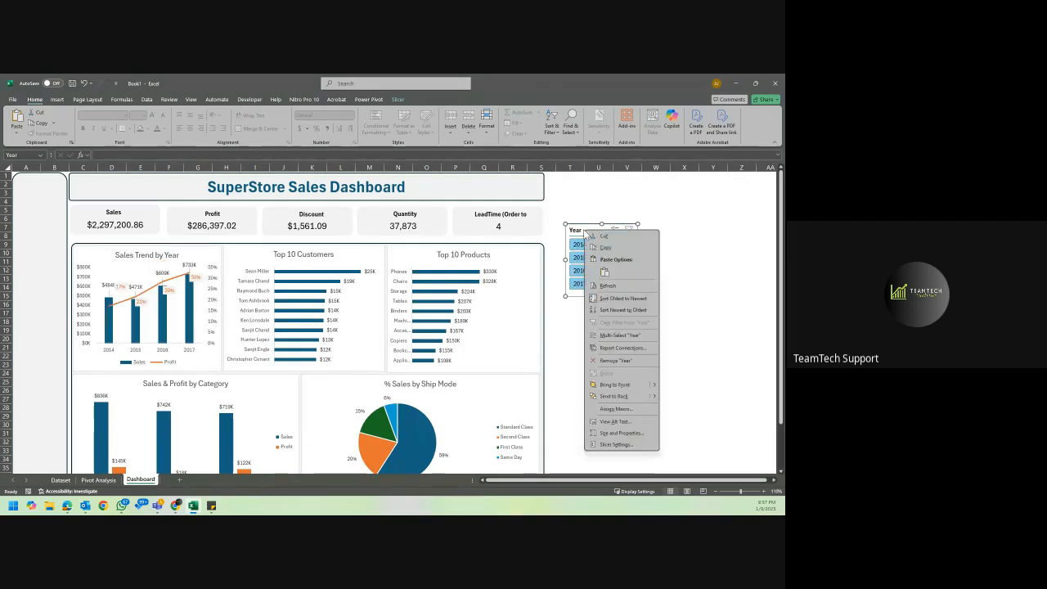
pyautogui.click(623, 347)
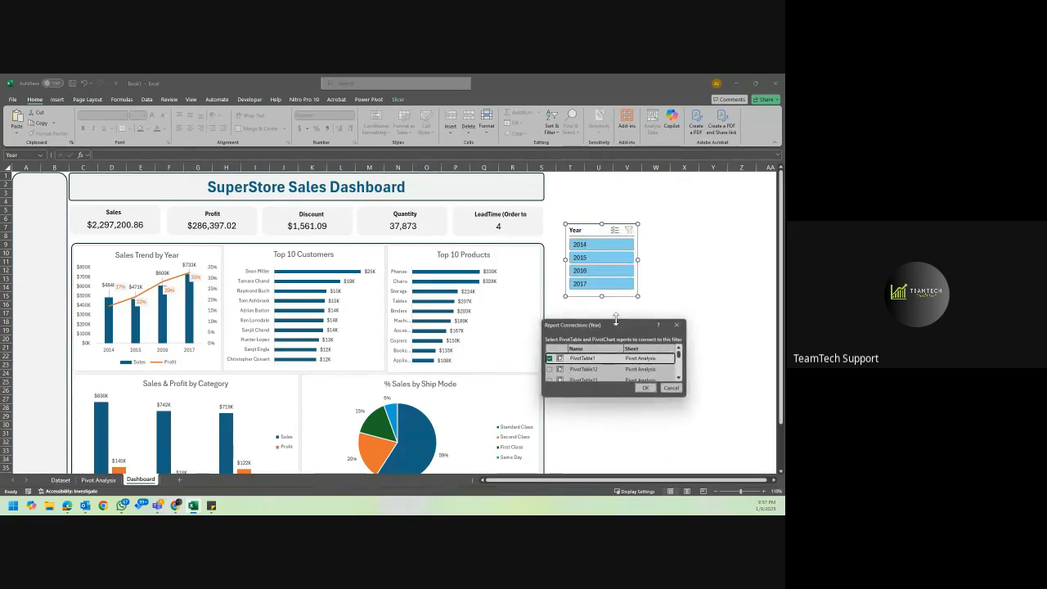
pyautogui.moveTo(618, 321); pyautogui.dragTo(629, 173)
pyautogui.click(552, 224)
pyautogui.click(549, 223)
pyautogui.click(549, 234)
pyautogui.click(549, 246)
pyautogui.click(549, 256)
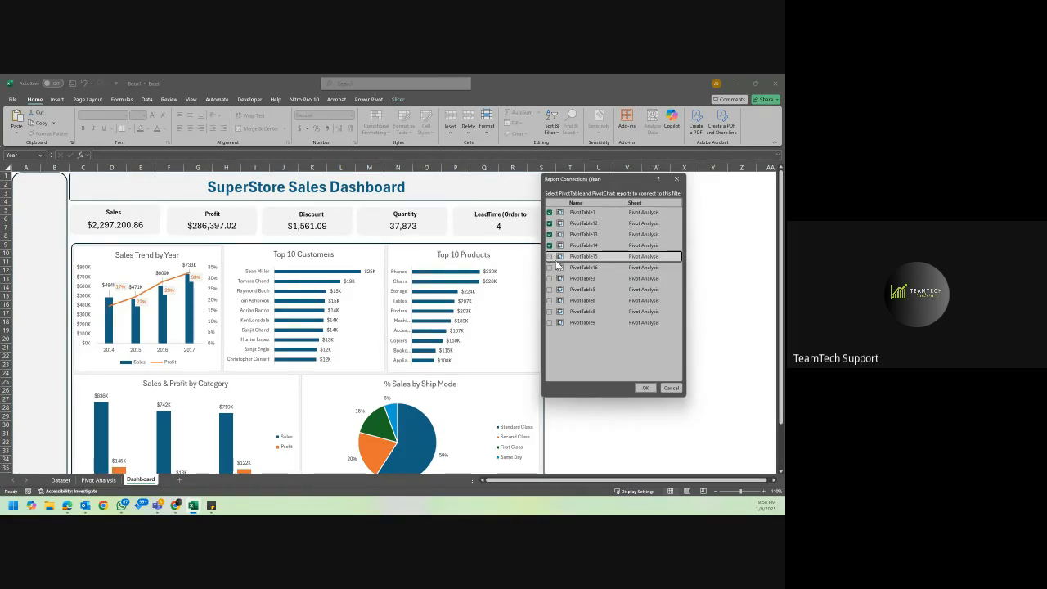
pyautogui.click(549, 258)
pyautogui.click(550, 268)
pyautogui.click(551, 258)
pyautogui.click(549, 256)
pyautogui.click(549, 278)
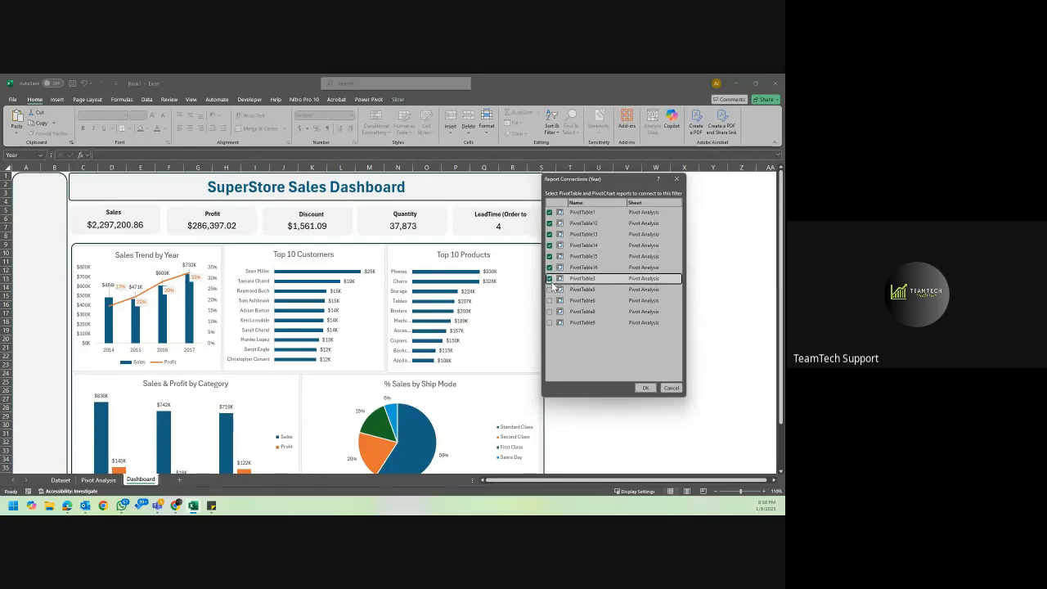
pyautogui.click(549, 290)
pyautogui.click(549, 300)
pyautogui.click(549, 311)
pyautogui.click(549, 323)
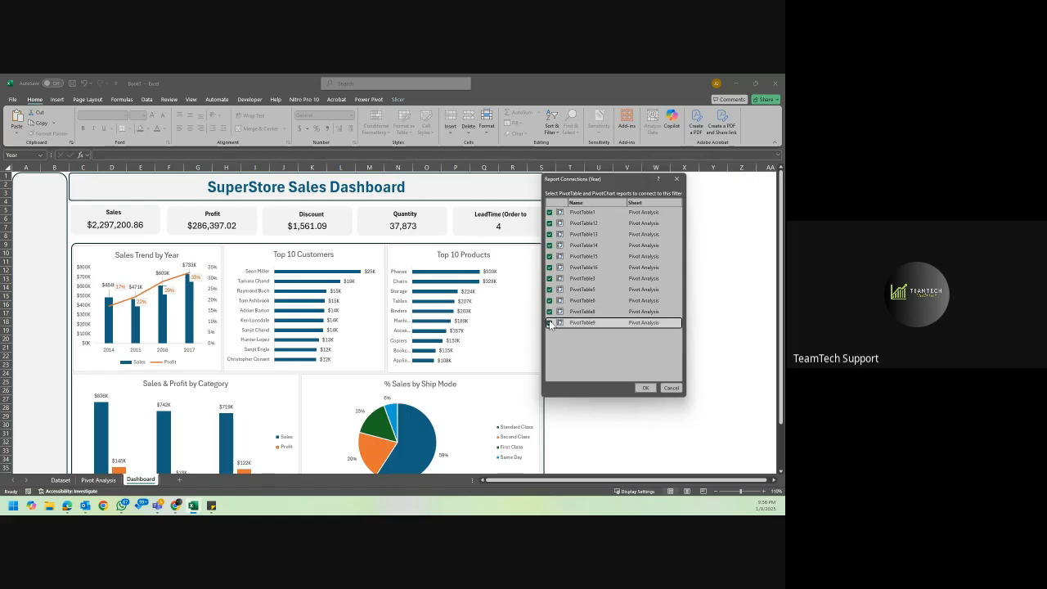
pyautogui.click(647, 387)
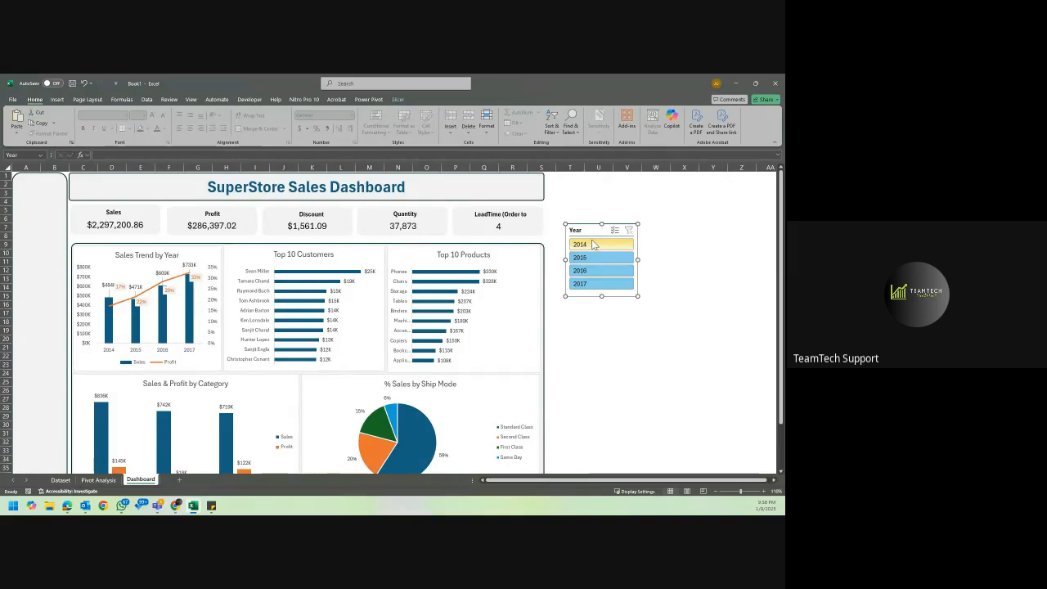
# Test the connected Year slicer by filtering the dashboard to individual years, including 2014, 2015 and 2017, checking the KPI cards and charts.
pyautogui.click(594, 245)
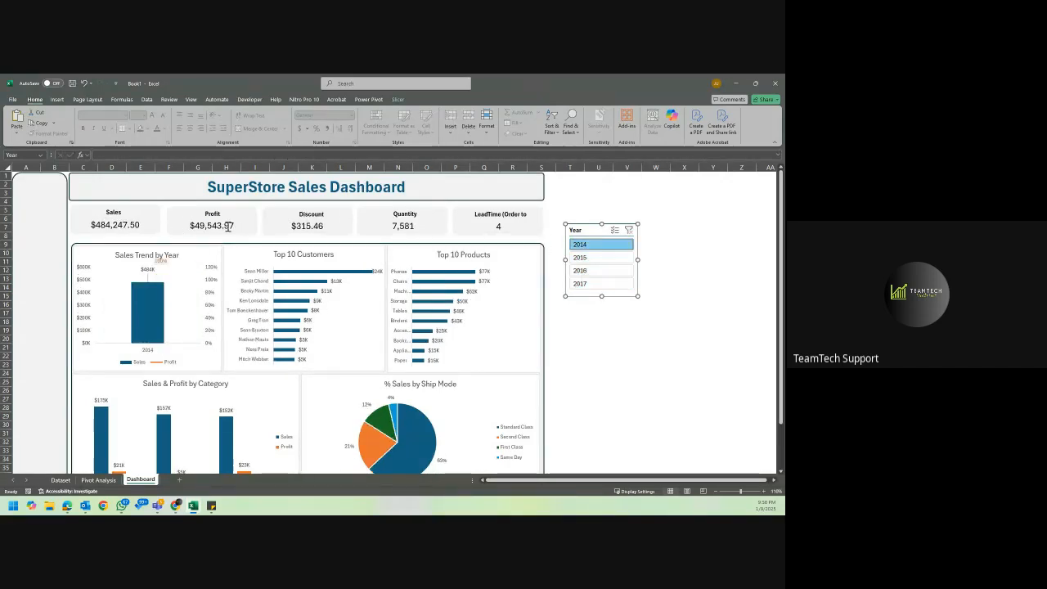
pyautogui.scroll(-1, 352, 385)
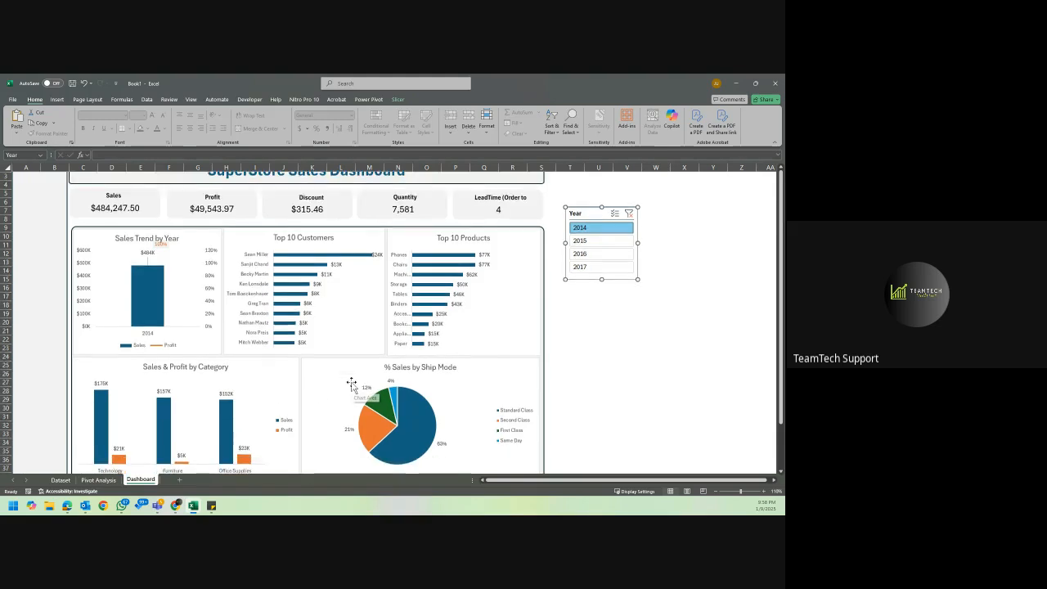
pyautogui.scroll(-1, 352, 384)
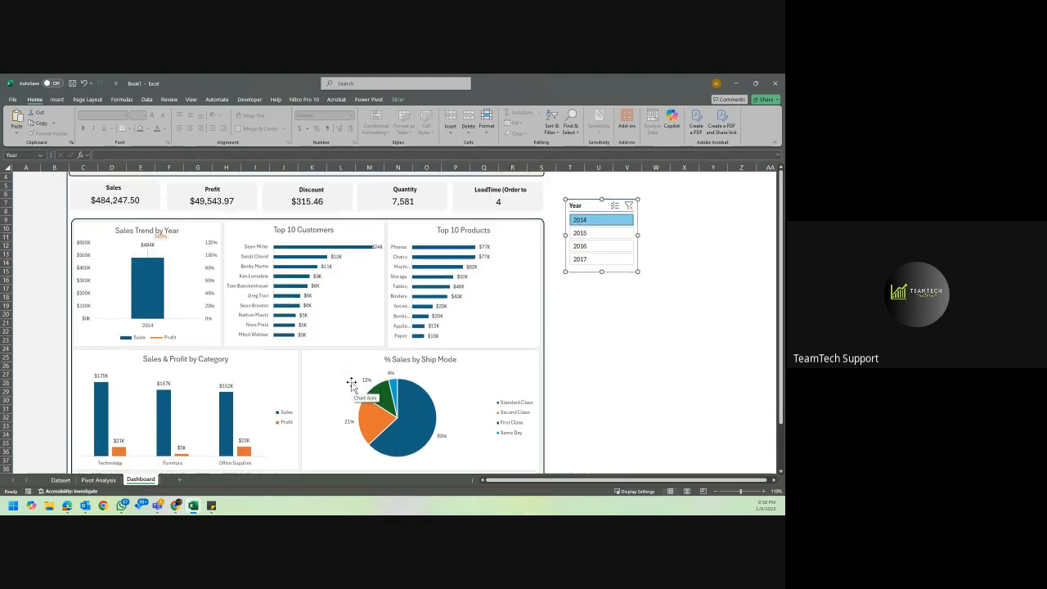
pyautogui.click(586, 245)
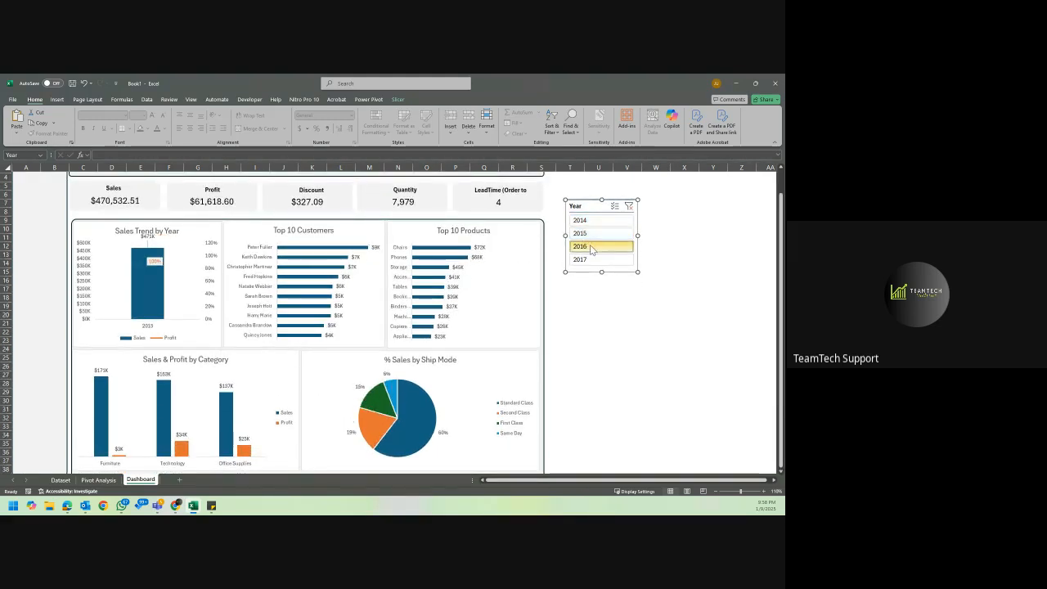
pyautogui.click(589, 260)
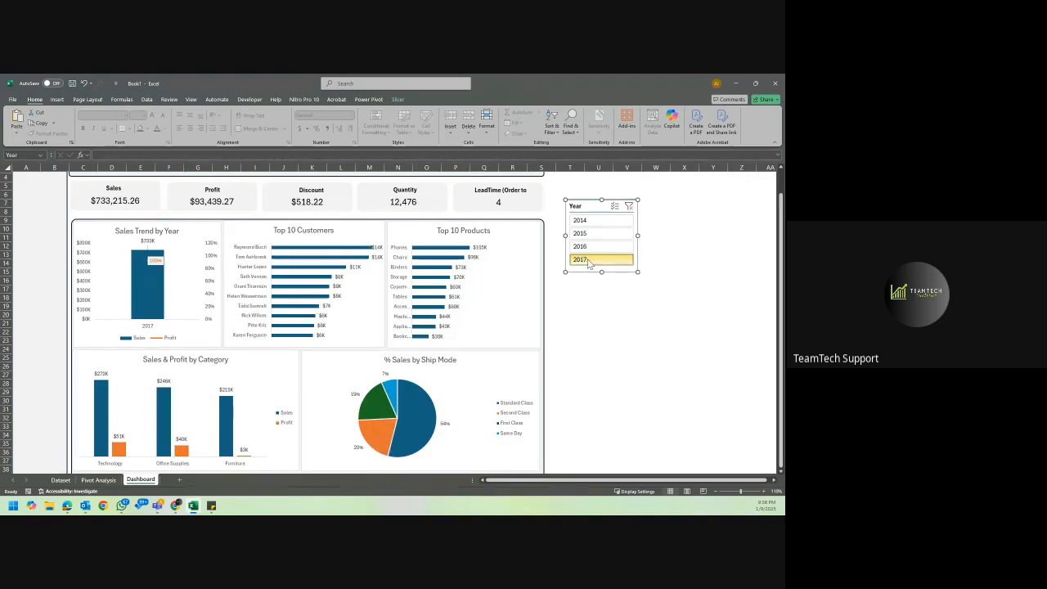
pyautogui.click(585, 221)
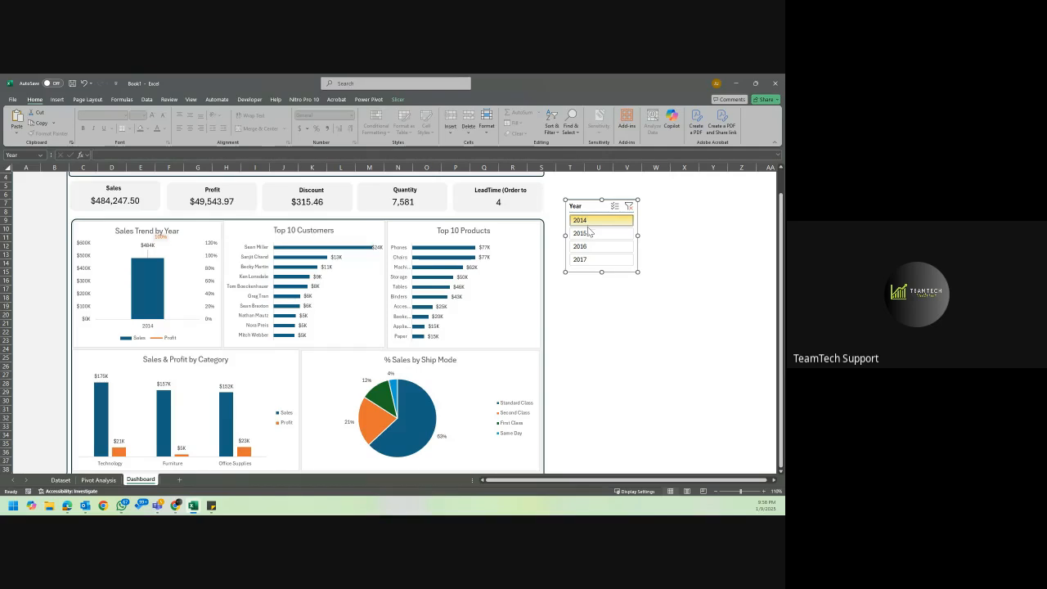
pyautogui.click(588, 233)
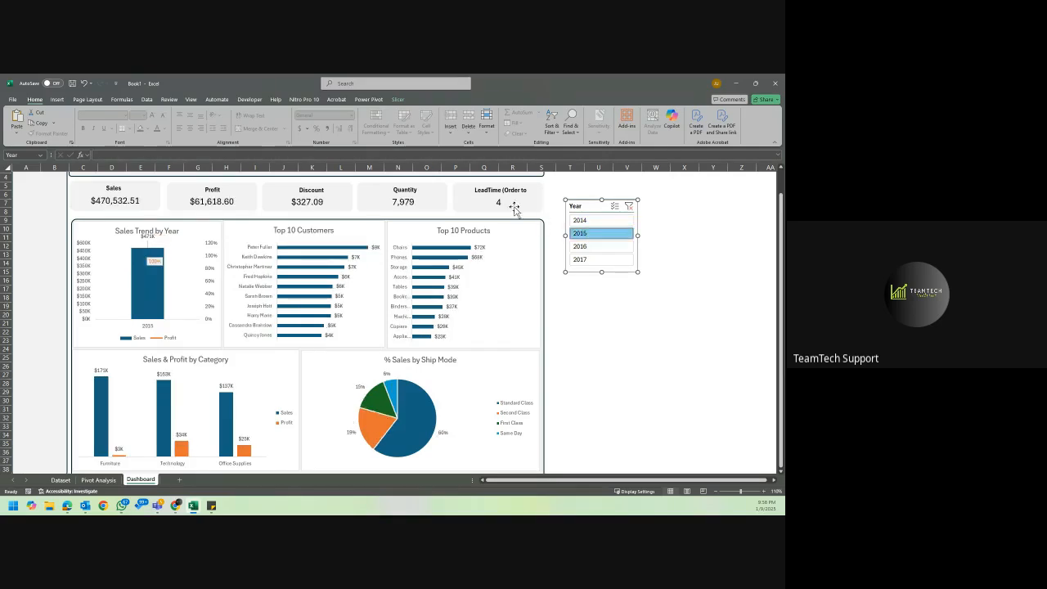
# Inspect the Avg Time (Order to Ship) pivot table in cell AF4 on the Pivot Analysis sheet.
pyautogui.click(100, 481)
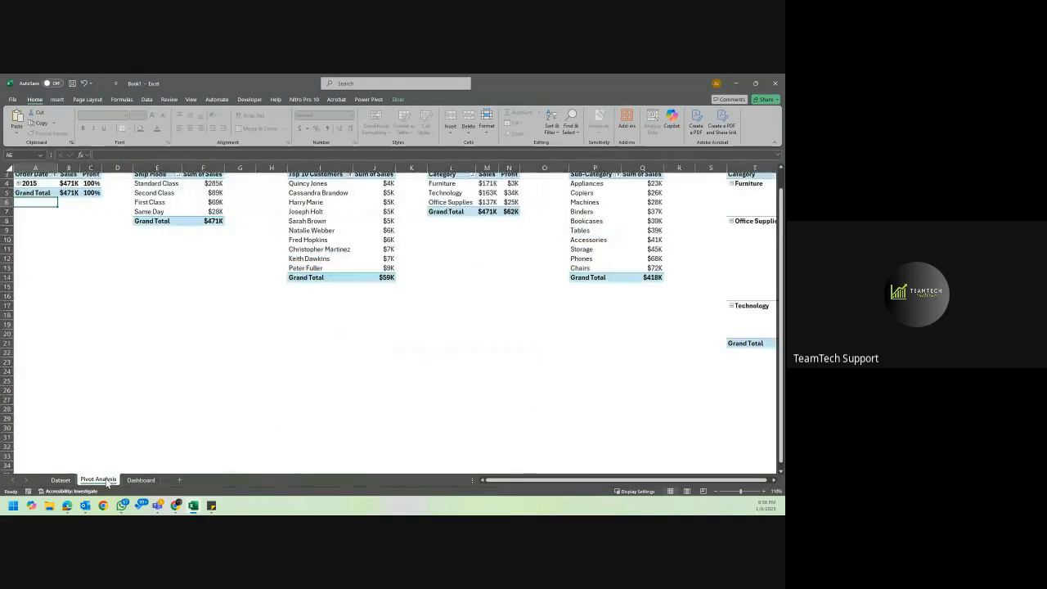
pyautogui.hscroll(3, 558, 240)
pyautogui.hscroll(5, 561, 244)
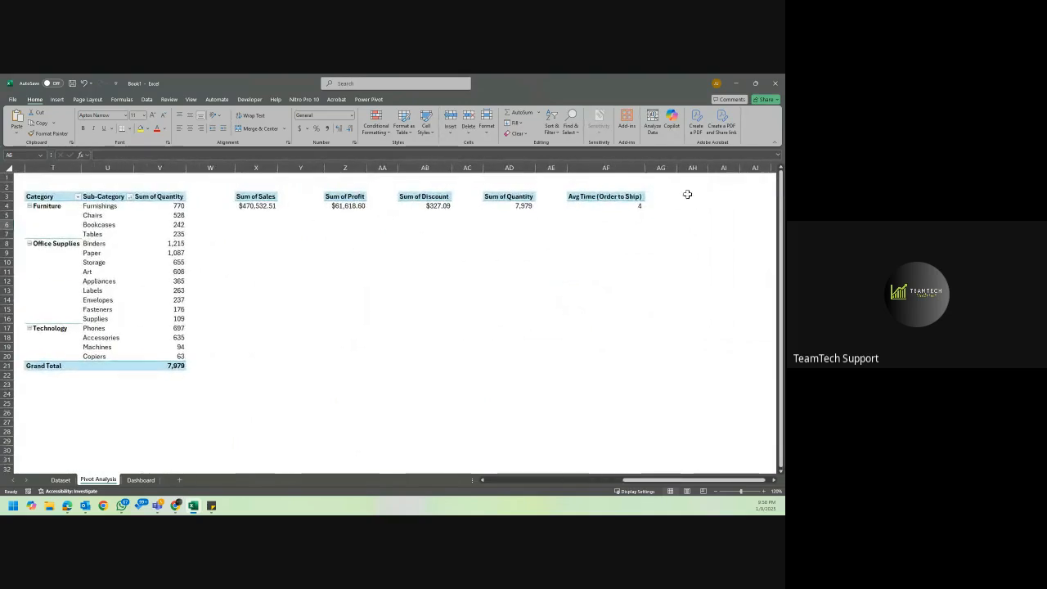
pyautogui.click(624, 204)
pyautogui.click(453, 99)
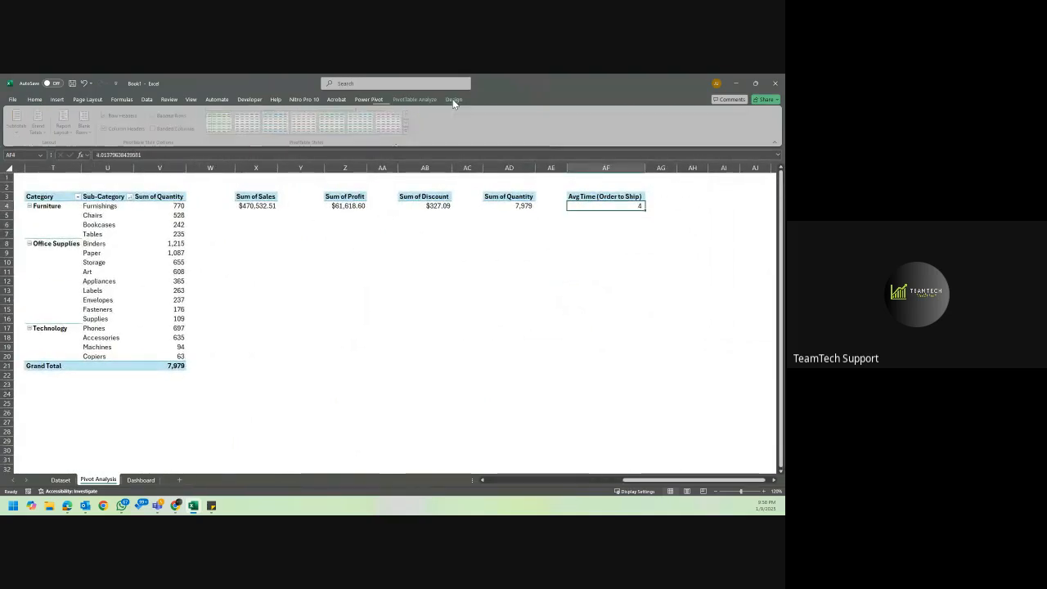
pyautogui.click(415, 99)
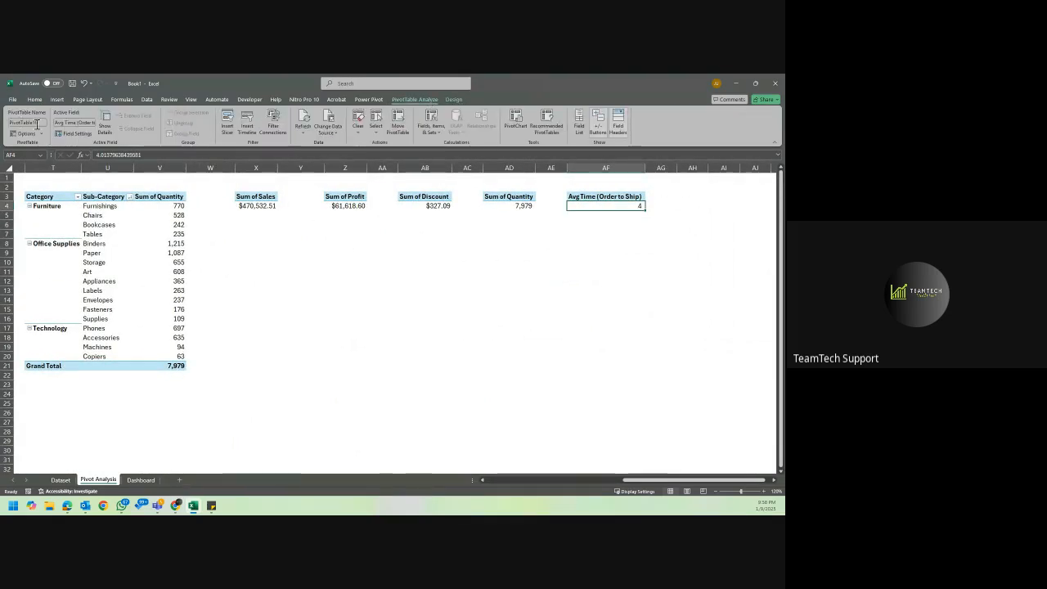
# Review the Year slicer's report connections on the Dashboard sheet without changing them, and check the LeadTime card with the 2014 filter.
pyautogui.click(140, 481)
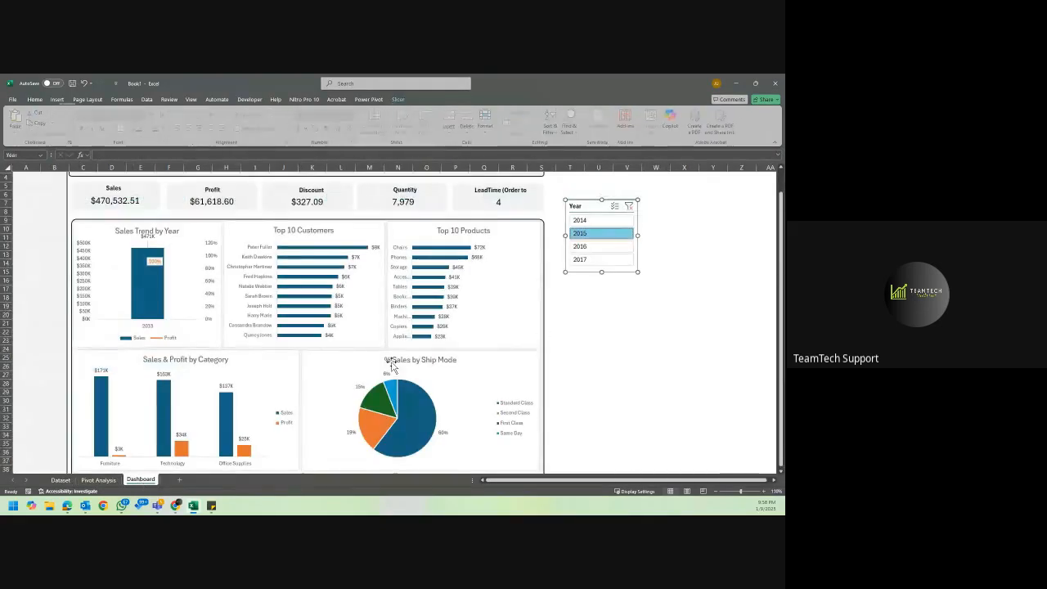
pyautogui.rightClick(607, 269)
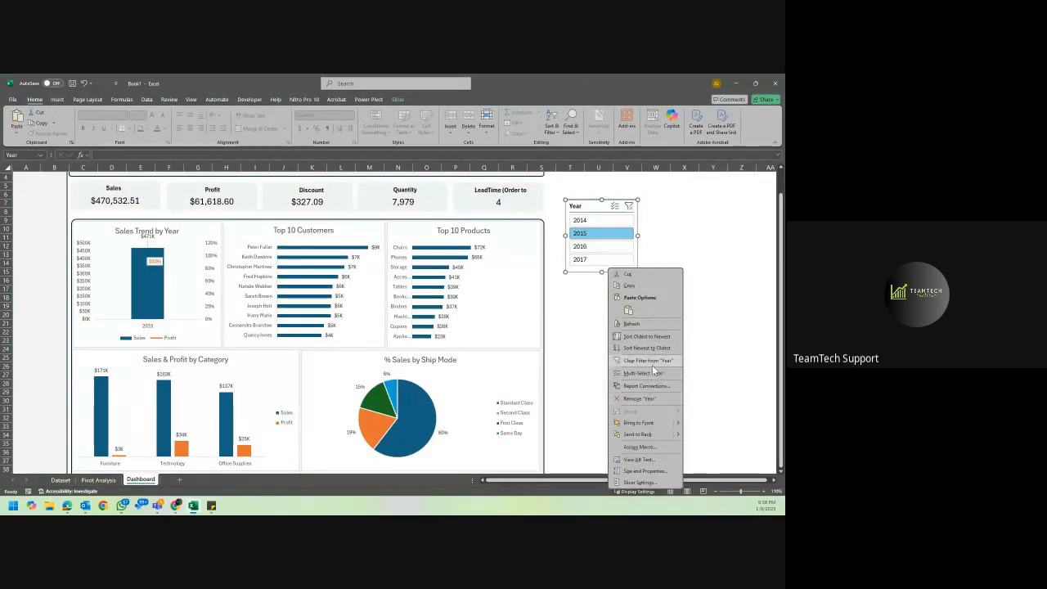
pyautogui.click(647, 385)
pyautogui.scroll(-3, 648, 398)
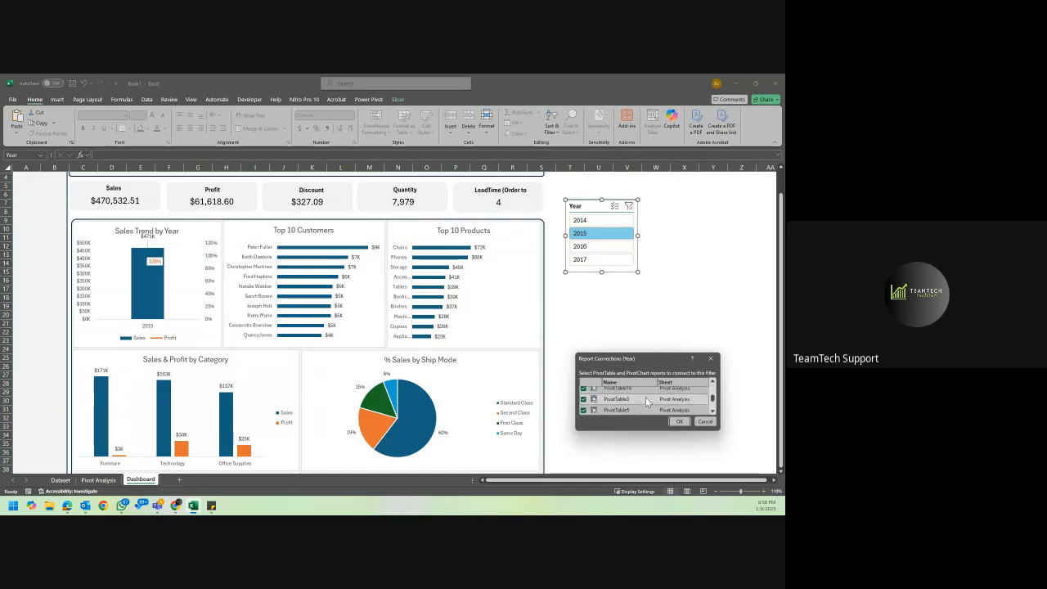
pyautogui.click(707, 423)
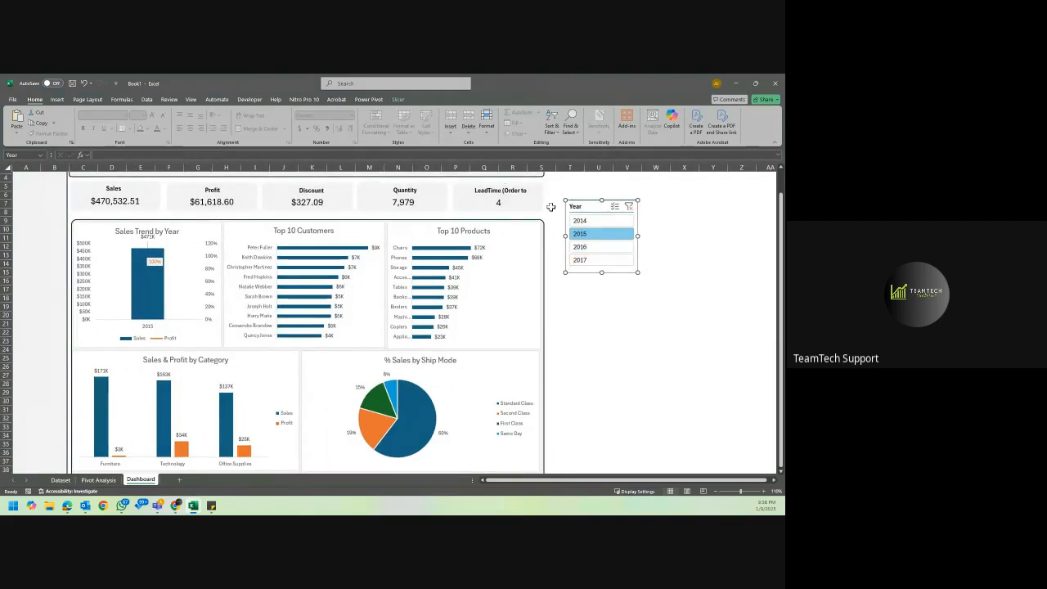
pyautogui.click(614, 221)
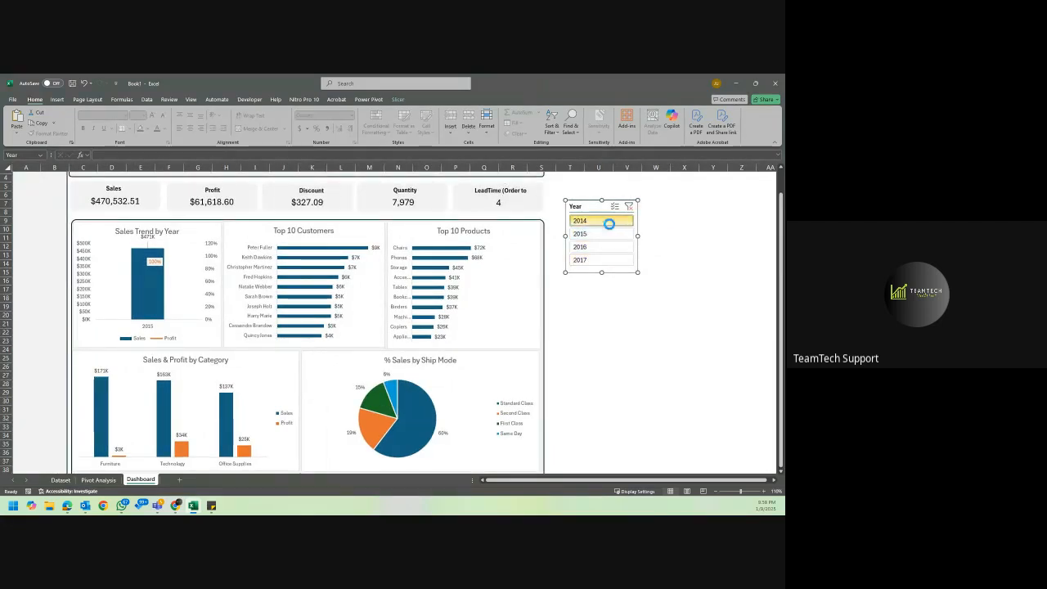
# Reduce the font size of the LeadTime (Order to Ship) card label by one step so the text fits on one line.
pyautogui.click(525, 193)
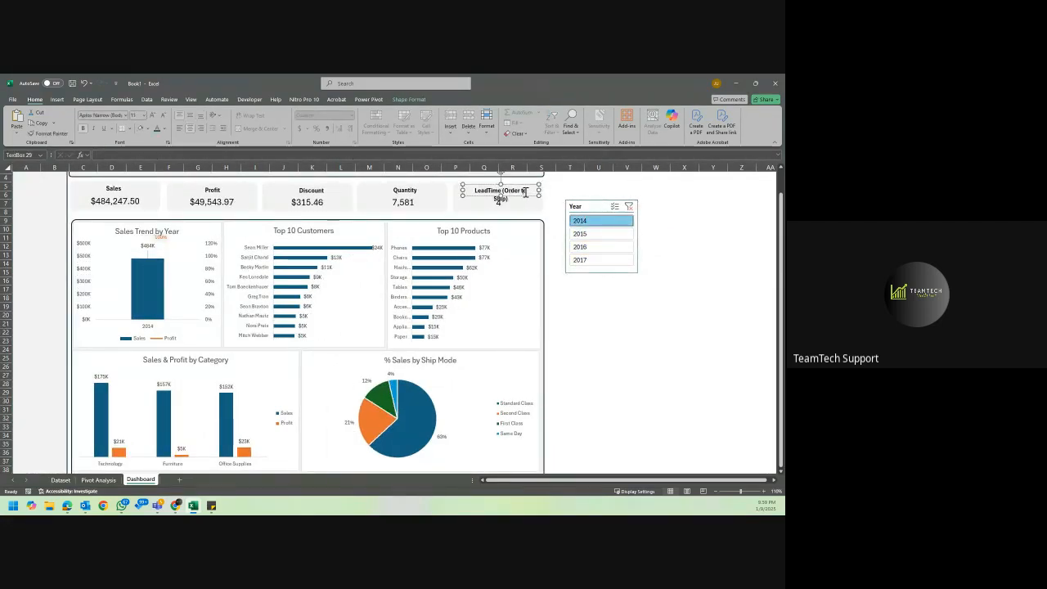
pyautogui.click(521, 197)
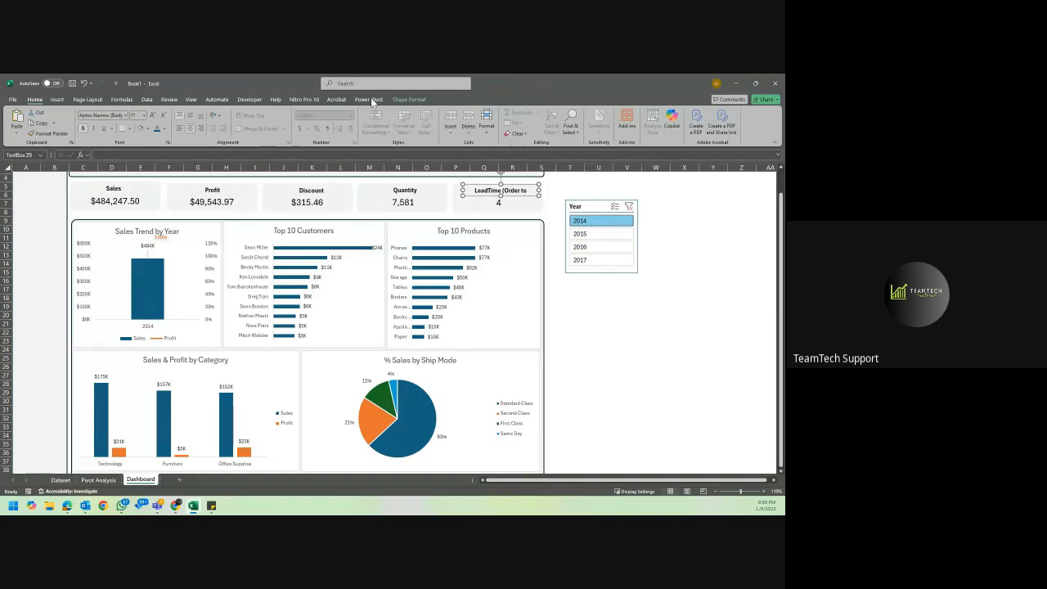
pyautogui.click(164, 112)
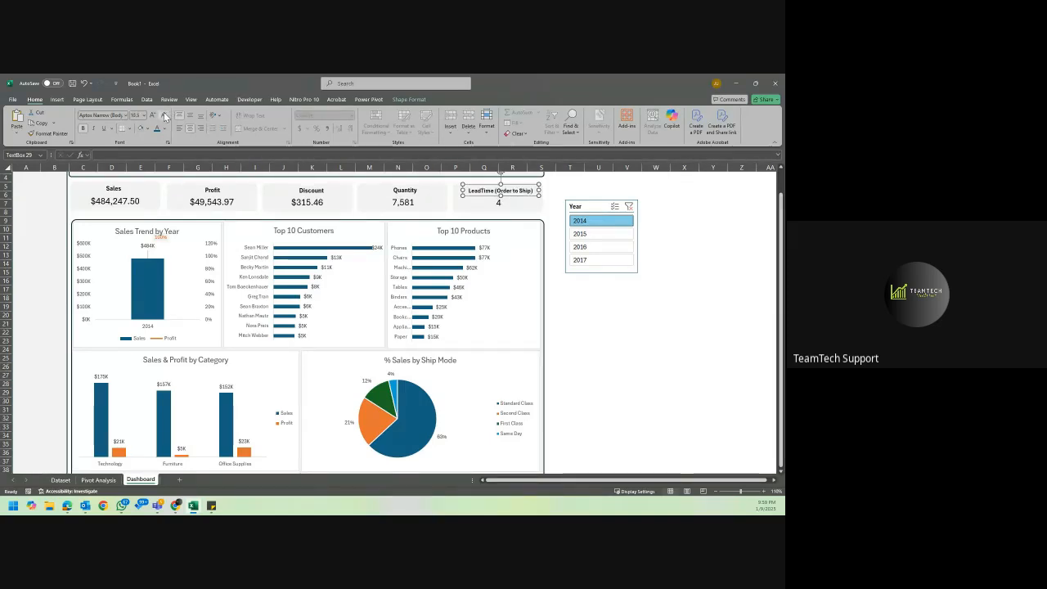
pyautogui.click(604, 315)
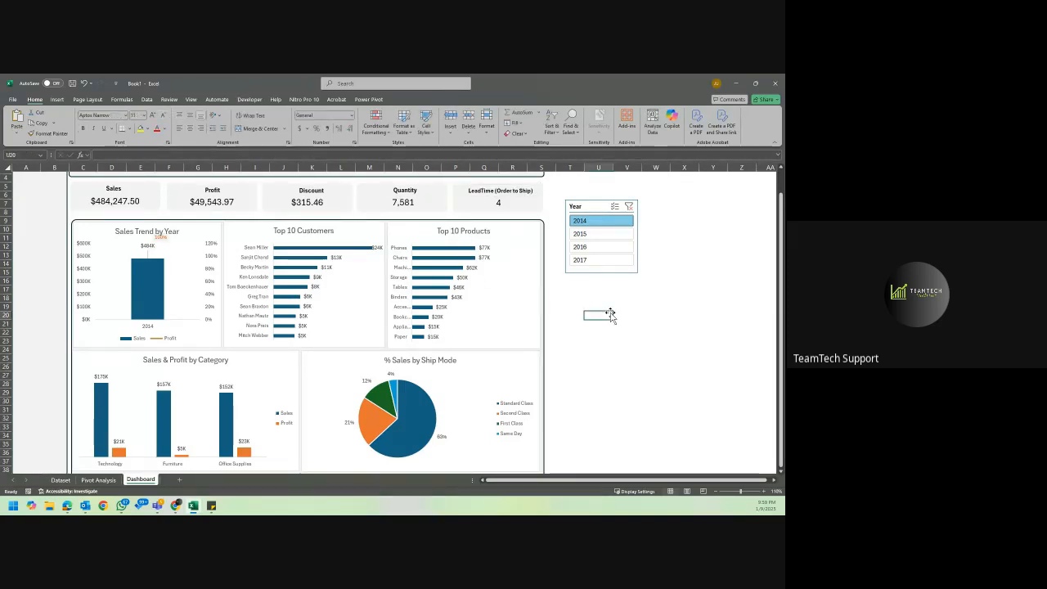
# Filter the dashboard by 2015, 2016 and 2017 in turn with the Year slicer, leaving 2017 selected.
pyautogui.click(591, 234)
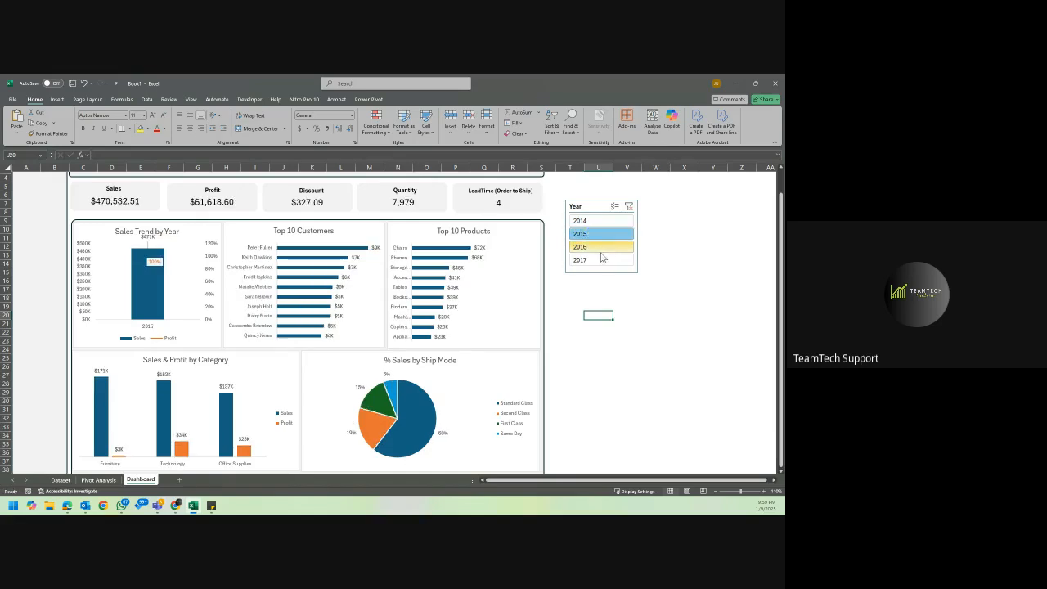
pyautogui.click(602, 248)
pyautogui.click(601, 261)
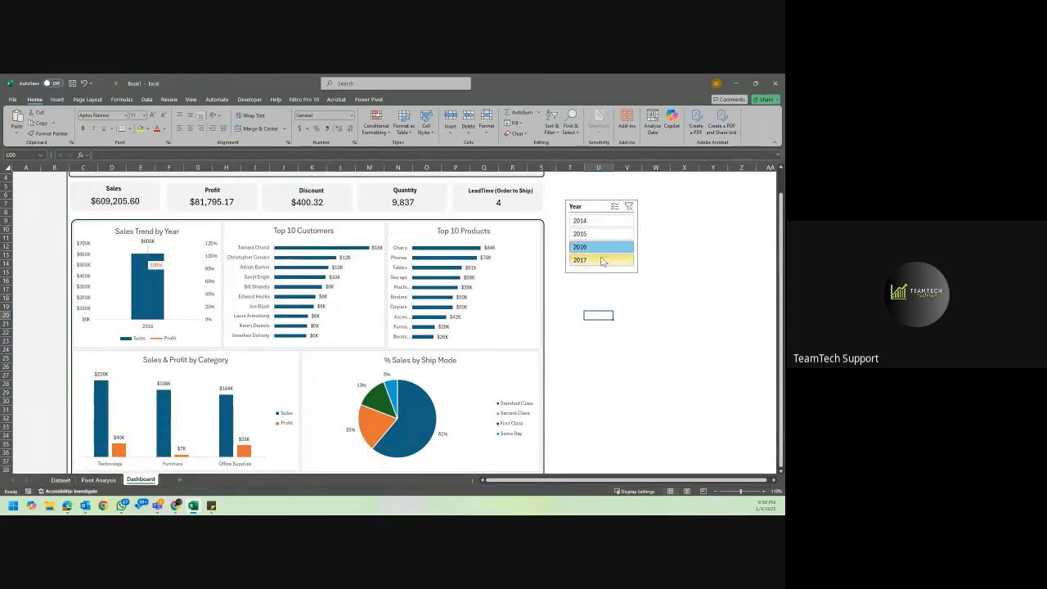
pyautogui.click(718, 239)
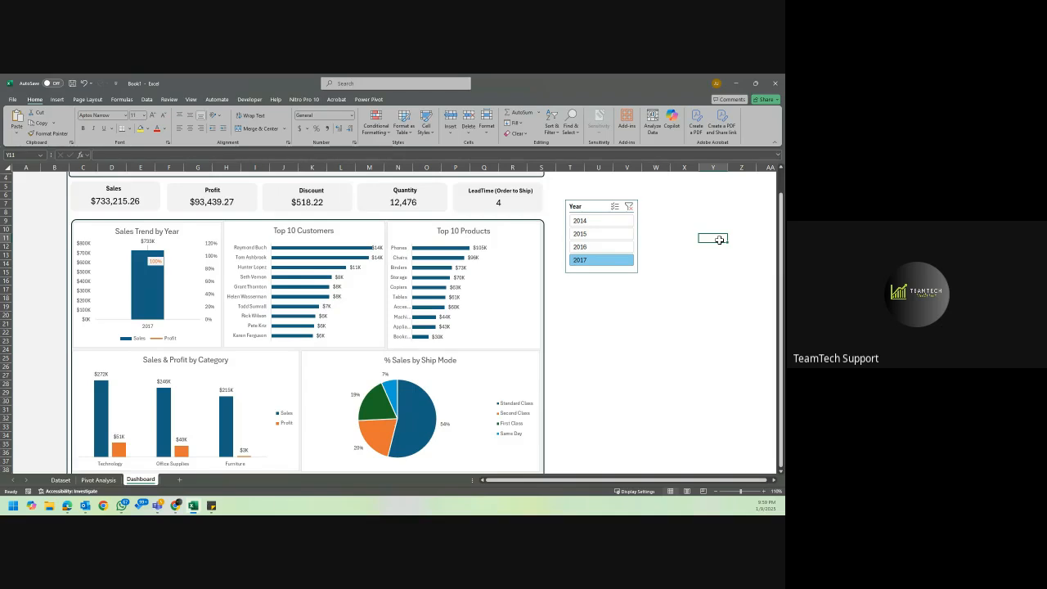
pyautogui.scroll(3, 719, 238)
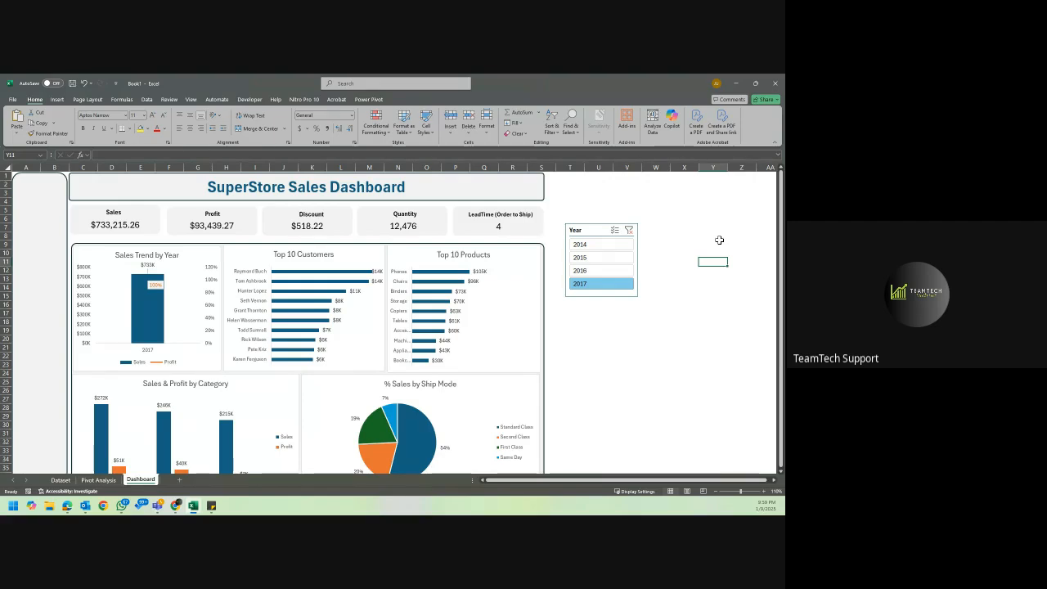
pyautogui.scroll(-1, 719, 240)
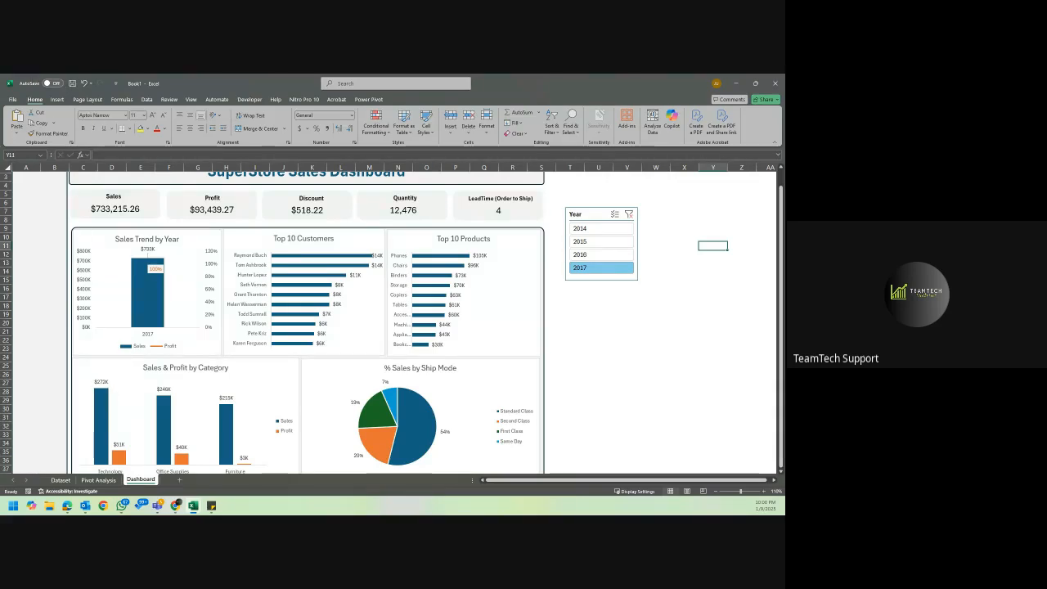
pyautogui.hotkey('alt', 'Tab')
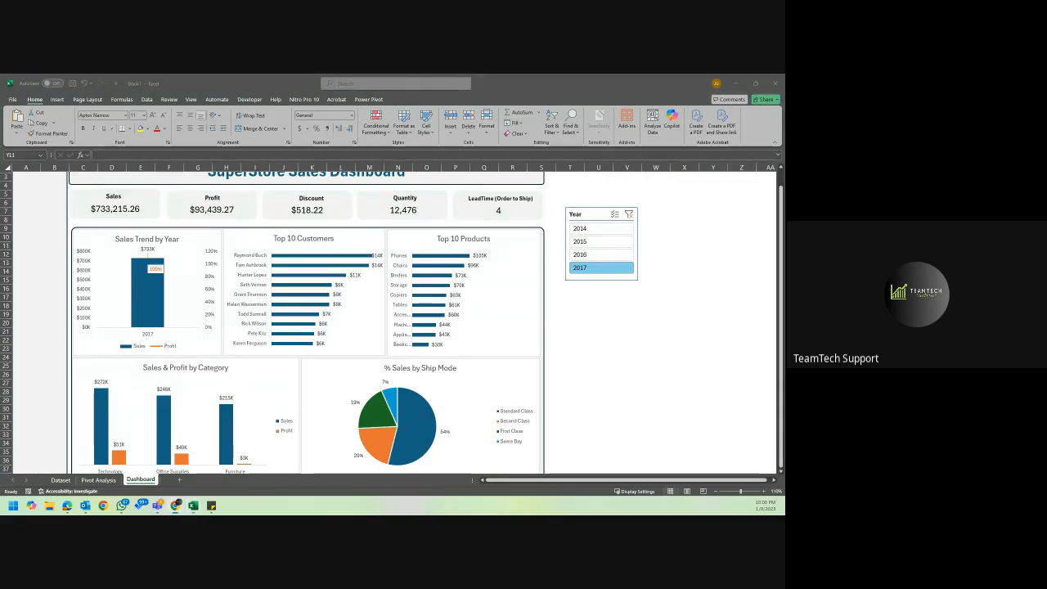